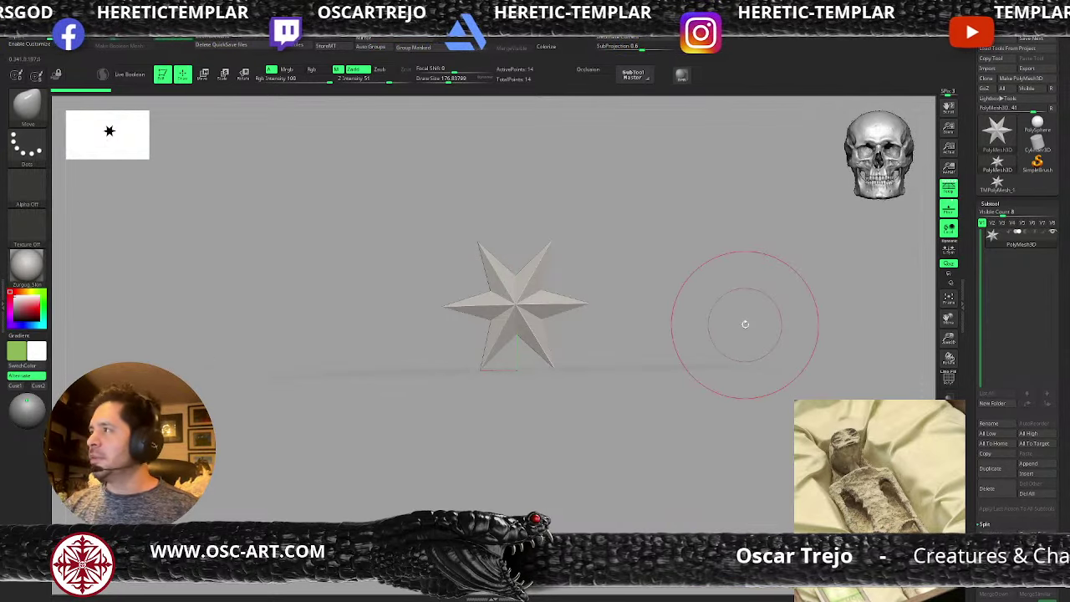
- Load the PolySphere tool as the base mesh and fit it at a workable size in the view
{"action": "left_click", "coordinate": [1037, 124]}
{"action": "key", "text": "f"}
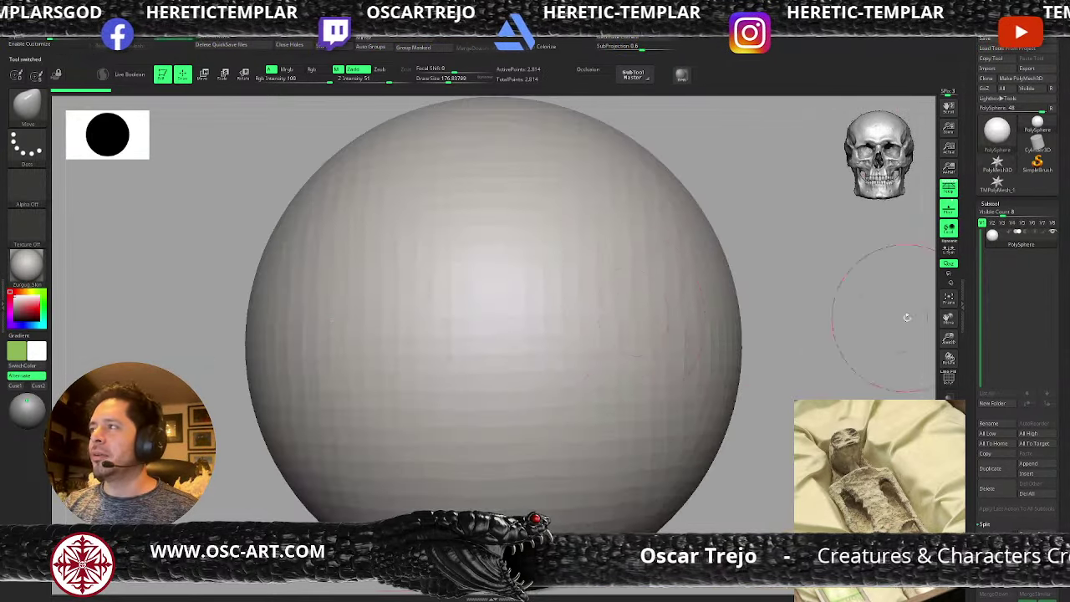
{"action": "left_click_drag", "start_coordinate": [845, 337], "coordinate": [777, 267], "text": "alt"}
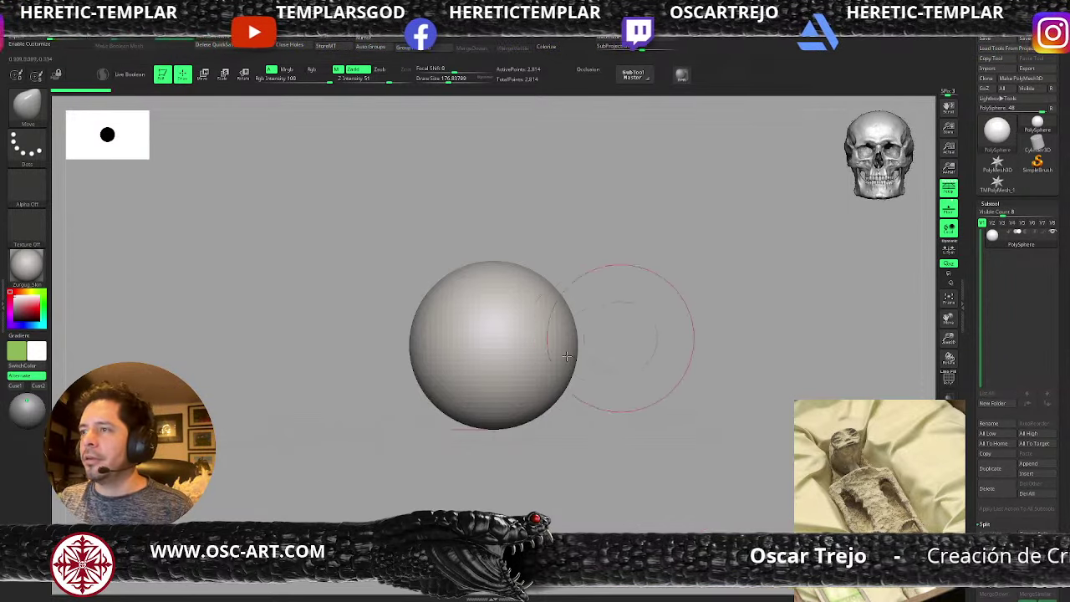
- Pull the sphere's lower half down into a tapered jaw with the Move brush and carve hollow cheeks on both sides
{"action": "key", "text": "s"}
{"action": "mouse_move", "coordinate": [539, 388]}
{"action": "left_mouse_down"}
{"action": "mouse_move", "coordinate": [513, 432]}
{"action": "mouse_move", "coordinate": [533, 388]}
{"action": "mouse_move", "coordinate": [536, 418]}
{"action": "mouse_move", "coordinate": [550, 380]}
{"action": "mouse_move", "coordinate": [565, 370]}
{"action": "mouse_move", "coordinate": [551, 391]}
{"action": "mouse_move", "coordinate": [568, 368]}
{"action": "mouse_move", "coordinate": [546, 392]}
{"action": "left_mouse_up"}
{"action": "key", "text": "s"}
{"action": "key", "text": "s"}
{"action": "key", "text": "b"}
{"action": "key", "text": "d"}
{"action": "key", "text": "s"}
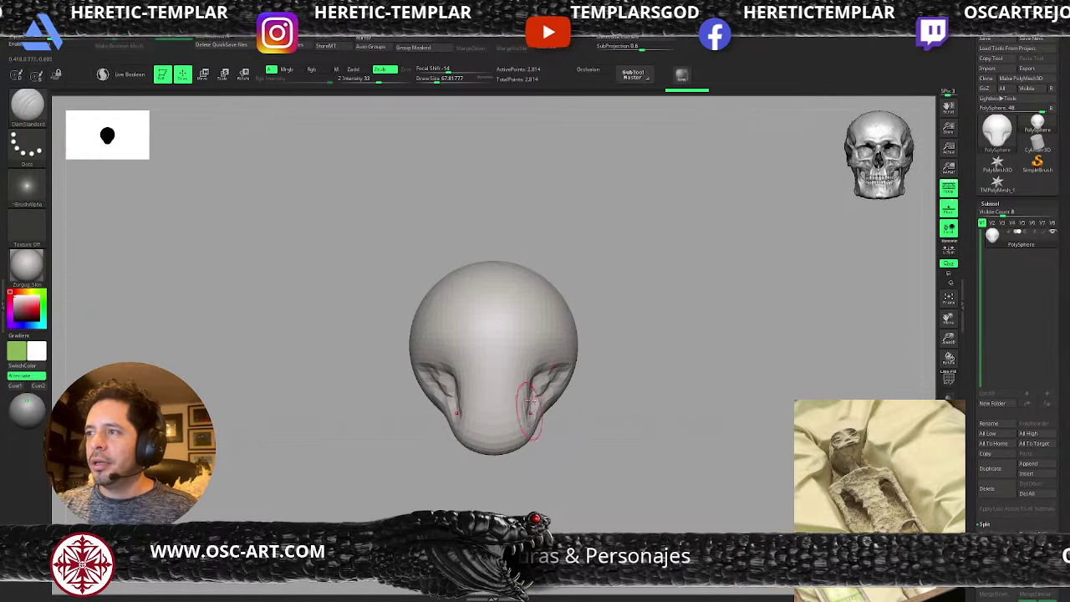
- Carve two large round eye sockets into the front of the head with the ClayBuildup brush
{"action": "key", "text": "b"}
{"action": "key", "text": "c"}
{"action": "key", "text": "b"}
{"action": "key", "text": "bracketright"}
{"action": "key", "text": "bracketright"}
{"action": "key", "text": "bracketright"}
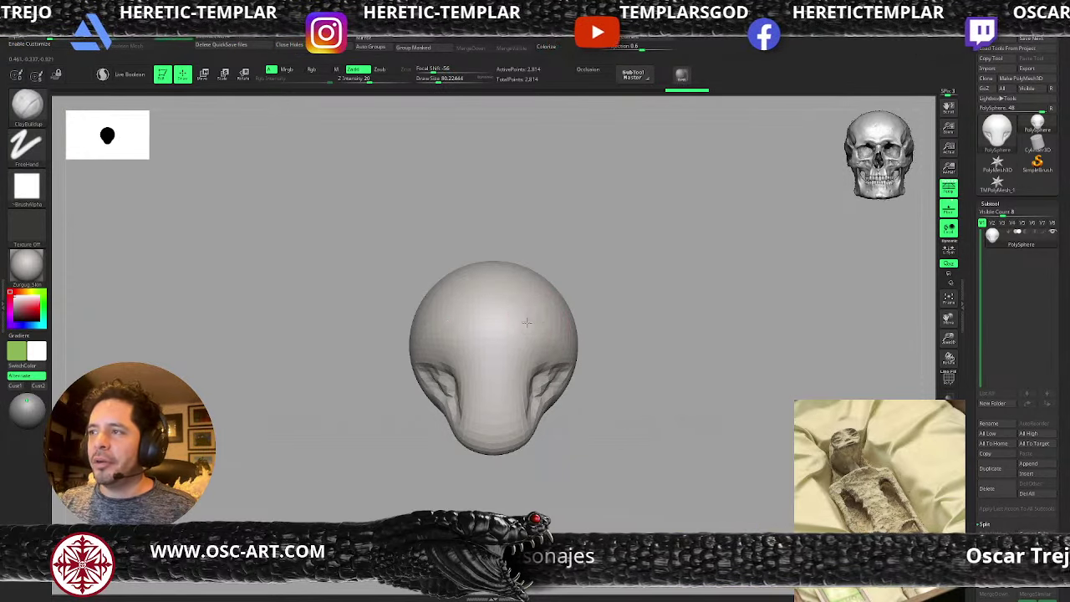
{"action": "mouse_move", "coordinate": [526, 320]}
{"action": "left_mouse_down", "text": "alt"}
{"action": "mouse_move", "coordinate": [542, 334]}
{"action": "mouse_move", "coordinate": [535, 316]}
{"action": "mouse_move", "coordinate": [547, 318]}
{"action": "mouse_move", "coordinate": [520, 341]}
{"action": "mouse_move", "coordinate": [549, 311]}
{"action": "mouse_move", "coordinate": [558, 330]}
{"action": "mouse_move", "coordinate": [545, 306]}
{"action": "mouse_move", "coordinate": [560, 326]}
{"action": "mouse_move", "coordinate": [530, 327]}
{"action": "mouse_move", "coordinate": [540, 311]}
{"action": "mouse_move", "coordinate": [564, 323]}
{"action": "mouse_move", "coordinate": [539, 360]}
{"action": "left_mouse_up", "text": "alt"}
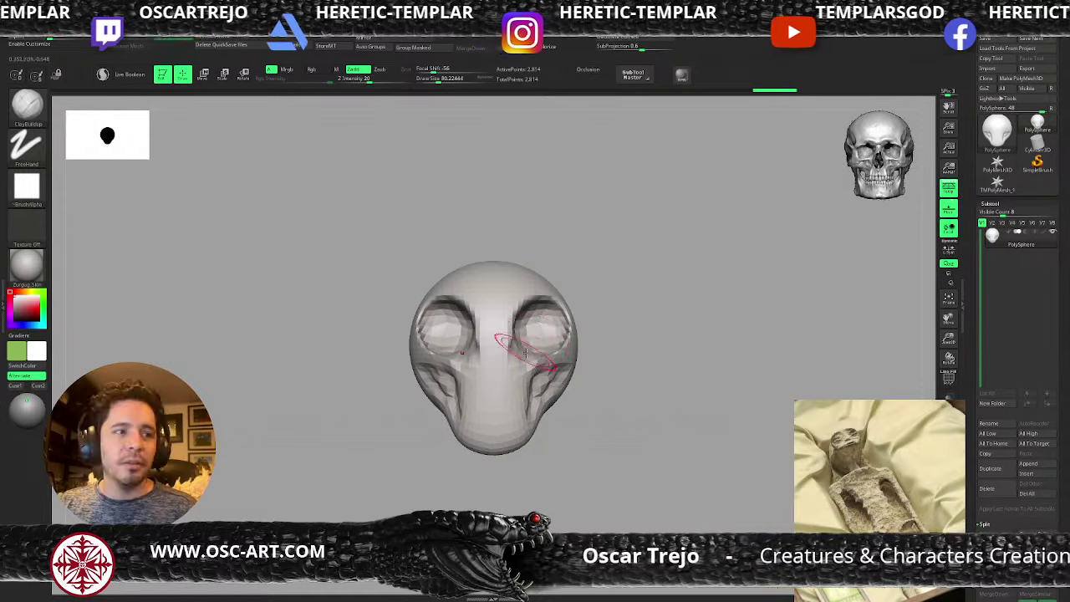
- Build up the nose bridge and inner brows between the eye sockets with a smaller ClayBuildup brush
{"action": "key", "text": "bracketleft"}
{"action": "key", "text": "bracketleft"}
{"action": "key", "text": "bracketleft"}
{"action": "key", "text": "bracketleft"}
{"action": "key", "text": "bracketleft"}
{"action": "left_click_drag", "start_coordinate": [499, 327], "coordinate": [537, 294]}
{"action": "key", "text": "bracketright"}
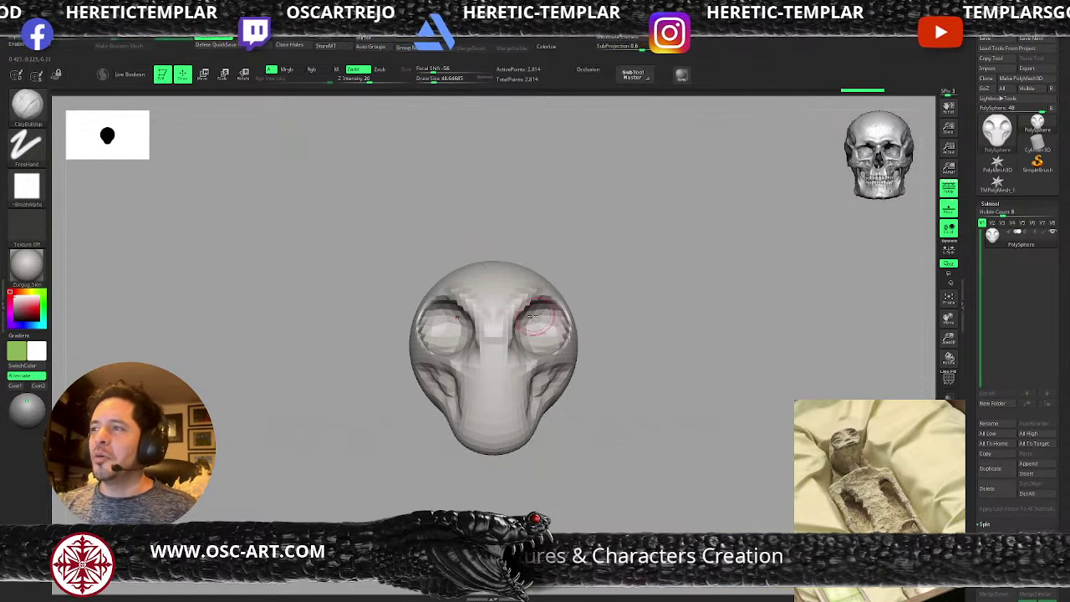
- Thicken the brow ridges above the eye sockets with ClayBuildup strokes
{"action": "left_click_drag", "start_coordinate": [525, 301], "coordinate": [507, 314]}
{"action": "right_click_drag", "start_coordinate": [513, 303], "coordinate": [435, 310]}
{"action": "left_click_drag", "start_coordinate": [542, 291], "coordinate": [592, 303]}
{"action": "right_click_drag", "start_coordinate": [598, 304], "coordinate": [662, 307]}
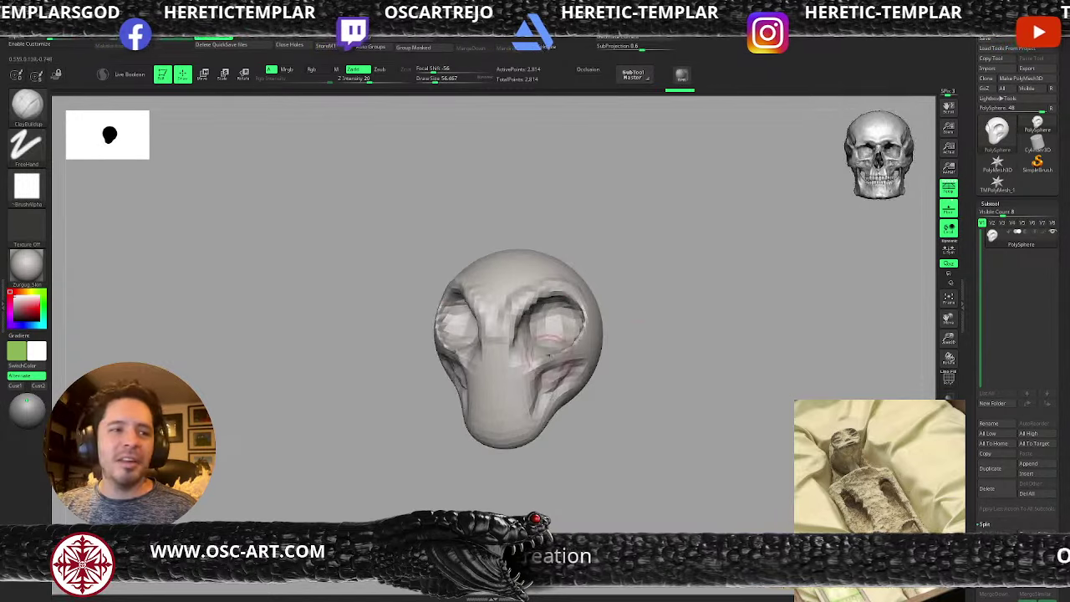
- Cut the creases beside the nose and across the cheeks with the DamStandard brush
{"action": "key", "text": "b"}
{"action": "key", "text": "d"}
{"action": "key", "text": "s"}
{"action": "key", "text": "s"}
{"action": "left_click_drag", "start_coordinate": [504, 350], "coordinate": [512, 366]}
{"action": "key", "text": "s"}
{"action": "mouse_move", "coordinate": [504, 354]}
{"action": "left_mouse_down"}
{"action": "mouse_move", "coordinate": [524, 385]}
{"action": "mouse_move", "coordinate": [511, 376]}
{"action": "left_mouse_up"}
{"action": "left_click_drag", "start_coordinate": [597, 405], "coordinate": [616, 407], "text": "shift"}
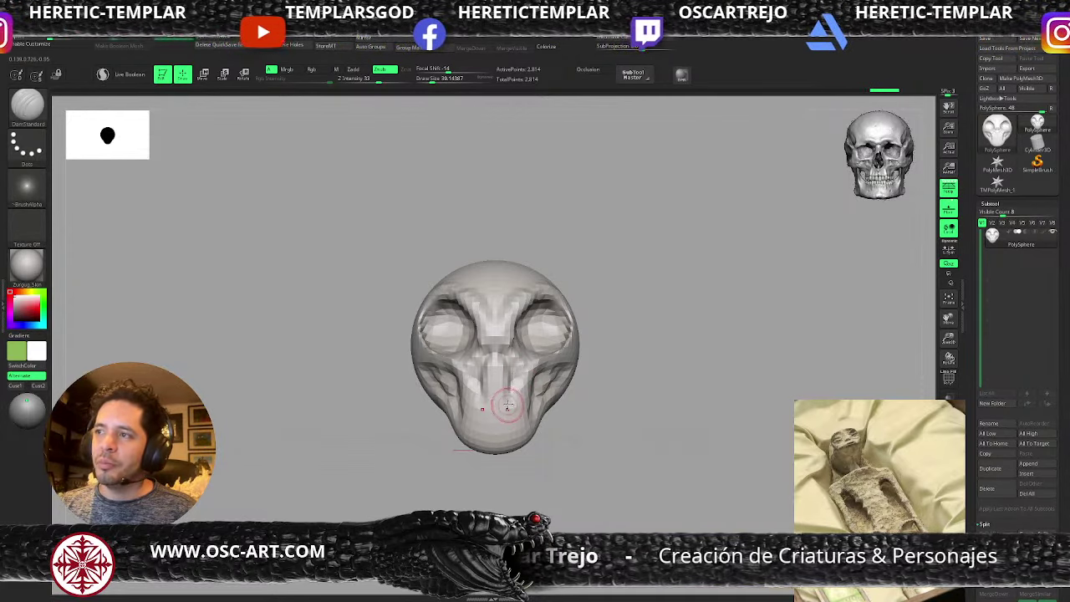
{"action": "left_click_drag", "start_coordinate": [506, 407], "coordinate": [551, 386]}
- Reshape the jaw sides and the mouth area with the Move brush
{"action": "key", "text": "b"}
{"action": "key", "text": "m"}
{"action": "key", "text": "v"}
{"action": "key", "text": "s"}
{"action": "key", "text": "s"}
{"action": "left_click_drag", "start_coordinate": [550, 398], "coordinate": [531, 427]}
{"action": "key", "text": "s"}
{"action": "mouse_move", "coordinate": [517, 434]}
{"action": "left_mouse_down"}
{"action": "mouse_move", "coordinate": [507, 437]}
{"action": "mouse_move", "coordinate": [502, 421]}
{"action": "left_mouse_up"}
- Carve the mouth opening with ClayBuildup and adjust its corners with the Move brush
{"action": "key", "text": "b"}
{"action": "key", "text": "c"}
{"action": "key", "text": "b"}
{"action": "key", "text": "s"}
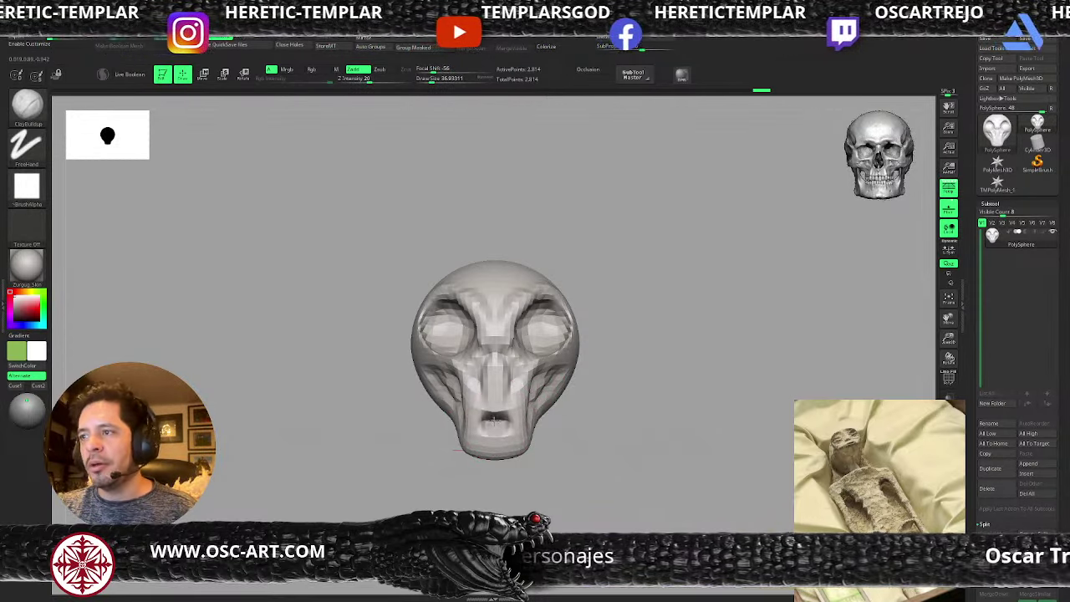
{"action": "key", "text": "b"}
{"action": "key", "text": "m"}
{"action": "key", "text": "v"}
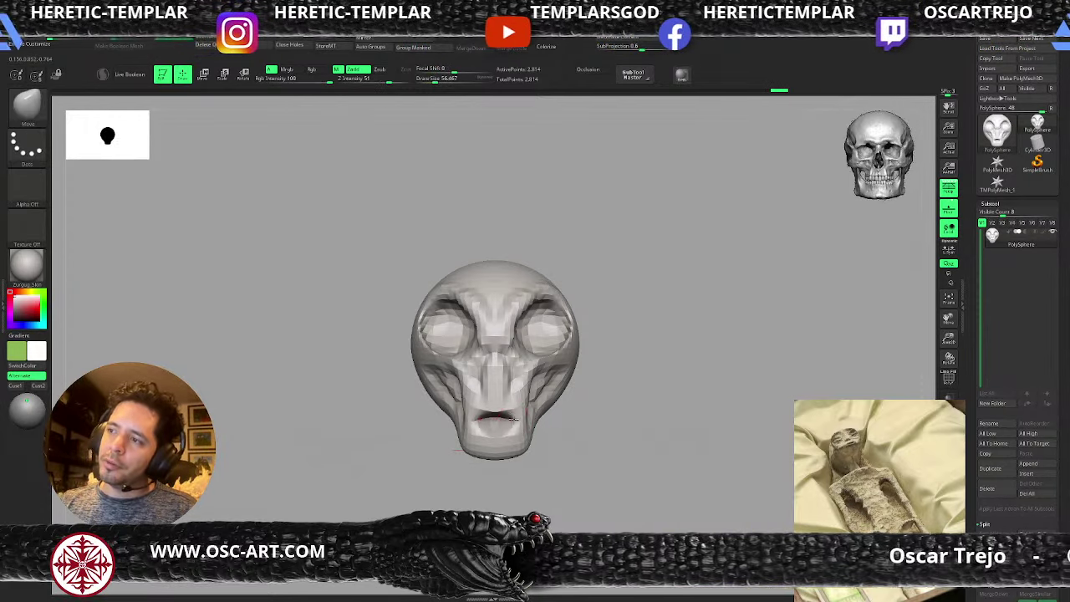
{"action": "left_click_drag", "start_coordinate": [513, 419], "coordinate": [513, 419]}
- Shape the muzzle and chin profile from the side with the Move brush
{"action": "left_click_drag", "start_coordinate": [606, 406], "coordinate": [555, 424]}
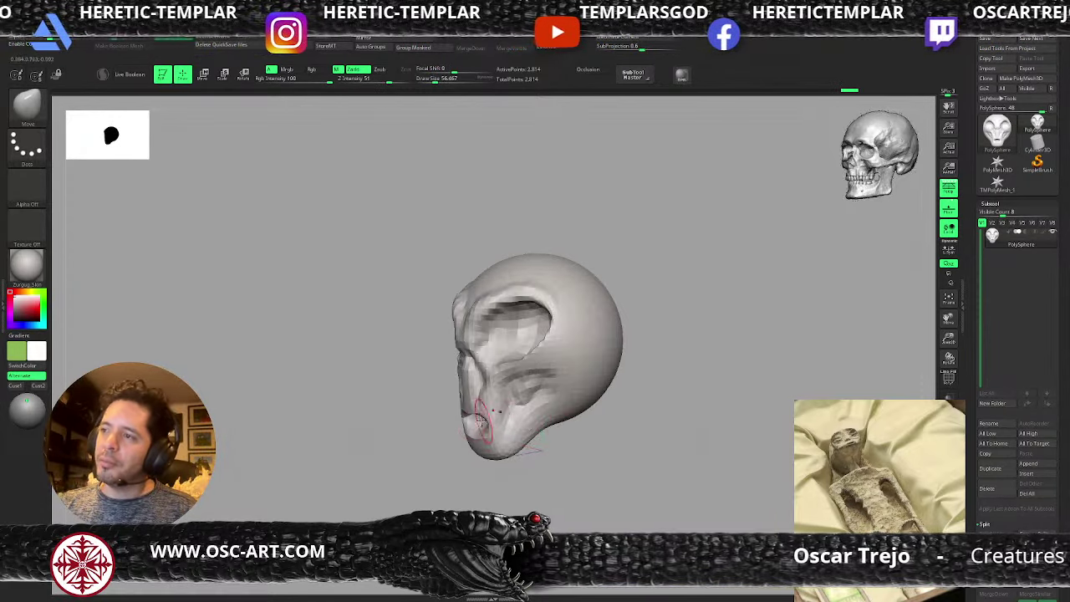
{"action": "key", "text": "]"}
{"action": "left_click_drag", "start_coordinate": [481, 420], "coordinate": [464, 415]}
{"action": "left_click_drag", "start_coordinate": [543, 441], "coordinate": [506, 437]}
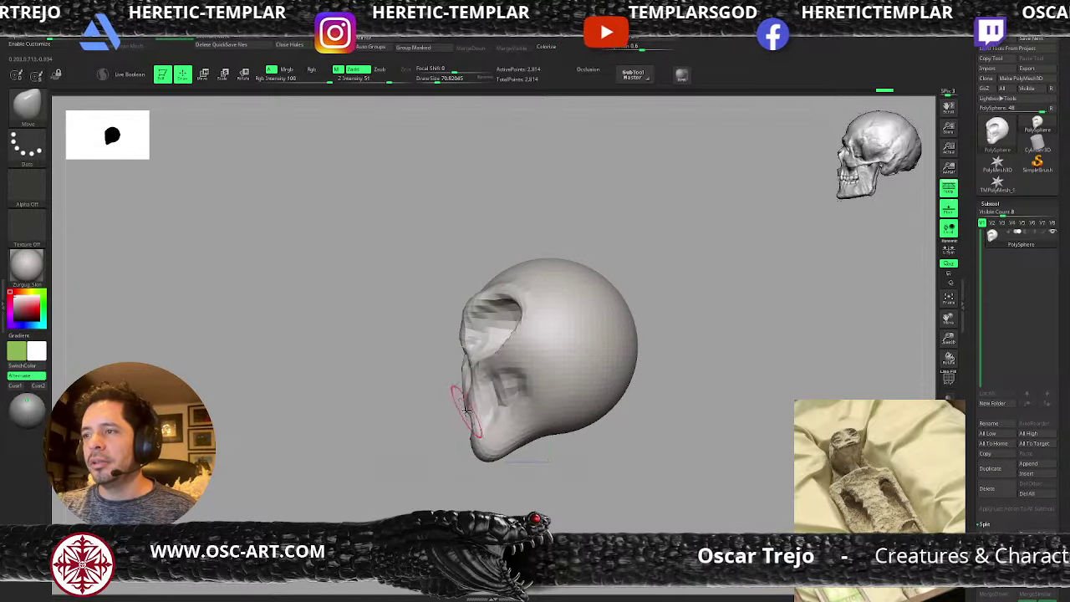
{"action": "key", "text": "]"}
{"action": "left_click_drag", "start_coordinate": [465, 407], "coordinate": [478, 465]}
{"action": "key", "text": "s"}
{"action": "key", "text": "s"}
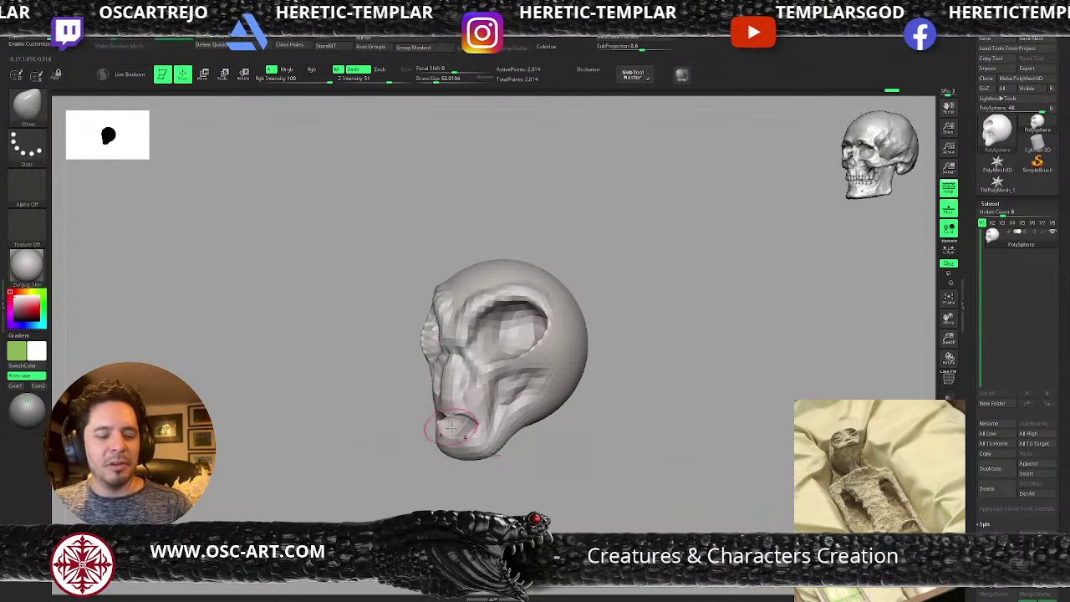
- Cut the mouth line deeper around the lips with the DamStandard brush
{"action": "key", "text": "b"}
{"action": "key", "text": "d"}
{"action": "key", "text": "s"}
{"action": "key", "text": "s"}
{"action": "mouse_move", "coordinate": [464, 422]}
{"action": "left_mouse_down"}
{"action": "mouse_move", "coordinate": [456, 437]}
{"action": "mouse_move", "coordinate": [437, 430]}
{"action": "mouse_move", "coordinate": [479, 424]}
{"action": "left_mouse_up"}
- Adjust the chin and lower jaw with the Move brush and turn off the perspective view
{"action": "mouse_move", "coordinate": [511, 461]}
{"action": "left_mouse_down"}
{"action": "mouse_move", "coordinate": [478, 459]}
{"action": "mouse_move", "coordinate": [477, 431]}
{"action": "mouse_move", "coordinate": [461, 469]}
{"action": "mouse_move", "coordinate": [445, 438]}
{"action": "left_mouse_up"}
{"action": "key", "text": "b"}
{"action": "key", "text": "m"}
{"action": "key", "text": "v"}
{"action": "left_click_drag", "start_coordinate": [430, 471], "coordinate": [467, 473]}
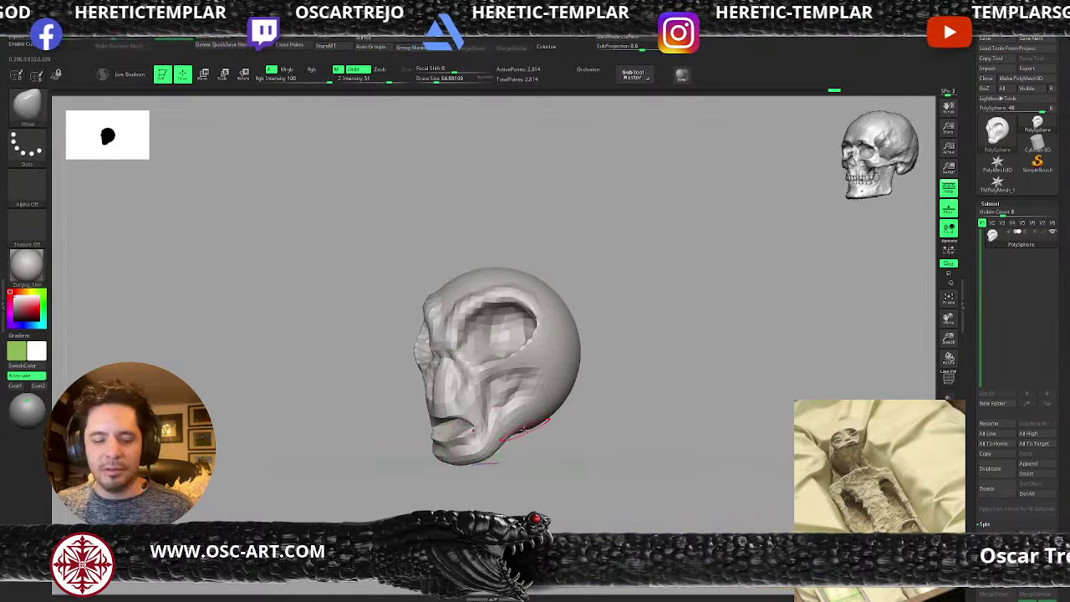
{"action": "key", "text": "shift+p"}
{"action": "left_click_drag", "start_coordinate": [614, 374], "coordinate": [647, 373]}
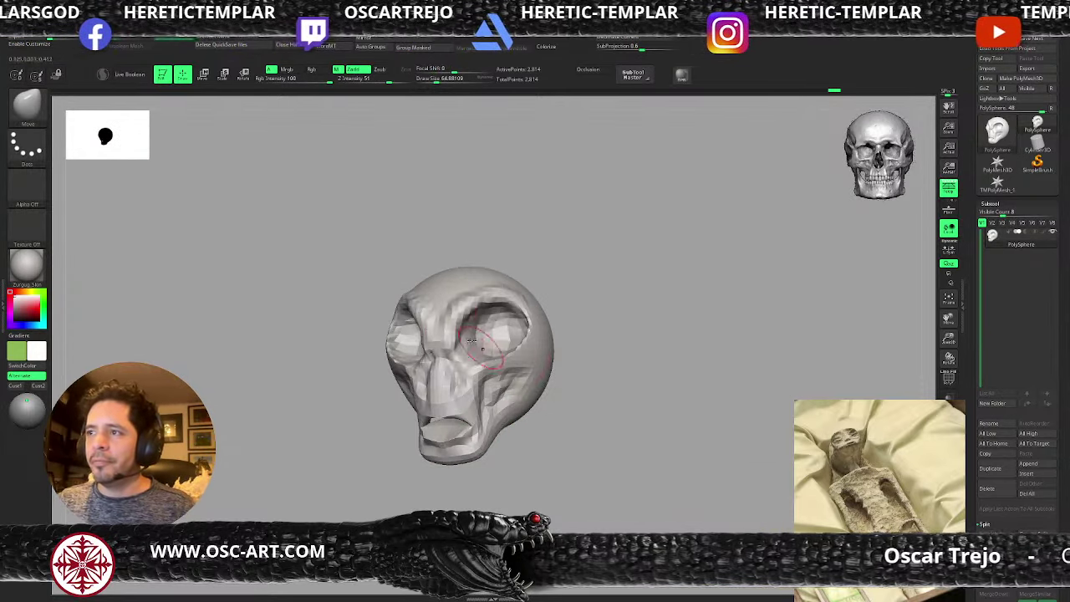
- Build up the cheekbones and the rims below the eye sockets with the ClayBuildup brush
{"action": "key", "text": "b"}
{"action": "key", "text": "c"}
{"action": "key", "text": "b"}
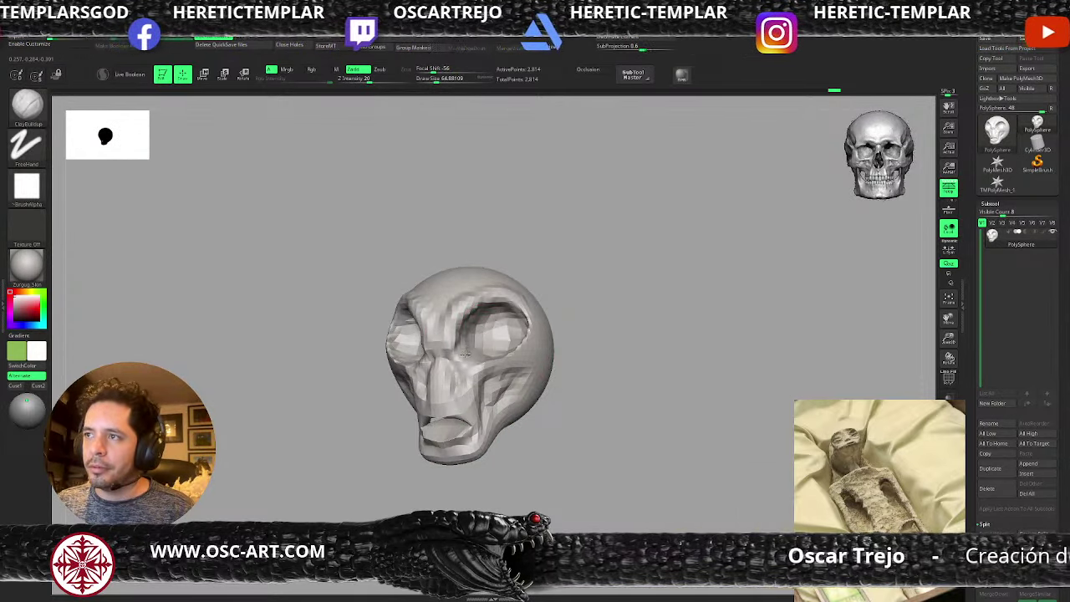
{"action": "mouse_move", "coordinate": [508, 355]}
{"action": "left_mouse_down"}
{"action": "mouse_move", "coordinate": [530, 335]}
{"action": "mouse_move", "coordinate": [507, 364]}
{"action": "left_mouse_up"}
{"action": "key", "text": "s"}
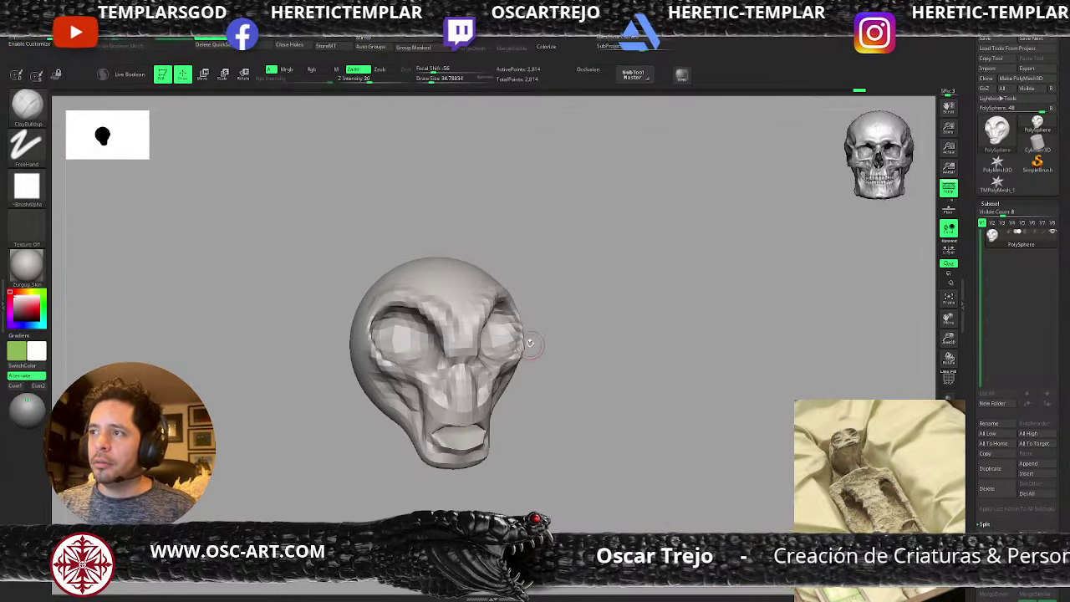
{"action": "mouse_move", "coordinate": [534, 348]}
{"action": "left_mouse_down", "text": "shift"}
{"action": "mouse_move", "coordinate": [509, 366]}
{"action": "mouse_move", "coordinate": [478, 449]}
{"action": "left_mouse_up", "text": "shift"}
{"action": "key", "text": "bracketright"}
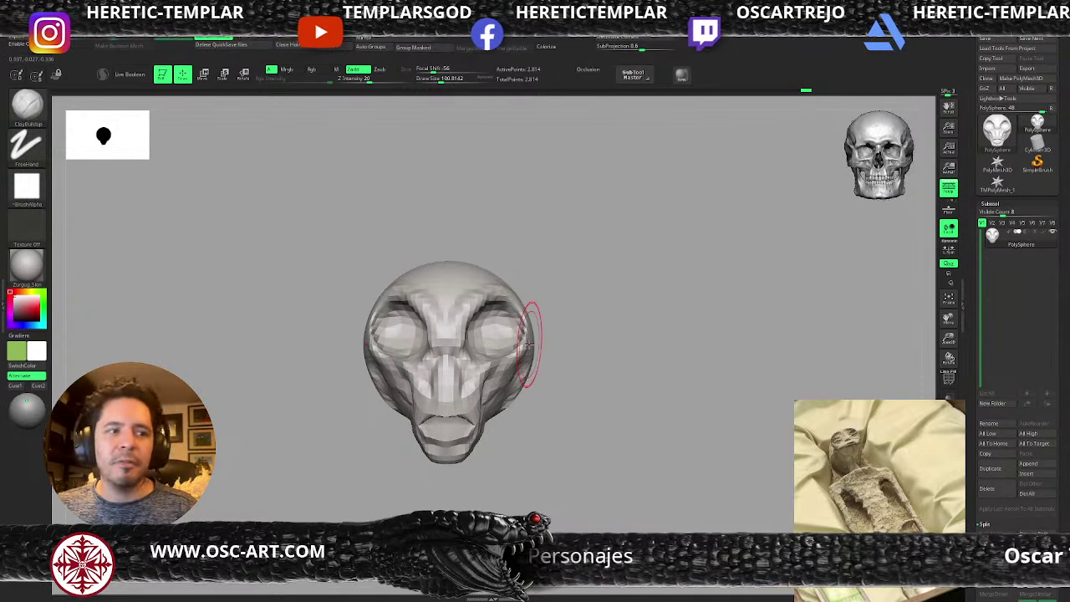
- Reshape the side of the face with the Move brush and define the cheek crease with DamStandard
{"action": "mouse_move", "coordinate": [576, 310]}
{"action": "left_mouse_down", "text": "alt"}
{"action": "mouse_move", "coordinate": [538, 325]}
{"action": "mouse_move", "coordinate": [530, 296]}
{"action": "mouse_move", "coordinate": [566, 297]}
{"action": "left_mouse_up", "text": "alt"}
{"action": "key", "text": "b"}
{"action": "key", "text": "m"}
{"action": "key", "text": "v"}
{"action": "left_click_drag", "start_coordinate": [473, 363], "coordinate": [499, 369]}
{"action": "key", "text": "b"}
{"action": "key", "text": "d"}
{"action": "key", "text": "s"}
{"action": "key", "text": "s"}
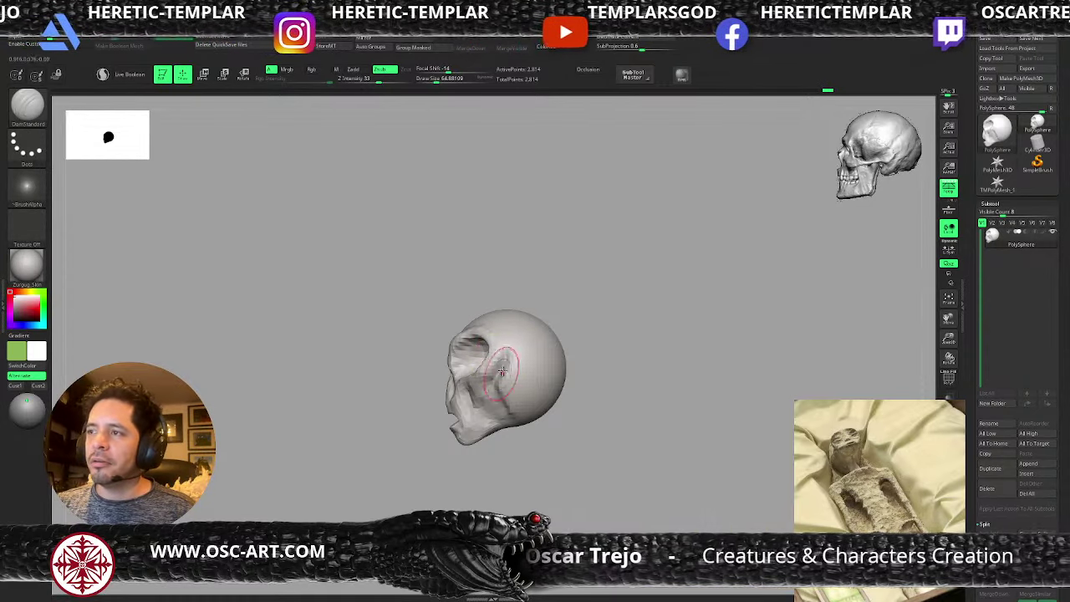
- Build up the ear area and the back of the jaw on the side of the skull with ClayBuildup
{"action": "key", "text": "b"}
{"action": "key", "text": "c"}
{"action": "key", "text": "b"}
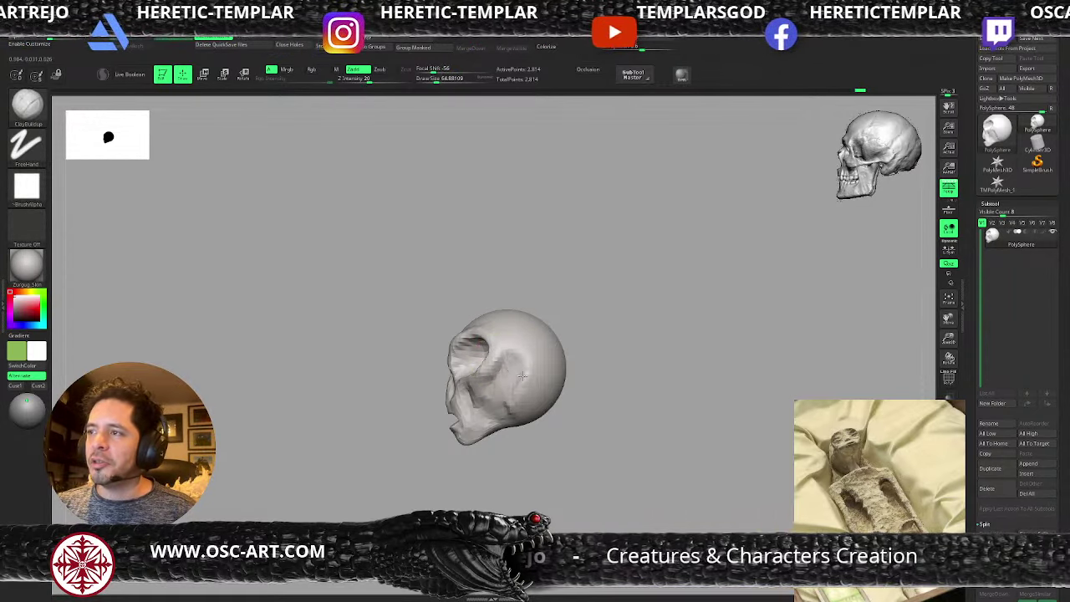
{"action": "mouse_move", "coordinate": [516, 369]}
{"action": "left_mouse_down"}
{"action": "mouse_move", "coordinate": [512, 415]}
{"action": "mouse_move", "coordinate": [488, 415]}
{"action": "left_mouse_up"}
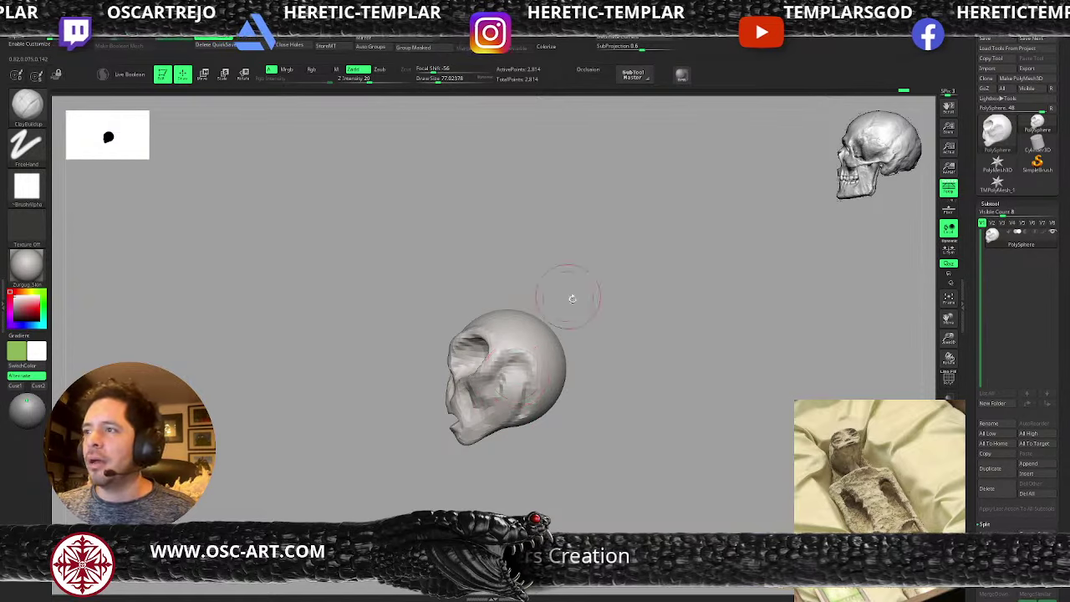
{"action": "left_click_drag", "start_coordinate": [571, 298], "coordinate": [597, 302]}
{"action": "key", "text": "s"}
{"action": "left_click_drag", "start_coordinate": [524, 350], "coordinate": [526, 361]}
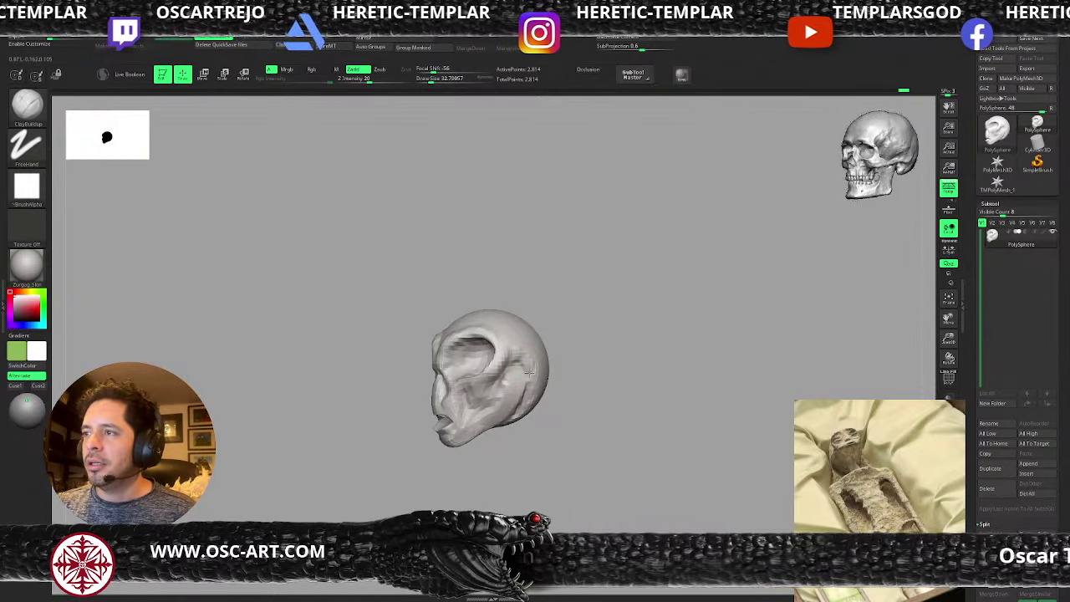
- Carve a crease into the ear area on the side of the skull with DamStandard
{"action": "key", "text": "b"}
{"action": "key", "text": "d"}
{"action": "key", "text": "s"}
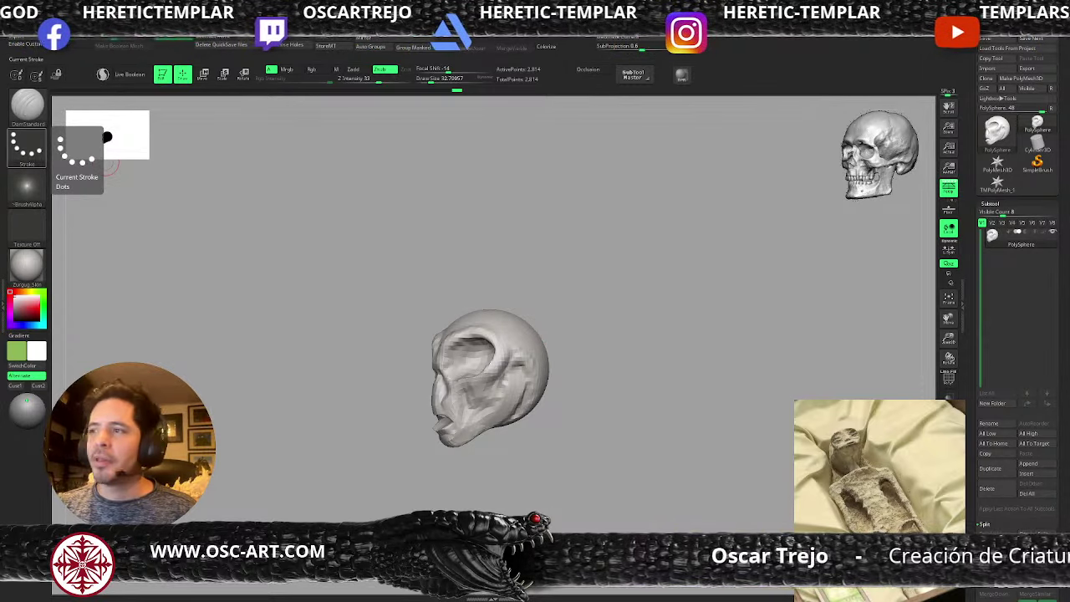
{"action": "left_click_drag", "start_coordinate": [515, 366], "coordinate": [509, 370]}
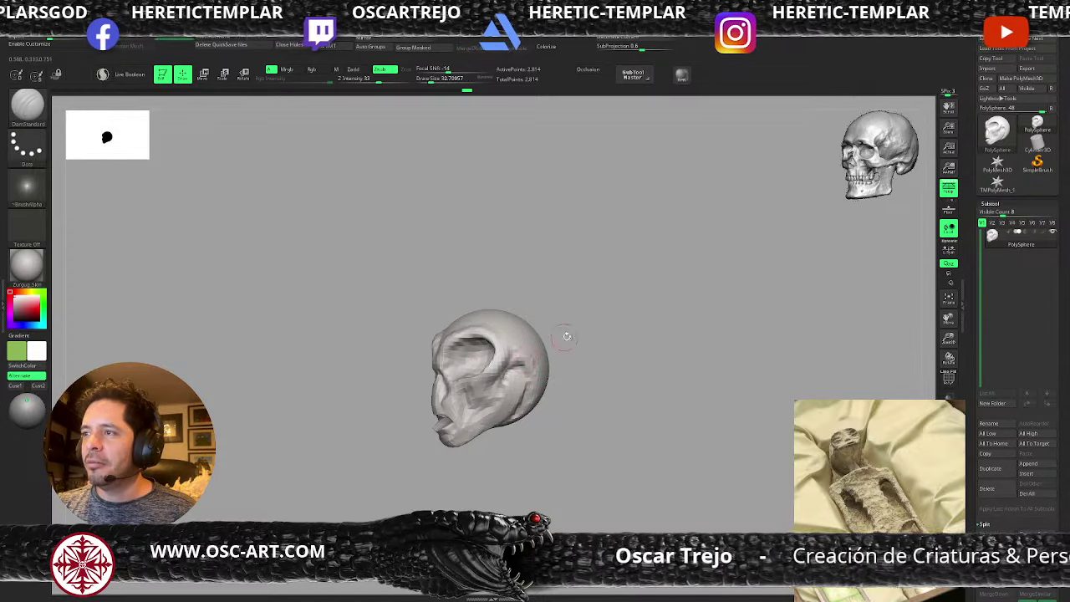
- Adjust the ear forms on the sides of the head with the Move brush
{"action": "mouse_move", "coordinate": [563, 335]}
{"action": "left_mouse_down"}
{"action": "mouse_move", "coordinate": [551, 348]}
{"action": "mouse_move", "coordinate": [562, 351]}
{"action": "mouse_move", "coordinate": [527, 369]}
{"action": "left_mouse_up"}
{"action": "key", "text": "b"}
{"action": "key", "text": "m"}
{"action": "key", "text": "v"}
{"action": "left_click_drag", "start_coordinate": [547, 359], "coordinate": [528, 374]}
{"action": "left_click_drag", "start_coordinate": [545, 374], "coordinate": [543, 381]}
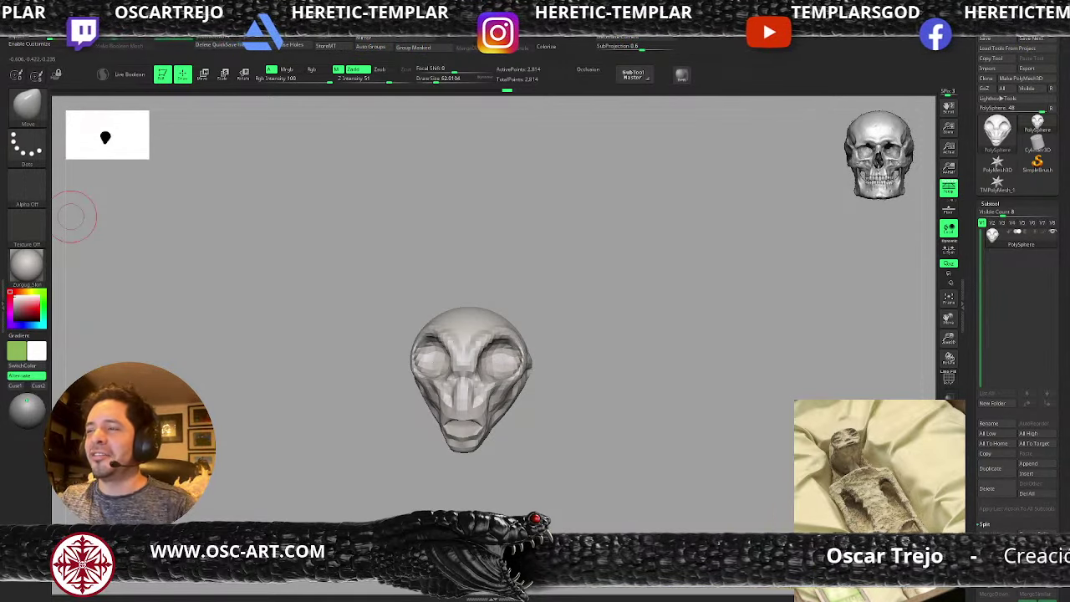
- Refine the forehead and brow shape from several angles with the Move brush
{"action": "left_click_drag", "start_coordinate": [536, 234], "coordinate": [504, 302]}
{"action": "mouse_move", "coordinate": [530, 253]}
{"action": "left_mouse_down"}
{"action": "mouse_move", "coordinate": [549, 249]}
{"action": "mouse_move", "coordinate": [572, 267]}
{"action": "mouse_move", "coordinate": [575, 297]}
{"action": "left_mouse_up"}
{"action": "left_click_drag", "start_coordinate": [478, 319], "coordinate": [473, 336]}
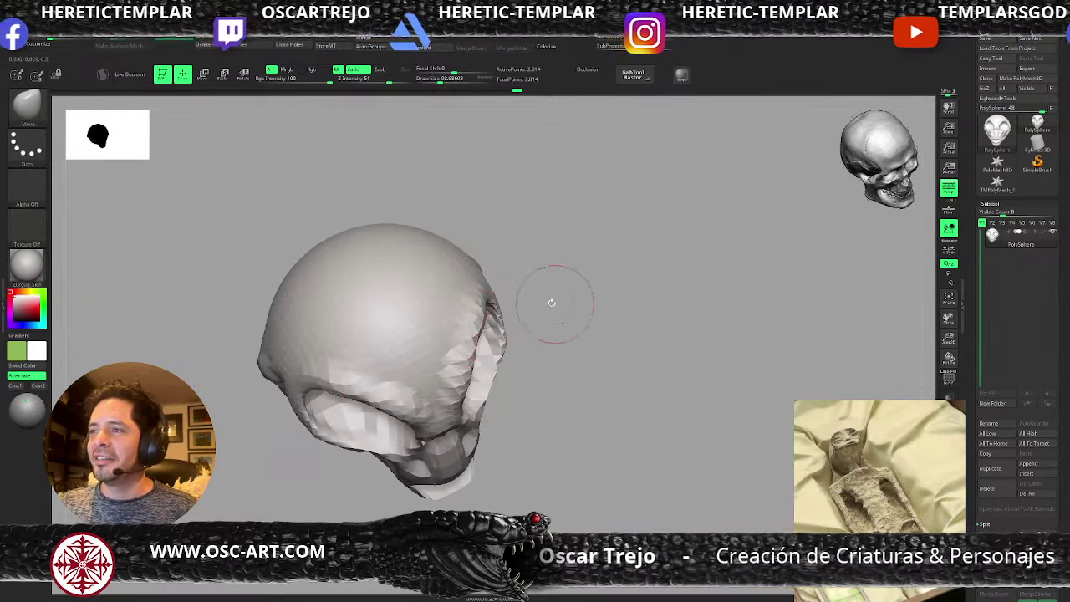
{"action": "left_click_drag", "start_coordinate": [551, 303], "coordinate": [544, 280], "text": "alt"}
{"action": "mouse_move", "coordinate": [498, 368]}
{"action": "left_mouse_down"}
{"action": "mouse_move", "coordinate": [487, 377]}
{"action": "mouse_move", "coordinate": [561, 366]}
{"action": "mouse_move", "coordinate": [585, 335]}
{"action": "mouse_move", "coordinate": [599, 365]}
{"action": "left_mouse_up"}
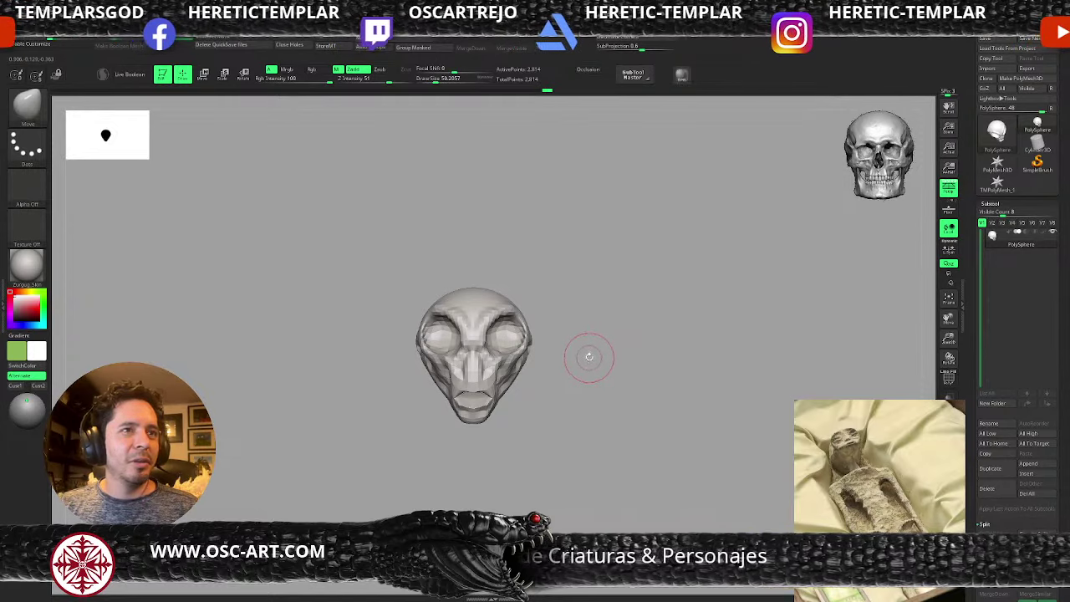
- Insert sphere eyeballs into both eye sockets using the primitives insert brush
{"action": "left_click_drag", "start_coordinate": [610, 299], "coordinate": [643, 356], "text": "alt"}
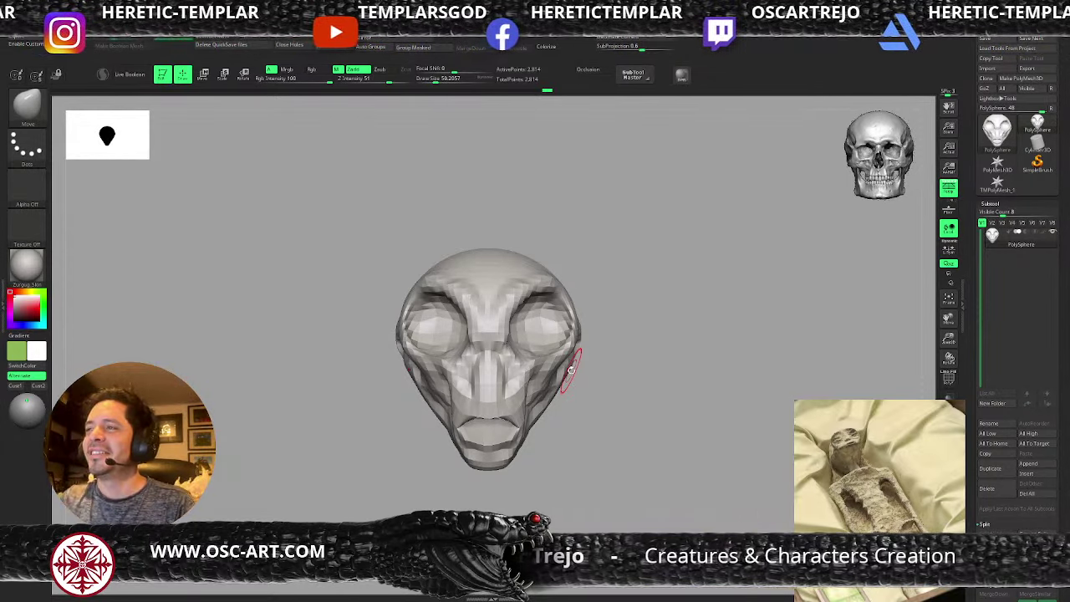
{"action": "mouse_move", "coordinate": [636, 286]}
{"action": "left_mouse_down"}
{"action": "mouse_move", "coordinate": [601, 288]}
{"action": "mouse_move", "coordinate": [632, 286]}
{"action": "mouse_move", "coordinate": [629, 272]}
{"action": "left_mouse_up"}
{"action": "left_click_drag", "start_coordinate": [660, 283], "coordinate": [603, 287], "text": "shift"}
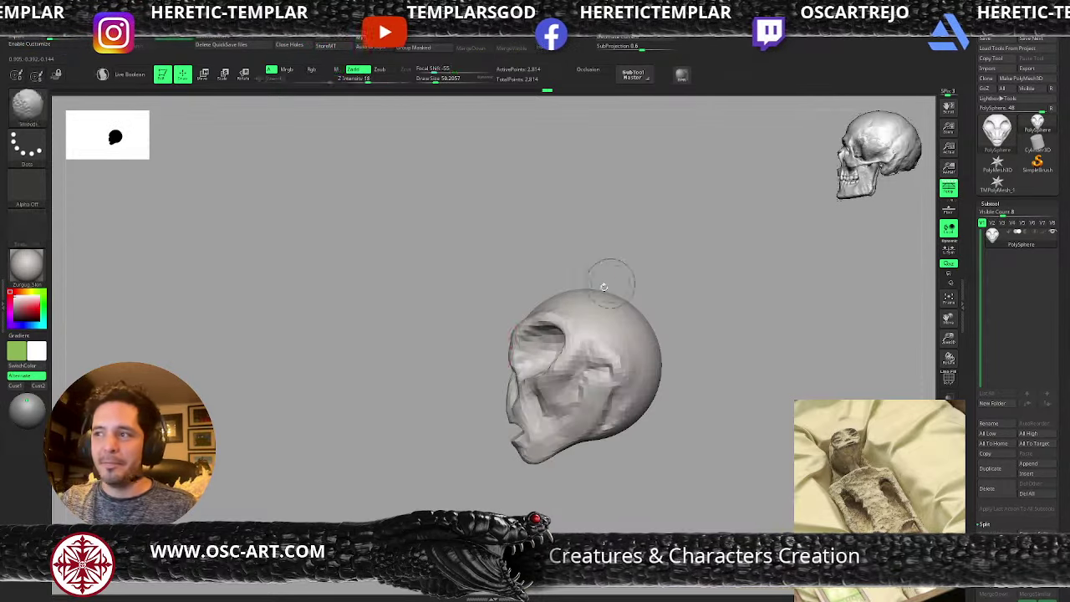
{"action": "mouse_move", "coordinate": [488, 341]}
{"action": "left_mouse_down", "text": "alt"}
{"action": "mouse_move", "coordinate": [491, 375]}
{"action": "mouse_move", "coordinate": [504, 345]}
{"action": "left_mouse_up", "text": "alt"}
{"action": "left_click_drag", "start_coordinate": [414, 365], "coordinate": [458, 384]}
{"action": "key", "text": "b"}
{"action": "key", "text": "i"}
{"action": "key", "text": "p"}
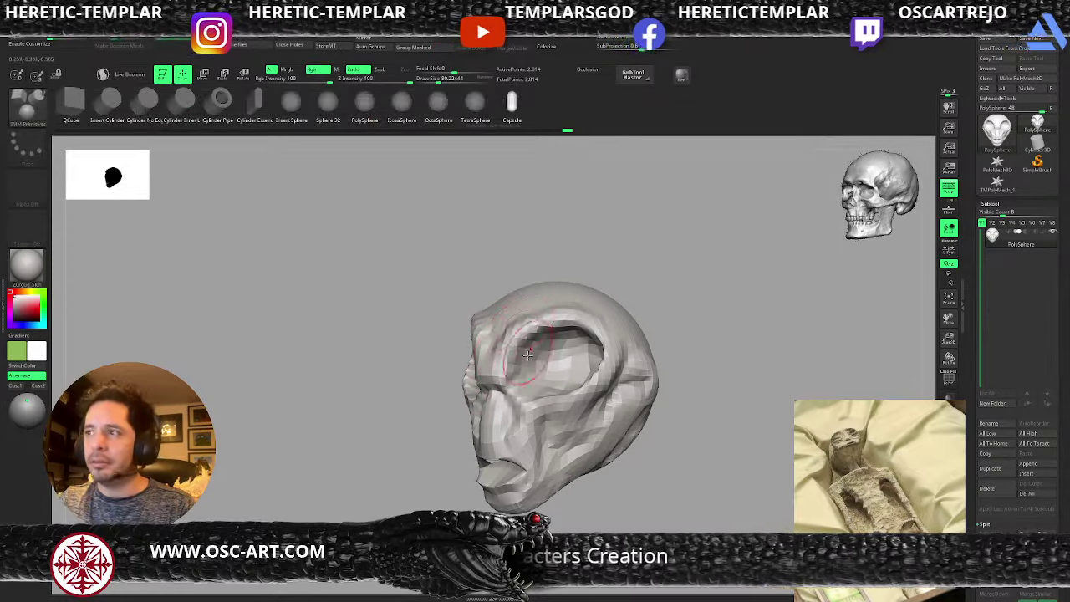
{"action": "left_click", "coordinate": [290, 101]}
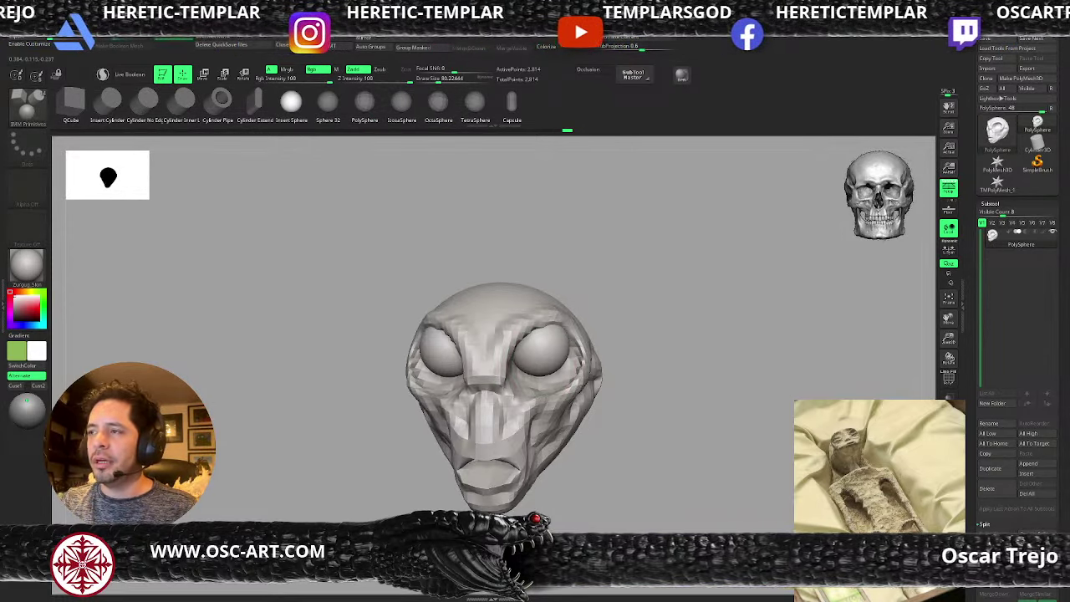
- Reposition the eyeball spheres with the gizmo and move them forward out of the sockets
{"action": "left_click_drag", "start_coordinate": [628, 327], "coordinate": [659, 323], "text": "shift"}
{"action": "key", "text": "w"}
{"action": "left_click_drag", "start_coordinate": [575, 334], "coordinate": [578, 355]}
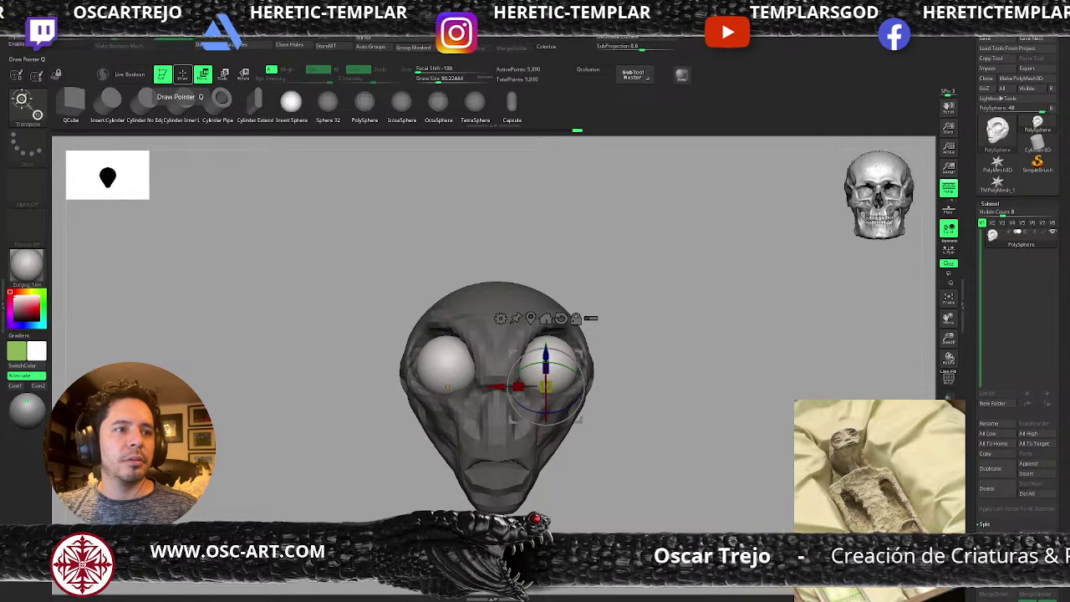
{"action": "left_click_drag", "start_coordinate": [790, 335], "coordinate": [700, 340], "text": "shift"}
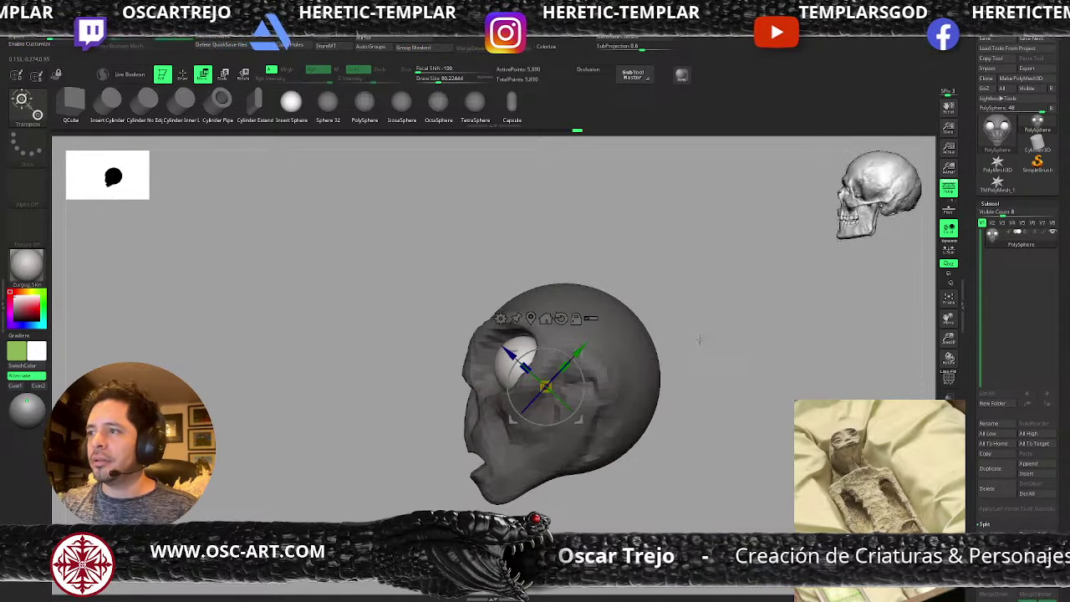
{"action": "left_click_drag", "start_coordinate": [580, 354], "coordinate": [547, 346]}
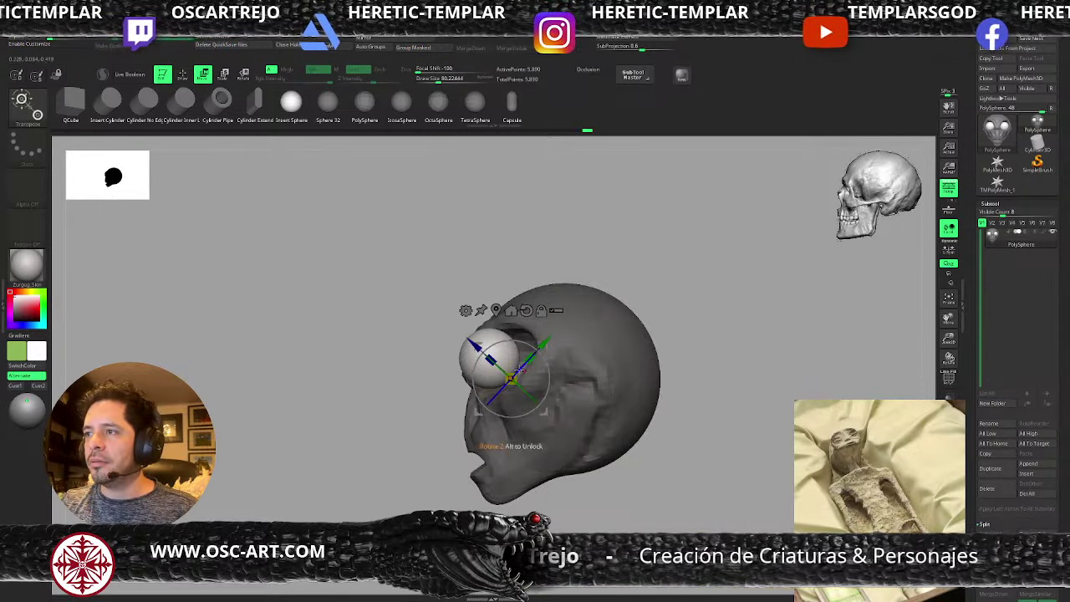
- Isolate the eyeballs and invert the visibility so that only the head mesh is shown
{"action": "key", "text": "q"}
{"action": "key", "text": "w"}
{"action": "left_click", "coordinate": [493, 338], "text": "ctrl+shift"}
{"action": "left_click_drag", "start_coordinate": [425, 374], "coordinate": [435, 390], "text": "ctrl+shift"}
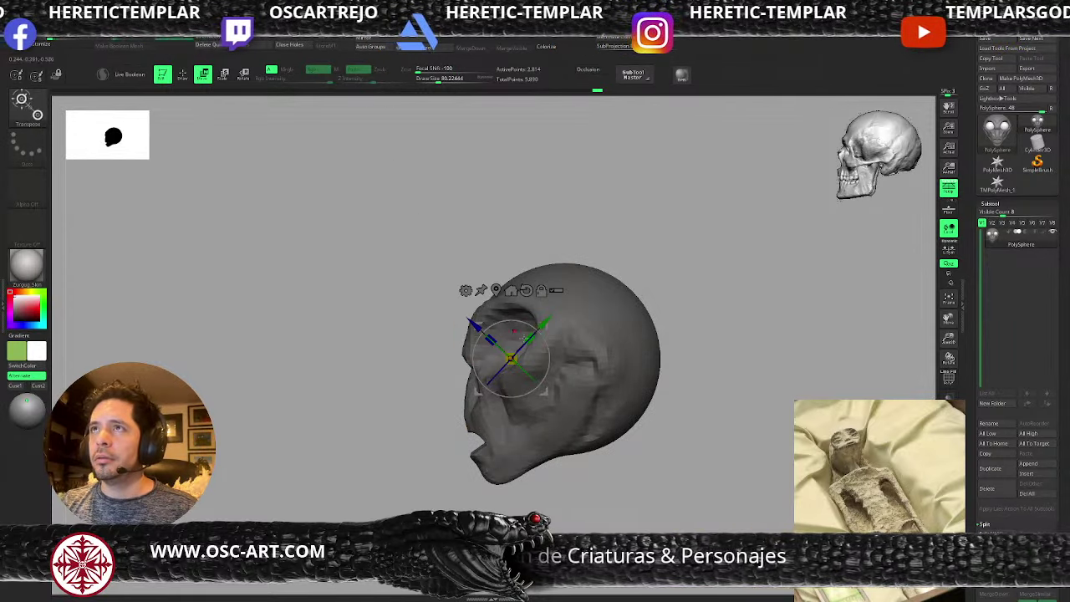
- Split the hidden eyeballs into their own subtool, clear the head's mask and select the eyeballs subtool
{"action": "left_click", "coordinate": [996, 533]}
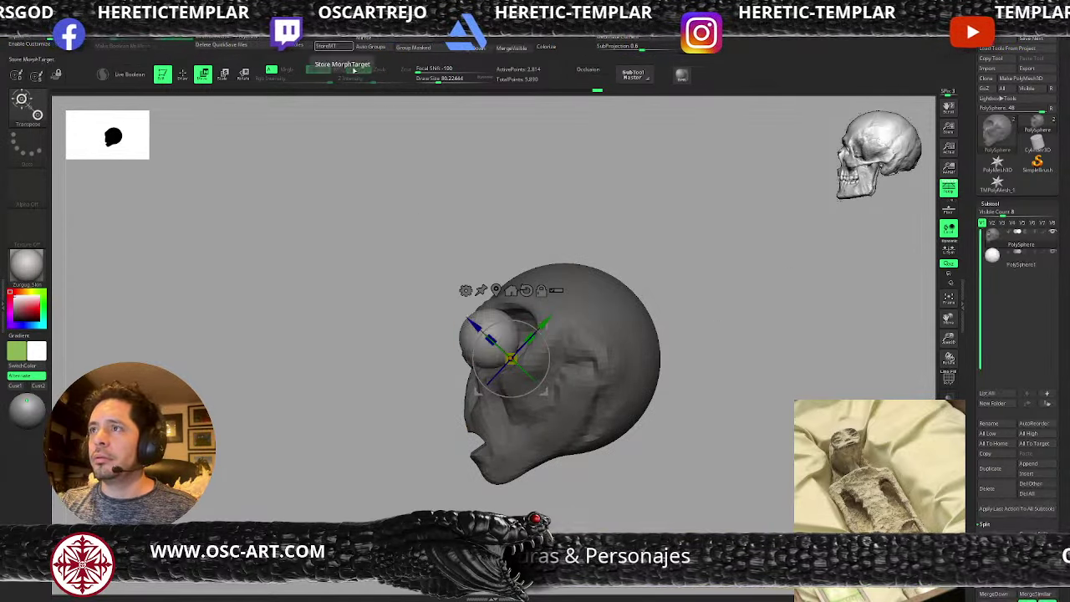
{"action": "key", "text": "q"}
{"action": "left_click_drag", "start_coordinate": [423, 419], "coordinate": [432, 435], "text": "ctrl"}
{"action": "left_click", "coordinate": [485, 345], "text": "alt"}
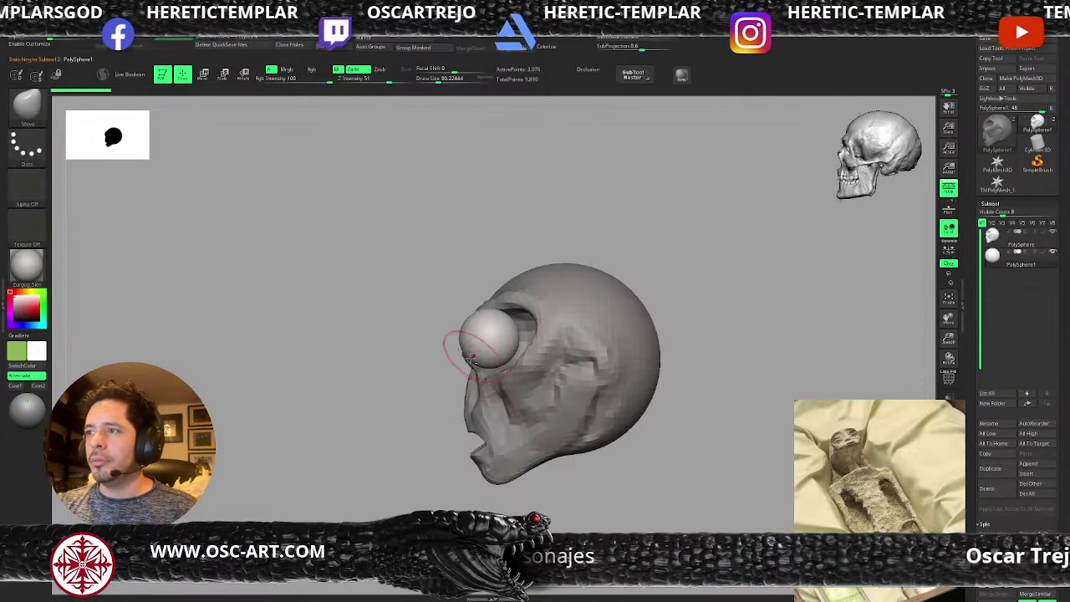
- Choose the ToyPlastic material and black as the active colour, with combined material and colour painting (Mrgb) enabled
{"action": "key", "text": "m"}
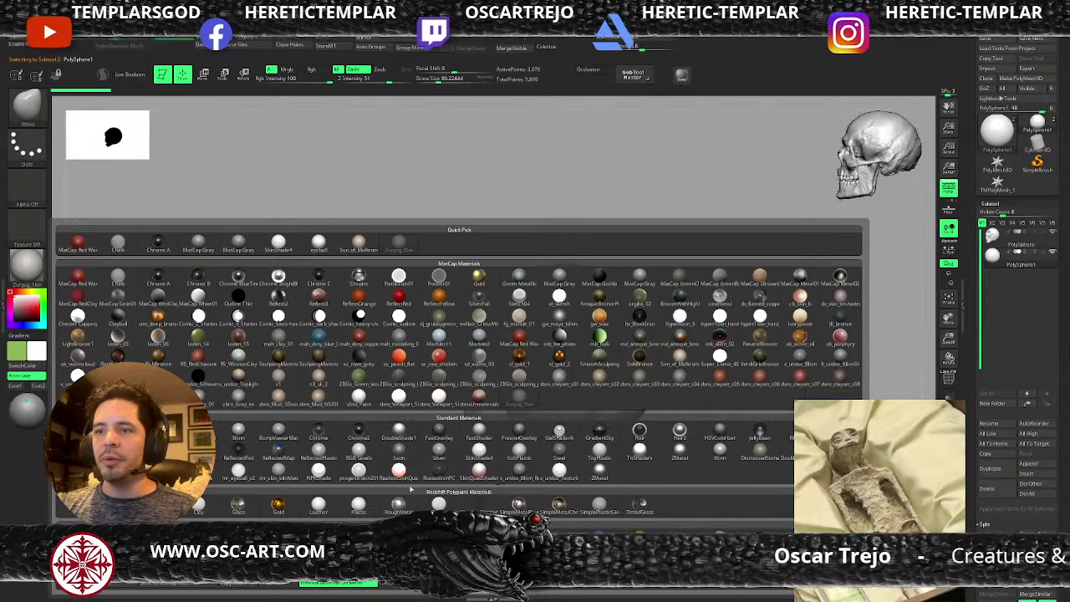
{"action": "left_click", "coordinate": [602, 457]}
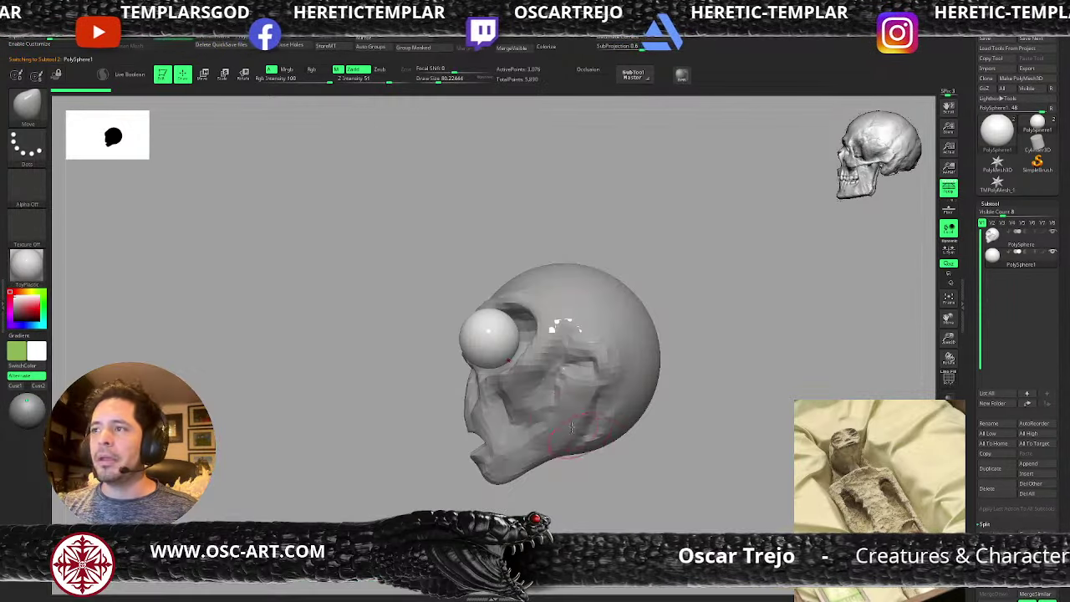
{"action": "key", "text": "v"}
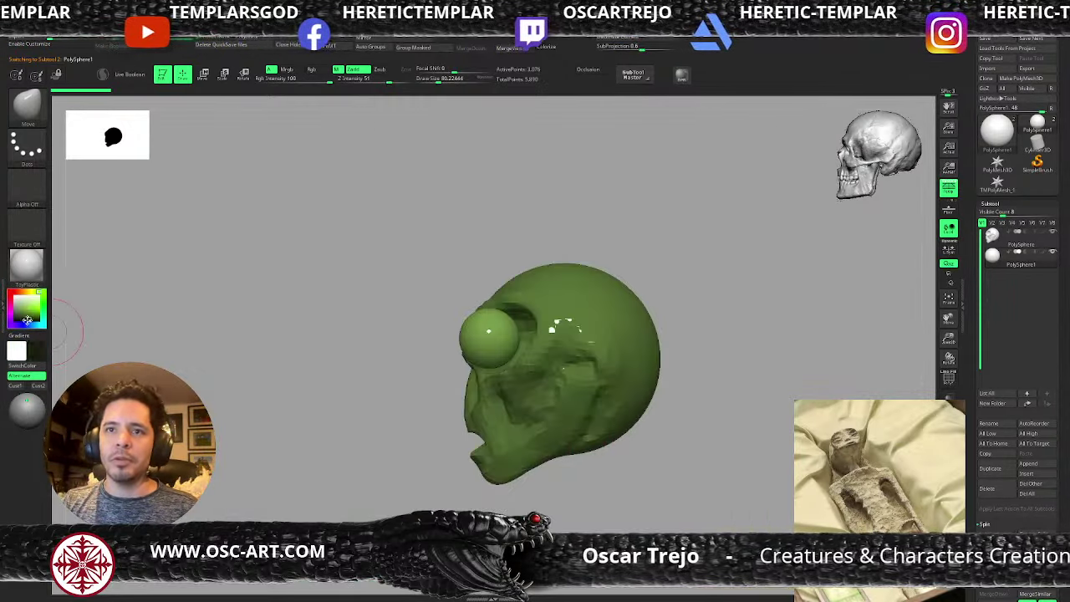
{"action": "left_click", "coordinate": [11, 317]}
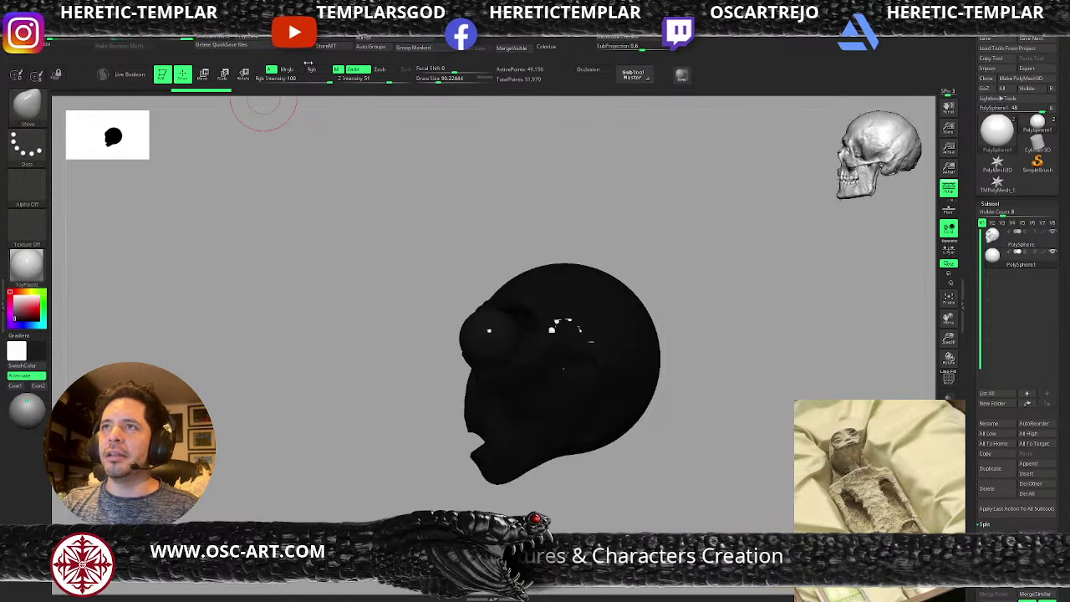
{"action": "left_click", "coordinate": [290, 72]}
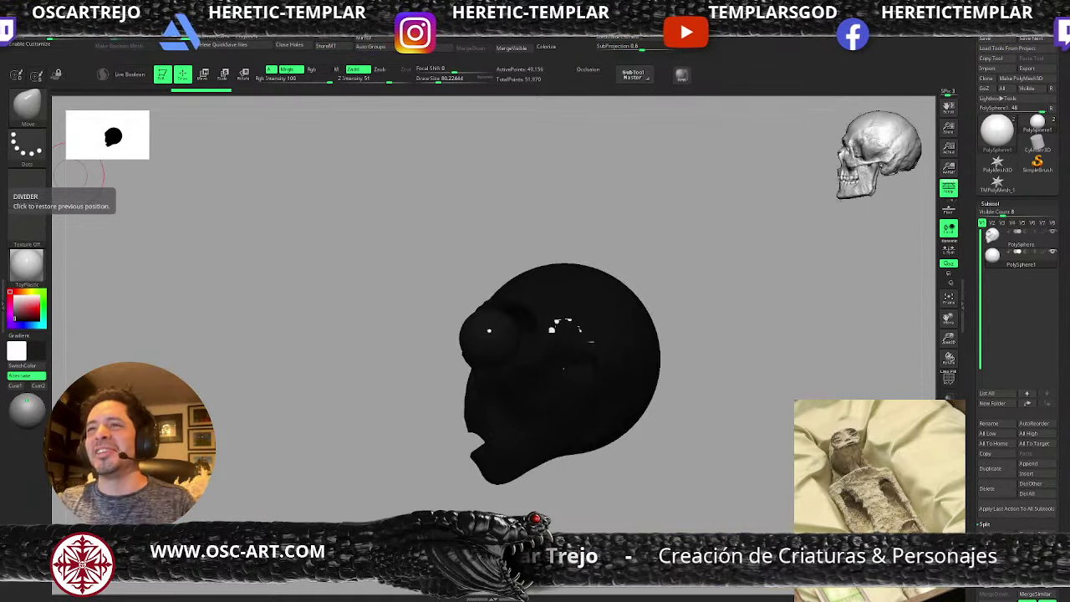
- Centre the gizmo on the unmasked eyeball mesh
{"action": "left_click_drag", "start_coordinate": [349, 359], "coordinate": [389, 439]}
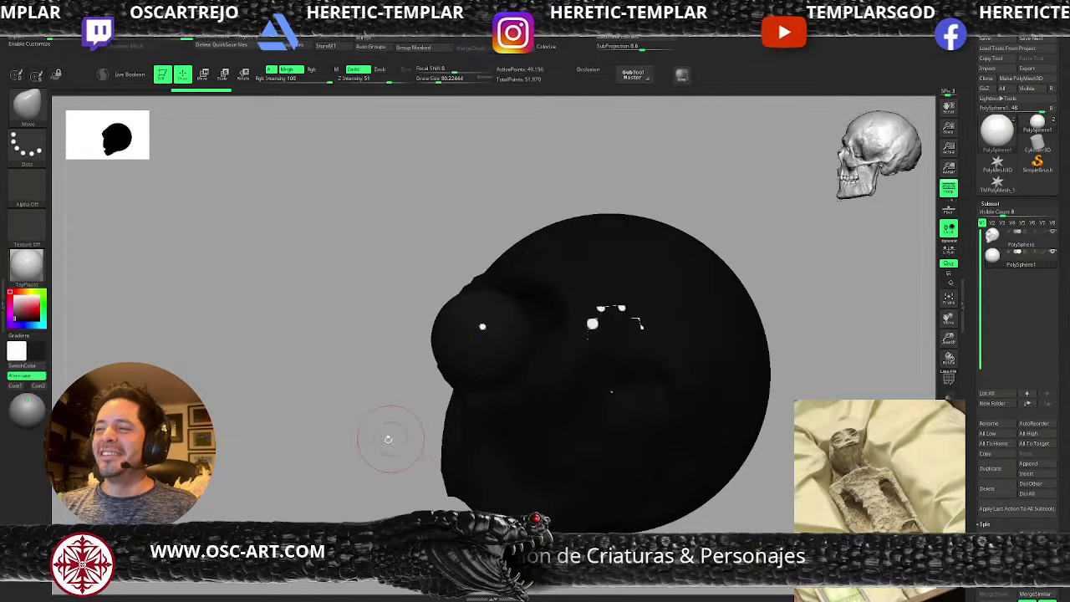
{"action": "key", "text": "w"}
{"action": "left_click", "coordinate": [534, 306], "text": "alt"}
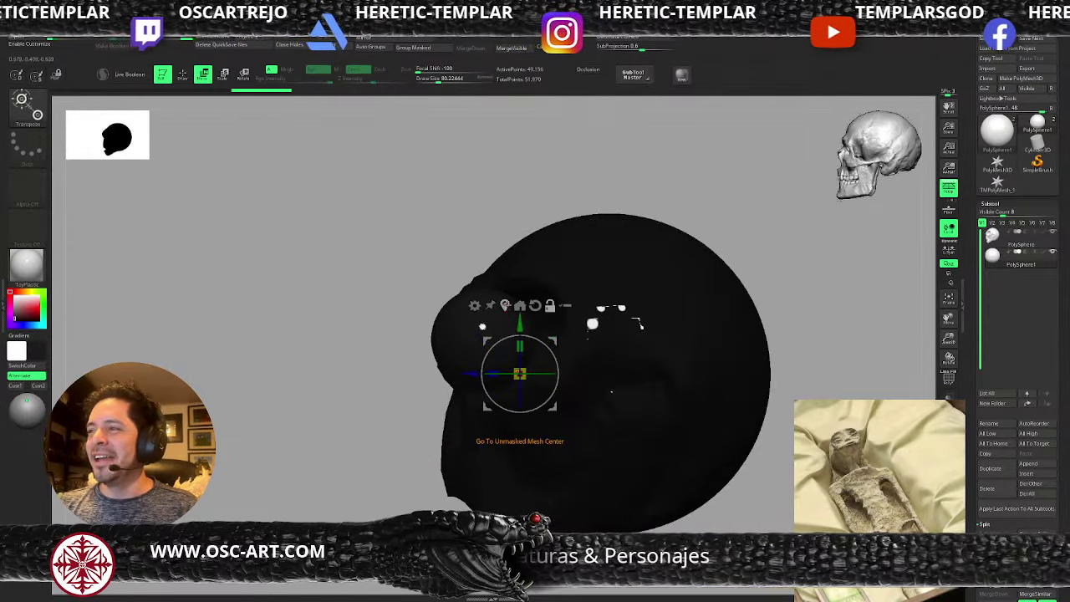
{"action": "left_click", "coordinate": [504, 305], "text": "alt"}
{"action": "key", "text": "q"}
- Fill the eyeballs subtool with the black ToyPlastic material and swap the active colour back to white
{"action": "mouse_move", "coordinate": [387, 385]}
{"action": "left_mouse_down", "text": "alt"}
{"action": "mouse_move", "coordinate": [344, 401]}
{"action": "mouse_move", "coordinate": [302, 382]}
{"action": "left_mouse_up", "text": "alt"}
{"action": "left_click_drag", "start_coordinate": [303, 382], "coordinate": [418, 396]}
{"action": "left_click_drag", "start_coordinate": [555, 237], "coordinate": [581, 317]}
{"action": "key", "text": "v"}
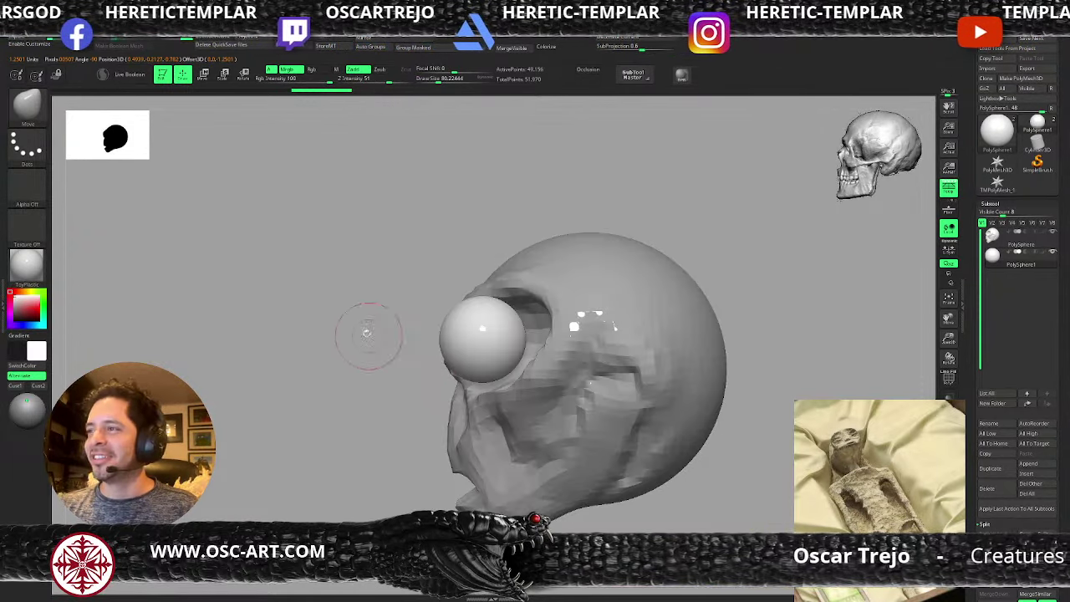
{"action": "key", "text": "v"}
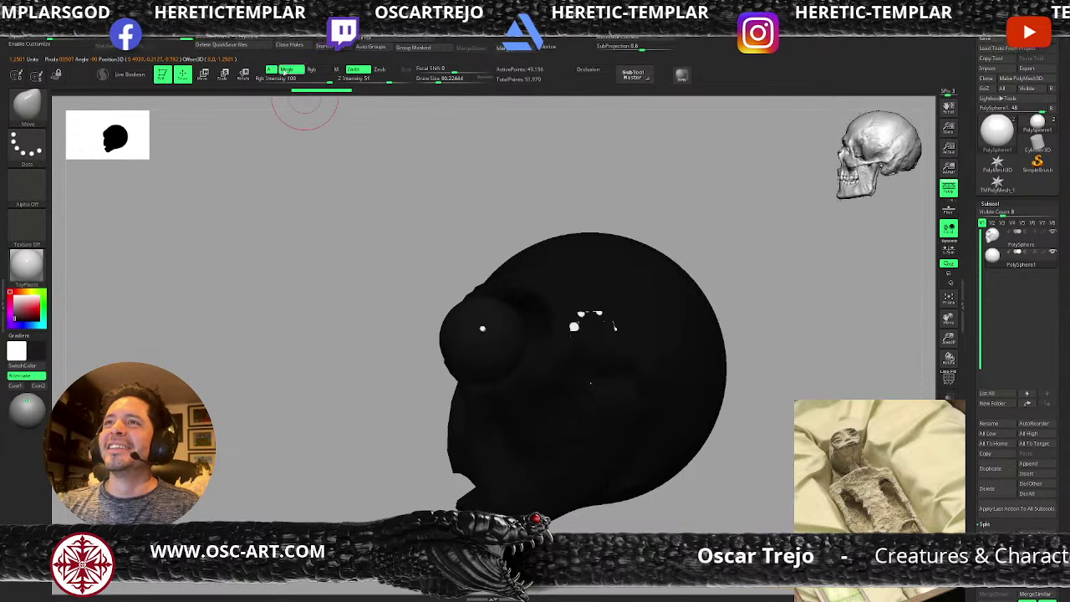
{"action": "left_click", "coordinate": [295, 37]}
{"action": "key", "text": "v"}
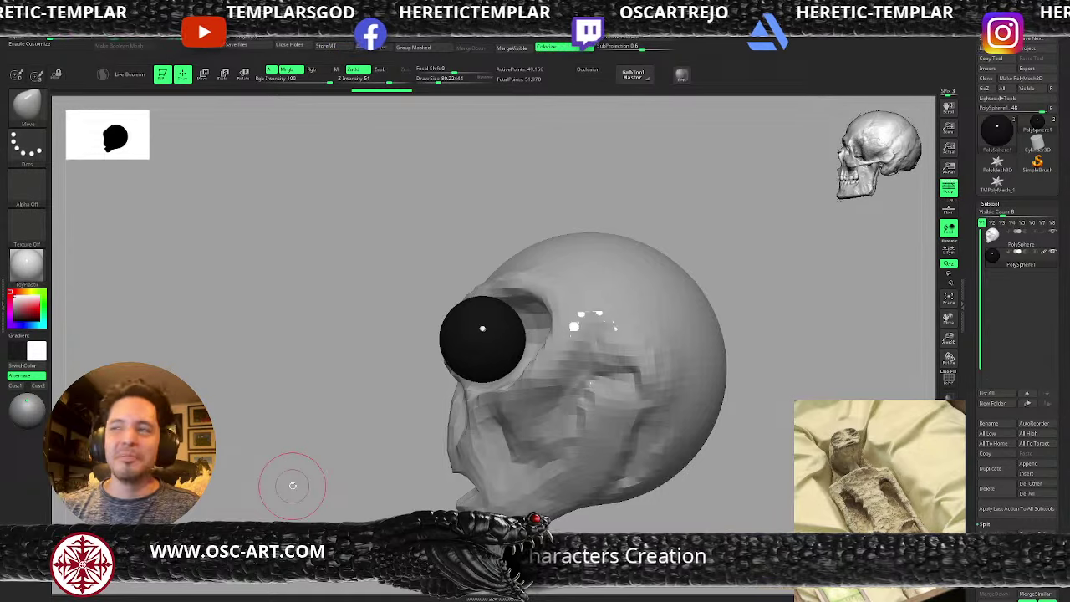
- Apply the Son_of_Makrom material to the head while the filled eyeballs keep their own material
{"action": "left_click_drag", "start_coordinate": [292, 485], "coordinate": [320, 422]}
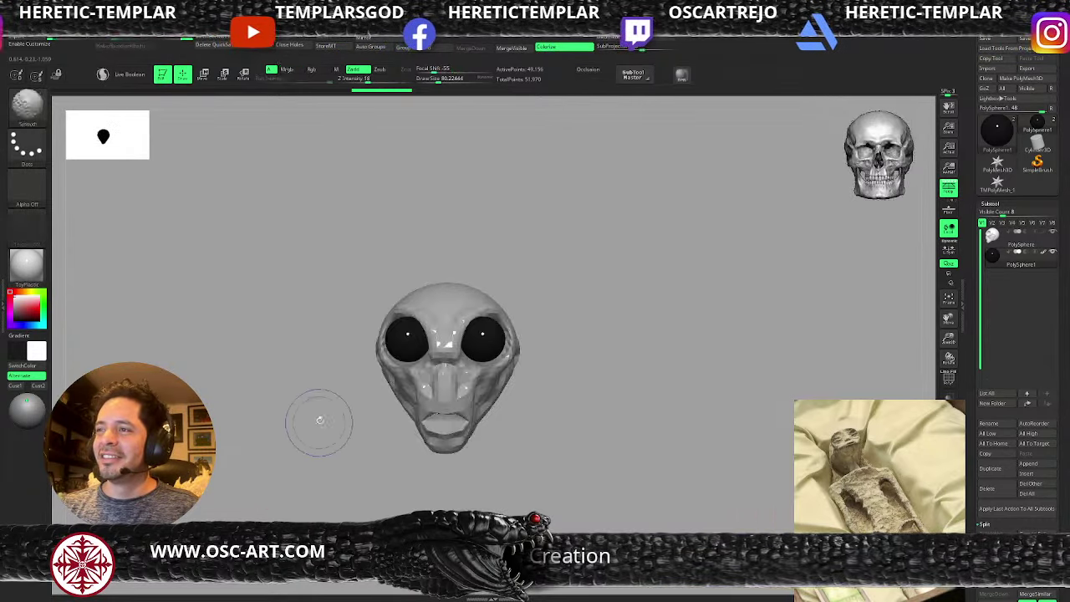
{"action": "key", "text": "v"}
{"action": "left_click", "coordinate": [27, 264]}
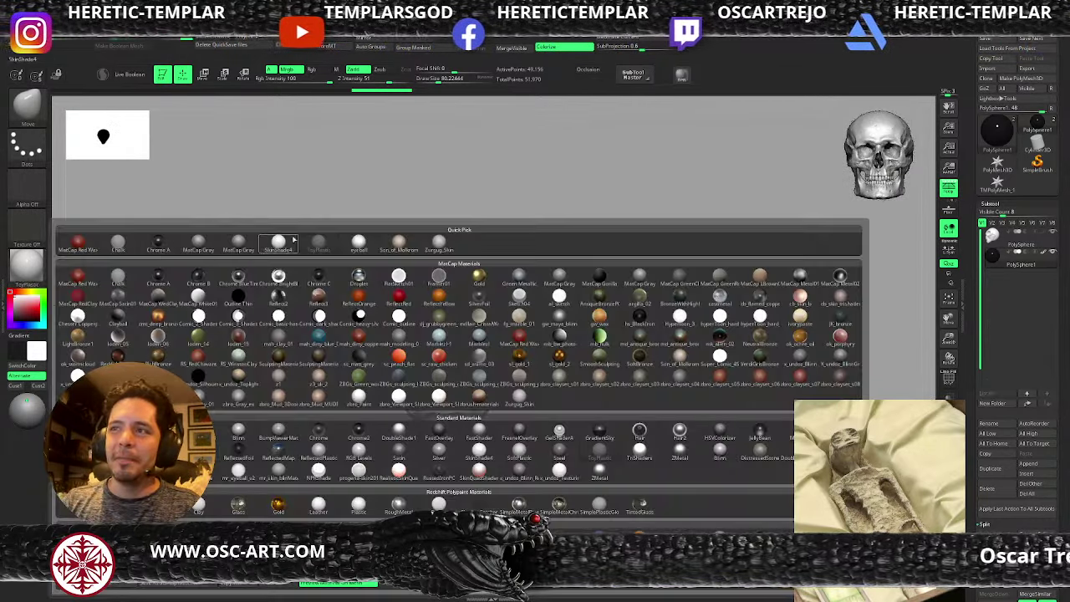
{"action": "left_click", "coordinate": [399, 248]}
- Move the black eyeballs slightly back into the eye sockets in side view
{"action": "left_click_drag", "start_coordinate": [636, 289], "coordinate": [584, 316]}
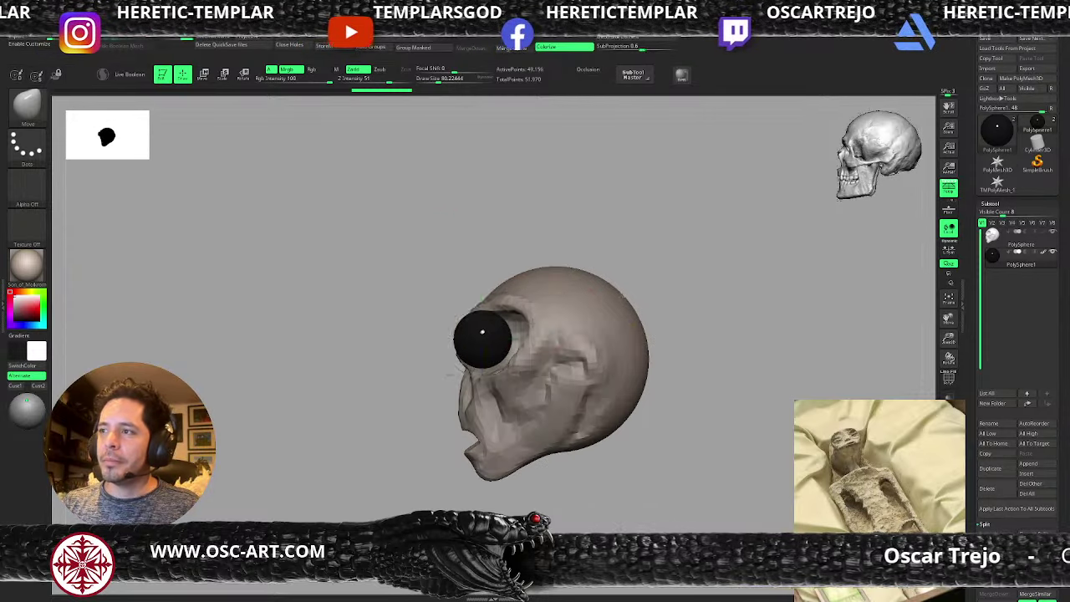
{"action": "key", "text": "w"}
{"action": "left_click_drag", "start_coordinate": [431, 338], "coordinate": [439, 339]}
{"action": "key", "text": "q"}
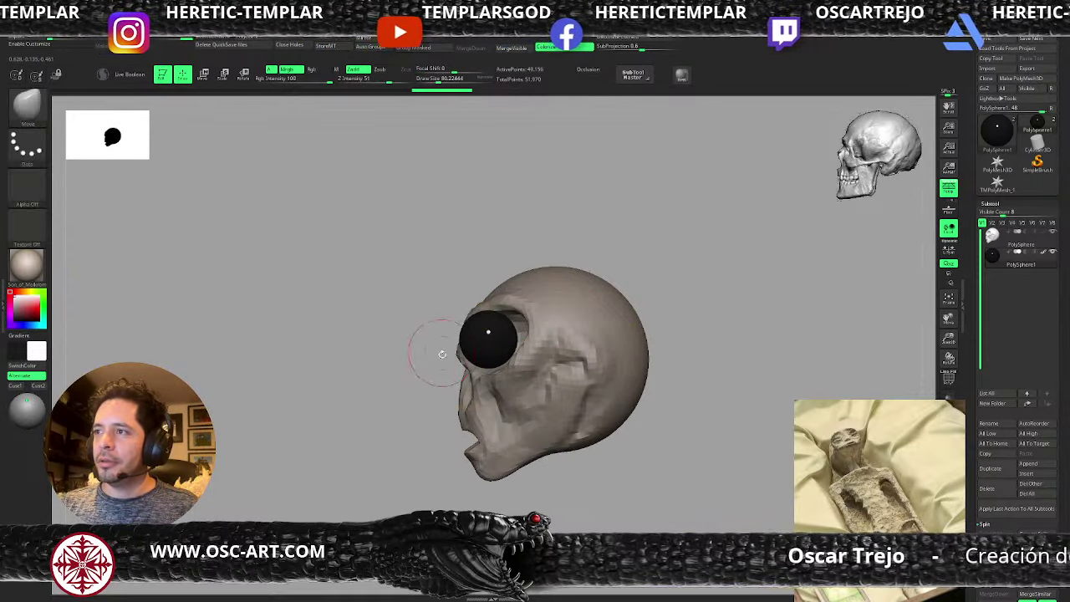
- Select the head subtool and insert mirrored spheres at the lower edge of the eyes with the IMM Primitives brush
{"action": "left_click_drag", "start_coordinate": [395, 395], "coordinate": [433, 390]}
{"action": "left_click", "coordinate": [558, 315], "text": "alt"}
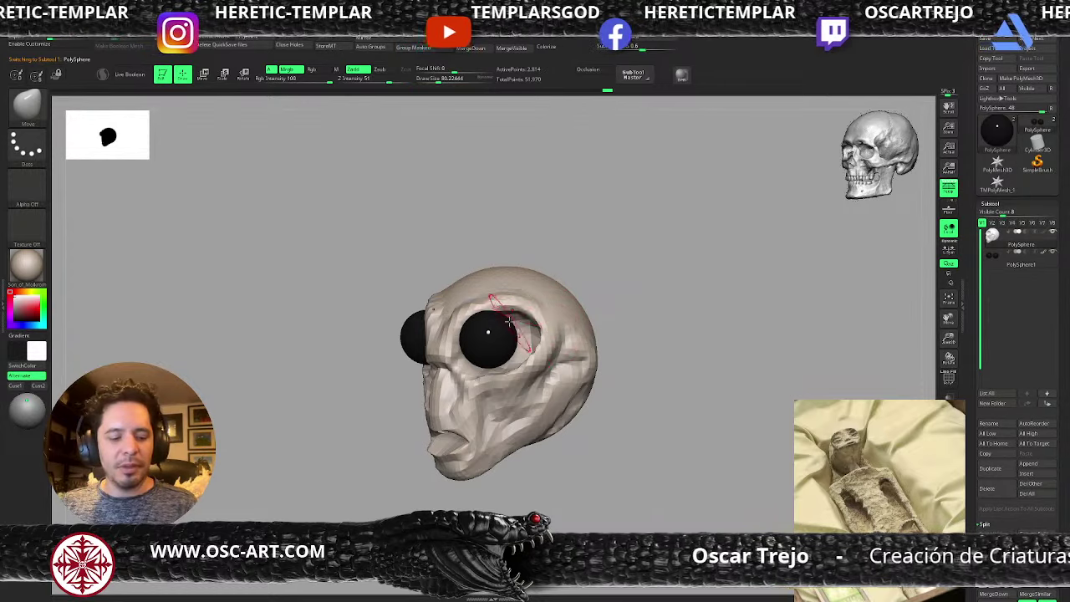
{"action": "key", "text": "b"}
{"action": "key", "text": "i"}
{"action": "key", "text": "p"}
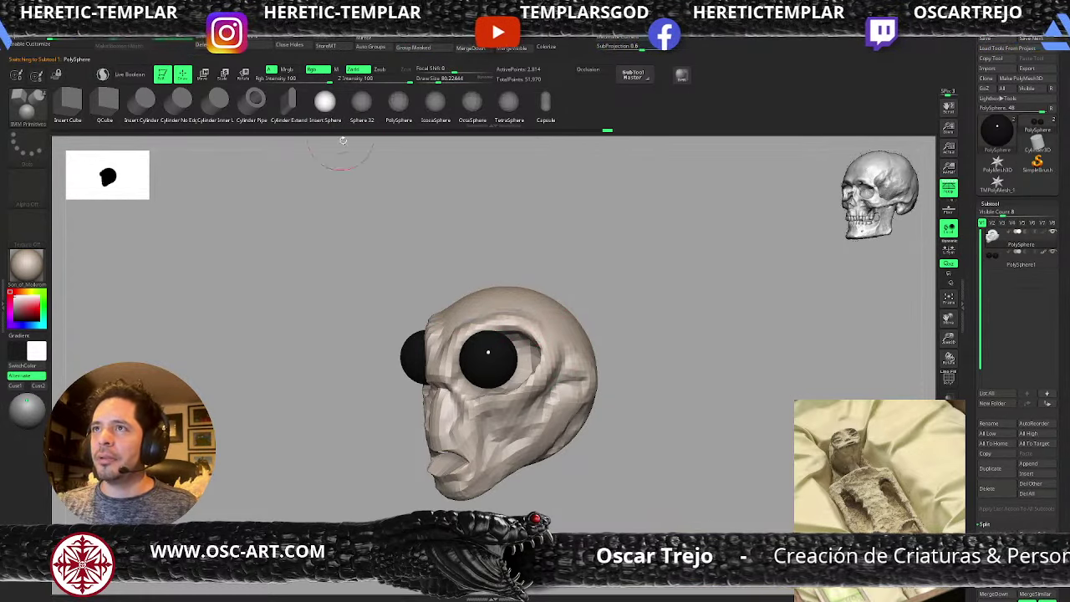
{"action": "left_click_drag", "start_coordinate": [503, 381], "coordinate": [506, 398]}
{"action": "left_click_drag", "start_coordinate": [653, 320], "coordinate": [610, 322]}
- Stretch the inserted spheres outward and back along the eye sockets with a resized Move brush
{"action": "key", "text": "b"}
{"action": "key", "text": "m"}
{"action": "key", "text": "v"}
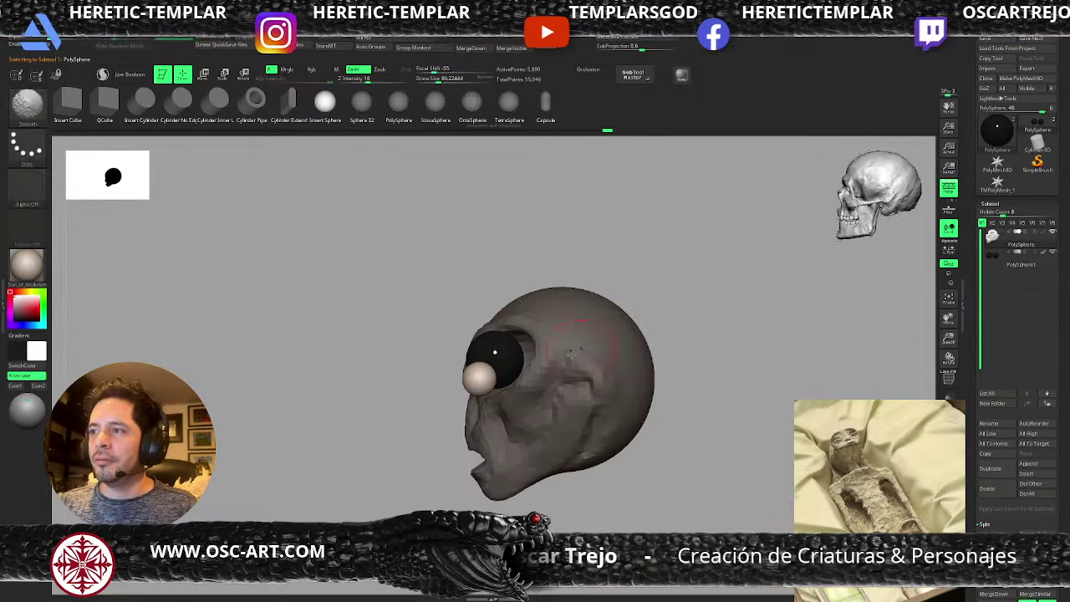
{"action": "key", "text": "s"}
{"action": "left_click_drag", "start_coordinate": [480, 383], "coordinate": [487, 383]}
{"action": "left_click_drag", "start_coordinate": [480, 360], "coordinate": [508, 338]}
{"action": "mouse_move", "coordinate": [397, 352]}
{"action": "left_mouse_down"}
{"action": "mouse_move", "coordinate": [472, 360]}
{"action": "mouse_move", "coordinate": [452, 362]}
{"action": "left_mouse_up"}
{"action": "left_click_drag", "start_coordinate": [609, 323], "coordinate": [549, 329]}
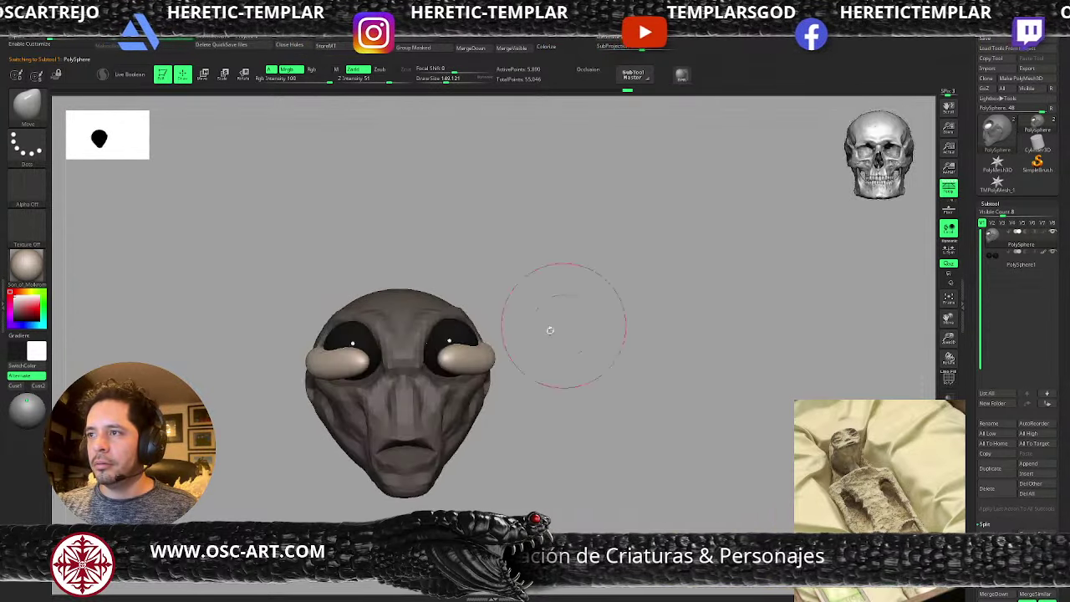
- Pull the stretched spheres around the underside of the eyeballs to form lower eyelids, smoothing their surface
{"action": "left_click_drag", "start_coordinate": [456, 359], "coordinate": [419, 375]}
{"action": "mouse_move", "coordinate": [435, 371]}
{"action": "left_mouse_down", "text": "shift"}
{"action": "mouse_move", "coordinate": [436, 359]}
{"action": "mouse_move", "coordinate": [465, 366]}
{"action": "left_mouse_up", "text": "shift"}
{"action": "left_click_drag", "start_coordinate": [535, 364], "coordinate": [461, 358]}
{"action": "mouse_move", "coordinate": [399, 409]}
{"action": "left_mouse_down"}
{"action": "mouse_move", "coordinate": [509, 414]}
{"action": "mouse_move", "coordinate": [468, 424]}
{"action": "left_mouse_up"}
{"action": "key", "text": "shift"}
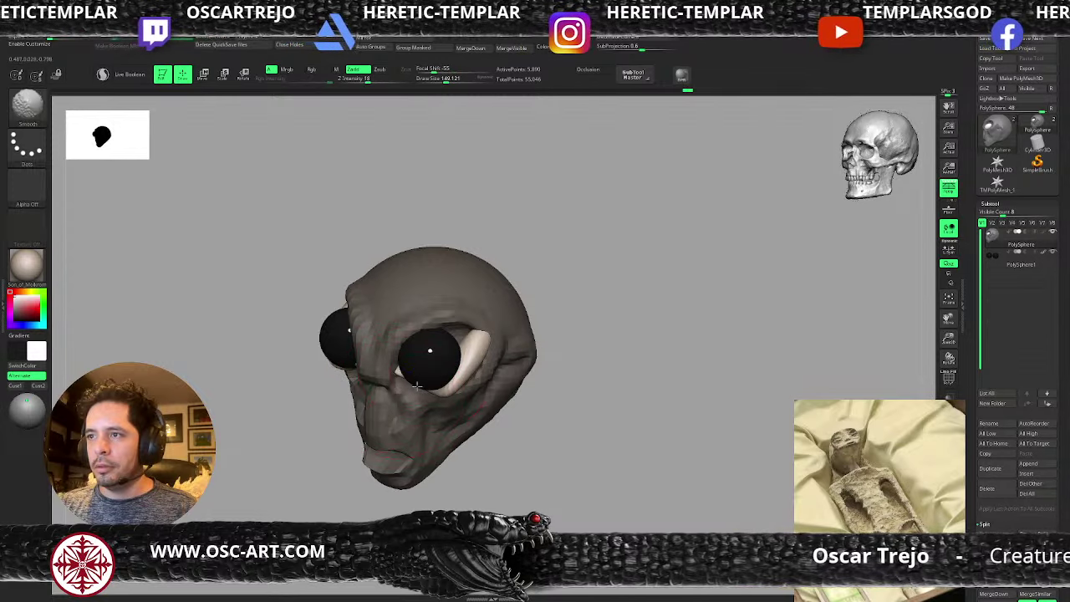
- Smooth the lower eyelid strips from the outer corner towards the nose
{"action": "key", "text": "shift+space"}
{"action": "left_click_drag", "start_coordinate": [469, 410], "coordinate": [468, 409]}
{"action": "right_click_drag", "start_coordinate": [518, 402], "coordinate": [527, 334]}
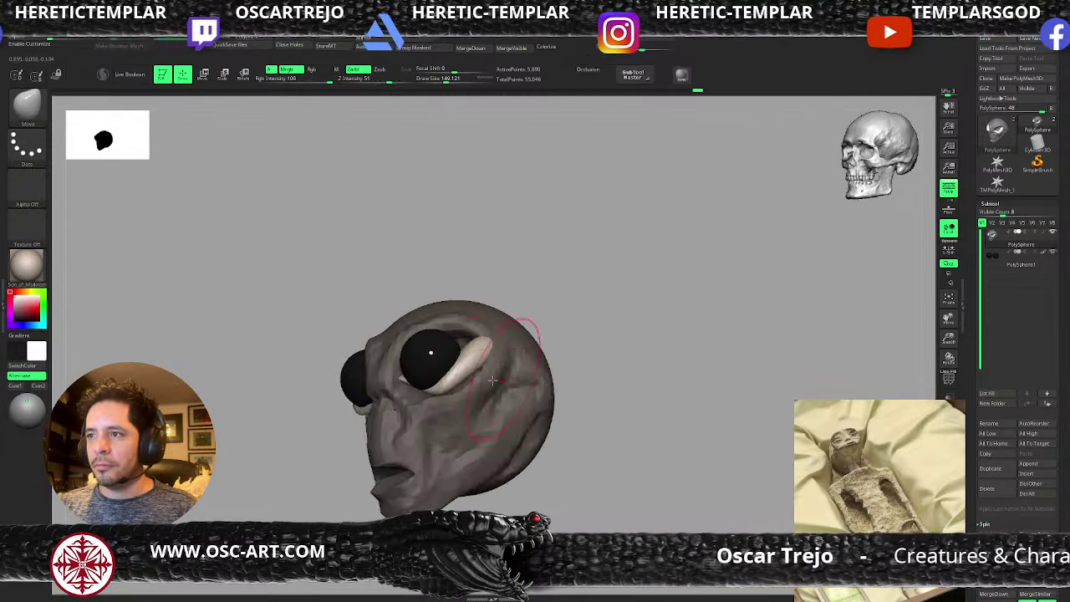
{"action": "left_click_drag", "start_coordinate": [458, 370], "coordinate": [414, 387], "text": "shift"}
{"action": "left_click_drag", "start_coordinate": [416, 393], "coordinate": [430, 404], "text": "shift"}
{"action": "left_click_drag", "start_coordinate": [585, 368], "coordinate": [511, 370]}
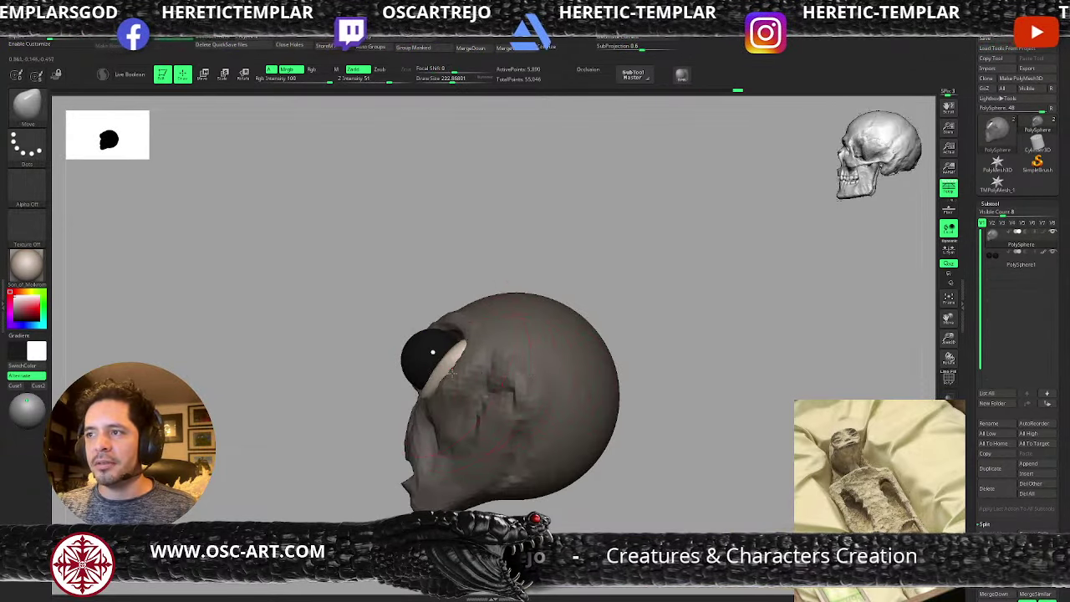
- Wrap the lower eyelids more tightly around the eyeballs with varied Move brush sizes and smooth them
{"action": "key", "text": "s"}
{"action": "mouse_move", "coordinate": [433, 399]}
{"action": "left_mouse_down"}
{"action": "mouse_move", "coordinate": [412, 381]}
{"action": "mouse_move", "coordinate": [431, 364]}
{"action": "left_mouse_up"}
{"action": "key", "text": "s"}
{"action": "left_click_drag", "start_coordinate": [376, 368], "coordinate": [569, 341]}
{"action": "key", "text": "s"}
{"action": "left_click_drag", "start_coordinate": [433, 382], "coordinate": [429, 383]}
{"action": "left_click_drag", "start_coordinate": [431, 387], "coordinate": [409, 385]}
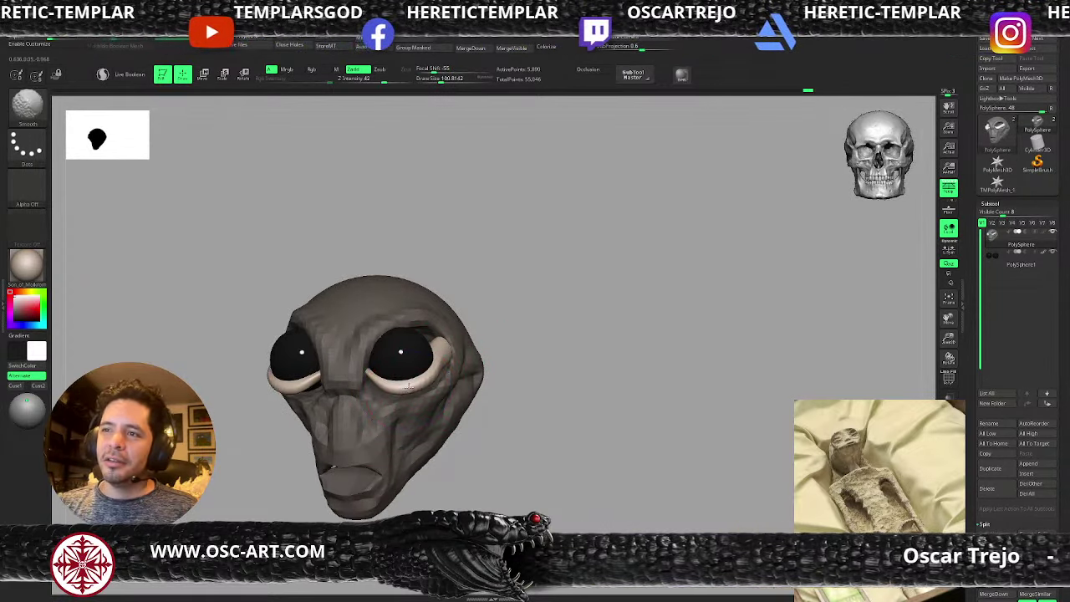
- Shape the outer part of the lower eyelids in side view with the Move brush
{"action": "mouse_move", "coordinate": [492, 357]}
{"action": "left_mouse_down"}
{"action": "mouse_move", "coordinate": [523, 350]}
{"action": "mouse_move", "coordinate": [532, 332]}
{"action": "mouse_move", "coordinate": [451, 338]}
{"action": "mouse_move", "coordinate": [466, 336]}
{"action": "left_mouse_up"}
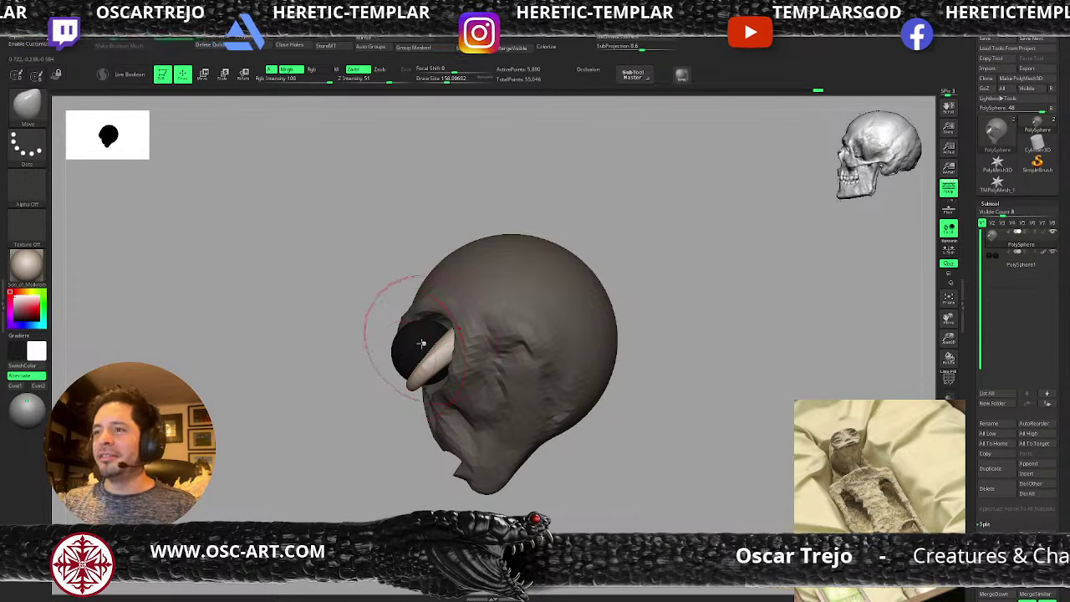
{"action": "mouse_move", "coordinate": [361, 399]}
{"action": "left_mouse_down"}
{"action": "mouse_move", "coordinate": [443, 385]}
{"action": "mouse_move", "coordinate": [452, 356]}
{"action": "mouse_move", "coordinate": [443, 332]}
{"action": "left_mouse_up"}
{"action": "key", "text": "s"}
{"action": "key", "text": "s"}
{"action": "left_click_drag", "start_coordinate": [436, 336], "coordinate": [430, 347]}
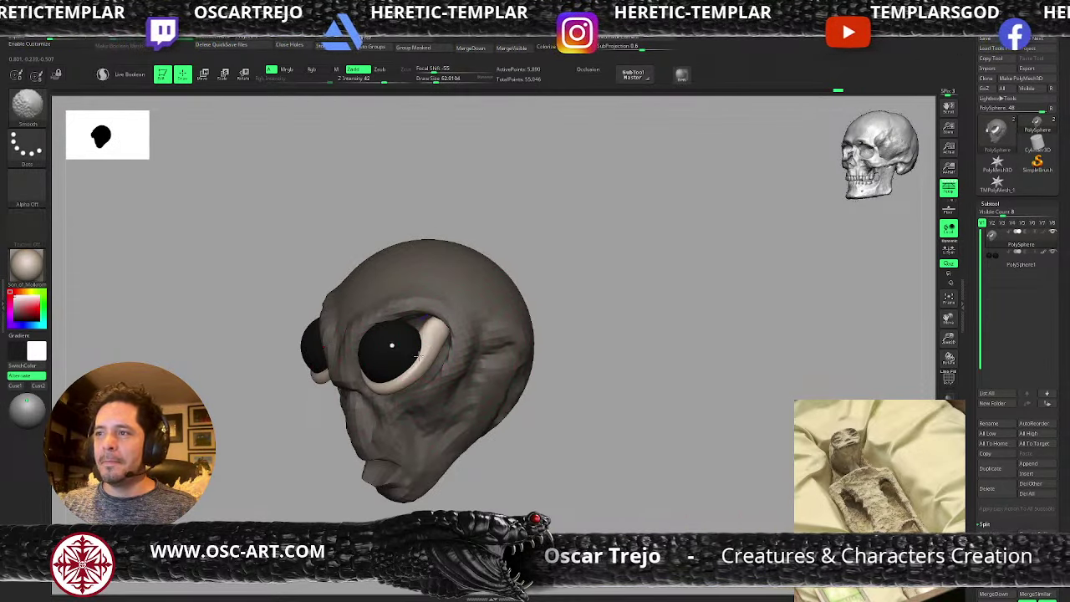
- Refine the thickness and outer curve of the lower eyelids from three-quarter and front views
{"action": "right_click_drag", "start_coordinate": [462, 341], "coordinate": [426, 365]}
{"action": "key", "text": "s"}
{"action": "left_click_drag", "start_coordinate": [426, 365], "coordinate": [442, 364]}
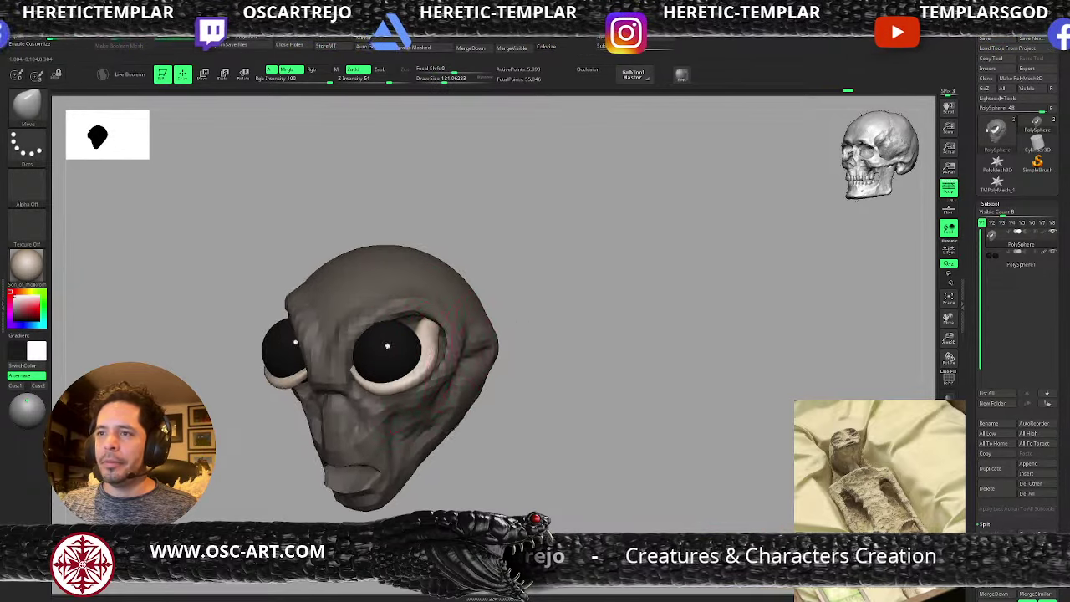
{"action": "right_click_drag", "start_coordinate": [442, 364], "coordinate": [456, 358], "text": "shift"}
{"action": "mouse_move", "coordinate": [428, 372]}
{"action": "left_mouse_down"}
{"action": "mouse_move", "coordinate": [402, 383]}
{"action": "mouse_move", "coordinate": [425, 374]}
{"action": "left_mouse_up"}
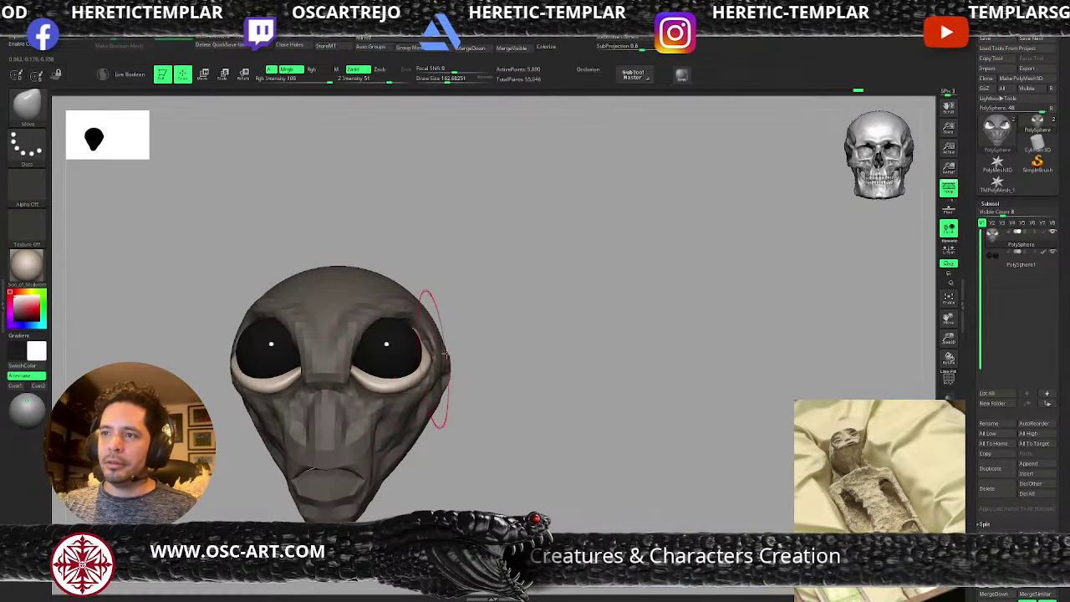
- Clear the mask from the head mesh
{"action": "right_click_drag", "start_coordinate": [522, 326], "coordinate": [414, 344]}
{"action": "left_click_drag", "start_coordinate": [295, 428], "coordinate": [284, 457], "text": "ctrl"}
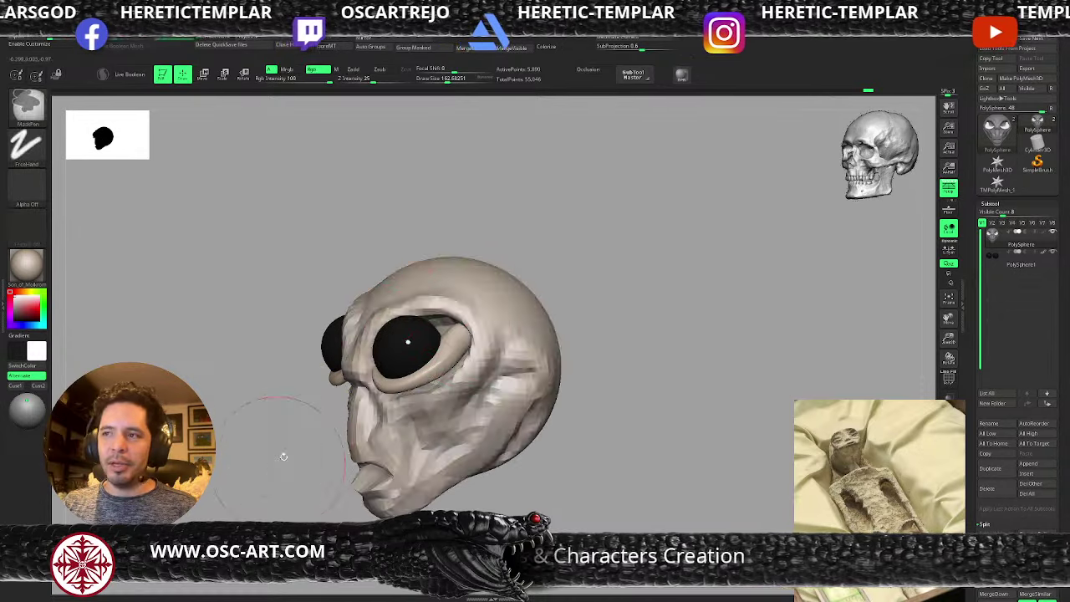
{"action": "right_click_drag", "start_coordinate": [284, 457], "coordinate": [279, 435]}
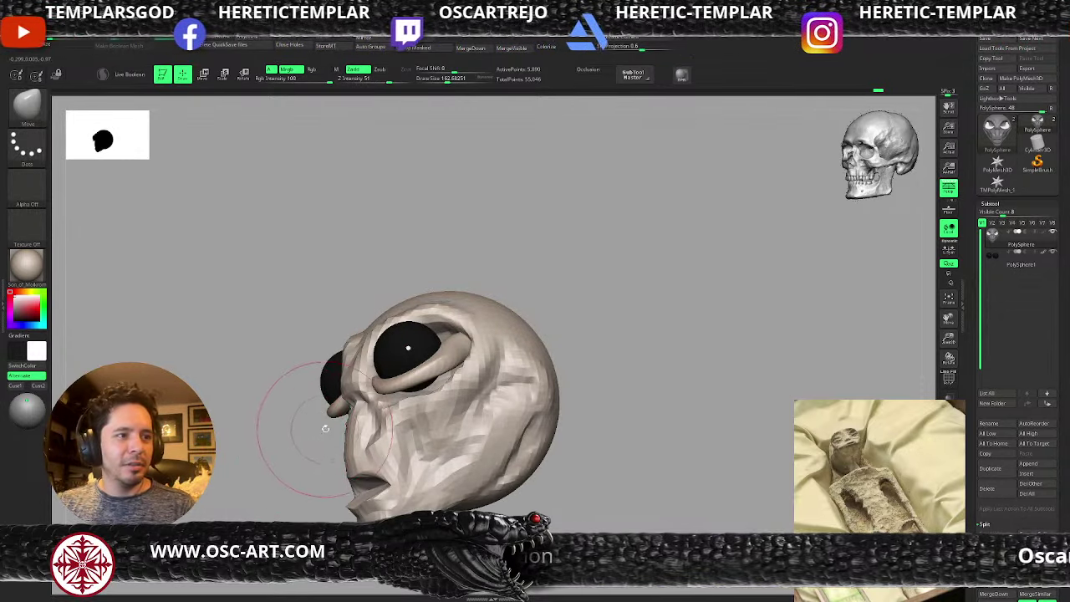
- Insert a second pair of mirrored spheres just below the lower eyelids with the IMM Primitives brush
{"action": "key", "text": "b"}
{"action": "key", "text": "i"}
{"action": "key", "text": "p"}
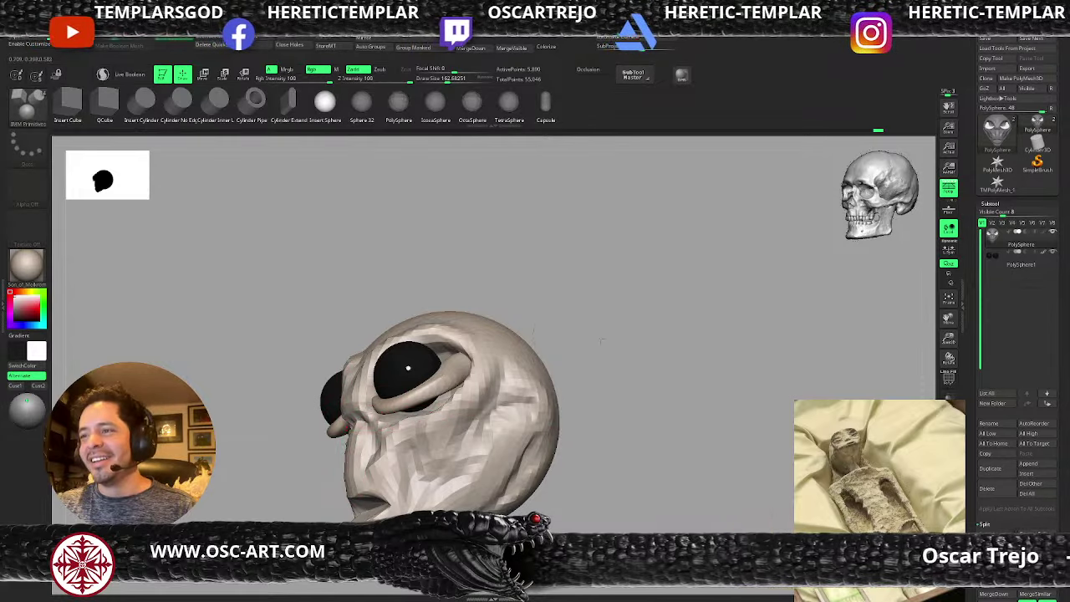
{"action": "right_click_drag", "start_coordinate": [601, 338], "coordinate": [499, 371]}
{"action": "left_click_drag", "start_coordinate": [420, 406], "coordinate": [428, 423]}
- Stretch the new spheres beneath the lower eyelids into eye bags with the Move brush
{"action": "key", "text": "b"}
{"action": "key", "text": "m"}
{"action": "key", "text": "v"}
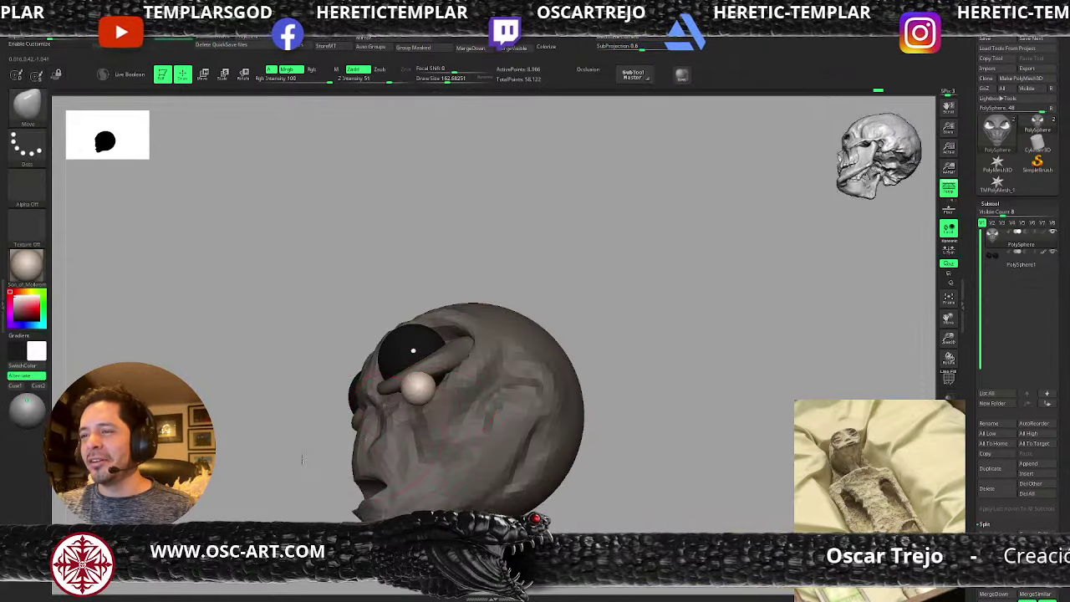
{"action": "right_click_drag", "start_coordinate": [301, 458], "coordinate": [364, 437]}
{"action": "key", "text": "s"}
{"action": "mouse_move", "coordinate": [409, 401]}
{"action": "left_mouse_down"}
{"action": "mouse_move", "coordinate": [364, 391]}
{"action": "mouse_move", "coordinate": [400, 407]}
{"action": "left_mouse_up"}
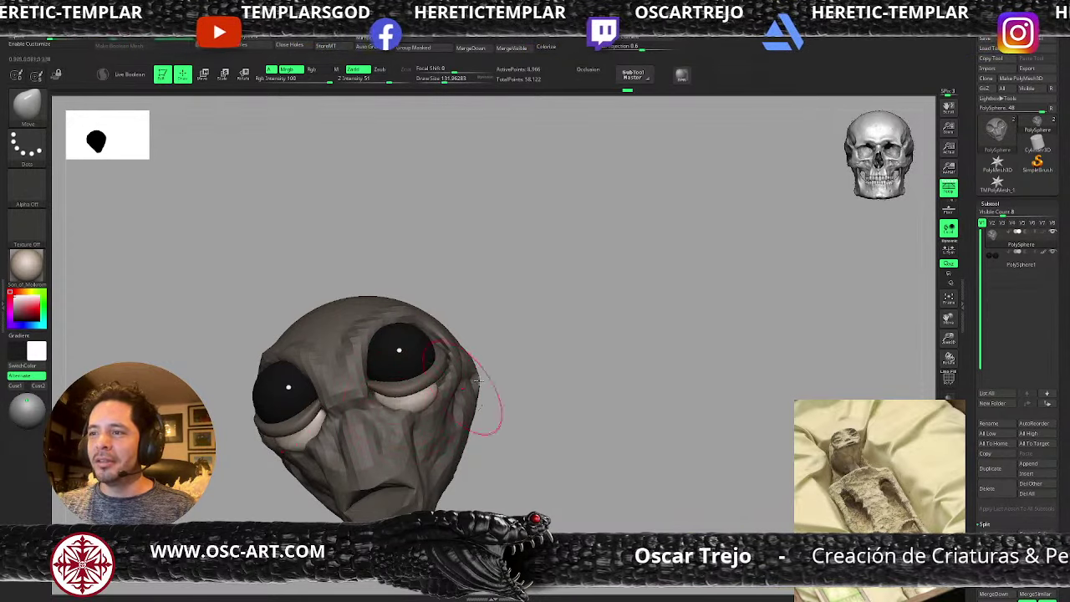
- Fit the eye bags under the lower eyelids from several angles with a repeatedly resized Move brush
{"action": "right_click_drag", "start_coordinate": [533, 394], "coordinate": [470, 385]}
{"action": "key", "text": "s"}
{"action": "left_click_drag", "start_coordinate": [462, 385], "coordinate": [466, 386]}
{"action": "right_click_drag", "start_coordinate": [407, 430], "coordinate": [473, 410]}
{"action": "key", "text": "s"}
{"action": "left_click_drag", "start_coordinate": [421, 395], "coordinate": [405, 402]}
{"action": "right_click_drag", "start_coordinate": [455, 399], "coordinate": [513, 362], "text": "shift"}
{"action": "key", "text": "s"}
{"action": "left_click_drag", "start_coordinate": [433, 400], "coordinate": [428, 399]}
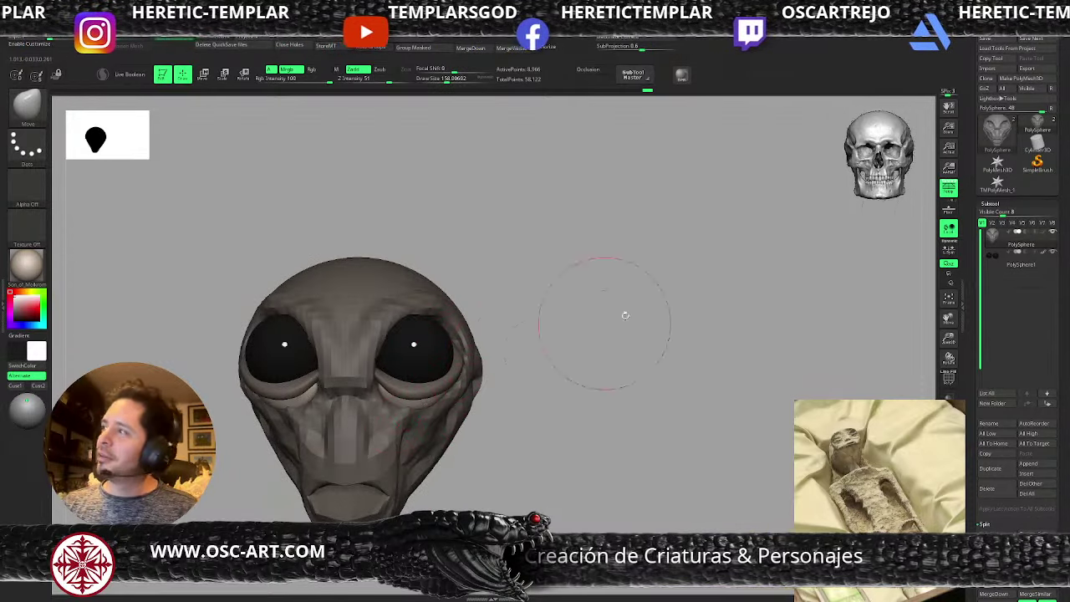
- Turn off the perspective display and re-centre the front view of the head
{"action": "left_click", "coordinate": [953, 190]}
{"action": "right_click_drag", "start_coordinate": [470, 369], "coordinate": [524, 368], "text": "alt"}
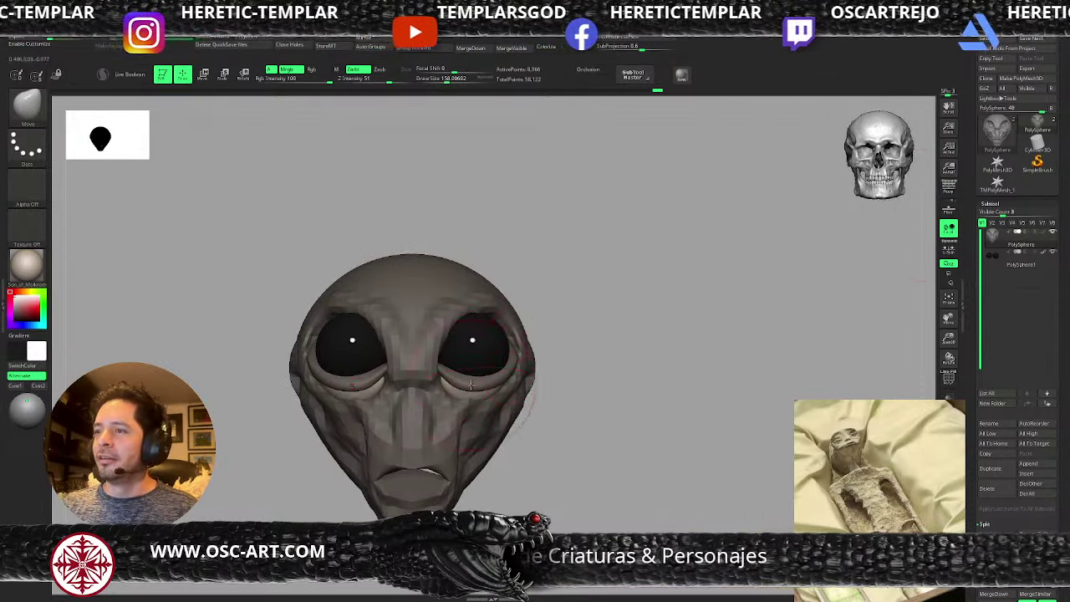
- Mask the head, leaving the lower eyelids and eye bags unmasked, and adjust their fit under the eyes with a smaller Move brush
{"action": "left_click_drag", "start_coordinate": [562, 333], "coordinate": [578, 349], "text": "ctrl"}
{"action": "left_click", "coordinate": [446, 411], "text": "ctrl+shift"}
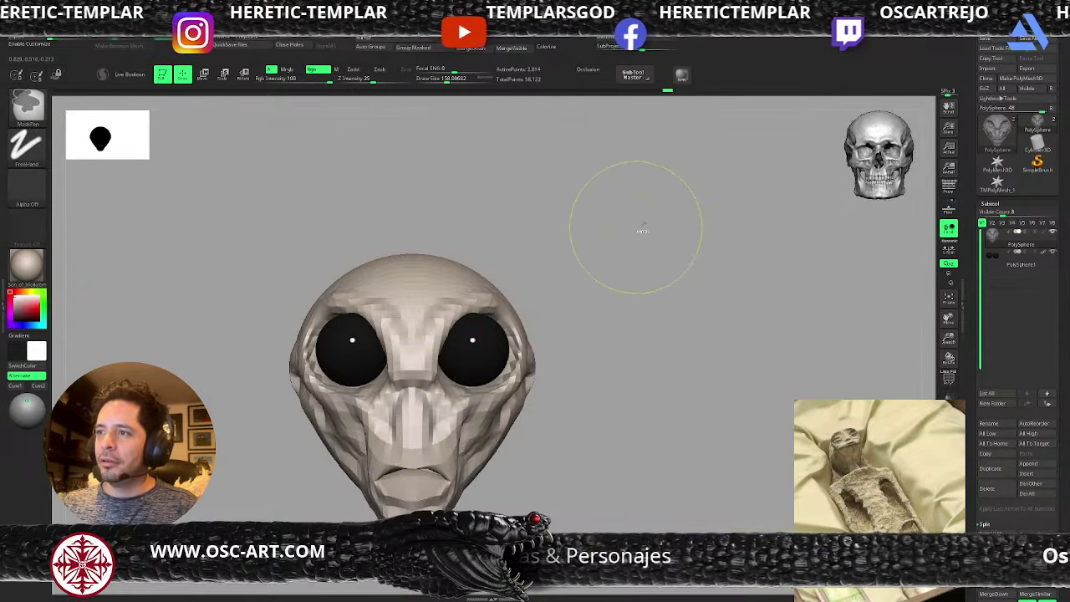
{"action": "left_click_drag", "start_coordinate": [658, 217], "coordinate": [265, 589], "text": "ctrl"}
{"action": "left_click", "coordinate": [596, 292], "text": "ctrl+shift"}
{"action": "left_click", "coordinate": [586, 317], "text": "ctrl"}
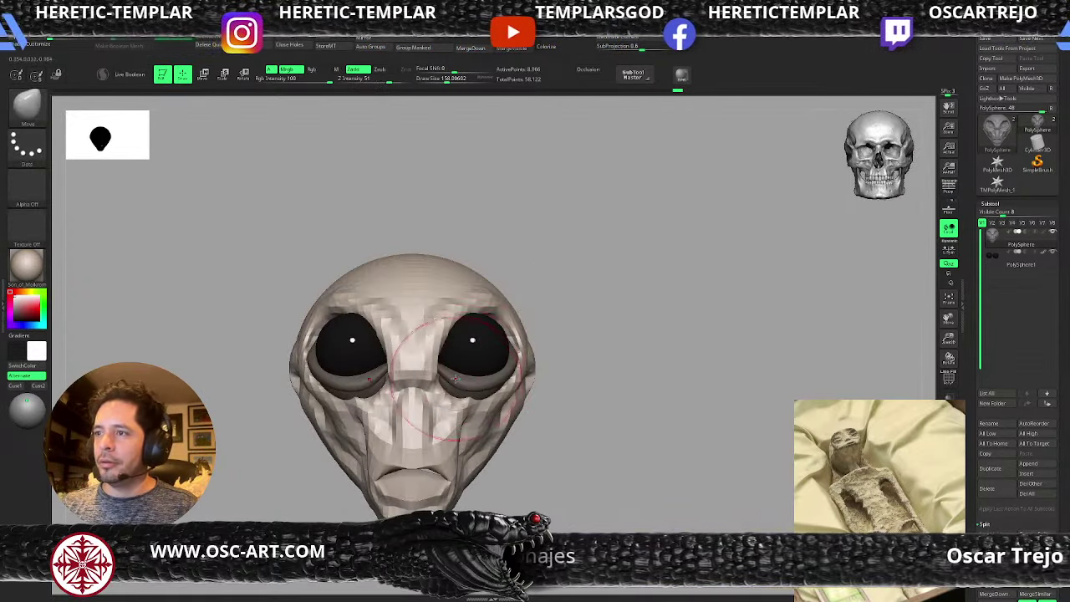
{"action": "left_click", "coordinate": [541, 325], "text": "ctrl"}
{"action": "key", "text": "bracketleft"}
{"action": "key", "text": "bracketleft"}
{"action": "key", "text": "bracketleft"}
{"action": "mouse_move", "coordinate": [456, 390]}
{"action": "left_mouse_down"}
{"action": "mouse_move", "coordinate": [459, 378]}
{"action": "mouse_move", "coordinate": [489, 384]}
{"action": "mouse_move", "coordinate": [461, 392]}
{"action": "mouse_move", "coordinate": [512, 366]}
{"action": "mouse_move", "coordinate": [485, 384]}
{"action": "left_mouse_up"}
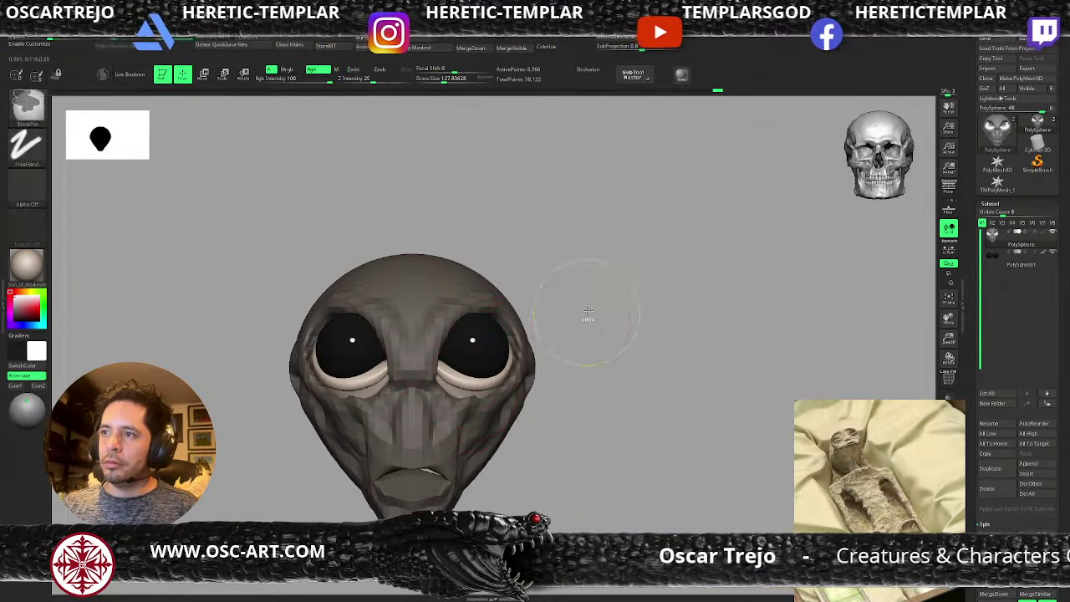
- Clear the mask, isolate the lower eyelids and eye bags, and mask everything in the head except them
{"action": "left_click_drag", "start_coordinate": [590, 317], "coordinate": [608, 326], "text": "ctrl"}
{"action": "left_click_drag", "start_coordinate": [623, 321], "coordinate": [551, 321]}
{"action": "left_click", "coordinate": [508, 382], "text": "ctrl+shift"}
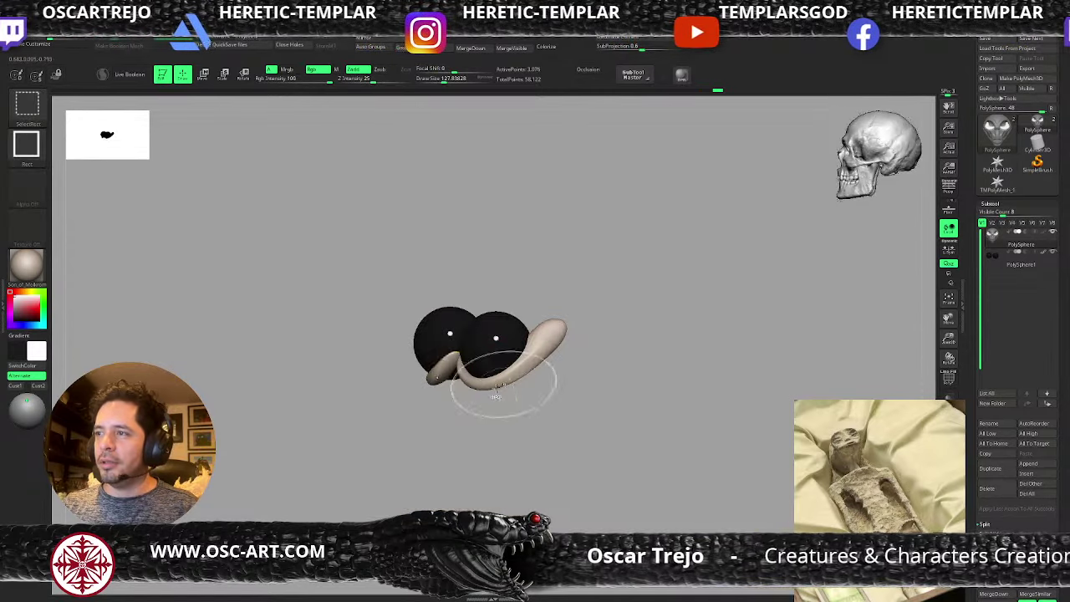
{"action": "left_click", "coordinate": [369, 433], "text": "ctrl+shift"}
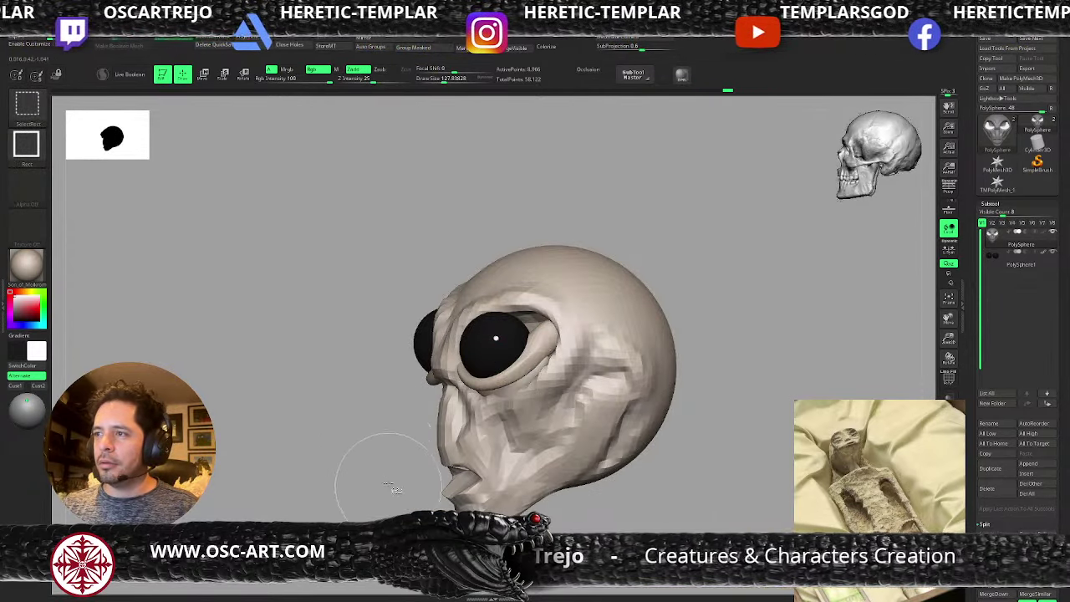
{"action": "left_click", "coordinate": [508, 386], "text": "ctrl+shift"}
{"action": "left_click_drag", "start_coordinate": [368, 446], "coordinate": [373, 410], "text": "ctrl+shift"}
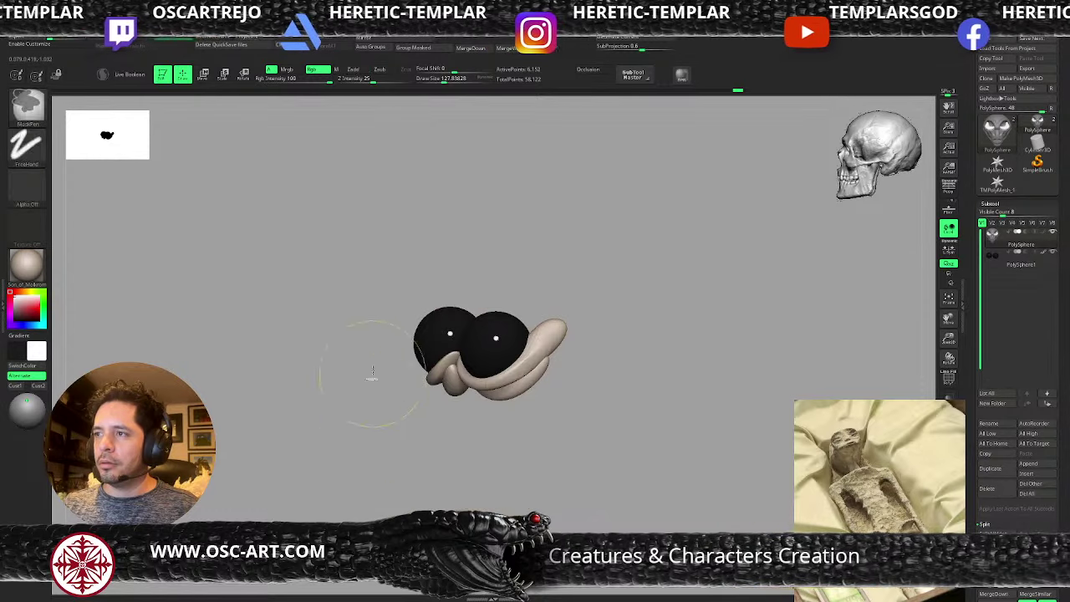
{"action": "left_click", "coordinate": [399, 453], "text": "ctrl+shift"}
{"action": "left_click", "coordinate": [367, 470], "text": "ctrl"}
{"action": "left_click_drag", "start_coordinate": [367, 470], "coordinate": [334, 467]}
- Duplicate the lower eyelids and eye bags with the transform gizmo and flip the copies above the eyes
{"action": "key", "text": "w"}
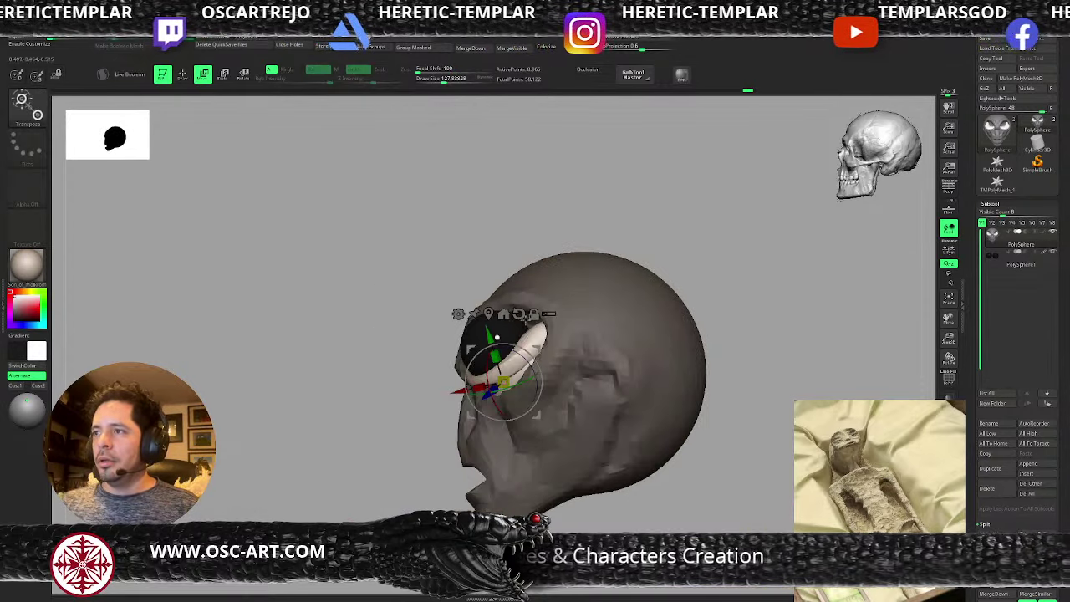
{"action": "left_click_drag", "start_coordinate": [503, 332], "coordinate": [503, 311]}
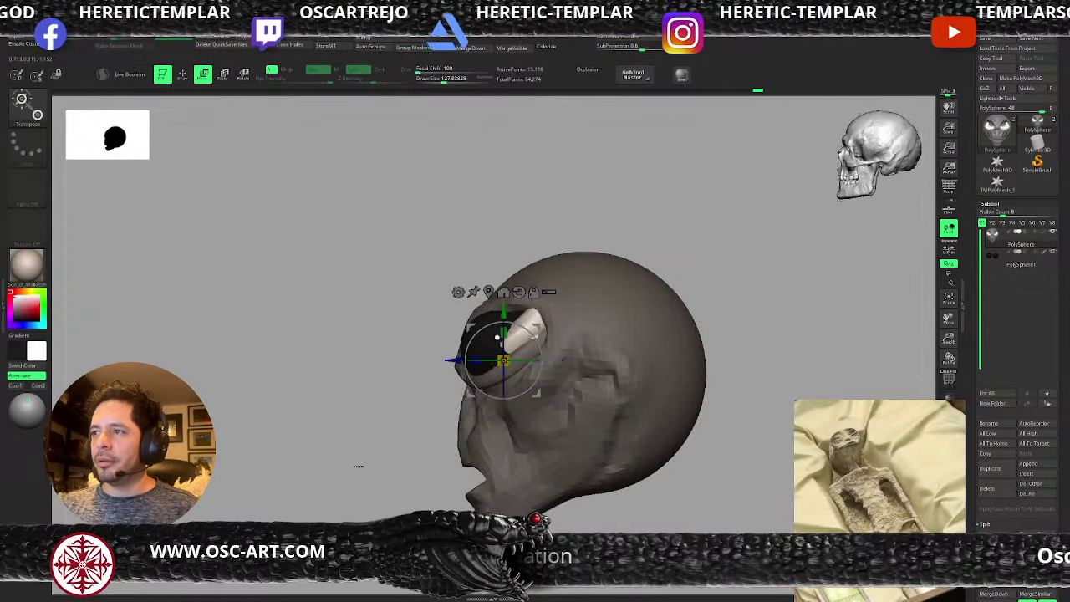
{"action": "left_click_drag", "start_coordinate": [357, 466], "coordinate": [403, 458], "text": "shift"}
{"action": "left_click_drag", "start_coordinate": [505, 344], "coordinate": [508, 301]}
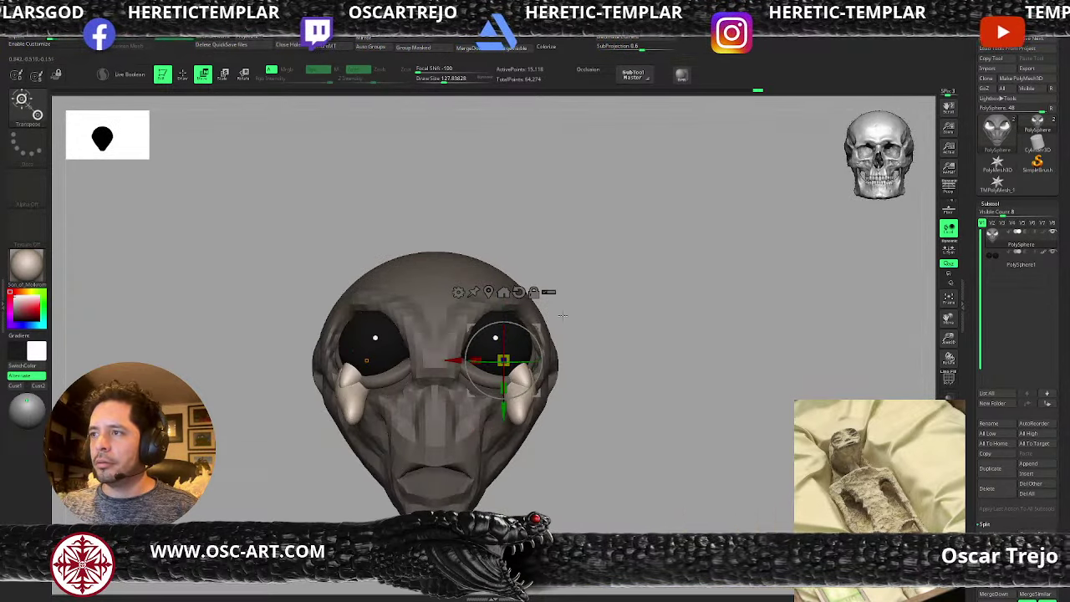
{"action": "left_click_drag", "start_coordinate": [625, 318], "coordinate": [466, 272], "text": "shift"}
{"action": "left_click_drag", "start_coordinate": [432, 345], "coordinate": [478, 340], "text": "shift"}
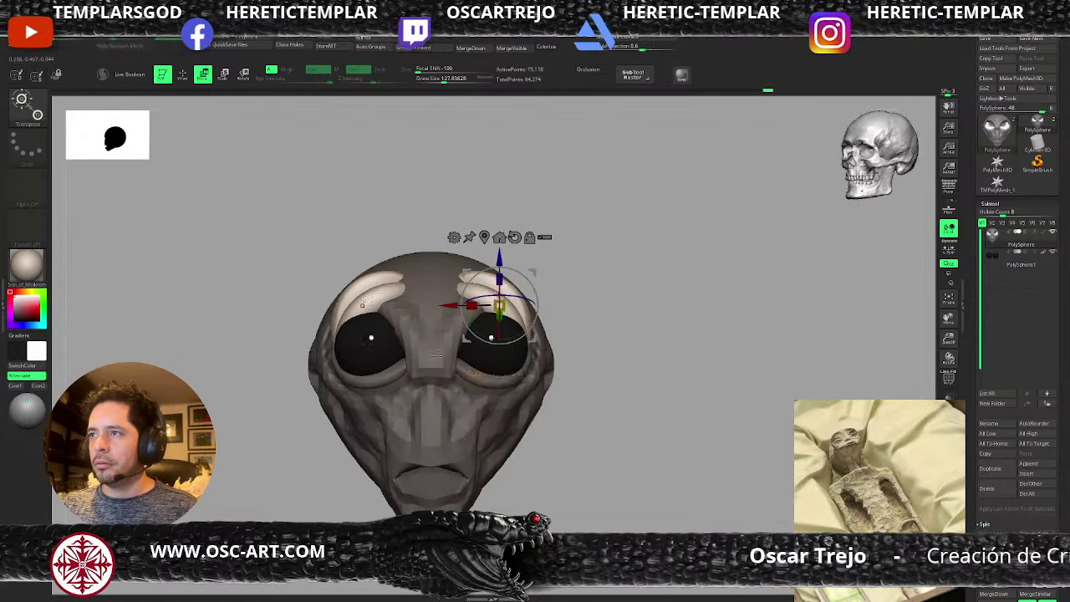
- Rotate and position the duplicated lids so they arch over the top of both eyeballs
{"action": "left_click_drag", "start_coordinate": [460, 290], "coordinate": [464, 326]}
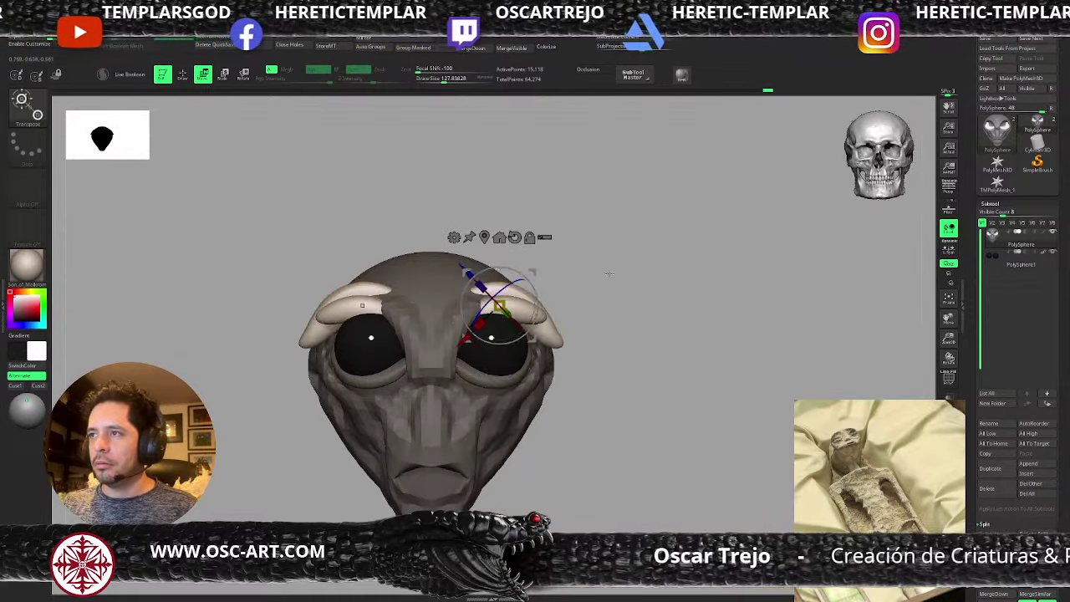
{"action": "left_click_drag", "start_coordinate": [609, 274], "coordinate": [554, 279], "text": "shift"}
{"action": "left_click", "coordinate": [554, 282], "text": "alt"}
{"action": "left_click_drag", "start_coordinate": [430, 310], "coordinate": [466, 306], "text": "shift"}
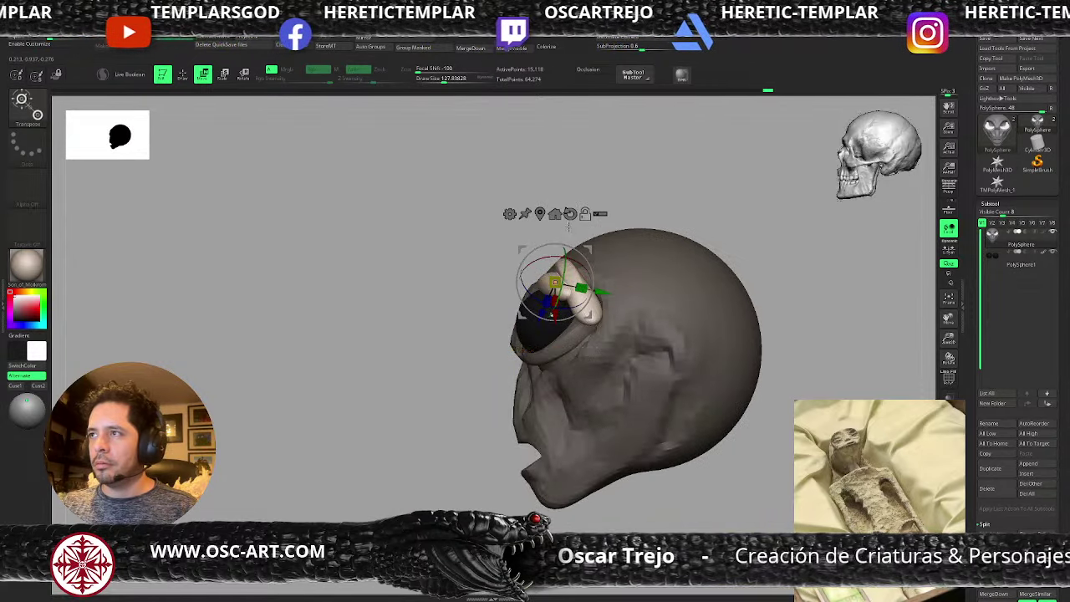
{"action": "left_click", "coordinate": [570, 214], "text": "alt"}
{"action": "left_click_drag", "start_coordinate": [574, 248], "coordinate": [554, 243]}
{"action": "left_click_drag", "start_coordinate": [522, 249], "coordinate": [501, 271]}
- Bend the duplicated lids around the eyeballs into upper eyelids with a resized Move brush
{"action": "key", "text": "q"}
{"action": "mouse_move", "coordinate": [496, 328]}
{"action": "left_mouse_down"}
{"action": "mouse_move", "coordinate": [477, 326]}
{"action": "mouse_move", "coordinate": [483, 320]}
{"action": "left_mouse_up"}
{"action": "key", "text": "s"}
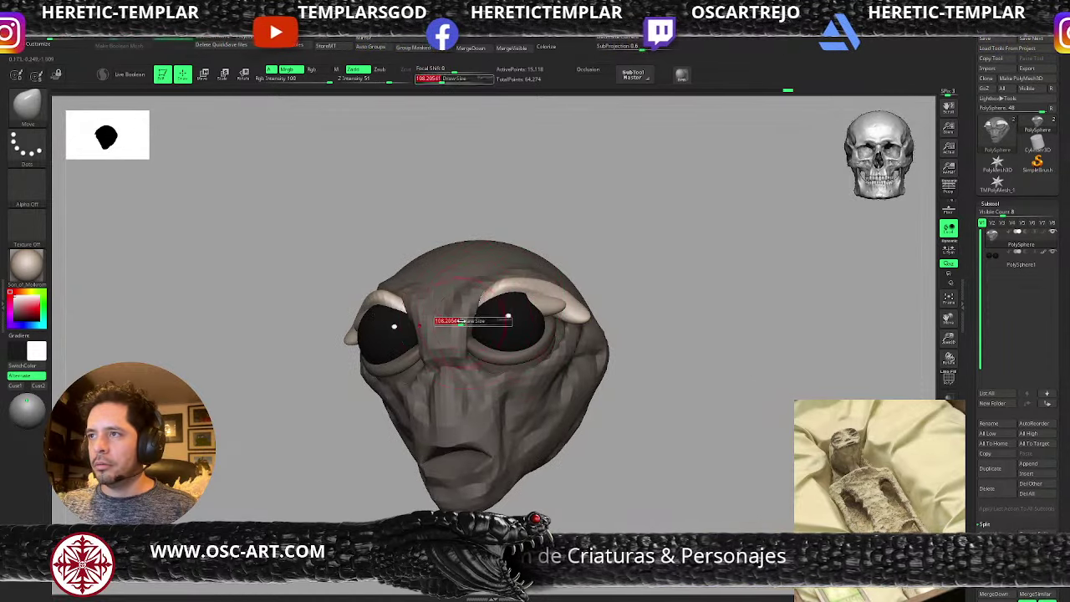
{"action": "left_click_drag", "start_coordinate": [628, 294], "coordinate": [559, 292]}
{"action": "key", "text": "s"}
{"action": "left_click_drag", "start_coordinate": [478, 318], "coordinate": [481, 330]}
{"action": "key", "text": "s"}
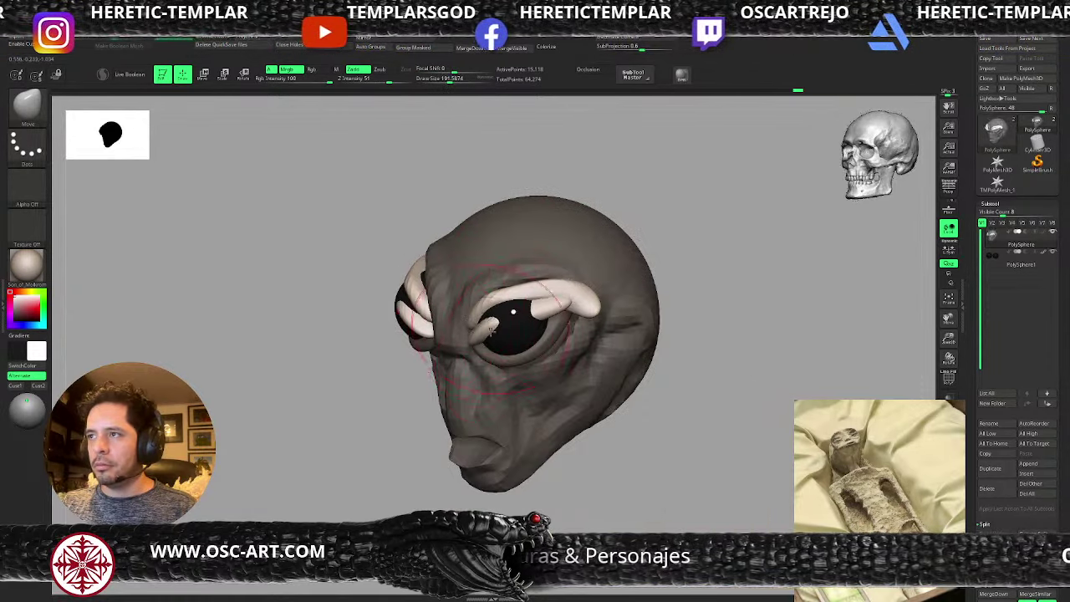
- Clear the mask, regroup the pieces, and delete the extra duplicated folds from both upper eyelids
{"action": "left_click_drag", "start_coordinate": [370, 421], "coordinate": [376, 428], "text": "ctrl"}
{"action": "left_click", "coordinate": [405, 48]}
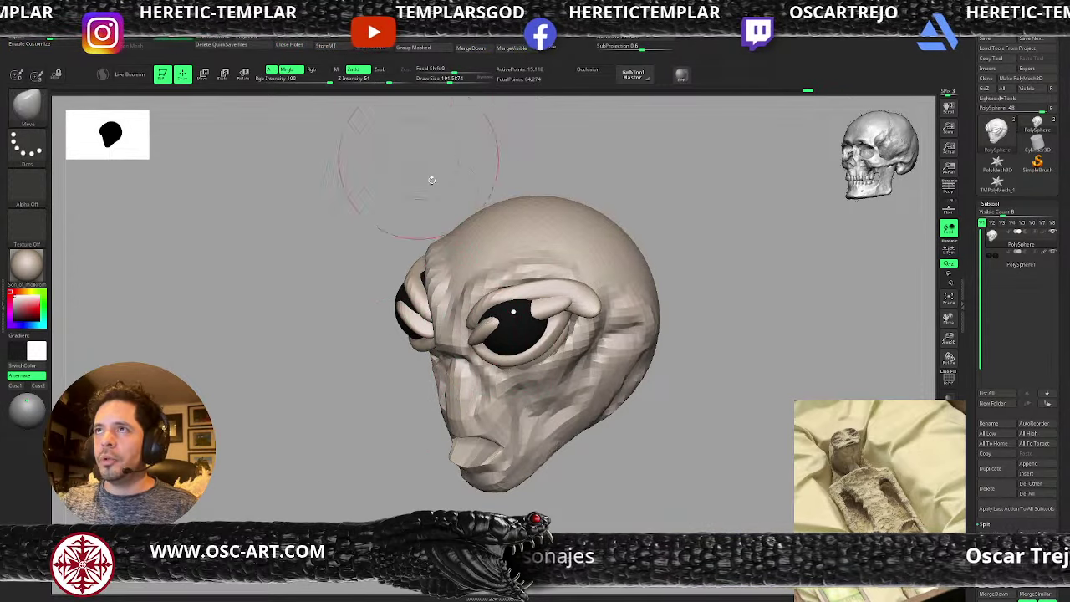
{"action": "left_click", "coordinate": [547, 308], "text": "ctrl+shift"}
{"action": "left_click_drag", "start_coordinate": [585, 306], "coordinate": [619, 295], "text": "ctrl+shift"}
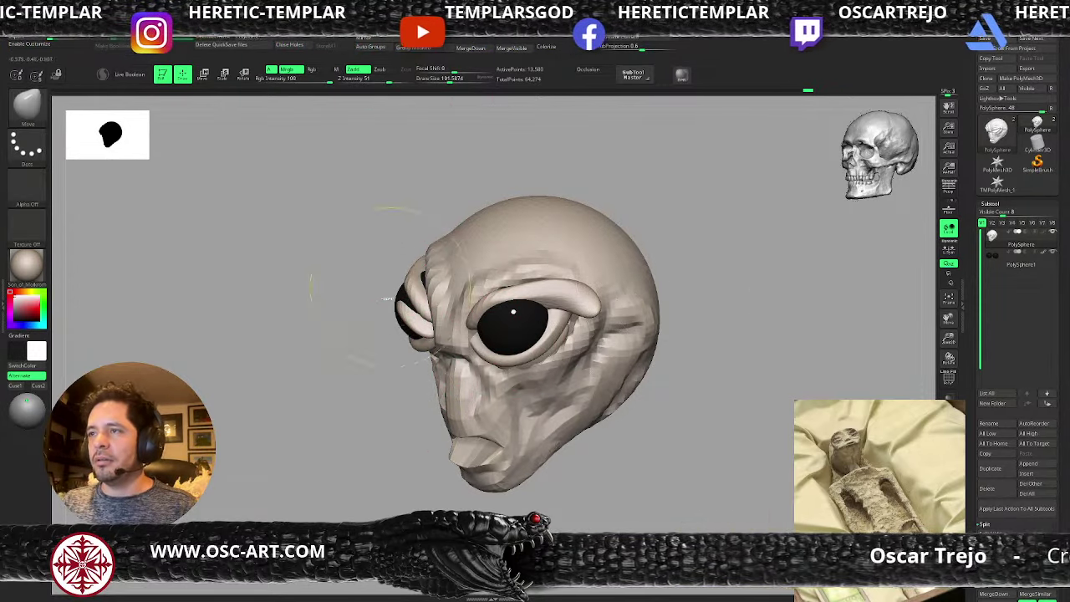
{"action": "left_click", "coordinate": [413, 329], "text": "ctrl+shift"}
{"action": "left_click_drag", "start_coordinate": [366, 358], "coordinate": [373, 370], "text": "ctrl+shift"}
{"action": "mouse_move", "coordinate": [353, 303]}
{"action": "left_mouse_down", "text": "ctrl+shift"}
{"action": "mouse_move", "coordinate": [346, 293]}
{"action": "mouse_move", "coordinate": [368, 284]}
{"action": "left_mouse_up", "text": "ctrl+shift"}
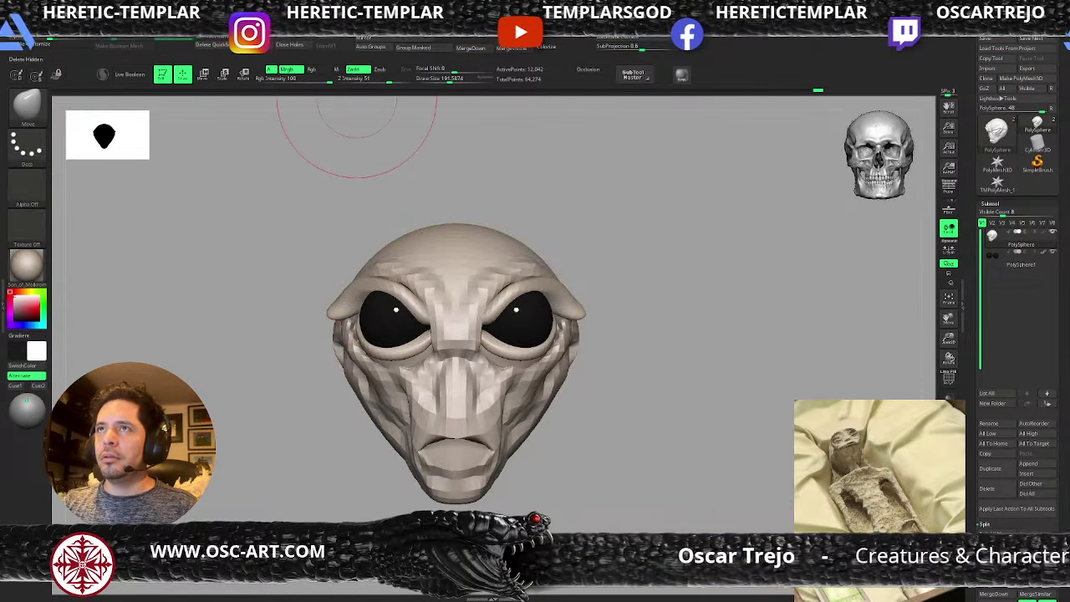
- Tuck the protruding outer ends of the upper eyelids against the head with a smaller Move Topological brush
{"action": "key", "text": "b"}
{"action": "key", "text": "m"}
{"action": "key", "text": "t"}
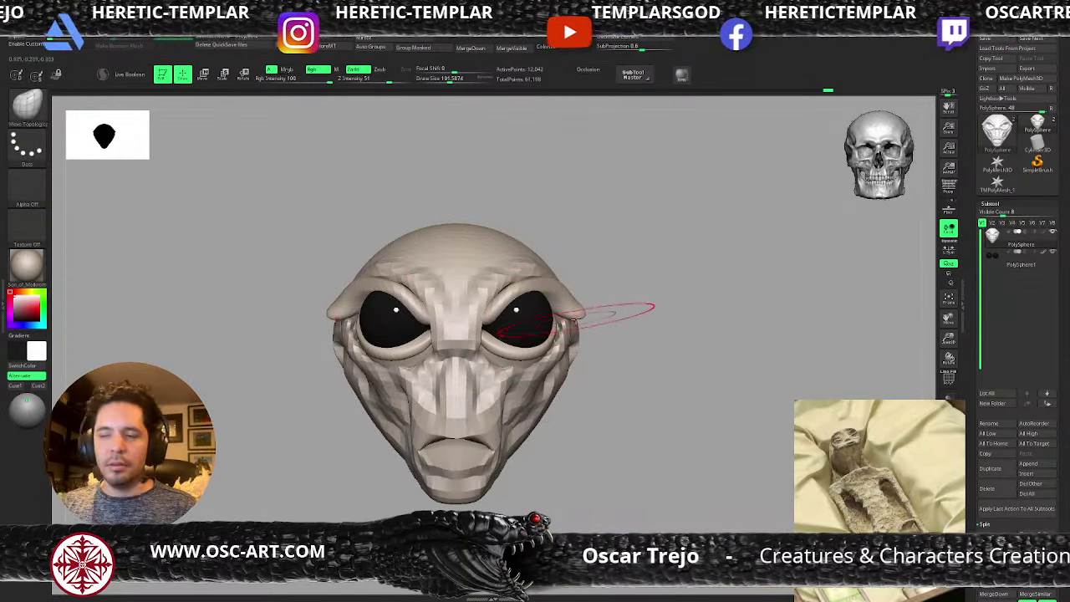
{"action": "key", "text": "s"}
{"action": "left_click_drag", "start_coordinate": [585, 318], "coordinate": [559, 321]}
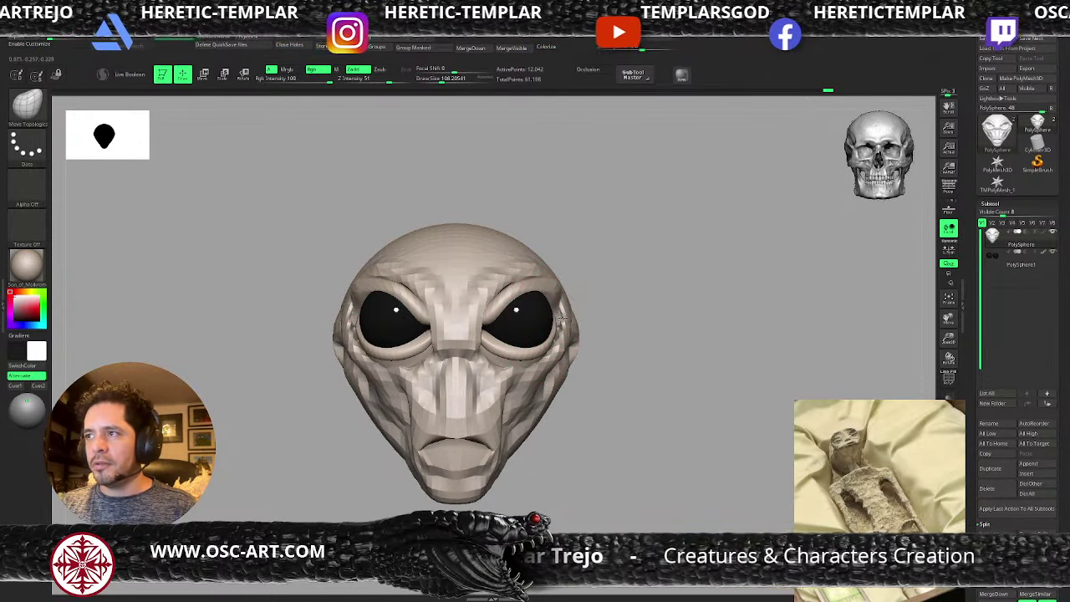
{"action": "key", "text": "bracketleft"}
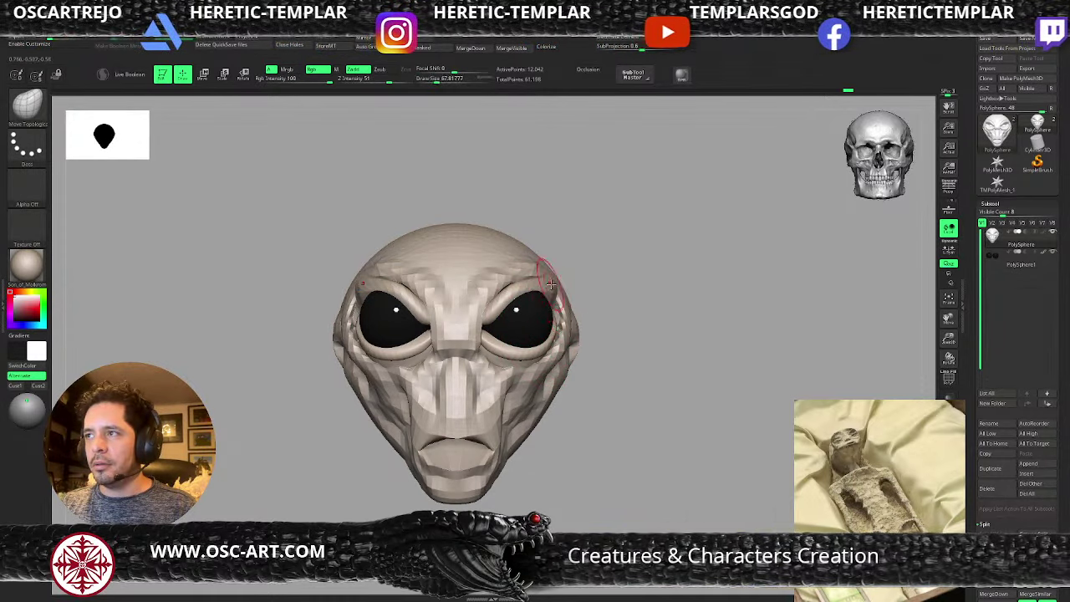
- Raise and round the arc of the upper eyelids over the eyes with the Move Topological brush
{"action": "key", "text": "shift"}
{"action": "key", "text": "s"}
{"action": "mouse_move", "coordinate": [523, 290]}
{"action": "left_mouse_down"}
{"action": "mouse_move", "coordinate": [531, 292]}
{"action": "mouse_move", "coordinate": [511, 272]}
{"action": "left_mouse_up"}
{"action": "key", "text": "s"}
{"action": "left_click_drag", "start_coordinate": [493, 314], "coordinate": [488, 315]}
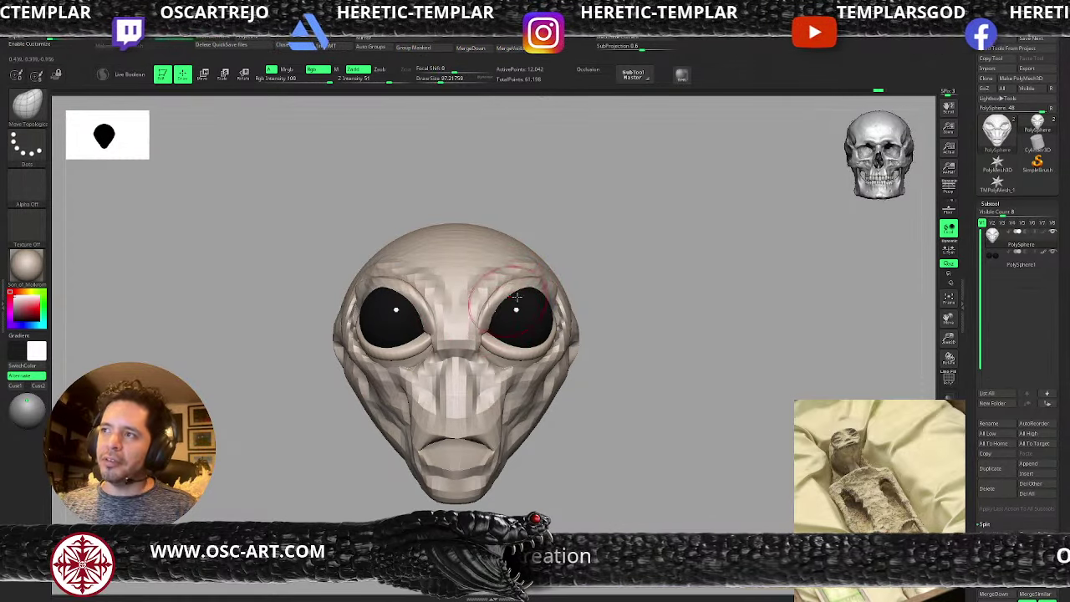
- Fit the upper eyelids against the eyeballs and brow from the side with a resized Move Topological brush
{"action": "left_click_drag", "start_coordinate": [619, 274], "coordinate": [552, 280]}
{"action": "left_click_drag", "start_coordinate": [705, 248], "coordinate": [639, 255]}
{"action": "key", "text": "s"}
{"action": "left_click_drag", "start_coordinate": [526, 304], "coordinate": [506, 301]}
{"action": "key", "text": "s"}
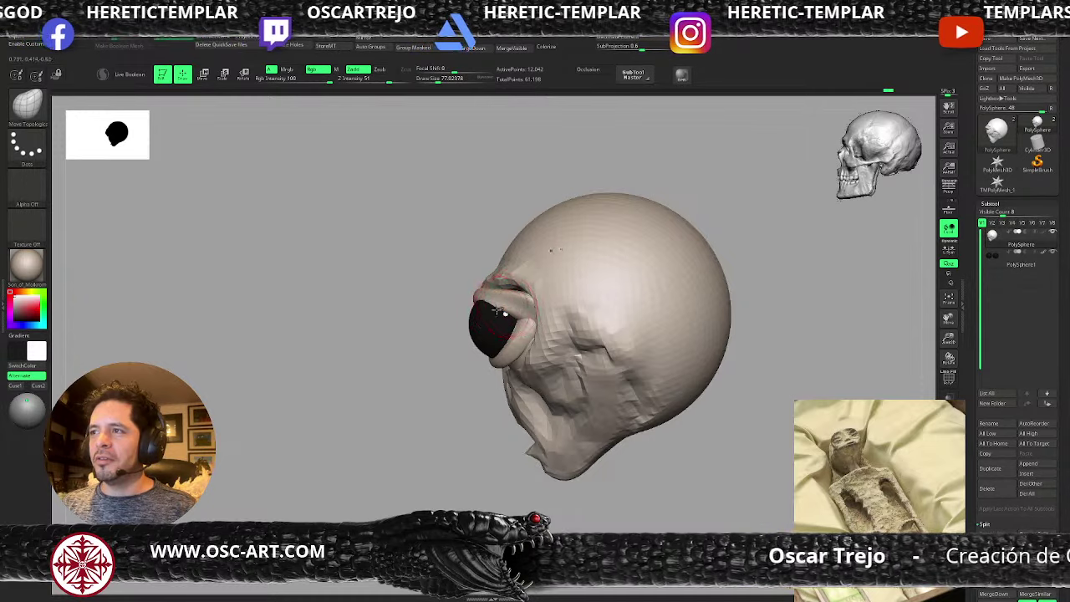
- Thicken the upper eyelids with a resized Inflat brush
{"action": "left_click_drag", "start_coordinate": [368, 359], "coordinate": [413, 379]}
{"action": "key", "text": "b"}
{"action": "key", "text": "i"}
{"action": "key", "text": "n"}
{"action": "key", "text": "s"}
{"action": "mouse_move", "coordinate": [450, 321]}
{"action": "left_mouse_down"}
{"action": "mouse_move", "coordinate": [496, 291]}
{"action": "mouse_move", "coordinate": [523, 299]}
{"action": "left_mouse_up"}
{"action": "mouse_move", "coordinate": [386, 414]}
{"action": "left_mouse_down"}
{"action": "mouse_move", "coordinate": [386, 373]}
{"action": "mouse_move", "coordinate": [489, 334]}
{"action": "mouse_move", "coordinate": [483, 345]}
{"action": "left_mouse_up"}
- Reshape the thickened upper eyelids and their outer corners from front and side with a resized Move brush
{"action": "key", "text": "b"}
{"action": "key", "text": "m"}
{"action": "key", "text": "v"}
{"action": "key", "text": "s"}
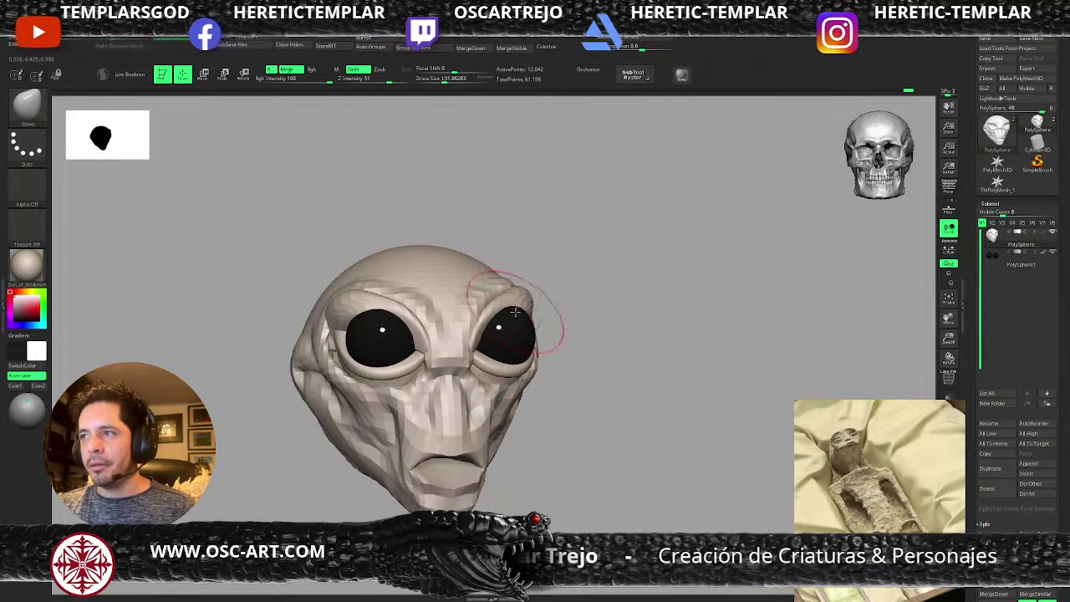
{"action": "mouse_move", "coordinate": [517, 310]}
{"action": "left_mouse_down"}
{"action": "mouse_move", "coordinate": [525, 319]}
{"action": "mouse_move", "coordinate": [496, 298]}
{"action": "left_mouse_up"}
{"action": "key", "text": "s"}
{"action": "left_click_drag", "start_coordinate": [514, 297], "coordinate": [521, 305]}
{"action": "left_click_drag", "start_coordinate": [609, 304], "coordinate": [568, 296]}
{"action": "mouse_move", "coordinate": [655, 288]}
{"action": "left_mouse_down"}
{"action": "mouse_move", "coordinate": [557, 285]}
{"action": "mouse_move", "coordinate": [552, 302]}
{"action": "left_mouse_up"}
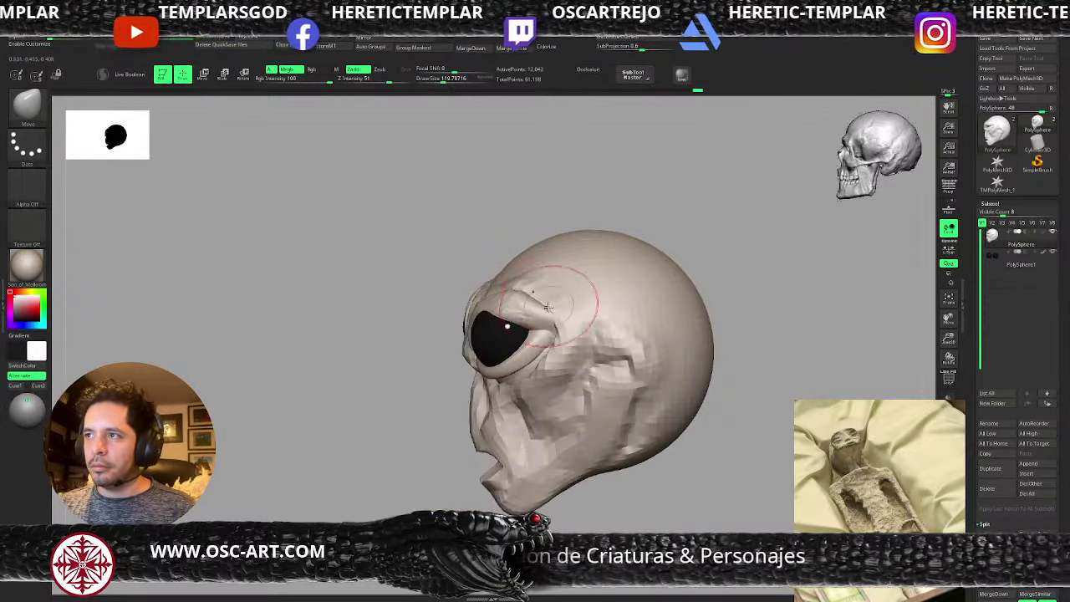
{"action": "left_click_drag", "start_coordinate": [414, 344], "coordinate": [499, 339]}
{"action": "left_click_drag", "start_coordinate": [645, 327], "coordinate": [636, 282], "text": "alt"}
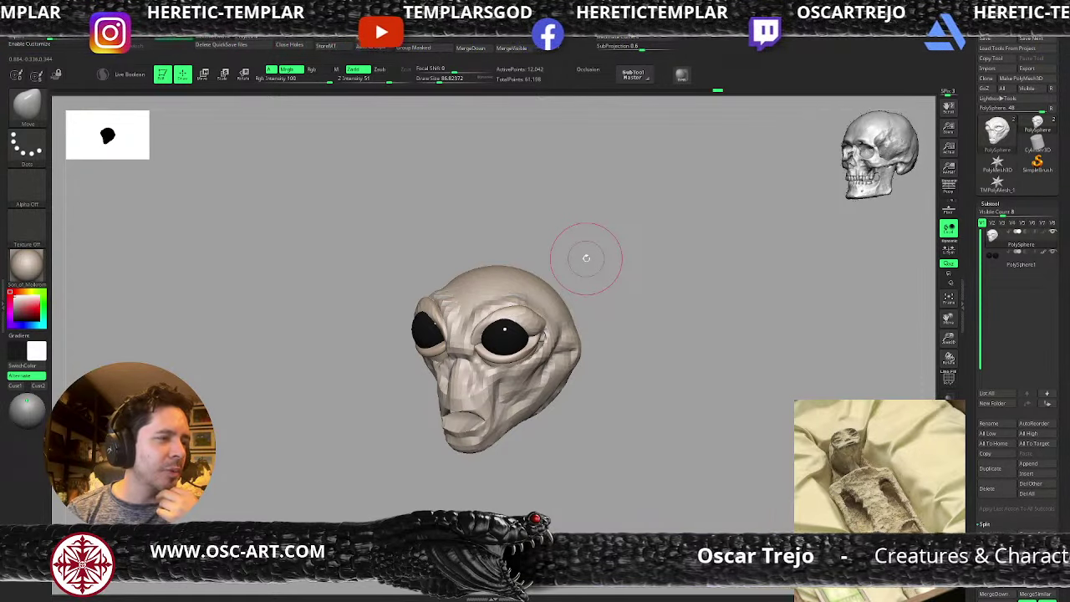
- Pull the outer halves of the upper eyelids around the eyeballs with a larger Move Topological brush
{"action": "left_click_drag", "start_coordinate": [607, 279], "coordinate": [606, 322], "text": "shift"}
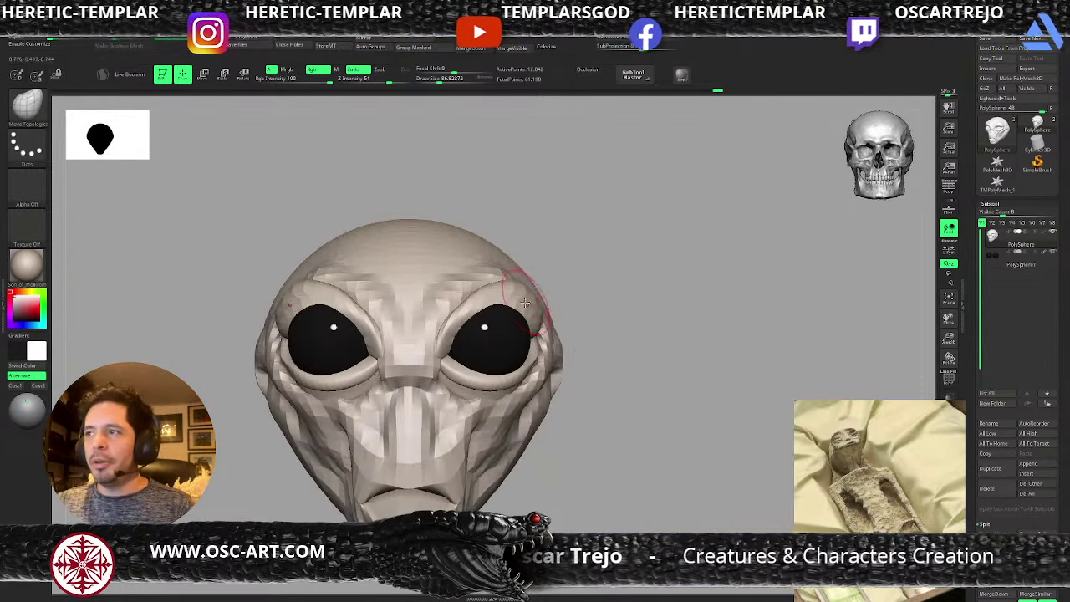
{"action": "key", "text": "bracketright"}
{"action": "mouse_move", "coordinate": [522, 281]}
{"action": "left_mouse_down"}
{"action": "mouse_move", "coordinate": [518, 289]}
{"action": "mouse_move", "coordinate": [635, 286]}
{"action": "mouse_move", "coordinate": [575, 340]}
{"action": "left_mouse_up"}
{"action": "left_click_drag", "start_coordinate": [527, 301], "coordinate": [532, 314]}
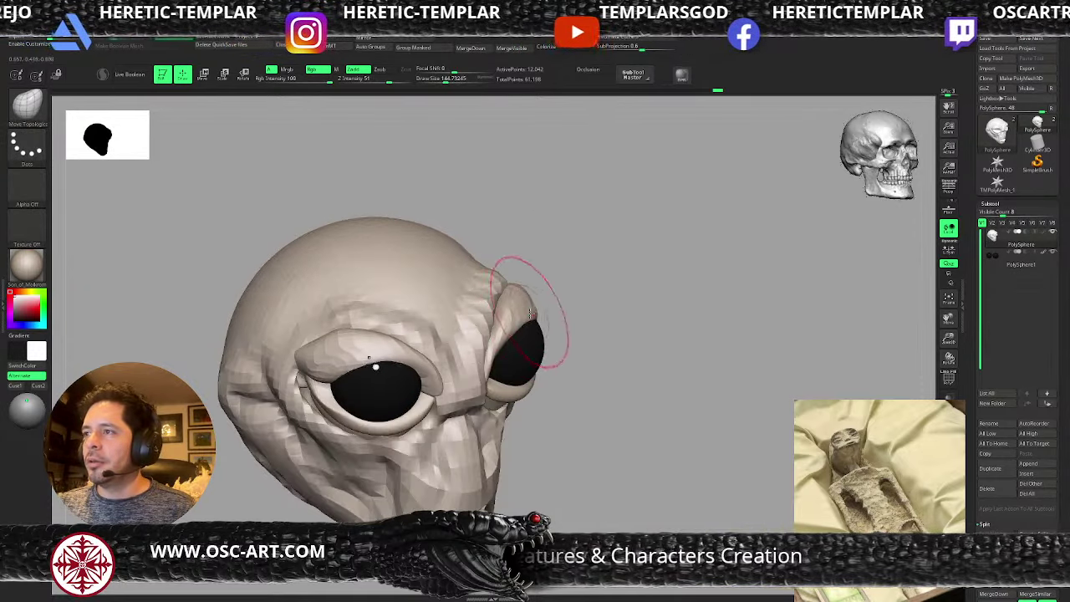
{"action": "mouse_move", "coordinate": [611, 302]}
{"action": "left_mouse_down"}
{"action": "mouse_move", "coordinate": [561, 289]}
{"action": "mouse_move", "coordinate": [644, 309]}
{"action": "left_mouse_up"}
{"action": "left_click_drag", "start_coordinate": [485, 364], "coordinate": [495, 366]}
- Even out the outer contour of the upper eyelids beside the temples with a repeatedly resized Move Topological brush
{"action": "key", "text": "s"}
{"action": "left_click_drag", "start_coordinate": [630, 322], "coordinate": [578, 314]}
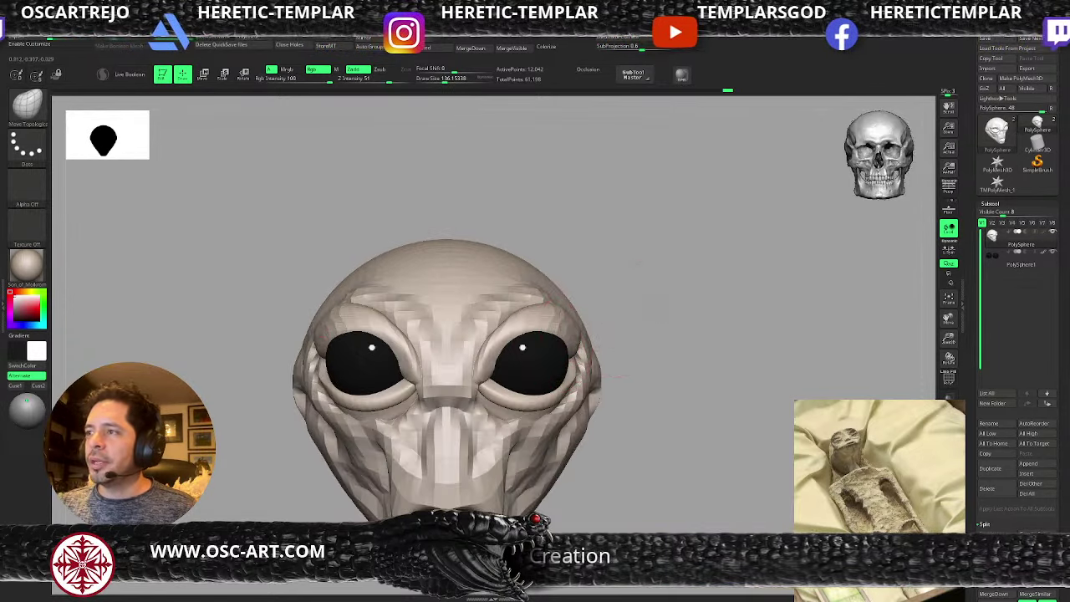
{"action": "left_click_drag", "start_coordinate": [653, 306], "coordinate": [616, 314]}
{"action": "right_click_drag", "start_coordinate": [599, 331], "coordinate": [629, 325]}
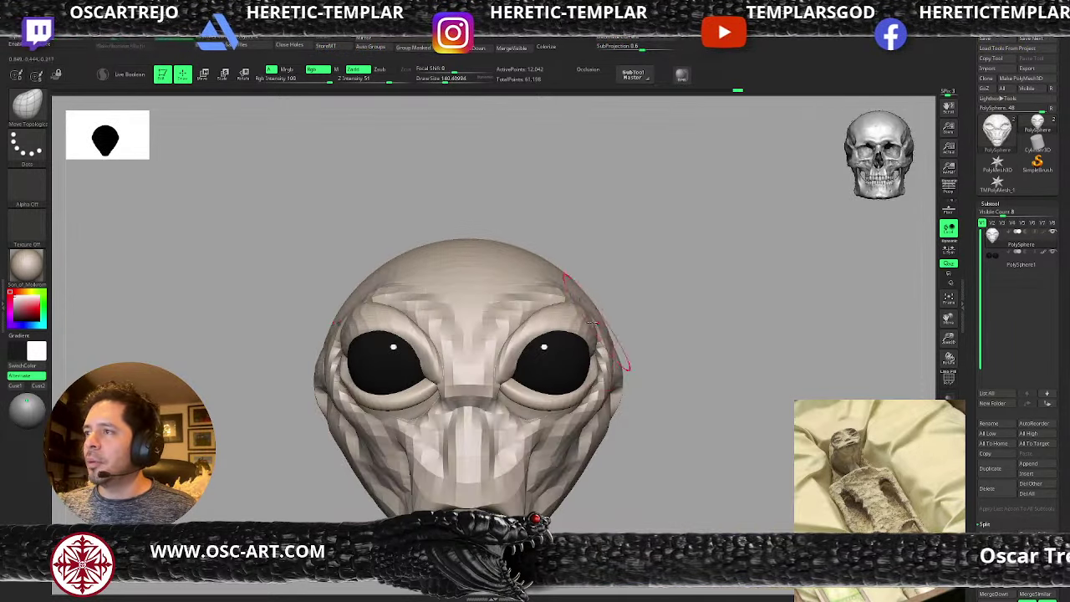
{"action": "left_click_drag", "start_coordinate": [579, 312], "coordinate": [579, 313]}
{"action": "right_click_drag", "start_coordinate": [600, 280], "coordinate": [588, 336]}
{"action": "key", "text": "s"}
{"action": "left_click_drag", "start_coordinate": [588, 336], "coordinate": [591, 336]}
{"action": "left_click_drag", "start_coordinate": [606, 303], "coordinate": [621, 316]}
- Wrap the upper eyelids closely around the eyeballs, working from above and below with the Move Topological brush
{"action": "mouse_move", "coordinate": [590, 394]}
{"action": "right_mouse_down"}
{"action": "mouse_move", "coordinate": [630, 312]}
{"action": "mouse_move", "coordinate": [597, 327]}
{"action": "right_mouse_up"}
{"action": "key", "text": "s"}
{"action": "left_click_drag", "start_coordinate": [597, 327], "coordinate": [591, 327]}
{"action": "left_click_drag", "start_coordinate": [555, 296], "coordinate": [564, 302]}
{"action": "right_click_drag", "start_coordinate": [599, 316], "coordinate": [585, 293]}
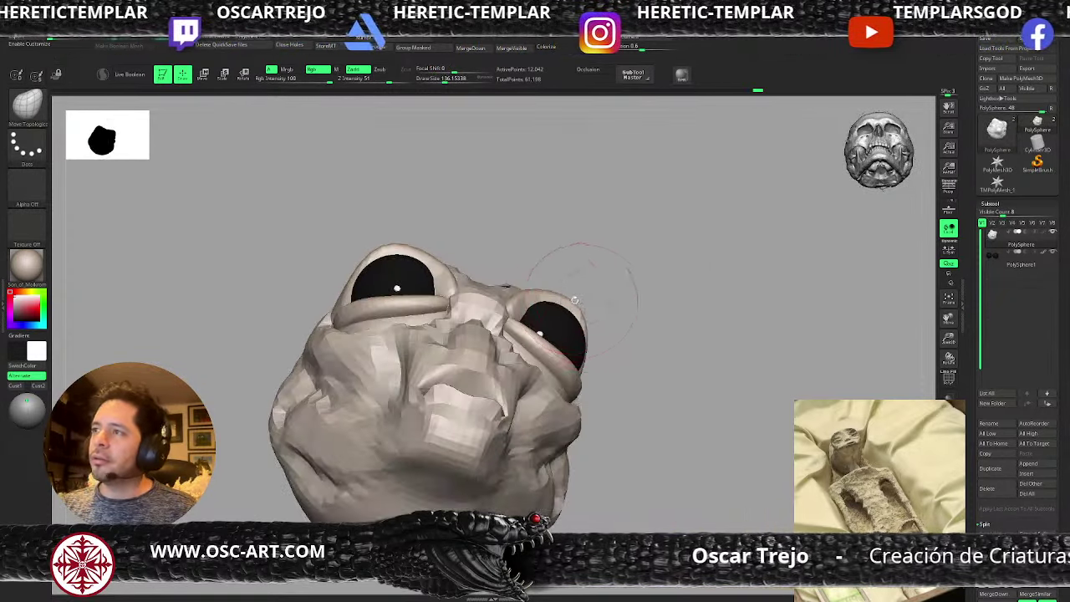
{"action": "key", "text": "s"}
{"action": "left_click_drag", "start_coordinate": [559, 299], "coordinate": [554, 298]}
{"action": "mouse_move", "coordinate": [547, 295]}
{"action": "left_mouse_down"}
{"action": "mouse_move", "coordinate": [544, 285]}
{"action": "mouse_move", "coordinate": [512, 310]}
{"action": "left_mouse_up"}
{"action": "mouse_move", "coordinate": [600, 324]}
{"action": "right_mouse_down", "text": "ctrl"}
{"action": "mouse_move", "coordinate": [598, 282]}
{"action": "mouse_move", "coordinate": [595, 323]}
{"action": "right_mouse_up", "text": "ctrl"}
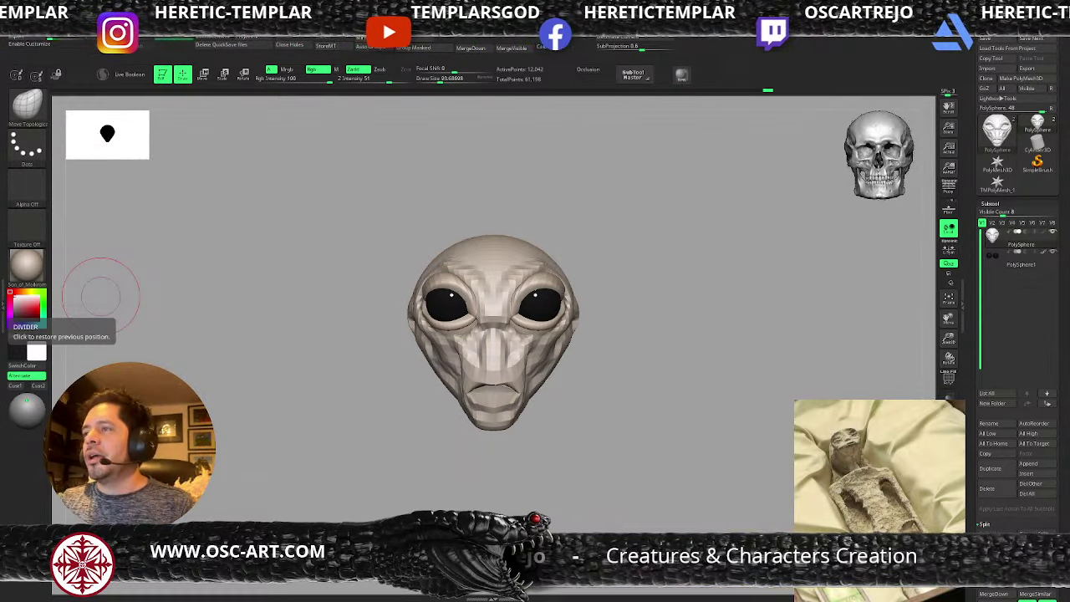
- Refine the upper eyelid folds under the brow from side and three-quarter angles with the Move Topological brush
{"action": "mouse_move", "coordinate": [614, 280]}
{"action": "left_mouse_down", "text": "alt"}
{"action": "mouse_move", "coordinate": [618, 351]}
{"action": "mouse_move", "coordinate": [575, 318]}
{"action": "mouse_move", "coordinate": [623, 381]}
{"action": "mouse_move", "coordinate": [664, 292]}
{"action": "left_mouse_up", "text": "alt"}
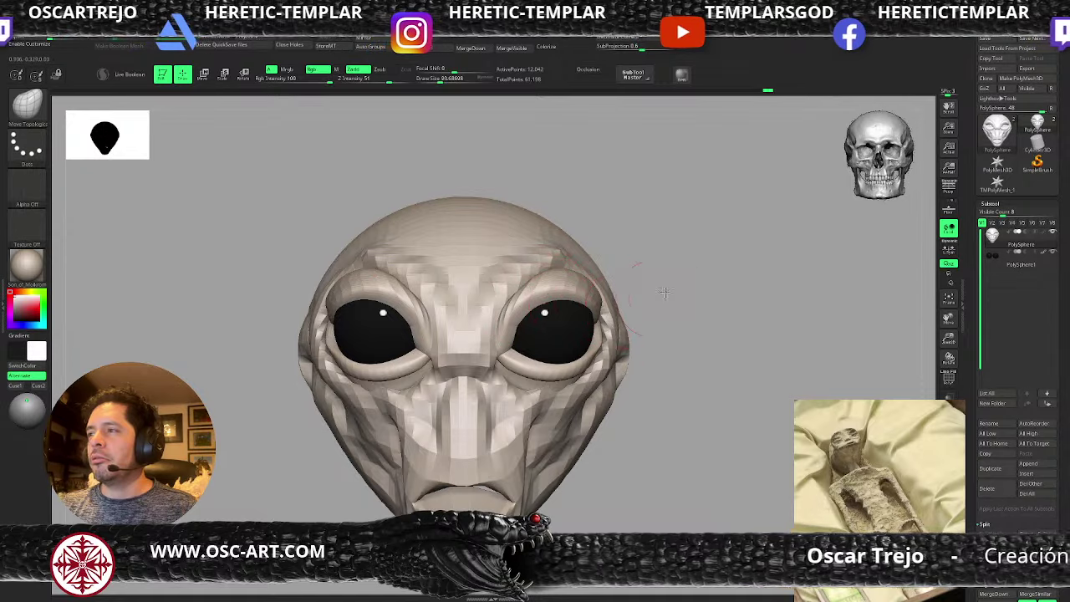
{"action": "left_click_drag", "start_coordinate": [666, 293], "coordinate": [638, 285]}
{"action": "left_click_drag", "start_coordinate": [729, 254], "coordinate": [662, 254]}
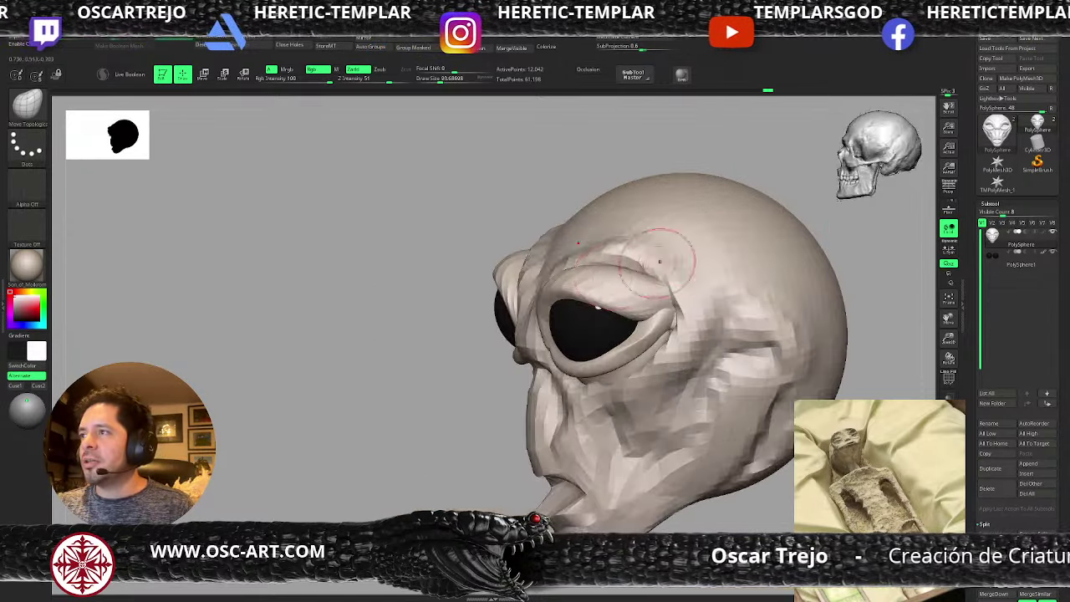
{"action": "key", "text": "bracketright"}
{"action": "mouse_move", "coordinate": [603, 264]}
{"action": "right_mouse_down"}
{"action": "mouse_move", "coordinate": [669, 335]}
{"action": "mouse_move", "coordinate": [692, 339]}
{"action": "right_mouse_up"}
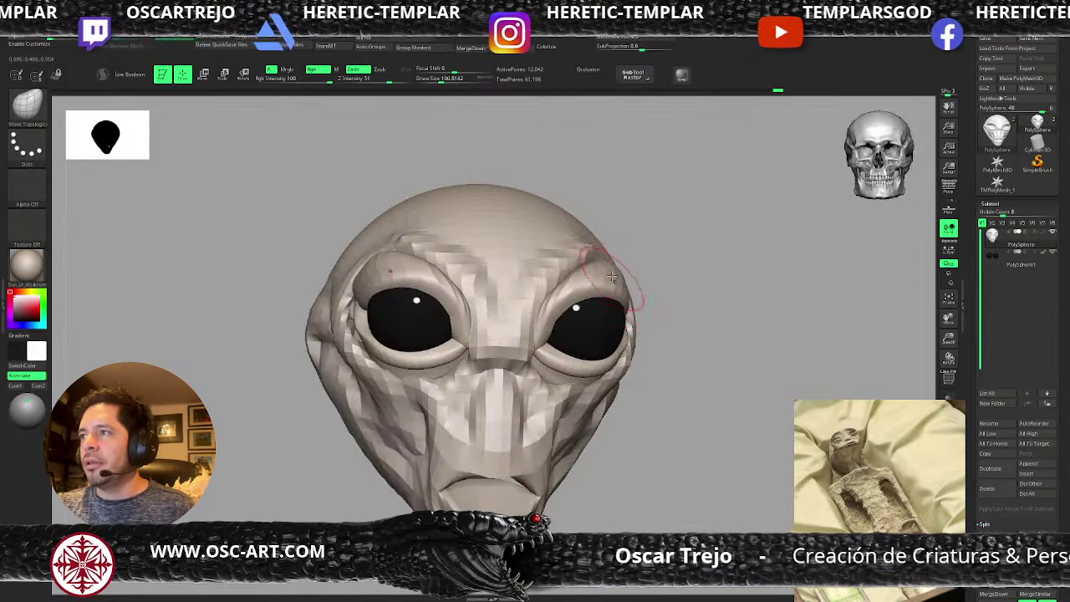
{"action": "key", "text": "s"}
{"action": "left_click_drag", "start_coordinate": [590, 277], "coordinate": [576, 289]}
- Adjust the outer halves of the upper eyelids from front and side angles with a repeatedly resized Move Topological brush
{"action": "key", "text": "s"}
{"action": "left_click_drag", "start_coordinate": [562, 333], "coordinate": [544, 333]}
{"action": "mouse_move", "coordinate": [551, 333]}
{"action": "right_mouse_down", "text": "ctrl"}
{"action": "mouse_move", "coordinate": [654, 272]}
{"action": "mouse_move", "coordinate": [661, 319]}
{"action": "right_mouse_up", "text": "ctrl"}
{"action": "mouse_move", "coordinate": [596, 310]}
{"action": "right_mouse_down"}
{"action": "mouse_move", "coordinate": [659, 286]}
{"action": "mouse_move", "coordinate": [551, 293]}
{"action": "right_mouse_up"}
{"action": "key", "text": "s"}
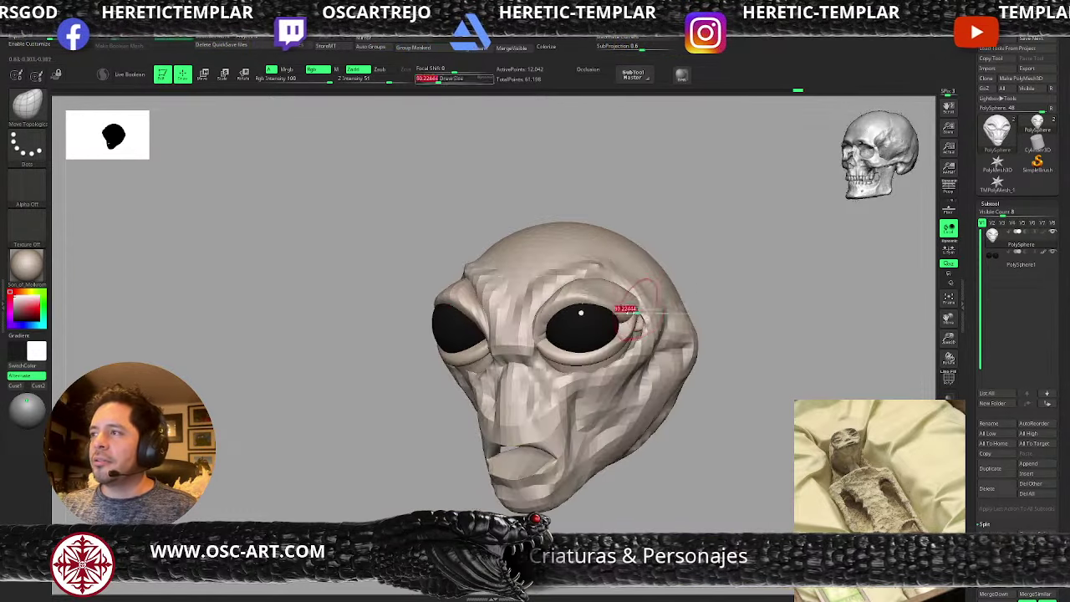
{"action": "left_click_drag", "start_coordinate": [630, 313], "coordinate": [625, 312]}
{"action": "right_click_drag", "start_coordinate": [656, 313], "coordinate": [589, 299]}
{"action": "key", "text": "s"}
{"action": "left_click_drag", "start_coordinate": [620, 287], "coordinate": [629, 286]}
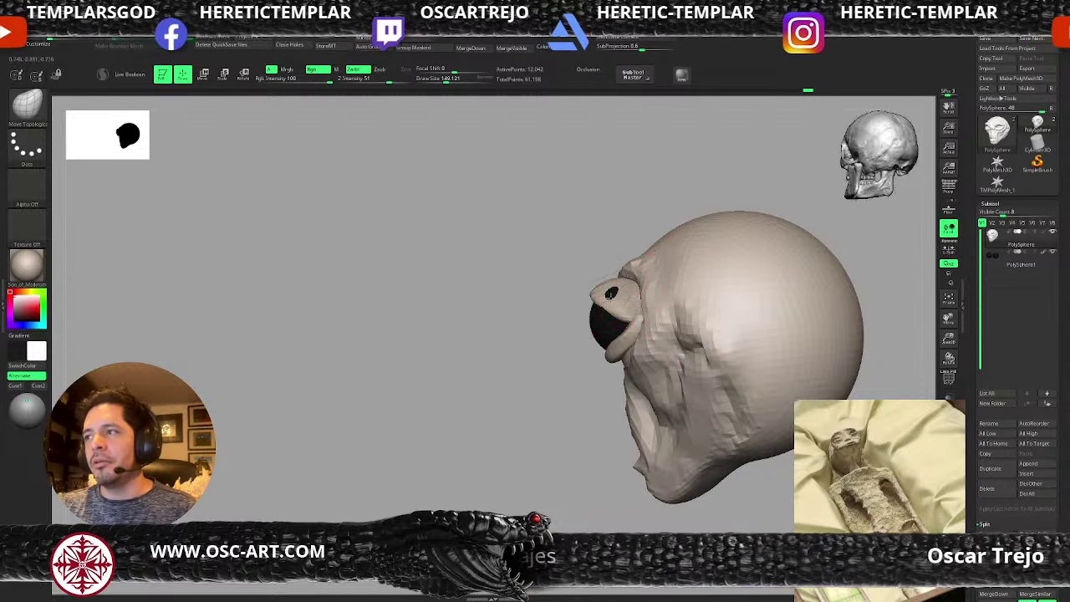
- Tighten the upper eyelid contours around the eyeballs with progressively smaller Move Topological brush sizes
{"action": "right_click_drag", "start_coordinate": [567, 309], "coordinate": [614, 312]}
{"action": "key", "text": "s"}
{"action": "left_click_drag", "start_coordinate": [599, 313], "coordinate": [591, 312]}
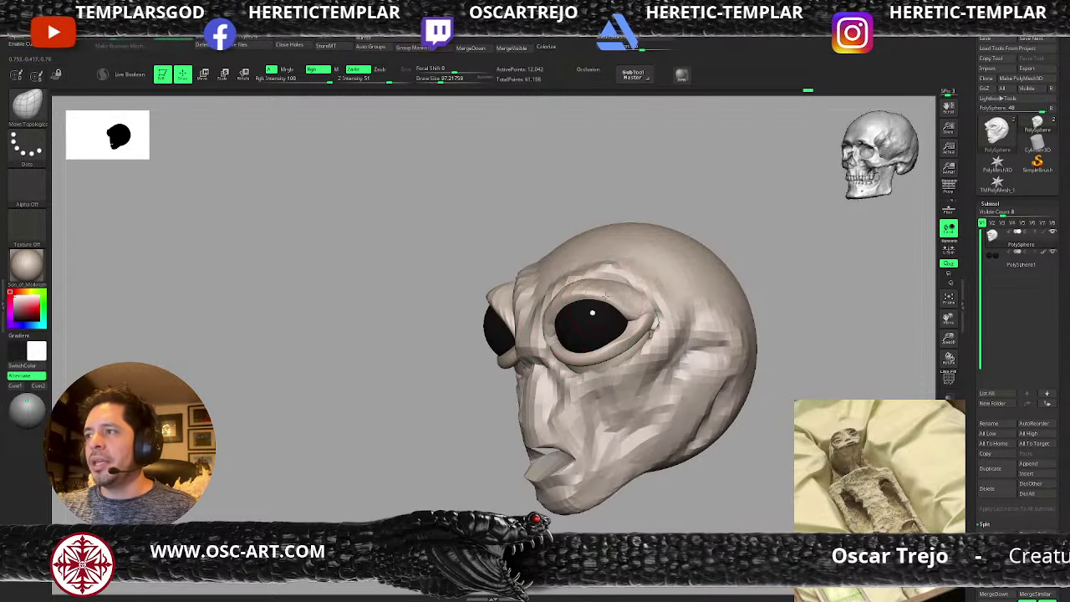
{"action": "right_click_drag", "start_coordinate": [758, 251], "coordinate": [788, 259], "text": "shift"}
{"action": "key", "text": "s"}
{"action": "left_click_drag", "start_coordinate": [613, 311], "coordinate": [610, 311]}
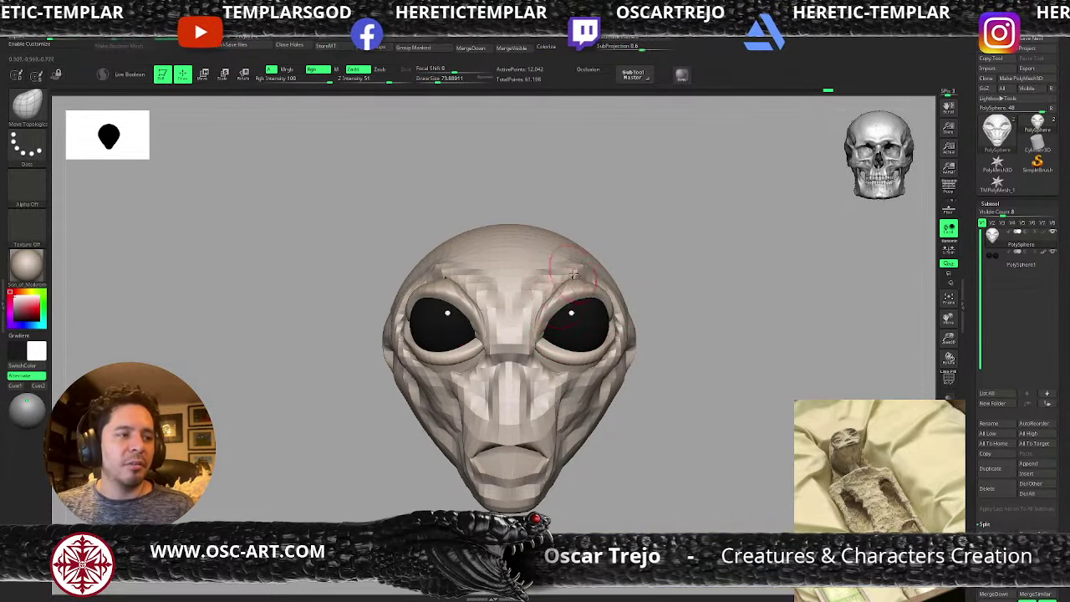
{"action": "key", "text": "s"}
{"action": "left_click_drag", "start_coordinate": [528, 335], "coordinate": [525, 335]}
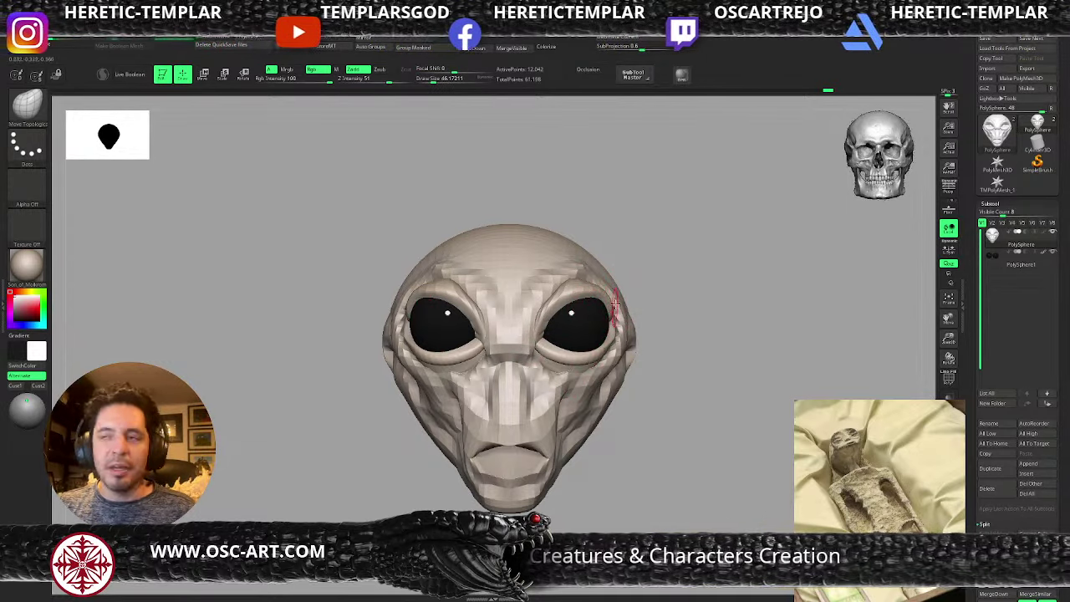
{"action": "left_click_drag", "start_coordinate": [678, 244], "coordinate": [649, 275], "text": "alt"}
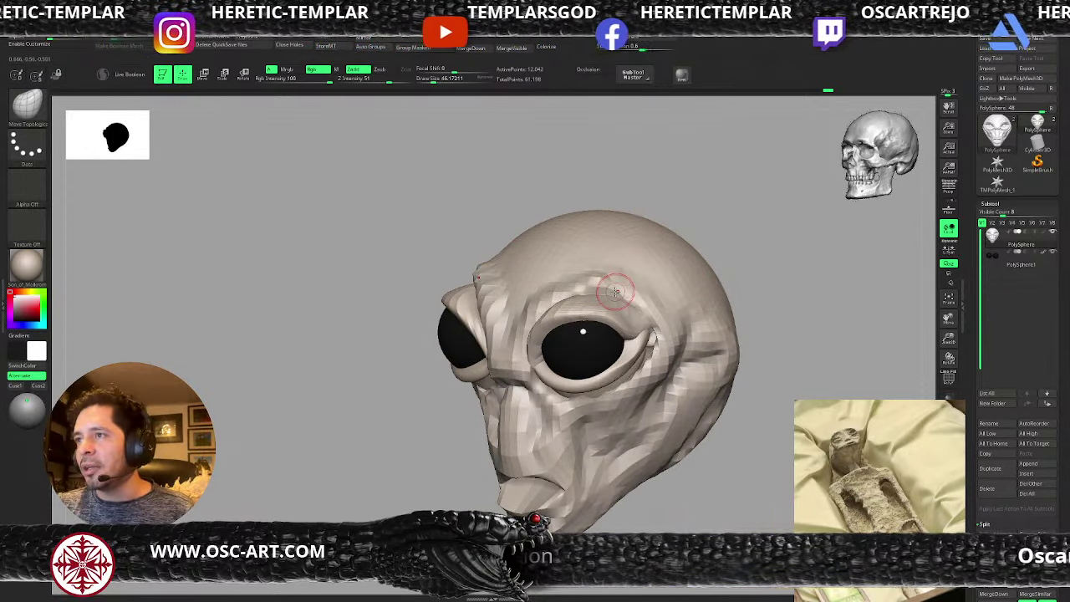
- Insert a sphere above the upper eyelid using the insert-primitives brush with symmetry
{"action": "key", "text": "b"}
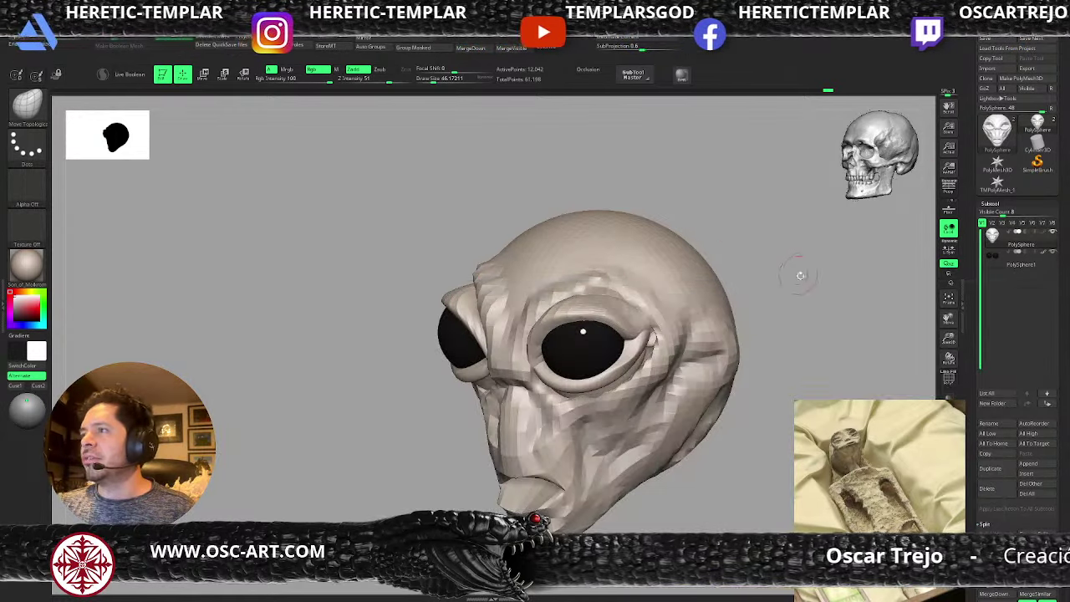
{"action": "mouse_move", "coordinate": [673, 271]}
{"action": "left_mouse_down", "text": "alt"}
{"action": "mouse_move", "coordinate": [716, 263]}
{"action": "mouse_move", "coordinate": [683, 253]}
{"action": "mouse_move", "coordinate": [687, 343]}
{"action": "left_mouse_up", "text": "alt"}
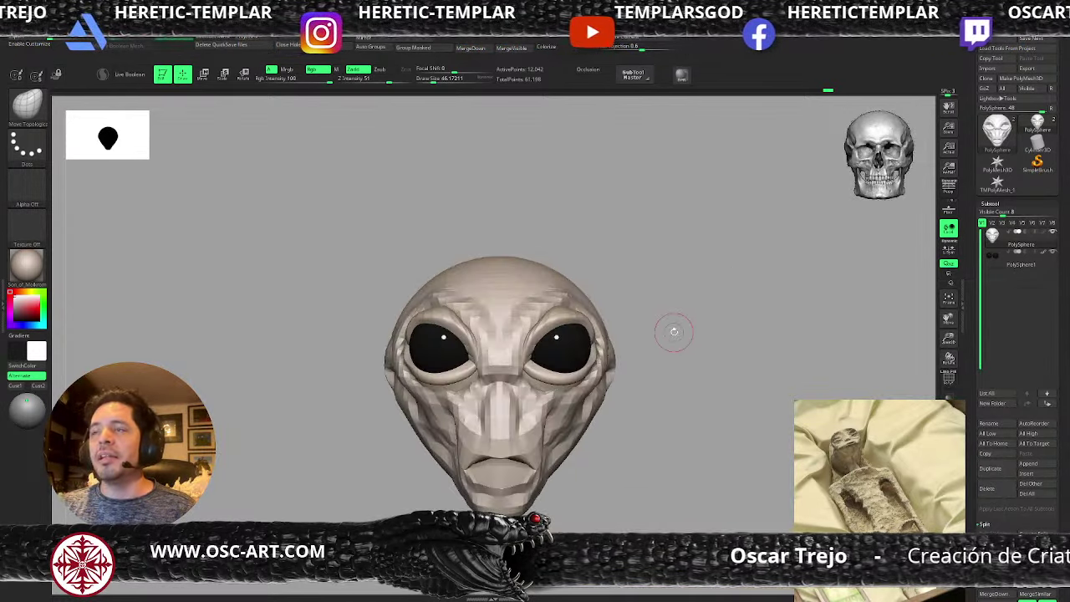
{"action": "mouse_move", "coordinate": [681, 296]}
{"action": "left_mouse_down", "text": "alt"}
{"action": "mouse_move", "coordinate": [668, 342]}
{"action": "mouse_move", "coordinate": [643, 325]}
{"action": "mouse_move", "coordinate": [638, 361]}
{"action": "left_mouse_up", "text": "alt"}
{"action": "mouse_move", "coordinate": [736, 307]}
{"action": "left_mouse_down"}
{"action": "mouse_move", "coordinate": [678, 298]}
{"action": "mouse_move", "coordinate": [639, 337]}
{"action": "left_mouse_up"}
{"action": "left_click_drag", "start_coordinate": [685, 279], "coordinate": [669, 330], "text": "alt"}
{"action": "key", "text": "b"}
{"action": "key", "text": "i"}
{"action": "key", "text": "p"}
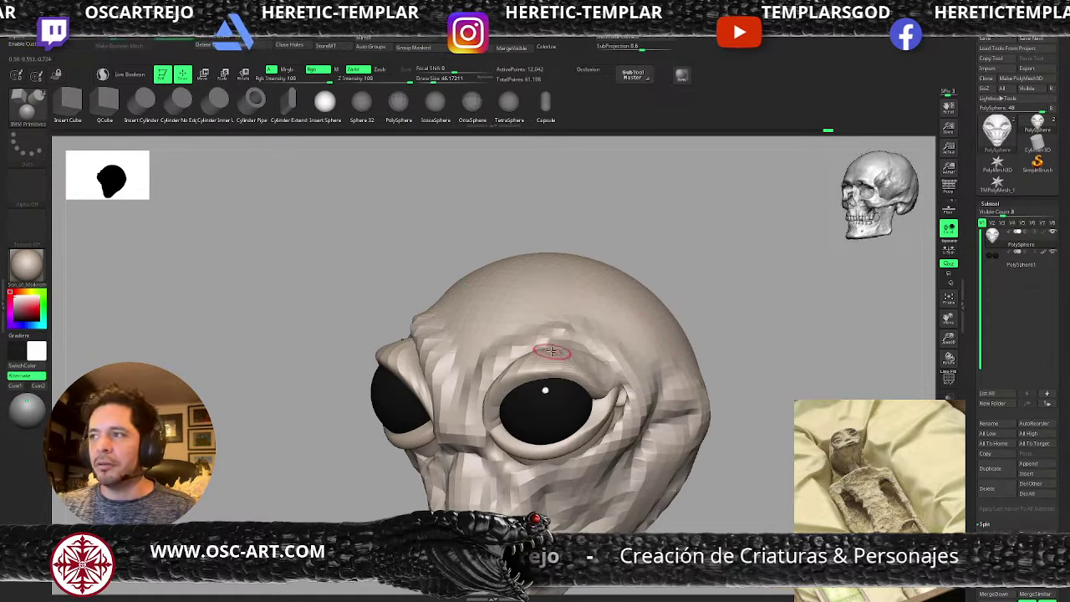
{"action": "left_click_drag", "start_coordinate": [554, 344], "coordinate": [606, 351]}
- Stretch the inserted sphere along the upper eyelid towards the temple with a large Move brush, smoothing its surface
{"action": "key", "text": "b"}
{"action": "key", "text": "m"}
{"action": "key", "text": "v"}
{"action": "key", "text": "s"}
{"action": "left_click_drag", "start_coordinate": [712, 274], "coordinate": [665, 286]}
{"action": "key", "text": "s"}
{"action": "left_click", "coordinate": [605, 338]}
{"action": "left_click_drag", "start_coordinate": [767, 272], "coordinate": [681, 290]}
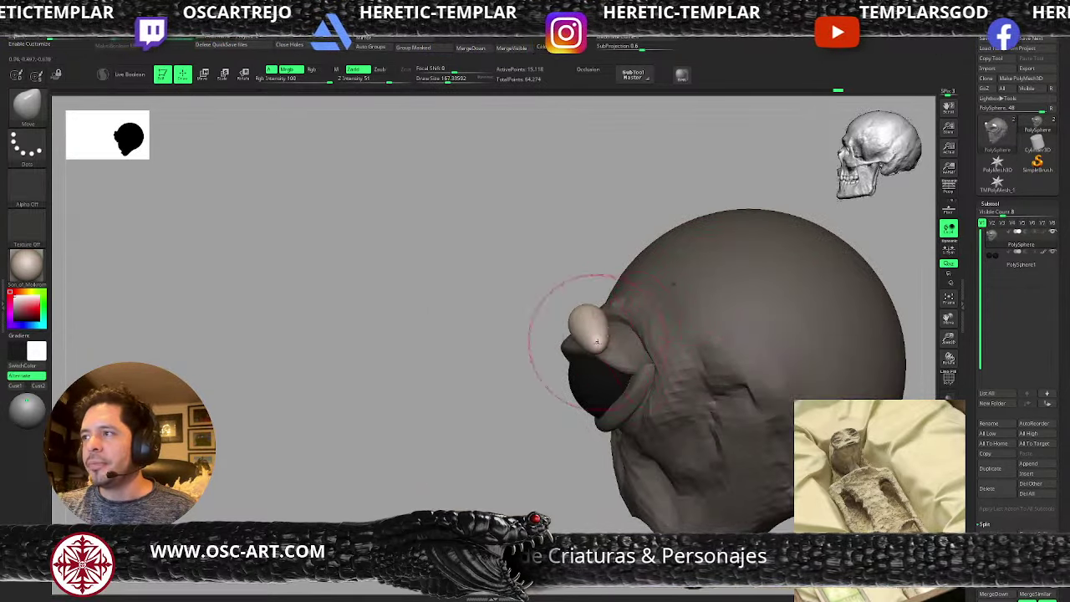
{"action": "left_click_drag", "start_coordinate": [632, 360], "coordinate": [632, 334]}
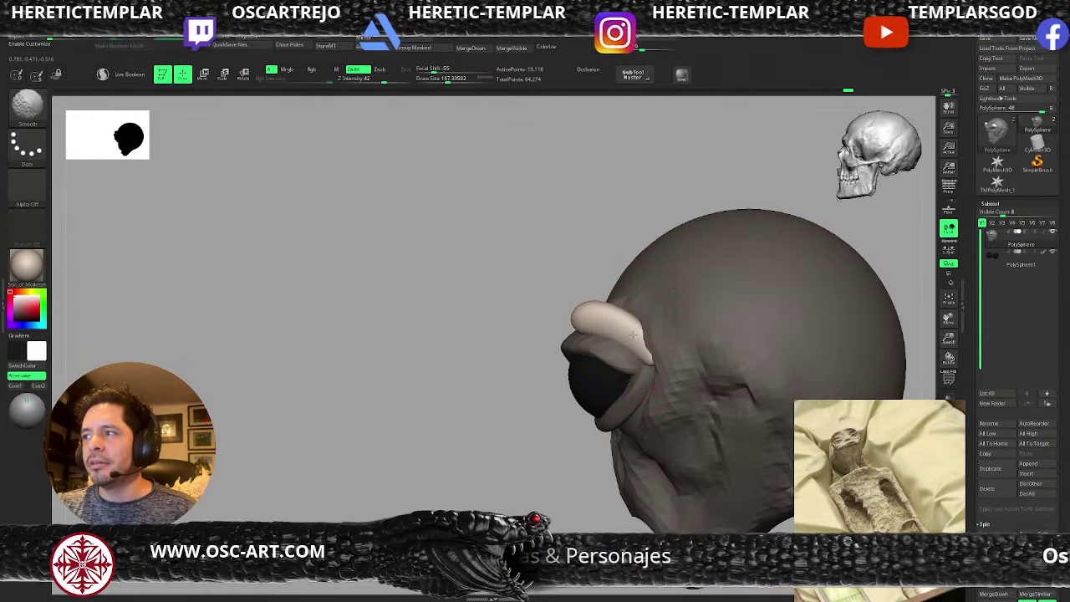
{"action": "left_click_drag", "start_coordinate": [493, 355], "coordinate": [568, 379]}
- Extend the inner end of the new fold along the eyelid towards the nose bridge and smooth it into a curved strip
{"action": "left_click_drag", "start_coordinate": [688, 302], "coordinate": [679, 354]}
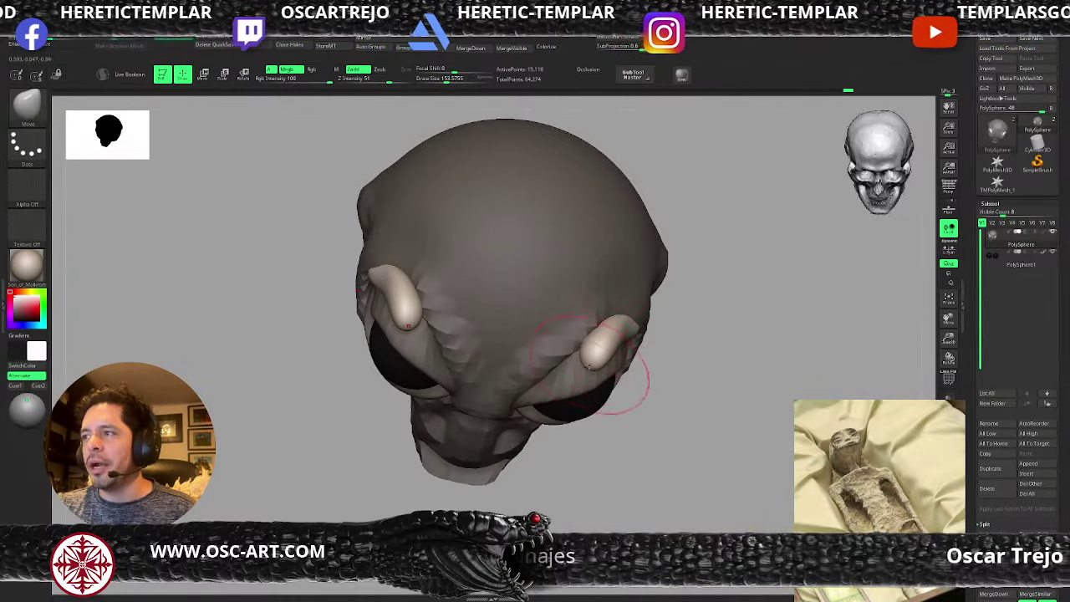
{"action": "key", "text": "s"}
{"action": "left_click", "coordinate": [591, 368]}
{"action": "left_click_drag", "start_coordinate": [591, 366], "coordinate": [528, 391]}
{"action": "key", "text": "s"}
{"action": "mouse_move", "coordinate": [587, 437]}
{"action": "left_mouse_down"}
{"action": "mouse_move", "coordinate": [537, 386]}
{"action": "mouse_move", "coordinate": [536, 420]}
{"action": "mouse_move", "coordinate": [528, 406]}
{"action": "mouse_move", "coordinate": [611, 370]}
{"action": "left_mouse_up"}
{"action": "left_click", "coordinate": [541, 386]}
{"action": "key", "text": "s"}
{"action": "left_click", "coordinate": [535, 428]}
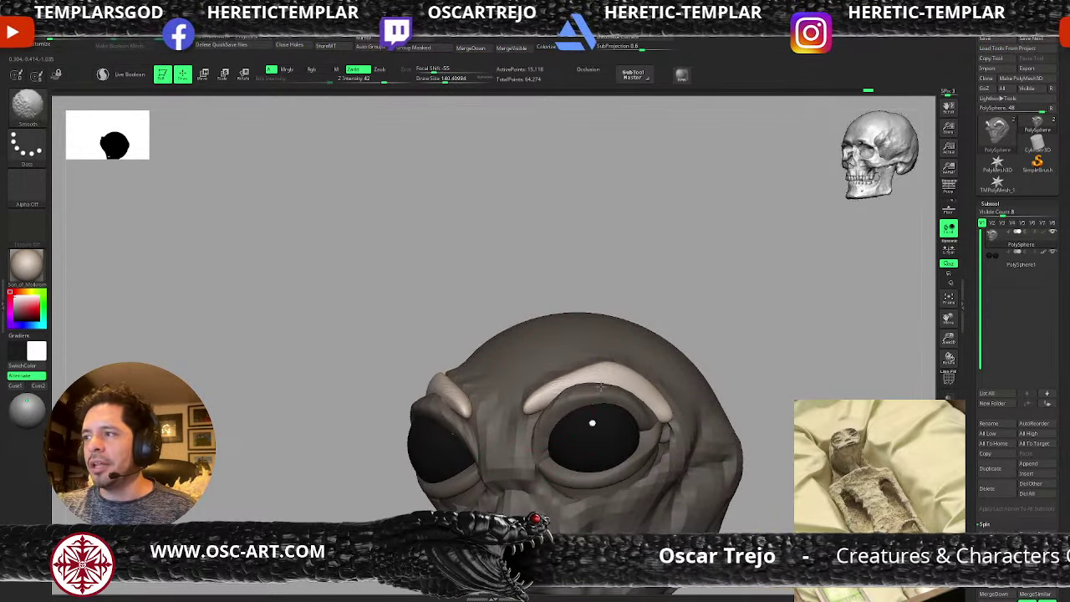
{"action": "left_click_drag", "start_coordinate": [539, 400], "coordinate": [537, 422]}
- Fit the brow folds against the upper eyelids with a larger Move brush, smooth them and clear the mask
{"action": "left_click_drag", "start_coordinate": [719, 303], "coordinate": [844, 321]}
{"action": "key", "text": "s"}
{"action": "left_click", "coordinate": [539, 432]}
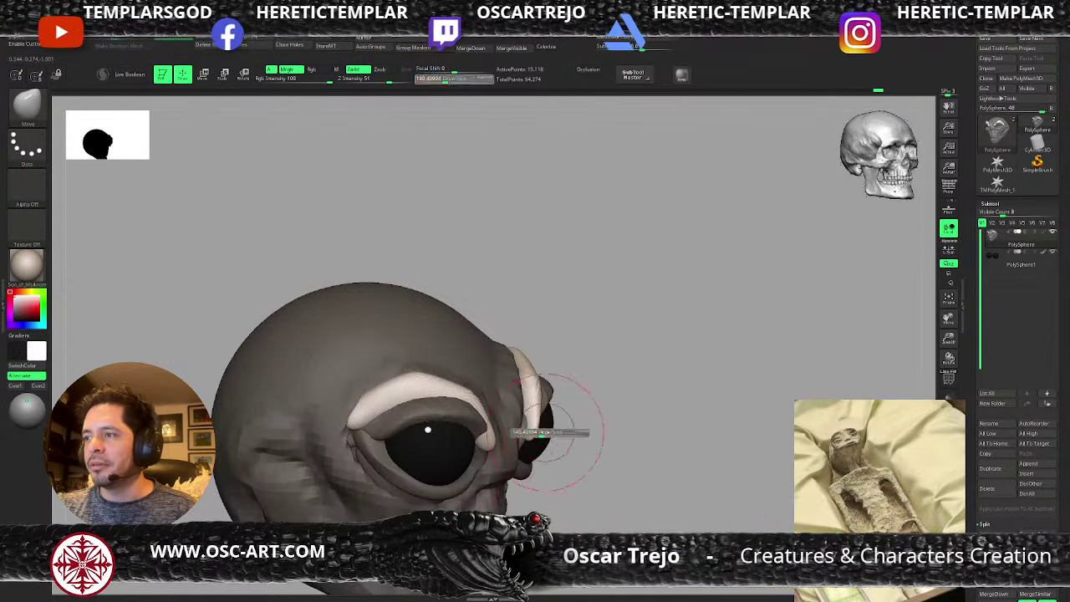
{"action": "mouse_move", "coordinate": [521, 424]}
{"action": "left_mouse_down"}
{"action": "mouse_move", "coordinate": [516, 439]}
{"action": "mouse_move", "coordinate": [535, 390]}
{"action": "left_mouse_up"}
{"action": "left_click_drag", "start_coordinate": [744, 339], "coordinate": [669, 359]}
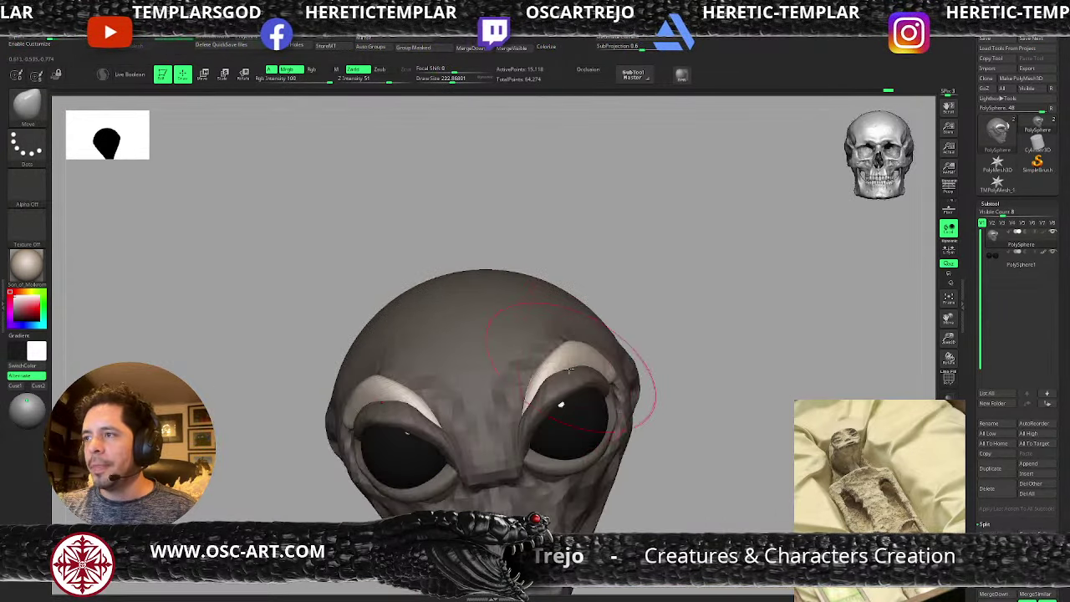
{"action": "mouse_move", "coordinate": [539, 393]}
{"action": "left_mouse_down", "text": "shift"}
{"action": "mouse_move", "coordinate": [583, 368]}
{"action": "mouse_move", "coordinate": [603, 372]}
{"action": "left_mouse_up", "text": "shift"}
{"action": "left_click_drag", "start_coordinate": [697, 351], "coordinate": [656, 330], "text": "alt"}
{"action": "mouse_move", "coordinate": [656, 332]}
{"action": "left_mouse_down", "text": "shift"}
{"action": "mouse_move", "coordinate": [674, 342]}
{"action": "mouse_move", "coordinate": [633, 301]}
{"action": "mouse_move", "coordinate": [649, 306]}
{"action": "left_mouse_up", "text": "shift"}
- Blend the brow folds into the forehead and eyelids, alternating between the Move and Move Topological brushes
{"action": "key", "text": "b"}
{"action": "key", "text": "m"}
{"action": "key", "text": "t"}
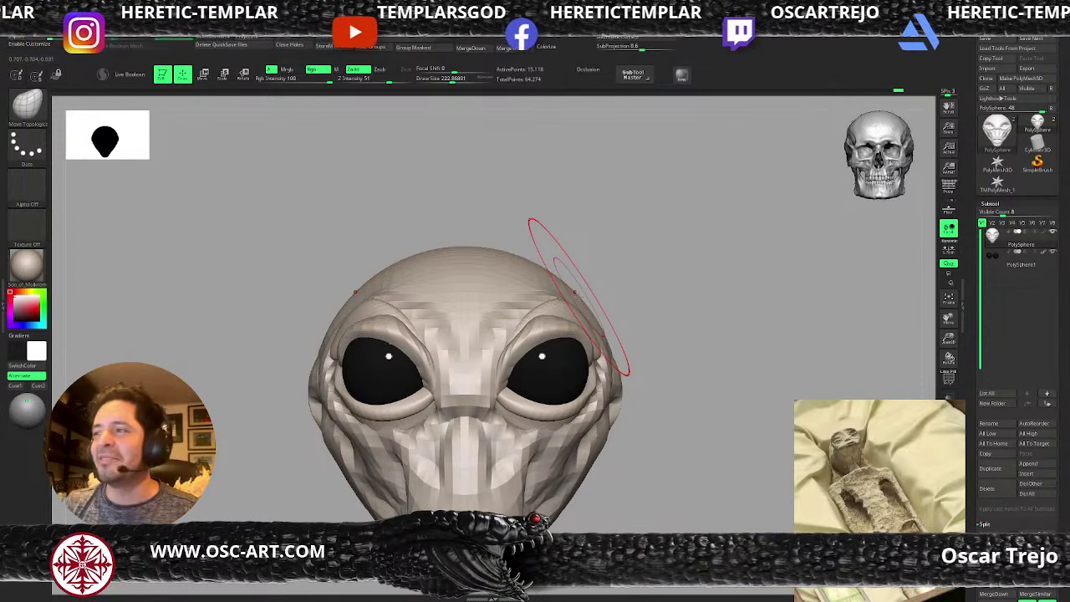
{"action": "key", "text": "b"}
{"action": "key", "text": "m"}
{"action": "key", "text": "v"}
{"action": "mouse_move", "coordinate": [631, 316]}
{"action": "left_mouse_down", "text": "alt"}
{"action": "mouse_move", "coordinate": [638, 287]}
{"action": "mouse_move", "coordinate": [643, 310]}
{"action": "mouse_move", "coordinate": [598, 316]}
{"action": "left_mouse_up", "text": "alt"}
{"action": "mouse_move", "coordinate": [598, 315]}
{"action": "left_mouse_down", "text": "alt"}
{"action": "mouse_move", "coordinate": [592, 334]}
{"action": "mouse_move", "coordinate": [557, 324]}
{"action": "mouse_move", "coordinate": [549, 338]}
{"action": "left_mouse_up", "text": "alt"}
{"action": "key", "text": "bracketleft"}
{"action": "key", "text": "b"}
{"action": "key", "text": "m"}
{"action": "key", "text": "t"}
{"action": "right_click_drag", "start_coordinate": [527, 330], "coordinate": [569, 332]}
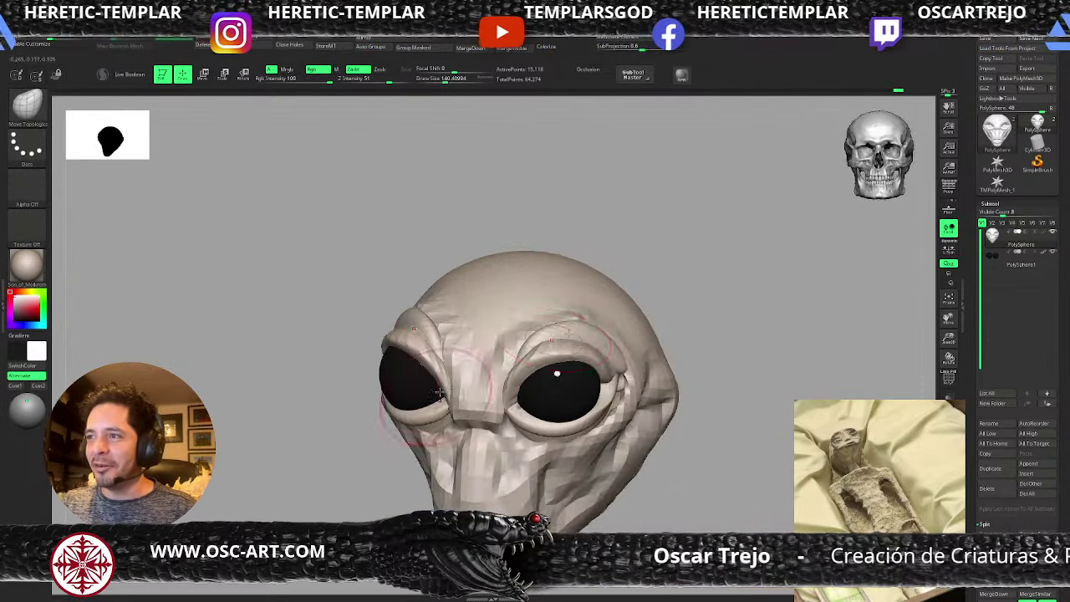
- Lower the inner ends of the brow folds and eyelids towards the nose with a resized Move Topological brush
{"action": "left_click_drag", "start_coordinate": [678, 289], "coordinate": [690, 291], "text": "shift"}
{"action": "key", "text": "s"}
{"action": "mouse_move", "coordinate": [544, 361]}
{"action": "left_mouse_down"}
{"action": "mouse_move", "coordinate": [515, 379]}
{"action": "mouse_move", "coordinate": [531, 376]}
{"action": "left_mouse_up"}
{"action": "key", "text": "s"}
{"action": "right_click_drag", "start_coordinate": [564, 360], "coordinate": [568, 318], "text": "ctrl"}
{"action": "mouse_move", "coordinate": [656, 317]}
{"action": "left_mouse_down"}
{"action": "mouse_move", "coordinate": [625, 315]}
{"action": "mouse_move", "coordinate": [657, 304]}
{"action": "mouse_move", "coordinate": [653, 273]}
{"action": "mouse_move", "coordinate": [633, 317]}
{"action": "mouse_move", "coordinate": [630, 366]}
{"action": "left_mouse_up"}
{"action": "right_click_drag", "start_coordinate": [630, 366], "coordinate": [641, 456], "text": "ctrl"}
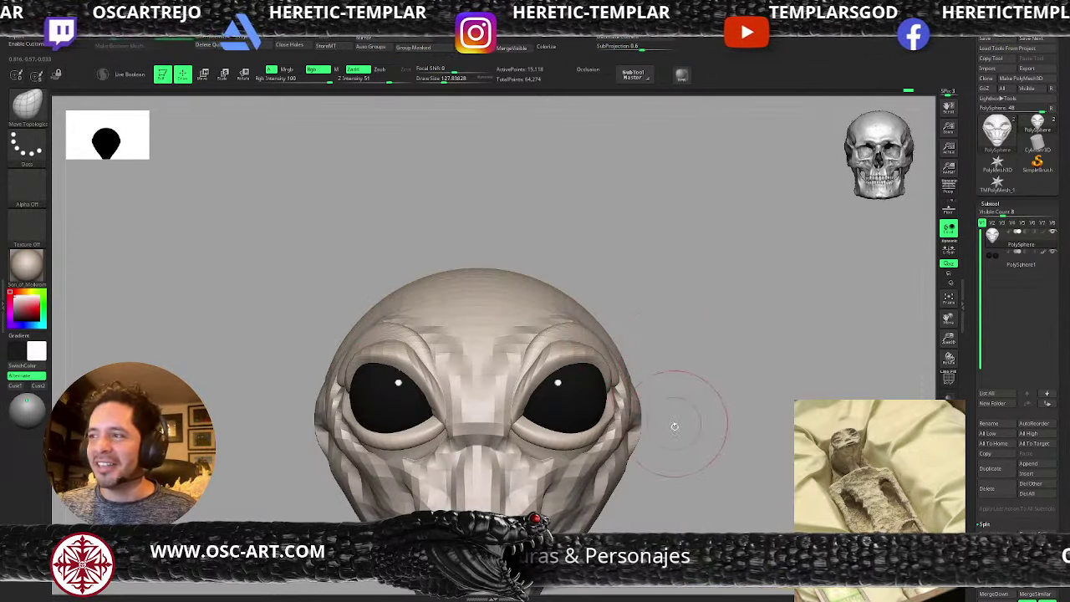
- Reshape the mouth and the lower cheeks beside it with a smaller Move Topological brush
{"action": "left_click_drag", "start_coordinate": [676, 424], "coordinate": [682, 305], "text": "alt"}
{"action": "left_click_drag", "start_coordinate": [553, 348], "coordinate": [549, 353]}
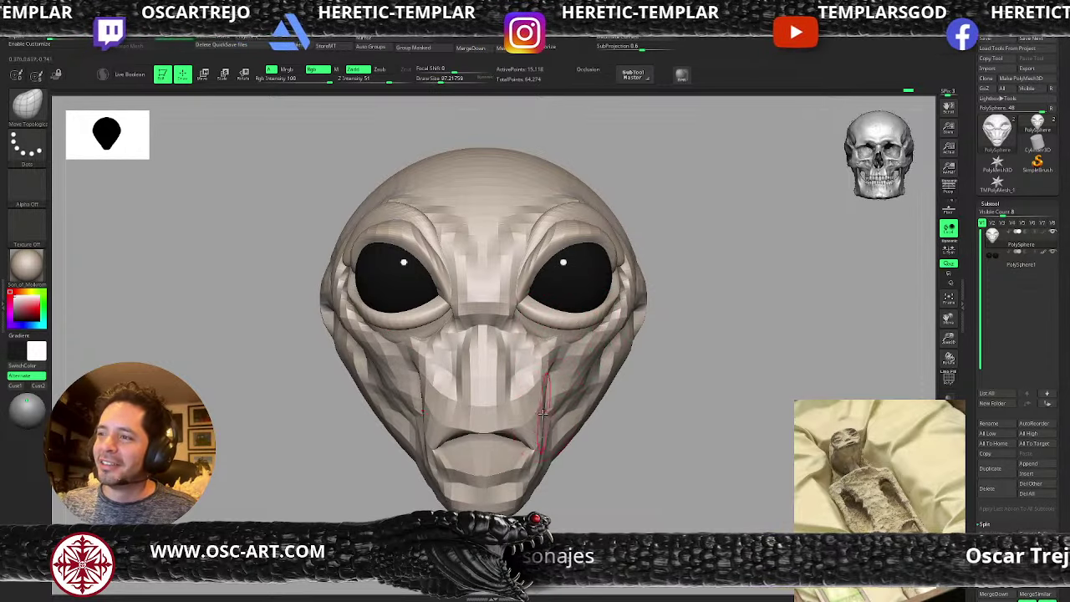
{"action": "key", "text": "s"}
{"action": "left_click_drag", "start_coordinate": [507, 434], "coordinate": [494, 425]}
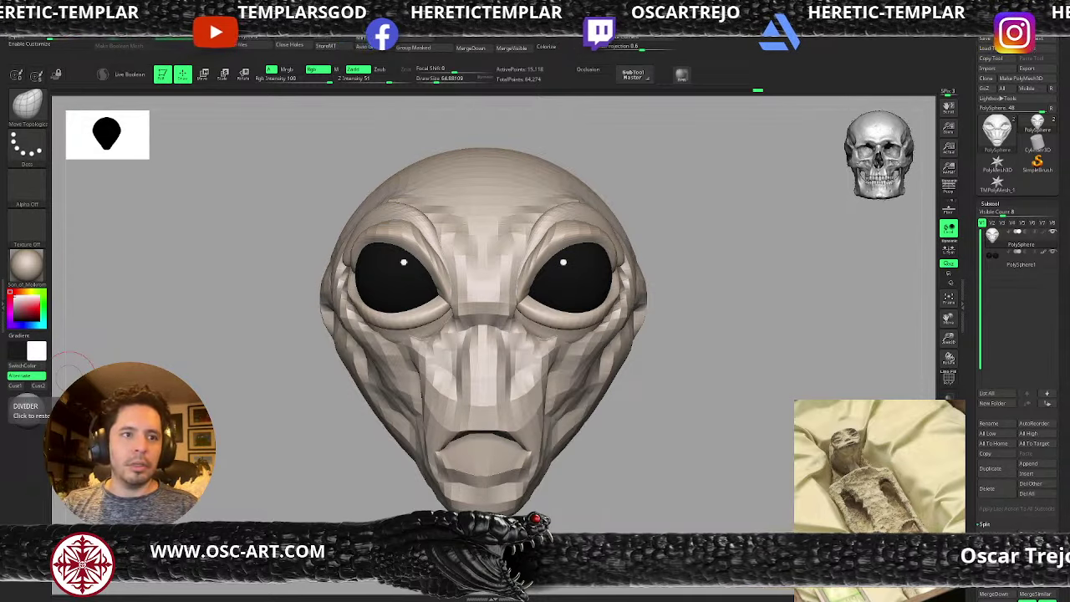
- Adjust the chin and lower jaw from several angles with the Move brush
{"action": "key", "text": "b"}
{"action": "key", "text": "m"}
{"action": "key", "text": "v"}
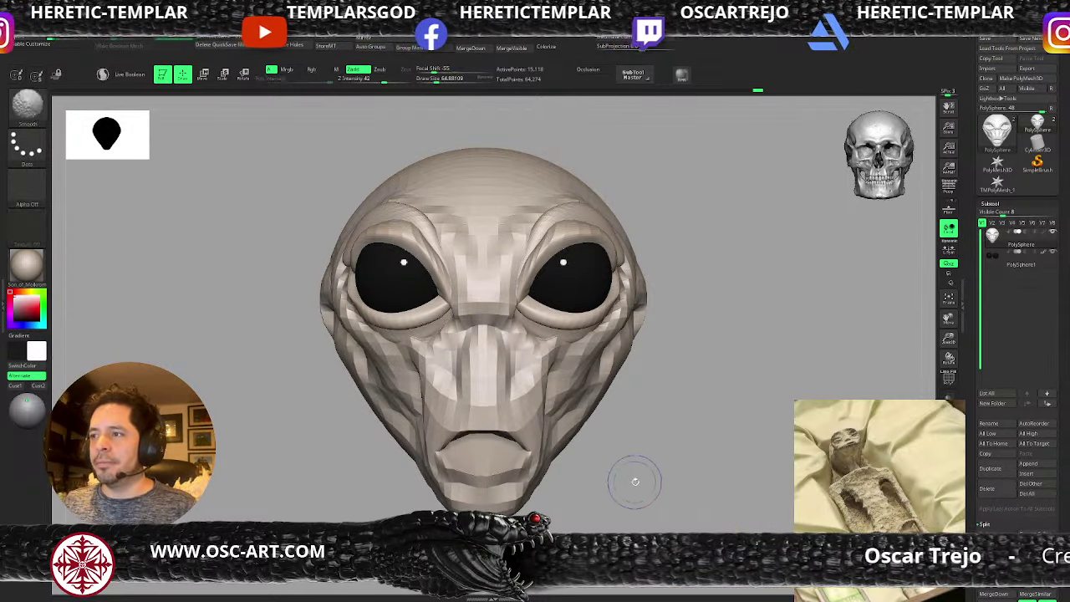
{"action": "left_click_drag", "start_coordinate": [636, 480], "coordinate": [628, 468]}
{"action": "right_click_drag", "start_coordinate": [628, 468], "coordinate": [614, 430], "text": "ctrl"}
{"action": "key", "text": "s"}
{"action": "mouse_move", "coordinate": [490, 468]}
{"action": "left_mouse_down"}
{"action": "mouse_move", "coordinate": [508, 471]}
{"action": "mouse_move", "coordinate": [506, 448]}
{"action": "left_mouse_up"}
{"action": "left_click_drag", "start_coordinate": [608, 465], "coordinate": [539, 428]}
- Undo the last stroke and broaden the back of the skull into two side bulges with a large Move brush
{"action": "mouse_move", "coordinate": [602, 411]}
{"action": "left_mouse_down", "text": "shift"}
{"action": "mouse_move", "coordinate": [648, 391]}
{"action": "mouse_move", "coordinate": [680, 339]}
{"action": "mouse_move", "coordinate": [722, 376]}
{"action": "mouse_move", "coordinate": [692, 359]}
{"action": "left_mouse_up", "text": "shift"}
{"action": "key", "text": "ctrl+z"}
{"action": "key", "text": "s"}
{"action": "left_click_drag", "start_coordinate": [633, 356], "coordinate": [652, 365]}
{"action": "mouse_move", "coordinate": [698, 386]}
{"action": "left_mouse_down"}
{"action": "mouse_move", "coordinate": [668, 359]}
{"action": "mouse_move", "coordinate": [655, 368]}
{"action": "mouse_move", "coordinate": [667, 379]}
{"action": "left_mouse_up"}
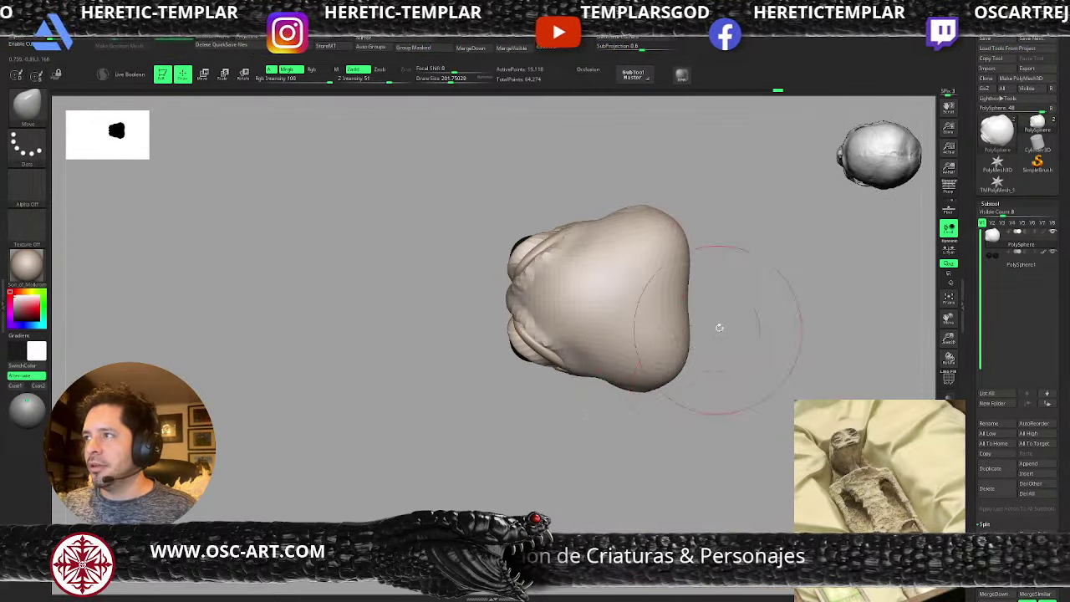
{"action": "left_click_drag", "start_coordinate": [717, 327], "coordinate": [701, 324]}
- Carve a groove along the midline of the skull's back with an enlarged DamStandard brush
{"action": "key", "text": "b"}
{"action": "key", "text": "d"}
{"action": "key", "text": "s"}
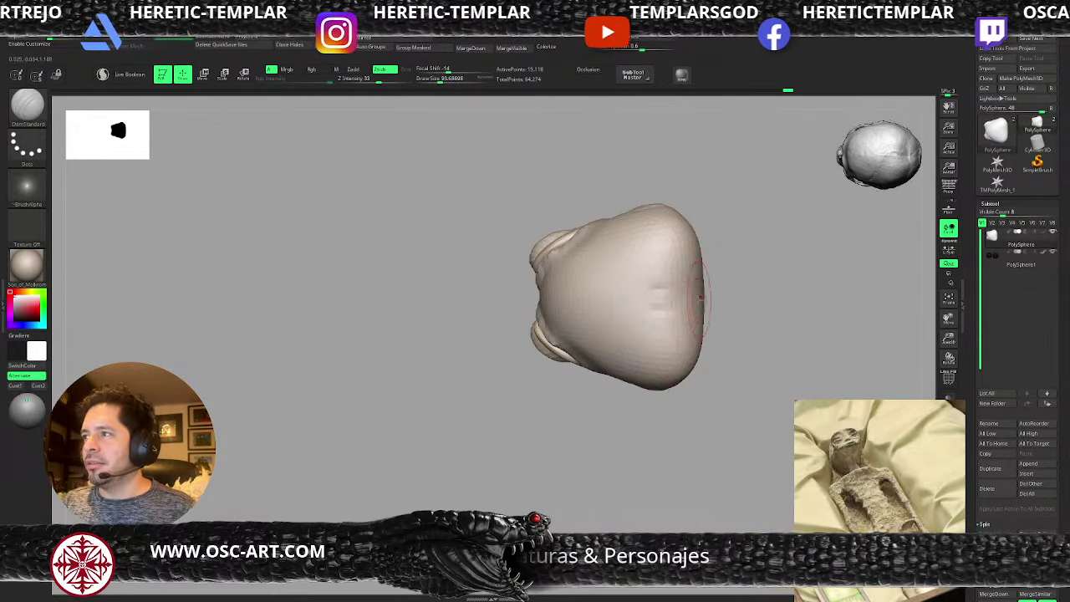
{"action": "left_click_drag", "start_coordinate": [794, 303], "coordinate": [755, 301]}
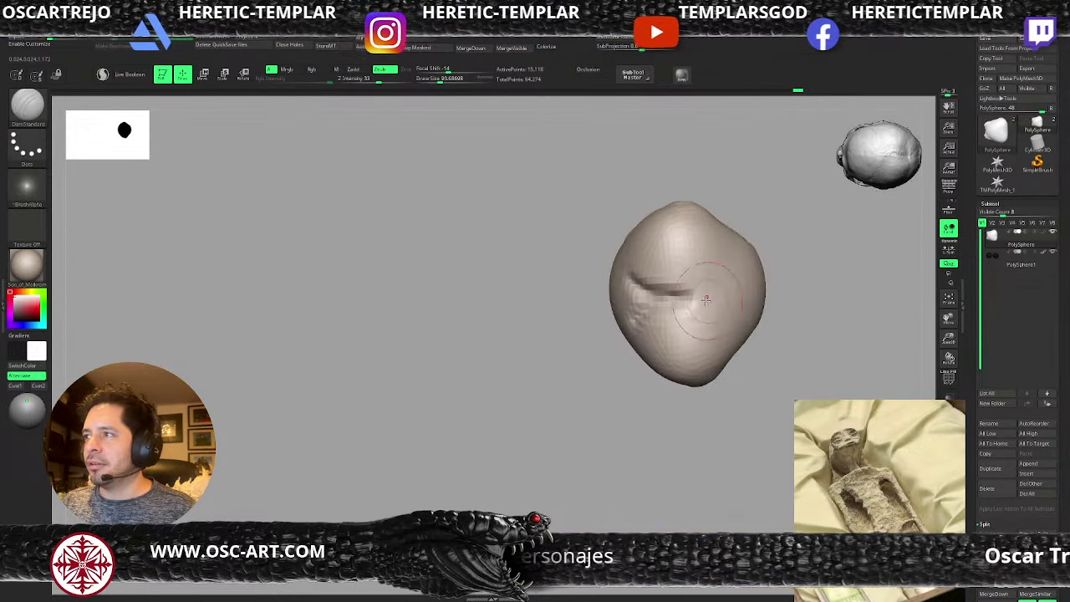
{"action": "key", "text": "bracketright"}
{"action": "left_click_drag", "start_coordinate": [648, 288], "coordinate": [707, 289]}
{"action": "key", "text": "bracketright"}
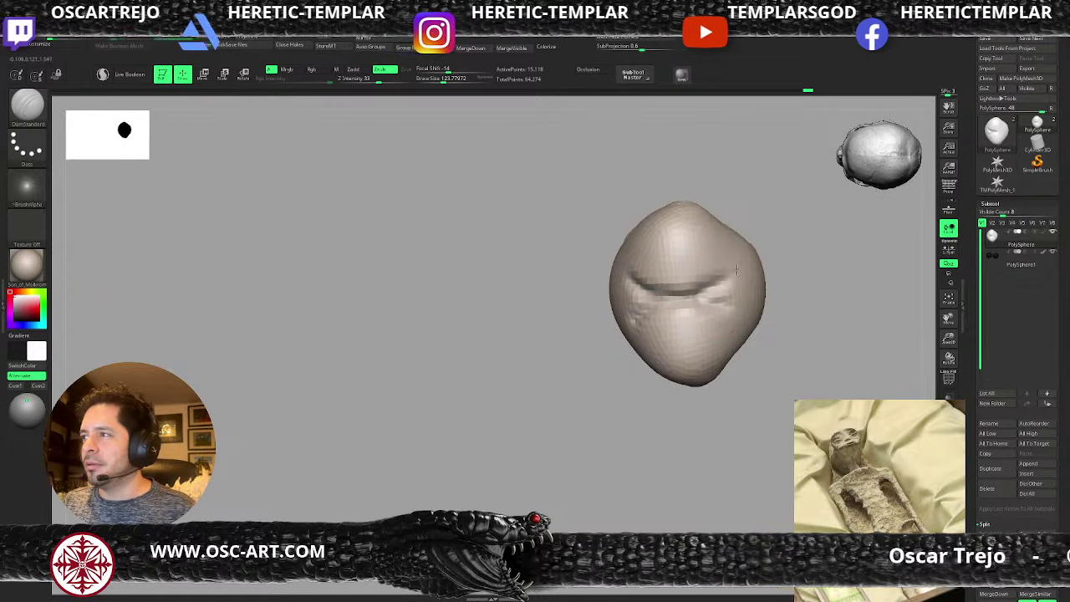
- Shape the back of the skull into two rounded lobes on either side of the groove with a resized Move brush
{"action": "left_click_drag", "start_coordinate": [774, 323], "coordinate": [784, 228]}
{"action": "mouse_move", "coordinate": [735, 316]}
{"action": "left_mouse_down"}
{"action": "mouse_move", "coordinate": [749, 244]}
{"action": "mouse_move", "coordinate": [719, 301]}
{"action": "mouse_move", "coordinate": [742, 301]}
{"action": "mouse_move", "coordinate": [682, 295]}
{"action": "mouse_move", "coordinate": [676, 317]}
{"action": "left_mouse_up"}
{"action": "key", "text": "b"}
{"action": "key", "text": "m"}
{"action": "key", "text": "v"}
{"action": "key", "text": "s"}
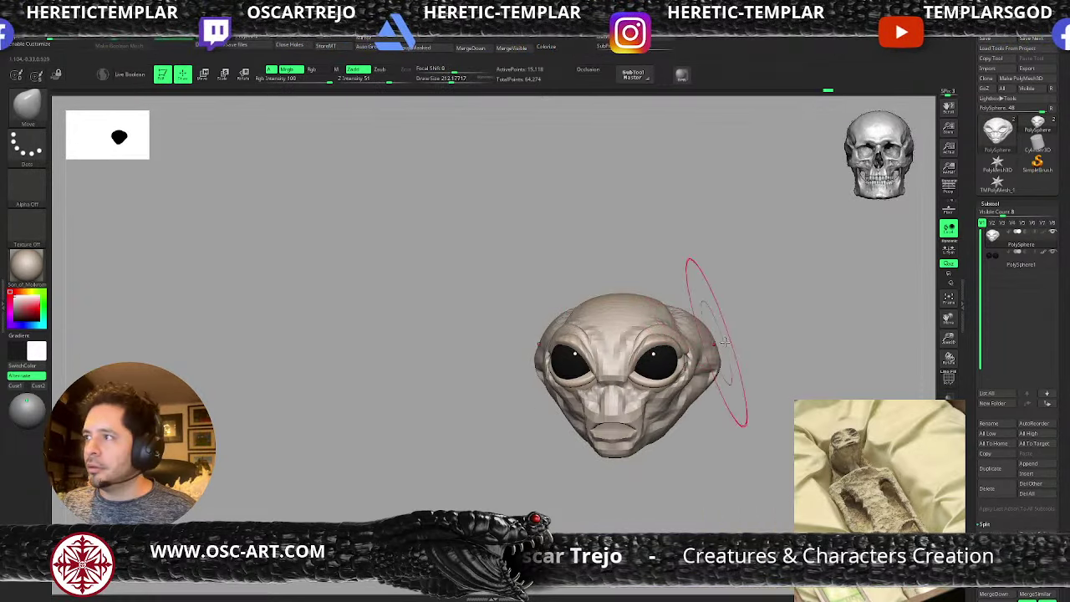
{"action": "mouse_move", "coordinate": [736, 361]}
{"action": "left_mouse_down", "text": "shift"}
{"action": "mouse_move", "coordinate": [758, 358]}
{"action": "mouse_move", "coordinate": [707, 372]}
{"action": "left_mouse_up", "text": "shift"}
{"action": "left_click_drag", "start_coordinate": [742, 322], "coordinate": [747, 372], "text": "shift"}
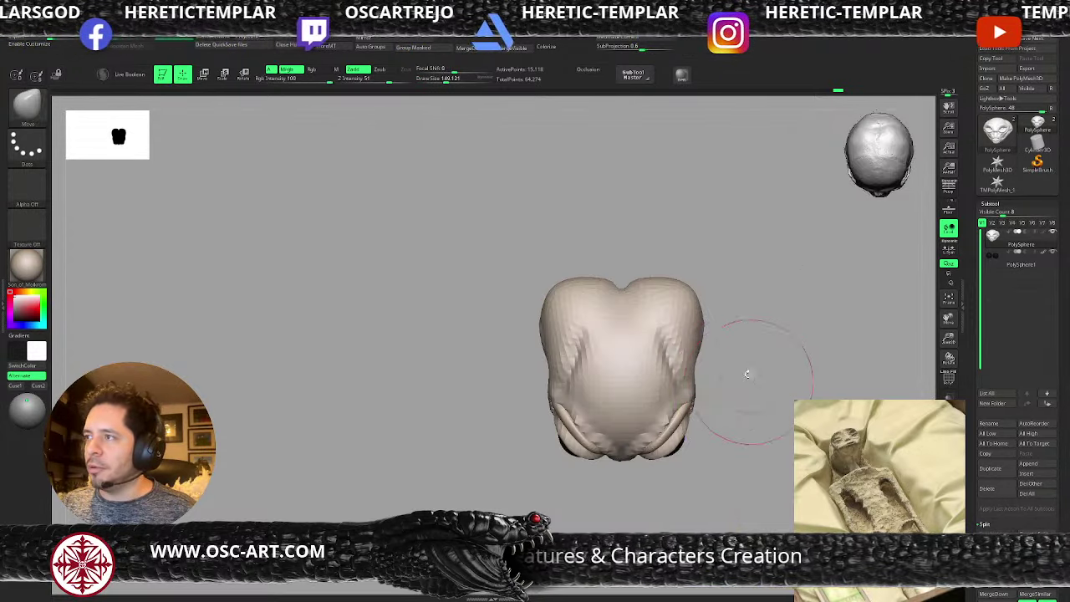
{"action": "key", "text": "s"}
{"action": "left_click_drag", "start_coordinate": [684, 295], "coordinate": [641, 281]}
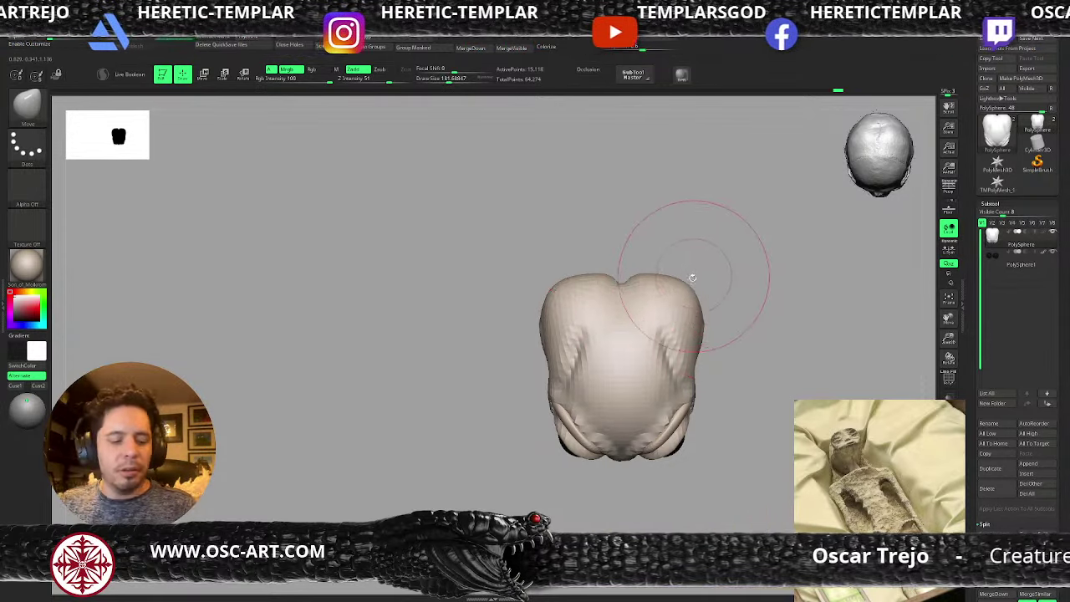
- Refine the contour of the two rear skull lobes with the Move Topological brush
{"action": "key", "text": "b"}
{"action": "key", "text": "m"}
{"action": "key", "text": "t"}
{"action": "left_click_drag", "start_coordinate": [692, 290], "coordinate": [686, 298]}
- Build up the transition between the forehead and the rear skull lobes with the ClayBuildup brush
{"action": "mouse_move", "coordinate": [732, 327]}
{"action": "left_mouse_down", "text": "shift"}
{"action": "mouse_move", "coordinate": [747, 300]}
{"action": "mouse_move", "coordinate": [733, 296]}
{"action": "mouse_move", "coordinate": [724, 313]}
{"action": "mouse_move", "coordinate": [736, 288]}
{"action": "left_mouse_up", "text": "shift"}
{"action": "left_click_drag", "start_coordinate": [752, 284], "coordinate": [718, 276]}
{"action": "left_click_drag", "start_coordinate": [752, 253], "coordinate": [733, 295], "text": "alt"}
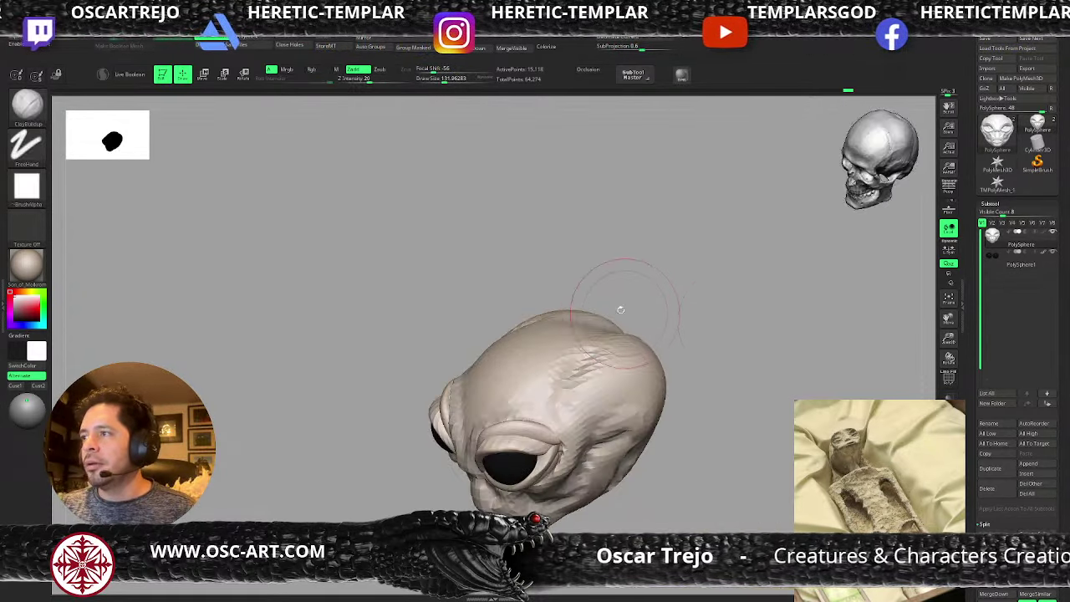
{"action": "mouse_move", "coordinate": [621, 305]}
{"action": "left_mouse_down"}
{"action": "mouse_move", "coordinate": [577, 351]}
{"action": "mouse_move", "coordinate": [628, 310]}
{"action": "left_mouse_up"}
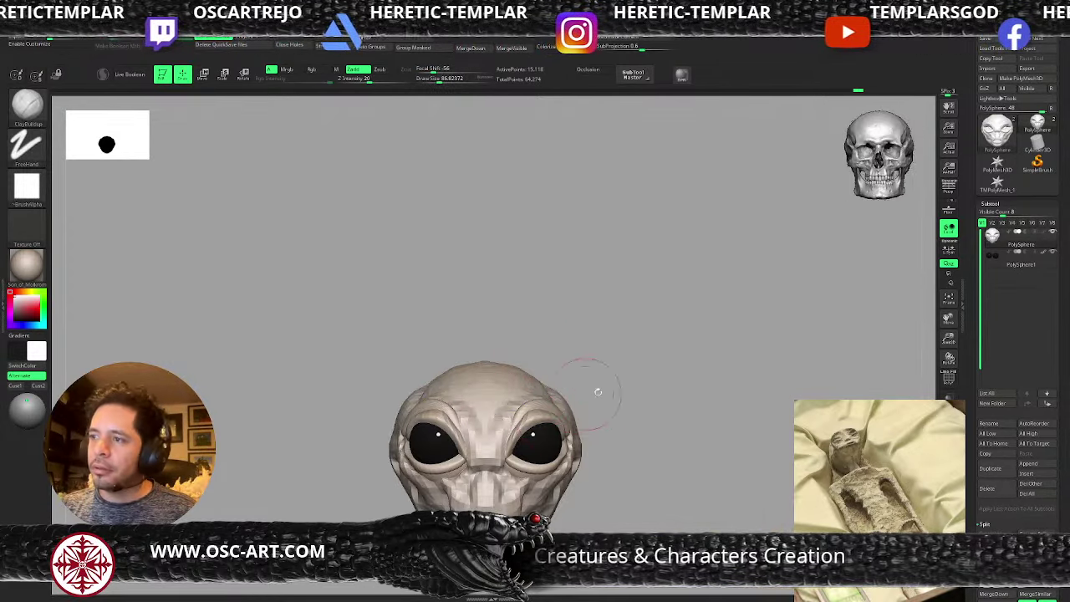
{"action": "left_click_drag", "start_coordinate": [629, 428], "coordinate": [663, 297], "text": "alt"}
{"action": "left_click_drag", "start_coordinate": [664, 296], "coordinate": [658, 386], "text": "alt"}
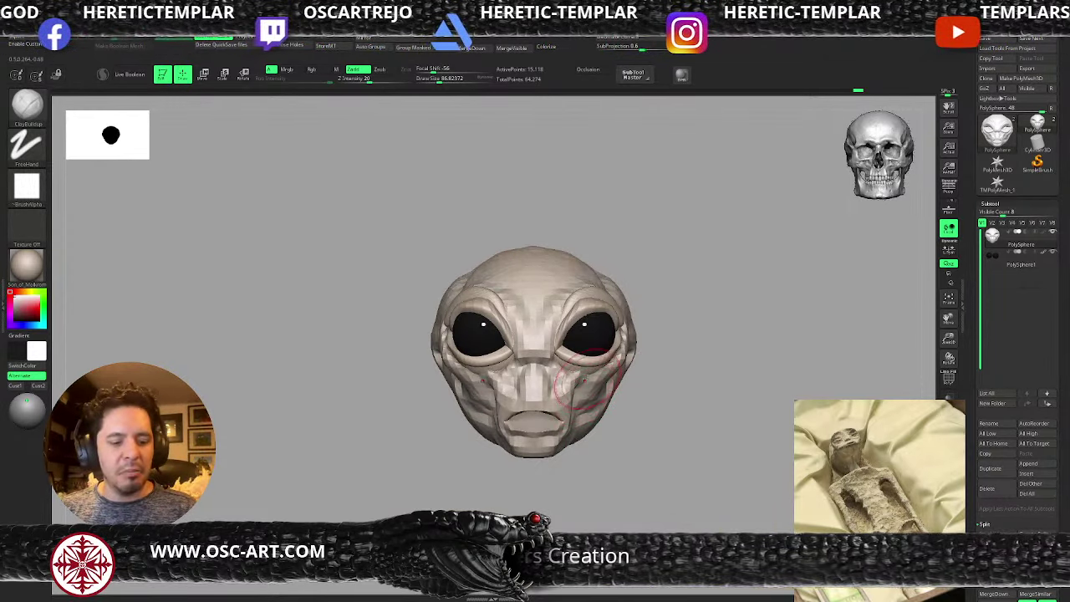
- Reshape the cheeks, jaw and sides of the lower face with the Move Topological brush
{"action": "key", "text": "b"}
{"action": "key", "text": "m"}
{"action": "key", "text": "t"}
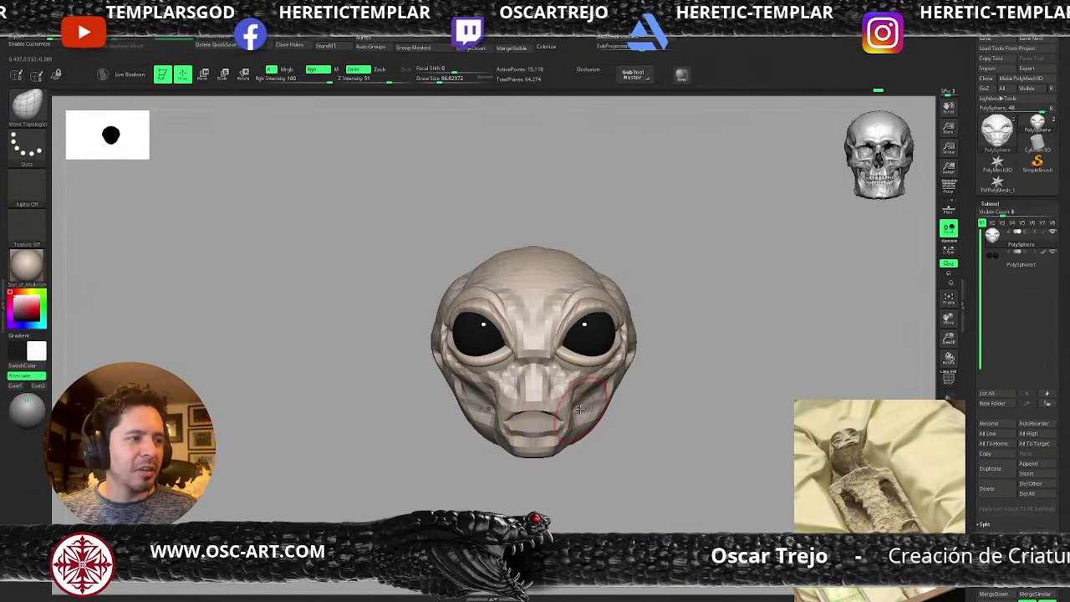
{"action": "left_click_drag", "start_coordinate": [649, 441], "coordinate": [590, 409], "text": "alt"}
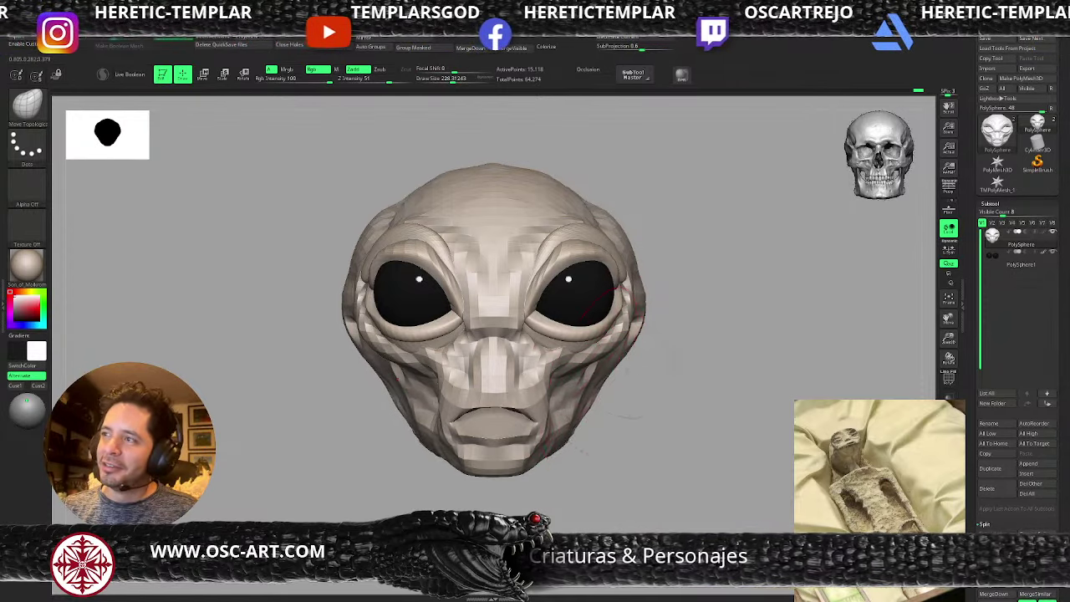
- Isolate the upper eyelid for inspection, and show the whole head again
{"action": "left_click_drag", "start_coordinate": [668, 359], "coordinate": [493, 348], "text": "alt"}
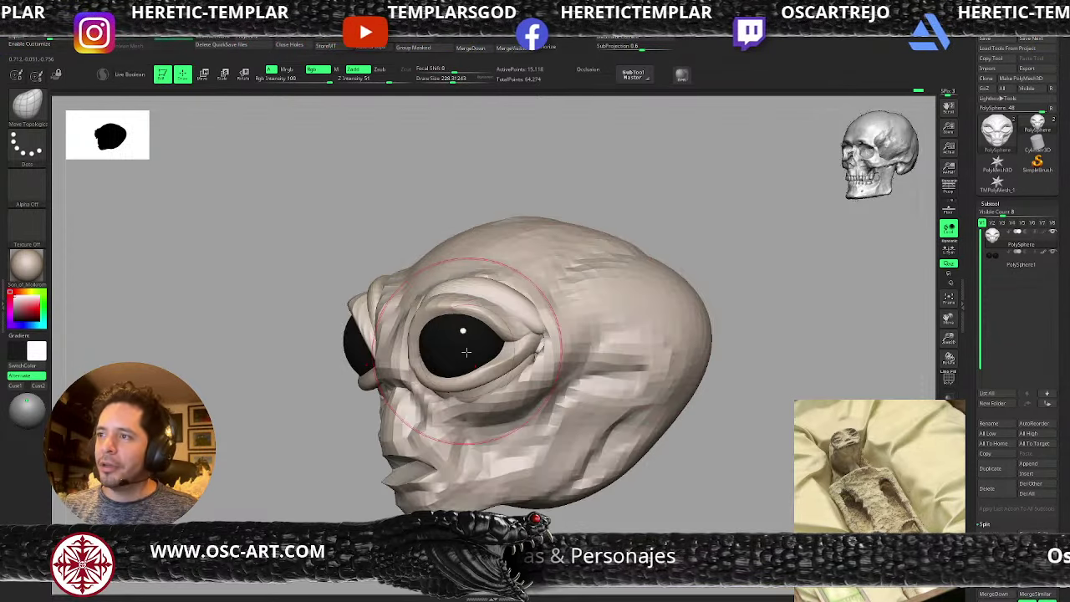
{"action": "left_click", "coordinate": [424, 312], "text": "ctrl+shift"}
{"action": "left_click", "coordinate": [331, 364], "text": "ctrl+shift"}
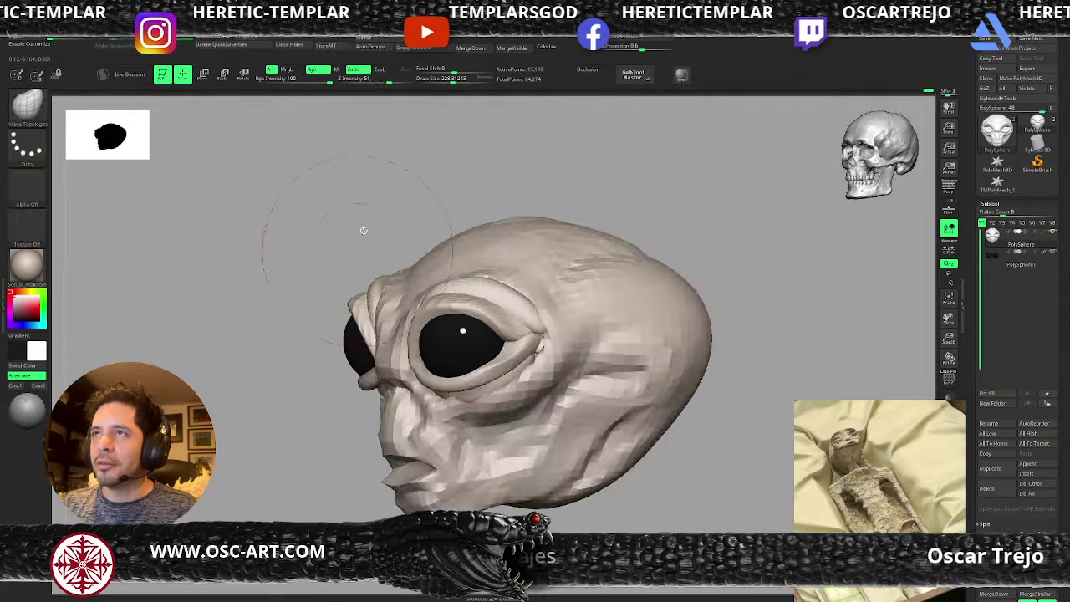
- Isolate and mask the upper eyelids, show the whole head again, and invert the mask so only these eyelids stay editable
{"action": "left_click", "coordinate": [439, 315], "text": "ctrl+shift"}
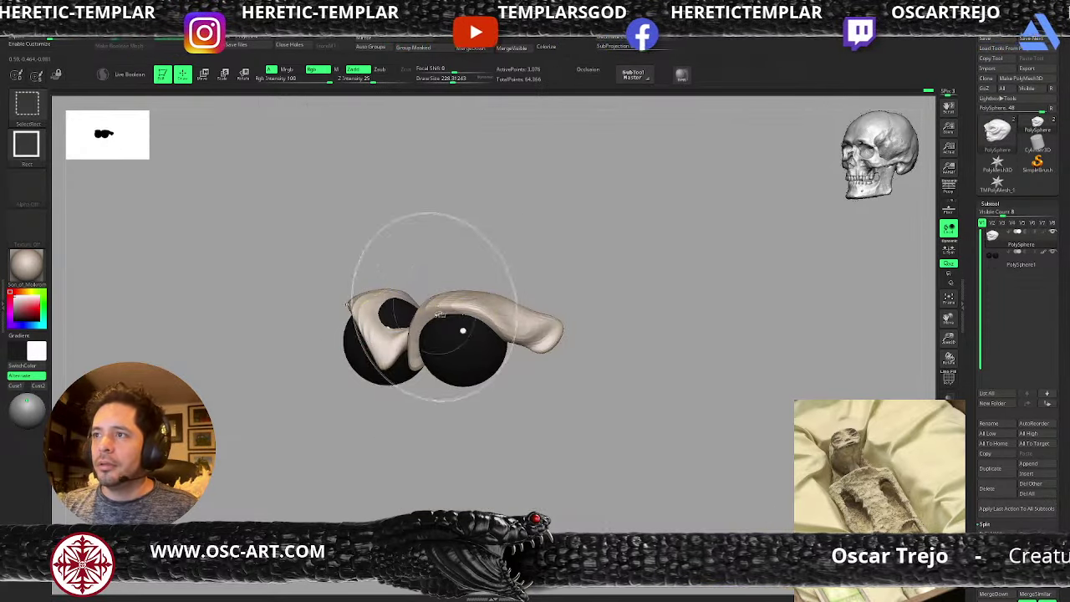
{"action": "left_click_drag", "start_coordinate": [289, 243], "coordinate": [583, 426], "text": "ctrl"}
{"action": "left_click", "coordinate": [666, 429], "text": "ctrl+shift"}
{"action": "left_click", "coordinate": [725, 315], "text": "ctrl"}
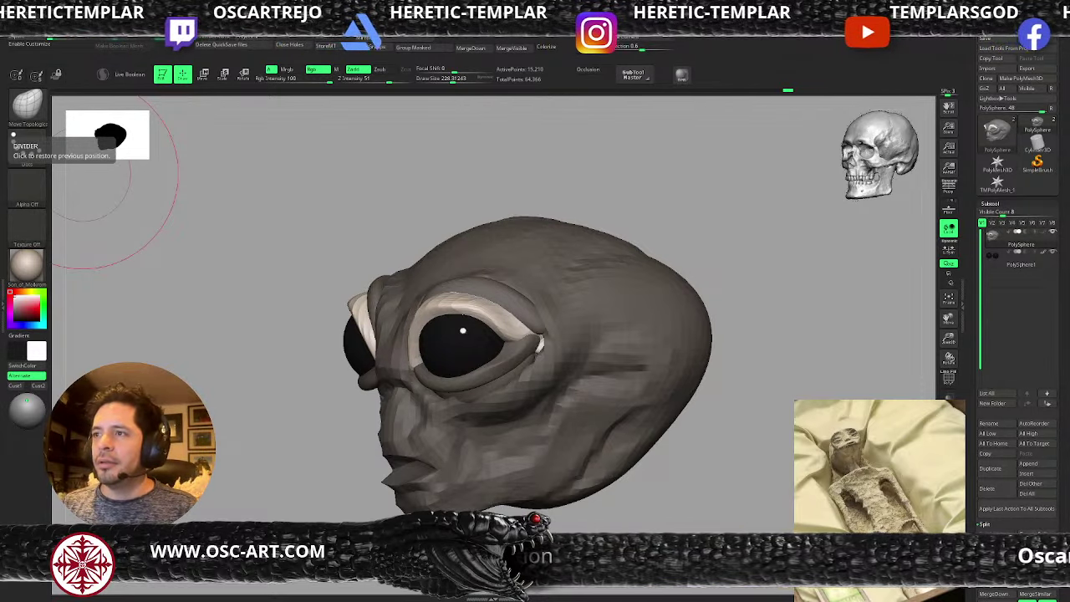
- Duplicate the unmasked upper eyelids with the transform gizmo and shift them slightly down over the eyes
{"action": "left_click_drag", "start_coordinate": [284, 430], "coordinate": [368, 422]}
{"action": "key", "text": "w"}
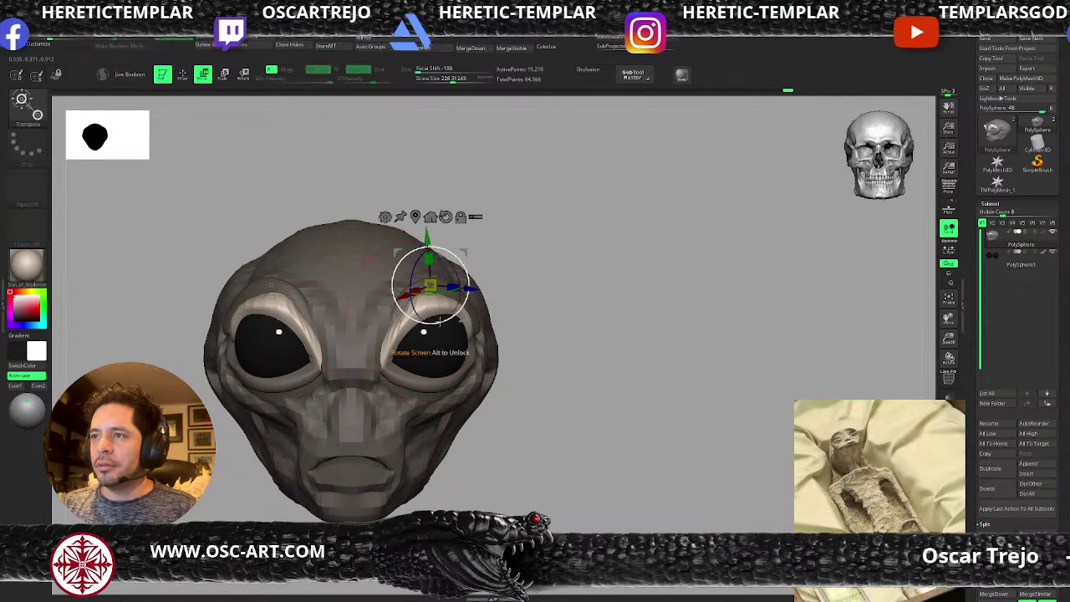
{"action": "left_click_drag", "start_coordinate": [466, 251], "coordinate": [474, 271], "text": "ctrl"}
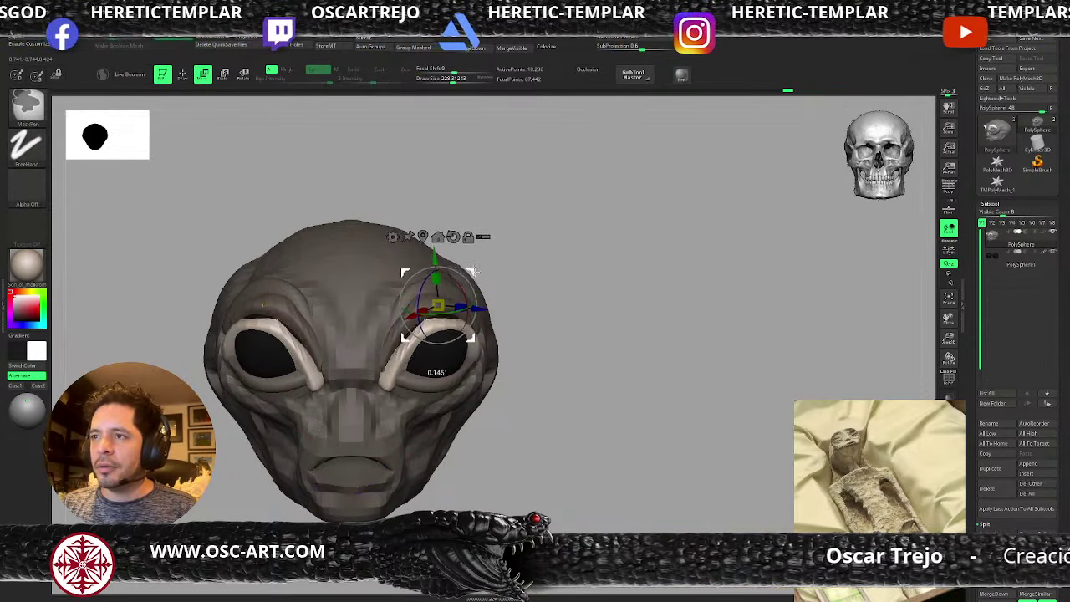
{"action": "key", "text": "q"}
{"action": "key", "text": "bracketleft"}
{"action": "key", "text": "bracketleft"}
{"action": "key", "text": "bracketleft"}
{"action": "left_click_drag", "start_coordinate": [440, 327], "coordinate": [447, 345]}
{"action": "key", "text": "ctrl+z"}
- Reshape the shifted upper eyelids around the front of the eyeballs with a smaller Move brush
{"action": "key", "text": "b"}
{"action": "key", "text": "m"}
{"action": "key", "text": "v"}
{"action": "key", "text": "bracketleft"}
{"action": "key", "text": "bracketleft"}
{"action": "key", "text": "bracketleft"}
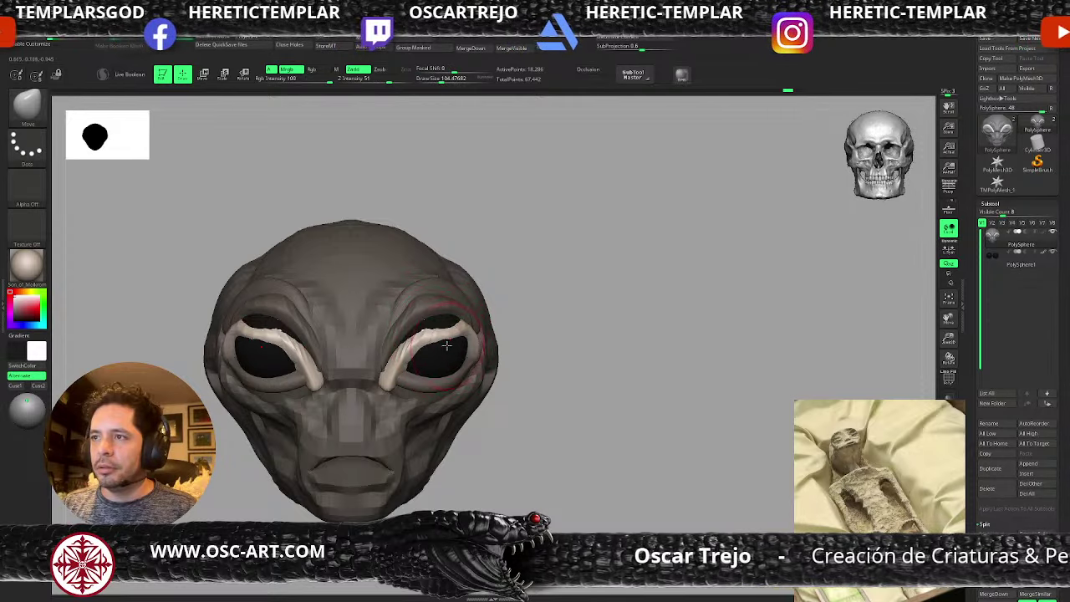
{"action": "key", "text": "s"}
{"action": "left_click_drag", "start_coordinate": [522, 342], "coordinate": [449, 354]}
{"action": "mouse_move", "coordinate": [489, 321]}
{"action": "left_mouse_down"}
{"action": "mouse_move", "coordinate": [493, 338]}
{"action": "mouse_move", "coordinate": [480, 344]}
{"action": "left_mouse_up"}
{"action": "key", "text": "s"}
{"action": "right_click_drag", "start_coordinate": [542, 331], "coordinate": [468, 320]}
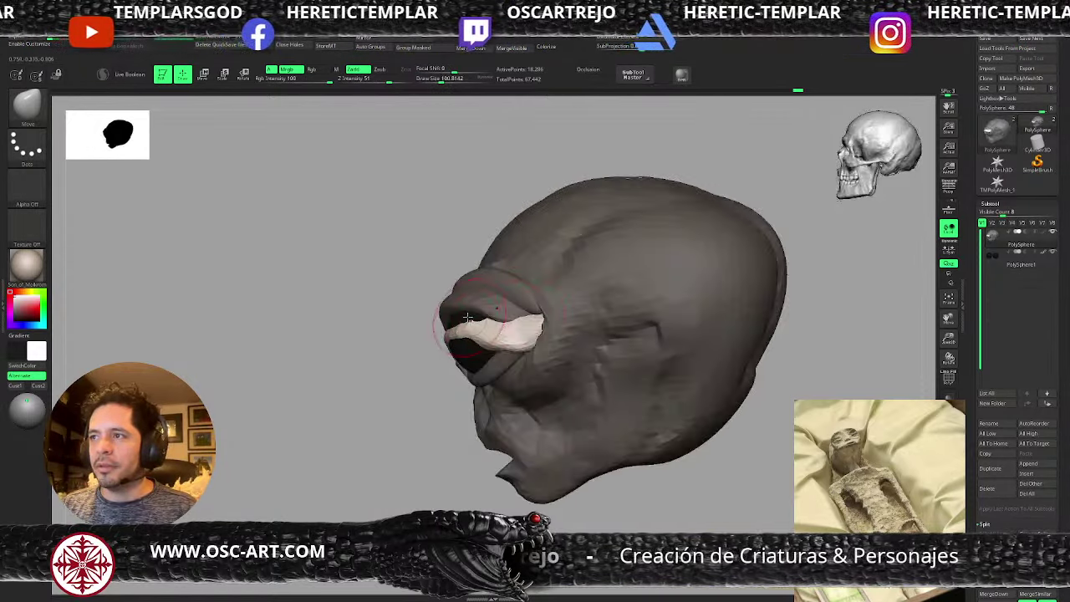
- Fit the new eyelids to the eye's side and inner corner with the Move brush, smooth them, and clear the mask
{"action": "right_click_drag", "start_coordinate": [424, 347], "coordinate": [493, 351]}
{"action": "left_click_drag", "start_coordinate": [469, 319], "coordinate": [488, 333]}
{"action": "right_click_drag", "start_coordinate": [505, 311], "coordinate": [535, 320]}
{"action": "left_click_drag", "start_coordinate": [398, 399], "coordinate": [408, 381]}
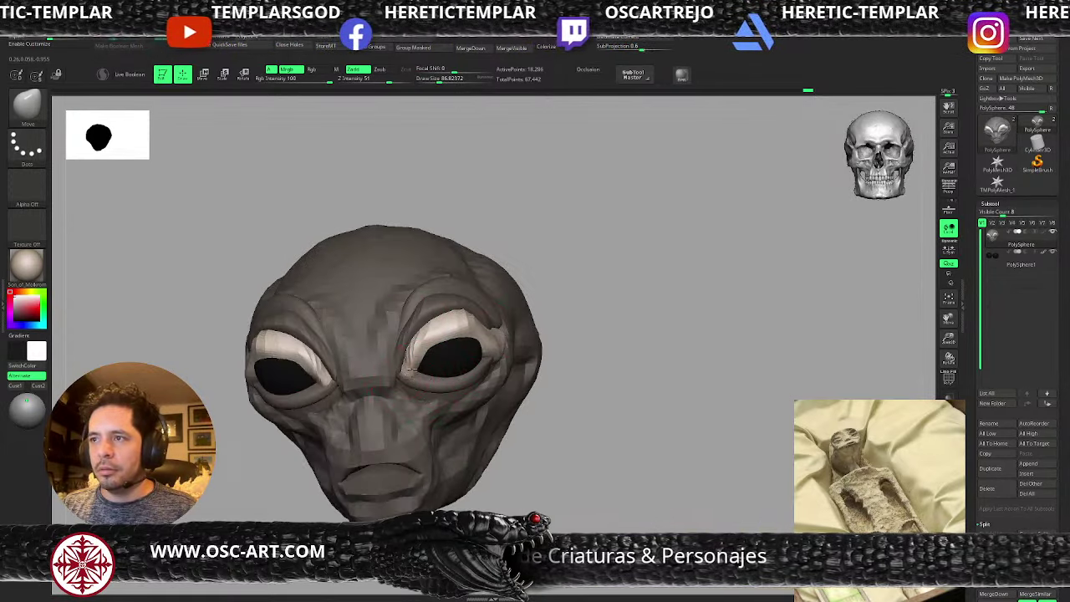
{"action": "left_click_drag", "start_coordinate": [433, 333], "coordinate": [488, 329], "text": "shift"}
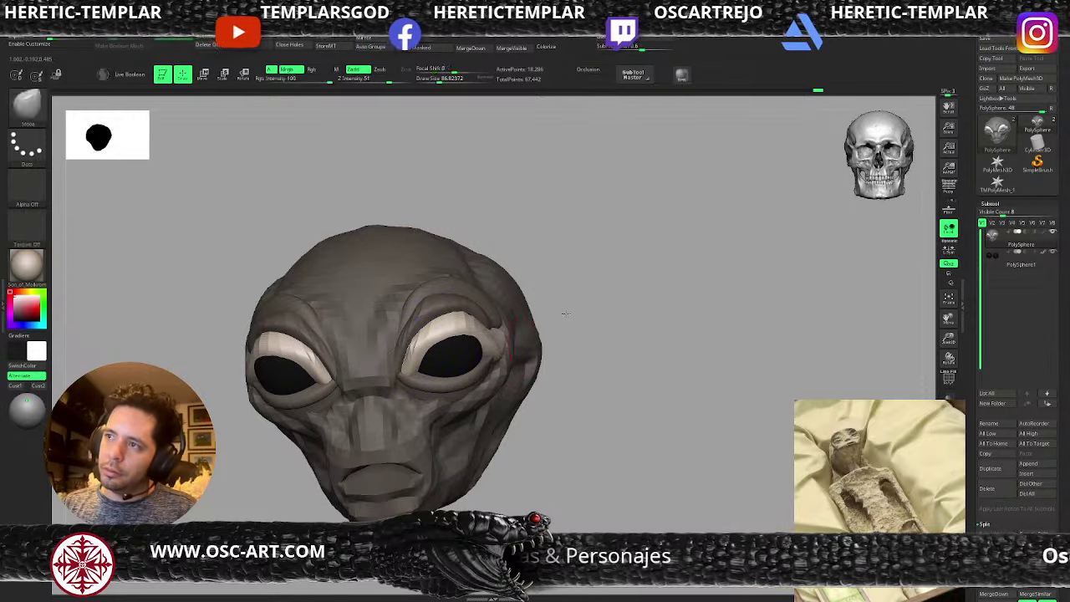
{"action": "right_click_drag", "start_coordinate": [563, 310], "coordinate": [543, 314], "text": "shift"}
{"action": "left_click_drag", "start_coordinate": [532, 315], "coordinate": [557, 318], "text": "ctrl"}
- Adjust the upper eyelid and brow folds around the eyes with the Move Topological brush
{"action": "right_click_drag", "start_coordinate": [576, 315], "coordinate": [514, 306]}
{"action": "key", "text": "b"}
{"action": "key", "text": "m"}
{"action": "key", "text": "t"}
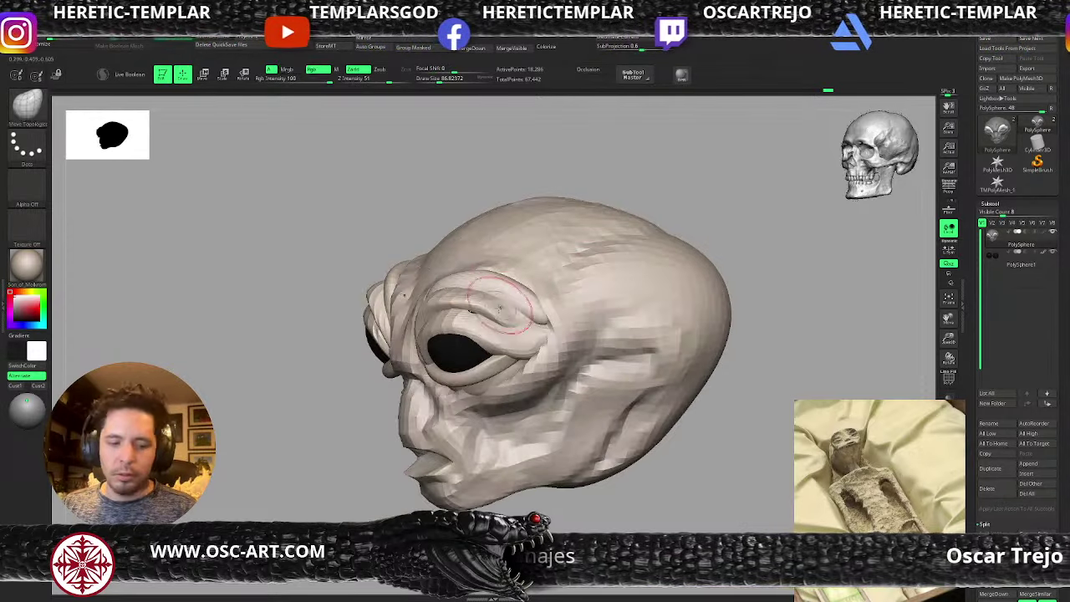
{"action": "left_click_drag", "start_coordinate": [513, 322], "coordinate": [540, 321]}
{"action": "key", "text": "bracketright"}
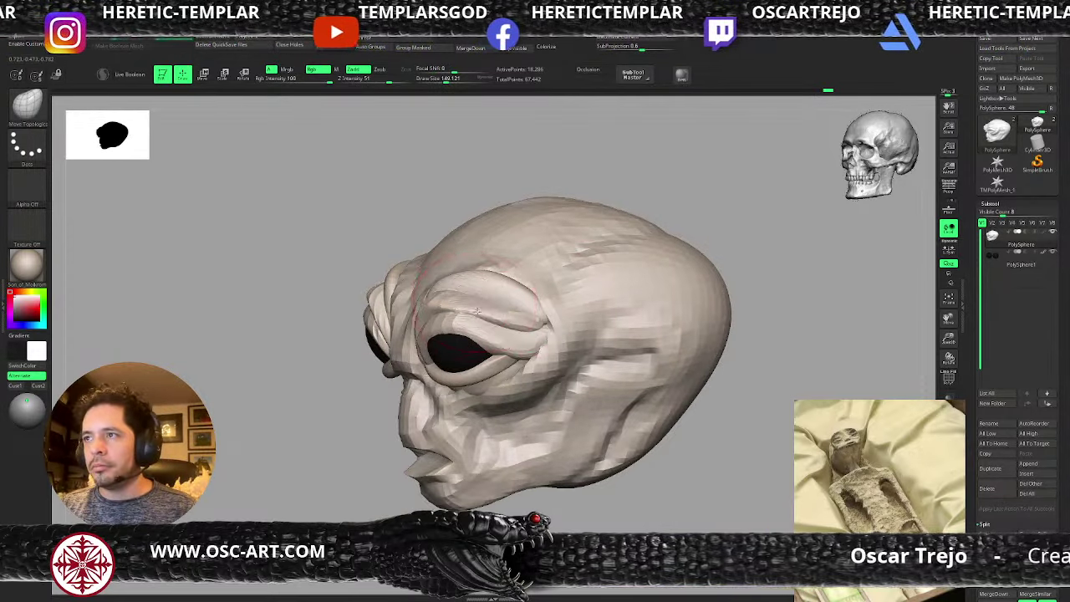
{"action": "left_click_drag", "start_coordinate": [477, 311], "coordinate": [466, 312]}
{"action": "right_click_drag", "start_coordinate": [470, 311], "coordinate": [525, 311]}
{"action": "key", "text": "bracketleft"}
{"action": "mouse_move", "coordinate": [452, 310]}
{"action": "left_mouse_down"}
{"action": "mouse_move", "coordinate": [441, 312]}
{"action": "mouse_move", "coordinate": [440, 293]}
{"action": "left_mouse_up"}
{"action": "right_click_drag", "start_coordinate": [520, 262], "coordinate": [558, 269]}
{"action": "right_click_drag", "start_coordinate": [558, 269], "coordinate": [539, 351], "text": "ctrl"}
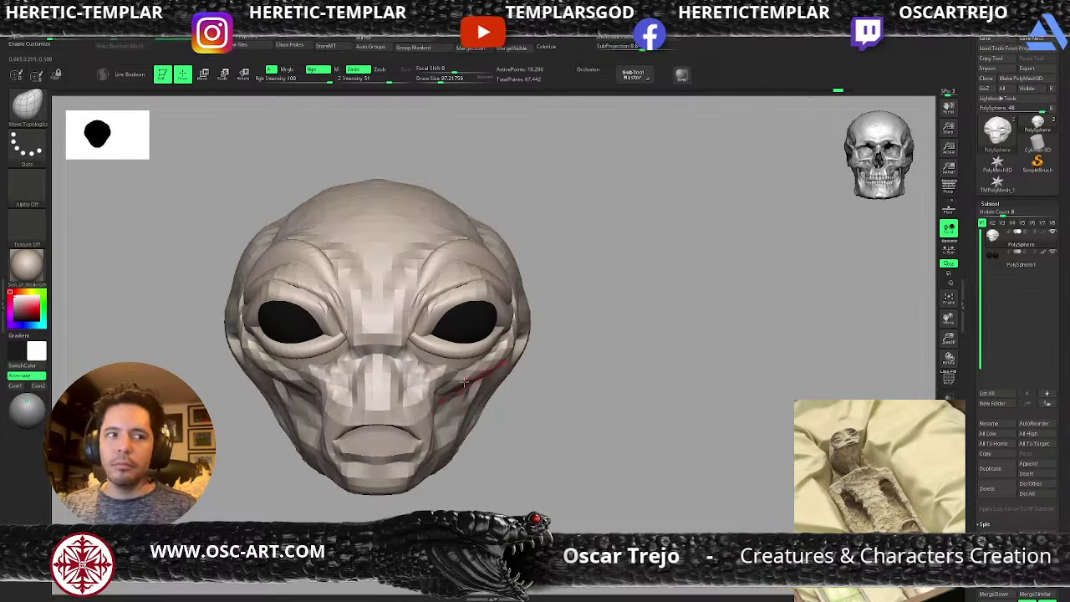
- Reshape the nose bridge between the eyes and the cheek contour with the Move brush
{"action": "key", "text": "b"}
{"action": "key", "text": "m"}
{"action": "key", "text": "v"}
{"action": "mouse_move", "coordinate": [386, 346]}
{"action": "left_mouse_down"}
{"action": "mouse_move", "coordinate": [383, 331]}
{"action": "mouse_move", "coordinate": [392, 333]}
{"action": "left_mouse_up"}
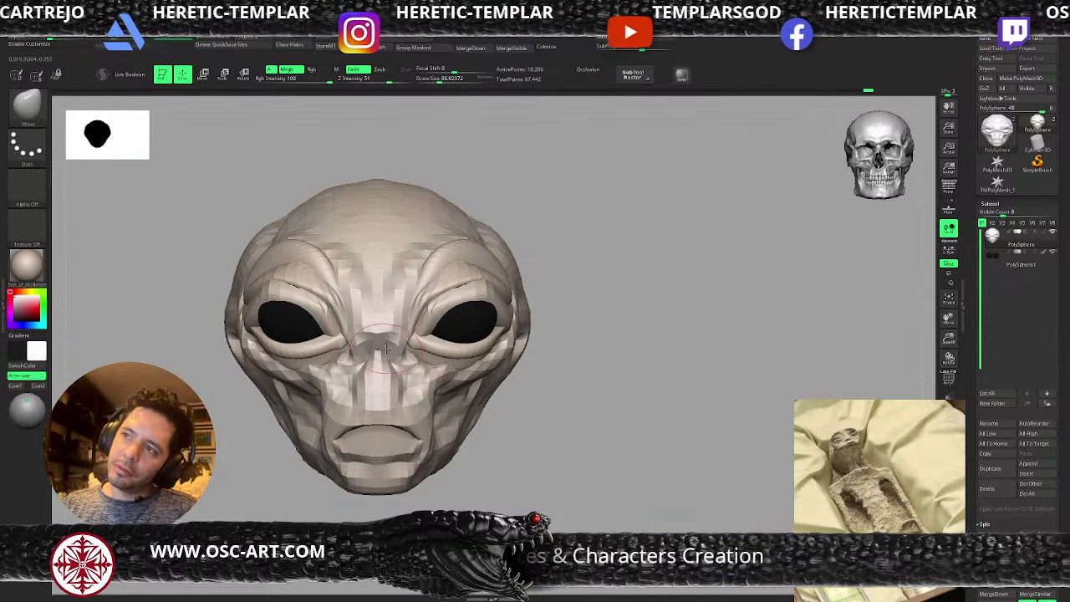
{"action": "left_click_drag", "start_coordinate": [460, 406], "coordinate": [493, 388]}
- Refine the side contours of the skull from above and behind with an enlarged Move brush
{"action": "key", "text": "bracketright"}
{"action": "key", "text": "bracketright"}
{"action": "key", "text": "bracketright"}
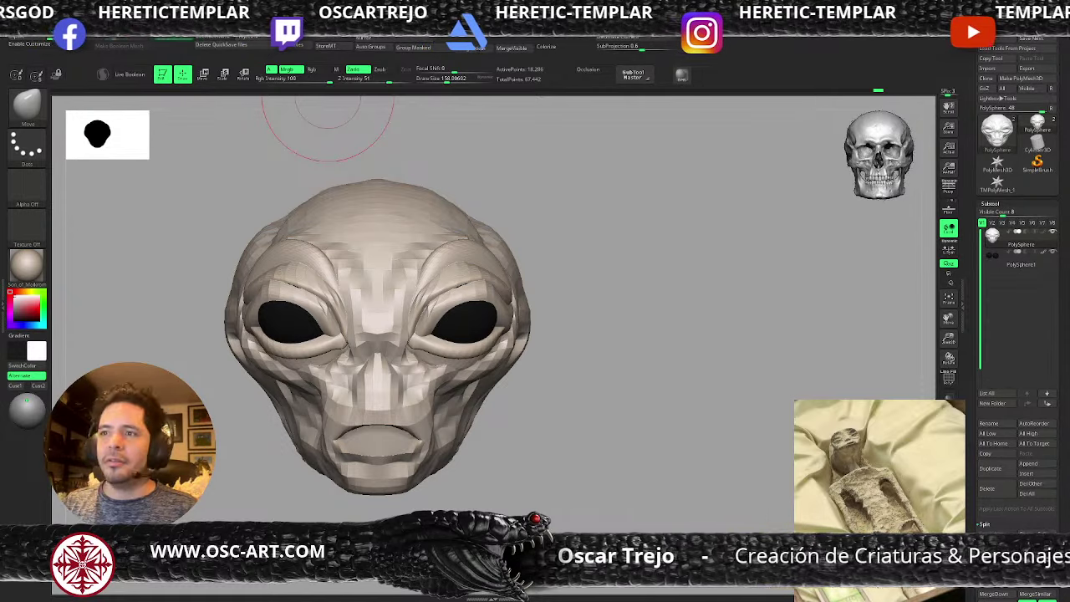
{"action": "key", "text": "s"}
{"action": "left_click", "coordinate": [501, 335]}
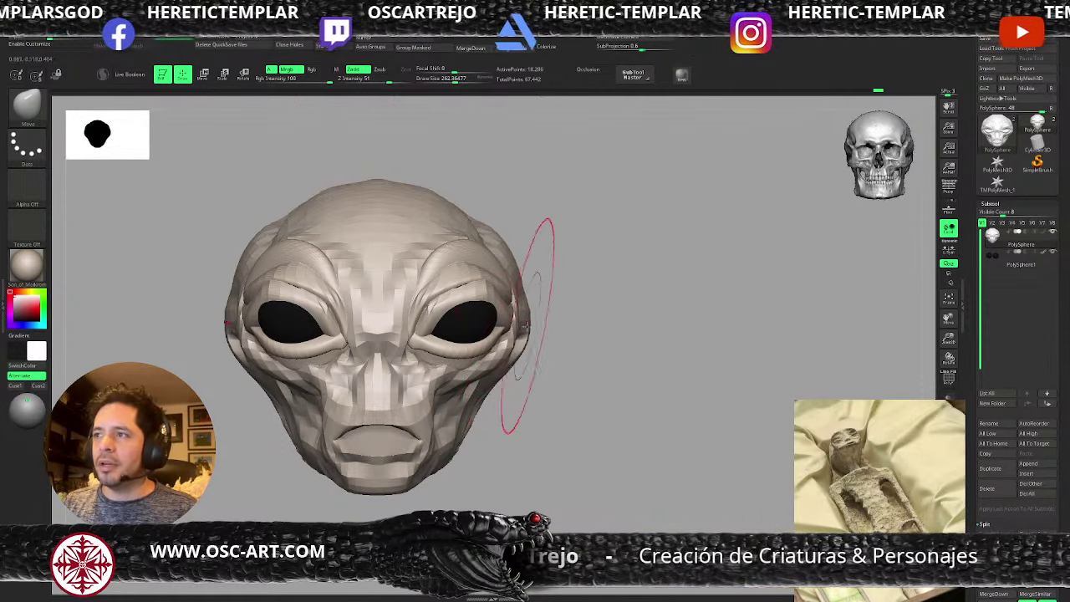
{"action": "mouse_move", "coordinate": [526, 324]}
{"action": "left_mouse_down"}
{"action": "mouse_move", "coordinate": [508, 333]}
{"action": "mouse_move", "coordinate": [547, 296]}
{"action": "mouse_move", "coordinate": [599, 373]}
{"action": "mouse_move", "coordinate": [597, 410]}
{"action": "left_mouse_up"}
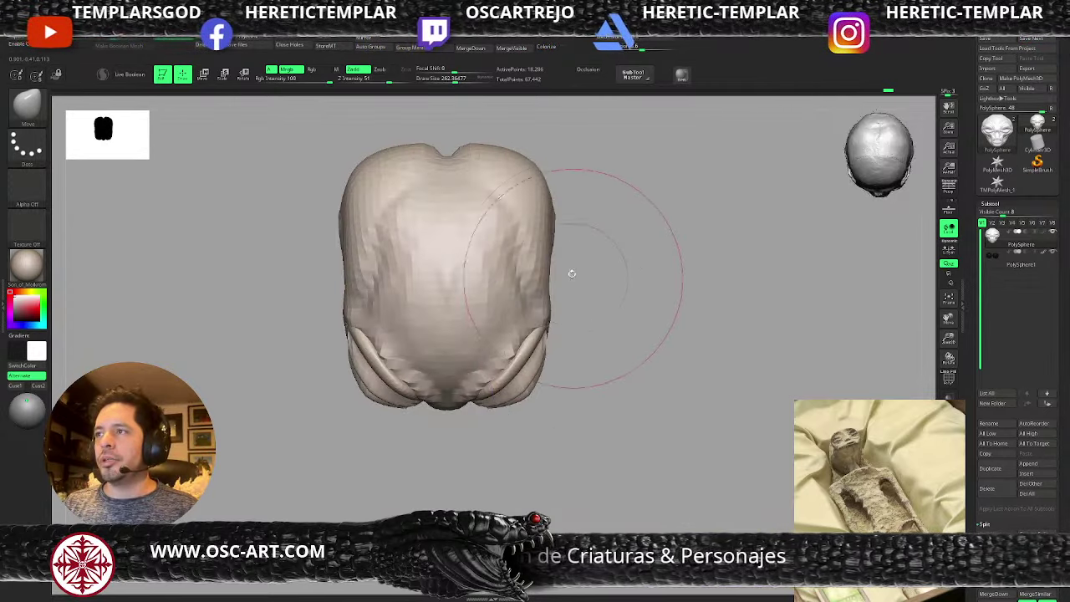
{"action": "left_click_drag", "start_coordinate": [539, 198], "coordinate": [548, 231]}
{"action": "key", "text": "ctrl+z"}
{"action": "key", "text": "s"}
{"action": "left_click_drag", "start_coordinate": [550, 325], "coordinate": [539, 345]}
{"action": "key", "text": "s"}
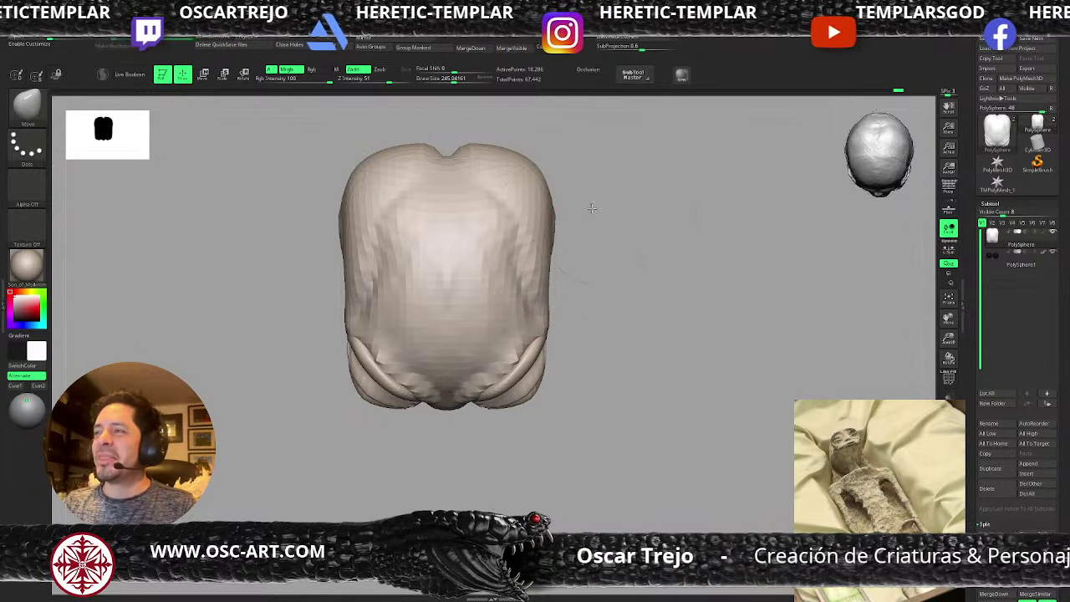
{"action": "left_click_drag", "start_coordinate": [590, 208], "coordinate": [569, 298], "text": "alt"}
{"action": "key", "text": "s"}
{"action": "left_click_drag", "start_coordinate": [552, 337], "coordinate": [535, 325]}
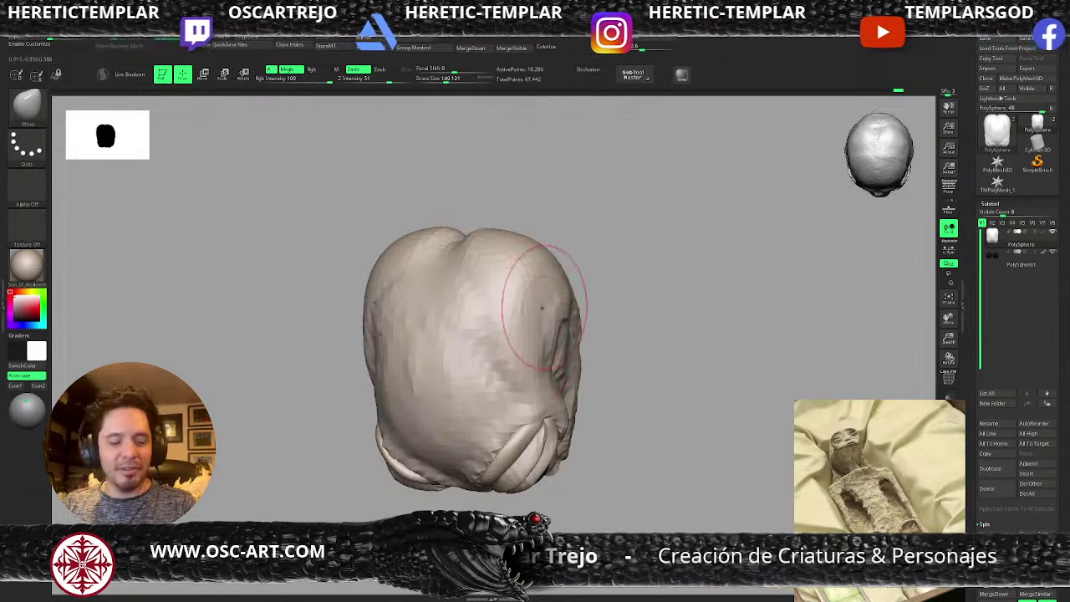
- Define the side of the skull behind the brow with the DamStandard brush and smooth it
{"action": "key", "text": "b"}
{"action": "key", "text": "d"}
{"action": "key", "text": "s"}
{"action": "mouse_move", "coordinate": [617, 306]}
{"action": "left_mouse_down"}
{"action": "mouse_move", "coordinate": [572, 324]}
{"action": "mouse_move", "coordinate": [538, 315]}
{"action": "mouse_move", "coordinate": [533, 337]}
{"action": "left_mouse_up"}
{"action": "key", "text": "s"}
{"action": "mouse_move", "coordinate": [616, 283]}
{"action": "left_mouse_down", "text": "shift"}
{"action": "mouse_move", "coordinate": [554, 294]}
{"action": "mouse_move", "coordinate": [547, 315]}
{"action": "left_mouse_up", "text": "shift"}
- Adjust the width of the temples and the sides of the head with the Move brush
{"action": "key", "text": "b"}
{"action": "key", "text": "m"}
{"action": "key", "text": "v"}
{"action": "key", "text": "bracketright"}
{"action": "key", "text": "bracketright"}
{"action": "left_click_drag", "start_coordinate": [540, 354], "coordinate": [531, 354]}
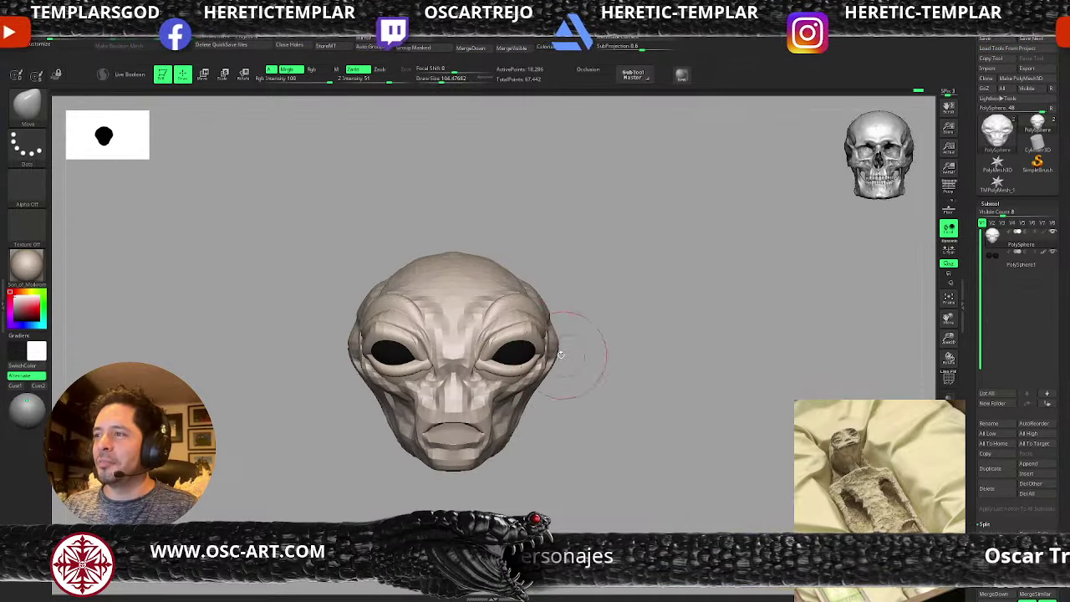
{"action": "mouse_move", "coordinate": [560, 355]}
{"action": "left_mouse_down"}
{"action": "mouse_move", "coordinate": [552, 359]}
{"action": "mouse_move", "coordinate": [631, 335]}
{"action": "mouse_move", "coordinate": [673, 359]}
{"action": "left_mouse_up"}
{"action": "key", "text": "s"}
{"action": "left_click_drag", "start_coordinate": [588, 339], "coordinate": [570, 356]}
{"action": "left_click_drag", "start_coordinate": [652, 367], "coordinate": [604, 369]}
- Mask a round neck area on the underside of the head and invert the mask
{"action": "key", "text": "b"}
{"action": "key", "text": "c"}
{"action": "key", "text": "b"}
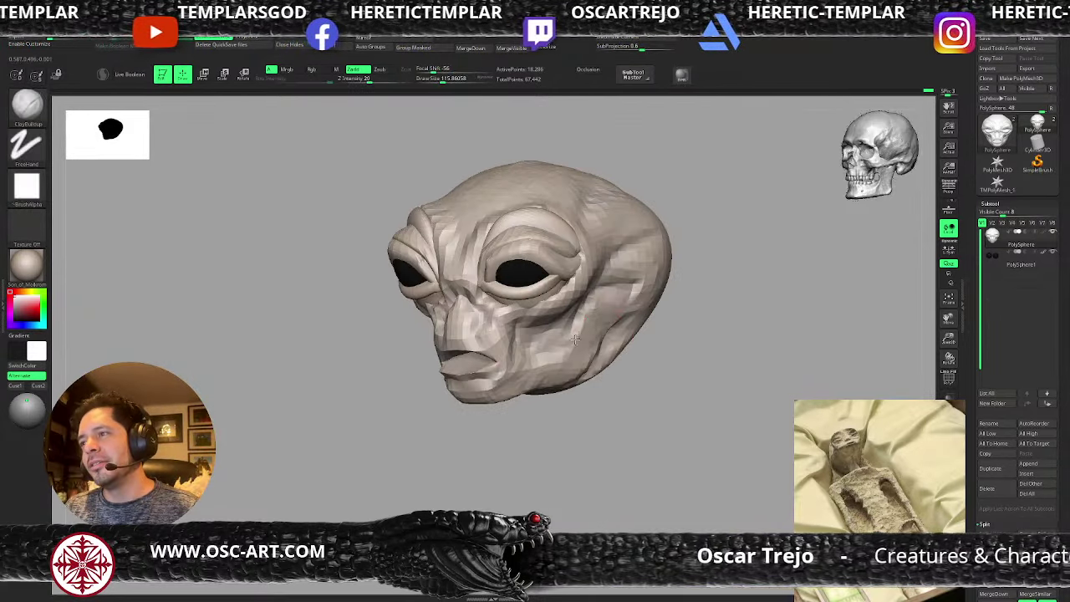
{"action": "mouse_move", "coordinate": [591, 314]}
{"action": "left_mouse_down"}
{"action": "mouse_move", "coordinate": [604, 366]}
{"action": "mouse_move", "coordinate": [627, 380]}
{"action": "mouse_move", "coordinate": [610, 406]}
{"action": "mouse_move", "coordinate": [587, 385]}
{"action": "left_mouse_up"}
{"action": "key", "text": "b"}
{"action": "key", "text": "m"}
{"action": "key", "text": "v"}
{"action": "key", "text": "s"}
{"action": "left_click_drag", "start_coordinate": [590, 403], "coordinate": [587, 393]}
{"action": "key", "text": "s"}
{"action": "mouse_move", "coordinate": [605, 444]}
{"action": "left_mouse_down"}
{"action": "mouse_move", "coordinate": [586, 394]}
{"action": "mouse_move", "coordinate": [595, 402]}
{"action": "left_mouse_up"}
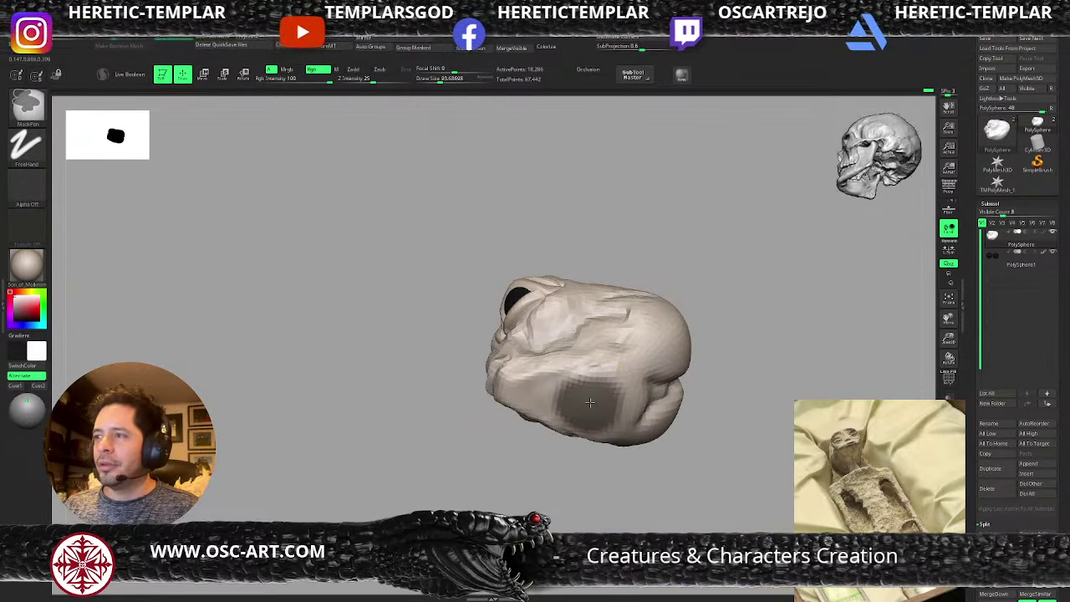
{"action": "left_click_drag", "start_coordinate": [548, 457], "coordinate": [536, 494]}
{"action": "left_click", "coordinate": [555, 460], "text": "ctrl"}
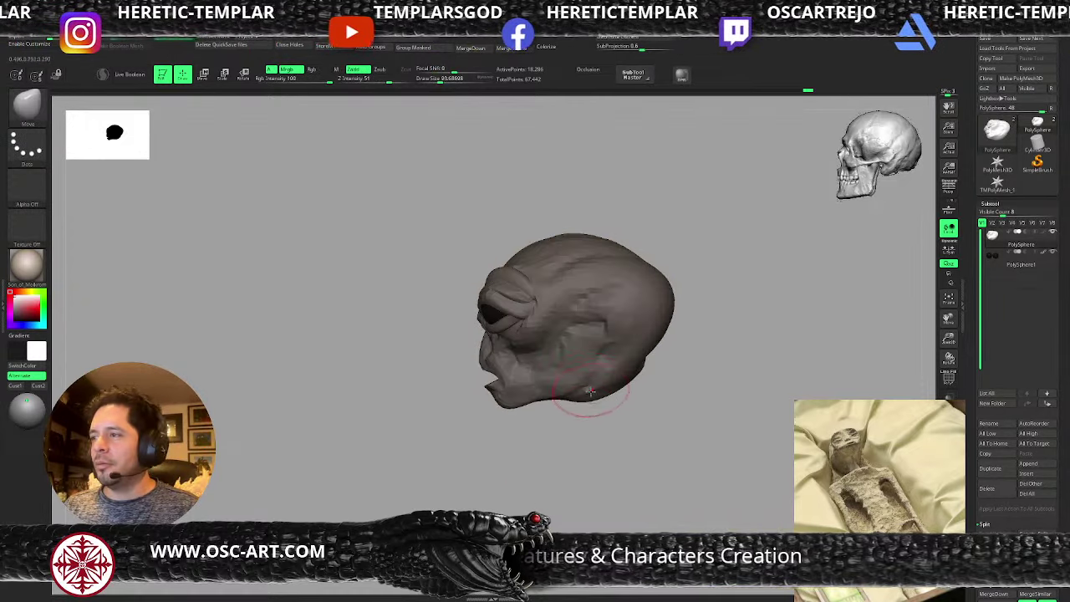
- Pull the unmasked area down along the Y axis with the gizmo to form a long neck
{"action": "key", "text": "w"}
{"action": "left_click", "coordinate": [523, 215], "text": "alt"}
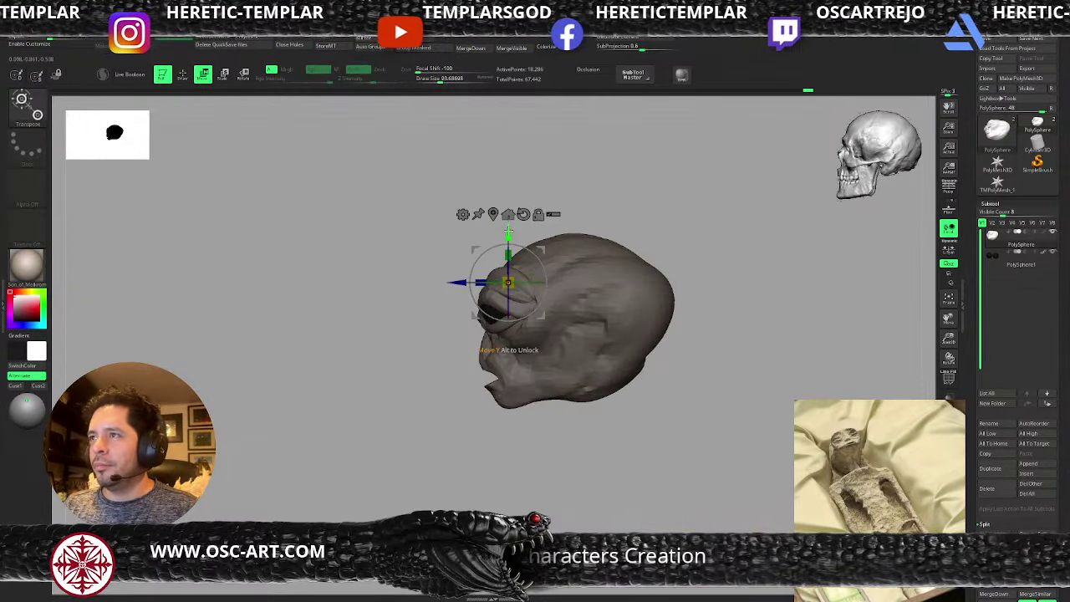
{"action": "left_click_drag", "start_coordinate": [508, 230], "coordinate": [508, 310]}
{"action": "key", "text": "q"}
{"action": "mouse_move", "coordinate": [480, 421]}
{"action": "left_mouse_down", "text": "shift"}
{"action": "mouse_move", "coordinate": [557, 421]}
{"action": "mouse_move", "coordinate": [491, 425]}
{"action": "mouse_move", "coordinate": [466, 439]}
{"action": "mouse_move", "coordinate": [466, 417]}
{"action": "mouse_move", "coordinate": [507, 441]}
{"action": "left_mouse_up", "text": "shift"}
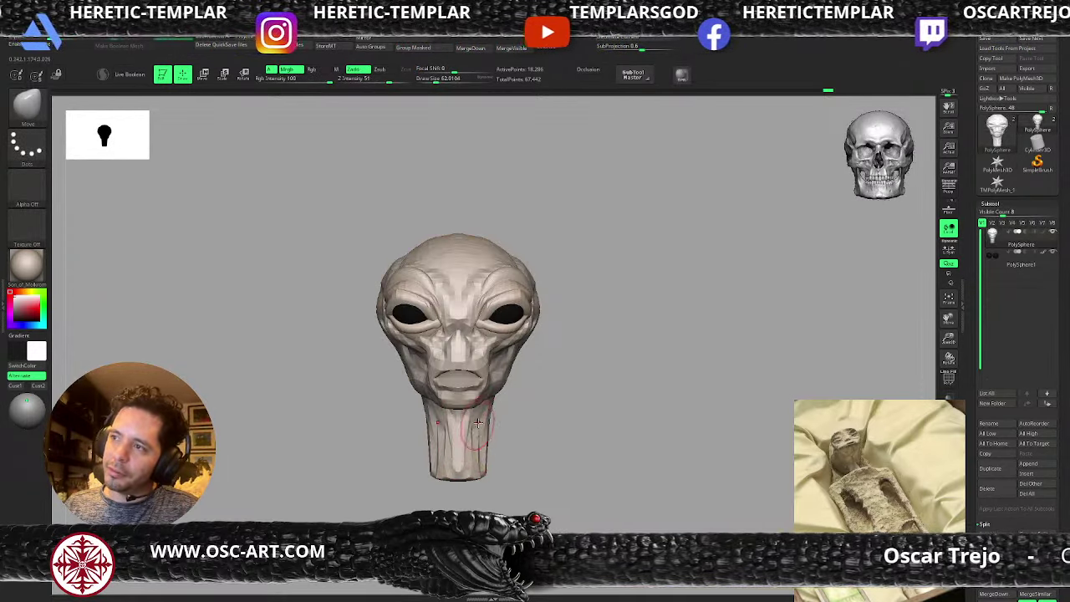
- Flare the base of the neck outward on both sides with the Move brush
{"action": "mouse_move", "coordinate": [471, 473]}
{"action": "left_mouse_down"}
{"action": "mouse_move", "coordinate": [471, 487]}
{"action": "mouse_move", "coordinate": [489, 462]}
{"action": "mouse_move", "coordinate": [502, 463]}
{"action": "mouse_move", "coordinate": [486, 465]}
{"action": "mouse_move", "coordinate": [480, 486]}
{"action": "left_mouse_up"}
{"action": "key", "text": "]"}
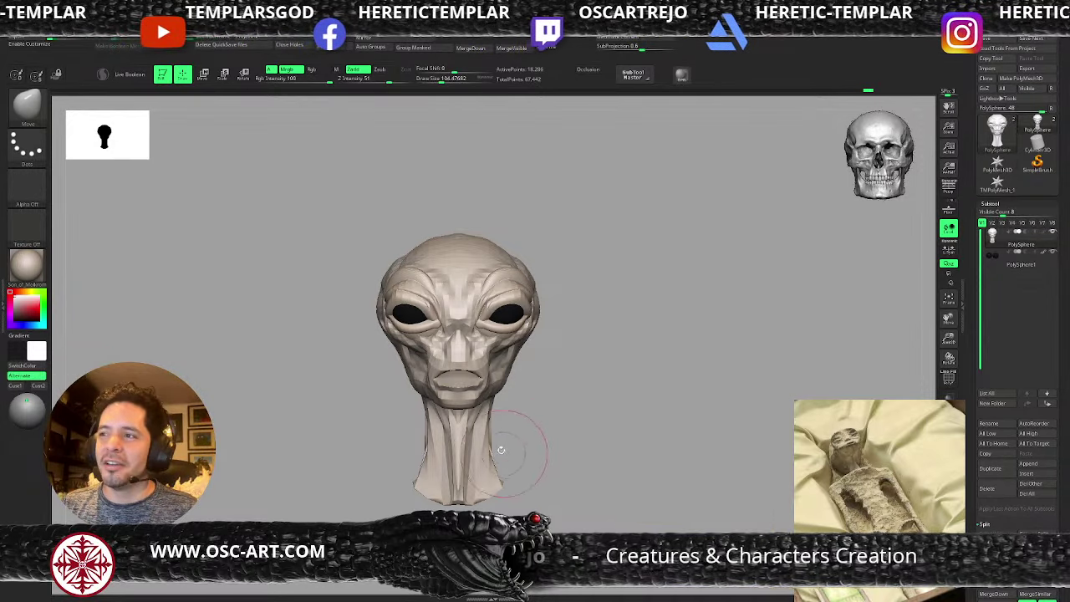
{"action": "mouse_move", "coordinate": [491, 423]}
{"action": "left_mouse_down"}
{"action": "mouse_move", "coordinate": [486, 415]}
{"action": "mouse_move", "coordinate": [485, 449]}
{"action": "mouse_move", "coordinate": [504, 485]}
{"action": "mouse_move", "coordinate": [515, 484]}
{"action": "left_mouse_up"}
{"action": "key", "text": "s"}
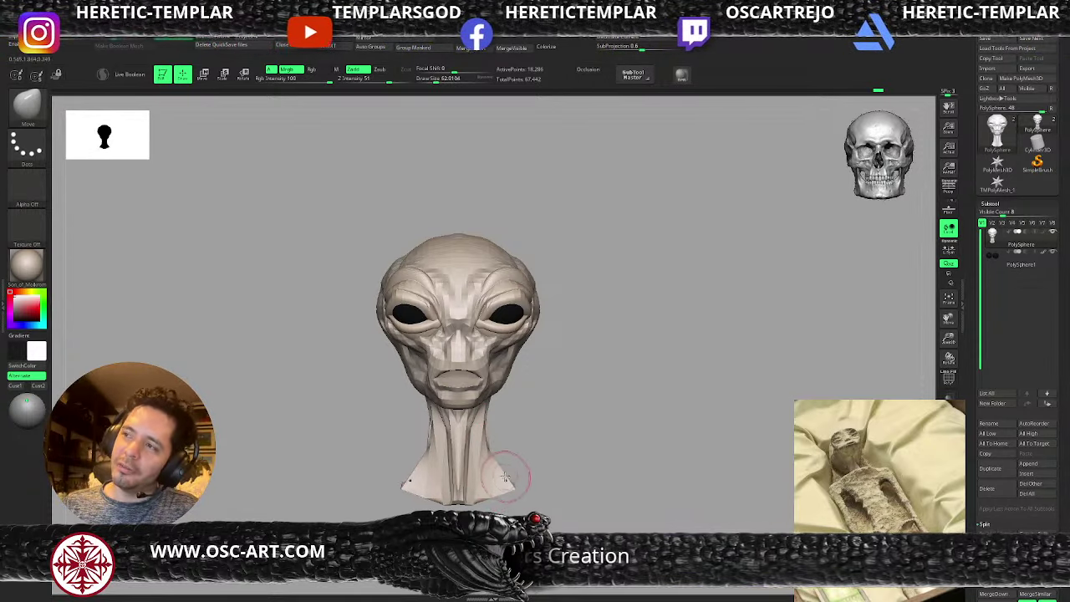
{"action": "key", "text": "ctrl+d"}
{"action": "key", "text": "ctrl+z"}
- Shape the neck's profile and its junction with the jaw with the Move brush
{"action": "left_click_drag", "start_coordinate": [590, 377], "coordinate": [556, 449]}
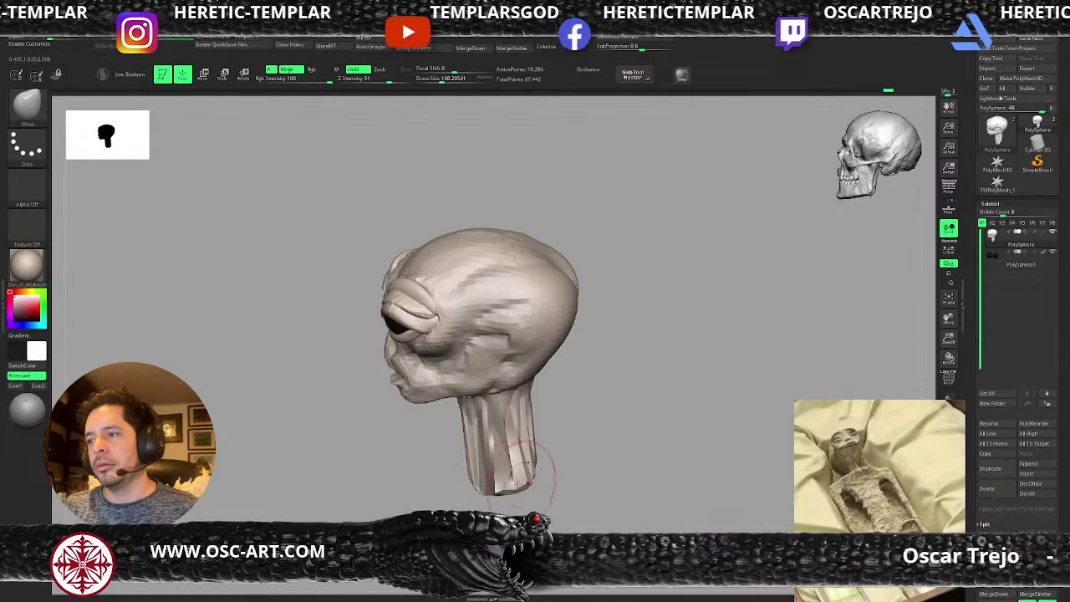
{"action": "mouse_move", "coordinate": [585, 406]}
{"action": "left_mouse_down", "text": "shift"}
{"action": "mouse_move", "coordinate": [540, 406]}
{"action": "mouse_move", "coordinate": [541, 373]}
{"action": "left_mouse_up", "text": "shift"}
{"action": "key", "text": "s"}
{"action": "mouse_move", "coordinate": [455, 459]}
{"action": "left_mouse_down"}
{"action": "mouse_move", "coordinate": [443, 475]}
{"action": "mouse_move", "coordinate": [479, 478]}
{"action": "mouse_move", "coordinate": [470, 448]}
{"action": "mouse_move", "coordinate": [461, 460]}
{"action": "left_mouse_up"}
{"action": "mouse_move", "coordinate": [461, 459]}
{"action": "right_mouse_down"}
{"action": "mouse_move", "coordinate": [512, 434]}
{"action": "mouse_move", "coordinate": [468, 418]}
{"action": "mouse_move", "coordinate": [473, 410]}
{"action": "right_mouse_up"}
{"action": "key", "text": "s"}
{"action": "left_click_drag", "start_coordinate": [489, 403], "coordinate": [475, 401]}
{"action": "right_click_drag", "start_coordinate": [476, 401], "coordinate": [465, 400]}
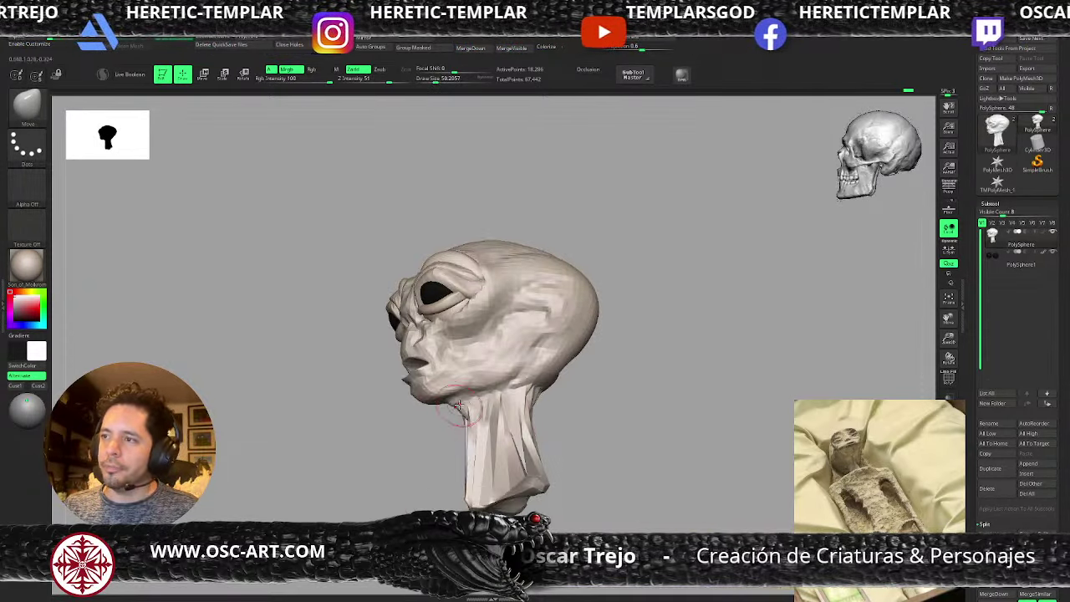
- Push the front of the neck backward in profile and refine its side contour with the Move brush
{"action": "right_click_drag", "start_coordinate": [495, 436], "coordinate": [449, 451]}
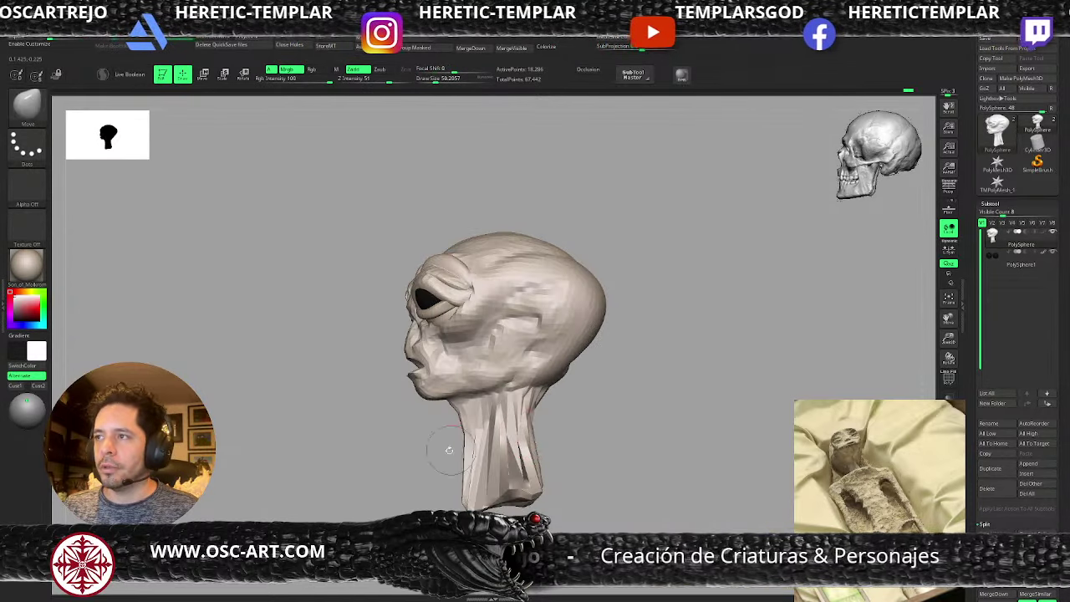
{"action": "key", "text": "bracketright"}
{"action": "mouse_move", "coordinate": [464, 460]}
{"action": "left_mouse_down"}
{"action": "mouse_move", "coordinate": [485, 456]}
{"action": "mouse_move", "coordinate": [488, 485]}
{"action": "left_mouse_up"}
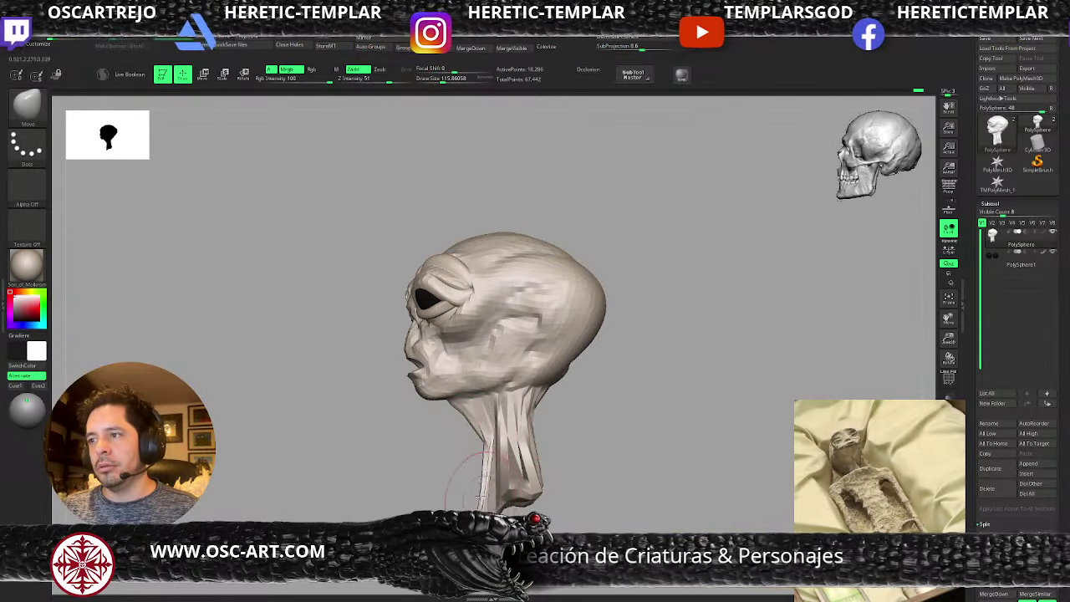
{"action": "right_click_drag", "start_coordinate": [458, 488], "coordinate": [506, 478]}
{"action": "key", "text": "bracketleft"}
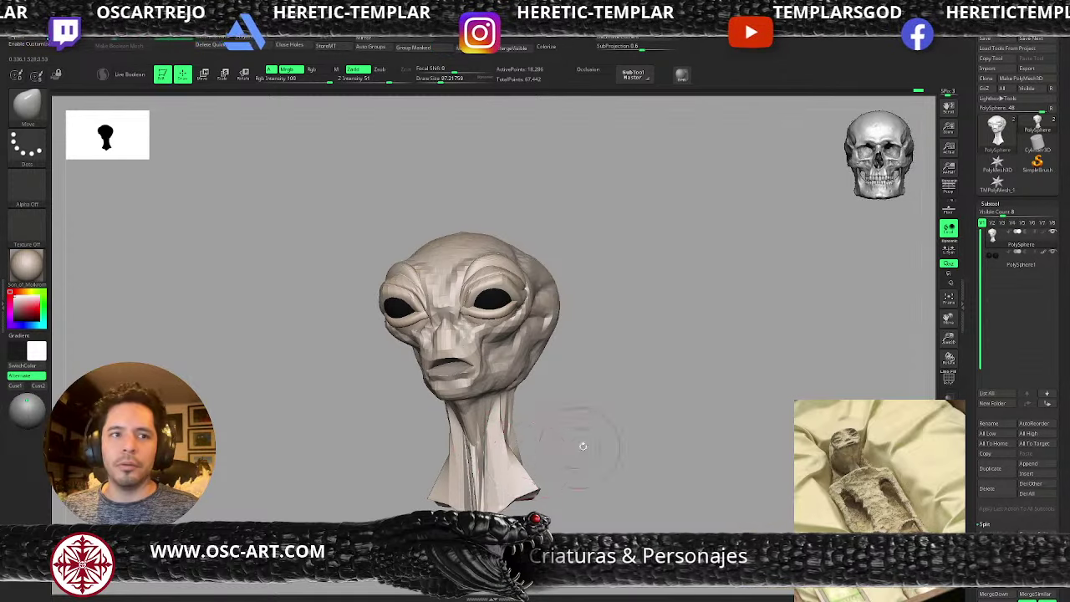
{"action": "right_click_drag", "start_coordinate": [583, 446], "coordinate": [580, 427], "text": "ctrl"}
{"action": "right_click_drag", "start_coordinate": [580, 426], "coordinate": [561, 451], "text": "shift"}
{"action": "left_click_drag", "start_coordinate": [519, 448], "coordinate": [512, 452]}
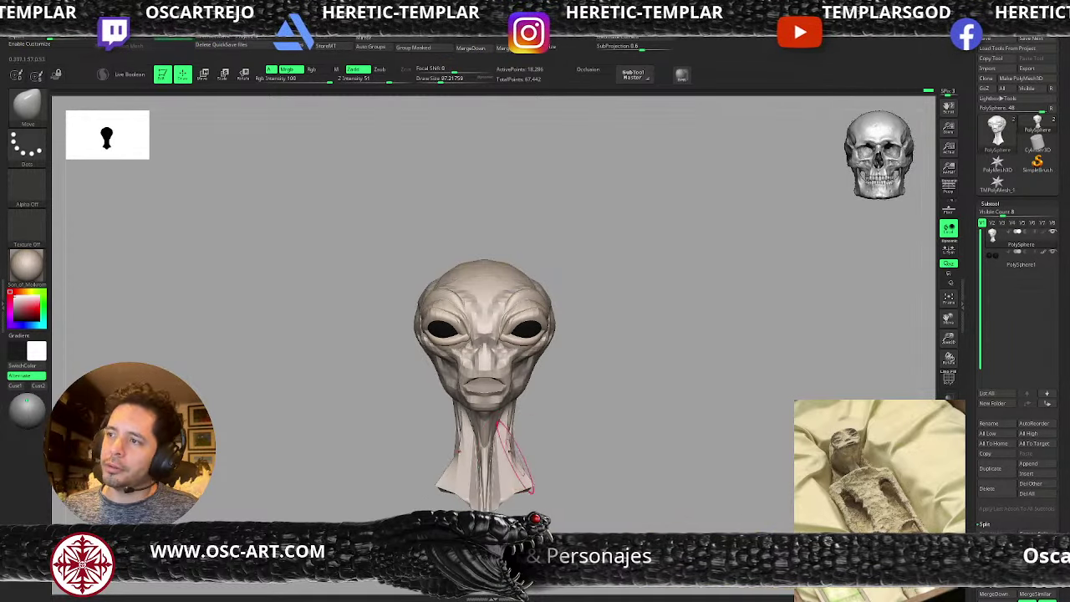
- Refine the shape of the eyelids around the eyes with the Move Topological brush and check the whole bust
{"action": "right_click_drag", "start_coordinate": [600, 366], "coordinate": [596, 423], "text": "alt"}
{"action": "right_click_drag", "start_coordinate": [597, 424], "coordinate": [605, 443], "text": "ctrl"}
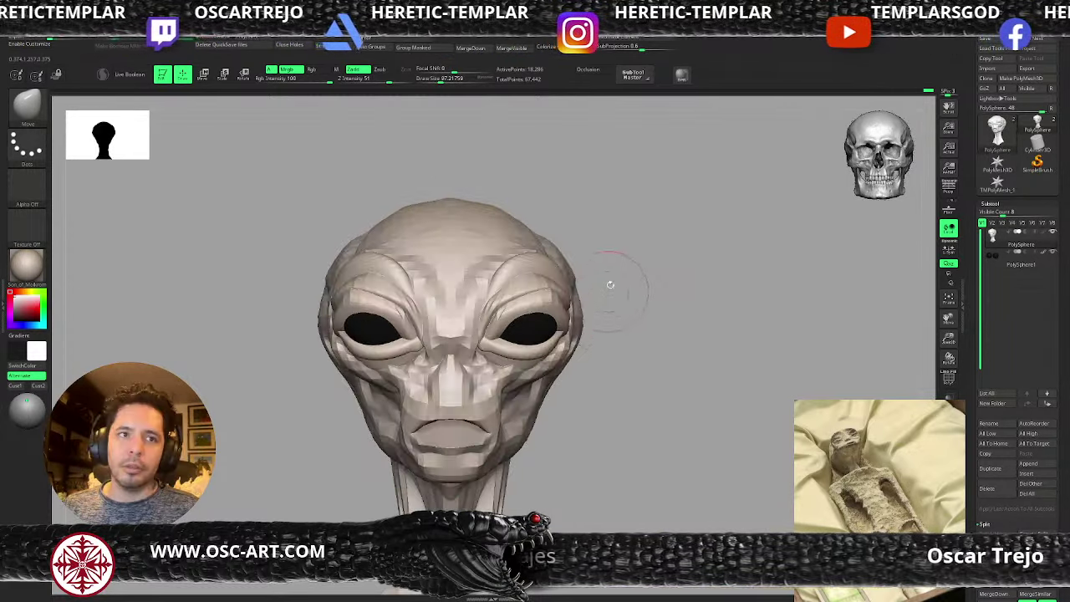
{"action": "right_click_drag", "start_coordinate": [609, 285], "coordinate": [609, 347], "text": "alt"}
{"action": "key", "text": "b"}
{"action": "key", "text": "m"}
{"action": "key", "text": "t"}
{"action": "key", "text": "s"}
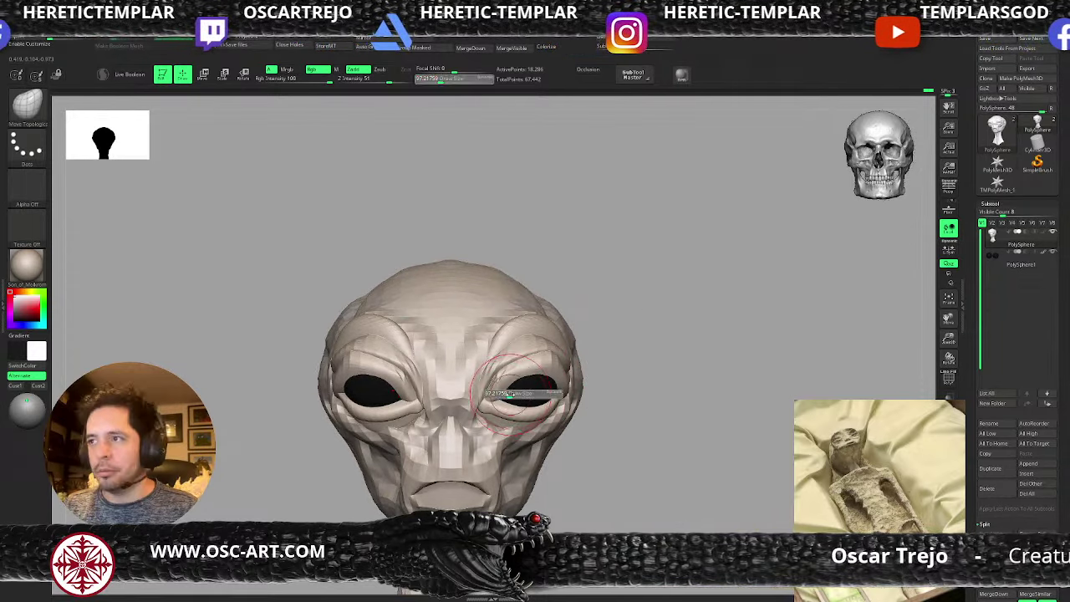
{"action": "left_click_drag", "start_coordinate": [508, 394], "coordinate": [504, 393]}
{"action": "left_click_drag", "start_coordinate": [504, 396], "coordinate": [536, 371]}
{"action": "right_click_drag", "start_coordinate": [611, 361], "coordinate": [563, 370]}
{"action": "key", "text": "s"}
{"action": "left_click_drag", "start_coordinate": [563, 370], "coordinate": [567, 370]}
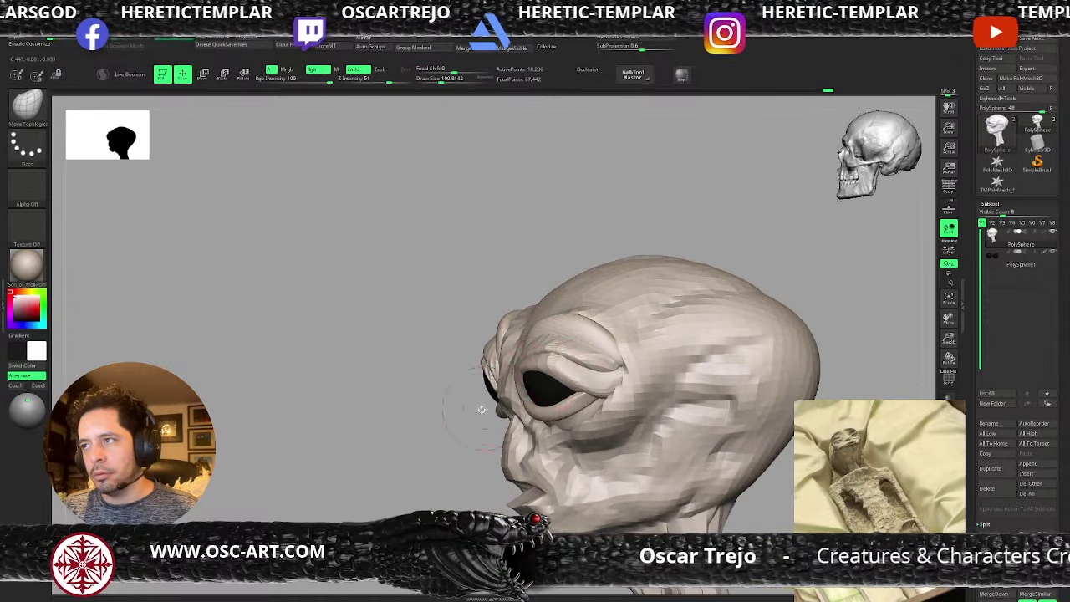
{"action": "mouse_move", "coordinate": [480, 408]}
{"action": "right_mouse_down"}
{"action": "mouse_move", "coordinate": [458, 408]}
{"action": "mouse_move", "coordinate": [543, 393]}
{"action": "mouse_move", "coordinate": [580, 341]}
{"action": "mouse_move", "coordinate": [663, 333]}
{"action": "mouse_move", "coordinate": [614, 298]}
{"action": "right_mouse_up"}
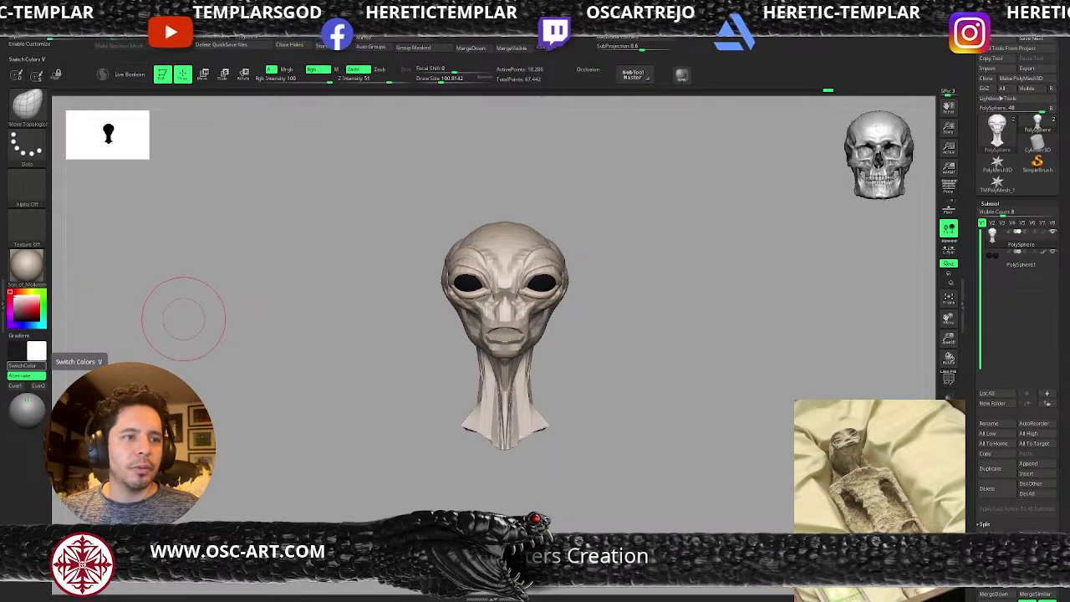
- Reshape the back of the neck and its junction with the skull with the Move brush
{"action": "right_click_drag", "start_coordinate": [555, 380], "coordinate": [637, 326], "text": "alt"}
{"action": "right_click_drag", "start_coordinate": [802, 336], "coordinate": [707, 328]}
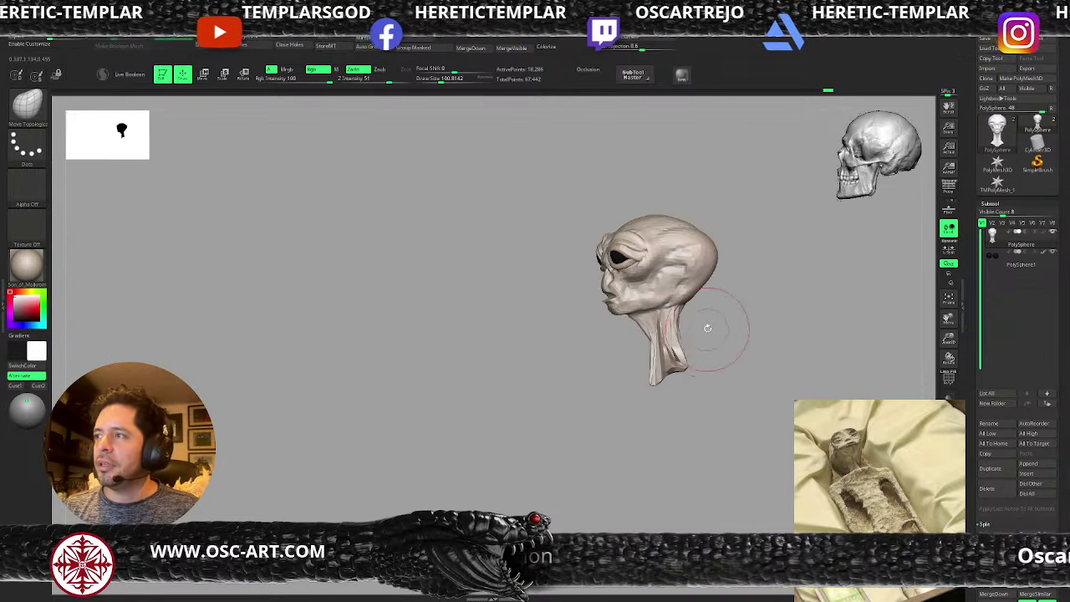
{"action": "left_click_drag", "start_coordinate": [513, 402], "coordinate": [552, 401]}
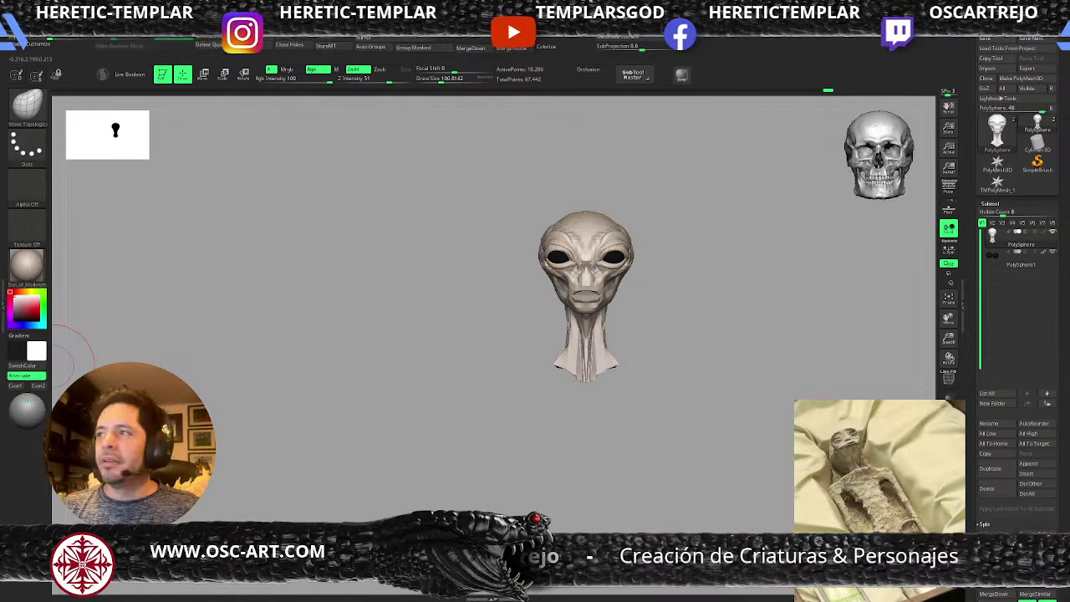
{"action": "mouse_move", "coordinate": [645, 323]}
{"action": "left_mouse_down", "text": "alt"}
{"action": "mouse_move", "coordinate": [626, 361]}
{"action": "mouse_move", "coordinate": [653, 390]}
{"action": "mouse_move", "coordinate": [656, 280]}
{"action": "mouse_move", "coordinate": [590, 359]}
{"action": "mouse_move", "coordinate": [557, 468]}
{"action": "mouse_move", "coordinate": [493, 416]}
{"action": "left_mouse_up", "text": "alt"}
{"action": "key", "text": "b"}
{"action": "key", "text": "m"}
{"action": "key", "text": "v"}
{"action": "key", "text": "s"}
{"action": "left_click", "coordinate": [566, 424]}
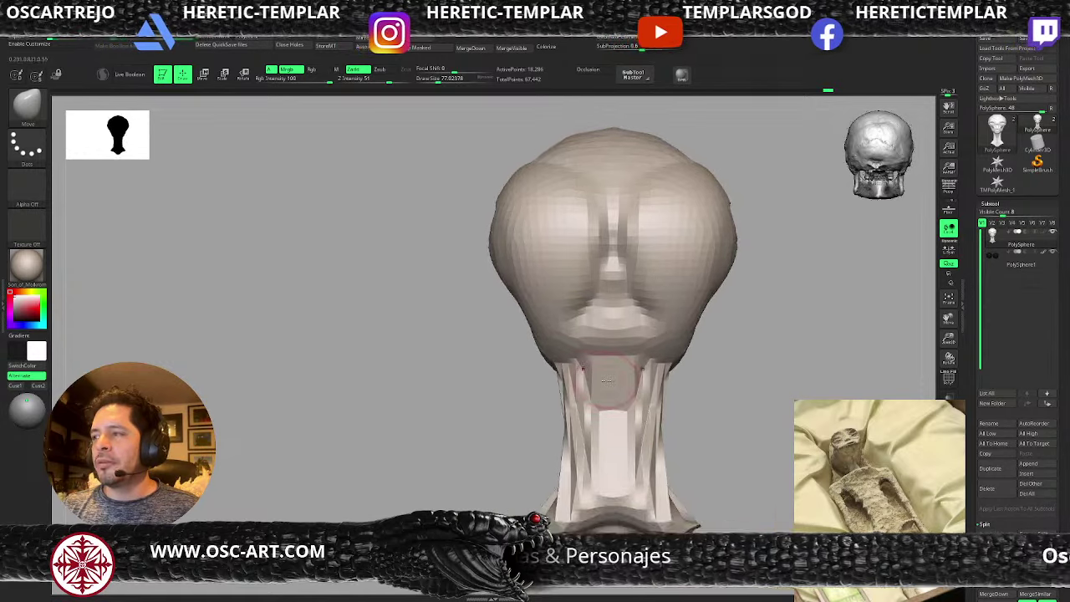
{"action": "left_click_drag", "start_coordinate": [661, 372], "coordinate": [654, 368]}
{"action": "mouse_move", "coordinate": [657, 409]}
{"action": "left_mouse_down"}
{"action": "mouse_move", "coordinate": [649, 424]}
{"action": "mouse_move", "coordinate": [709, 430]}
{"action": "mouse_move", "coordinate": [725, 418]}
{"action": "mouse_move", "coordinate": [717, 351]}
{"action": "mouse_move", "coordinate": [742, 372]}
{"action": "mouse_move", "coordinate": [755, 420]}
{"action": "mouse_move", "coordinate": [691, 417]}
{"action": "left_mouse_up"}
- Smooth the back and side of the neck below the skull with a larger brush
{"action": "key", "text": "s"}
{"action": "mouse_move", "coordinate": [585, 406]}
{"action": "left_mouse_down"}
{"action": "mouse_move", "coordinate": [602, 415]}
{"action": "mouse_move", "coordinate": [574, 405]}
{"action": "left_mouse_up"}
{"action": "left_click_drag", "start_coordinate": [573, 351], "coordinate": [609, 324], "text": "shift"}
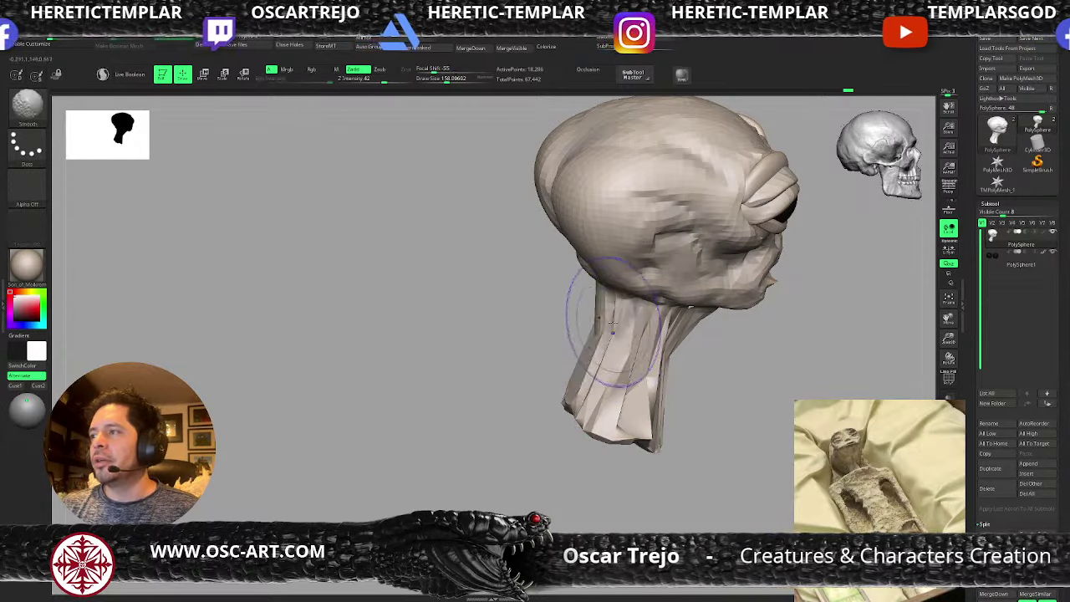
- Widen the flared base of the neck with the Move brush and undo the last adjustments
{"action": "mouse_move", "coordinate": [514, 414]}
{"action": "left_mouse_down", "text": "alt"}
{"action": "mouse_move", "coordinate": [504, 368]}
{"action": "mouse_move", "coordinate": [491, 375]}
{"action": "mouse_move", "coordinate": [692, 337]}
{"action": "mouse_move", "coordinate": [687, 295]}
{"action": "mouse_move", "coordinate": [692, 401]}
{"action": "mouse_move", "coordinate": [632, 443]}
{"action": "left_mouse_up", "text": "alt"}
{"action": "key", "text": "s"}
{"action": "left_click_drag", "start_coordinate": [620, 428], "coordinate": [633, 448]}
{"action": "left_click_drag", "start_coordinate": [665, 455], "coordinate": [699, 410]}
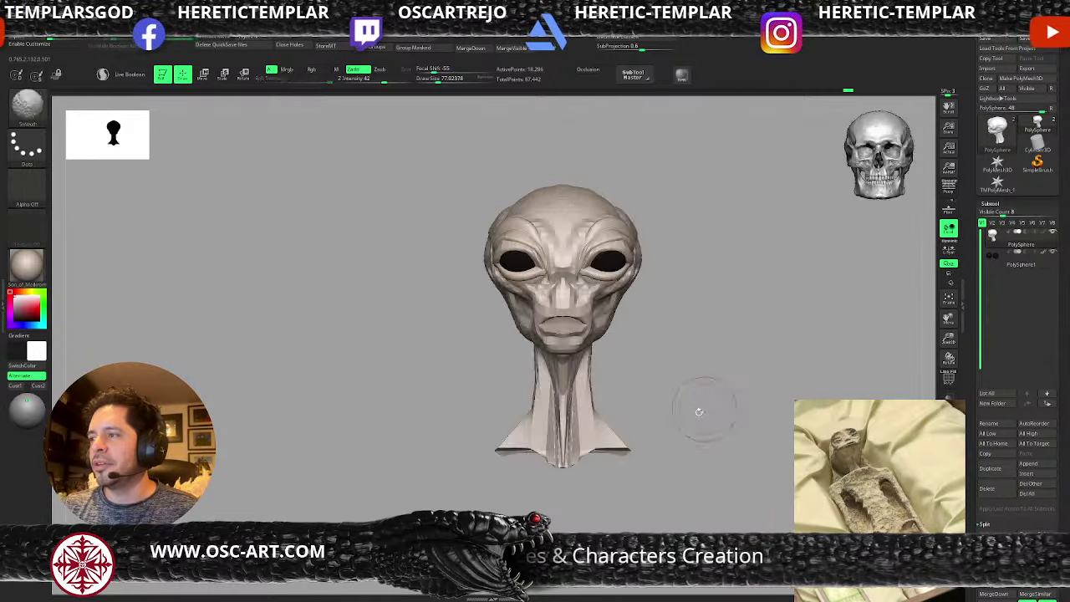
{"action": "key", "text": "shift+z"}
{"action": "key", "text": "shift+z"}
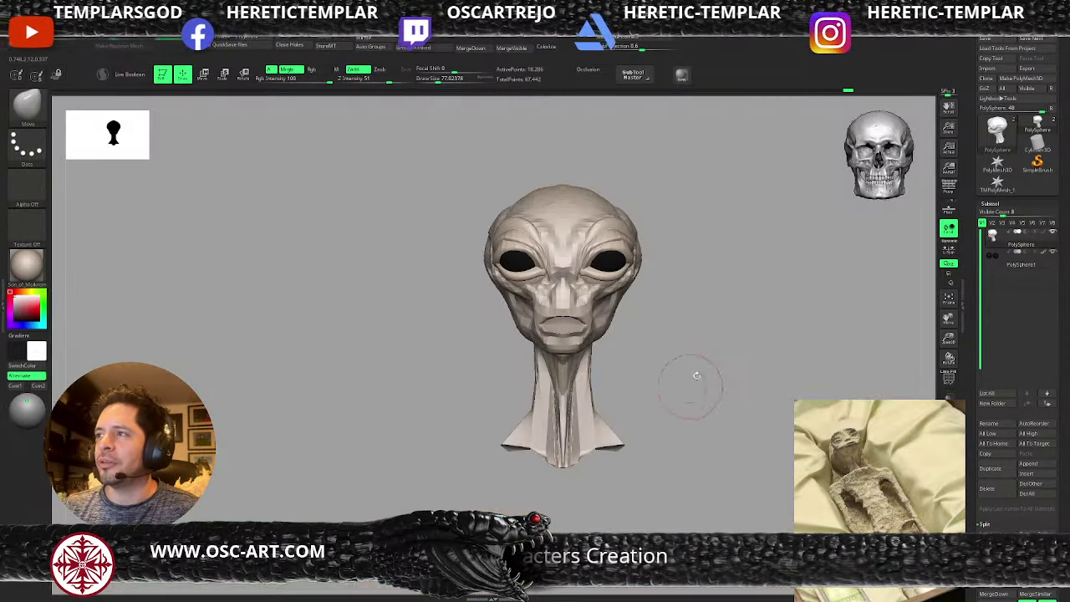
- Adjust the brow folds above the eyes with an enlarged Move Topological brush
{"action": "mouse_move", "coordinate": [714, 358]}
{"action": "left_mouse_down", "text": "alt"}
{"action": "mouse_move", "coordinate": [675, 391]}
{"action": "mouse_move", "coordinate": [647, 343]}
{"action": "left_mouse_up", "text": "alt"}
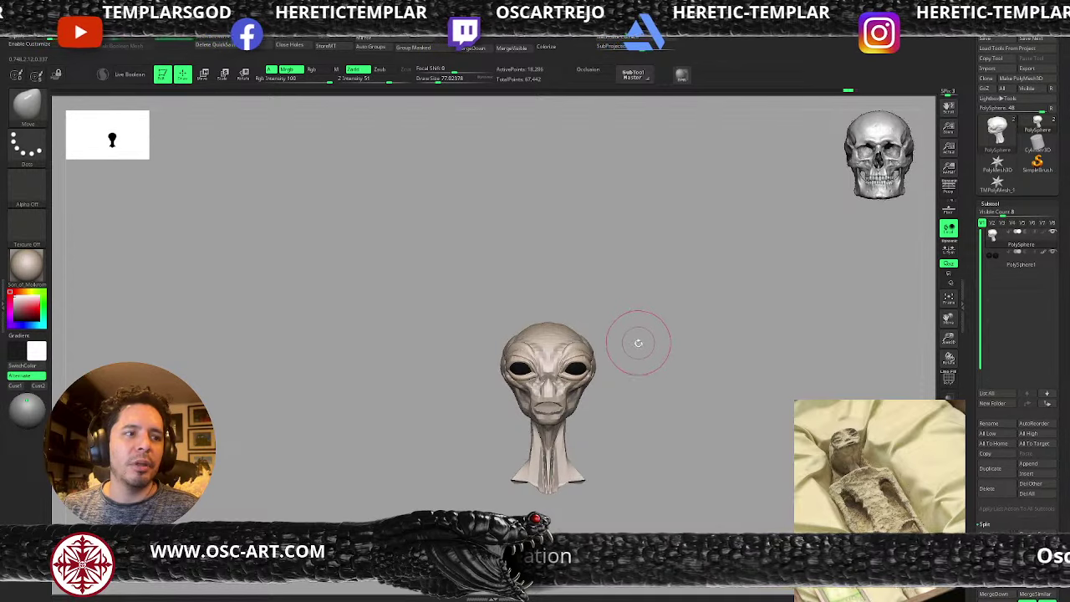
{"action": "mouse_move", "coordinate": [676, 379]}
{"action": "left_mouse_down", "text": "alt"}
{"action": "mouse_move", "coordinate": [677, 337]}
{"action": "mouse_move", "coordinate": [694, 393]}
{"action": "left_mouse_up", "text": "alt"}
{"action": "key", "text": "b"}
{"action": "key", "text": "m"}
{"action": "key", "text": "t"}
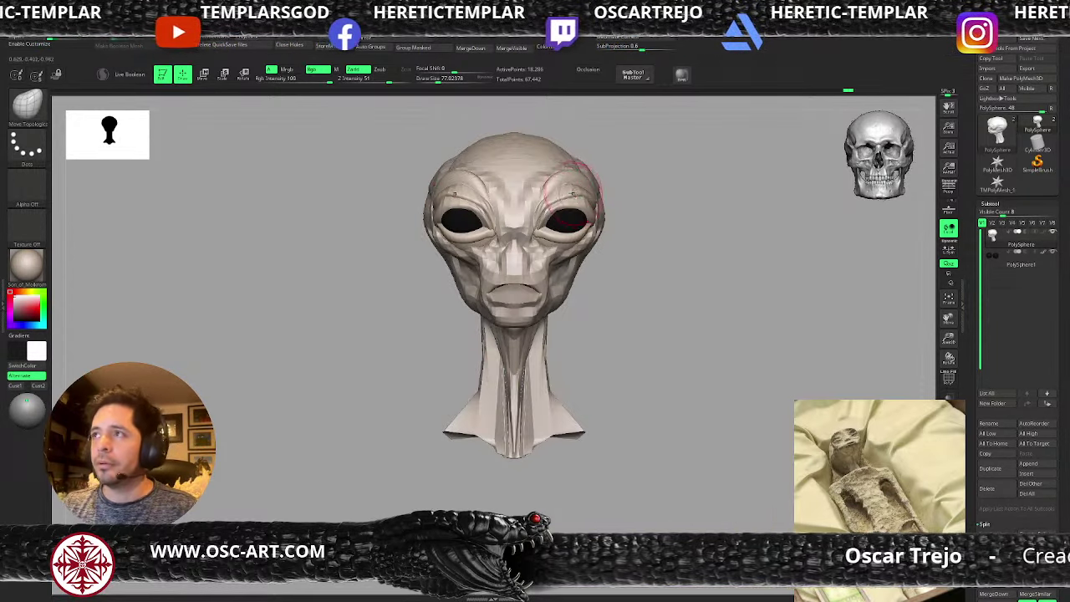
{"action": "key", "text": "bracketright"}
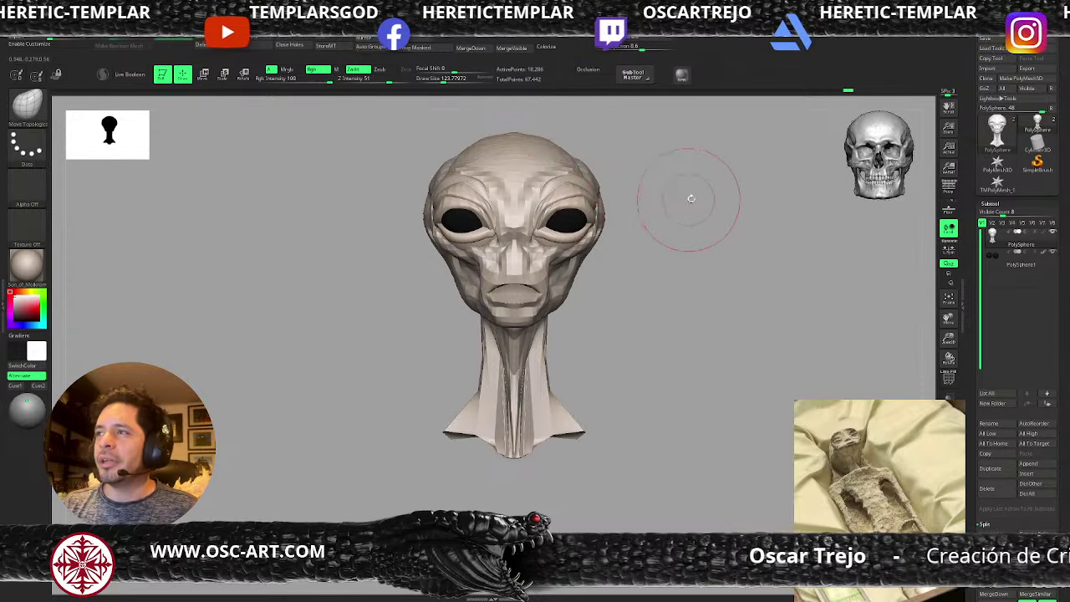
- Center the transform gizmo on the alien bust
{"action": "left_click_drag", "start_coordinate": [675, 296], "coordinate": [688, 322], "text": "alt"}
{"action": "key", "text": "w"}
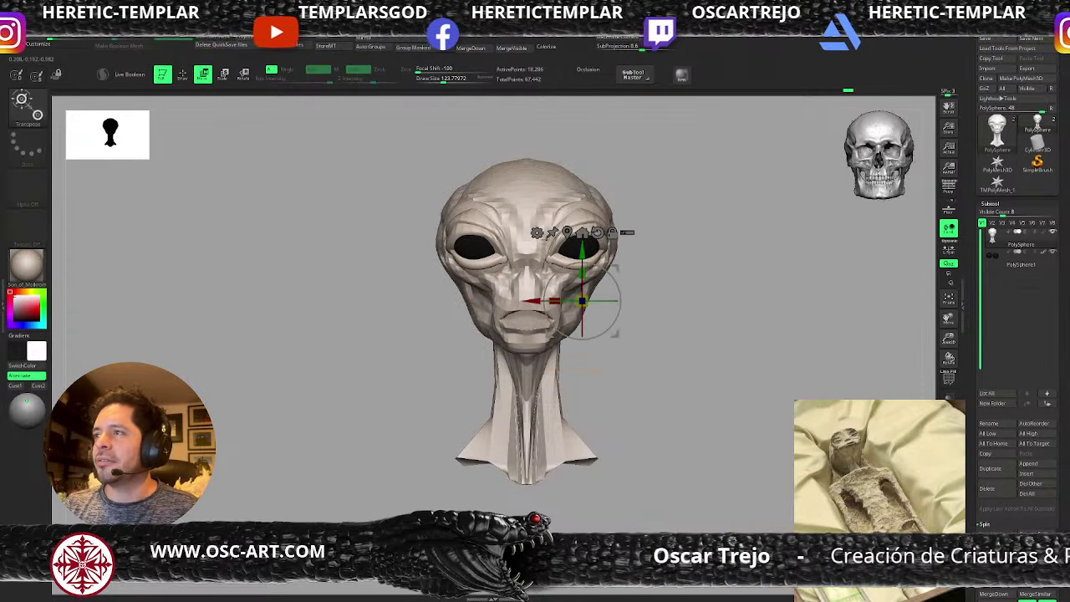
{"action": "left_click", "coordinate": [568, 232]}
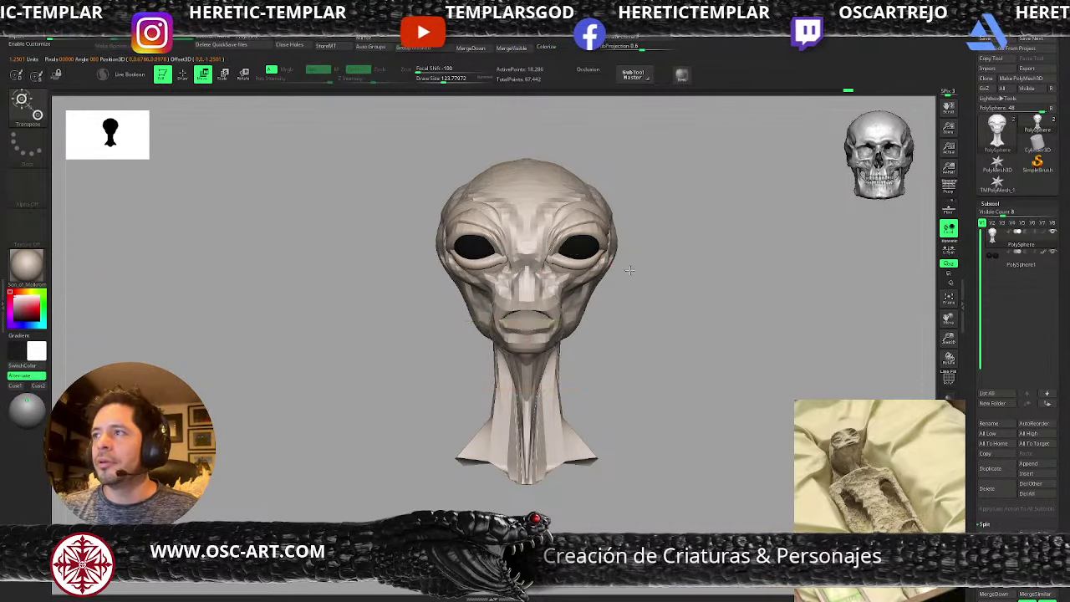
{"action": "left_click_drag", "start_coordinate": [633, 258], "coordinate": [633, 321], "text": "alt"}
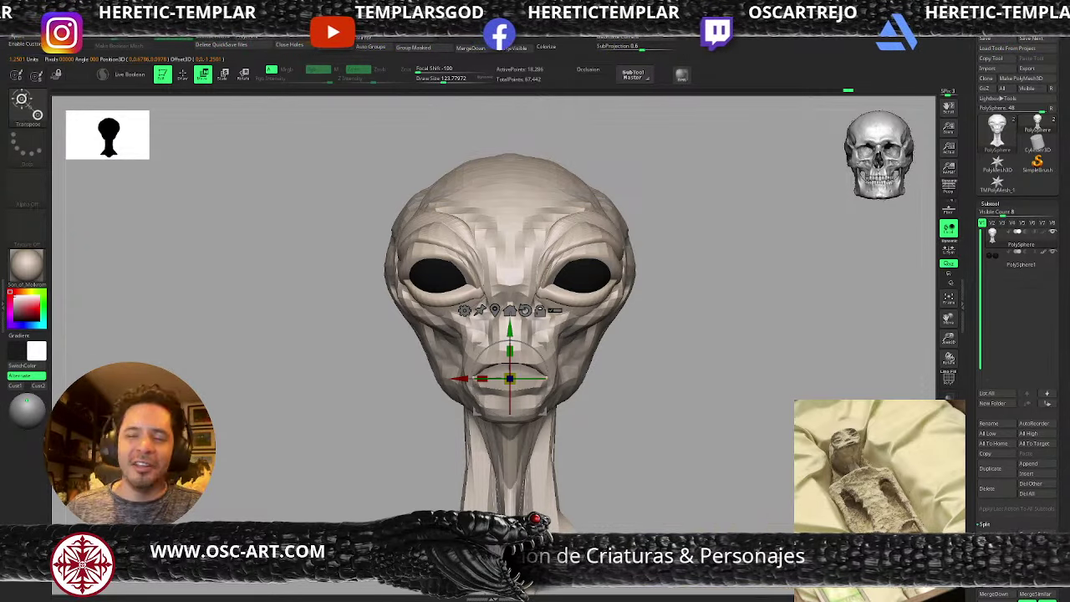
{"action": "left_click_drag", "start_coordinate": [671, 346], "coordinate": [673, 347]}
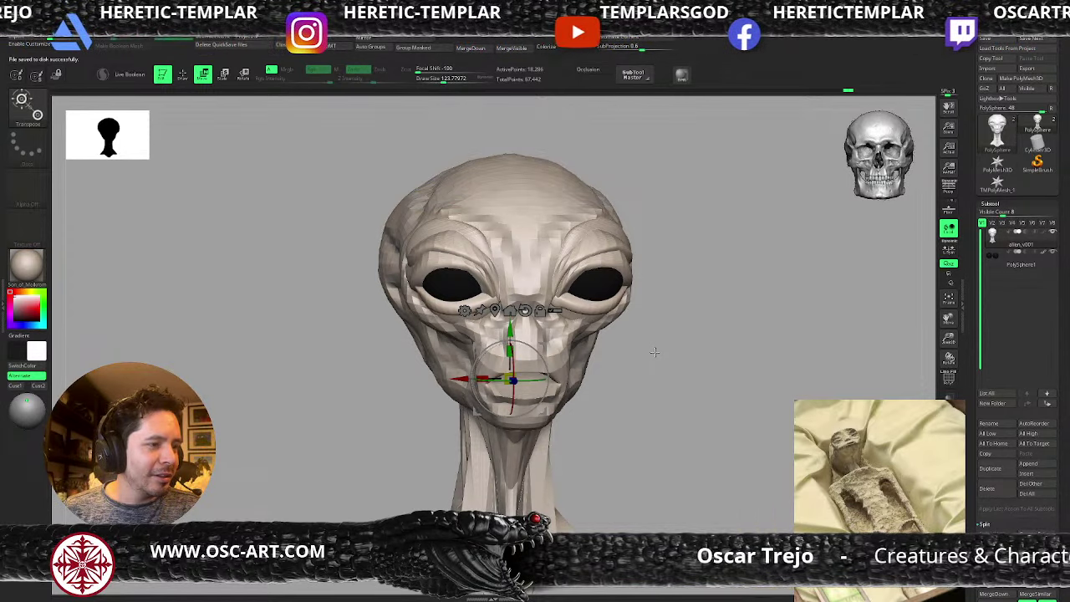
{"action": "left_click_drag", "start_coordinate": [671, 337], "coordinate": [683, 358], "text": "shift"}
{"action": "mouse_move", "coordinate": [683, 359]}
{"action": "right_mouse_down", "text": "ctrl"}
{"action": "mouse_move", "coordinate": [646, 285]}
{"action": "mouse_move", "coordinate": [672, 362]}
{"action": "right_mouse_up", "text": "ctrl"}
- Apply a remeshing gizmo deformer to the bust and raise its mesh resolution
{"action": "key", "text": "q"}
{"action": "key", "text": "s"}
{"action": "left_click_drag", "start_coordinate": [616, 352], "coordinate": [611, 351]}
{"action": "right_click_drag", "start_coordinate": [654, 372], "coordinate": [611, 297], "text": "ctrl"}
{"action": "key", "text": "w"}
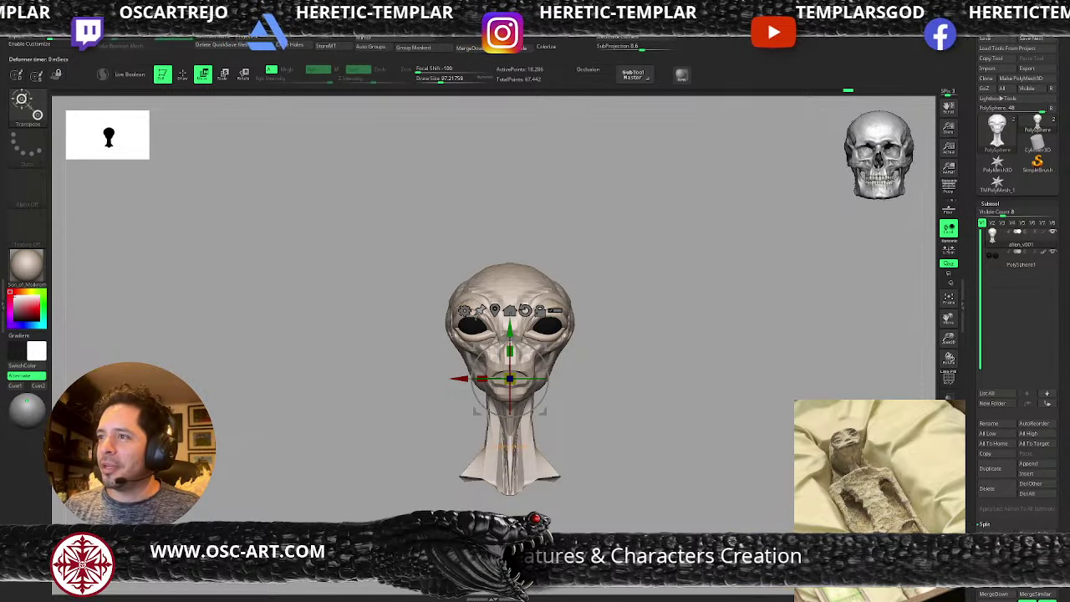
{"action": "left_click", "coordinate": [466, 311]}
{"action": "left_click", "coordinate": [596, 368]}
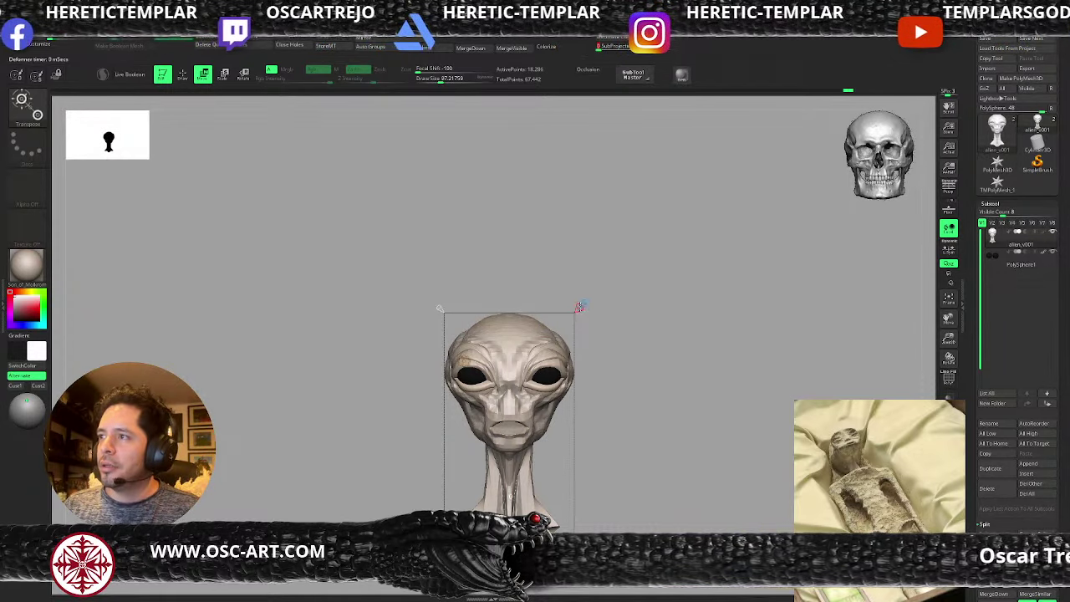
{"action": "left_click_drag", "start_coordinate": [580, 306], "coordinate": [590, 295]}
{"action": "left_click_drag", "start_coordinate": [440, 309], "coordinate": [361, 290]}
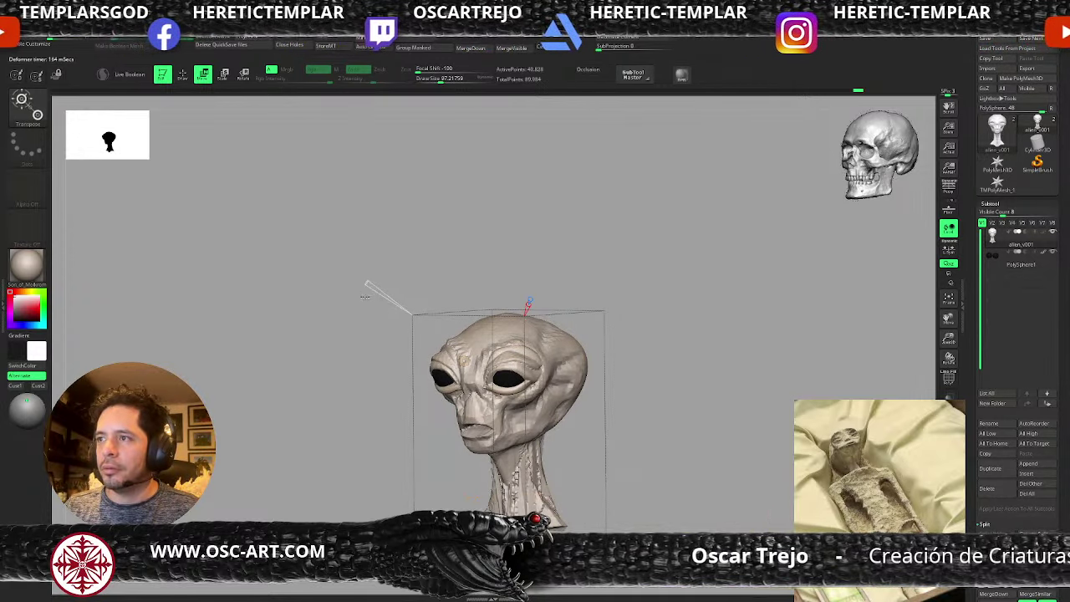
- Check the remeshed bust's wireframe and switch its material to MatCap Gray
{"action": "key", "text": "shift+f"}
{"action": "key", "text": "shift+f"}
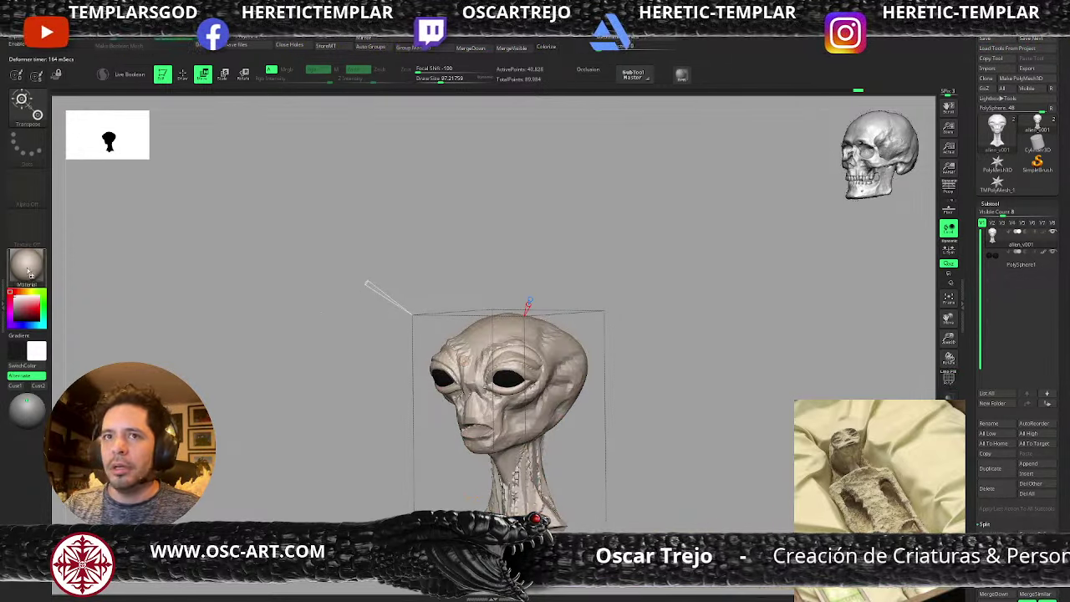
{"action": "left_click", "coordinate": [28, 267]}
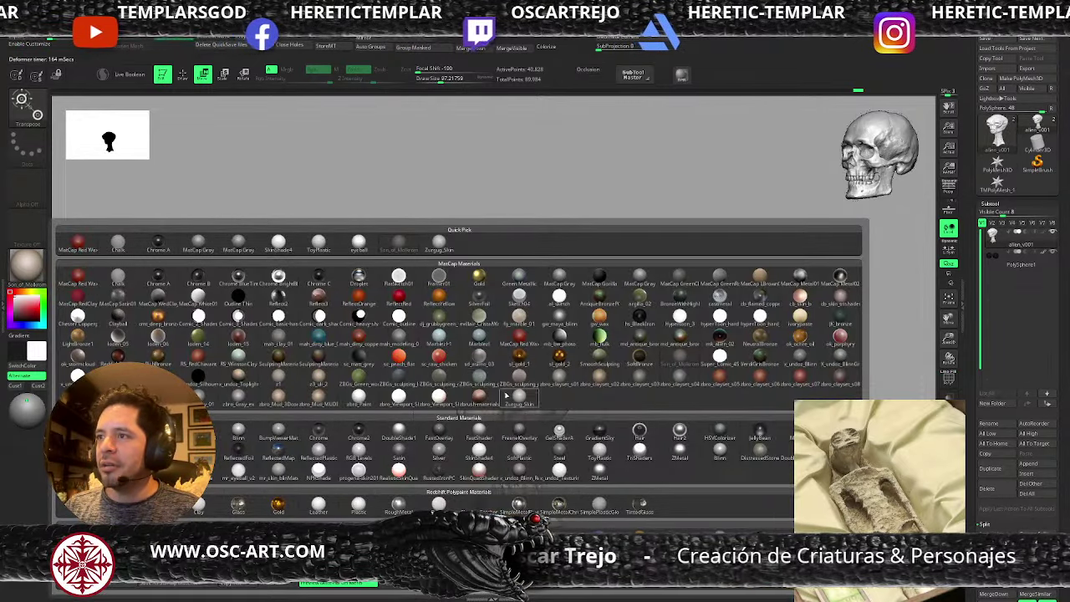
{"action": "left_click", "coordinate": [238, 244]}
{"action": "left_click_drag", "start_coordinate": [315, 361], "coordinate": [326, 356]}
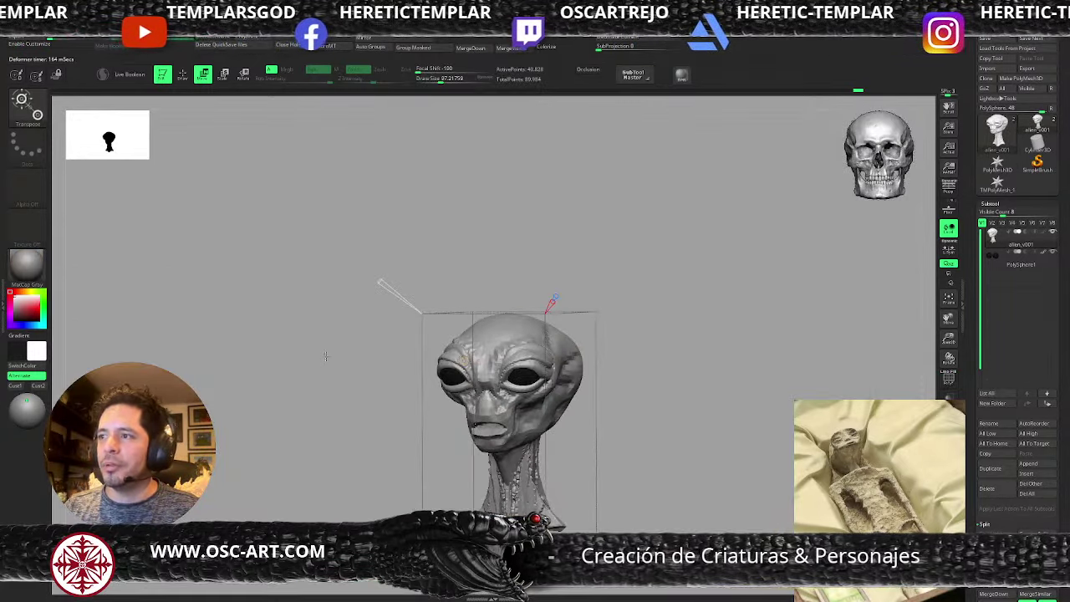
- Increase the remesh resolution further and accept the deformer's result
{"action": "left_click_drag", "start_coordinate": [380, 282], "coordinate": [373, 280]}
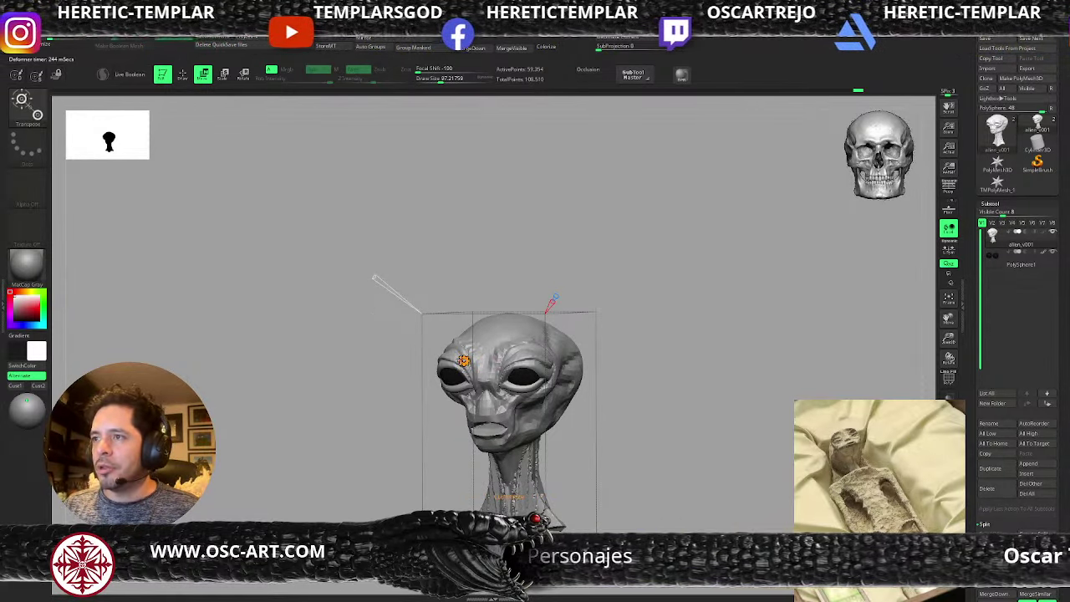
{"action": "left_click", "coordinate": [462, 361]}
{"action": "left_click", "coordinate": [602, 360]}
- Sculpt the bridge of the nose between the eyes with the DamStandard and Standard brushes
{"action": "key", "text": "q"}
{"action": "mouse_move", "coordinate": [602, 346]}
{"action": "left_mouse_down", "text": "shift"}
{"action": "mouse_move", "coordinate": [627, 352]}
{"action": "mouse_move", "coordinate": [622, 293]}
{"action": "mouse_move", "coordinate": [556, 298]}
{"action": "left_mouse_up", "text": "shift"}
{"action": "key", "text": "s"}
{"action": "key", "text": "b"}
{"action": "key", "text": "d"}
{"action": "key", "text": "s"}
{"action": "left_click_drag", "start_coordinate": [510, 251], "coordinate": [520, 224]}
{"action": "key", "text": "s"}
{"action": "key", "text": "s"}
{"action": "key", "text": "b"}
{"action": "key", "text": "s"}
{"action": "key", "text": "t"}
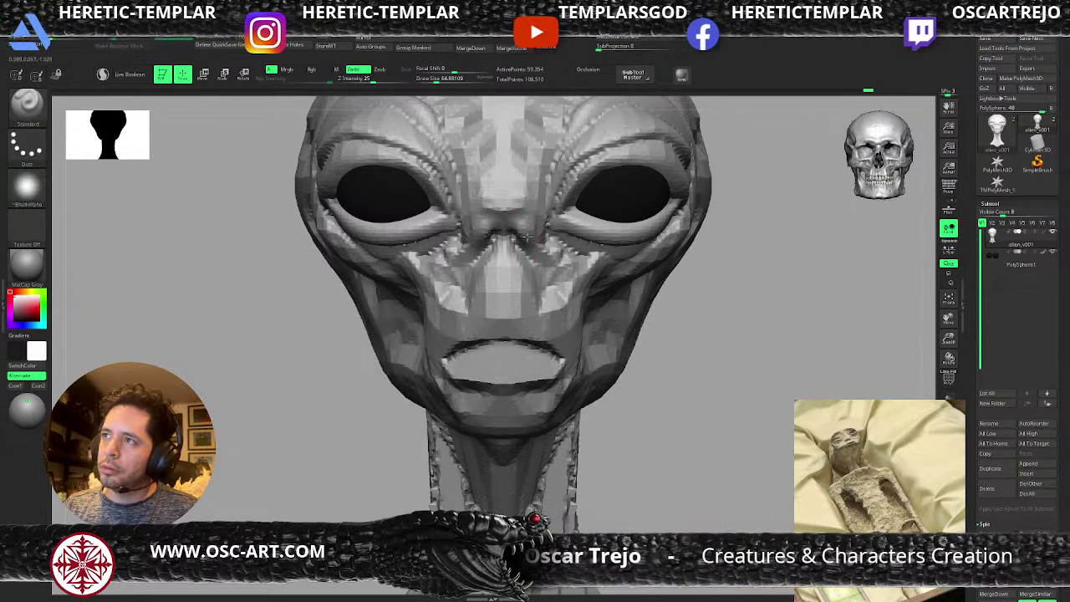
- Carve creases from the nose bridge down along the sides of the muzzle with the DamStandard brush
{"action": "key", "text": "b"}
{"action": "key", "text": "d"}
{"action": "key", "text": "s"}
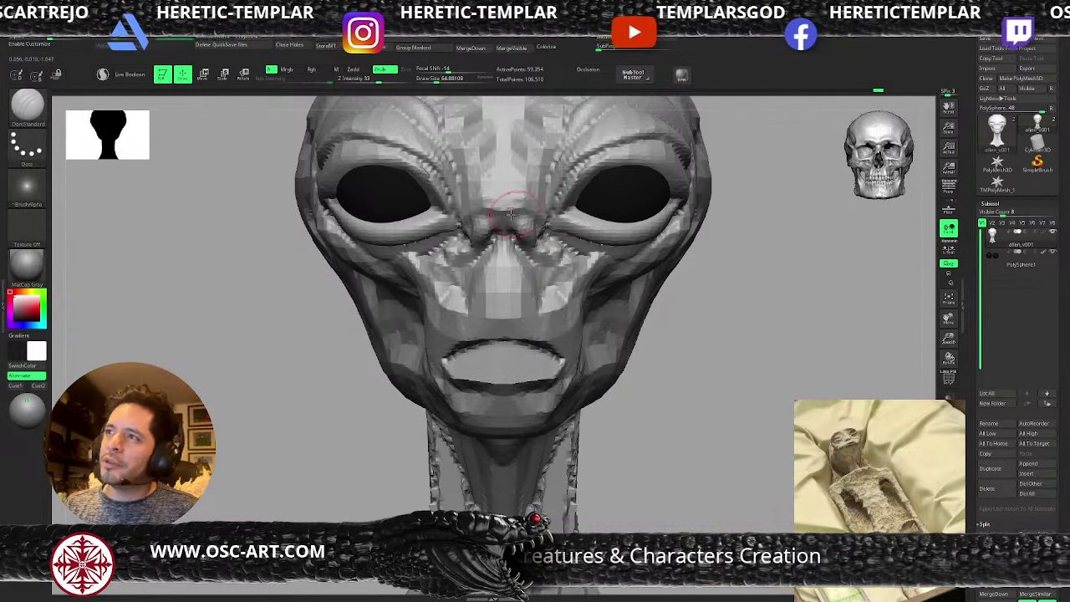
{"action": "mouse_move", "coordinate": [506, 213]}
{"action": "left_mouse_down"}
{"action": "mouse_move", "coordinate": [547, 229]}
{"action": "mouse_move", "coordinate": [505, 235]}
{"action": "mouse_move", "coordinate": [524, 273]}
{"action": "mouse_move", "coordinate": [571, 312]}
{"action": "left_mouse_up"}
{"action": "key", "text": "s"}
{"action": "key", "text": "s"}
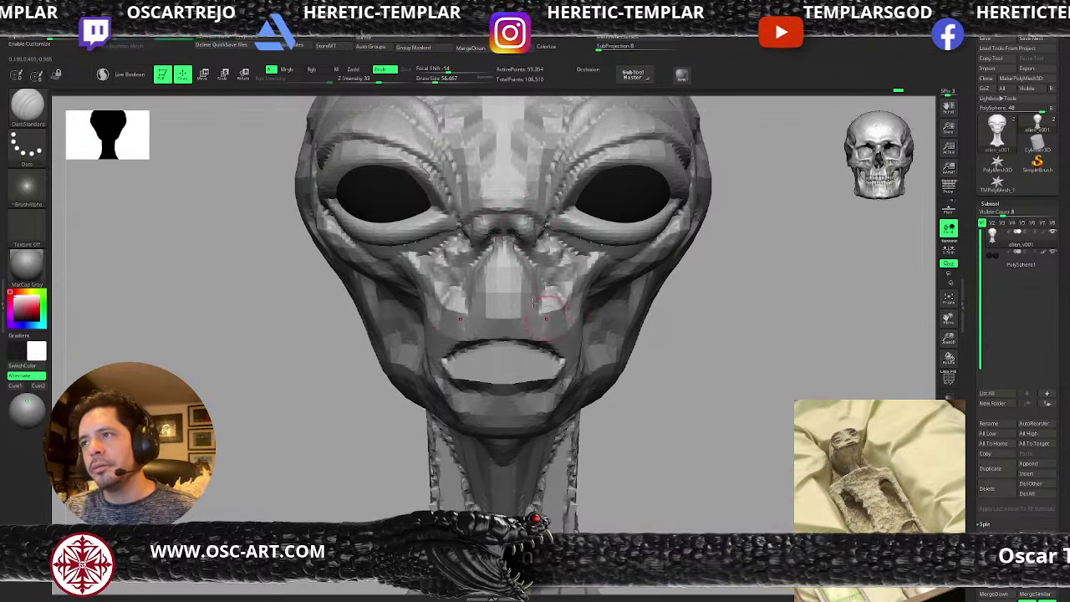
- Build up the central nose ridge and the area along the upper lip with the ClayBuildup brush
{"action": "key", "text": "b"}
{"action": "key", "text": "c"}
{"action": "key", "text": "b"}
{"action": "left_click_drag", "start_coordinate": [503, 259], "coordinate": [507, 311]}
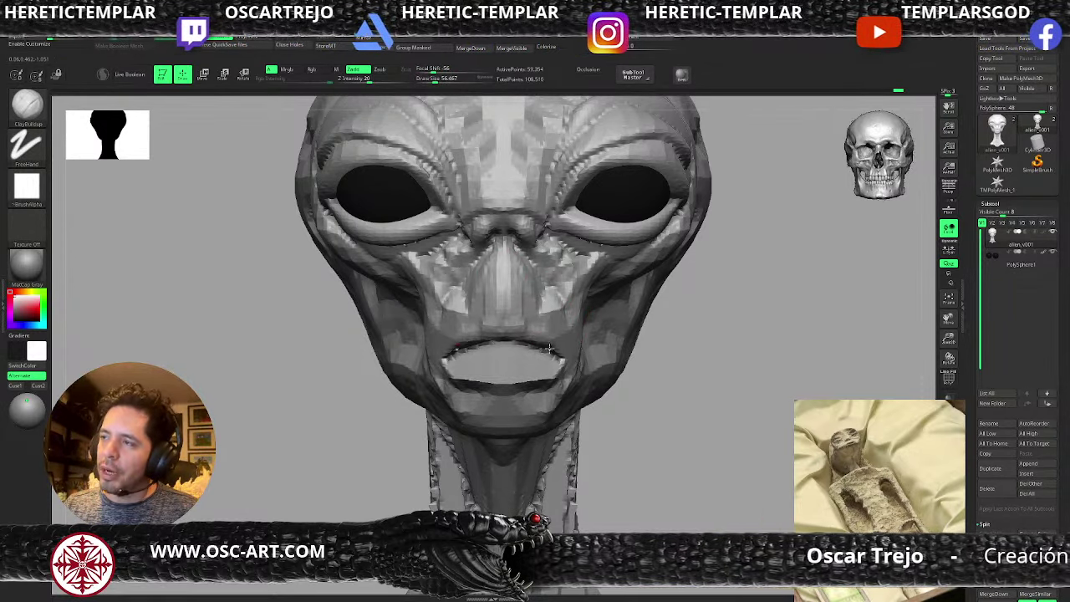
{"action": "mouse_move", "coordinate": [511, 337]}
{"action": "left_mouse_down"}
{"action": "mouse_move", "coordinate": [546, 341]}
{"action": "mouse_move", "coordinate": [562, 360]}
{"action": "left_mouse_up"}
- Define the edge of the upper lip with the Standard brush
{"action": "key", "text": "b"}
{"action": "key", "text": "s"}
{"action": "key", "text": "t"}
{"action": "key", "text": "s"}
{"action": "left_click_drag", "start_coordinate": [505, 334], "coordinate": [552, 352]}
{"action": "left_click_drag", "start_coordinate": [663, 383], "coordinate": [603, 378]}
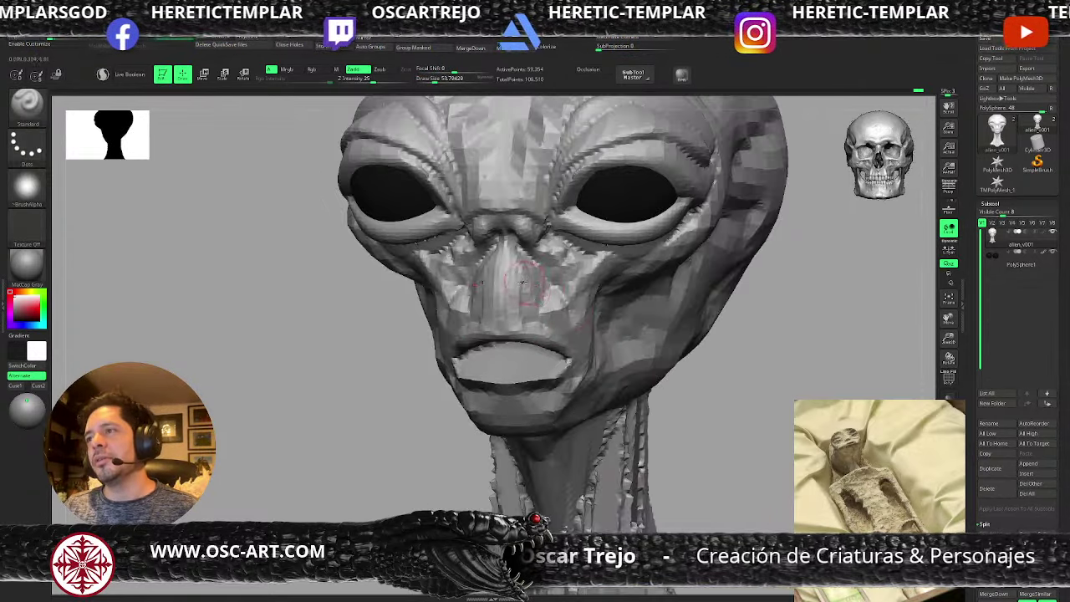
- Cut the fold running from beside the nose to the corner of the mouth with the DamStandard brush
{"action": "key", "text": "b"}
{"action": "key", "text": "d"}
{"action": "key", "text": "s"}
{"action": "left_click_drag", "start_coordinate": [549, 254], "coordinate": [588, 344]}
- Fill out both sides of the muzzle above the upper lip into a rounded form with the ClayBuildup brush
{"action": "key", "text": "b"}
{"action": "key", "text": "c"}
{"action": "key", "text": "b"}
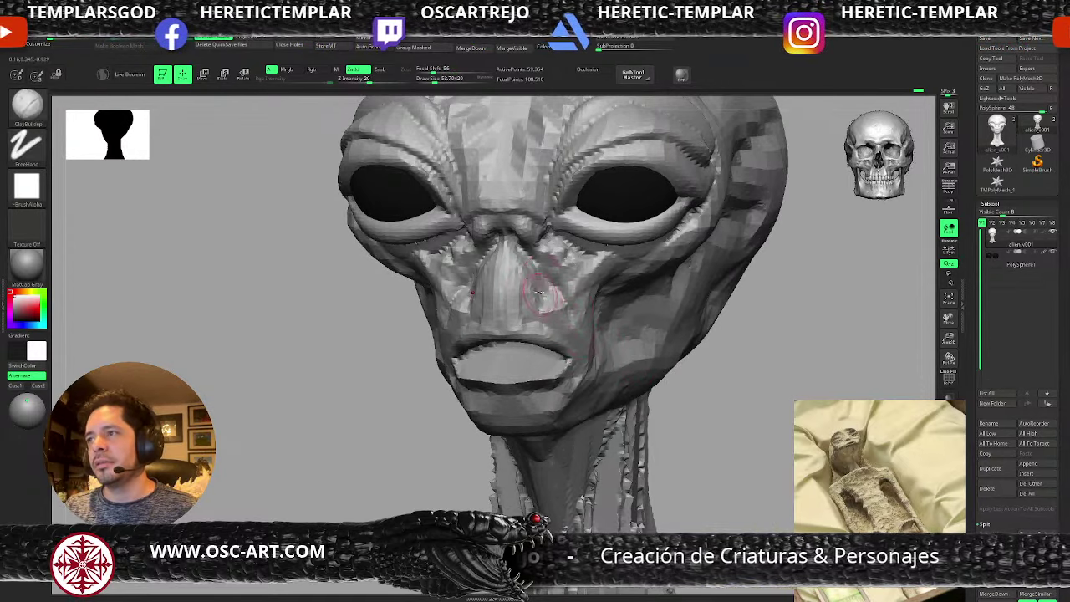
{"action": "key", "text": "]"}
{"action": "mouse_move", "coordinate": [534, 266]}
{"action": "left_mouse_down"}
{"action": "mouse_move", "coordinate": [547, 293]}
{"action": "mouse_move", "coordinate": [542, 318]}
{"action": "left_mouse_up"}
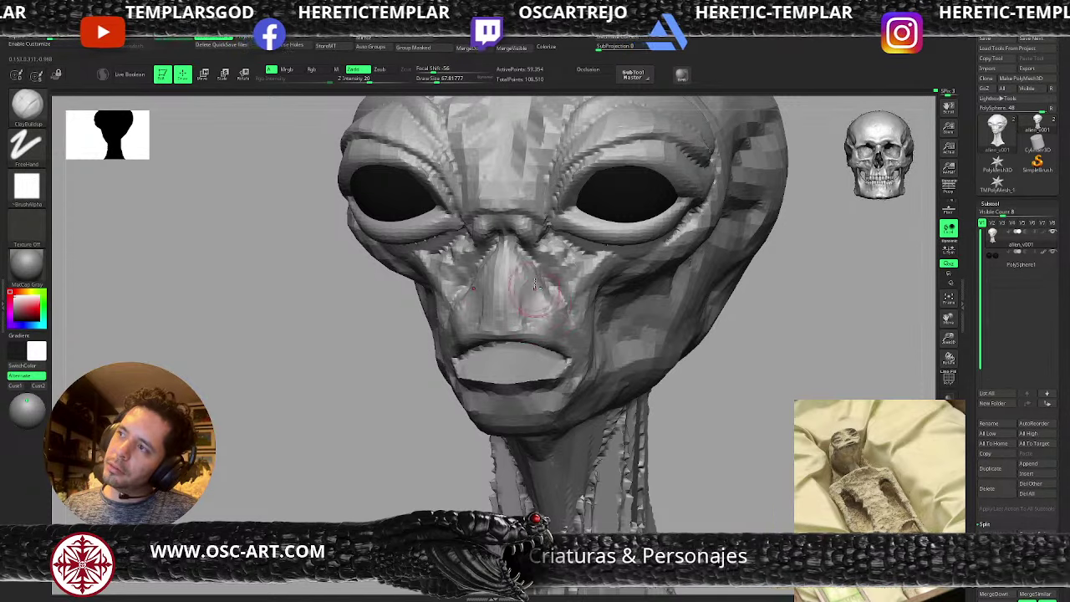
{"action": "left_click_drag", "start_coordinate": [538, 266], "coordinate": [537, 277]}
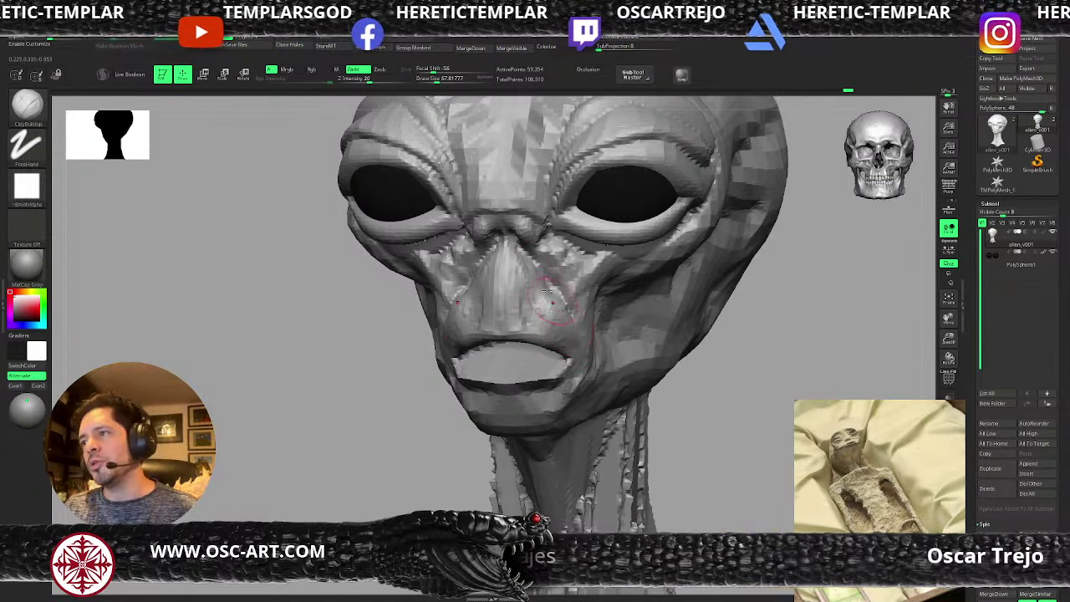
{"action": "mouse_move", "coordinate": [553, 284]}
{"action": "left_mouse_down"}
{"action": "mouse_move", "coordinate": [554, 303]}
{"action": "mouse_move", "coordinate": [522, 297]}
{"action": "mouse_move", "coordinate": [543, 319]}
{"action": "left_mouse_up"}
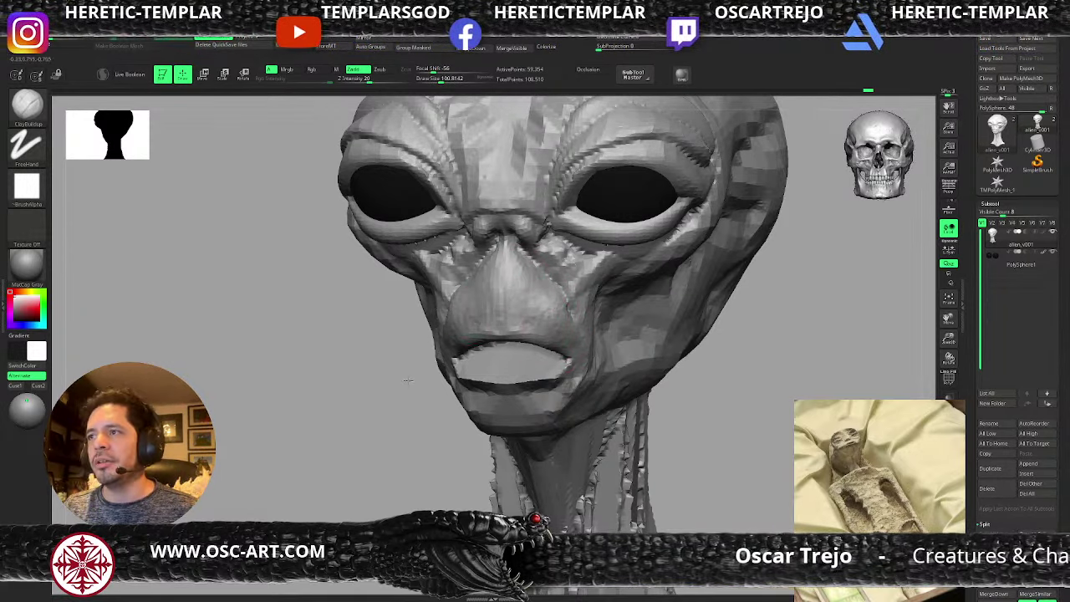
- Build up the cheek surface beside the nose from the other side with the ClayBuildup brush
{"action": "key", "text": "f"}
{"action": "left_click_drag", "start_coordinate": [406, 380], "coordinate": [510, 372]}
{"action": "mouse_move", "coordinate": [623, 267]}
{"action": "left_mouse_down", "text": "alt"}
{"action": "mouse_move", "coordinate": [643, 304]}
{"action": "mouse_move", "coordinate": [689, 300]}
{"action": "left_mouse_up", "text": "alt"}
{"action": "key", "text": "s"}
{"action": "mouse_move", "coordinate": [525, 279]}
{"action": "left_mouse_down"}
{"action": "mouse_move", "coordinate": [508, 280]}
{"action": "mouse_move", "coordinate": [493, 320]}
{"action": "mouse_move", "coordinate": [497, 268]}
{"action": "mouse_move", "coordinate": [492, 286]}
{"action": "left_mouse_up"}
{"action": "key", "text": "s"}
{"action": "mouse_move", "coordinate": [508, 252]}
{"action": "left_mouse_down"}
{"action": "mouse_move", "coordinate": [479, 317]}
{"action": "mouse_move", "coordinate": [495, 306]}
{"action": "left_mouse_up"}
{"action": "key", "text": "s"}
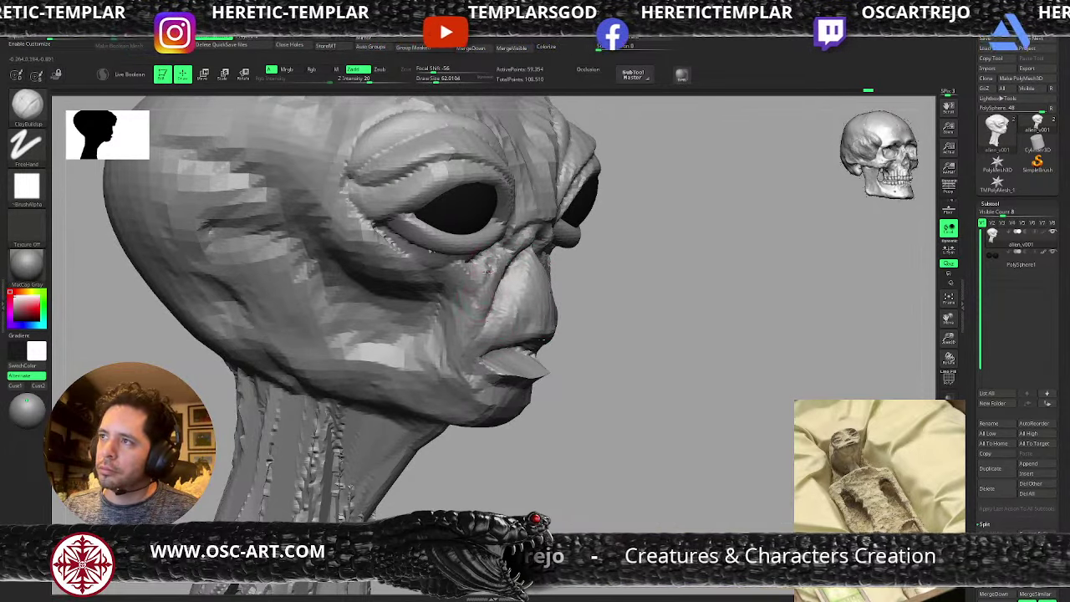
- Extend the clay ridge from below the inner eye down to the mouth corner with a resized ClayBuildup brush
{"action": "left_click_drag", "start_coordinate": [488, 267], "coordinate": [473, 292]}
{"action": "key", "text": "s"}
{"action": "left_click_drag", "start_coordinate": [450, 299], "coordinate": [453, 299]}
{"action": "left_click_drag", "start_coordinate": [496, 267], "coordinate": [461, 351]}
{"action": "key", "text": "s"}
- Carve the crease between the muzzle and cheek around the mouth corner with the DamStandard brush
{"action": "key", "text": "b"}
{"action": "key", "text": "d"}
{"action": "key", "text": "s"}
{"action": "left_click_drag", "start_coordinate": [490, 311], "coordinate": [462, 372]}
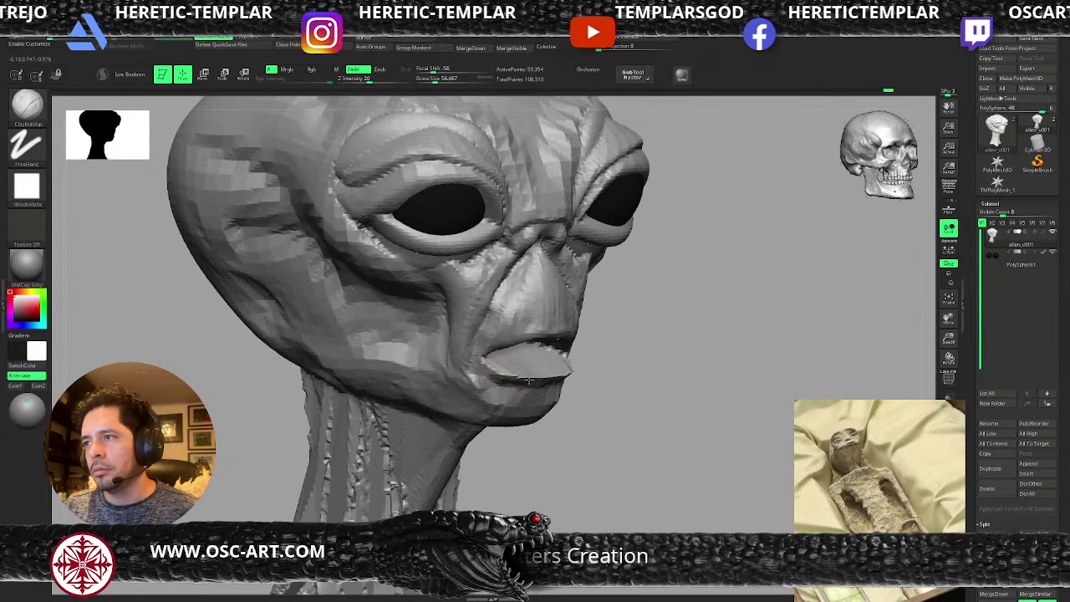
- Add volume to the lower lip with the ClayBuildup brush and check the face from the front
{"action": "left_click_drag", "start_coordinate": [545, 376], "coordinate": [512, 378]}
{"action": "mouse_move", "coordinate": [710, 376]}
{"action": "left_mouse_down"}
{"action": "mouse_move", "coordinate": [577, 376]}
{"action": "mouse_move", "coordinate": [590, 366]}
{"action": "left_mouse_up"}
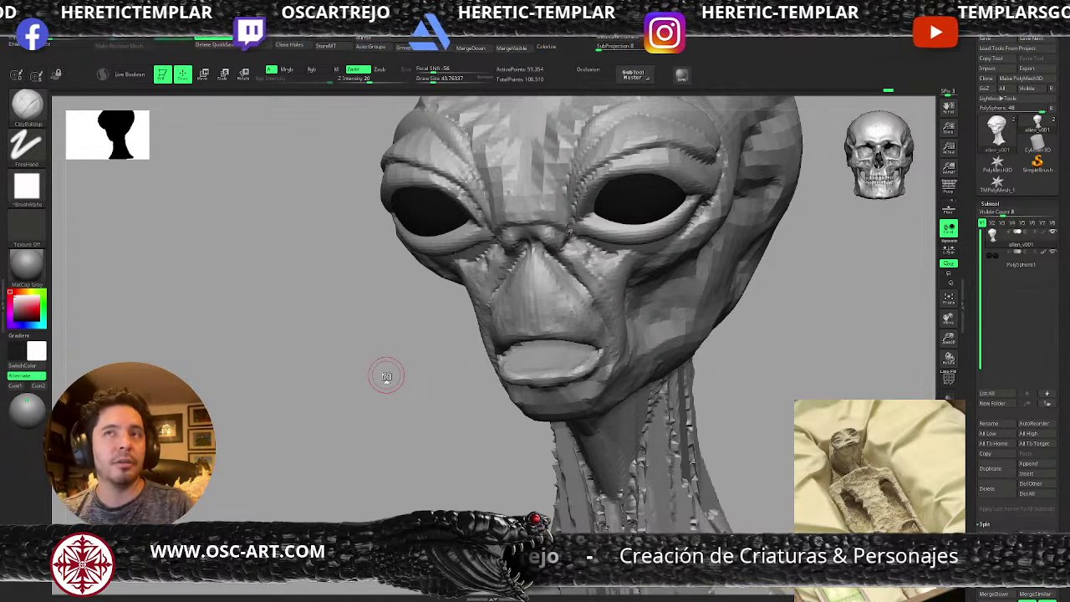
{"action": "left_click_drag", "start_coordinate": [383, 403], "coordinate": [433, 360]}
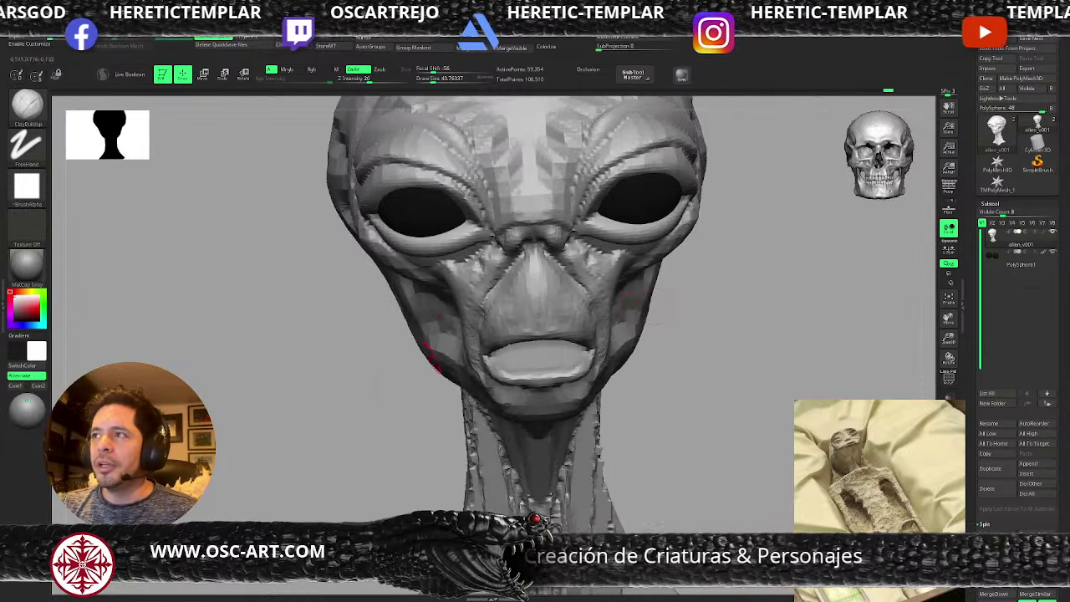
- Build up and smooth the brow center, forehead and outer eye area with the ClayBuildup brush
{"action": "left_click_drag", "start_coordinate": [696, 310], "coordinate": [681, 439], "text": "alt"}
{"action": "left_click_drag", "start_coordinate": [585, 401], "coordinate": [629, 360]}
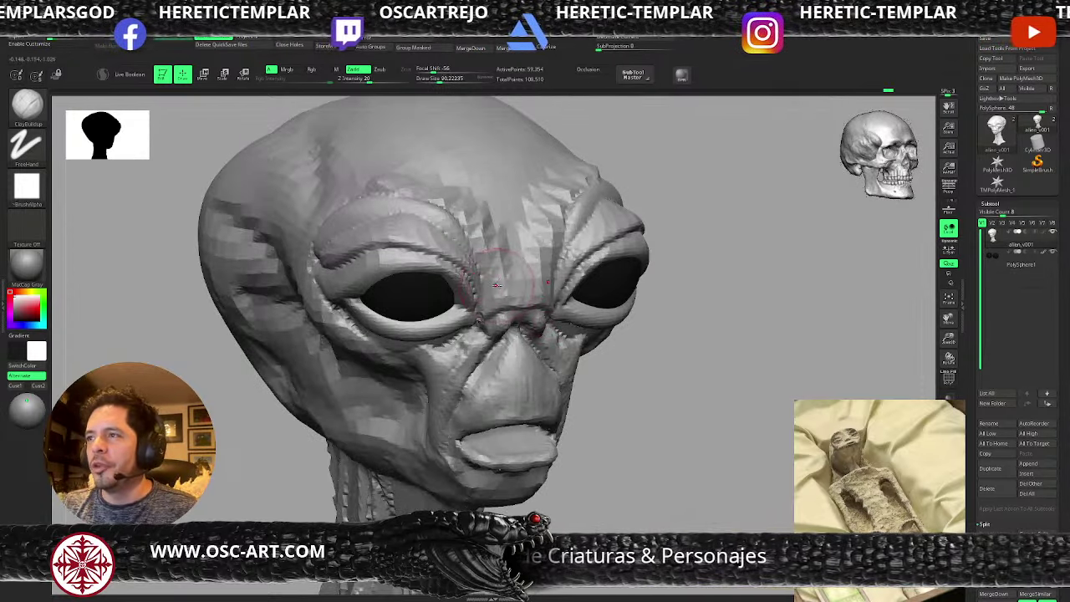
{"action": "key", "text": "s"}
{"action": "mouse_move", "coordinate": [500, 294]}
{"action": "left_mouse_down"}
{"action": "mouse_move", "coordinate": [511, 294]}
{"action": "mouse_move", "coordinate": [490, 210]}
{"action": "mouse_move", "coordinate": [452, 180]}
{"action": "mouse_move", "coordinate": [371, 174]}
{"action": "mouse_move", "coordinate": [331, 216]}
{"action": "left_mouse_up"}
{"action": "key", "text": "s"}
{"action": "mouse_move", "coordinate": [321, 262]}
{"action": "left_mouse_down"}
{"action": "mouse_move", "coordinate": [322, 299]}
{"action": "mouse_move", "coordinate": [341, 310]}
{"action": "left_mouse_up"}
{"action": "key", "text": "s"}
{"action": "key", "text": "s"}
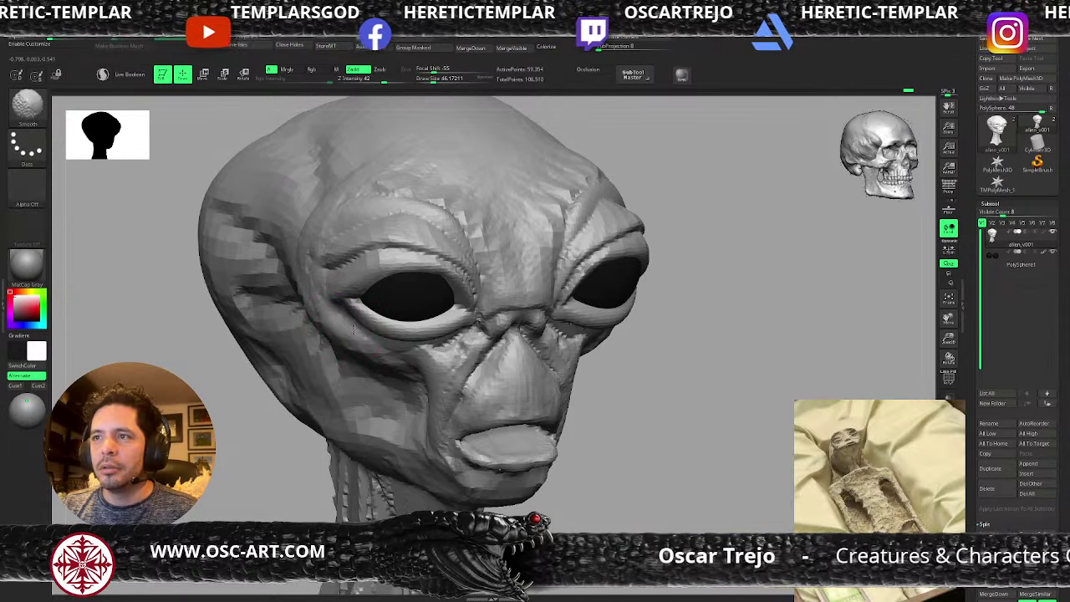
- Build up the lower eyelid and outer eye corner from a low angle with a resized ClayBuildup brush
{"action": "mouse_move", "coordinate": [706, 360]}
{"action": "left_mouse_down"}
{"action": "mouse_move", "coordinate": [530, 299]}
{"action": "mouse_move", "coordinate": [545, 312]}
{"action": "mouse_move", "coordinate": [575, 307]}
{"action": "left_mouse_up"}
{"action": "key", "text": "s"}
{"action": "left_click_drag", "start_coordinate": [773, 334], "coordinate": [774, 211]}
{"action": "key", "text": "s"}
{"action": "mouse_move", "coordinate": [530, 307]}
{"action": "left_mouse_down"}
{"action": "mouse_move", "coordinate": [601, 315]}
{"action": "mouse_move", "coordinate": [640, 293]}
{"action": "left_mouse_up"}
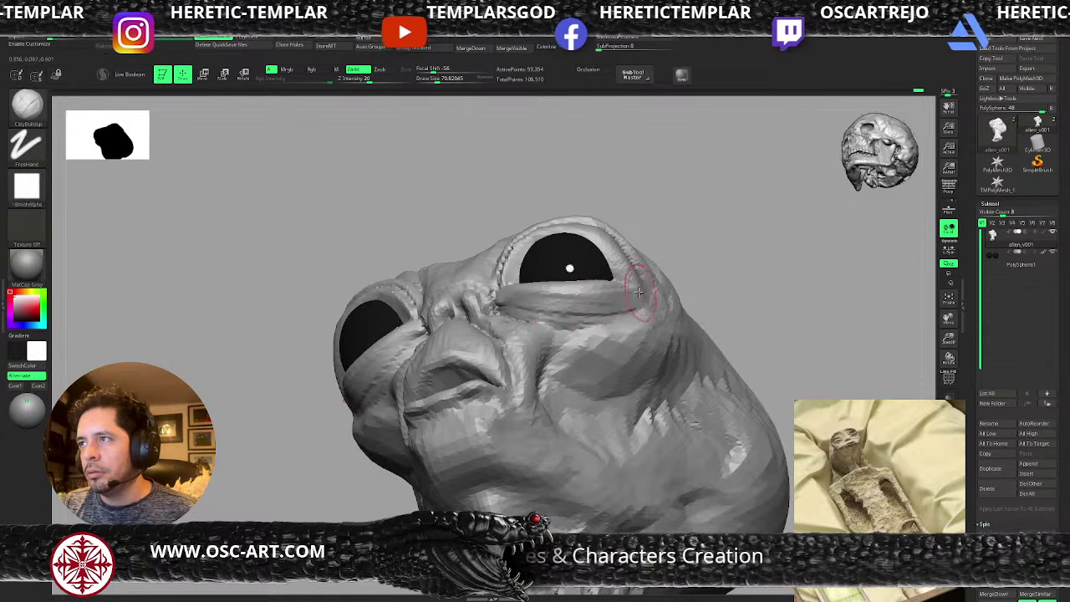
{"action": "left_click_drag", "start_coordinate": [507, 285], "coordinate": [589, 294]}
- Add volume across the upper eyelid toward the outer brow with the ClayBuildup brush, resizing it between strokes
{"action": "key", "text": "f"}
{"action": "mouse_move", "coordinate": [758, 276]}
{"action": "left_mouse_down"}
{"action": "mouse_move", "coordinate": [680, 293]}
{"action": "mouse_move", "coordinate": [673, 351]}
{"action": "left_mouse_up"}
{"action": "key", "text": "s"}
{"action": "left_click", "coordinate": [539, 315]}
{"action": "mouse_move", "coordinate": [512, 298]}
{"action": "left_mouse_down"}
{"action": "mouse_move", "coordinate": [549, 305]}
{"action": "mouse_move", "coordinate": [584, 280]}
{"action": "mouse_move", "coordinate": [509, 291]}
{"action": "mouse_move", "coordinate": [548, 300]}
{"action": "mouse_move", "coordinate": [569, 295]}
{"action": "mouse_move", "coordinate": [513, 294]}
{"action": "mouse_move", "coordinate": [530, 267]}
{"action": "mouse_move", "coordinate": [581, 272]}
{"action": "left_mouse_up"}
{"action": "key", "text": "s"}
{"action": "mouse_move", "coordinate": [517, 264]}
{"action": "left_mouse_down"}
{"action": "mouse_move", "coordinate": [543, 239]}
{"action": "mouse_move", "coordinate": [574, 242]}
{"action": "mouse_move", "coordinate": [590, 260]}
{"action": "left_mouse_up"}
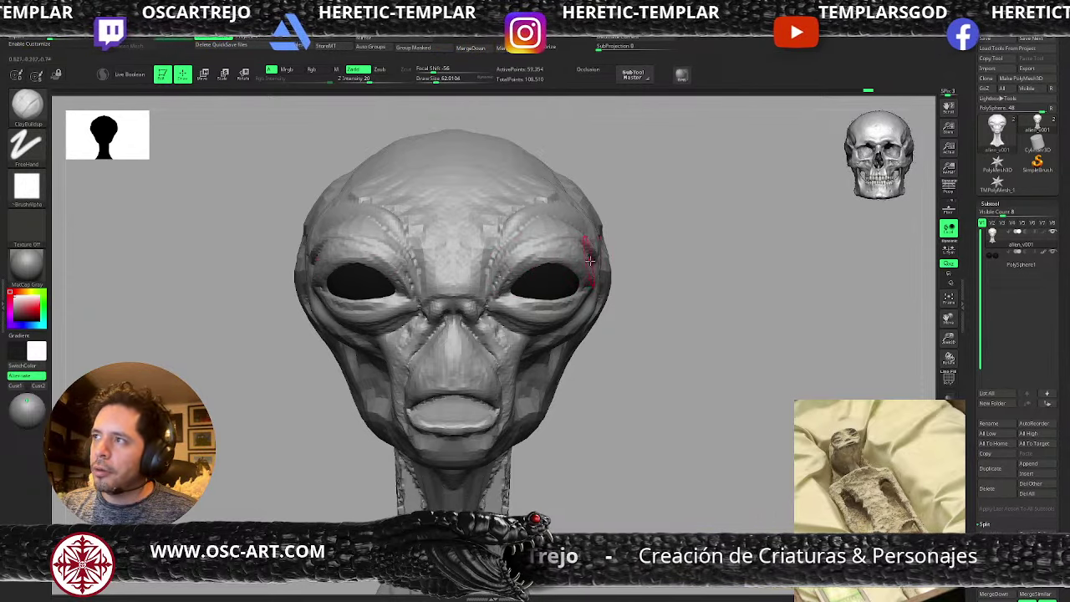
- Build up the outer brow and temple, then refine the brow area with a smaller ClayBuildup brush
{"action": "left_click_drag", "start_coordinate": [655, 265], "coordinate": [590, 261]}
{"action": "key", "text": "s"}
{"action": "left_click_drag", "start_coordinate": [590, 260], "coordinate": [625, 254]}
{"action": "mouse_move", "coordinate": [586, 224]}
{"action": "left_mouse_down"}
{"action": "mouse_move", "coordinate": [623, 252]}
{"action": "mouse_move", "coordinate": [597, 222]}
{"action": "left_mouse_up"}
{"action": "left_click_drag", "start_coordinate": [415, 284], "coordinate": [485, 283]}
{"action": "key", "text": "bracketleft"}
{"action": "key", "text": "bracketleft"}
{"action": "left_click_drag", "start_coordinate": [531, 228], "coordinate": [587, 201]}
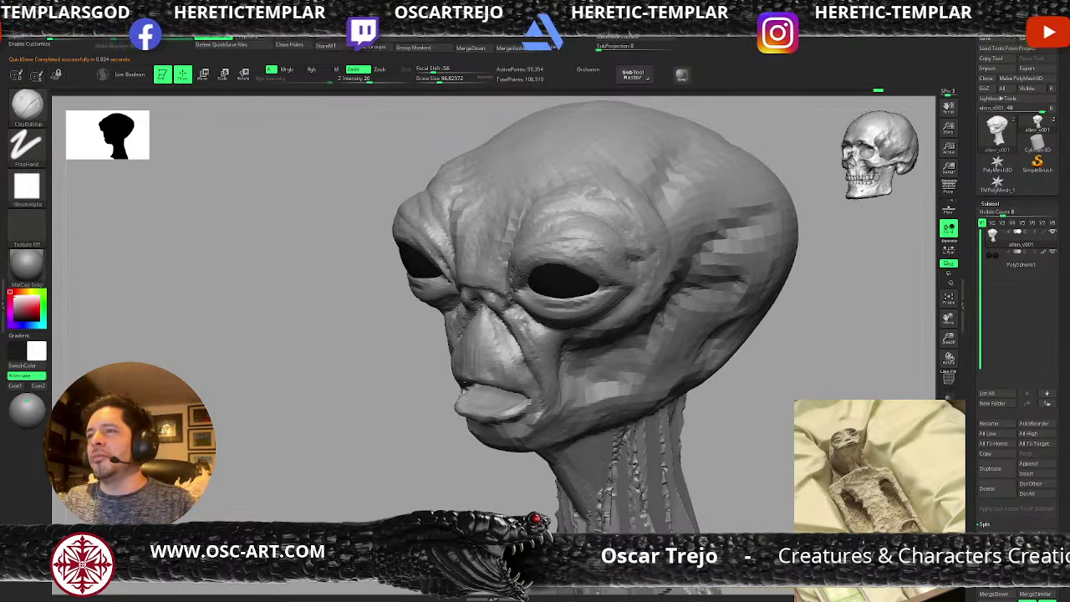
- Raise the rim of the upper eyelid with a small Standard brush from a low angle
{"action": "left_click_drag", "start_coordinate": [337, 326], "coordinate": [452, 276]}
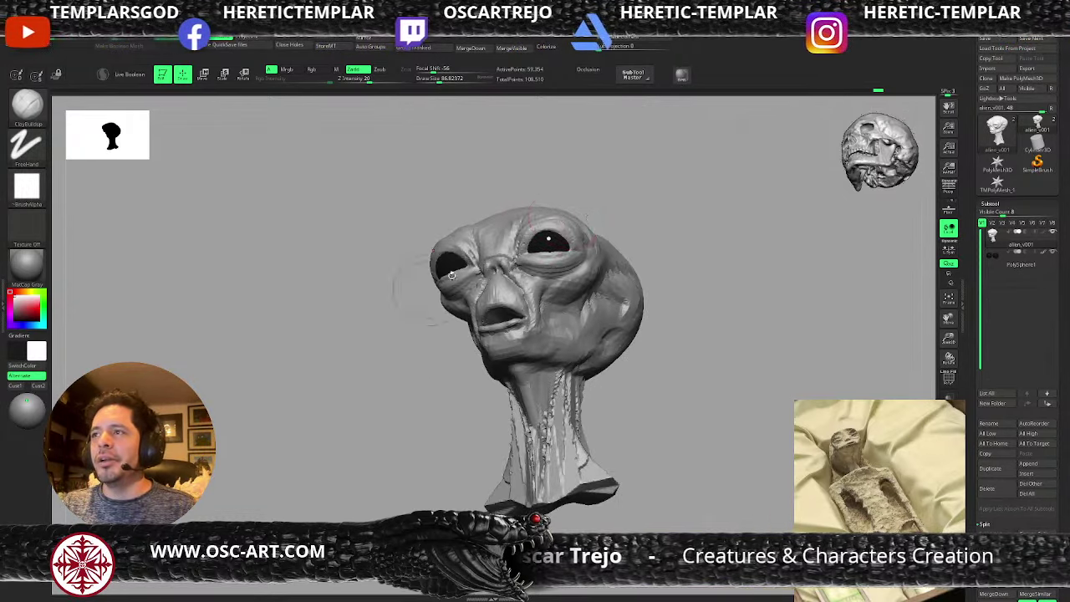
{"action": "mouse_move", "coordinate": [627, 199]}
{"action": "left_mouse_down", "text": "alt"}
{"action": "mouse_move", "coordinate": [615, 227]}
{"action": "mouse_move", "coordinate": [623, 343]}
{"action": "left_mouse_up", "text": "alt"}
{"action": "key", "text": "b"}
{"action": "key", "text": "s"}
{"action": "key", "text": "t"}
{"action": "key", "text": "s"}
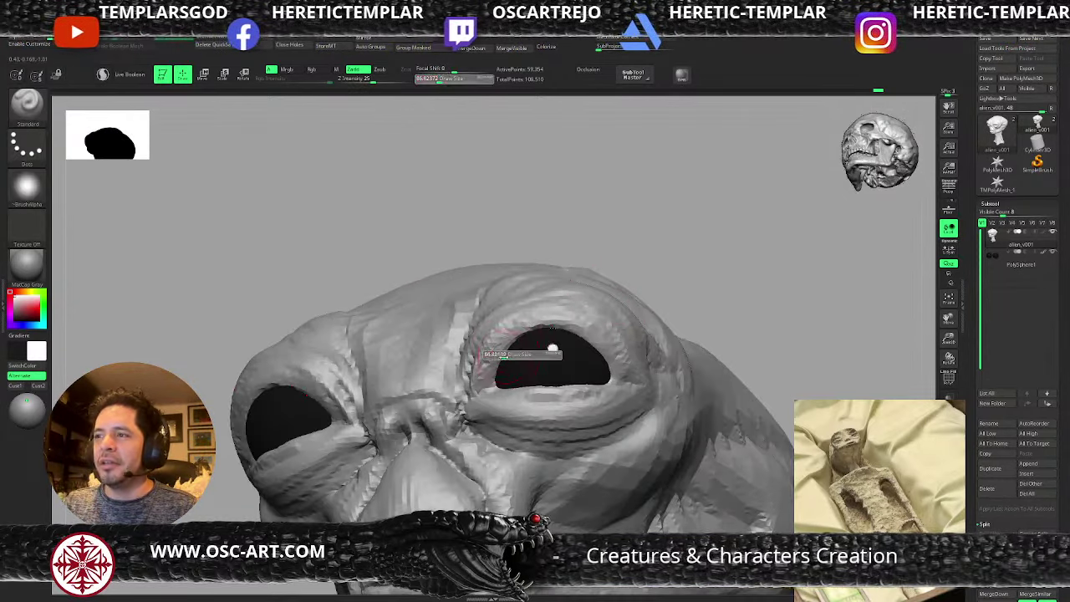
{"action": "key", "text": "s"}
{"action": "mouse_move", "coordinate": [506, 354]}
{"action": "left_mouse_down"}
{"action": "mouse_move", "coordinate": [518, 331]}
{"action": "mouse_move", "coordinate": [551, 320]}
{"action": "left_mouse_up"}
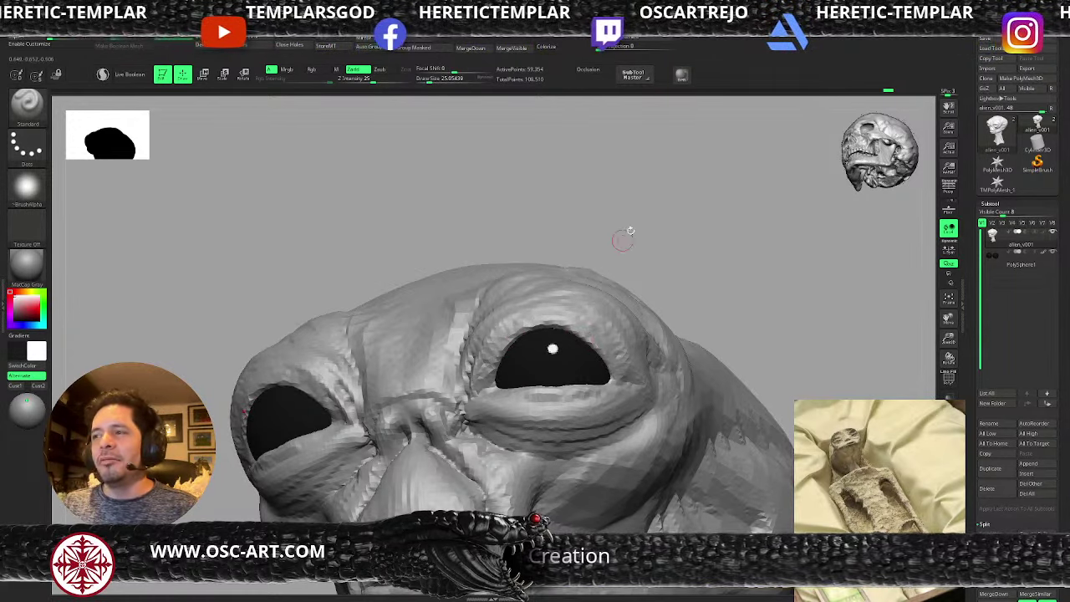
- Carve wrinkles above the inner eye and upper eyelid with the DamStandard brush and check the head from both sides
{"action": "left_click_drag", "start_coordinate": [709, 252], "coordinate": [661, 378], "text": "alt"}
{"action": "key", "text": "b"}
{"action": "key", "text": "d"}
{"action": "key", "text": "s"}
{"action": "key", "text": "s"}
{"action": "left_click_drag", "start_coordinate": [478, 361], "coordinate": [464, 384]}
{"action": "left_click_drag", "start_coordinate": [503, 321], "coordinate": [480, 343]}
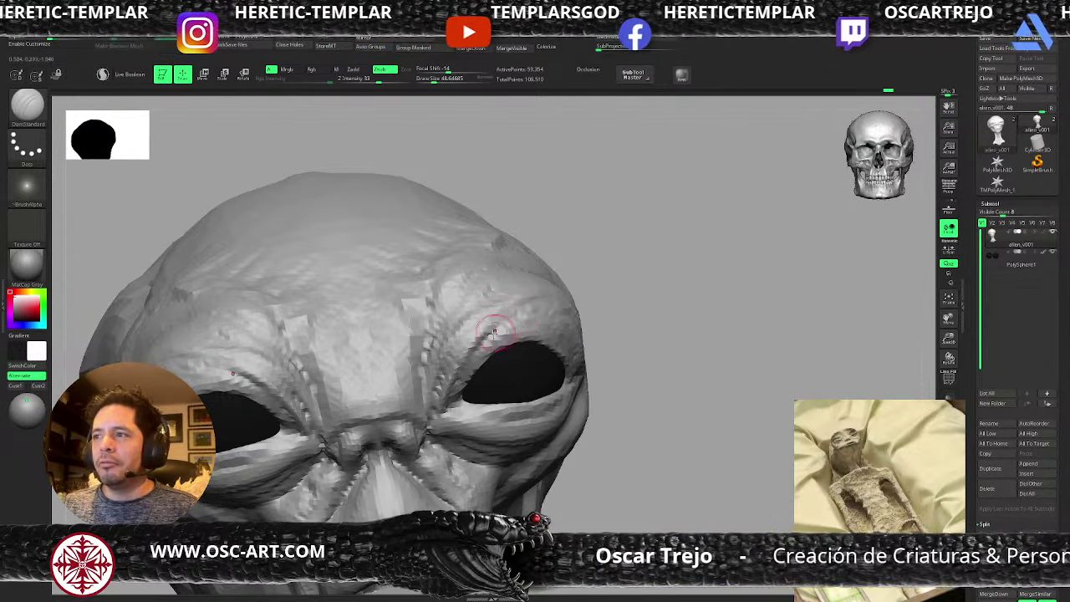
{"action": "mouse_move", "coordinate": [485, 336]}
{"action": "left_mouse_down"}
{"action": "mouse_move", "coordinate": [470, 351]}
{"action": "mouse_move", "coordinate": [509, 320]}
{"action": "left_mouse_up"}
{"action": "right_click_drag", "start_coordinate": [510, 319], "coordinate": [540, 336], "text": "ctrl"}
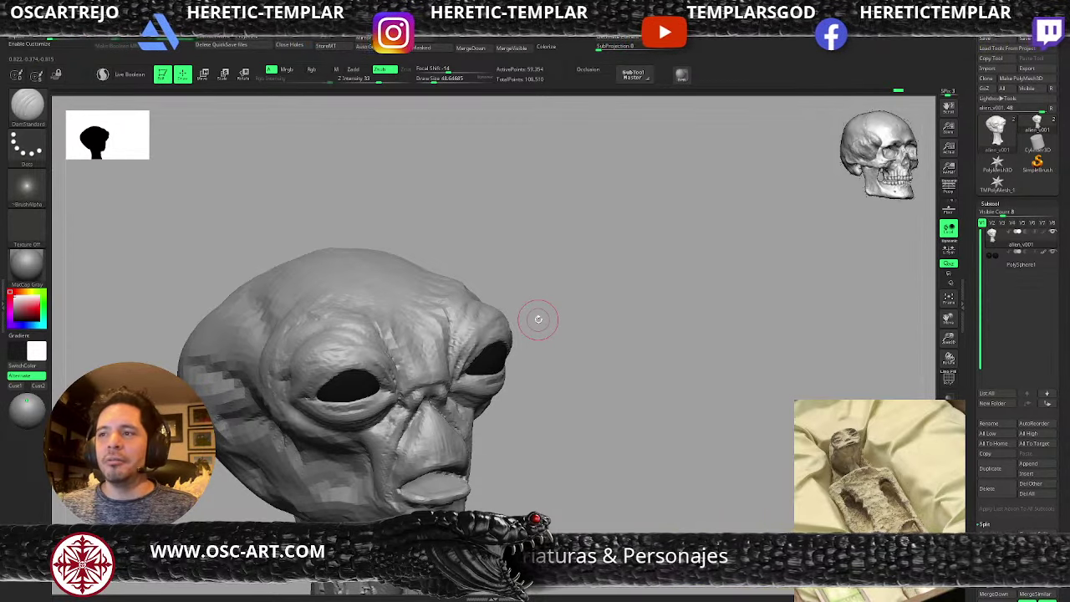
{"action": "left_click_drag", "start_coordinate": [564, 315], "coordinate": [628, 314]}
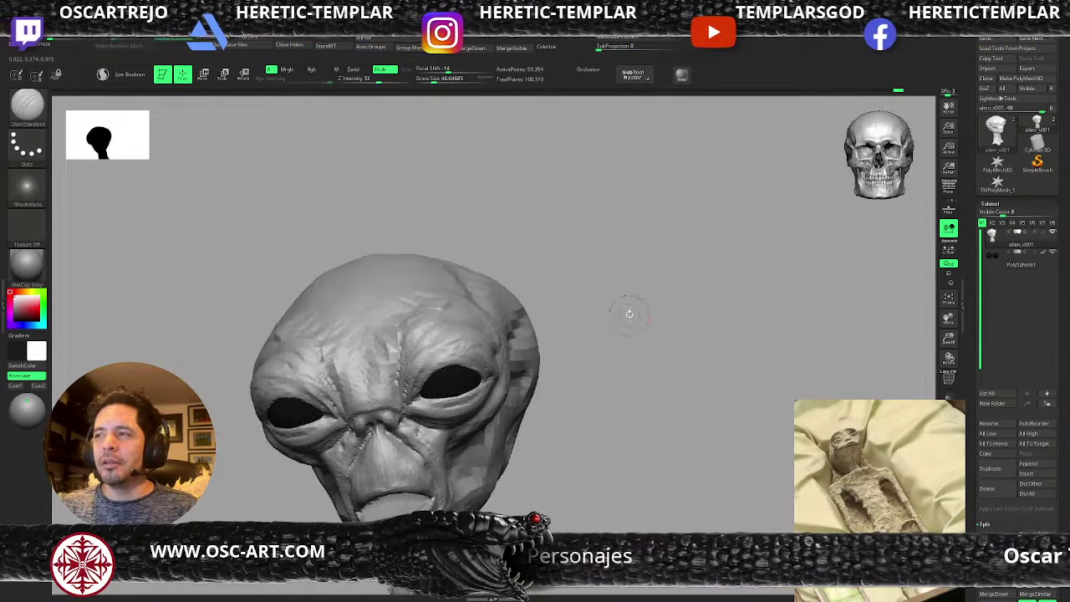
- Fill out the upper eyelid and outer eye fold with a larger ClayBuildup brush
{"action": "mouse_move", "coordinate": [629, 314]}
{"action": "right_mouse_down", "text": "ctrl"}
{"action": "mouse_move", "coordinate": [614, 342]}
{"action": "mouse_move", "coordinate": [547, 339]}
{"action": "right_mouse_up", "text": "ctrl"}
{"action": "key", "text": "b"}
{"action": "key", "text": "c"}
{"action": "key", "text": "b"}
{"action": "mouse_move", "coordinate": [552, 338]}
{"action": "left_mouse_down"}
{"action": "mouse_move", "coordinate": [540, 341]}
{"action": "mouse_move", "coordinate": [553, 347]}
{"action": "mouse_move", "coordinate": [538, 347]}
{"action": "mouse_move", "coordinate": [533, 376]}
{"action": "left_mouse_up"}
{"action": "key", "text": "bracketright"}
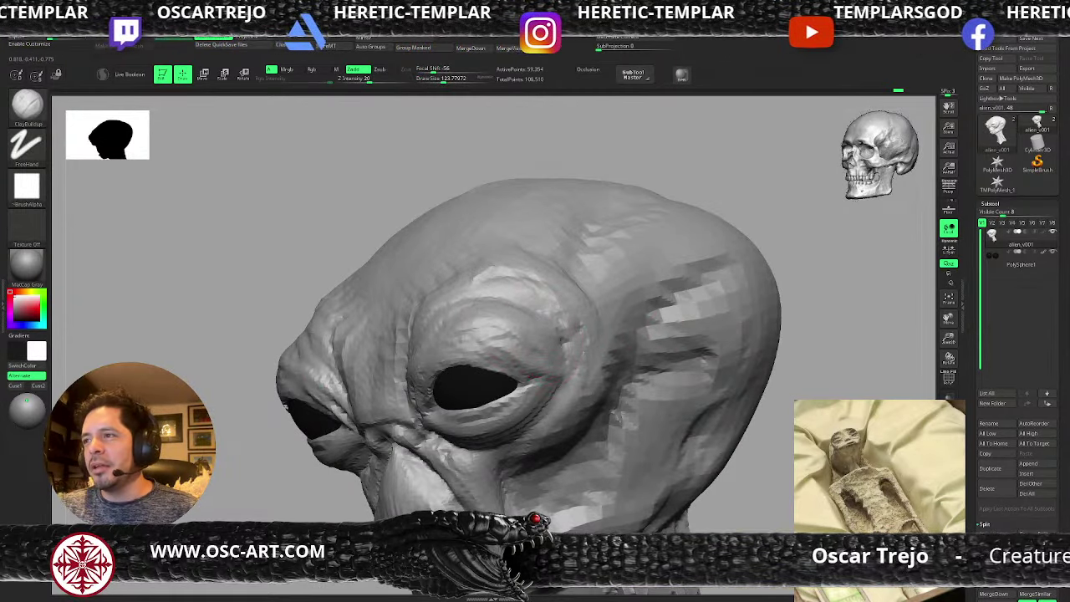
{"action": "left_click_drag", "start_coordinate": [534, 317], "coordinate": [540, 344]}
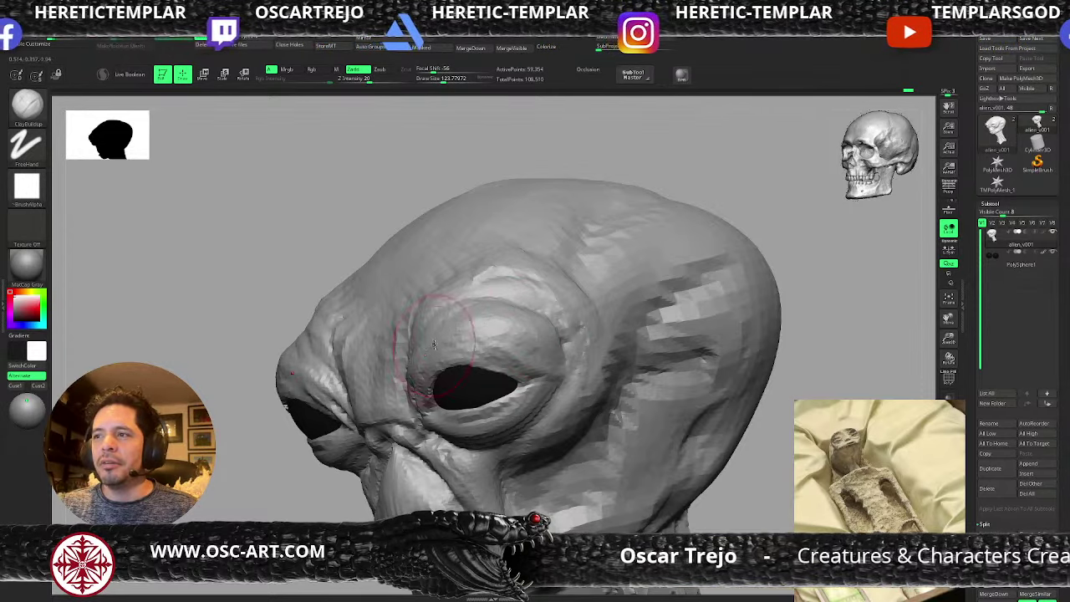
- Deepen the fold over the upper eyelid with a smaller DamStandard brush and check the whole head
{"action": "key", "text": "b"}
{"action": "key", "text": "d"}
{"action": "key", "text": "s"}
{"action": "key", "text": "s"}
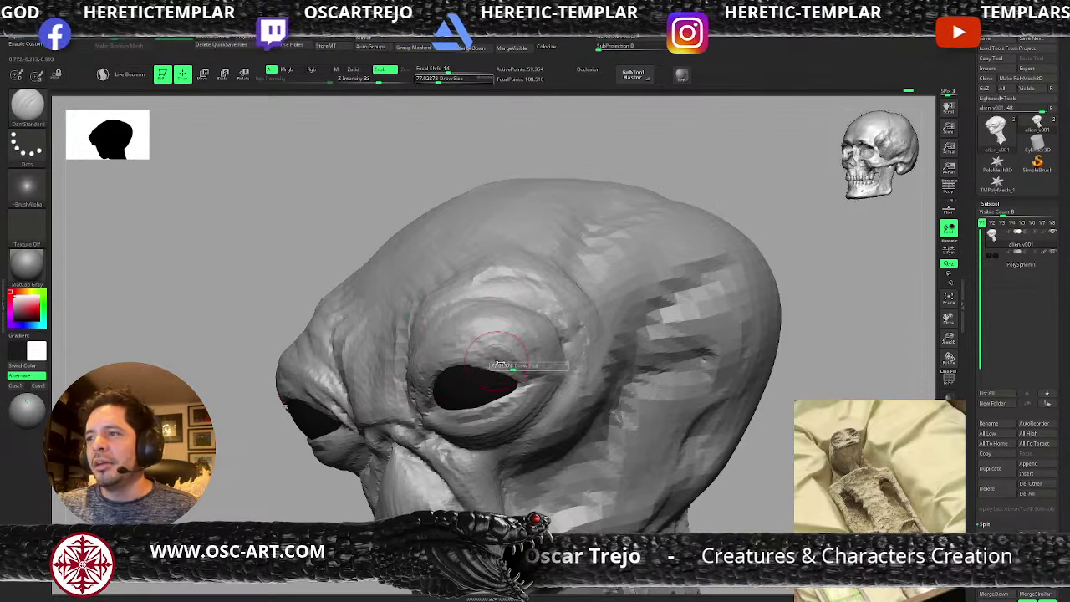
{"action": "key", "text": "s"}
{"action": "mouse_move", "coordinate": [497, 354]}
{"action": "left_mouse_down"}
{"action": "mouse_move", "coordinate": [530, 371]}
{"action": "mouse_move", "coordinate": [515, 352]}
{"action": "mouse_move", "coordinate": [523, 357]}
{"action": "mouse_move", "coordinate": [512, 359]}
{"action": "left_mouse_up"}
{"action": "left_click_drag", "start_coordinate": [297, 487], "coordinate": [281, 423], "text": "alt"}
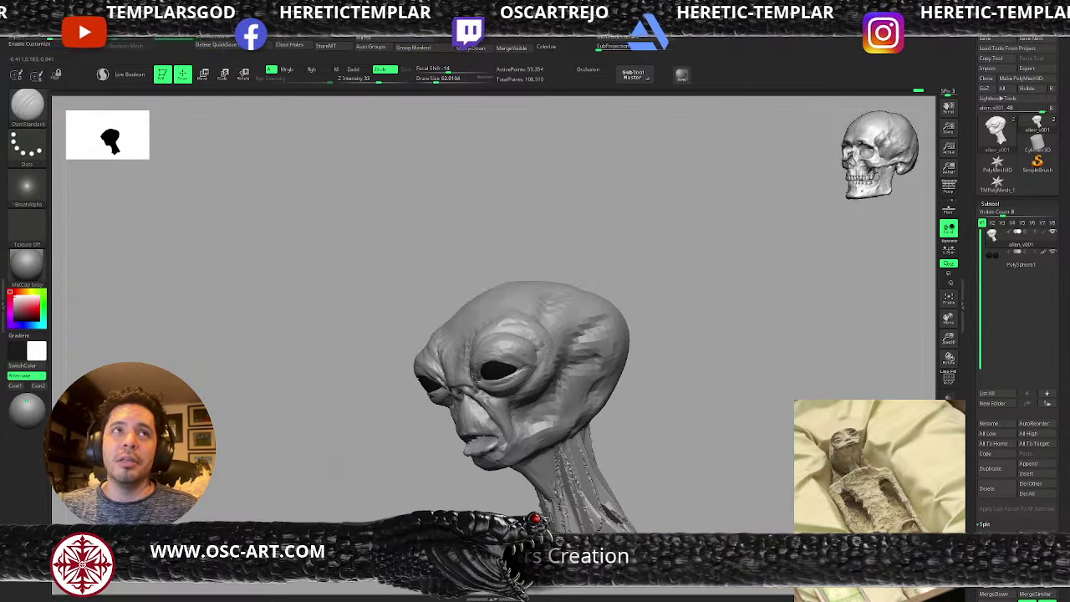
{"action": "left_click_drag", "start_coordinate": [349, 416], "coordinate": [361, 414], "text": "shift"}
- Build up the area between the brows, the inner eye corner and the lower lid with progressively smaller ClayBuildup brushes
{"action": "mouse_move", "coordinate": [602, 274]}
{"action": "left_mouse_down", "text": "alt"}
{"action": "mouse_move", "coordinate": [617, 314]}
{"action": "mouse_move", "coordinate": [598, 336]}
{"action": "left_mouse_up", "text": "alt"}
{"action": "key", "text": "b"}
{"action": "key", "text": "c"}
{"action": "key", "text": "b"}
{"action": "mouse_move", "coordinate": [348, 387]}
{"action": "left_mouse_down"}
{"action": "mouse_move", "coordinate": [375, 320]}
{"action": "mouse_move", "coordinate": [361, 336]}
{"action": "mouse_move", "coordinate": [371, 377]}
{"action": "mouse_move", "coordinate": [356, 407]}
{"action": "left_mouse_up"}
{"action": "key", "text": "s"}
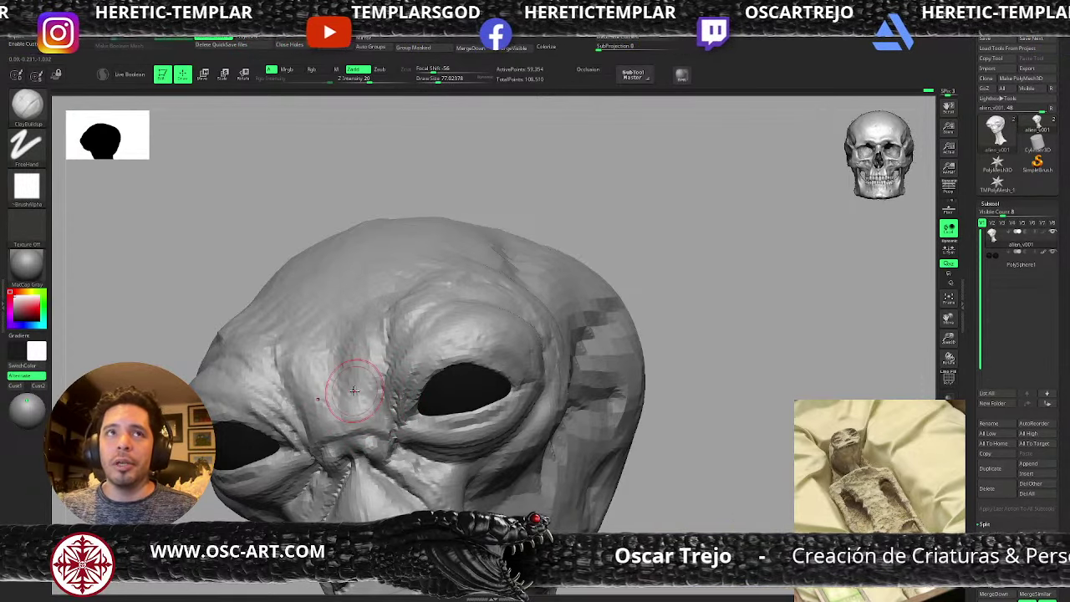
{"action": "key", "text": "s"}
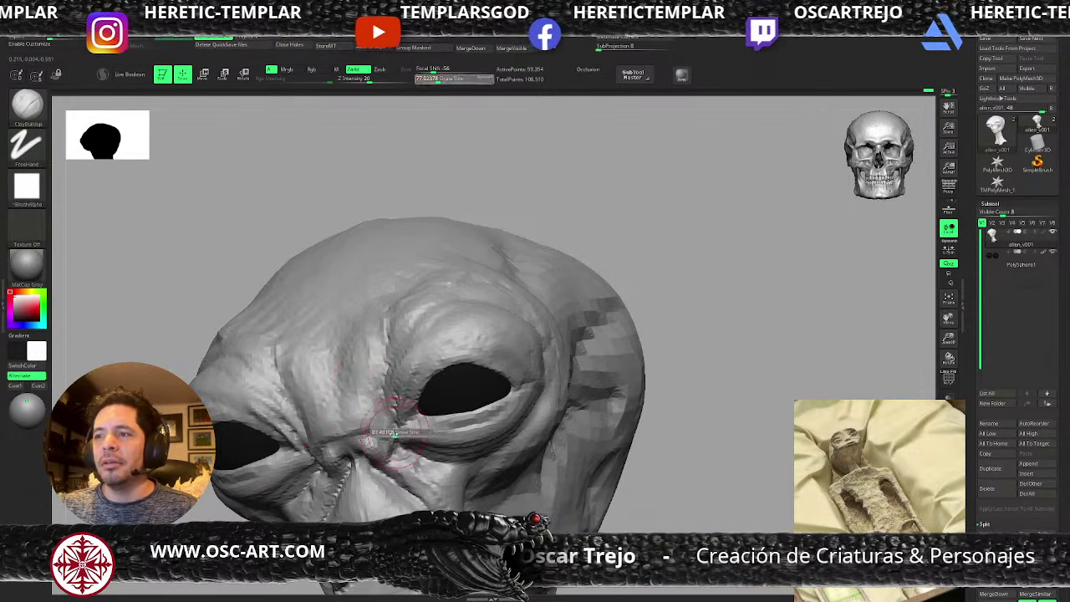
{"action": "key", "text": "s"}
{"action": "mouse_move", "coordinate": [389, 431]}
{"action": "left_mouse_down"}
{"action": "mouse_move", "coordinate": [473, 419]}
{"action": "mouse_move", "coordinate": [503, 398]}
{"action": "left_mouse_up"}
{"action": "key", "text": "s"}
{"action": "key", "text": "bracketleft"}
{"action": "key", "text": "bracketleft"}
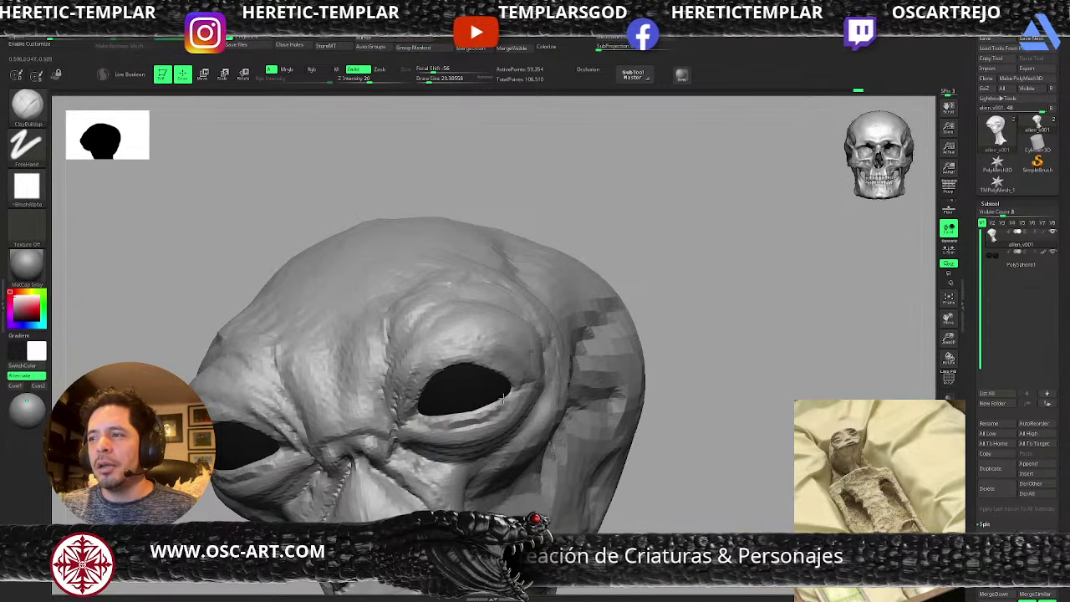
- Define the lower eyelid fold with the DamStandard brush and smooth the surface beneath the eye
{"action": "key", "text": "b"}
{"action": "key", "text": "d"}
{"action": "key", "text": "s"}
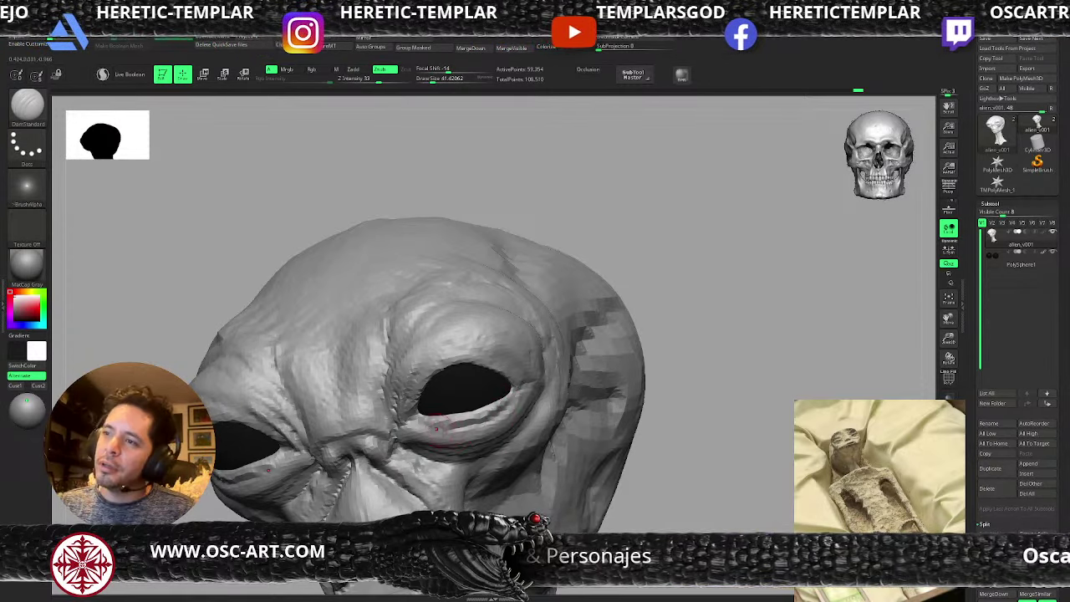
{"action": "left_click_drag", "start_coordinate": [427, 428], "coordinate": [493, 414], "text": "shift"}
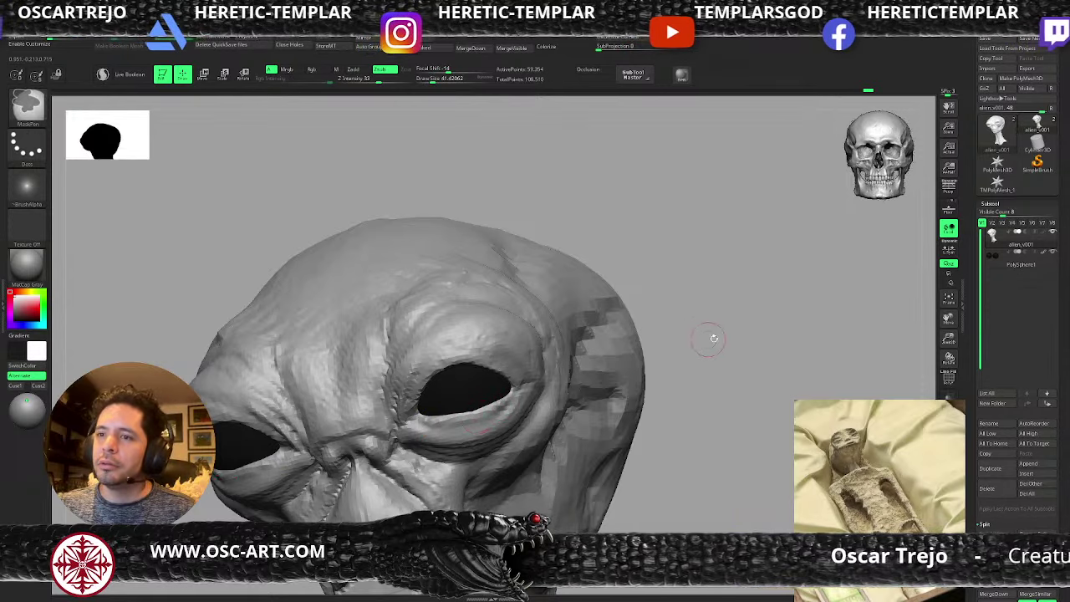
{"action": "left_click_drag", "start_coordinate": [710, 341], "coordinate": [595, 375], "text": "alt"}
{"action": "left_click_drag", "start_coordinate": [459, 424], "coordinate": [463, 438], "text": "shift"}
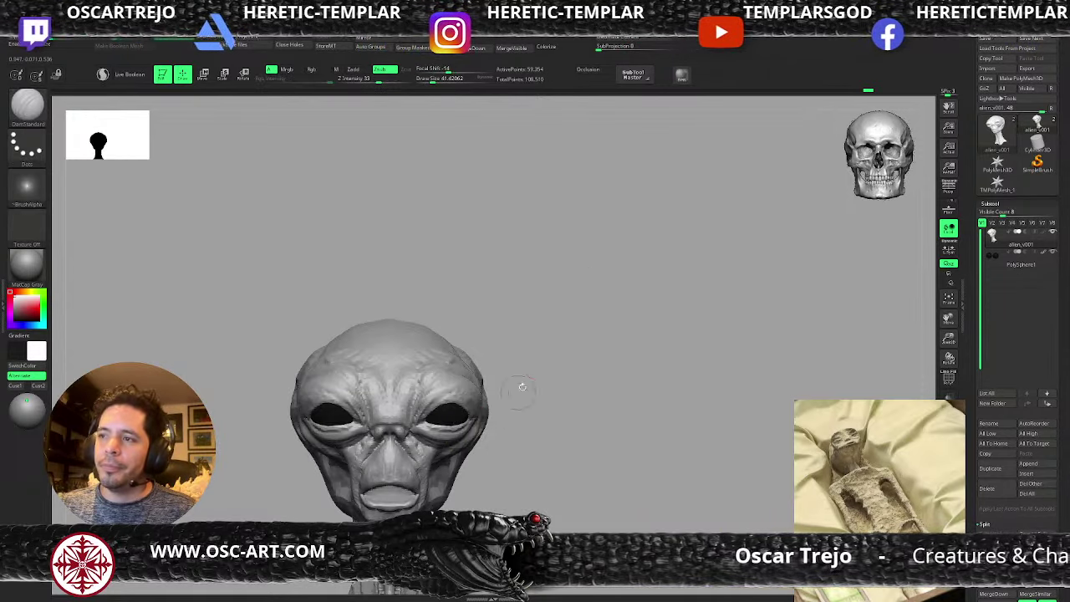
- Carve curved wrinkles along the brow ridge and down beside the inner brow with the DamStandard brush
{"action": "mouse_move", "coordinate": [547, 346]}
{"action": "left_mouse_down", "text": "alt"}
{"action": "mouse_move", "coordinate": [560, 363]}
{"action": "mouse_move", "coordinate": [547, 369]}
{"action": "left_mouse_up", "text": "alt"}
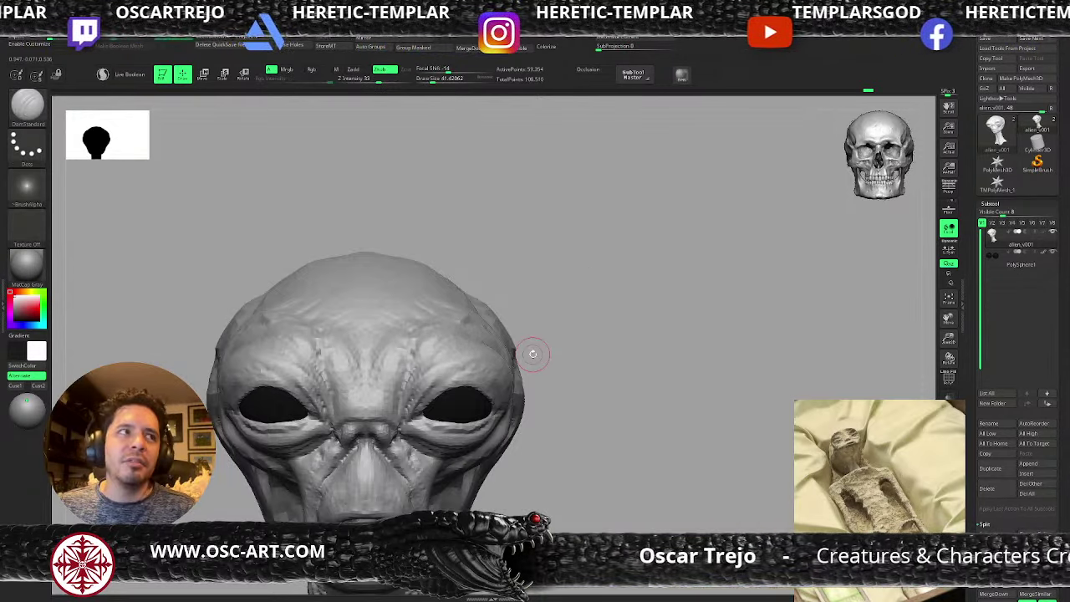
{"action": "left_click_drag", "start_coordinate": [520, 278], "coordinate": [475, 334]}
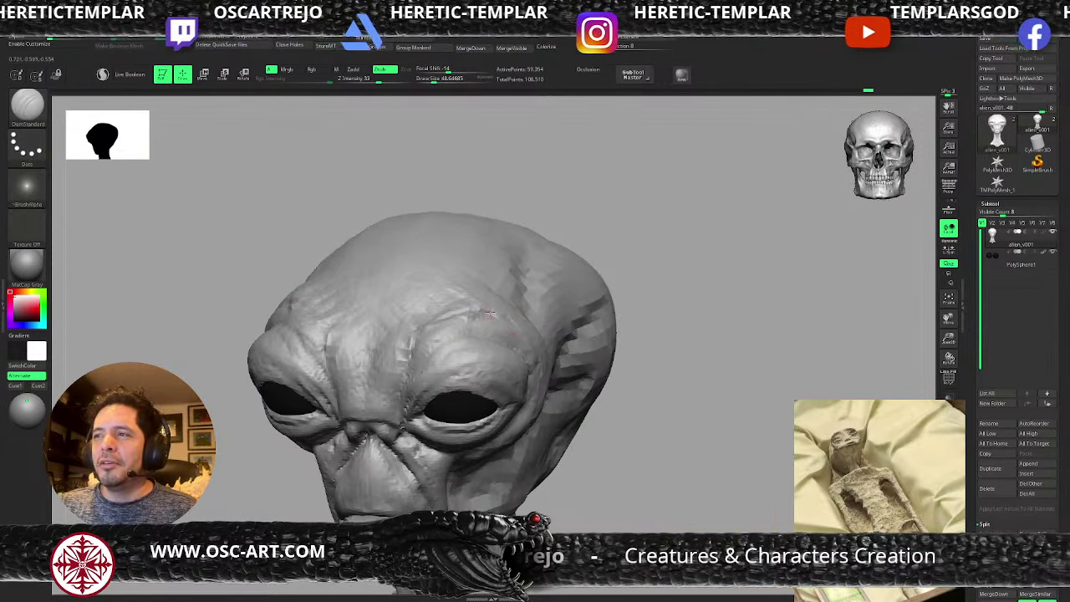
{"action": "left_click_drag", "start_coordinate": [431, 323], "coordinate": [407, 366]}
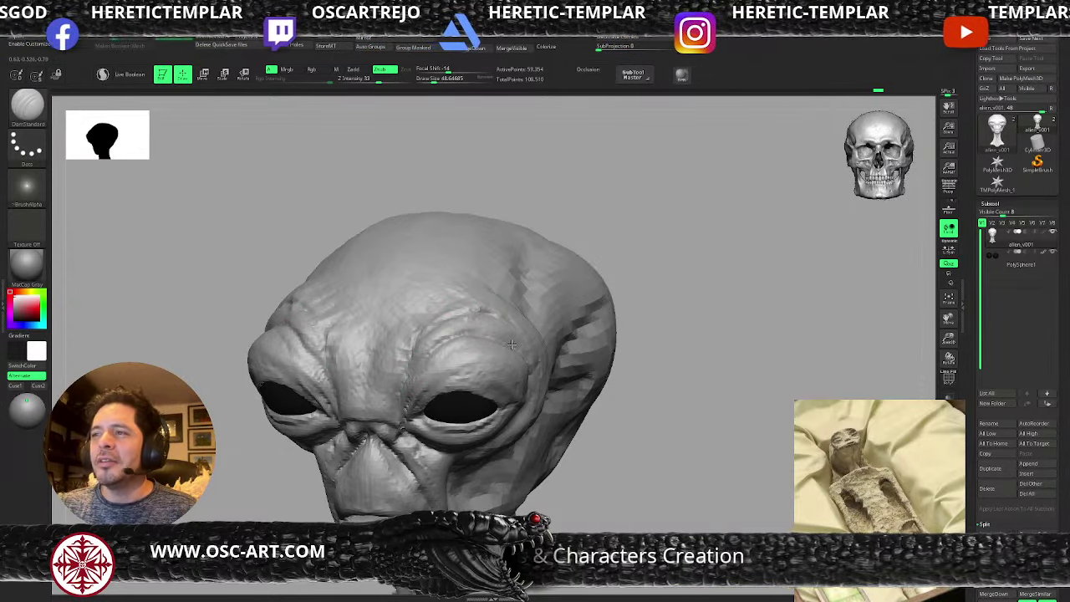
- Thicken the folds of the brow ridge above the eye with the ClayBuildup brush
{"action": "key", "text": "b"}
{"action": "key", "text": "c"}
{"action": "key", "text": "b"}
{"action": "left_click_drag", "start_coordinate": [460, 316], "coordinate": [480, 298]}
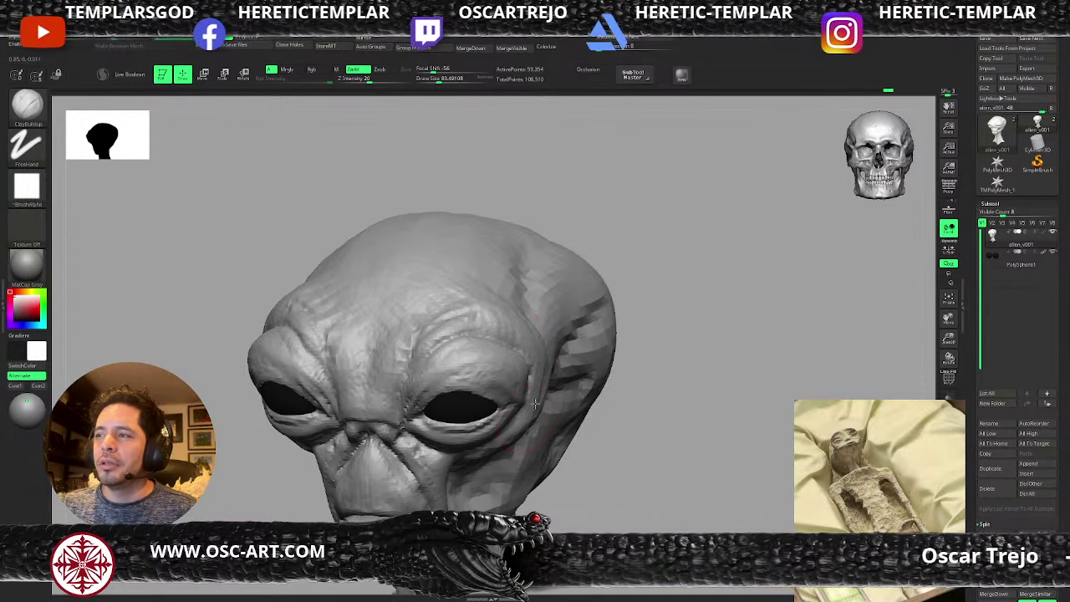
- Build up the outer eye socket and the cheek beside the mouth with a resized ClayBuildup brush
{"action": "left_click_drag", "start_coordinate": [627, 401], "coordinate": [577, 376]}
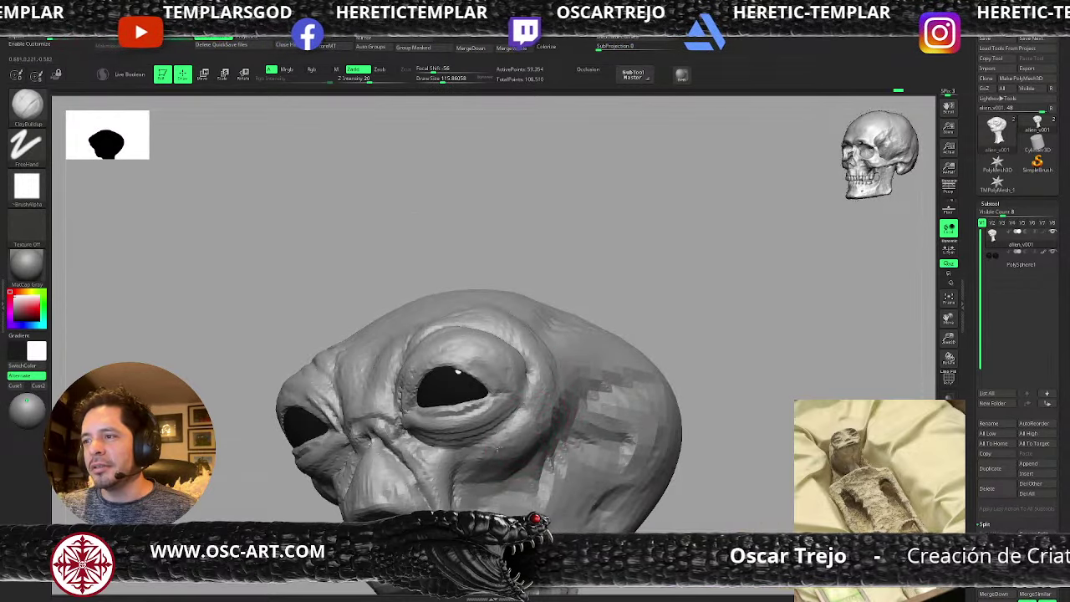
{"action": "key", "text": "["}
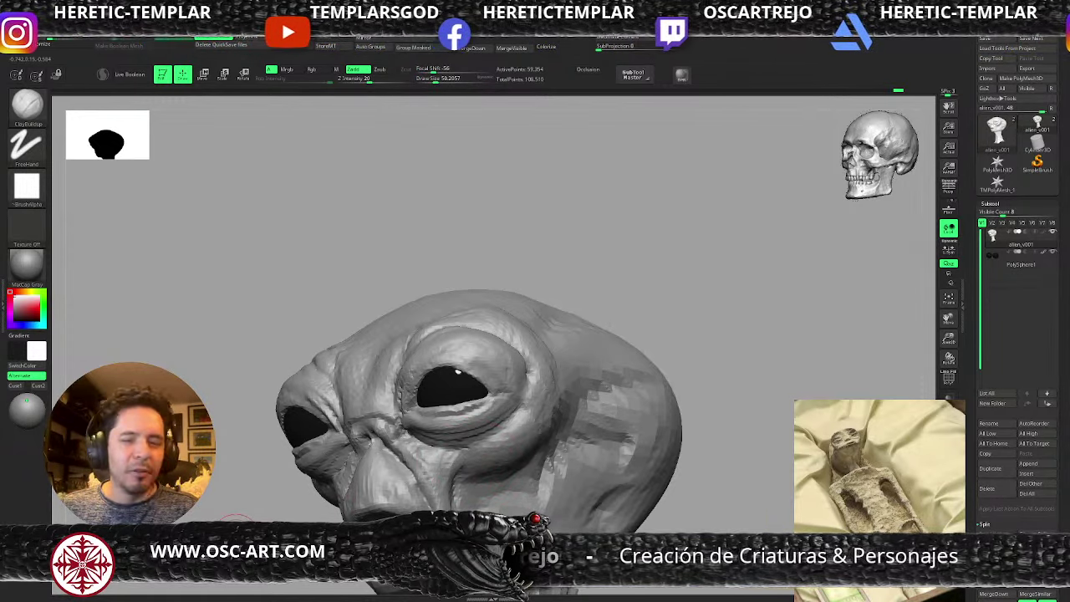
{"action": "left_click_drag", "start_coordinate": [642, 241], "coordinate": [508, 400]}
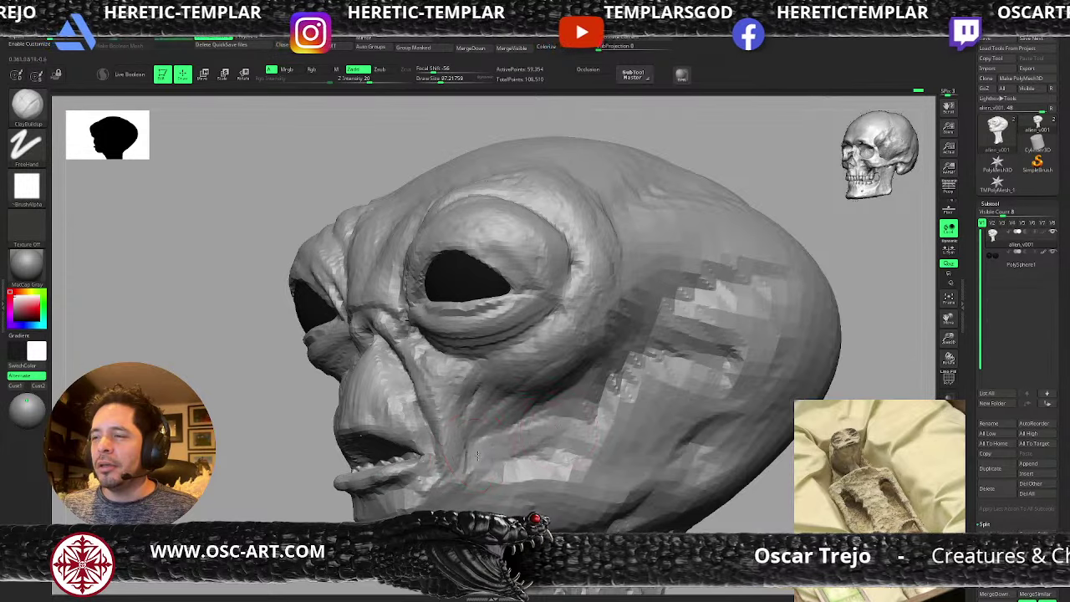
- Isolate the inner mouth surface, then reshape it with the Move brush and smooth its jagged edge
{"action": "left_click_drag", "start_coordinate": [298, 532], "coordinate": [549, 430], "text": "alt"}
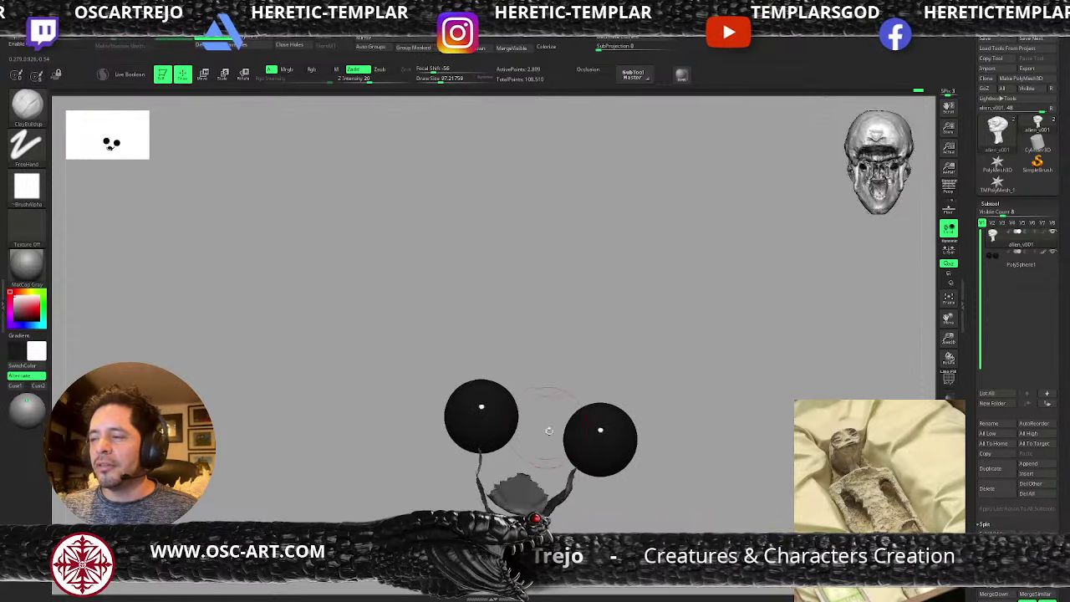
{"action": "mouse_move", "coordinate": [619, 485]}
{"action": "left_mouse_down", "text": "alt"}
{"action": "mouse_move", "coordinate": [599, 406]}
{"action": "mouse_move", "coordinate": [616, 461]}
{"action": "left_mouse_up", "text": "alt"}
{"action": "key", "text": "b"}
{"action": "key", "text": "m"}
{"action": "key", "text": "v"}
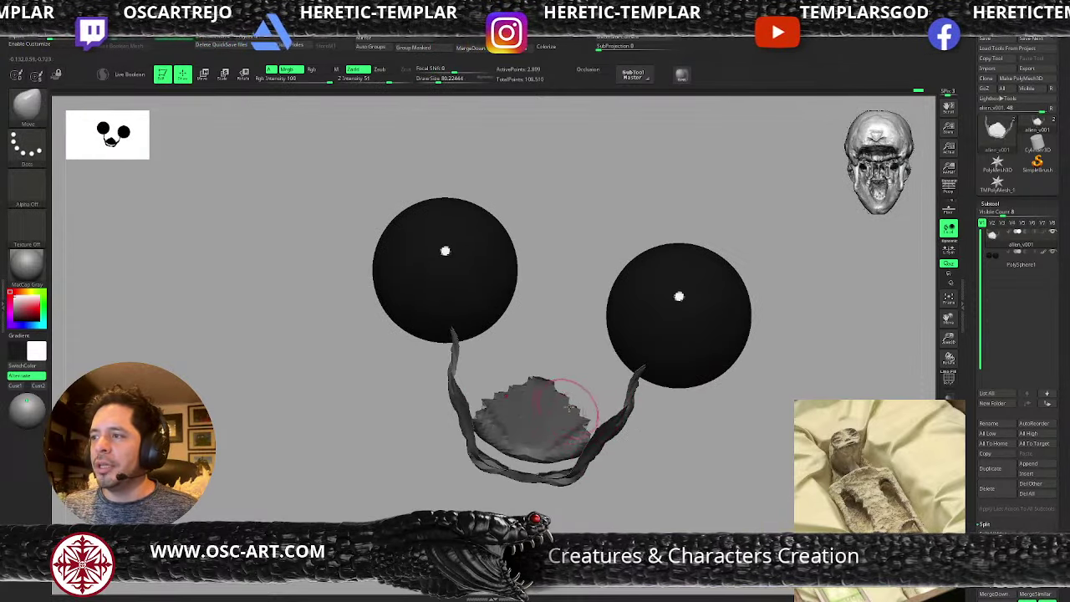
{"action": "key", "text": "s"}
{"action": "left_click_drag", "start_coordinate": [582, 413], "coordinate": [594, 410]}
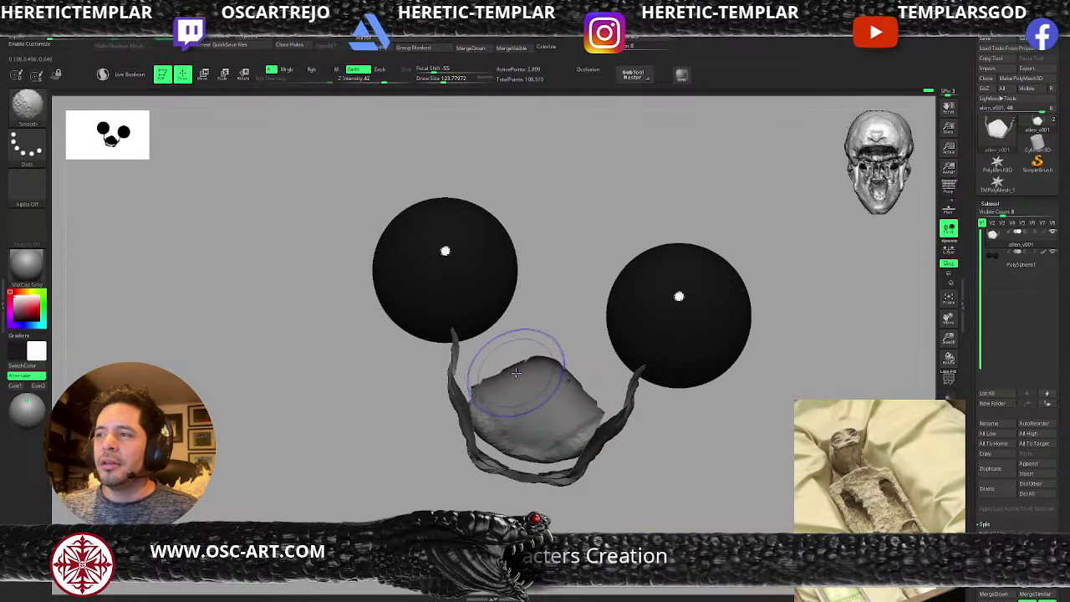
{"action": "left_click_drag", "start_coordinate": [519, 374], "coordinate": [508, 376], "text": "shift"}
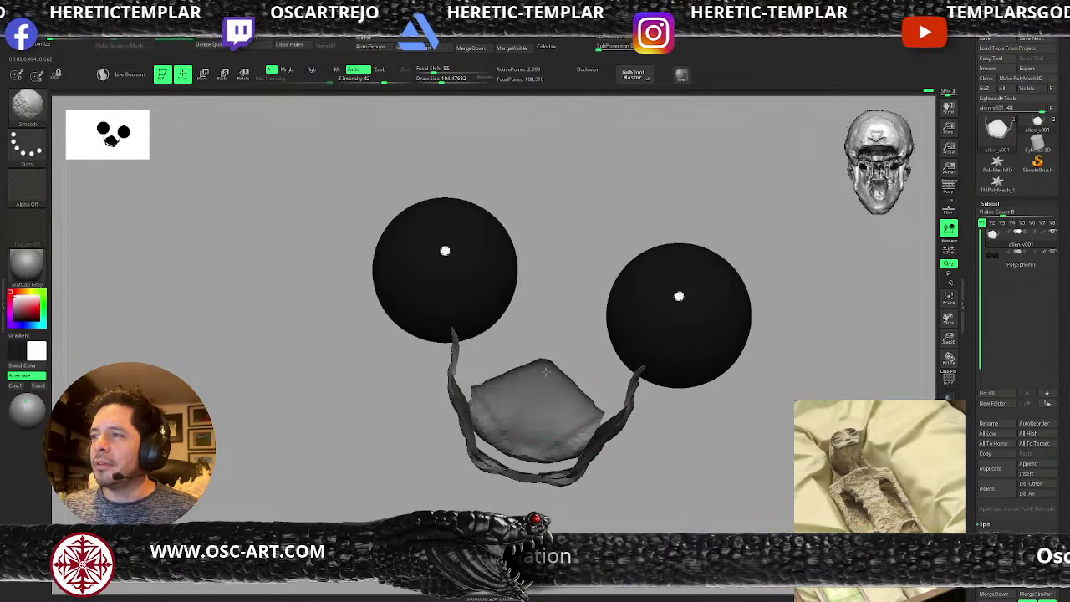
{"action": "key", "text": "s"}
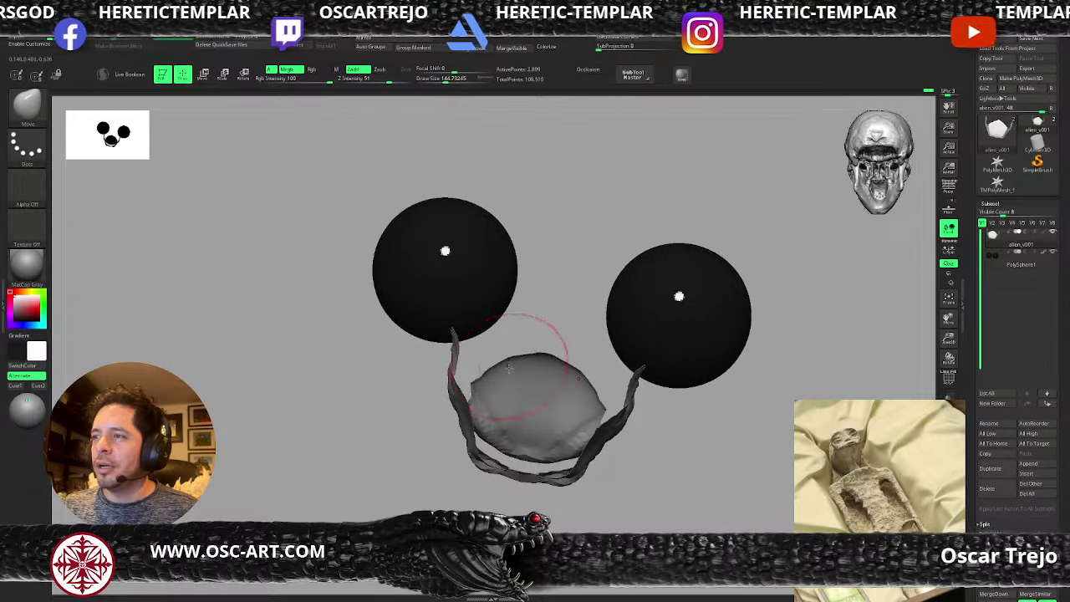
- Pull the inner mouth surface back into a deeper cavity with a resized Move brush
{"action": "left_click_drag", "start_coordinate": [423, 436], "coordinate": [459, 524]}
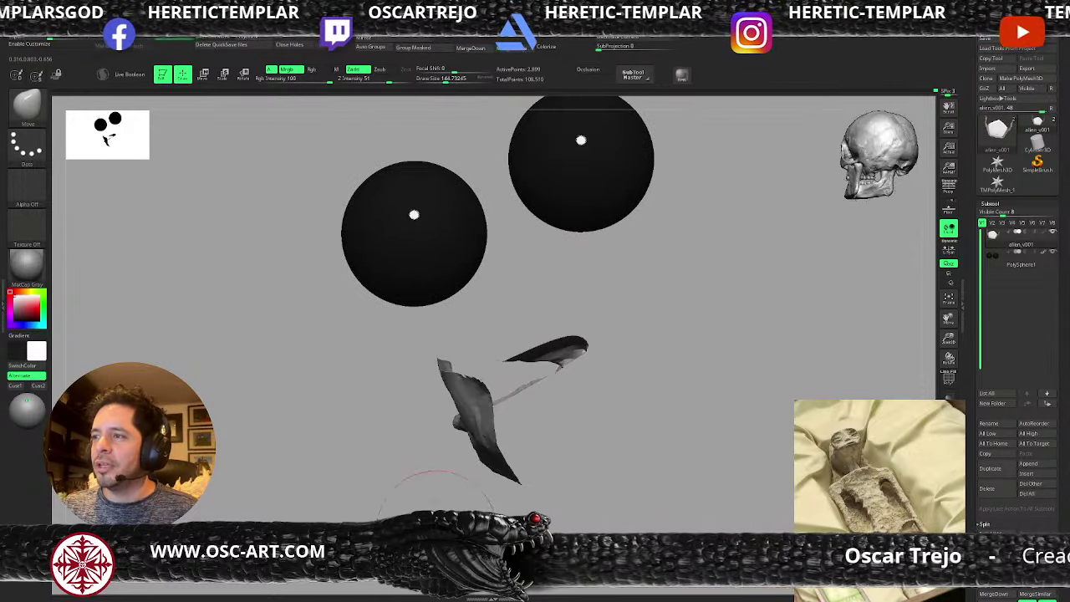
{"action": "left_click_drag", "start_coordinate": [620, 410], "coordinate": [623, 506]}
{"action": "key", "text": "s"}
{"action": "left_click_drag", "start_coordinate": [523, 339], "coordinate": [530, 339]}
{"action": "mouse_move", "coordinate": [529, 341]}
{"action": "left_mouse_down"}
{"action": "mouse_move", "coordinate": [549, 371]}
{"action": "mouse_move", "coordinate": [547, 350]}
{"action": "left_mouse_up"}
{"action": "key", "text": "s"}
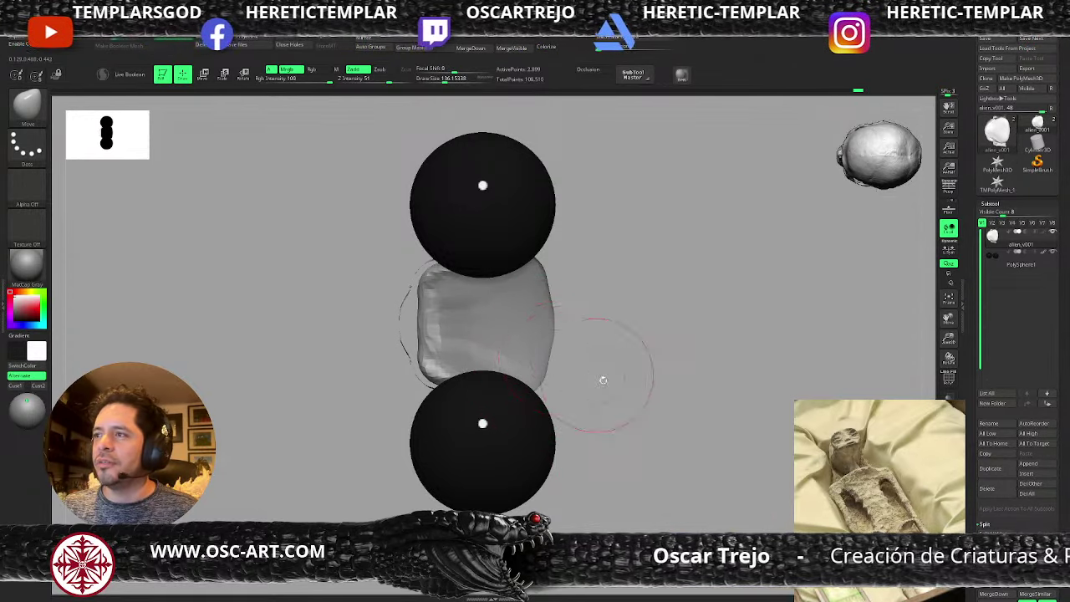
- Puff out the isolated inner mouth surface with a large Inflat brush at low intensity
{"action": "mouse_move", "coordinate": [602, 380]}
{"action": "left_mouse_down"}
{"action": "mouse_move", "coordinate": [624, 307]}
{"action": "mouse_move", "coordinate": [647, 340]}
{"action": "left_mouse_up"}
{"action": "key", "text": "b"}
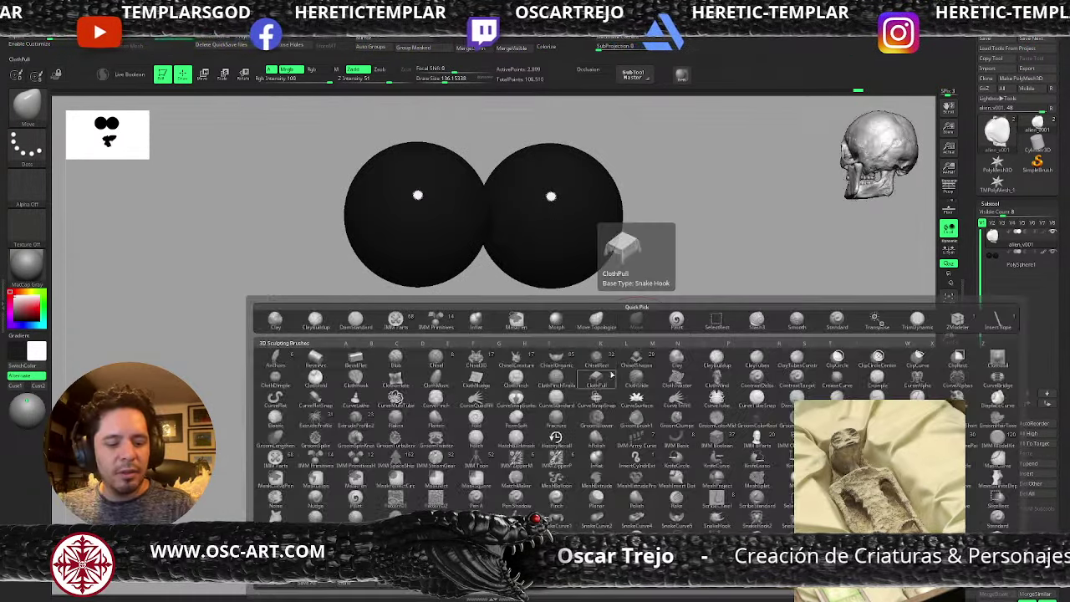
{"action": "left_click", "coordinate": [595, 376]}
{"action": "left_click_drag", "start_coordinate": [615, 366], "coordinate": [656, 355]}
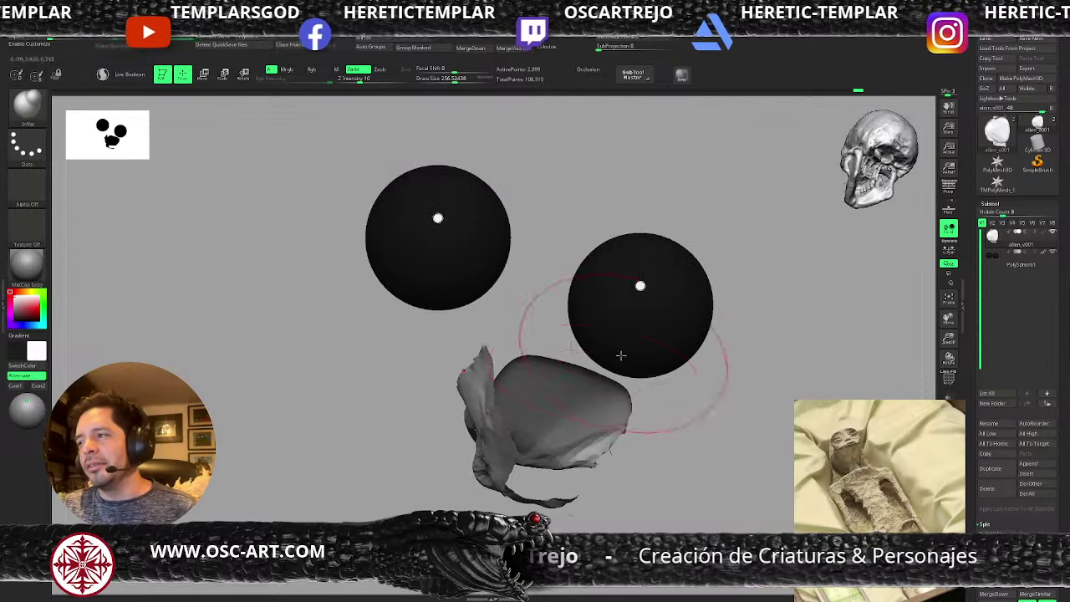
{"action": "left_click_drag", "start_coordinate": [579, 383], "coordinate": [584, 400]}
{"action": "mouse_move", "coordinate": [684, 396]}
{"action": "left_mouse_down"}
{"action": "mouse_move", "coordinate": [692, 442]}
{"action": "mouse_move", "coordinate": [671, 459]}
{"action": "mouse_move", "coordinate": [576, 465]}
{"action": "left_mouse_up"}
- Reshape the side of the inner mouth surface with the Move brush
{"action": "key", "text": "b"}
{"action": "key", "text": "m"}
{"action": "key", "text": "v"}
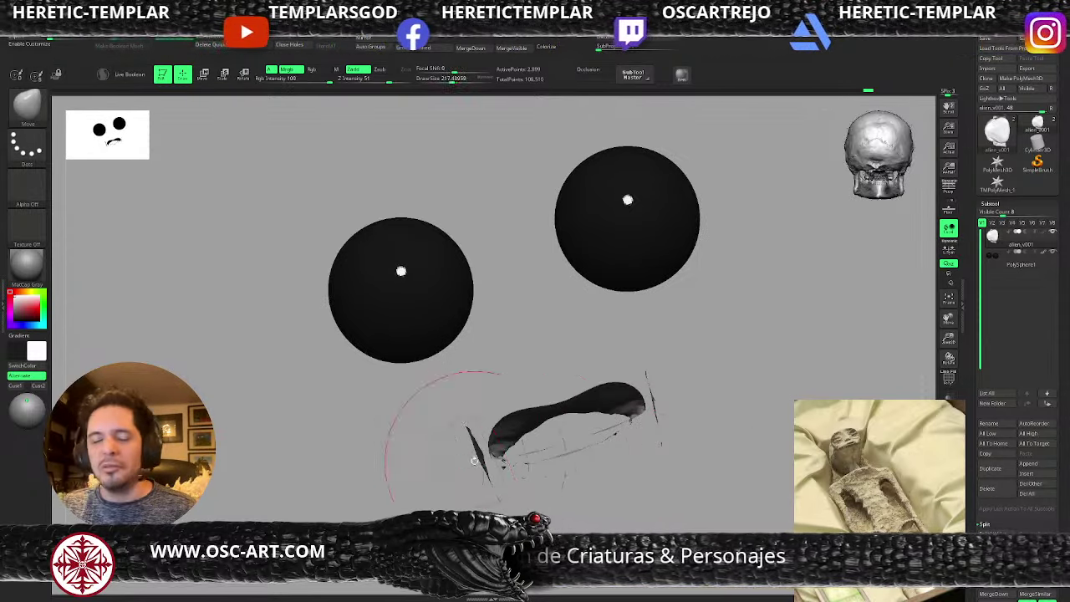
{"action": "left_click_drag", "start_coordinate": [391, 468], "coordinate": [559, 477]}
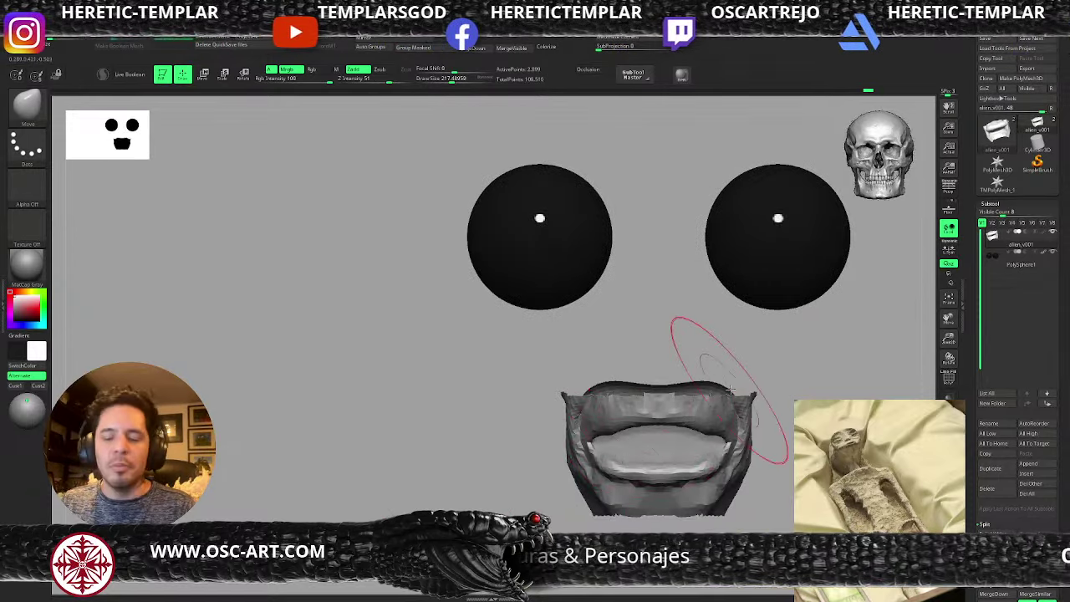
{"action": "left_click_drag", "start_coordinate": [795, 403], "coordinate": [799, 465]}
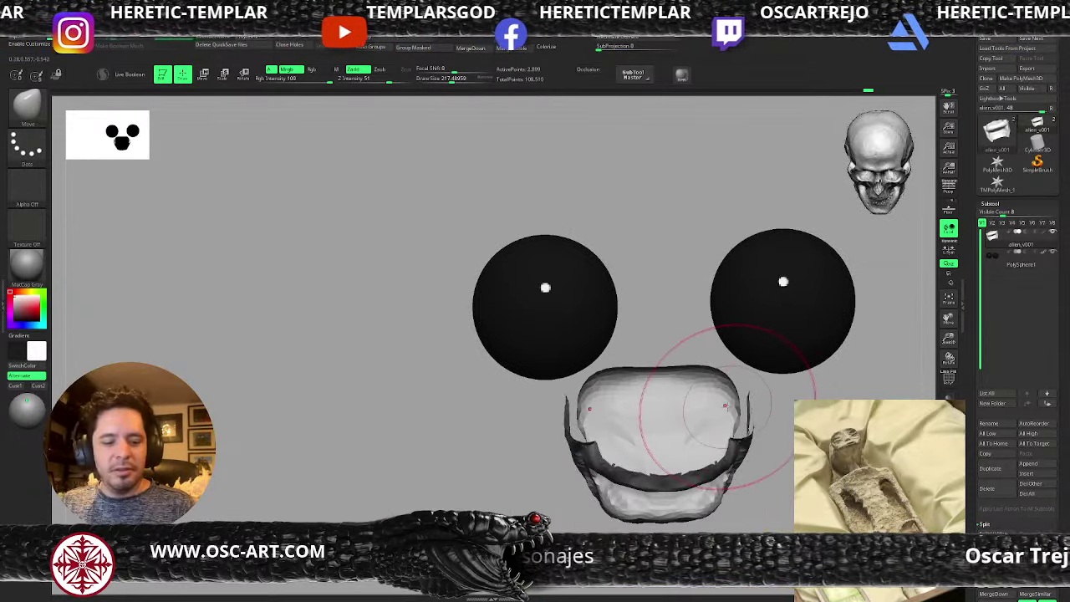
- Adjust the sides and edges of the inner mouth with a resized Move Topological brush and unhide the whole head
{"action": "key", "text": "b"}
{"action": "key", "text": "m"}
{"action": "key", "text": "t"}
{"action": "key", "text": "s"}
{"action": "left_click_drag", "start_coordinate": [738, 407], "coordinate": [727, 402]}
{"action": "key", "text": "s"}
{"action": "left_click_drag", "start_coordinate": [723, 374], "coordinate": [715, 383]}
{"action": "mouse_move", "coordinate": [777, 418]}
{"action": "left_mouse_down"}
{"action": "mouse_move", "coordinate": [764, 431]}
{"action": "mouse_move", "coordinate": [747, 385]}
{"action": "left_mouse_up"}
{"action": "key", "text": "s"}
{"action": "mouse_move", "coordinate": [759, 441]}
{"action": "left_mouse_down"}
{"action": "mouse_move", "coordinate": [770, 447]}
{"action": "mouse_move", "coordinate": [767, 477]}
{"action": "mouse_move", "coordinate": [735, 438]}
{"action": "left_mouse_up"}
{"action": "left_click", "coordinate": [532, 467], "text": "ctrl+shift"}
{"action": "left_click_drag", "start_coordinate": [533, 466], "coordinate": [509, 466]}
{"action": "left_click_drag", "start_coordinate": [783, 428], "coordinate": [724, 430], "text": "alt"}
{"action": "left_click_drag", "start_coordinate": [723, 430], "coordinate": [739, 458], "text": "alt"}
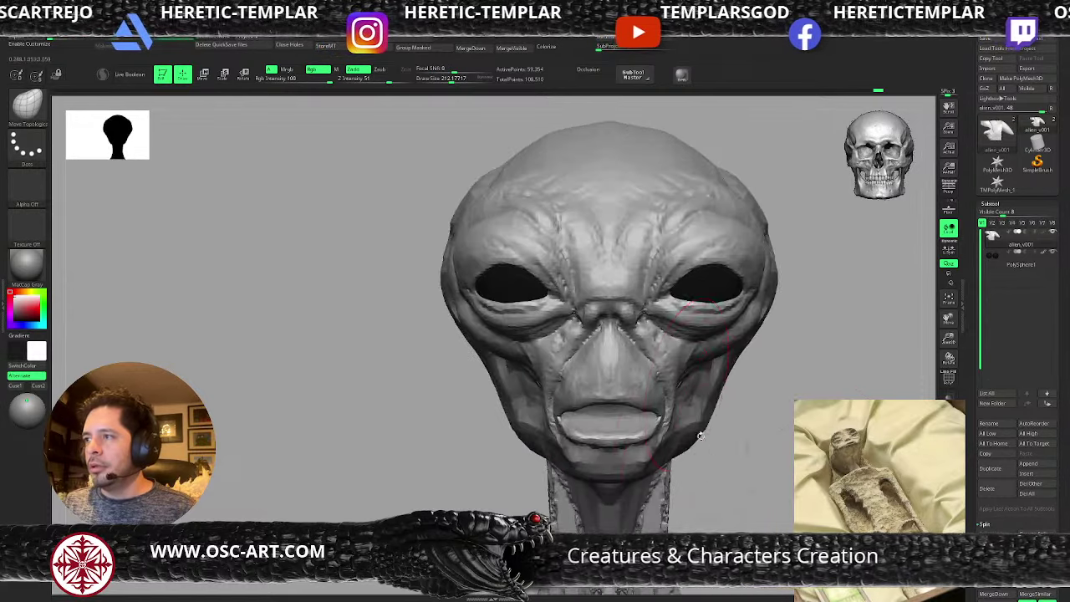
- Build up the cheek and jaw beside the mouth with a gradually smaller ClayBuildup brush
{"action": "key", "text": "b"}
{"action": "key", "text": "c"}
{"action": "key", "text": "b"}
{"action": "key", "text": "s"}
{"action": "left_click_drag", "start_coordinate": [675, 374], "coordinate": [669, 374]}
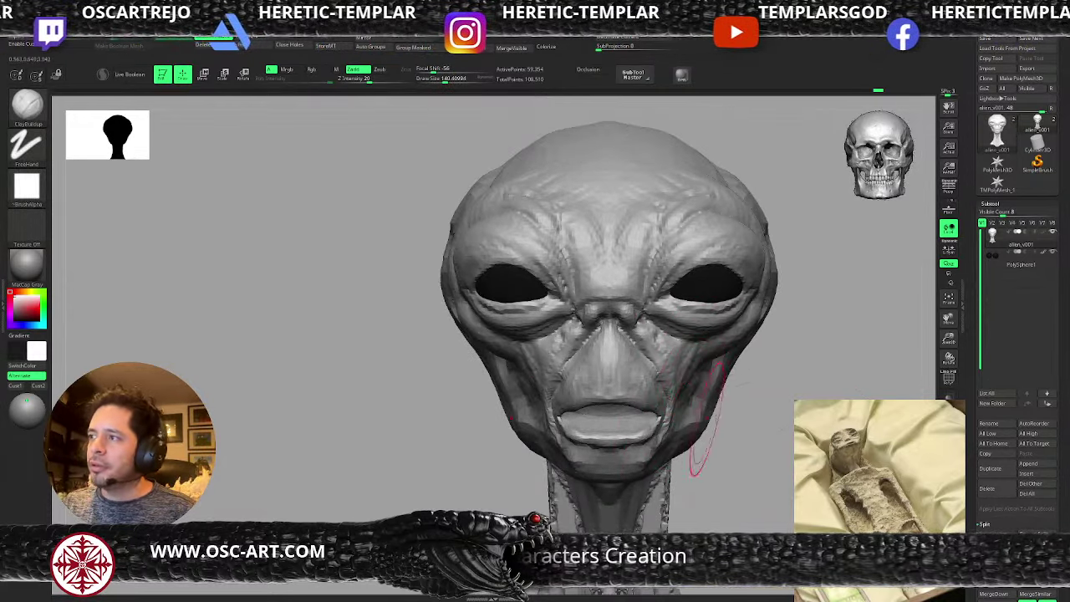
{"action": "left_click_drag", "start_coordinate": [765, 422], "coordinate": [711, 405]}
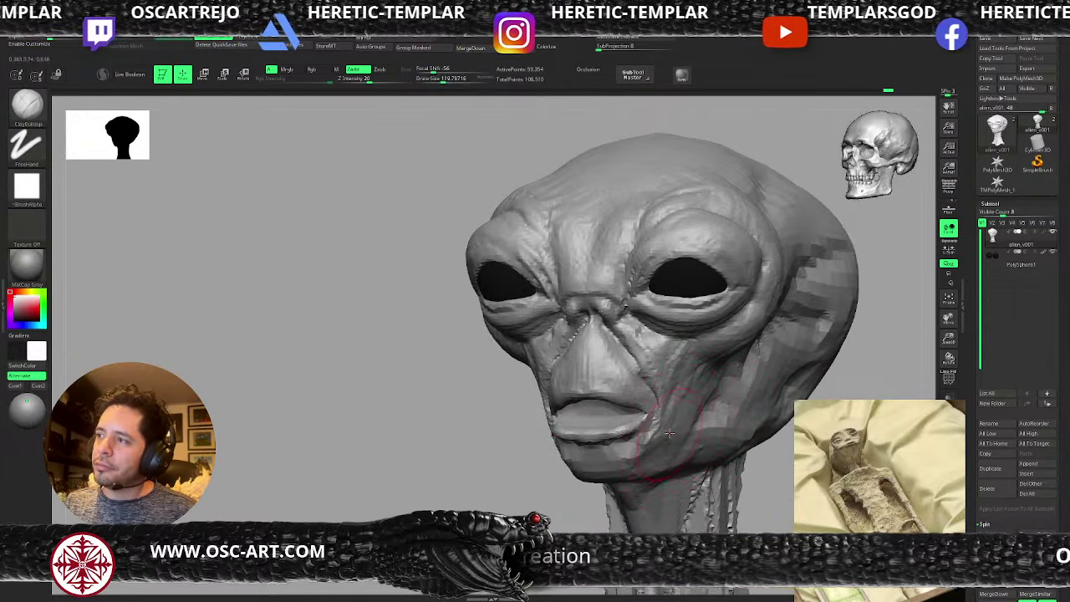
{"action": "left_click_drag", "start_coordinate": [493, 481], "coordinate": [507, 452], "text": "alt"}
{"action": "left_click_drag", "start_coordinate": [754, 447], "coordinate": [715, 409], "text": "alt"}
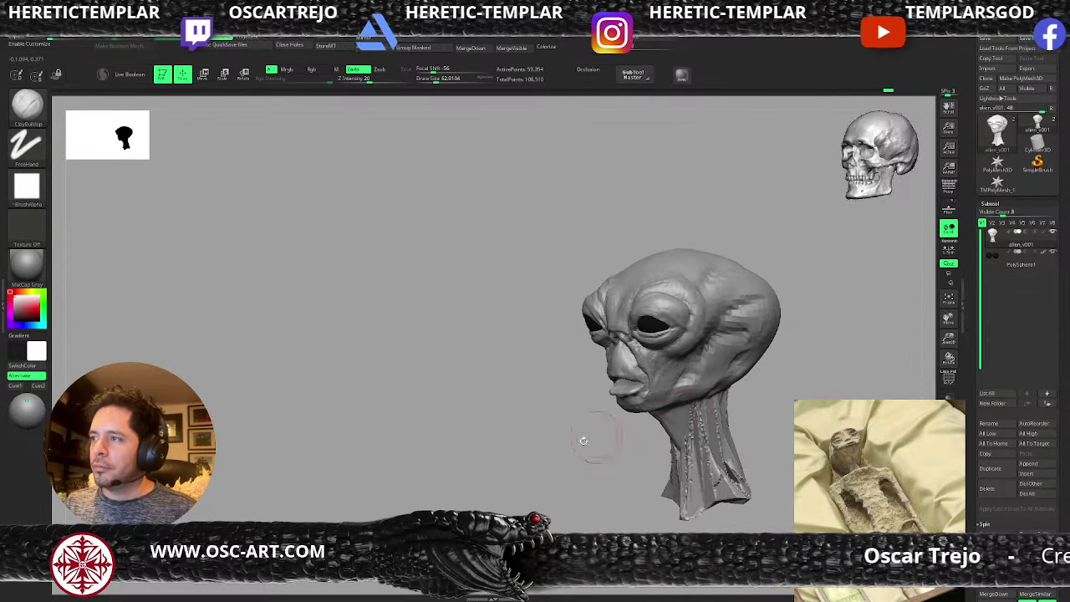
- Isolate the mouth and jaw region and add volume inside the mouth cavity with the ClayBuildup brush
{"action": "left_click_drag", "start_coordinate": [536, 450], "coordinate": [532, 397]}
{"action": "left_click_drag", "start_coordinate": [473, 437], "coordinate": [502, 418], "text": "shift"}
{"action": "left_click_drag", "start_coordinate": [478, 322], "coordinate": [709, 460], "text": "ctrl+shift"}
{"action": "mouse_move", "coordinate": [794, 409]}
{"action": "left_mouse_down"}
{"action": "mouse_move", "coordinate": [721, 398]}
{"action": "mouse_move", "coordinate": [701, 437]}
{"action": "mouse_move", "coordinate": [690, 434]}
{"action": "left_mouse_up"}
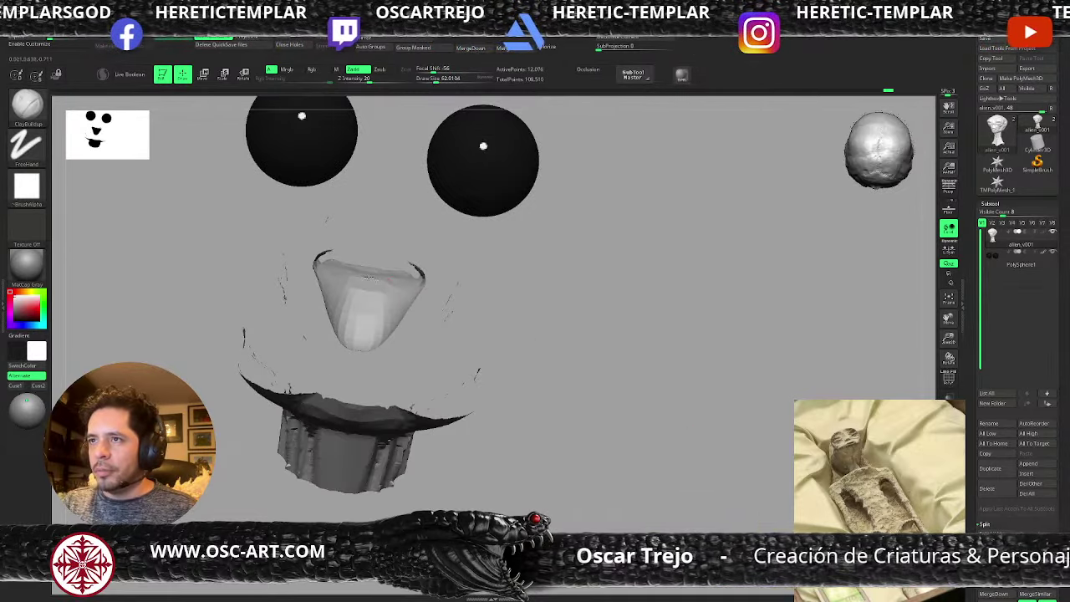
{"action": "mouse_move", "coordinate": [527, 272]}
{"action": "left_mouse_down"}
{"action": "mouse_move", "coordinate": [541, 246]}
{"action": "mouse_move", "coordinate": [549, 357]}
{"action": "left_mouse_up"}
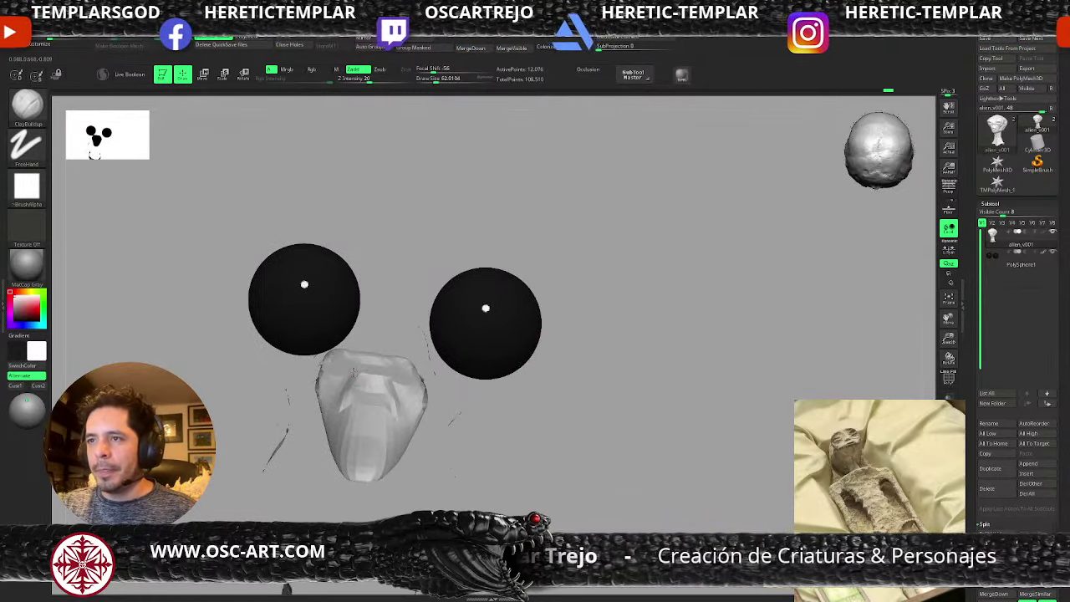
{"action": "mouse_move", "coordinate": [385, 378]}
{"action": "left_mouse_down"}
{"action": "mouse_move", "coordinate": [413, 401]}
{"action": "mouse_move", "coordinate": [383, 424]}
{"action": "mouse_move", "coordinate": [380, 402]}
{"action": "mouse_move", "coordinate": [335, 386]}
{"action": "mouse_move", "coordinate": [365, 418]}
{"action": "mouse_move", "coordinate": [359, 409]}
{"action": "left_mouse_up"}
{"action": "mouse_move", "coordinate": [305, 463]}
{"action": "left_mouse_down"}
{"action": "mouse_move", "coordinate": [393, 458]}
{"action": "mouse_move", "coordinate": [422, 434]}
{"action": "mouse_move", "coordinate": [418, 418]}
{"action": "left_mouse_up"}
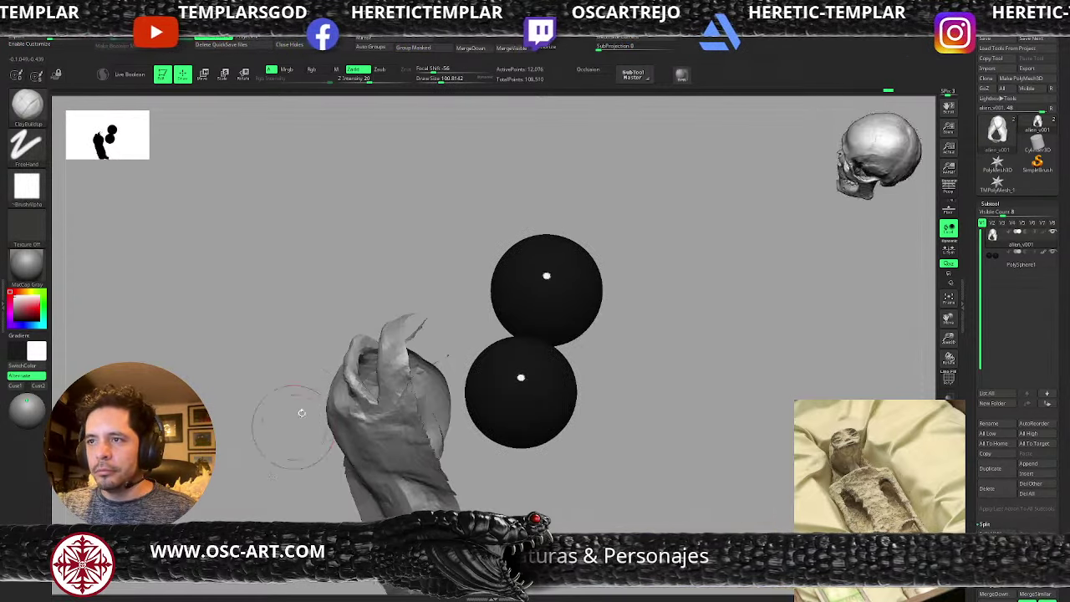
{"action": "mouse_move", "coordinate": [264, 465]}
{"action": "left_mouse_down"}
{"action": "mouse_move", "coordinate": [252, 393]}
{"action": "mouse_move", "coordinate": [234, 424]}
{"action": "mouse_move", "coordinate": [391, 424]}
{"action": "mouse_move", "coordinate": [515, 275]}
{"action": "mouse_move", "coordinate": [503, 355]}
{"action": "left_mouse_up"}
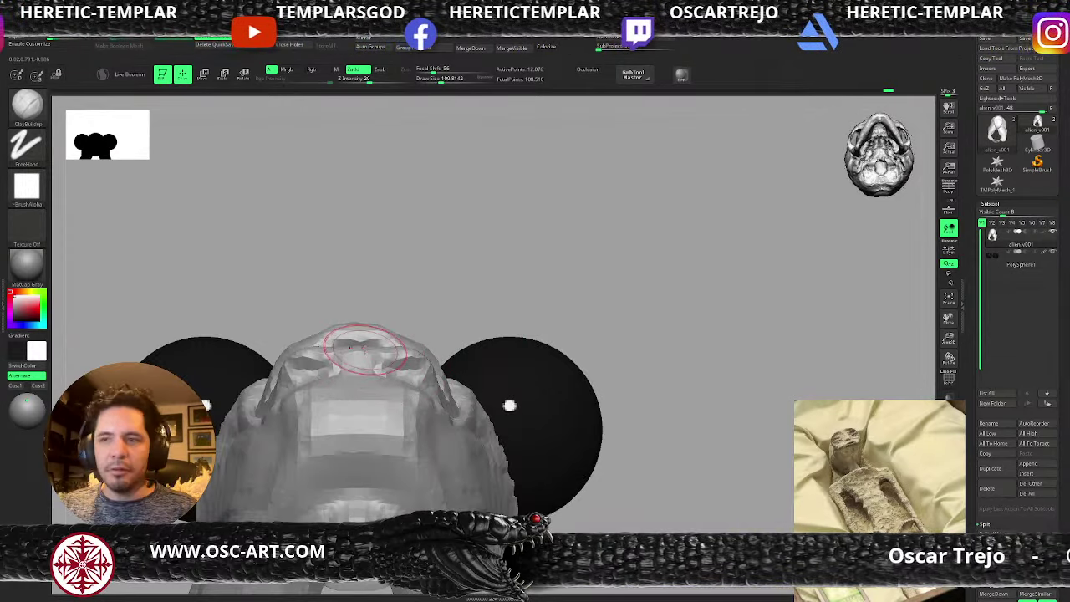
- Reshape the front and side folds of the isolated mouth from below with a resized Move Topological brush
{"action": "key", "text": "b"}
{"action": "key", "text": "m"}
{"action": "key", "text": "t"}
{"action": "key", "text": "s"}
{"action": "left_click_drag", "start_coordinate": [366, 345], "coordinate": [363, 344]}
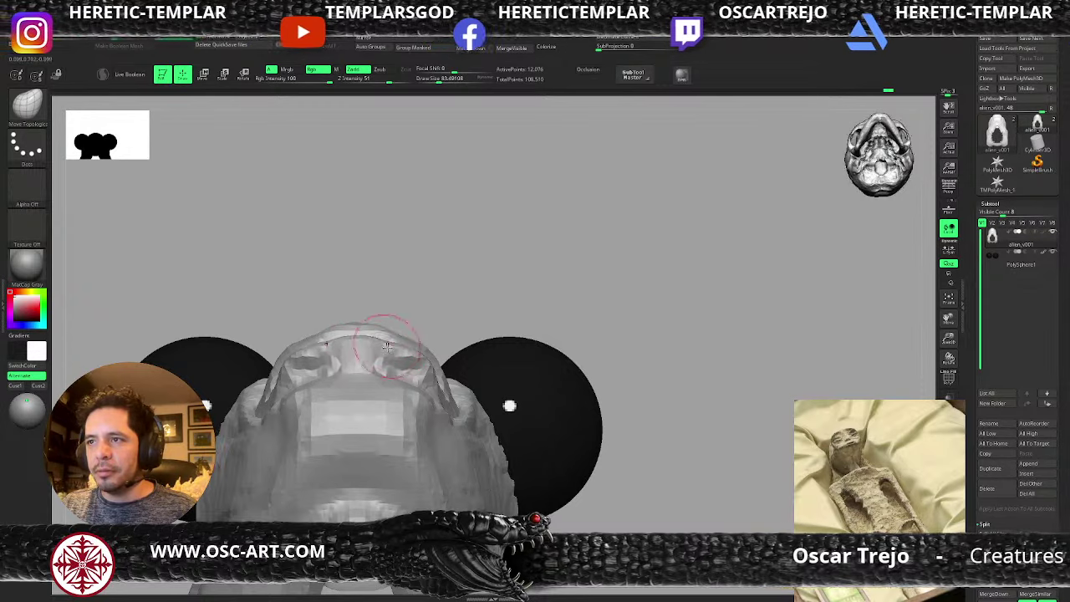
{"action": "key", "text": "s"}
{"action": "left_click_drag", "start_coordinate": [427, 383], "coordinate": [443, 400]}
{"action": "key", "text": "s"}
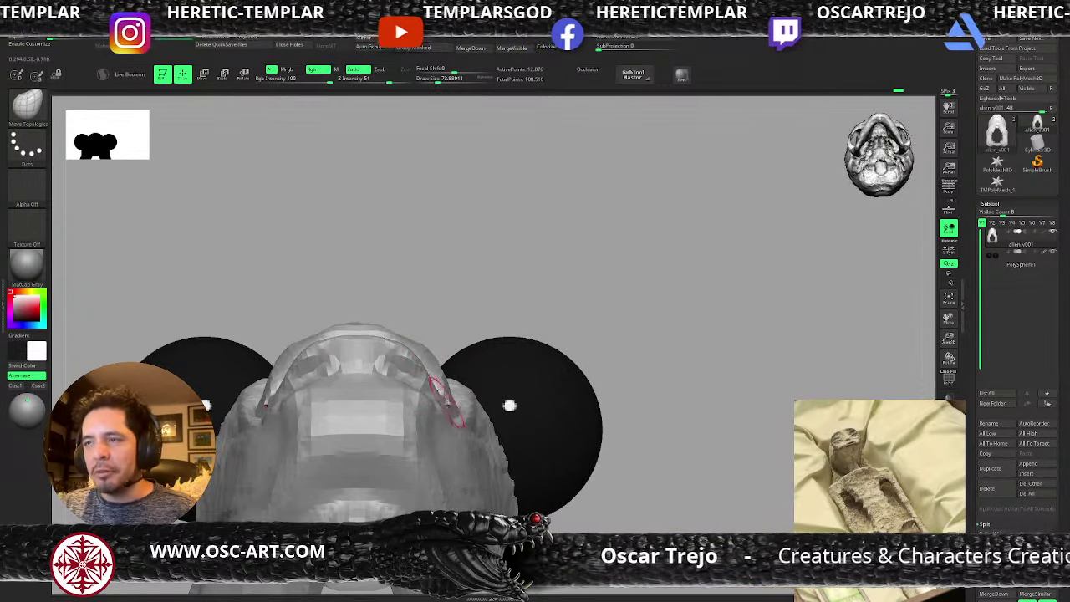
- Reshape the mouth corners and lip line from the front with Move Topological and unhide the whole head
{"action": "left_click_drag", "start_coordinate": [427, 305], "coordinate": [434, 219], "text": "alt"}
{"action": "mouse_move", "coordinate": [477, 251]}
{"action": "left_mouse_down"}
{"action": "mouse_move", "coordinate": [511, 365]}
{"action": "mouse_move", "coordinate": [548, 423]}
{"action": "left_mouse_up"}
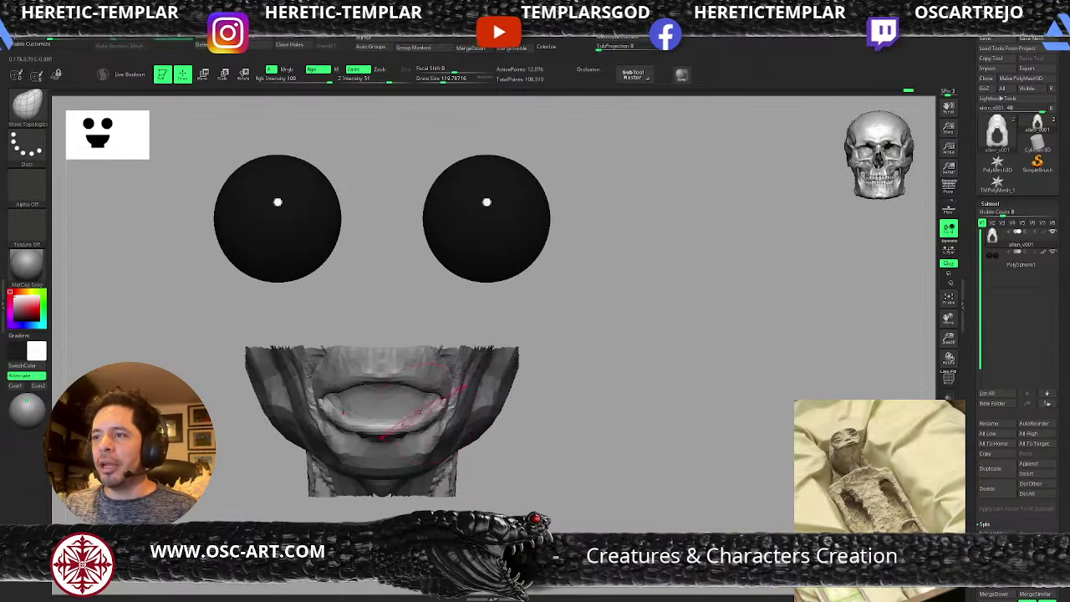
{"action": "key", "text": "s"}
{"action": "left_click_drag", "start_coordinate": [430, 412], "coordinate": [435, 417]}
{"action": "key", "text": "s"}
{"action": "left_click_drag", "start_coordinate": [436, 415], "coordinate": [433, 410]}
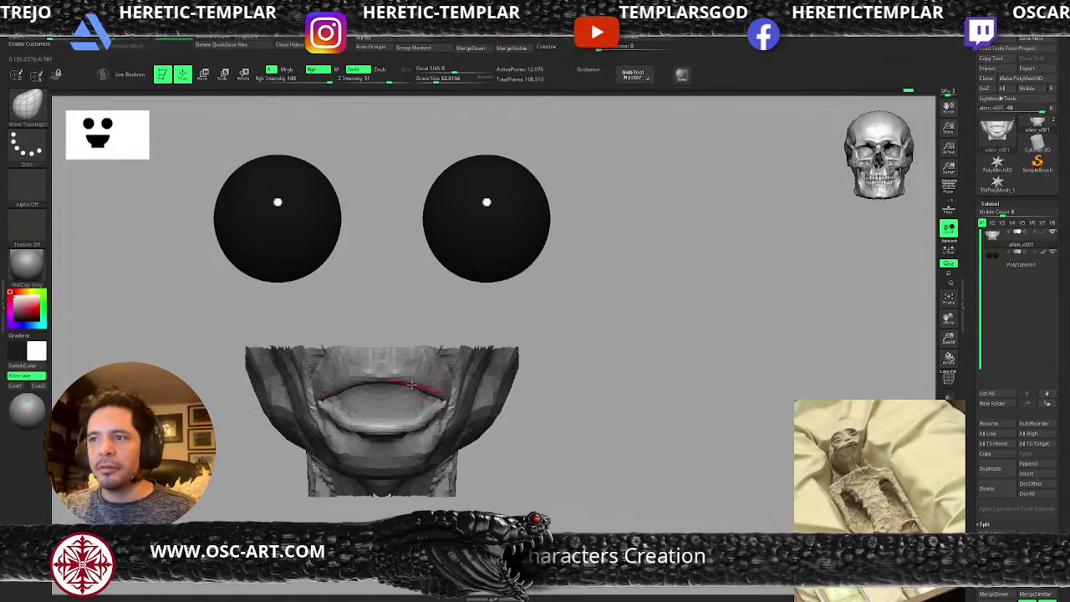
{"action": "right_click_drag", "start_coordinate": [525, 442], "coordinate": [526, 382], "text": "ctrl"}
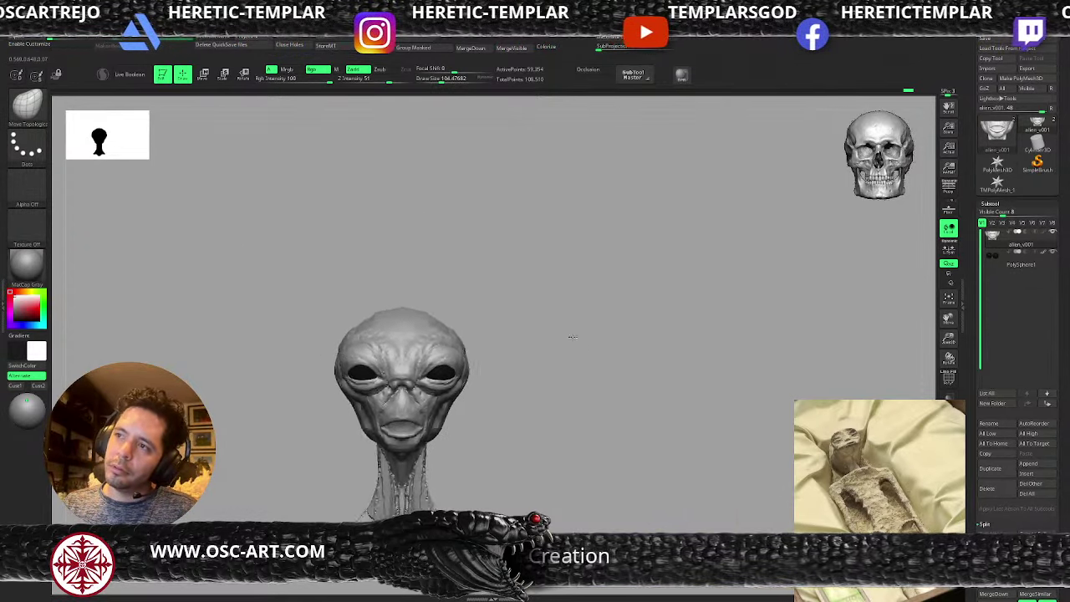
{"action": "mouse_move", "coordinate": [573, 337]}
{"action": "left_mouse_down", "text": "alt"}
{"action": "mouse_move", "coordinate": [573, 273]}
{"action": "mouse_move", "coordinate": [572, 321]}
{"action": "left_mouse_up", "text": "alt"}
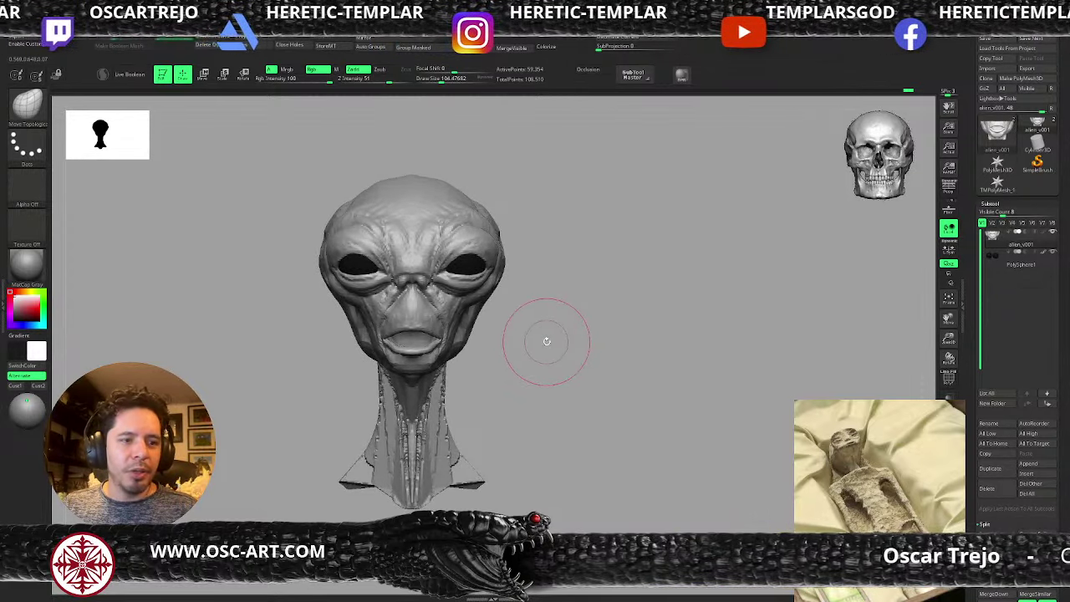
- Build up the front and side of the neck below the jaw with a resized ClayBuildup brush
{"action": "left_click_drag", "start_coordinate": [541, 345], "coordinate": [513, 354]}
{"action": "key", "text": "b"}
{"action": "key", "text": "c"}
{"action": "key", "text": "b"}
{"action": "key", "text": "s"}
{"action": "left_click_drag", "start_coordinate": [442, 387], "coordinate": [430, 386]}
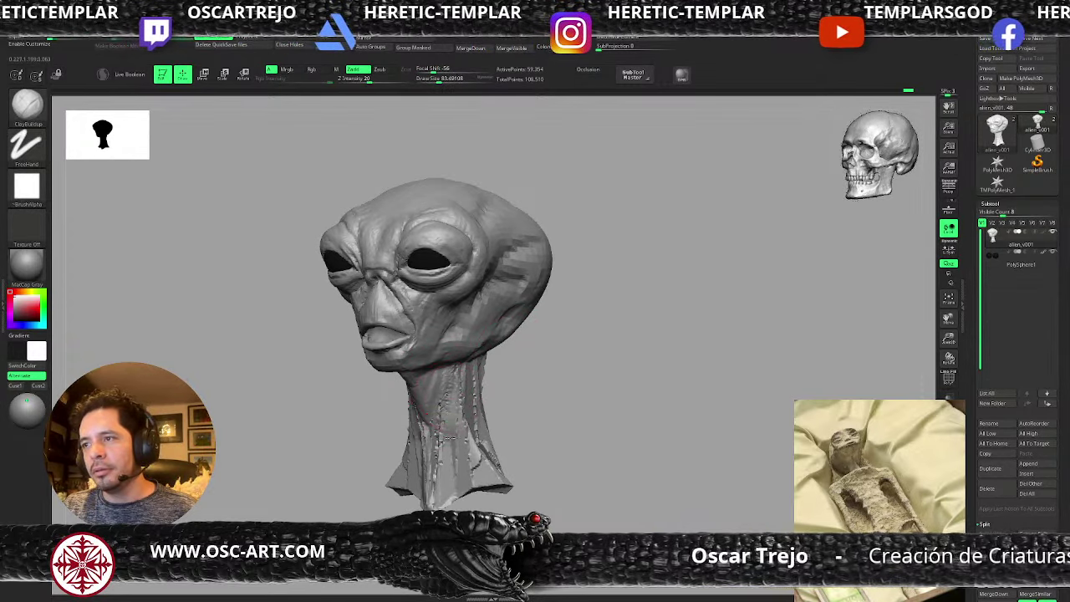
{"action": "key", "text": "s"}
{"action": "left_click_drag", "start_coordinate": [483, 418], "coordinate": [470, 418]}
{"action": "key", "text": "s"}
{"action": "left_click_drag", "start_coordinate": [512, 384], "coordinate": [443, 405]}
{"action": "key", "text": "s"}
{"action": "mouse_move", "coordinate": [437, 443]}
{"action": "left_mouse_down"}
{"action": "mouse_move", "coordinate": [431, 505]}
{"action": "mouse_move", "coordinate": [410, 482]}
{"action": "left_mouse_up"}
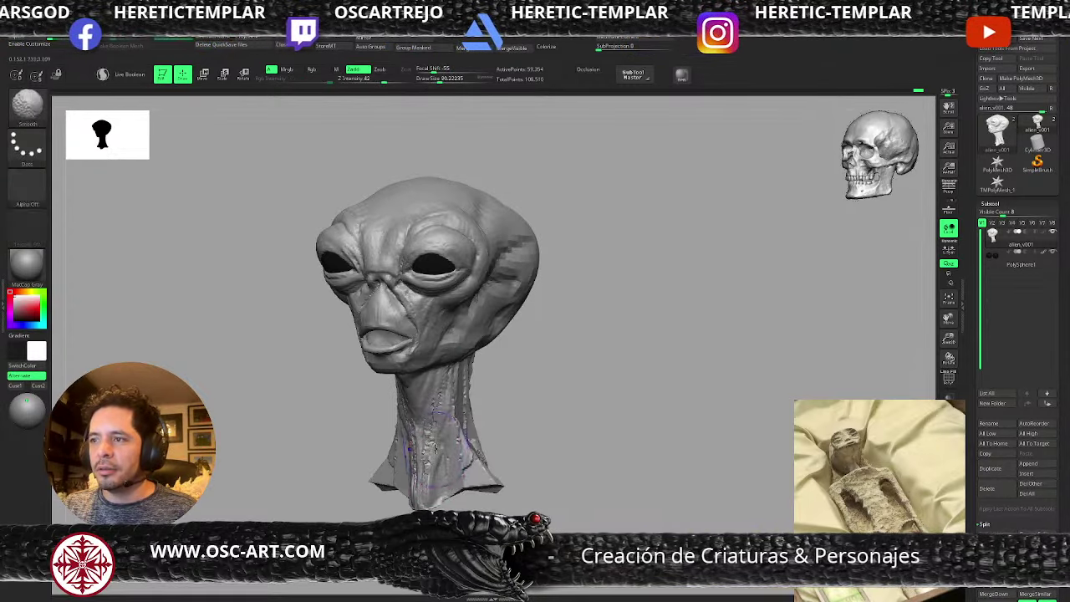
- Smooth the jagged neck strands and fill the side and back of the neck with ClayBuildup
{"action": "left_click_drag", "start_coordinate": [429, 436], "coordinate": [433, 468], "text": "shift"}
{"action": "mouse_move", "coordinate": [488, 416]}
{"action": "left_mouse_down"}
{"action": "mouse_move", "coordinate": [523, 406]}
{"action": "mouse_move", "coordinate": [528, 414]}
{"action": "left_mouse_up"}
{"action": "mouse_move", "coordinate": [449, 422]}
{"action": "left_mouse_down"}
{"action": "mouse_move", "coordinate": [466, 481]}
{"action": "mouse_move", "coordinate": [489, 488]}
{"action": "left_mouse_up"}
{"action": "mouse_move", "coordinate": [533, 419]}
{"action": "left_mouse_down"}
{"action": "mouse_move", "coordinate": [479, 423]}
{"action": "mouse_move", "coordinate": [506, 421]}
{"action": "mouse_move", "coordinate": [472, 443]}
{"action": "left_mouse_up"}
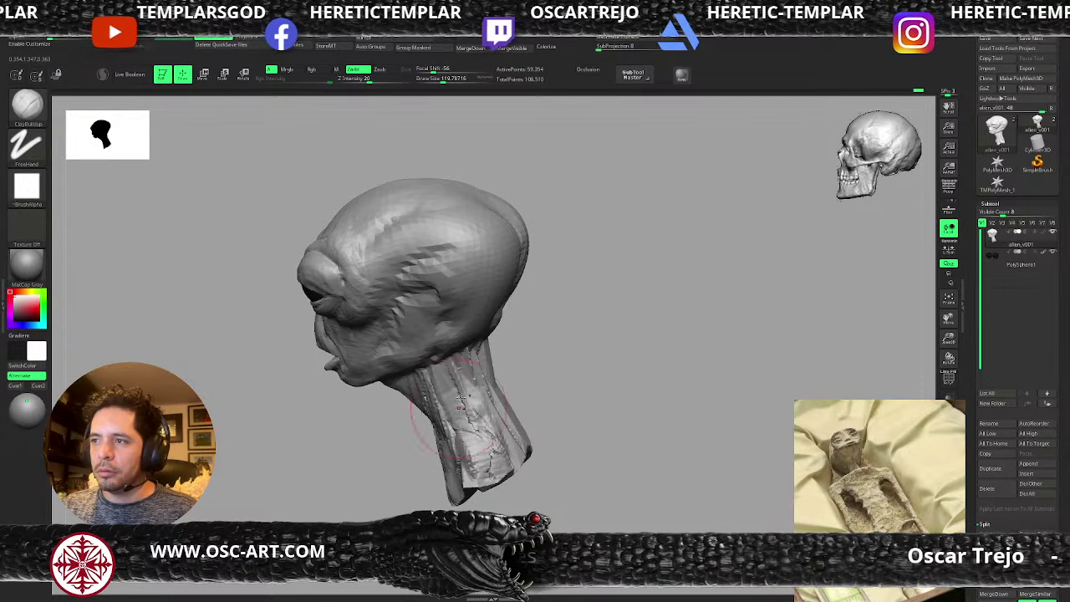
{"action": "left_click_drag", "start_coordinate": [493, 344], "coordinate": [474, 344]}
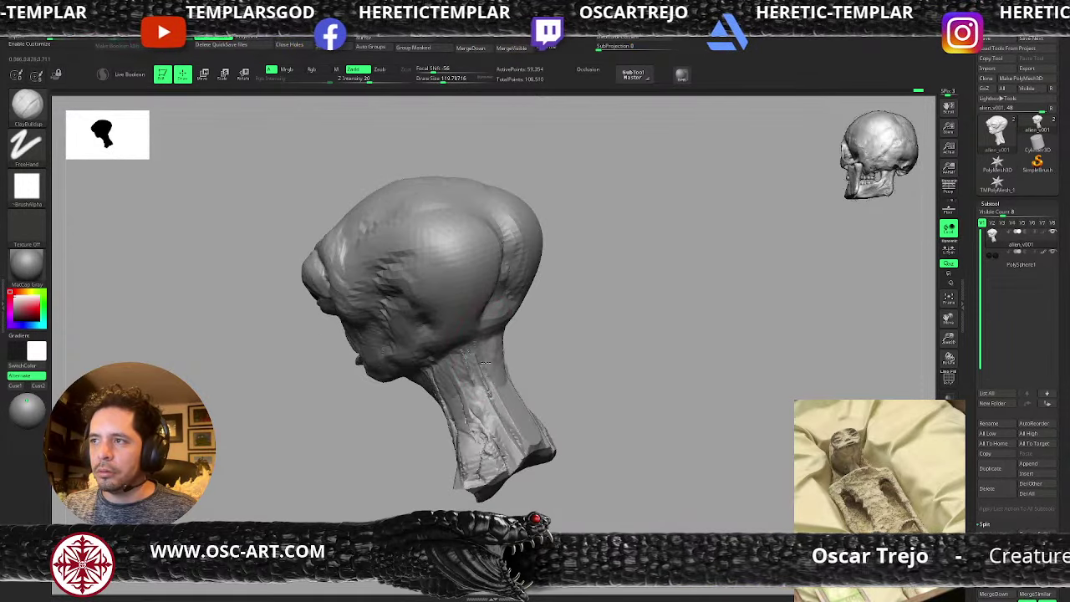
{"action": "right_click_drag", "start_coordinate": [467, 367], "coordinate": [426, 376]}
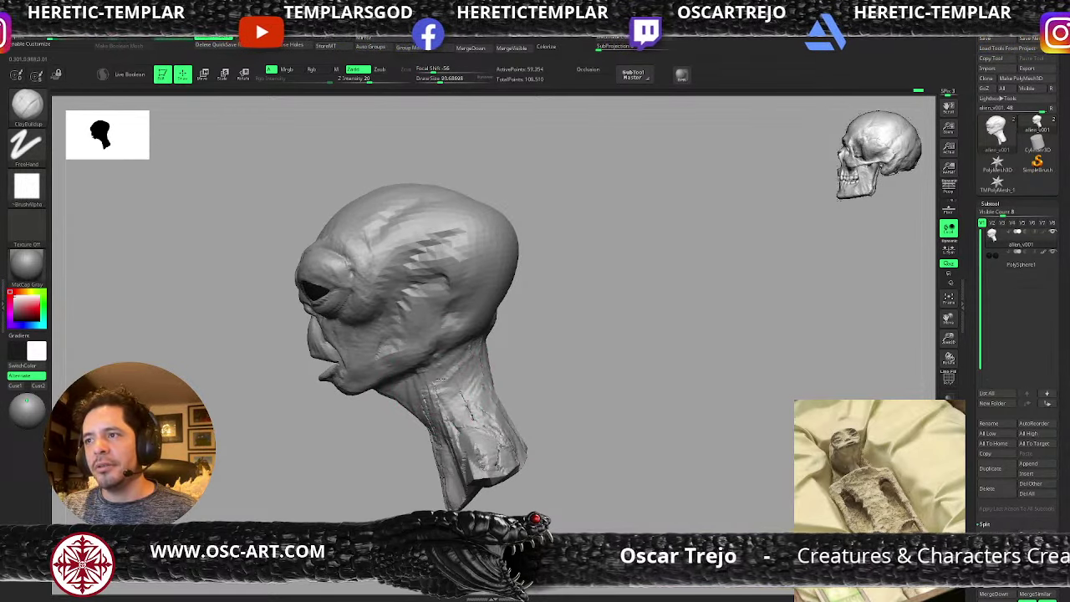
- Soften the side of the neck and sculpt folds under the jaw with the Standard brush
{"action": "right_click_drag", "start_coordinate": [455, 452], "coordinate": [437, 442], "text": "shift"}
{"action": "key", "text": "b"}
{"action": "key", "text": "s"}
{"action": "key", "text": "t"}
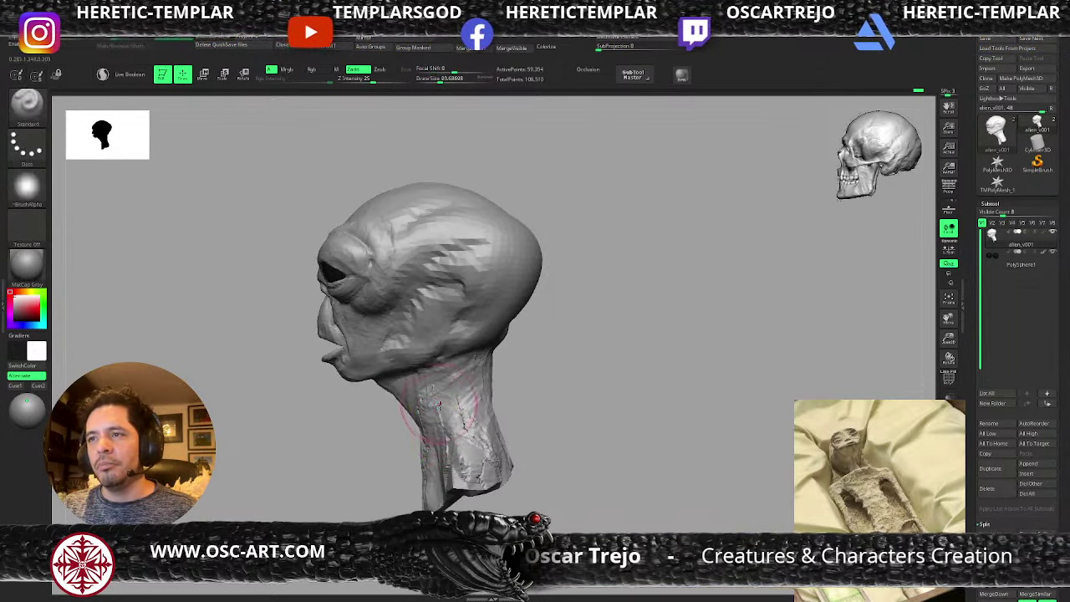
{"action": "left_click", "coordinate": [439, 81]}
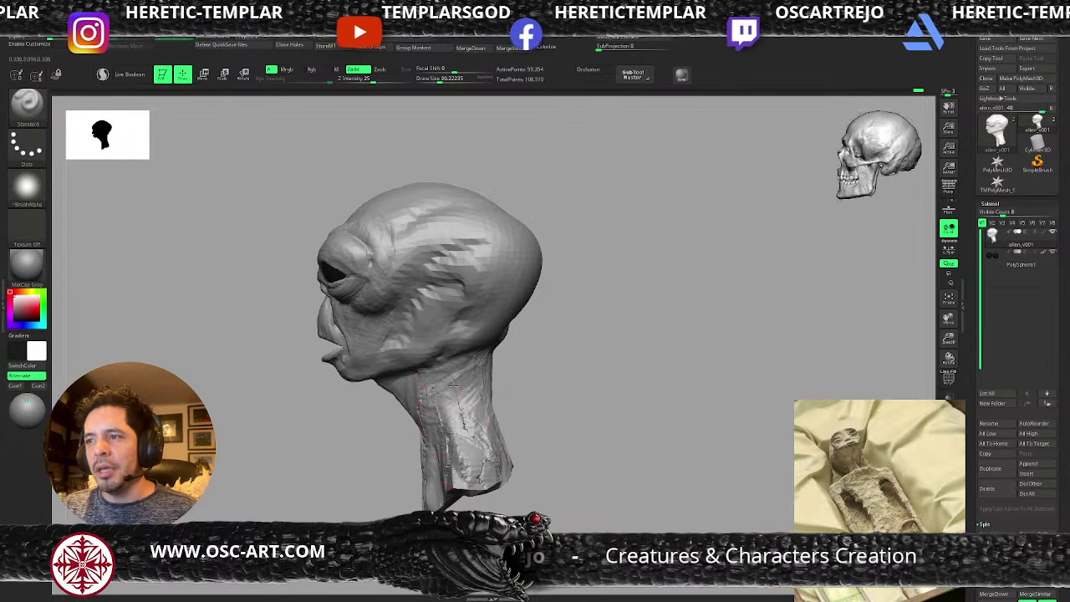
{"action": "right_click_drag", "start_coordinate": [477, 436], "coordinate": [517, 409], "text": "shift"}
{"action": "right_click_drag", "start_coordinate": [364, 465], "coordinate": [400, 460]}
- Add volume below the jaw with ClayBuildup and raise vertical neck folds with a smaller Standard brush
{"action": "key", "text": "b"}
{"action": "key", "text": "c"}
{"action": "key", "text": "b"}
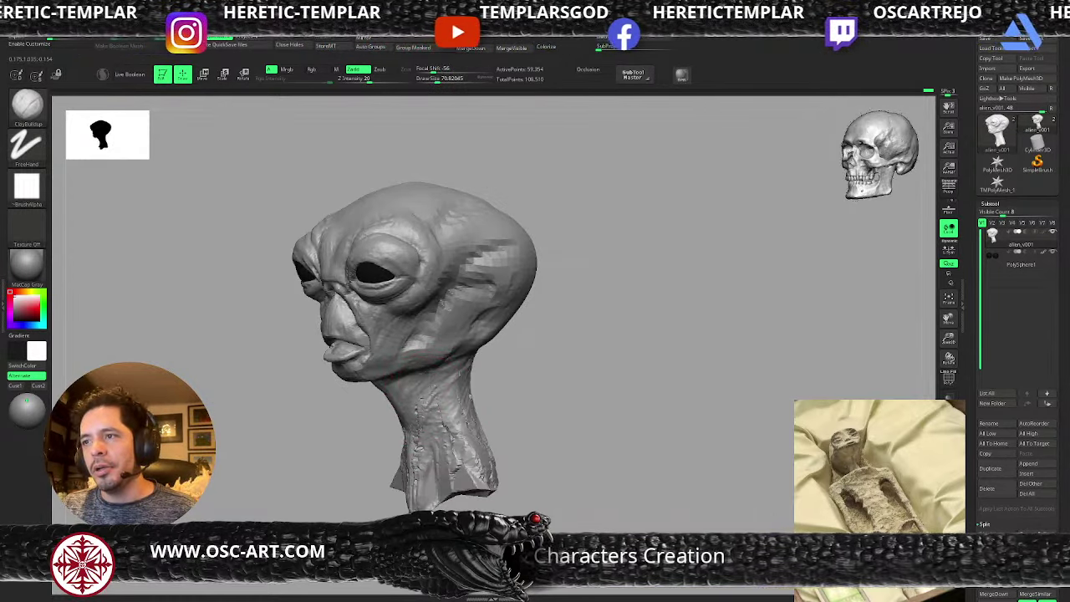
{"action": "key", "text": "b"}
{"action": "key", "text": "s"}
{"action": "key", "text": "t"}
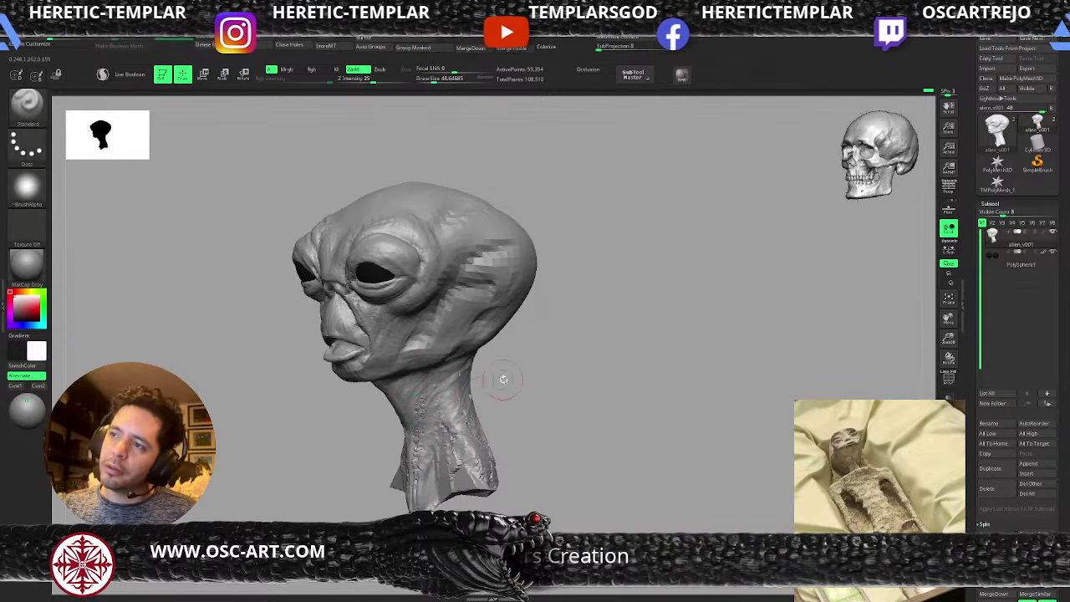
{"action": "mouse_move", "coordinate": [503, 380]}
{"action": "left_mouse_down"}
{"action": "mouse_move", "coordinate": [526, 368]}
{"action": "mouse_move", "coordinate": [518, 391]}
{"action": "left_mouse_up"}
{"action": "left_click_drag", "start_coordinate": [442, 395], "coordinate": [446, 455]}
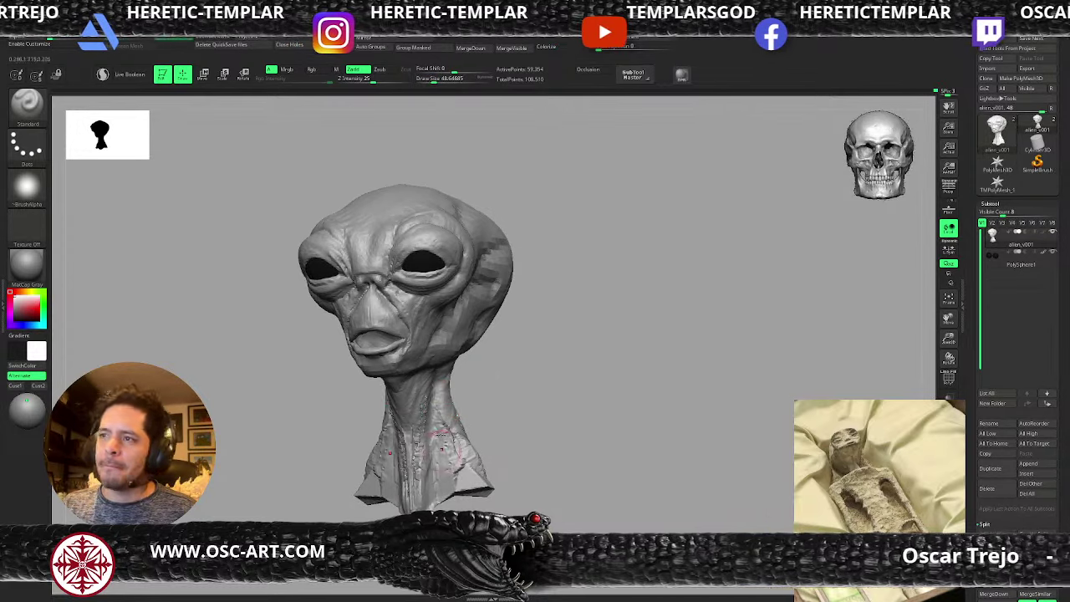
- Adjust the neck's outline beneath the jaw and from behind with a resized Move brush
{"action": "left_click_drag", "start_coordinate": [489, 407], "coordinate": [502, 406]}
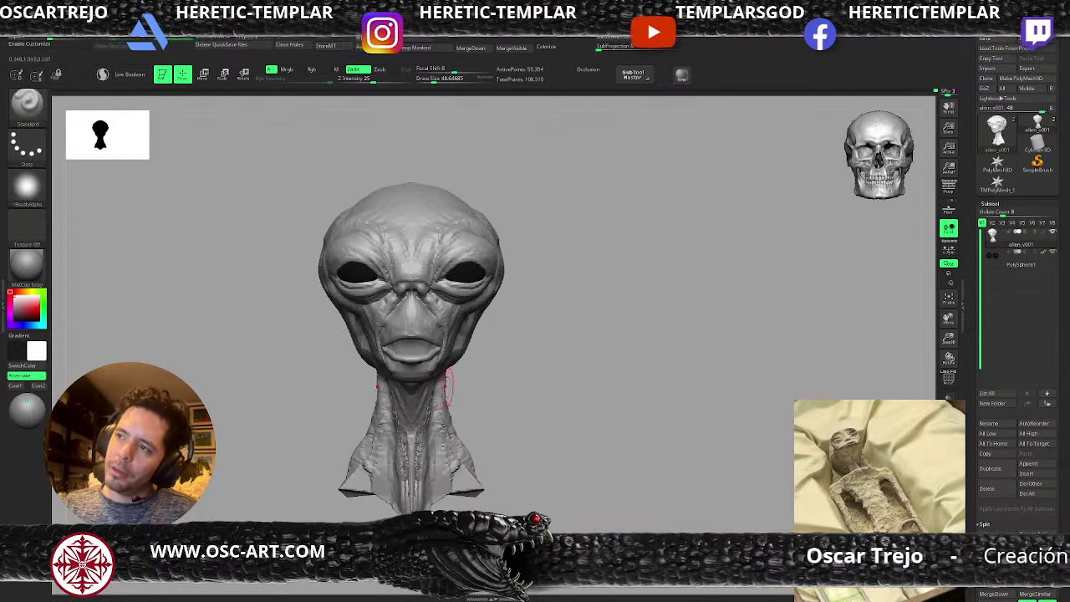
{"action": "key", "text": "b"}
{"action": "key", "text": "m"}
{"action": "key", "text": "v"}
{"action": "key", "text": "s"}
{"action": "mouse_move", "coordinate": [443, 379]}
{"action": "left_mouse_down"}
{"action": "mouse_move", "coordinate": [580, 343]}
{"action": "mouse_move", "coordinate": [555, 346]}
{"action": "left_mouse_up"}
{"action": "key", "text": "s"}
{"action": "mouse_move", "coordinate": [463, 356]}
{"action": "left_mouse_down"}
{"action": "mouse_move", "coordinate": [473, 347]}
{"action": "mouse_move", "coordinate": [464, 338]}
{"action": "left_mouse_up"}
{"action": "key", "text": "s"}
{"action": "mouse_move", "coordinate": [590, 355]}
{"action": "left_mouse_down"}
{"action": "mouse_move", "coordinate": [493, 366]}
{"action": "mouse_move", "coordinate": [551, 385]}
{"action": "mouse_move", "coordinate": [555, 372]}
{"action": "mouse_move", "coordinate": [559, 403]}
{"action": "left_mouse_up"}
{"action": "key", "text": "s"}
{"action": "left_click_drag", "start_coordinate": [557, 399], "coordinate": [552, 399]}
{"action": "key", "text": "["}
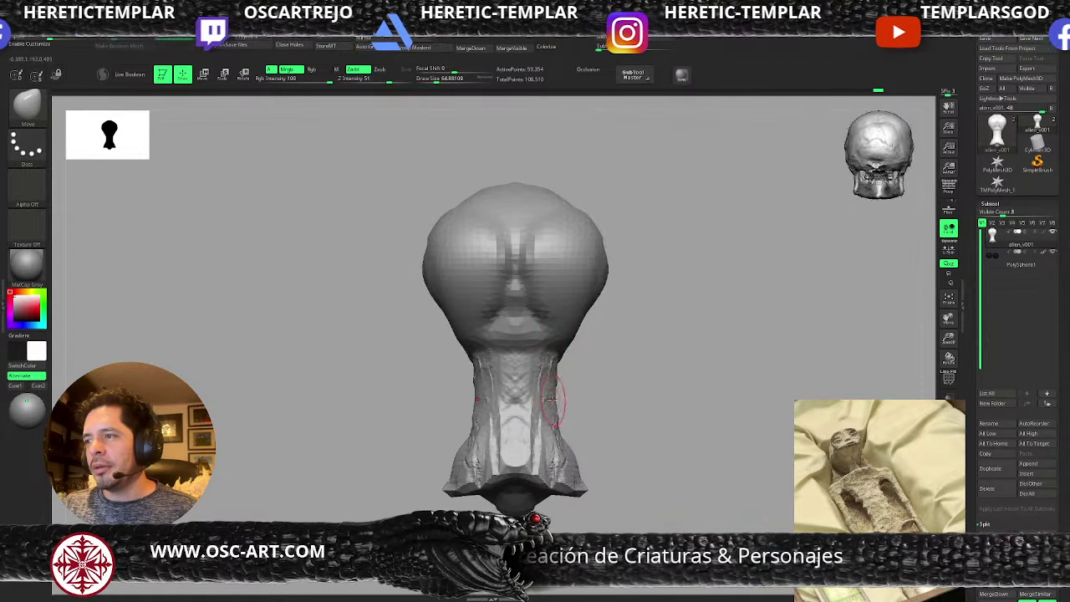
- Pull the rear base of the neck backward in profile with an enlarged Move brush
{"action": "key", "text": "shift"}
{"action": "left_click_drag", "start_coordinate": [604, 365], "coordinate": [509, 346], "text": "shift"}
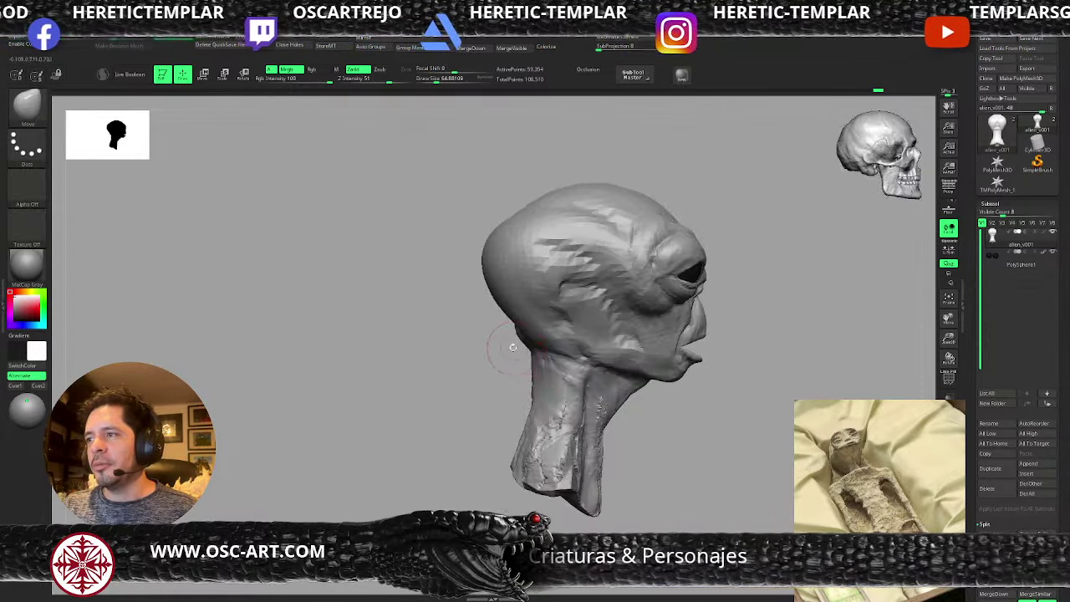
{"action": "key", "text": "]"}
{"action": "key", "text": "s"}
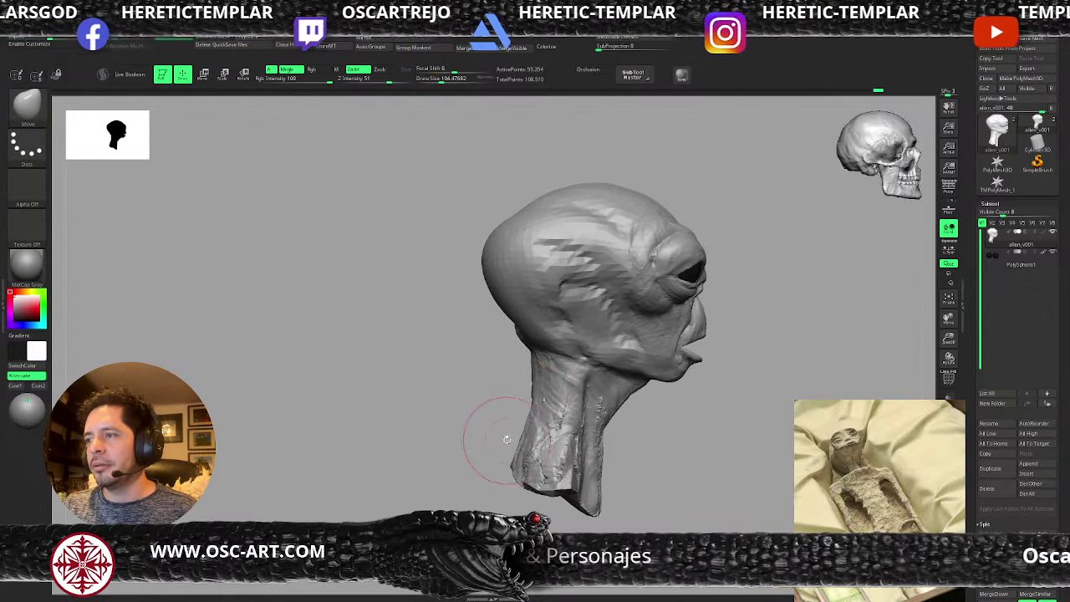
{"action": "key", "text": "s"}
{"action": "mouse_move", "coordinate": [505, 443]}
{"action": "left_mouse_down"}
{"action": "mouse_move", "coordinate": [518, 441]}
{"action": "mouse_move", "coordinate": [491, 446]}
{"action": "left_mouse_up"}
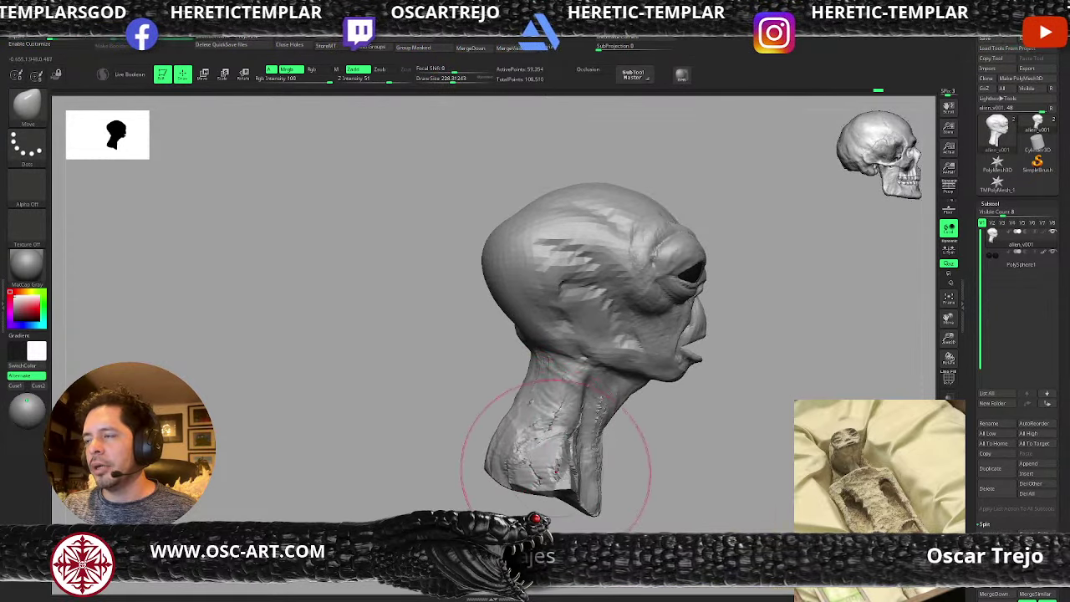
{"action": "key", "text": "s"}
{"action": "mouse_move", "coordinate": [597, 462]}
{"action": "left_mouse_down"}
{"action": "mouse_move", "coordinate": [625, 443]}
{"action": "mouse_move", "coordinate": [638, 487]}
{"action": "mouse_move", "coordinate": [626, 517]}
{"action": "mouse_move", "coordinate": [650, 413]}
{"action": "mouse_move", "coordinate": [678, 444]}
{"action": "mouse_move", "coordinate": [705, 440]}
{"action": "left_mouse_up"}
{"action": "left_click_drag", "start_coordinate": [382, 417], "coordinate": [410, 486], "text": "alt"}
{"action": "left_click_drag", "start_coordinate": [386, 337], "coordinate": [368, 493], "text": "alt"}
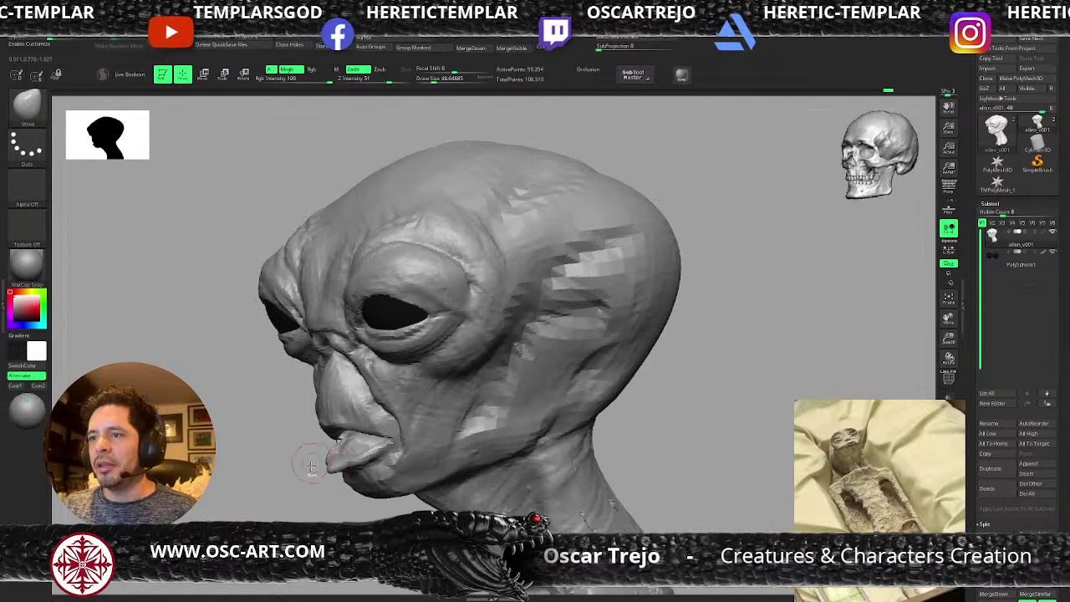
- Mask the whole head except the lower jaw and lower lip
{"action": "mouse_move", "coordinate": [290, 465]}
{"action": "left_mouse_down"}
{"action": "mouse_move", "coordinate": [292, 480]}
{"action": "mouse_move", "coordinate": [281, 477]}
{"action": "mouse_move", "coordinate": [331, 457]}
{"action": "mouse_move", "coordinate": [442, 516]}
{"action": "left_mouse_up"}
{"action": "key", "text": "s"}
{"action": "left_click", "coordinate": [319, 456], "text": "ctrl"}
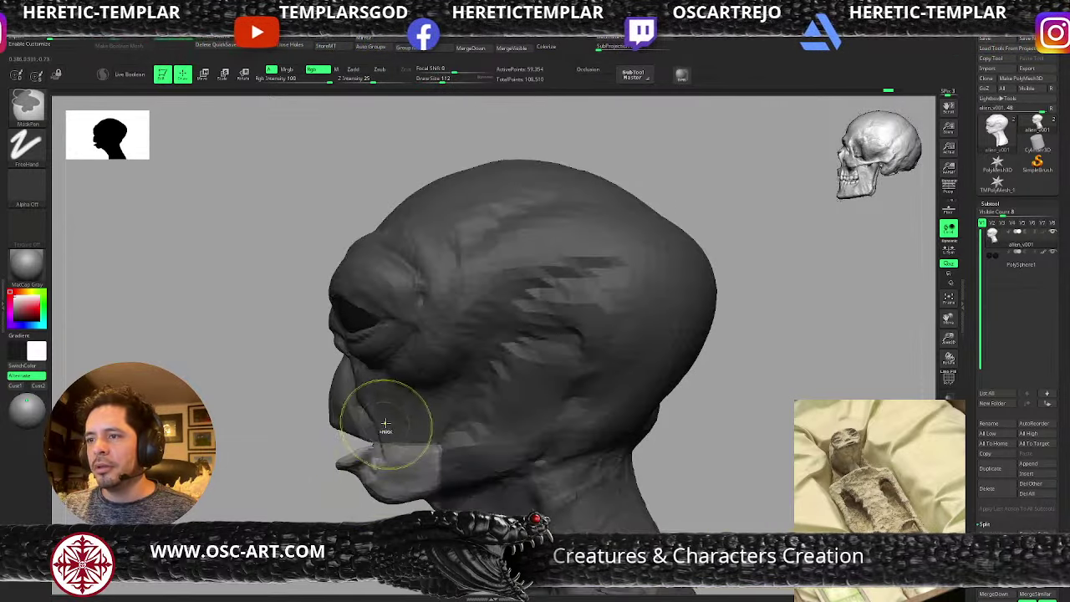
{"action": "left_click", "coordinate": [354, 511], "text": "ctrl"}
{"action": "left_click", "coordinate": [396, 477], "text": "ctrl"}
{"action": "left_click", "coordinate": [336, 509], "text": "ctrl"}
- Reshape the unmasked lower lip and jaw in profile with a resized Move brush, undoing one stroke
{"action": "key", "text": "s"}
{"action": "mouse_move", "coordinate": [355, 467]}
{"action": "left_mouse_down"}
{"action": "mouse_move", "coordinate": [351, 447]}
{"action": "mouse_move", "coordinate": [370, 453]}
{"action": "mouse_move", "coordinate": [320, 485]}
{"action": "mouse_move", "coordinate": [310, 464]}
{"action": "left_mouse_up"}
{"action": "key", "text": "s"}
{"action": "key", "text": "s"}
{"action": "mouse_move", "coordinate": [310, 464]}
{"action": "left_mouse_down"}
{"action": "mouse_move", "coordinate": [434, 409]}
{"action": "mouse_move", "coordinate": [509, 392]}
{"action": "mouse_move", "coordinate": [516, 401]}
{"action": "mouse_move", "coordinate": [468, 468]}
{"action": "mouse_move", "coordinate": [412, 457]}
{"action": "left_mouse_up"}
{"action": "key", "text": "ctrl+z"}
{"action": "mouse_move", "coordinate": [409, 458]}
{"action": "left_mouse_down"}
{"action": "mouse_move", "coordinate": [416, 449]}
{"action": "mouse_move", "coordinate": [413, 459]}
{"action": "left_mouse_up"}
{"action": "key", "text": "s"}
- Invert the mask to protect the lower jaw and pull the muzzle and upper lip backward with a resized Move brush
{"action": "left_click", "coordinate": [441, 448], "text": "ctrl"}
{"action": "left_click_drag", "start_coordinate": [428, 418], "coordinate": [431, 422]}
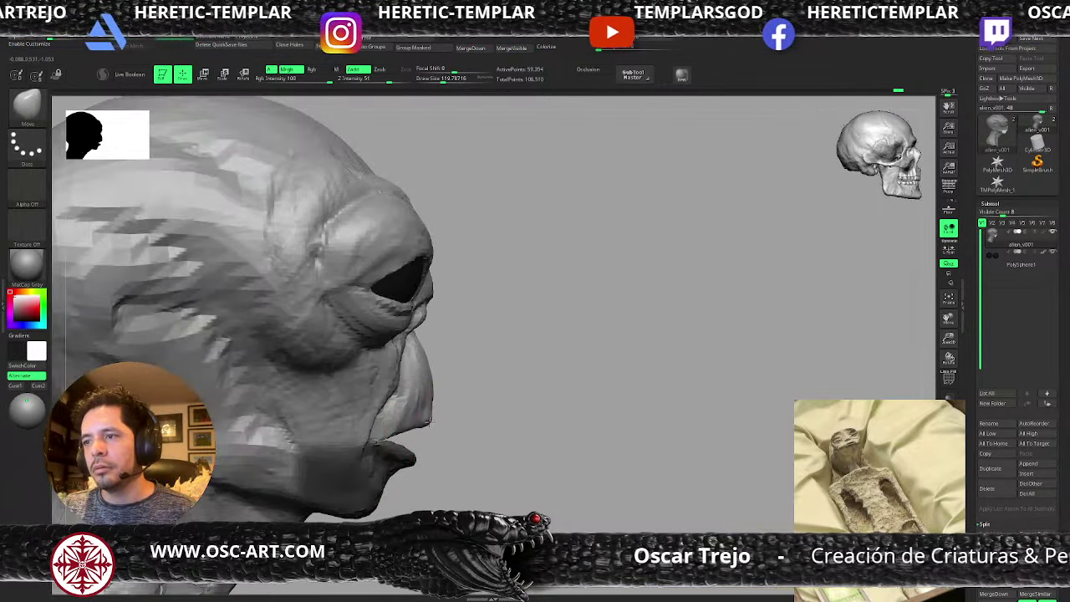
{"action": "key", "text": "s"}
{"action": "left_click_drag", "start_coordinate": [422, 386], "coordinate": [427, 386]}
{"action": "left_click_drag", "start_coordinate": [431, 386], "coordinate": [421, 387]}
{"action": "key", "text": "s"}
{"action": "left_click_drag", "start_coordinate": [424, 387], "coordinate": [384, 395]}
{"action": "key", "text": "s"}
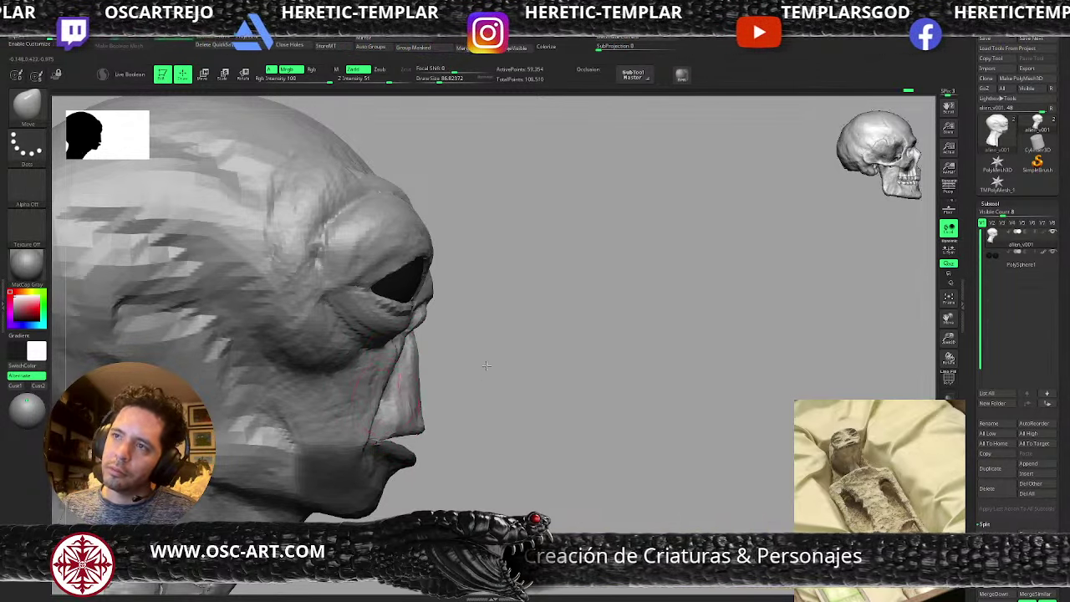
- Clear the mask and build up the cheek below the eye with a resized ClayBuildup brush
{"action": "left_click_drag", "start_coordinate": [487, 366], "coordinate": [458, 330], "text": "alt"}
{"action": "left_click_drag", "start_coordinate": [493, 338], "coordinate": [515, 351], "text": "ctrl"}
{"action": "mouse_move", "coordinate": [627, 339]}
{"action": "left_mouse_down"}
{"action": "mouse_move", "coordinate": [519, 336]}
{"action": "mouse_move", "coordinate": [606, 347]}
{"action": "left_mouse_up"}
{"action": "mouse_move", "coordinate": [605, 346]}
{"action": "left_mouse_down", "text": "alt"}
{"action": "mouse_move", "coordinate": [573, 318]}
{"action": "mouse_move", "coordinate": [606, 343]}
{"action": "mouse_move", "coordinate": [593, 345]}
{"action": "left_mouse_up", "text": "alt"}
{"action": "key", "text": "b"}
{"action": "key", "text": "c"}
{"action": "key", "text": "b"}
{"action": "mouse_move", "coordinate": [440, 354]}
{"action": "left_mouse_down"}
{"action": "mouse_move", "coordinate": [434, 375]}
{"action": "mouse_move", "coordinate": [416, 351]}
{"action": "mouse_move", "coordinate": [441, 378]}
{"action": "left_mouse_up"}
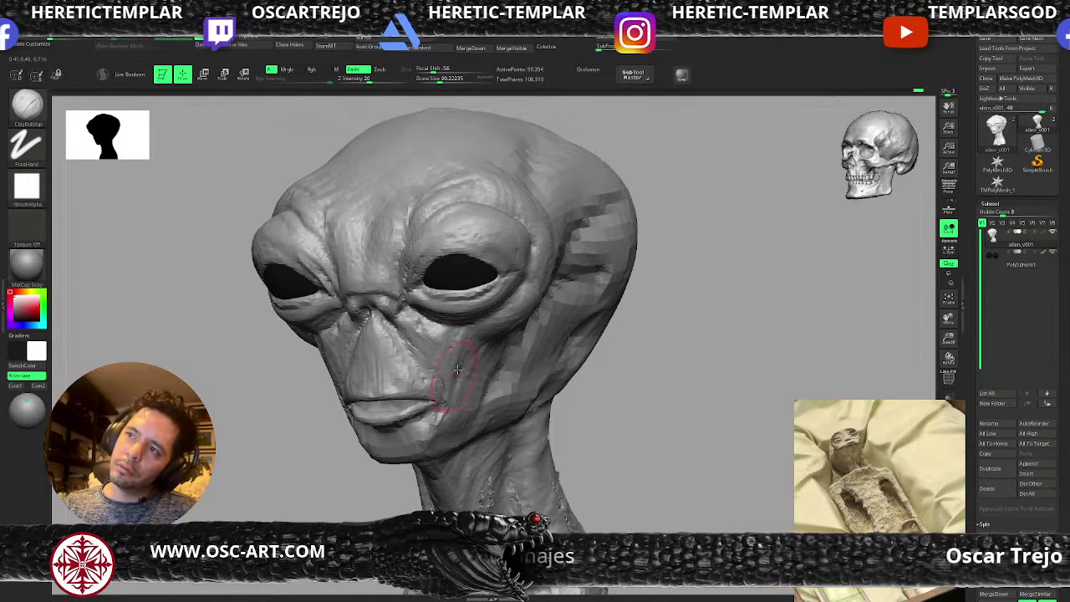
{"action": "key", "text": "s"}
{"action": "mouse_move", "coordinate": [469, 333]}
{"action": "left_mouse_down"}
{"action": "mouse_move", "coordinate": [463, 326]}
{"action": "mouse_move", "coordinate": [508, 302]}
{"action": "mouse_move", "coordinate": [499, 316]}
{"action": "mouse_move", "coordinate": [477, 317]}
{"action": "left_mouse_up"}
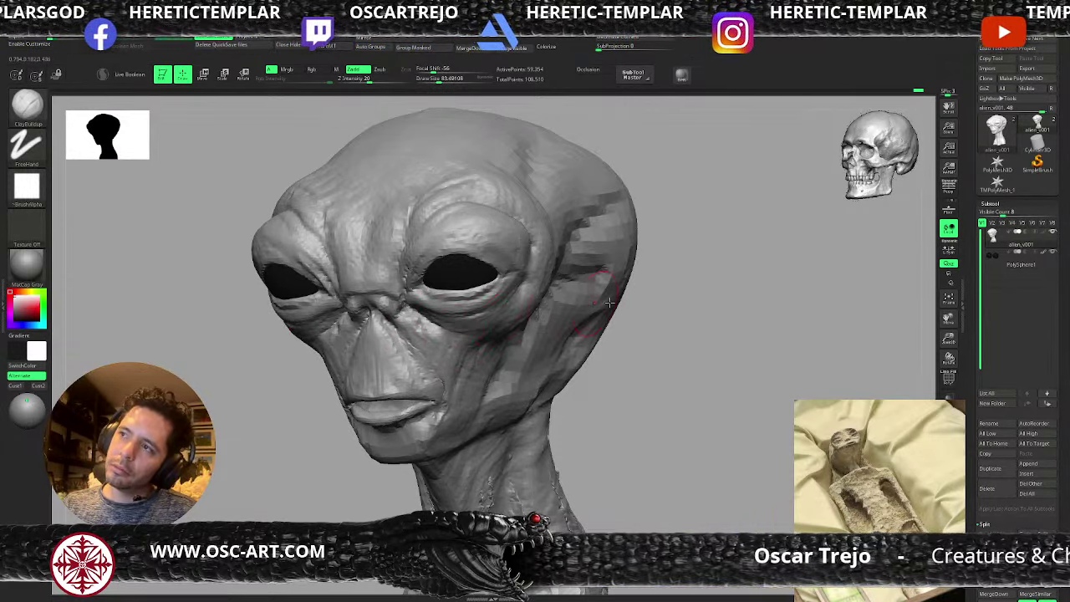
- Turn the head to the front and save the project
{"action": "mouse_move", "coordinate": [642, 324]}
{"action": "left_mouse_down", "text": "alt"}
{"action": "mouse_move", "coordinate": [628, 270]}
{"action": "mouse_move", "coordinate": [592, 265]}
{"action": "mouse_move", "coordinate": [613, 306]}
{"action": "mouse_move", "coordinate": [597, 280]}
{"action": "mouse_move", "coordinate": [544, 301]}
{"action": "left_mouse_up", "text": "alt"}
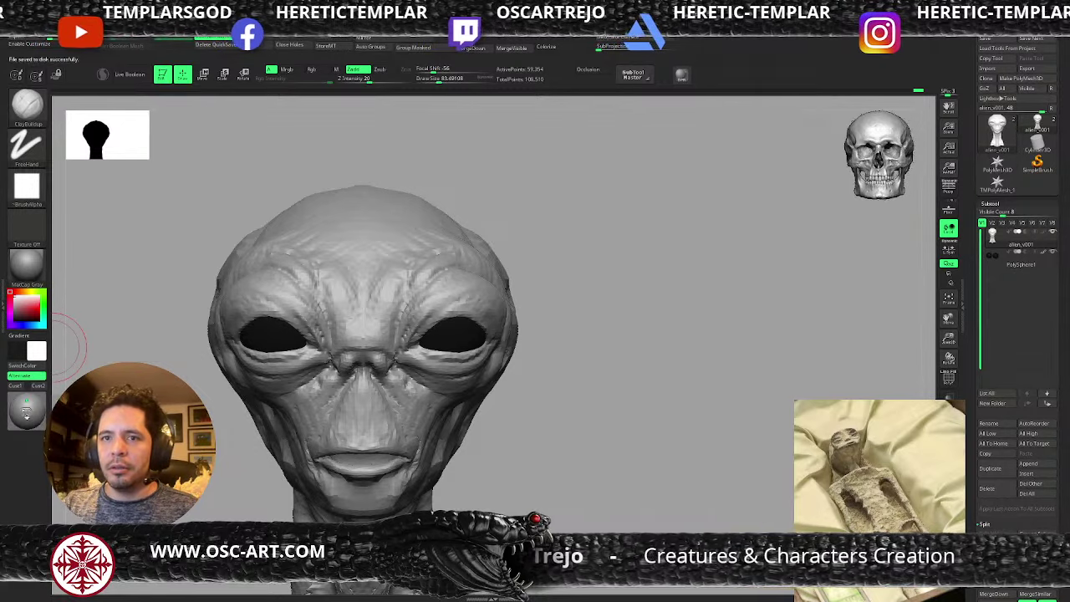
{"action": "left_click", "coordinate": [591, 337]}
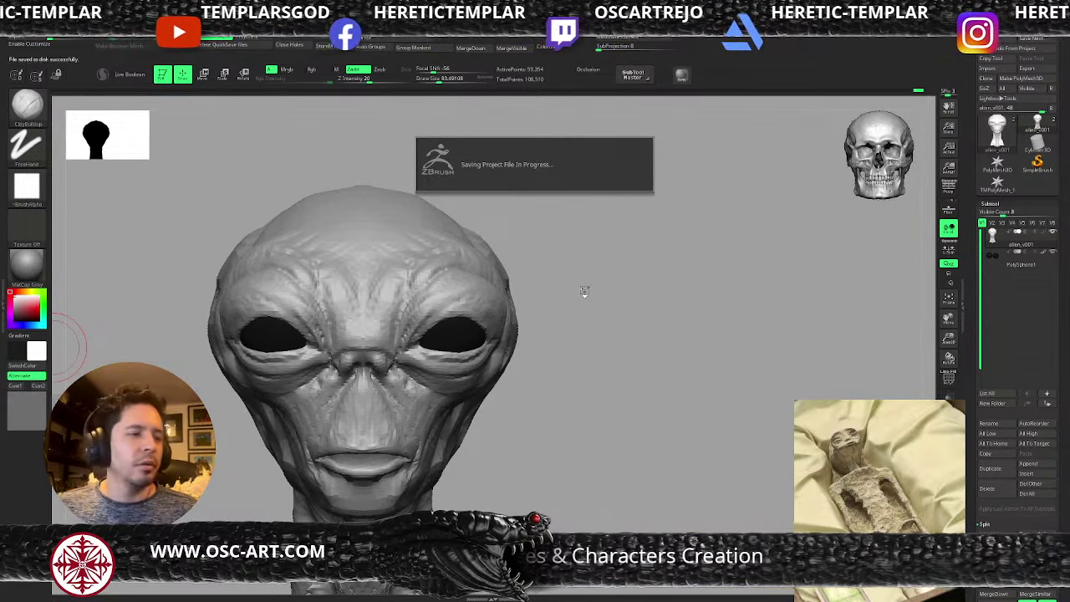
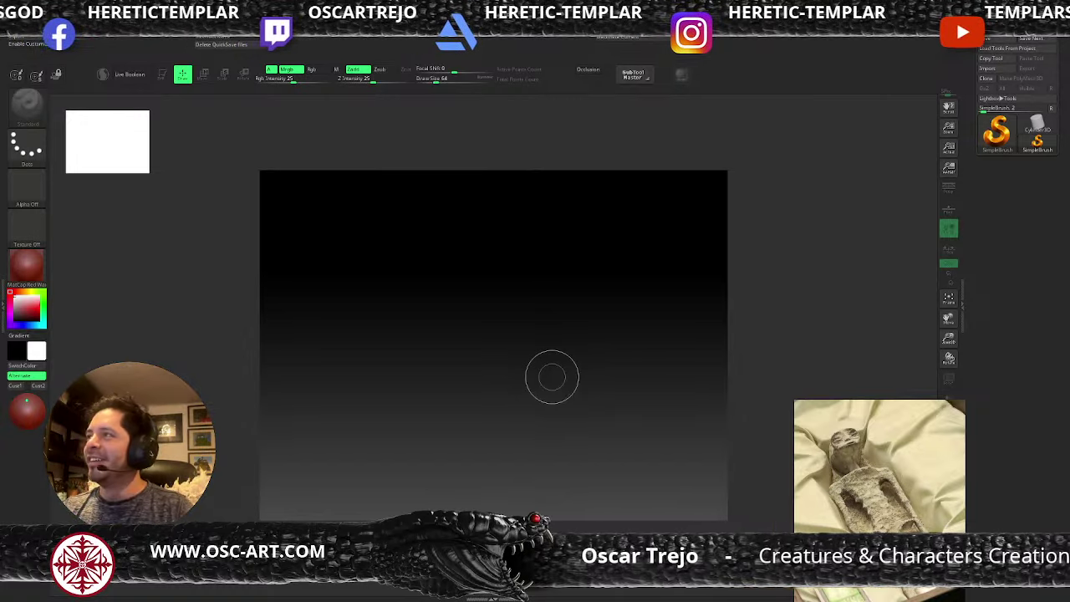
- Browse the QuickSave files and load the recovered tool of the alien head
{"action": "key", "text": "comma"}
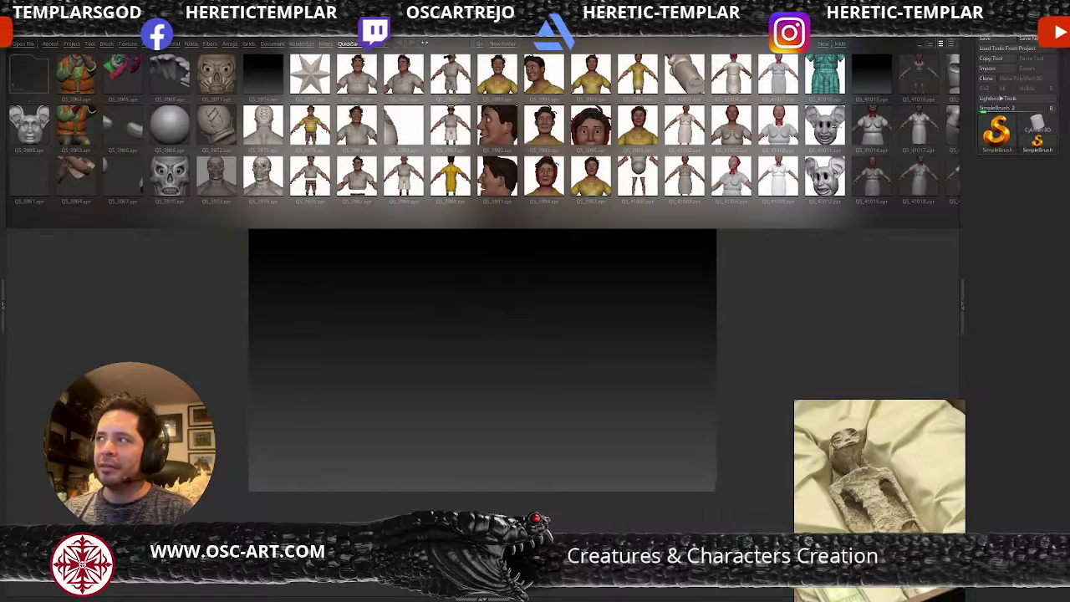
{"action": "left_click_drag", "start_coordinate": [925, 135], "coordinate": [366, 161]}
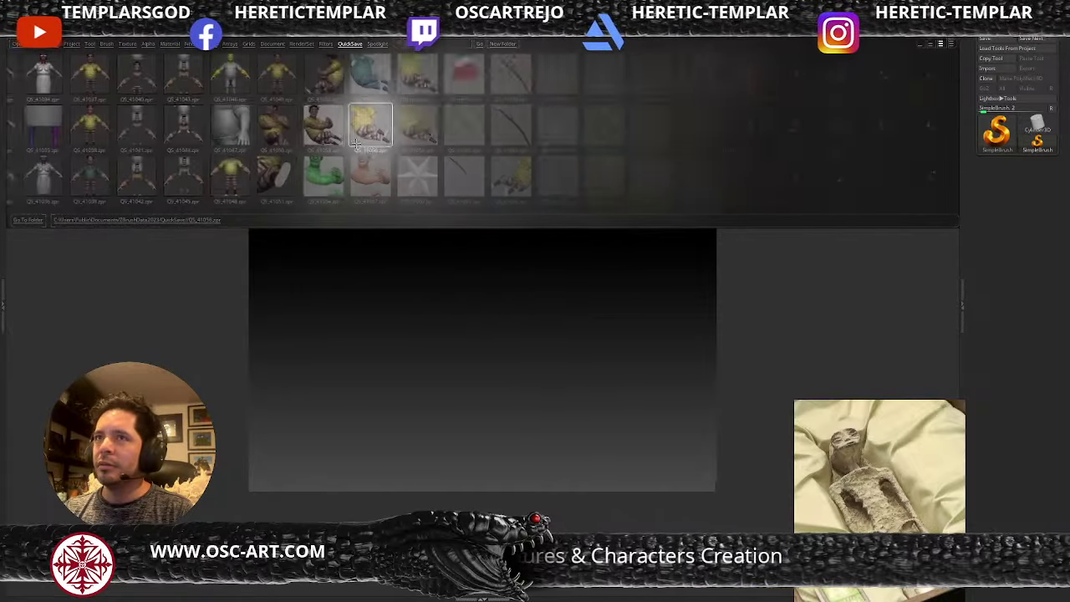
{"action": "left_click_drag", "start_coordinate": [474, 147], "coordinate": [752, 146]}
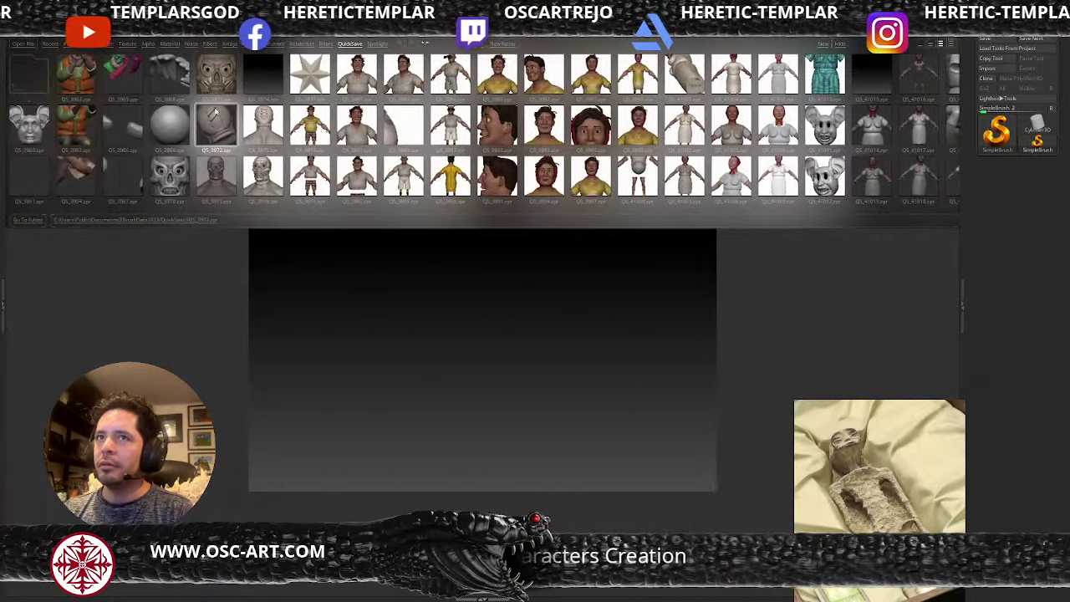
{"action": "left_click_drag", "start_coordinate": [917, 163], "coordinate": [494, 121]}
{"action": "scroll", "coordinate": [471, 114], "scroll_direction": "down", "scroll_amount": 8}
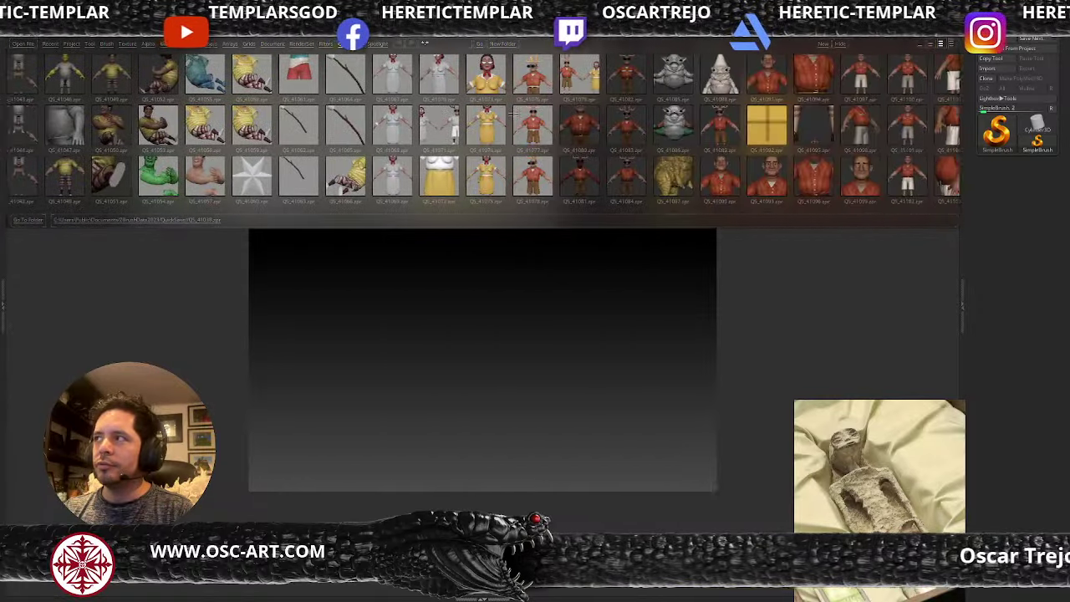
{"action": "scroll", "coordinate": [473, 115], "scroll_direction": "down", "scroll_amount": 4}
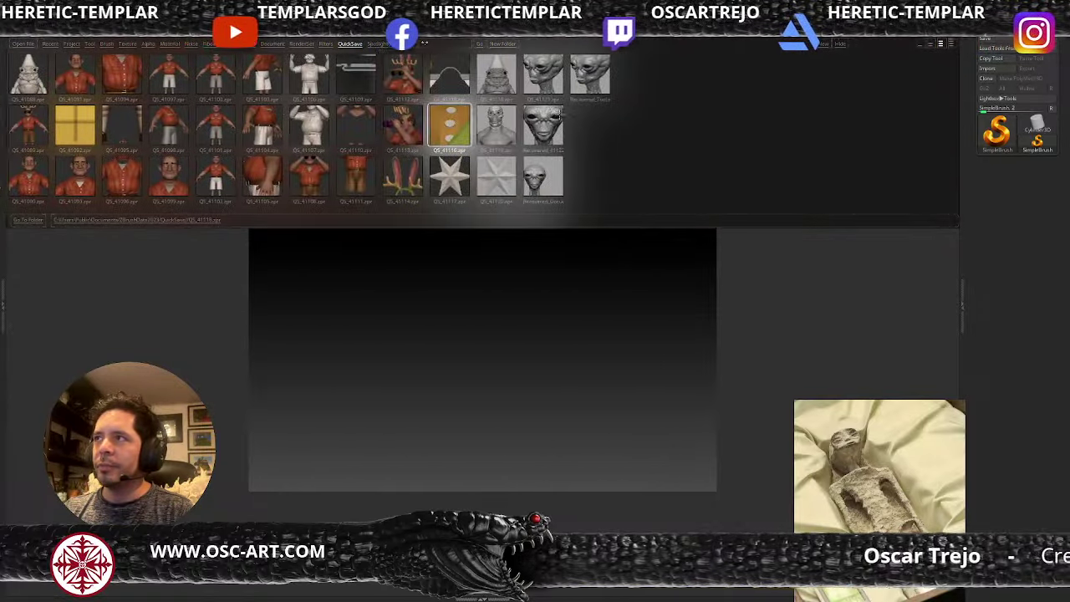
{"action": "left_click", "coordinate": [589, 73]}
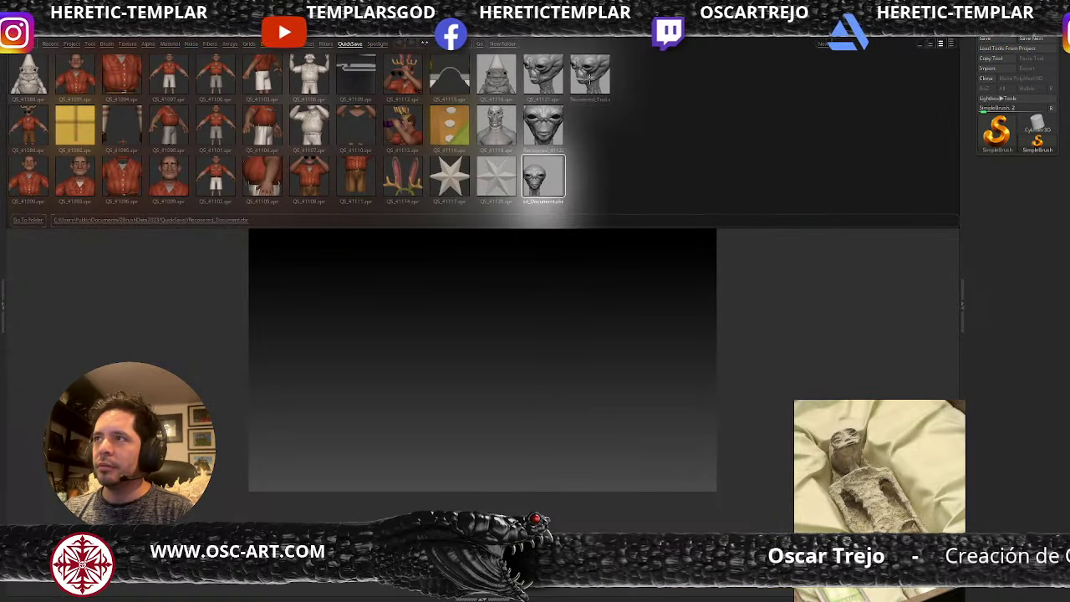
{"action": "double_click", "coordinate": [589, 78]}
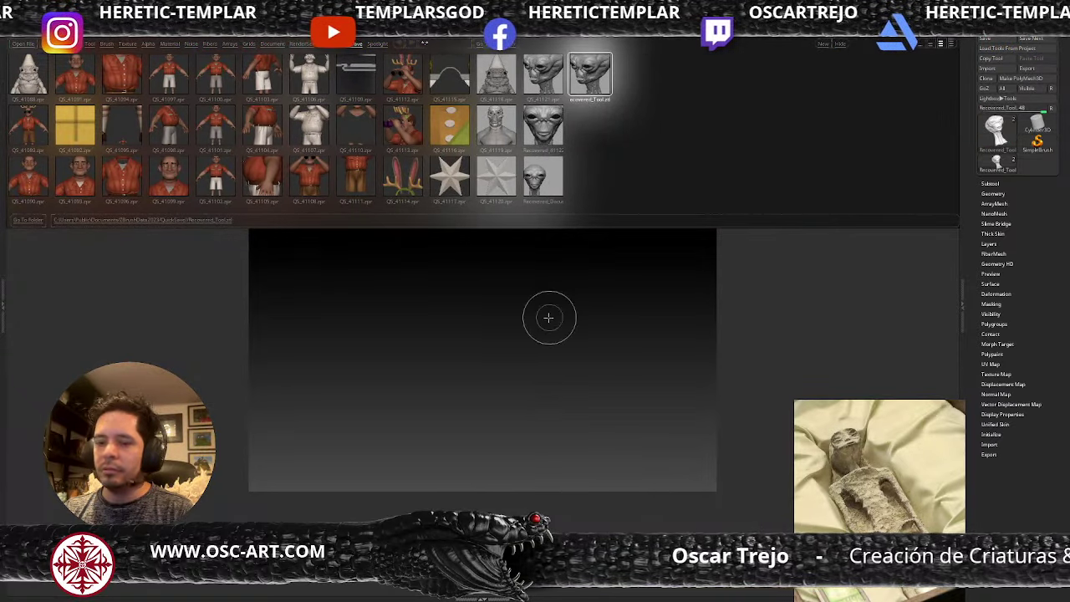
- Place the recovered alien head on a cleared canvas and make it editable
{"action": "key", "text": "comma"}
{"action": "left_click_drag", "start_coordinate": [511, 401], "coordinate": [522, 428]}
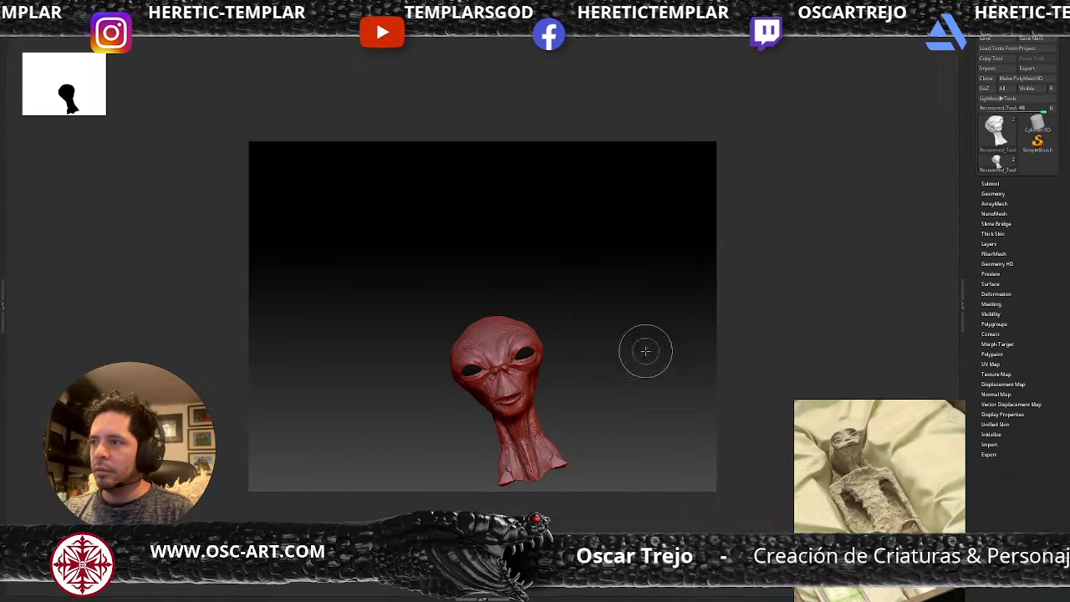
{"action": "key", "text": "ctrl+n"}
{"action": "left_click_drag", "start_coordinate": [536, 358], "coordinate": [641, 399]}
{"action": "key", "text": "t"}
{"action": "key", "text": "shift+f"}
{"action": "key", "text": "shift+f"}
{"action": "left_click_drag", "start_coordinate": [642, 399], "coordinate": [685, 396]}
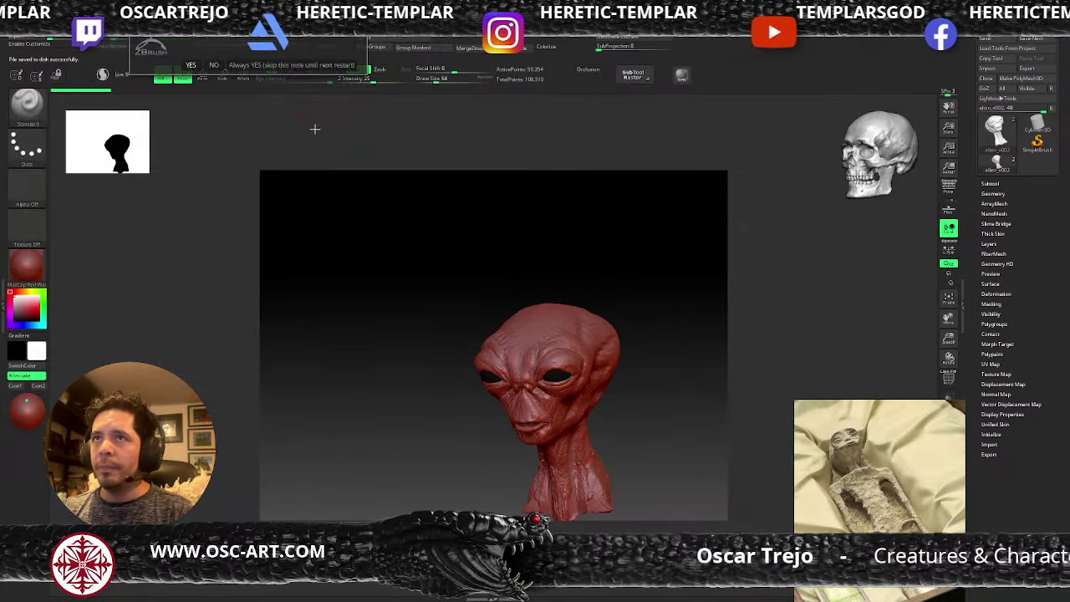
- Load a DynaMesh sphere project and replace the sphere with the alien_v002 head, shown without perspective
{"action": "key", "text": "comma"}
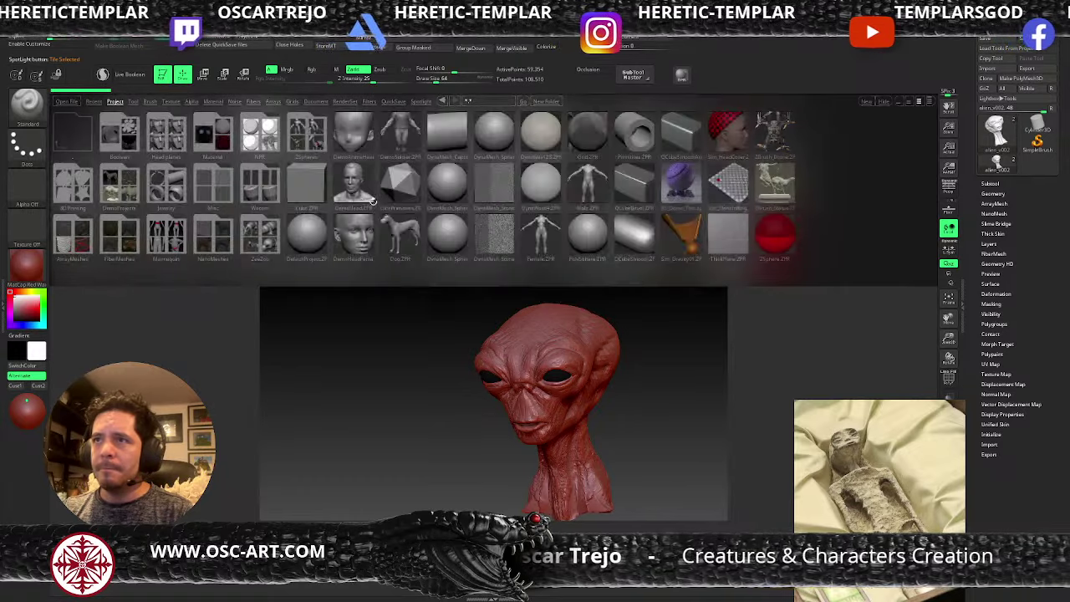
{"action": "double_click", "coordinate": [444, 192]}
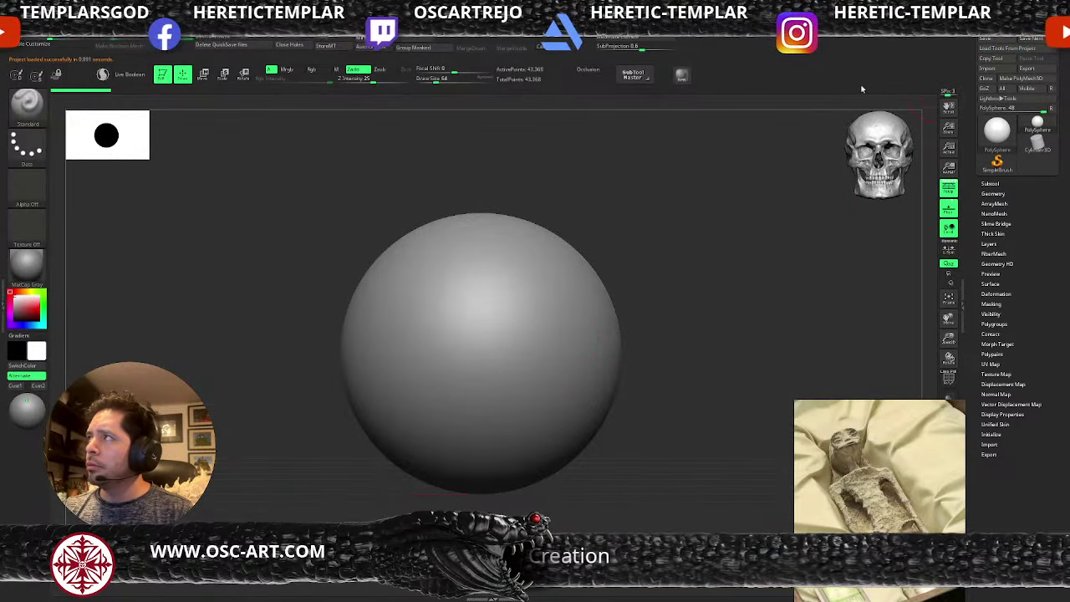
{"action": "double_click", "coordinate": [626, 205]}
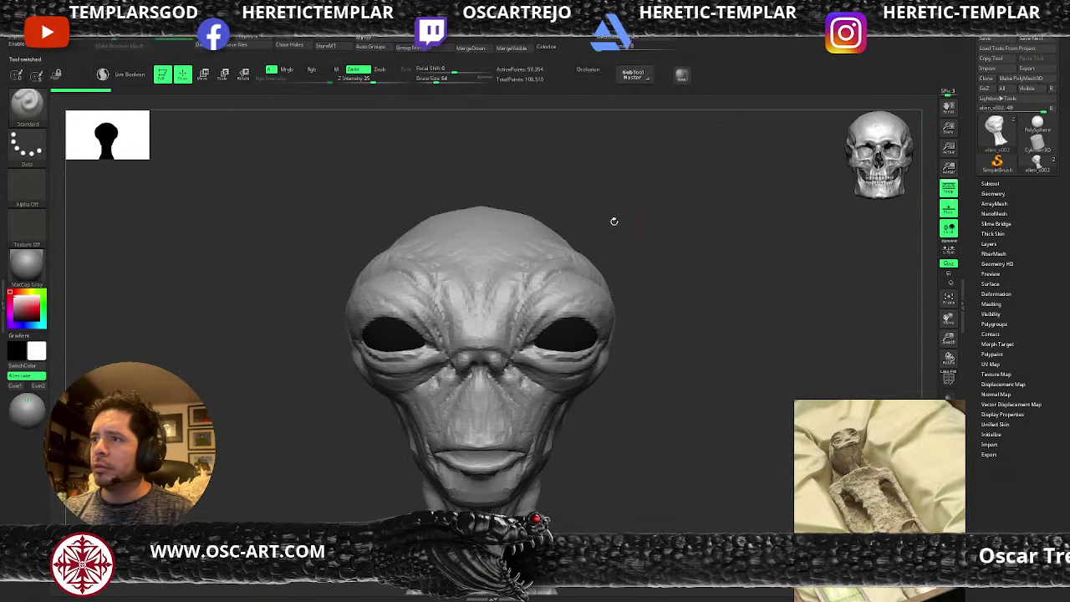
{"action": "left_click_drag", "start_coordinate": [613, 222], "coordinate": [695, 287]}
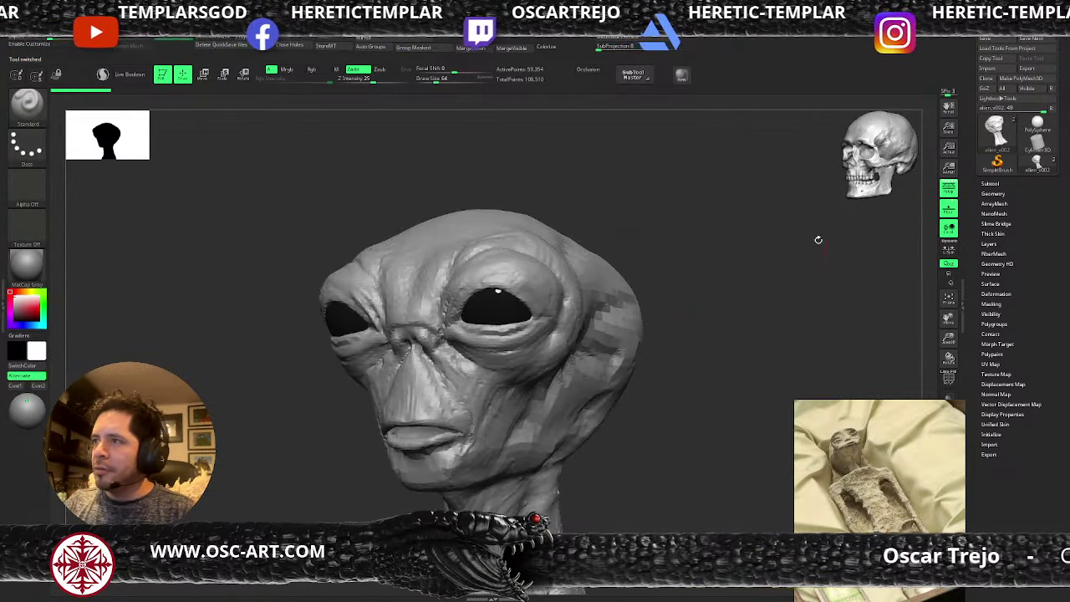
{"action": "left_click", "coordinate": [947, 191]}
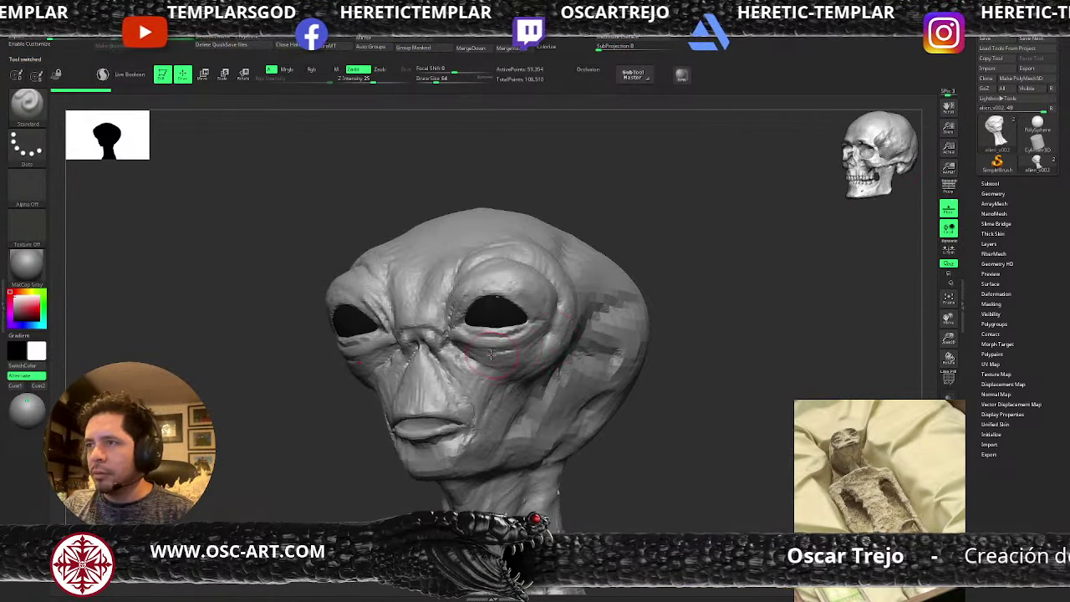
- Carve creases beneath the eye and beside the nose with a resized DamStandard brush, repeating the last stroke
{"action": "key", "text": "b"}
{"action": "key", "text": "d"}
{"action": "key", "text": "s"}
{"action": "left_click_drag", "start_coordinate": [479, 357], "coordinate": [506, 358]}
{"action": "key", "text": "bracketleft"}
{"action": "key", "text": "bracketright"}
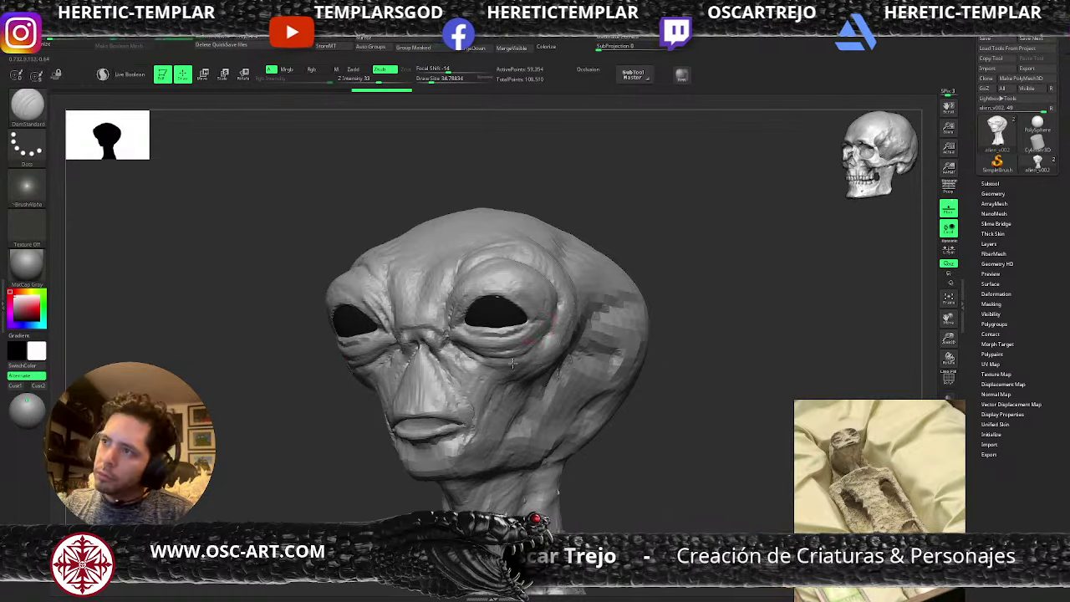
{"action": "left_click_drag", "start_coordinate": [513, 363], "coordinate": [491, 363]}
{"action": "left_click_drag", "start_coordinate": [721, 273], "coordinate": [617, 278]}
{"action": "mouse_move", "coordinate": [401, 370]}
{"action": "left_mouse_down"}
{"action": "mouse_move", "coordinate": [374, 365]}
{"action": "mouse_move", "coordinate": [441, 338]}
{"action": "left_mouse_up"}
{"action": "key", "text": "1"}
- Mask the eye bulges and invert the mask so only the eyes stay editable
{"action": "key", "text": "s"}
{"action": "mouse_move", "coordinate": [506, 284]}
{"action": "left_mouse_down", "text": "ctrl"}
{"action": "mouse_move", "coordinate": [472, 303]}
{"action": "mouse_move", "coordinate": [531, 306]}
{"action": "mouse_move", "coordinate": [493, 344]}
{"action": "mouse_move", "coordinate": [505, 334]}
{"action": "mouse_move", "coordinate": [495, 299]}
{"action": "left_mouse_up", "text": "ctrl"}
{"action": "left_click", "coordinate": [756, 306], "text": "ctrl"}
{"action": "left_click_drag", "start_coordinate": [764, 306], "coordinate": [687, 308]}
- Reshape the unmasked eye bulges in profile with an enlarged Move brush
{"action": "key", "text": "s"}
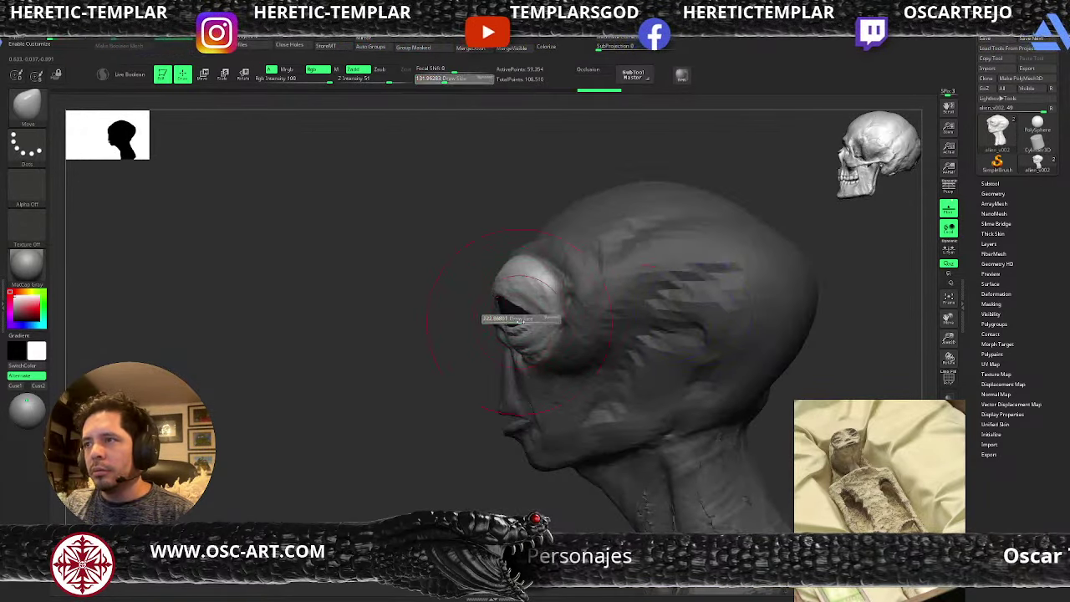
{"action": "left_click_drag", "start_coordinate": [519, 321], "coordinate": [523, 321]}
{"action": "left_click_drag", "start_coordinate": [523, 321], "coordinate": [505, 323]}
{"action": "mouse_move", "coordinate": [444, 344]}
{"action": "left_mouse_down"}
{"action": "mouse_move", "coordinate": [484, 352]}
{"action": "mouse_move", "coordinate": [561, 337]}
{"action": "mouse_move", "coordinate": [549, 342]}
{"action": "left_mouse_up"}
{"action": "key", "text": "s"}
{"action": "left_click_drag", "start_coordinate": [549, 342], "coordinate": [538, 341]}
{"action": "key", "text": "s"}
{"action": "key", "text": "s"}
{"action": "left_click_drag", "start_coordinate": [612, 338], "coordinate": [539, 346]}
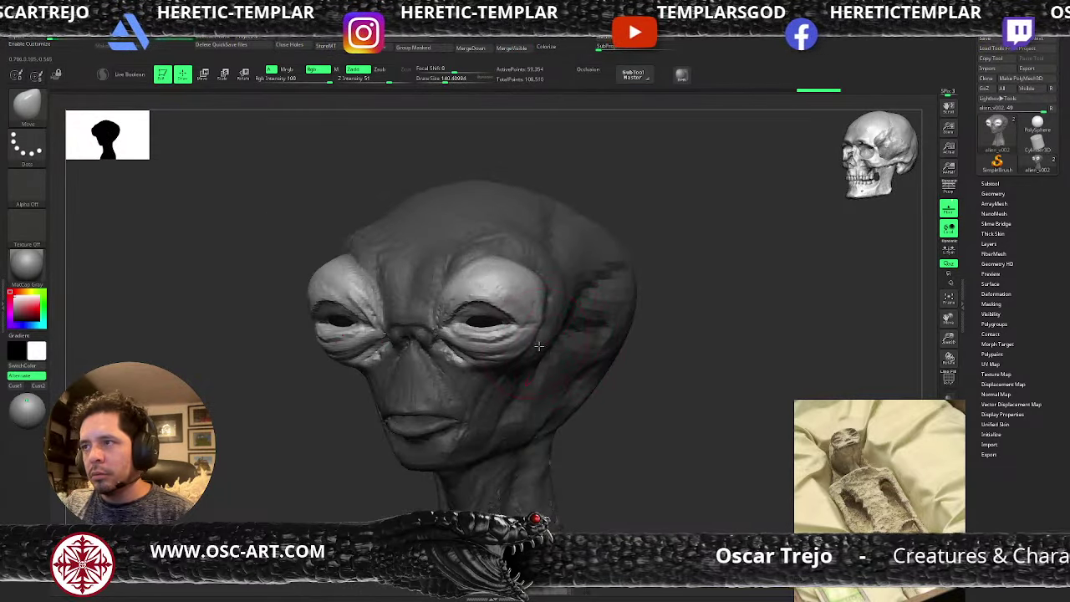
- Invert the mask to protect the eyes and adjust the head's outline beside the brows with the Move brush
{"action": "left_click_drag", "start_coordinate": [632, 318], "coordinate": [681, 311]}
{"action": "left_click_drag", "start_coordinate": [548, 291], "coordinate": [553, 290]}
{"action": "left_click", "coordinate": [539, 255], "text": "alt"}
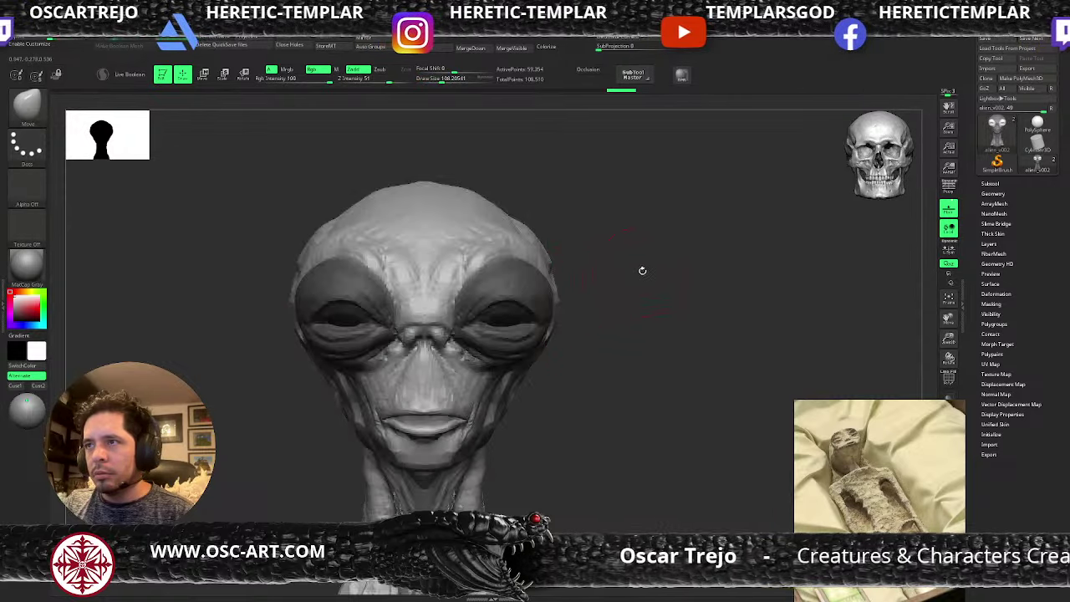
{"action": "left_click_drag", "start_coordinate": [642, 270], "coordinate": [611, 299], "text": "shift"}
{"action": "left_click_drag", "start_coordinate": [547, 246], "coordinate": [551, 249]}
{"action": "left_click_drag", "start_coordinate": [623, 292], "coordinate": [548, 311]}
- Sculpt the area around the masked eyes with the Standard brush
{"action": "key", "text": "b"}
{"action": "key", "text": "s"}
{"action": "key", "text": "t"}
{"action": "left_click_drag", "start_coordinate": [592, 241], "coordinate": [580, 244]}
{"action": "mouse_move", "coordinate": [623, 289]}
{"action": "left_mouse_down"}
{"action": "mouse_move", "coordinate": [684, 229]}
{"action": "mouse_move", "coordinate": [609, 287]}
{"action": "left_mouse_up"}
{"action": "mouse_move", "coordinate": [528, 349]}
{"action": "left_mouse_down"}
{"action": "mouse_move", "coordinate": [537, 347]}
{"action": "mouse_move", "coordinate": [519, 327]}
{"action": "mouse_move", "coordinate": [468, 329]}
{"action": "left_mouse_up"}
- Invert the mask back to the eye area and widen the eyelid openings with a resized Move brush
{"action": "left_click", "coordinate": [528, 338], "text": "alt"}
{"action": "key", "text": "b"}
{"action": "key", "text": "m"}
{"action": "key", "text": "v"}
{"action": "key", "text": "ctrl+z"}
{"action": "key", "text": "s"}
{"action": "left_click_drag", "start_coordinate": [473, 324], "coordinate": [483, 316]}
{"action": "key", "text": "s"}
- Switch to the ClayBuildup brush and clear the mask from the head
{"action": "key", "text": "b"}
{"action": "key", "text": "c"}
{"action": "key", "text": "b"}
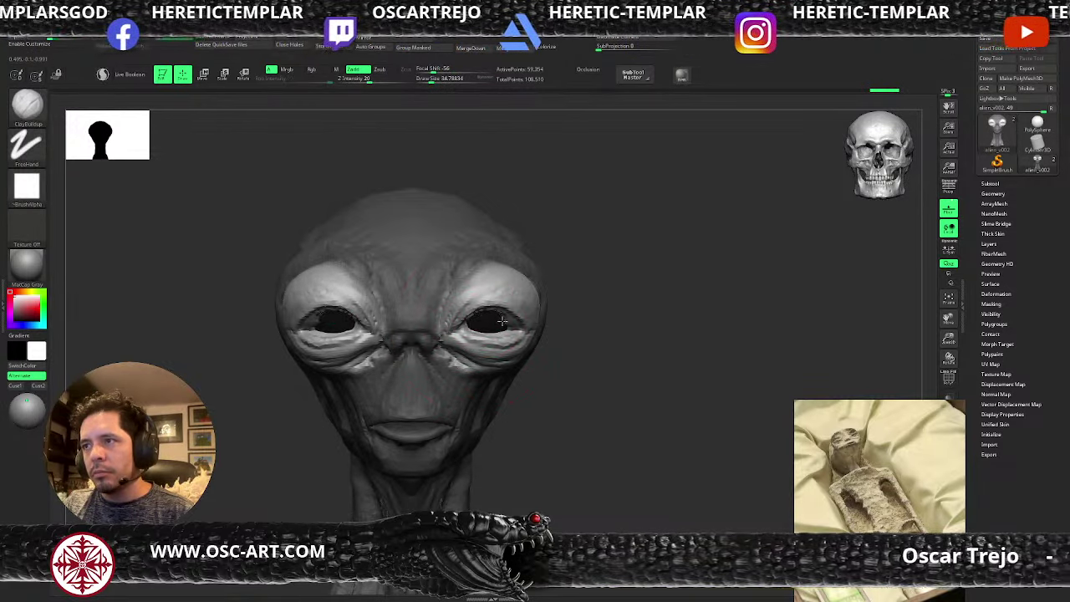
{"action": "right_click_drag", "start_coordinate": [576, 341], "coordinate": [583, 342], "text": "ctrl"}
{"action": "left_click_drag", "start_coordinate": [583, 341], "coordinate": [499, 367]}
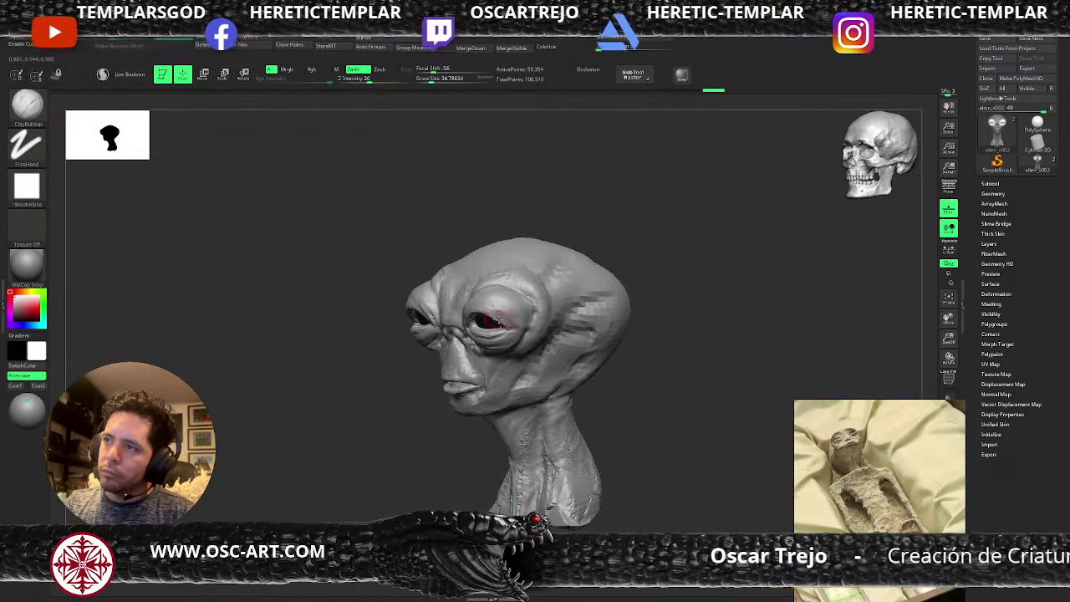
- Select the eyeballs subtool and reposition the eyeballs inside their sockets in profile with the move gizmo
{"action": "left_click", "coordinate": [491, 323], "text": "alt"}
{"action": "right_click_drag", "start_coordinate": [491, 322], "coordinate": [392, 389], "text": "shift"}
{"action": "key", "text": "w"}
{"action": "left_click_drag", "start_coordinate": [465, 312], "coordinate": [459, 313]}
{"action": "left_click_drag", "start_coordinate": [501, 261], "coordinate": [501, 267]}
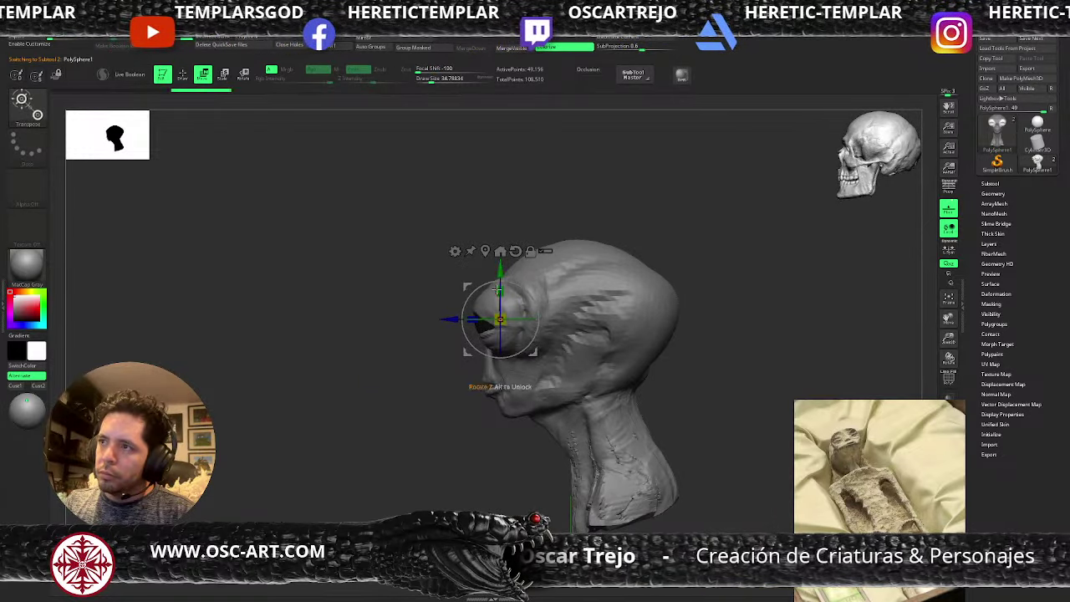
{"action": "left_click_drag", "start_coordinate": [456, 319], "coordinate": [459, 319]}
- Return to drawing mode and adjust the material preview's light to change the highlights on the eyes from the front
{"action": "key", "text": "q"}
{"action": "left_click_drag", "start_coordinate": [423, 372], "coordinate": [602, 349]}
{"action": "key", "text": "w"}
{"action": "key", "text": "q"}
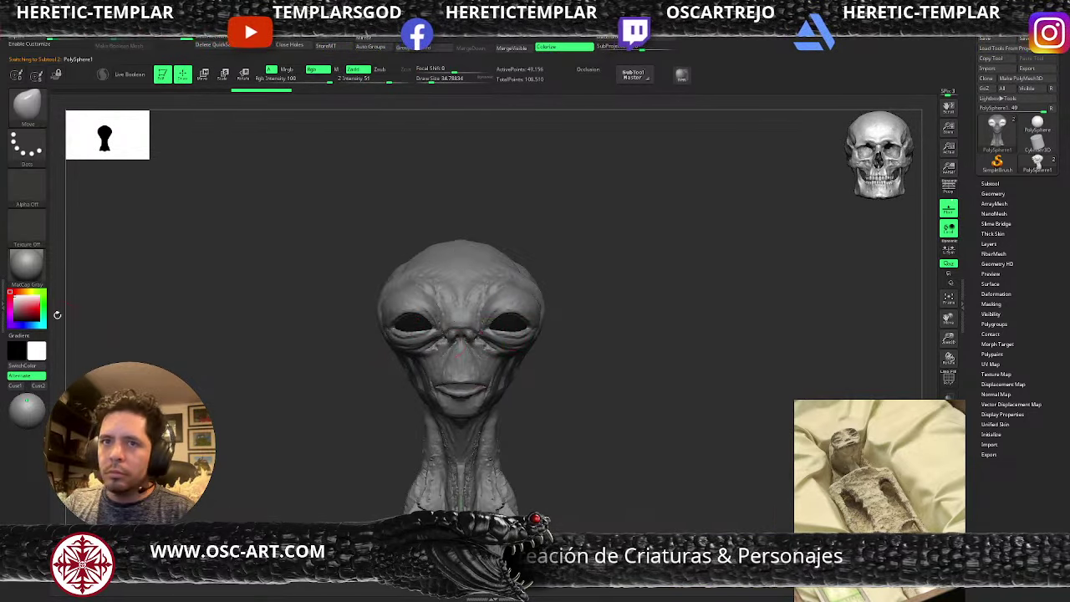
{"action": "left_click", "coordinate": [25, 409]}
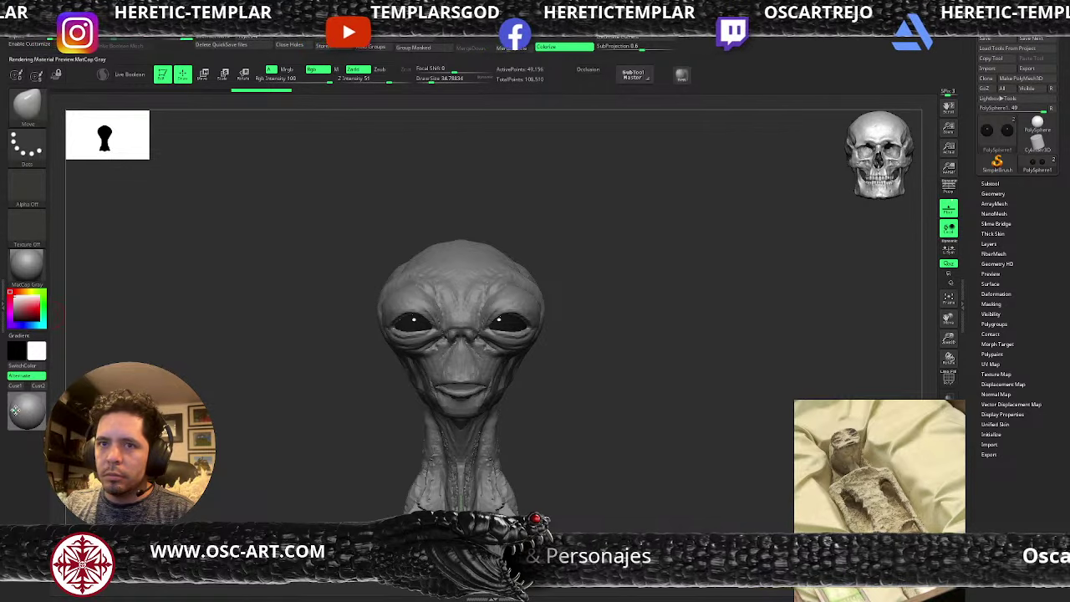
{"action": "left_click", "coordinate": [22, 412]}
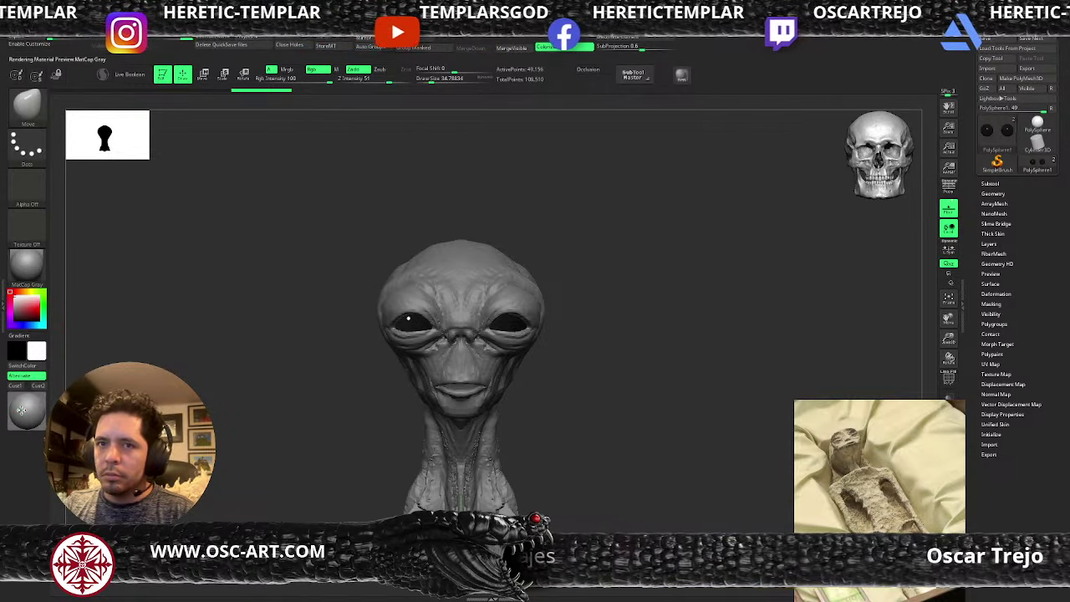
- Hide the surrounding interface and refine the forehead between the brows of the alien_v002 head
{"action": "left_click_drag", "start_coordinate": [556, 379], "coordinate": [569, 292]}
{"action": "key", "text": "Tab"}
{"action": "mouse_move", "coordinate": [725, 247]}
{"action": "left_mouse_down"}
{"action": "mouse_move", "coordinate": [501, 227]}
{"action": "mouse_move", "coordinate": [543, 244]}
{"action": "left_mouse_up"}
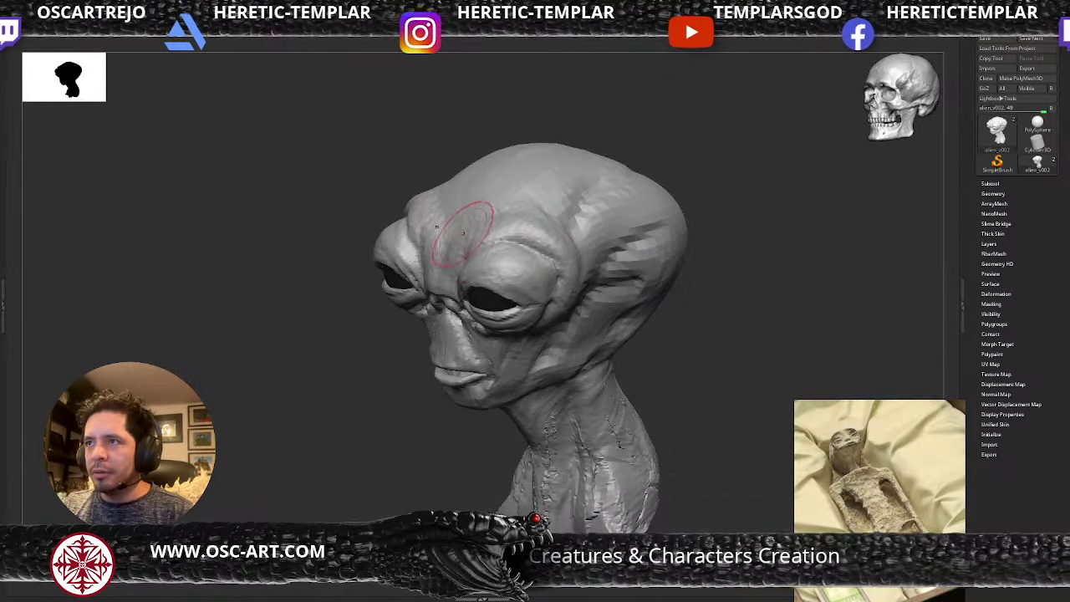
{"action": "left_click_drag", "start_coordinate": [456, 233], "coordinate": [457, 251]}
{"action": "key", "text": "s"}
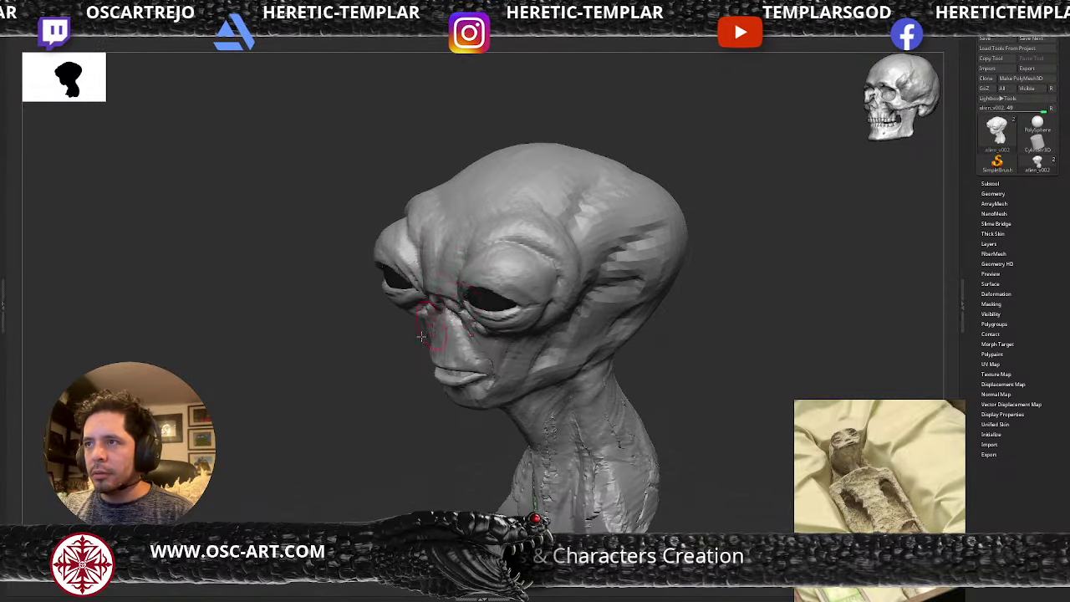
{"action": "left_click_drag", "start_coordinate": [421, 336], "coordinate": [390, 327]}
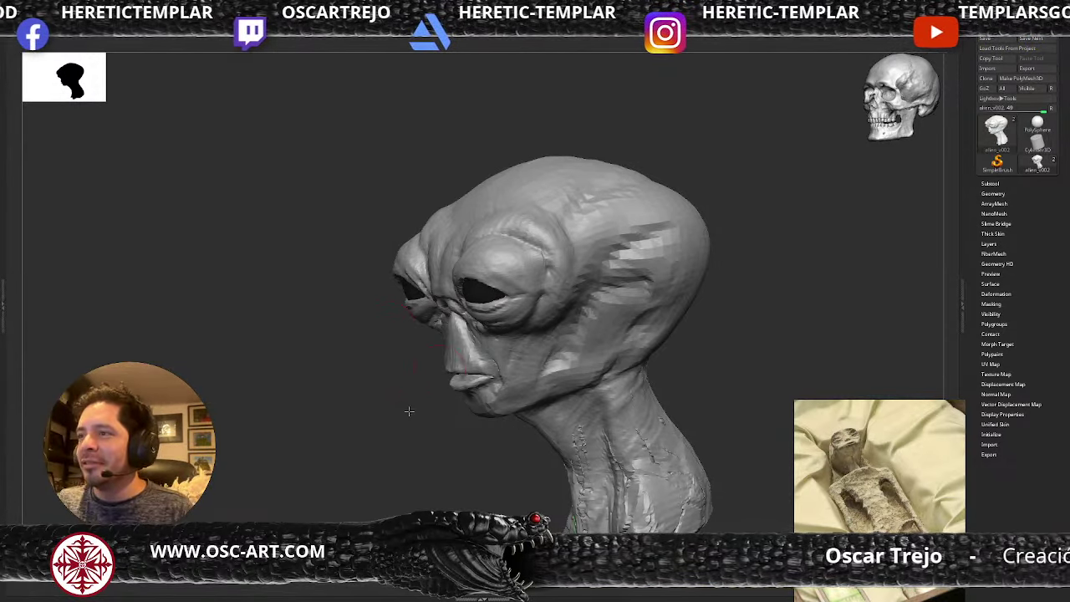
- Refine the folds beneath the eye where the lower eyelid meets the cheek, adjusting the brush size
{"action": "left_click_drag", "start_coordinate": [409, 411], "coordinate": [406, 375]}
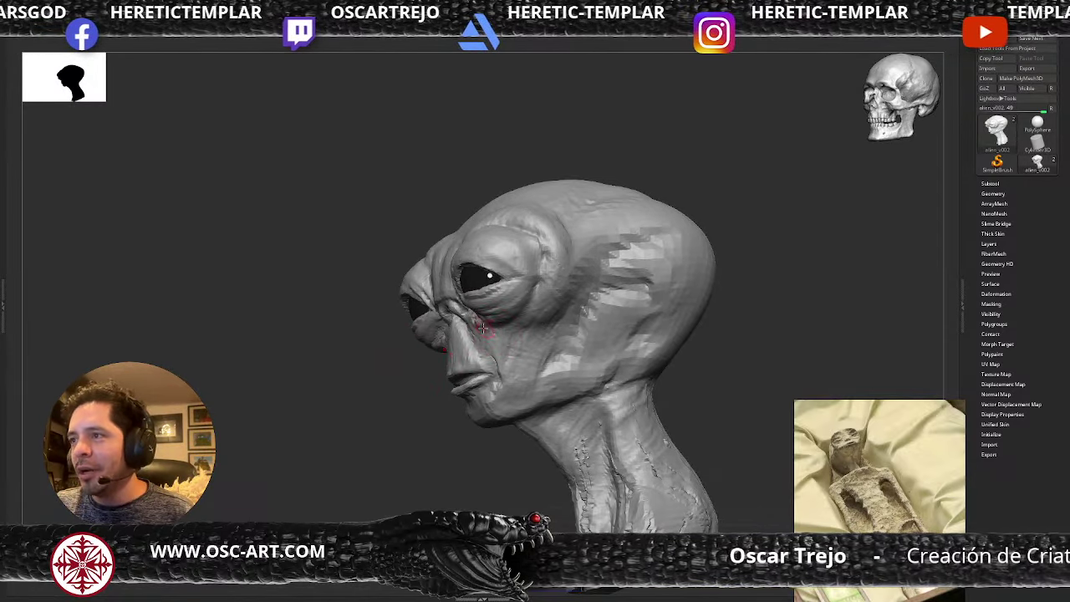
{"action": "key", "text": "s"}
{"action": "left_click_drag", "start_coordinate": [486, 330], "coordinate": [495, 326]}
{"action": "key", "text": "s"}
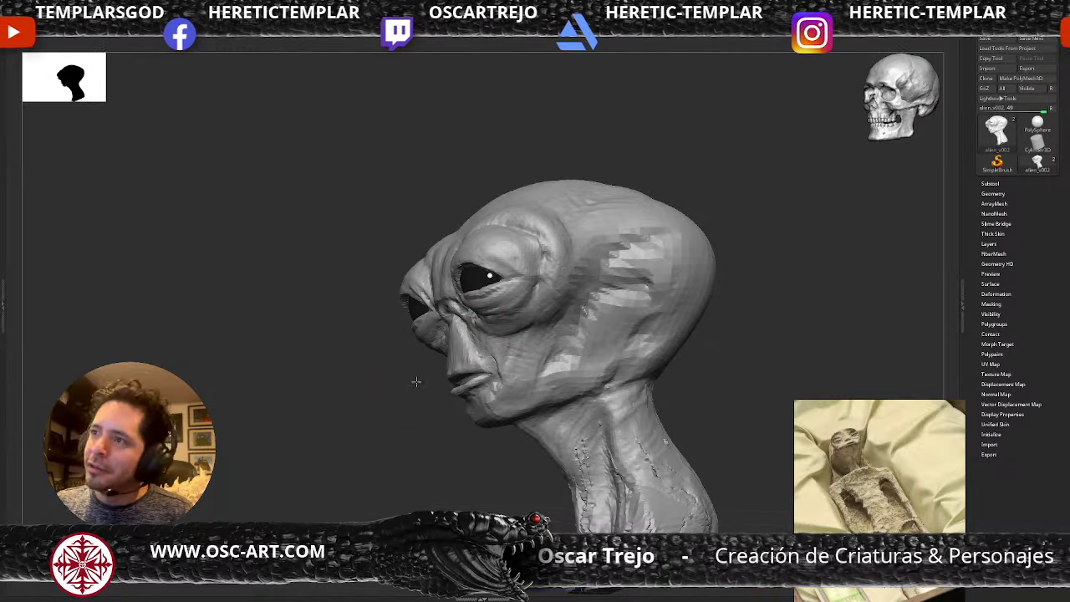
{"action": "left_click_drag", "start_coordinate": [416, 381], "coordinate": [458, 379]}
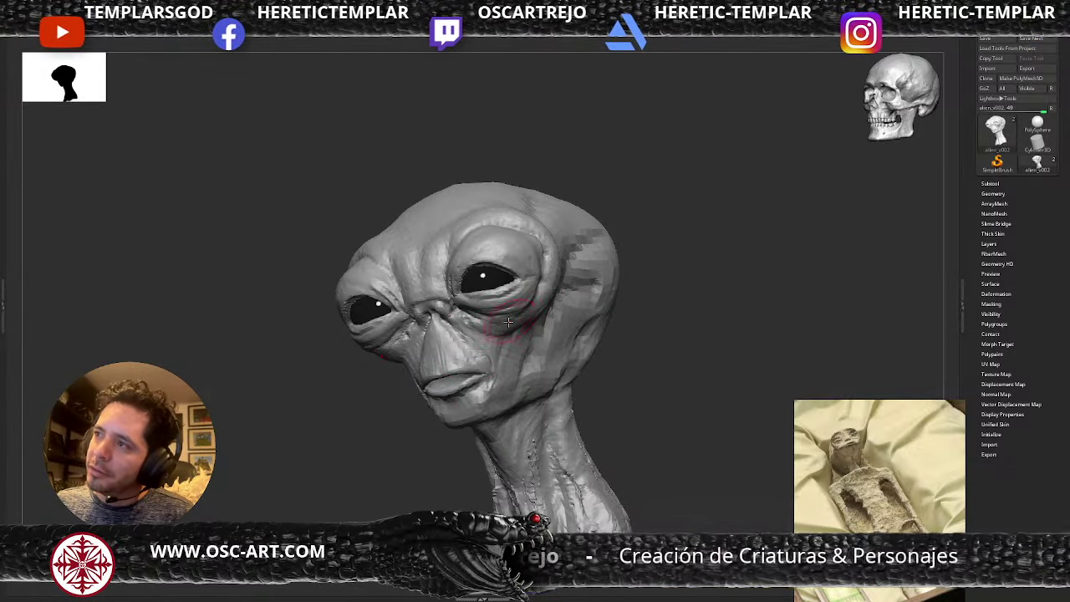
{"action": "left_click_drag", "start_coordinate": [530, 304], "coordinate": [536, 290]}
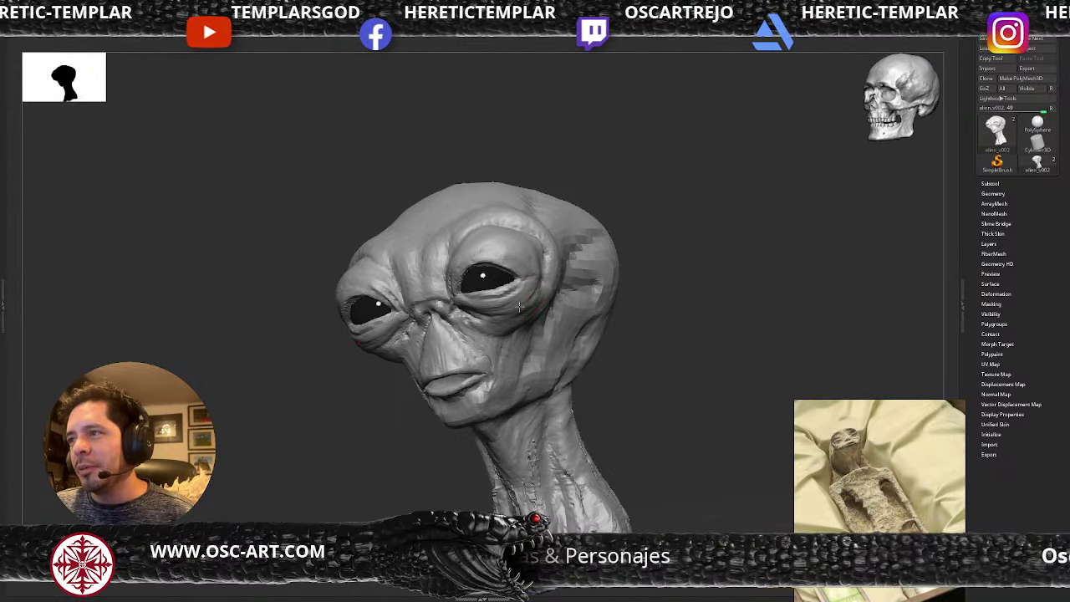
- Reshape the outer corners of the lower eyelids from the front with a resized brush and smooth them
{"action": "mouse_move", "coordinate": [628, 290]}
{"action": "left_mouse_down"}
{"action": "mouse_move", "coordinate": [644, 296]}
{"action": "mouse_move", "coordinate": [611, 308]}
{"action": "mouse_move", "coordinate": [642, 295]}
{"action": "mouse_move", "coordinate": [626, 323]}
{"action": "mouse_move", "coordinate": [628, 367]}
{"action": "left_mouse_up"}
{"action": "mouse_move", "coordinate": [336, 329]}
{"action": "left_mouse_down"}
{"action": "mouse_move", "coordinate": [377, 373]}
{"action": "mouse_move", "coordinate": [394, 377]}
{"action": "mouse_move", "coordinate": [368, 352]}
{"action": "mouse_move", "coordinate": [384, 370]}
{"action": "mouse_move", "coordinate": [439, 357]}
{"action": "left_mouse_up"}
{"action": "left_click_drag", "start_coordinate": [667, 377], "coordinate": [597, 291], "text": "alt"}
{"action": "left_click_drag", "start_coordinate": [597, 291], "coordinate": [530, 318]}
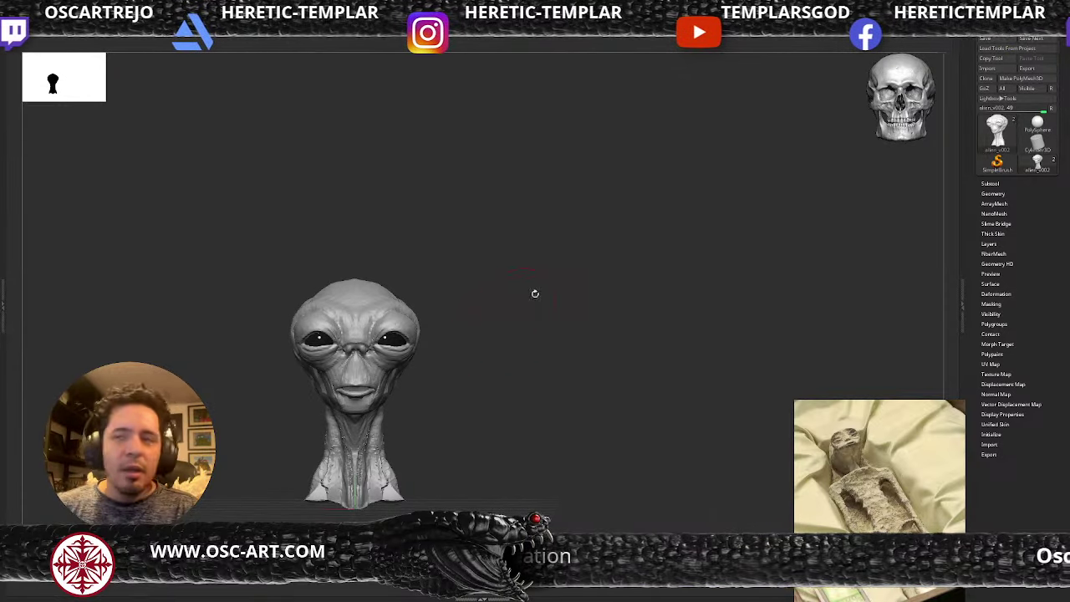
{"action": "left_click_drag", "start_coordinate": [577, 279], "coordinate": [631, 430], "text": "alt"}
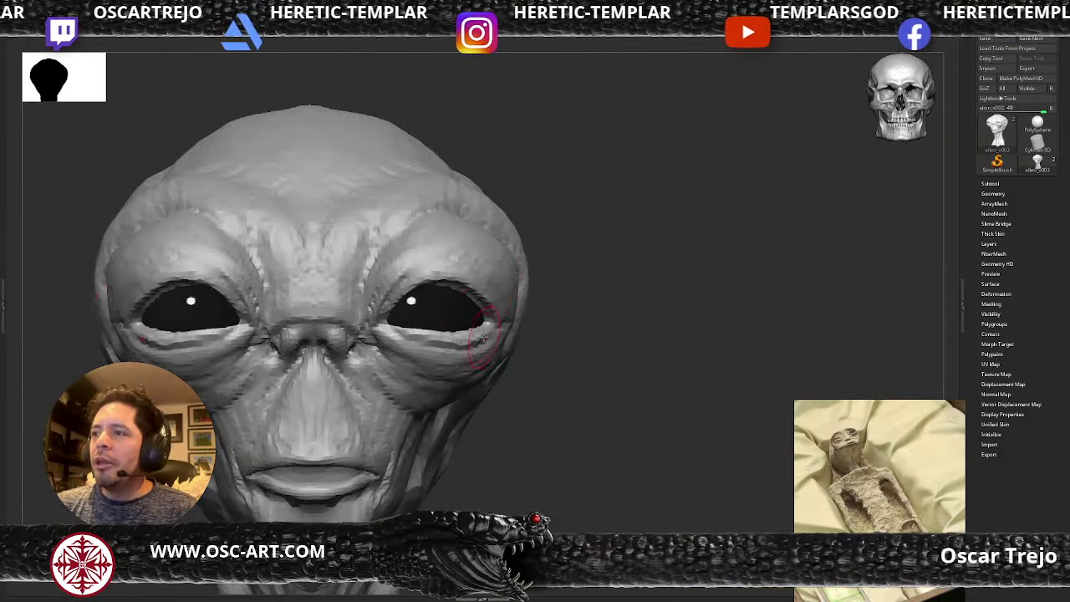
{"action": "key", "text": "s"}
{"action": "left_click_drag", "start_coordinate": [488, 336], "coordinate": [482, 336]}
{"action": "mouse_move", "coordinate": [471, 337]}
{"action": "left_mouse_down"}
{"action": "mouse_move", "coordinate": [486, 332]}
{"action": "mouse_move", "coordinate": [468, 332]}
{"action": "left_mouse_up"}
{"action": "key", "text": "s"}
{"action": "left_click_drag", "start_coordinate": [468, 332], "coordinate": [468, 331], "text": "shift"}
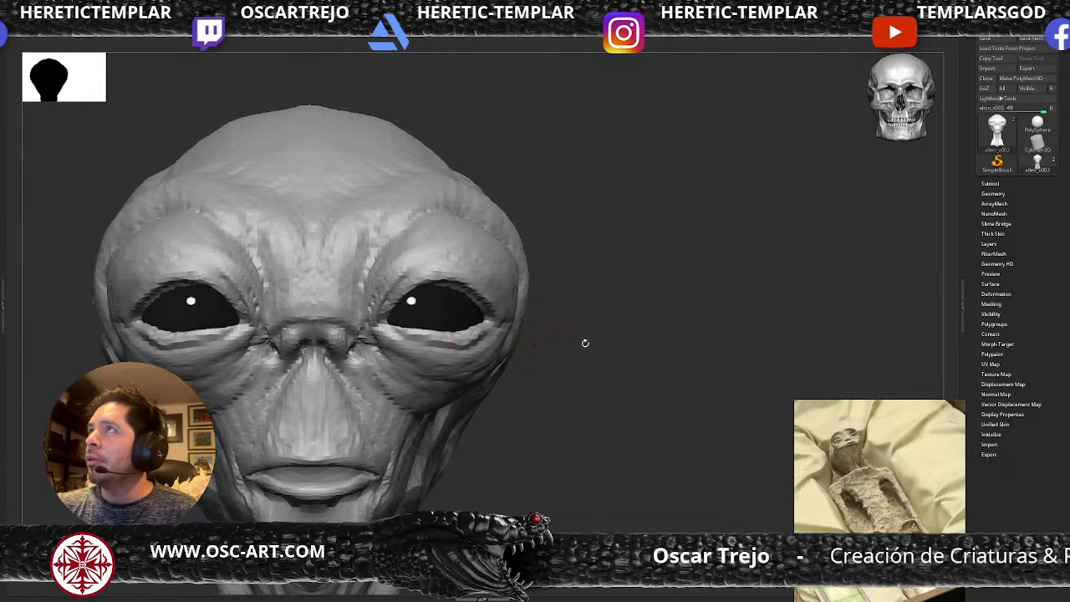
{"action": "left_click_drag", "start_coordinate": [585, 343], "coordinate": [543, 330], "text": "alt"}
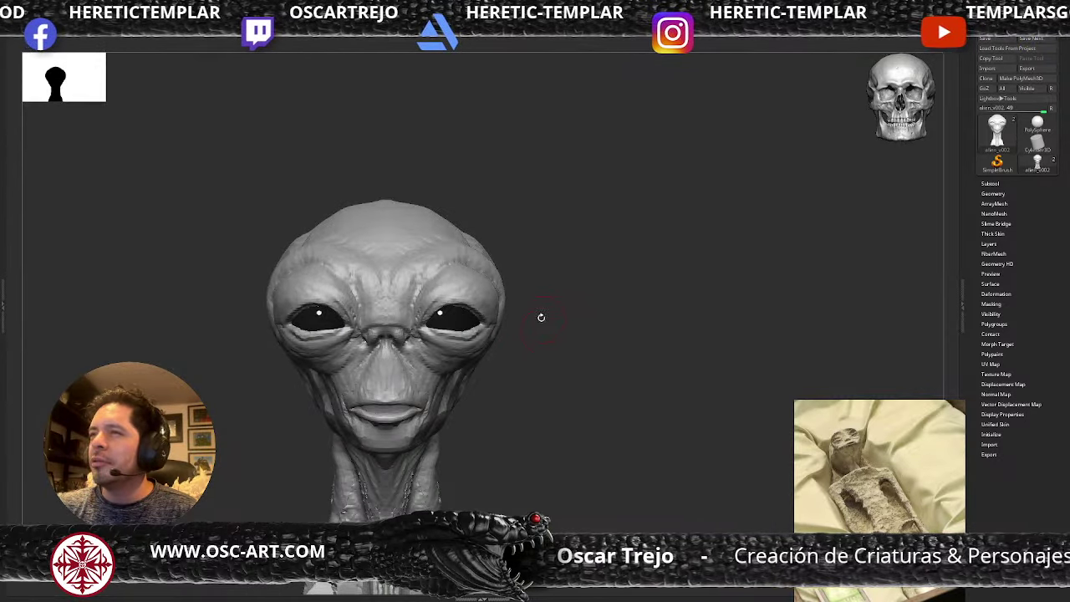
{"action": "mouse_move", "coordinate": [563, 286]}
{"action": "left_mouse_down", "text": "alt"}
{"action": "mouse_move", "coordinate": [552, 322]}
{"action": "mouse_move", "coordinate": [573, 364]}
{"action": "left_mouse_up", "text": "alt"}
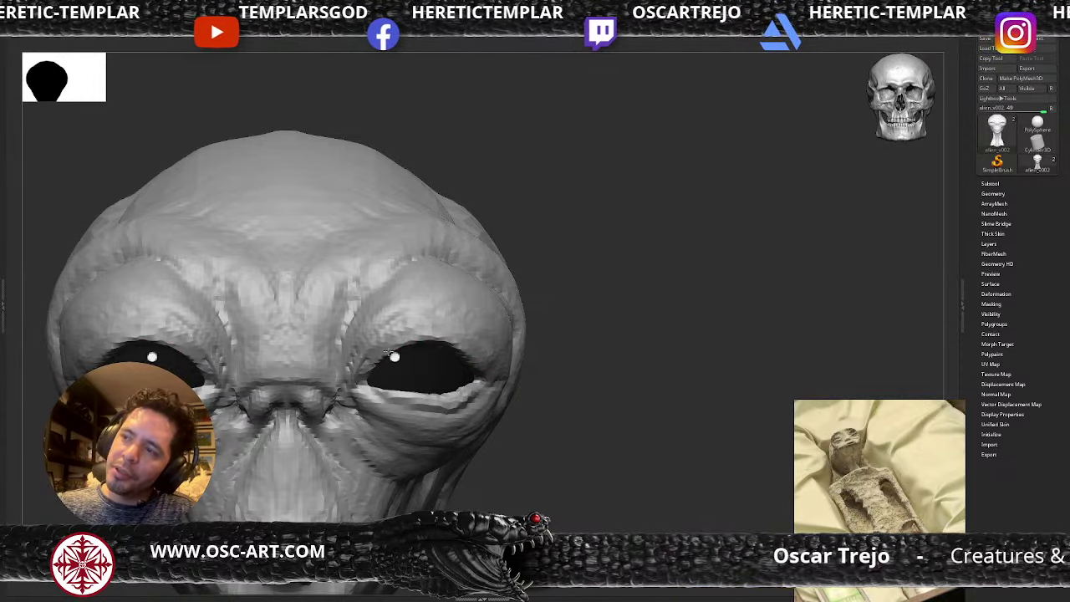
{"action": "left_click_drag", "start_coordinate": [610, 288], "coordinate": [462, 283], "text": "alt"}
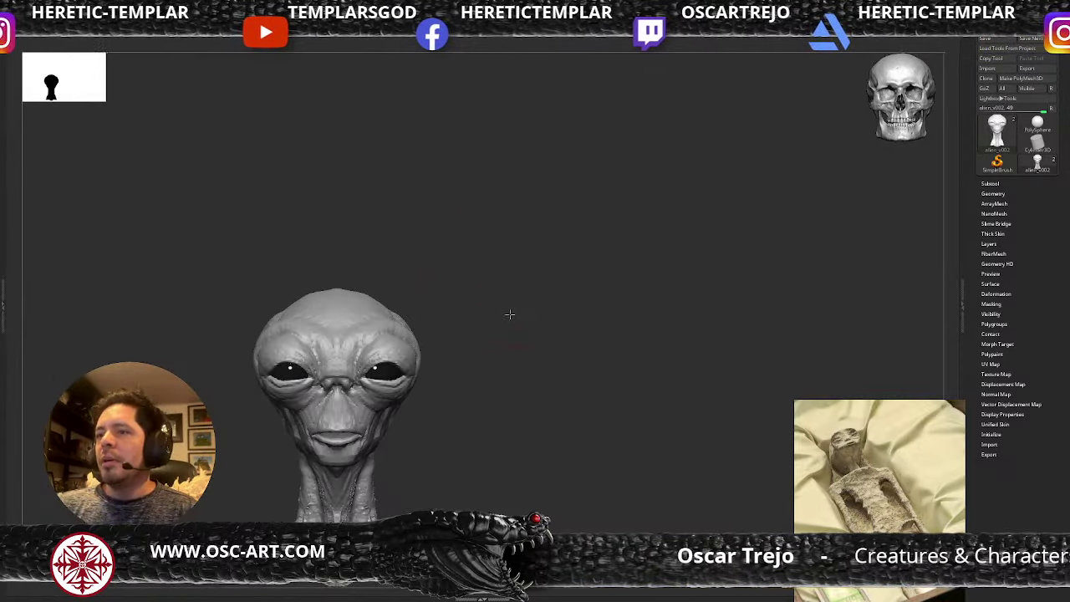
- Reposition the eyeballs in their sockets from below with the move gizmo, and adjust the head's eyelids around them
{"action": "mouse_move", "coordinate": [510, 314]}
{"action": "left_mouse_down"}
{"action": "mouse_move", "coordinate": [515, 284]}
{"action": "mouse_move", "coordinate": [523, 306]}
{"action": "mouse_move", "coordinate": [530, 265]}
{"action": "left_mouse_up"}
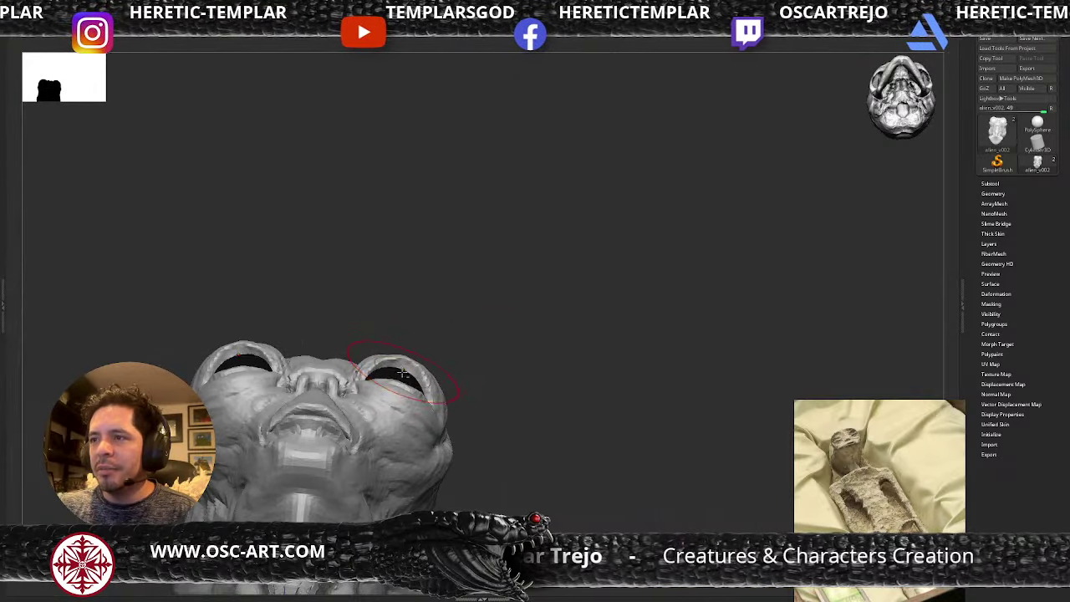
{"action": "left_click", "coordinate": [409, 371], "text": "alt"}
{"action": "key", "text": "w"}
{"action": "mouse_move", "coordinate": [416, 372]}
{"action": "left_mouse_down"}
{"action": "mouse_move", "coordinate": [426, 363]}
{"action": "mouse_move", "coordinate": [490, 394]}
{"action": "mouse_move", "coordinate": [476, 437]}
{"action": "mouse_move", "coordinate": [493, 438]}
{"action": "left_mouse_up"}
{"action": "key", "text": "q"}
{"action": "left_click", "coordinate": [426, 433], "text": "alt"}
{"action": "left_click_drag", "start_coordinate": [392, 438], "coordinate": [396, 441]}
{"action": "left_click_drag", "start_coordinate": [461, 426], "coordinate": [454, 427], "text": "shift"}
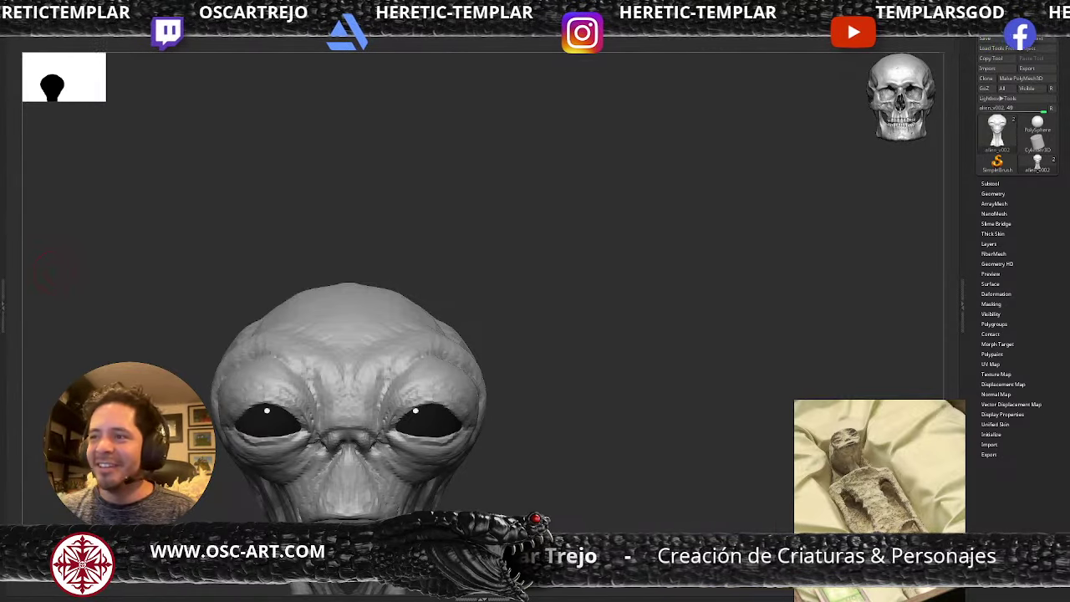
- Reshape the forehead and crown of the head with an enlarged brush
{"action": "mouse_move", "coordinate": [615, 333]}
{"action": "left_mouse_down"}
{"action": "mouse_move", "coordinate": [583, 334]}
{"action": "mouse_move", "coordinate": [575, 282]}
{"action": "mouse_move", "coordinate": [602, 328]}
{"action": "mouse_move", "coordinate": [582, 327]}
{"action": "mouse_move", "coordinate": [587, 336]}
{"action": "mouse_move", "coordinate": [532, 320]}
{"action": "mouse_move", "coordinate": [534, 351]}
{"action": "mouse_move", "coordinate": [540, 327]}
{"action": "mouse_move", "coordinate": [528, 321]}
{"action": "mouse_move", "coordinate": [576, 328]}
{"action": "left_mouse_up"}
{"action": "mouse_move", "coordinate": [577, 288]}
{"action": "left_mouse_down"}
{"action": "mouse_move", "coordinate": [596, 280]}
{"action": "mouse_move", "coordinate": [631, 310]}
{"action": "mouse_move", "coordinate": [548, 292]}
{"action": "mouse_move", "coordinate": [592, 270]}
{"action": "mouse_move", "coordinate": [613, 290]}
{"action": "left_mouse_up"}
{"action": "key", "text": "s"}
{"action": "key", "text": "s"}
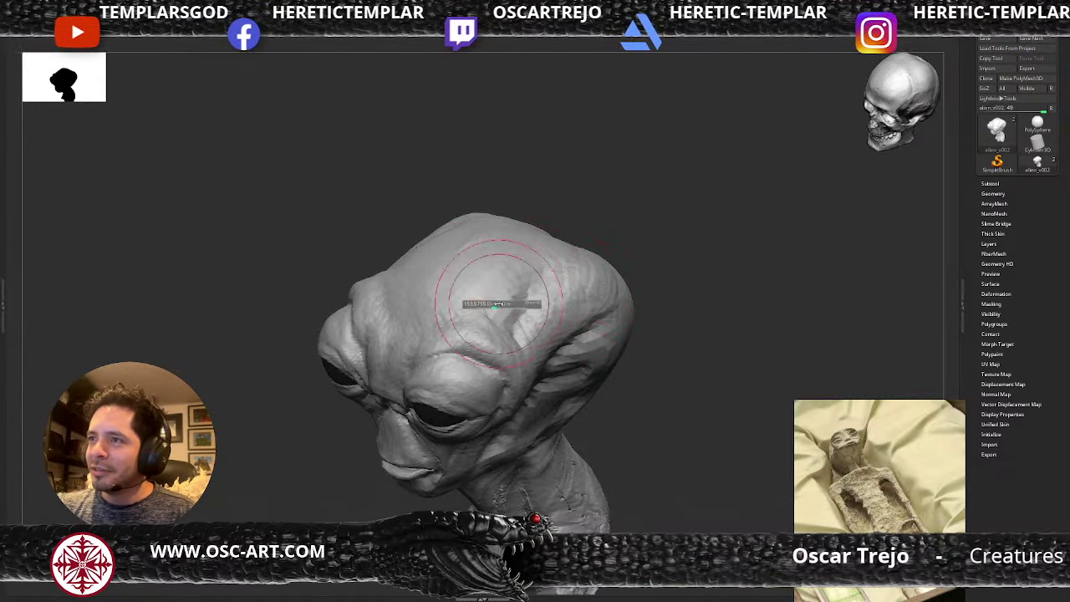
{"action": "mouse_move", "coordinate": [501, 304]}
{"action": "left_mouse_down"}
{"action": "mouse_move", "coordinate": [509, 319]}
{"action": "mouse_move", "coordinate": [496, 306]}
{"action": "mouse_move", "coordinate": [504, 313]}
{"action": "mouse_move", "coordinate": [509, 251]}
{"action": "mouse_move", "coordinate": [426, 310]}
{"action": "left_mouse_up"}
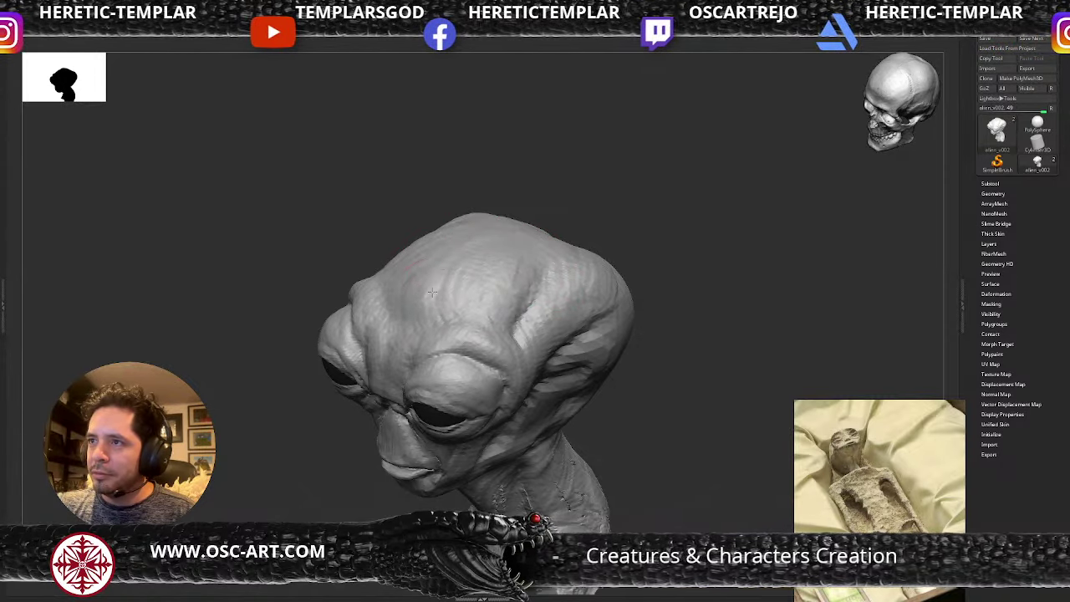
{"action": "left_click_drag", "start_coordinate": [579, 224], "coordinate": [574, 222], "text": "shift"}
{"action": "key", "text": "s"}
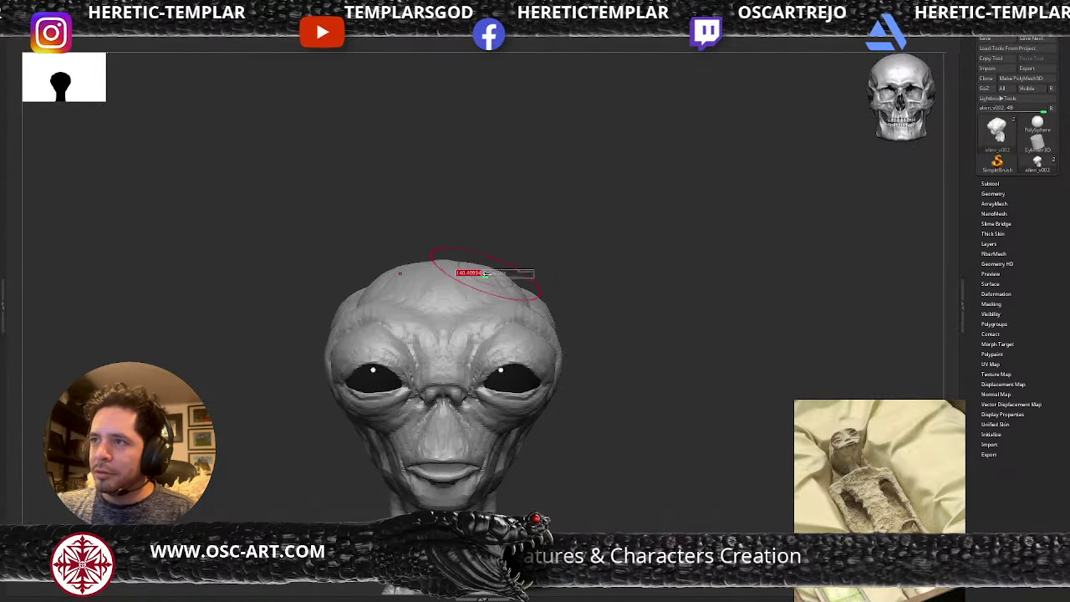
{"action": "mouse_move", "coordinate": [486, 273]}
{"action": "left_mouse_down"}
{"action": "mouse_move", "coordinate": [431, 265]}
{"action": "mouse_move", "coordinate": [569, 243]}
{"action": "mouse_move", "coordinate": [485, 273]}
{"action": "mouse_move", "coordinate": [379, 272]}
{"action": "left_mouse_up"}
{"action": "key", "text": "s"}
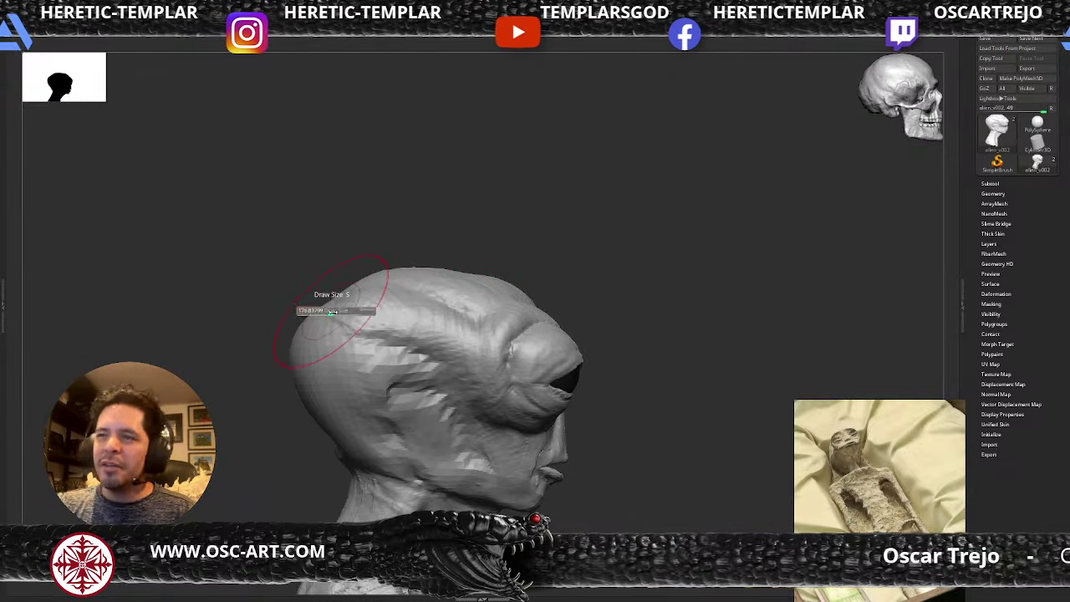
- Push the back of the skull outward in profile with a large brush and undo the last change
{"action": "left_click_drag", "start_coordinate": [332, 313], "coordinate": [341, 313]}
{"action": "key", "text": "s"}
{"action": "left_click_drag", "start_coordinate": [340, 372], "coordinate": [335, 372]}
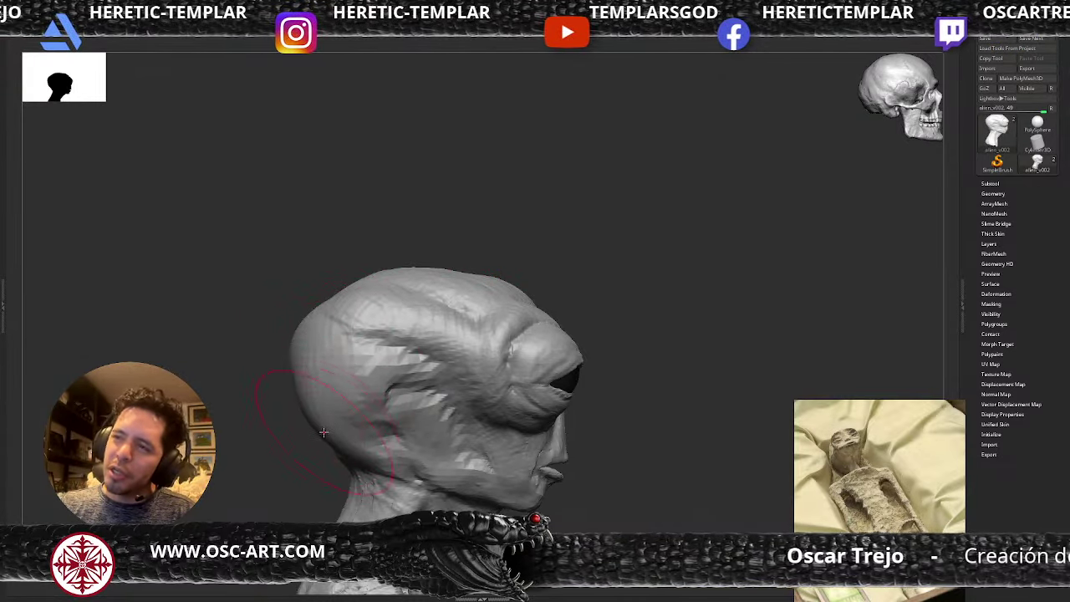
{"action": "mouse_move", "coordinate": [323, 432]}
{"action": "left_mouse_down"}
{"action": "mouse_move", "coordinate": [310, 439]}
{"action": "mouse_move", "coordinate": [311, 428]}
{"action": "left_mouse_up"}
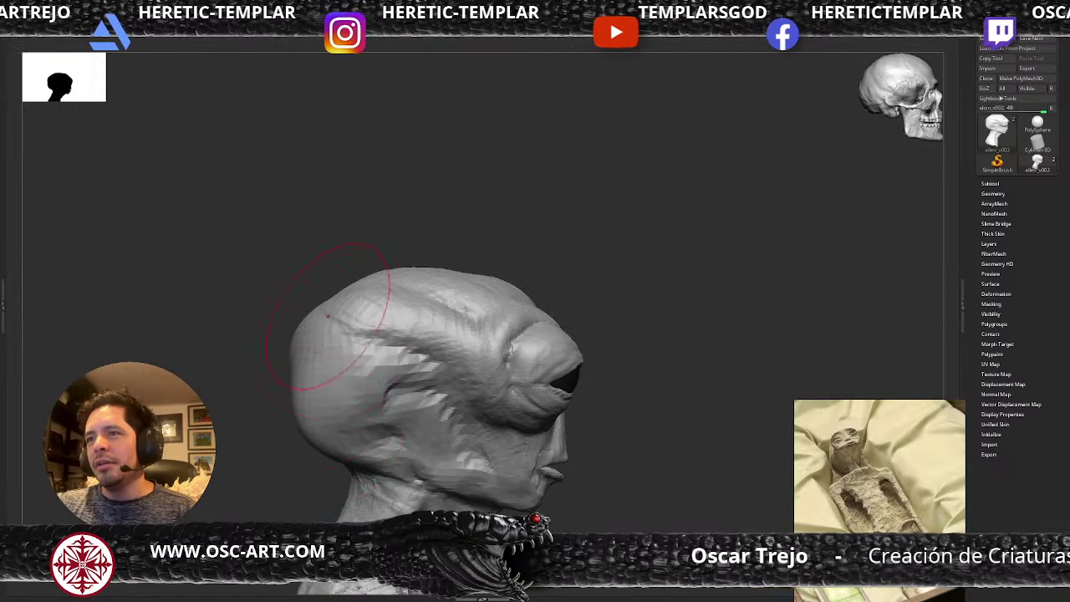
{"action": "mouse_move", "coordinate": [327, 314]}
{"action": "left_mouse_down"}
{"action": "mouse_move", "coordinate": [320, 299]}
{"action": "mouse_move", "coordinate": [306, 336]}
{"action": "left_mouse_up"}
{"action": "mouse_move", "coordinate": [573, 206]}
{"action": "left_mouse_down", "text": "alt"}
{"action": "mouse_move", "coordinate": [554, 281]}
{"action": "mouse_move", "coordinate": [482, 344]}
{"action": "mouse_move", "coordinate": [491, 337]}
{"action": "mouse_move", "coordinate": [499, 389]}
{"action": "mouse_move", "coordinate": [458, 400]}
{"action": "left_mouse_up", "text": "alt"}
{"action": "key", "text": "ctrl+z"}
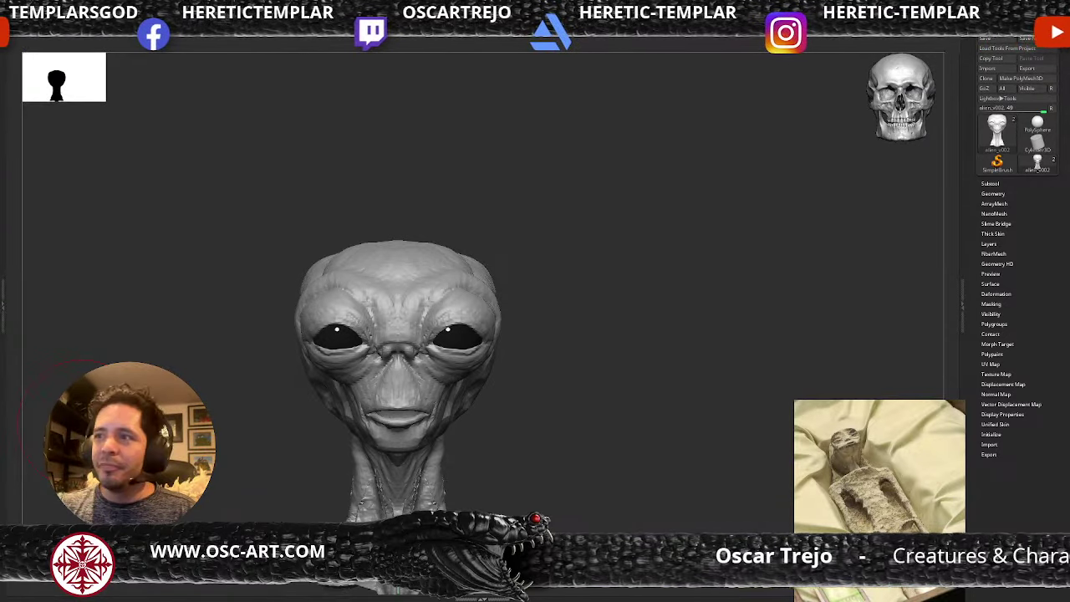
- Reshape the upper and lower eyelids from the front so the eye openings slant down toward the nose
{"action": "mouse_move", "coordinate": [532, 342]}
{"action": "left_mouse_down"}
{"action": "mouse_move", "coordinate": [509, 344]}
{"action": "mouse_move", "coordinate": [555, 353]}
{"action": "left_mouse_up"}
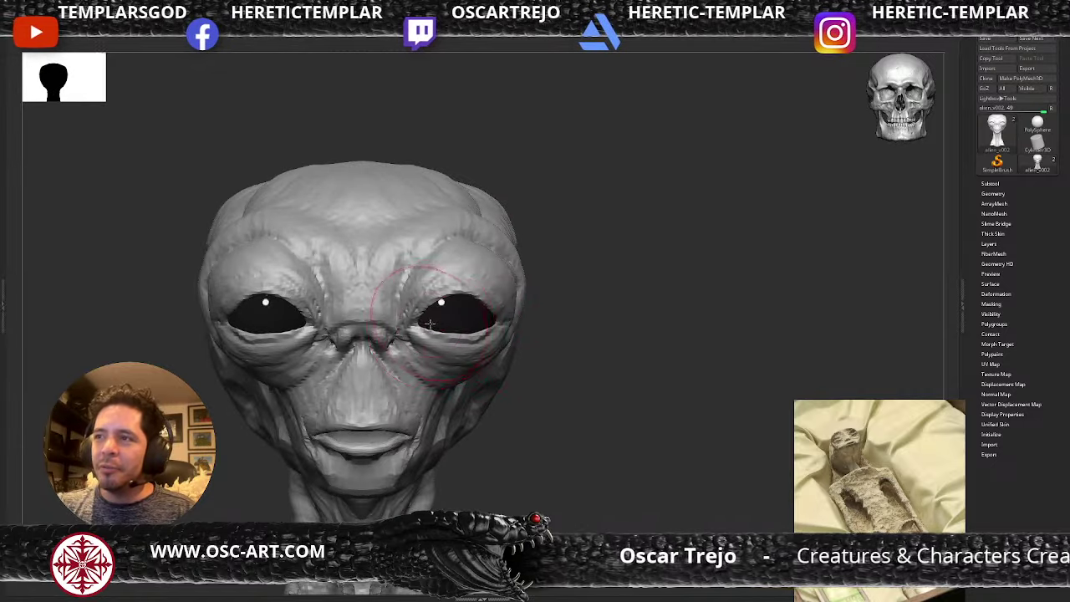
{"action": "left_click_drag", "start_coordinate": [423, 323], "coordinate": [420, 331]}
{"action": "mouse_move", "coordinate": [444, 288]}
{"action": "left_mouse_down"}
{"action": "mouse_move", "coordinate": [499, 323]}
{"action": "mouse_move", "coordinate": [503, 313]}
{"action": "left_mouse_up"}
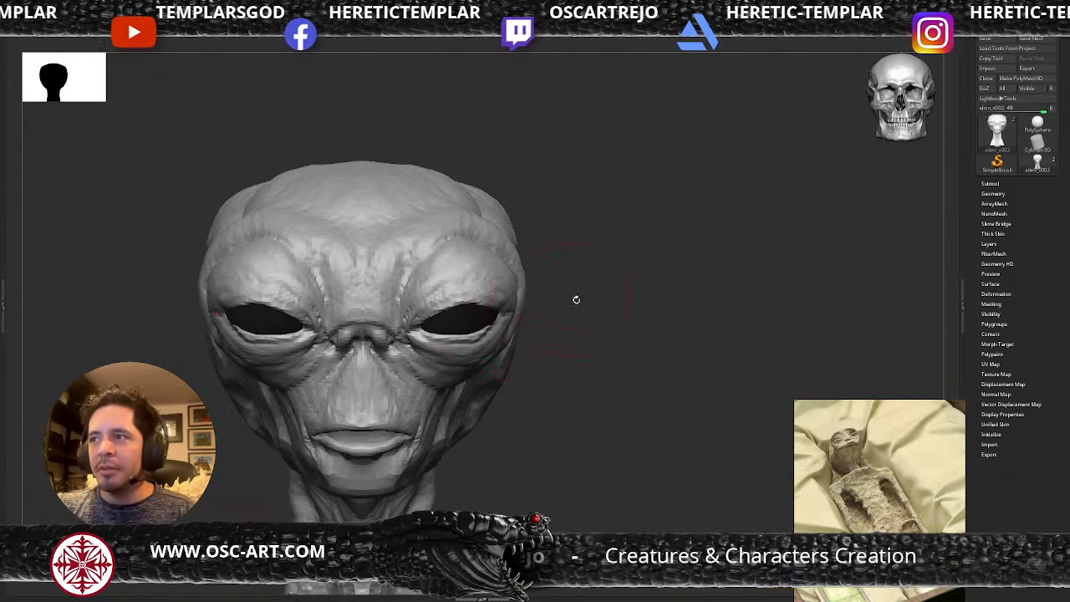
{"action": "mouse_move", "coordinate": [575, 299]}
{"action": "left_mouse_down"}
{"action": "mouse_move", "coordinate": [495, 306]}
{"action": "mouse_move", "coordinate": [481, 287]}
{"action": "mouse_move", "coordinate": [474, 301]}
{"action": "mouse_move", "coordinate": [426, 305]}
{"action": "left_mouse_up"}
{"action": "left_click_drag", "start_coordinate": [502, 321], "coordinate": [491, 303]}
{"action": "mouse_move", "coordinate": [453, 359]}
{"action": "left_mouse_down", "text": "shift"}
{"action": "mouse_move", "coordinate": [534, 343]}
{"action": "mouse_move", "coordinate": [450, 294]}
{"action": "left_mouse_up", "text": "shift"}
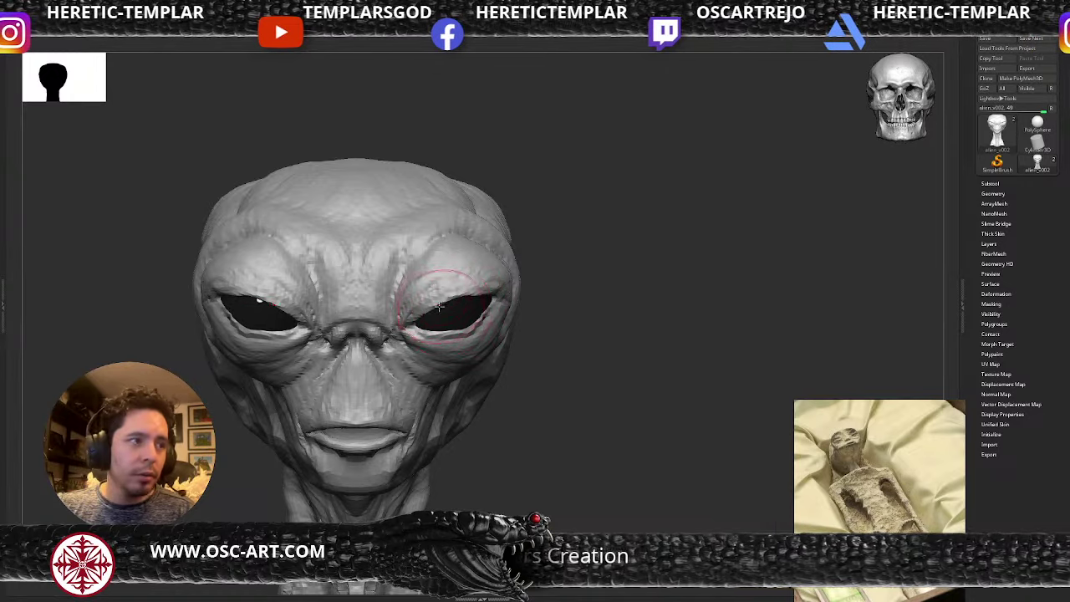
{"action": "mouse_move", "coordinate": [403, 327]}
{"action": "left_mouse_down"}
{"action": "mouse_move", "coordinate": [475, 295]}
{"action": "mouse_move", "coordinate": [485, 315]}
{"action": "left_mouse_up"}
{"action": "key", "text": "s"}
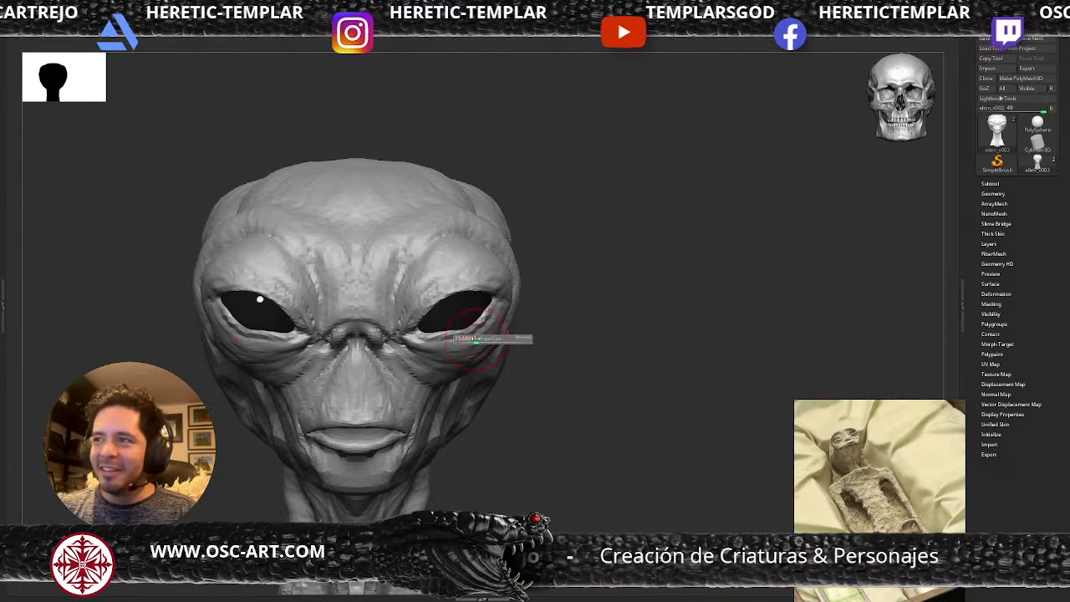
{"action": "mouse_move", "coordinate": [475, 336]}
{"action": "left_mouse_down"}
{"action": "mouse_move", "coordinate": [448, 331]}
{"action": "mouse_move", "coordinate": [429, 349]}
{"action": "mouse_move", "coordinate": [463, 363]}
{"action": "mouse_move", "coordinate": [510, 314]}
{"action": "mouse_move", "coordinate": [605, 298]}
{"action": "left_mouse_up"}
- Sculpt the brow ridges from the center of the forehead outward above the eyes
{"action": "left_click_drag", "start_coordinate": [604, 219], "coordinate": [585, 270]}
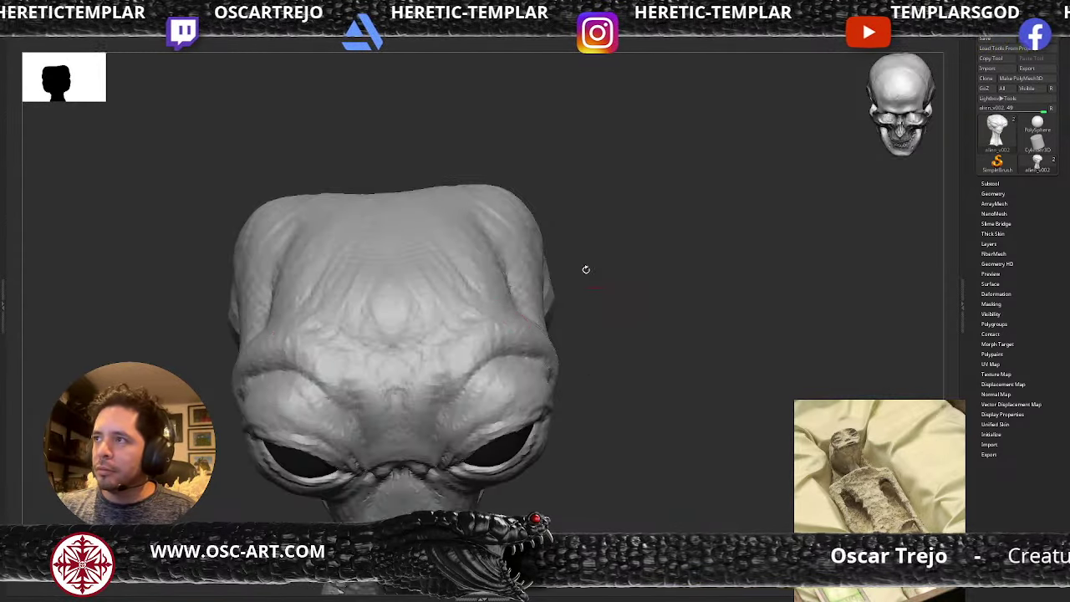
{"action": "left_click_drag", "start_coordinate": [435, 388], "coordinate": [528, 343]}
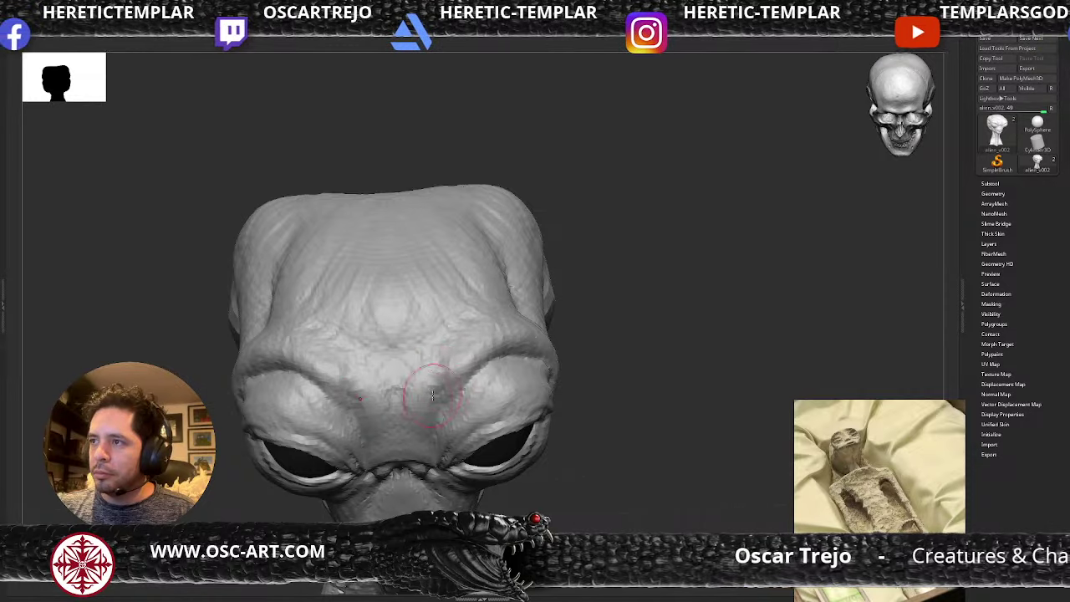
{"action": "left_click_drag", "start_coordinate": [433, 393], "coordinate": [496, 349]}
{"action": "mouse_move", "coordinate": [602, 348]}
{"action": "left_mouse_down", "text": "alt"}
{"action": "mouse_move", "coordinate": [582, 280]}
{"action": "mouse_move", "coordinate": [599, 317]}
{"action": "left_mouse_up", "text": "alt"}
{"action": "mouse_move", "coordinate": [489, 354]}
{"action": "left_mouse_down"}
{"action": "mouse_move", "coordinate": [468, 353]}
{"action": "mouse_move", "coordinate": [471, 341]}
{"action": "left_mouse_up"}
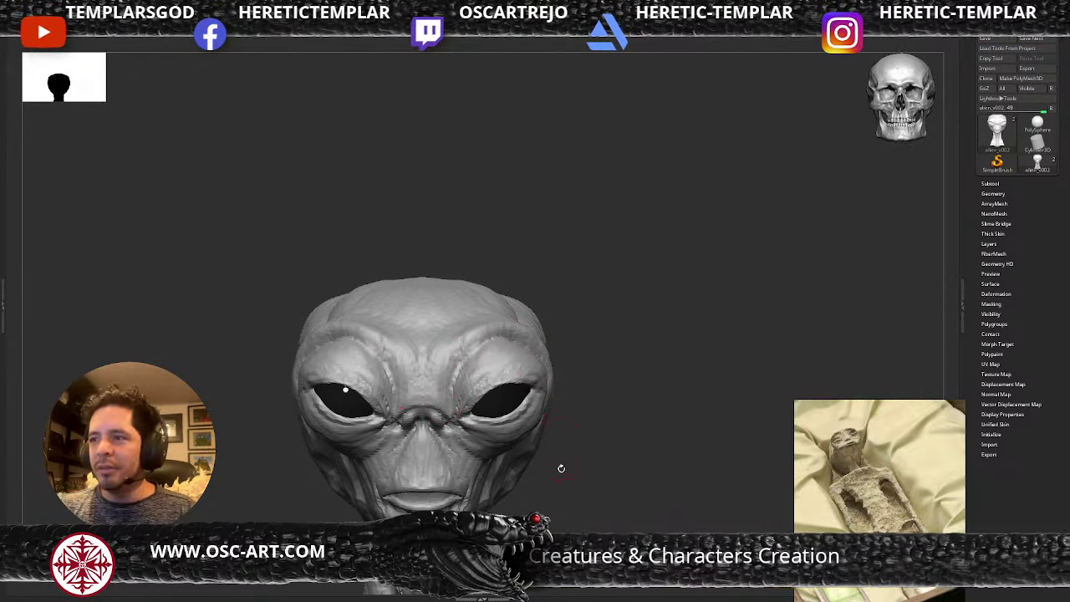
- Shape a short nose with a defined tip above the upper lip, varying the brush size
{"action": "left_click_drag", "start_coordinate": [561, 468], "coordinate": [561, 393], "text": "alt"}
{"action": "mouse_move", "coordinate": [430, 345]}
{"action": "left_mouse_down"}
{"action": "mouse_move", "coordinate": [430, 365]}
{"action": "mouse_move", "coordinate": [443, 366]}
{"action": "mouse_move", "coordinate": [432, 375]}
{"action": "mouse_move", "coordinate": [445, 372]}
{"action": "left_mouse_up"}
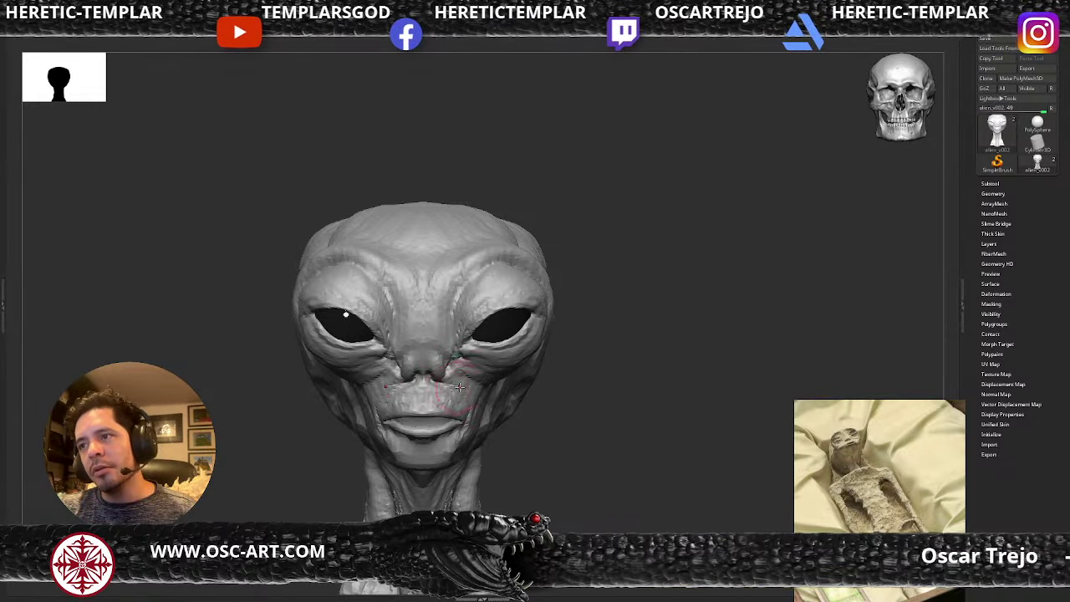
{"action": "mouse_move", "coordinate": [461, 421]}
{"action": "left_mouse_down"}
{"action": "mouse_move", "coordinate": [446, 418]}
{"action": "mouse_move", "coordinate": [457, 416]}
{"action": "left_mouse_up"}
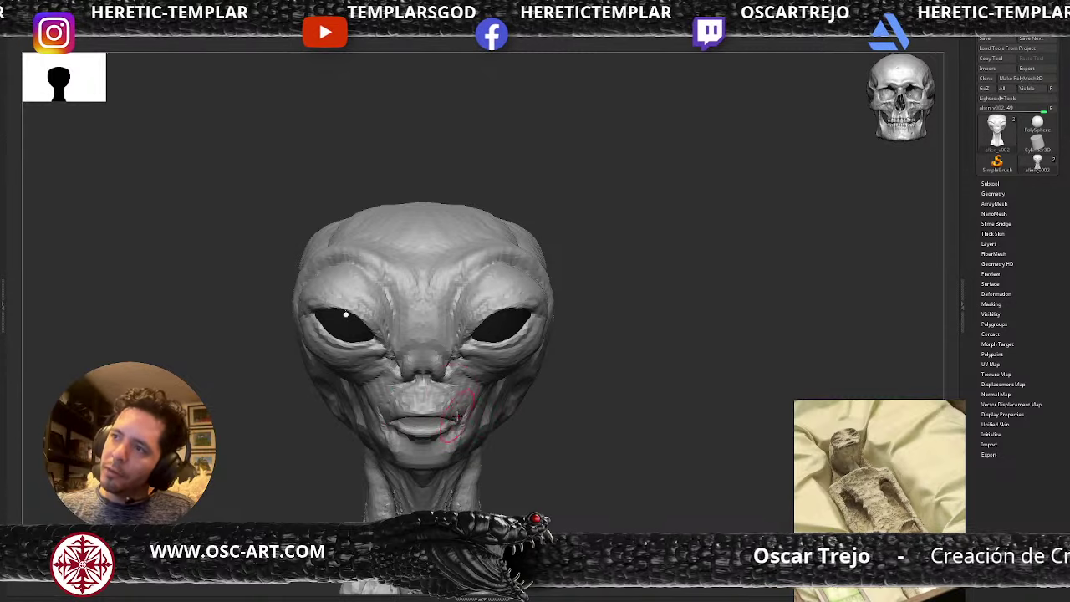
{"action": "key", "text": "s"}
{"action": "left_click", "coordinate": [437, 373]}
{"action": "mouse_move", "coordinate": [430, 354]}
{"action": "left_mouse_down"}
{"action": "mouse_move", "coordinate": [452, 370]}
{"action": "mouse_move", "coordinate": [448, 391]}
{"action": "mouse_move", "coordinate": [437, 388]}
{"action": "mouse_move", "coordinate": [458, 414]}
{"action": "left_mouse_up"}
{"action": "key", "text": "s"}
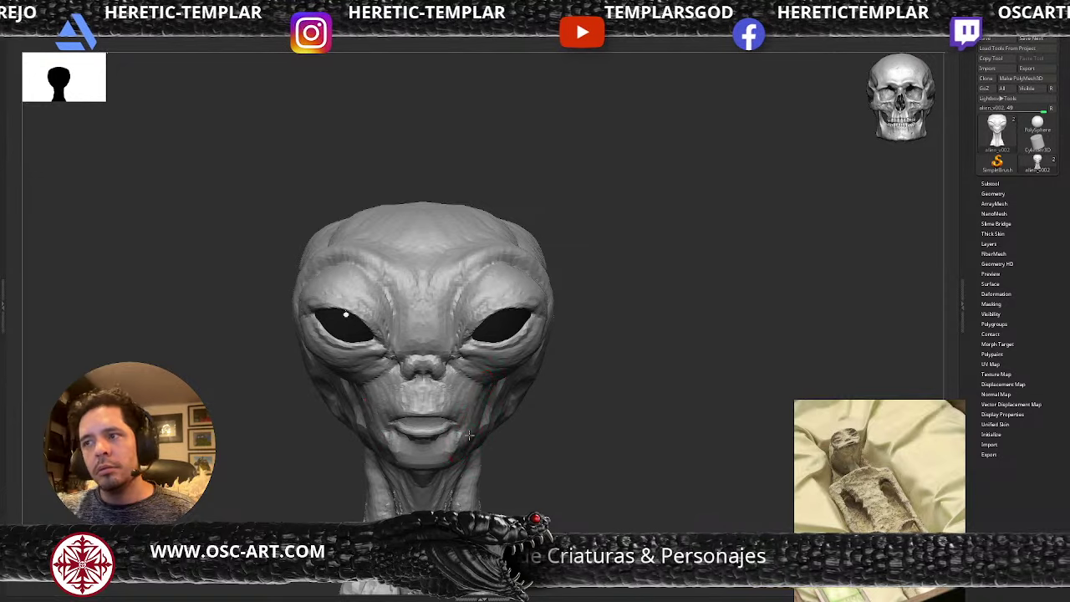
- Refine the corners of the mouth and the adjoining cheek with a resized brush
{"action": "key", "text": "s"}
{"action": "left_click_drag", "start_coordinate": [468, 437], "coordinate": [457, 423]}
{"action": "key", "text": "s"}
{"action": "key", "text": "s"}
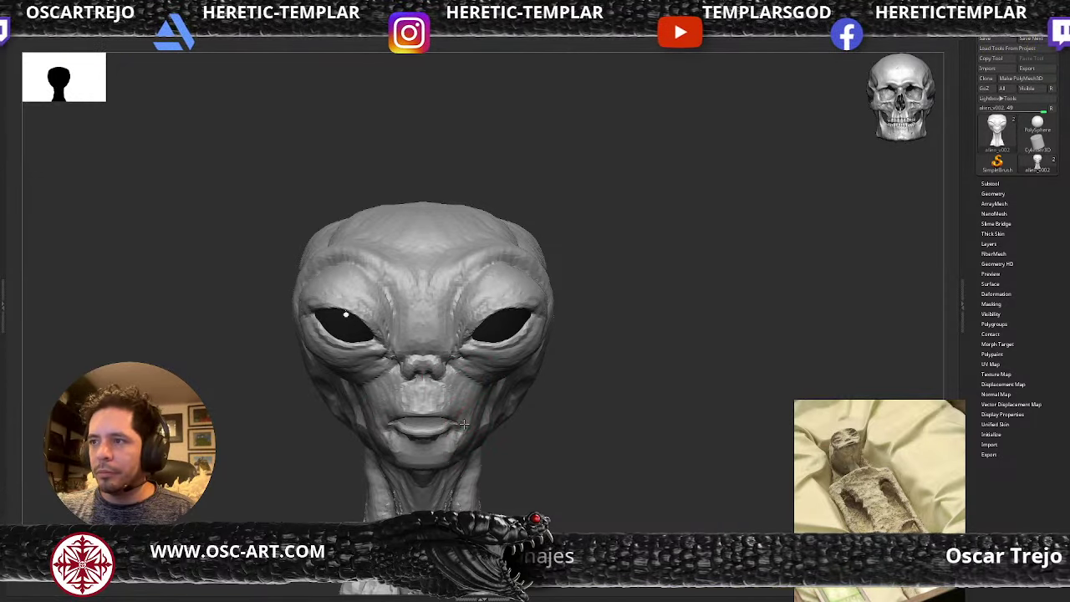
{"action": "key", "text": "s"}
{"action": "left_click_drag", "start_coordinate": [458, 415], "coordinate": [469, 421]}
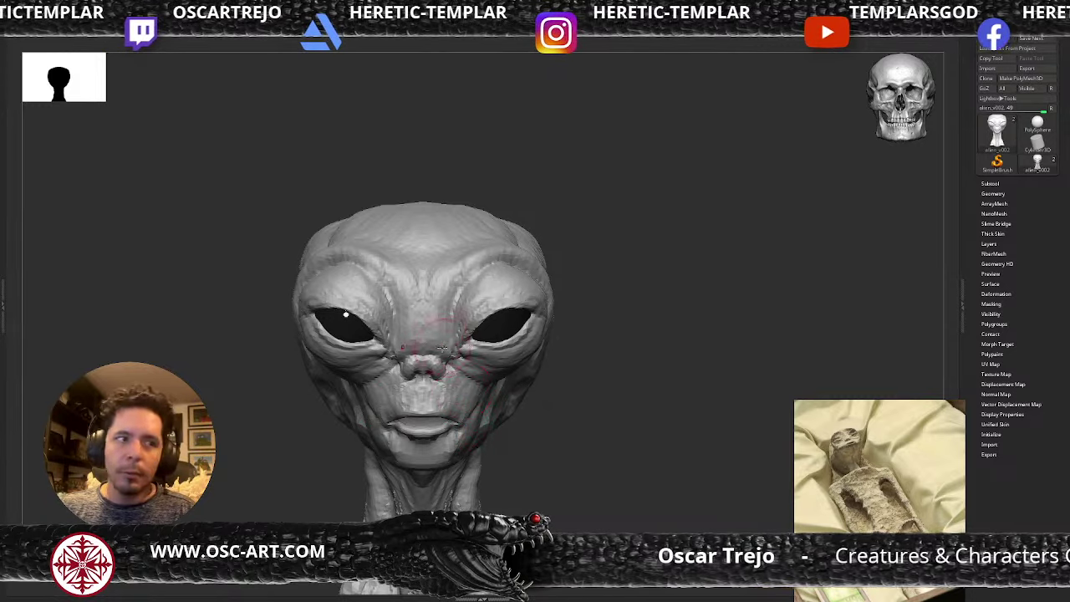
- Refine the nose, its bridge and the inner brows beside the eyes, and undo the last brow stroke
{"action": "left_click_drag", "start_coordinate": [447, 363], "coordinate": [439, 370]}
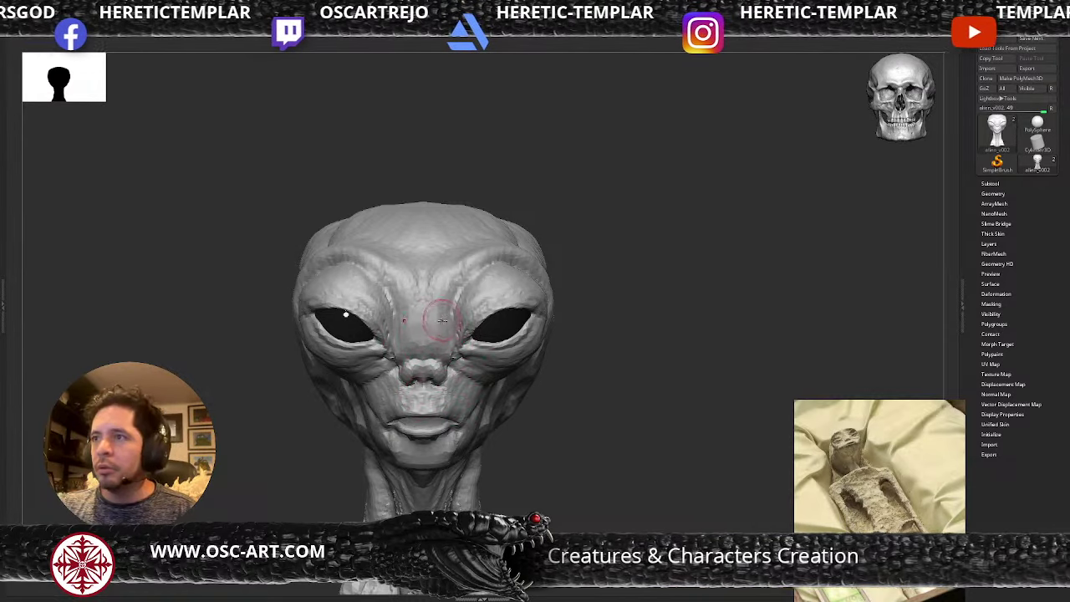
{"action": "mouse_move", "coordinate": [441, 330]}
{"action": "left_mouse_down"}
{"action": "mouse_move", "coordinate": [443, 353]}
{"action": "mouse_move", "coordinate": [439, 304]}
{"action": "mouse_move", "coordinate": [449, 335]}
{"action": "left_mouse_up"}
{"action": "mouse_move", "coordinate": [460, 299]}
{"action": "left_mouse_down"}
{"action": "mouse_move", "coordinate": [451, 334]}
{"action": "mouse_move", "coordinate": [493, 315]}
{"action": "mouse_move", "coordinate": [484, 319]}
{"action": "left_mouse_up"}
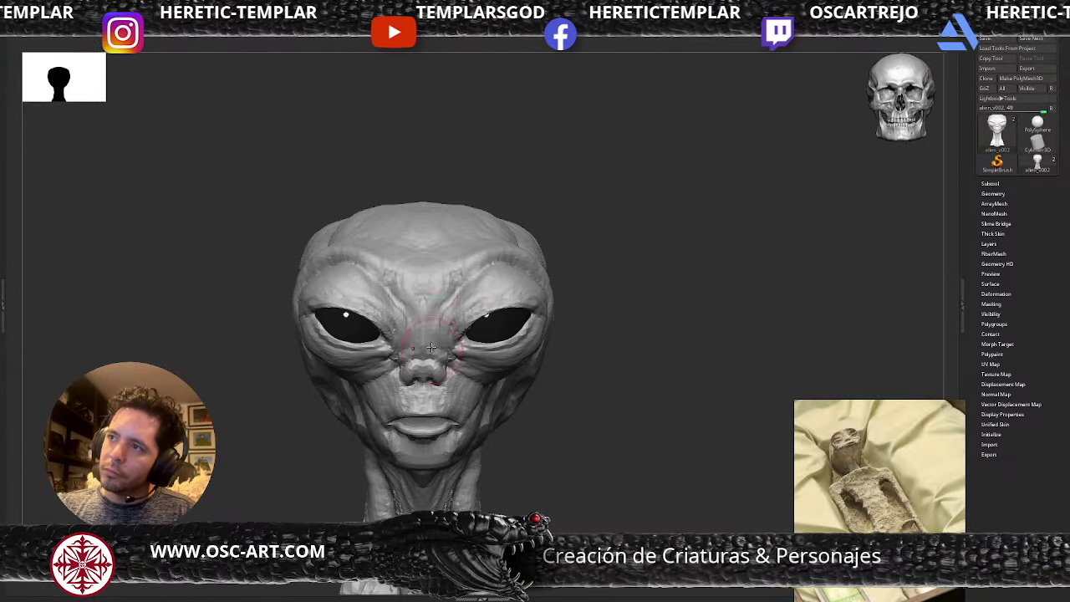
{"action": "mouse_move", "coordinate": [430, 315]}
{"action": "left_mouse_down"}
{"action": "mouse_move", "coordinate": [445, 290]}
{"action": "mouse_move", "coordinate": [438, 321]}
{"action": "left_mouse_up"}
{"action": "left_click_drag", "start_coordinate": [465, 282], "coordinate": [425, 302]}
{"action": "key", "text": "ctrl+z"}
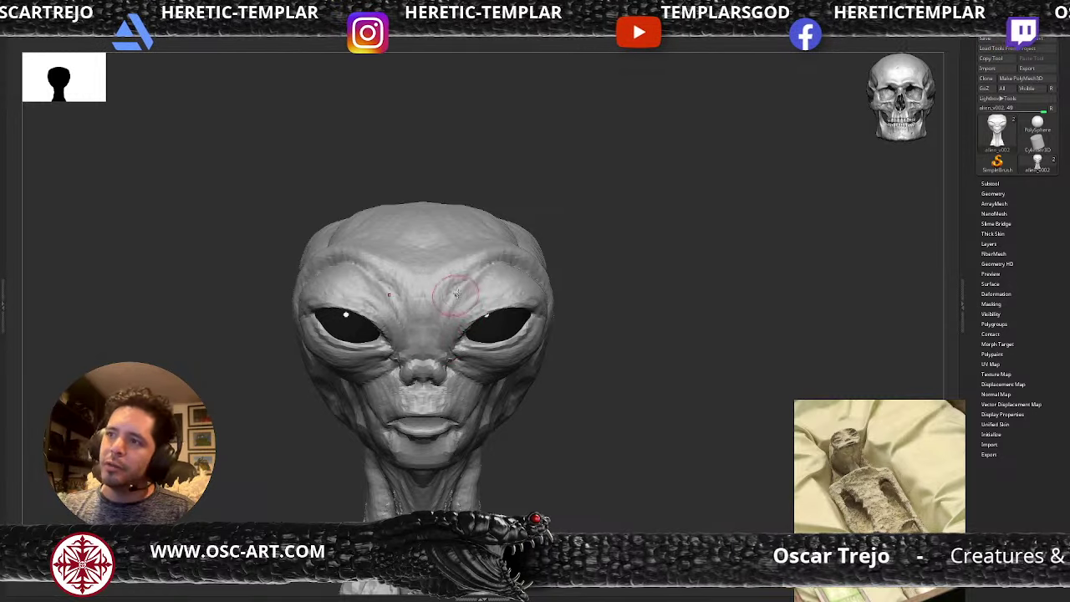
{"action": "left_click_drag", "start_coordinate": [591, 412], "coordinate": [535, 376], "text": "alt"}
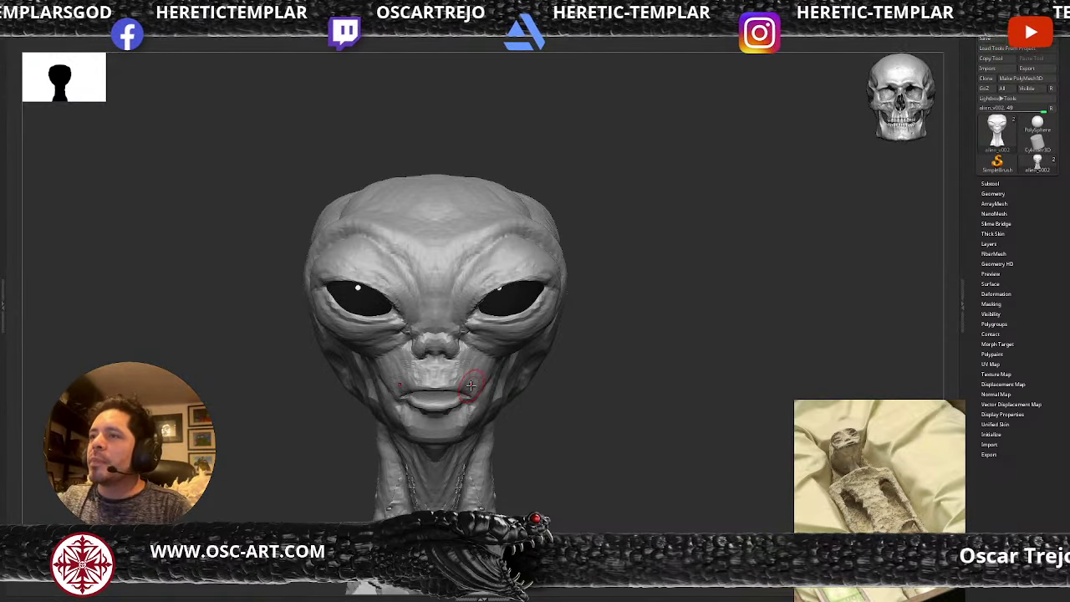
- Sculpt the fold of skin above the eye, following the brow outward toward the temple
{"action": "left_click_drag", "start_coordinate": [621, 339], "coordinate": [517, 326]}
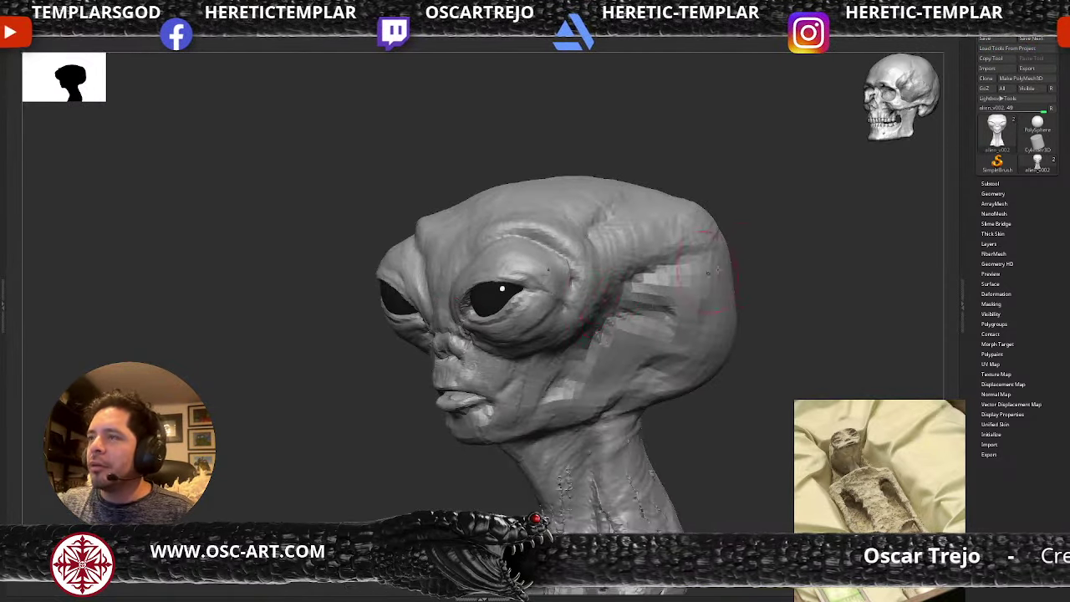
{"action": "left_click_drag", "start_coordinate": [752, 275], "coordinate": [635, 271]}
{"action": "left_click_drag", "start_coordinate": [326, 358], "coordinate": [426, 377]}
{"action": "left_click_drag", "start_coordinate": [525, 254], "coordinate": [573, 286]}
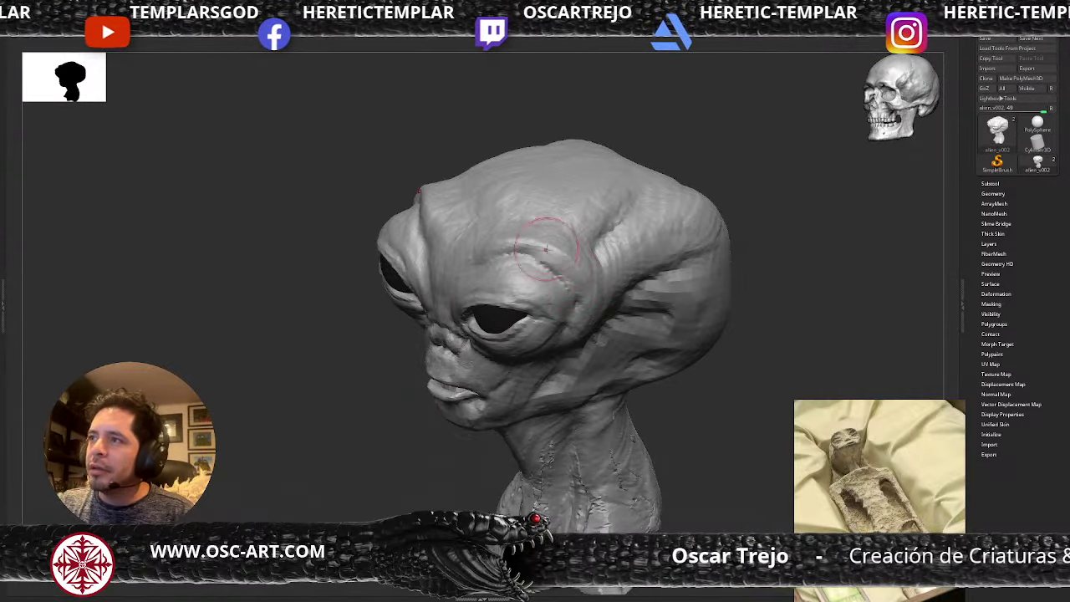
{"action": "mouse_move", "coordinate": [490, 250]}
{"action": "left_mouse_down"}
{"action": "mouse_move", "coordinate": [523, 237]}
{"action": "mouse_move", "coordinate": [572, 253]}
{"action": "mouse_move", "coordinate": [584, 304]}
{"action": "mouse_move", "coordinate": [566, 334]}
{"action": "left_mouse_up"}
{"action": "left_click_drag", "start_coordinate": [435, 455], "coordinate": [433, 376]}
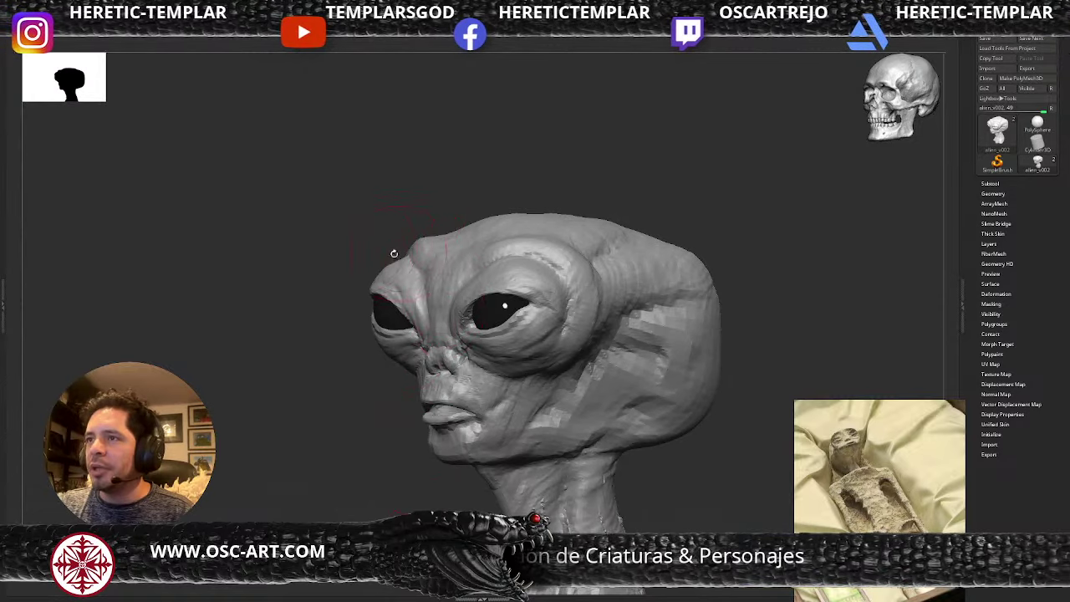
- Refine the brow crease over the upper eyelid and the outer edge of the eye socket
{"action": "mouse_move", "coordinate": [402, 270]}
{"action": "left_mouse_down"}
{"action": "mouse_move", "coordinate": [411, 279]}
{"action": "mouse_move", "coordinate": [413, 256]}
{"action": "left_mouse_up"}
{"action": "left_click_drag", "start_coordinate": [547, 183], "coordinate": [597, 184]}
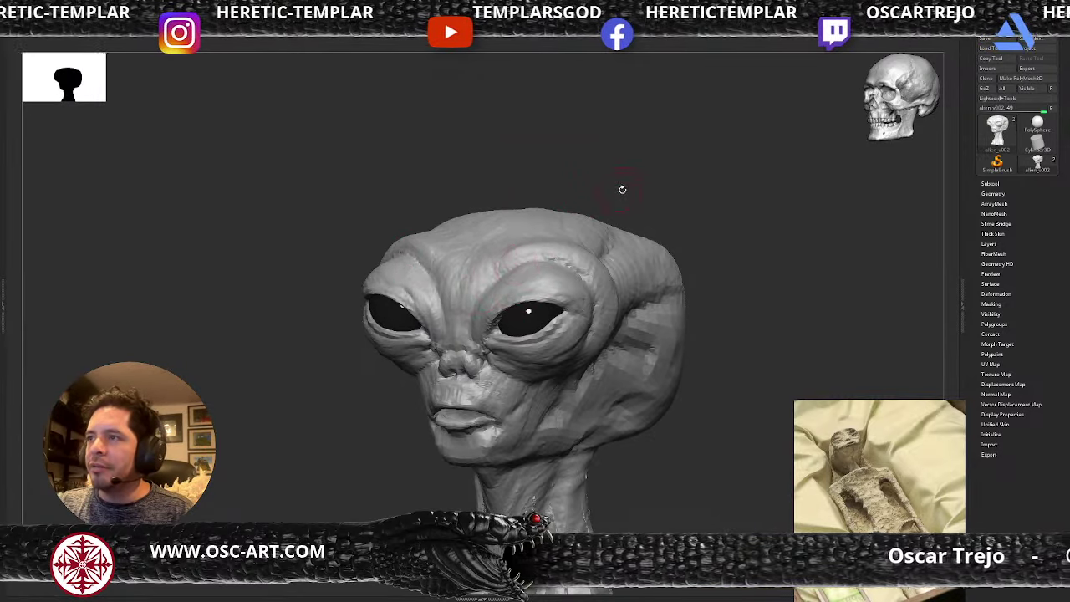
{"action": "left_click_drag", "start_coordinate": [621, 188], "coordinate": [645, 195]}
{"action": "mouse_move", "coordinate": [512, 273]}
{"action": "left_mouse_down"}
{"action": "mouse_move", "coordinate": [499, 284]}
{"action": "mouse_move", "coordinate": [531, 260]}
{"action": "left_mouse_up"}
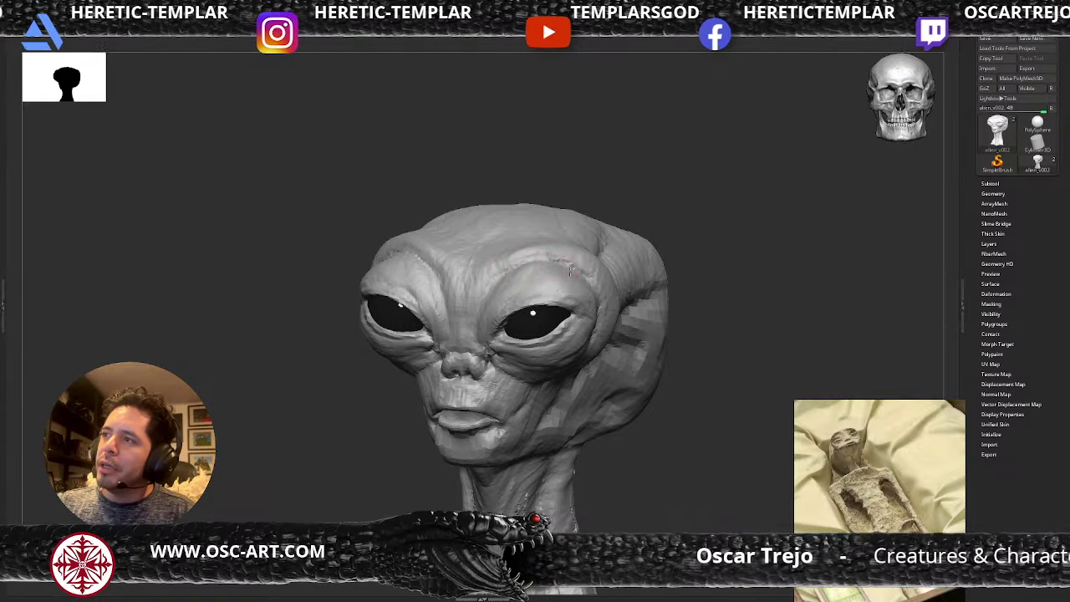
{"action": "left_click_drag", "start_coordinate": [597, 320], "coordinate": [595, 342]}
{"action": "left_click_drag", "start_coordinate": [717, 287], "coordinate": [676, 276]}
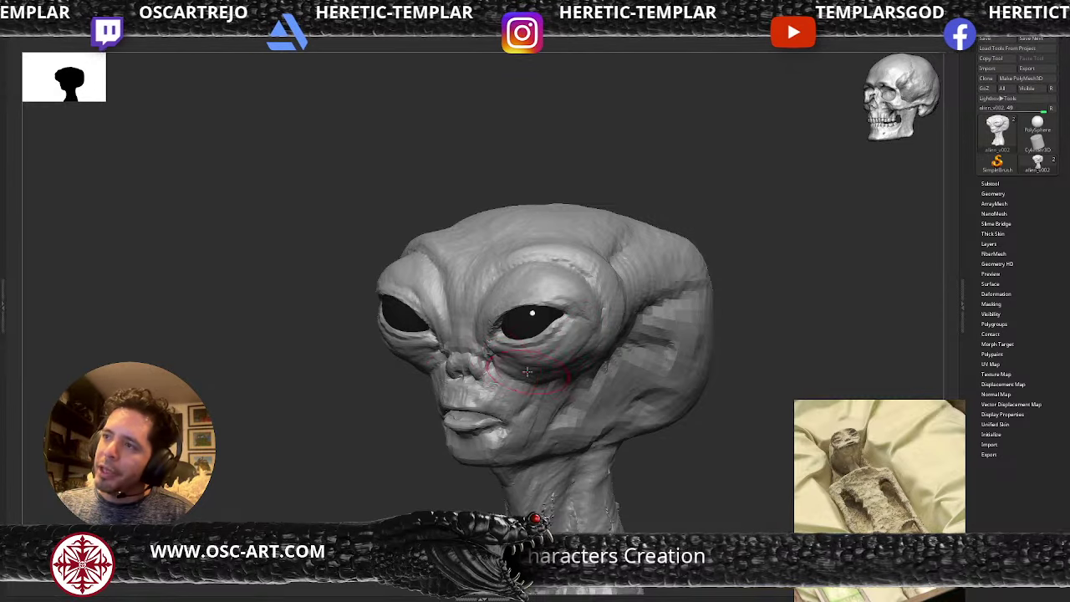
{"action": "left_click_drag", "start_coordinate": [368, 407], "coordinate": [374, 374]}
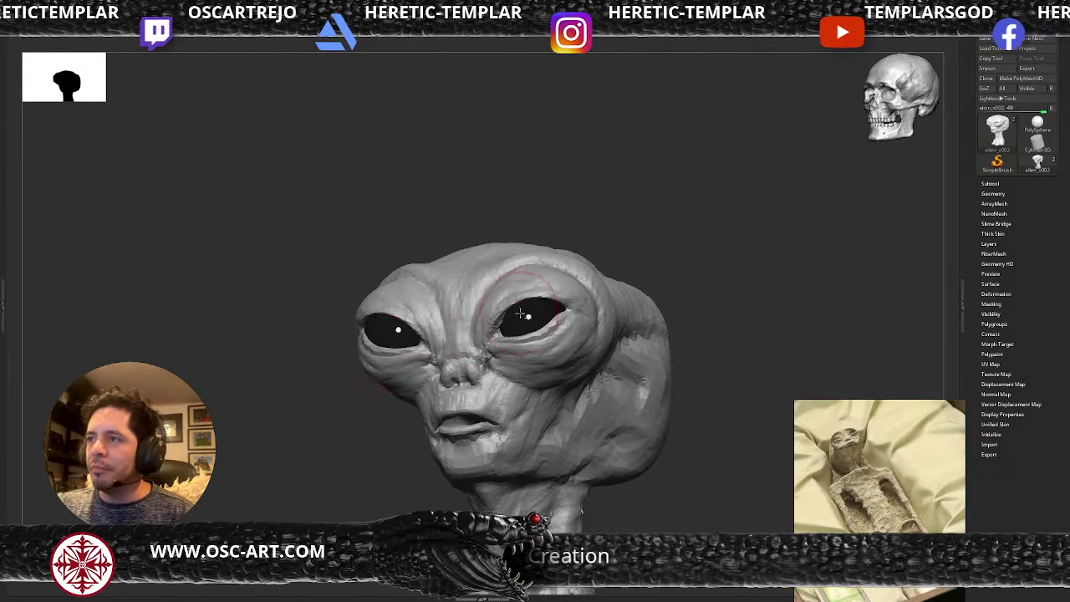
- Select the eyeballs and nudge them slightly inward toward the nose
{"action": "left_click", "coordinate": [533, 311], "text": "alt"}
{"action": "left_click_drag", "start_coordinate": [641, 259], "coordinate": [595, 254]}
{"action": "key", "text": "w"}
{"action": "left_click_drag", "start_coordinate": [661, 224], "coordinate": [661, 245]}
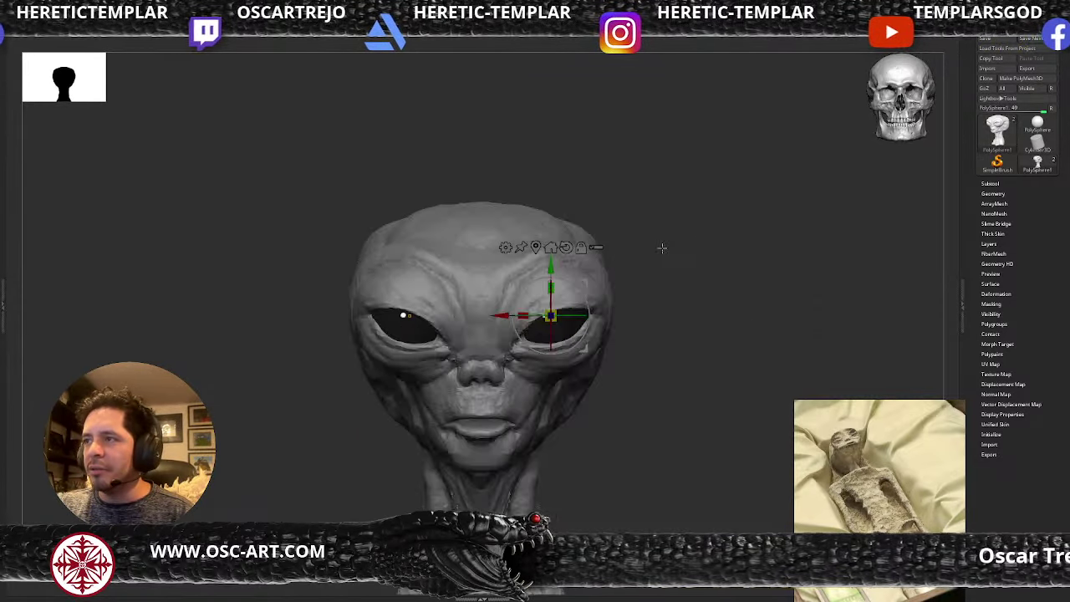
{"action": "left_click_drag", "start_coordinate": [501, 316], "coordinate": [497, 316]}
{"action": "key", "text": "q"}
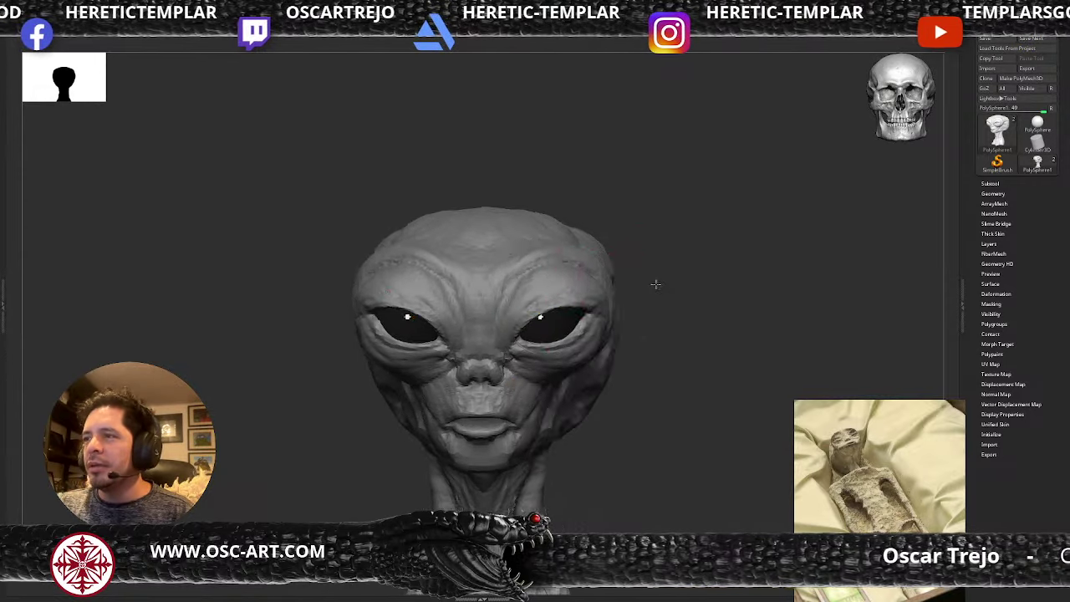
- Nudge the eyeballs slightly forward in their sockets, checking their fit from below the head
{"action": "left_click_drag", "start_coordinate": [655, 284], "coordinate": [649, 244]}
{"action": "left_click_drag", "start_coordinate": [597, 267], "coordinate": [625, 228]}
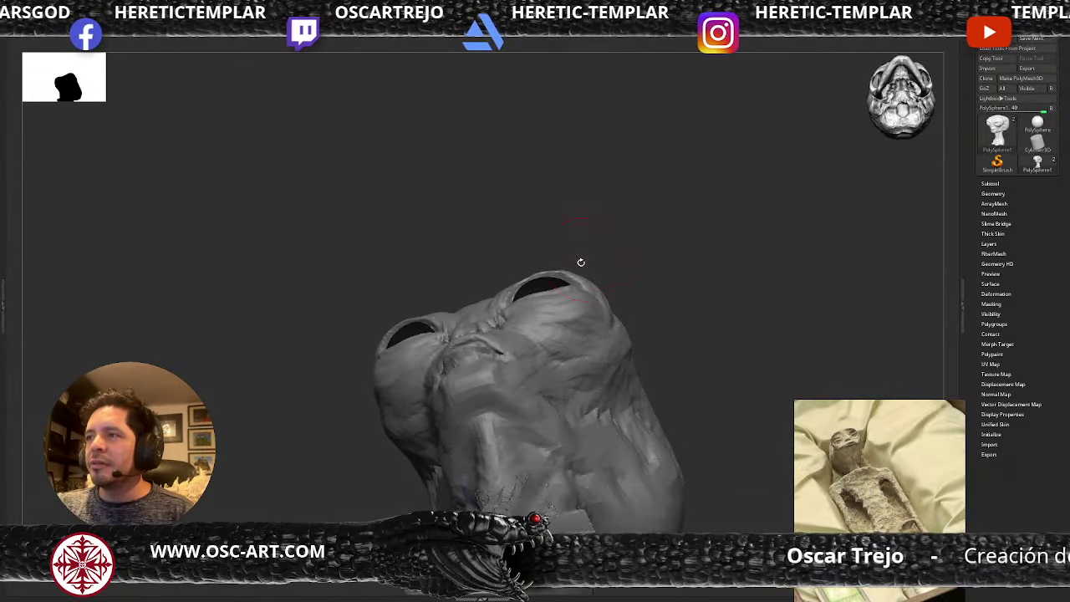
{"action": "key", "text": "w"}
{"action": "left_click_drag", "start_coordinate": [528, 280], "coordinate": [526, 271]}
{"action": "key", "text": "q"}
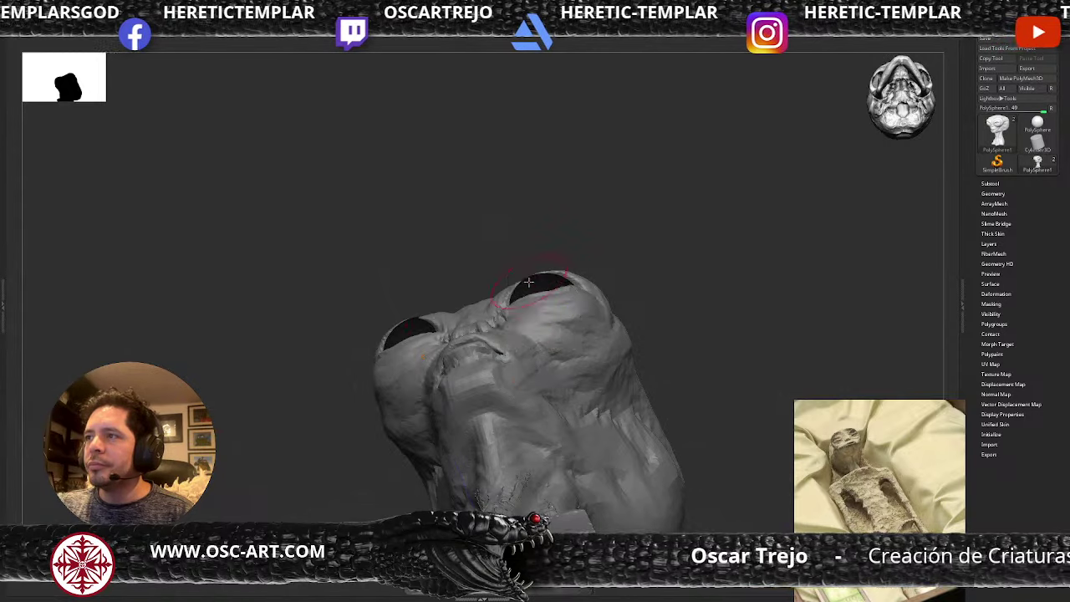
- Select the head and reshape the inner part of the eyelids around the eyeballs with a resized brush
{"action": "left_click", "coordinate": [559, 270], "text": "alt"}
{"action": "left_click_drag", "start_coordinate": [576, 242], "coordinate": [603, 242]}
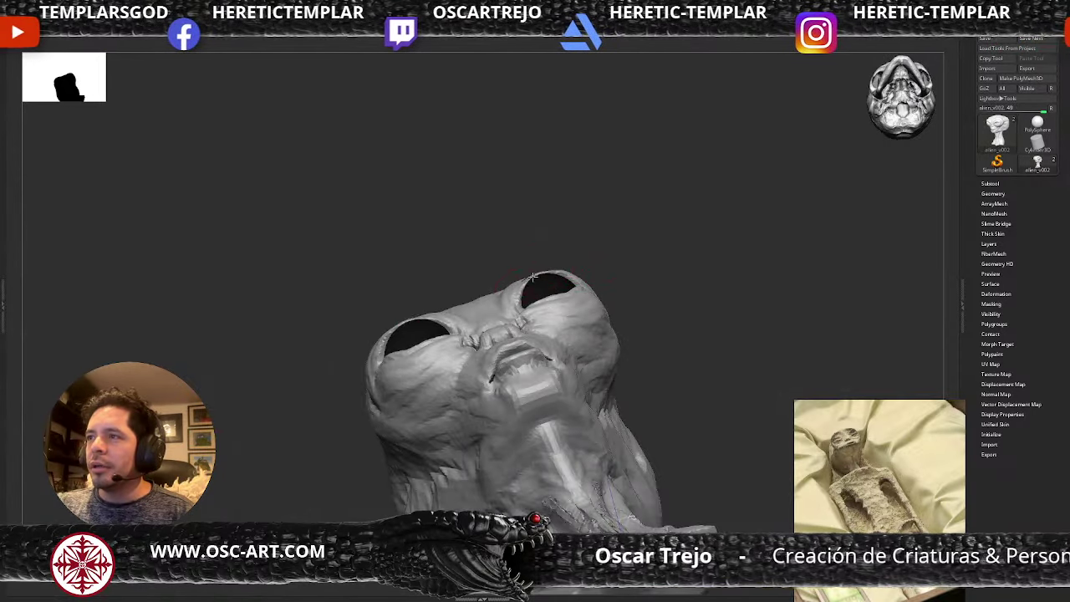
{"action": "key", "text": "s"}
{"action": "left_click_drag", "start_coordinate": [532, 280], "coordinate": [523, 283]}
{"action": "left_click_drag", "start_coordinate": [595, 238], "coordinate": [567, 235]}
{"action": "left_click_drag", "start_coordinate": [509, 301], "coordinate": [499, 307]}
{"action": "mouse_move", "coordinate": [574, 229]}
{"action": "left_mouse_down"}
{"action": "mouse_move", "coordinate": [595, 250]}
{"action": "mouse_move", "coordinate": [664, 249]}
{"action": "mouse_move", "coordinate": [648, 256]}
{"action": "left_mouse_up"}
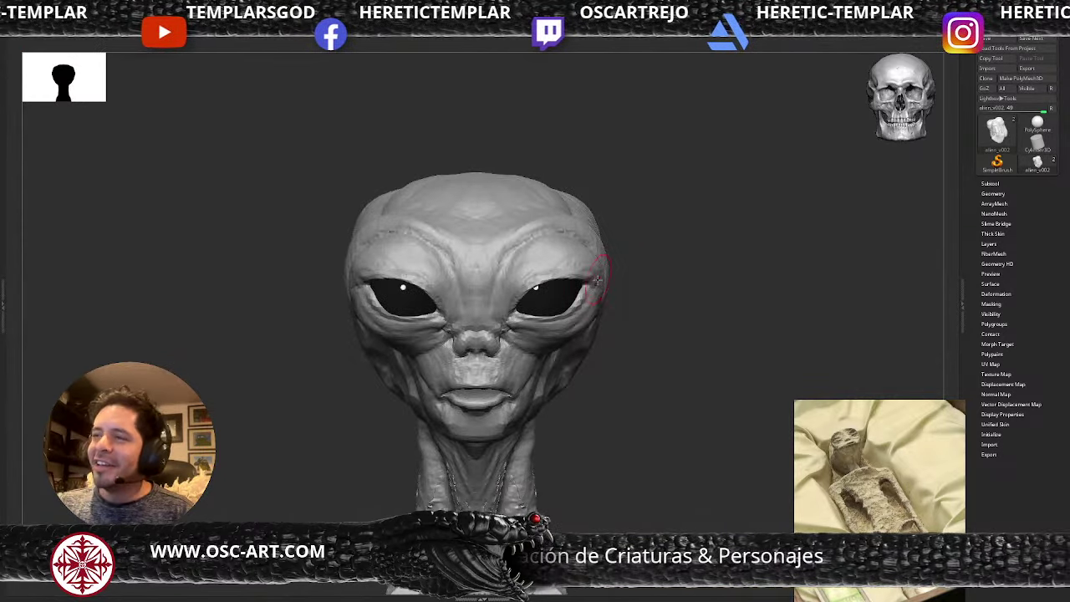
- Refine the brow ridges and the outer temple above the eyes with a resized sculpting brush
{"action": "key", "text": "s"}
{"action": "left_click_drag", "start_coordinate": [529, 242], "coordinate": [536, 238]}
{"action": "key", "text": "s"}
{"action": "left_click", "coordinate": [524, 242]}
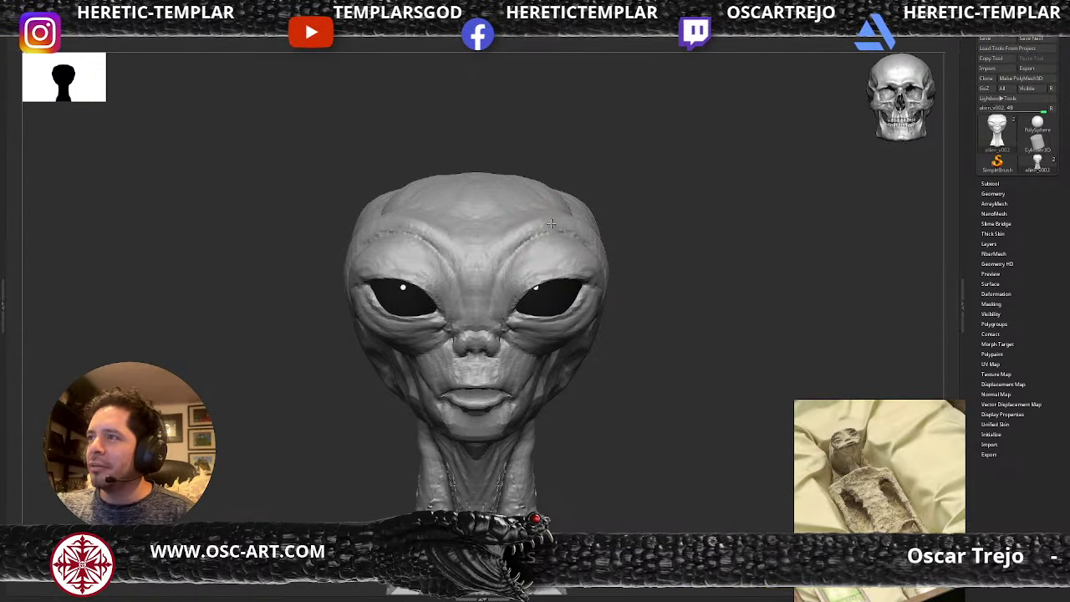
{"action": "left_click_drag", "start_coordinate": [585, 236], "coordinate": [600, 253]}
{"action": "left_click_drag", "start_coordinate": [496, 275], "coordinate": [490, 281]}
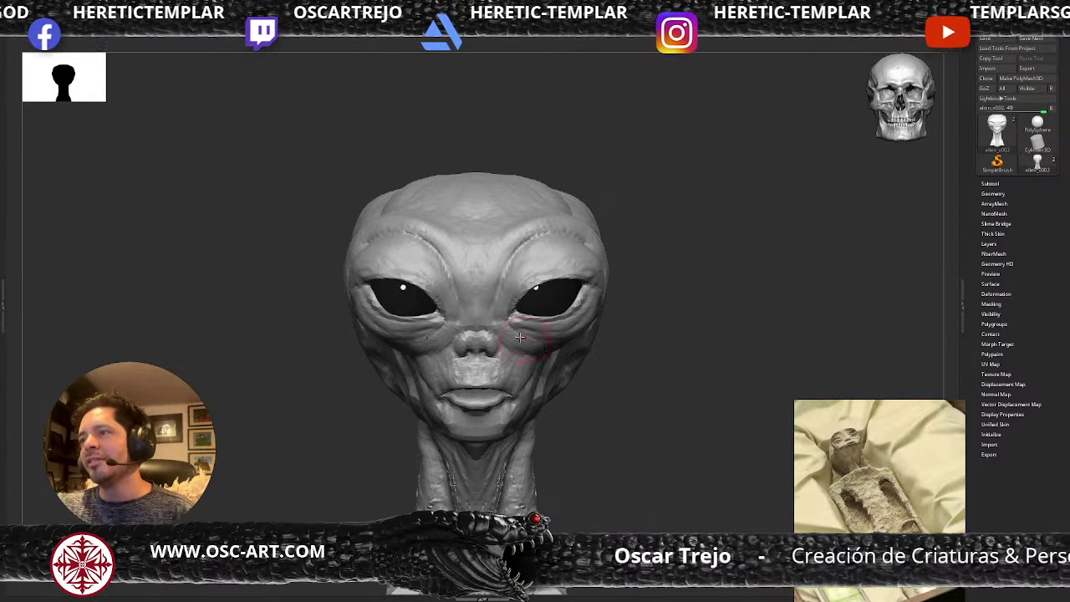
- Sculpt the inner cheeks beside the nose and build up the nose bridge between the eyes
{"action": "left_click_drag", "start_coordinate": [643, 368], "coordinate": [588, 340]}
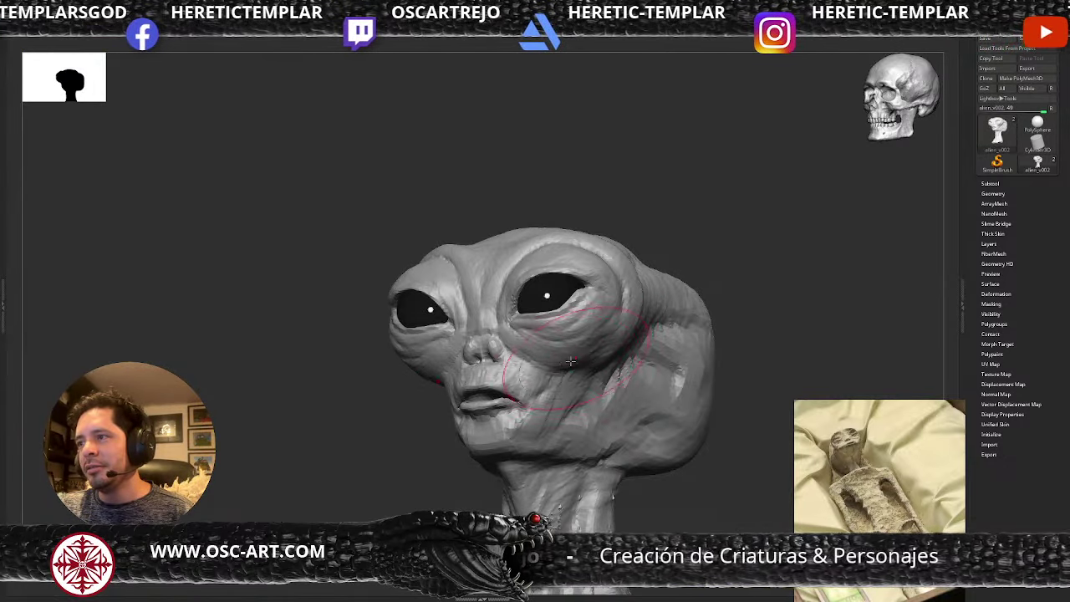
{"action": "left_click_drag", "start_coordinate": [427, 463], "coordinate": [435, 455], "text": "shift"}
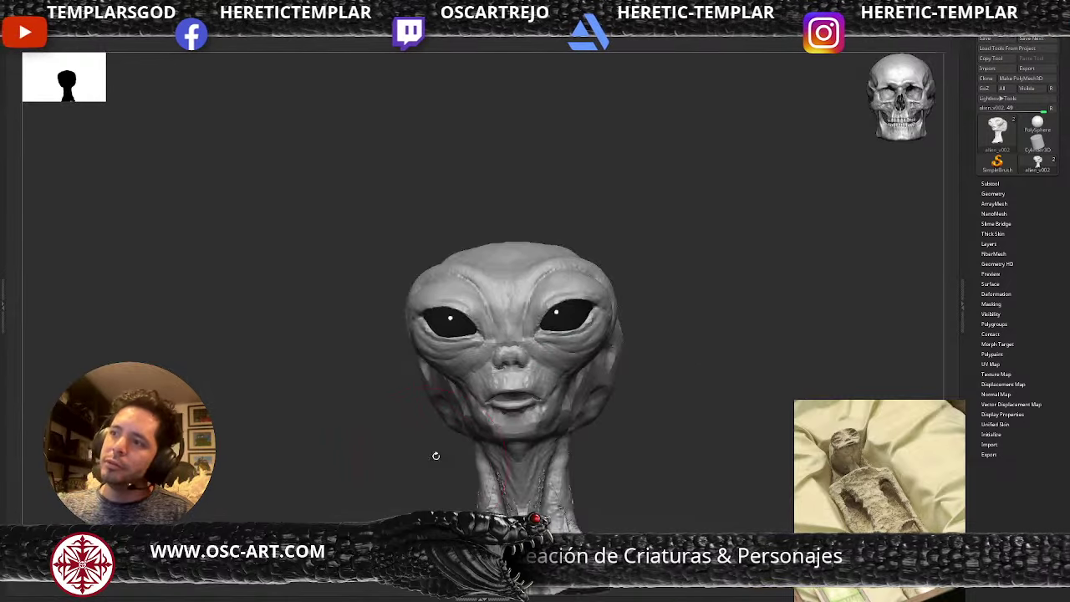
{"action": "left_click_drag", "start_coordinate": [657, 363], "coordinate": [716, 388]}
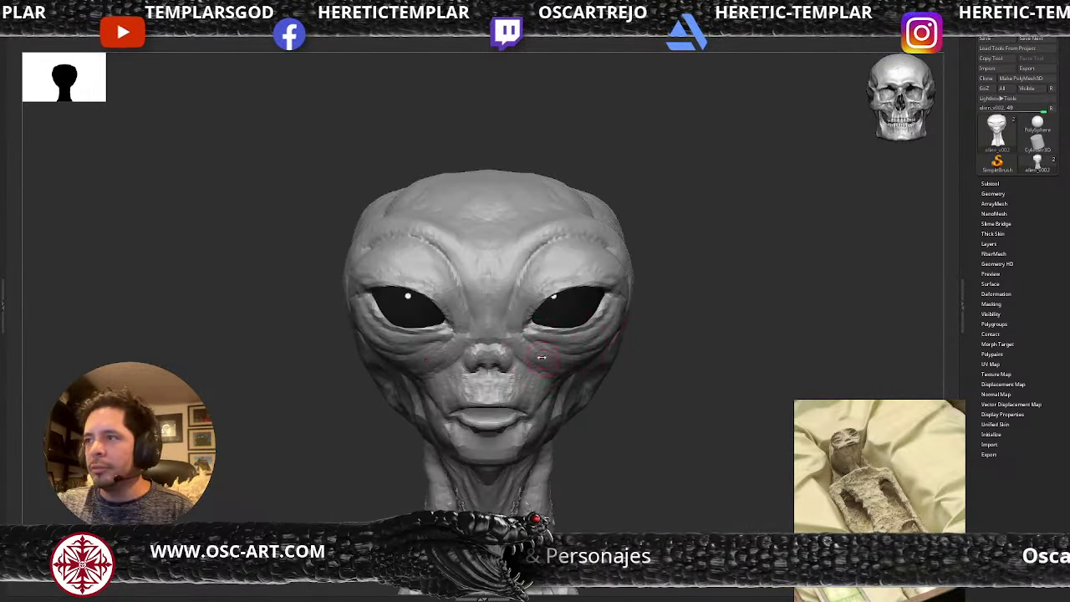
{"action": "left_click_drag", "start_coordinate": [530, 346], "coordinate": [571, 364]}
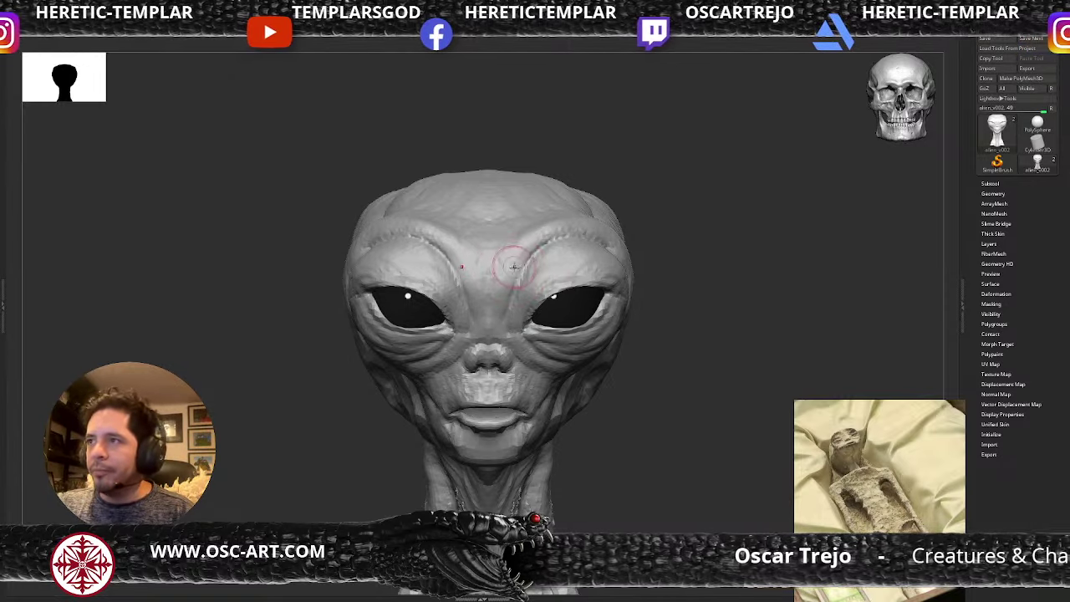
{"action": "left_click_drag", "start_coordinate": [494, 291], "coordinate": [494, 338]}
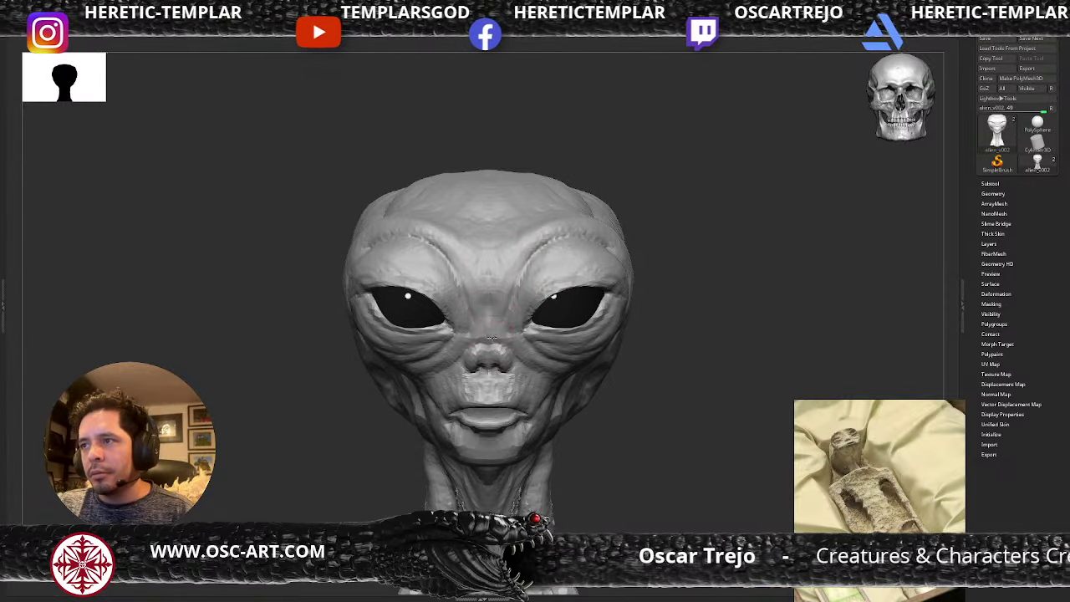
{"action": "left_click_drag", "start_coordinate": [493, 308], "coordinate": [496, 294]}
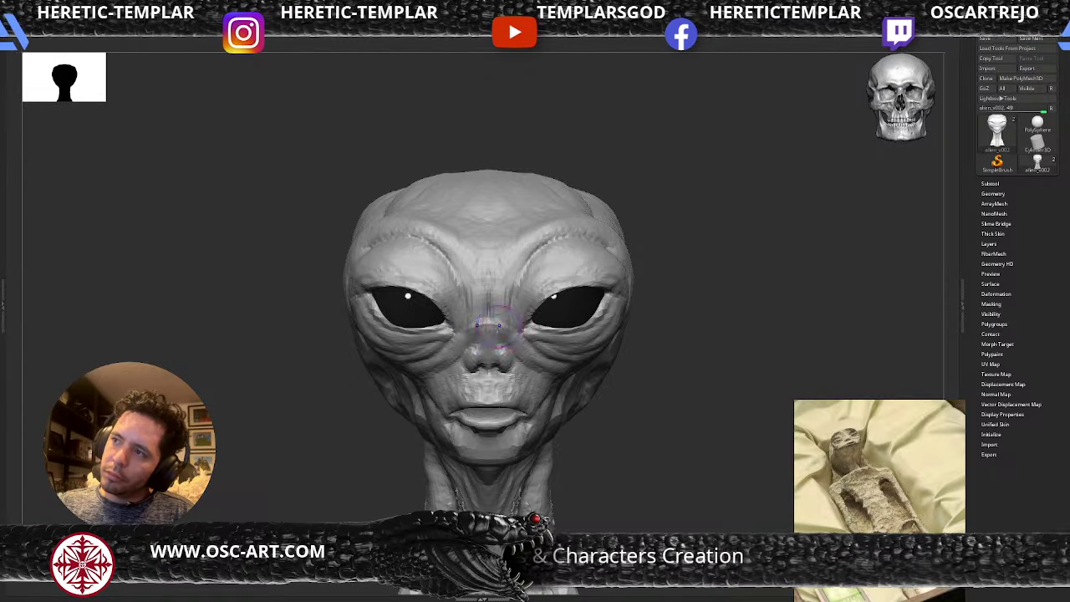
- Shape the alien's lips and the area around the mouth and chin
{"action": "mouse_move", "coordinate": [701, 237]}
{"action": "left_mouse_down", "text": "alt"}
{"action": "mouse_move", "coordinate": [647, 227]}
{"action": "mouse_move", "coordinate": [588, 299]}
{"action": "mouse_move", "coordinate": [630, 393]}
{"action": "mouse_move", "coordinate": [514, 363]}
{"action": "left_mouse_up", "text": "alt"}
{"action": "left_click_drag", "start_coordinate": [559, 408], "coordinate": [551, 368]}
{"action": "left_click_drag", "start_coordinate": [552, 367], "coordinate": [582, 365]}
{"action": "mouse_move", "coordinate": [507, 359]}
{"action": "left_mouse_down"}
{"action": "mouse_move", "coordinate": [519, 329]}
{"action": "mouse_move", "coordinate": [500, 336]}
{"action": "left_mouse_up"}
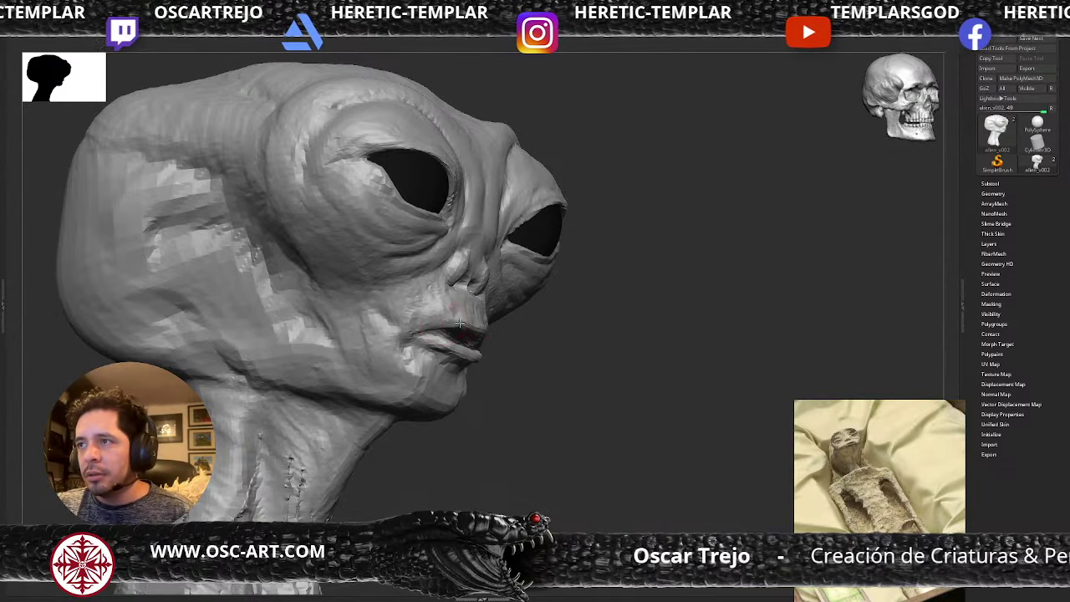
{"action": "left_click_drag", "start_coordinate": [527, 344], "coordinate": [503, 361]}
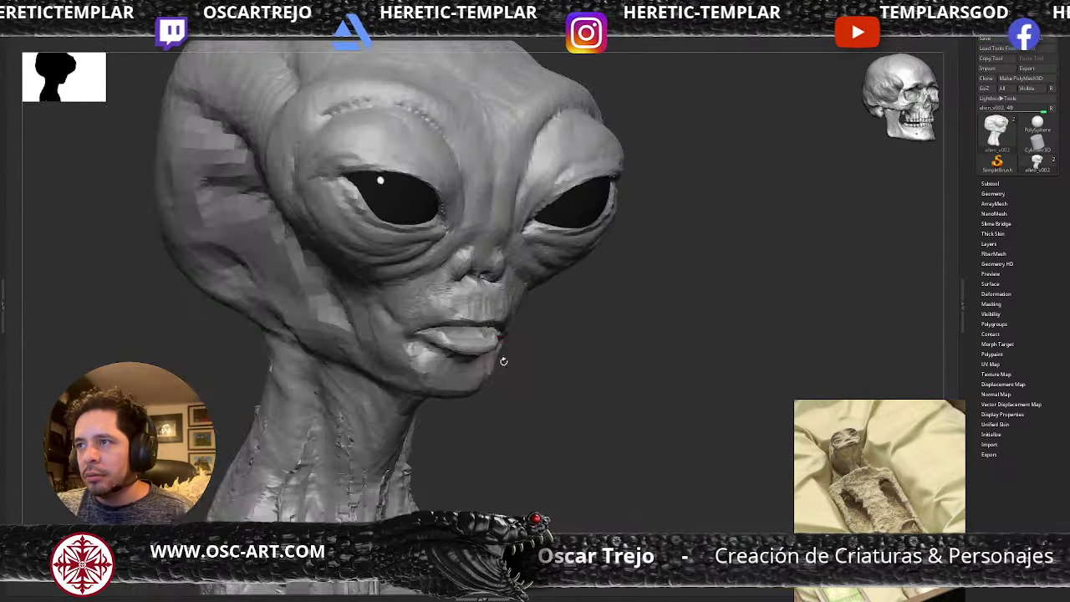
{"action": "mouse_move", "coordinate": [533, 373]}
{"action": "left_mouse_down"}
{"action": "mouse_move", "coordinate": [464, 370]}
{"action": "mouse_move", "coordinate": [498, 366]}
{"action": "mouse_move", "coordinate": [497, 384]}
{"action": "left_mouse_up"}
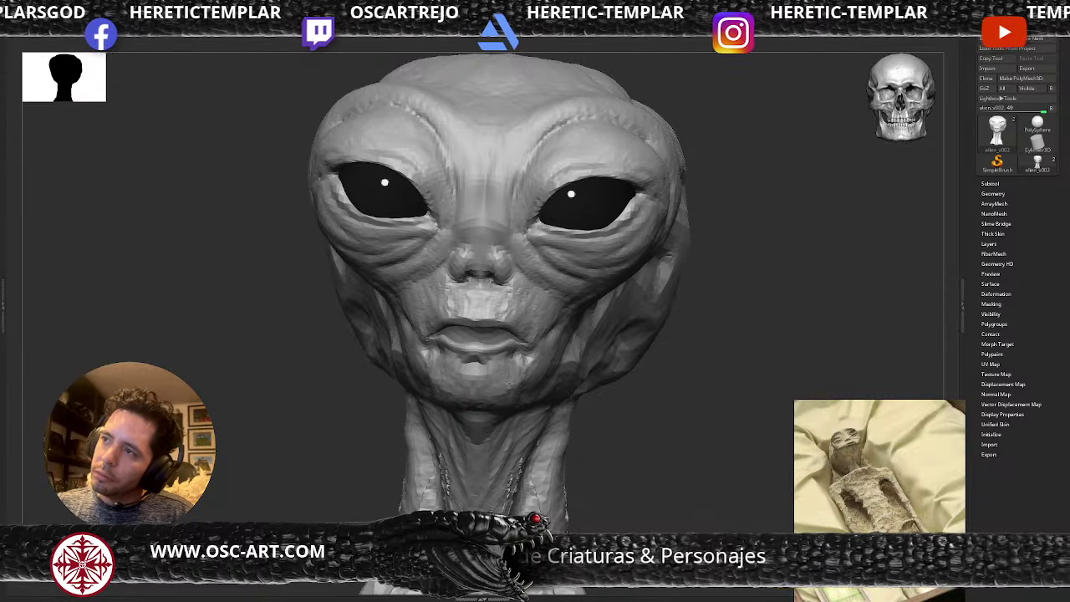
- Refine the chin and jawline beneath the mouth, working from the side of the head
{"action": "left_click_drag", "start_coordinate": [616, 415], "coordinate": [470, 363]}
{"action": "left_click_drag", "start_coordinate": [429, 420], "coordinate": [355, 414]}
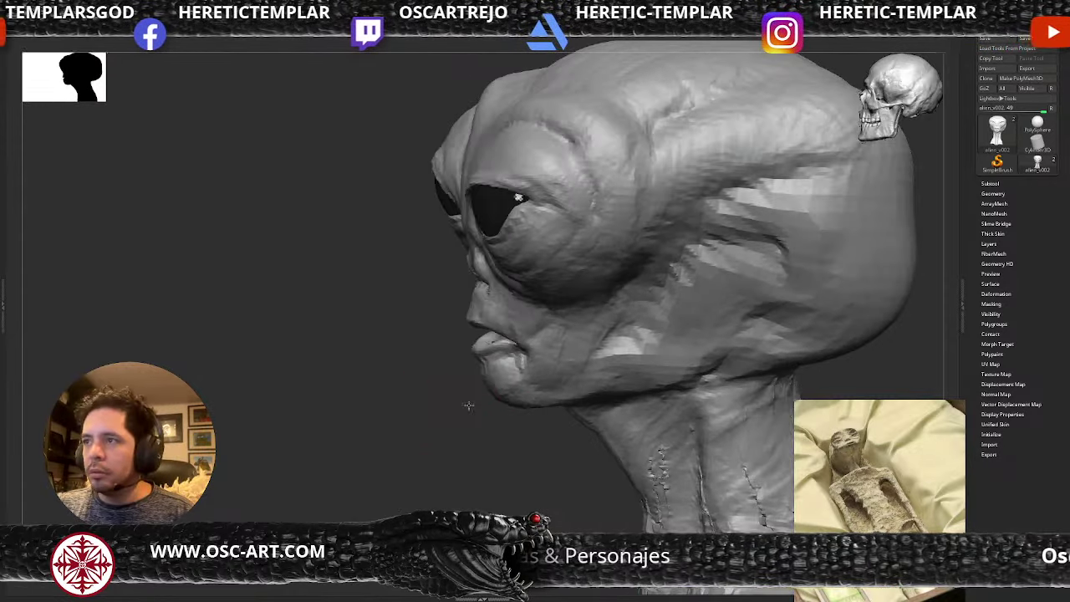
{"action": "left_click_drag", "start_coordinate": [469, 405], "coordinate": [426, 405]}
{"action": "left_click_drag", "start_coordinate": [501, 392], "coordinate": [571, 403]}
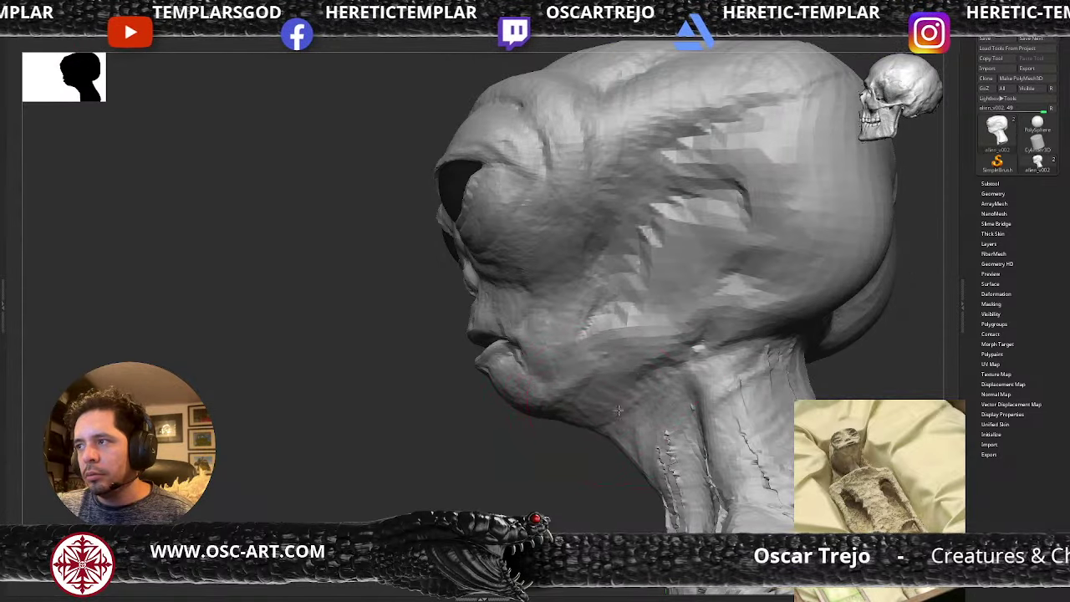
{"action": "left_click_drag", "start_coordinate": [482, 427], "coordinate": [532, 424]}
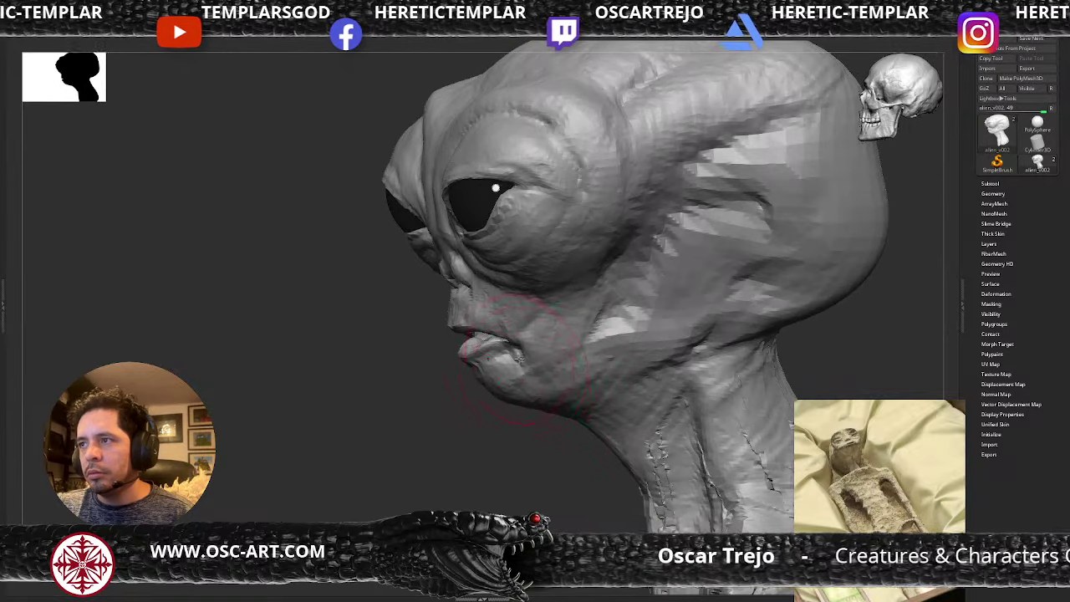
{"action": "left_click_drag", "start_coordinate": [474, 401], "coordinate": [516, 396]}
- Restore the full interface and sculpt the lower jaw with ClayBuildup at a draw size of about 172
{"action": "key", "text": "Tab"}
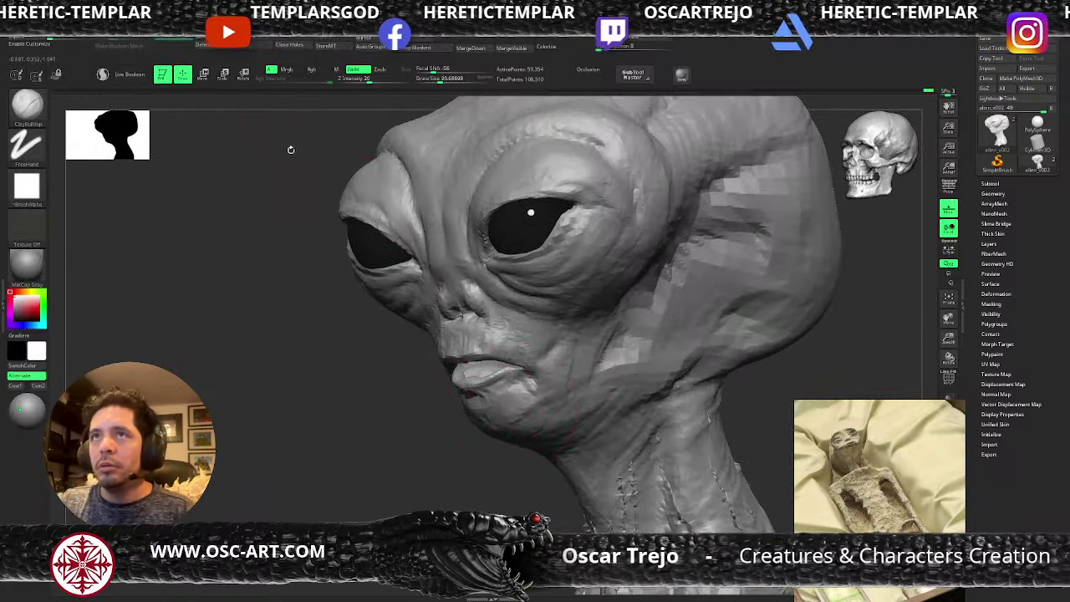
{"action": "left_click_drag", "start_coordinate": [280, 293], "coordinate": [311, 324]}
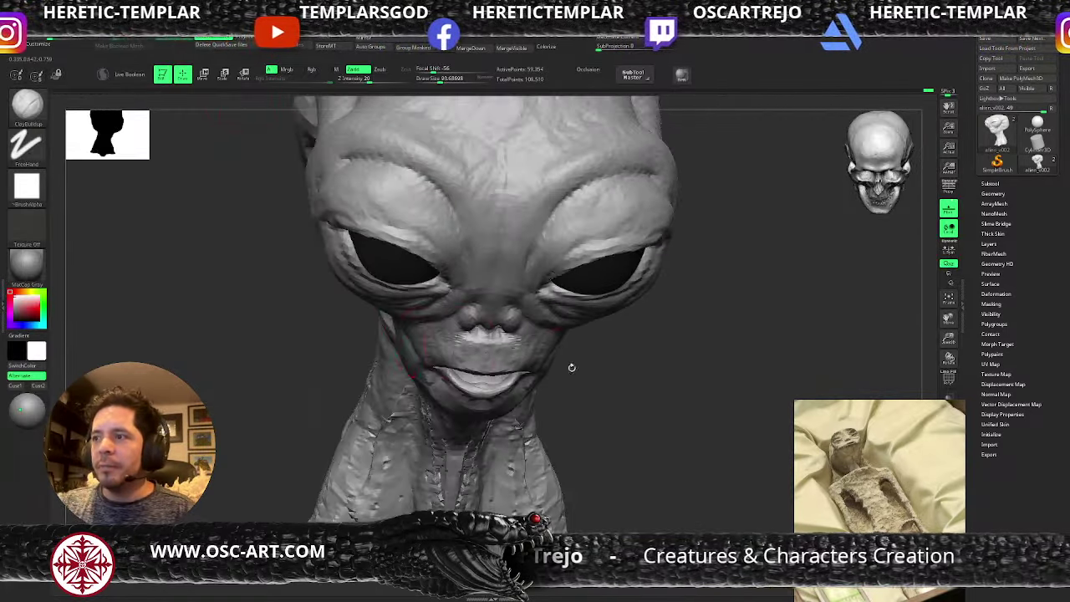
{"action": "left_click_drag", "start_coordinate": [573, 365], "coordinate": [669, 336]}
{"action": "left_click_drag", "start_coordinate": [509, 412], "coordinate": [505, 384]}
{"action": "key", "text": "]"}
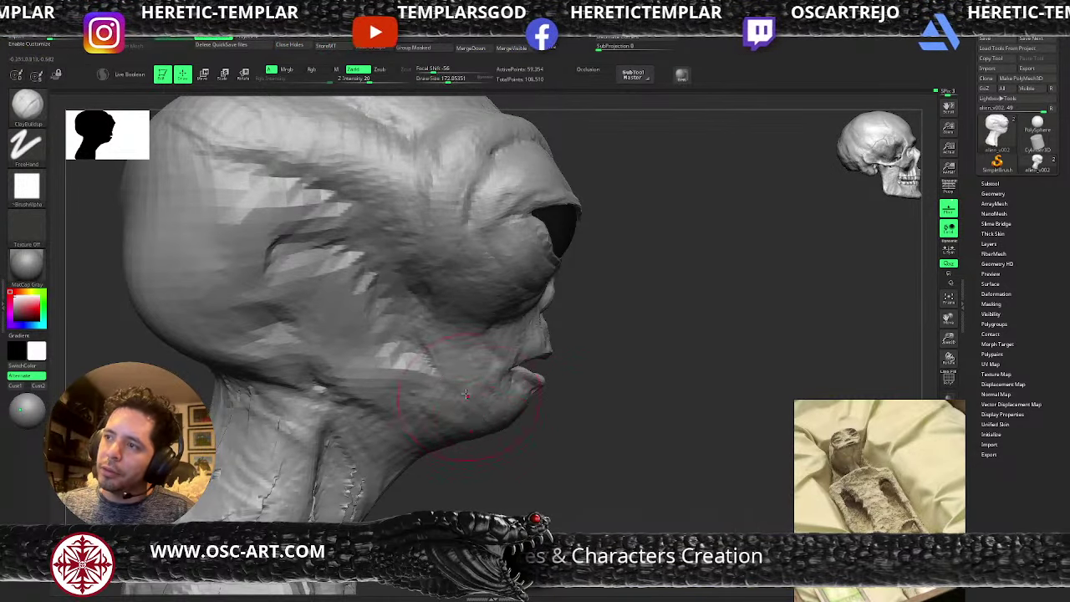
{"action": "mouse_move", "coordinate": [465, 429]}
{"action": "left_mouse_down"}
{"action": "mouse_move", "coordinate": [427, 406]}
{"action": "mouse_move", "coordinate": [388, 483]}
{"action": "mouse_move", "coordinate": [367, 503]}
{"action": "mouse_move", "coordinate": [327, 512]}
{"action": "mouse_move", "coordinate": [373, 501]}
{"action": "mouse_move", "coordinate": [377, 476]}
{"action": "left_mouse_up"}
{"action": "mouse_move", "coordinate": [483, 454]}
{"action": "left_mouse_down", "text": "alt"}
{"action": "mouse_move", "coordinate": [484, 346]}
{"action": "mouse_move", "coordinate": [492, 372]}
{"action": "left_mouse_up", "text": "alt"}
- Build up the area behind and below the eye with ClayBuildup at a draw size of 112
{"action": "key", "text": "s"}
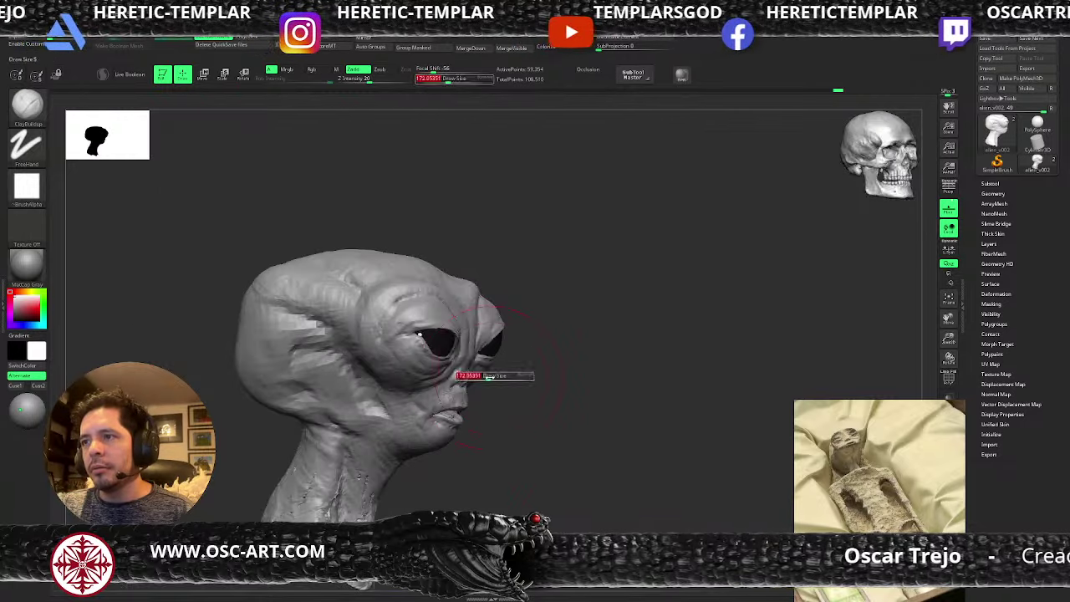
{"action": "key", "text": "s"}
{"action": "key", "text": "s"}
{"action": "mouse_move", "coordinate": [400, 399]}
{"action": "left_mouse_down"}
{"action": "mouse_move", "coordinate": [389, 403]}
{"action": "mouse_move", "coordinate": [388, 391]}
{"action": "left_mouse_up"}
{"action": "key", "text": "s"}
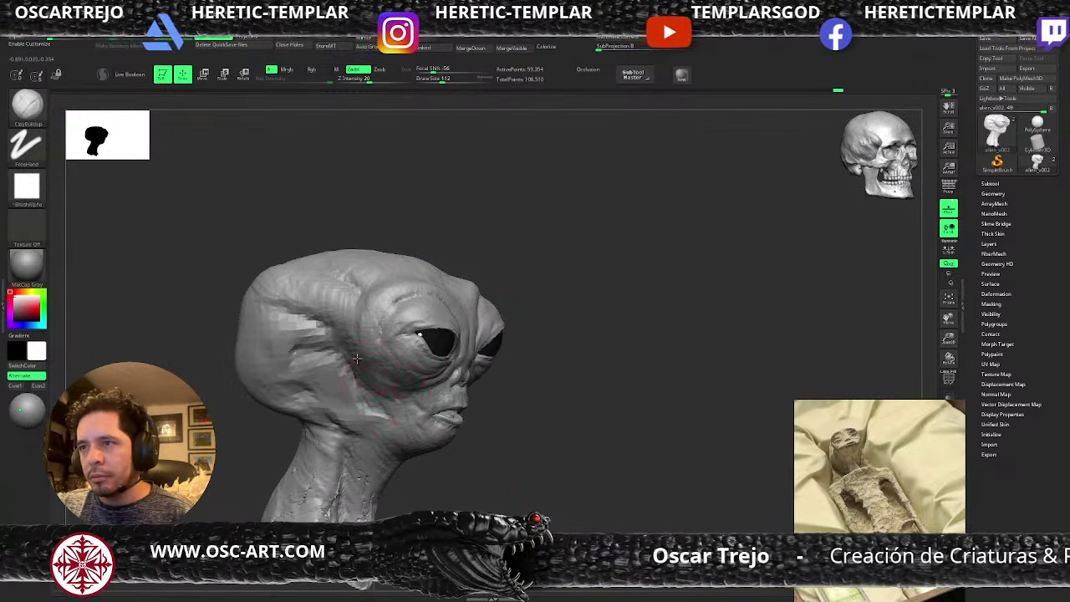
{"action": "left_click_drag", "start_coordinate": [357, 358], "coordinate": [395, 391]}
{"action": "left_click_drag", "start_coordinate": [564, 301], "coordinate": [533, 298]}
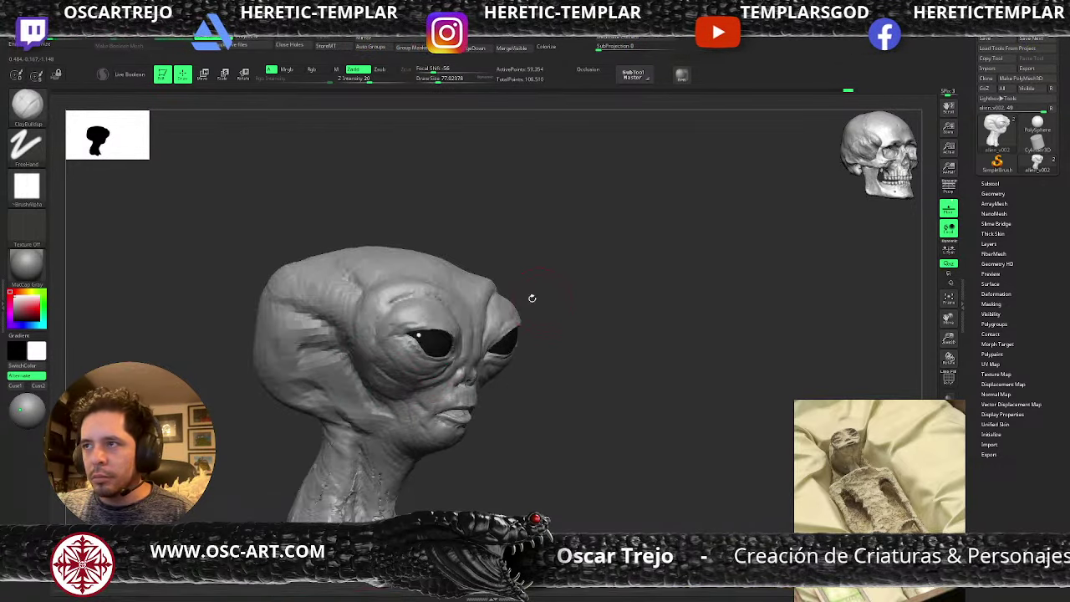
- Sculpt the cheeks beside the nose and below the eyes with ClayBuildup, enlarging the draw size to about 145
{"action": "mouse_move", "coordinate": [550, 226]}
{"action": "left_mouse_down", "text": "alt"}
{"action": "mouse_move", "coordinate": [520, 328]}
{"action": "mouse_move", "coordinate": [502, 331]}
{"action": "mouse_move", "coordinate": [499, 348]}
{"action": "left_mouse_up", "text": "alt"}
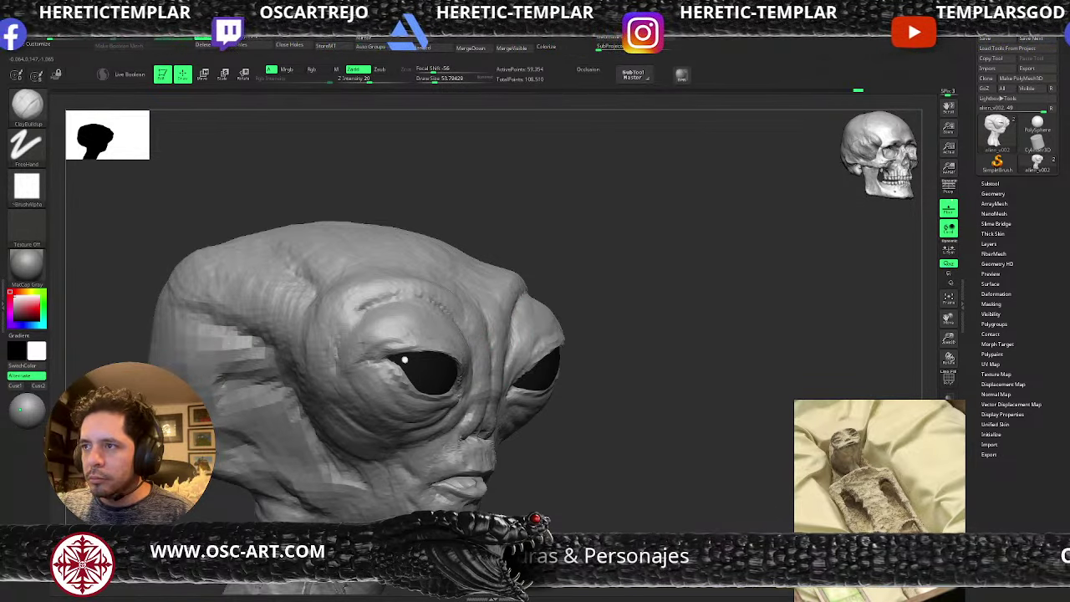
{"action": "left_click_drag", "start_coordinate": [522, 460], "coordinate": [576, 414], "text": "alt"}
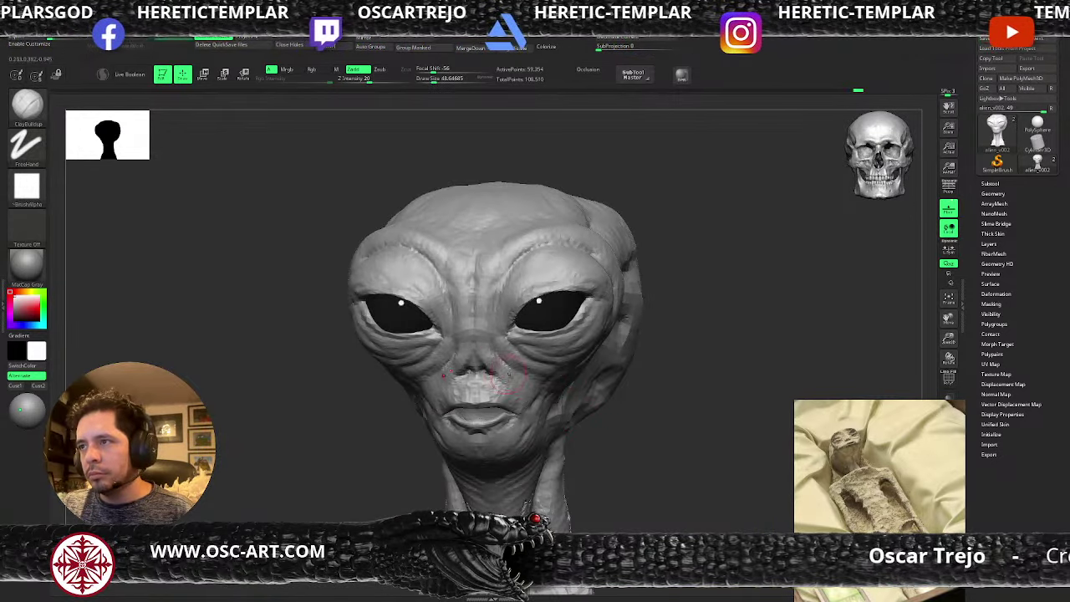
{"action": "left_click_drag", "start_coordinate": [500, 377], "coordinate": [530, 387]}
{"action": "mouse_move", "coordinate": [609, 430]}
{"action": "left_mouse_down", "text": "alt"}
{"action": "mouse_move", "coordinate": [580, 421]}
{"action": "mouse_move", "coordinate": [626, 446]}
{"action": "mouse_move", "coordinate": [568, 434]}
{"action": "left_mouse_up", "text": "alt"}
{"action": "left_click_drag", "start_coordinate": [546, 390], "coordinate": [580, 375]}
{"action": "key", "text": "s"}
{"action": "left_click", "coordinate": [549, 386]}
{"action": "key", "text": "s"}
{"action": "left_click", "coordinate": [570, 376]}
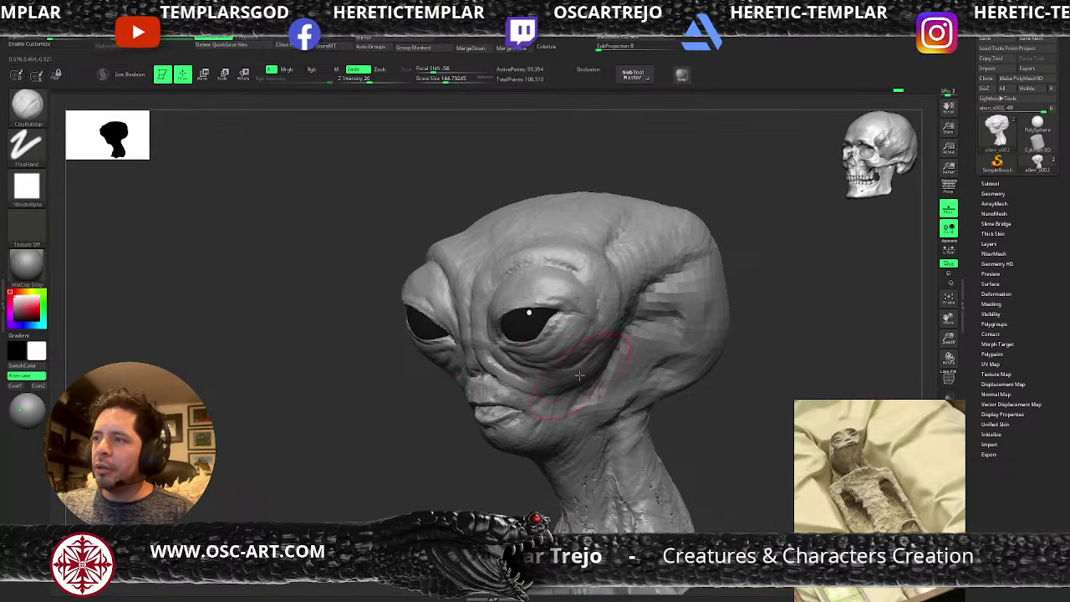
{"action": "key", "text": "s"}
{"action": "left_click", "coordinate": [554, 379]}
- Adjust the face profile around the nose and cheek with the Move brush
{"action": "left_click_drag", "start_coordinate": [416, 397], "coordinate": [418, 451], "text": "alt"}
{"action": "left_click_drag", "start_coordinate": [418, 451], "coordinate": [393, 451]}
{"action": "key", "text": "b"}
{"action": "key", "text": "m"}
{"action": "key", "text": "v"}
{"action": "key", "text": "s"}
{"action": "left_click", "coordinate": [509, 373]}
{"action": "left_click_drag", "start_coordinate": [522, 374], "coordinate": [509, 375]}
{"action": "left_click_drag", "start_coordinate": [422, 453], "coordinate": [468, 448]}
- Reshape the inner eye corners from below with the Move brush at a draw size of about 105
{"action": "key", "text": "s"}
{"action": "left_click", "coordinate": [525, 372]}
{"action": "mouse_move", "coordinate": [585, 349]}
{"action": "left_mouse_down"}
{"action": "mouse_move", "coordinate": [561, 315]}
{"action": "mouse_move", "coordinate": [550, 351]}
{"action": "mouse_move", "coordinate": [533, 354]}
{"action": "left_mouse_up"}
{"action": "key", "text": "s"}
{"action": "left_click", "coordinate": [537, 360]}
{"action": "left_click_drag", "start_coordinate": [544, 311], "coordinate": [499, 318]}
{"action": "key", "text": "s"}
{"action": "left_click", "coordinate": [461, 347]}
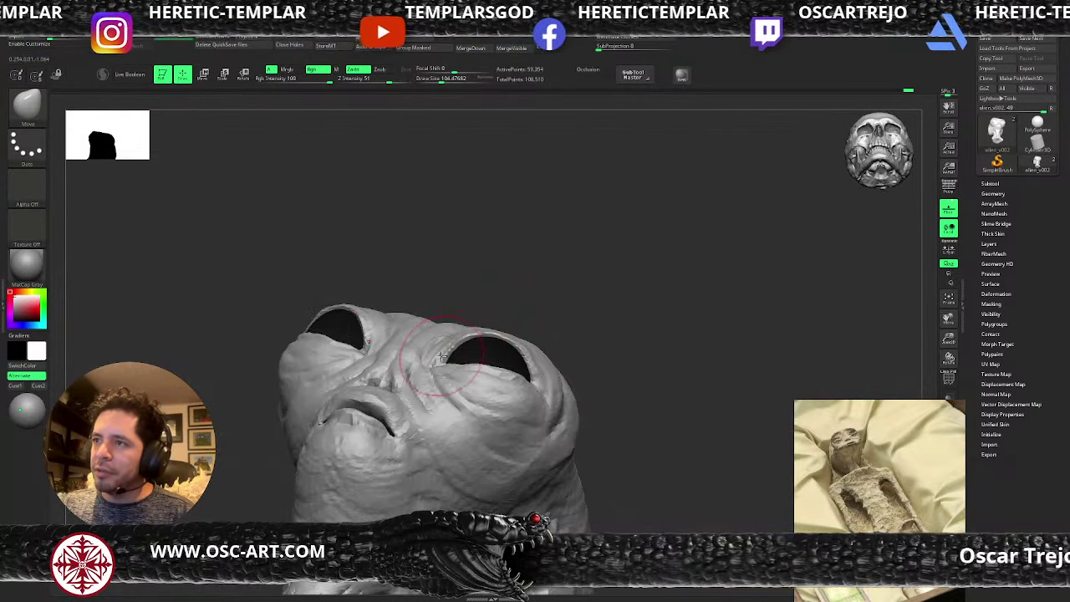
{"action": "left_click_drag", "start_coordinate": [447, 353], "coordinate": [473, 336]}
- Pull the eye contour outward from above with the Move brush at a draw size of about 140
{"action": "mouse_move", "coordinate": [539, 315]}
{"action": "left_mouse_down"}
{"action": "mouse_move", "coordinate": [583, 365]}
{"action": "mouse_move", "coordinate": [571, 390]}
{"action": "mouse_move", "coordinate": [480, 339]}
{"action": "left_mouse_up"}
{"action": "key", "text": "s"}
{"action": "left_click", "coordinate": [490, 346]}
{"action": "left_click_drag", "start_coordinate": [473, 349], "coordinate": [485, 341]}
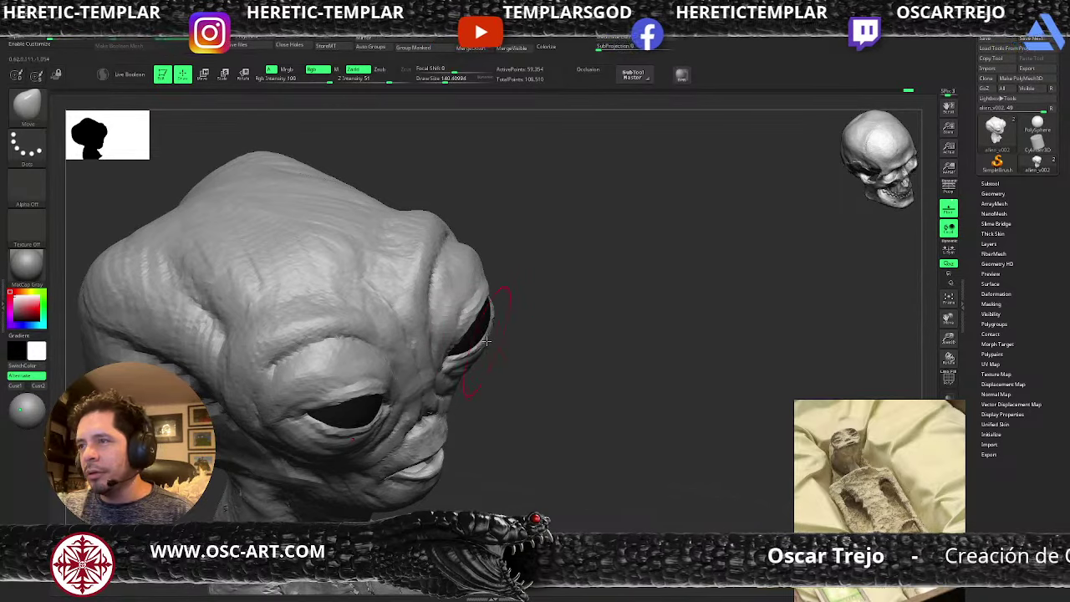
{"action": "left_click_drag", "start_coordinate": [571, 343], "coordinate": [544, 329]}
{"action": "mouse_move", "coordinate": [558, 381]}
{"action": "left_mouse_down", "text": "alt"}
{"action": "mouse_move", "coordinate": [573, 393]}
{"action": "mouse_move", "coordinate": [593, 353]}
{"action": "mouse_move", "coordinate": [569, 370]}
{"action": "left_mouse_up", "text": "alt"}
- Carve the centre of the nose with the DamStandard brush at a draw size of about 46
{"action": "key", "text": "b"}
{"action": "key", "text": "d"}
{"action": "key", "text": "s"}
{"action": "key", "text": "s"}
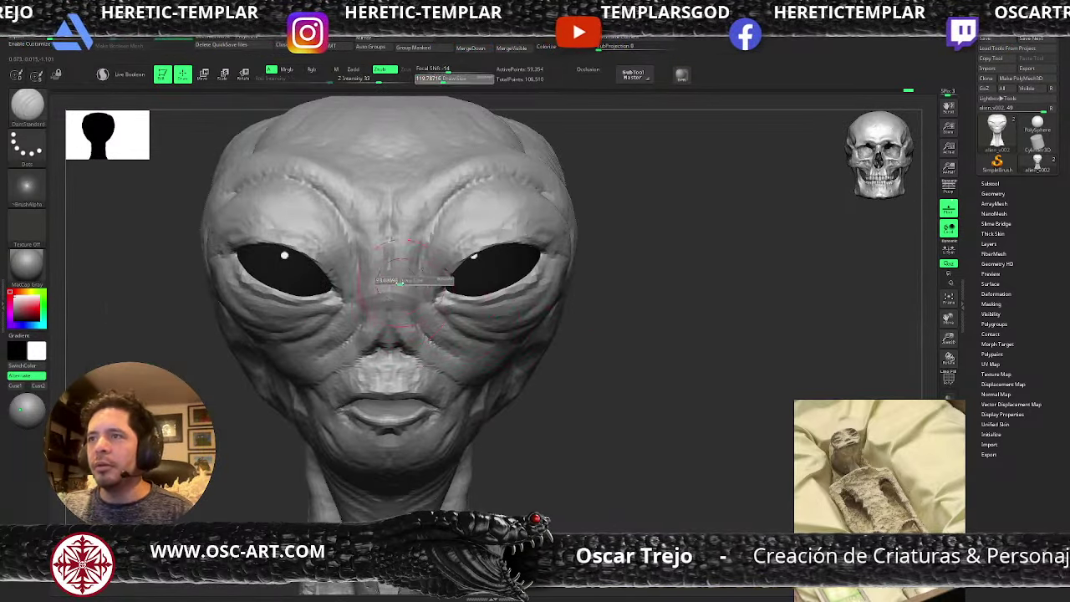
{"action": "left_click", "coordinate": [390, 288]}
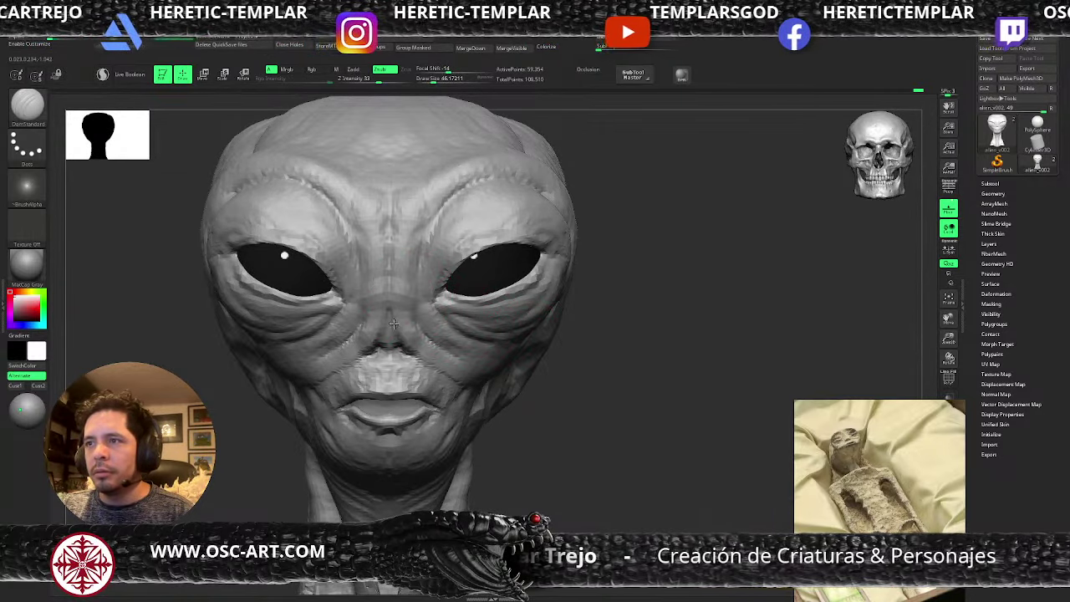
- Build up the sides of the nose with ClayBuildup and cut the surrounding creases with DamStandard
{"action": "key", "text": "b"}
{"action": "key", "text": "c"}
{"action": "key", "text": "b"}
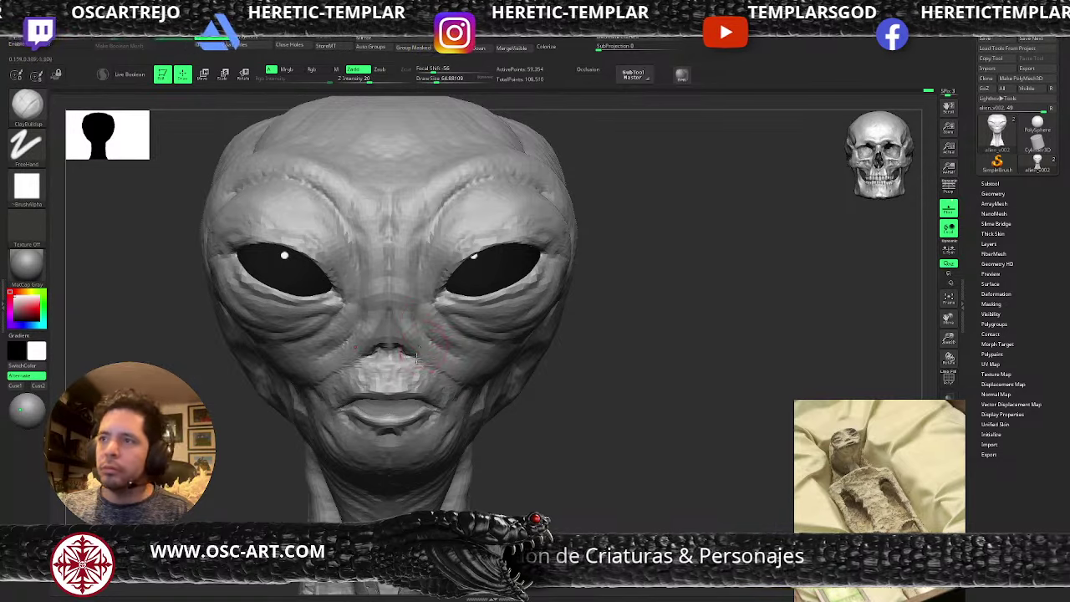
{"action": "key", "text": "b"}
{"action": "key", "text": "d"}
{"action": "key", "text": "s"}
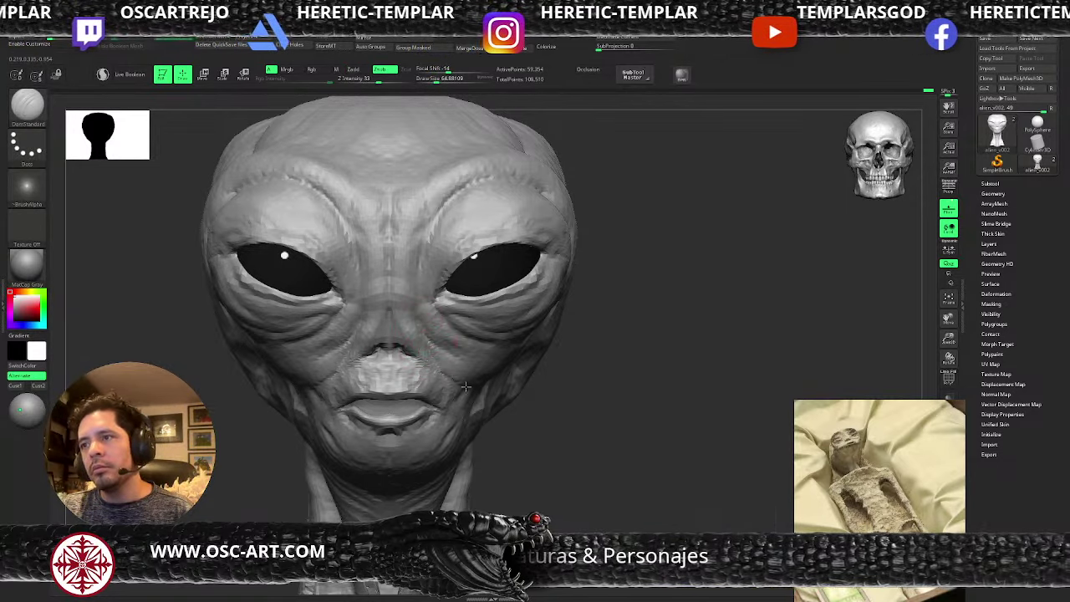
{"action": "left_click_drag", "start_coordinate": [531, 423], "coordinate": [514, 410], "text": "alt"}
{"action": "mouse_move", "coordinate": [518, 404]}
{"action": "left_mouse_down"}
{"action": "mouse_move", "coordinate": [539, 402]}
{"action": "mouse_move", "coordinate": [509, 411]}
{"action": "left_mouse_up"}
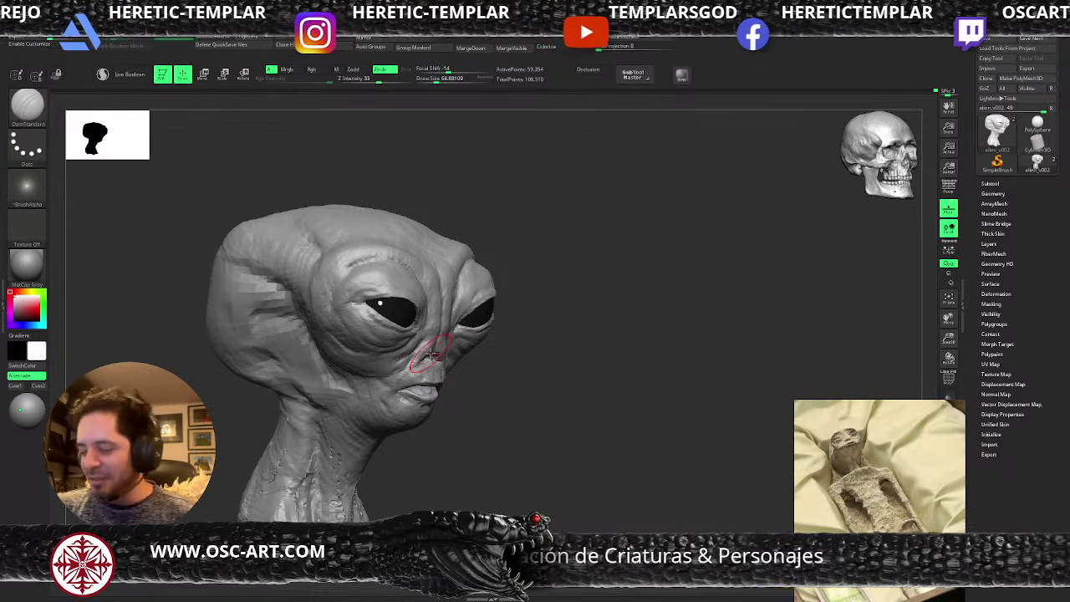
- Fill out the side of the skull behind the eye with ClayBuildup at a draw size of about 132
{"action": "key", "text": "s"}
{"action": "left_click_drag", "start_coordinate": [284, 248], "coordinate": [291, 248]}
{"action": "key", "text": "s"}
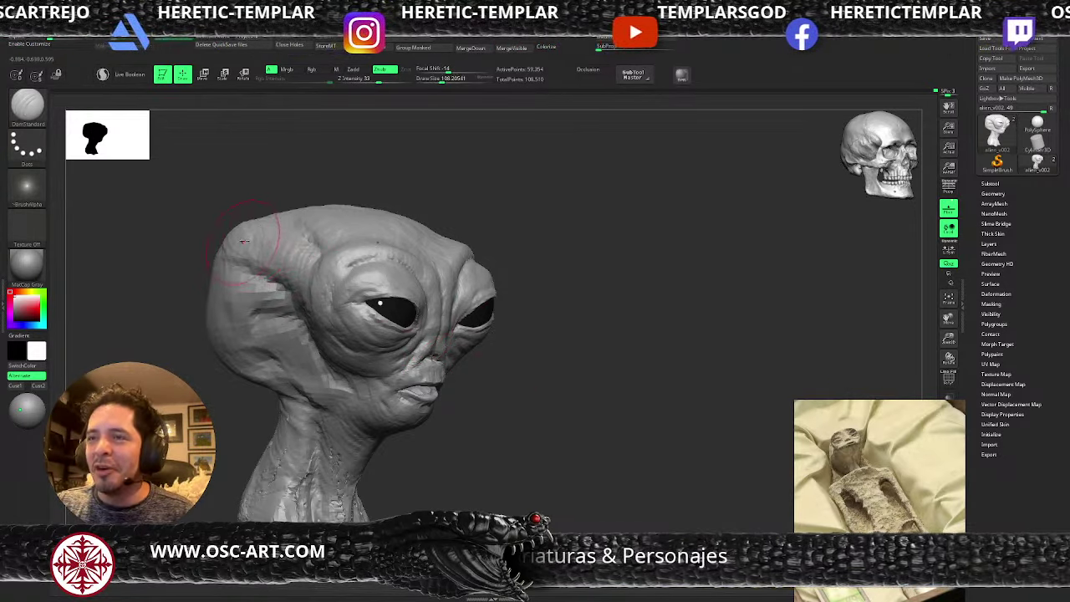
{"action": "key", "text": "b"}
{"action": "key", "text": "c"}
{"action": "key", "text": "b"}
{"action": "key", "text": "s"}
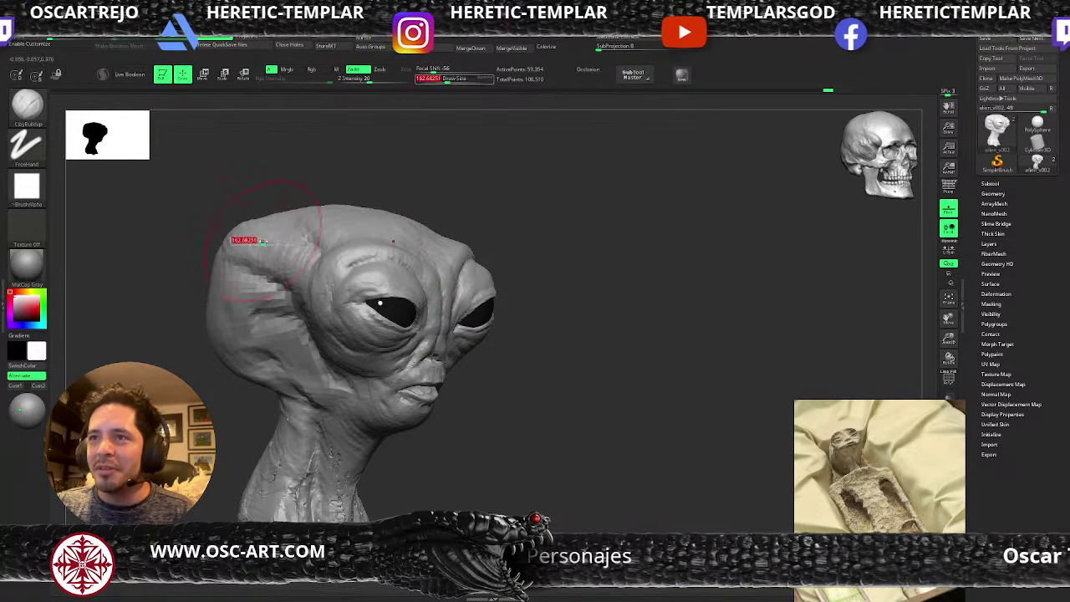
{"action": "mouse_move", "coordinate": [262, 241]}
{"action": "left_mouse_down"}
{"action": "mouse_move", "coordinate": [298, 244]}
{"action": "mouse_move", "coordinate": [306, 284]}
{"action": "mouse_move", "coordinate": [299, 298]}
{"action": "mouse_move", "coordinate": [281, 278]}
{"action": "mouse_move", "coordinate": [256, 282]}
{"action": "left_mouse_up"}
{"action": "key", "text": "s"}
{"action": "key", "text": "s"}
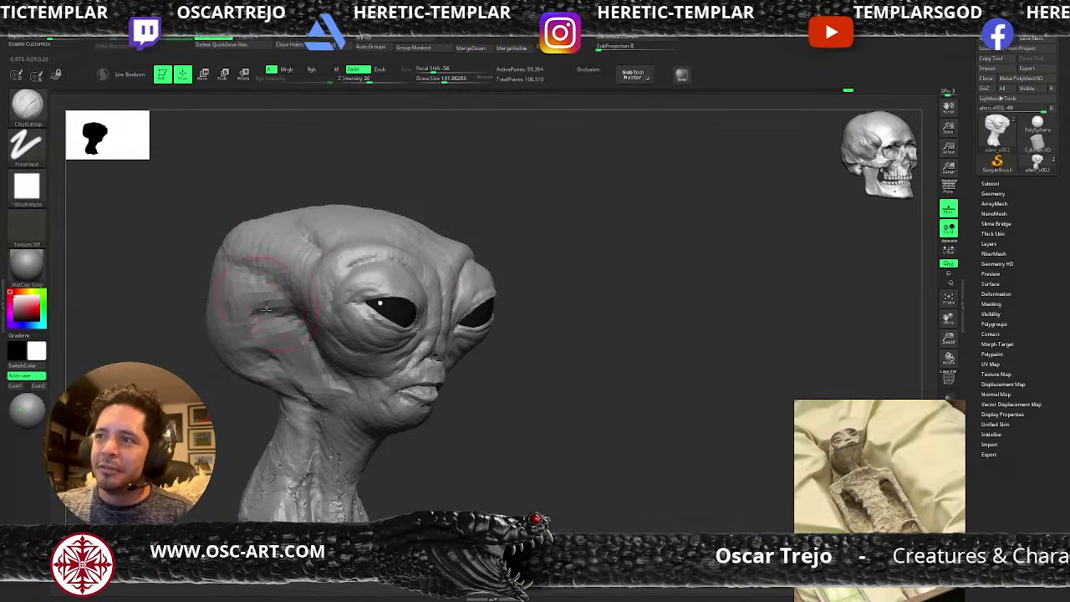
- Carve an ear opening into the side of the head with DamStandard and switch to the Standard brush
{"action": "key", "text": "s"}
{"action": "mouse_move", "coordinate": [264, 318]}
{"action": "left_mouse_down"}
{"action": "mouse_move", "coordinate": [250, 318]}
{"action": "mouse_move", "coordinate": [263, 313]}
{"action": "left_mouse_up"}
{"action": "key", "text": "s"}
{"action": "key", "text": "b"}
{"action": "key", "text": "d"}
{"action": "key", "text": "s"}
{"action": "key", "text": "b"}
{"action": "key", "text": "s"}
{"action": "key", "text": "t"}
{"action": "key", "text": "s"}
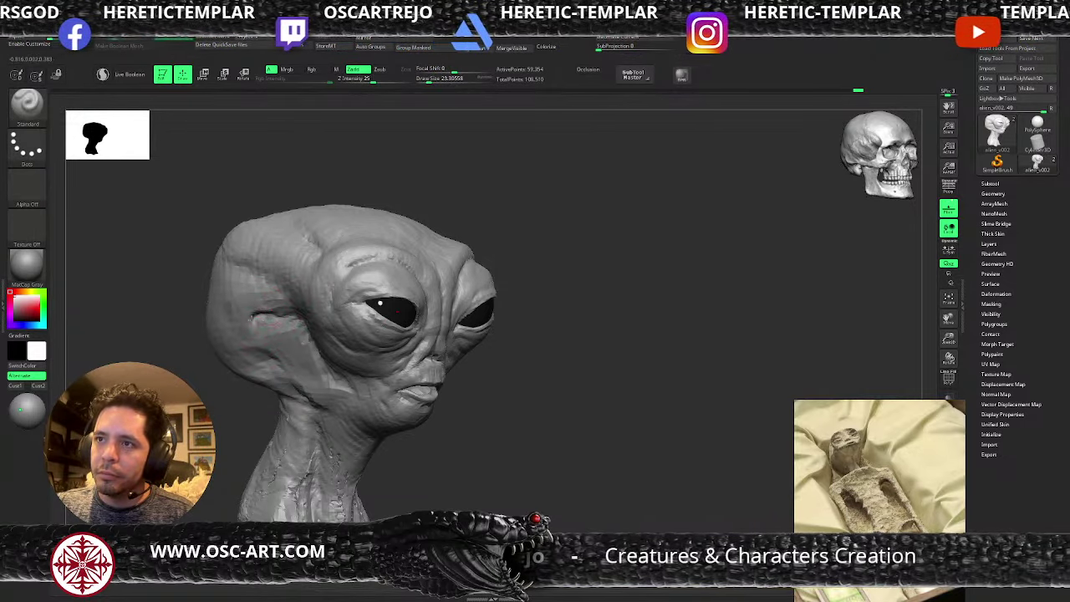
- Cut creases around the ear opening and jaw with DamStandard, and switch to ClayBuildup for that side of the head
{"action": "key", "text": "b"}
{"action": "key", "text": "d"}
{"action": "key", "text": "s"}
{"action": "key", "text": "s"}
{"action": "mouse_move", "coordinate": [267, 354]}
{"action": "left_mouse_down"}
{"action": "mouse_move", "coordinate": [341, 414]}
{"action": "mouse_move", "coordinate": [445, 407]}
{"action": "left_mouse_up"}
{"action": "key", "text": "b"}
{"action": "key", "text": "c"}
{"action": "key", "text": "b"}
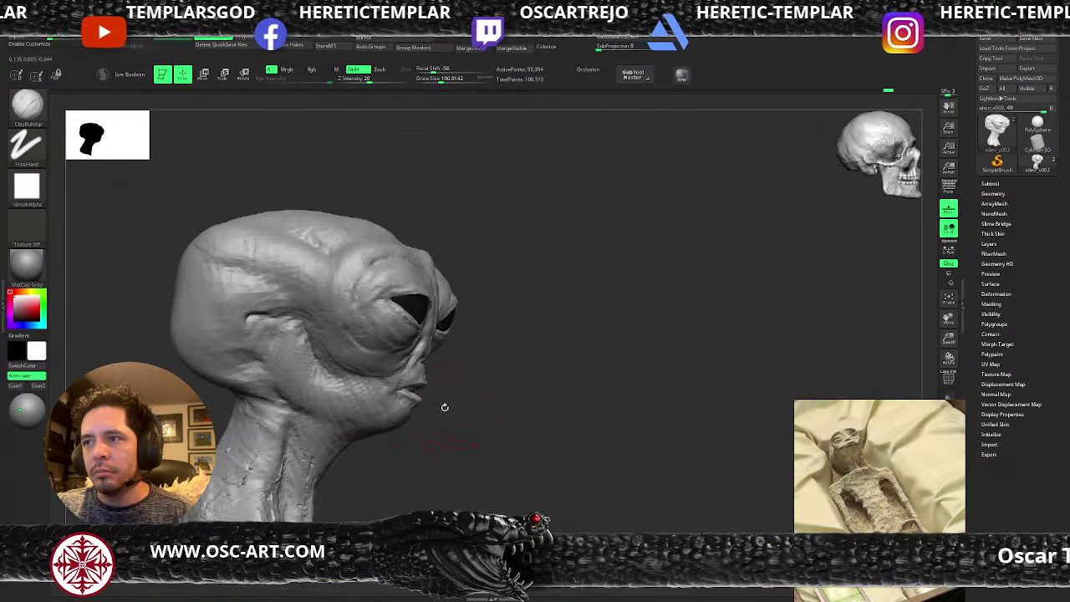
- Fill out the side of the jaw and the brow ridge above the eye with ClayBuildup, reducing the draw size to about 56
{"action": "mouse_move", "coordinate": [339, 367]}
{"action": "left_mouse_down"}
{"action": "mouse_move", "coordinate": [324, 387]}
{"action": "mouse_move", "coordinate": [301, 388]}
{"action": "left_mouse_up"}
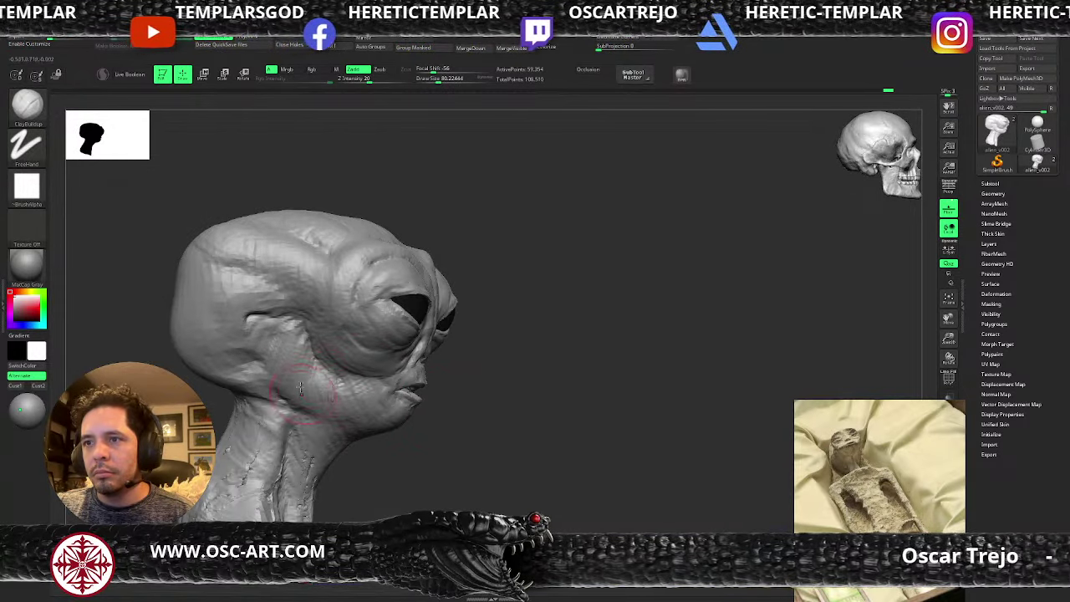
{"action": "left_click_drag", "start_coordinate": [420, 440], "coordinate": [534, 320]}
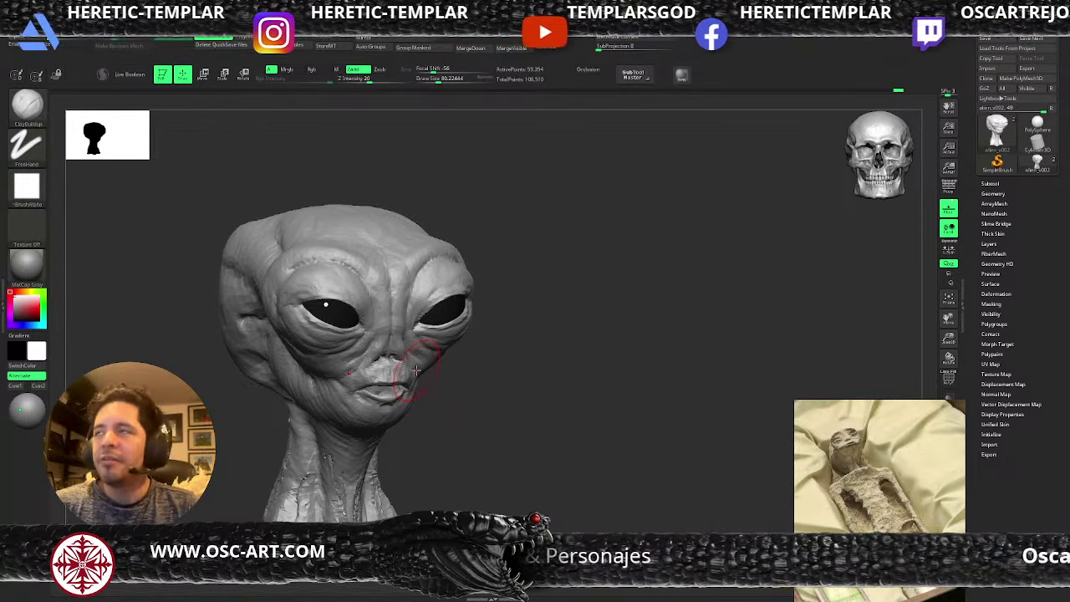
{"action": "left_click_drag", "start_coordinate": [491, 215], "coordinate": [530, 223]}
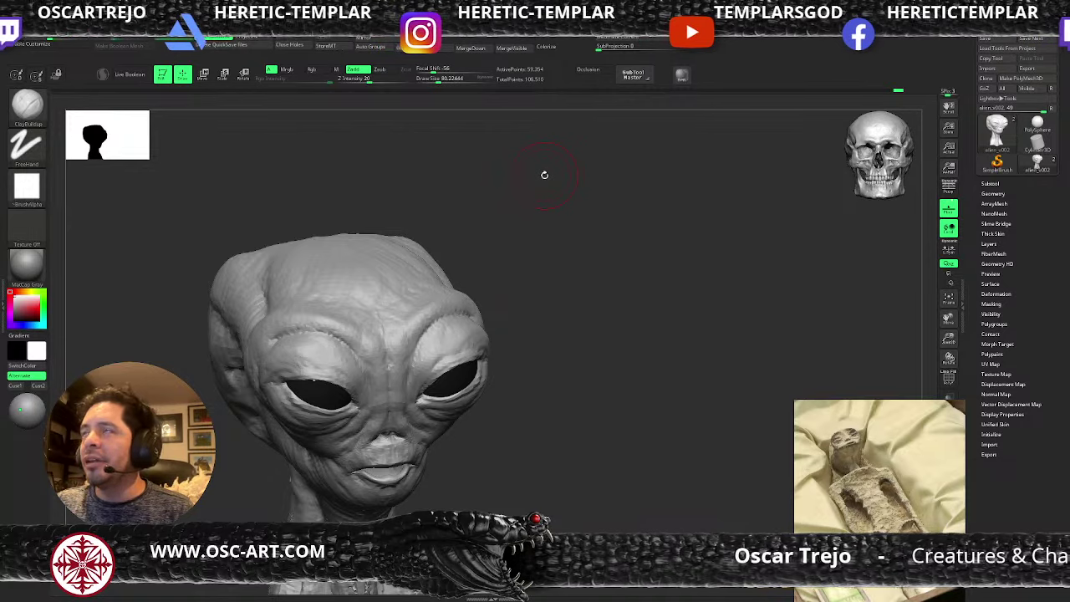
{"action": "left_click_drag", "start_coordinate": [516, 259], "coordinate": [499, 269]}
{"action": "key", "text": "bracketleft"}
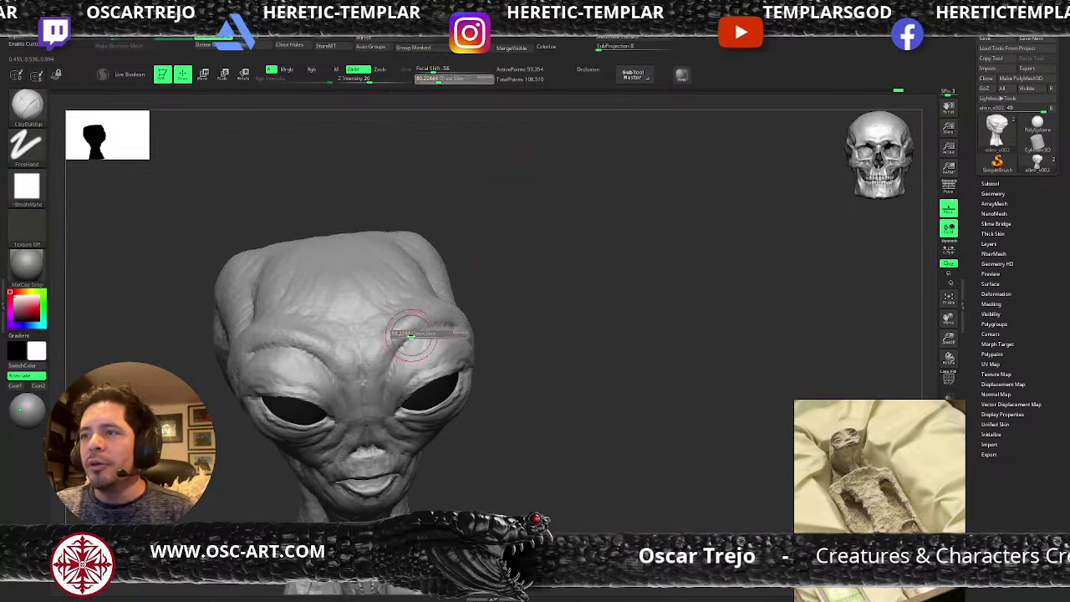
{"action": "left_click_drag", "start_coordinate": [399, 351], "coordinate": [424, 328]}
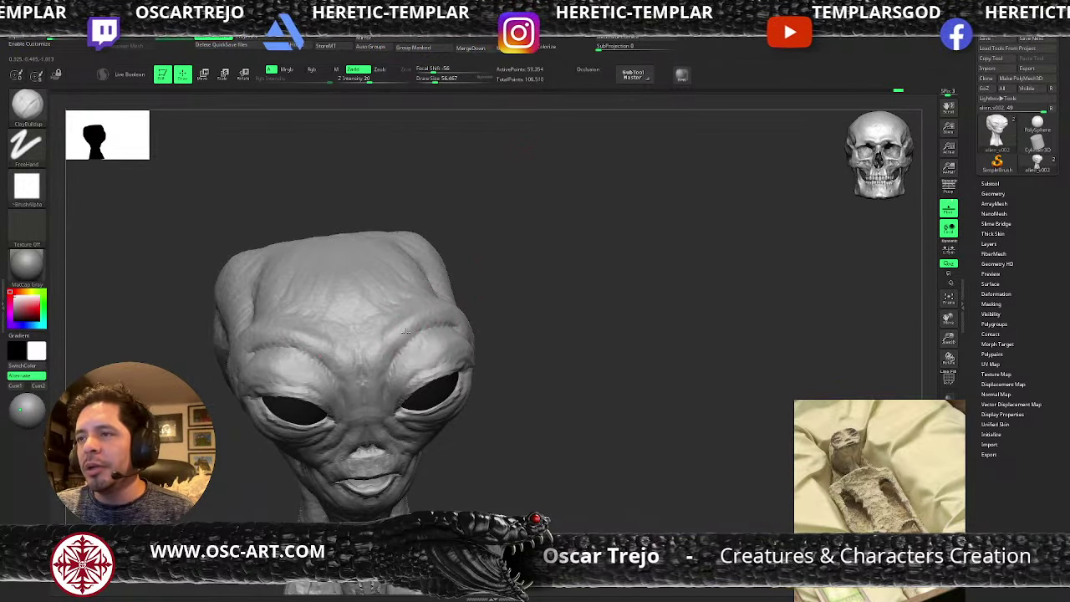
{"action": "mouse_move", "coordinate": [499, 310]}
{"action": "left_mouse_down"}
{"action": "mouse_move", "coordinate": [438, 329]}
{"action": "mouse_move", "coordinate": [465, 333]}
{"action": "mouse_move", "coordinate": [449, 327]}
{"action": "left_mouse_up"}
- Cut the crease beneath the brow ridge above the eye with DamStandard
{"action": "key", "text": "b"}
{"action": "key", "text": "d"}
{"action": "key", "text": "s"}
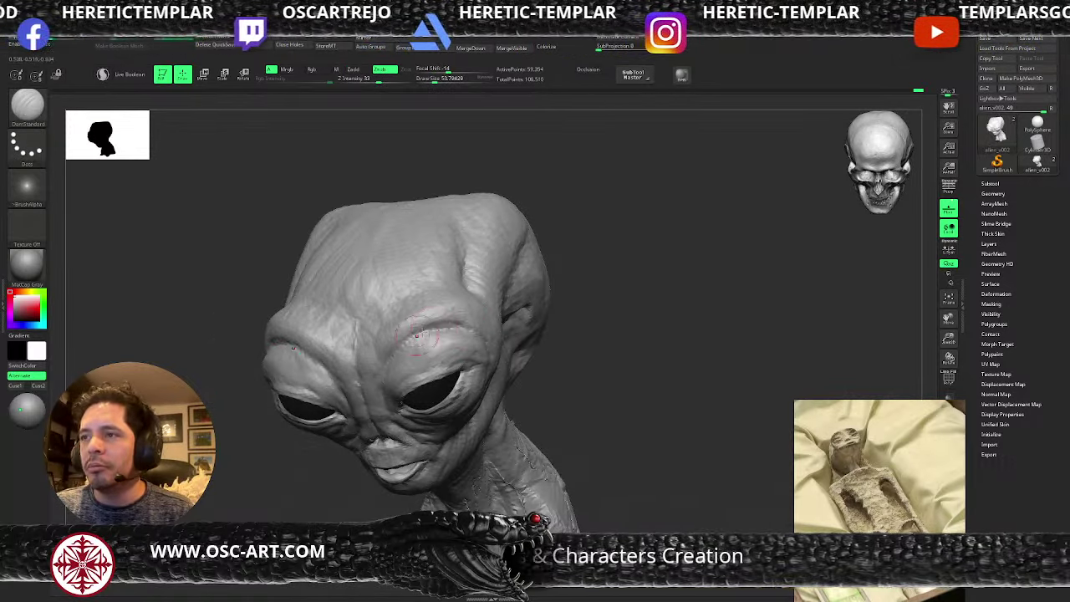
{"action": "left_click_drag", "start_coordinate": [582, 296], "coordinate": [572, 258]}
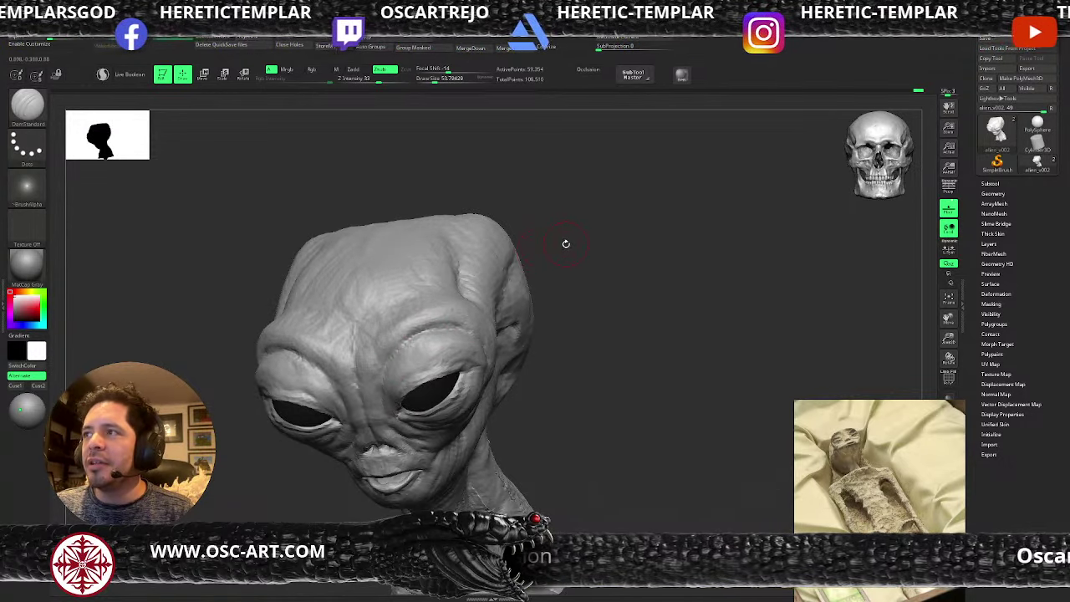
{"action": "key", "text": "s"}
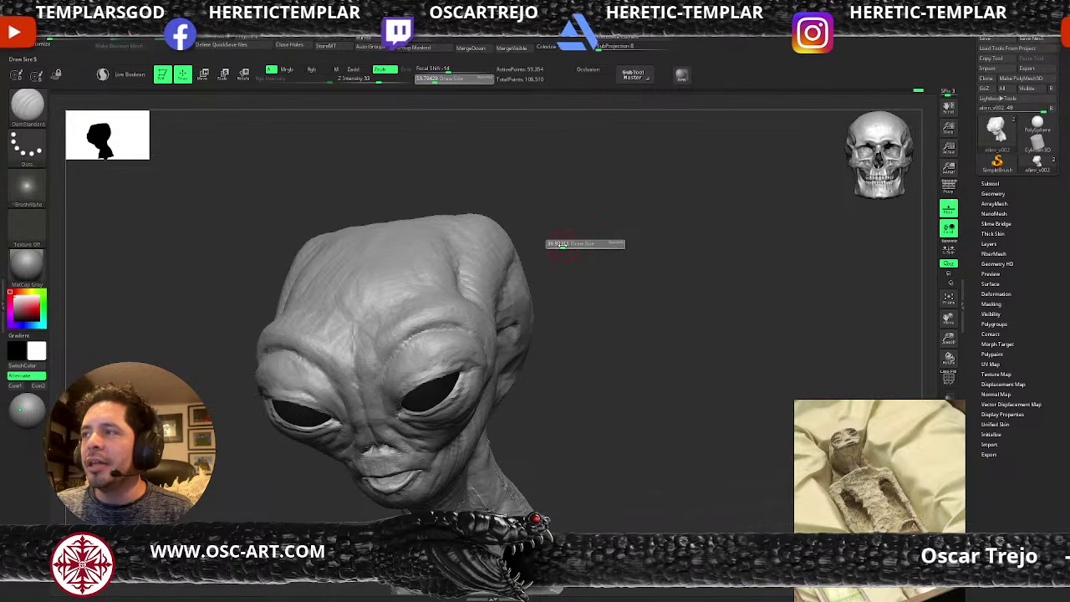
{"action": "left_click_drag", "start_coordinate": [562, 246], "coordinate": [558, 247]}
{"action": "key", "text": "s"}
{"action": "left_click_drag", "start_coordinate": [445, 335], "coordinate": [453, 359]}
{"action": "key", "text": "s"}
{"action": "key", "text": "s"}
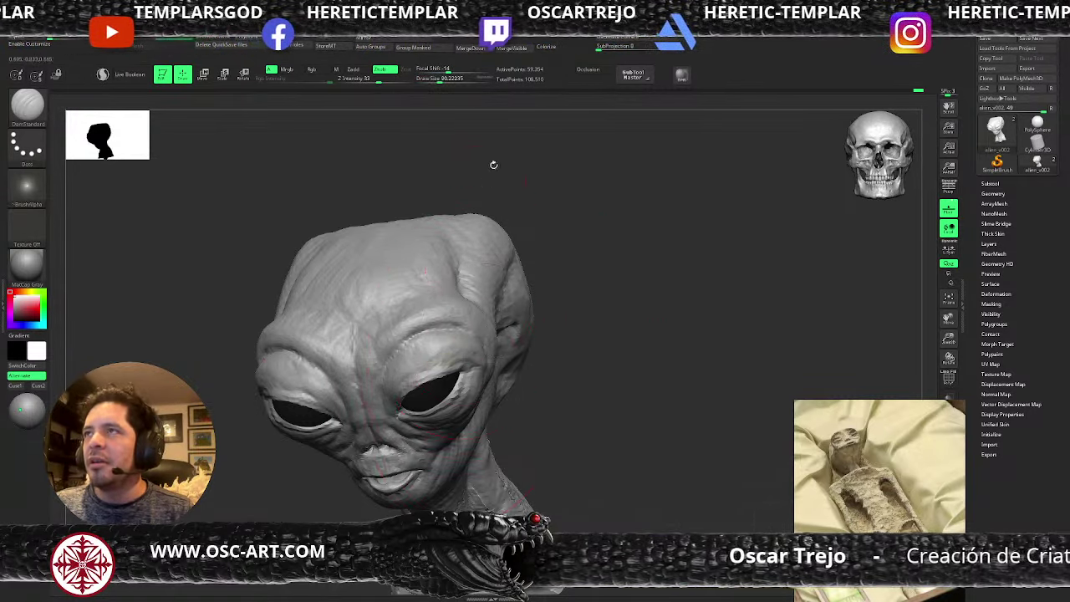
- Sharpen the inner brow crease and upper eyelid folds with DamStandard at draw sizes of about 23 to 31
{"action": "left_click_drag", "start_coordinate": [439, 79], "coordinate": [429, 79]}
{"action": "left_click_drag", "start_coordinate": [580, 279], "coordinate": [668, 288]}
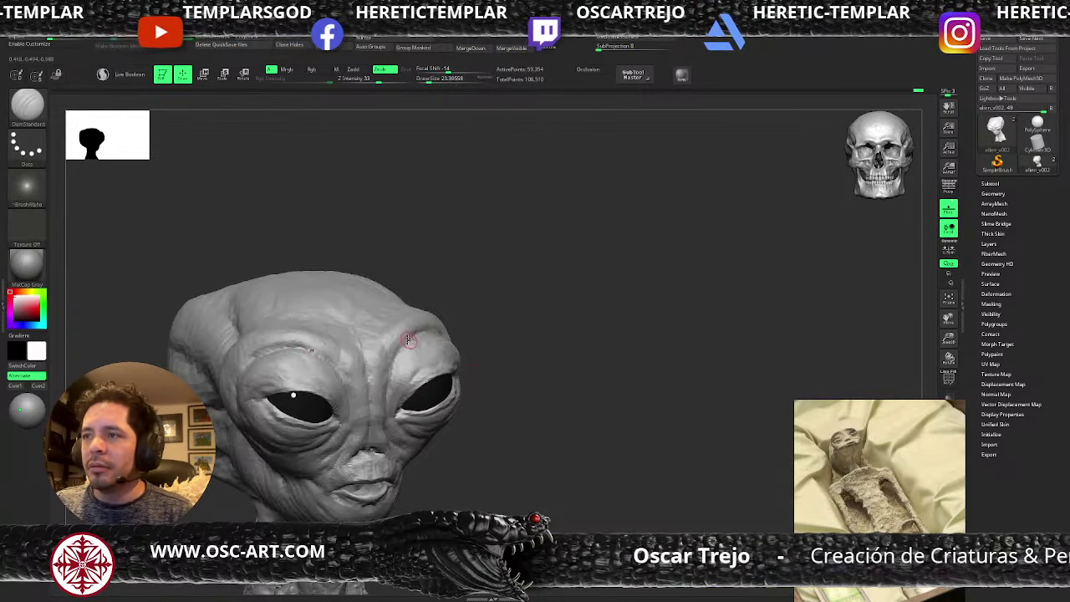
{"action": "left_click_drag", "start_coordinate": [408, 340], "coordinate": [396, 354]}
{"action": "left_click_drag", "start_coordinate": [428, 80], "coordinate": [432, 79]}
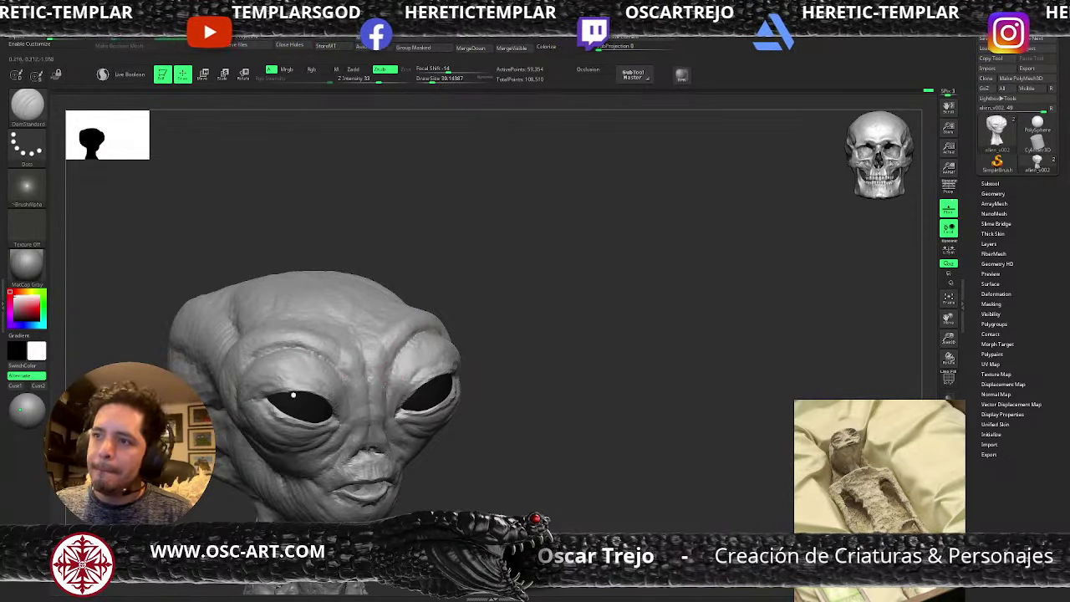
{"action": "key", "text": "s"}
{"action": "left_click_drag", "start_coordinate": [414, 385], "coordinate": [400, 407]}
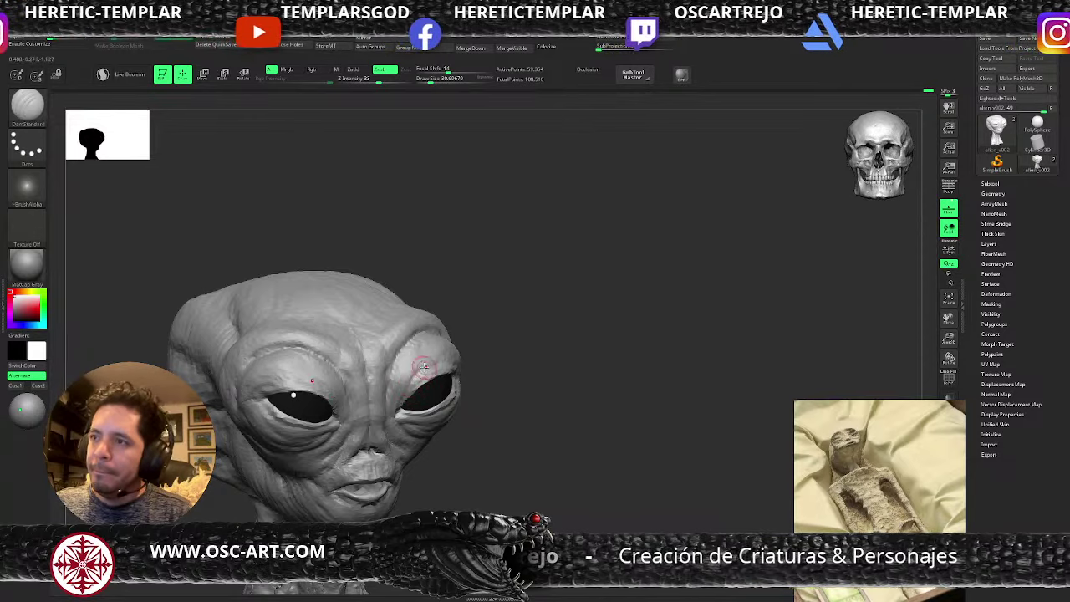
{"action": "mouse_move", "coordinate": [423, 367]}
{"action": "left_mouse_down"}
{"action": "mouse_move", "coordinate": [399, 412]}
{"action": "mouse_move", "coordinate": [427, 366]}
{"action": "mouse_move", "coordinate": [408, 399]}
{"action": "left_mouse_up"}
- Switch to the Standard brush and shape the lower eyelid along the rim of the eye
{"action": "key", "text": "b"}
{"action": "key", "text": "s"}
{"action": "key", "text": "t"}
{"action": "mouse_move", "coordinate": [507, 370]}
{"action": "left_mouse_down", "text": "alt"}
{"action": "mouse_move", "coordinate": [514, 310]}
{"action": "mouse_move", "coordinate": [510, 351]}
{"action": "left_mouse_up", "text": "alt"}
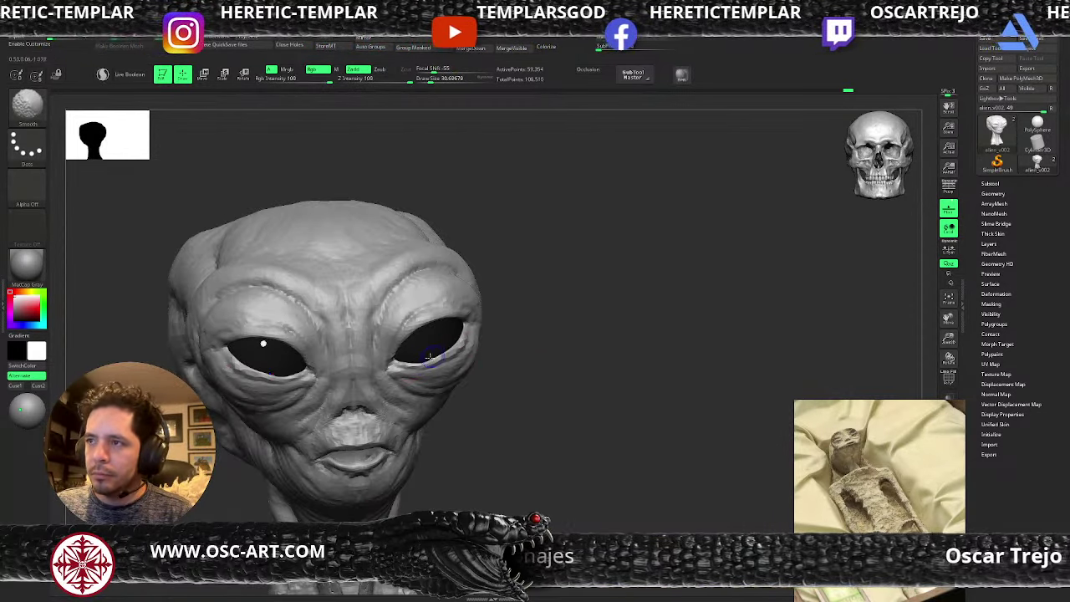
{"action": "mouse_move", "coordinate": [396, 367]}
{"action": "left_mouse_down"}
{"action": "mouse_move", "coordinate": [408, 378]}
{"action": "mouse_move", "coordinate": [462, 369]}
{"action": "mouse_move", "coordinate": [438, 385]}
{"action": "mouse_move", "coordinate": [452, 378]}
{"action": "left_mouse_up"}
- Build up the pouch below the eye with ClayBuildup at a draw size of about 62
{"action": "key", "text": "b"}
{"action": "key", "text": "c"}
{"action": "key", "text": "b"}
{"action": "key", "text": "s"}
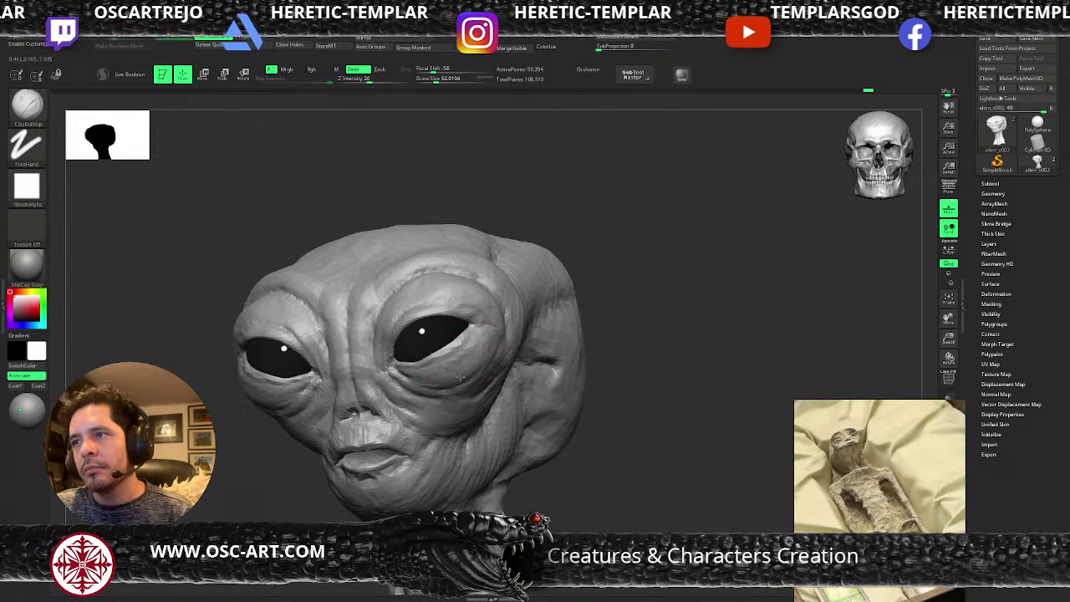
- Raise and reshape the lower eyelid with the Move brush at a draw size of about 51
{"action": "mouse_move", "coordinate": [621, 325]}
{"action": "left_mouse_down", "text": "alt"}
{"action": "mouse_move", "coordinate": [607, 287]}
{"action": "mouse_move", "coordinate": [576, 293]}
{"action": "mouse_move", "coordinate": [595, 337]}
{"action": "left_mouse_up", "text": "alt"}
{"action": "key", "text": "b"}
{"action": "key", "text": "m"}
{"action": "key", "text": "v"}
{"action": "key", "text": "s"}
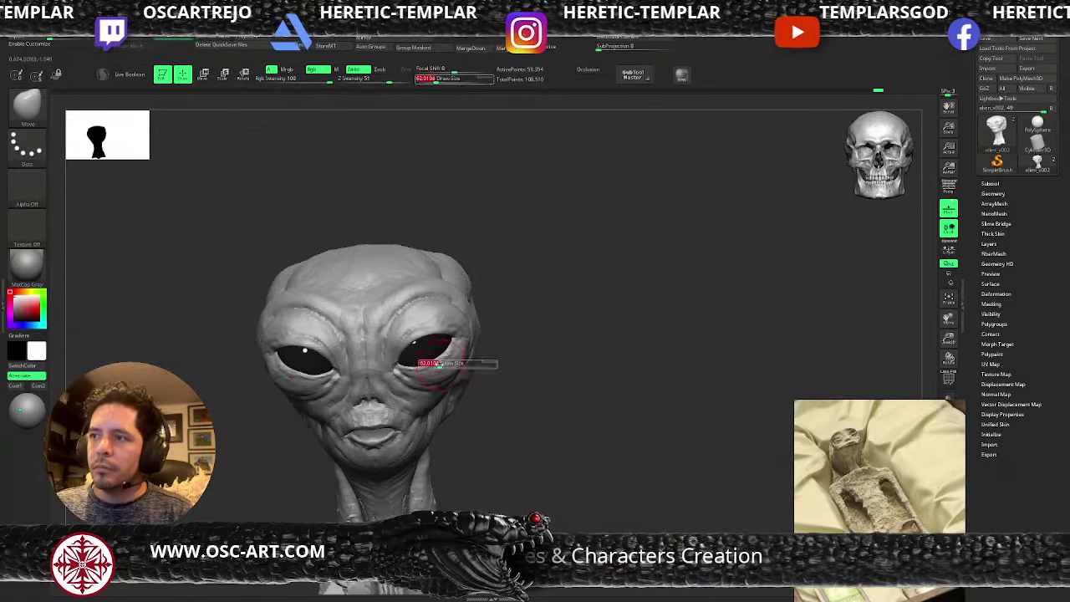
{"action": "left_click_drag", "start_coordinate": [439, 364], "coordinate": [440, 364]}
{"action": "left_click_drag", "start_coordinate": [431, 379], "coordinate": [432, 360]}
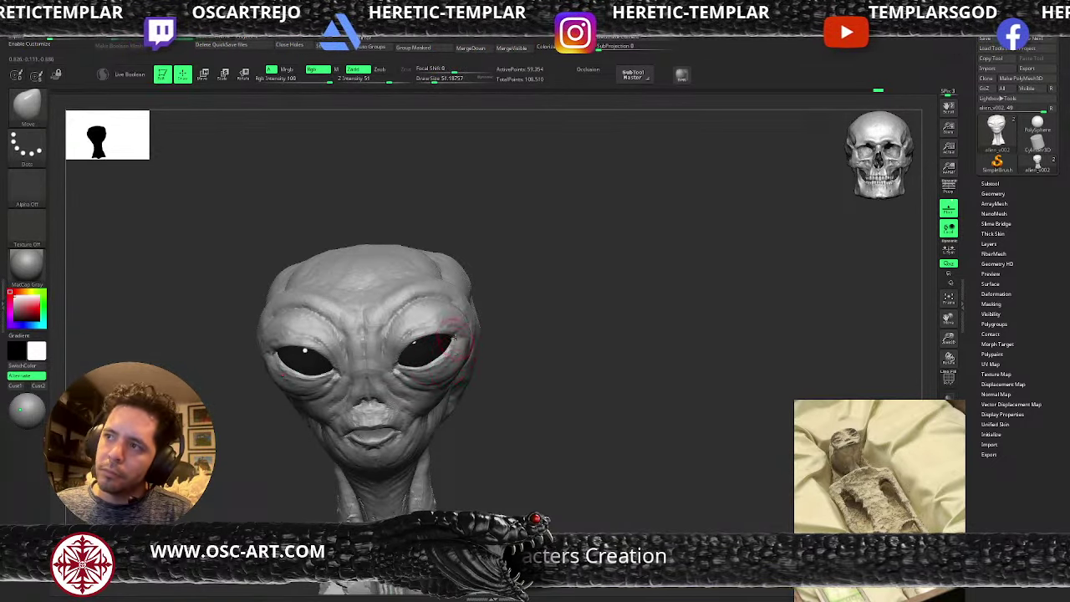
{"action": "left_click_drag", "start_coordinate": [539, 336], "coordinate": [484, 335]}
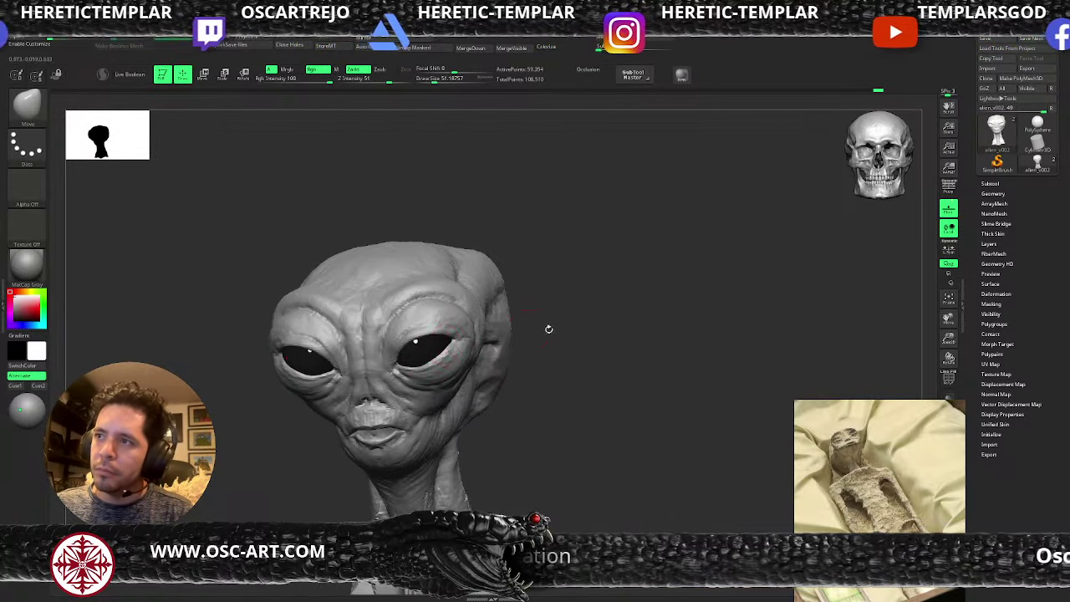
{"action": "left_click_drag", "start_coordinate": [549, 329], "coordinate": [557, 336]}
- Select the eyeballs subtool and fine-tune the eyeballs' fit inside the sockets with the transform gizmo
{"action": "left_click_drag", "start_coordinate": [557, 336], "coordinate": [553, 363], "text": "alt"}
{"action": "left_click", "coordinate": [428, 349], "text": "alt"}
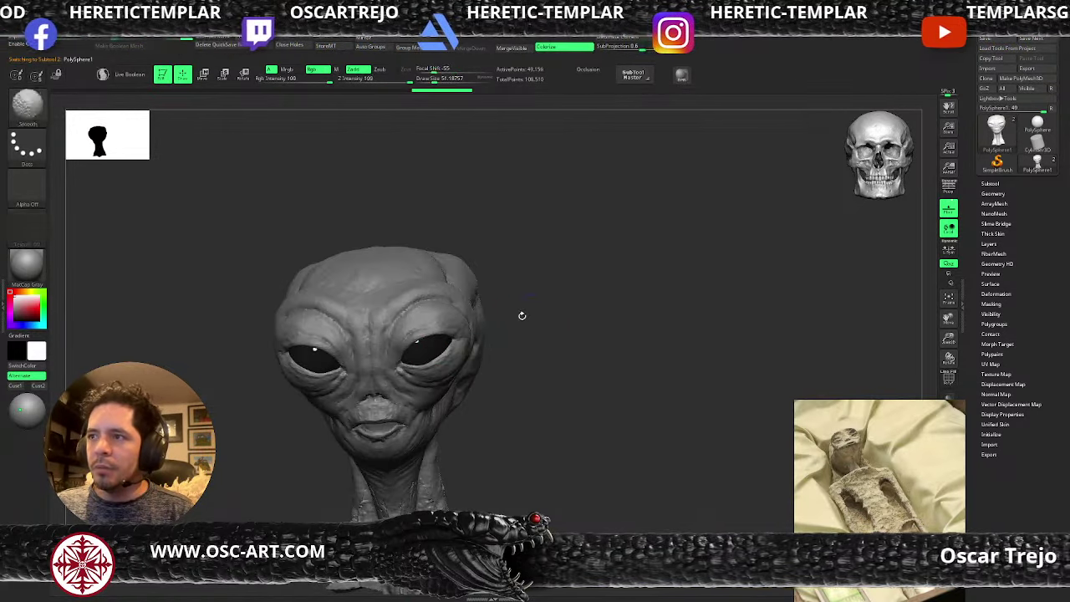
{"action": "key", "text": "w"}
{"action": "left_click_drag", "start_coordinate": [550, 282], "coordinate": [545, 285], "text": "shift"}
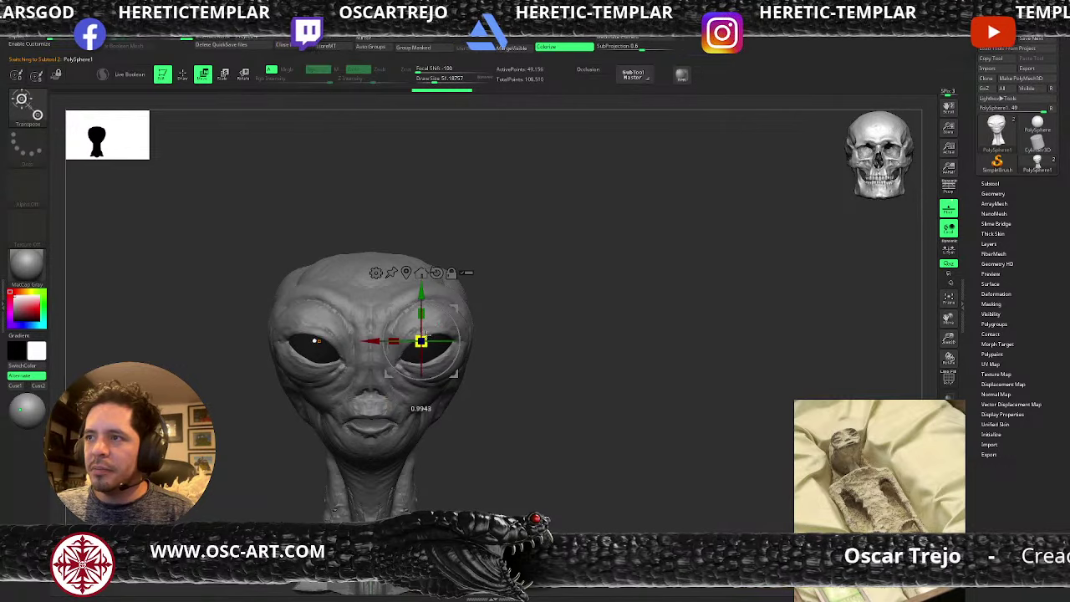
{"action": "left_click_drag", "start_coordinate": [421, 341], "coordinate": [416, 344]}
{"action": "left_click_drag", "start_coordinate": [455, 310], "coordinate": [453, 346]}
{"action": "key", "text": "q"}
- Reselect the head and fit the eyelid rims around the eyeballs with the Move brush at draw sizes up to about 59
{"action": "left_click", "coordinate": [453, 340], "text": "alt"}
{"action": "key", "text": "s"}
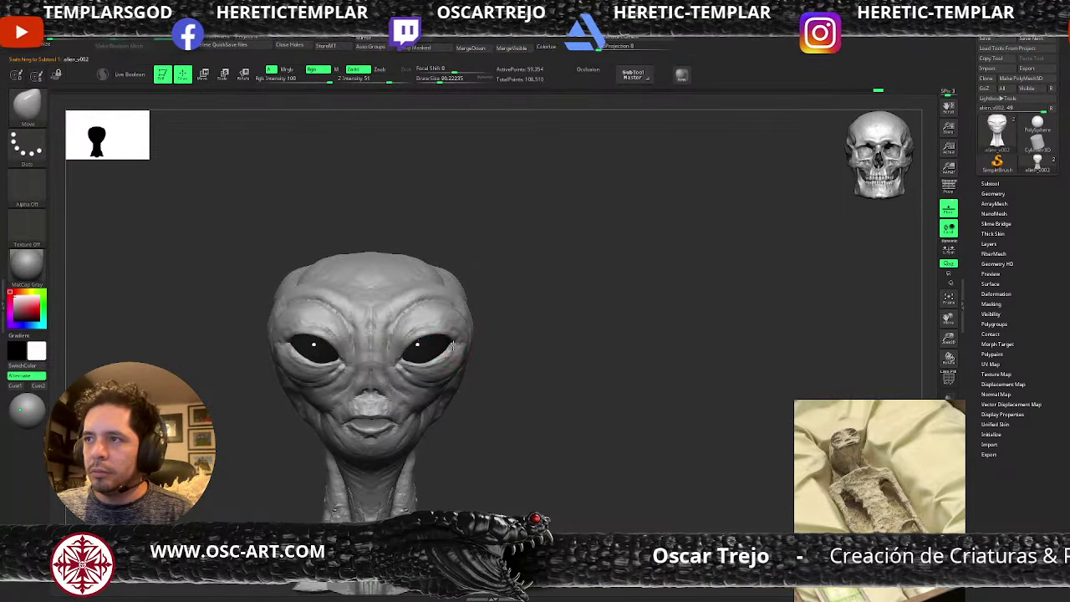
{"action": "right_click_drag", "start_coordinate": [469, 341], "coordinate": [454, 344]}
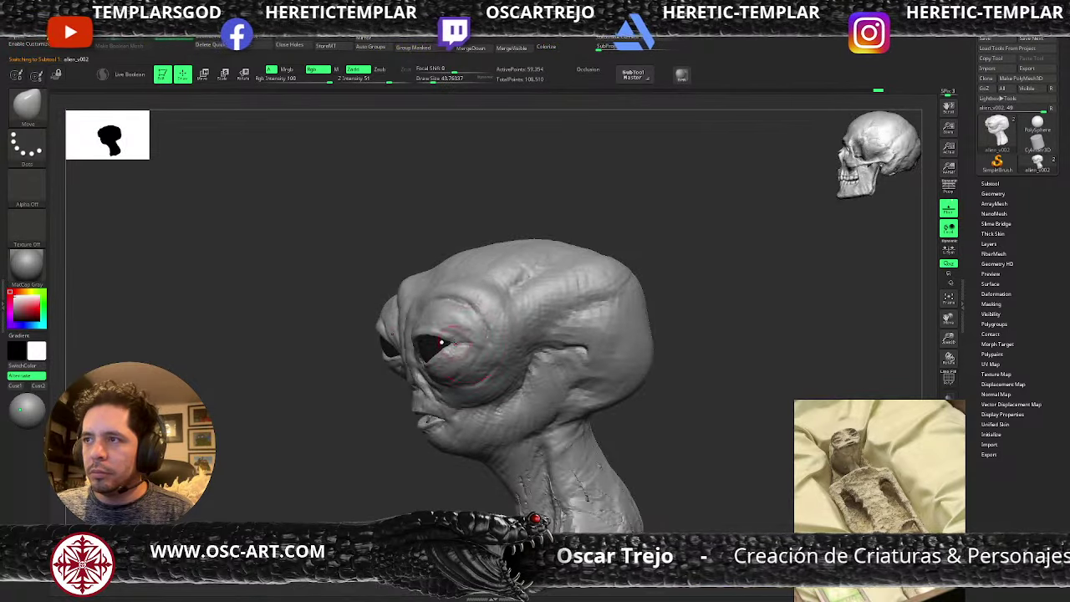
{"action": "left_click_drag", "start_coordinate": [361, 429], "coordinate": [366, 468], "text": "alt"}
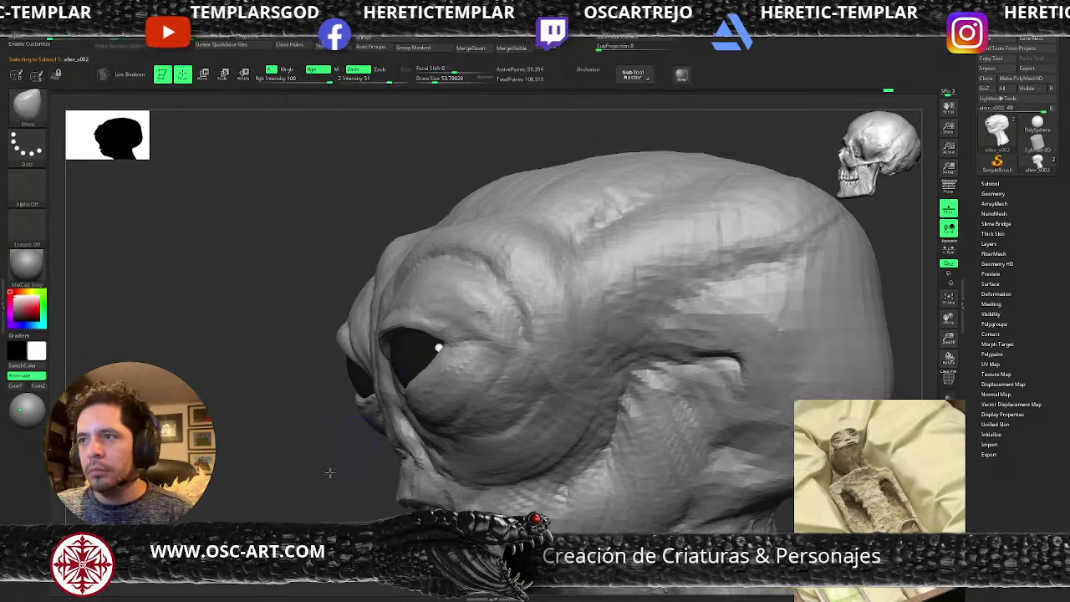
{"action": "right_click_drag", "start_coordinate": [413, 353], "coordinate": [341, 387]}
{"action": "left_click_drag", "start_coordinate": [385, 386], "coordinate": [407, 358]}
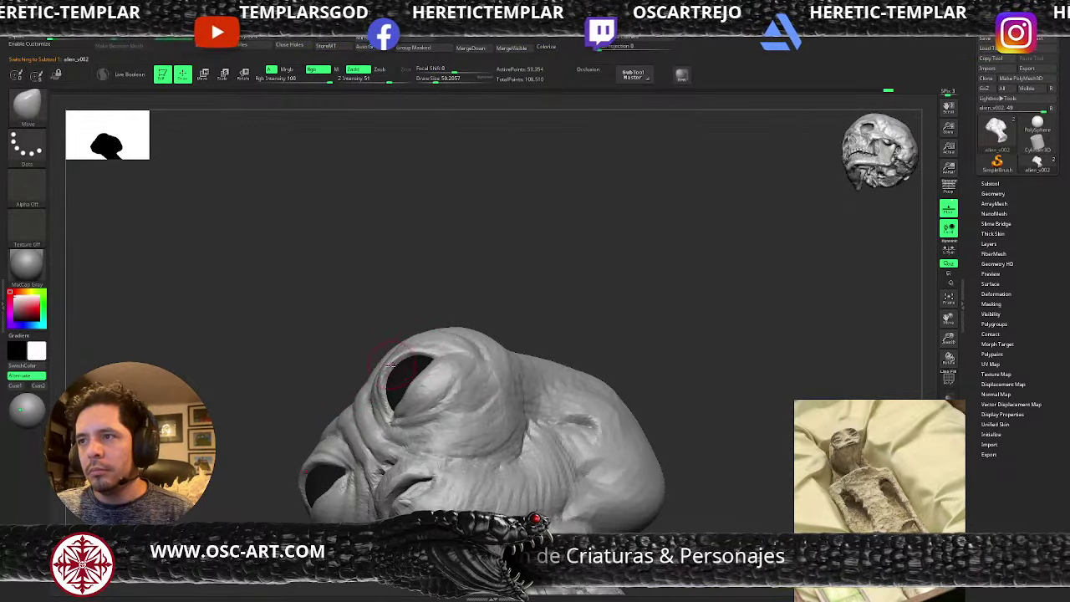
{"action": "right_click_drag", "start_coordinate": [384, 373], "coordinate": [515, 346]}
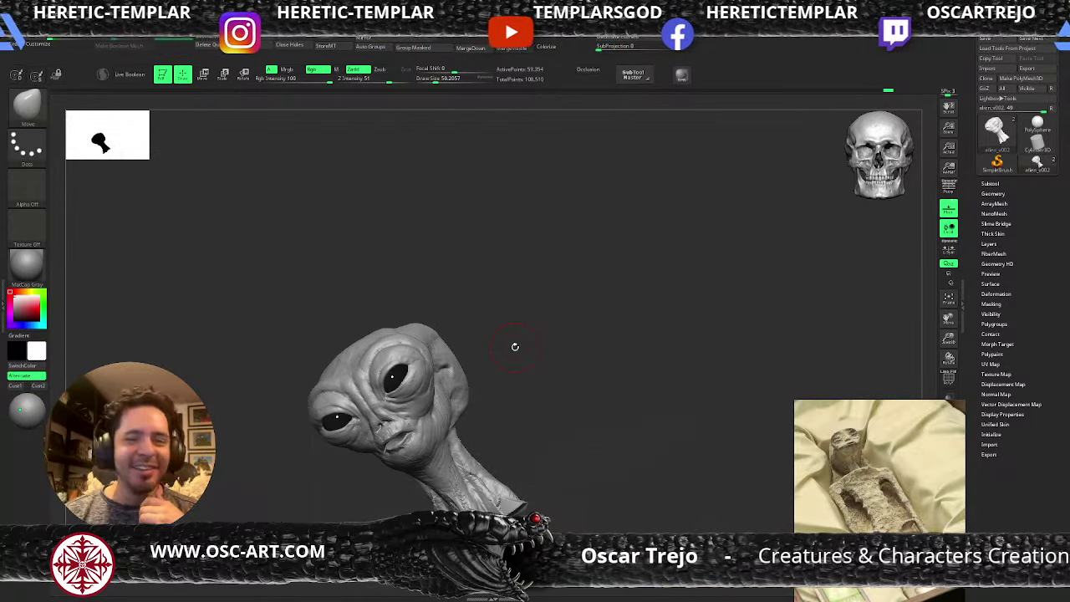
{"action": "left_click_drag", "start_coordinate": [477, 315], "coordinate": [499, 308], "text": "shift"}
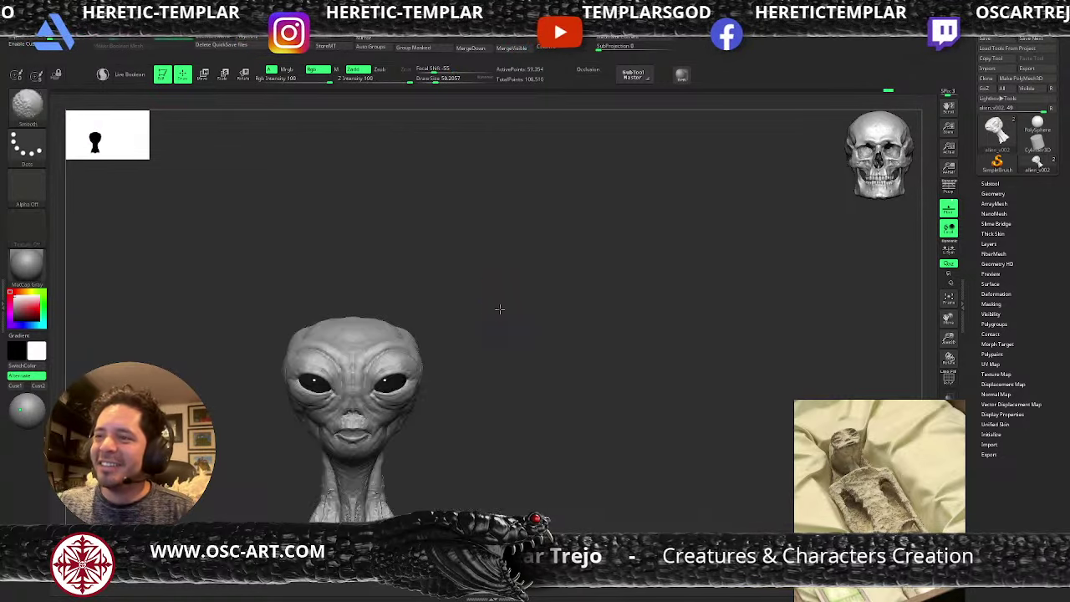
- Build up the fold between the nose, mouth corner and cheek with ClayBuildup at a draw size of about 76
{"action": "mouse_move", "coordinate": [519, 351]}
{"action": "left_mouse_down", "text": "alt"}
{"action": "mouse_move", "coordinate": [544, 293]}
{"action": "mouse_move", "coordinate": [522, 360]}
{"action": "left_mouse_up", "text": "alt"}
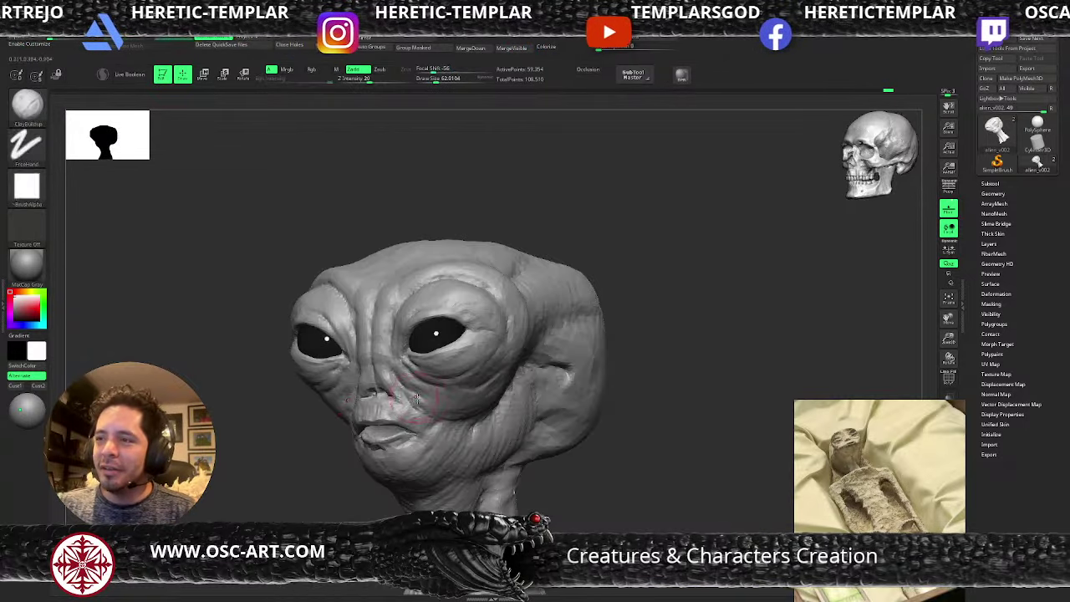
{"action": "key", "text": "s"}
{"action": "left_click_drag", "start_coordinate": [431, 407], "coordinate": [434, 408]}
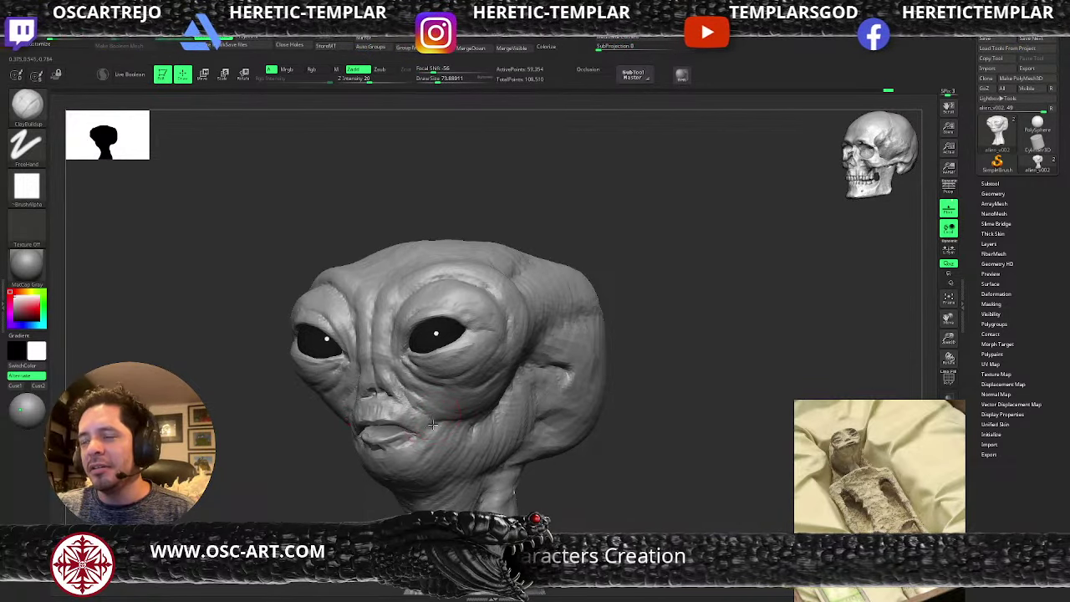
{"action": "mouse_move", "coordinate": [432, 424]}
{"action": "left_mouse_down"}
{"action": "mouse_move", "coordinate": [426, 431]}
{"action": "mouse_move", "coordinate": [483, 414]}
{"action": "mouse_move", "coordinate": [443, 421]}
{"action": "left_mouse_up"}
{"action": "key", "text": "s"}
{"action": "key", "text": "s"}
{"action": "key", "text": "s"}
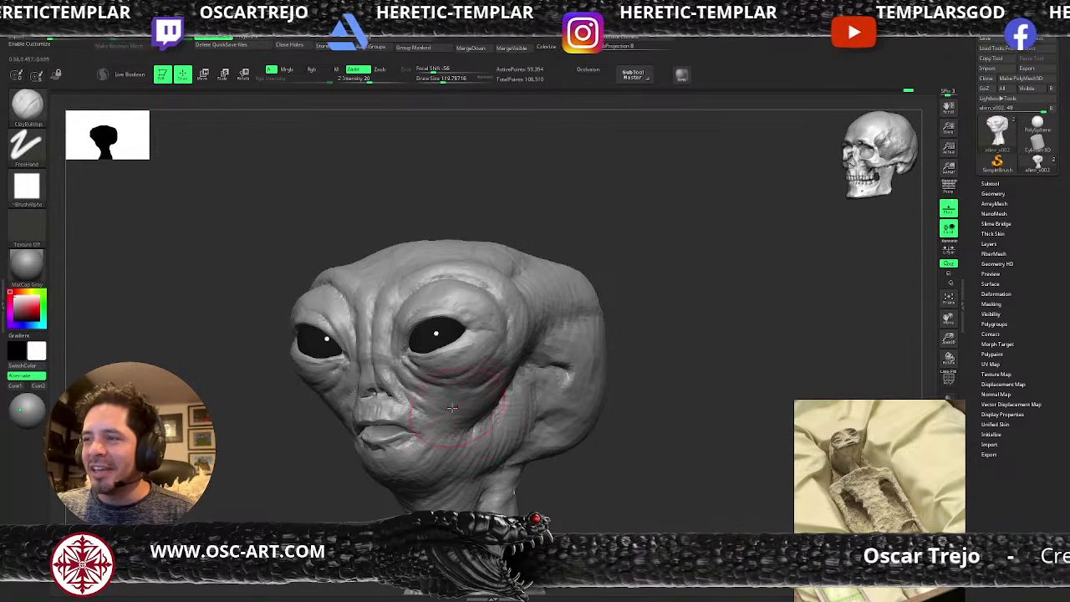
- Shape the cheek fold beside the nose with the Standard brush at a draw size of about 59
{"action": "key", "text": "b"}
{"action": "key", "text": "s"}
{"action": "key", "text": "t"}
{"action": "key", "text": "s"}
{"action": "mouse_move", "coordinate": [443, 408]}
{"action": "left_mouse_down"}
{"action": "mouse_move", "coordinate": [432, 406]}
{"action": "mouse_move", "coordinate": [456, 397]}
{"action": "mouse_move", "coordinate": [427, 393]}
{"action": "left_mouse_up"}
{"action": "key", "text": "s"}
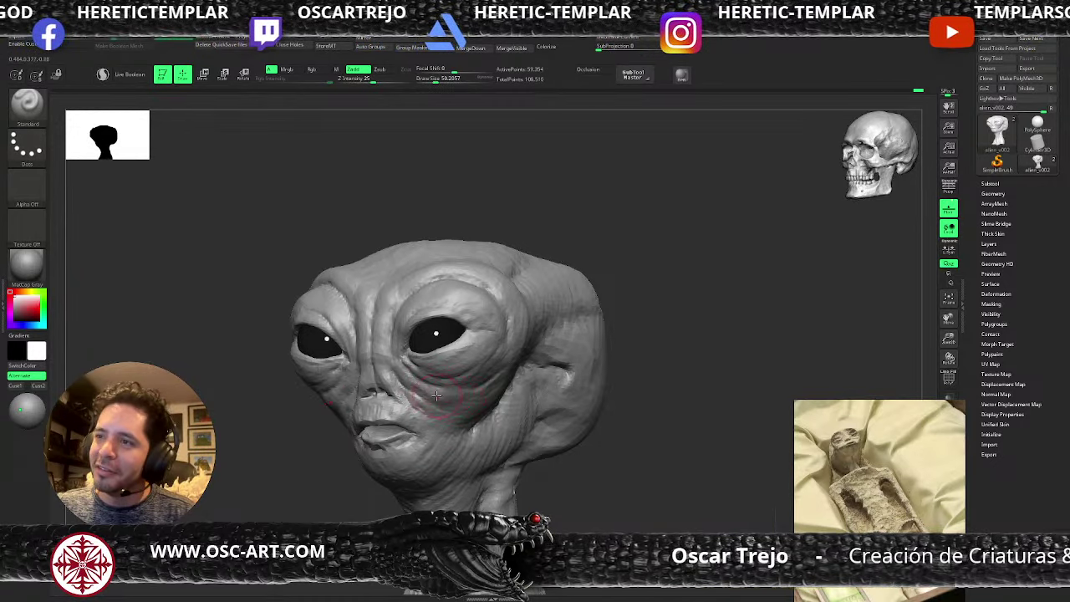
- Cut creases into the pouch below the eye with DamStandard at a draw size of about 51
{"action": "key", "text": "b"}
{"action": "key", "text": "d"}
{"action": "key", "text": "s"}
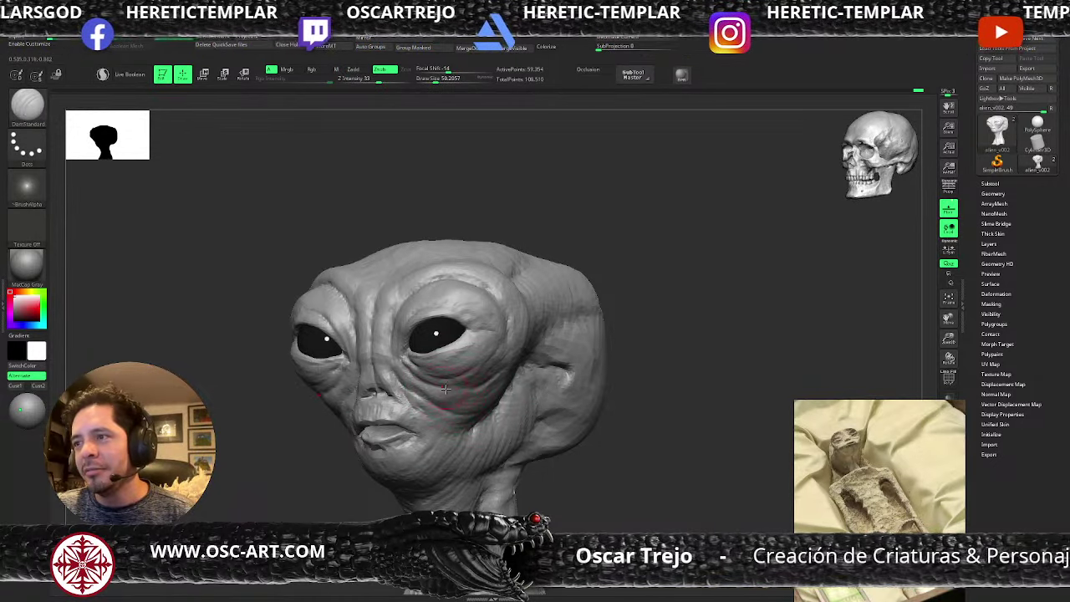
{"action": "key", "text": "s"}
{"action": "left_click_drag", "start_coordinate": [470, 390], "coordinate": [465, 391]}
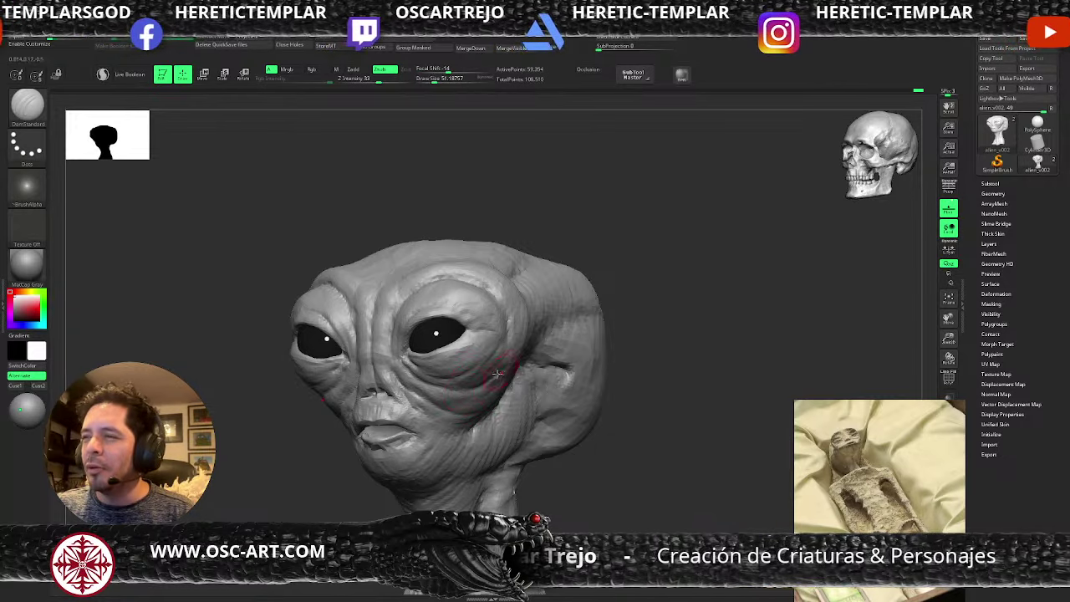
- Build up the outer edge of the pouch below the eye with ClayBuildup
{"action": "key", "text": "b"}
{"action": "key", "text": "c"}
{"action": "key", "text": "b"}
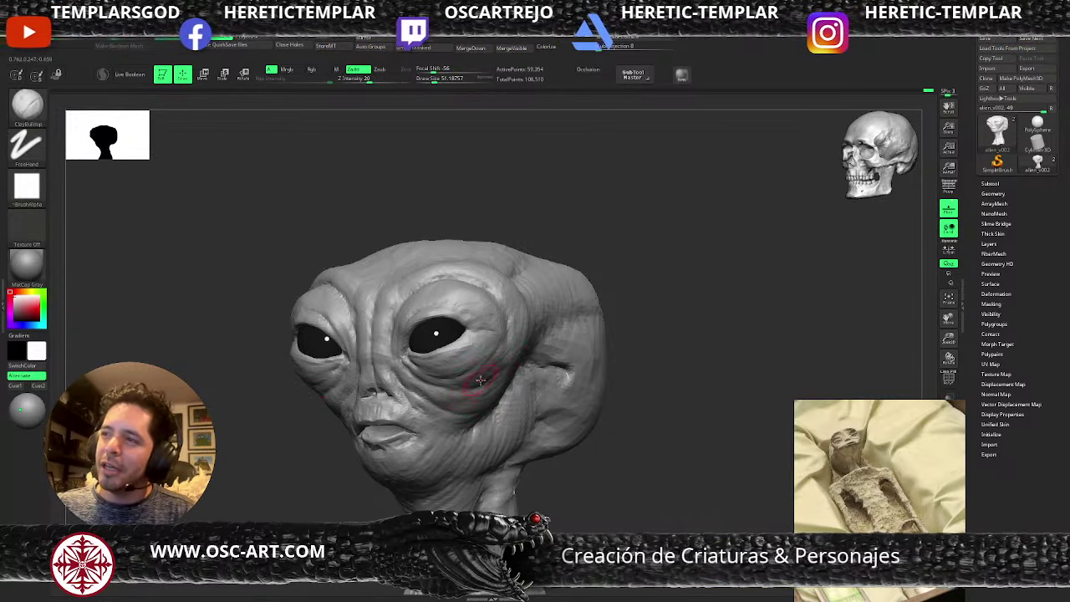
{"action": "key", "text": "s"}
{"action": "left_click_drag", "start_coordinate": [473, 387], "coordinate": [538, 366]}
{"action": "key", "text": "s"}
- Fill out the lower cheek and jaw with ClayBuildup, enlarging the draw size from about 65 to 116
{"action": "mouse_move", "coordinate": [650, 327]}
{"action": "left_mouse_down"}
{"action": "mouse_move", "coordinate": [518, 377]}
{"action": "mouse_move", "coordinate": [500, 408]}
{"action": "mouse_move", "coordinate": [462, 427]}
{"action": "mouse_move", "coordinate": [522, 381]}
{"action": "mouse_move", "coordinate": [465, 444]}
{"action": "mouse_move", "coordinate": [443, 452]}
{"action": "mouse_move", "coordinate": [427, 423]}
{"action": "left_mouse_up"}
{"action": "key", "text": "s"}
{"action": "key", "text": "s"}
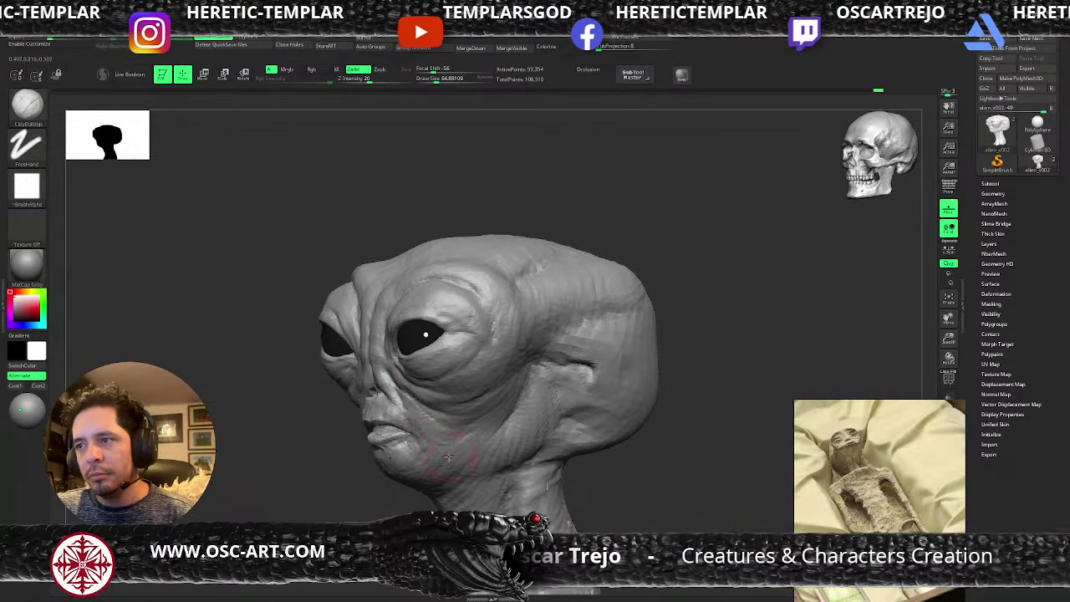
{"action": "mouse_move", "coordinate": [362, 517]}
{"action": "left_mouse_down", "text": "alt"}
{"action": "mouse_move", "coordinate": [359, 504]}
{"action": "mouse_move", "coordinate": [528, 451]}
{"action": "mouse_move", "coordinate": [520, 442]}
{"action": "left_mouse_up", "text": "alt"}
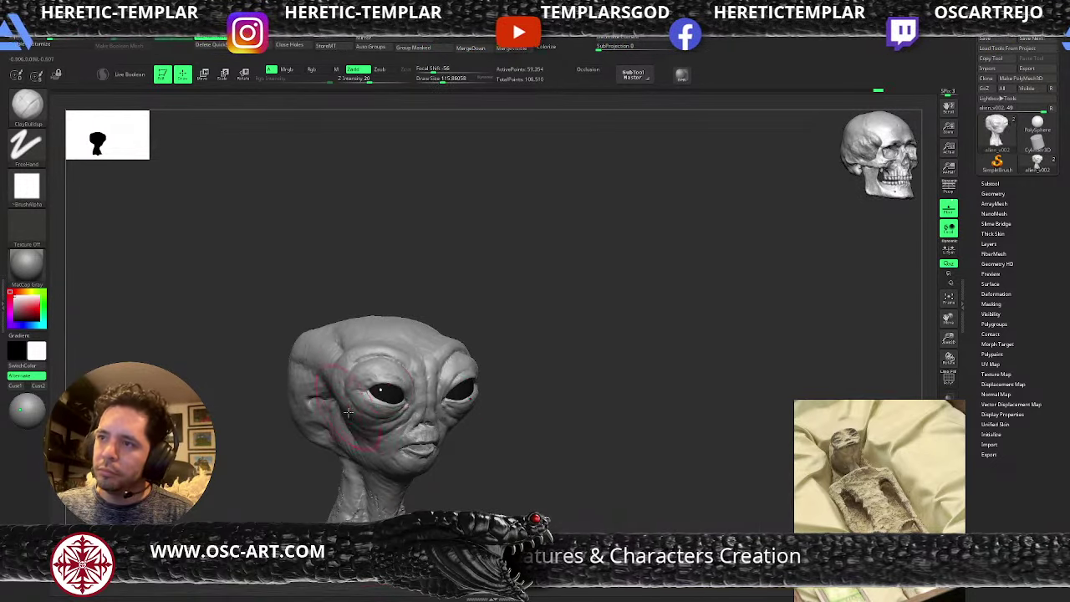
{"action": "left_click_drag", "start_coordinate": [519, 403], "coordinate": [536, 352], "text": "alt"}
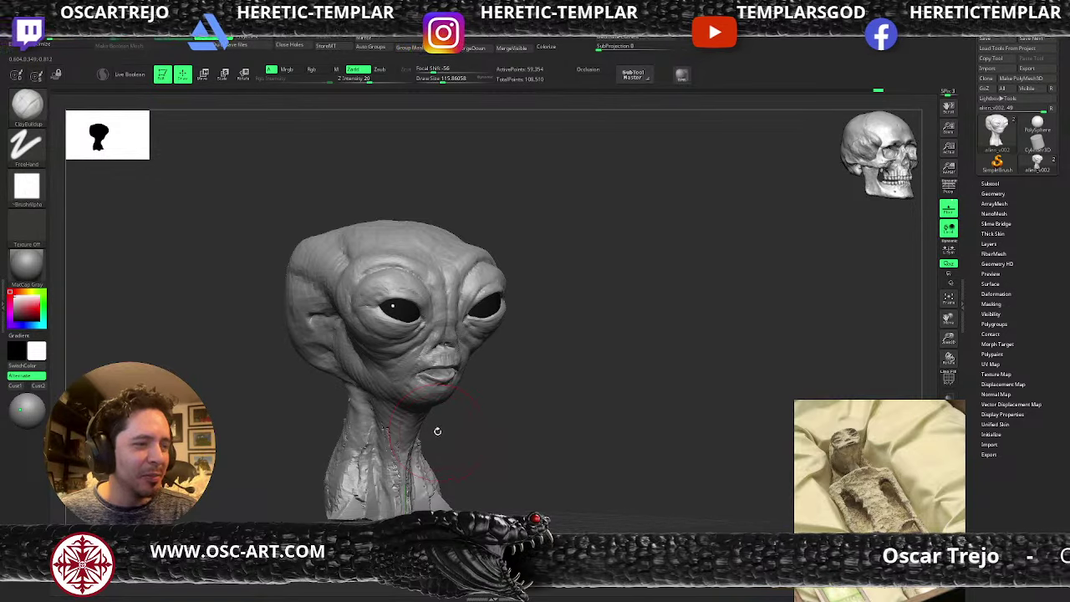
- Reshape the mouth from the front with the Move Topological brush, reducing the draw size to about 76
{"action": "left_click_drag", "start_coordinate": [559, 289], "coordinate": [593, 425]}
{"action": "key", "text": "b"}
{"action": "key", "text": "m"}
{"action": "key", "text": "t"}
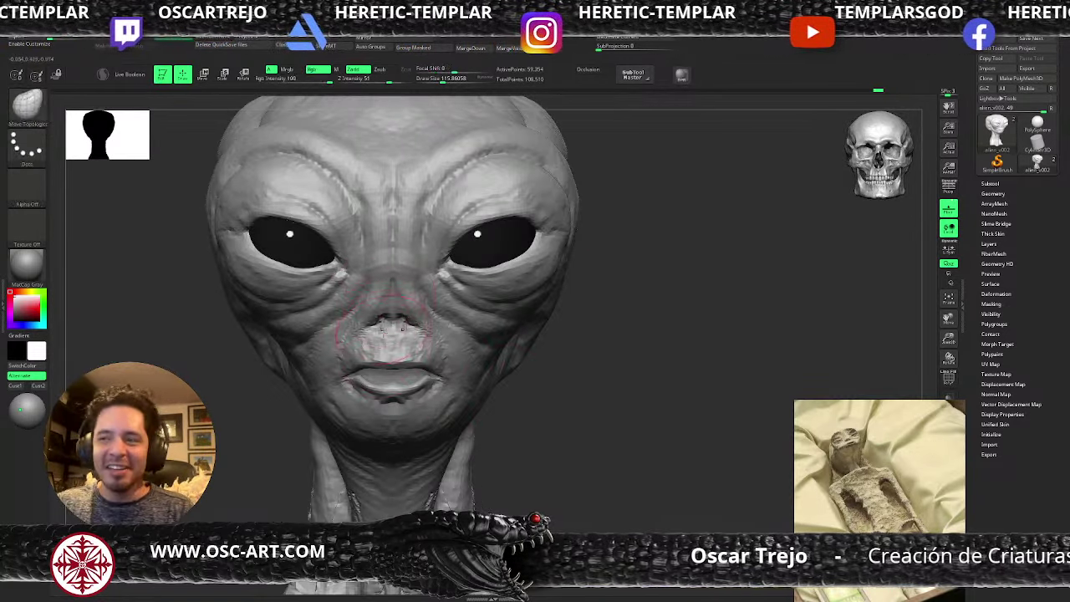
{"action": "key", "text": "s"}
{"action": "mouse_move", "coordinate": [391, 363]}
{"action": "left_mouse_down"}
{"action": "mouse_move", "coordinate": [406, 359]}
{"action": "mouse_move", "coordinate": [408, 388]}
{"action": "mouse_move", "coordinate": [424, 384]}
{"action": "mouse_move", "coordinate": [400, 402]}
{"action": "left_mouse_up"}
{"action": "key", "text": "s"}
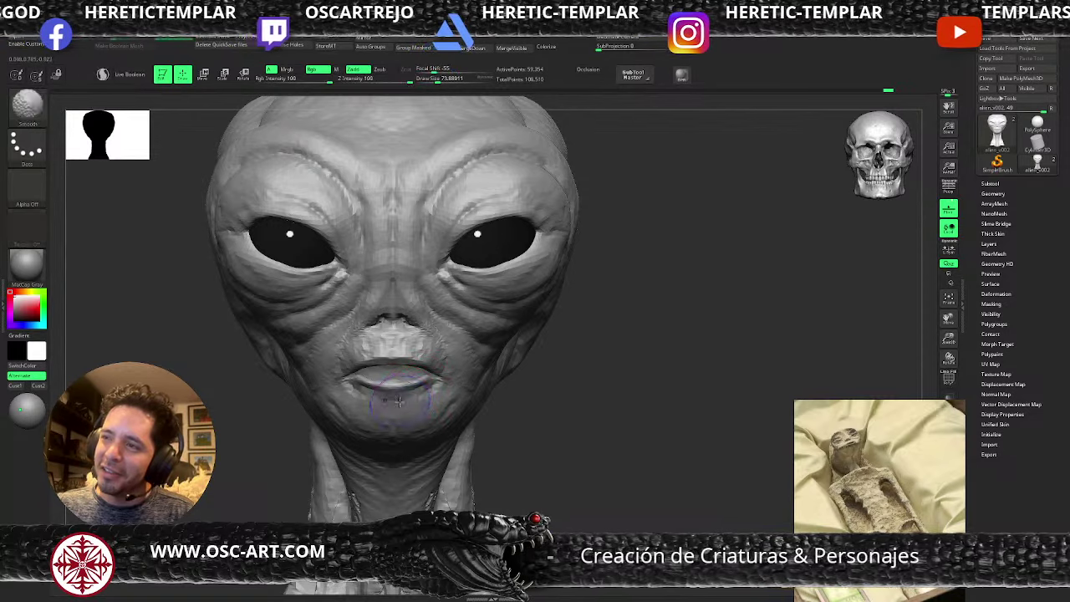
- Build up the area just below the lower lip with ClayBuildup at a draw size of about 46
{"action": "key", "text": "b"}
{"action": "key", "text": "c"}
{"action": "key", "text": "b"}
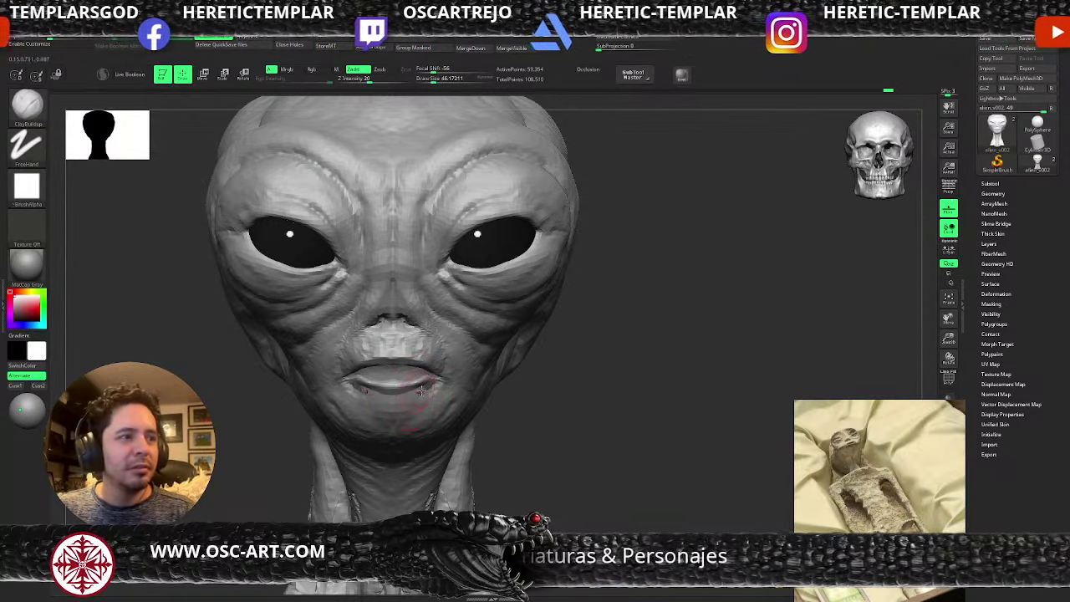
- Part the lips and adjust the mouth corners with the Move brush at a draw size of about 62
{"action": "key", "text": "b"}
{"action": "key", "text": "m"}
{"action": "key", "text": "v"}
{"action": "key", "text": "s"}
{"action": "left_click", "coordinate": [440, 380]}
{"action": "left_click_drag", "start_coordinate": [443, 377], "coordinate": [417, 367]}
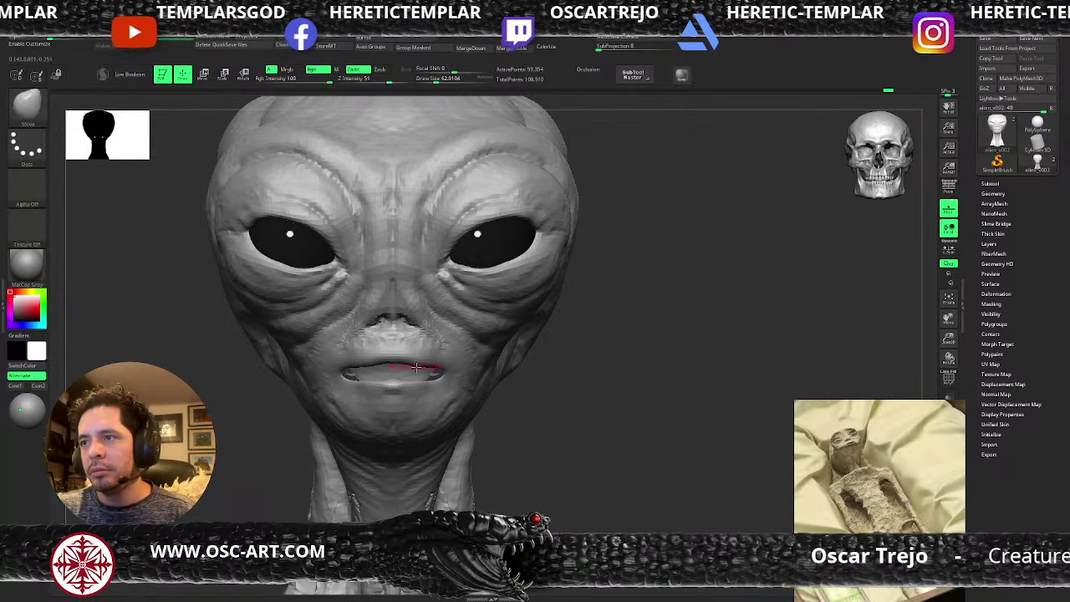
{"action": "mouse_move", "coordinate": [523, 388]}
{"action": "left_mouse_down"}
{"action": "mouse_move", "coordinate": [542, 399]}
{"action": "mouse_move", "coordinate": [511, 390]}
{"action": "mouse_move", "coordinate": [551, 391]}
{"action": "left_mouse_up"}
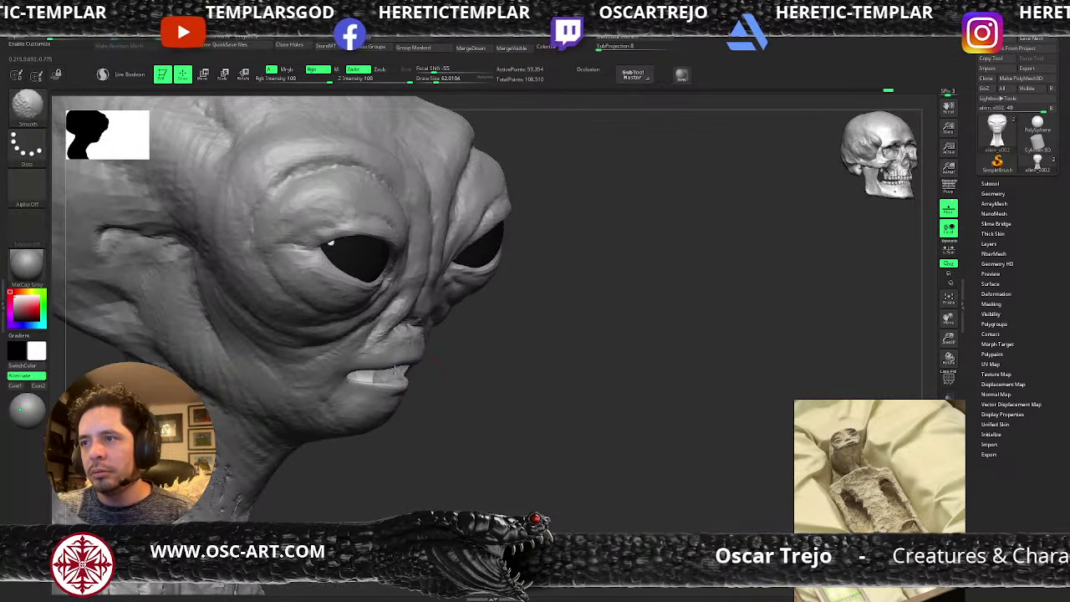
{"action": "mouse_move", "coordinate": [463, 368]}
{"action": "left_mouse_down", "text": "shift"}
{"action": "mouse_move", "coordinate": [473, 351]}
{"action": "mouse_move", "coordinate": [324, 455]}
{"action": "mouse_move", "coordinate": [522, 379]}
{"action": "mouse_move", "coordinate": [589, 381]}
{"action": "left_mouse_up", "text": "shift"}
- Isolate the mouth region and work over its inner surface with ClayBuildup at a draw size of about 107
{"action": "key", "text": "b"}
{"action": "key", "text": "c"}
{"action": "key", "text": "b"}
{"action": "mouse_move", "coordinate": [368, 394]}
{"action": "left_mouse_down"}
{"action": "mouse_move", "coordinate": [342, 414]}
{"action": "mouse_move", "coordinate": [374, 380]}
{"action": "mouse_move", "coordinate": [388, 392]}
{"action": "mouse_move", "coordinate": [426, 391]}
{"action": "mouse_move", "coordinate": [431, 408]}
{"action": "left_mouse_up"}
{"action": "mouse_move", "coordinate": [510, 418]}
{"action": "left_mouse_down"}
{"action": "mouse_move", "coordinate": [461, 403]}
{"action": "mouse_move", "coordinate": [427, 431]}
{"action": "left_mouse_up"}
{"action": "left_click_drag", "start_coordinate": [552, 465], "coordinate": [478, 448]}
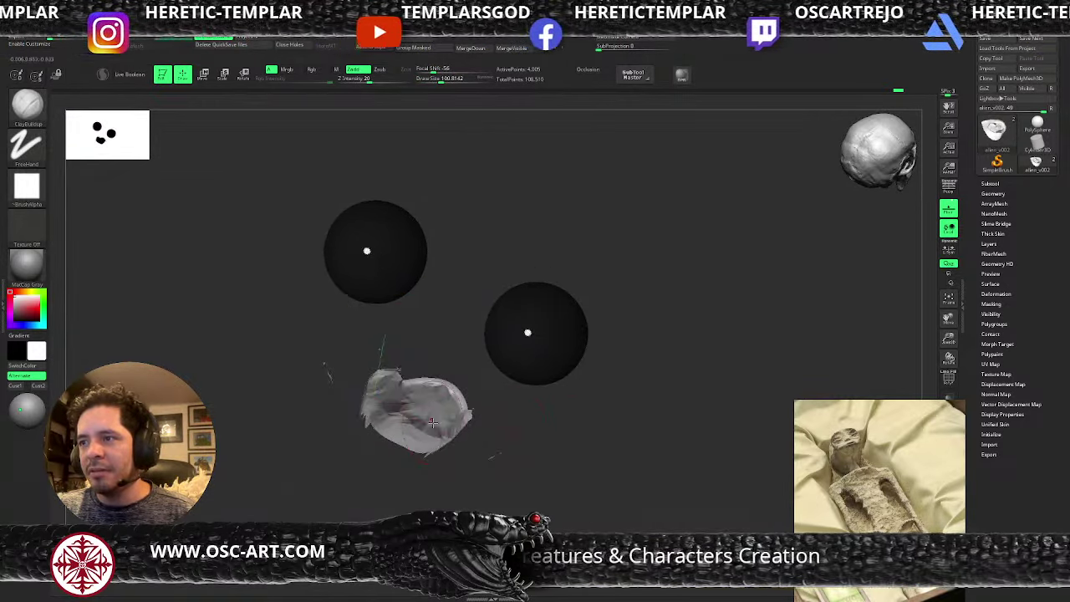
{"action": "mouse_move", "coordinate": [433, 423]}
{"action": "left_mouse_down"}
{"action": "mouse_move", "coordinate": [406, 418]}
{"action": "mouse_move", "coordinate": [430, 419]}
{"action": "mouse_move", "coordinate": [417, 406]}
{"action": "left_mouse_up"}
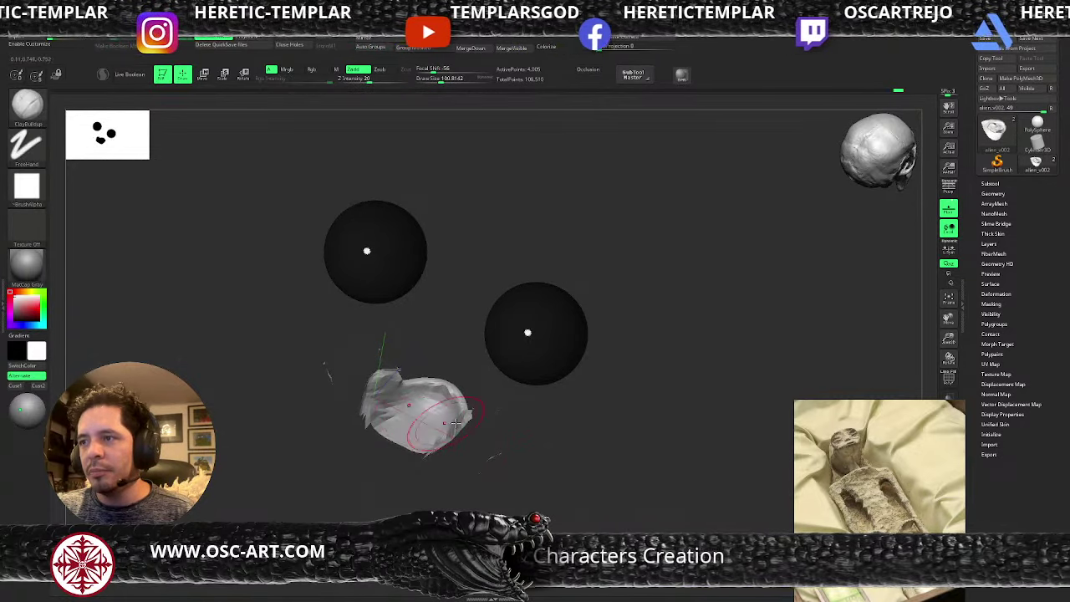
{"action": "mouse_move", "coordinate": [488, 424]}
{"action": "left_mouse_down"}
{"action": "mouse_move", "coordinate": [499, 406]}
{"action": "mouse_move", "coordinate": [537, 390]}
{"action": "mouse_move", "coordinate": [562, 417]}
{"action": "left_mouse_up"}
- Adjust the isolated mouth shape from behind and from the side with the Move brush at a draw size of about 41
{"action": "key", "text": "s"}
{"action": "left_click_drag", "start_coordinate": [480, 362], "coordinate": [461, 359]}
{"action": "key", "text": "b"}
{"action": "key", "text": "m"}
{"action": "key", "text": "v"}
{"action": "key", "text": "s"}
{"action": "left_click_drag", "start_coordinate": [578, 343], "coordinate": [493, 376]}
{"action": "left_click_drag", "start_coordinate": [347, 443], "coordinate": [282, 497], "text": "shift"}
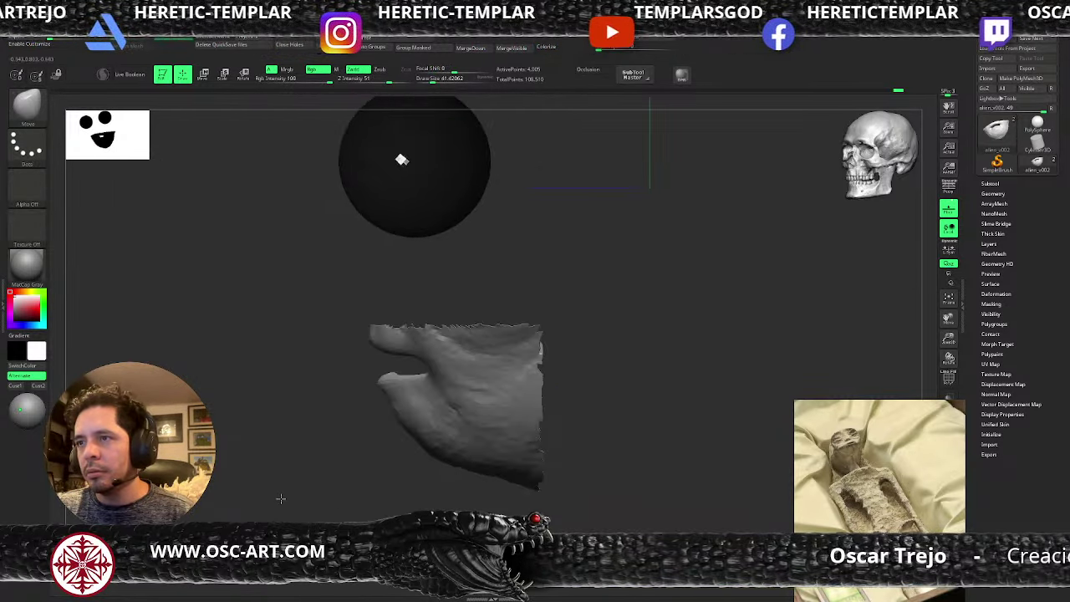
- Show the whole head again and mask everything except the lower lip and chin
{"action": "left_click", "coordinate": [328, 410], "text": "ctrl+shift"}
{"action": "left_click_drag", "start_coordinate": [350, 365], "coordinate": [529, 507], "text": "ctrl"}
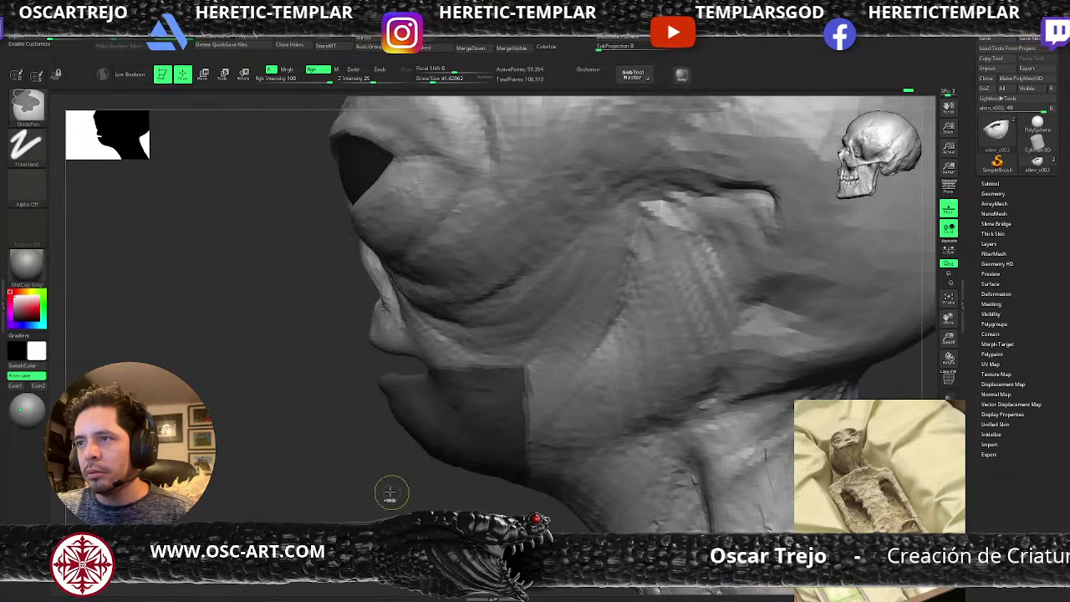
{"action": "left_click", "coordinate": [390, 494], "text": "ctrl"}
- Raise and reshape the unmasked lower lip from the side and front with the Move brush
{"action": "key", "text": "s"}
{"action": "left_click_drag", "start_coordinate": [409, 376], "coordinate": [414, 376]}
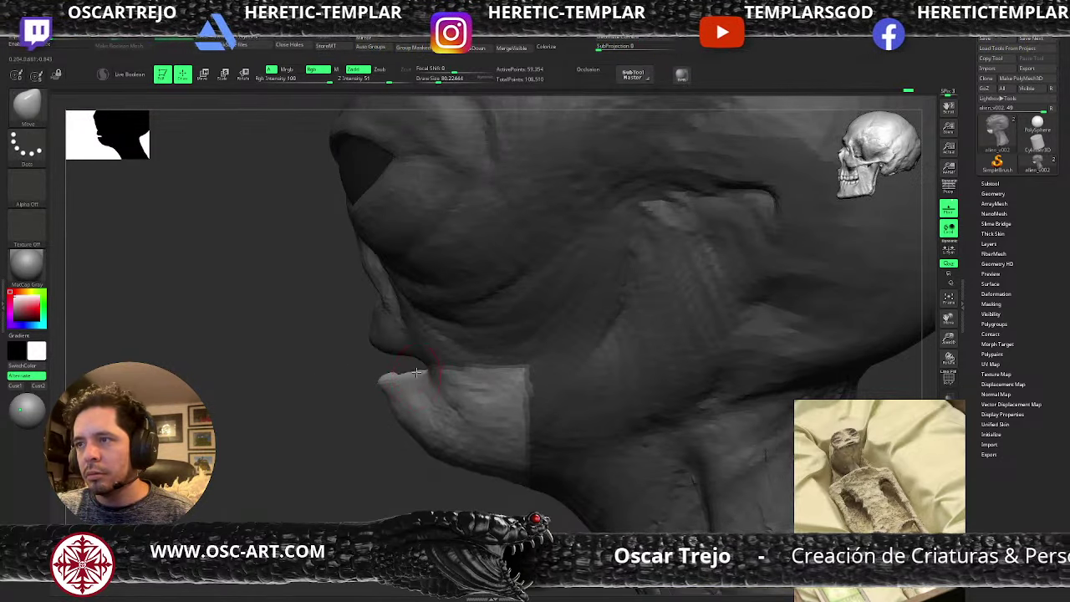
{"action": "left_click_drag", "start_coordinate": [361, 401], "coordinate": [478, 406]}
{"action": "key", "text": "s"}
{"action": "left_click", "coordinate": [422, 373]}
{"action": "left_click_drag", "start_coordinate": [439, 375], "coordinate": [437, 368]}
{"action": "left_click_drag", "start_coordinate": [566, 382], "coordinate": [554, 384], "text": "shift"}
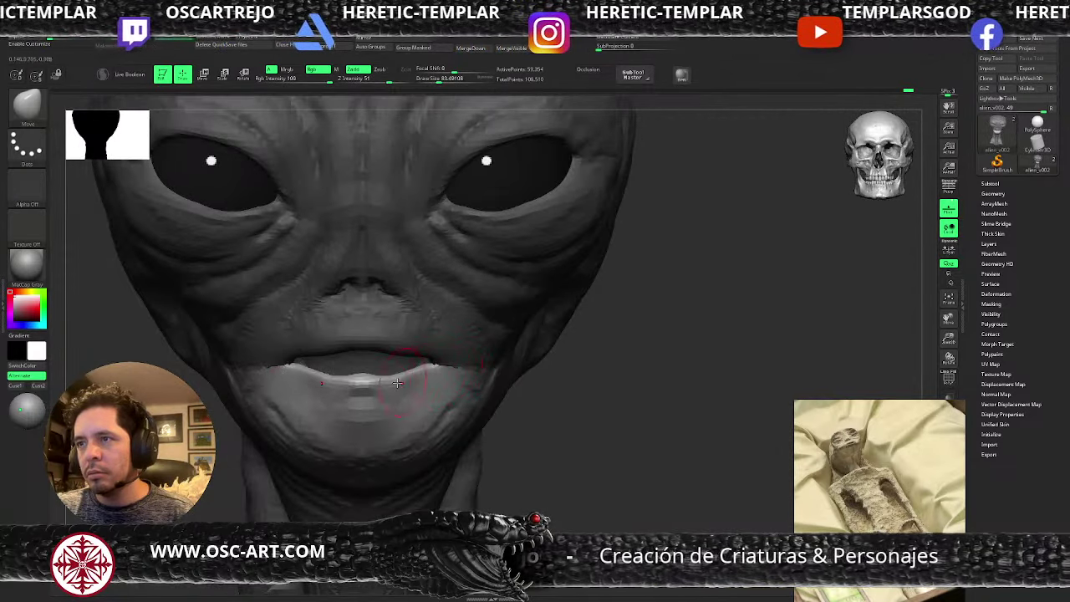
{"action": "mouse_move", "coordinate": [374, 386]}
{"action": "left_mouse_down"}
{"action": "mouse_move", "coordinate": [380, 376]}
{"action": "mouse_move", "coordinate": [364, 378]}
{"action": "mouse_move", "coordinate": [438, 367]}
{"action": "mouse_move", "coordinate": [332, 377]}
{"action": "left_mouse_up"}
- Refine the lower lip and its corners with the Inflate and Move brushes, setting the draw size to about 68
{"action": "key", "text": "b"}
{"action": "key", "text": "i"}
{"action": "key", "text": "n"}
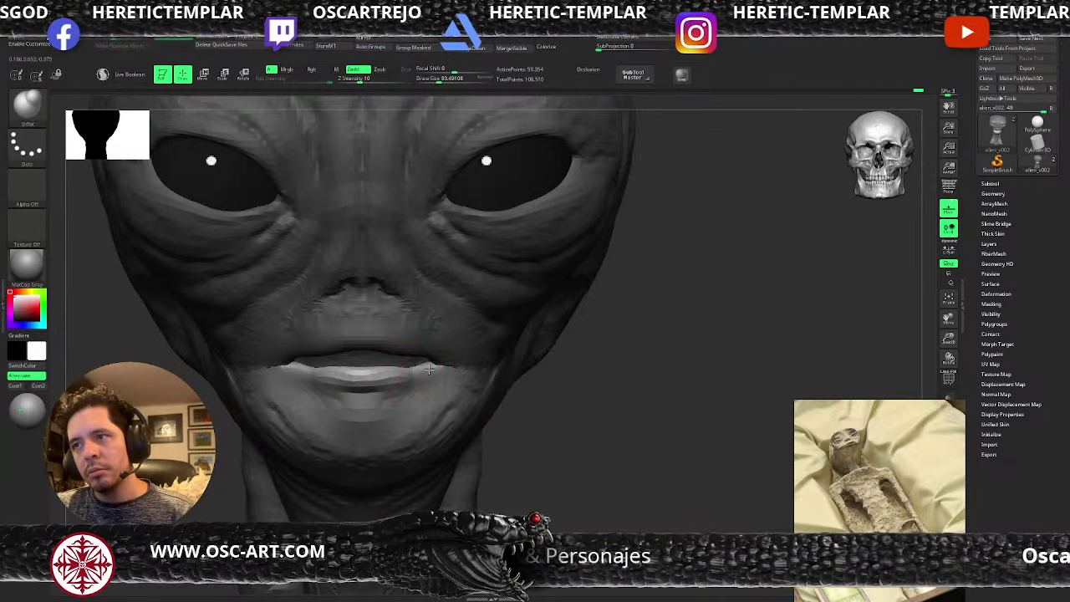
{"action": "key", "text": "b"}
{"action": "key", "text": "m"}
{"action": "key", "text": "v"}
{"action": "left_click_drag", "start_coordinate": [429, 364], "coordinate": [352, 407]}
{"action": "left_click_drag", "start_coordinate": [393, 374], "coordinate": [328, 365], "text": "shift"}
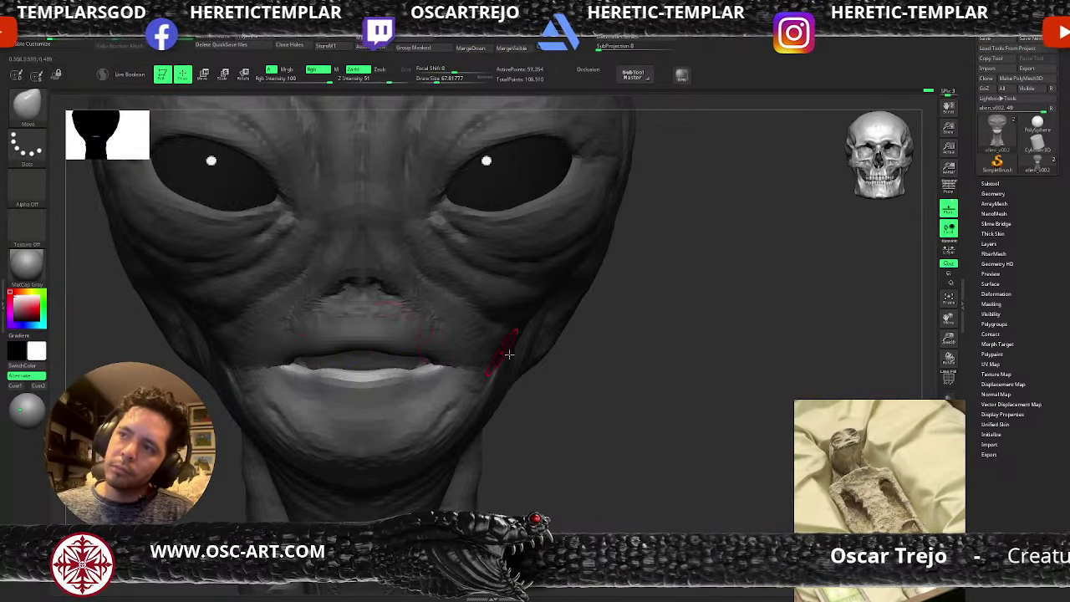
- Invert the mask to protect the lower jaw and build up the upper lip from below with ClayBuildup
{"action": "left_click", "coordinate": [582, 389], "text": "ctrl"}
{"action": "left_click_drag", "start_coordinate": [583, 390], "coordinate": [561, 210]}
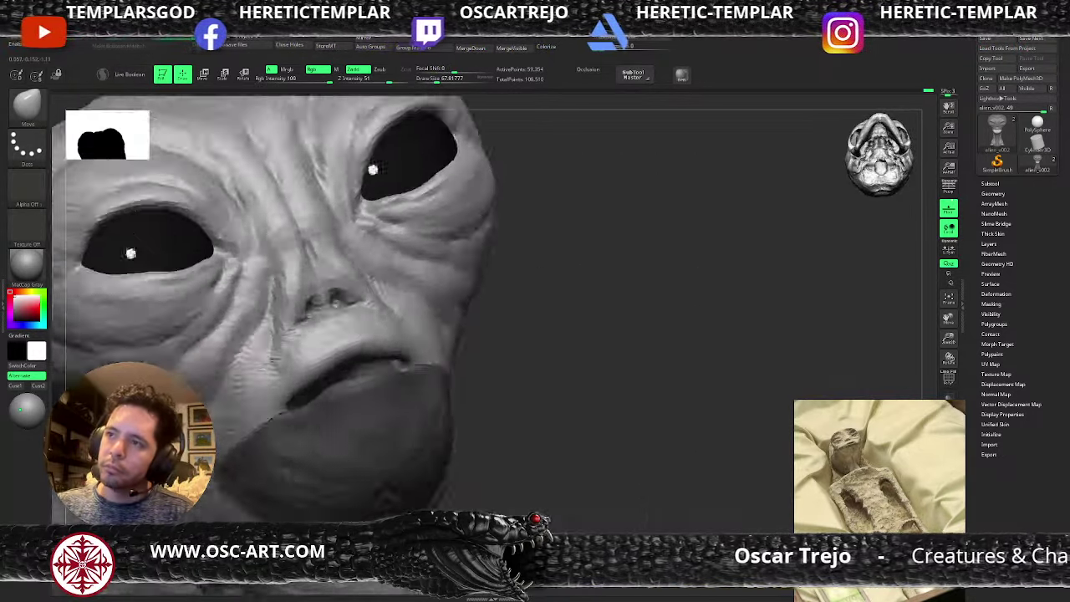
{"action": "key", "text": "b"}
{"action": "key", "text": "c"}
{"action": "key", "text": "b"}
{"action": "left_click_drag", "start_coordinate": [362, 329], "coordinate": [390, 343]}
{"action": "key", "text": "s"}
{"action": "mouse_move", "coordinate": [375, 330]}
{"action": "left_mouse_down"}
{"action": "mouse_move", "coordinate": [408, 343]}
{"action": "mouse_move", "coordinate": [415, 326]}
{"action": "left_mouse_up"}
{"action": "left_click_drag", "start_coordinate": [504, 346], "coordinate": [577, 351]}
- Adjust the upper lip's profile over the lower lip with the Move brush at a draw size of about 97
{"action": "key", "text": "b"}
{"action": "key", "text": "m"}
{"action": "key", "text": "v"}
{"action": "key", "text": "s"}
{"action": "mouse_move", "coordinate": [454, 336]}
{"action": "left_mouse_down"}
{"action": "mouse_move", "coordinate": [449, 329]}
{"action": "mouse_move", "coordinate": [544, 334]}
{"action": "left_mouse_up"}
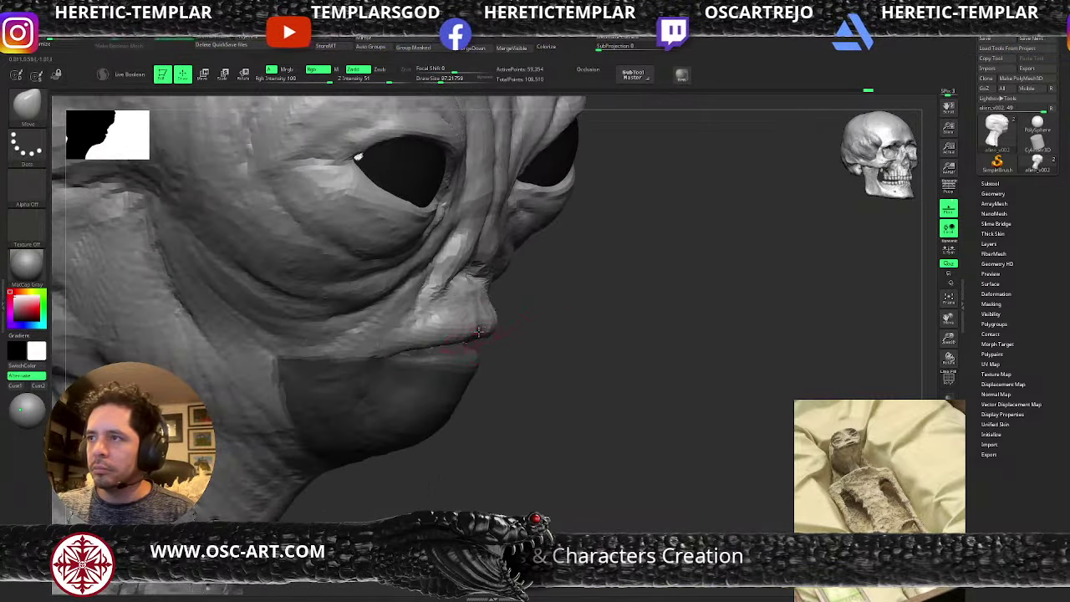
- Clear the jaw mask and refine the area around the mouth from below with ClayBuildup at a draw size of about 46
{"action": "key", "text": "b"}
{"action": "key", "text": "c"}
{"action": "key", "text": "b"}
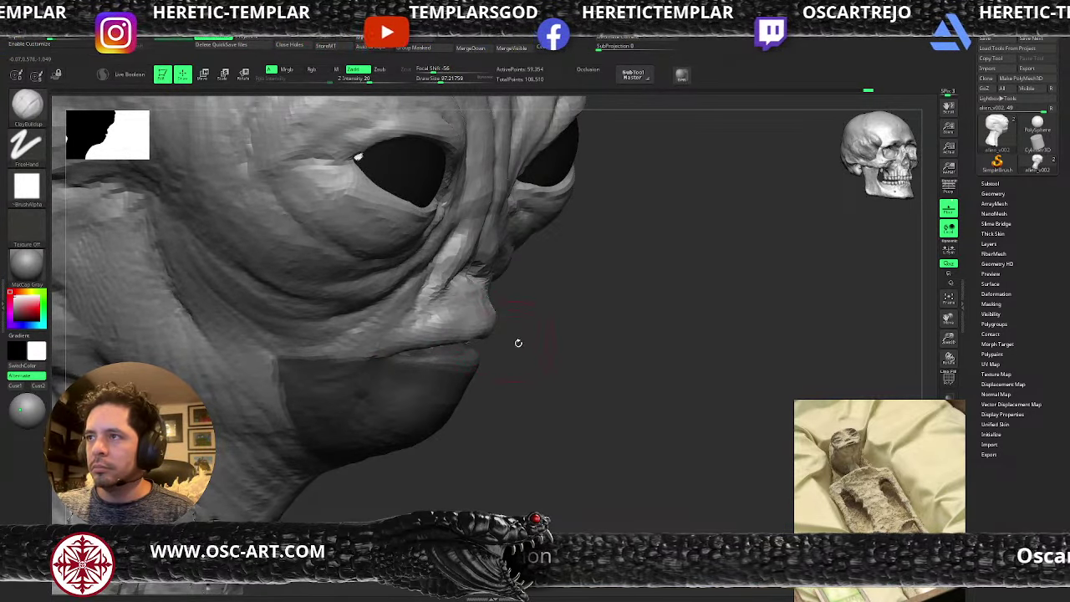
{"action": "left_click_drag", "start_coordinate": [518, 342], "coordinate": [527, 383], "text": "alt"}
{"action": "left_click_drag", "start_coordinate": [376, 400], "coordinate": [346, 396], "text": "alt"}
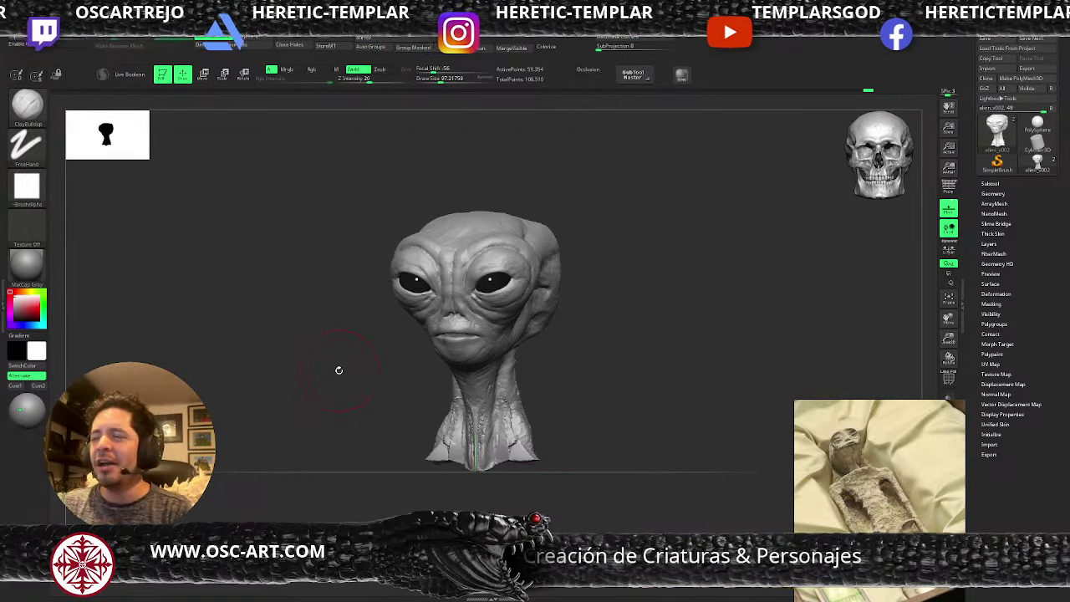
{"action": "mouse_move", "coordinate": [385, 376]}
{"action": "left_mouse_down", "text": "alt"}
{"action": "mouse_move", "coordinate": [375, 394]}
{"action": "mouse_move", "coordinate": [429, 476]}
{"action": "left_mouse_up", "text": "alt"}
{"action": "mouse_move", "coordinate": [358, 468]}
{"action": "left_mouse_down"}
{"action": "mouse_move", "coordinate": [381, 417]}
{"action": "mouse_move", "coordinate": [397, 412]}
{"action": "mouse_move", "coordinate": [386, 407]}
{"action": "left_mouse_up"}
{"action": "key", "text": "s"}
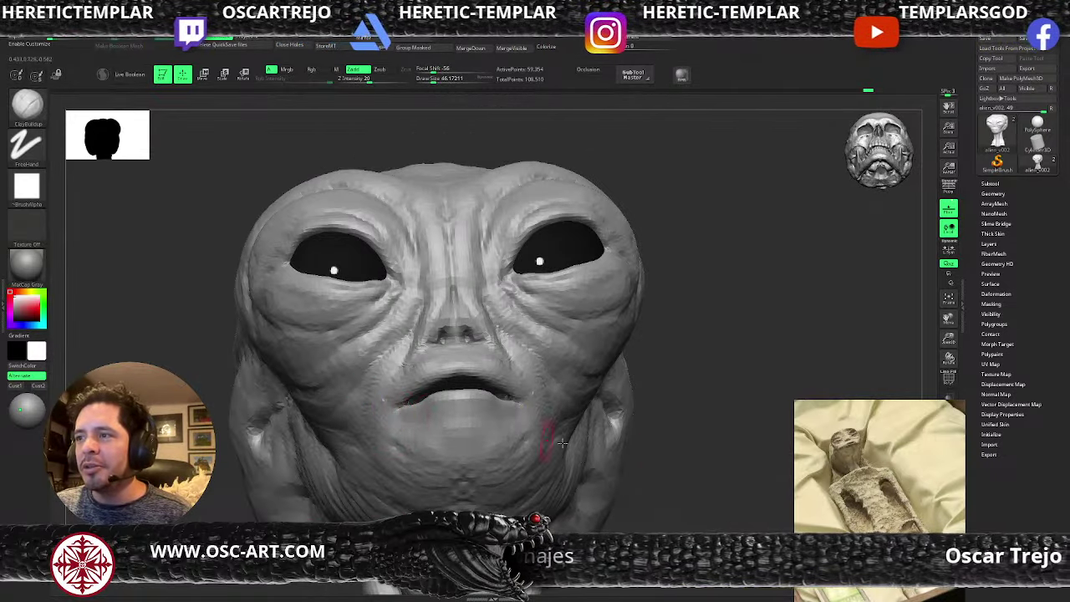
- Adjust the mouth corner and lower lip from below with Move Topological, varying the draw size between about 62 and 90
{"action": "left_click_drag", "start_coordinate": [671, 457], "coordinate": [582, 409]}
{"action": "key", "text": "b"}
{"action": "key", "text": "m"}
{"action": "key", "text": "t"}
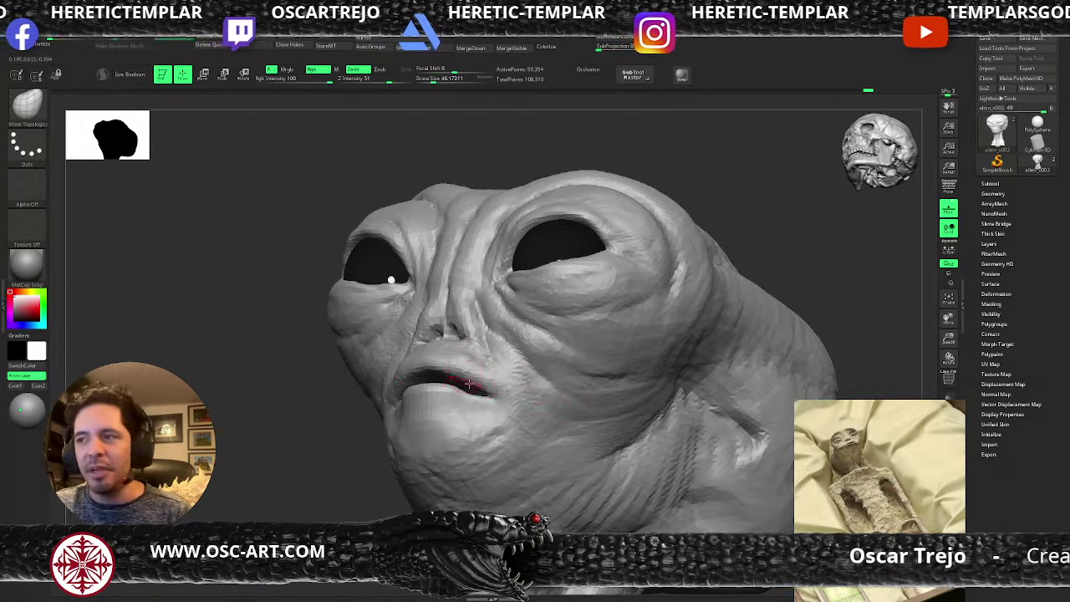
{"action": "key", "text": "s"}
{"action": "left_click_drag", "start_coordinate": [466, 387], "coordinate": [478, 386]}
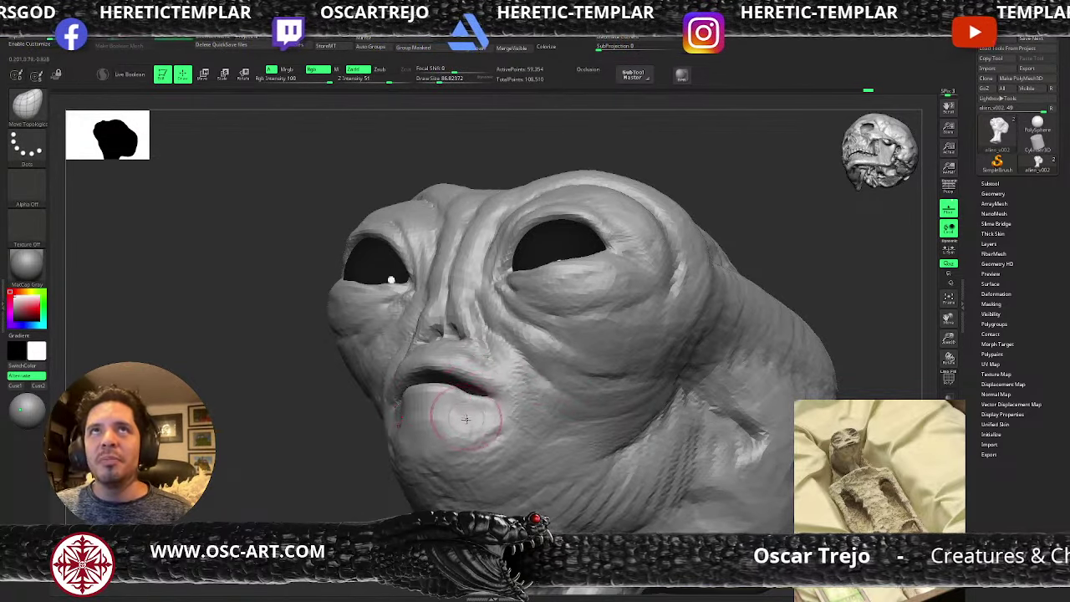
{"action": "key", "text": "s"}
{"action": "left_click_drag", "start_coordinate": [468, 399], "coordinate": [469, 399]}
{"action": "key", "text": "s"}
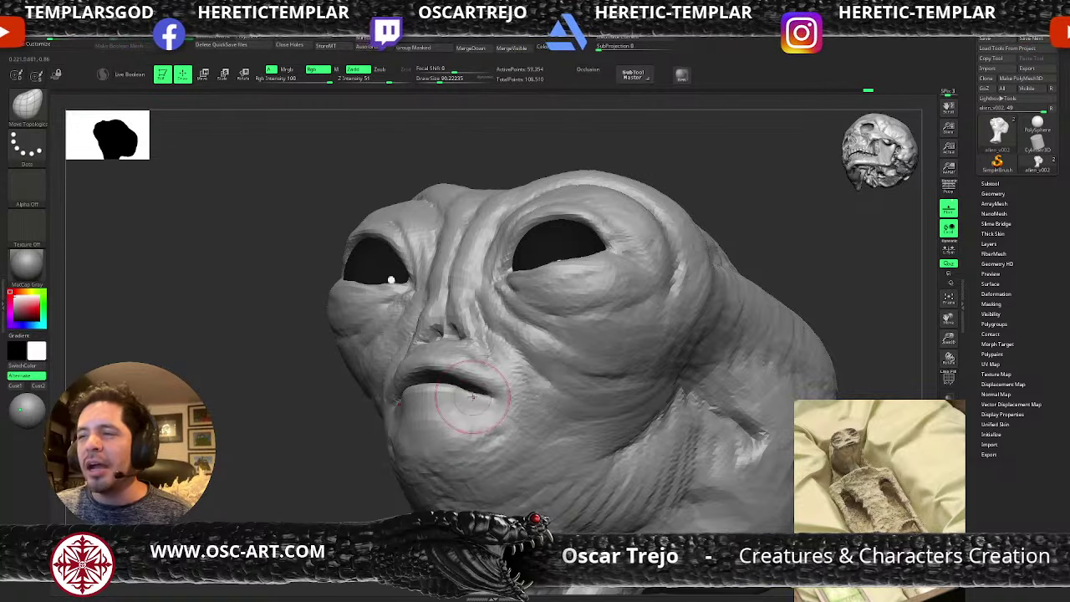
{"action": "key", "text": "bracketleft"}
{"action": "key", "text": "bracketleft"}
{"action": "key", "text": "bracketleft"}
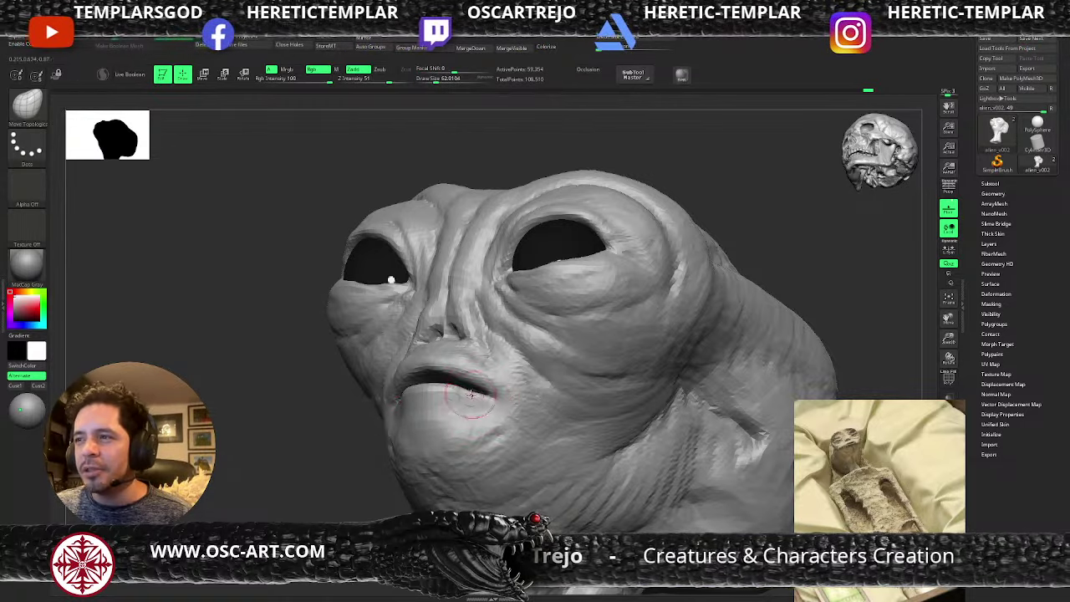
- Reshape the upper lip's curve from underneath with Move Topological at draw sizes of about 136 and 104
{"action": "left_click_drag", "start_coordinate": [330, 489], "coordinate": [378, 436]}
{"action": "key", "text": "bracketright"}
{"action": "key", "text": "bracketright"}
{"action": "key", "text": "bracketright"}
{"action": "key", "text": "bracketright"}
{"action": "key", "text": "bracketright"}
{"action": "key", "text": "bracketright"}
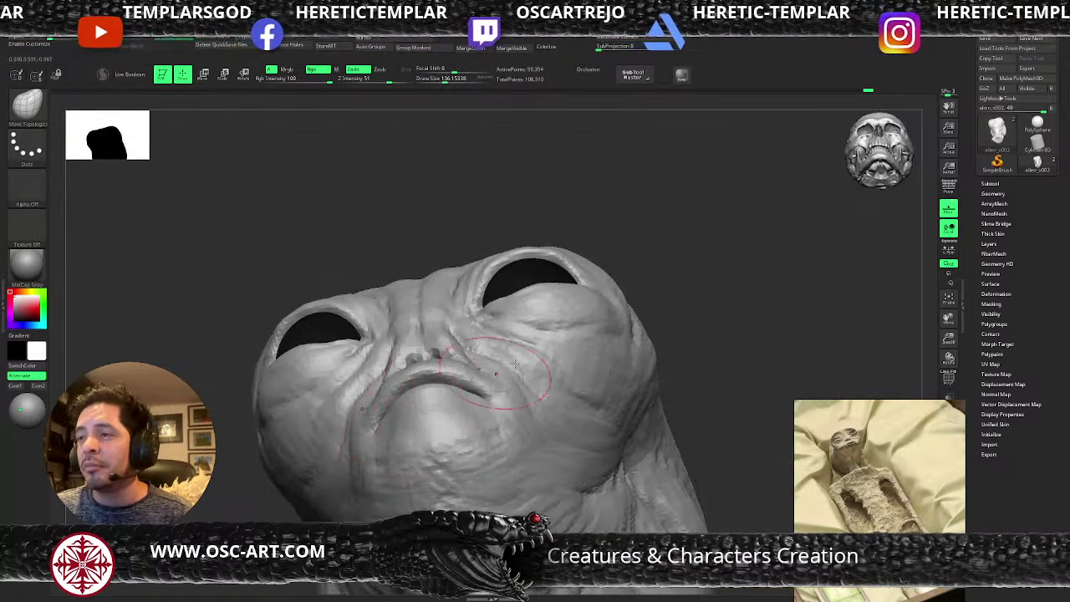
{"action": "left_click_drag", "start_coordinate": [717, 290], "coordinate": [652, 310], "text": "shift"}
{"action": "key", "text": "s"}
{"action": "mouse_move", "coordinate": [449, 383]}
{"action": "left_mouse_down"}
{"action": "mouse_move", "coordinate": [440, 383]}
{"action": "mouse_move", "coordinate": [465, 375]}
{"action": "left_mouse_up"}
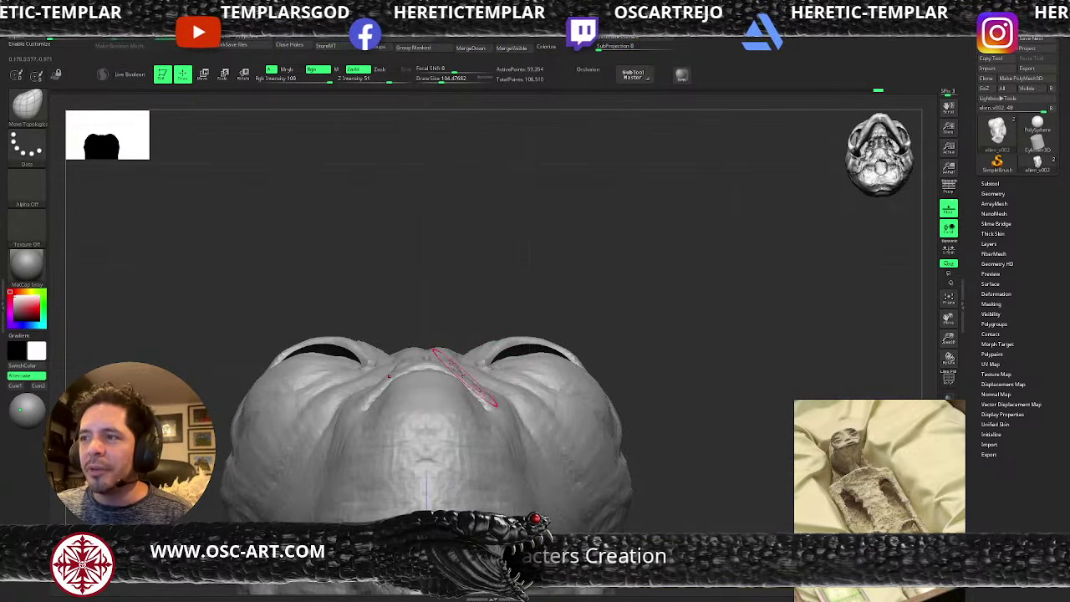
- Cut the creases running down beside the nostrils with DamStandard at a draw size of about 51
{"action": "left_click_drag", "start_coordinate": [654, 282], "coordinate": [709, 341]}
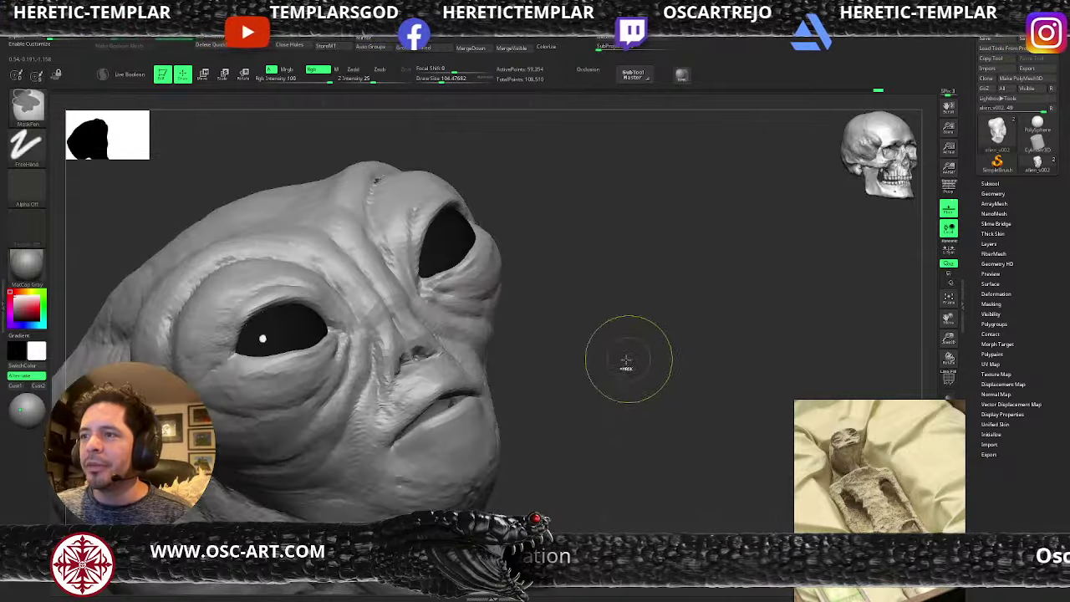
{"action": "mouse_move", "coordinate": [625, 377]}
{"action": "left_mouse_down", "text": "shift"}
{"action": "mouse_move", "coordinate": [593, 388]}
{"action": "mouse_move", "coordinate": [537, 370]}
{"action": "mouse_move", "coordinate": [573, 429]}
{"action": "mouse_move", "coordinate": [598, 530]}
{"action": "left_mouse_up", "text": "shift"}
{"action": "key", "text": "b"}
{"action": "key", "text": "d"}
{"action": "key", "text": "s"}
{"action": "left_click_drag", "start_coordinate": [404, 405], "coordinate": [415, 397]}
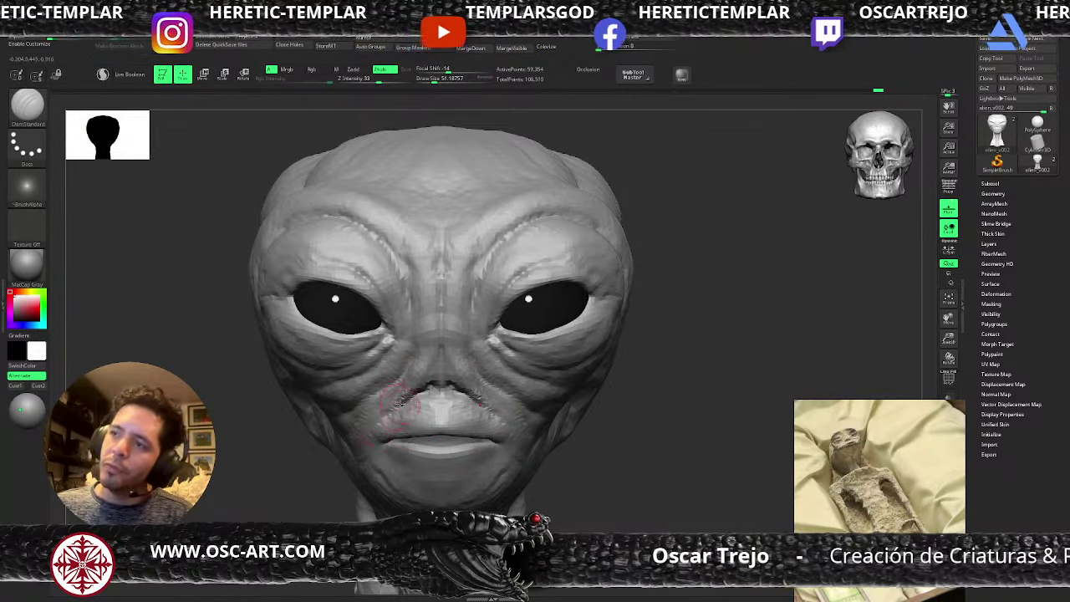
- Build up the folds beside the nostrils with ClayBuildup
{"action": "key", "text": "b"}
{"action": "key", "text": "c"}
{"action": "key", "text": "b"}
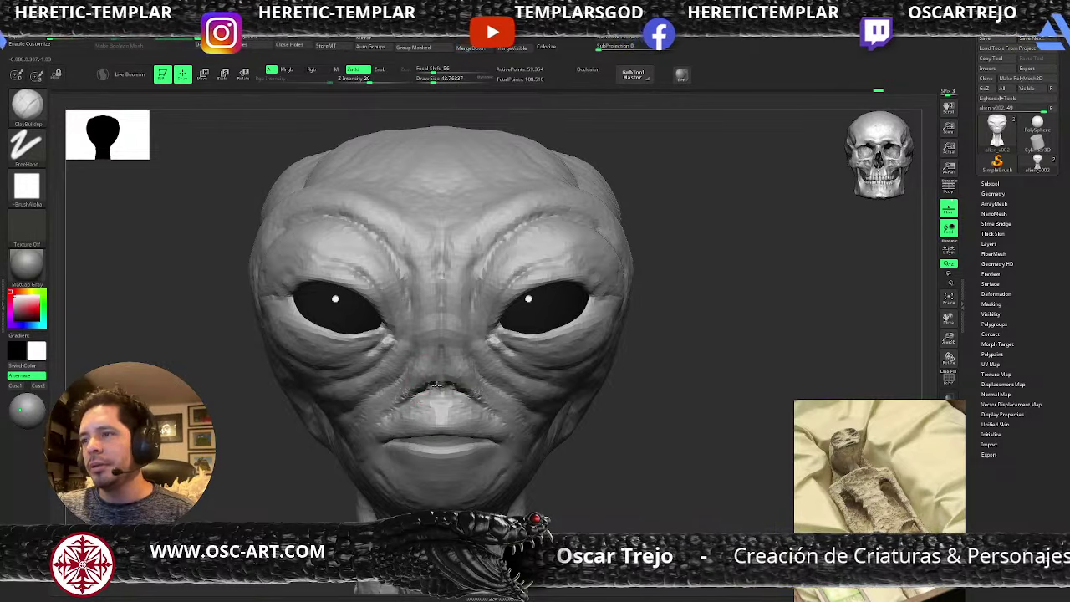
{"action": "left_click_drag", "start_coordinate": [467, 390], "coordinate": [484, 403]}
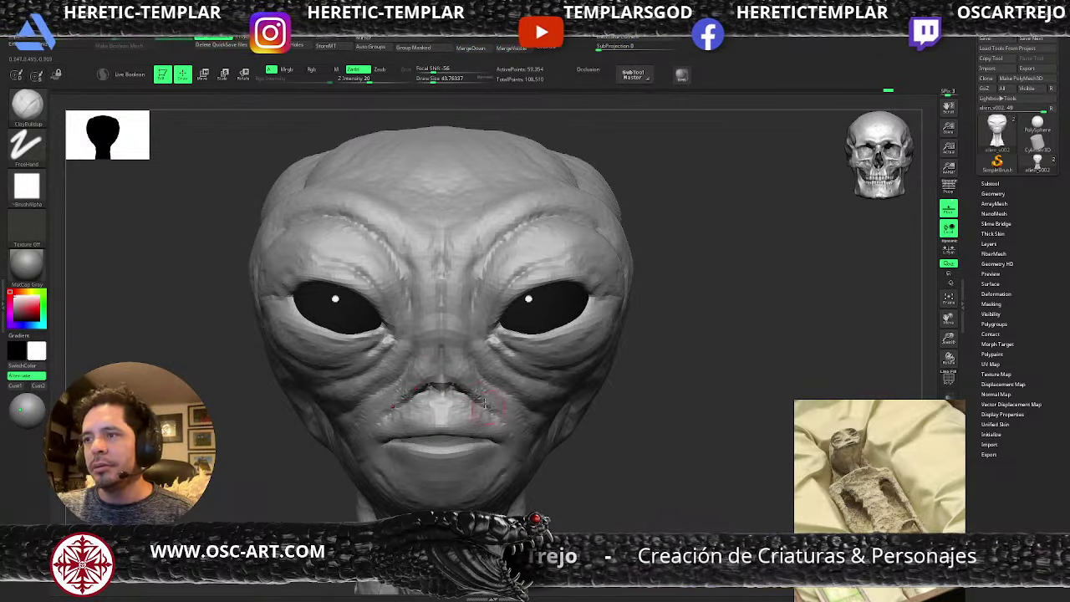
- Sharpen the creases around the nostrils and nose base with DamStandard
{"action": "key", "text": "b"}
{"action": "key", "text": "d"}
{"action": "key", "text": "s"}
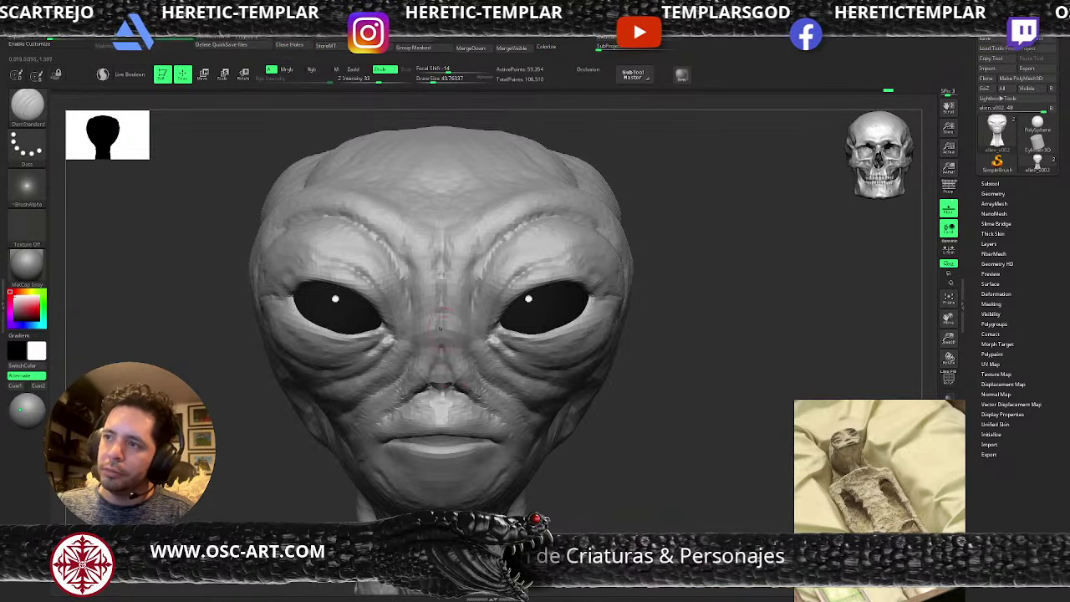
- Fill out the nose sides and the folds running toward the mouth corners with ClayBuildup at a draw size of about 68
{"action": "key", "text": "b"}
{"action": "key", "text": "c"}
{"action": "key", "text": "b"}
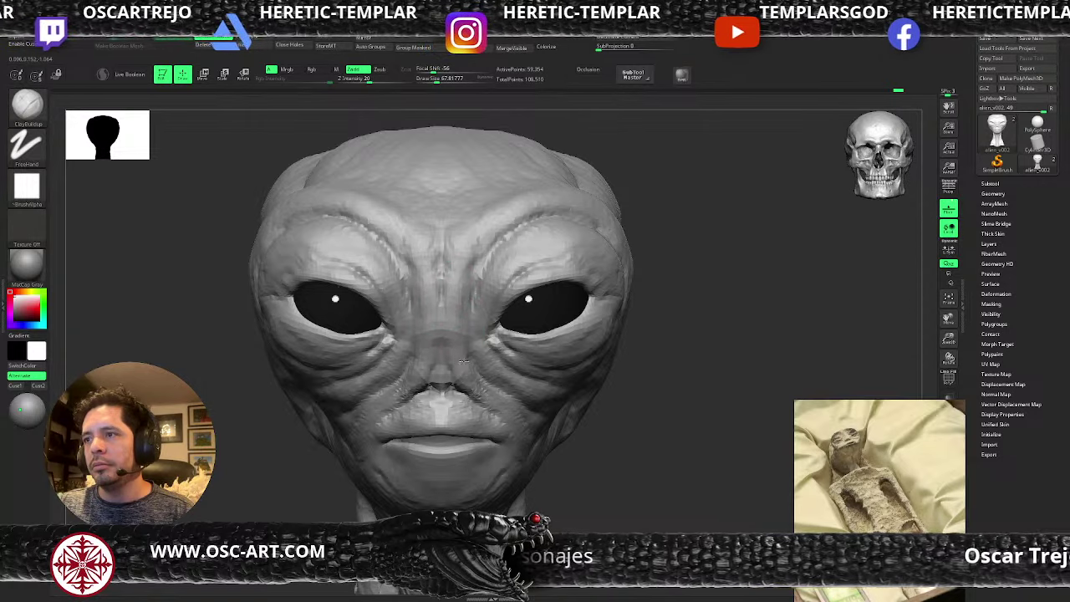
{"action": "left_click_drag", "start_coordinate": [481, 395], "coordinate": [504, 413]}
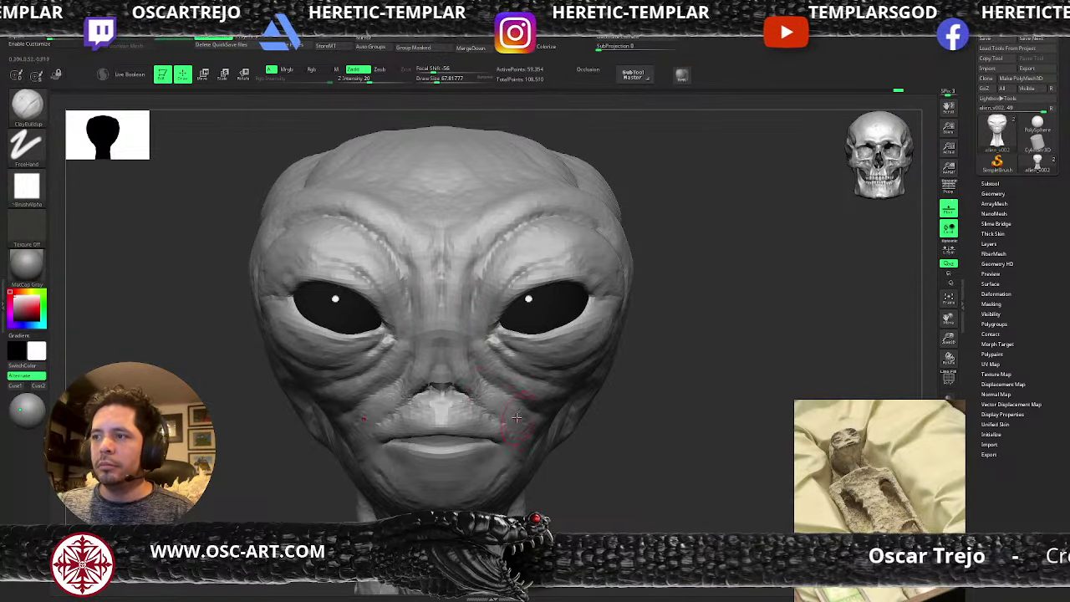
- Build up the cheek beside the mouth with the Standard brush and ClayBuildup, enlarging the draw size to about 107
{"action": "key", "text": "b"}
{"action": "key", "text": "s"}
{"action": "key", "text": "t"}
{"action": "mouse_move", "coordinate": [596, 438]}
{"action": "left_mouse_down"}
{"action": "mouse_move", "coordinate": [540, 429]}
{"action": "mouse_move", "coordinate": [572, 423]}
{"action": "left_mouse_up"}
{"action": "key", "text": "b"}
{"action": "key", "text": "c"}
{"action": "key", "text": "b"}
{"action": "left_click_drag", "start_coordinate": [515, 404], "coordinate": [575, 409]}
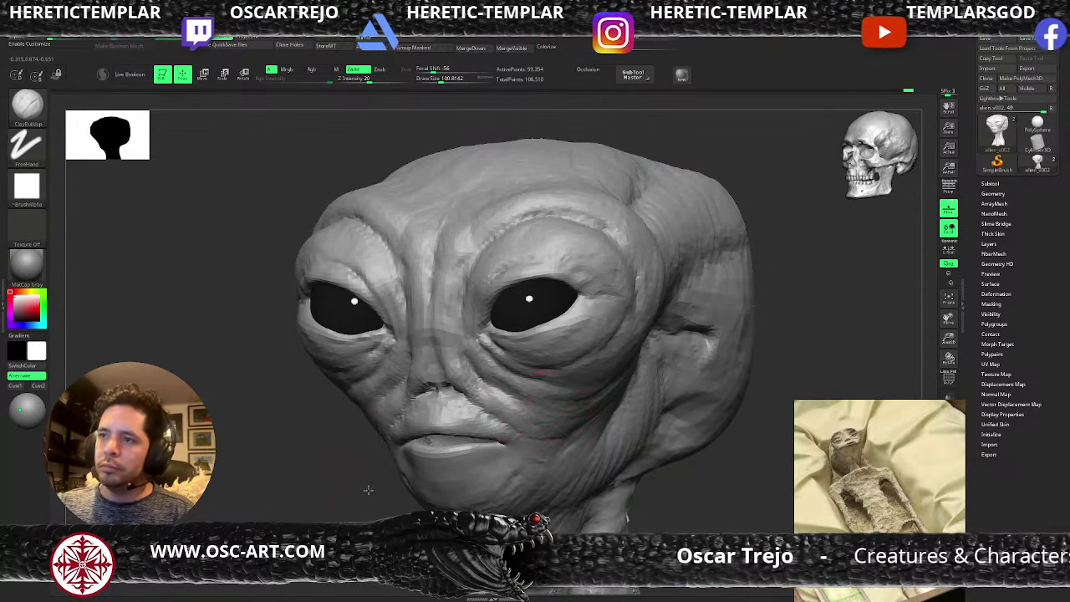
- Adjust the cheek and mouth corner proportions with the Move brush at a draw size of about 107
{"action": "key", "text": "b"}
{"action": "key", "text": "m"}
{"action": "key", "text": "v"}
{"action": "mouse_move", "coordinate": [368, 490]}
{"action": "left_mouse_down", "text": "alt"}
{"action": "mouse_move", "coordinate": [452, 454]}
{"action": "mouse_move", "coordinate": [405, 407]}
{"action": "mouse_move", "coordinate": [363, 441]}
{"action": "left_mouse_up", "text": "alt"}
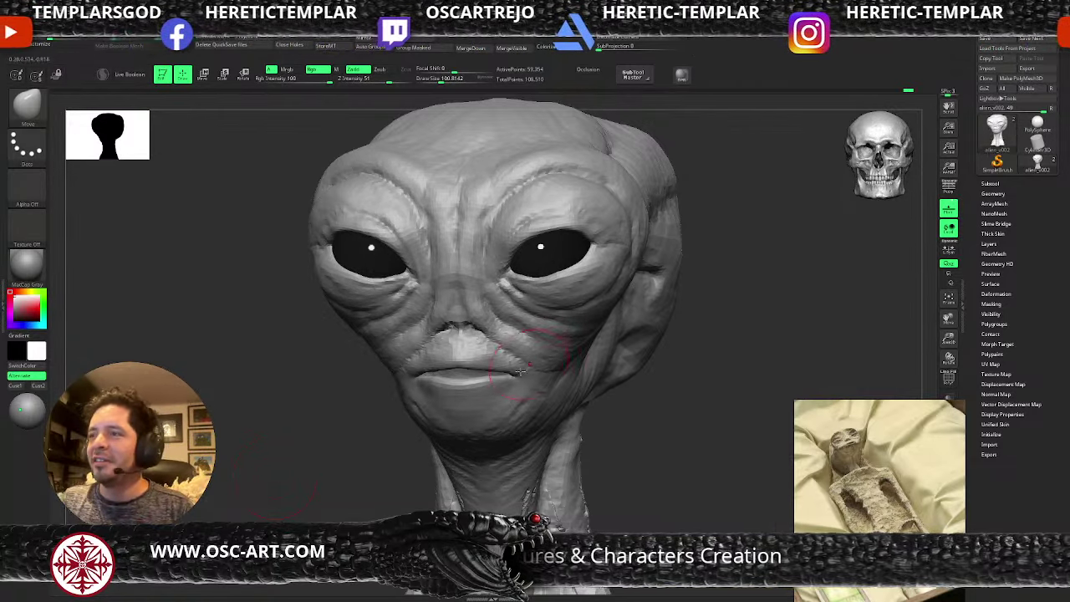
{"action": "left_click_drag", "start_coordinate": [395, 446], "coordinate": [547, 422]}
{"action": "left_click_drag", "start_coordinate": [548, 422], "coordinate": [616, 419]}
{"action": "left_click_drag", "start_coordinate": [616, 419], "coordinate": [602, 396], "text": "alt"}
- Fill out the lower cheek and jaw behind the mouth with ClayBuildup at a draw size of about 104
{"action": "key", "text": "b"}
{"action": "key", "text": "c"}
{"action": "key", "text": "b"}
{"action": "key", "text": "s"}
{"action": "left_click_drag", "start_coordinate": [409, 336], "coordinate": [381, 311]}
{"action": "key", "text": "s"}
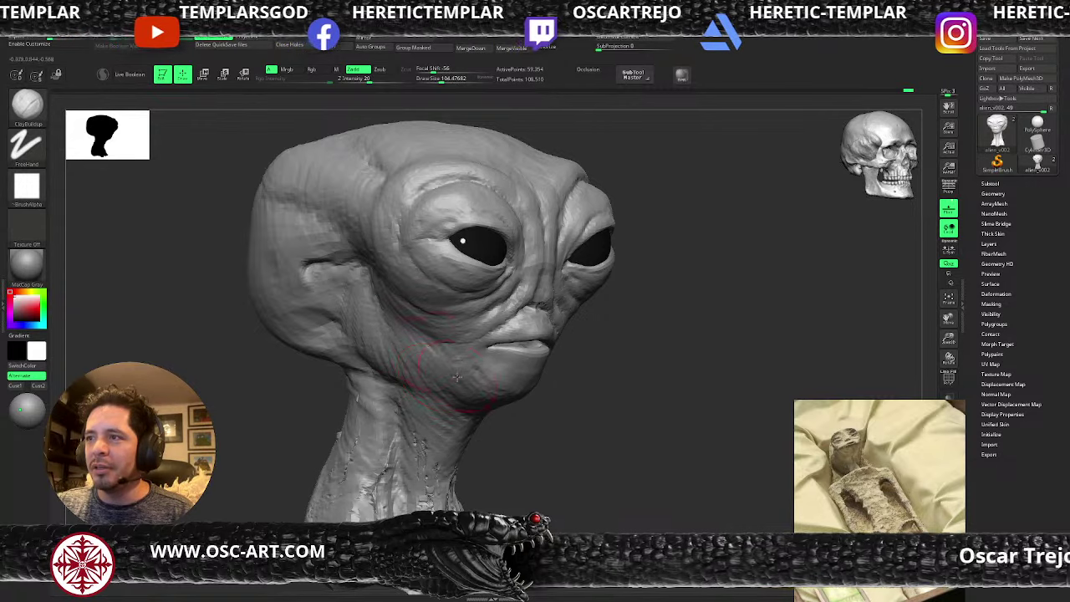
- Refine the jaw line above the neck with the Standard brush at a draw size of about 65
{"action": "key", "text": "b"}
{"action": "key", "text": "s"}
{"action": "key", "text": "t"}
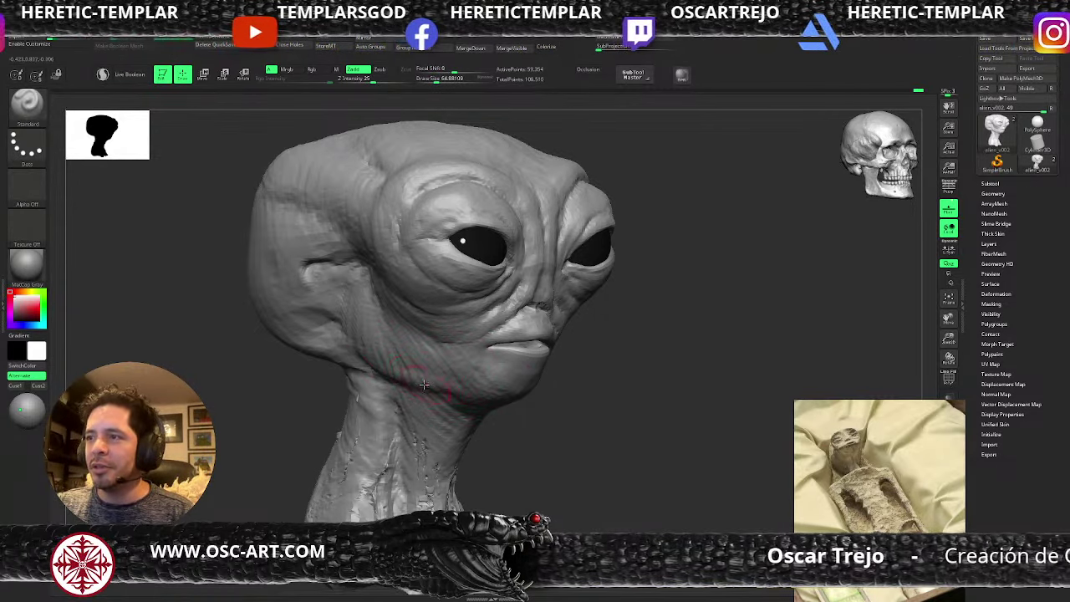
{"action": "right_click_drag", "start_coordinate": [478, 386], "coordinate": [551, 375], "text": "ctrl"}
{"action": "right_click_drag", "start_coordinate": [711, 376], "coordinate": [583, 391]}
{"action": "right_click_drag", "start_coordinate": [442, 423], "coordinate": [505, 440], "text": "ctrl"}
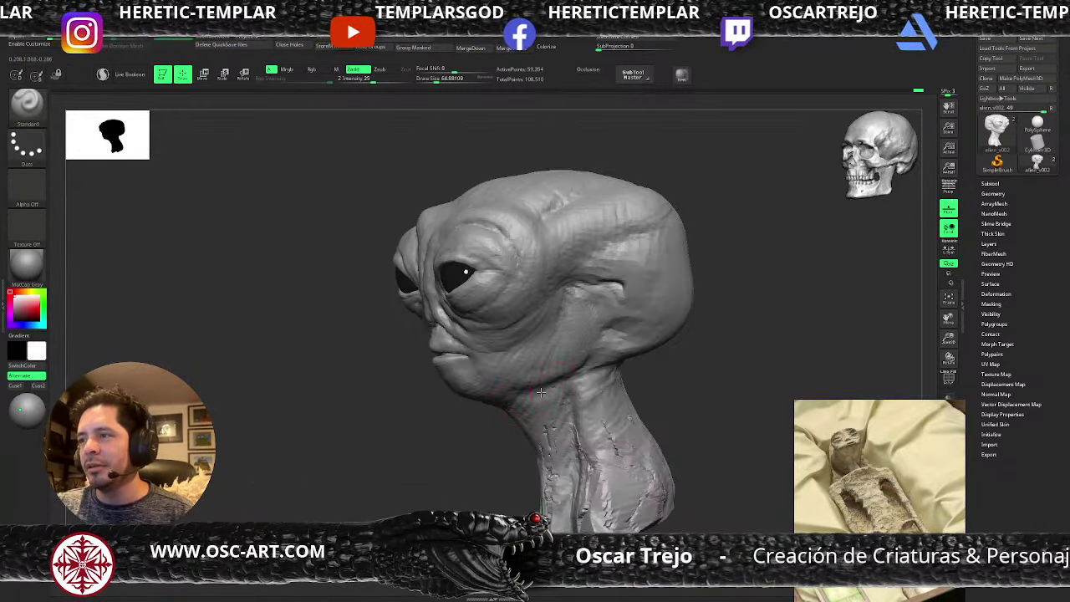
{"action": "right_click_drag", "start_coordinate": [696, 370], "coordinate": [644, 378]}
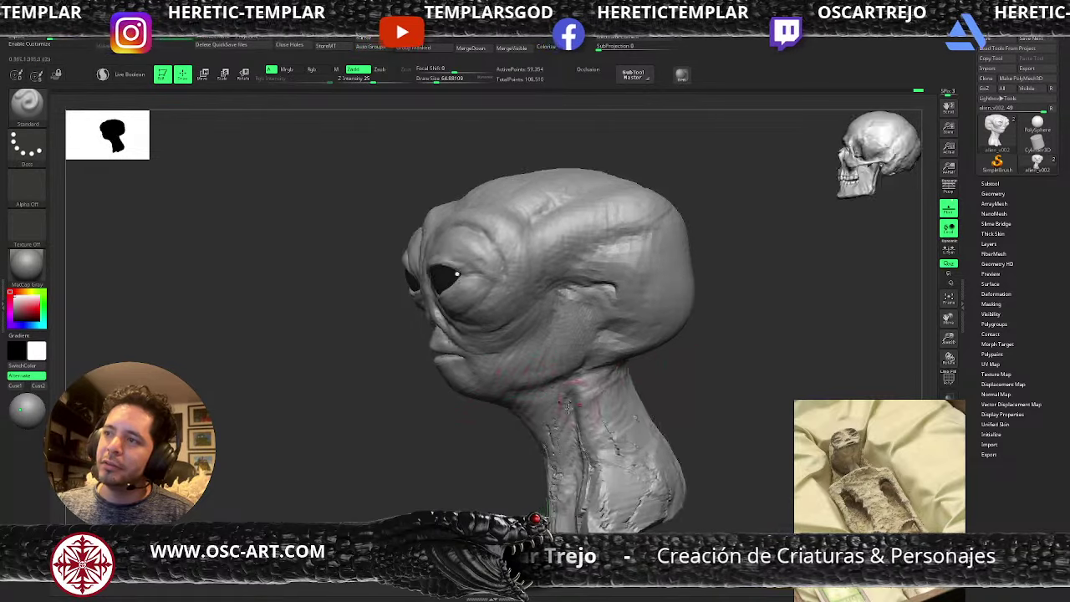
{"action": "right_click_drag", "start_coordinate": [434, 427], "coordinate": [543, 436]}
{"action": "right_click_drag", "start_coordinate": [423, 413], "coordinate": [396, 449], "text": "alt"}
- Select the eyeballs and paint them mid gray with the Paint brush, enlarging the draw size to about 177
{"action": "left_click", "coordinate": [501, 341], "text": "alt"}
{"action": "key", "text": "b"}
{"action": "key", "text": "p"}
{"action": "key", "text": "a"}
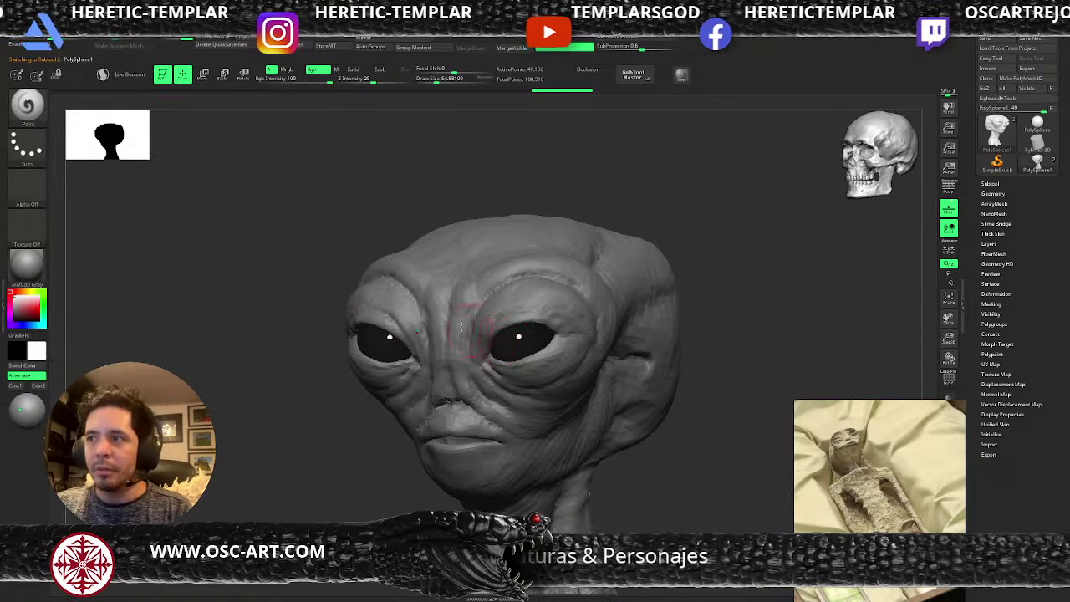
{"action": "left_click_drag", "start_coordinate": [14, 313], "coordinate": [14, 306]}
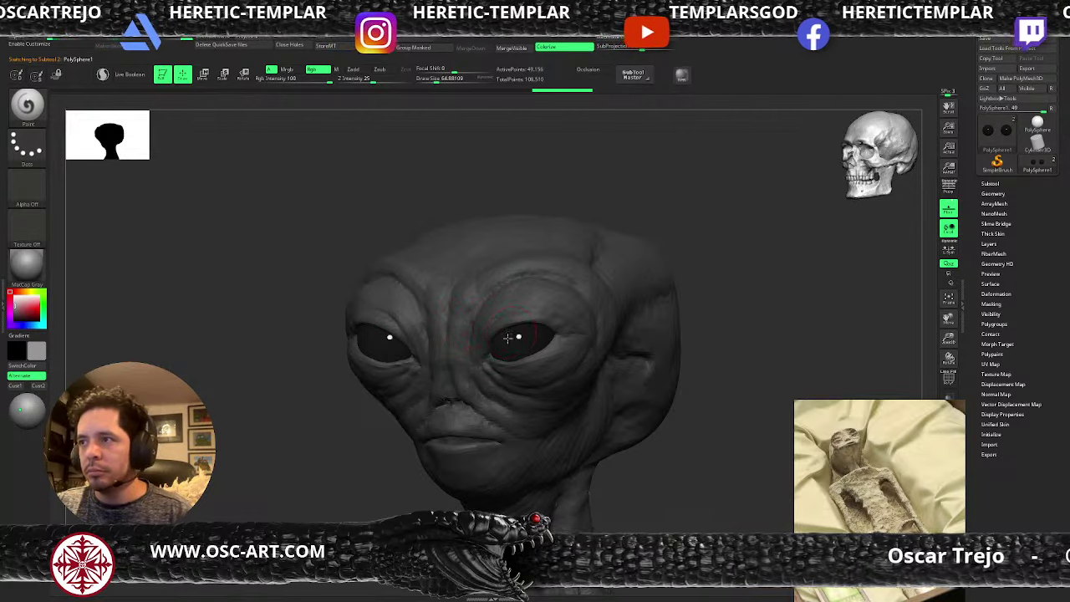
{"action": "left_click_drag", "start_coordinate": [507, 338], "coordinate": [558, 328]}
{"action": "key", "text": "s"}
{"action": "key", "text": "ctrl+z"}
{"action": "key", "text": "s"}
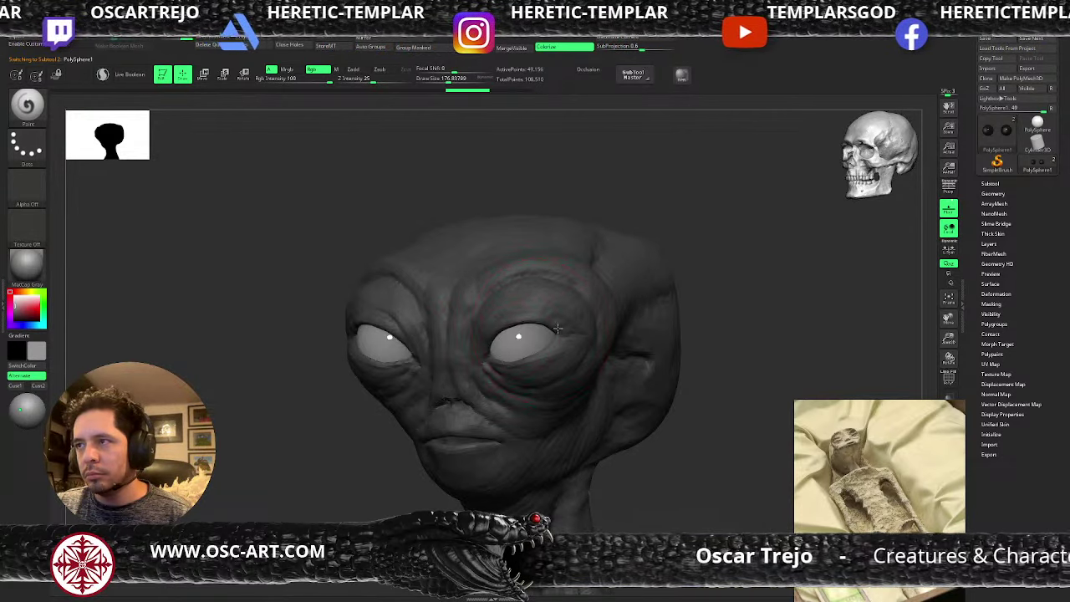
- Repaint the eyeballs in a lighter, near-white gray with the Paint brush at a draw size of about 108
{"action": "key", "text": "b"}
{"action": "key", "text": "v"}
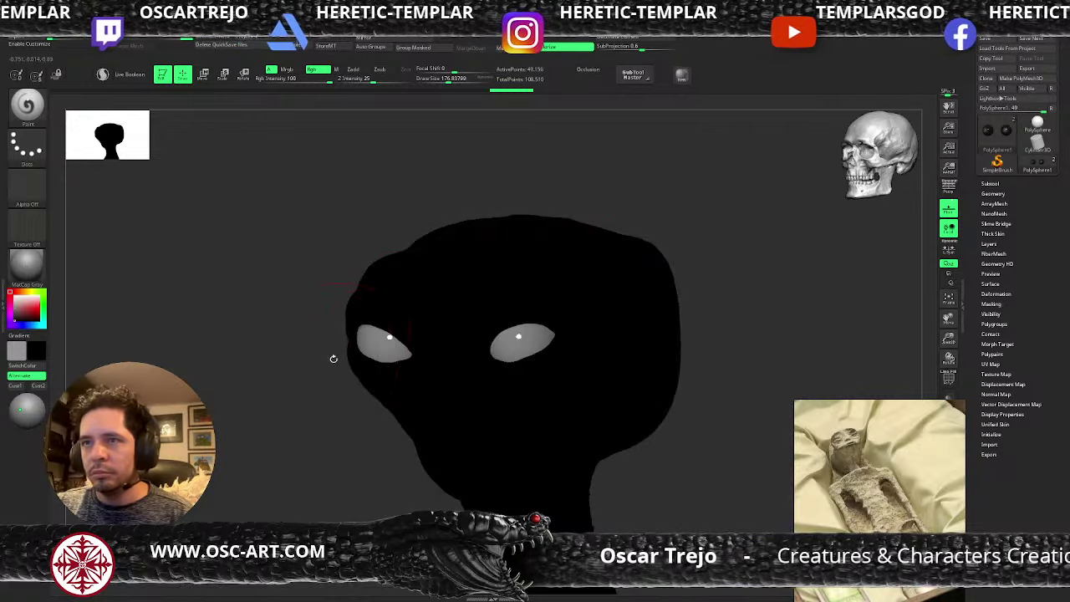
{"action": "left_click", "coordinate": [15, 304]}
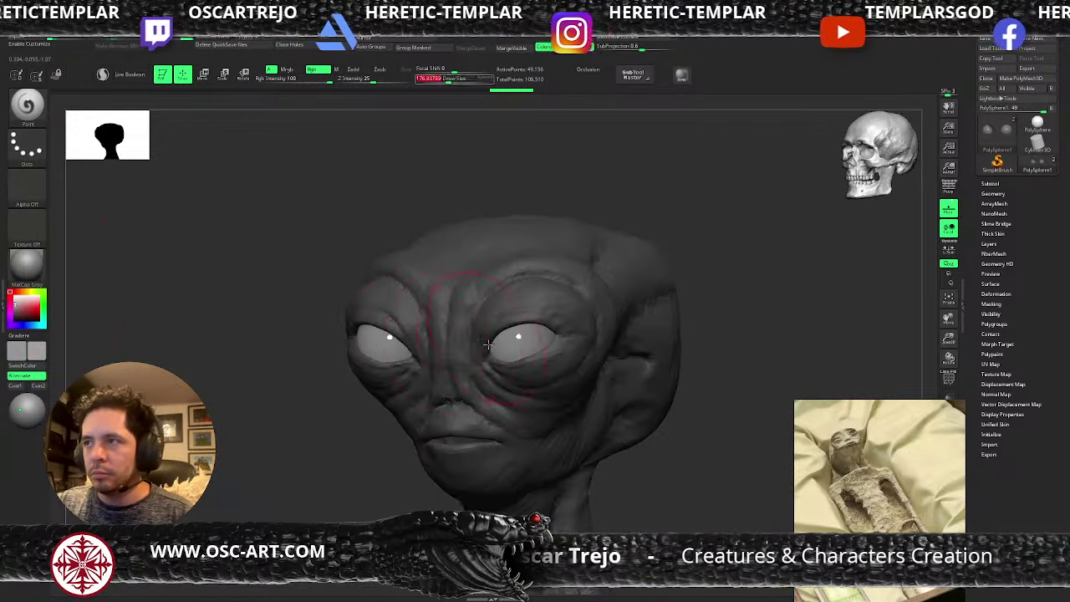
{"action": "key", "text": "s"}
{"action": "left_click_drag", "start_coordinate": [516, 350], "coordinate": [507, 351]}
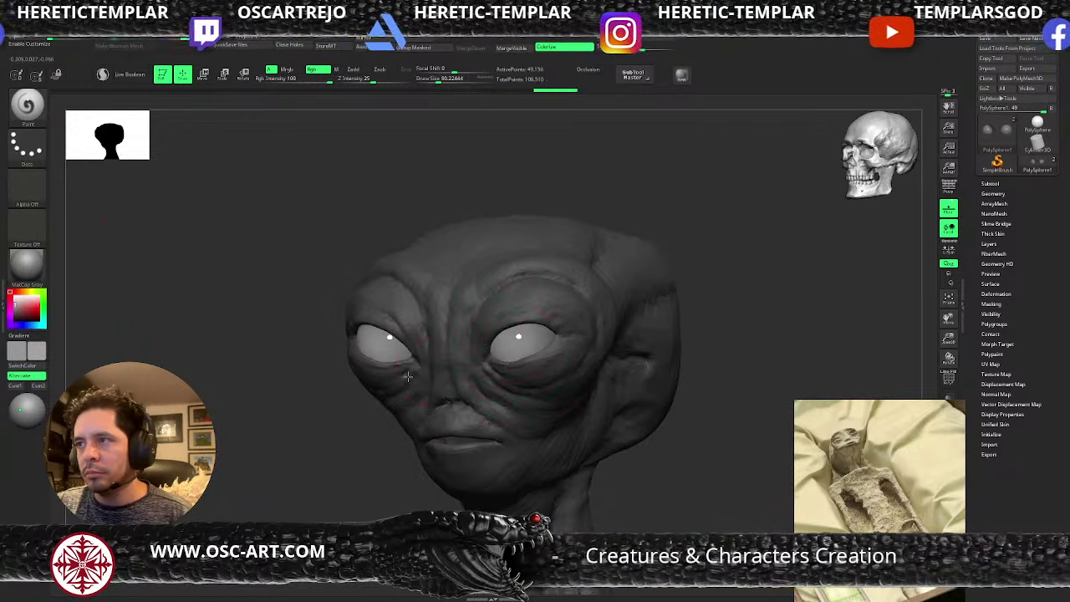
{"action": "left_click", "coordinate": [13, 297]}
{"action": "key", "text": "s"}
{"action": "left_click_drag", "start_coordinate": [518, 361], "coordinate": [510, 357]}
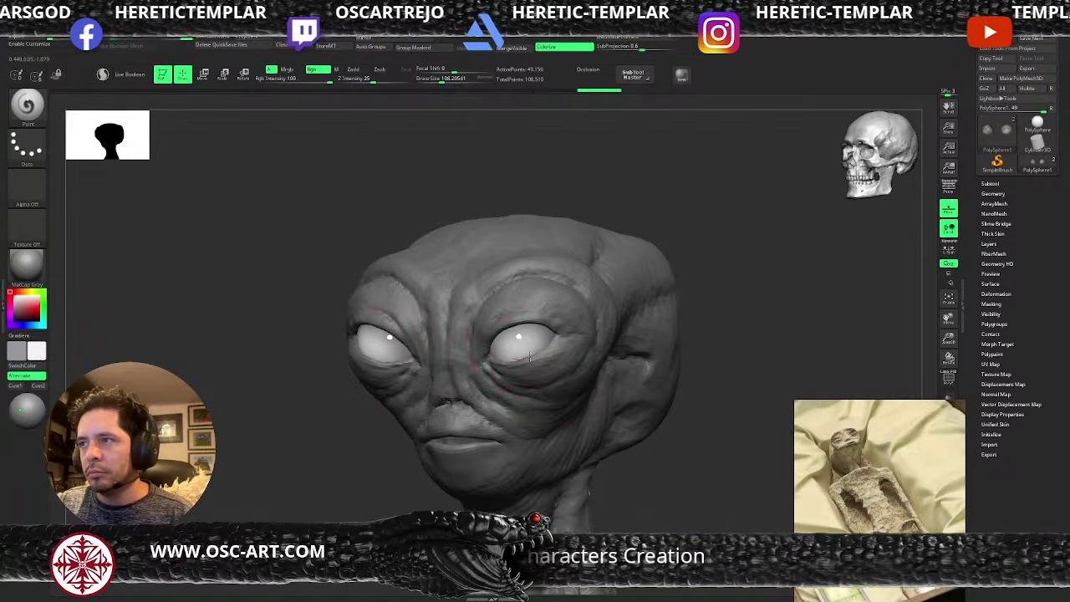
- Paint darker gray irises on the eyes, covering the eyeballs in dark gray at a draw size of about 132
{"action": "left_click_drag", "start_coordinate": [344, 442], "coordinate": [398, 442], "text": "shift"}
{"action": "key", "text": "v"}
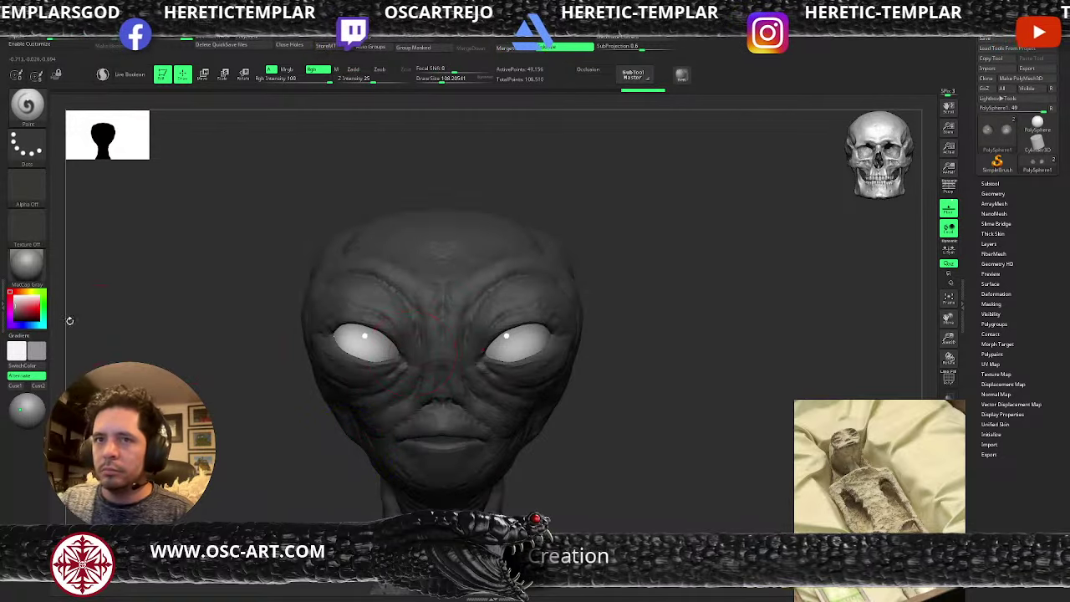
{"action": "left_click", "coordinate": [14, 314]}
{"action": "key", "text": "s"}
{"action": "left_click_drag", "start_coordinate": [503, 346], "coordinate": [521, 341]}
{"action": "key", "text": "s"}
{"action": "key", "text": "s"}
{"action": "mouse_move", "coordinate": [625, 355]}
{"action": "left_mouse_down", "text": "alt"}
{"action": "mouse_move", "coordinate": [628, 327]}
{"action": "mouse_move", "coordinate": [618, 327]}
{"action": "left_mouse_up", "text": "alt"}
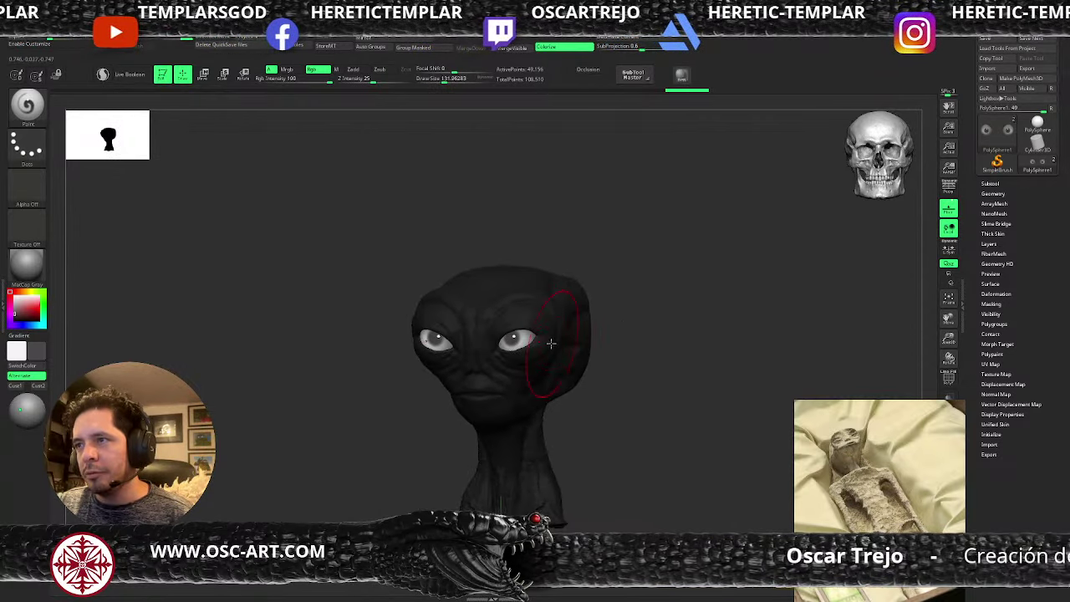
{"action": "left_click_drag", "start_coordinate": [533, 338], "coordinate": [550, 319]}
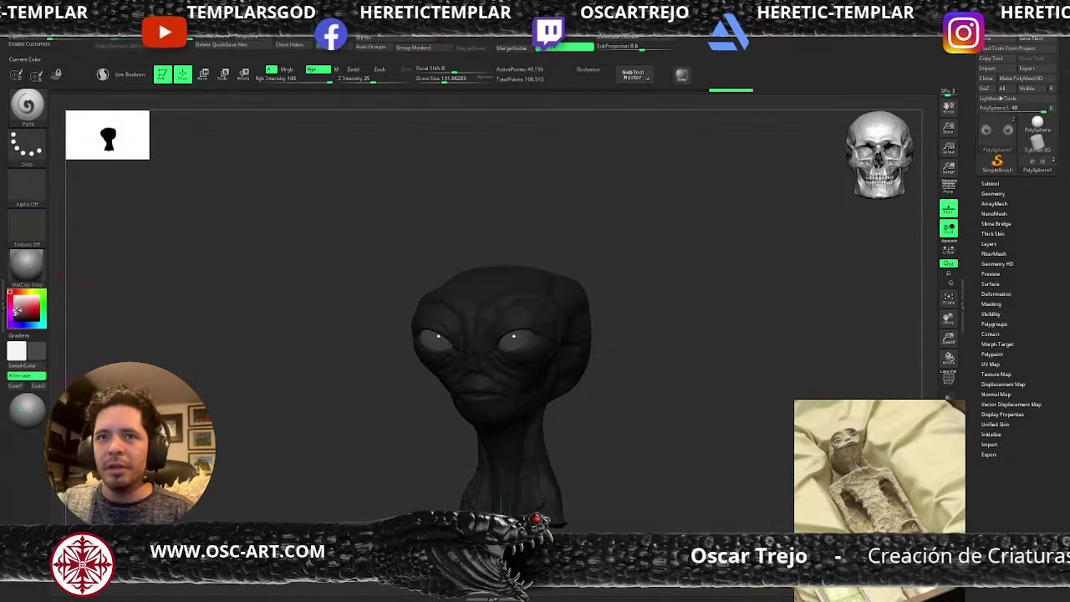
- Paint the eyeballs solid black with the Paint brush
{"action": "left_click_drag", "start_coordinate": [17, 310], "coordinate": [8, 322]}
{"action": "key", "text": "s"}
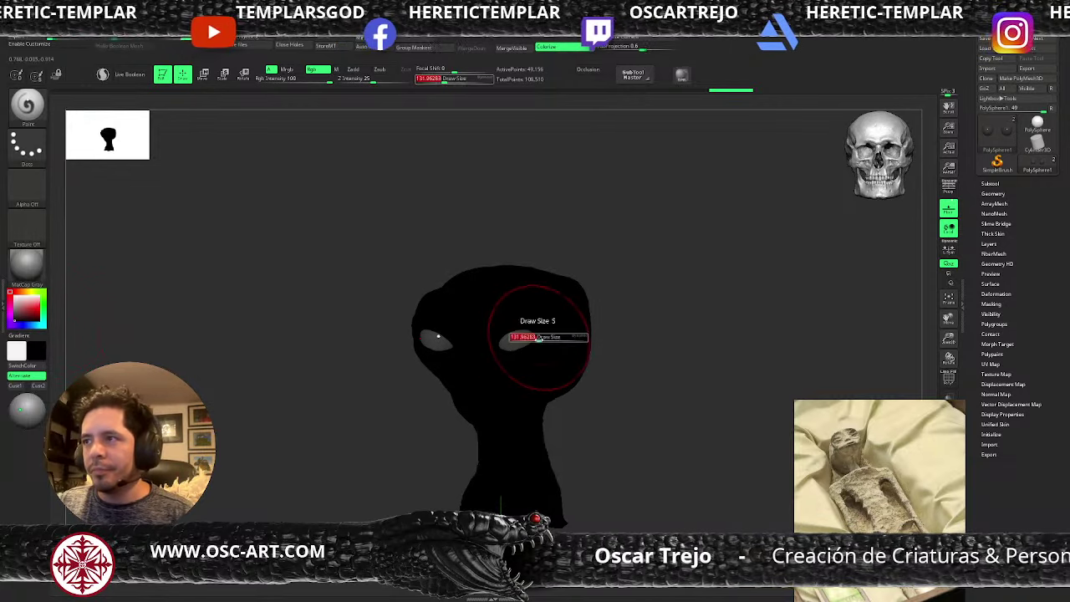
{"action": "mouse_move", "coordinate": [539, 338]}
{"action": "left_mouse_down"}
{"action": "mouse_move", "coordinate": [504, 344]}
{"action": "mouse_move", "coordinate": [494, 365]}
{"action": "left_mouse_up"}
{"action": "key", "text": "v"}
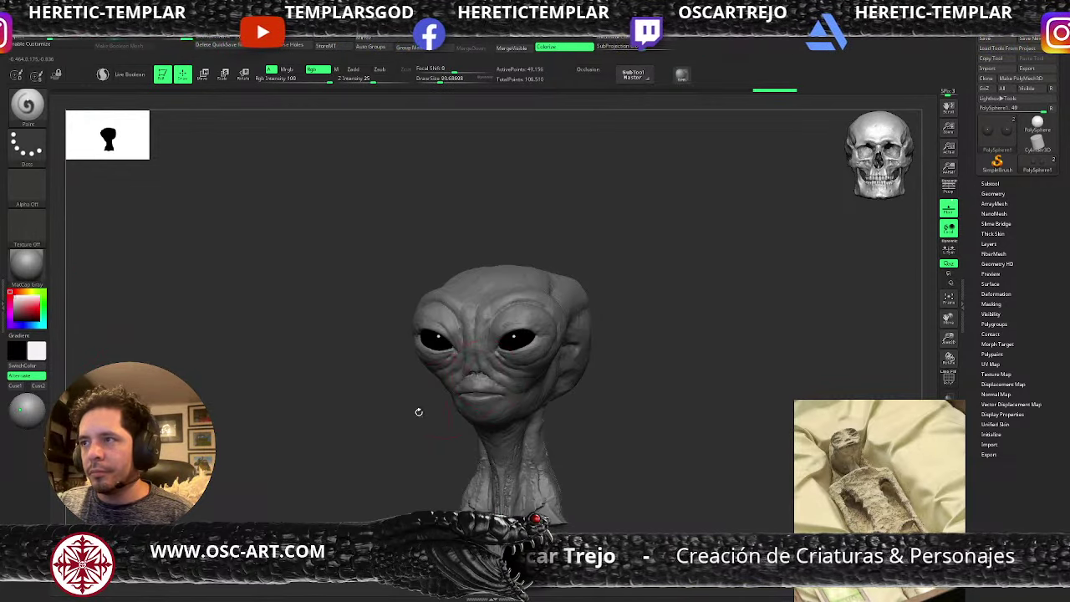
- Reselect the head and adjust the upper eyelid edges with the Move brush at a draw size of about 68
{"action": "left_click_drag", "start_coordinate": [419, 412], "coordinate": [367, 451]}
{"action": "left_click_drag", "start_coordinate": [559, 378], "coordinate": [556, 418], "text": "alt"}
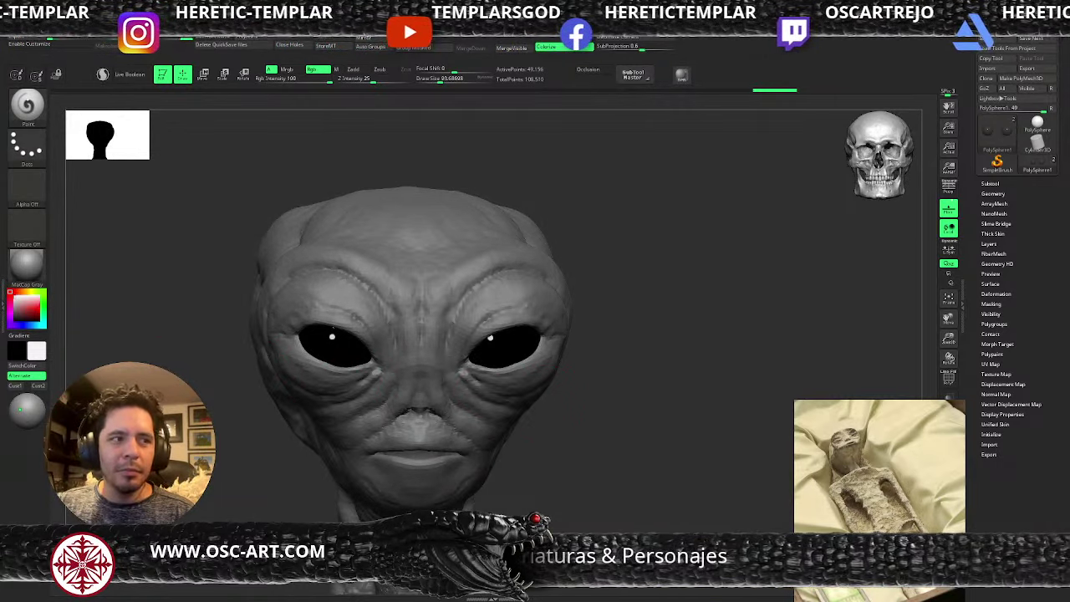
{"action": "key", "text": "s"}
{"action": "left_click", "coordinate": [488, 334], "text": "alt"}
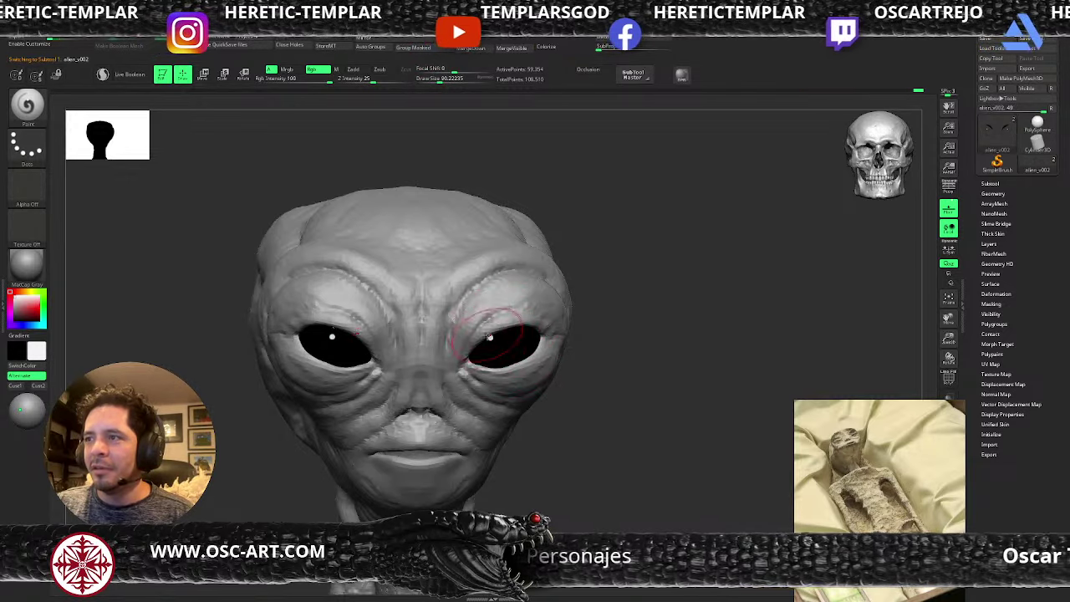
{"action": "key", "text": "b"}
{"action": "key", "text": "m"}
{"action": "key", "text": "v"}
{"action": "key", "text": "s"}
{"action": "left_click_drag", "start_coordinate": [489, 340], "coordinate": [513, 332]}
{"action": "key", "text": "s"}
{"action": "key", "text": "s"}
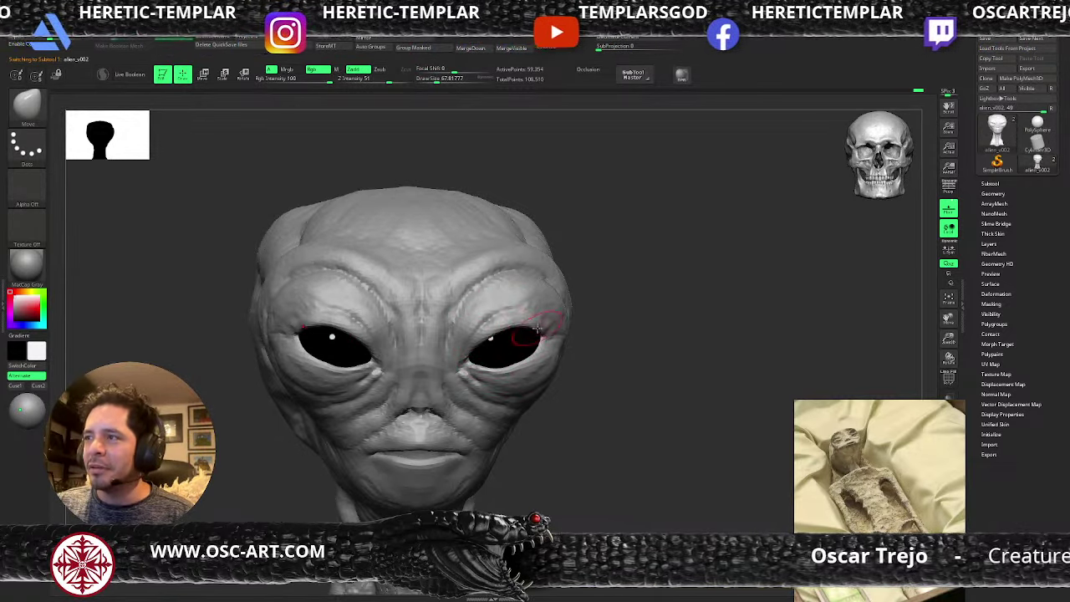
{"action": "mouse_move", "coordinate": [580, 297]}
{"action": "left_mouse_down"}
{"action": "mouse_move", "coordinate": [578, 277]}
{"action": "mouse_move", "coordinate": [604, 315]}
{"action": "left_mouse_up"}
{"action": "mouse_move", "coordinate": [540, 295]}
{"action": "left_mouse_down"}
{"action": "mouse_move", "coordinate": [557, 291]}
{"action": "mouse_move", "coordinate": [543, 299]}
{"action": "mouse_move", "coordinate": [487, 279]}
{"action": "mouse_move", "coordinate": [474, 295]}
{"action": "left_mouse_up"}
- Try refining the inner brow and eyelid folds with ClayBuildup at about 59 and DamStandard at about 39 draw size
{"action": "key", "text": "b"}
{"action": "key", "text": "c"}
{"action": "key", "text": "b"}
{"action": "key", "text": "s"}
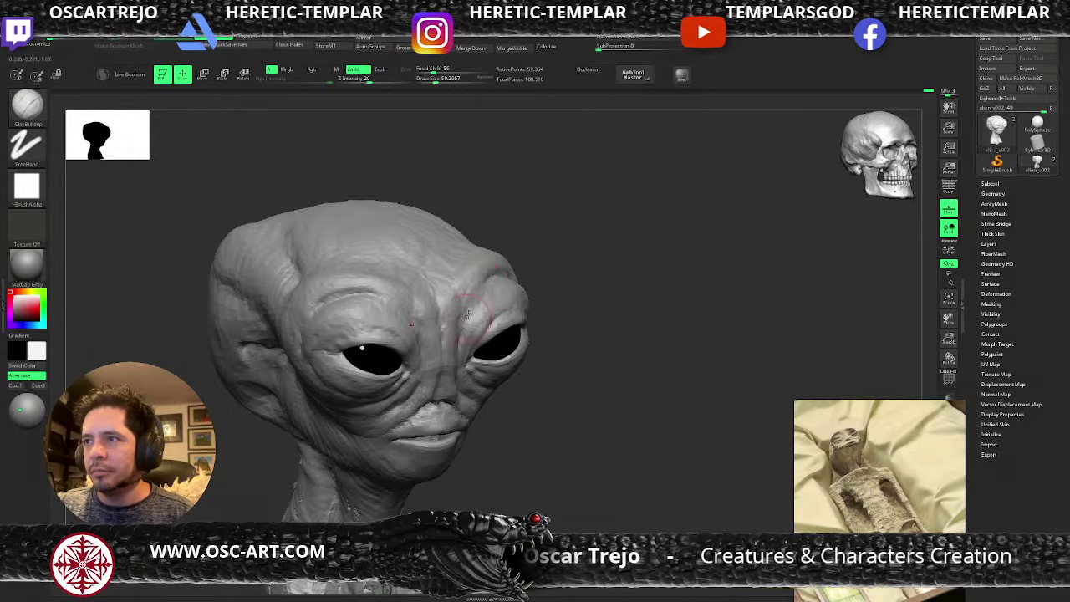
{"action": "key", "text": "s"}
{"action": "left_click_drag", "start_coordinate": [468, 350], "coordinate": [464, 350]}
{"action": "key", "text": "b"}
{"action": "key", "text": "d"}
{"action": "key", "text": "s"}
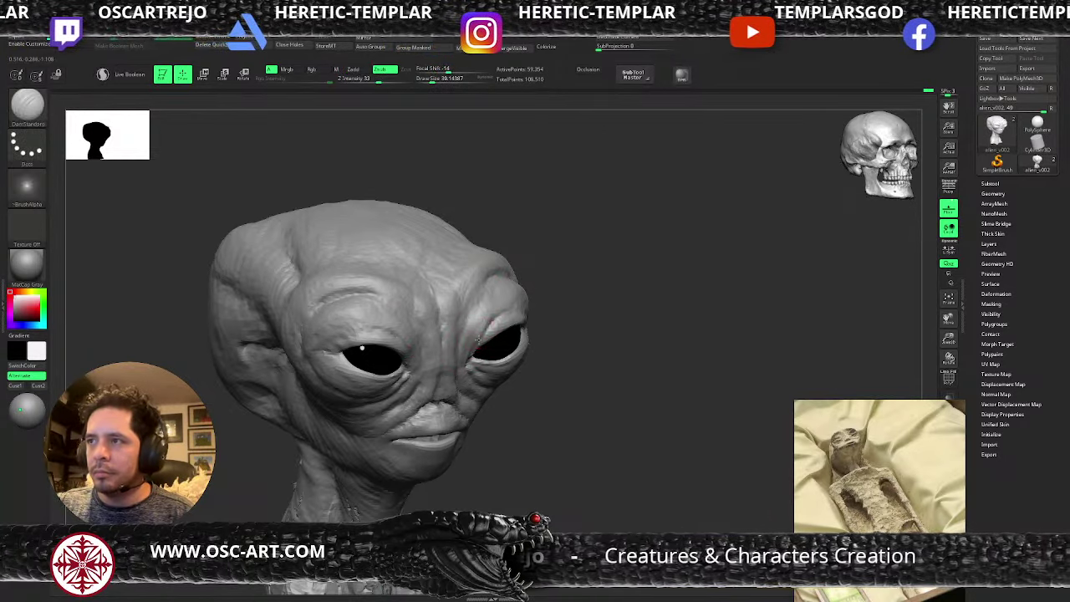
- Undo the most recent sculpting strokes on the head
{"action": "key", "text": "ctrl+z"}
{"action": "key", "text": "ctrl+z"}
{"action": "key", "text": "ctrl+z"}
{"action": "key", "text": "ctrl+z"}
{"action": "key", "text": "ctrl+z"}
{"action": "key", "text": "ctrl+z"}
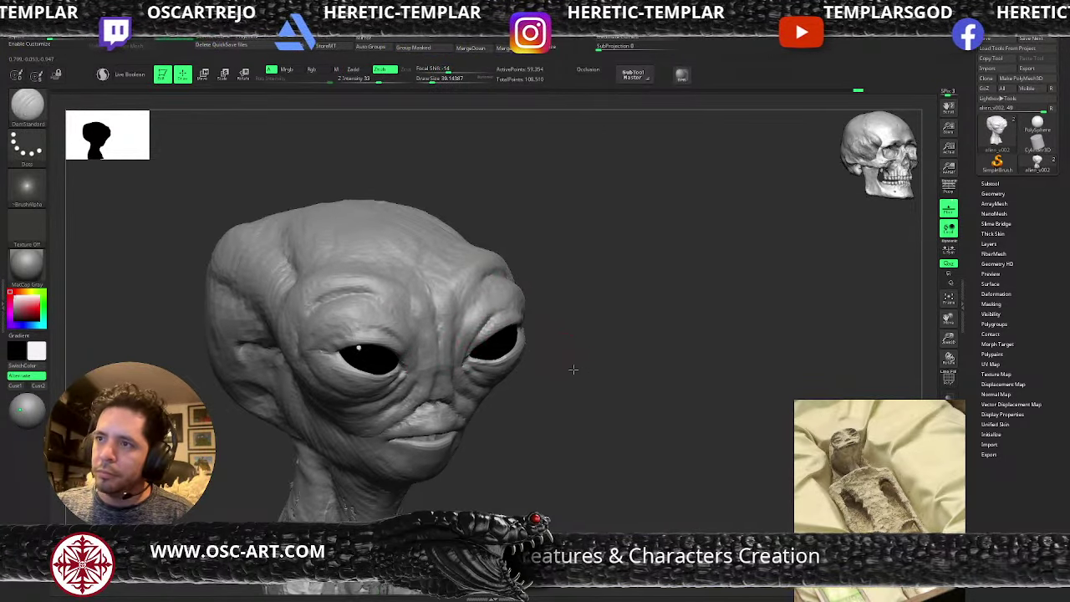
- Save the alien head as a tool file
{"action": "left_click_drag", "start_coordinate": [574, 370], "coordinate": [561, 341], "text": "alt"}
{"action": "left_click_drag", "start_coordinate": [575, 352], "coordinate": [547, 353]}
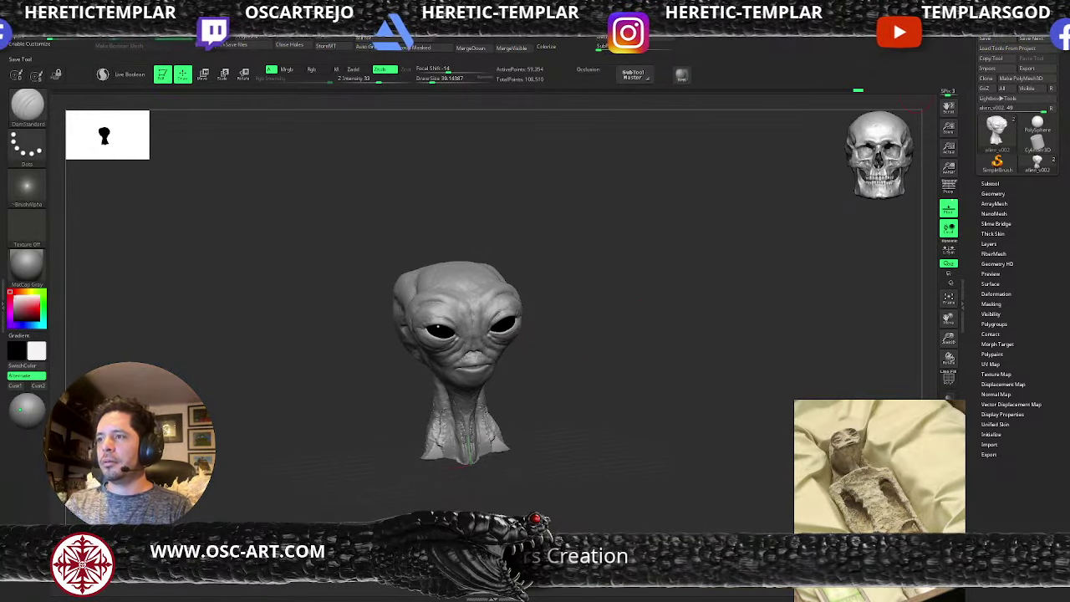
{"action": "left_click_drag", "start_coordinate": [541, 354], "coordinate": [612, 380]}
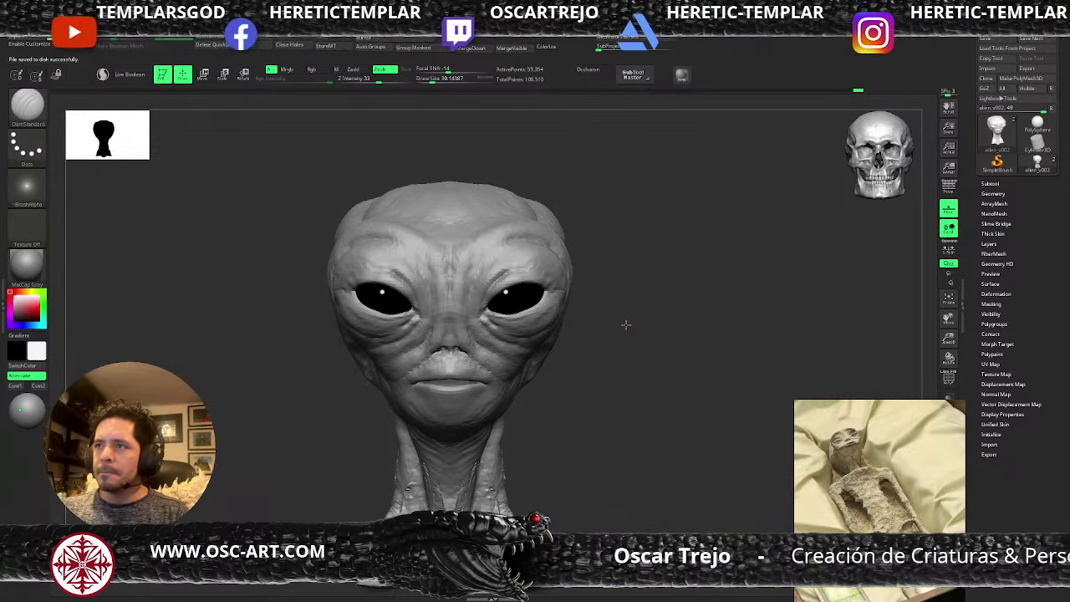
- Fill the crease on the brow bulge above the eye with ClayBuildup, enlarging the draw size to about 120
{"action": "left_click_drag", "start_coordinate": [626, 325], "coordinate": [625, 357], "text": "alt"}
{"action": "key", "text": "s"}
{"action": "key", "text": "s"}
{"action": "mouse_move", "coordinate": [608, 240]}
{"action": "left_mouse_down"}
{"action": "mouse_move", "coordinate": [518, 251]}
{"action": "mouse_move", "coordinate": [523, 266]}
{"action": "left_mouse_up"}
{"action": "key", "text": "b"}
{"action": "key", "text": "c"}
{"action": "key", "text": "b"}
{"action": "key", "text": "bracketleft"}
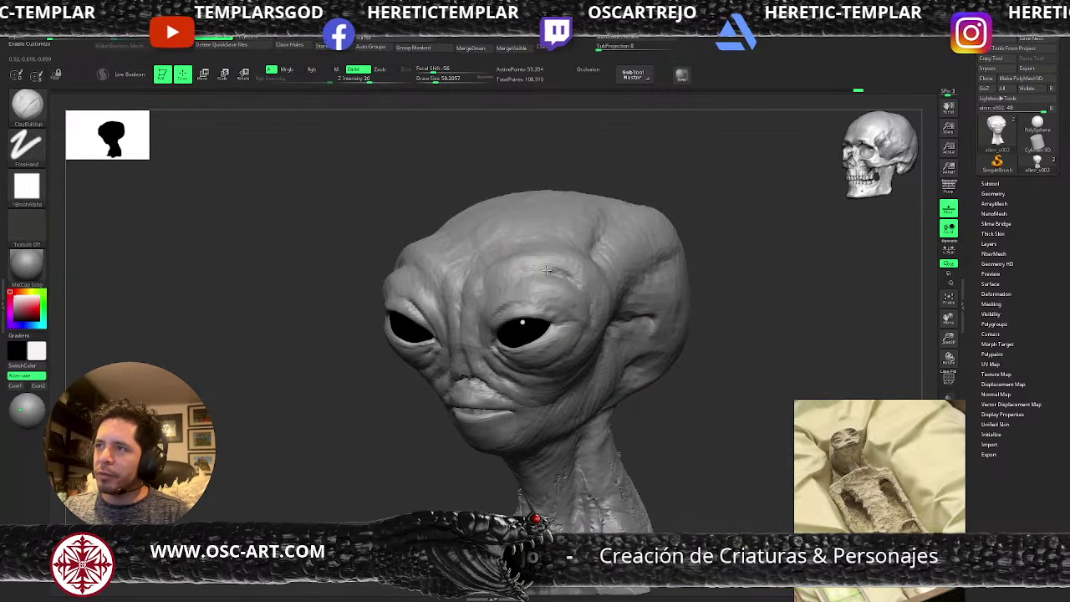
{"action": "key", "text": "bracketright"}
{"action": "key", "text": "bracketright"}
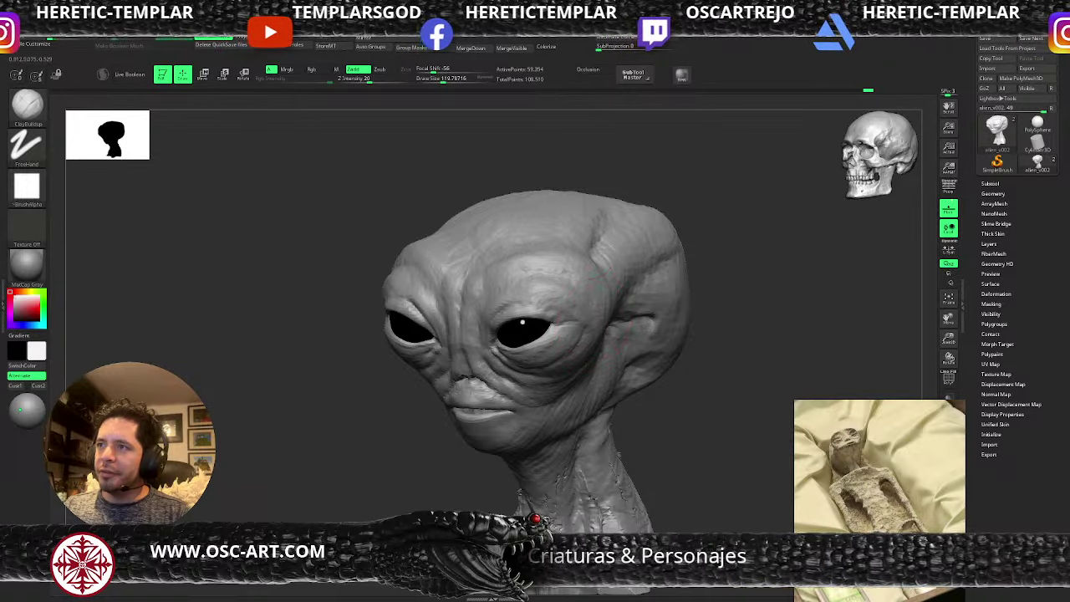
- Build up the brow bulges over both eyes with ClayBuildup at draw sizes from about 107 down to 68
{"action": "key", "text": "s"}
{"action": "mouse_move", "coordinate": [354, 254]}
{"action": "left_mouse_down"}
{"action": "mouse_move", "coordinate": [427, 261]}
{"action": "mouse_move", "coordinate": [379, 250]}
{"action": "left_mouse_up"}
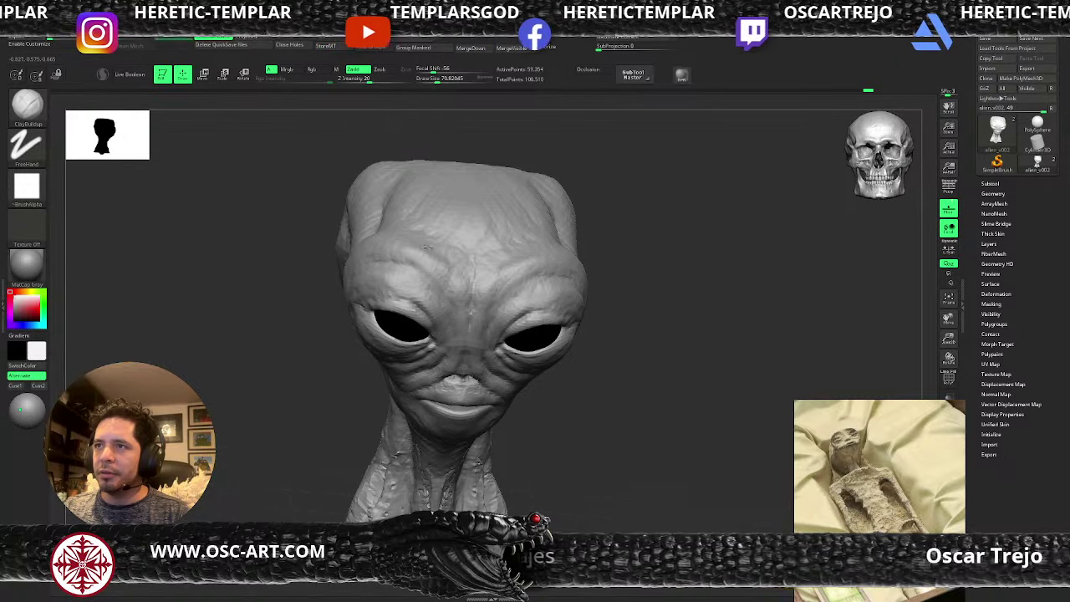
{"action": "key", "text": "bracketright"}
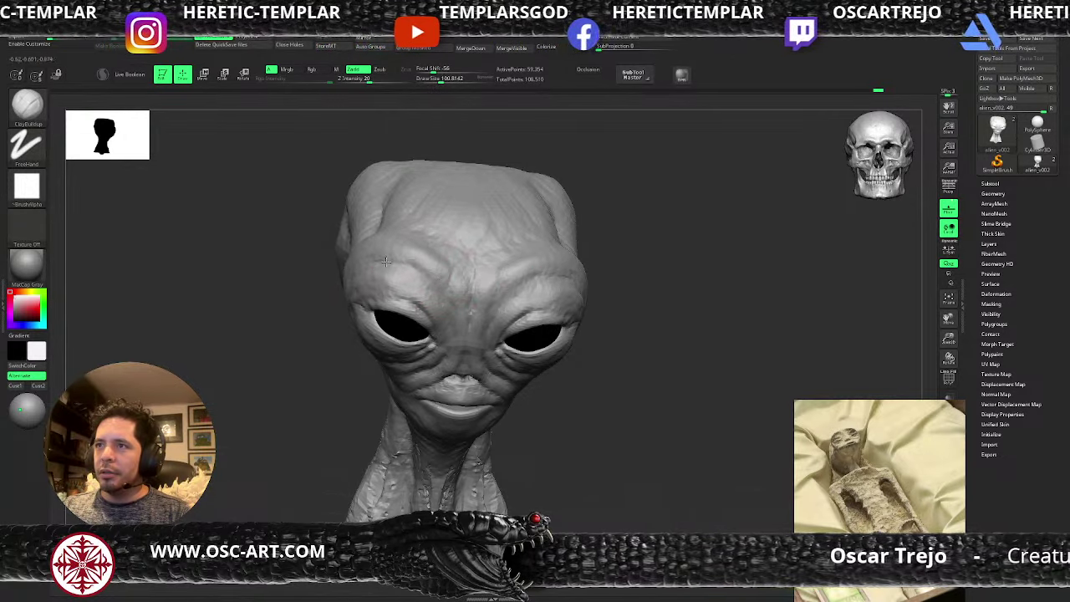
{"action": "left_click_drag", "start_coordinate": [320, 322], "coordinate": [384, 241]}
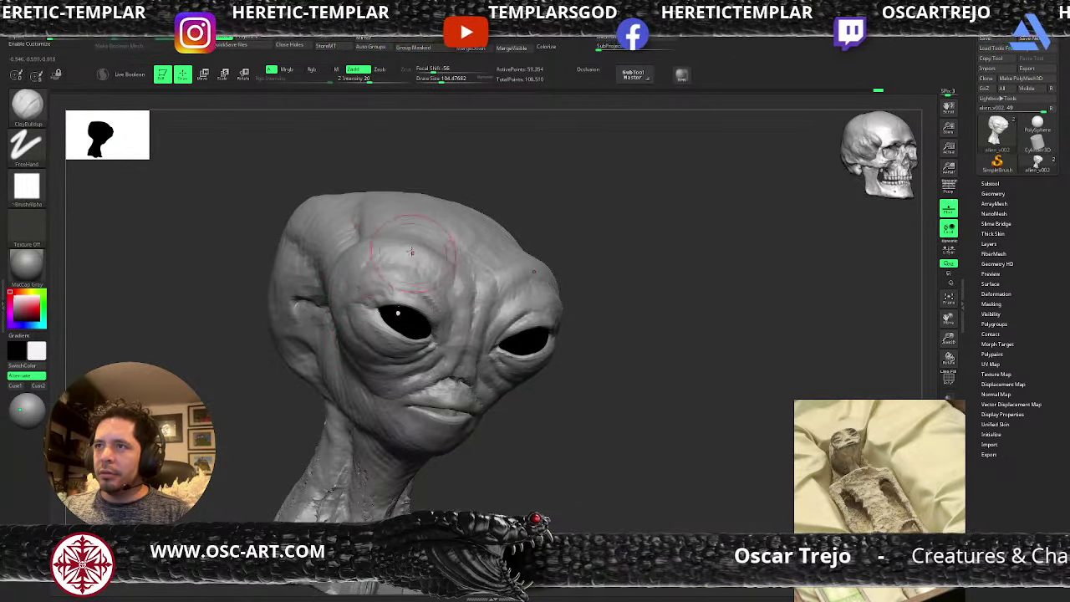
{"action": "left_click_drag", "start_coordinate": [567, 256], "coordinate": [513, 248]}
{"action": "key", "text": "bracketleft"}
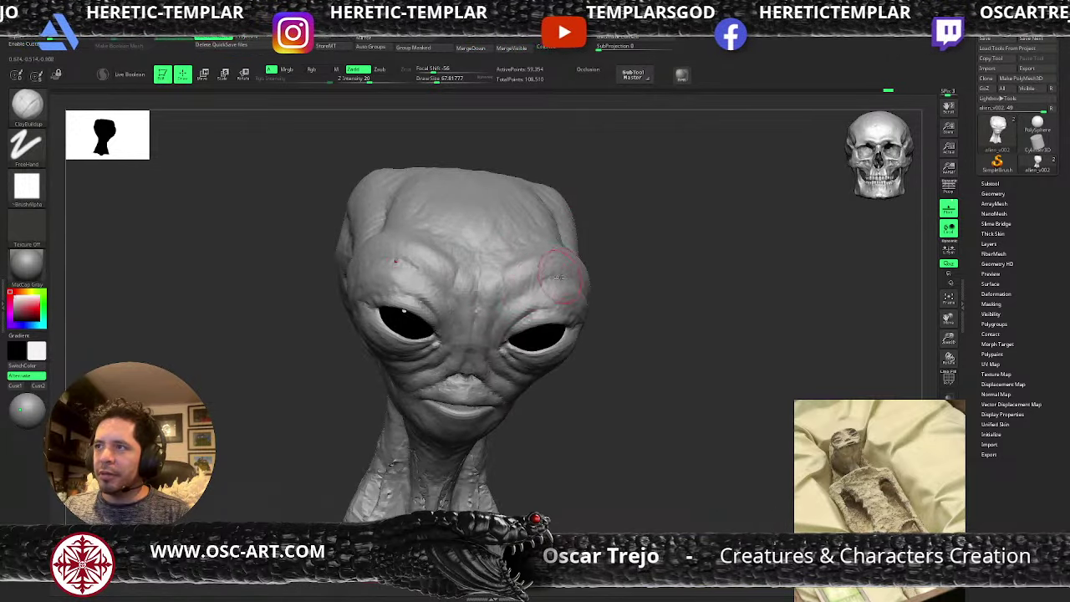
{"action": "left_click_drag", "start_coordinate": [558, 276], "coordinate": [535, 282]}
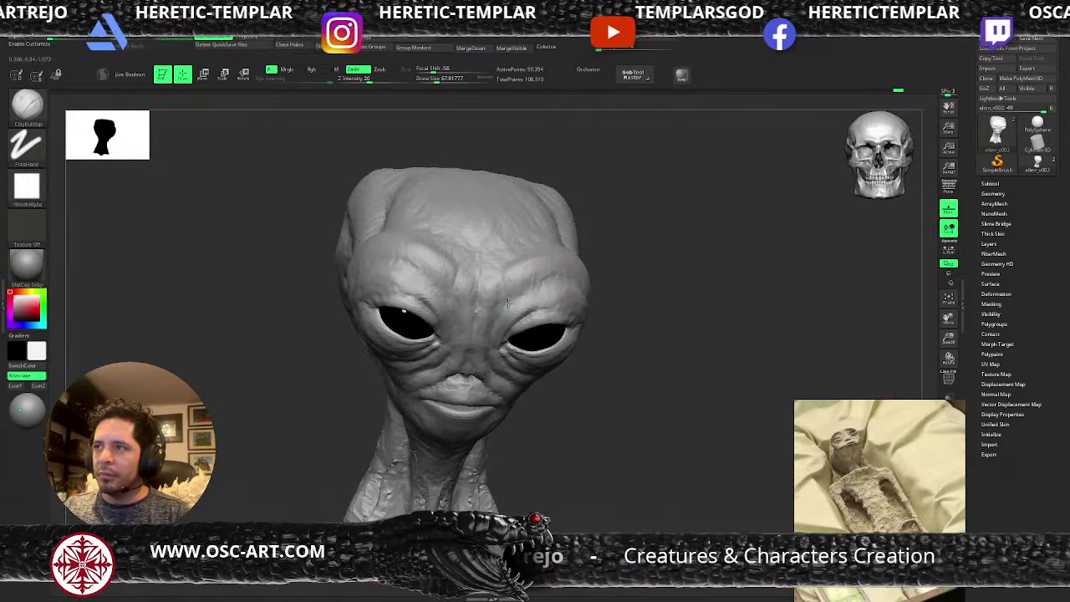
- Refine the brow folds and their transition into the forehead with the Standard brush and ClayBuildup
{"action": "key", "text": "b"}
{"action": "key", "text": "s"}
{"action": "key", "text": "t"}
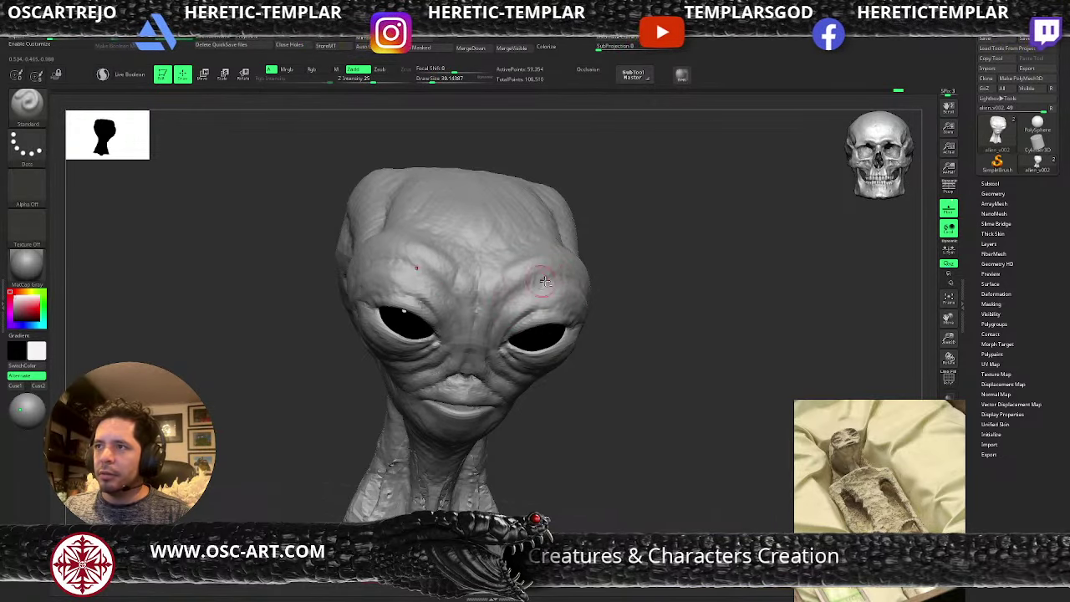
{"action": "left_click_drag", "start_coordinate": [626, 255], "coordinate": [597, 238]}
{"action": "key", "text": "b"}
{"action": "key", "text": "c"}
{"action": "key", "text": "b"}
{"action": "left_click_drag", "start_coordinate": [525, 272], "coordinate": [514, 273]}
{"action": "mouse_move", "coordinate": [569, 261]}
{"action": "right_mouse_down"}
{"action": "mouse_move", "coordinate": [523, 260]}
{"action": "mouse_move", "coordinate": [500, 289]}
{"action": "right_mouse_up"}
{"action": "mouse_move", "coordinate": [464, 231]}
{"action": "left_mouse_down"}
{"action": "mouse_move", "coordinate": [443, 209]}
{"action": "mouse_move", "coordinate": [439, 227]}
{"action": "mouse_move", "coordinate": [452, 226]}
{"action": "left_mouse_up"}
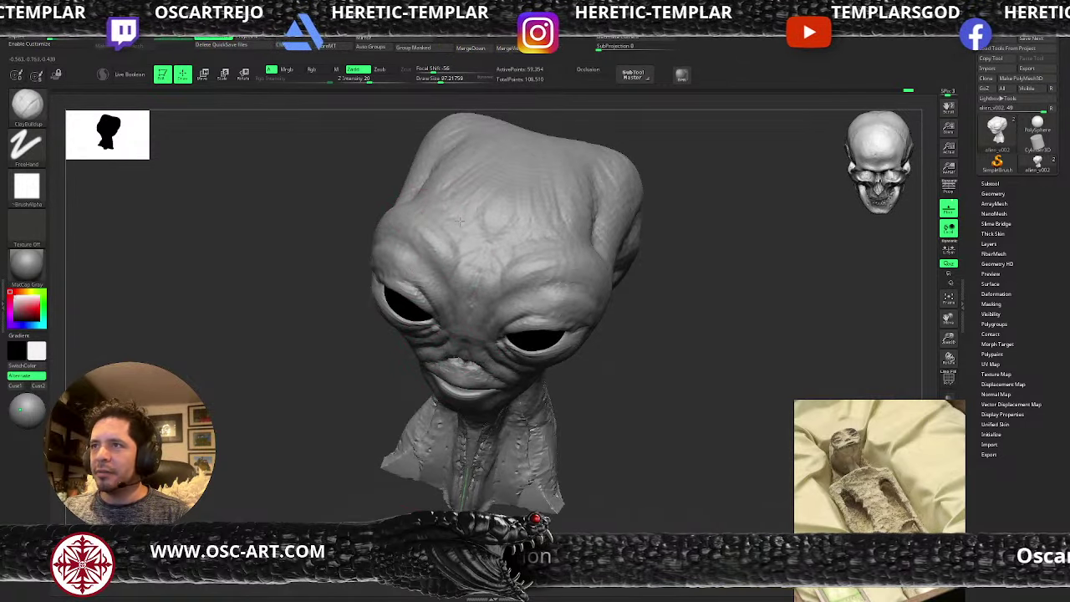
- Fill out the lower forehead between the brows with ClayBuildup, varying the draw size between about 145 and 68
{"action": "left_click", "coordinate": [442, 79]}
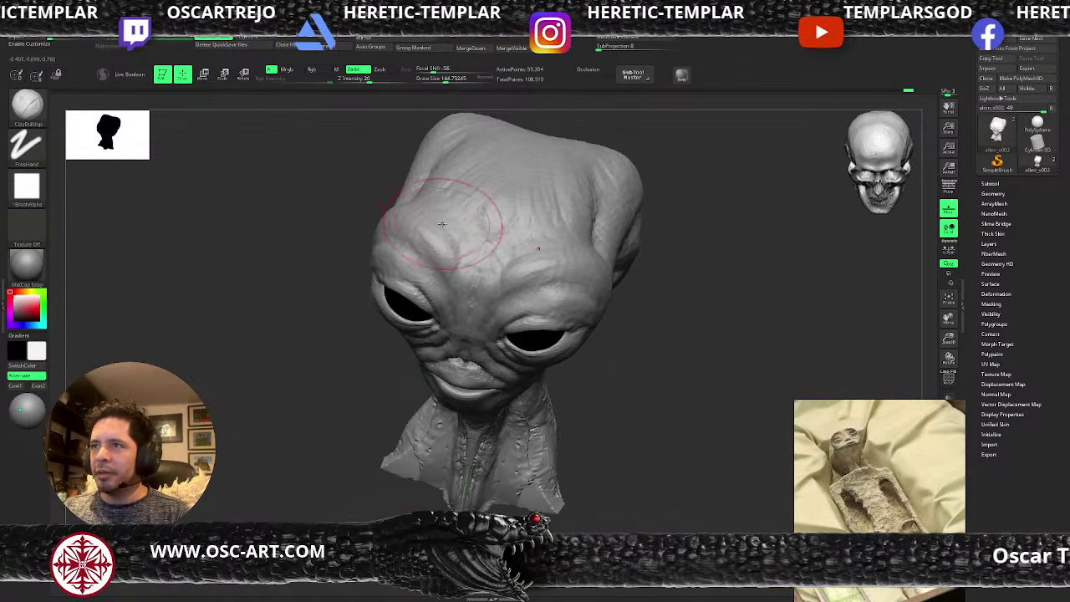
{"action": "key", "text": "s"}
{"action": "left_click", "coordinate": [486, 270]}
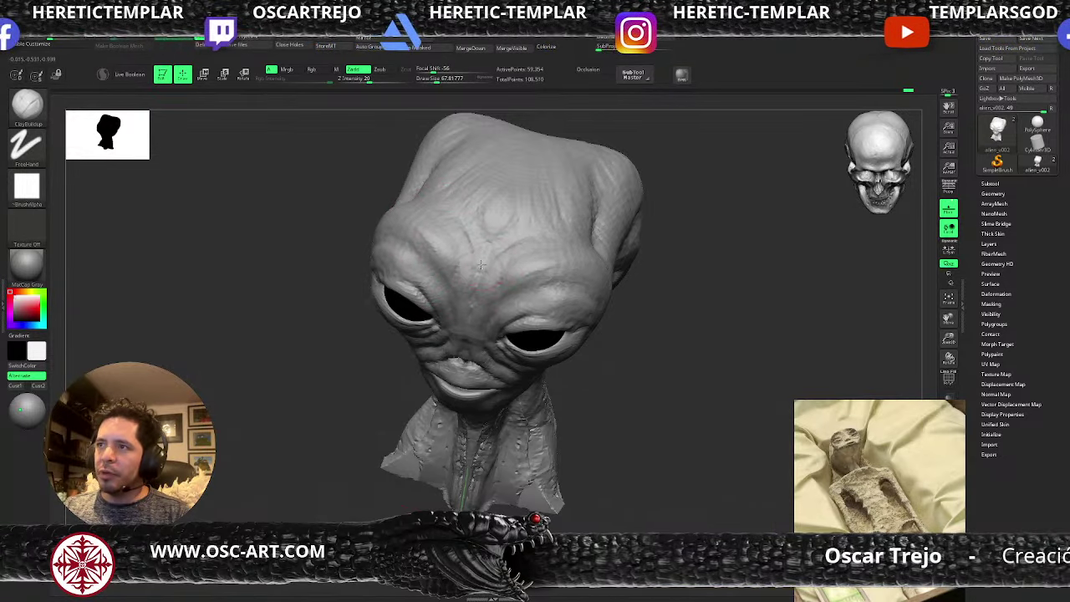
{"action": "key", "text": "s"}
{"action": "left_click", "coordinate": [506, 248]}
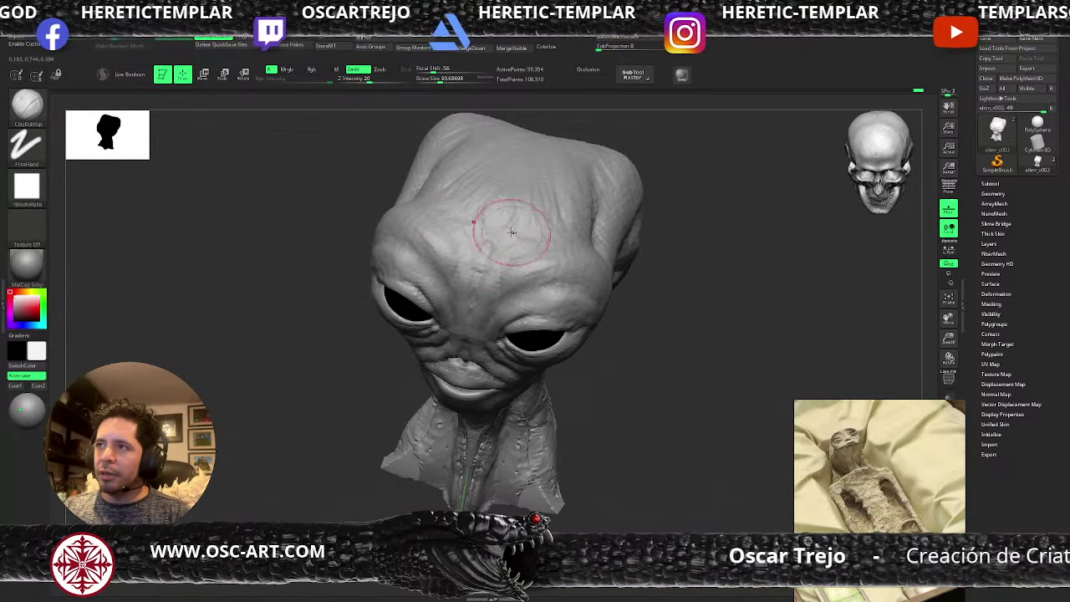
- Build up the forehead and the side of the skull behind the brow with ClayBuildup at draw sizes from about 152 to 120
{"action": "key", "text": "s"}
{"action": "left_click", "coordinate": [545, 228]}
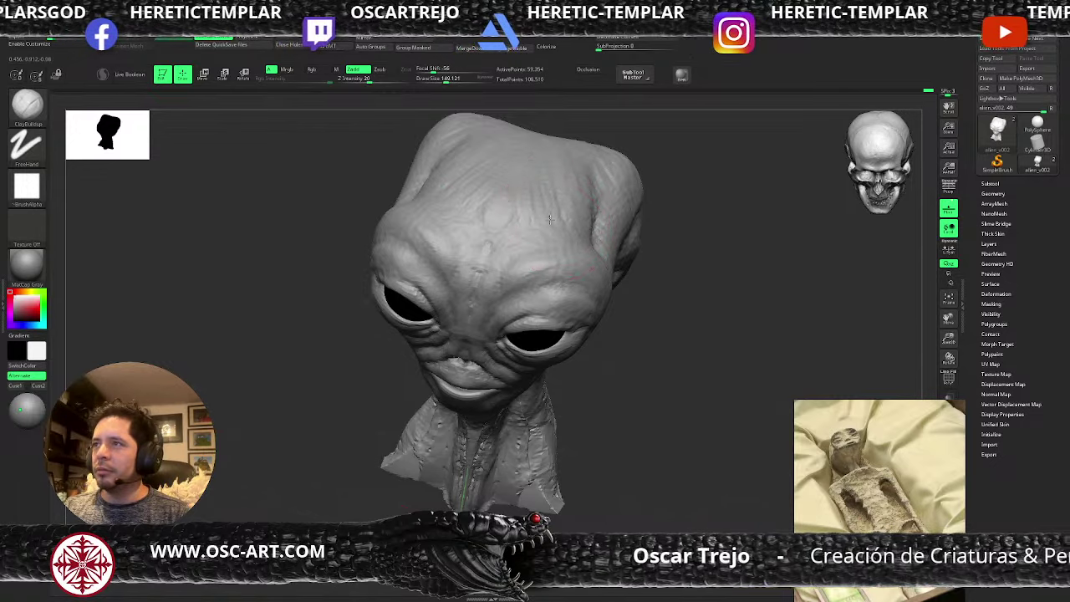
{"action": "key", "text": "s"}
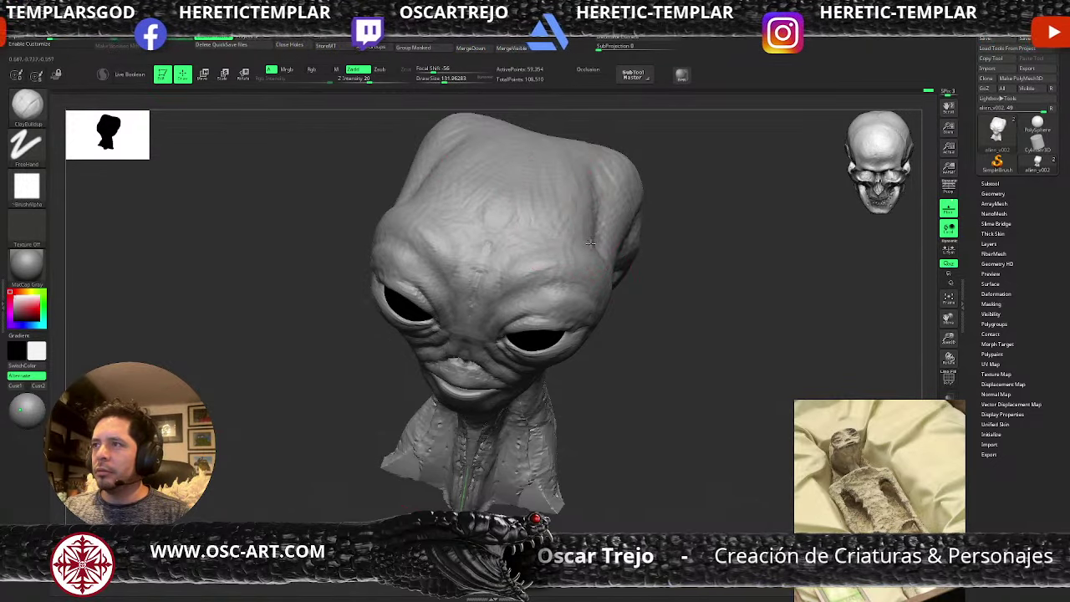
{"action": "key", "text": "s"}
{"action": "left_click", "coordinate": [587, 238]}
{"action": "key", "text": "s"}
{"action": "left_click", "coordinate": [600, 219]}
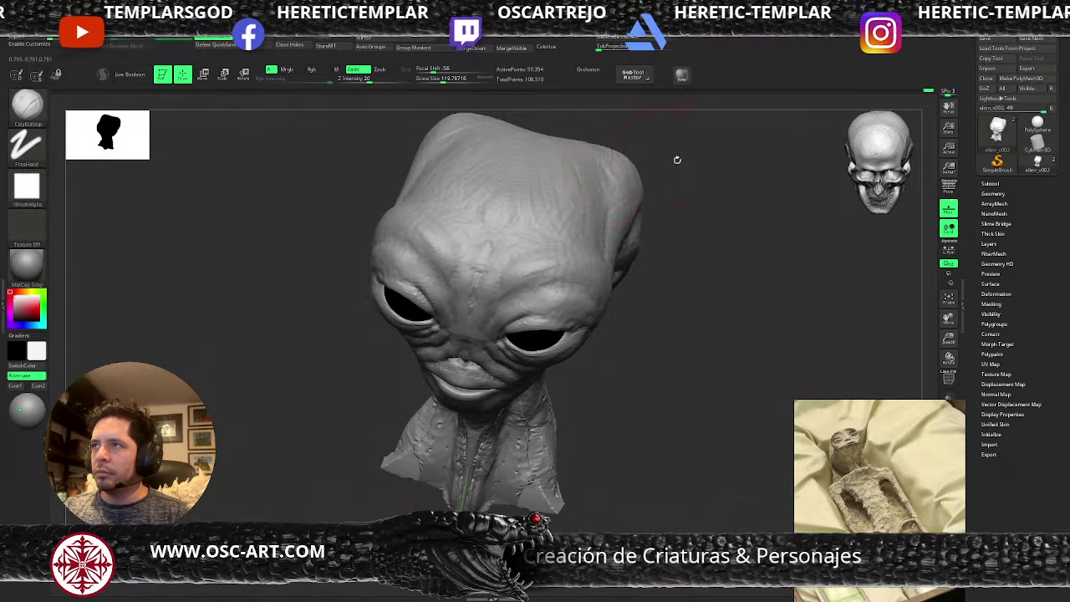
{"action": "left_click_drag", "start_coordinate": [677, 160], "coordinate": [637, 210]}
{"action": "mouse_move", "coordinate": [456, 249]}
{"action": "left_mouse_down"}
{"action": "mouse_move", "coordinate": [428, 324]}
{"action": "mouse_move", "coordinate": [473, 311]}
{"action": "left_mouse_up"}
- Fill out the top of the skull with ClayBuildup, blending the surface between the forehead and the side lobe
{"action": "key", "text": "s"}
{"action": "left_click", "coordinate": [511, 213]}
{"action": "left_click_drag", "start_coordinate": [745, 203], "coordinate": [715, 319], "text": "alt"}
{"action": "key", "text": "b"}
{"action": "key", "text": "d"}
{"action": "key", "text": "s"}
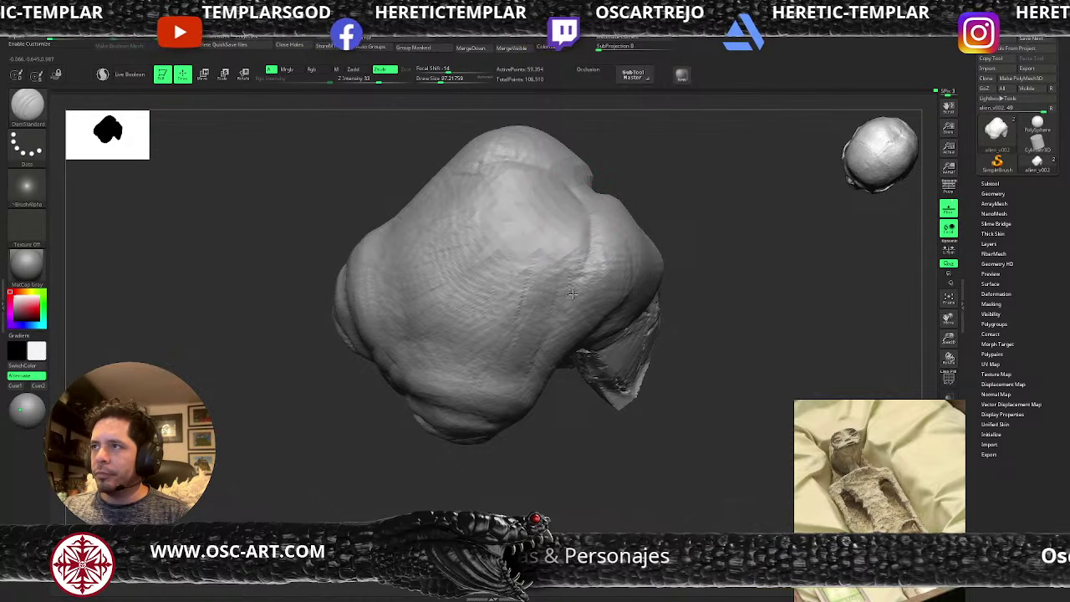
{"action": "key", "text": "b"}
{"action": "key", "text": "c"}
{"action": "key", "text": "b"}
{"action": "mouse_move", "coordinate": [549, 197]}
{"action": "left_mouse_down"}
{"action": "mouse_move", "coordinate": [528, 224]}
{"action": "mouse_move", "coordinate": [556, 201]}
{"action": "mouse_move", "coordinate": [545, 259]}
{"action": "mouse_move", "coordinate": [558, 198]}
{"action": "mouse_move", "coordinate": [561, 228]}
{"action": "mouse_move", "coordinate": [511, 259]}
{"action": "left_mouse_up"}
{"action": "mouse_move", "coordinate": [681, 301]}
{"action": "left_mouse_down"}
{"action": "mouse_move", "coordinate": [682, 212]}
{"action": "mouse_move", "coordinate": [535, 209]}
{"action": "mouse_move", "coordinate": [537, 220]}
{"action": "mouse_move", "coordinate": [478, 258]}
{"action": "left_mouse_up"}
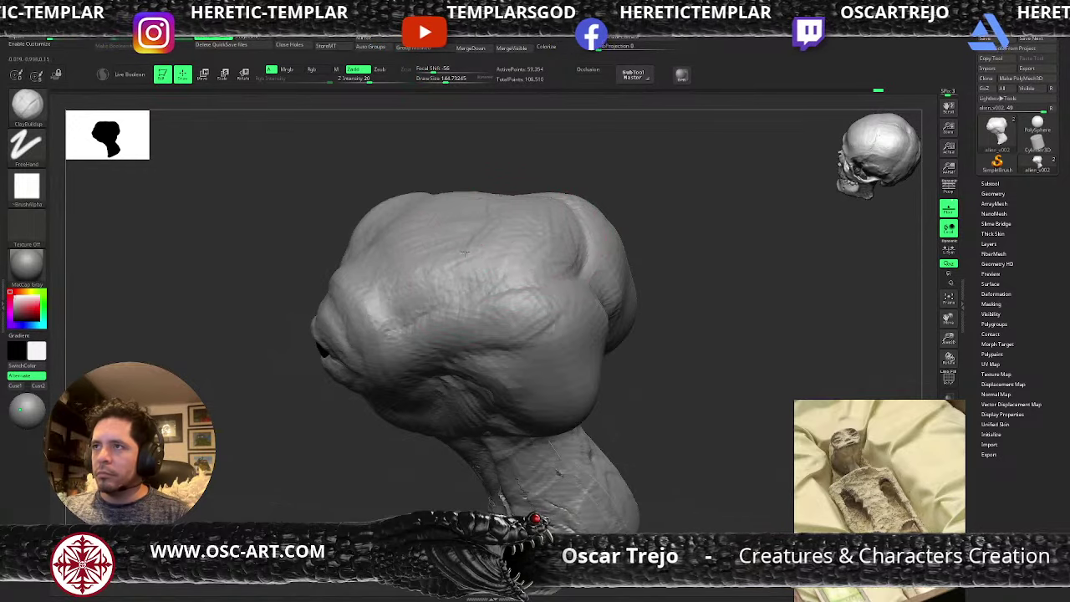
- Carve creases along the side of the skull behind the brow with DamStandard, reducing the draw size to about 96
{"action": "key", "text": "b"}
{"action": "key", "text": "d"}
{"action": "key", "text": "s"}
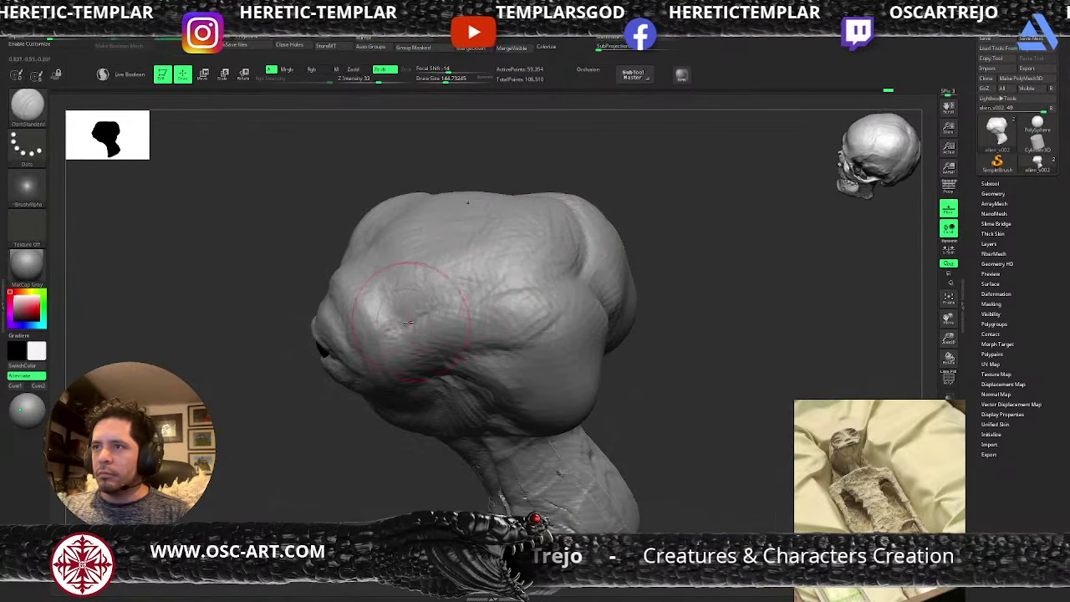
{"action": "mouse_move", "coordinate": [380, 303]}
{"action": "left_mouse_down"}
{"action": "mouse_move", "coordinate": [393, 324]}
{"action": "mouse_move", "coordinate": [423, 316]}
{"action": "left_mouse_up"}
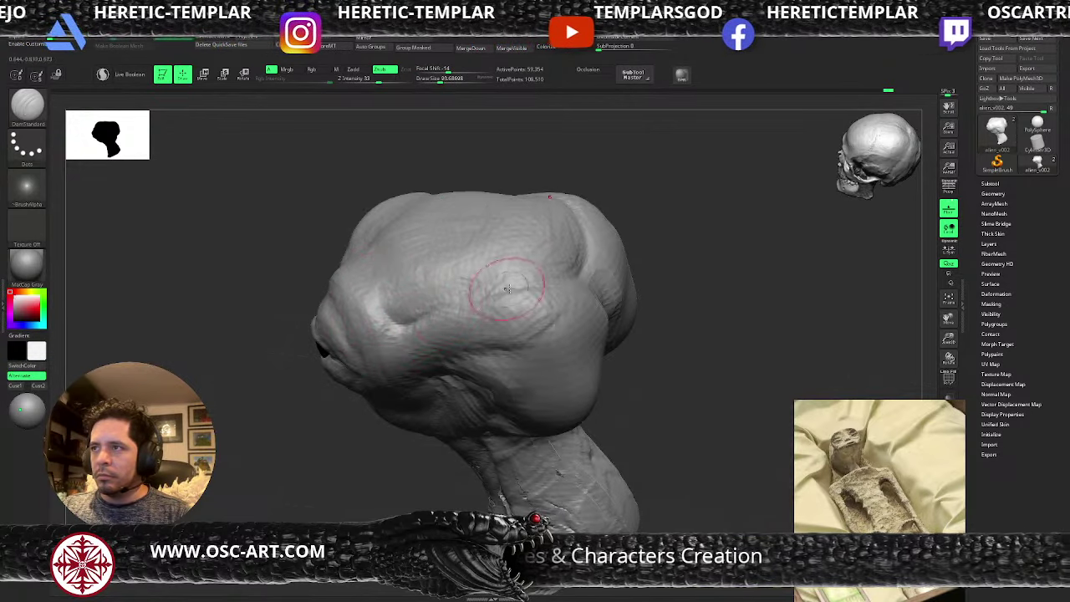
{"action": "left_click_drag", "start_coordinate": [660, 242], "coordinate": [684, 246]}
- Build up the rear and side lobes of the skull with ClayBuildup at draw sizes from about 128 to 172
{"action": "key", "text": "b"}
{"action": "key", "text": "c"}
{"action": "key", "text": "b"}
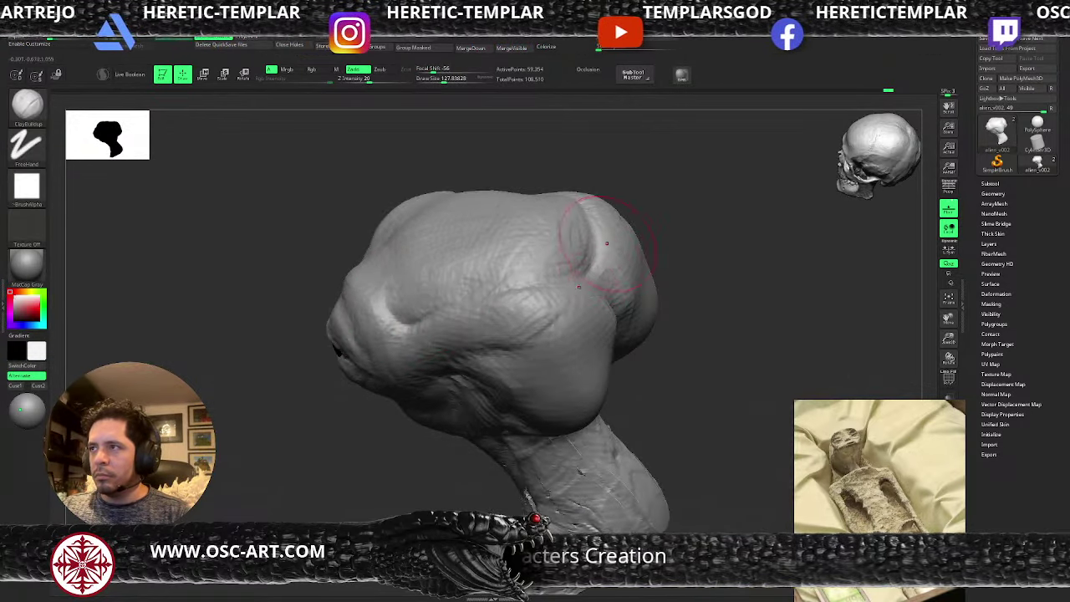
{"action": "mouse_move", "coordinate": [607, 242]}
{"action": "left_mouse_down"}
{"action": "mouse_move", "coordinate": [615, 270]}
{"action": "mouse_move", "coordinate": [626, 248]}
{"action": "mouse_move", "coordinate": [609, 251]}
{"action": "mouse_move", "coordinate": [640, 280]}
{"action": "mouse_move", "coordinate": [640, 302]}
{"action": "left_mouse_up"}
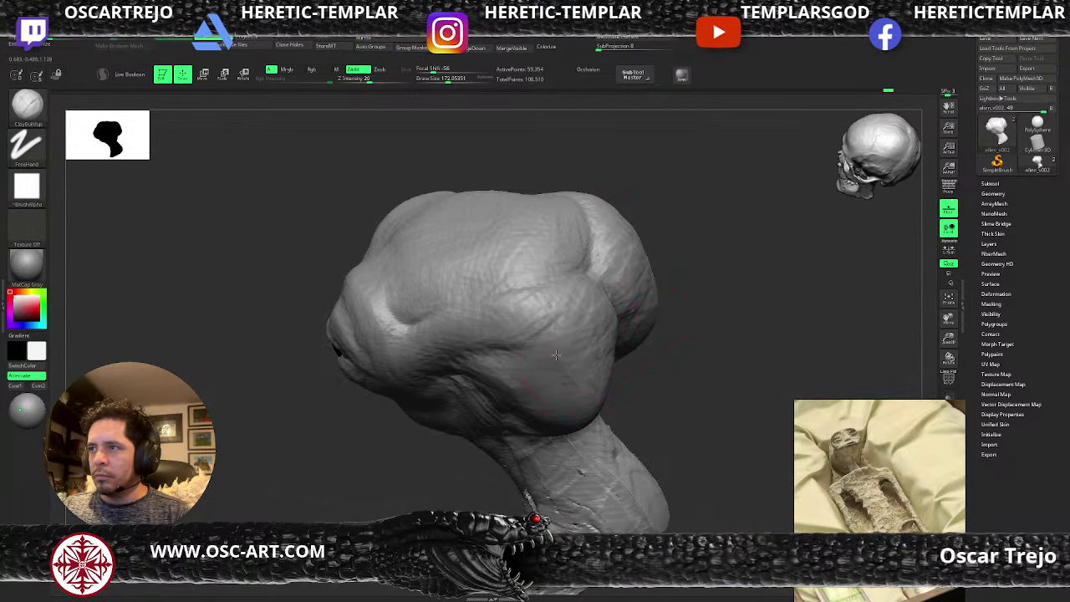
{"action": "mouse_move", "coordinate": [541, 349]}
{"action": "left_mouse_down"}
{"action": "mouse_move", "coordinate": [544, 424]}
{"action": "mouse_move", "coordinate": [580, 386]}
{"action": "left_mouse_up"}
{"action": "left_click_drag", "start_coordinate": [580, 386], "coordinate": [548, 421]}
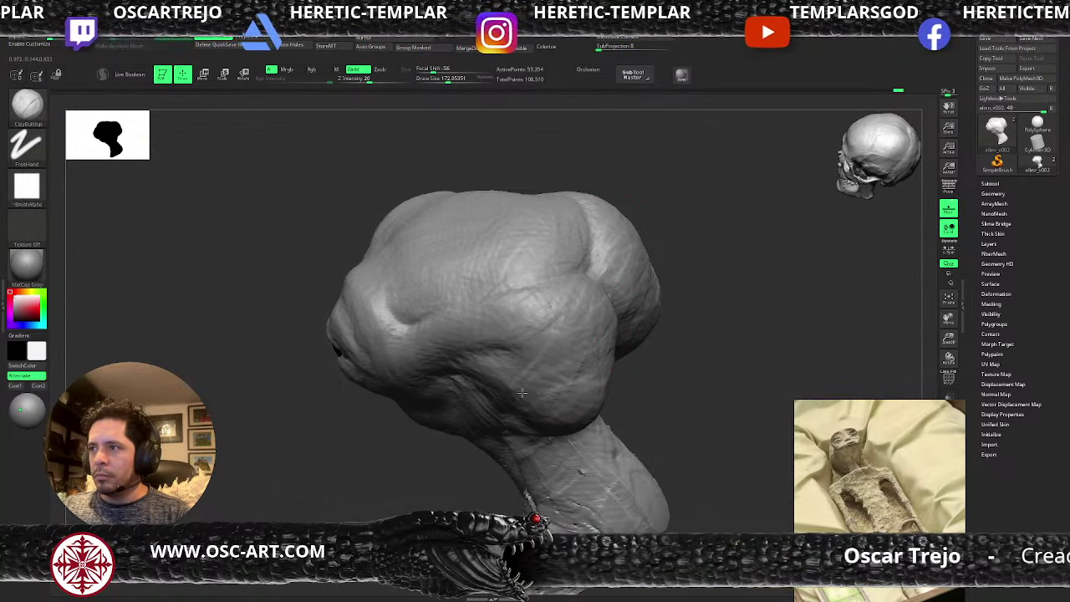
- Build up the rim around the ear opening with ClayBuildup at a draw size of about 68
{"action": "mouse_move", "coordinate": [388, 416]}
{"action": "left_mouse_down"}
{"action": "mouse_move", "coordinate": [502, 371]}
{"action": "mouse_move", "coordinate": [475, 396]}
{"action": "mouse_move", "coordinate": [487, 403]}
{"action": "left_mouse_up"}
{"action": "key", "text": "bracketleft"}
{"action": "key", "text": "bracketleft"}
{"action": "key", "text": "bracketleft"}
{"action": "key", "text": "bracketleft"}
{"action": "key", "text": "bracketleft"}
{"action": "key", "text": "bracketleft"}
{"action": "key", "text": "bracketleft"}
{"action": "key", "text": "bracketleft"}
{"action": "key", "text": "s"}
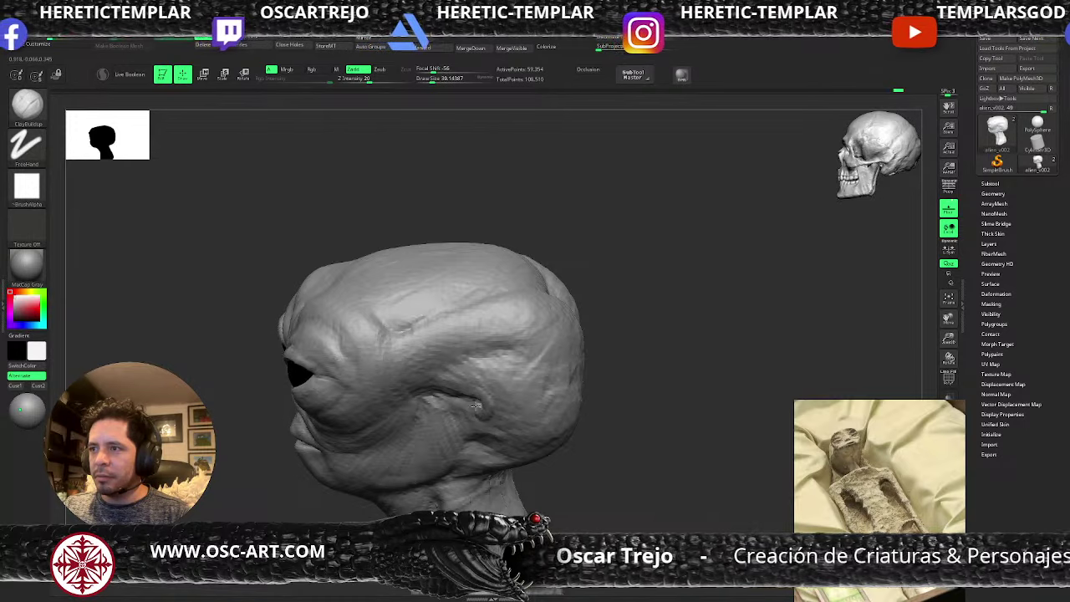
{"action": "key", "text": "s"}
{"action": "left_click_drag", "start_coordinate": [468, 406], "coordinate": [472, 406]}
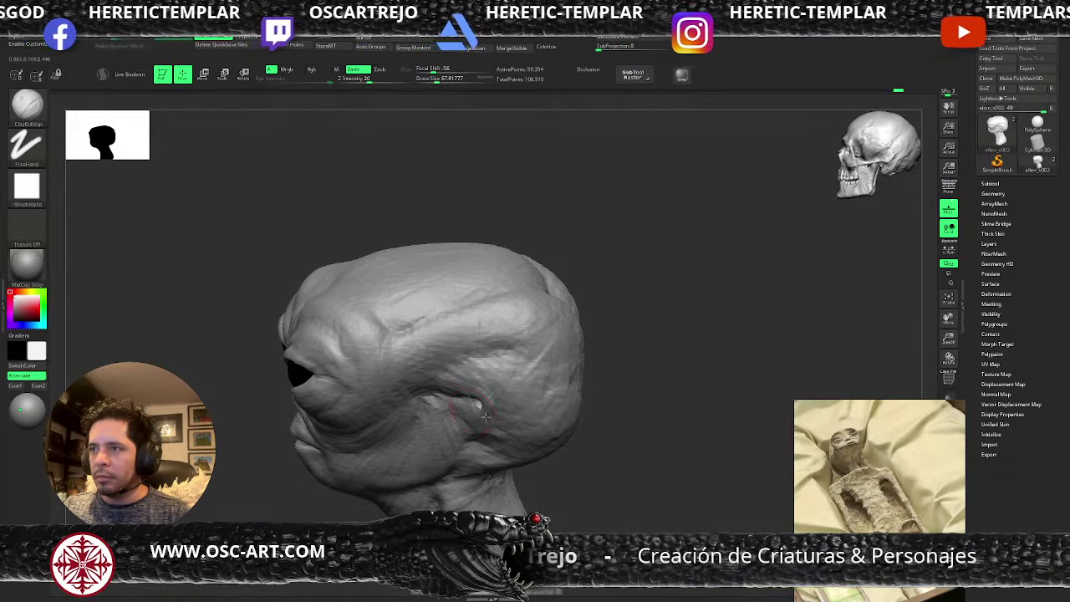
- Fill out the back of the skull behind and below the ear with ClayBuildup at draw sizes from about 124 to 97
{"action": "key", "text": "s"}
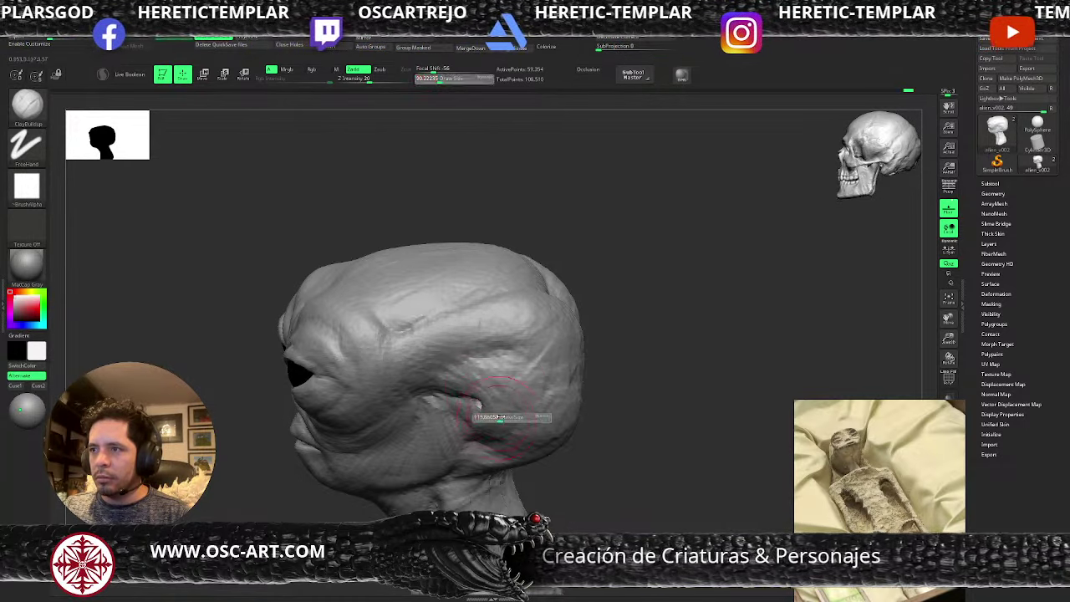
{"action": "left_click_drag", "start_coordinate": [496, 419], "coordinate": [503, 420]}
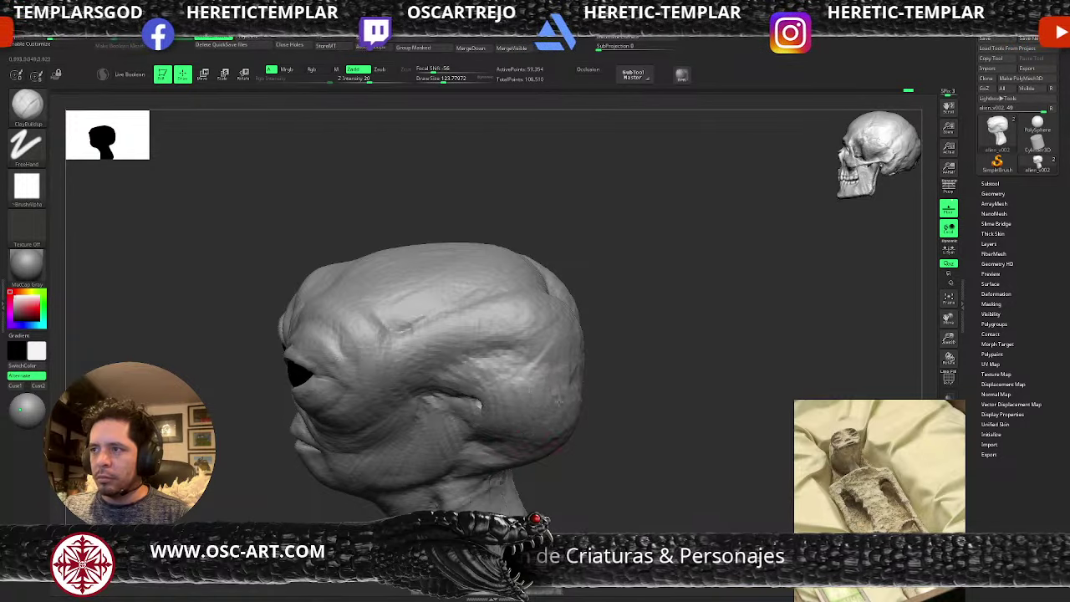
{"action": "mouse_move", "coordinate": [623, 413]}
{"action": "left_mouse_down", "text": "alt"}
{"action": "mouse_move", "coordinate": [623, 312]}
{"action": "mouse_move", "coordinate": [635, 319]}
{"action": "mouse_move", "coordinate": [590, 351]}
{"action": "left_mouse_up", "text": "alt"}
{"action": "key", "text": "s"}
{"action": "left_click_drag", "start_coordinate": [666, 380], "coordinate": [627, 377]}
{"action": "key", "text": "s"}
{"action": "mouse_move", "coordinate": [626, 328]}
{"action": "left_mouse_down"}
{"action": "mouse_move", "coordinate": [616, 327]}
{"action": "mouse_move", "coordinate": [632, 376]}
{"action": "left_mouse_up"}
{"action": "key", "text": "s"}
{"action": "key", "text": "bracketleft"}
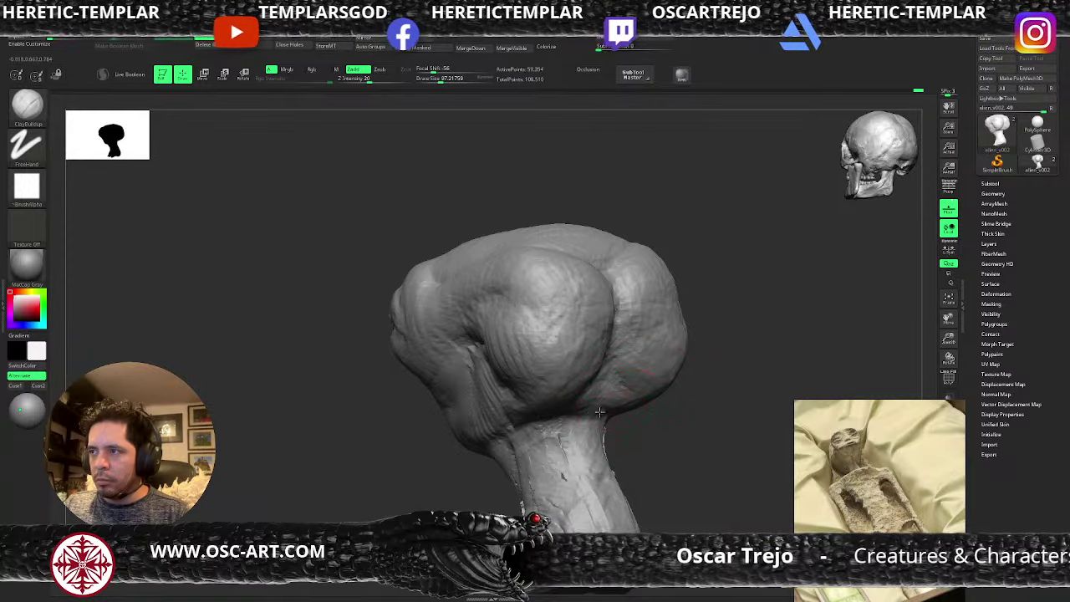
- Add volume to the back and side of the neck with ClayBuildup at a draw size of about 162
{"action": "key", "text": "bracketright"}
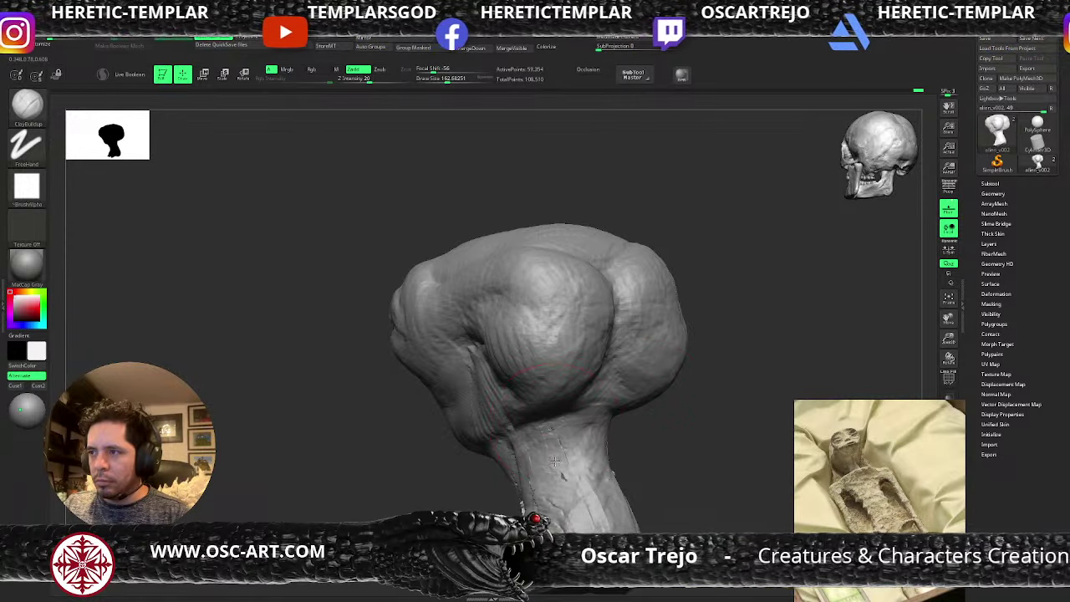
{"action": "left_click_drag", "start_coordinate": [555, 462], "coordinate": [561, 505]}
{"action": "left_click_drag", "start_coordinate": [470, 509], "coordinate": [518, 508]}
{"action": "left_click_drag", "start_coordinate": [386, 509], "coordinate": [448, 511]}
- Smooth the rough surface on the front and sides of the neck at a draw size of about 120
{"action": "left_click_drag", "start_coordinate": [604, 494], "coordinate": [590, 386], "text": "alt"}
{"action": "mouse_move", "coordinate": [550, 464]}
{"action": "left_mouse_down", "text": "shift"}
{"action": "mouse_move", "coordinate": [521, 409]}
{"action": "mouse_move", "coordinate": [557, 396]}
{"action": "mouse_move", "coordinate": [491, 410]}
{"action": "mouse_move", "coordinate": [483, 449]}
{"action": "mouse_move", "coordinate": [474, 416]}
{"action": "left_mouse_up", "text": "shift"}
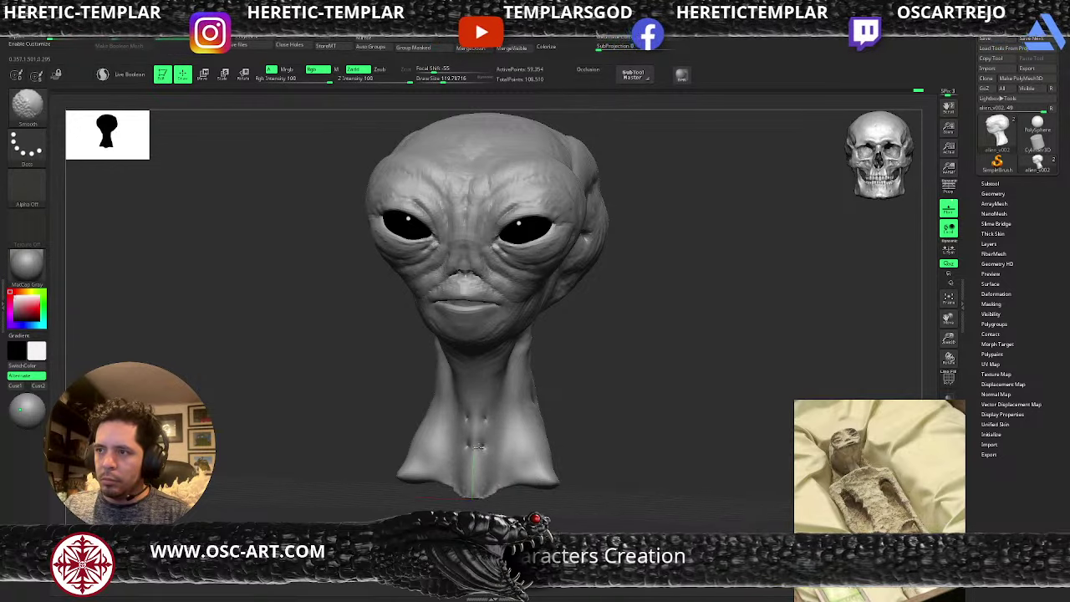
{"action": "left_click_drag", "start_coordinate": [506, 381], "coordinate": [493, 477]}
{"action": "left_click_drag", "start_coordinate": [611, 398], "coordinate": [551, 402]}
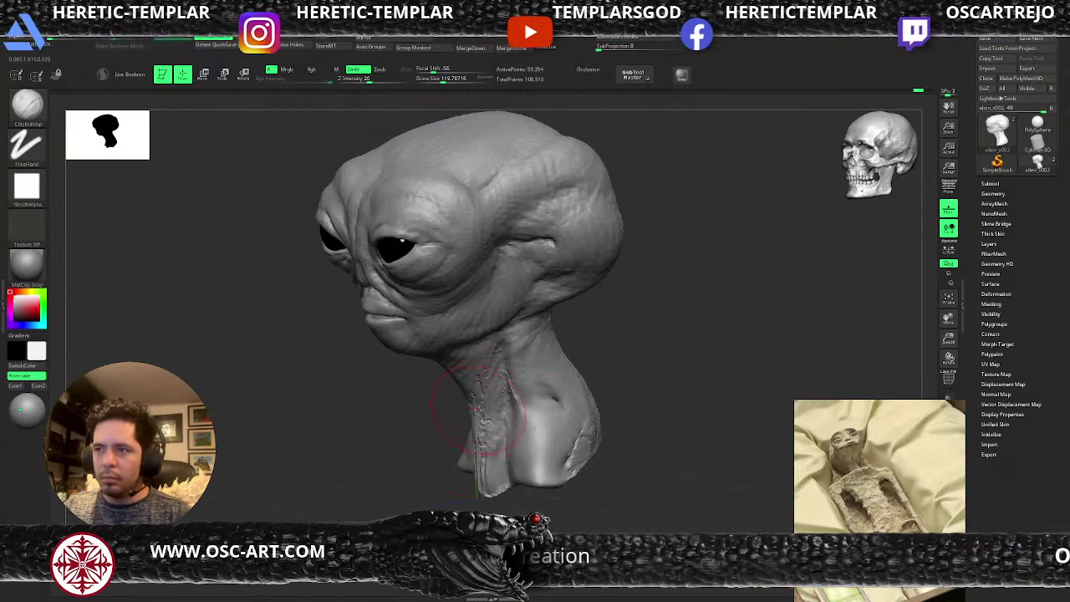
{"action": "mouse_move", "coordinate": [479, 408]}
{"action": "left_mouse_down", "text": "shift"}
{"action": "mouse_move", "coordinate": [488, 484]}
{"action": "mouse_move", "coordinate": [477, 373]}
{"action": "mouse_move", "coordinate": [486, 381]}
{"action": "left_mouse_up", "text": "shift"}
{"action": "mouse_move", "coordinate": [618, 380]}
{"action": "left_mouse_down"}
{"action": "mouse_move", "coordinate": [539, 385]}
{"action": "mouse_move", "coordinate": [543, 440]}
{"action": "mouse_move", "coordinate": [560, 410]}
{"action": "mouse_move", "coordinate": [575, 455]}
{"action": "mouse_move", "coordinate": [570, 423]}
{"action": "mouse_move", "coordinate": [599, 447]}
{"action": "mouse_move", "coordinate": [595, 385]}
{"action": "mouse_move", "coordinate": [548, 335]}
{"action": "left_mouse_up"}
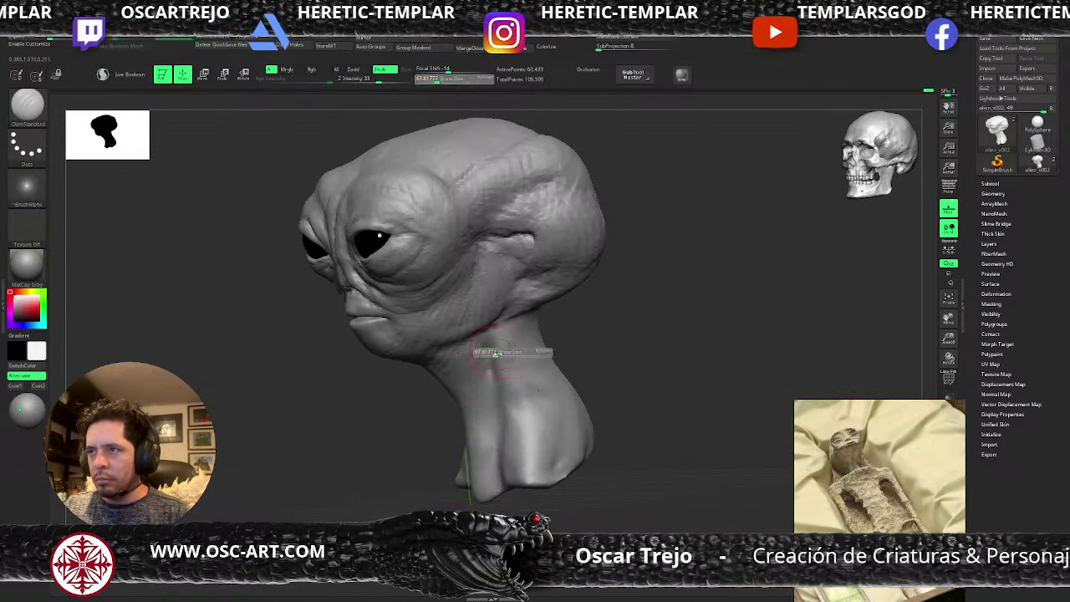
- Build up the muscle forms along the side of the neck with ClayBuildup at a draw size of about 149
{"action": "key", "text": "b"}
{"action": "key", "text": "c"}
{"action": "key", "text": "b"}
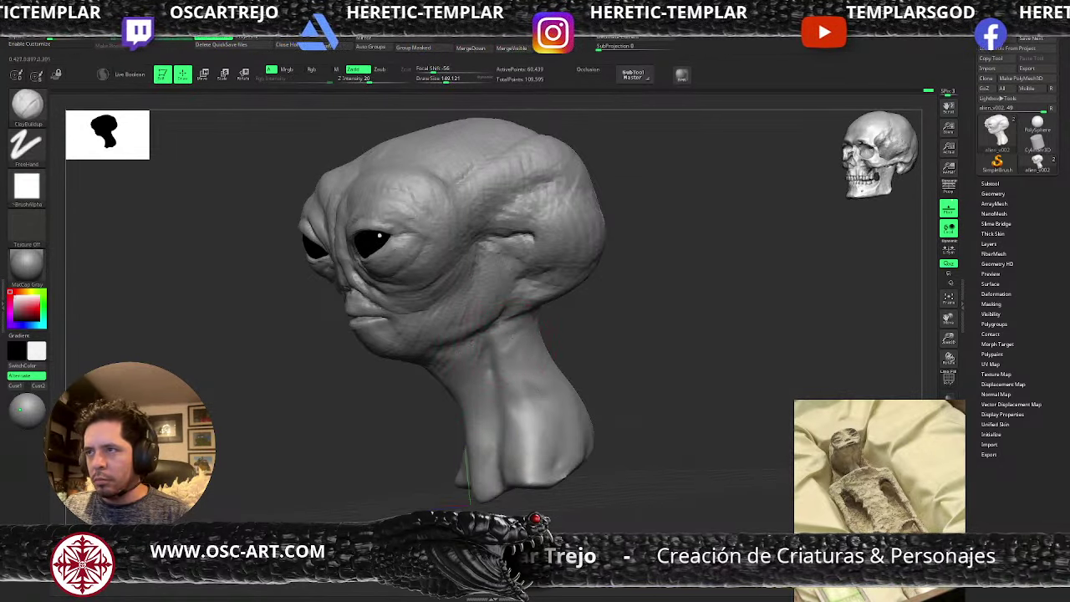
{"action": "left_click_drag", "start_coordinate": [516, 370], "coordinate": [519, 451]}
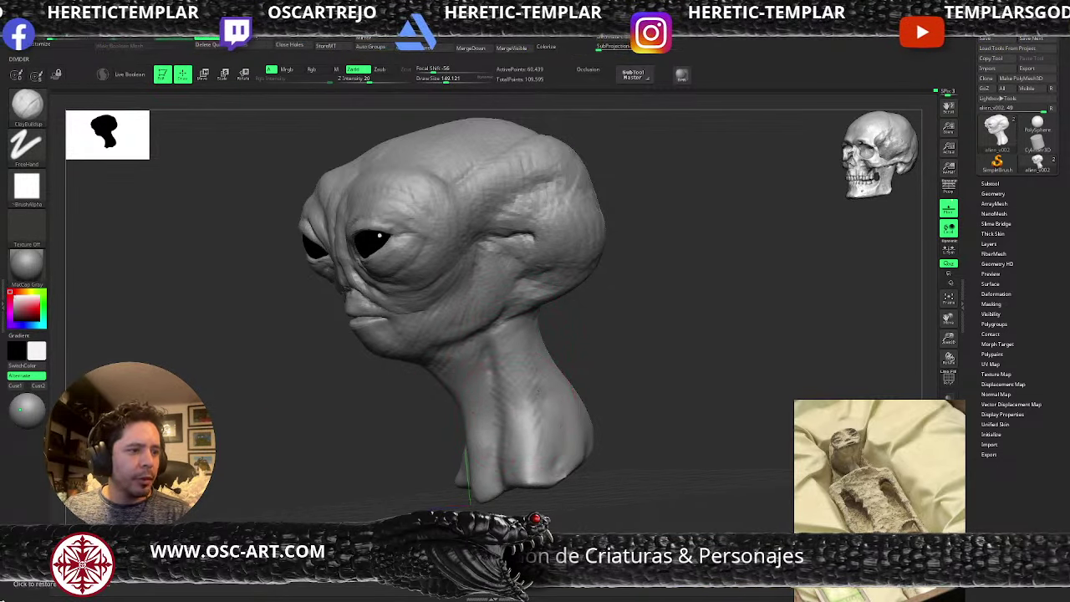
- Fill out the upper neck beneath the jaw and ear with ClayBuildup at draw sizes from about 90 to 152
{"action": "left_click_drag", "start_coordinate": [608, 346], "coordinate": [570, 382]}
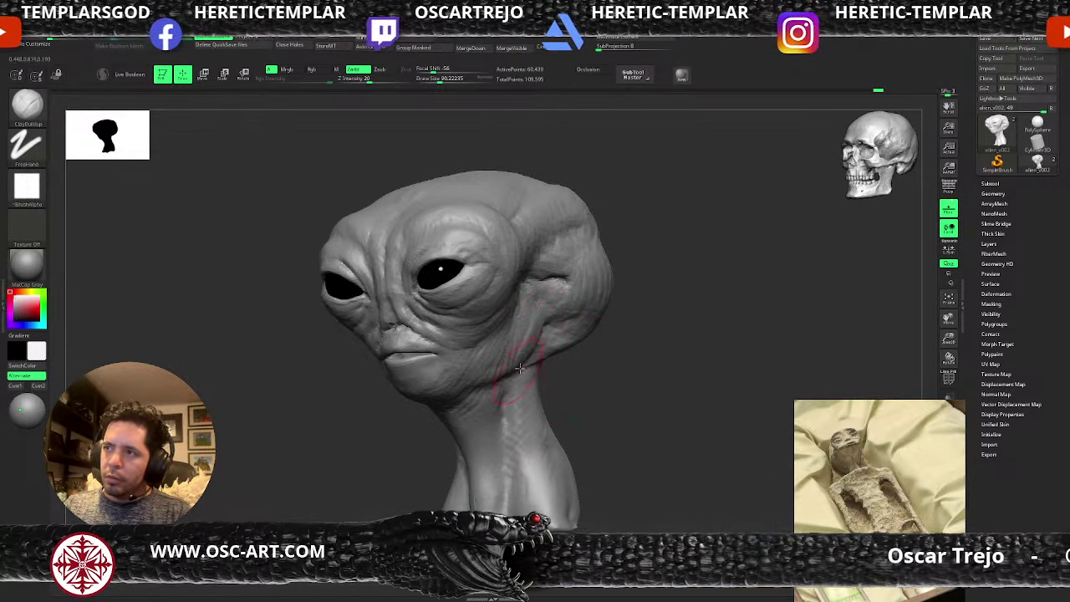
{"action": "left_click_drag", "start_coordinate": [586, 369], "coordinate": [530, 375]}
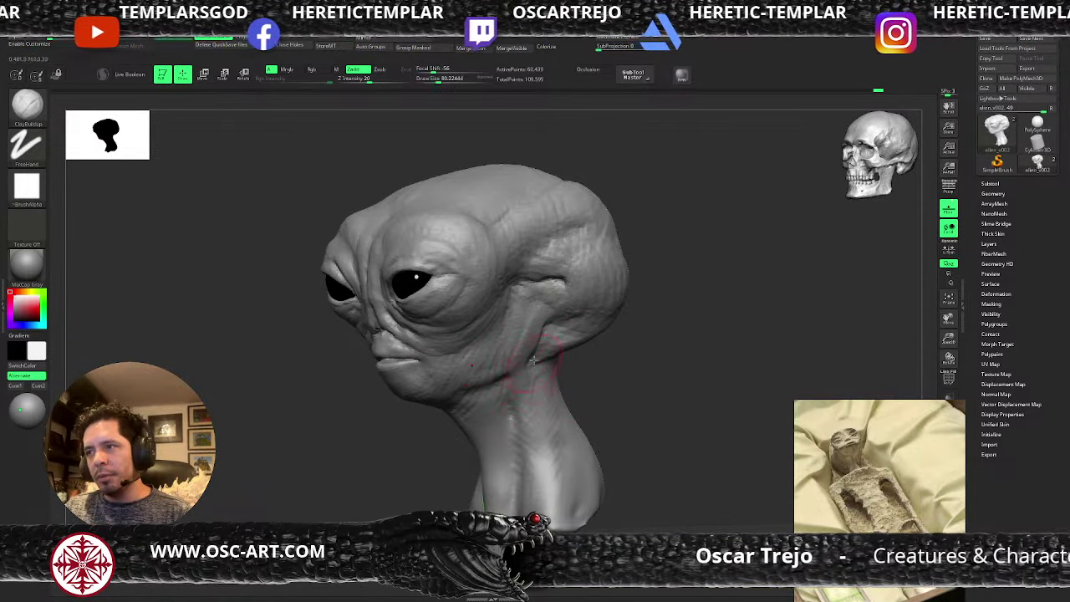
{"action": "key", "text": "bracketright"}
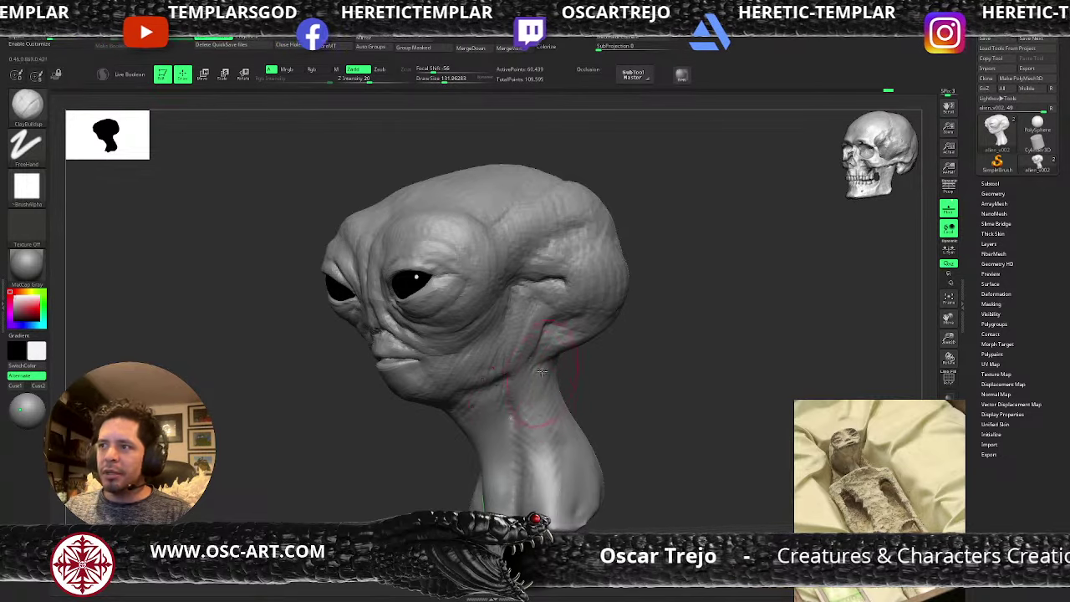
{"action": "left_click_drag", "start_coordinate": [606, 385], "coordinate": [562, 399]}
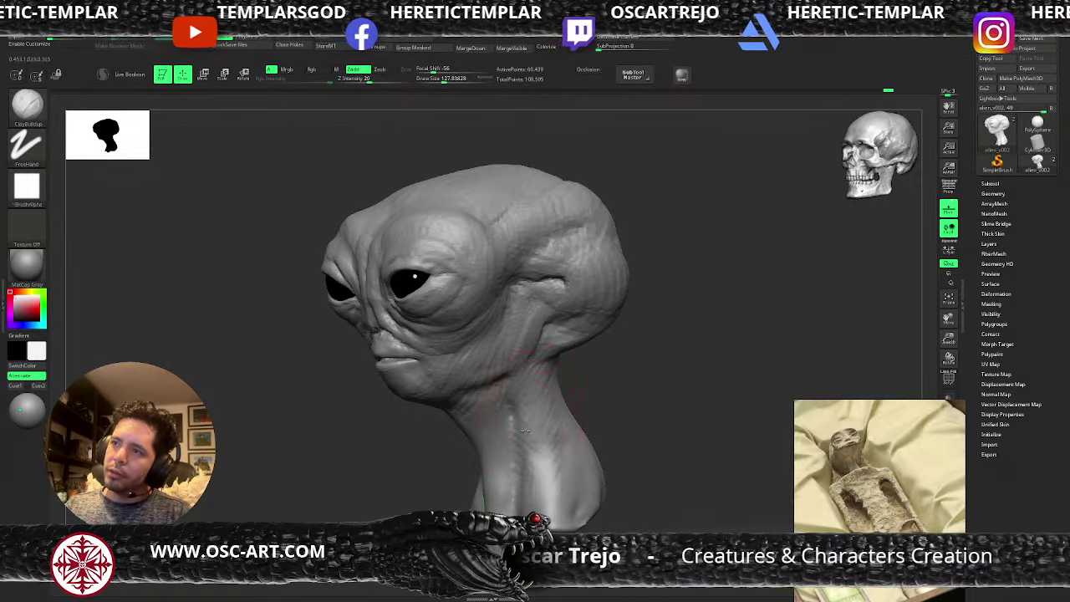
- Refine the throat and the lower side of the neck with ClayBuildup at draw sizes from about 85 to 112
{"action": "key", "text": "["}
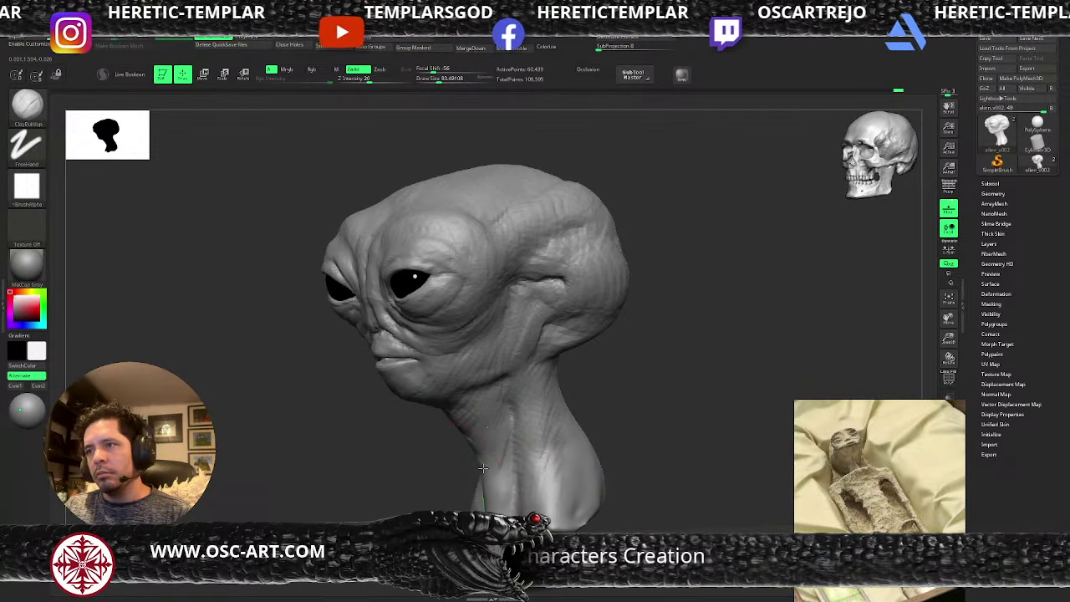
{"action": "right_click_drag", "start_coordinate": [508, 427], "coordinate": [535, 435]}
{"action": "key", "text": "bracketright"}
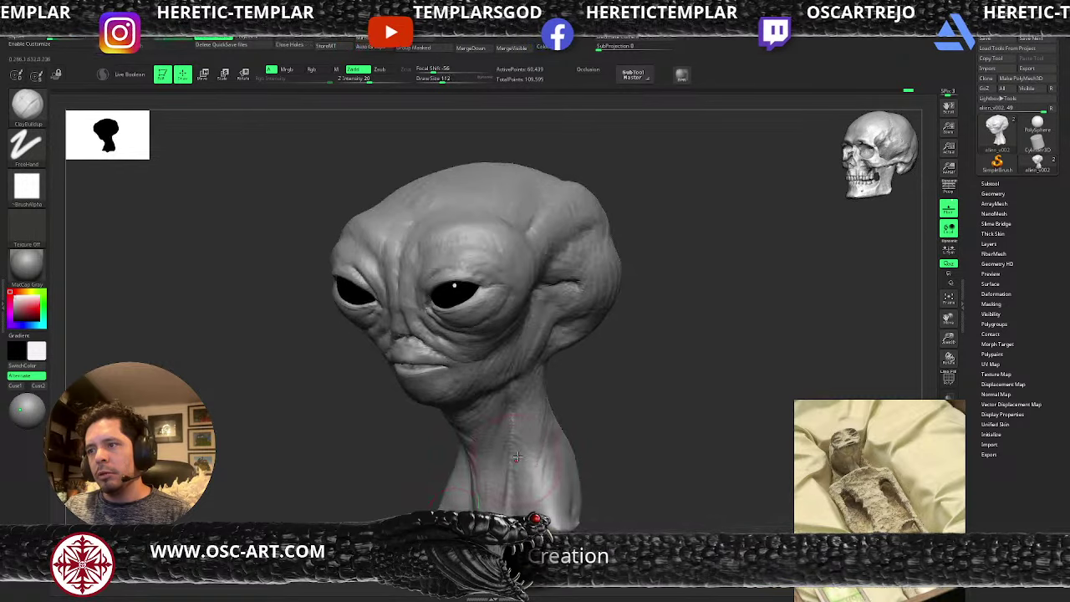
{"action": "left_click_drag", "start_coordinate": [550, 413], "coordinate": [558, 477]}
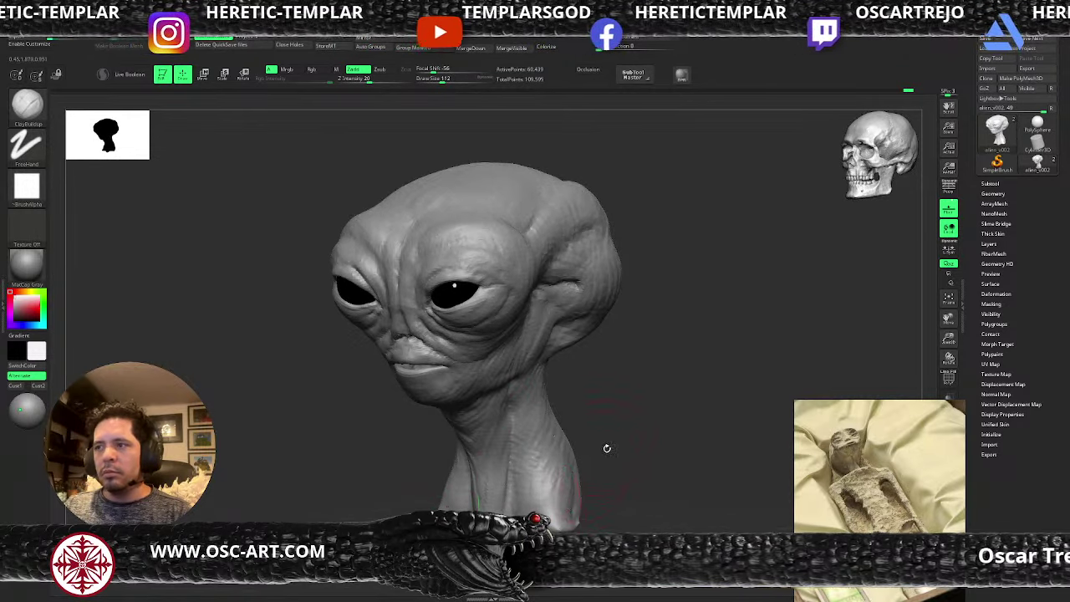
{"action": "left_click_drag", "start_coordinate": [607, 446], "coordinate": [606, 412]}
- Reshape the outline of the neck base with the Move brush at a draw size of about 107
{"action": "key", "text": "b"}
{"action": "key", "text": "m"}
{"action": "key", "text": "v"}
{"action": "mouse_move", "coordinate": [558, 465]}
{"action": "left_mouse_down"}
{"action": "mouse_move", "coordinate": [576, 469]}
{"action": "mouse_move", "coordinate": [561, 468]}
{"action": "left_mouse_up"}
{"action": "left_click_drag", "start_coordinate": [618, 432], "coordinate": [616, 440]}
{"action": "key", "text": "s"}
{"action": "left_click", "coordinate": [583, 473]}
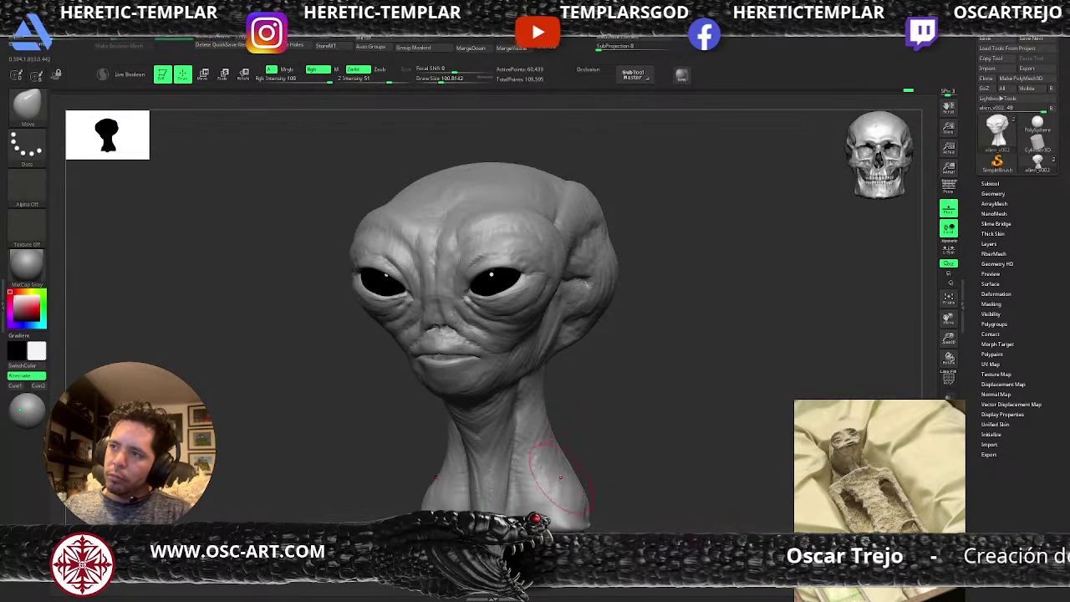
{"action": "left_click_drag", "start_coordinate": [555, 474], "coordinate": [547, 470]}
{"action": "right_click_drag", "start_coordinate": [613, 436], "coordinate": [652, 379]}
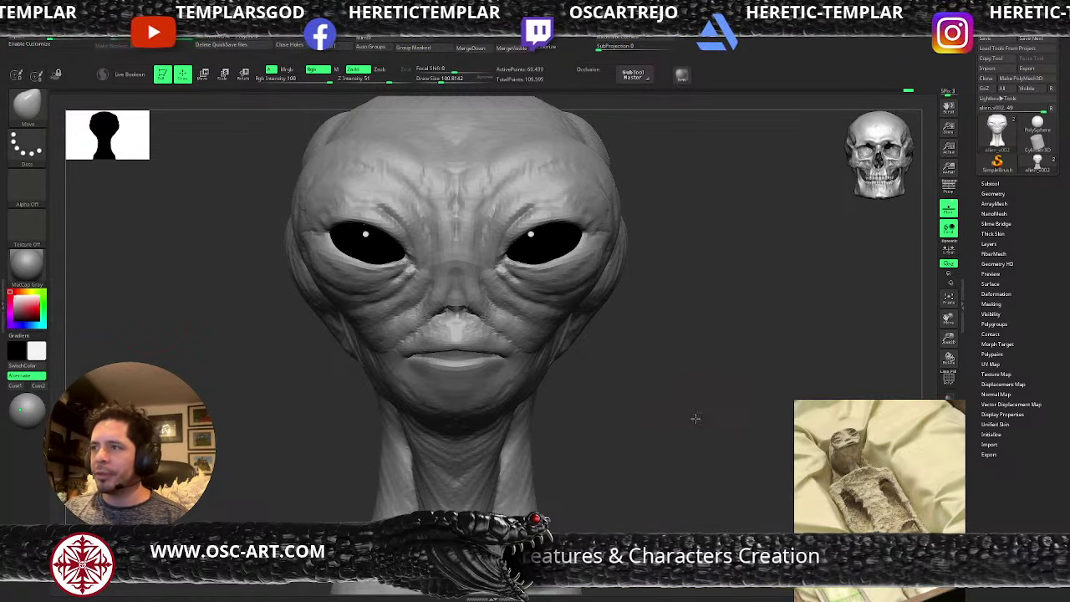
- Adjust the mouth corner and lip area with the Move brush, enlarging the draw size to about 228
{"action": "mouse_move", "coordinate": [694, 418]}
{"action": "left_mouse_down"}
{"action": "mouse_move", "coordinate": [728, 393]}
{"action": "mouse_move", "coordinate": [682, 351]}
{"action": "mouse_move", "coordinate": [690, 373]}
{"action": "mouse_move", "coordinate": [705, 364]}
{"action": "mouse_move", "coordinate": [707, 373]}
{"action": "left_mouse_up"}
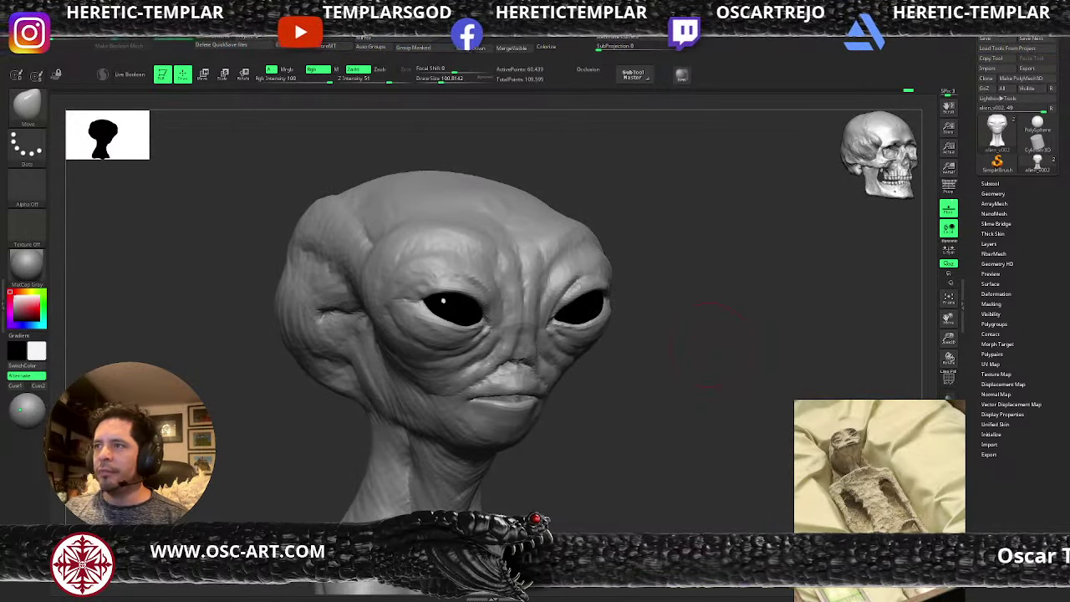
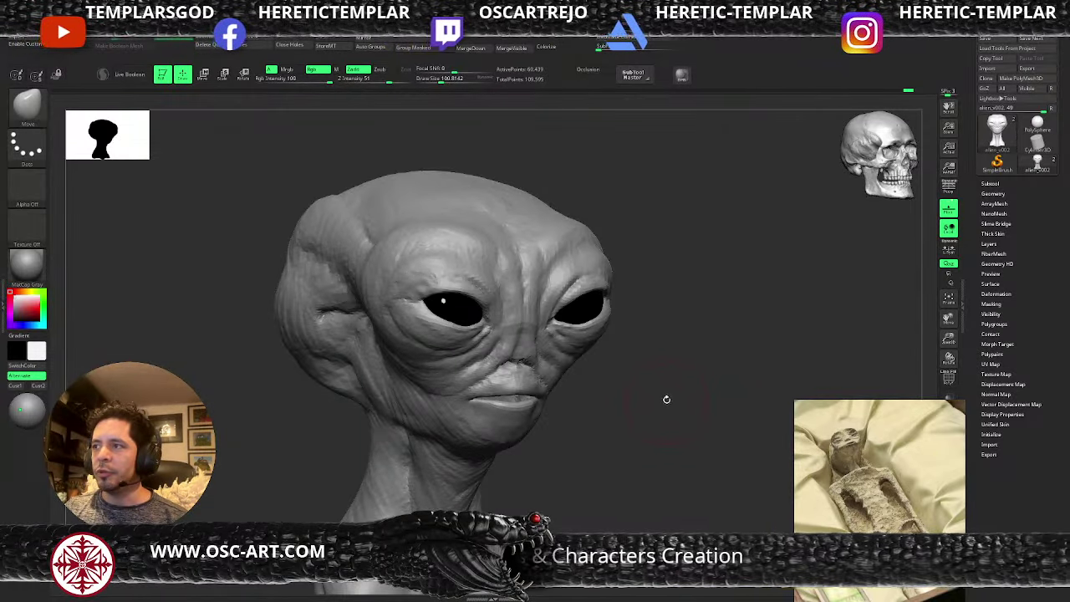
{"action": "mouse_move", "coordinate": [666, 400]}
{"action": "left_mouse_down", "text": "alt"}
{"action": "mouse_move", "coordinate": [649, 395]}
{"action": "mouse_move", "coordinate": [661, 399]}
{"action": "mouse_move", "coordinate": [674, 365]}
{"action": "mouse_move", "coordinate": [662, 388]}
{"action": "mouse_move", "coordinate": [676, 384]}
{"action": "mouse_move", "coordinate": [645, 360]}
{"action": "mouse_move", "coordinate": [662, 363]}
{"action": "left_mouse_up", "text": "alt"}
{"action": "key", "text": "s"}
{"action": "left_click", "coordinate": [546, 409]}
{"action": "key", "text": "s"}
{"action": "left_click", "coordinate": [542, 409]}
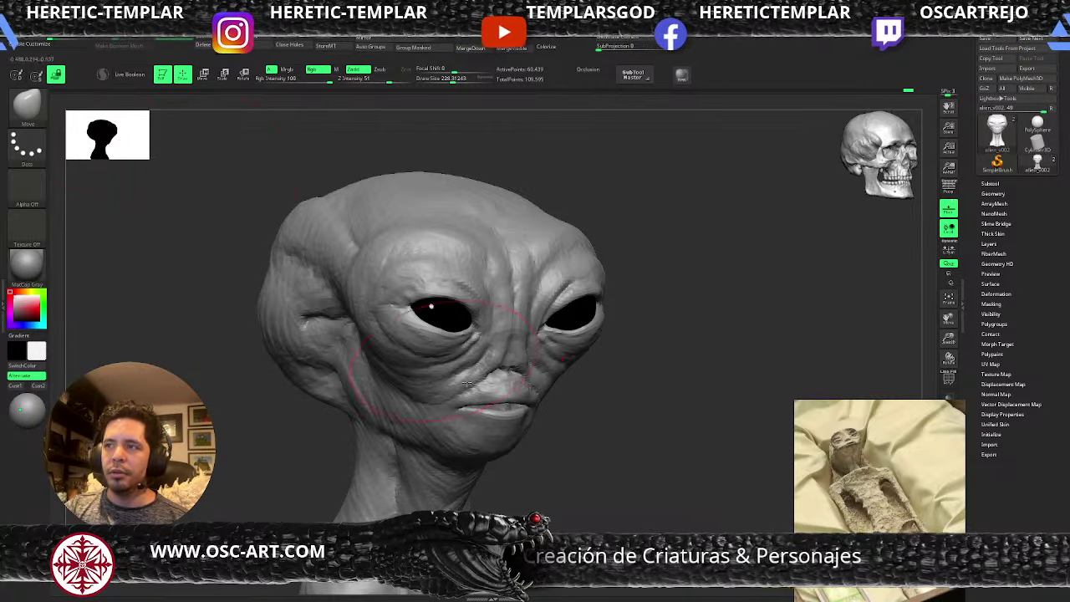
{"action": "key", "text": "s"}
{"action": "left_click", "coordinate": [535, 417]}
{"action": "mouse_move", "coordinate": [532, 406]}
{"action": "left_mouse_down"}
{"action": "mouse_move", "coordinate": [536, 419]}
{"action": "mouse_move", "coordinate": [535, 407]}
{"action": "left_mouse_up"}
{"action": "key", "text": "s"}
{"action": "left_click", "coordinate": [537, 420]}
{"action": "key", "text": "s"}
{"action": "left_click", "coordinate": [538, 408]}
{"action": "key", "text": "s"}
- Pull the cheek contour beneath the far eye slightly inward with the Move brush
{"action": "left_click", "coordinate": [562, 379]}
{"action": "left_click_drag", "start_coordinate": [566, 372], "coordinate": [557, 367]}
{"action": "key", "text": "s"}
{"action": "left_click", "coordinate": [573, 361]}
- Reshape the contour of the brow bulge above the far eye with the Move brush at a draw size of about 234
{"action": "key", "text": "s"}
{"action": "left_click", "coordinate": [571, 233]}
{"action": "left_click_drag", "start_coordinate": [578, 231], "coordinate": [569, 235]}
{"action": "key", "text": "s"}
{"action": "left_click", "coordinate": [574, 237]}
{"action": "key", "text": "s"}
{"action": "left_click", "coordinate": [581, 234]}
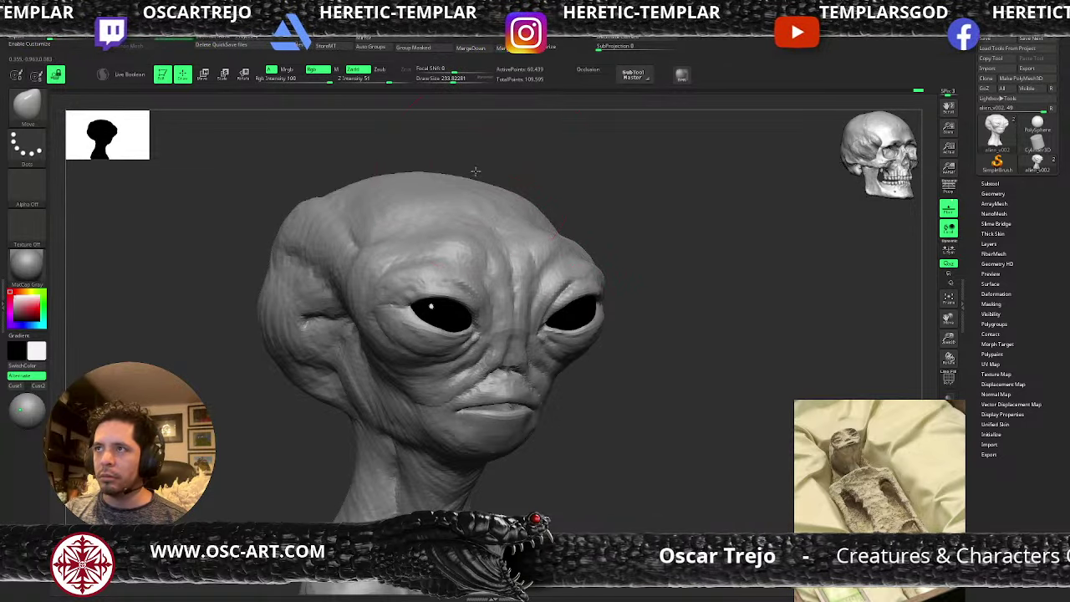
- Raise and round out the top of the cranium with the Move brush, enlarging the draw size to about 311
{"action": "left_click_drag", "start_coordinate": [475, 171], "coordinate": [473, 164]}
{"action": "key", "text": "s"}
{"action": "left_click", "coordinate": [442, 185]}
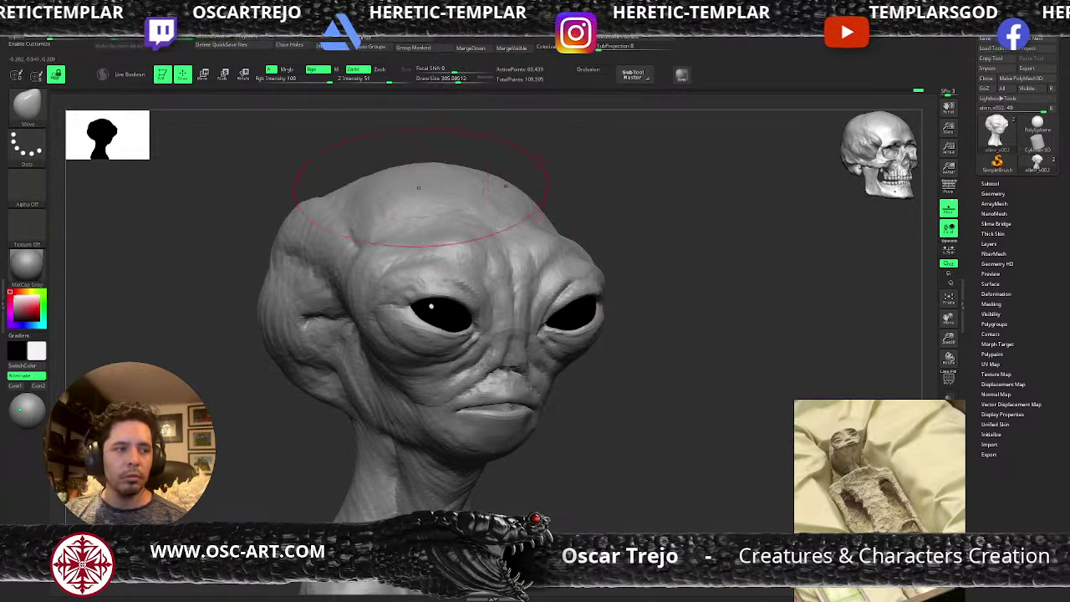
{"action": "key", "text": "s"}
{"action": "left_click", "coordinate": [406, 187]}
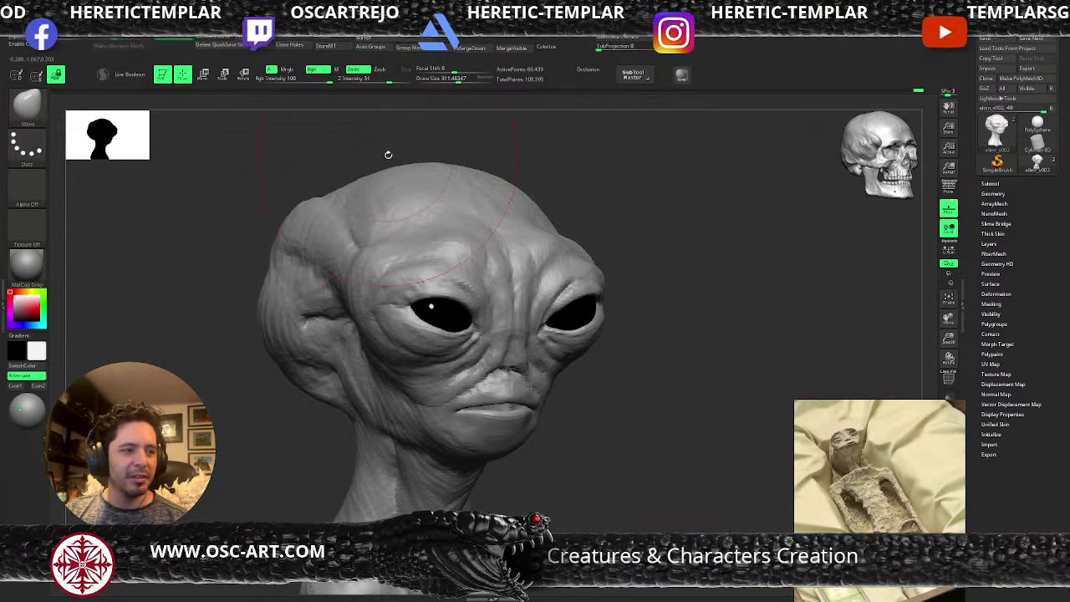
{"action": "left_click_drag", "start_coordinate": [389, 208], "coordinate": [366, 177]}
{"action": "mouse_move", "coordinate": [334, 215]}
{"action": "left_mouse_down"}
{"action": "mouse_move", "coordinate": [334, 178]}
{"action": "mouse_move", "coordinate": [323, 184]}
{"action": "mouse_move", "coordinate": [334, 188]}
{"action": "mouse_move", "coordinate": [319, 178]}
{"action": "mouse_move", "coordinate": [303, 199]}
{"action": "left_mouse_up"}
- Reshape the rear lobe of the skull with the Move brush at a draw size of about 357
{"action": "key", "text": "s"}
{"action": "key", "text": "s"}
{"action": "key", "text": "s"}
{"action": "mouse_move", "coordinate": [287, 328]}
{"action": "left_mouse_down"}
{"action": "mouse_move", "coordinate": [298, 329]}
{"action": "mouse_move", "coordinate": [301, 361]}
{"action": "left_mouse_up"}
- Pull the front of the neck inward beneath the chin with the Move brush at a draw size of about 177
{"action": "key", "text": "s"}
{"action": "key", "text": "s"}
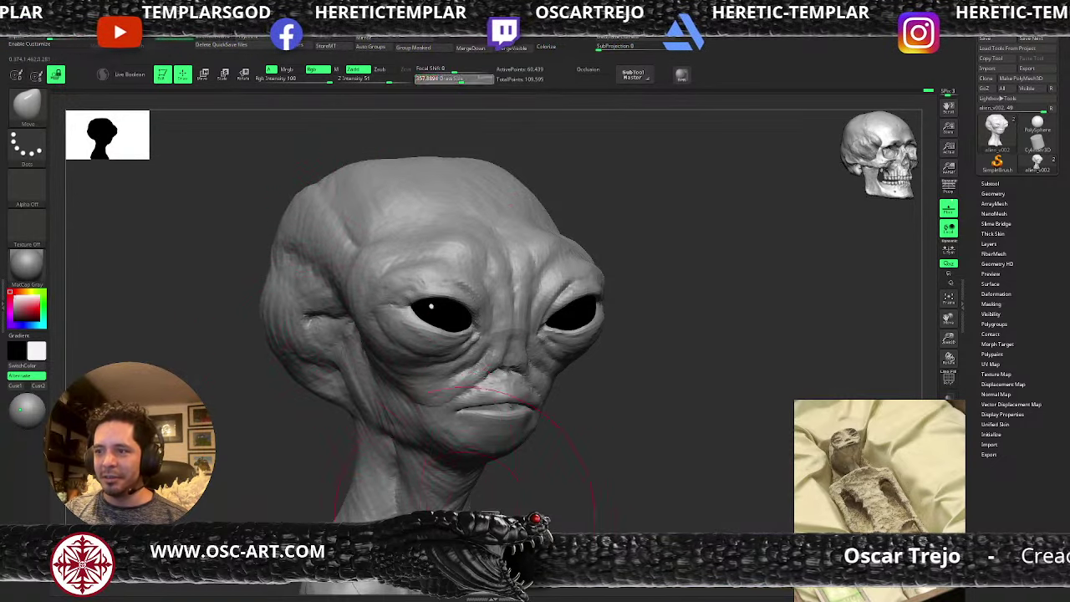
{"action": "key", "text": "bracketleft"}
{"action": "left_click_drag", "start_coordinate": [468, 483], "coordinate": [458, 464]}
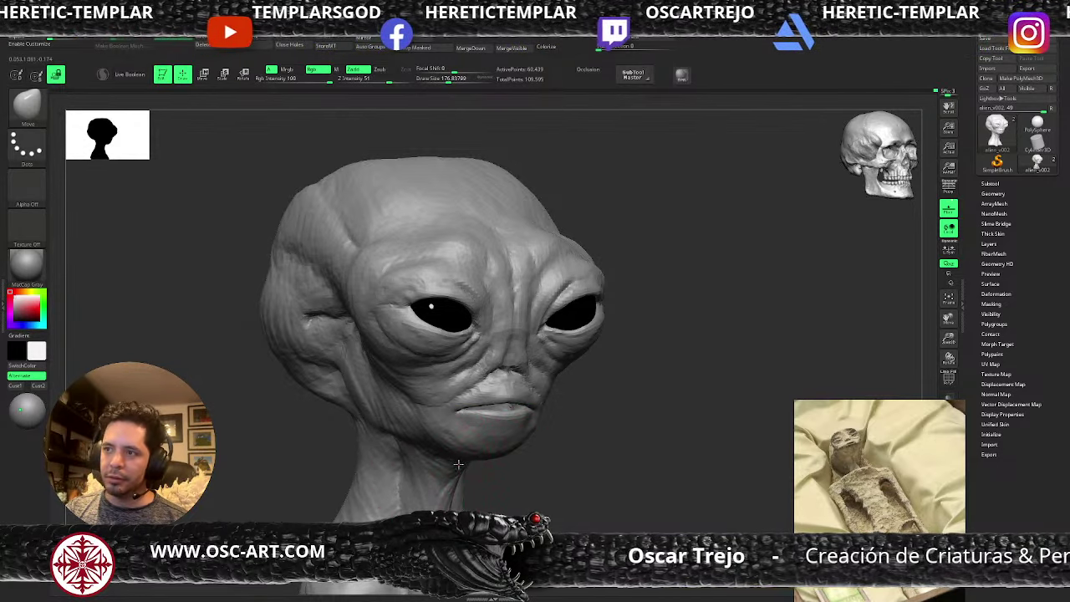
- Lower the mouth and reshape the chin with the Move brush at a draw size of about 154
{"action": "mouse_move", "coordinate": [478, 414]}
{"action": "left_mouse_down"}
{"action": "mouse_move", "coordinate": [520, 414]}
{"action": "mouse_move", "coordinate": [529, 428]}
{"action": "mouse_move", "coordinate": [499, 439]}
{"action": "mouse_move", "coordinate": [486, 431]}
{"action": "mouse_move", "coordinate": [503, 430]}
{"action": "left_mouse_up"}
{"action": "key", "text": "s"}
{"action": "key", "text": "s"}
{"action": "left_click", "coordinate": [504, 437]}
{"action": "key", "text": "s"}
{"action": "left_click", "coordinate": [509, 407]}
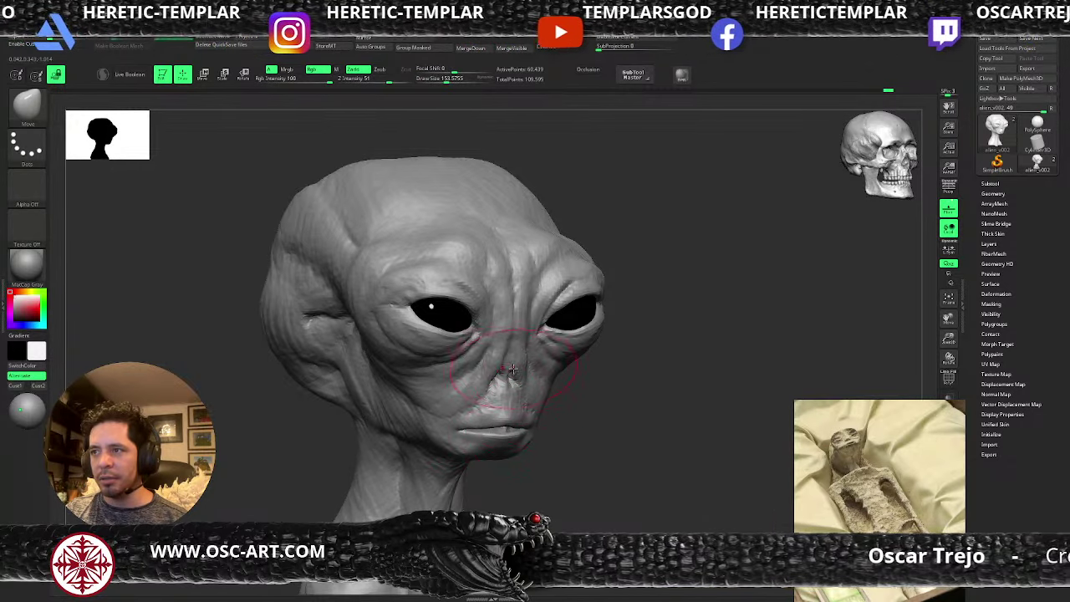
- Pull the nose tip and nostril area downward with the Move brush, reducing the draw size to about 108
{"action": "left_click_drag", "start_coordinate": [514, 370], "coordinate": [517, 411]}
{"action": "key", "text": "ctrl+z"}
{"action": "key", "text": "s"}
{"action": "left_click", "coordinate": [510, 387]}
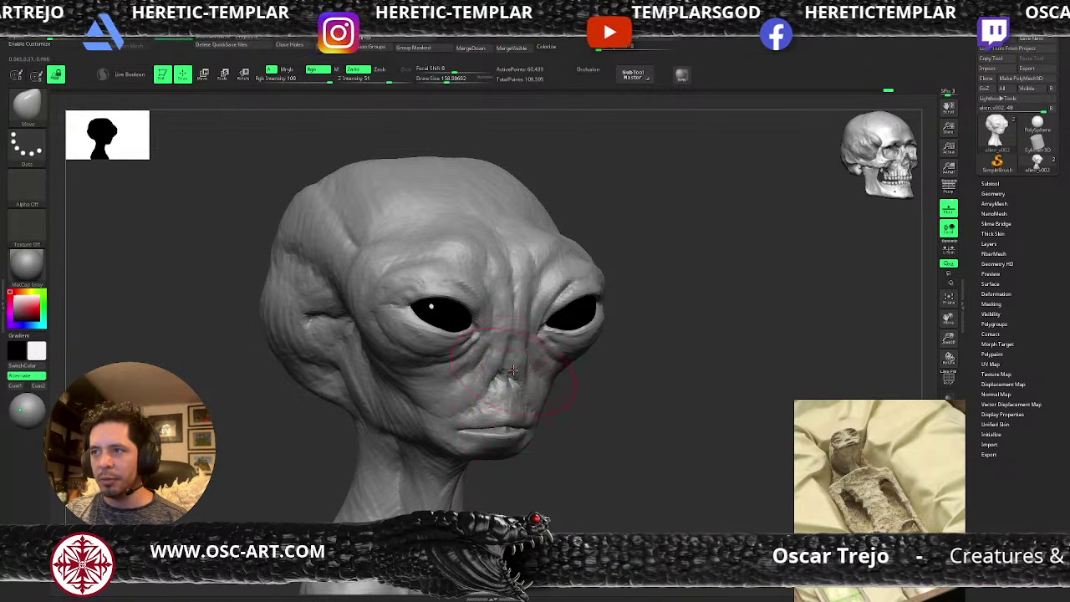
{"action": "left_click_drag", "start_coordinate": [508, 372], "coordinate": [513, 383]}
{"action": "key", "text": "s"}
{"action": "left_click", "coordinate": [515, 383]}
{"action": "key", "text": "s"}
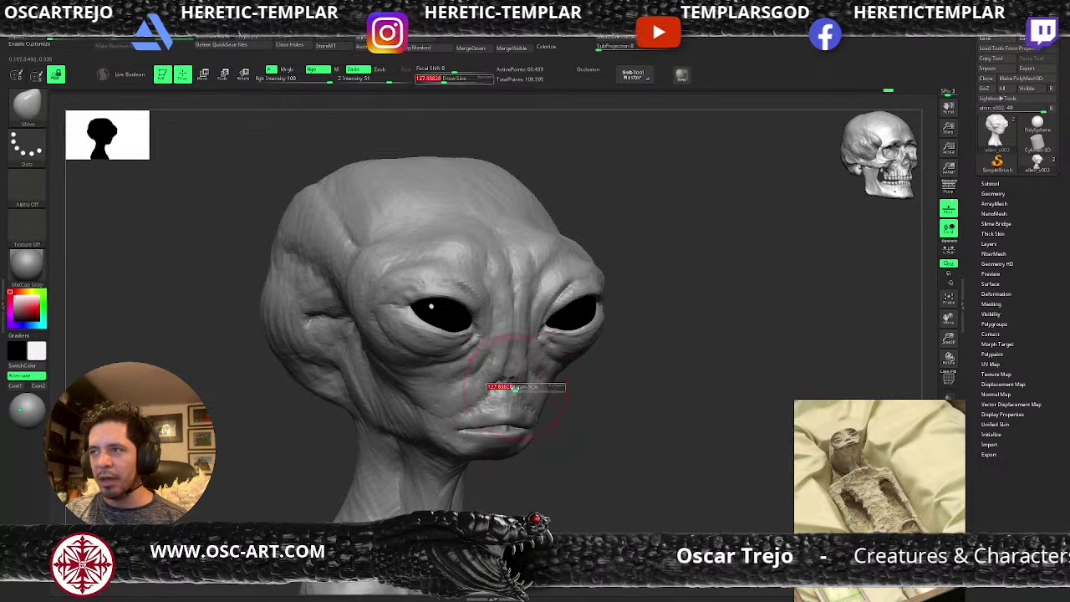
{"action": "left_click", "coordinate": [508, 388]}
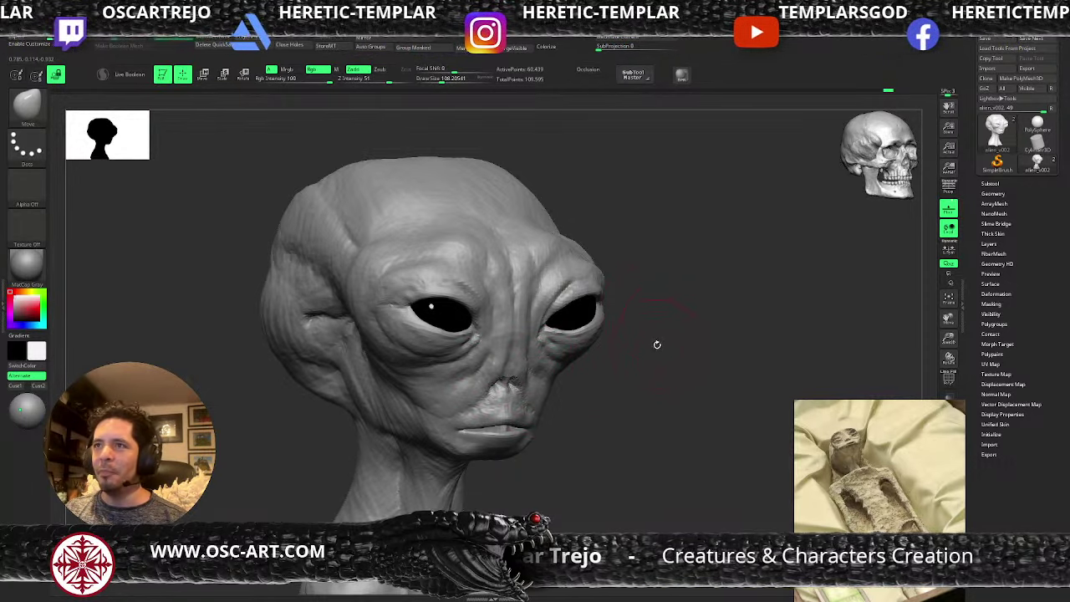
- Lower the upper forehead contour slightly with the Move brush
{"action": "key", "text": "s"}
{"action": "left_click", "coordinate": [498, 175]}
{"action": "left_click_drag", "start_coordinate": [496, 172], "coordinate": [494, 187]}
- Reshape the transition between the forehead and the far brow with the Move brush, raising the draw size to about 154
{"action": "key", "text": "s"}
{"action": "left_click", "coordinate": [551, 228]}
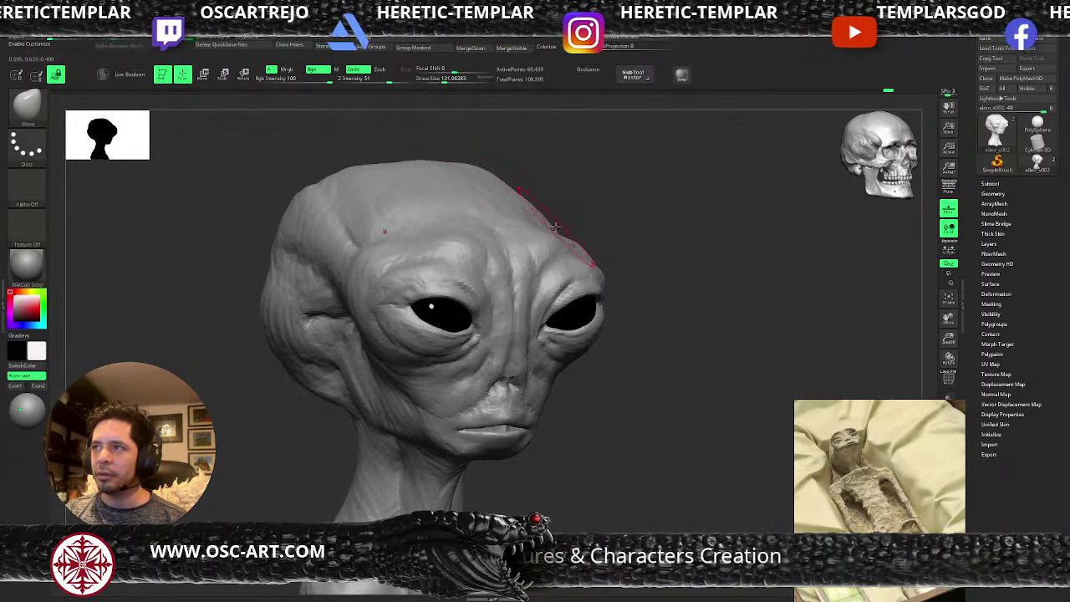
{"action": "key", "text": "s"}
{"action": "left_click", "coordinate": [567, 241]}
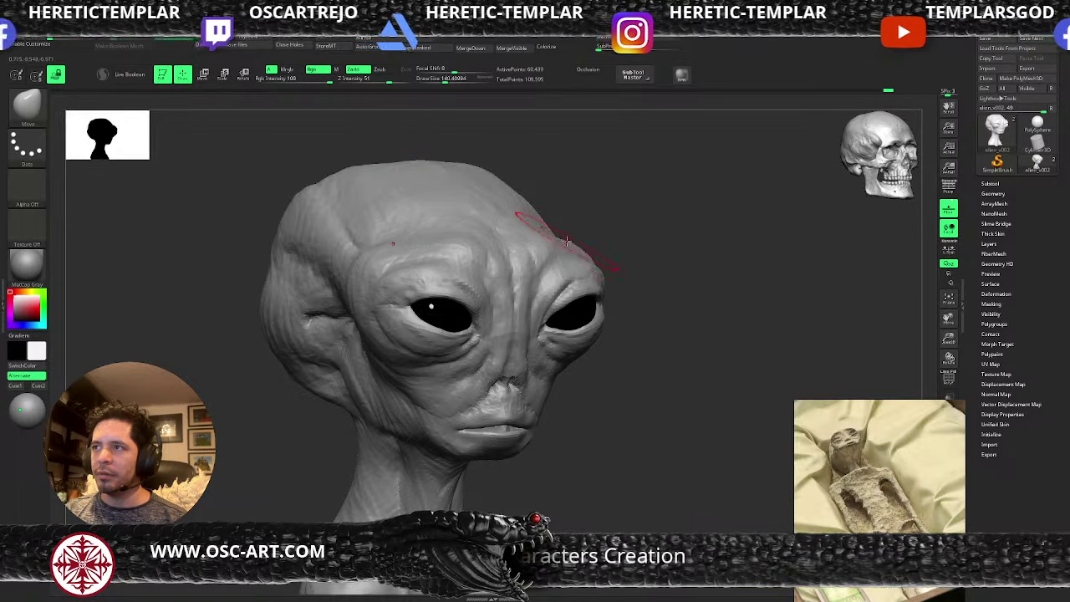
{"action": "key", "text": "bracketright"}
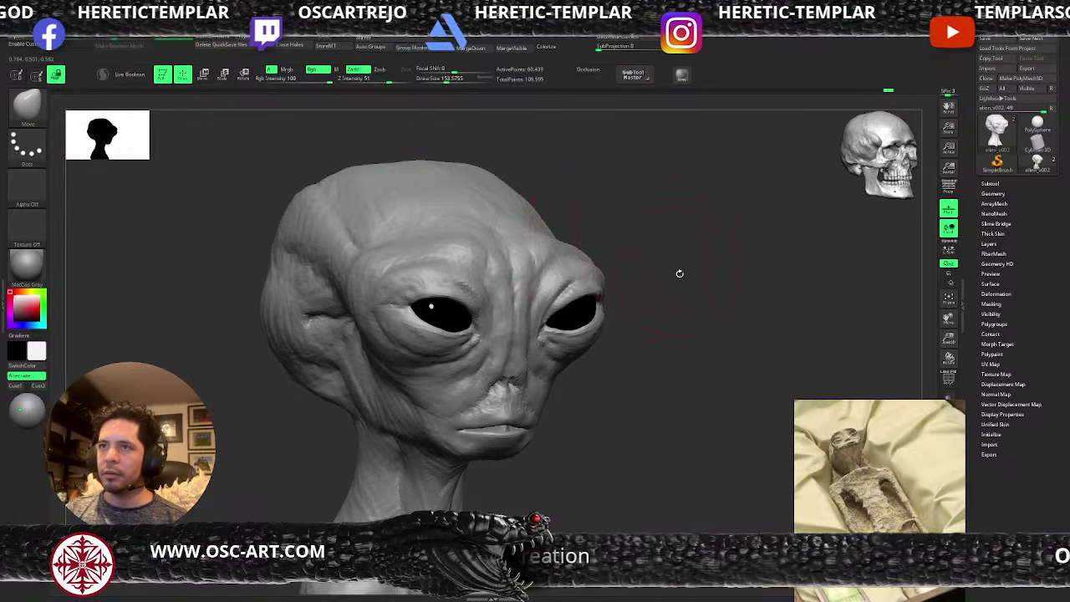
{"action": "key", "text": "s"}
{"action": "left_click", "coordinate": [574, 254]}
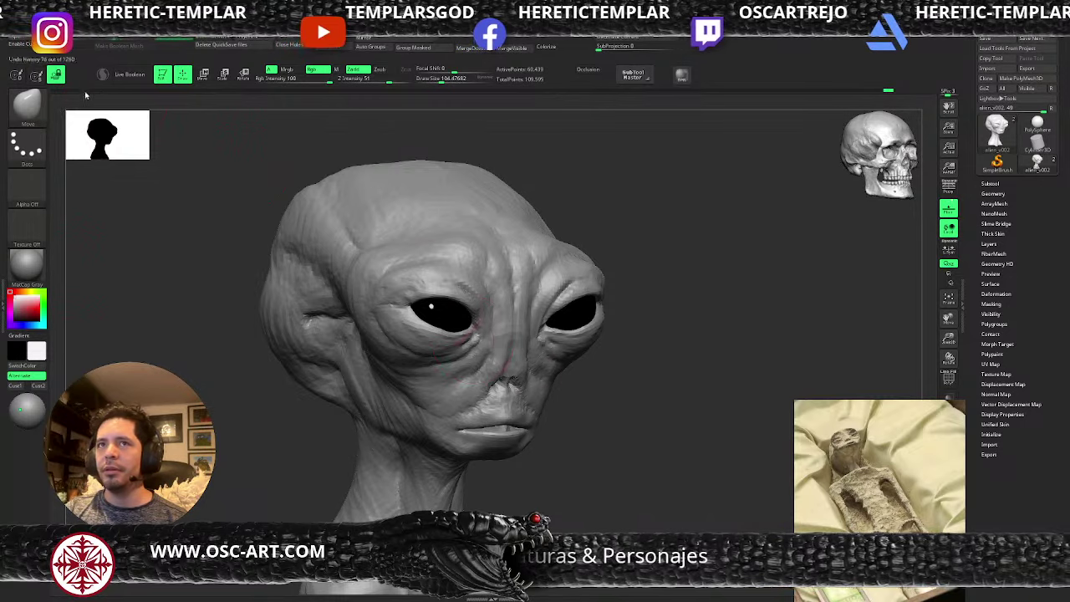
- Sculpt the underside of the jaw and chin with the ClayBuildup brush at a draw size of about 162
{"action": "mouse_move", "coordinate": [552, 458]}
{"action": "left_mouse_down"}
{"action": "mouse_move", "coordinate": [511, 461]}
{"action": "mouse_move", "coordinate": [565, 466]}
{"action": "mouse_move", "coordinate": [399, 476]}
{"action": "mouse_move", "coordinate": [376, 442]}
{"action": "mouse_move", "coordinate": [396, 454]}
{"action": "mouse_move", "coordinate": [408, 376]}
{"action": "mouse_move", "coordinate": [451, 355]}
{"action": "left_mouse_up"}
{"action": "key", "text": "s"}
{"action": "left_click_drag", "start_coordinate": [511, 377], "coordinate": [595, 380]}
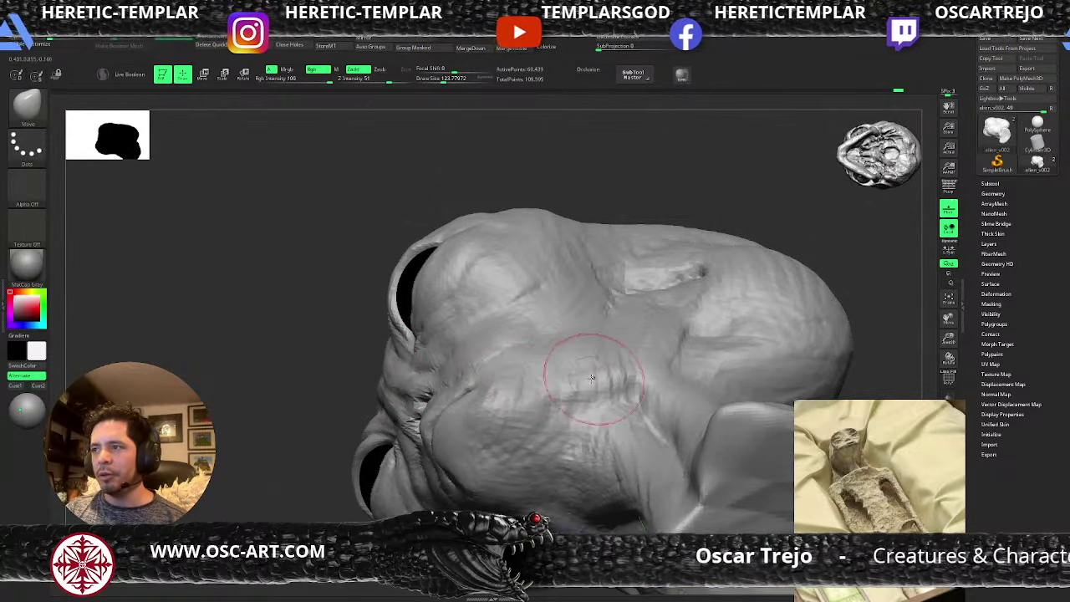
{"action": "mouse_move", "coordinate": [292, 410]}
{"action": "left_mouse_down"}
{"action": "mouse_move", "coordinate": [298, 461]}
{"action": "mouse_move", "coordinate": [327, 499]}
{"action": "mouse_move", "coordinate": [354, 492]}
{"action": "left_mouse_up"}
{"action": "left_click_drag", "start_coordinate": [392, 441], "coordinate": [409, 481], "text": "alt"}
{"action": "key", "text": "s"}
{"action": "mouse_move", "coordinate": [466, 437]}
{"action": "left_mouse_down"}
{"action": "mouse_move", "coordinate": [446, 439]}
{"action": "mouse_move", "coordinate": [456, 452]}
{"action": "mouse_move", "coordinate": [449, 476]}
{"action": "mouse_move", "coordinate": [539, 398]}
{"action": "mouse_move", "coordinate": [643, 382]}
{"action": "left_mouse_up"}
{"action": "key", "text": "b"}
{"action": "key", "text": "c"}
{"action": "key", "text": "b"}
{"action": "key", "text": "bracketright"}
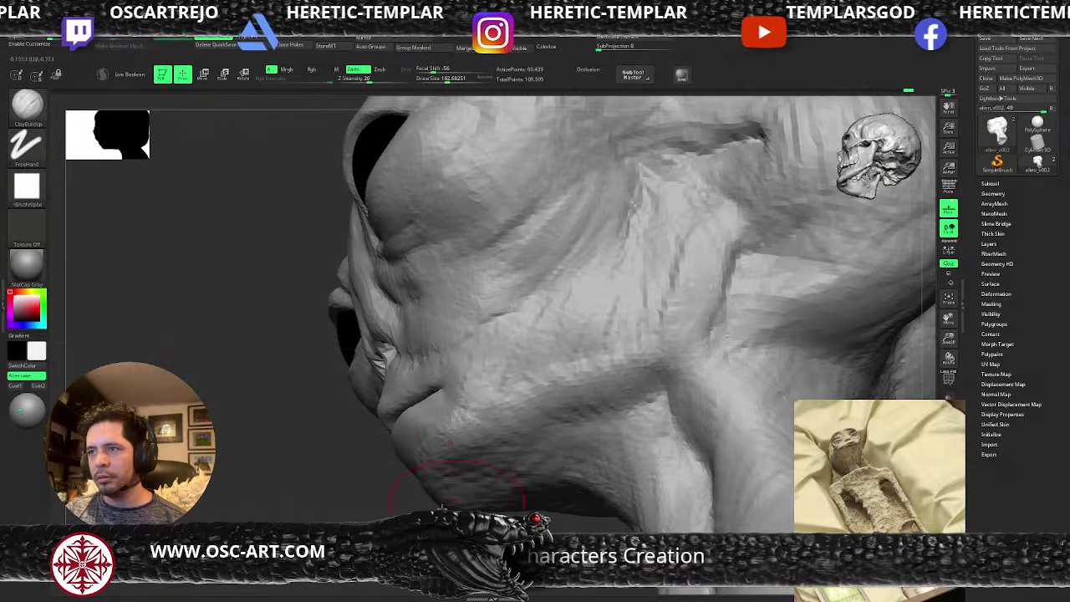
{"action": "mouse_move", "coordinate": [409, 506]}
{"action": "left_mouse_down", "text": "alt"}
{"action": "mouse_move", "coordinate": [356, 508]}
{"action": "mouse_move", "coordinate": [381, 505]}
{"action": "mouse_move", "coordinate": [471, 424]}
{"action": "left_mouse_up", "text": "alt"}
- Smooth and refine the chin and lower lip area with a smaller ClayBuildup brush
{"action": "mouse_move", "coordinate": [615, 401]}
{"action": "left_mouse_down", "text": "shift"}
{"action": "mouse_move", "coordinate": [594, 382]}
{"action": "mouse_move", "coordinate": [526, 365]}
{"action": "mouse_move", "coordinate": [423, 364]}
{"action": "mouse_move", "coordinate": [478, 357]}
{"action": "mouse_move", "coordinate": [535, 390]}
{"action": "mouse_move", "coordinate": [591, 401]}
{"action": "mouse_move", "coordinate": [573, 396]}
{"action": "left_mouse_up", "text": "shift"}
{"action": "key", "text": "["}
{"action": "key", "text": "["}
{"action": "key", "text": "]"}
{"action": "mouse_move", "coordinate": [573, 396]}
{"action": "left_mouse_down"}
{"action": "mouse_move", "coordinate": [600, 402]}
{"action": "mouse_move", "coordinate": [581, 385]}
{"action": "mouse_move", "coordinate": [595, 434]}
{"action": "left_mouse_up"}
{"action": "key", "text": "["}
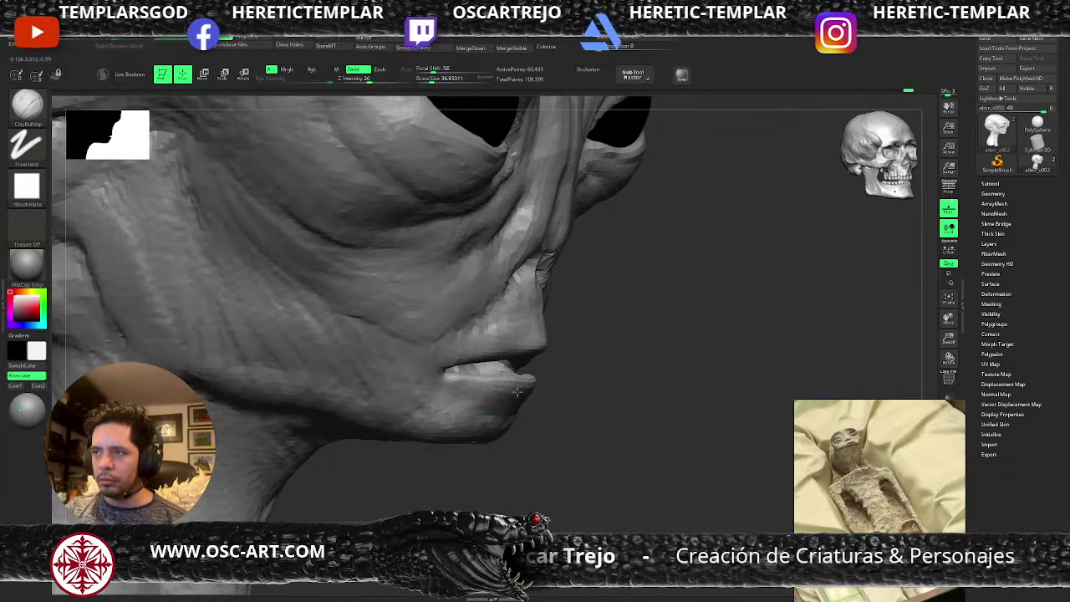
- Isolate the mouth interior polygroup to examine its surface, then show the whole head again
{"action": "left_click_drag", "start_coordinate": [517, 392], "coordinate": [358, 442]}
{"action": "mouse_move", "coordinate": [453, 446]}
{"action": "left_mouse_down"}
{"action": "mouse_move", "coordinate": [585, 423]}
{"action": "mouse_move", "coordinate": [576, 456]}
{"action": "left_mouse_up"}
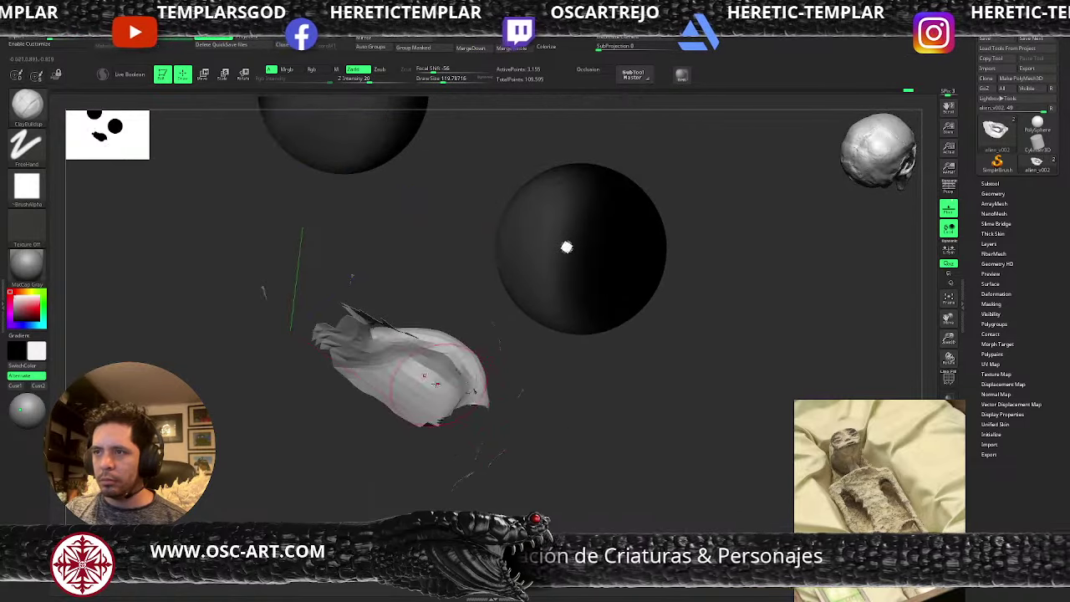
{"action": "mouse_move", "coordinate": [447, 378]}
{"action": "left_mouse_down"}
{"action": "mouse_move", "coordinate": [410, 383]}
{"action": "mouse_move", "coordinate": [364, 352]}
{"action": "mouse_move", "coordinate": [422, 397]}
{"action": "left_mouse_up"}
{"action": "left_click", "coordinate": [381, 494], "text": "ctrl+shift"}
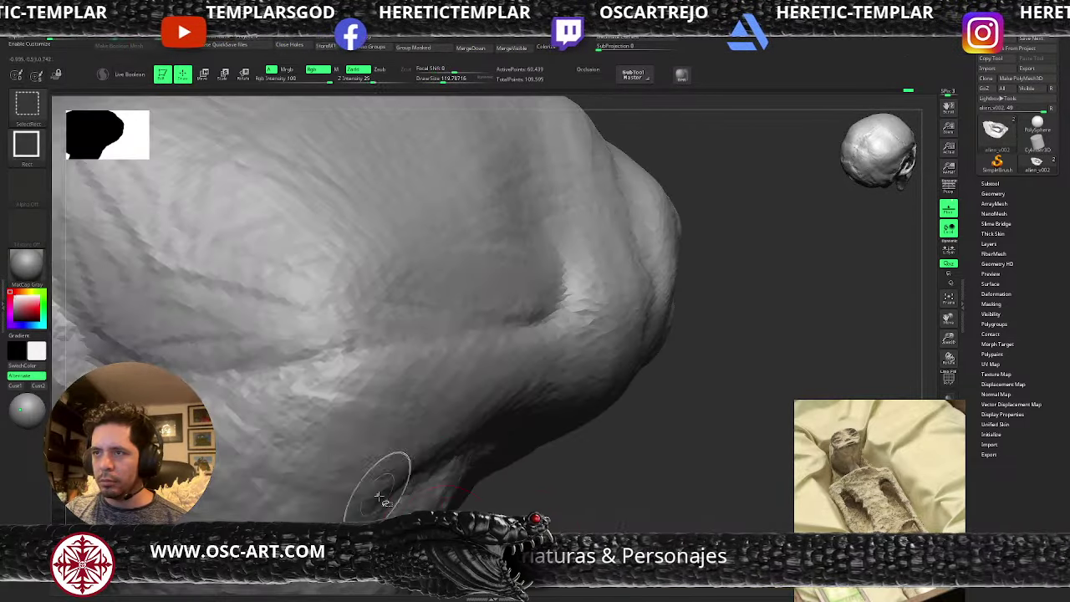
- Adjust the lower lip and chin contour with the Move brush at a draw size of about 140
{"action": "mouse_move", "coordinate": [481, 487]}
{"action": "left_mouse_down"}
{"action": "mouse_move", "coordinate": [537, 406]}
{"action": "mouse_move", "coordinate": [585, 470]}
{"action": "mouse_move", "coordinate": [621, 472]}
{"action": "mouse_move", "coordinate": [479, 482]}
{"action": "mouse_move", "coordinate": [566, 475]}
{"action": "mouse_move", "coordinate": [561, 444]}
{"action": "mouse_move", "coordinate": [518, 423]}
{"action": "mouse_move", "coordinate": [523, 454]}
{"action": "mouse_move", "coordinate": [470, 443]}
{"action": "left_mouse_up"}
{"action": "key", "text": "f"}
{"action": "key", "text": "b"}
{"action": "key", "text": "m"}
{"action": "key", "text": "v"}
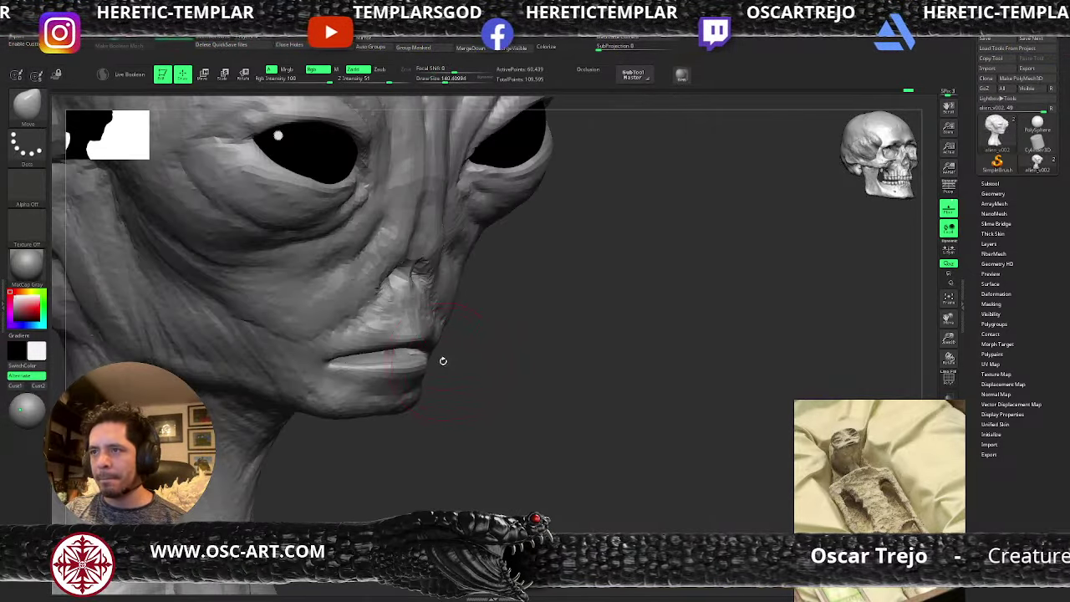
{"action": "mouse_move", "coordinate": [458, 362]}
{"action": "left_mouse_down"}
{"action": "mouse_move", "coordinate": [444, 364]}
{"action": "mouse_move", "coordinate": [443, 392]}
{"action": "mouse_move", "coordinate": [456, 384]}
{"action": "mouse_move", "coordinate": [434, 382]}
{"action": "left_mouse_up"}
- Build up the skin around the mouth corners with the ClayBuildup brush, starting at a draw size of about 65
{"action": "key", "text": "b"}
{"action": "key", "text": "c"}
{"action": "key", "text": "b"}
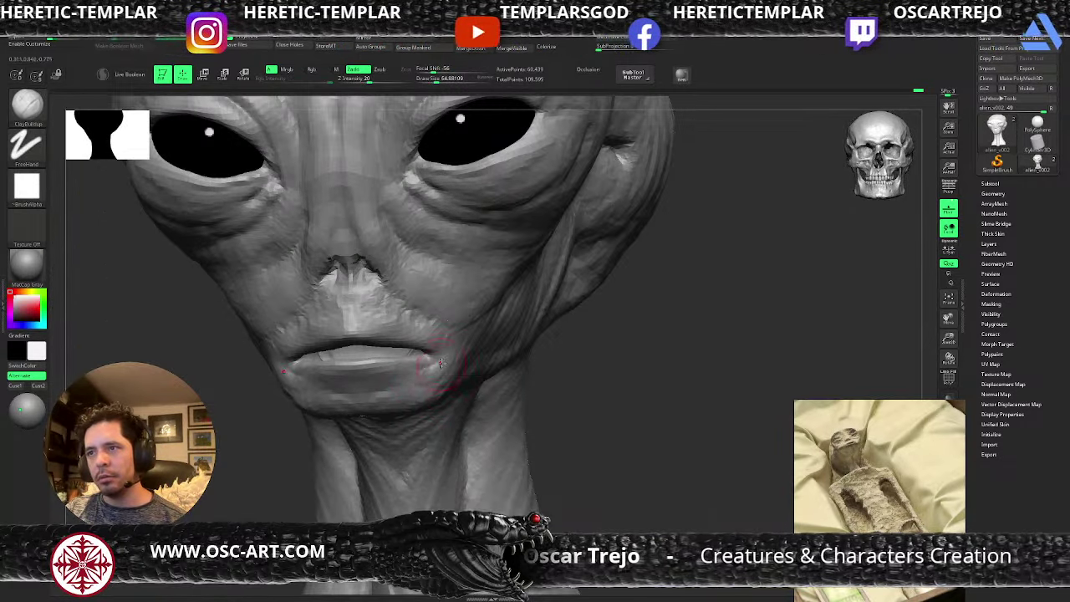
{"action": "key", "text": "s"}
{"action": "left_click_drag", "start_coordinate": [443, 349], "coordinate": [445, 361]}
{"action": "left_click_drag", "start_coordinate": [441, 361], "coordinate": [446, 365]}
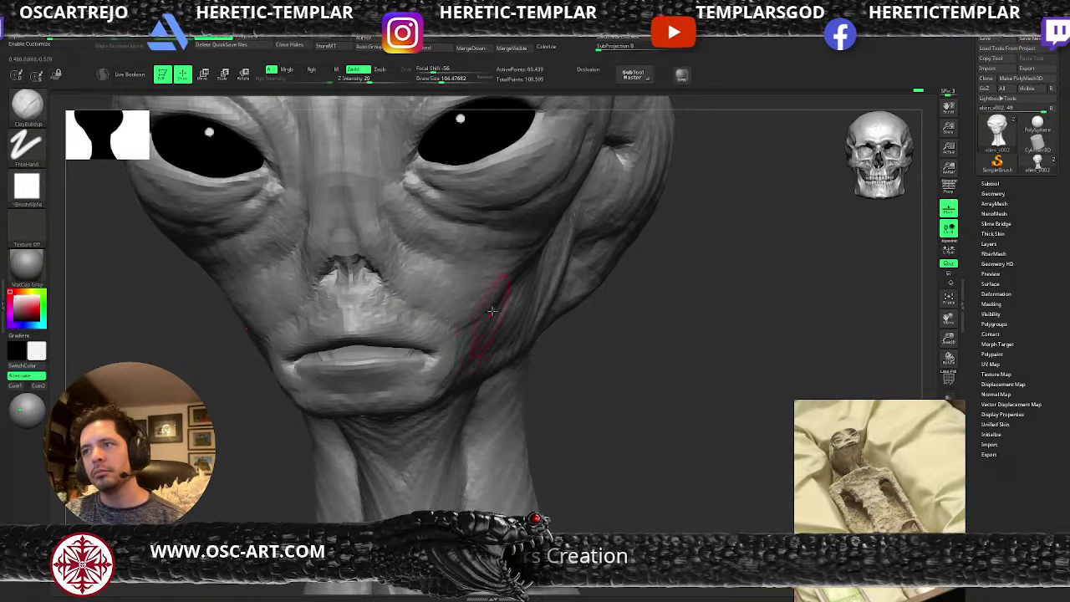
- Sculpt the cheek and jawline folds with the ClayBuildup brush, varying the draw size between about 104 and 262
{"action": "key", "text": "s"}
{"action": "left_click_drag", "start_coordinate": [485, 312], "coordinate": [489, 311]}
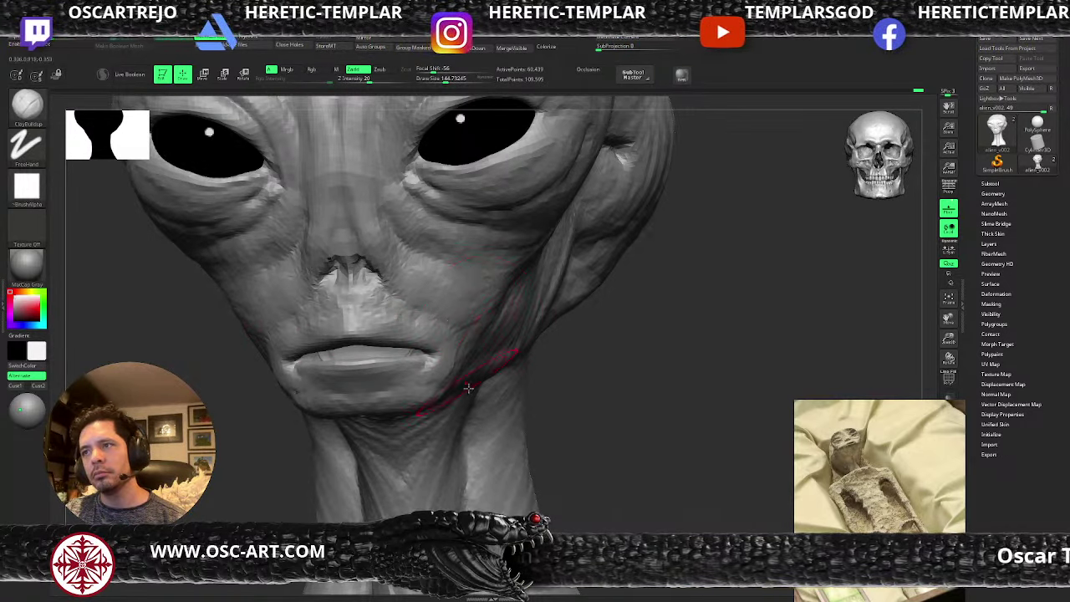
{"action": "left_click_drag", "start_coordinate": [564, 412], "coordinate": [509, 353], "text": "alt"}
{"action": "mouse_move", "coordinate": [577, 357]}
{"action": "left_mouse_down"}
{"action": "mouse_move", "coordinate": [514, 347]}
{"action": "mouse_move", "coordinate": [487, 322]}
{"action": "mouse_move", "coordinate": [504, 327]}
{"action": "left_mouse_up"}
{"action": "key", "text": "s"}
{"action": "key", "text": "s"}
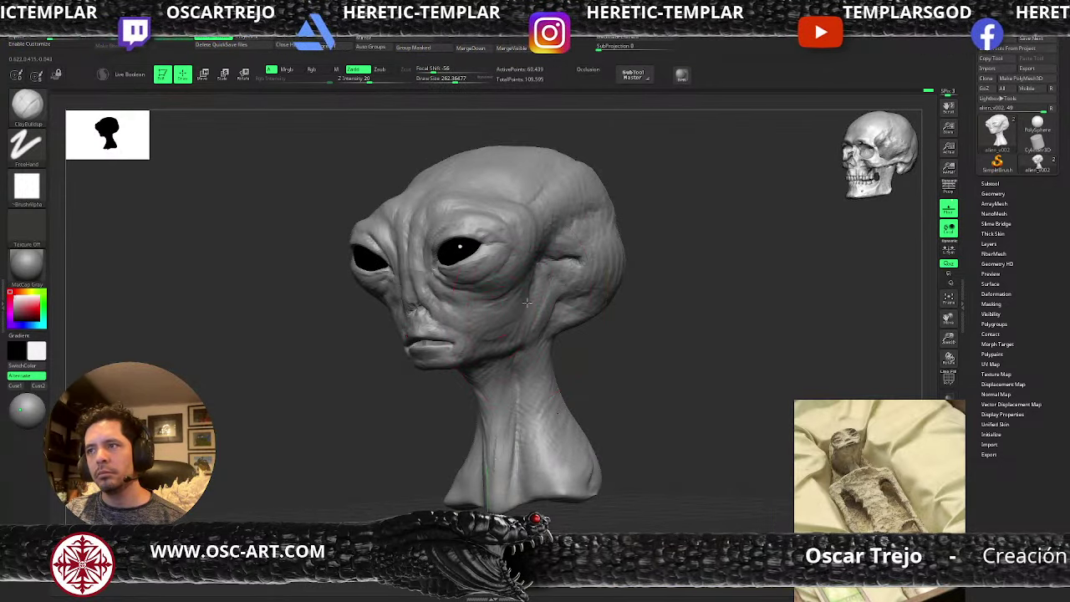
{"action": "mouse_move", "coordinate": [580, 356]}
{"action": "left_mouse_down"}
{"action": "mouse_move", "coordinate": [612, 356]}
{"action": "mouse_move", "coordinate": [546, 346]}
{"action": "left_mouse_up"}
{"action": "key", "text": "s"}
{"action": "left_click_drag", "start_coordinate": [553, 344], "coordinate": [536, 340]}
{"action": "key", "text": "s"}
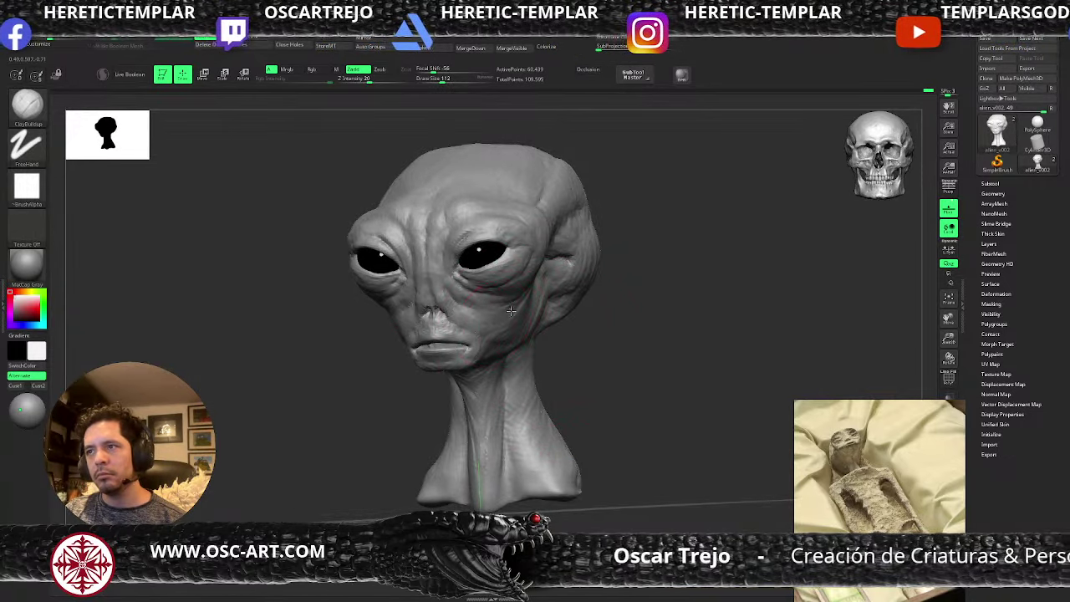
{"action": "key", "text": "b"}
{"action": "key", "text": "s"}
{"action": "key", "text": "t"}
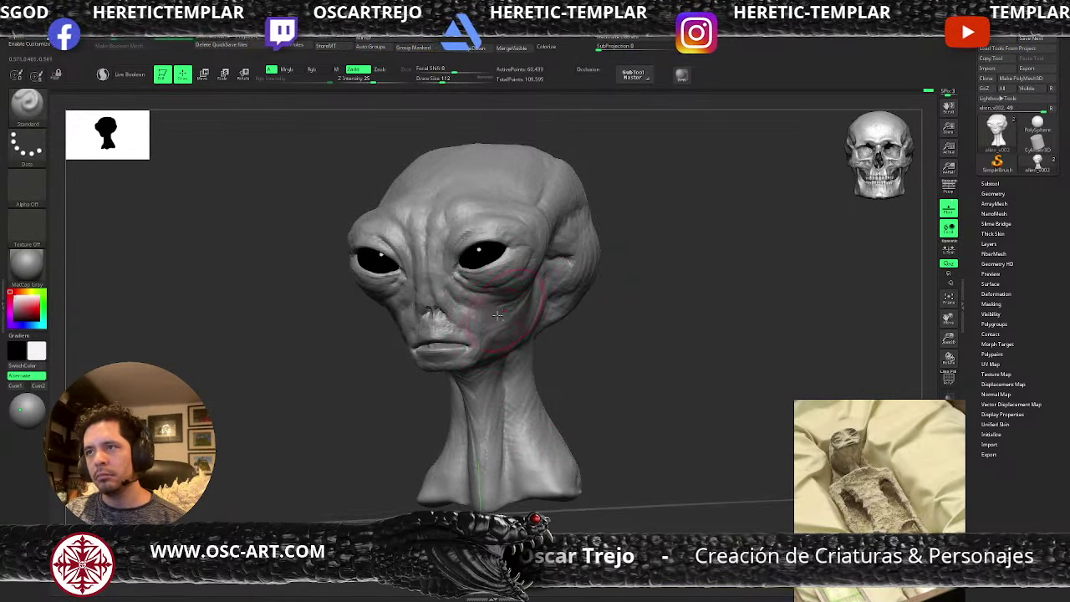
{"action": "key", "text": "b"}
{"action": "key", "text": "c"}
{"action": "key", "text": "b"}
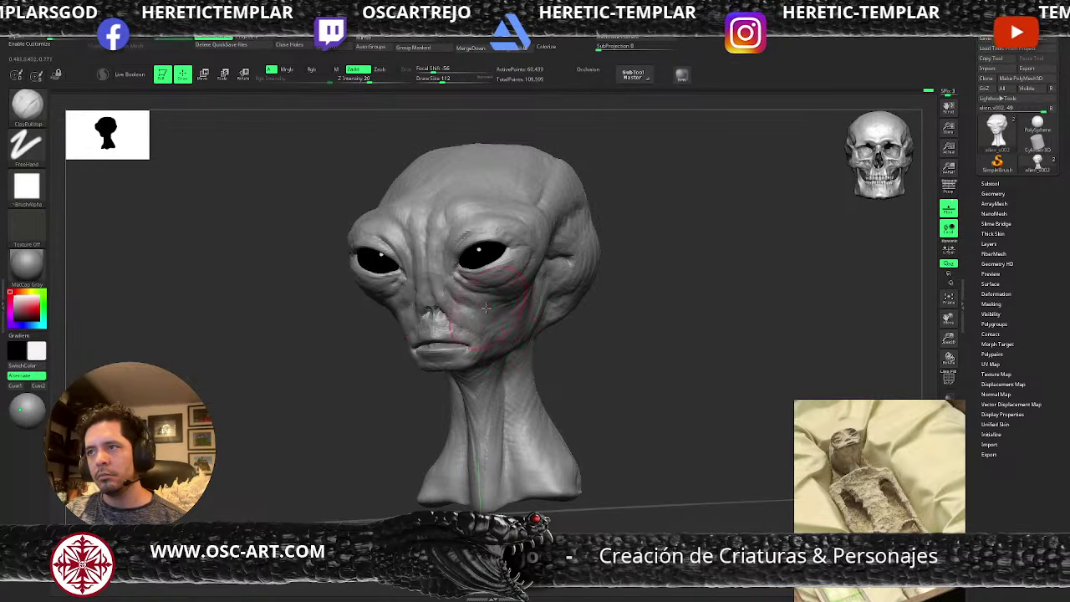
- Build up the jaw and the area beneath the ear with the ClayBuildup brush at a draw size of about 182 to 189
{"action": "key", "text": "s"}
{"action": "left_click_drag", "start_coordinate": [511, 327], "coordinate": [518, 327]}
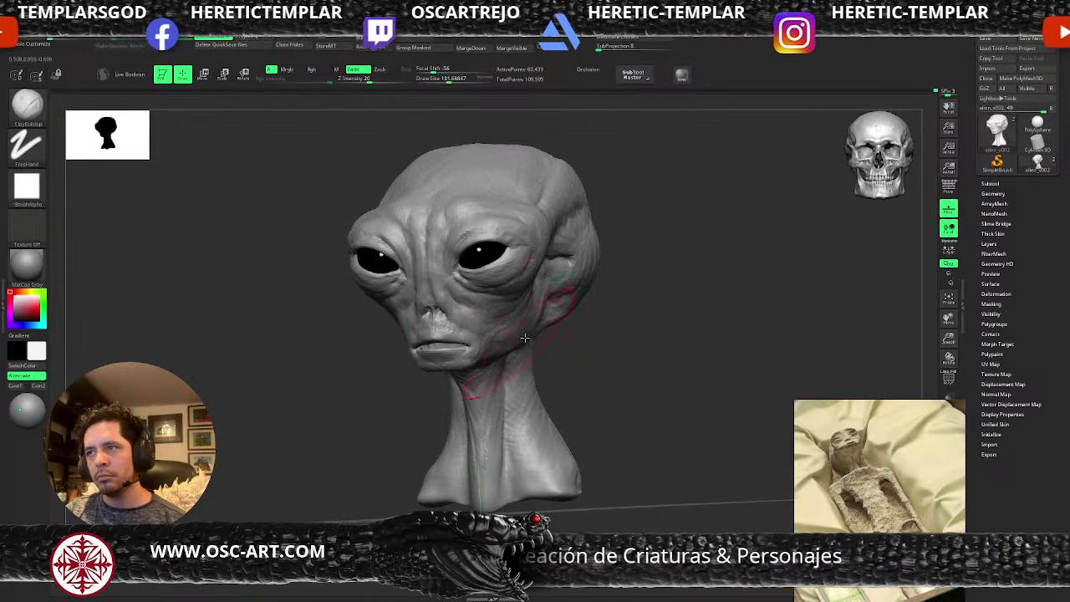
{"action": "right_click_drag", "start_coordinate": [544, 359], "coordinate": [525, 356]}
{"action": "key", "text": "s"}
{"action": "left_click_drag", "start_coordinate": [525, 356], "coordinate": [519, 356]}
{"action": "right_click_drag", "start_coordinate": [542, 357], "coordinate": [523, 353]}
{"action": "key", "text": "s"}
{"action": "left_click_drag", "start_coordinate": [517, 353], "coordinate": [501, 350]}
{"action": "right_click_drag", "start_coordinate": [510, 368], "coordinate": [492, 364]}
{"action": "key", "text": "s"}
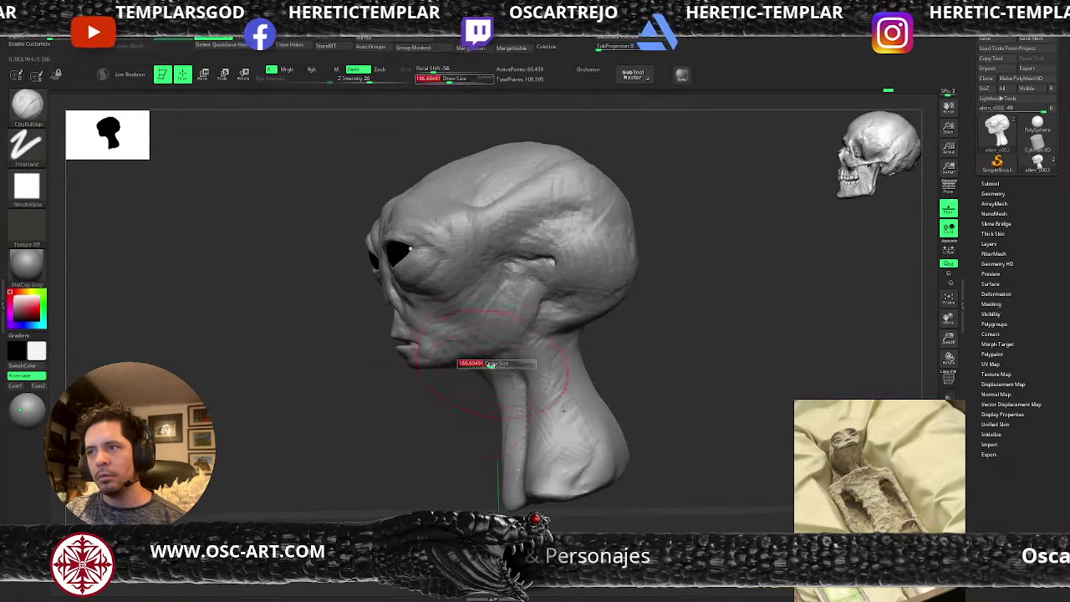
{"action": "left_click_drag", "start_coordinate": [492, 364], "coordinate": [489, 360]}
{"action": "mouse_move", "coordinate": [450, 410]}
{"action": "left_mouse_down"}
{"action": "mouse_move", "coordinate": [462, 368]}
{"action": "mouse_move", "coordinate": [488, 401]}
{"action": "left_mouse_up"}
{"action": "mouse_move", "coordinate": [440, 428]}
{"action": "left_mouse_down"}
{"action": "mouse_move", "coordinate": [430, 454]}
{"action": "mouse_move", "coordinate": [375, 411]}
{"action": "mouse_move", "coordinate": [391, 409]}
{"action": "left_mouse_up"}
{"action": "mouse_move", "coordinate": [549, 351]}
{"action": "left_mouse_down"}
{"action": "mouse_move", "coordinate": [578, 351]}
{"action": "mouse_move", "coordinate": [587, 324]}
{"action": "mouse_move", "coordinate": [594, 387]}
{"action": "mouse_move", "coordinate": [535, 436]}
{"action": "left_mouse_up"}
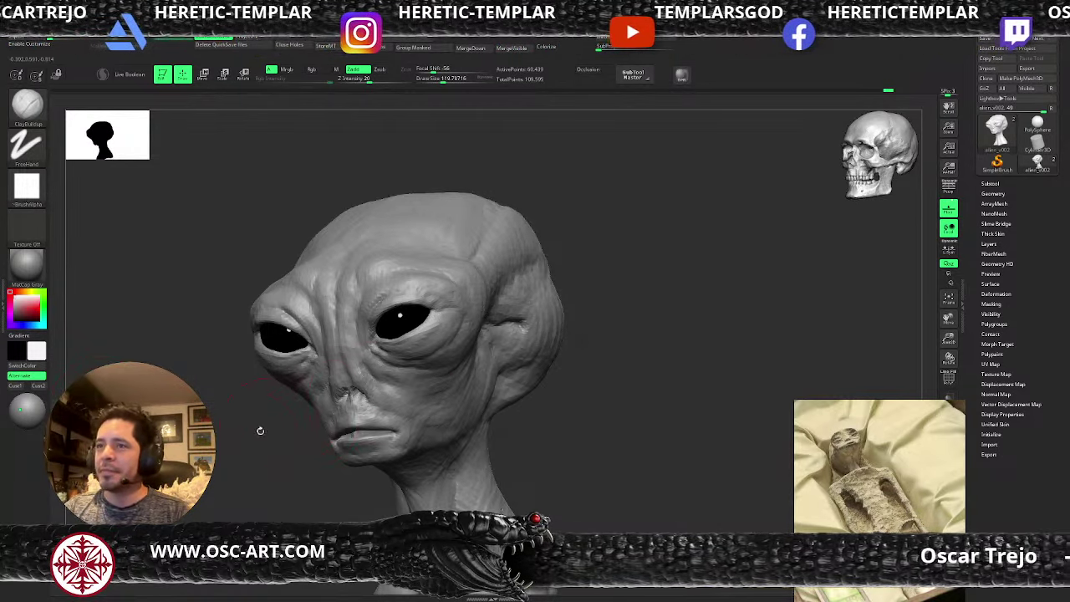
- Sculpt a ridge along the brow above the near eye with the Standard brush at a draw size of about 80
{"action": "left_click_drag", "start_coordinate": [261, 431], "coordinate": [259, 426]}
{"action": "key", "text": "b"}
{"action": "key", "text": "s"}
{"action": "key", "text": "t"}
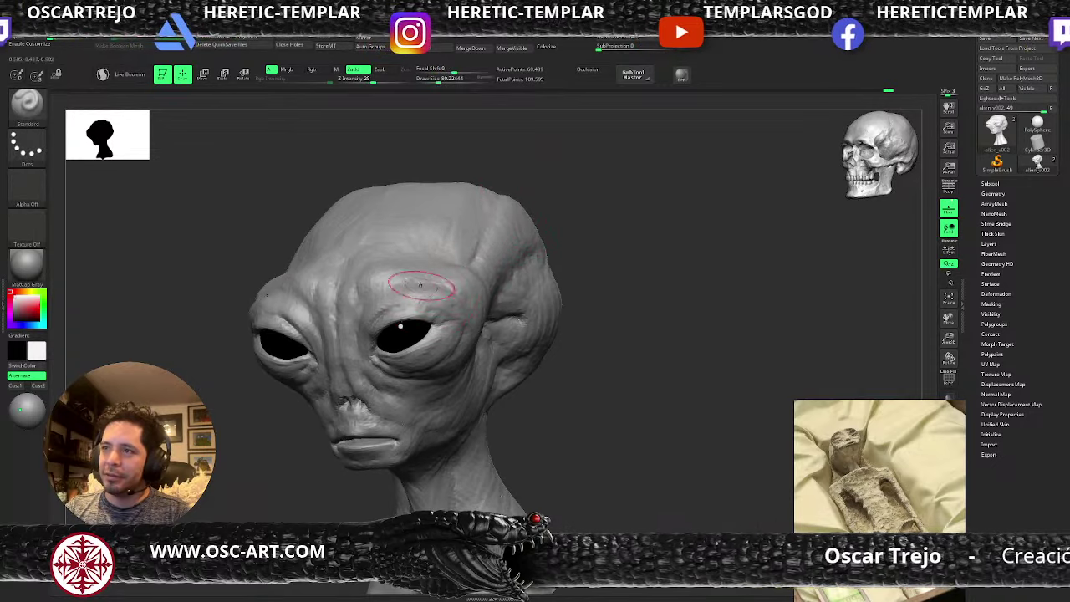
{"action": "left_click_drag", "start_coordinate": [405, 278], "coordinate": [455, 275]}
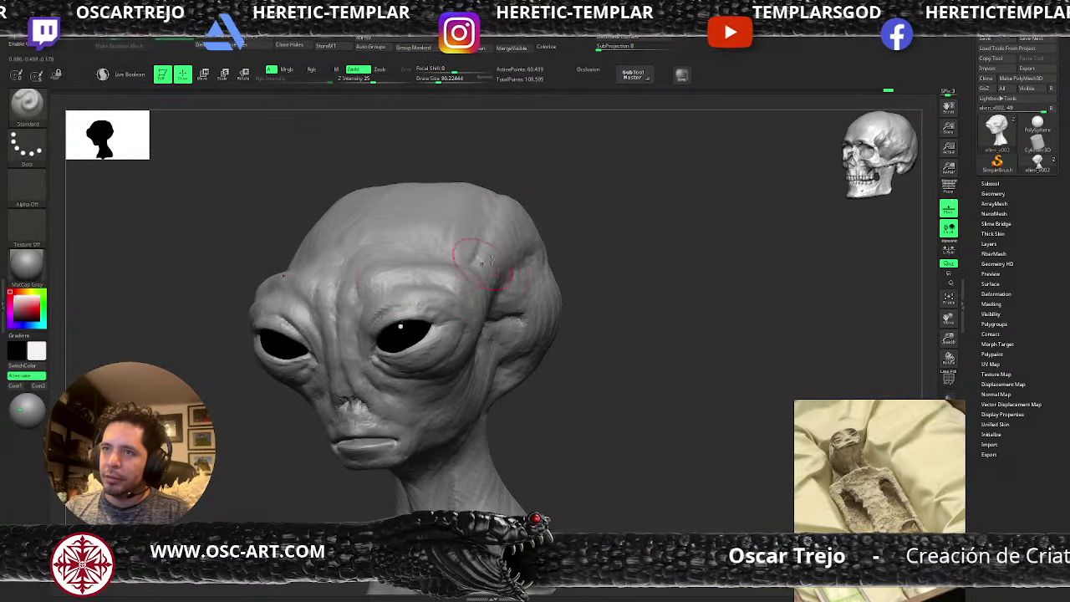
- Build up the outer brow bulge, viewed from above the head, with the ClayBuildup brush
{"action": "left_click_drag", "start_coordinate": [595, 243], "coordinate": [515, 287]}
{"action": "key", "text": "b"}
{"action": "key", "text": "c"}
{"action": "key", "text": "b"}
{"action": "key", "text": "s"}
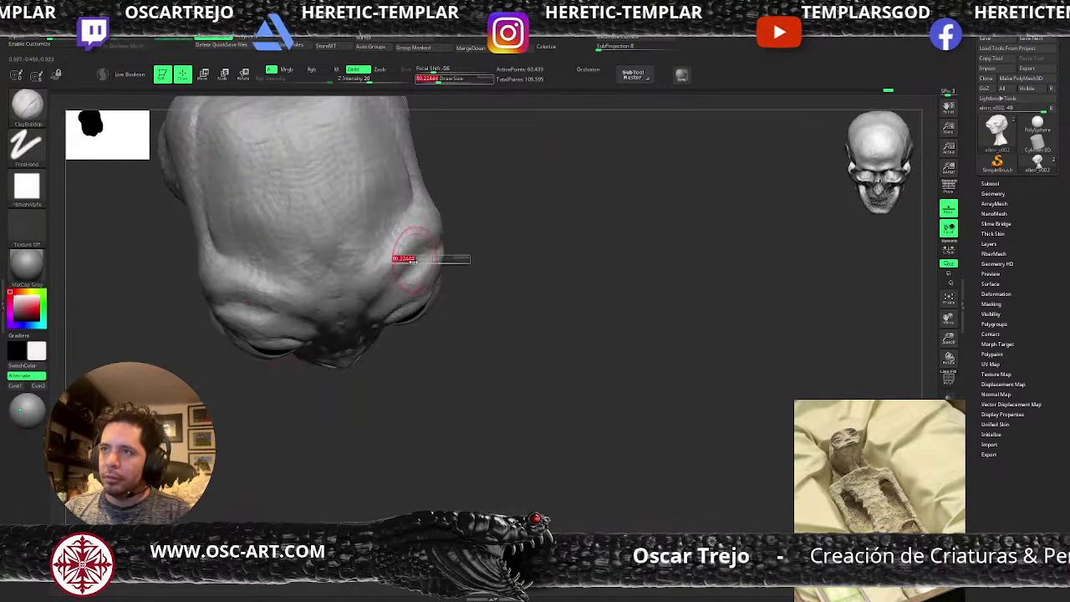
{"action": "left_click_drag", "start_coordinate": [397, 256], "coordinate": [402, 257]}
{"action": "mouse_move", "coordinate": [398, 251]}
{"action": "left_mouse_down"}
{"action": "mouse_move", "coordinate": [408, 265]}
{"action": "mouse_move", "coordinate": [394, 274]}
{"action": "mouse_move", "coordinate": [429, 252]}
{"action": "mouse_move", "coordinate": [400, 302]}
{"action": "left_mouse_up"}
- Refine the outer brow and eye-side volume from the front with the ClayBuildup brush at a draw size of about 116
{"action": "left_click_drag", "start_coordinate": [507, 333], "coordinate": [521, 248]}
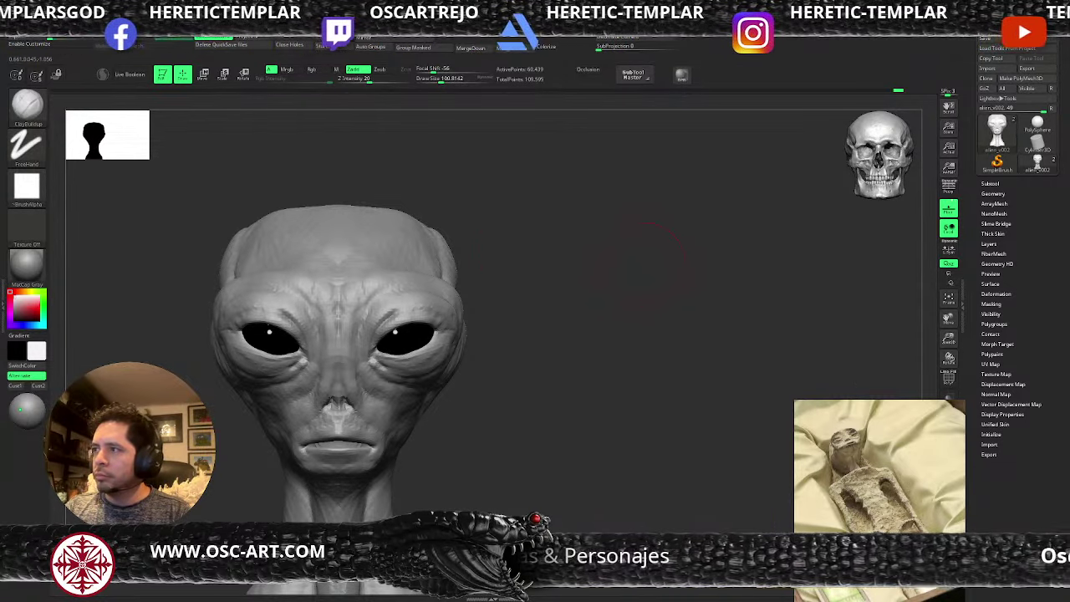
{"action": "left_click_drag", "start_coordinate": [481, 367], "coordinate": [451, 369]}
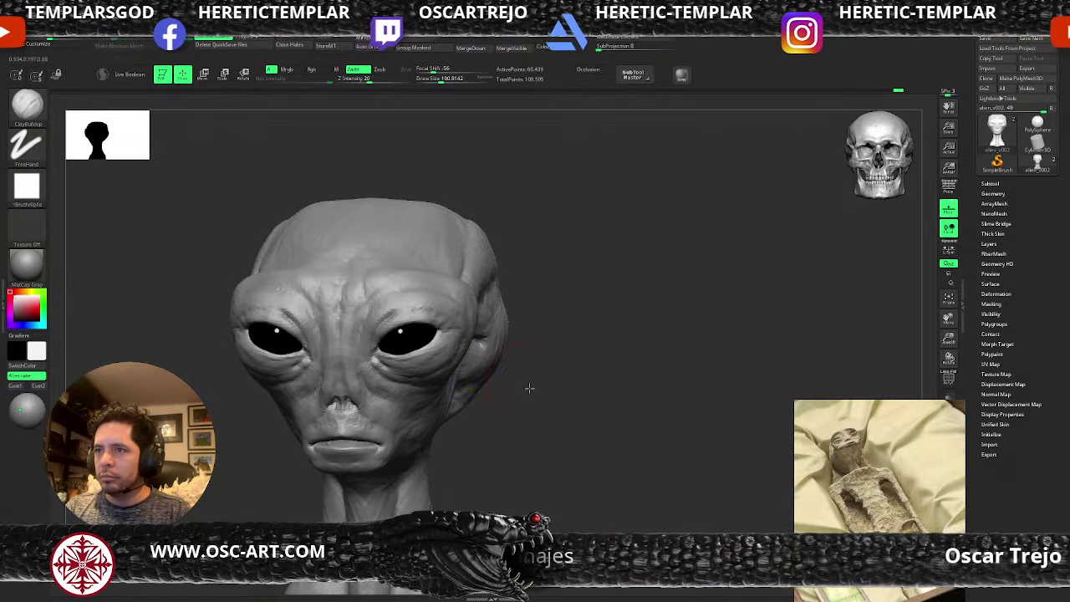
{"action": "left_click_drag", "start_coordinate": [529, 387], "coordinate": [555, 384], "text": "shift"}
{"action": "key", "text": "s"}
{"action": "key", "text": "s"}
{"action": "key", "text": "s"}
{"action": "key", "text": "s"}
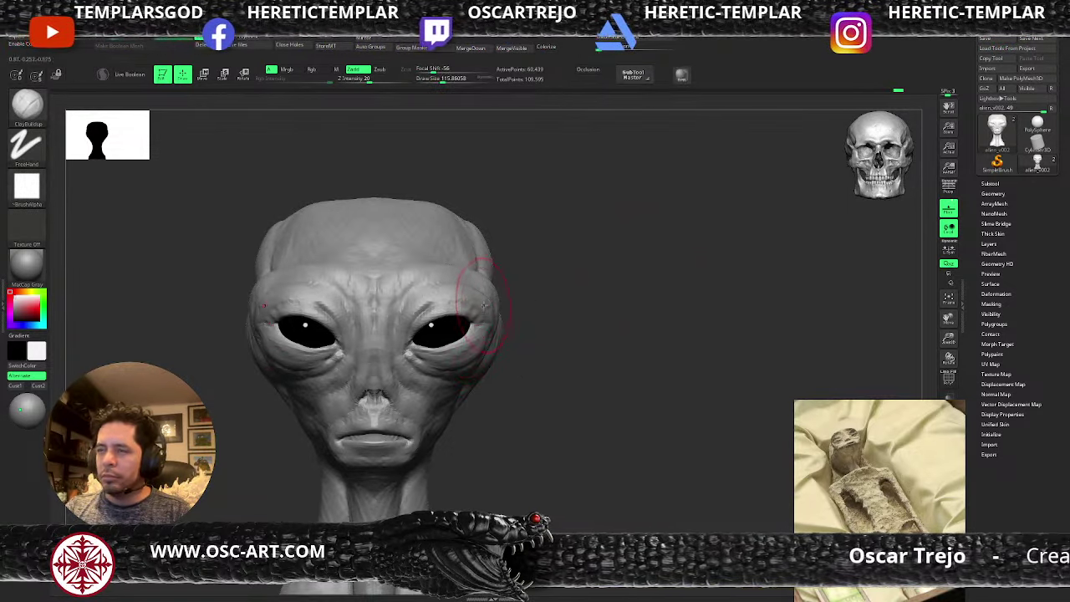
{"action": "left_click_drag", "start_coordinate": [459, 335], "coordinate": [457, 334]}
- Reshape the inner corner and lower lid of the eyes with the Move brush at a draw size of about 46
{"action": "mouse_move", "coordinate": [546, 330]}
{"action": "left_mouse_down", "text": "alt"}
{"action": "mouse_move", "coordinate": [527, 331]}
{"action": "mouse_move", "coordinate": [523, 358]}
{"action": "left_mouse_up", "text": "alt"}
{"action": "key", "text": "b"}
{"action": "key", "text": "m"}
{"action": "key", "text": "v"}
{"action": "key", "text": "s"}
{"action": "mouse_move", "coordinate": [409, 351]}
{"action": "left_mouse_down"}
{"action": "mouse_move", "coordinate": [411, 315]}
{"action": "mouse_move", "coordinate": [453, 321]}
{"action": "mouse_move", "coordinate": [438, 311]}
{"action": "mouse_move", "coordinate": [428, 330]}
{"action": "left_mouse_up"}
{"action": "key", "text": "s"}
{"action": "mouse_move", "coordinate": [359, 348]}
{"action": "left_mouse_down"}
{"action": "mouse_move", "coordinate": [363, 362]}
{"action": "mouse_move", "coordinate": [383, 351]}
{"action": "mouse_move", "coordinate": [373, 331]}
{"action": "left_mouse_up"}
{"action": "key", "text": "s"}
{"action": "key", "text": "s"}
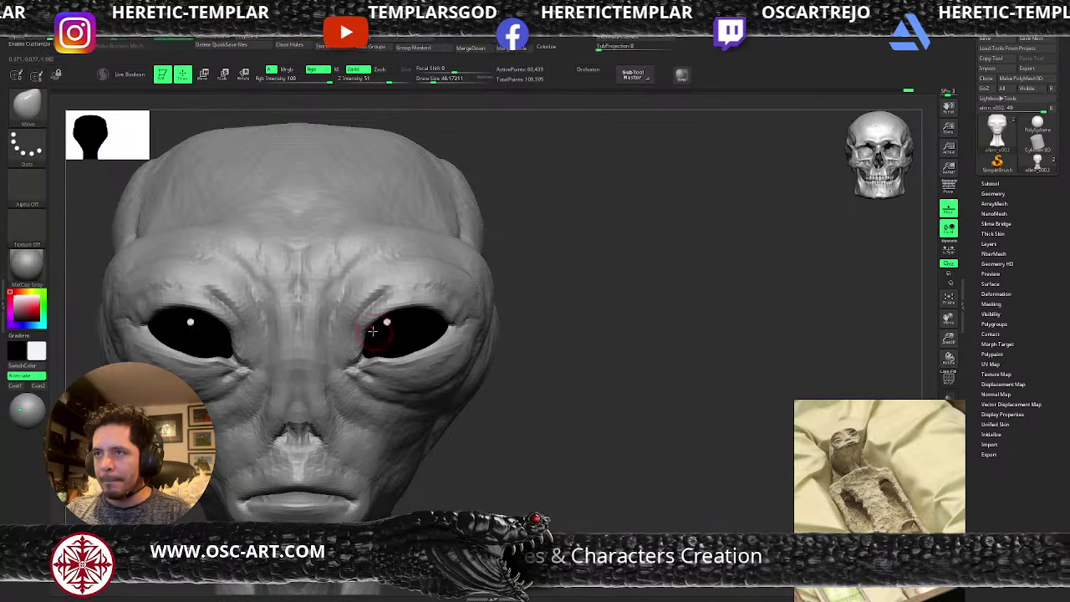
{"action": "key", "text": "bracketleft"}
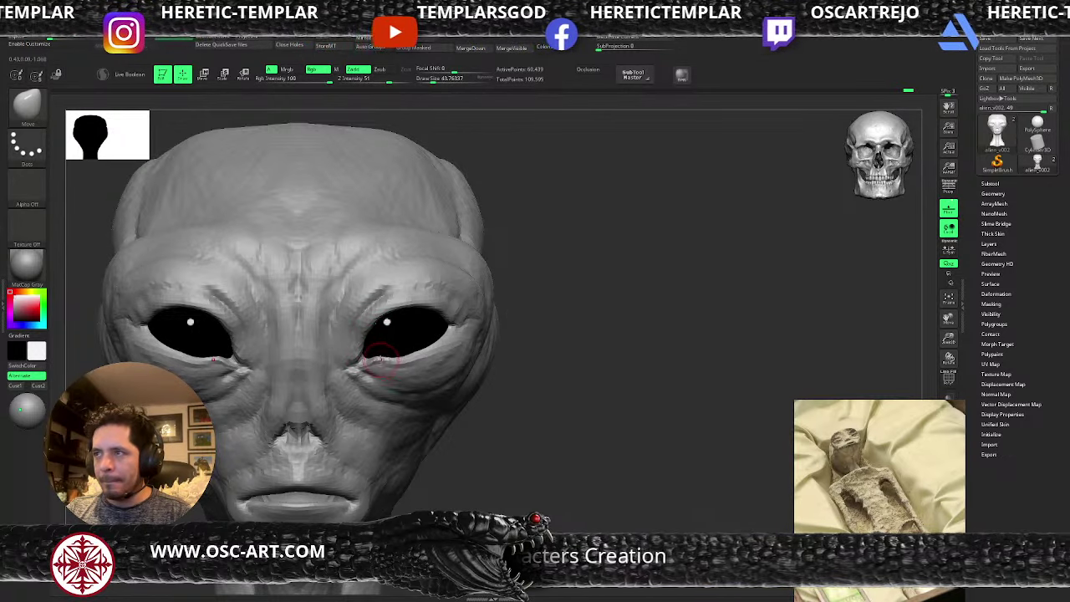
{"action": "mouse_move", "coordinate": [364, 358]}
{"action": "left_mouse_down"}
{"action": "mouse_move", "coordinate": [432, 352]}
{"action": "mouse_move", "coordinate": [462, 370]}
{"action": "mouse_move", "coordinate": [441, 378]}
{"action": "left_mouse_up"}
{"action": "key", "text": "b"}
{"action": "key", "text": "s"}
{"action": "key", "text": "t"}
{"action": "key", "text": "s"}
{"action": "key", "text": "s"}
- Adjust the outer brow contour with the Move brush at a draw size of about 132
{"action": "key", "text": "b"}
{"action": "key", "text": "m"}
{"action": "key", "text": "v"}
{"action": "key", "text": "s"}
{"action": "left_click_drag", "start_coordinate": [472, 290], "coordinate": [481, 274]}
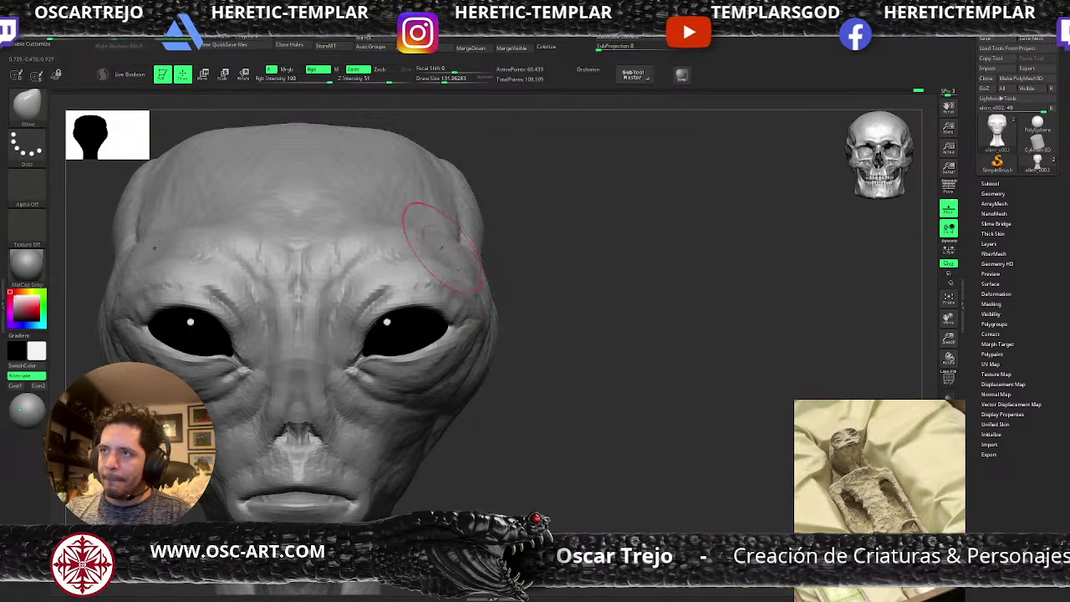
- Build up the forehead above the brows with the ClayBuildup brush at a draw size of about 212 to 245
{"action": "key", "text": "b"}
{"action": "key", "text": "c"}
{"action": "key", "text": "b"}
{"action": "right_click_drag", "start_coordinate": [512, 237], "coordinate": [460, 239]}
{"action": "key", "text": "s"}
{"action": "mouse_move", "coordinate": [449, 234]}
{"action": "left_mouse_down"}
{"action": "mouse_move", "coordinate": [490, 253]}
{"action": "mouse_move", "coordinate": [480, 258]}
{"action": "left_mouse_up"}
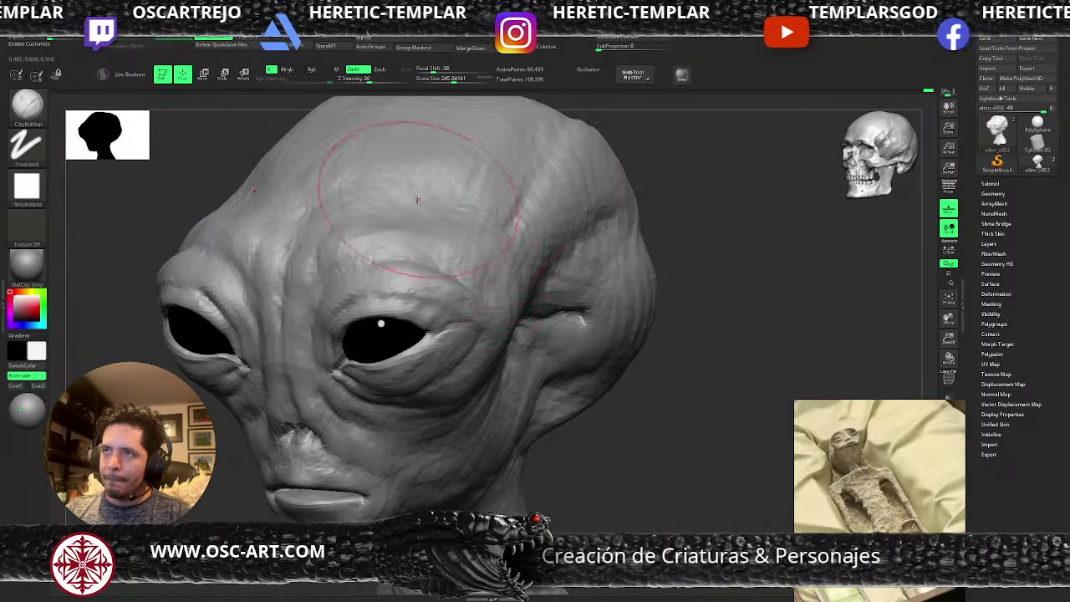
{"action": "left_click_drag", "start_coordinate": [406, 197], "coordinate": [378, 199]}
{"action": "key", "text": "s"}
{"action": "left_click_drag", "start_coordinate": [257, 193], "coordinate": [253, 193]}
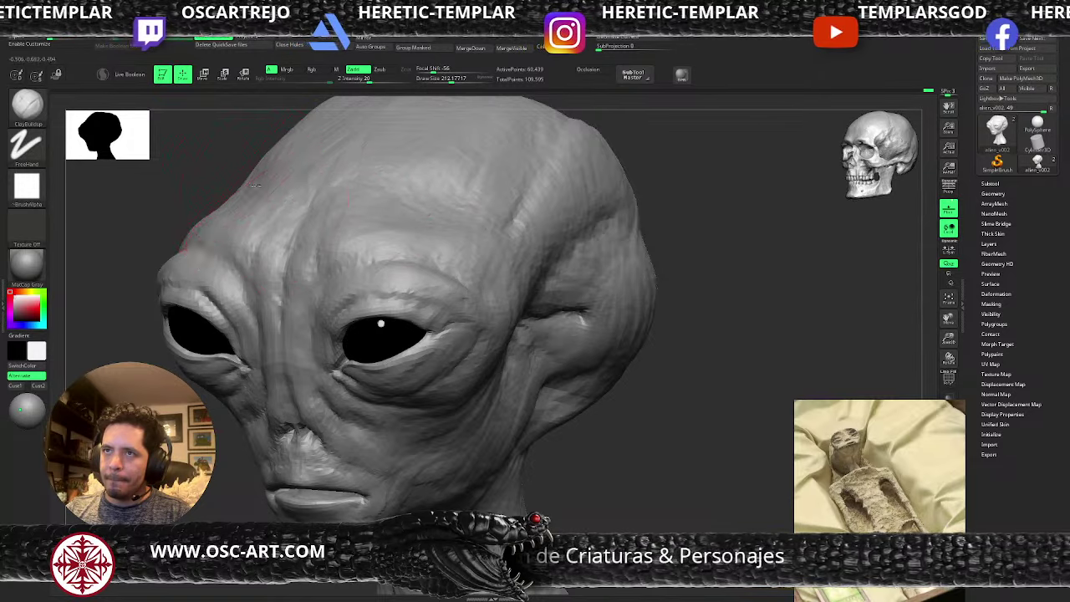
{"action": "mouse_move", "coordinate": [292, 157]}
{"action": "left_mouse_down"}
{"action": "mouse_move", "coordinate": [225, 203]}
{"action": "mouse_move", "coordinate": [172, 288]}
{"action": "left_mouse_up"}
- Build up the inner brow ridges and the area between the eyes from the front with the ClayBuildup brush
{"action": "key", "text": "f"}
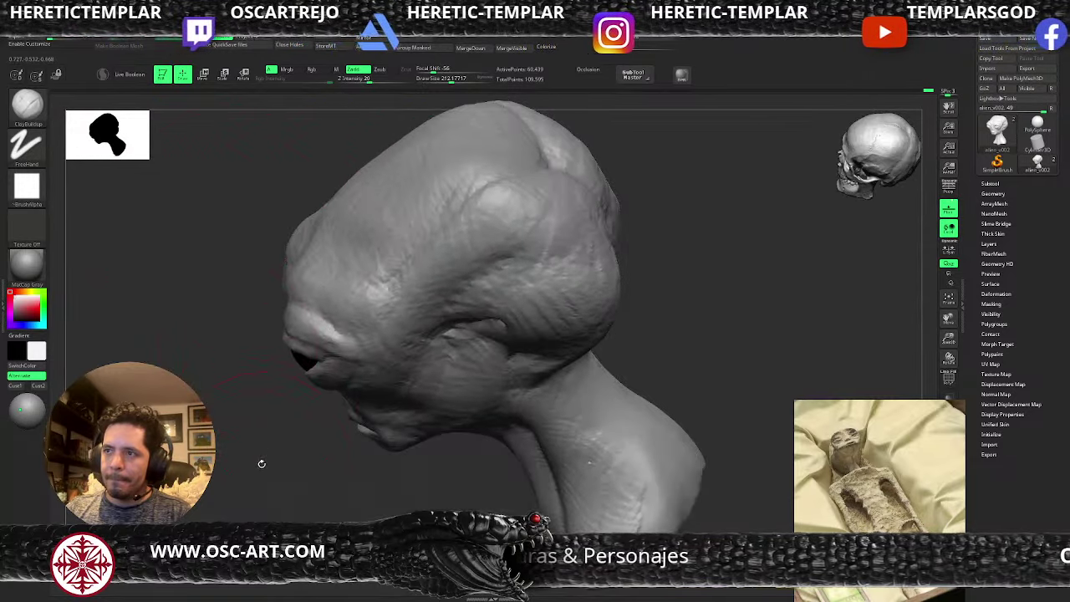
{"action": "left_click_drag", "start_coordinate": [261, 463], "coordinate": [315, 415]}
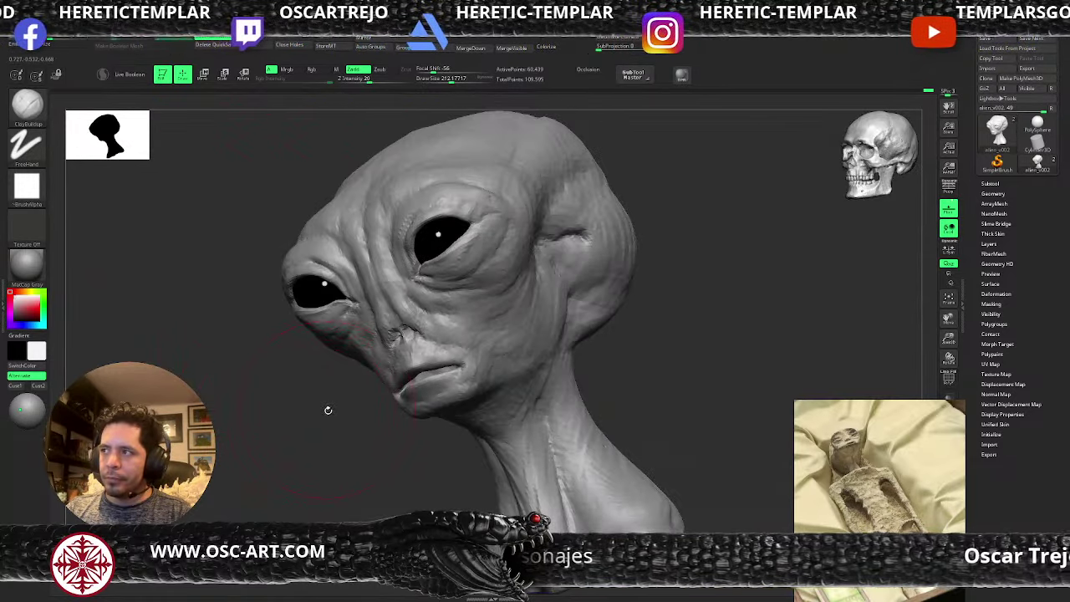
{"action": "mouse_move", "coordinate": [327, 410]}
{"action": "right_mouse_down"}
{"action": "mouse_move", "coordinate": [325, 423]}
{"action": "mouse_move", "coordinate": [387, 410]}
{"action": "mouse_move", "coordinate": [542, 417]}
{"action": "mouse_move", "coordinate": [485, 370]}
{"action": "right_mouse_up"}
{"action": "key", "text": "s"}
{"action": "mouse_move", "coordinate": [368, 261]}
{"action": "left_mouse_down"}
{"action": "mouse_move", "coordinate": [355, 248]}
{"action": "mouse_move", "coordinate": [374, 244]}
{"action": "mouse_move", "coordinate": [360, 271]}
{"action": "mouse_move", "coordinate": [388, 254]}
{"action": "left_mouse_up"}
{"action": "key", "text": "s"}
{"action": "mouse_move", "coordinate": [398, 221]}
{"action": "left_mouse_down"}
{"action": "mouse_move", "coordinate": [402, 230]}
{"action": "mouse_move", "coordinate": [417, 209]}
{"action": "mouse_move", "coordinate": [476, 195]}
{"action": "left_mouse_up"}
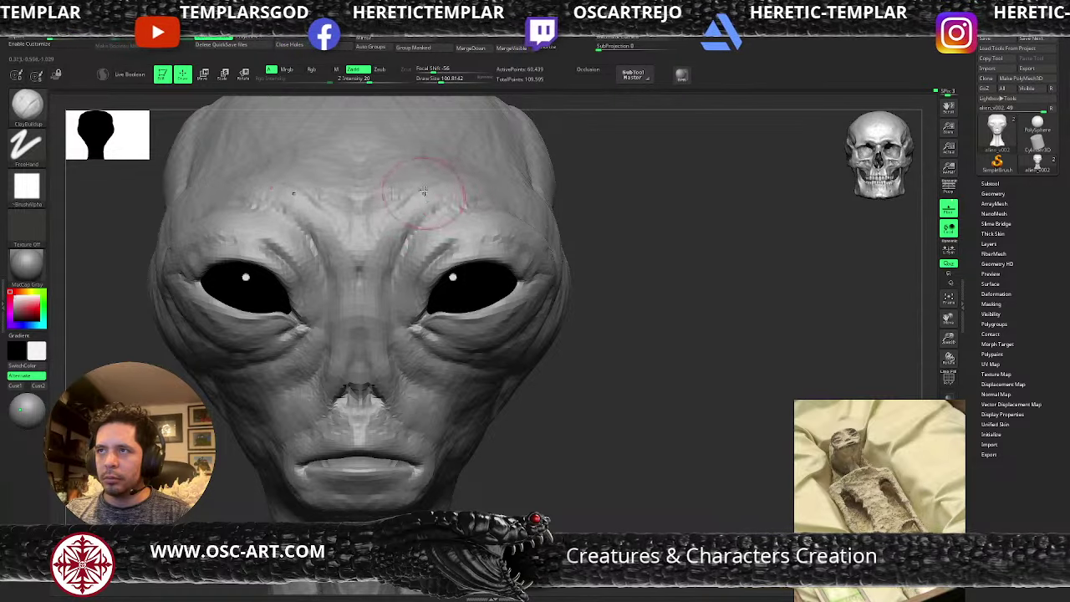
{"action": "mouse_move", "coordinate": [410, 207]}
{"action": "left_mouse_down"}
{"action": "mouse_move", "coordinate": [385, 207]}
{"action": "mouse_move", "coordinate": [381, 258]}
{"action": "mouse_move", "coordinate": [354, 268]}
{"action": "mouse_move", "coordinate": [338, 327]}
{"action": "left_mouse_up"}
- Sculpt the lower nose bridge with ClayBuildup at a draw size of about 90, and smooth the area just above the nostrils
{"action": "key", "text": "]"}
{"action": "key", "text": "s"}
{"action": "key", "text": "s"}
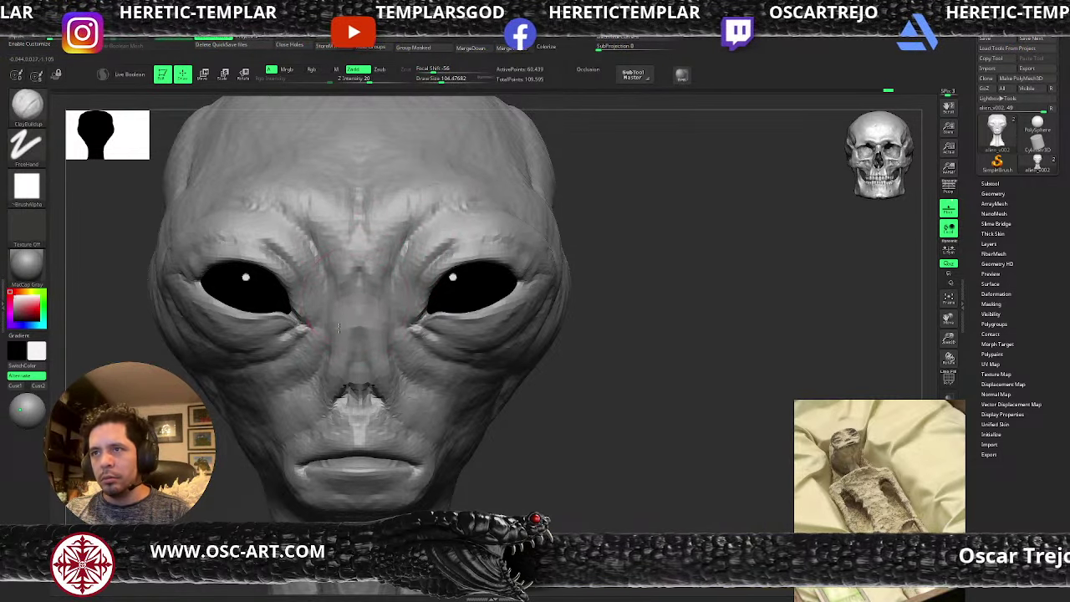
{"action": "key", "text": "s"}
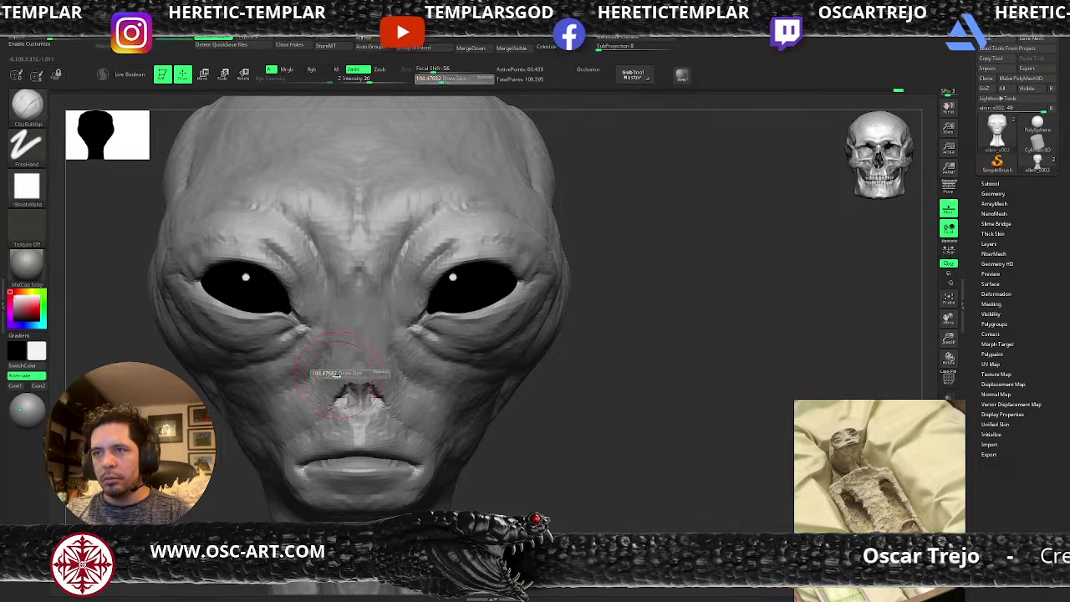
{"action": "left_click_drag", "start_coordinate": [337, 375], "coordinate": [334, 375]}
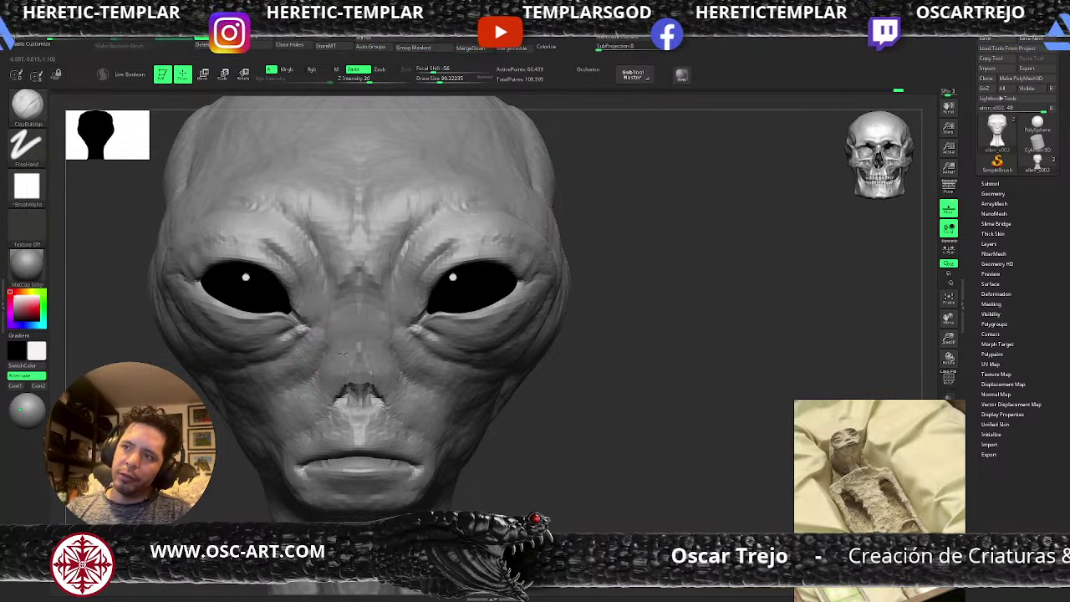
{"action": "left_click_drag", "start_coordinate": [361, 363], "coordinate": [379, 400]}
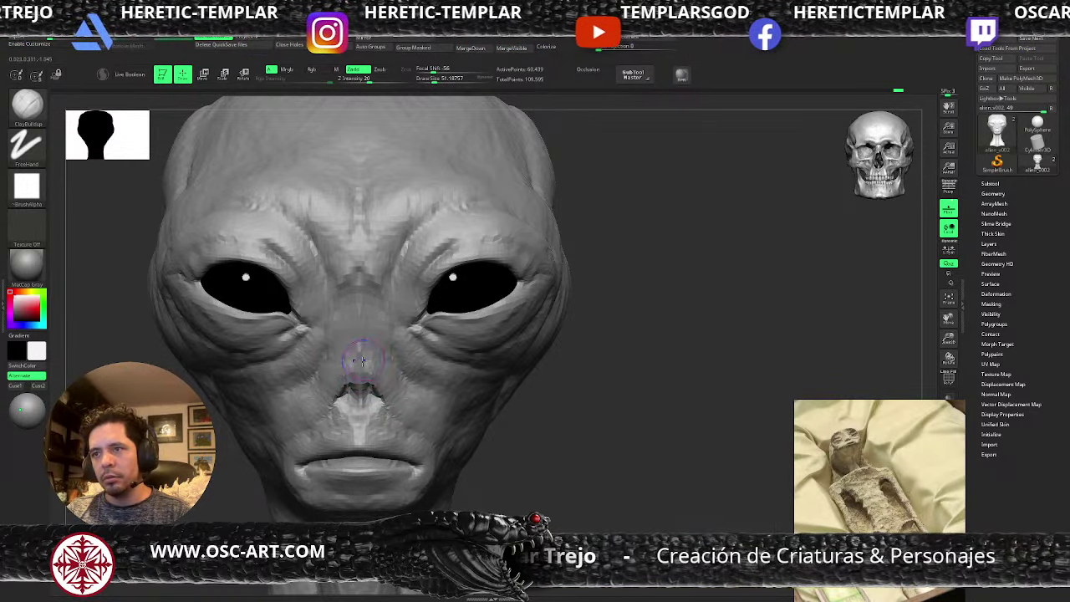
{"action": "mouse_move", "coordinate": [362, 361]}
{"action": "left_mouse_down", "text": "shift"}
{"action": "mouse_move", "coordinate": [351, 363]}
{"action": "mouse_move", "coordinate": [365, 382]}
{"action": "left_mouse_up", "text": "shift"}
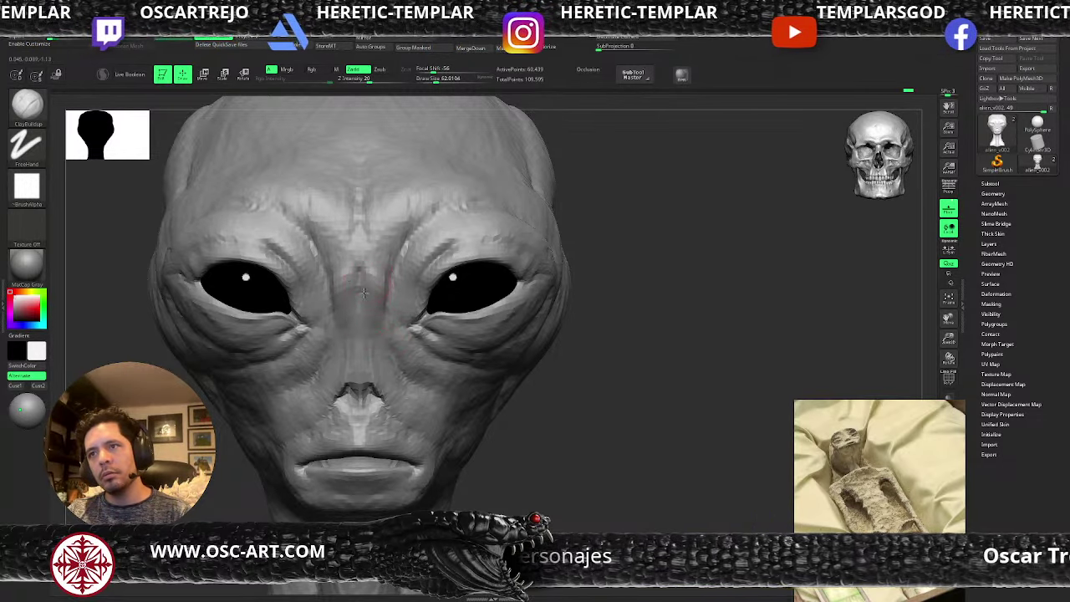
- Refine the nose bridge and the sides of the nose with the ClayBuildup brush at a draw size of about 62 to 87
{"action": "key", "text": "s"}
{"action": "left_click_drag", "start_coordinate": [363, 309], "coordinate": [366, 309]}
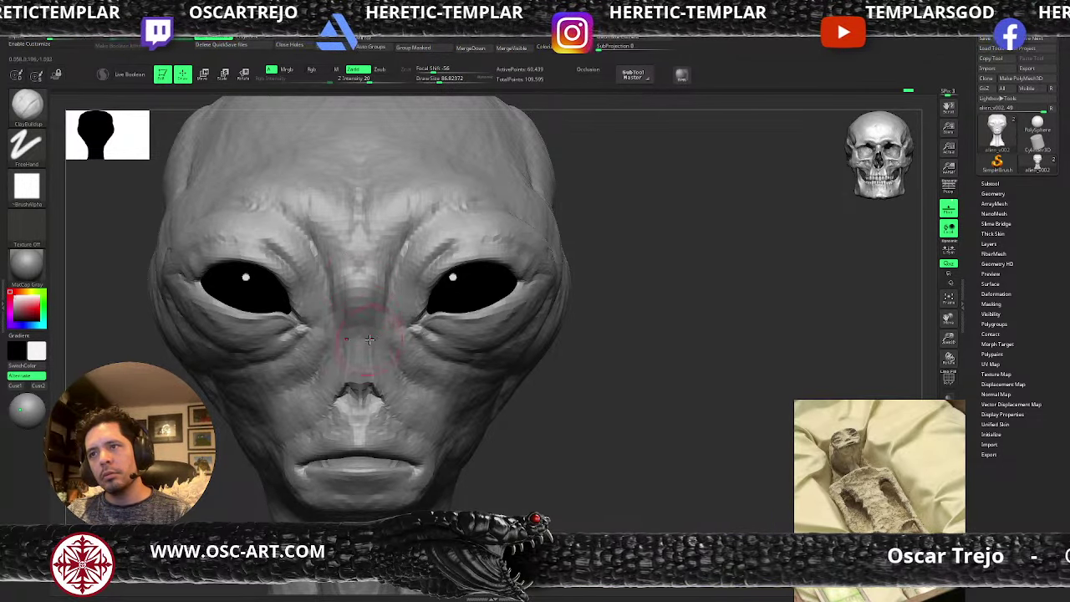
{"action": "key", "text": "bracketright"}
{"action": "key", "text": "bracketleft"}
{"action": "key", "text": "bracketleft"}
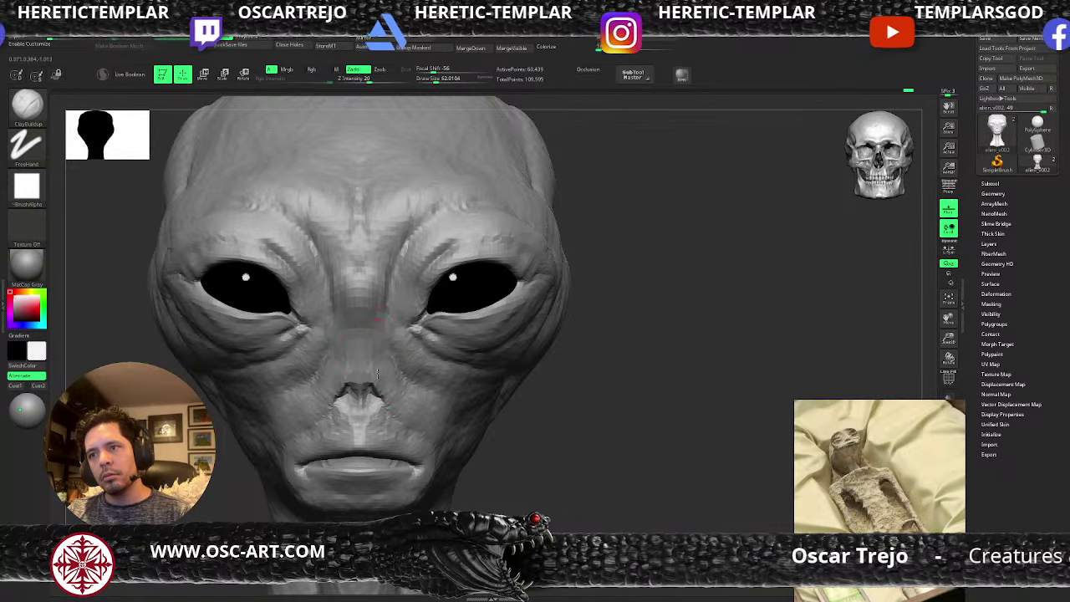
{"action": "left_click_drag", "start_coordinate": [377, 373], "coordinate": [389, 393]}
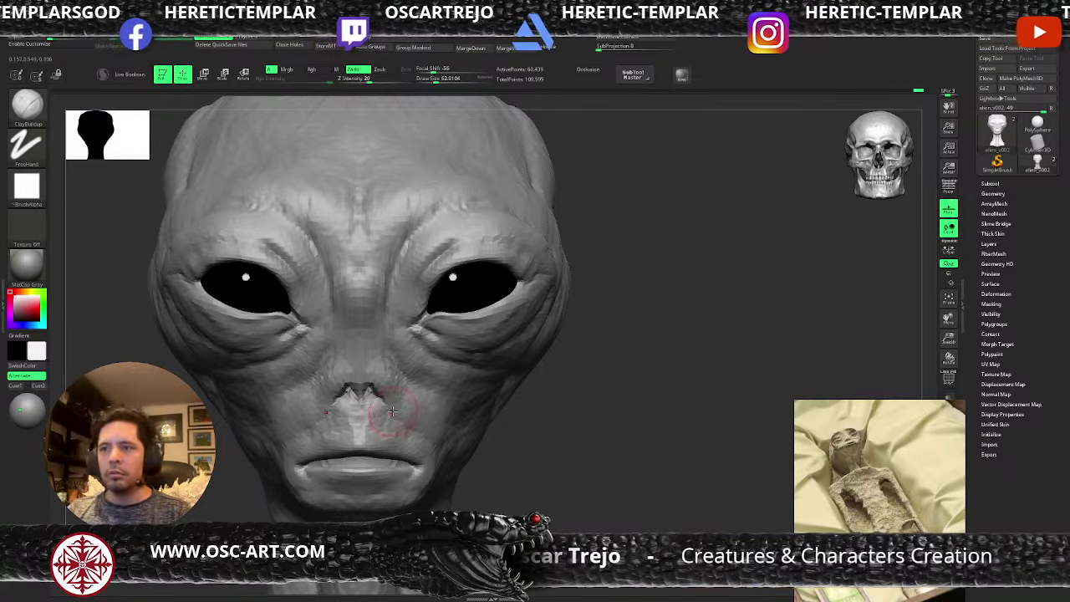
- Reshape the nostrils with the Move brush at a draw size of about 51
{"action": "key", "text": "b"}
{"action": "key", "text": "m"}
{"action": "key", "text": "v"}
{"action": "key", "text": "s"}
{"action": "left_click_drag", "start_coordinate": [387, 402], "coordinate": [385, 397]}
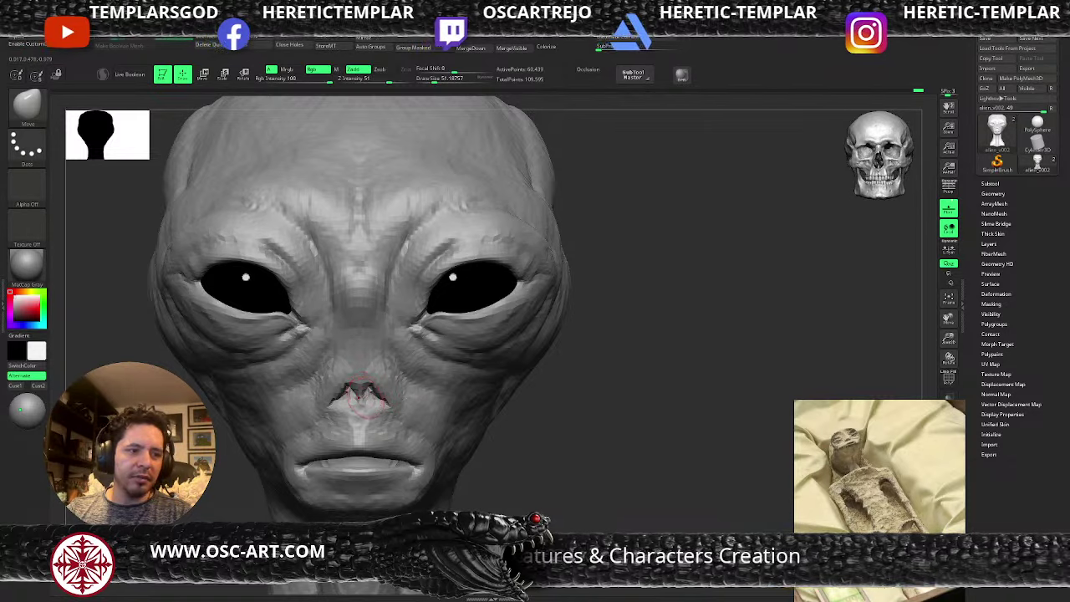
- Adjust the nose profile from the side with the Move brush at a draw size of about 149
{"action": "left_click_drag", "start_coordinate": [540, 437], "coordinate": [561, 457], "text": "alt"}
{"action": "left_click_drag", "start_coordinate": [296, 479], "coordinate": [256, 465]}
{"action": "key", "text": "s"}
{"action": "left_click_drag", "start_coordinate": [344, 358], "coordinate": [355, 358]}
{"action": "left_click_drag", "start_coordinate": [293, 427], "coordinate": [261, 423]}
{"action": "left_click_drag", "start_coordinate": [348, 348], "coordinate": [346, 359]}
{"action": "left_click_drag", "start_coordinate": [300, 414], "coordinate": [274, 413]}
{"action": "left_click_drag", "start_coordinate": [359, 371], "coordinate": [365, 362]}
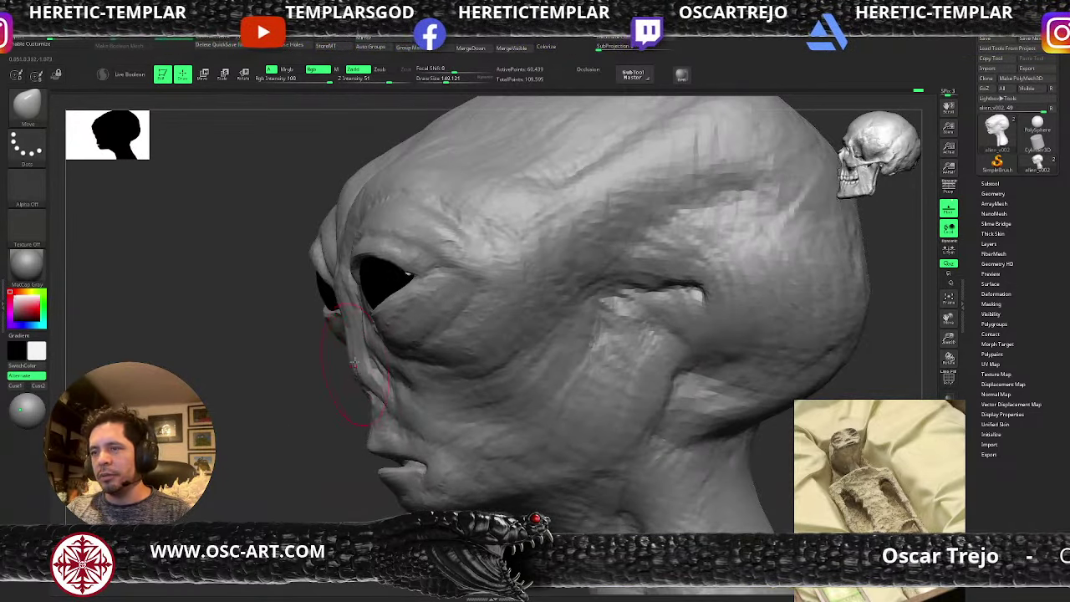
- Carve creases beside the nose under the inner eye corner with the DamStandard brush at a draw size of about 59 to 80
{"action": "left_click_drag", "start_coordinate": [305, 379], "coordinate": [361, 381]}
{"action": "key", "text": "b"}
{"action": "key", "text": "d"}
{"action": "key", "text": "s"}
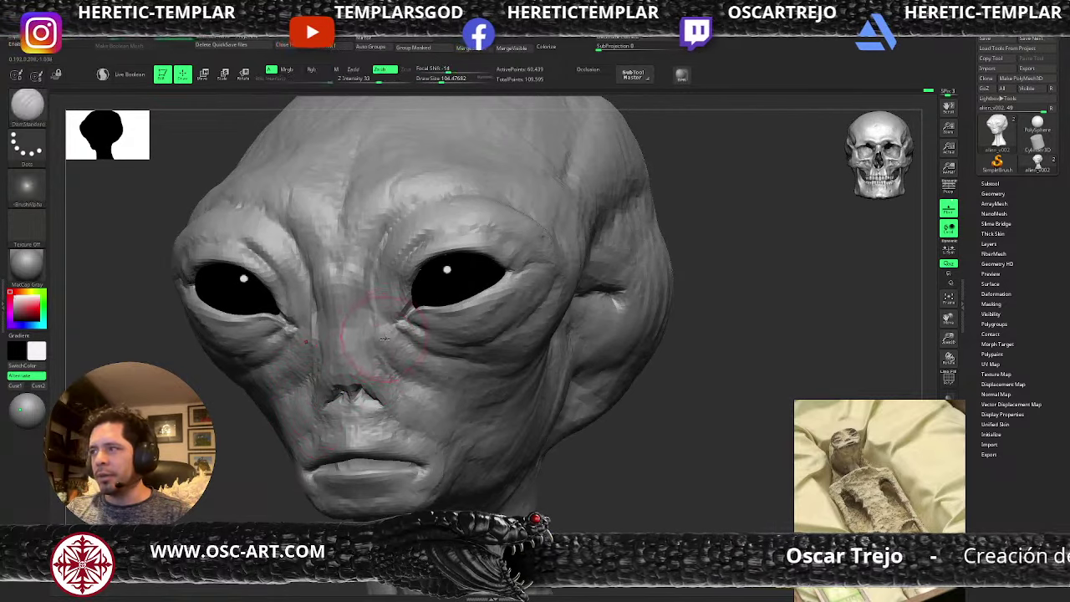
{"action": "key", "text": "s"}
{"action": "left_click_drag", "start_coordinate": [389, 339], "coordinate": [386, 339]}
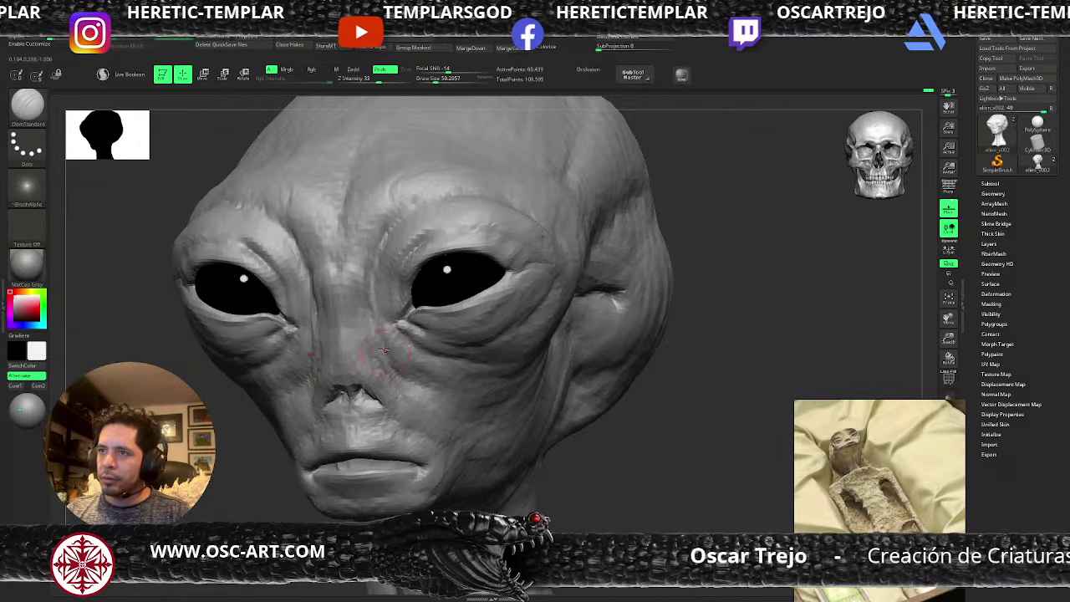
{"action": "key", "text": "s"}
{"action": "left_click_drag", "start_coordinate": [404, 368], "coordinate": [407, 368]}
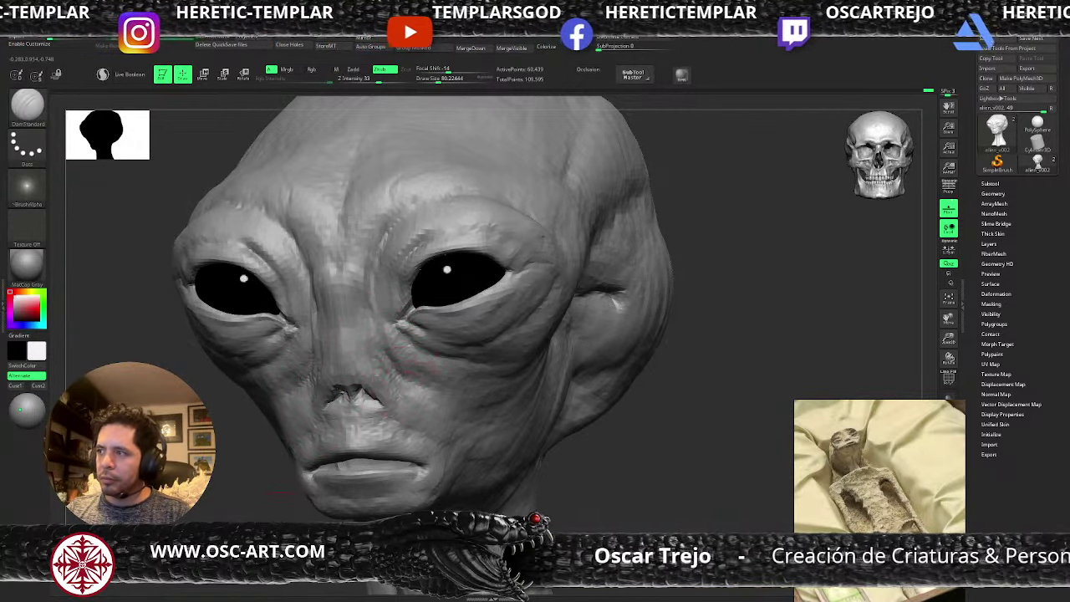
- Reshape the upper and lower lips in profile with the Move Topological brush at a draw size of about 76 to 87
{"action": "mouse_move", "coordinate": [271, 519]}
{"action": "left_mouse_down", "text": "alt"}
{"action": "mouse_move", "coordinate": [248, 458]}
{"action": "mouse_move", "coordinate": [284, 461]}
{"action": "left_mouse_up", "text": "alt"}
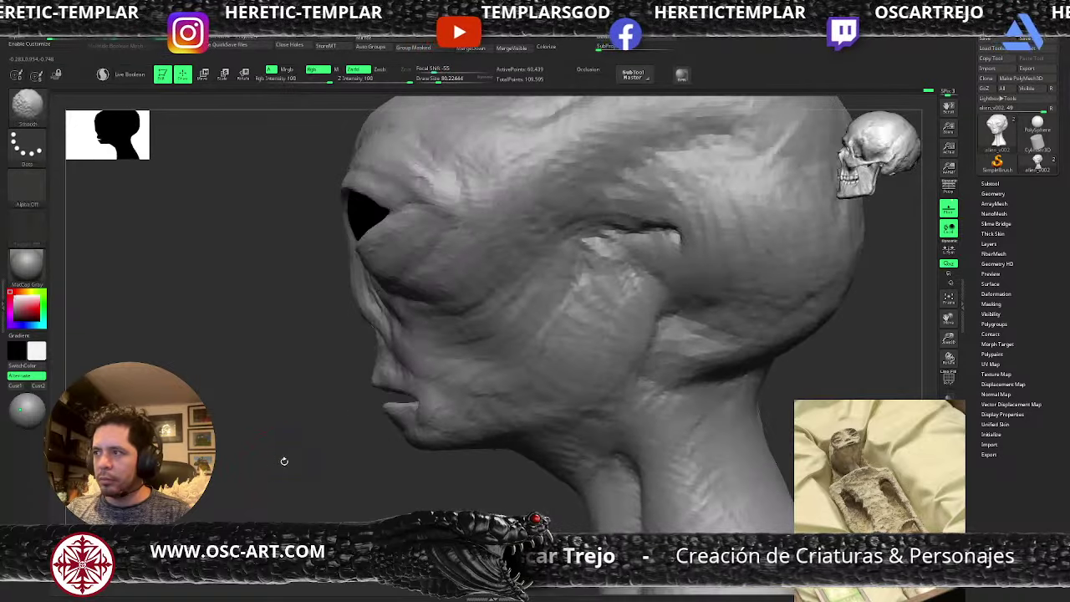
{"action": "key", "text": "b"}
{"action": "key", "text": "m"}
{"action": "key", "text": "t"}
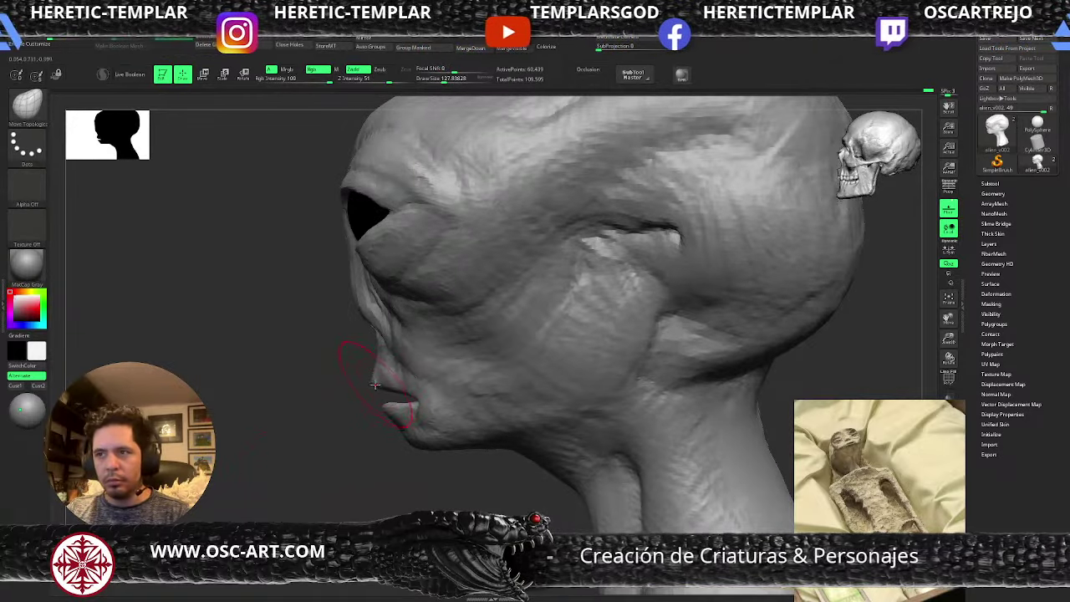
{"action": "key", "text": "s"}
{"action": "left_click", "coordinate": [376, 380]}
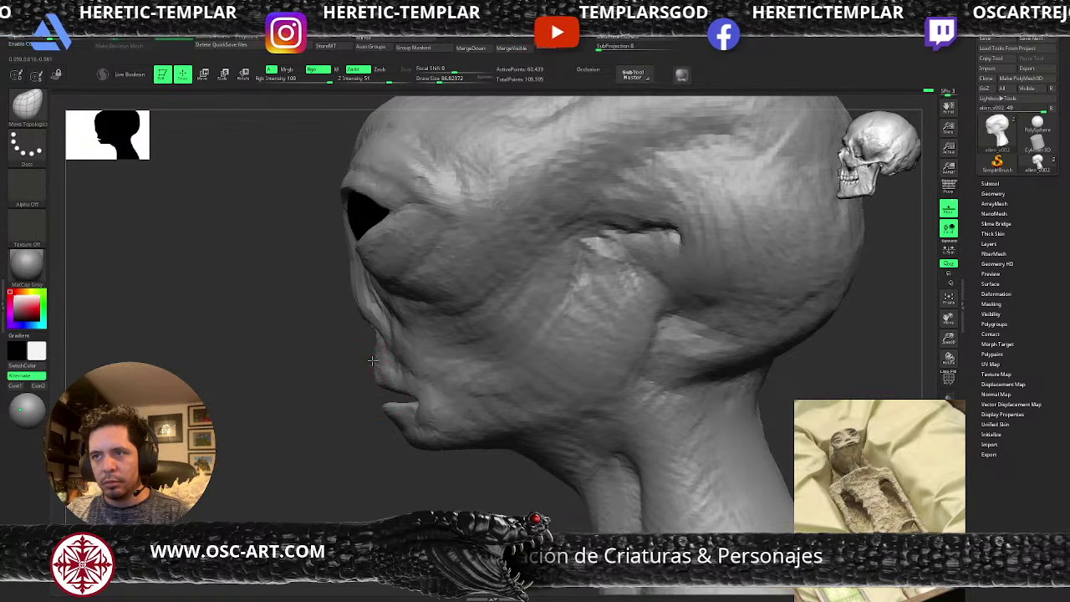
{"action": "left_click_drag", "start_coordinate": [375, 377], "coordinate": [372, 375]}
{"action": "key", "text": "s"}
{"action": "left_click", "coordinate": [391, 405]}
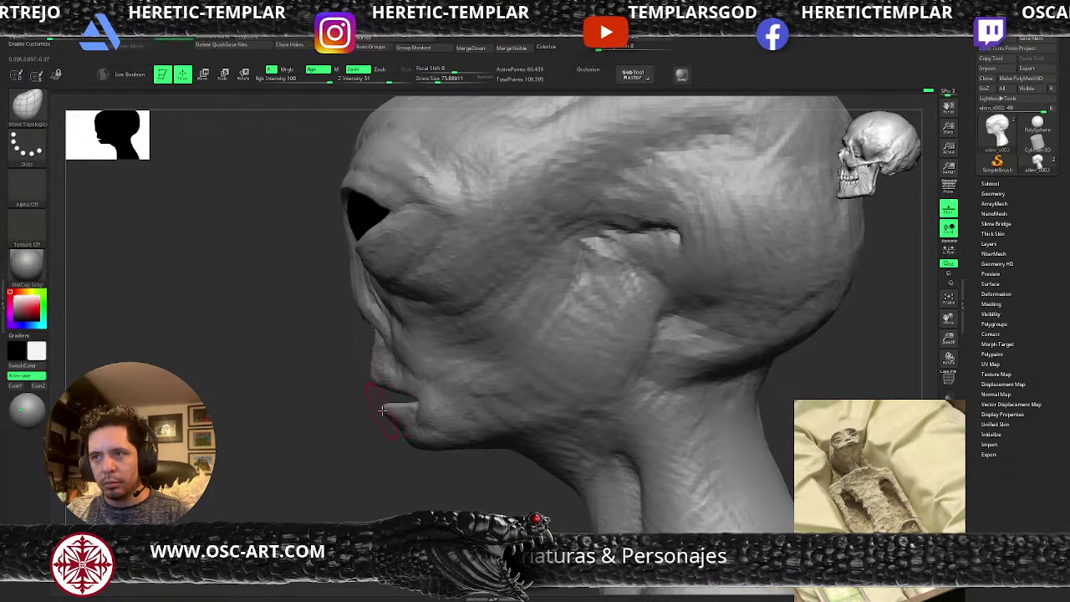
{"action": "mouse_move", "coordinate": [392, 426]}
{"action": "left_mouse_down"}
{"action": "mouse_move", "coordinate": [321, 442]}
{"action": "mouse_move", "coordinate": [360, 442]}
{"action": "left_mouse_up"}
- Adjust the back of the cranium with the Move Topological brush at a draw size of about 197 to 276
{"action": "mouse_move", "coordinate": [552, 422]}
{"action": "left_mouse_down"}
{"action": "mouse_move", "coordinate": [591, 425]}
{"action": "mouse_move", "coordinate": [502, 404]}
{"action": "left_mouse_up"}
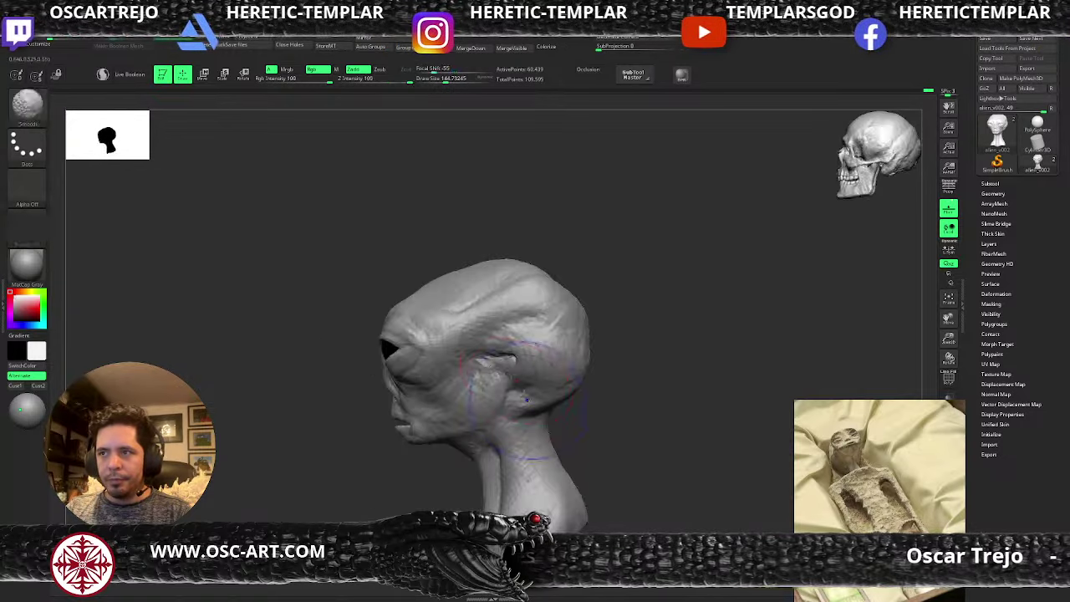
{"action": "key", "text": "s"}
{"action": "left_click", "coordinate": [508, 343]}
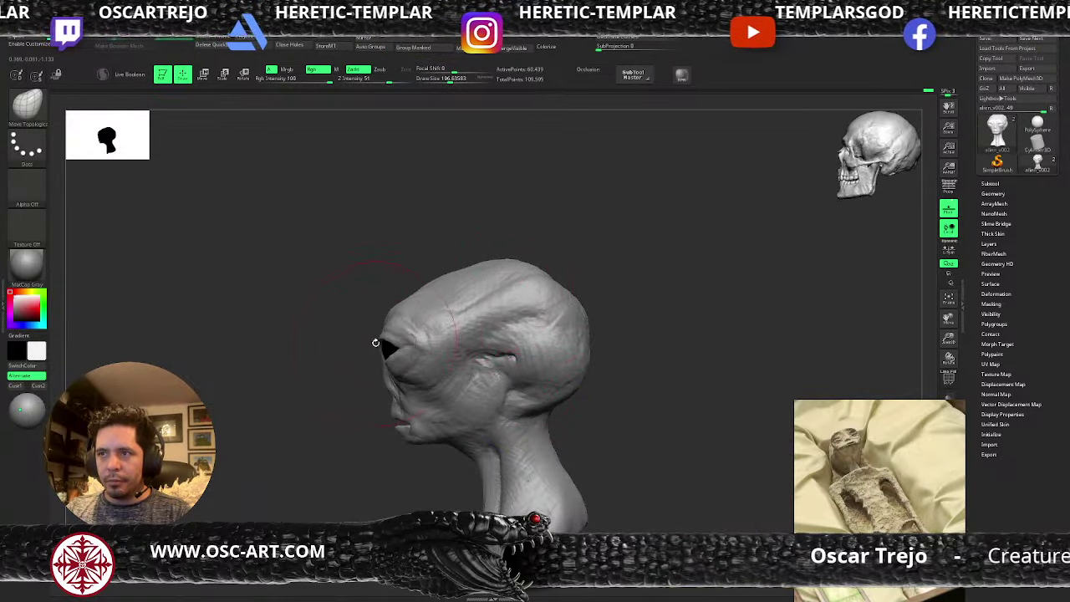
{"action": "key", "text": "s"}
{"action": "left_click", "coordinate": [510, 334]}
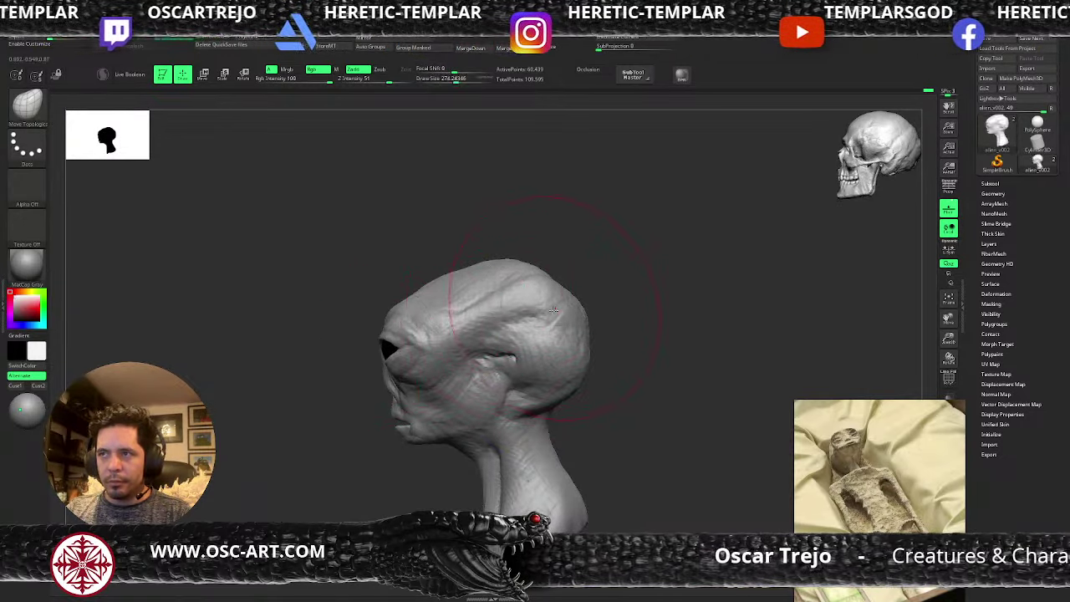
{"action": "left_click_drag", "start_coordinate": [579, 340], "coordinate": [560, 373]}
{"action": "key", "text": "s"}
{"action": "left_click", "coordinate": [565, 349]}
{"action": "key", "text": "s"}
{"action": "left_click", "coordinate": [560, 351]}
{"action": "mouse_move", "coordinate": [563, 293]}
{"action": "left_mouse_down"}
{"action": "mouse_move", "coordinate": [554, 300]}
{"action": "mouse_move", "coordinate": [572, 276]}
{"action": "mouse_move", "coordinate": [582, 340]}
{"action": "left_mouse_up"}
{"action": "key", "text": "s"}
{"action": "left_click", "coordinate": [538, 330]}
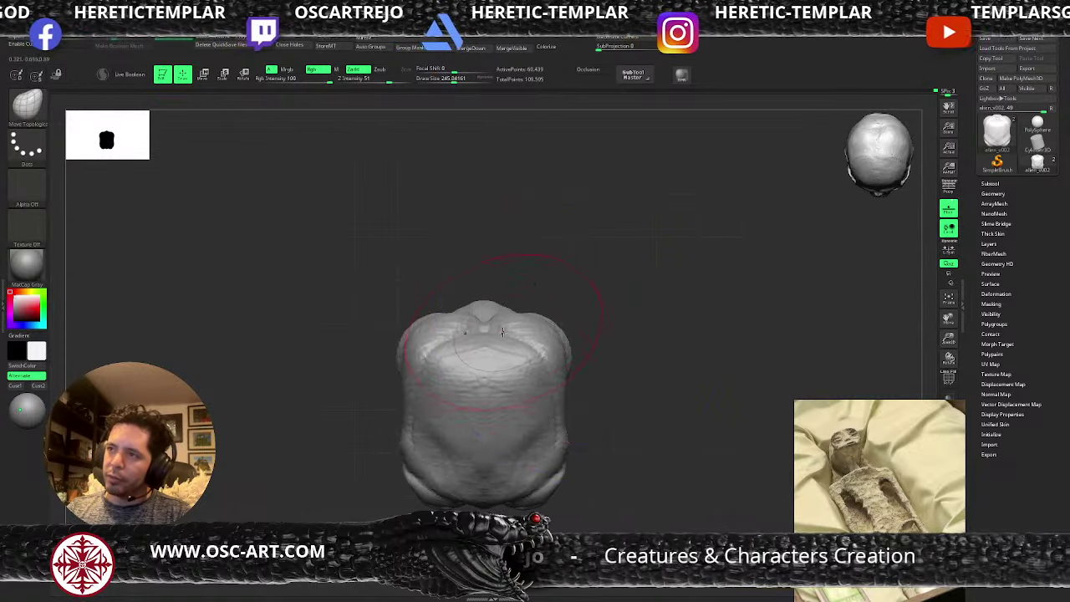
- Fill the groove between the lobes at the back of the head with ClayBuildup at a draw size of about 87 to 149, and smooth it
{"action": "mouse_move", "coordinate": [568, 276]}
{"action": "left_mouse_down"}
{"action": "mouse_move", "coordinate": [563, 345]}
{"action": "mouse_move", "coordinate": [545, 392]}
{"action": "left_mouse_up"}
{"action": "key", "text": "b"}
{"action": "key", "text": "c"}
{"action": "key", "text": "b"}
{"action": "left_click_drag", "start_coordinate": [502, 310], "coordinate": [467, 274]}
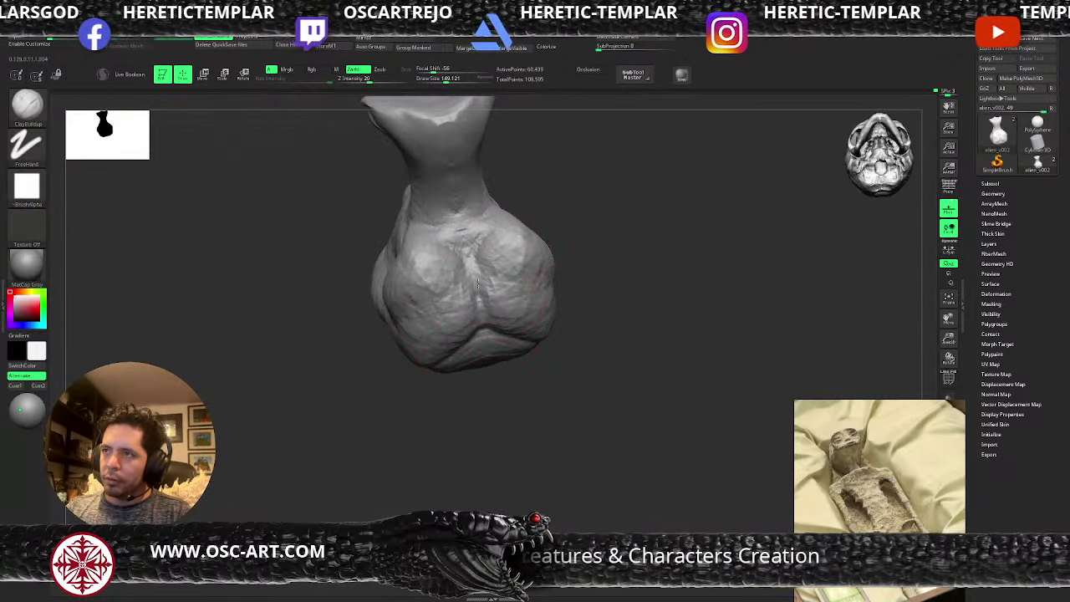
{"action": "mouse_move", "coordinate": [531, 375]}
{"action": "left_mouse_down"}
{"action": "mouse_move", "coordinate": [517, 324]}
{"action": "mouse_move", "coordinate": [467, 342]}
{"action": "mouse_move", "coordinate": [474, 298]}
{"action": "left_mouse_up"}
{"action": "left_click_drag", "start_coordinate": [394, 415], "coordinate": [451, 399]}
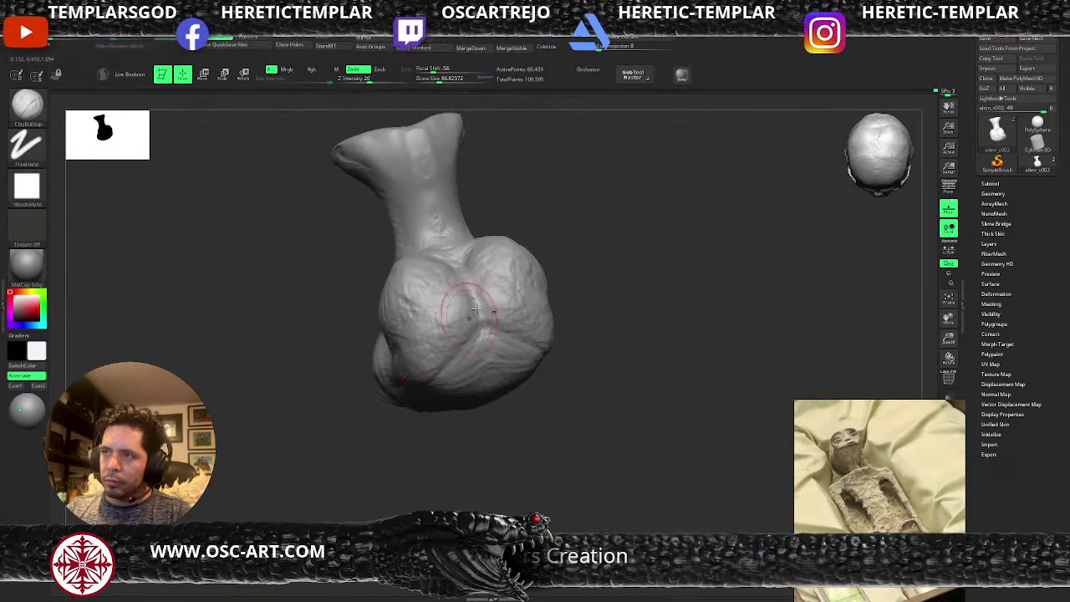
{"action": "right_click_drag", "start_coordinate": [557, 243], "coordinate": [553, 290], "text": "ctrl"}
{"action": "mouse_move", "coordinate": [485, 281]}
{"action": "left_mouse_down", "text": "shift"}
{"action": "mouse_move", "coordinate": [481, 301]}
{"action": "mouse_move", "coordinate": [481, 291]}
{"action": "left_mouse_up", "text": "shift"}
{"action": "key", "text": "s"}
{"action": "left_click", "coordinate": [489, 303]}
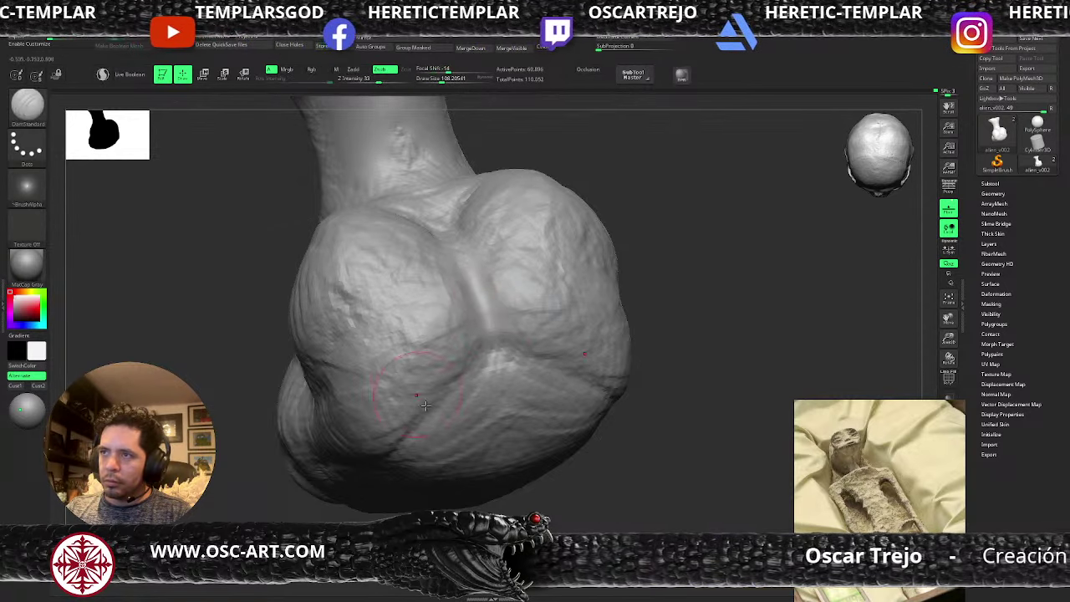
{"action": "right_click_drag", "start_coordinate": [426, 435], "coordinate": [460, 332]}
{"action": "key", "text": "f"}
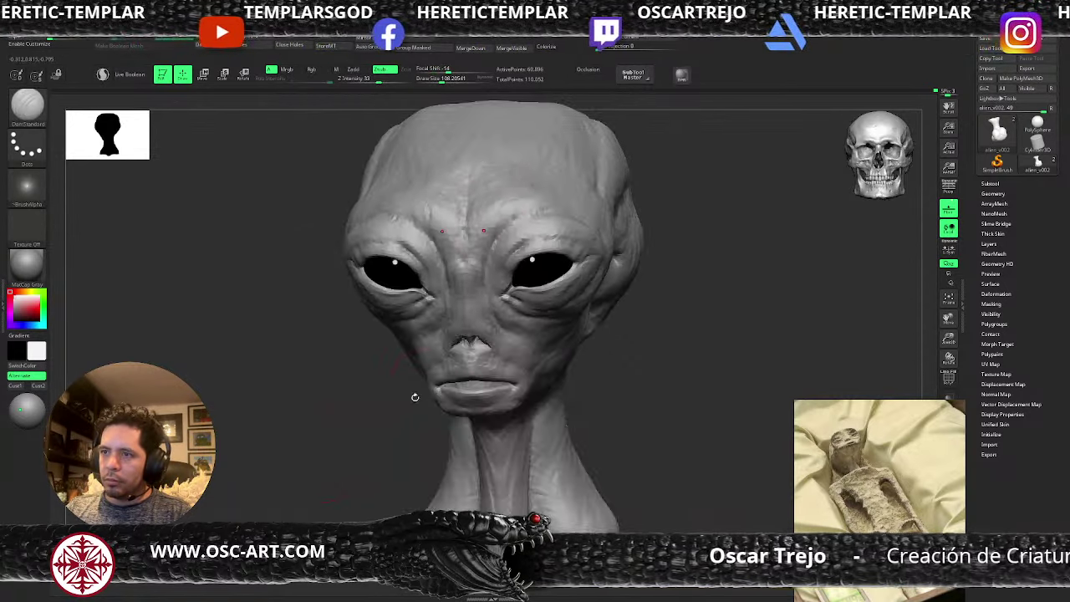
{"action": "left_click_drag", "start_coordinate": [321, 445], "coordinate": [232, 505]}
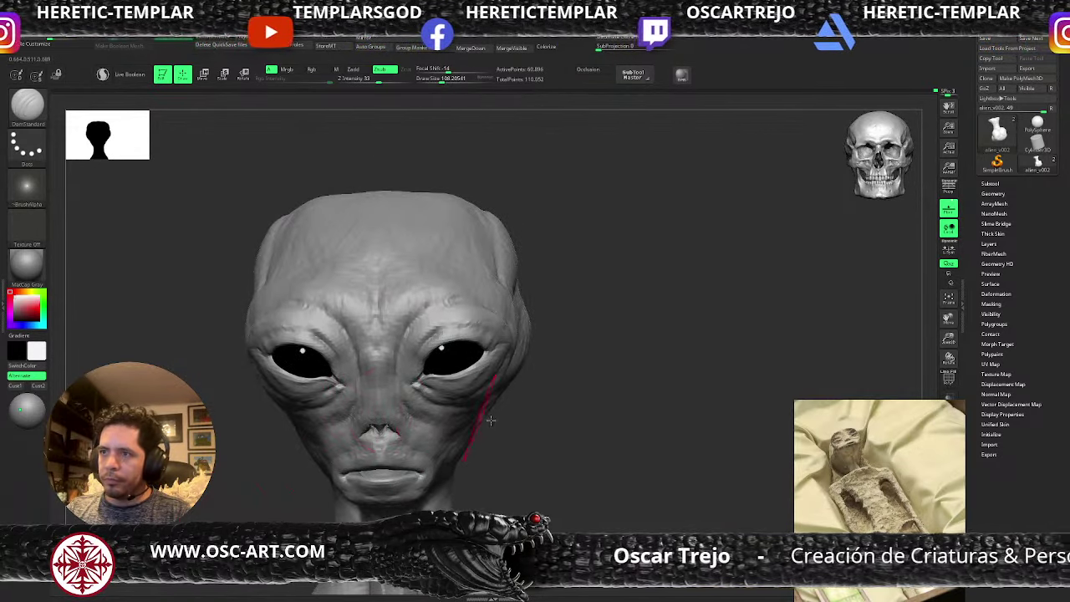
{"action": "left_click_drag", "start_coordinate": [517, 434], "coordinate": [479, 412]}
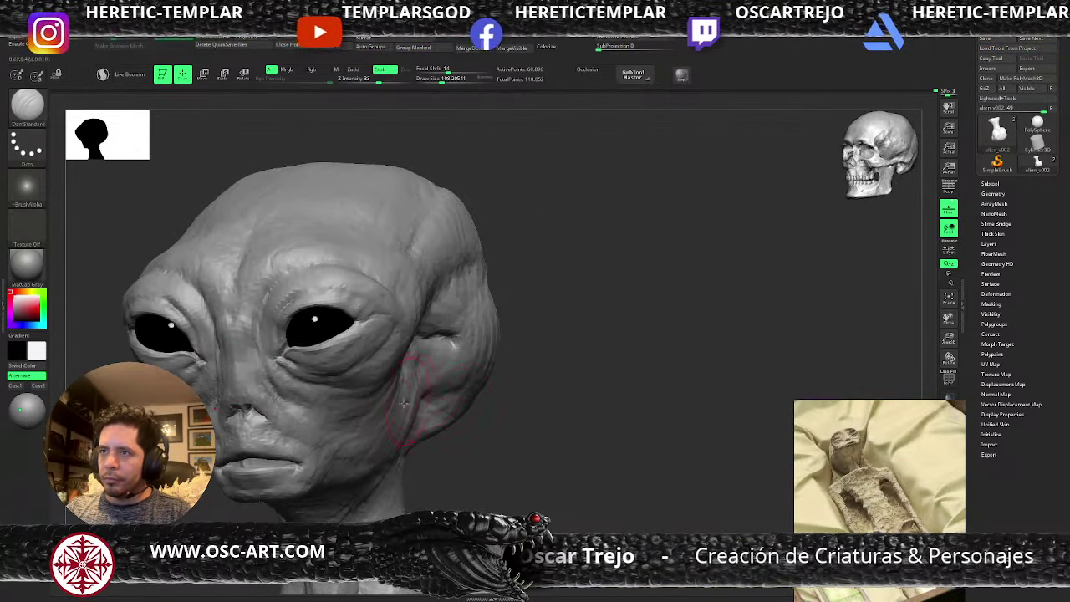
- Refine the crease between the jaw and the back lobe with DamStandard at a draw size of about 65 and the Move brush
{"action": "key", "text": "s"}
{"action": "left_click_drag", "start_coordinate": [398, 397], "coordinate": [390, 397]}
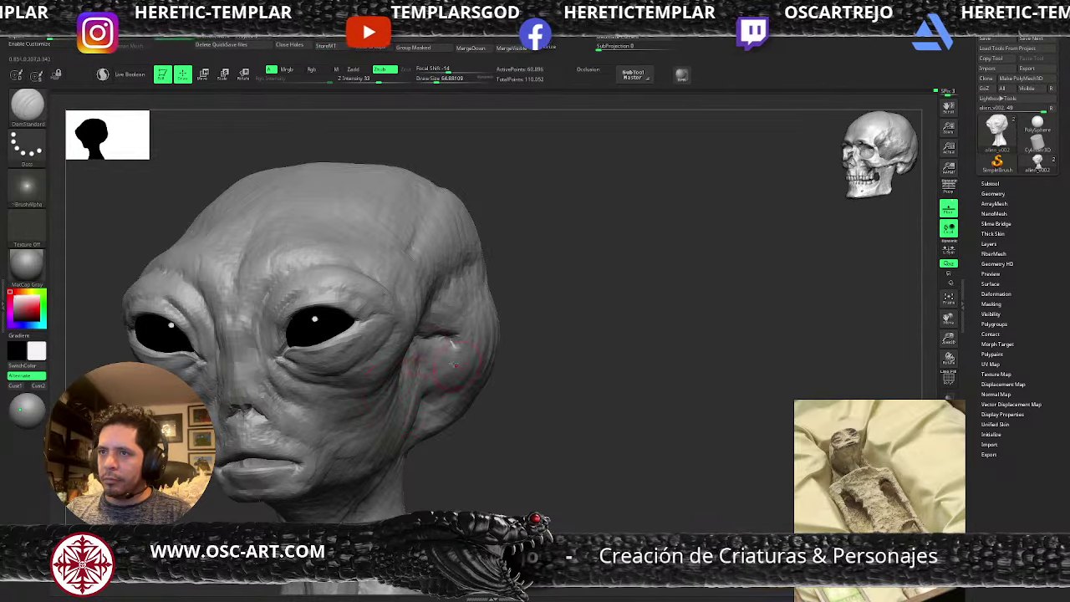
{"action": "key", "text": "b"}
{"action": "key", "text": "m"}
{"action": "key", "text": "v"}
{"action": "mouse_move", "coordinate": [491, 448]}
{"action": "left_mouse_down", "text": "alt"}
{"action": "mouse_move", "coordinate": [462, 354]}
{"action": "mouse_move", "coordinate": [443, 356]}
{"action": "left_mouse_up", "text": "alt"}
- Build up volume along the lower jaw and its underside with ClayBuildup at a draw size of about 90
{"action": "key", "text": "b"}
{"action": "key", "text": "c"}
{"action": "key", "text": "b"}
{"action": "key", "text": "s"}
{"action": "left_click_drag", "start_coordinate": [329, 396], "coordinate": [334, 396]}
{"action": "left_click_drag", "start_coordinate": [269, 439], "coordinate": [261, 376]}
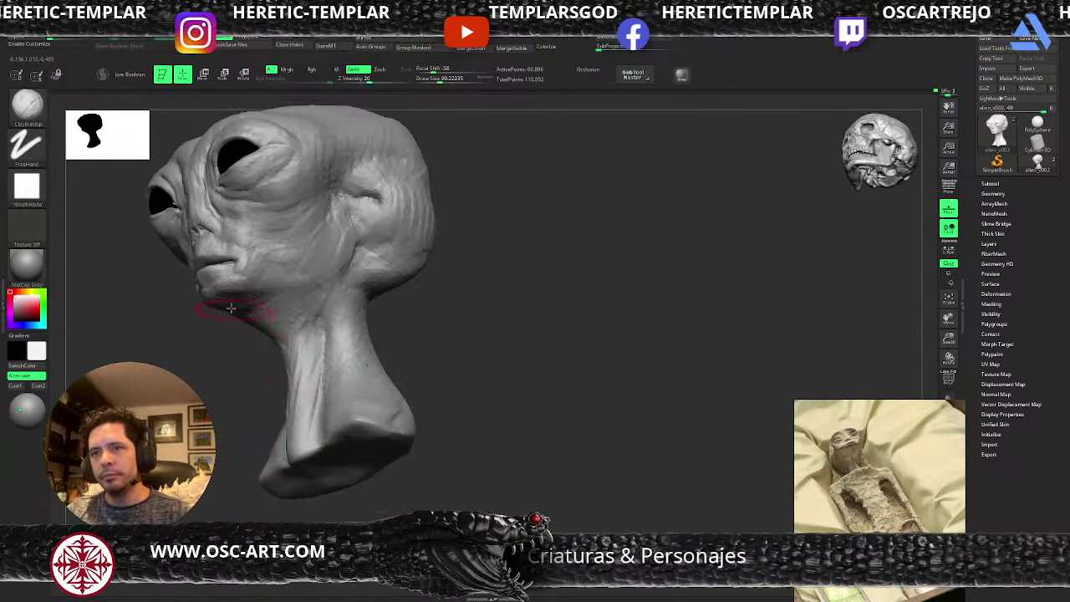
{"action": "key", "text": "b"}
{"action": "key", "text": "s"}
{"action": "key", "text": "t"}
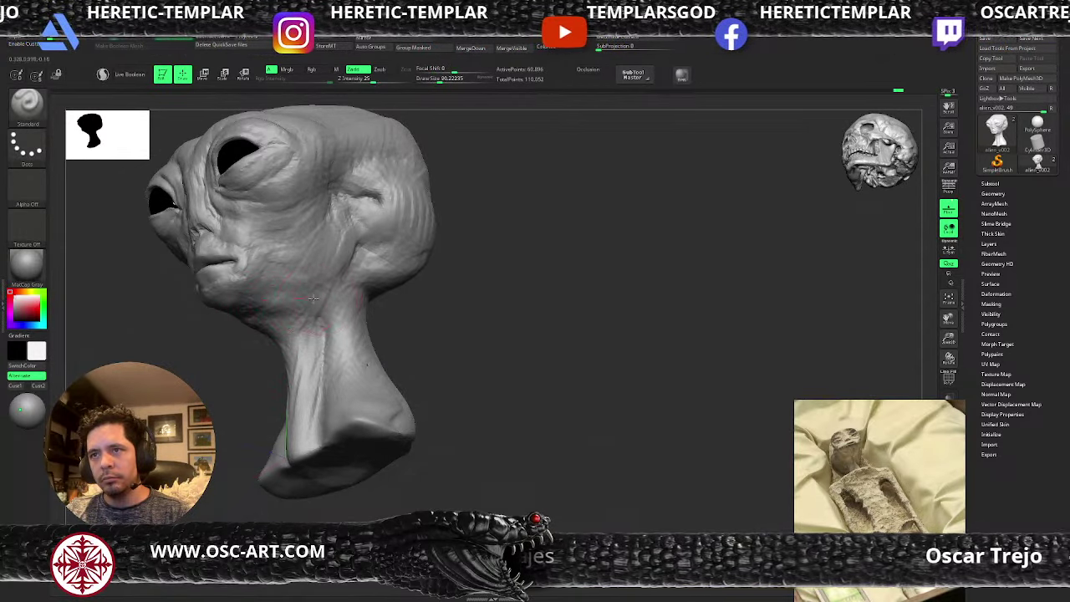
- Build up the neck tendon running down from the jaw with ClayBuildup, using a draw size of up to about 172
{"action": "key", "text": "b"}
{"action": "key", "text": "c"}
{"action": "key", "text": "b"}
{"action": "key", "text": "s"}
{"action": "mouse_move", "coordinate": [283, 321]}
{"action": "left_mouse_down"}
{"action": "mouse_move", "coordinate": [318, 338]}
{"action": "mouse_move", "coordinate": [316, 411]}
{"action": "left_mouse_up"}
{"action": "key", "text": "bracketleft"}
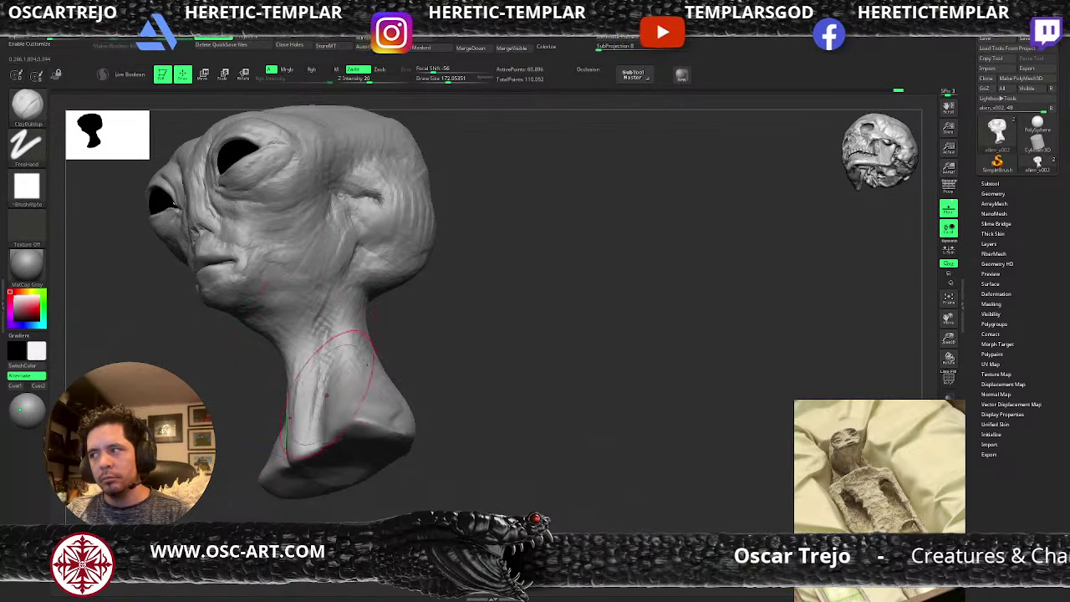
{"action": "mouse_move", "coordinate": [396, 313]}
{"action": "left_mouse_down"}
{"action": "mouse_move", "coordinate": [403, 360]}
{"action": "mouse_move", "coordinate": [378, 286]}
{"action": "left_mouse_up"}
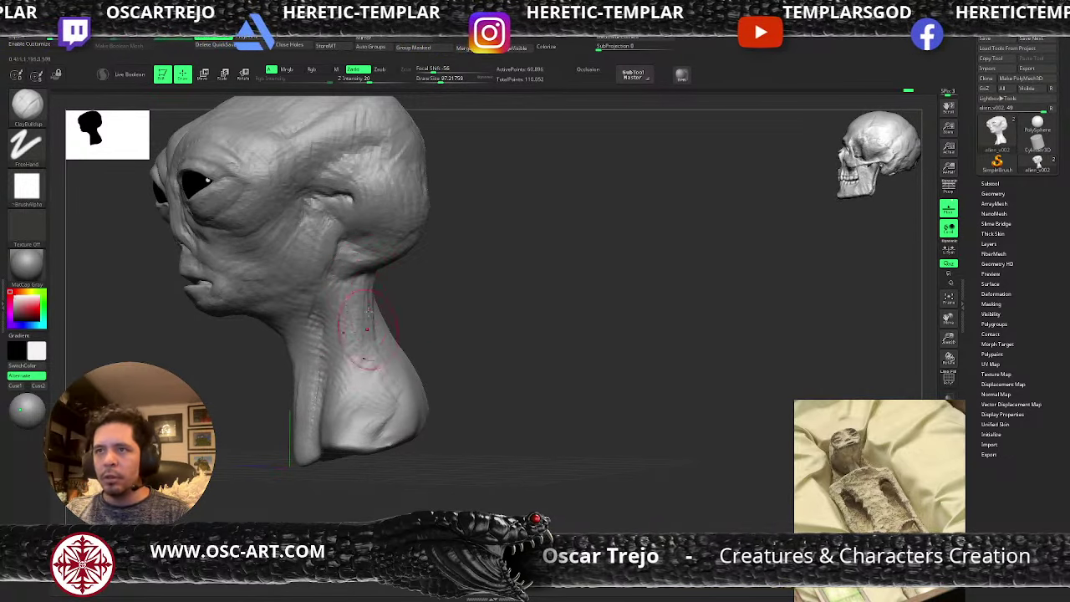
- Add muscle volume on the side and back of the neck with ClayBuildup at a draw size of about 97 to 149
{"action": "key", "text": "s"}
{"action": "left_click_drag", "start_coordinate": [362, 318], "coordinate": [367, 318]}
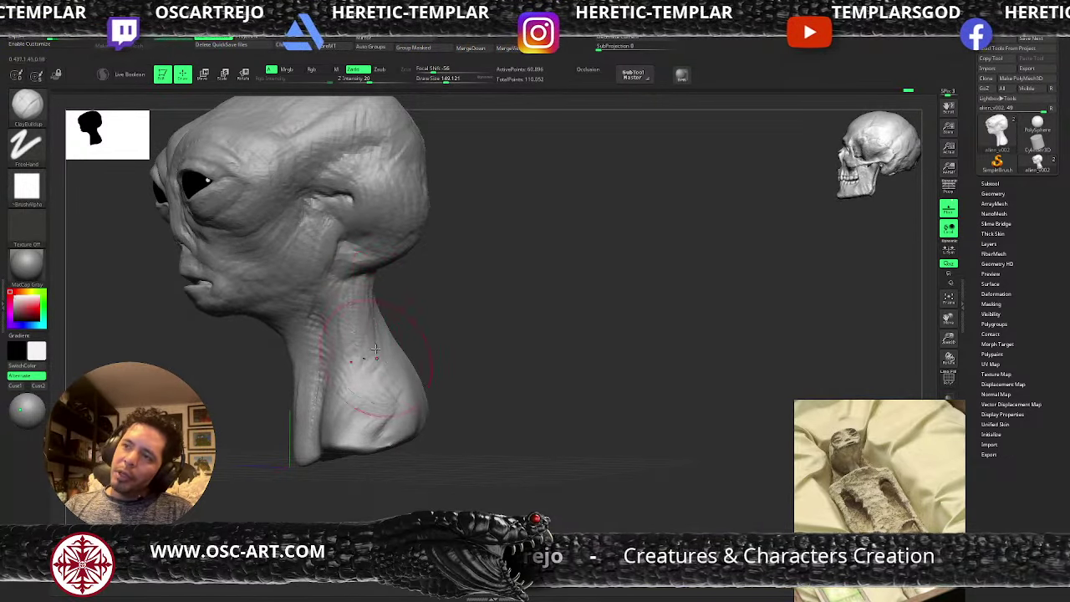
{"action": "left_click_drag", "start_coordinate": [364, 359], "coordinate": [368, 409]}
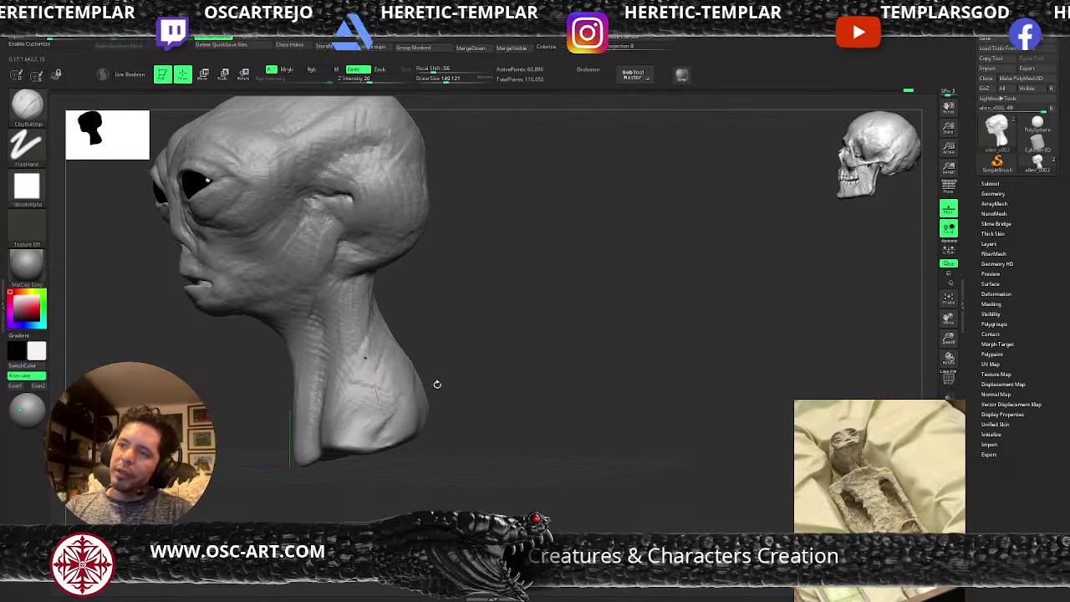
{"action": "key", "text": "s"}
{"action": "mouse_move", "coordinate": [437, 384]}
{"action": "left_mouse_down"}
{"action": "mouse_move", "coordinate": [374, 426]}
{"action": "mouse_move", "coordinate": [385, 434]}
{"action": "mouse_move", "coordinate": [386, 422]}
{"action": "left_mouse_up"}
- Extend the muscle forms across the front and base of the neck with ClayBuildup at a draw size of about 149
{"action": "key", "text": "s"}
{"action": "mouse_move", "coordinate": [367, 392]}
{"action": "left_mouse_down"}
{"action": "mouse_move", "coordinate": [365, 426]}
{"action": "mouse_move", "coordinate": [378, 410]}
{"action": "mouse_move", "coordinate": [485, 397]}
{"action": "left_mouse_up"}
{"action": "mouse_move", "coordinate": [344, 372]}
{"action": "left_mouse_down"}
{"action": "mouse_move", "coordinate": [360, 412]}
{"action": "mouse_move", "coordinate": [344, 419]}
{"action": "left_mouse_up"}
{"action": "left_click_drag", "start_coordinate": [403, 359], "coordinate": [468, 360]}
{"action": "mouse_move", "coordinate": [332, 404]}
{"action": "left_mouse_down"}
{"action": "mouse_move", "coordinate": [338, 378]}
{"action": "mouse_move", "coordinate": [326, 413]}
{"action": "left_mouse_up"}
{"action": "left_click_drag", "start_coordinate": [420, 335], "coordinate": [450, 428], "text": "alt"}
{"action": "mouse_move", "coordinate": [486, 404]}
{"action": "left_mouse_down"}
{"action": "mouse_move", "coordinate": [472, 402]}
{"action": "mouse_move", "coordinate": [505, 433]}
{"action": "left_mouse_up"}
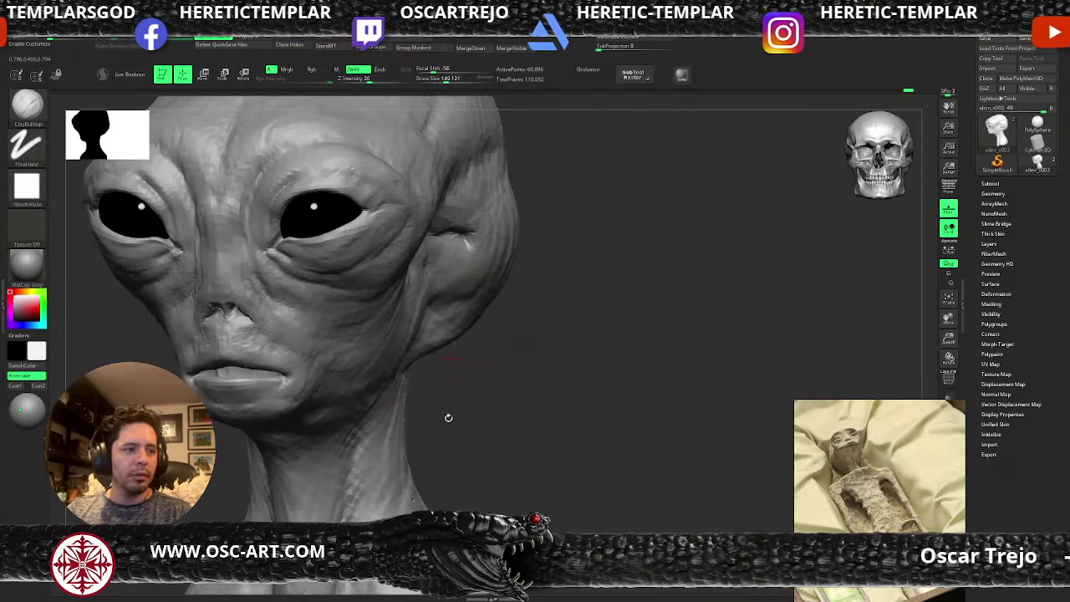
- Refine the folds under the eye with ClayBuildup and carve their creases with DamStandard at a draw size of about 49
{"action": "key", "text": "s"}
{"action": "left_click_drag", "start_coordinate": [333, 292], "coordinate": [301, 273]}
{"action": "key", "text": "s"}
{"action": "key", "text": "s"}
{"action": "key", "text": "s"}
{"action": "key", "text": "b"}
{"action": "key", "text": "d"}
{"action": "key", "text": "s"}
{"action": "key", "text": "s"}
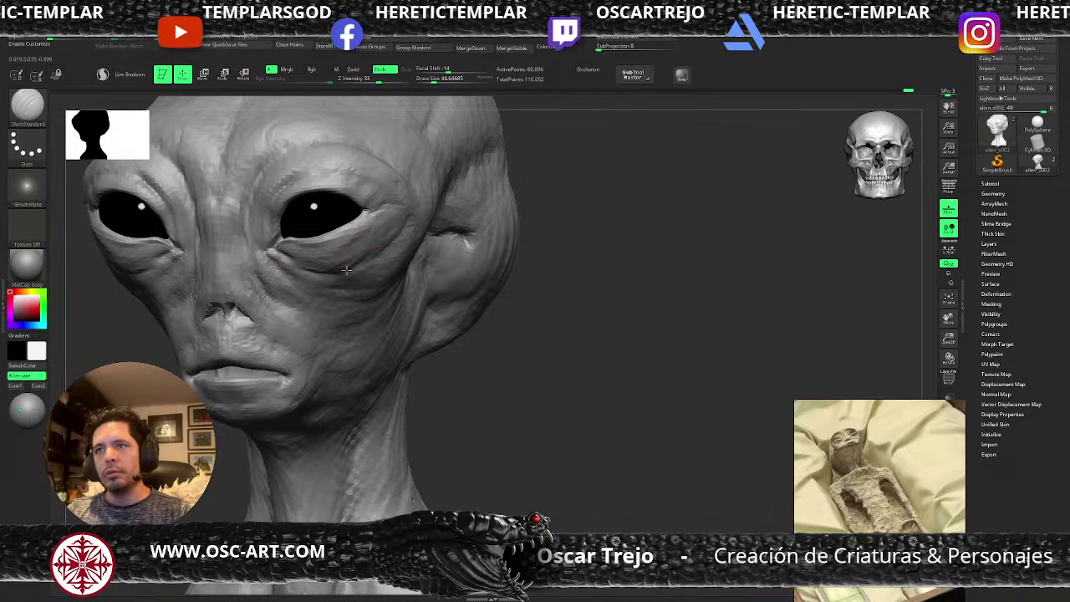
{"action": "mouse_move", "coordinate": [482, 381]}
{"action": "left_mouse_down", "text": "alt"}
{"action": "mouse_move", "coordinate": [401, 284]}
{"action": "mouse_move", "coordinate": [436, 272]}
{"action": "mouse_move", "coordinate": [427, 384]}
{"action": "mouse_move", "coordinate": [411, 392]}
{"action": "left_mouse_up", "text": "alt"}
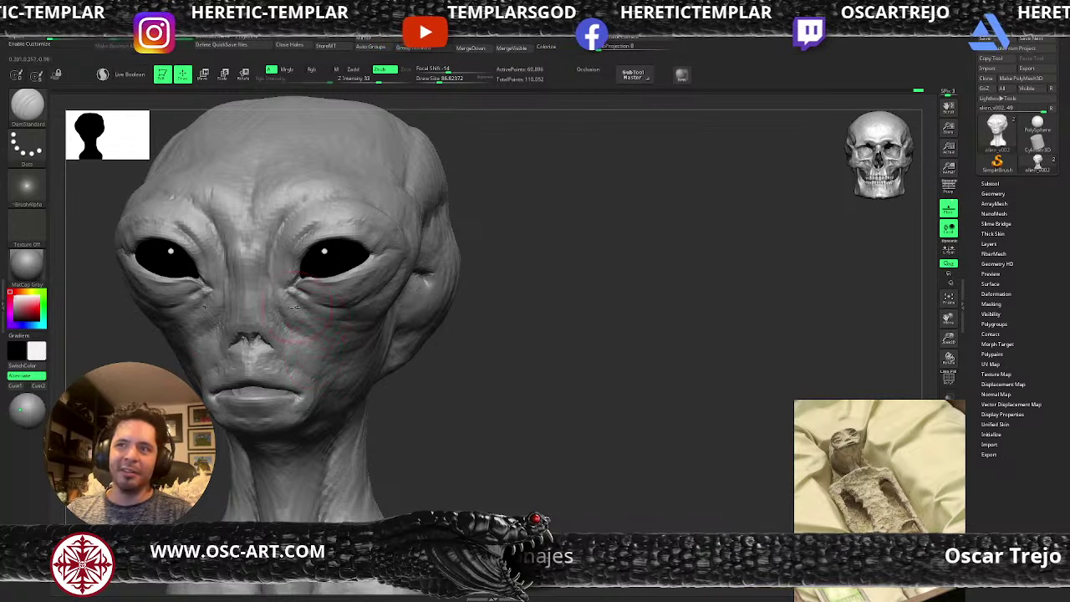
- Carve a vertical central groove from the nose up the bridge to the forehead with DamStandard, refining it at a draw size of about 44
{"action": "key", "text": "s"}
{"action": "left_click_drag", "start_coordinate": [294, 308], "coordinate": [289, 311]}
{"action": "key", "text": "["}
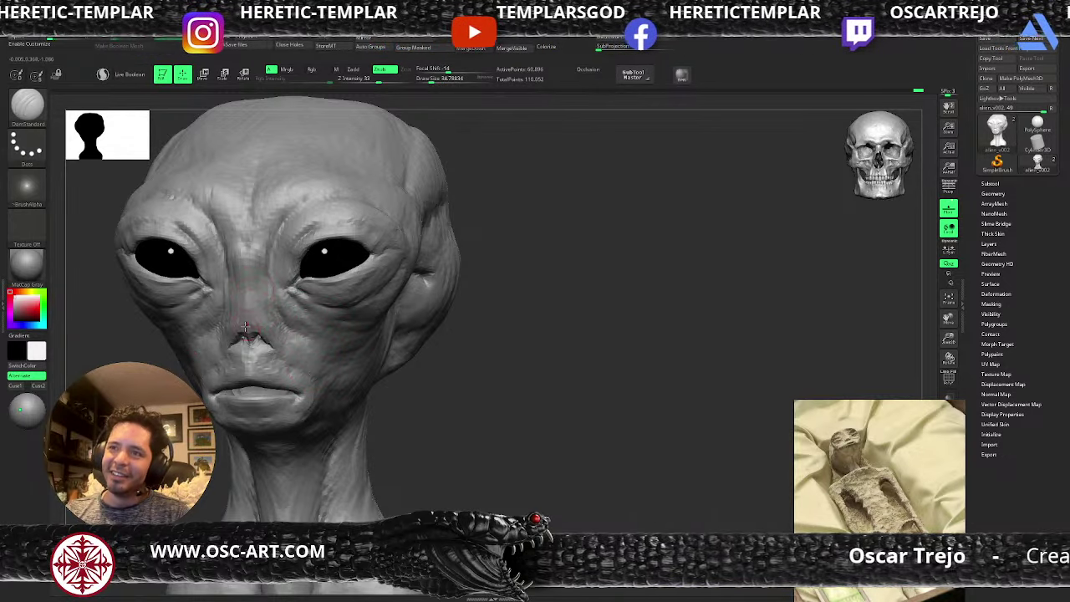
{"action": "mouse_move", "coordinate": [245, 268]}
{"action": "left_mouse_down"}
{"action": "mouse_move", "coordinate": [244, 292]}
{"action": "mouse_move", "coordinate": [245, 205]}
{"action": "mouse_move", "coordinate": [248, 236]}
{"action": "left_mouse_up"}
{"action": "key", "text": "]"}
{"action": "left_click_drag", "start_coordinate": [251, 190], "coordinate": [245, 227]}
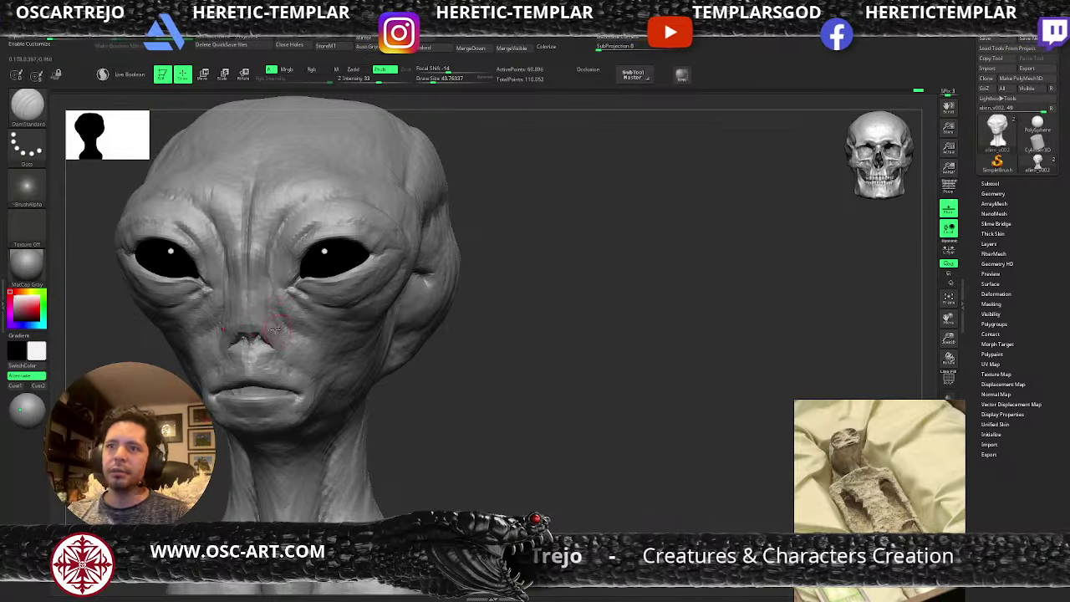
{"action": "left_click_drag", "start_coordinate": [435, 429], "coordinate": [431, 399], "text": "alt"}
{"action": "left_click_drag", "start_coordinate": [378, 323], "coordinate": [319, 316]}
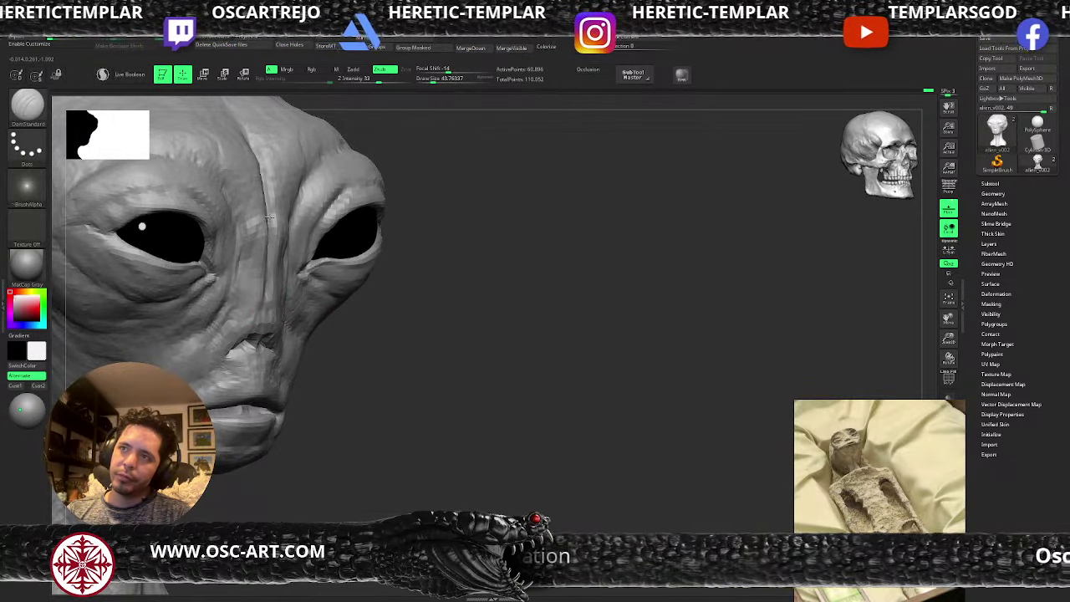
{"action": "left_click_drag", "start_coordinate": [407, 245], "coordinate": [345, 243]}
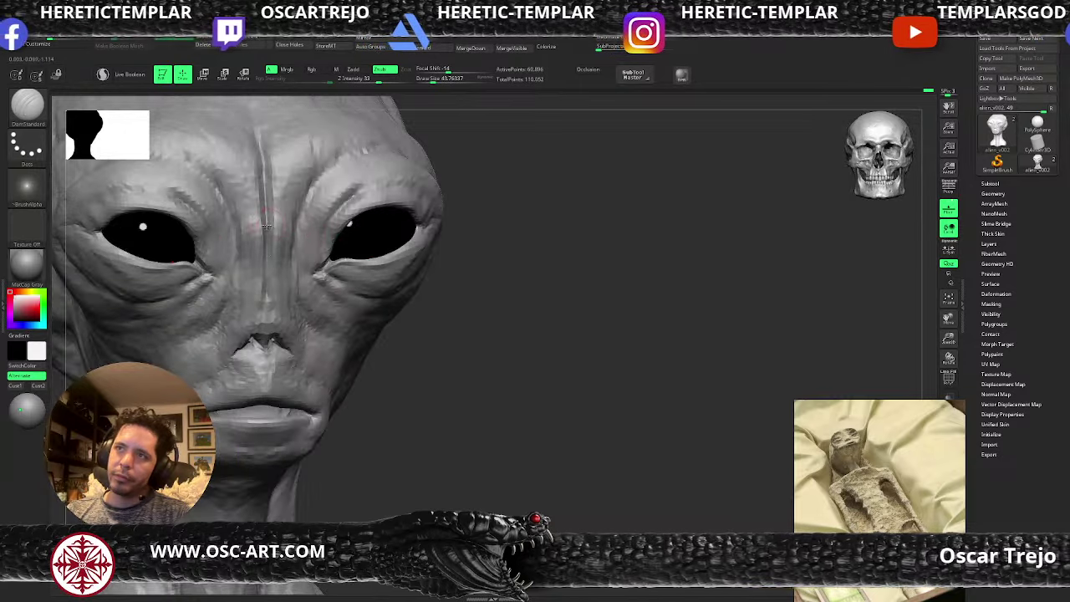
{"action": "left_click_drag", "start_coordinate": [429, 348], "coordinate": [383, 292], "text": "alt"}
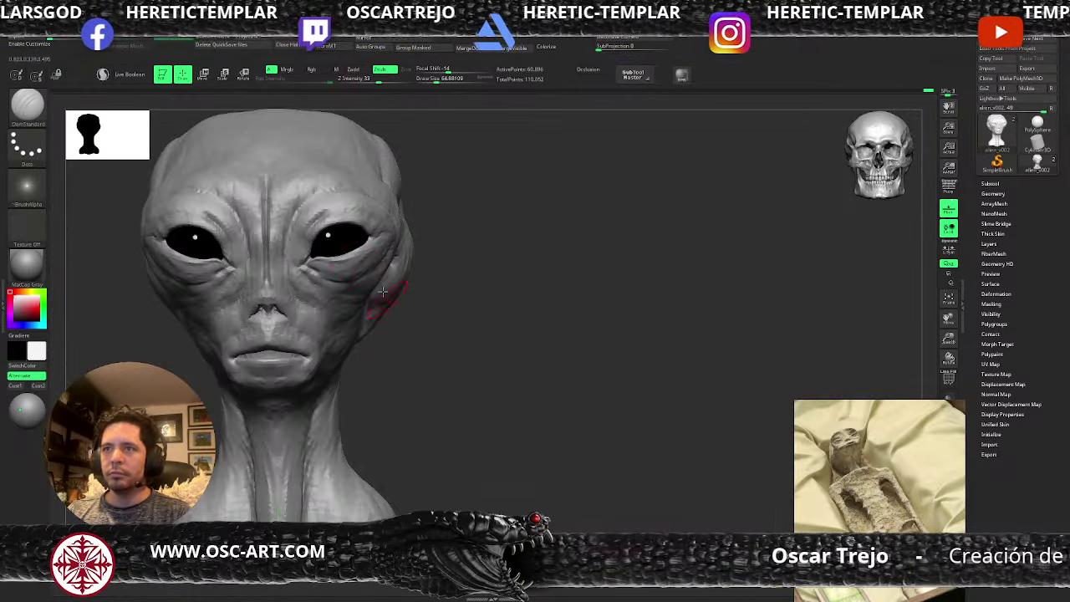
- Make the eyeballs the active subtool and view the head from the front
{"action": "left_click", "coordinate": [339, 243], "text": "alt"}
{"action": "key", "text": "v"}
{"action": "key", "text": "v"}
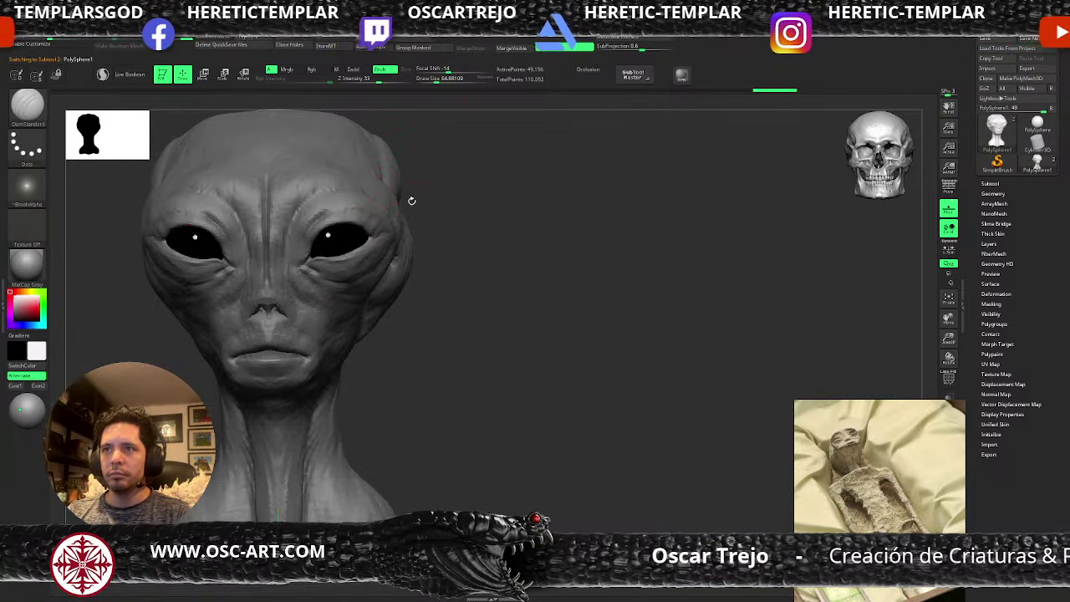
{"action": "left_click_drag", "start_coordinate": [441, 209], "coordinate": [422, 231]}
{"action": "key", "text": "s"}
{"action": "left_click", "coordinate": [415, 237]}
{"action": "left_click_drag", "start_coordinate": [479, 321], "coordinate": [446, 295], "text": "alt"}
{"action": "mouse_move", "coordinate": [411, 329]}
{"action": "left_mouse_down", "text": "alt"}
{"action": "mouse_move", "coordinate": [411, 276]}
{"action": "mouse_move", "coordinate": [373, 310]}
{"action": "left_mouse_up", "text": "alt"}
- Reselect the head subtool and adjust the cheek and jaw contour with the Move brush at a draw size of about 108 to 149
{"action": "key", "text": "b"}
{"action": "key", "text": "m"}
{"action": "key", "text": "v"}
{"action": "key", "text": "s"}
{"action": "left_click", "coordinate": [328, 319]}
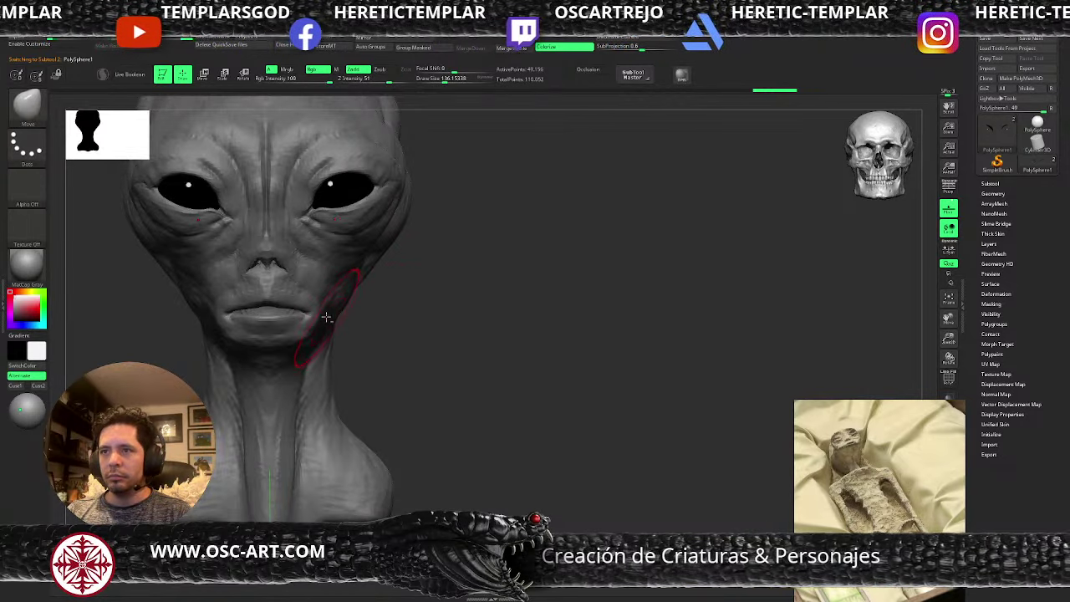
{"action": "left_click", "coordinate": [324, 319], "text": "alt"}
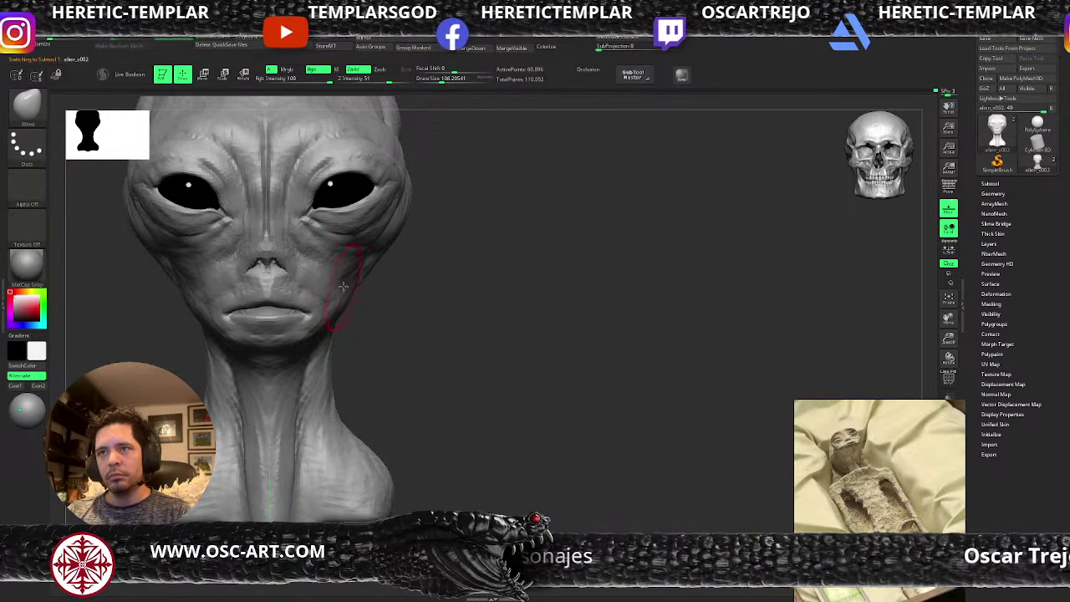
{"action": "left_click_drag", "start_coordinate": [424, 332], "coordinate": [432, 339], "text": "alt"}
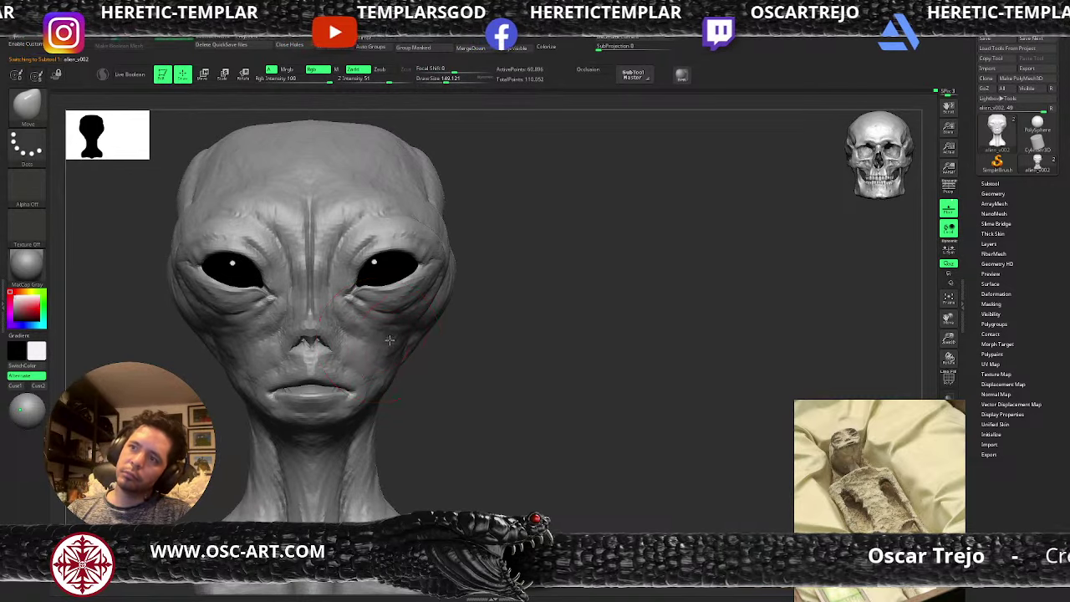
{"action": "left_click_drag", "start_coordinate": [475, 327], "coordinate": [468, 251], "text": "alt"}
{"action": "left_click_drag", "start_coordinate": [523, 242], "coordinate": [460, 242]}
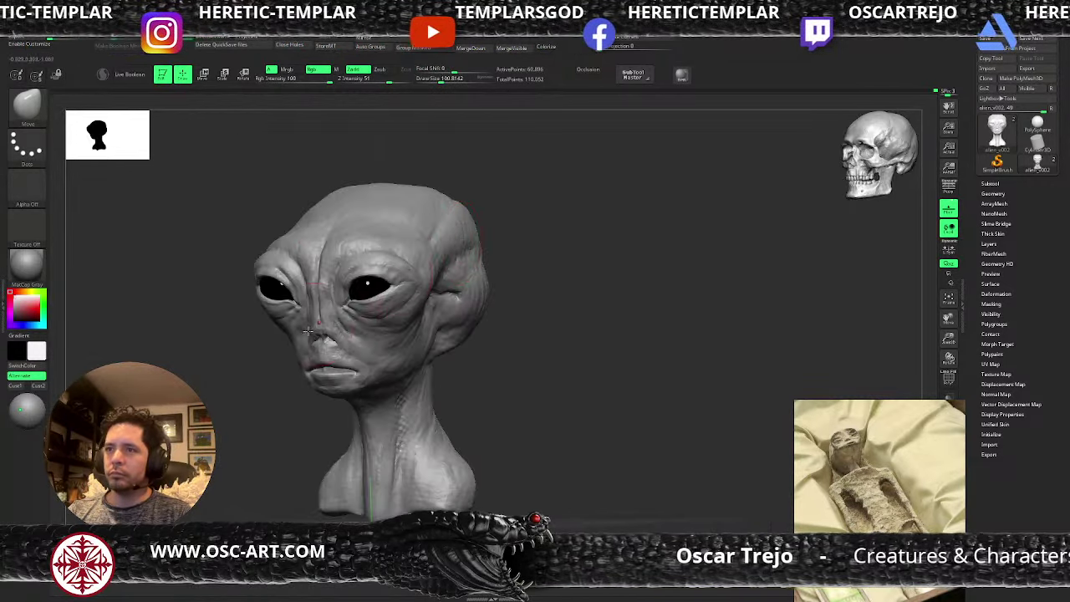
- Sharpen the corner of the mouth from below with DamStandard at a draw size of about 59
{"action": "left_click_drag", "start_coordinate": [274, 405], "coordinate": [277, 327]}
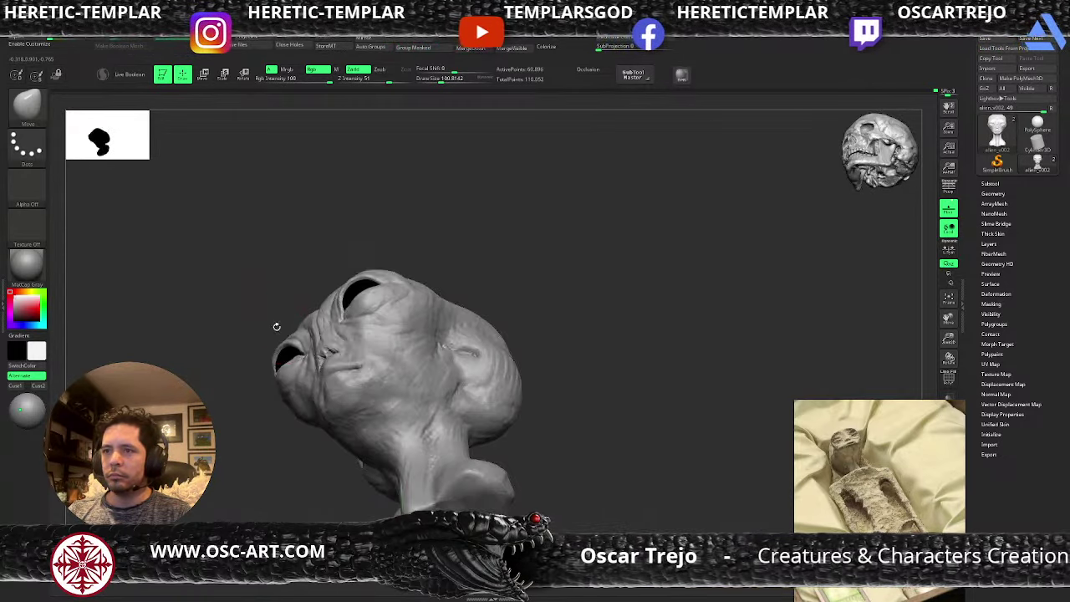
{"action": "left_click_drag", "start_coordinate": [446, 220], "coordinate": [443, 289], "text": "alt"}
{"action": "key", "text": "b"}
{"action": "key", "text": "d"}
{"action": "key", "text": "s"}
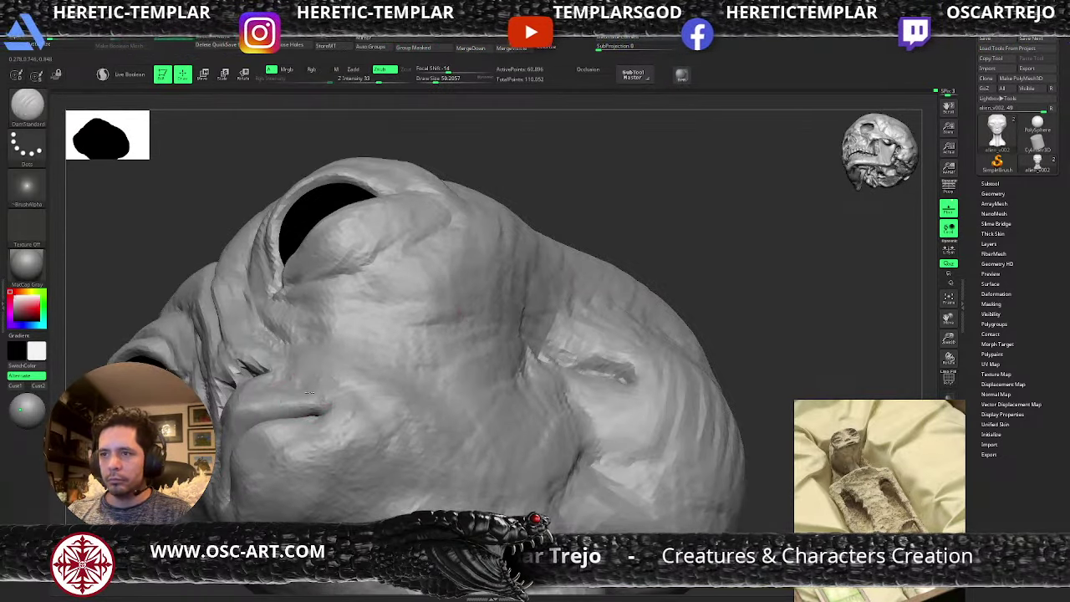
- Build up the flesh around the mouth corner with ClayBuildup at a draw size of about 59 to 77
{"action": "key", "text": "b"}
{"action": "key", "text": "c"}
{"action": "key", "text": "b"}
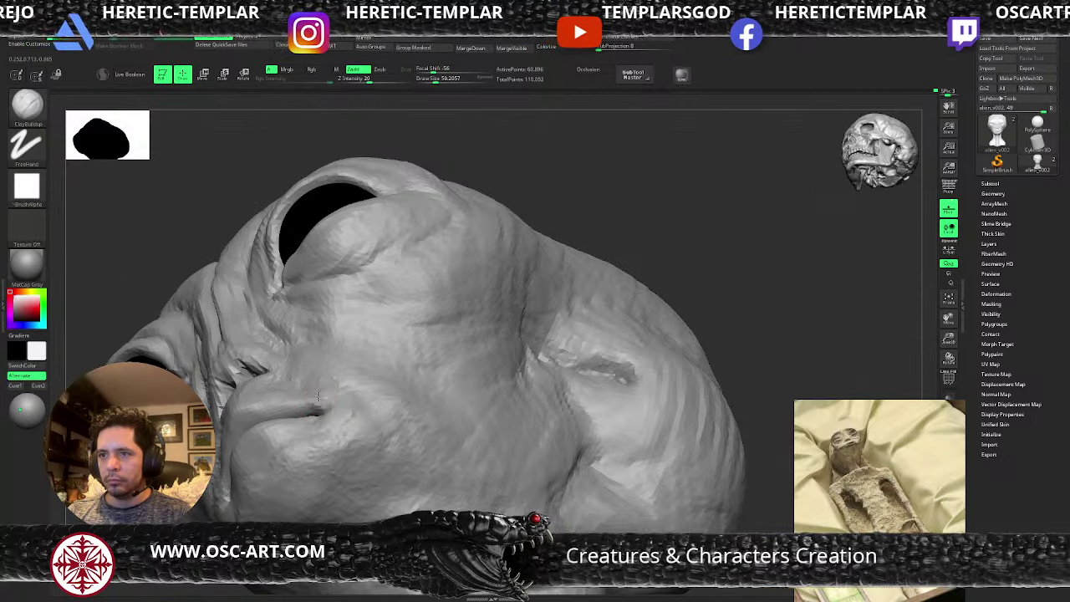
{"action": "key", "text": "s"}
{"action": "left_click_drag", "start_coordinate": [331, 413], "coordinate": [334, 413]}
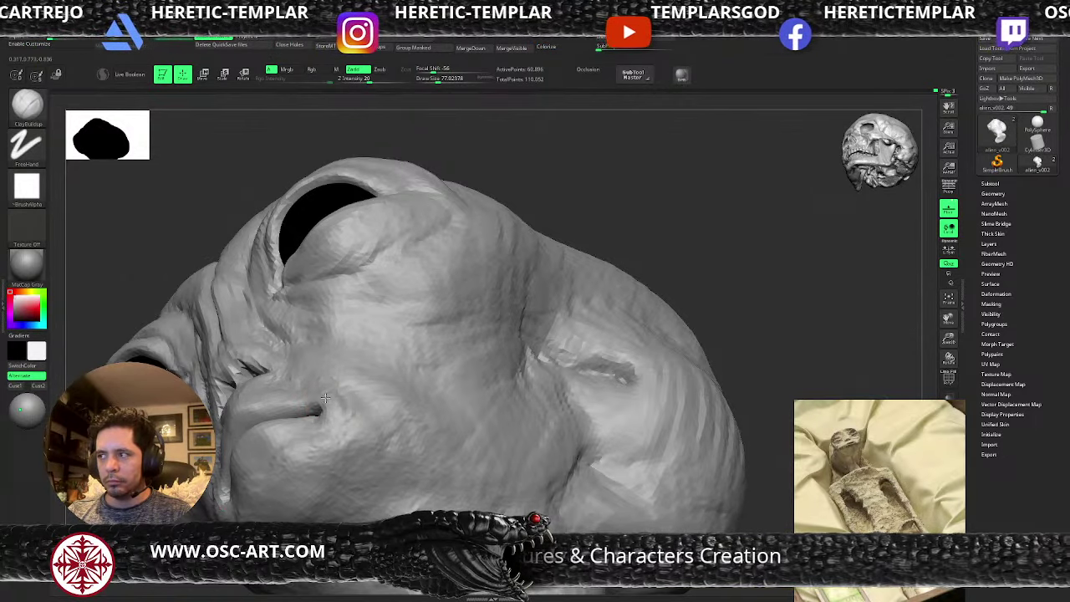
{"action": "right_click_drag", "start_coordinate": [330, 300], "coordinate": [309, 401]}
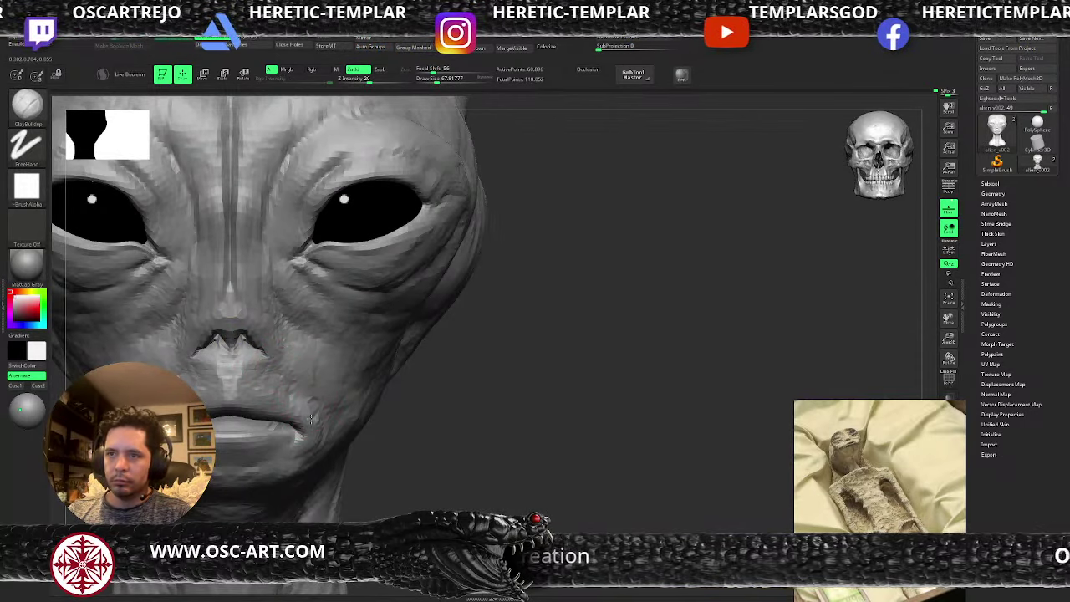
{"action": "mouse_move", "coordinate": [304, 415]}
{"action": "left_mouse_down"}
{"action": "mouse_move", "coordinate": [288, 391]}
{"action": "mouse_move", "coordinate": [284, 407]}
{"action": "mouse_move", "coordinate": [312, 402]}
{"action": "mouse_move", "coordinate": [319, 443]}
{"action": "mouse_move", "coordinate": [302, 446]}
{"action": "left_mouse_up"}
- Deepen the crease at the mouth corner with the DamStandard brush
{"action": "key", "text": "b"}
{"action": "key", "text": "d"}
{"action": "key", "text": "s"}
{"action": "key", "text": "s"}
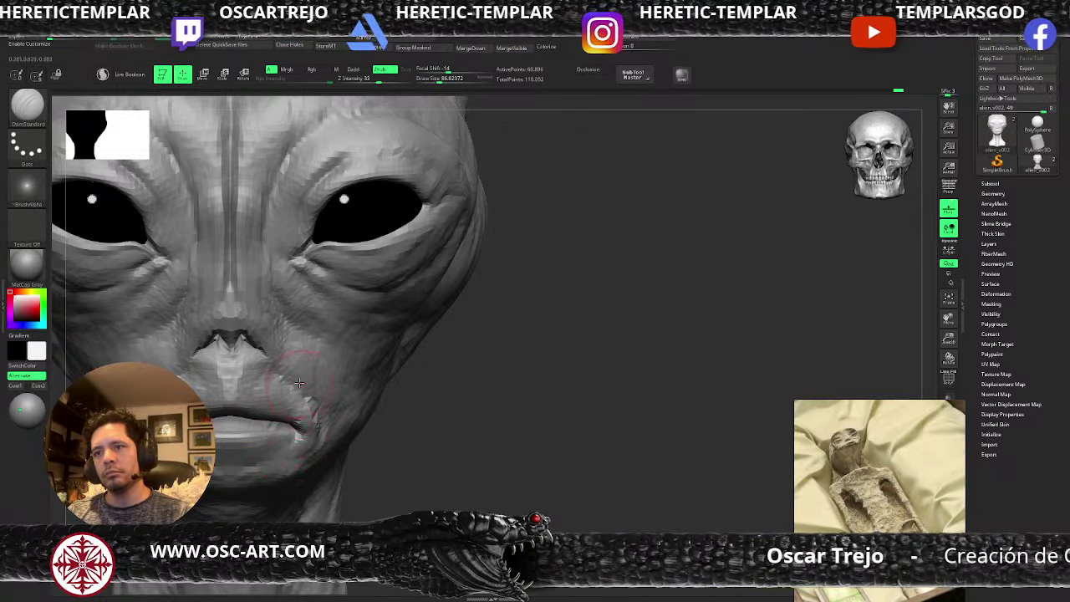
- Add volume between the cheek and the nostril with the ClayBuildup brush
{"action": "key", "text": "b"}
{"action": "key", "text": "c"}
{"action": "key", "text": "b"}
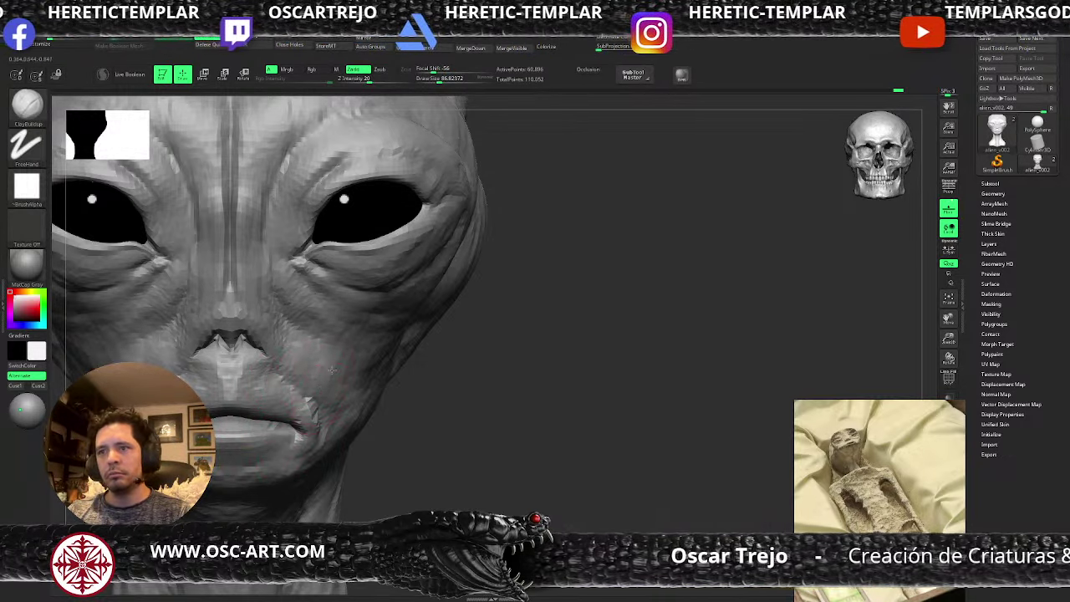
{"action": "mouse_move", "coordinate": [304, 354]}
{"action": "left_mouse_down"}
{"action": "mouse_move", "coordinate": [243, 314]}
{"action": "mouse_move", "coordinate": [245, 346]}
{"action": "mouse_move", "coordinate": [252, 338]}
{"action": "left_mouse_up"}
- Reshape the nostrils and nose tip with the Move brush at a draw size of about 77
{"action": "key", "text": "b"}
{"action": "key", "text": "m"}
{"action": "key", "text": "v"}
{"action": "key", "text": "s"}
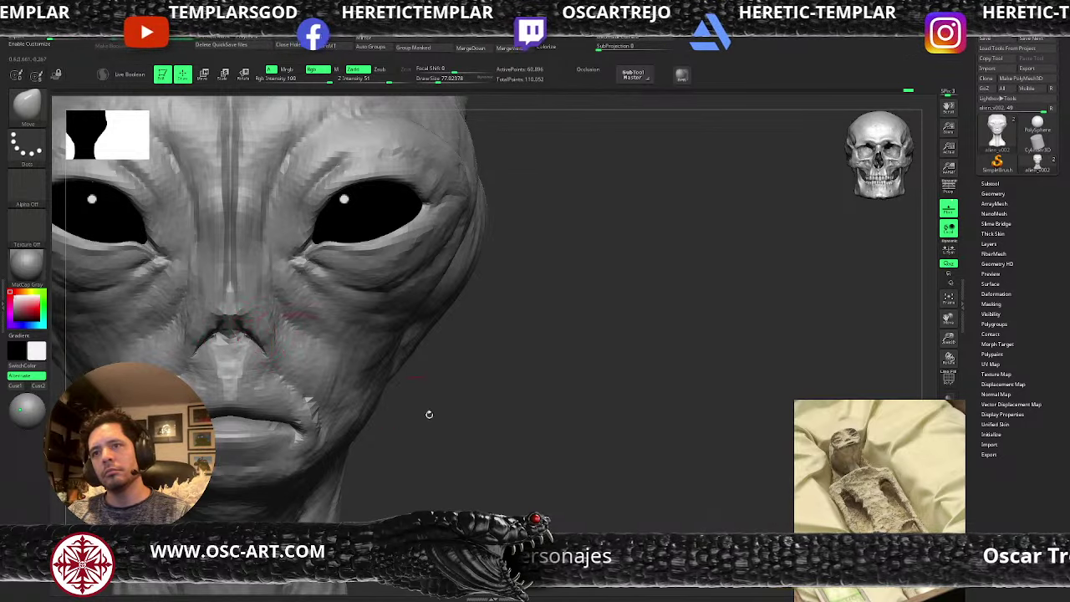
{"action": "key", "text": "f"}
{"action": "left_click_drag", "start_coordinate": [394, 383], "coordinate": [426, 418], "text": "alt"}
{"action": "left_click_drag", "start_coordinate": [534, 401], "coordinate": [435, 396]}
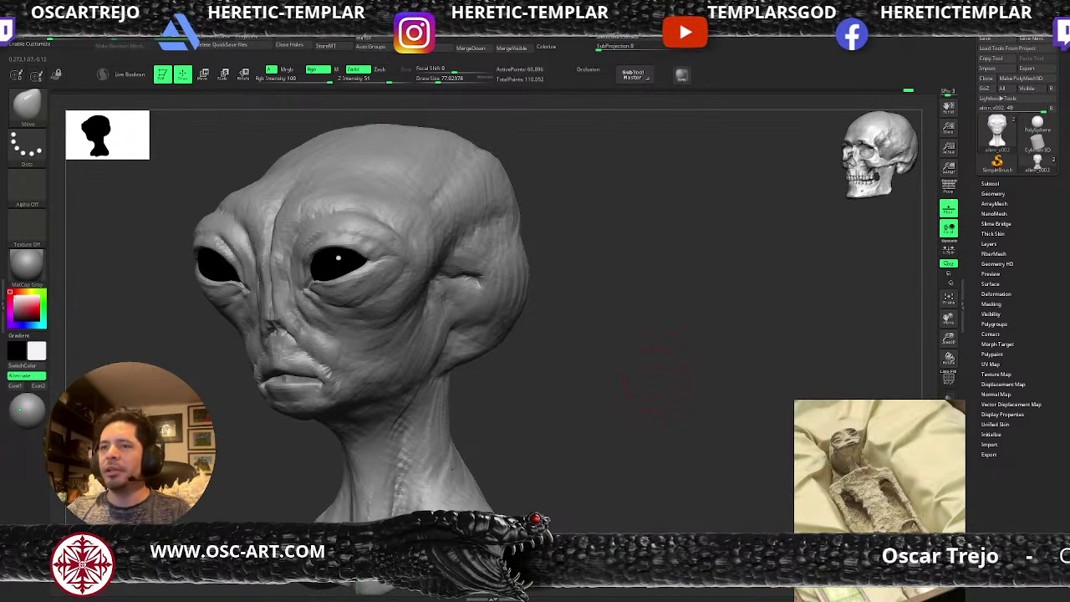
- Reshape the lips and chin in profile with the Move brush at a draw size of about 87 to 120
{"action": "left_click_drag", "start_coordinate": [656, 380], "coordinate": [836, 385]}
{"action": "left_click_drag", "start_coordinate": [298, 454], "coordinate": [358, 447], "text": "alt"}
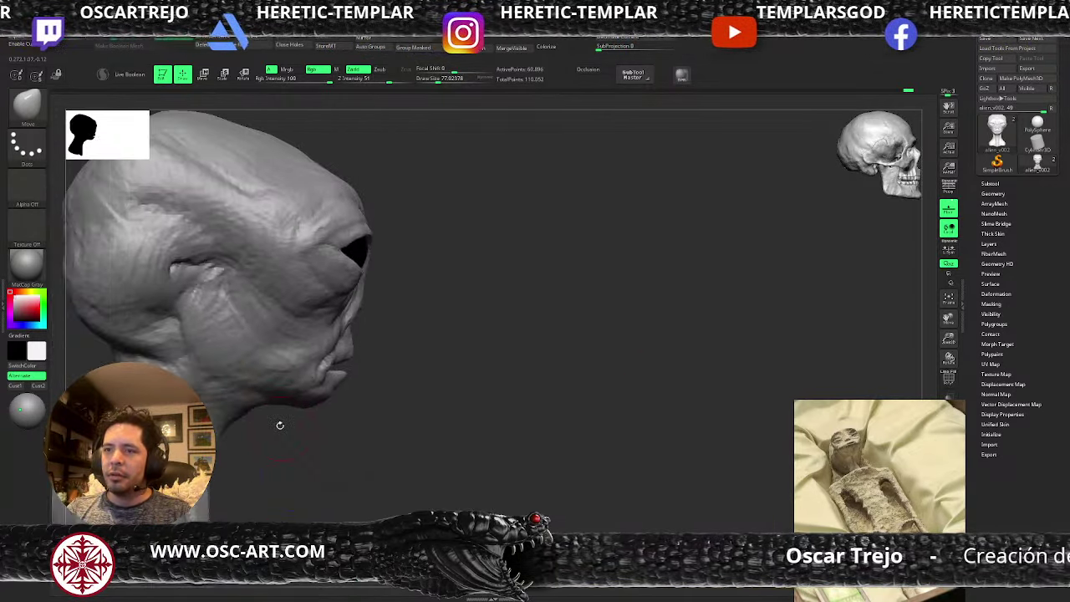
{"action": "key", "text": "s"}
{"action": "mouse_move", "coordinate": [303, 403]}
{"action": "left_mouse_down"}
{"action": "mouse_move", "coordinate": [303, 382]}
{"action": "mouse_move", "coordinate": [322, 392]}
{"action": "left_mouse_up"}
{"action": "key", "text": "s"}
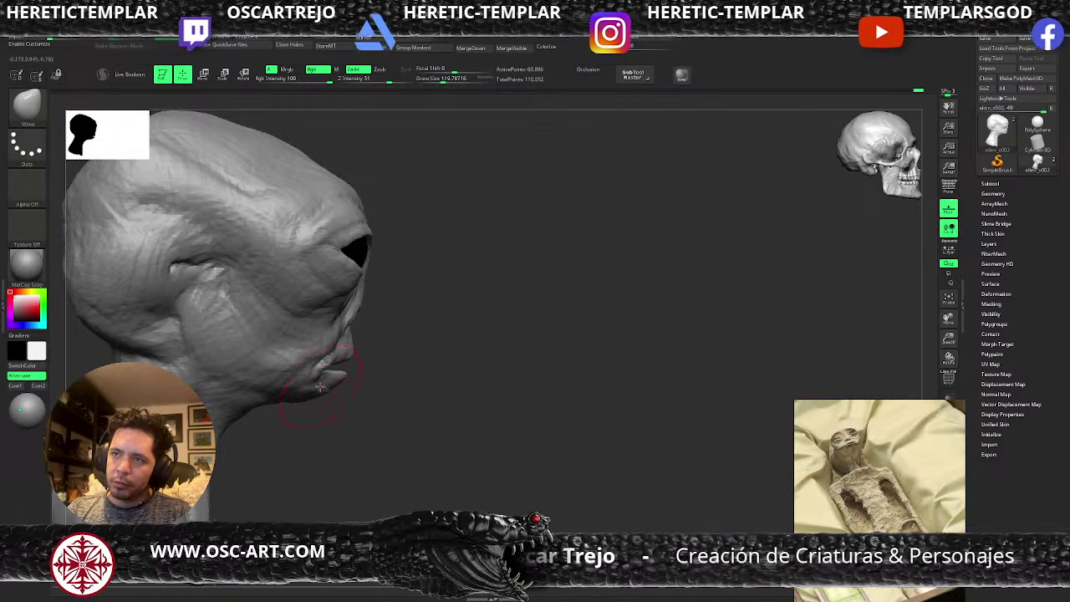
{"action": "key", "text": "s"}
{"action": "left_click_drag", "start_coordinate": [317, 375], "coordinate": [320, 374]}
{"action": "mouse_move", "coordinate": [324, 369]}
{"action": "left_mouse_down"}
{"action": "mouse_move", "coordinate": [316, 366]}
{"action": "mouse_move", "coordinate": [348, 380]}
{"action": "mouse_move", "coordinate": [300, 386]}
{"action": "mouse_move", "coordinate": [248, 436]}
{"action": "mouse_move", "coordinate": [396, 406]}
{"action": "mouse_move", "coordinate": [382, 396]}
{"action": "mouse_move", "coordinate": [383, 377]}
{"action": "left_mouse_up"}
{"action": "mouse_move", "coordinate": [383, 378]}
{"action": "left_mouse_down", "text": "alt"}
{"action": "mouse_move", "coordinate": [417, 425]}
{"action": "mouse_move", "coordinate": [398, 392]}
{"action": "left_mouse_up", "text": "alt"}
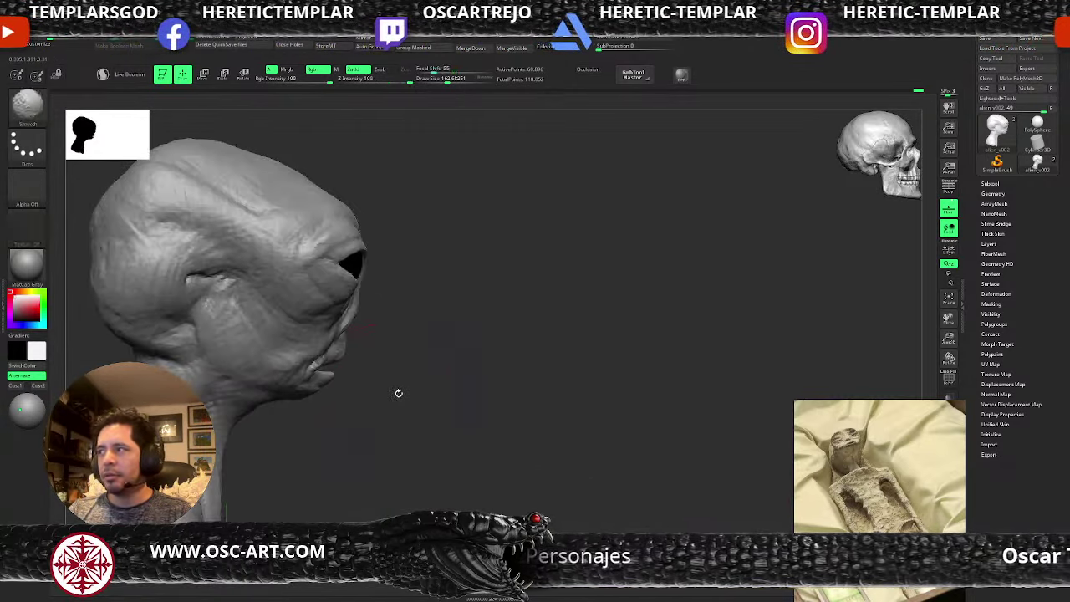
{"action": "key", "text": "["}
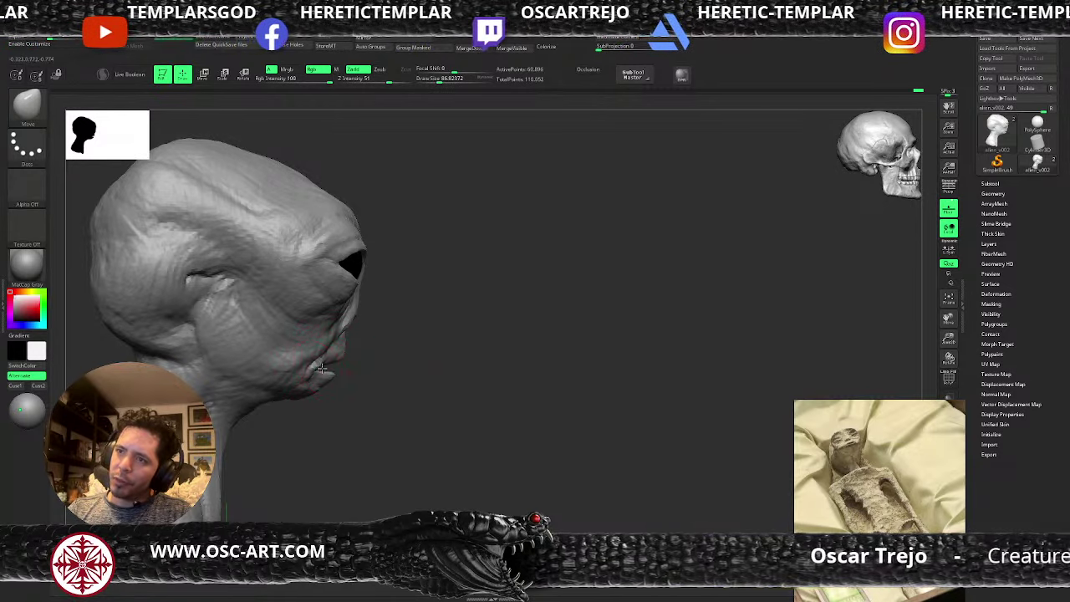
- Build up the corner of the mouth in three-quarter view with ClayBuildup at a draw size of about 112
{"action": "mouse_move", "coordinate": [361, 353]}
{"action": "left_mouse_down", "text": "alt"}
{"action": "mouse_move", "coordinate": [359, 389]}
{"action": "mouse_move", "coordinate": [343, 354]}
{"action": "left_mouse_up", "text": "alt"}
{"action": "key", "text": "b"}
{"action": "key", "text": "c"}
{"action": "key", "text": "b"}
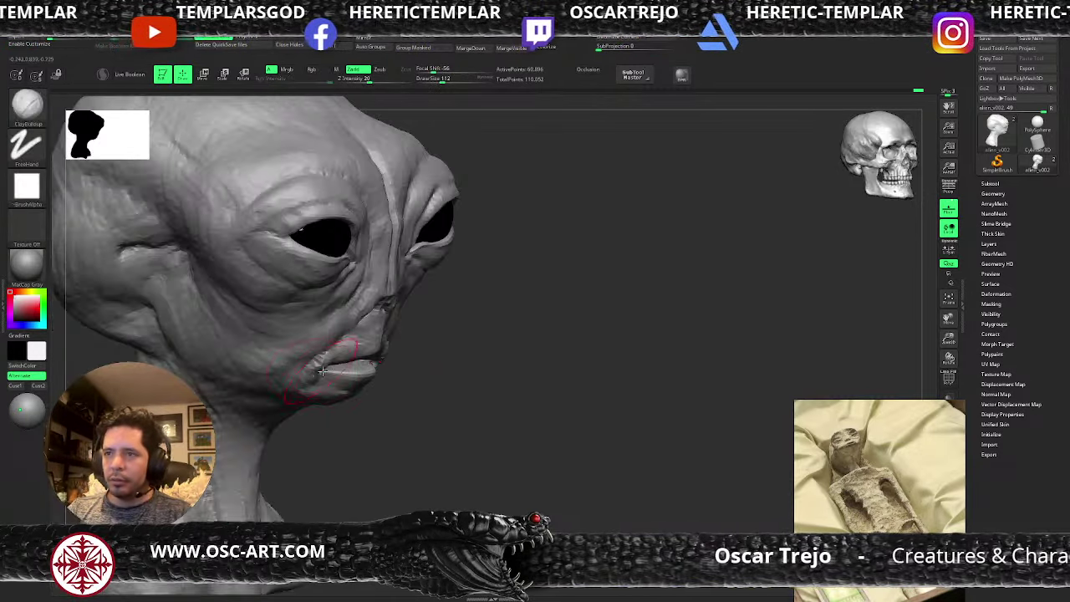
{"action": "mouse_move", "coordinate": [393, 390]}
{"action": "left_mouse_down"}
{"action": "mouse_move", "coordinate": [429, 383]}
{"action": "mouse_move", "coordinate": [394, 388]}
{"action": "mouse_move", "coordinate": [349, 341]}
{"action": "left_mouse_up"}
- Reshape the lips from below with the Move brush at a draw size of about 56 to 96
{"action": "key", "text": "b"}
{"action": "key", "text": "m"}
{"action": "key", "text": "v"}
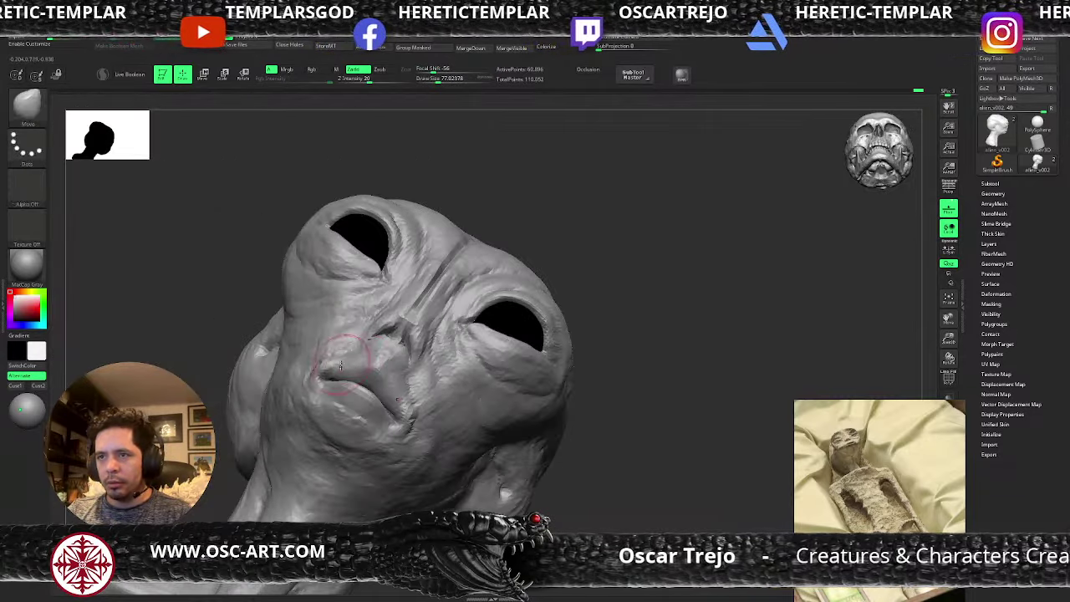
{"action": "left_click_drag", "start_coordinate": [333, 376], "coordinate": [324, 386]}
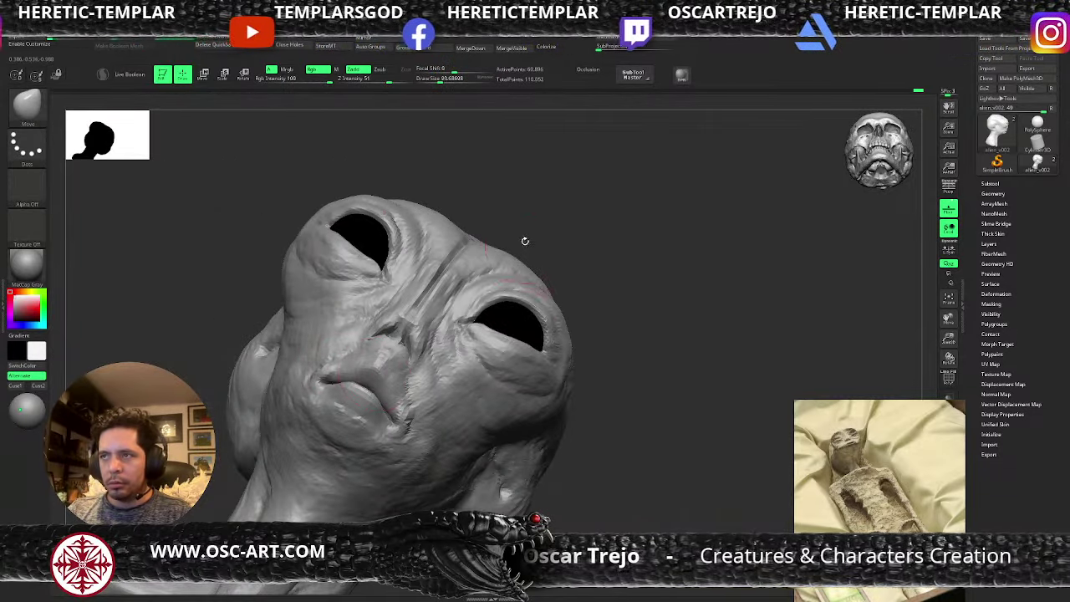
{"action": "left_click_drag", "start_coordinate": [526, 239], "coordinate": [568, 221]}
{"action": "key", "text": "["}
{"action": "key", "text": "["}
{"action": "key", "text": "["}
{"action": "key", "text": "["}
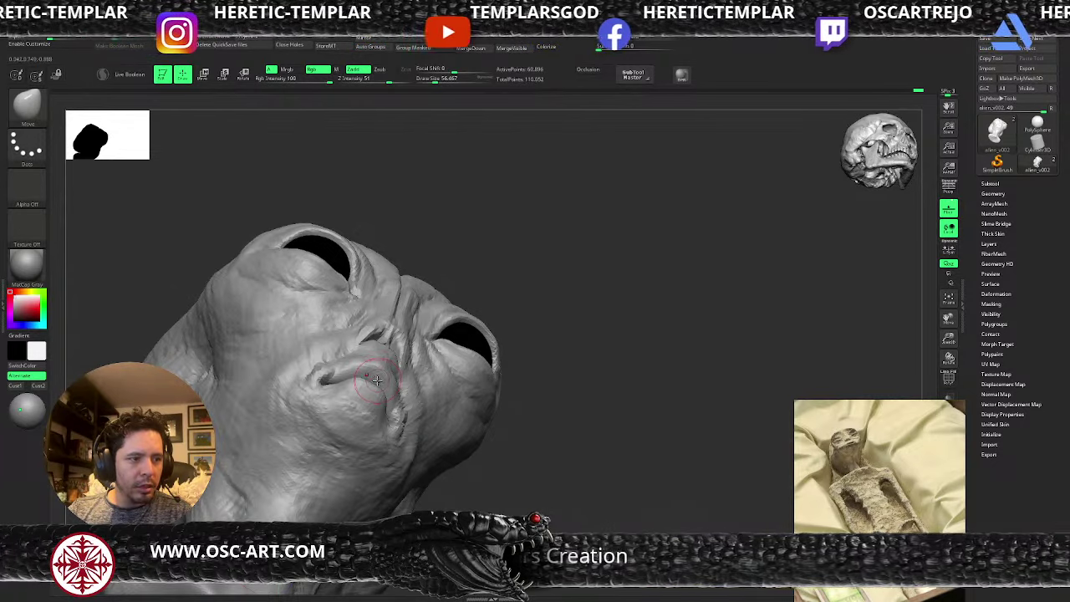
{"action": "left_click_drag", "start_coordinate": [377, 380], "coordinate": [373, 390]}
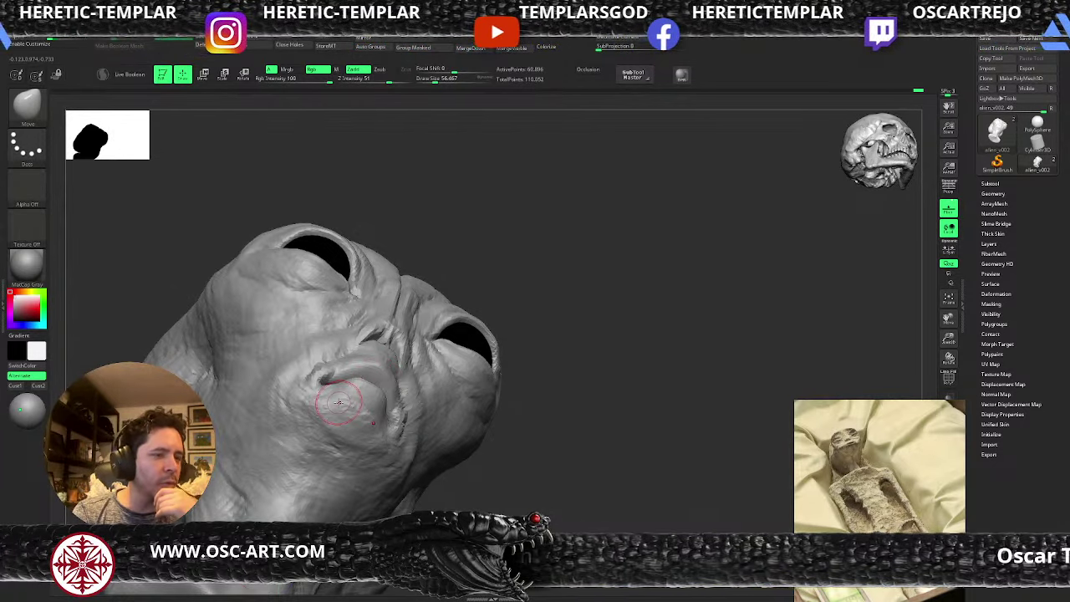
{"action": "mouse_move", "coordinate": [548, 404]}
{"action": "left_mouse_down"}
{"action": "mouse_move", "coordinate": [546, 423]}
{"action": "mouse_move", "coordinate": [530, 387]}
{"action": "mouse_move", "coordinate": [524, 401]}
{"action": "left_mouse_up"}
- Reshape the upper sides of the cranium in front view with the Move brush at a draw size of about 239
{"action": "mouse_move", "coordinate": [521, 338]}
{"action": "left_mouse_down", "text": "alt"}
{"action": "mouse_move", "coordinate": [508, 392]}
{"action": "mouse_move", "coordinate": [530, 407]}
{"action": "mouse_move", "coordinate": [544, 398]}
{"action": "mouse_move", "coordinate": [539, 454]}
{"action": "left_mouse_up", "text": "alt"}
{"action": "key", "text": "s"}
{"action": "key", "text": "s"}
{"action": "key", "text": "s"}
{"action": "mouse_move", "coordinate": [447, 299]}
{"action": "left_mouse_down"}
{"action": "mouse_move", "coordinate": [481, 288]}
{"action": "mouse_move", "coordinate": [499, 292]}
{"action": "mouse_move", "coordinate": [496, 308]}
{"action": "mouse_move", "coordinate": [494, 291]}
{"action": "mouse_move", "coordinate": [457, 263]}
{"action": "left_mouse_up"}
{"action": "key", "text": "s"}
{"action": "key", "text": "bracketright"}
{"action": "key", "text": "bracketright"}
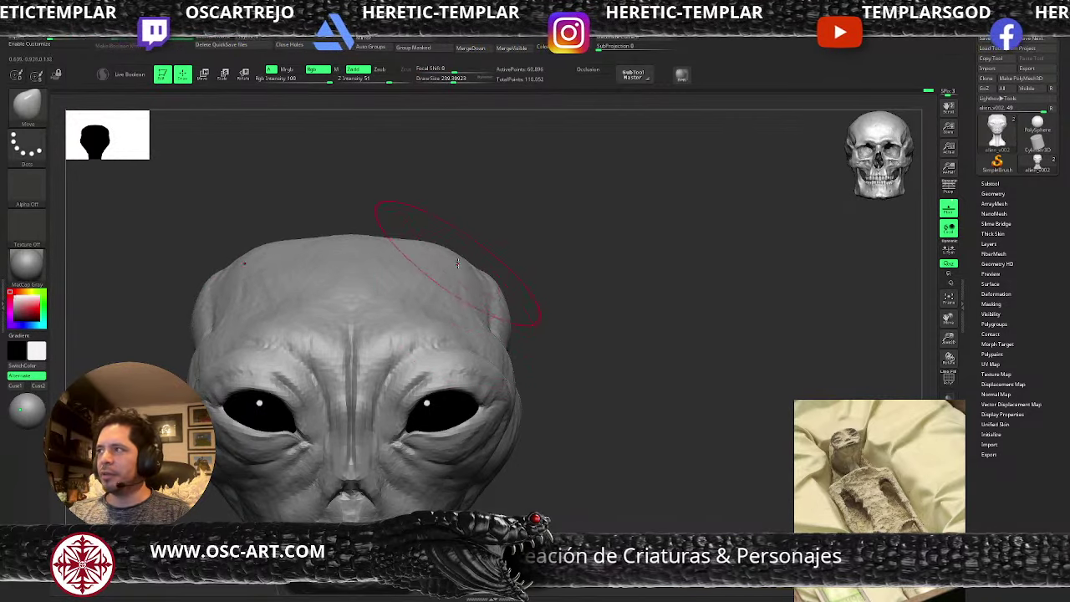
{"action": "right_click_drag", "start_coordinate": [457, 263], "coordinate": [568, 278], "text": "ctrl"}
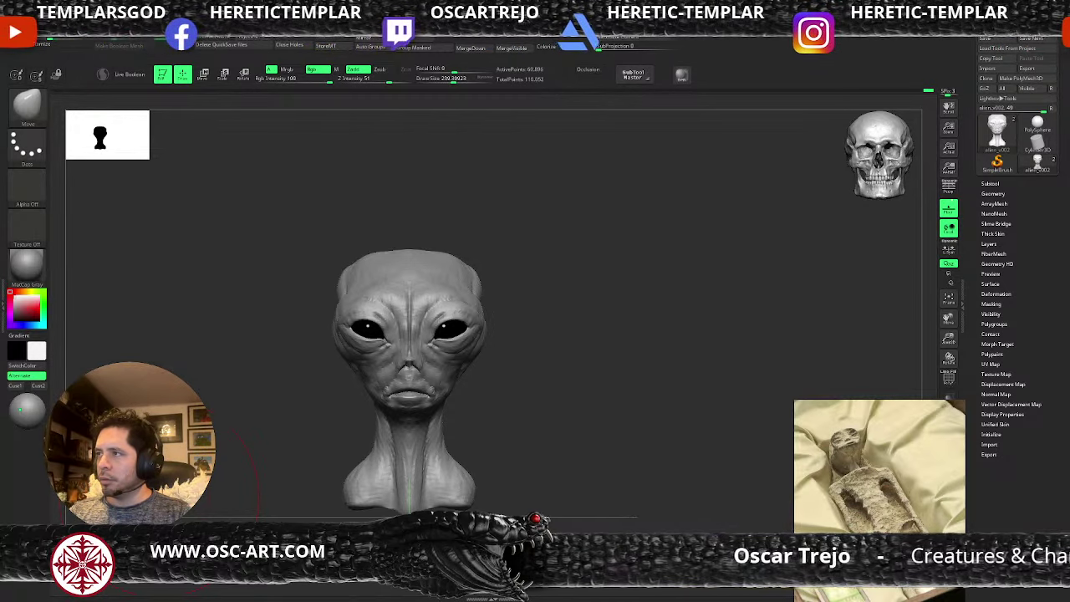
- Adjust the cheek contours in front view and from below with the Move brush at a draw size of about 136
{"action": "mouse_move", "coordinate": [513, 383]}
{"action": "left_mouse_down"}
{"action": "mouse_move", "coordinate": [511, 397]}
{"action": "mouse_move", "coordinate": [518, 270]}
{"action": "mouse_move", "coordinate": [517, 350]}
{"action": "mouse_move", "coordinate": [523, 333]}
{"action": "mouse_move", "coordinate": [531, 390]}
{"action": "left_mouse_up"}
{"action": "key", "text": "bracketleft"}
{"action": "left_click_drag", "start_coordinate": [459, 338], "coordinate": [449, 331]}
{"action": "key", "text": "bracketright"}
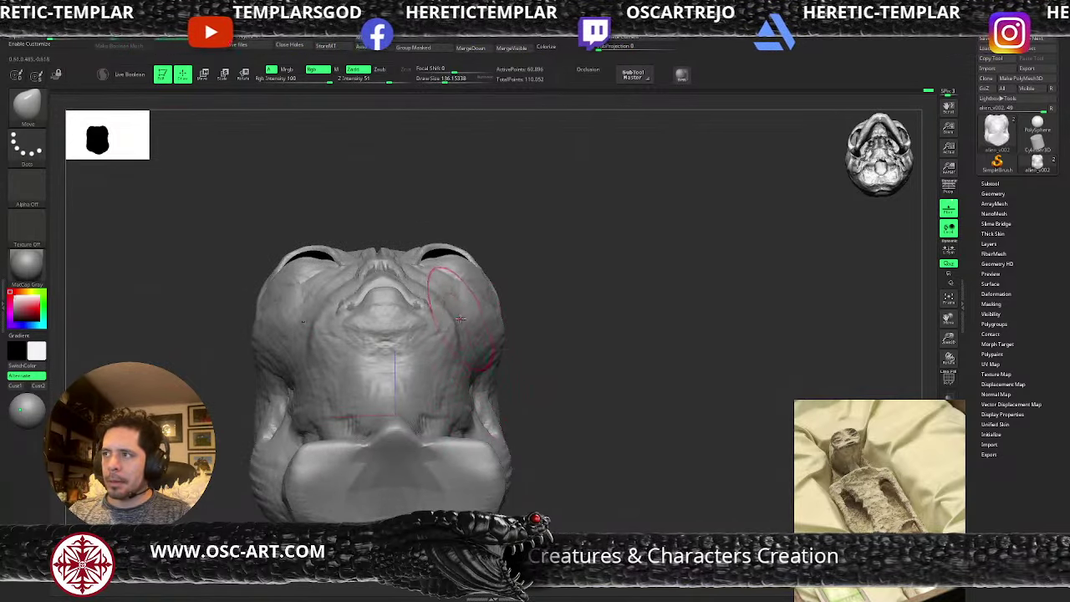
{"action": "key", "text": "b"}
{"action": "key", "text": "s"}
{"action": "key", "text": "t"}
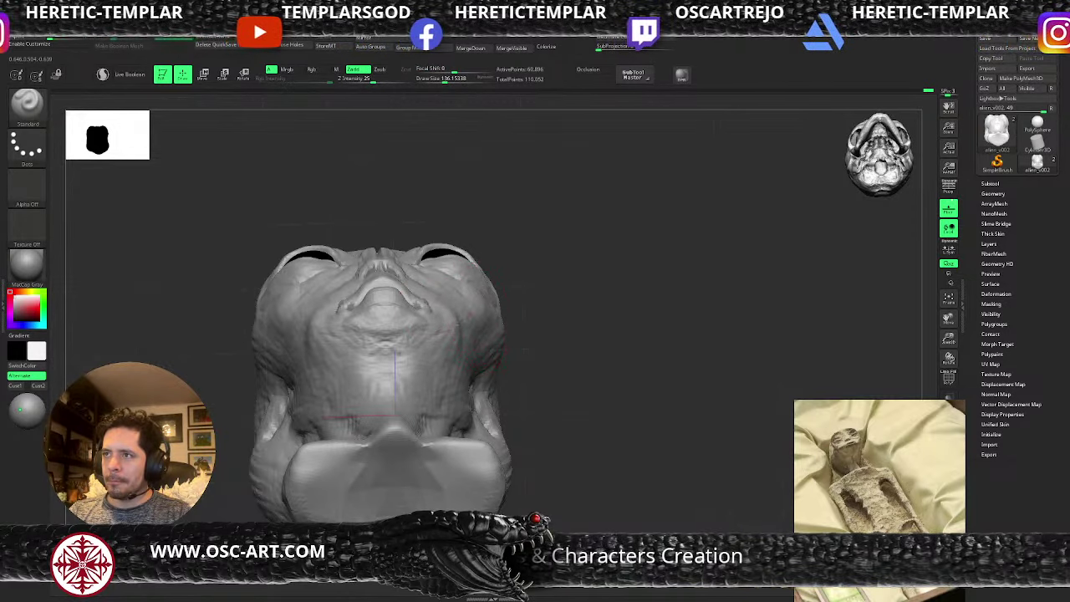
{"action": "left_click_drag", "start_coordinate": [541, 291], "coordinate": [530, 336]}
{"action": "left_click_drag", "start_coordinate": [277, 410], "coordinate": [307, 434]}
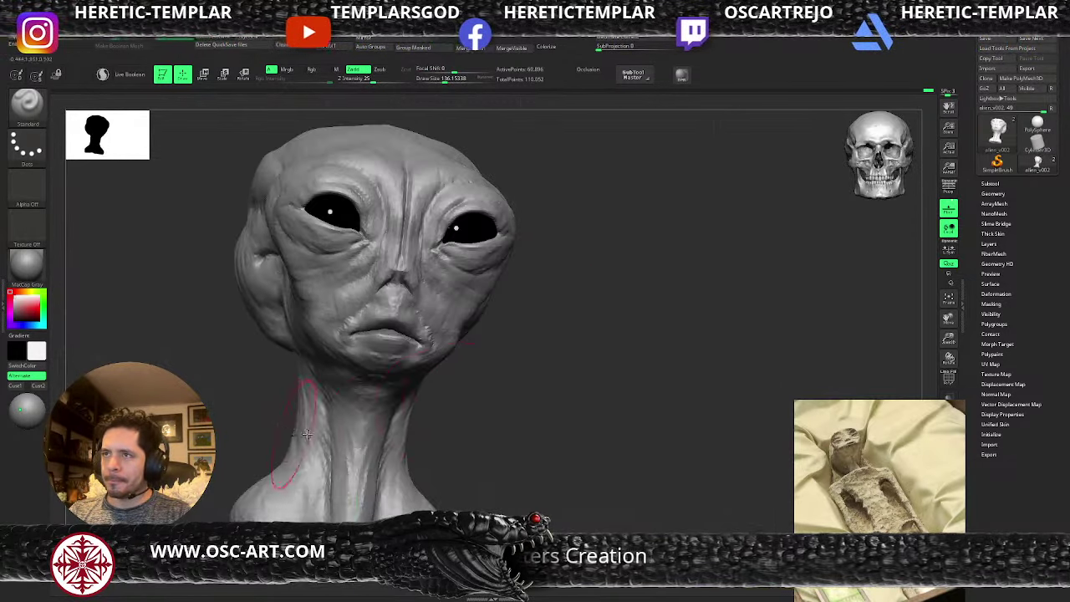
{"action": "mouse_move", "coordinate": [473, 368]}
{"action": "left_mouse_down"}
{"action": "mouse_move", "coordinate": [521, 393]}
{"action": "mouse_move", "coordinate": [429, 359]}
{"action": "left_mouse_up"}
{"action": "key", "text": "bracketleft"}
{"action": "key", "text": "bracketleft"}
{"action": "key", "text": "s"}
{"action": "left_click", "coordinate": [439, 352]}
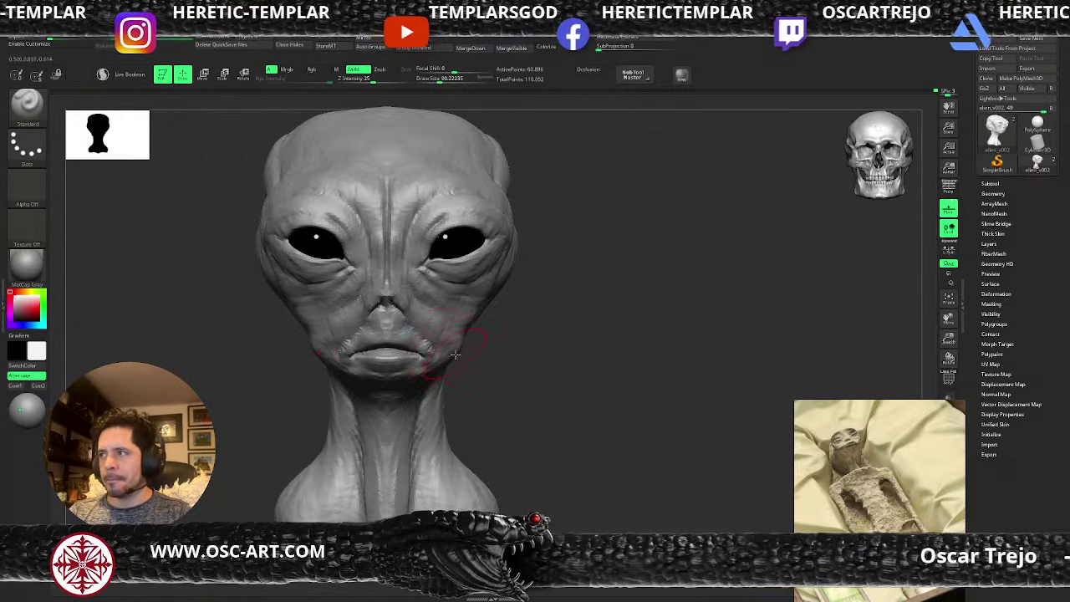
- Reshape the jawline beside the mouth corners with the Move brush at a draw size of about 90 to 116
{"action": "key", "text": "b"}
{"action": "key", "text": "m"}
{"action": "key", "text": "v"}
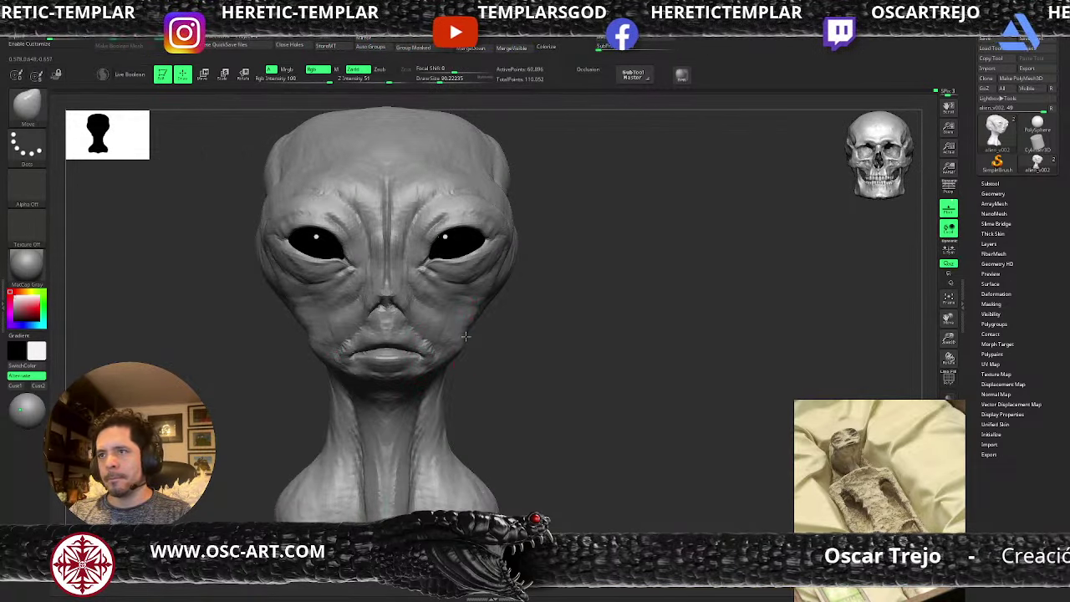
{"action": "key", "text": "s"}
{"action": "left_click", "coordinate": [460, 352]}
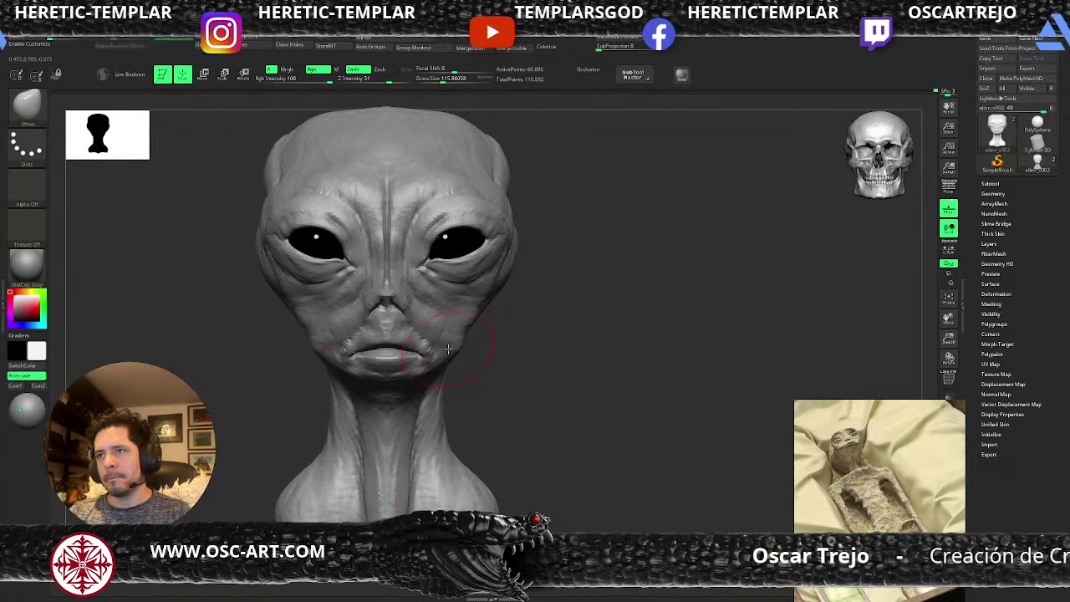
{"action": "mouse_move", "coordinate": [494, 359]}
{"action": "left_mouse_down"}
{"action": "mouse_move", "coordinate": [485, 351]}
{"action": "mouse_move", "coordinate": [547, 343]}
{"action": "mouse_move", "coordinate": [523, 325]}
{"action": "mouse_move", "coordinate": [534, 312]}
{"action": "mouse_move", "coordinate": [556, 315]}
{"action": "mouse_move", "coordinate": [535, 301]}
{"action": "mouse_move", "coordinate": [578, 358]}
{"action": "mouse_move", "coordinate": [576, 299]}
{"action": "mouse_move", "coordinate": [599, 297]}
{"action": "left_mouse_up"}
- Adjust the outer contour of the cheeks below the ears with the Move brush at a draw size of about 136 to 154
{"action": "key", "text": "s"}
{"action": "left_click", "coordinate": [498, 349]}
{"action": "key", "text": "s"}
{"action": "left_click", "coordinate": [510, 335]}
{"action": "key", "text": "s"}
{"action": "left_click", "coordinate": [486, 320]}
{"action": "key", "text": "s"}
{"action": "left_click", "coordinate": [491, 307]}
{"action": "key", "text": "s"}
{"action": "left_click", "coordinate": [521, 309]}
{"action": "key", "text": "s"}
{"action": "left_click", "coordinate": [522, 321]}
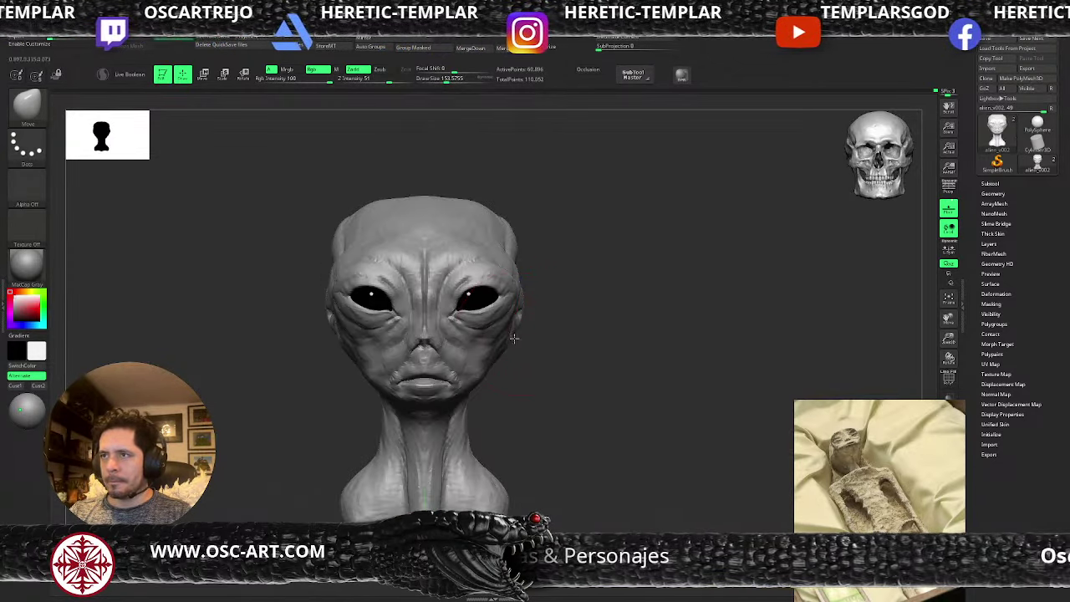
{"action": "mouse_move", "coordinate": [514, 338]}
{"action": "left_mouse_down"}
{"action": "mouse_move", "coordinate": [489, 372]}
{"action": "mouse_move", "coordinate": [497, 365]}
{"action": "left_mouse_up"}
{"action": "key", "text": "s"}
{"action": "left_click", "coordinate": [496, 370]}
{"action": "key", "text": "s"}
{"action": "left_click", "coordinate": [512, 342]}
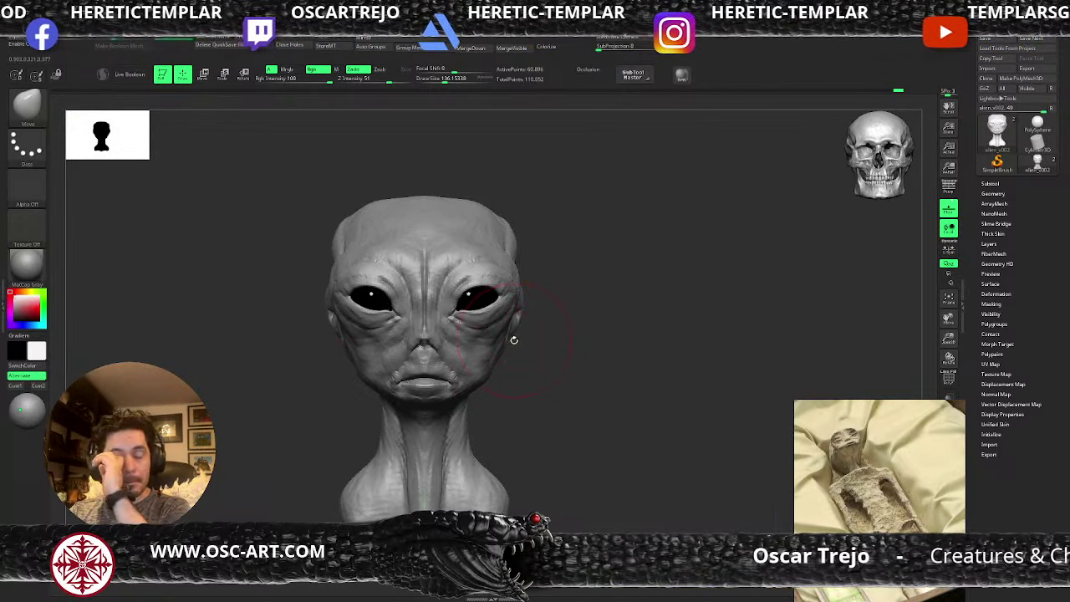
{"action": "mouse_move", "coordinate": [513, 339]}
{"action": "left_mouse_down"}
{"action": "mouse_move", "coordinate": [537, 349]}
{"action": "mouse_move", "coordinate": [517, 335]}
{"action": "left_mouse_up"}
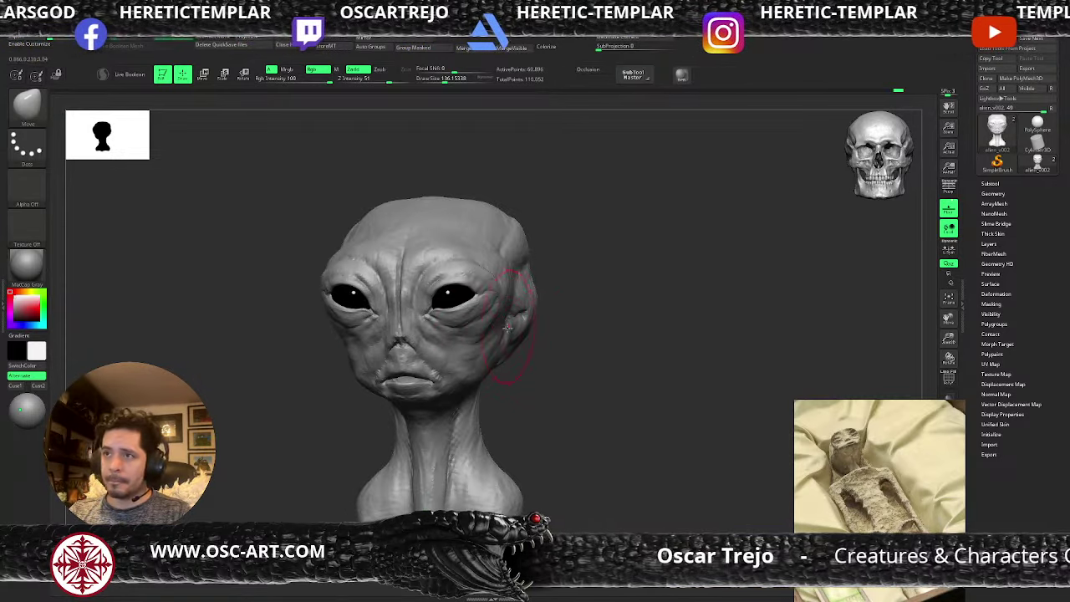
- Reshape the back of the skull in profile with the Move brush at a draw size of about 257
{"action": "left_click_drag", "start_coordinate": [547, 301], "coordinate": [530, 282], "text": "shift"}
{"action": "key", "text": "s"}
{"action": "left_click", "coordinate": [577, 260]}
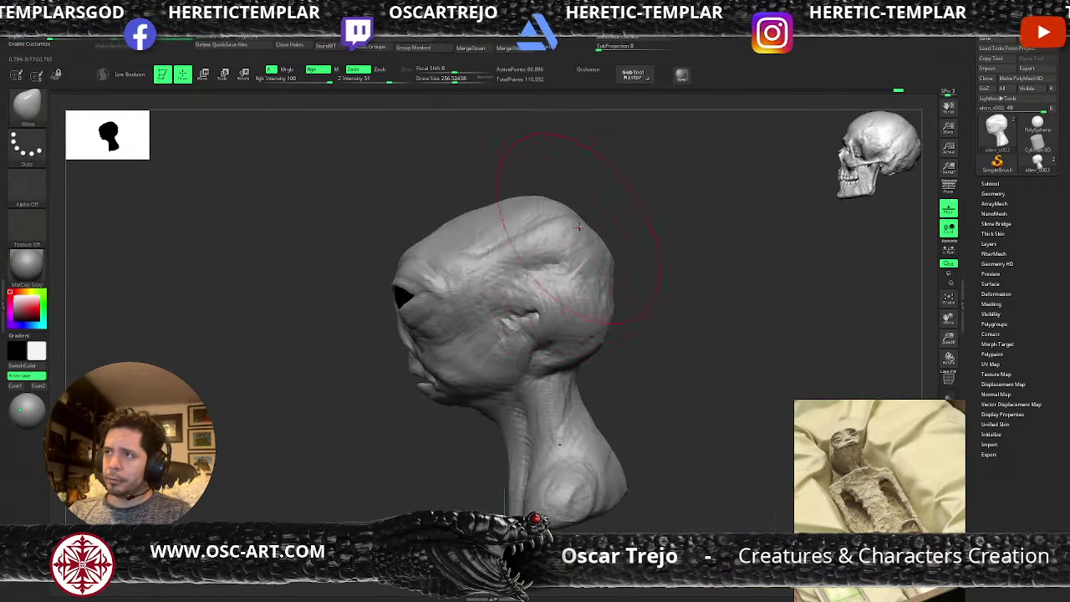
{"action": "mouse_move", "coordinate": [578, 227]}
{"action": "left_mouse_down"}
{"action": "mouse_move", "coordinate": [591, 219]}
{"action": "mouse_move", "coordinate": [530, 217]}
{"action": "mouse_move", "coordinate": [546, 229]}
{"action": "left_mouse_up"}
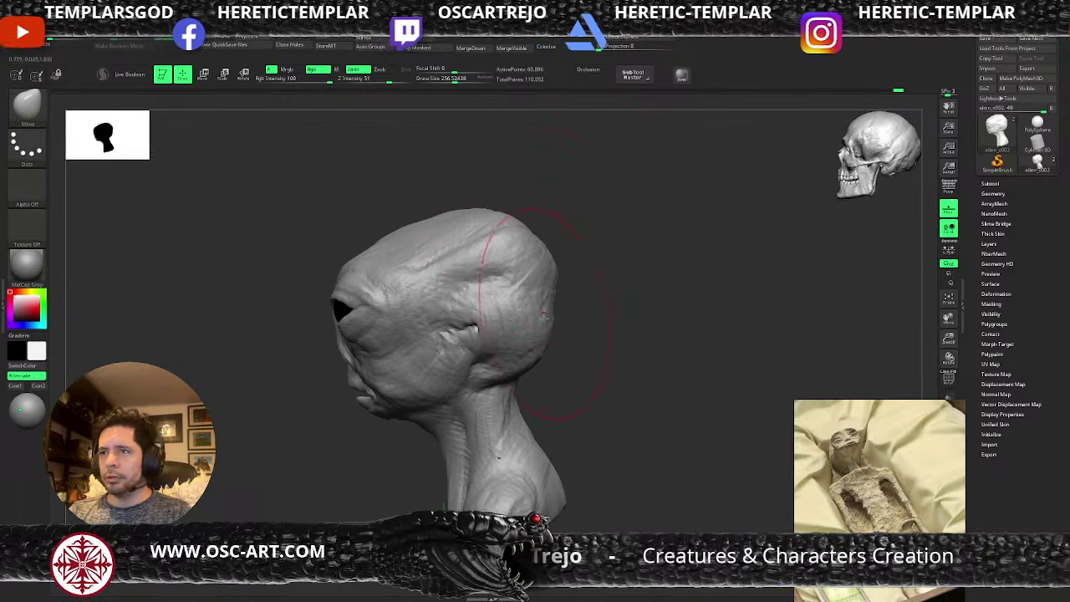
{"action": "mouse_move", "coordinate": [543, 316]}
{"action": "left_mouse_down"}
{"action": "mouse_move", "coordinate": [552, 311]}
{"action": "mouse_move", "coordinate": [557, 353]}
{"action": "left_mouse_up"}
{"action": "key", "text": "bracketleft"}
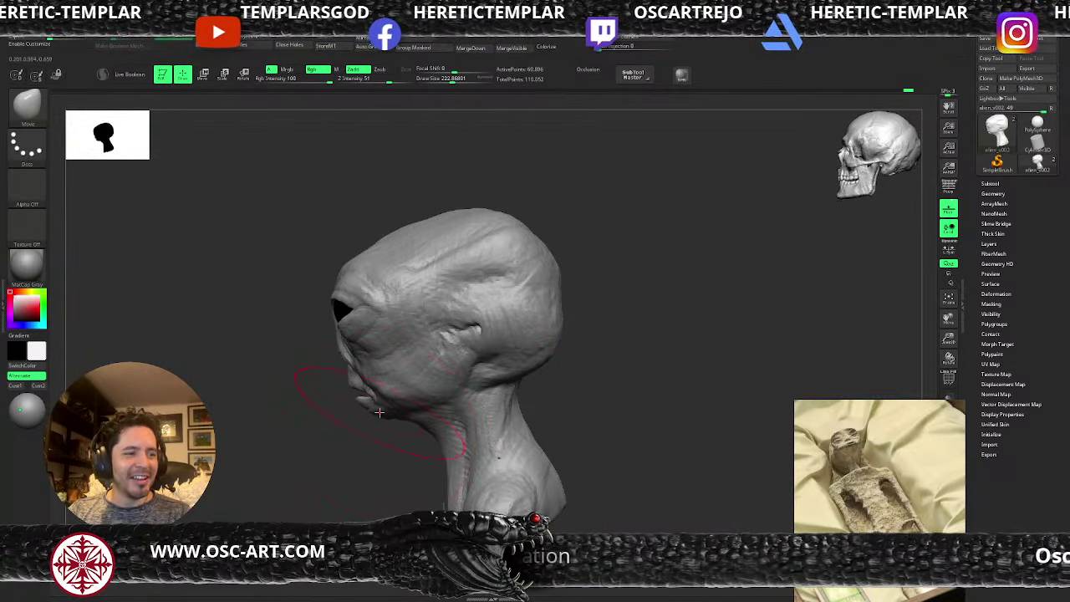
- Refine the chin and lower jaw contour in profile with the Move brush, reducing its draw size to about 112
{"action": "key", "text": "s"}
{"action": "left_click_drag", "start_coordinate": [398, 444], "coordinate": [383, 407]}
{"action": "key", "text": "s"}
{"action": "key", "text": "s"}
{"action": "key", "text": "s"}
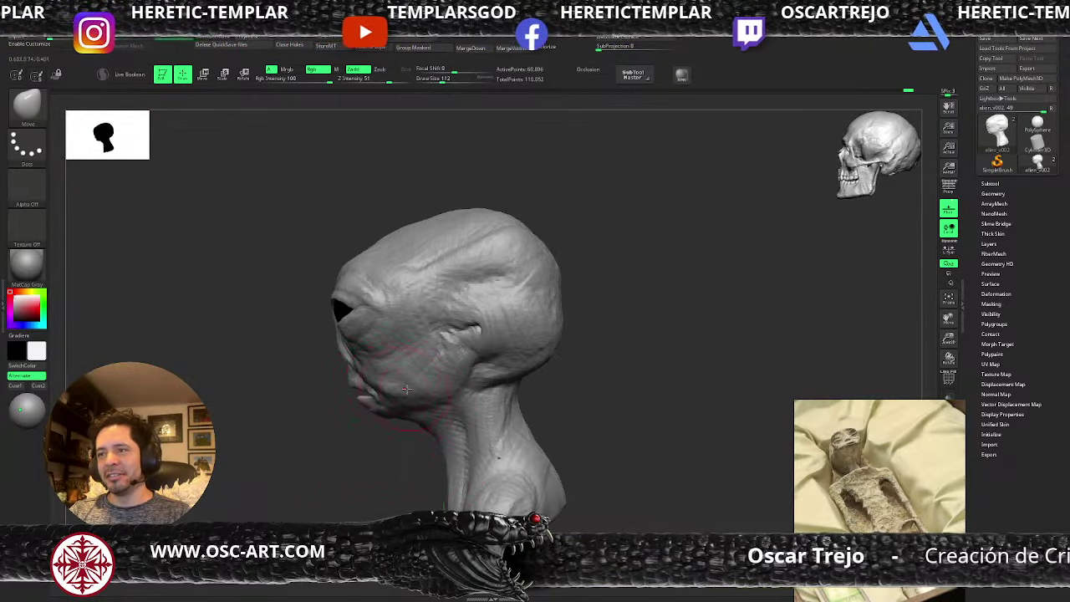
{"action": "left_click_drag", "start_coordinate": [326, 421], "coordinate": [373, 410]}
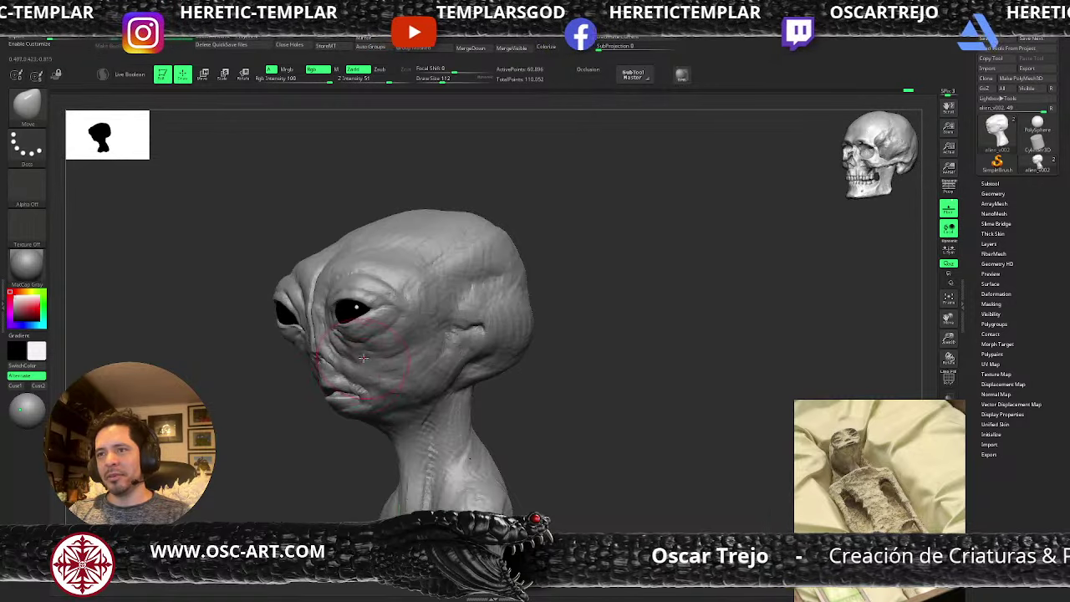
- Build up the cheek below the eye in three-quarter view with ClayBuildup at a draw size of about 97
{"action": "key", "text": "s"}
{"action": "left_click_drag", "start_coordinate": [378, 358], "coordinate": [371, 349]}
{"action": "key", "text": "b"}
{"action": "key", "text": "s"}
{"action": "key", "text": "t"}
{"action": "key", "text": "s"}
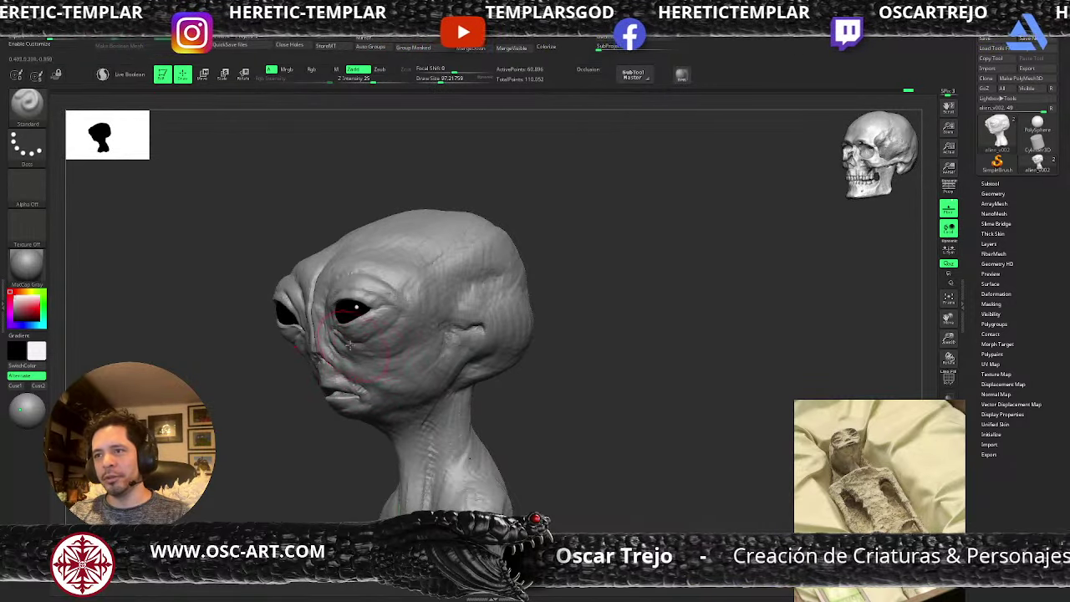
{"action": "key", "text": "b"}
{"action": "key", "text": "c"}
{"action": "key", "text": "b"}
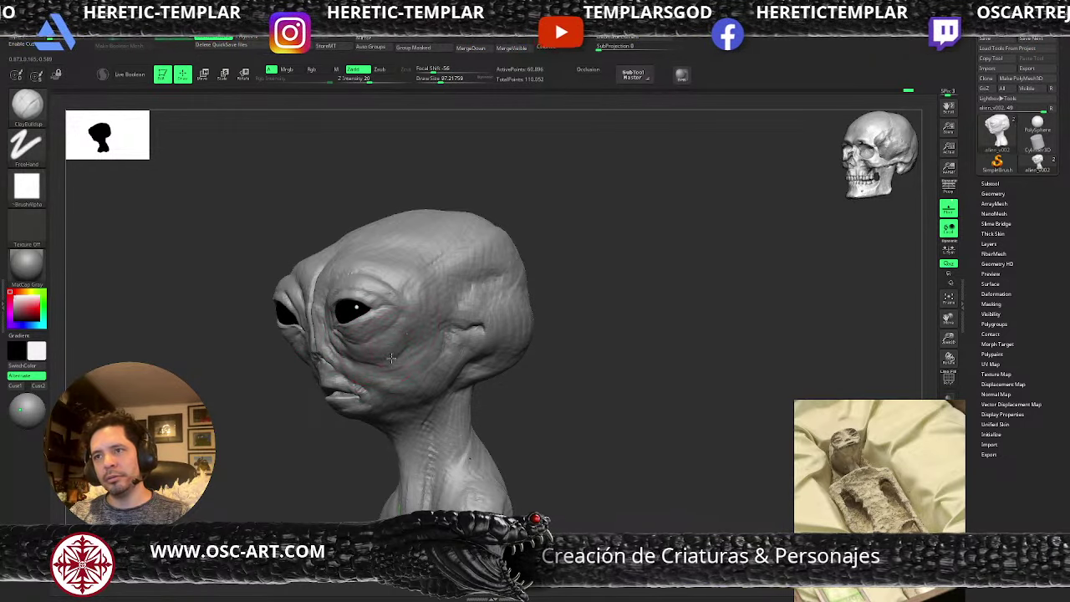
{"action": "mouse_move", "coordinate": [302, 432]}
{"action": "left_mouse_down"}
{"action": "mouse_move", "coordinate": [311, 427]}
{"action": "mouse_move", "coordinate": [242, 412]}
{"action": "left_mouse_up"}
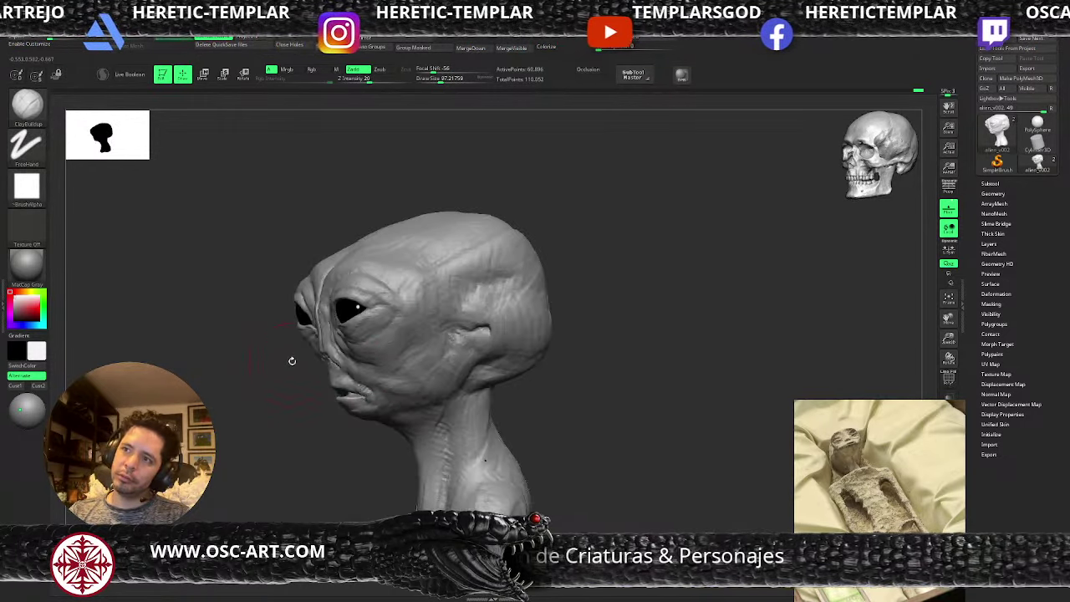
- Adjust the nose bridge between the eyes with the Move brush at a draw size of about 59
{"action": "key", "text": "b"}
{"action": "key", "text": "m"}
{"action": "key", "text": "v"}
{"action": "key", "text": "s"}
{"action": "left_click_drag", "start_coordinate": [326, 326], "coordinate": [317, 335]}
{"action": "key", "text": "s"}
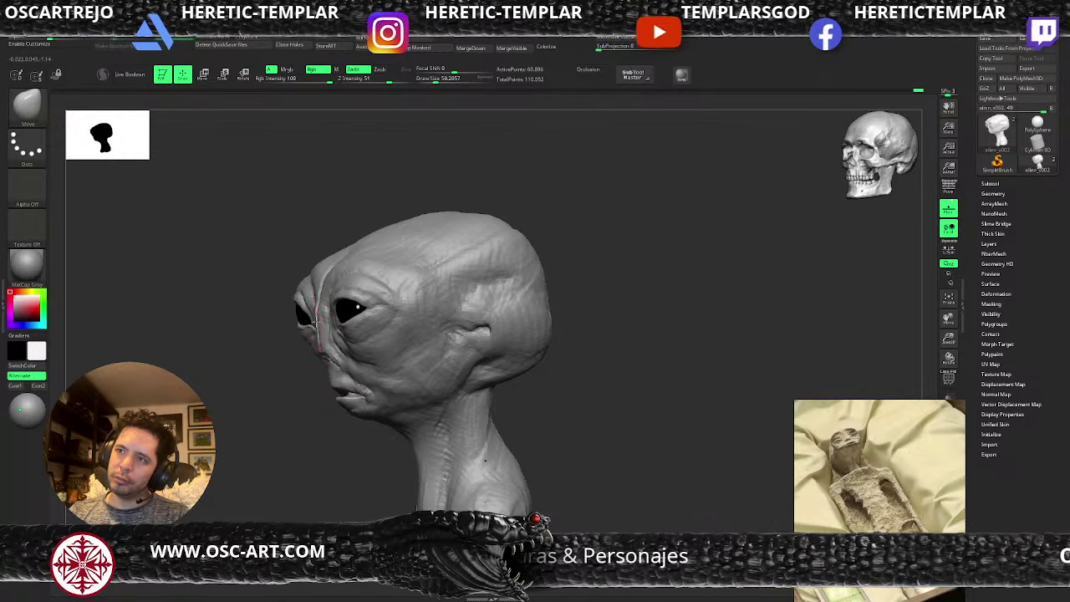
{"action": "left_click_drag", "start_coordinate": [274, 411], "coordinate": [355, 428]}
{"action": "mouse_move", "coordinate": [279, 446]}
{"action": "left_mouse_down"}
{"action": "mouse_move", "coordinate": [452, 442]}
{"action": "mouse_move", "coordinate": [484, 420]}
{"action": "mouse_move", "coordinate": [425, 407]}
{"action": "mouse_move", "coordinate": [404, 414]}
{"action": "mouse_move", "coordinate": [423, 399]}
{"action": "mouse_move", "coordinate": [393, 405]}
{"action": "left_mouse_up"}
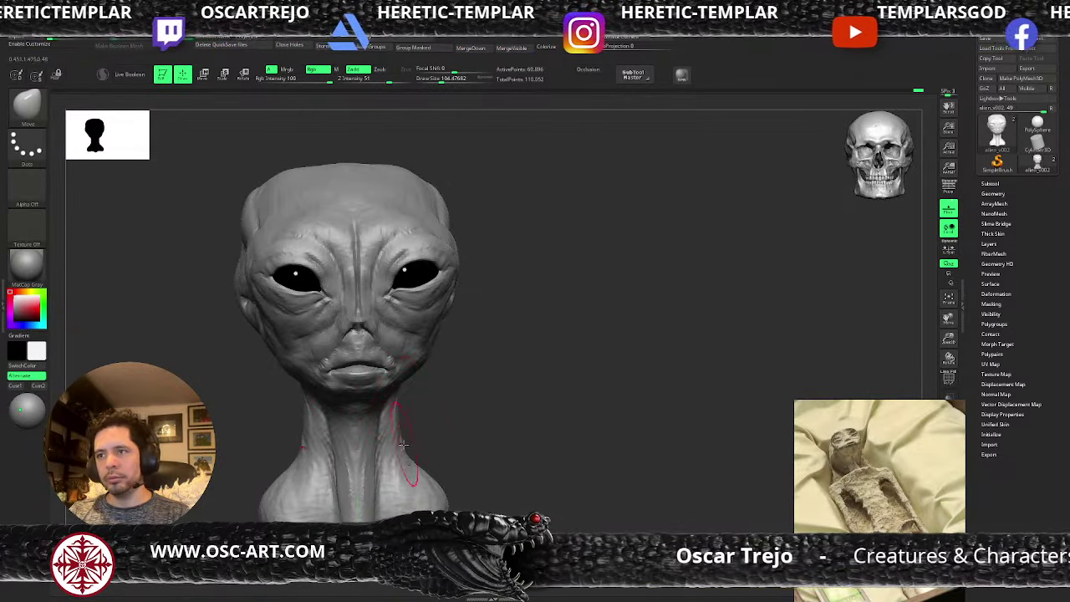
- Build up the vertical muscles along the front of the neck with ClayBuildup at a draw size of about 97
{"action": "key", "text": "b"}
{"action": "key", "text": "s"}
{"action": "key", "text": "t"}
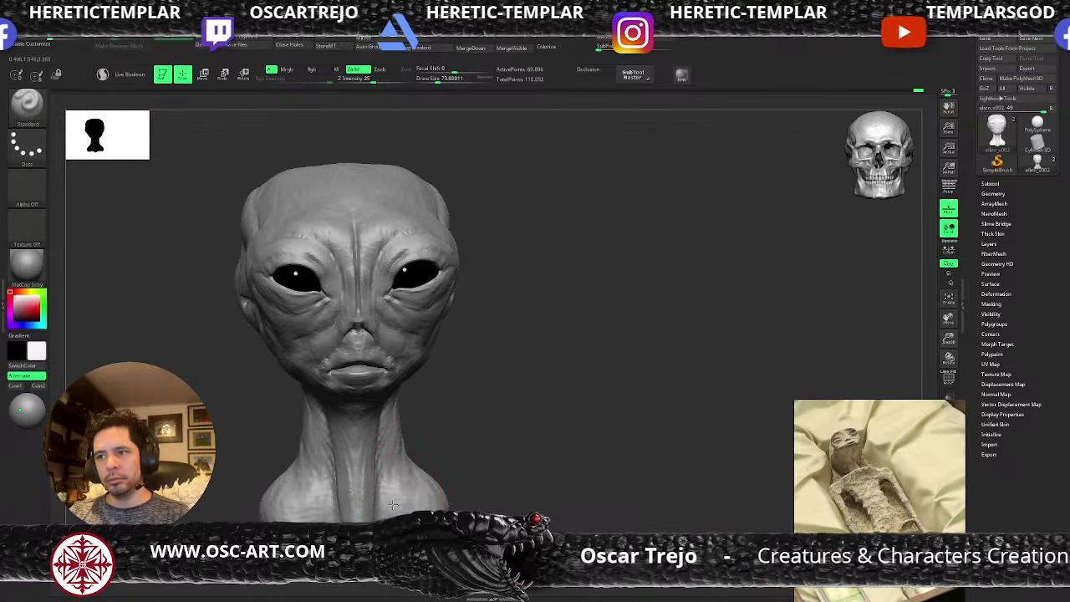
{"action": "key", "text": "b"}
{"action": "key", "text": "c"}
{"action": "key", "text": "b"}
{"action": "left_click_drag", "start_coordinate": [377, 458], "coordinate": [378, 477]}
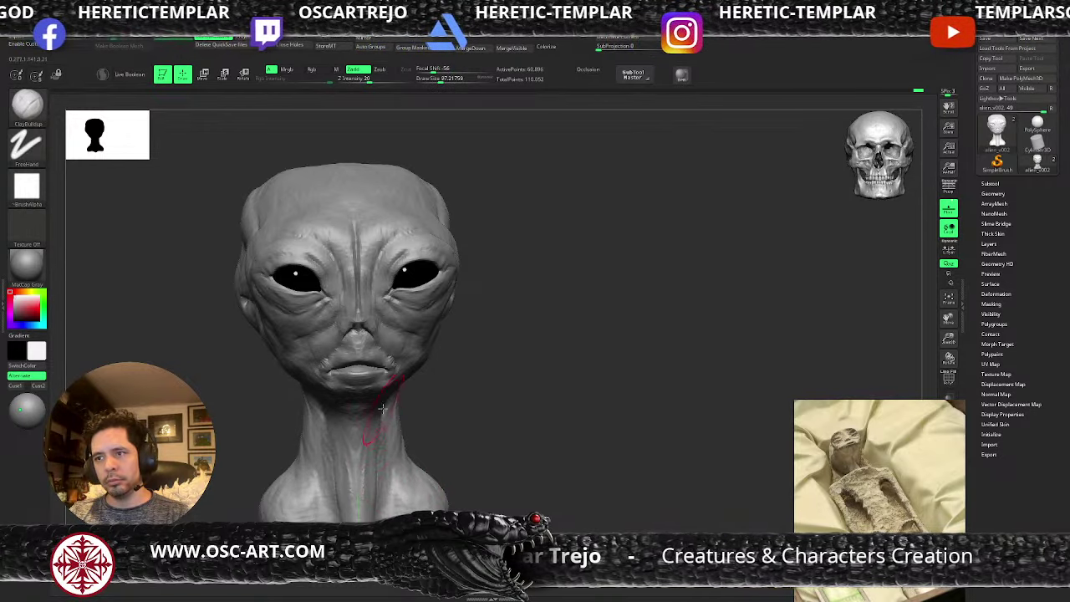
{"action": "left_click_drag", "start_coordinate": [379, 426], "coordinate": [379, 497]}
{"action": "left_click_drag", "start_coordinate": [381, 415], "coordinate": [367, 426]}
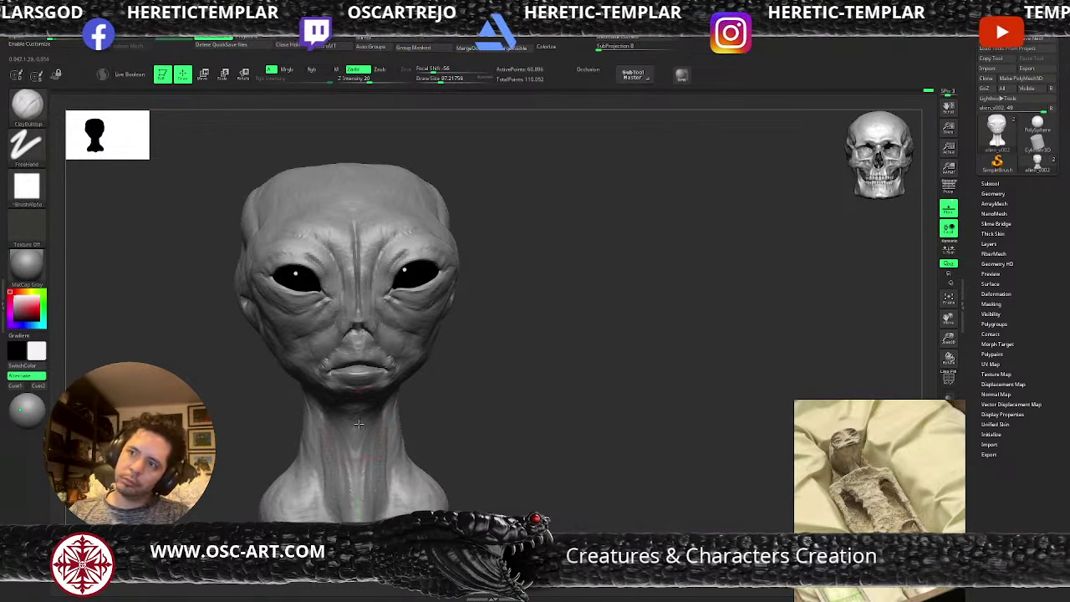
- Add volume along the sides of the neck with ClayBuildup at a draw size of about 108 and undo the last stroke
{"action": "key", "text": "s"}
{"action": "left_click", "coordinate": [360, 475]}
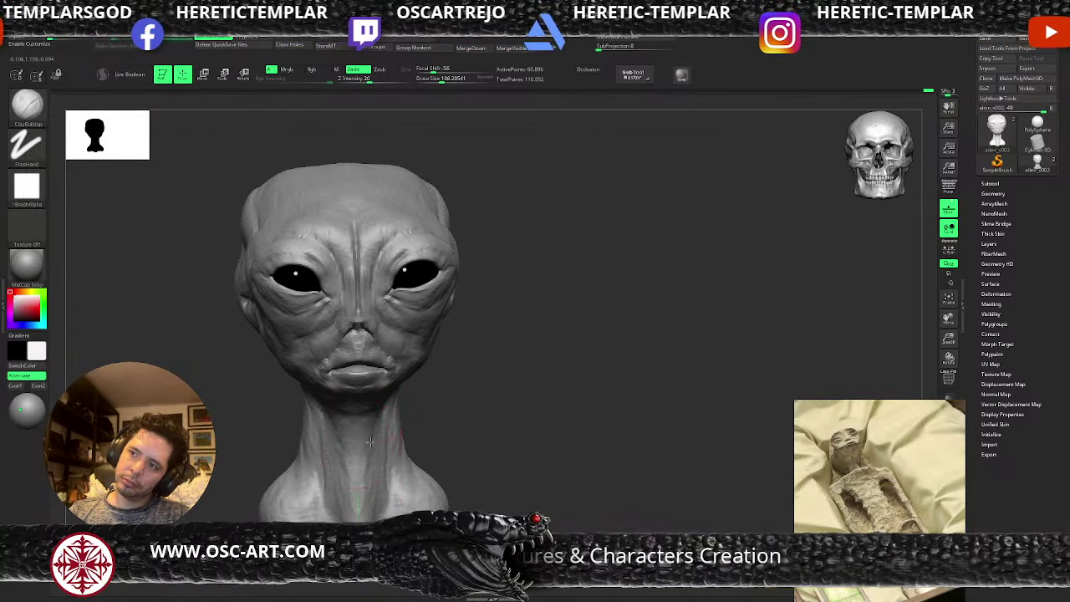
{"action": "mouse_move", "coordinate": [387, 420]}
{"action": "left_mouse_down"}
{"action": "mouse_move", "coordinate": [390, 480]}
{"action": "mouse_move", "coordinate": [408, 483]}
{"action": "left_mouse_up"}
{"action": "mouse_move", "coordinate": [397, 433]}
{"action": "left_mouse_down"}
{"action": "mouse_move", "coordinate": [401, 493]}
{"action": "mouse_move", "coordinate": [422, 492]}
{"action": "left_mouse_up"}
{"action": "mouse_move", "coordinate": [435, 420]}
{"action": "left_mouse_down"}
{"action": "mouse_move", "coordinate": [441, 432]}
{"action": "mouse_move", "coordinate": [449, 425]}
{"action": "left_mouse_up"}
{"action": "key", "text": "ctrl+z"}
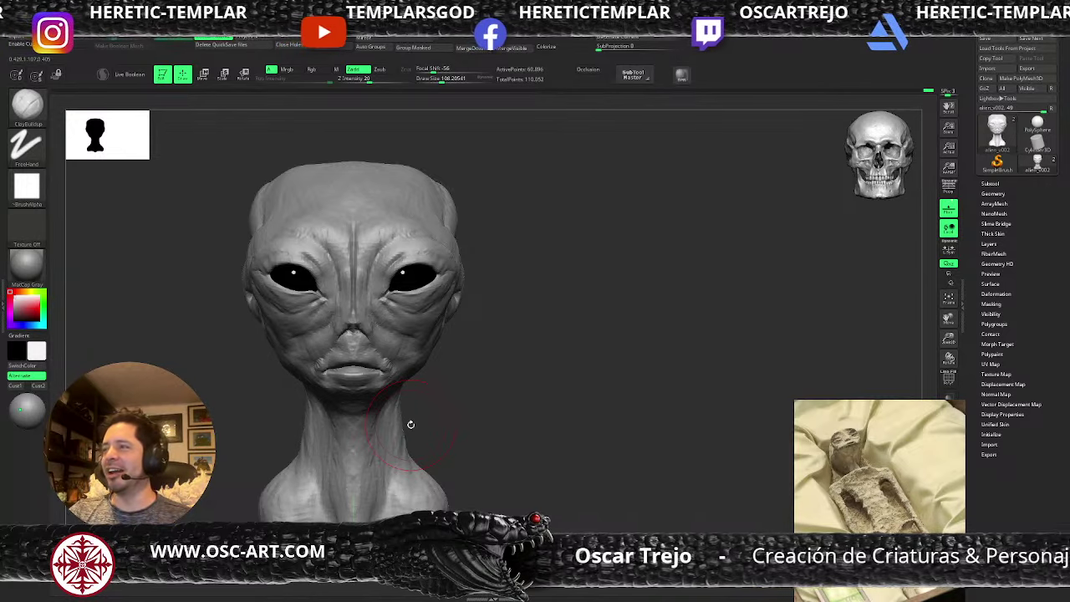
- Work over the cheek below the eye in three-quarter view with ClayBuildup, ending at a draw size of about 97
{"action": "left_click_drag", "start_coordinate": [493, 344], "coordinate": [460, 348]}
{"action": "key", "text": "s"}
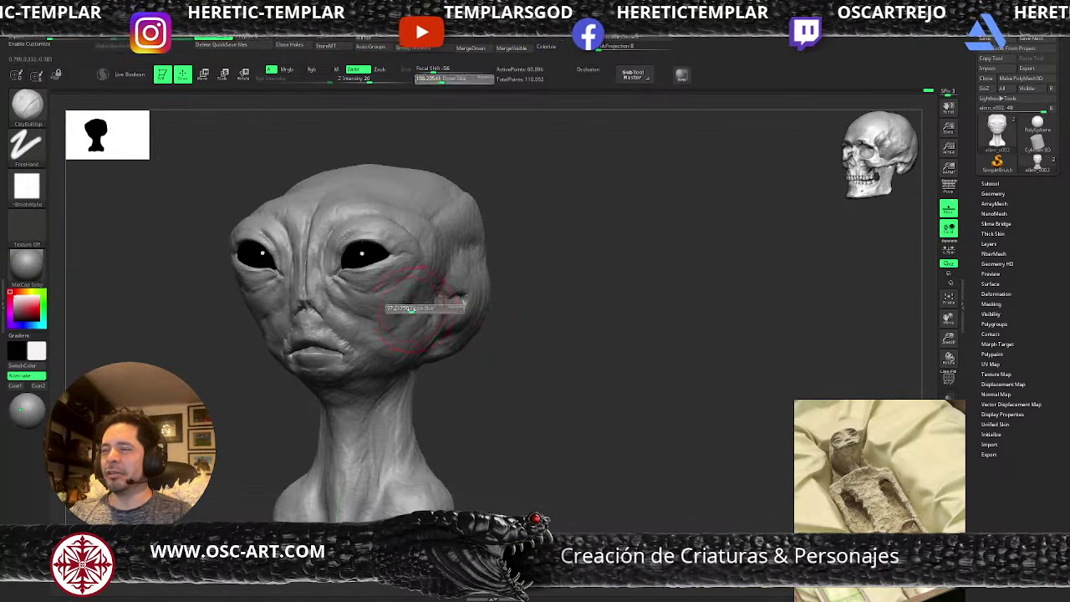
{"action": "left_click", "coordinate": [410, 308]}
{"action": "key", "text": "s"}
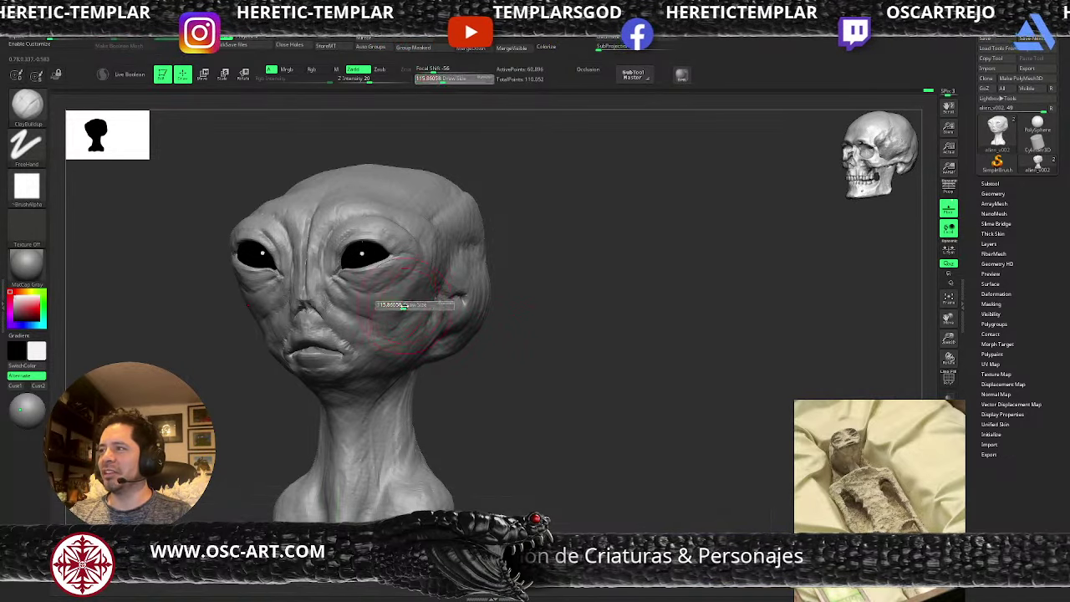
{"action": "left_click", "coordinate": [402, 306]}
{"action": "left_click_drag", "start_coordinate": [397, 305], "coordinate": [399, 305]}
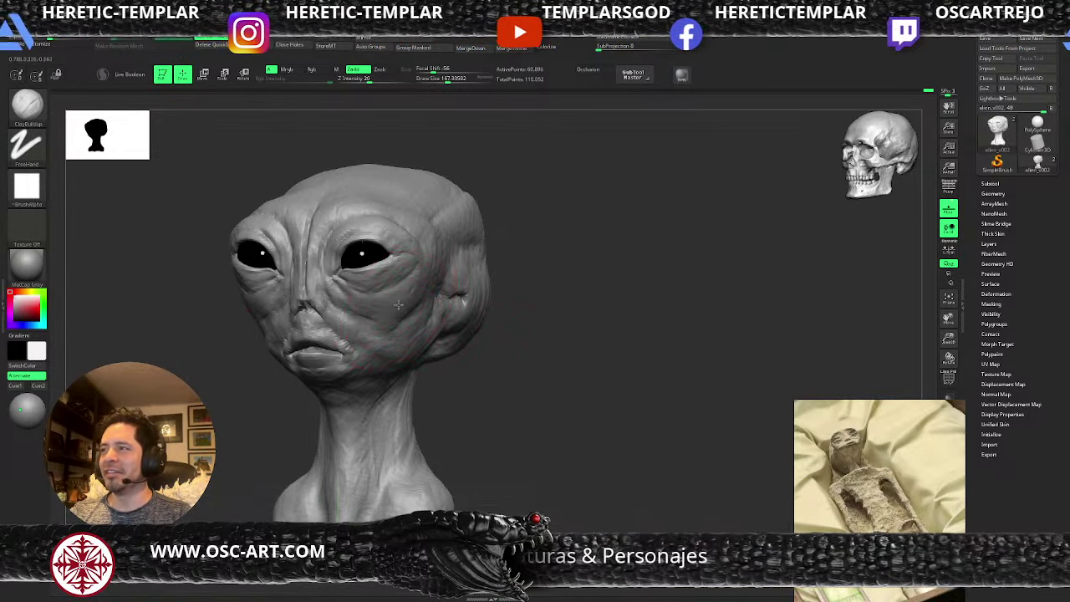
{"action": "key", "text": "s"}
{"action": "left_click", "coordinate": [406, 304]}
{"action": "key", "text": "s"}
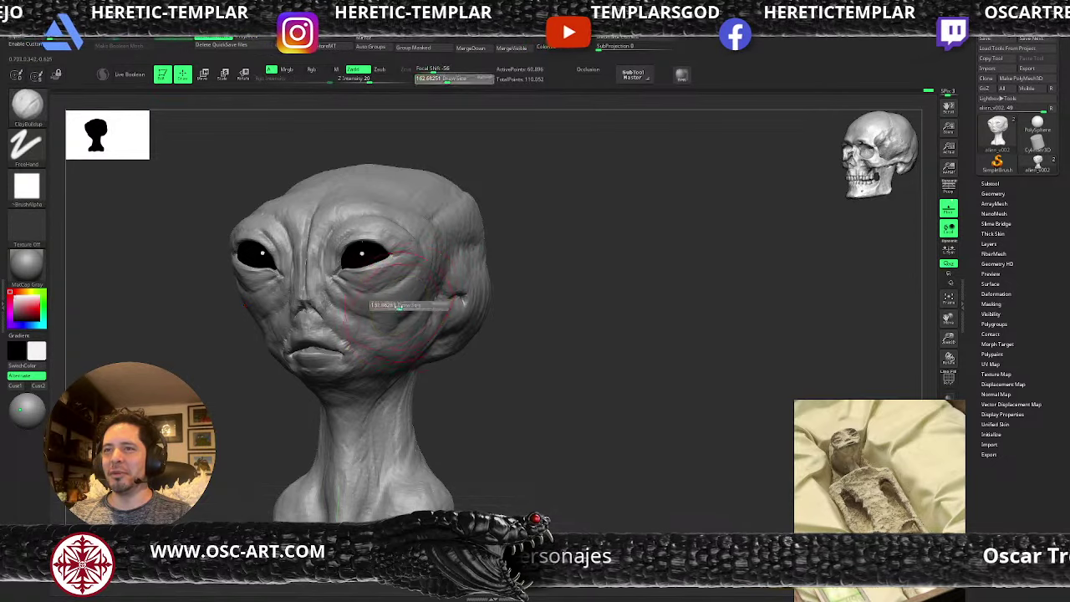
{"action": "left_click", "coordinate": [402, 303]}
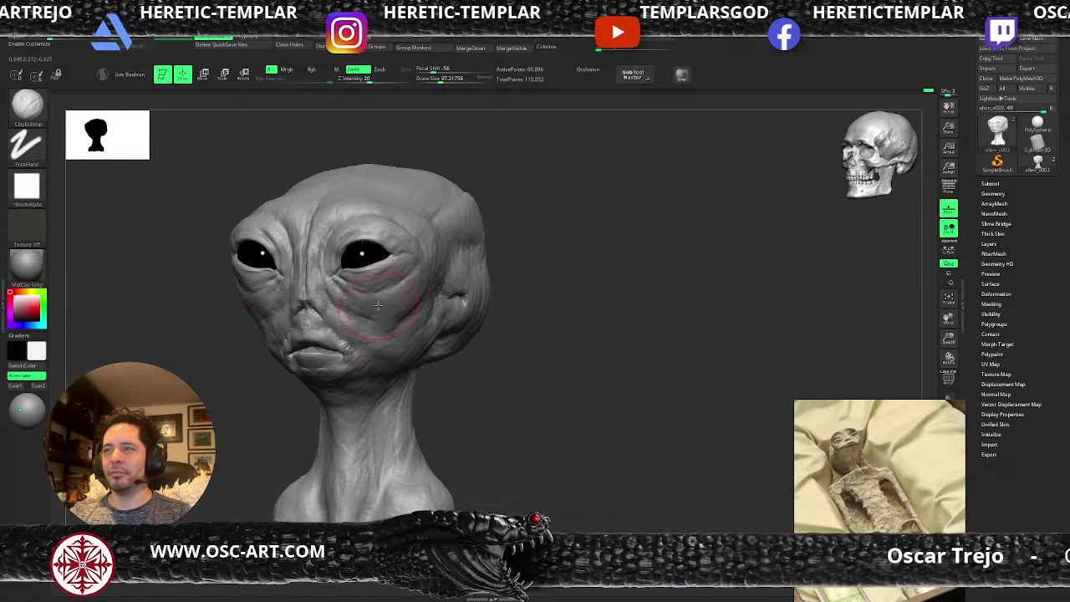
- Refine the cheek with the Standard brush, and build it up with ClayBuildup at a draw size of about 128
{"action": "key", "text": "b"}
{"action": "key", "text": "s"}
{"action": "key", "text": "t"}
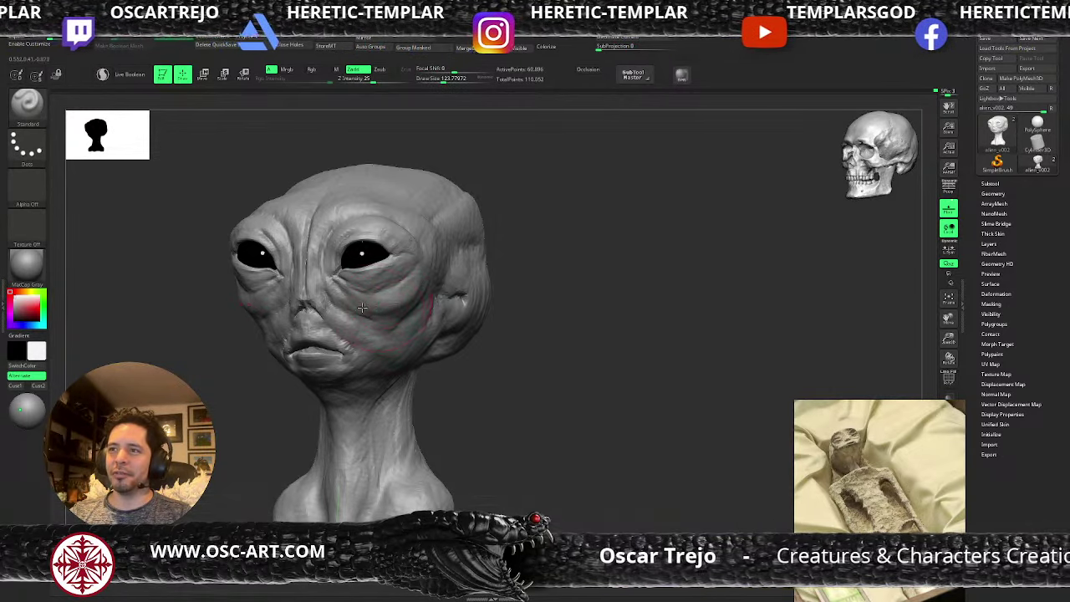
{"action": "left_click_drag", "start_coordinate": [503, 289], "coordinate": [446, 301]}
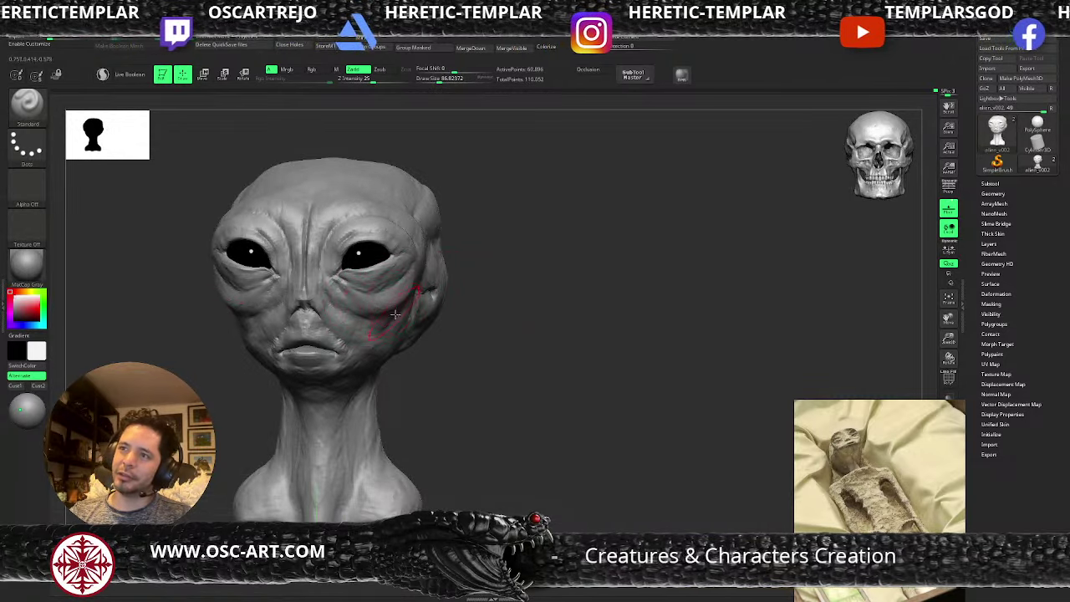
{"action": "key", "text": "b"}
{"action": "key", "text": "c"}
{"action": "key", "text": "b"}
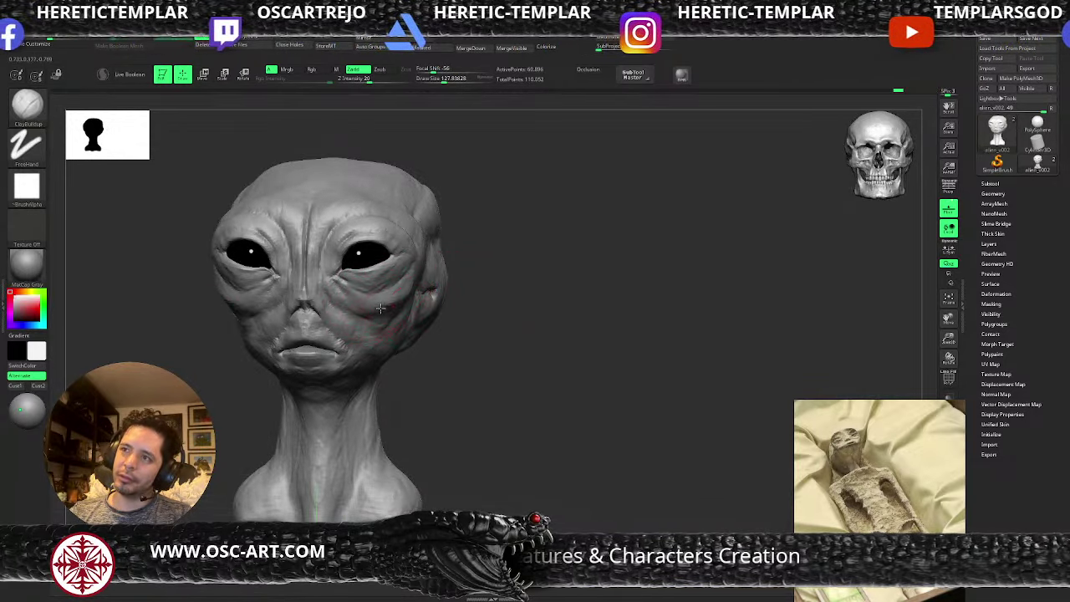
{"action": "left_click_drag", "start_coordinate": [398, 301], "coordinate": [371, 313]}
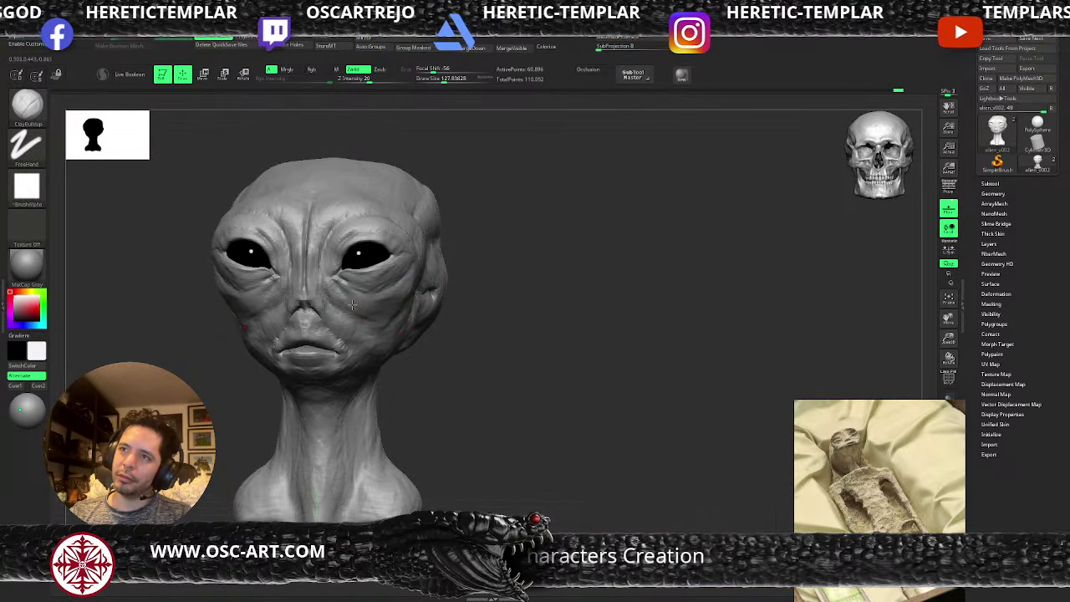
- Rework the cheek with Standard and ClayBuildup, undo the last stroke and set the draw size to about 112
{"action": "key", "text": "b"}
{"action": "key", "text": "s"}
{"action": "key", "text": "t"}
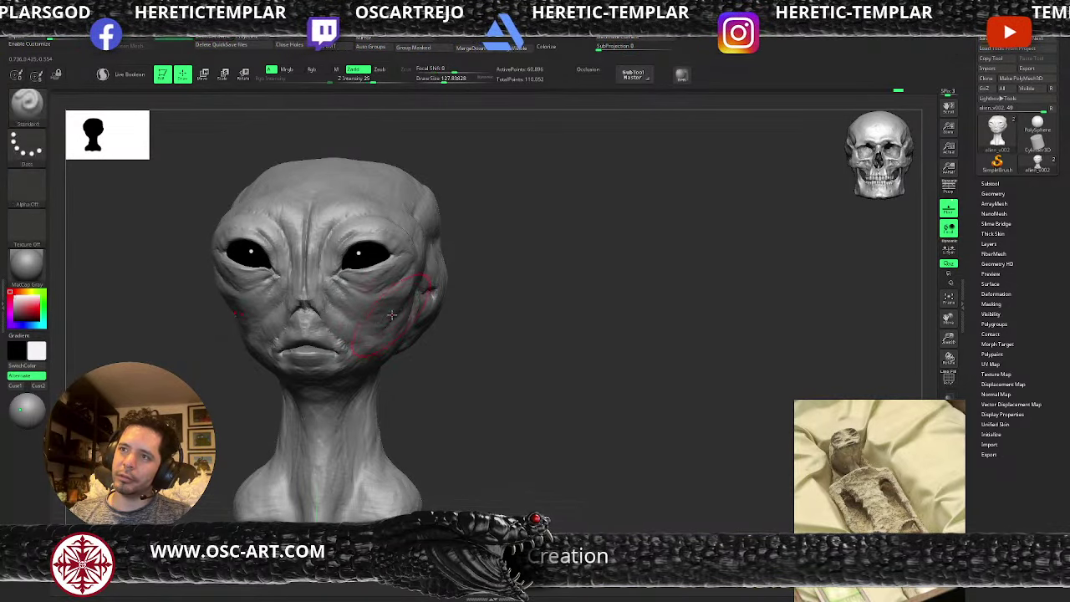
{"action": "key", "text": "b"}
{"action": "key", "text": "c"}
{"action": "key", "text": "b"}
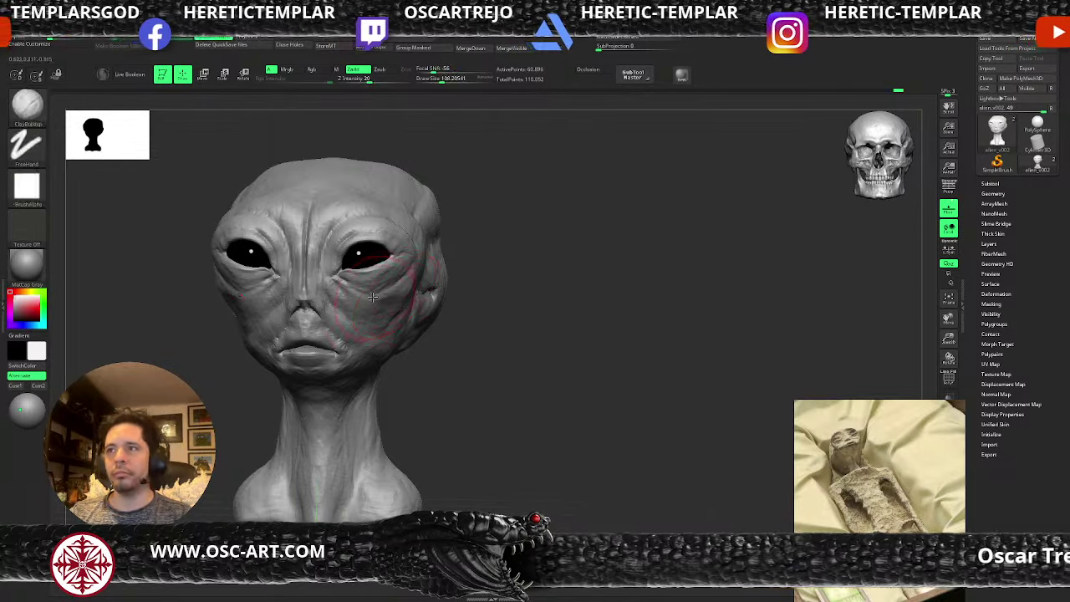
{"action": "key", "text": "s"}
{"action": "mouse_move", "coordinate": [394, 295]}
{"action": "left_mouse_down"}
{"action": "mouse_move", "coordinate": [375, 292]}
{"action": "mouse_move", "coordinate": [405, 265]}
{"action": "mouse_move", "coordinate": [390, 278]}
{"action": "left_mouse_up"}
{"action": "key", "text": "ctrl+z"}
{"action": "key", "text": "s"}
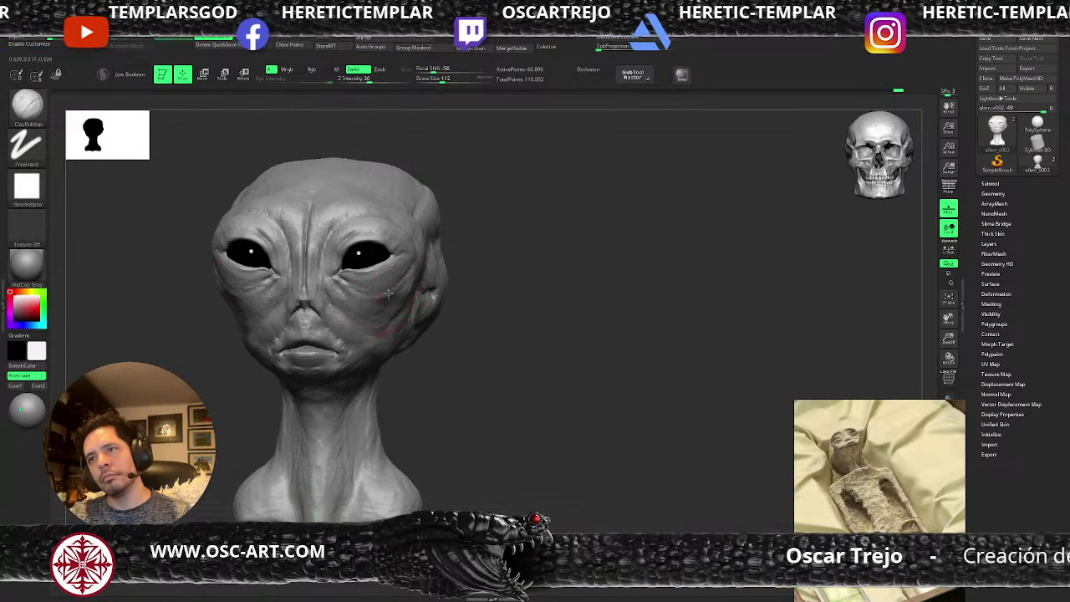
- Adjust the cheek contour with the Move brush at a draw size of about 124
{"action": "mouse_move", "coordinate": [486, 288]}
{"action": "left_mouse_down", "text": "alt"}
{"action": "mouse_move", "coordinate": [474, 279]}
{"action": "mouse_move", "coordinate": [479, 297]}
{"action": "mouse_move", "coordinate": [465, 305]}
{"action": "mouse_move", "coordinate": [468, 359]}
{"action": "left_mouse_up", "text": "alt"}
{"action": "key", "text": "b"}
{"action": "key", "text": "m"}
{"action": "key", "text": "v"}
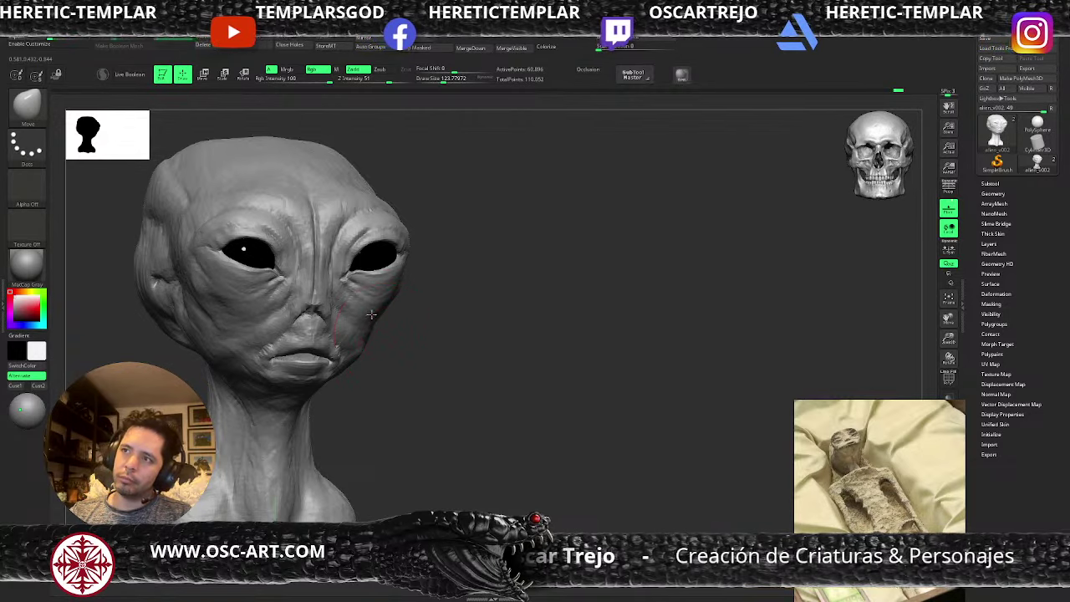
{"action": "key", "text": "s"}
{"action": "left_click_drag", "start_coordinate": [420, 303], "coordinate": [389, 298]}
- Carve the creases under the eye outward from its inner corner with DamStandard at draw sizes of about 31 and 49
{"action": "key", "text": "b"}
{"action": "key", "text": "c"}
{"action": "key", "text": "b"}
{"action": "key", "text": "s"}
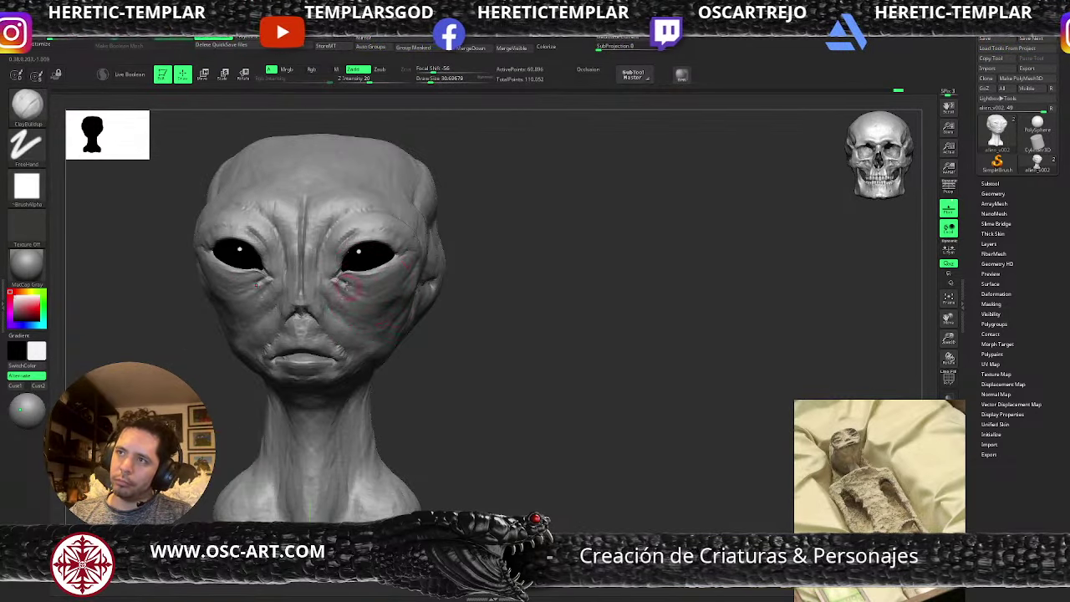
{"action": "key", "text": "b"}
{"action": "key", "text": "d"}
{"action": "key", "text": "s"}
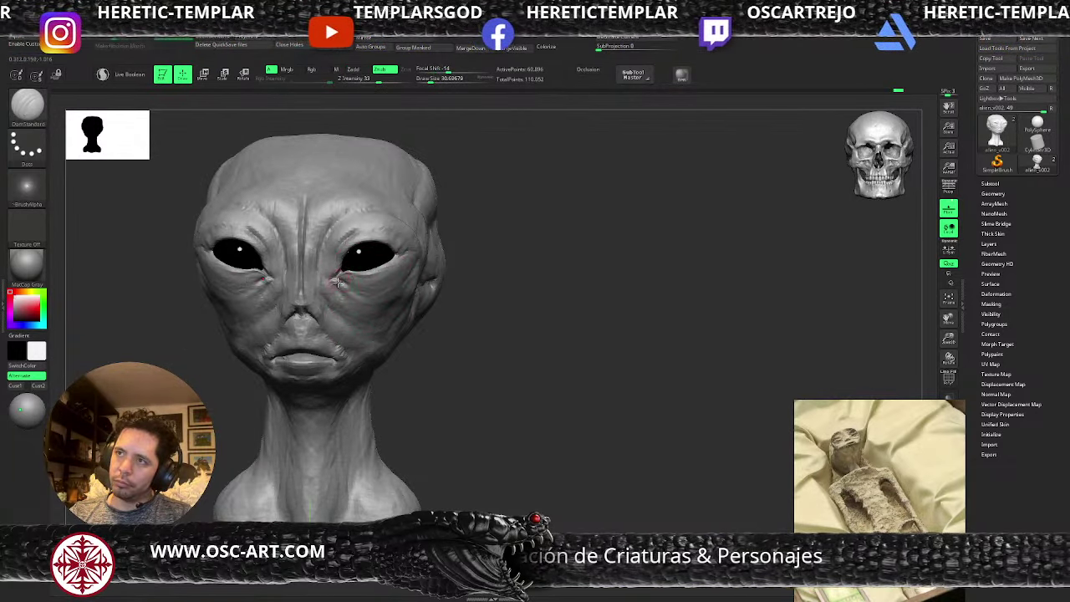
{"action": "left_click_drag", "start_coordinate": [336, 282], "coordinate": [374, 285]}
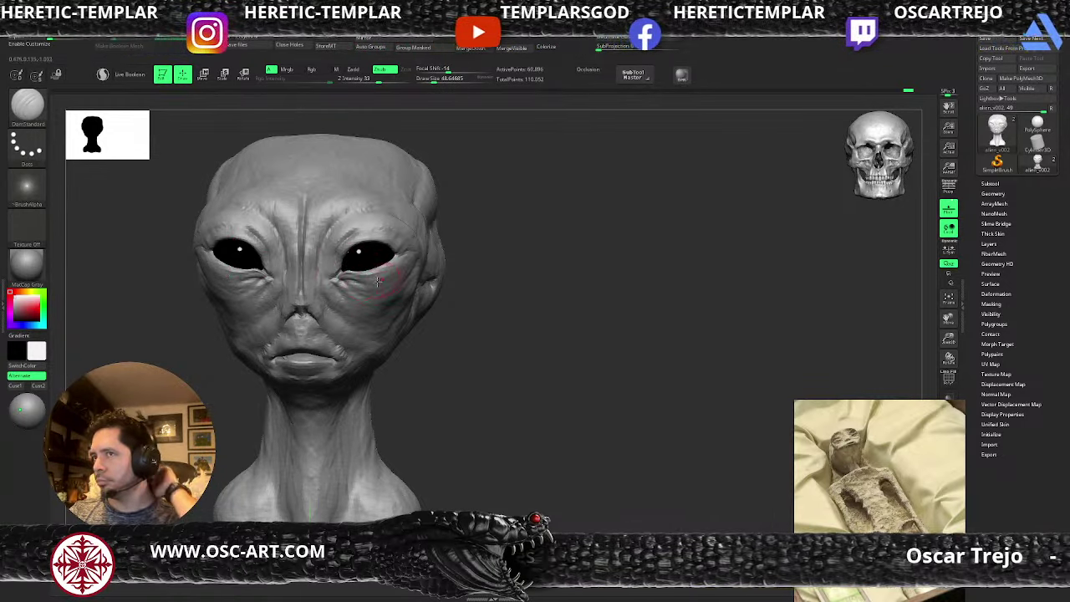
{"action": "key", "text": "s"}
{"action": "left_click_drag", "start_coordinate": [367, 291], "coordinate": [396, 286]}
- Build up the outer eye area and brow with ClayBuildup, starting at a draw size of about 77
{"action": "key", "text": "b"}
{"action": "key", "text": "c"}
{"action": "key", "text": "b"}
{"action": "key", "text": "s"}
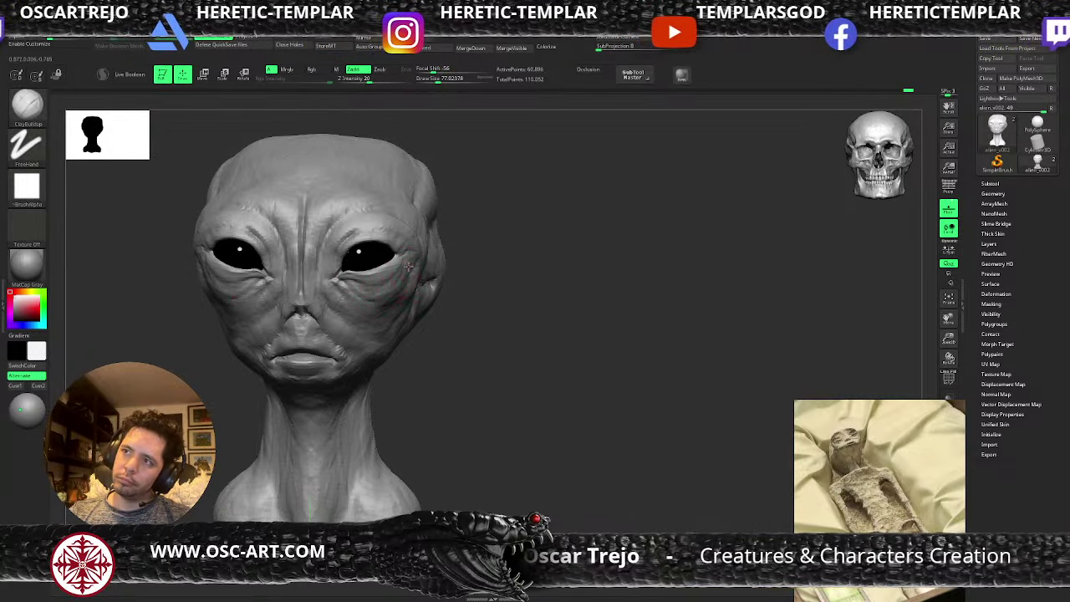
{"action": "left_click_drag", "start_coordinate": [474, 284], "coordinate": [485, 279]}
{"action": "key", "text": "s"}
{"action": "mouse_move", "coordinate": [431, 235]}
{"action": "left_mouse_down"}
{"action": "mouse_move", "coordinate": [349, 236]}
{"action": "mouse_move", "coordinate": [365, 211]}
{"action": "mouse_move", "coordinate": [418, 219]}
{"action": "left_mouse_up"}
{"action": "key", "text": "s"}
{"action": "key", "text": "s"}
{"action": "left_click_drag", "start_coordinate": [386, 208], "coordinate": [392, 208]}
{"action": "mouse_move", "coordinate": [457, 222]}
{"action": "left_mouse_down"}
{"action": "mouse_move", "coordinate": [443, 235]}
{"action": "mouse_move", "coordinate": [473, 208]}
{"action": "mouse_move", "coordinate": [442, 215]}
{"action": "mouse_move", "coordinate": [423, 203]}
{"action": "mouse_move", "coordinate": [475, 214]}
{"action": "mouse_move", "coordinate": [459, 248]}
{"action": "mouse_move", "coordinate": [394, 234]}
{"action": "mouse_move", "coordinate": [420, 200]}
{"action": "mouse_move", "coordinate": [439, 210]}
{"action": "left_mouse_up"}
- Build up the side of the cranium above the ear with ClayBuildup at a draw size of about 132
{"action": "key", "text": "b"}
{"action": "key", "text": "s"}
{"action": "key", "text": "t"}
{"action": "key", "text": "b"}
{"action": "key", "text": "c"}
{"action": "key", "text": "b"}
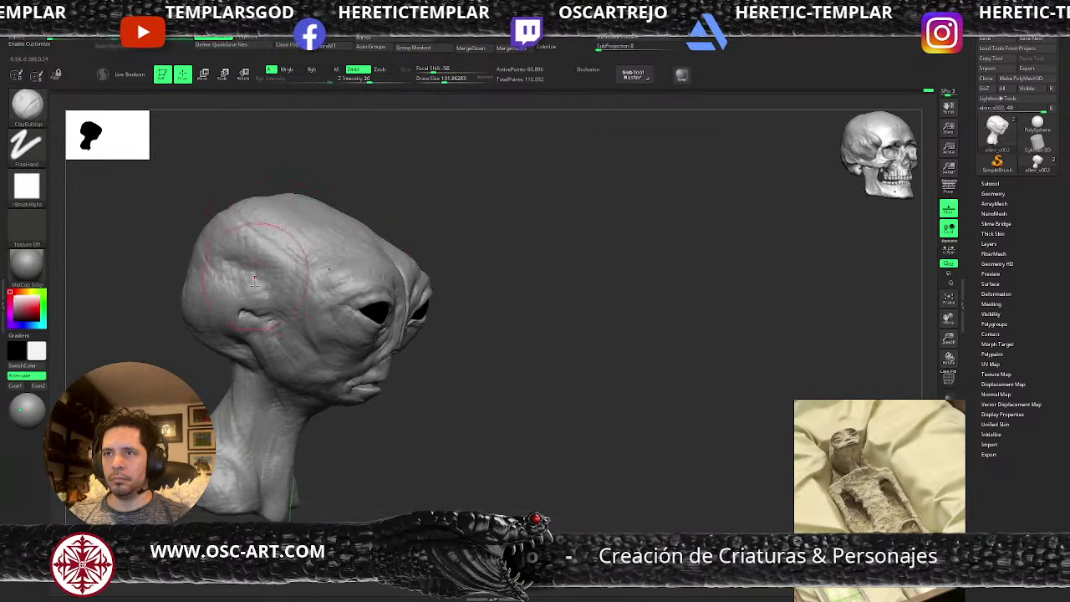
- Insert a sphere at the base of the bust with the IMM Primitives brush as the start of a torso
{"action": "left_click_drag", "start_coordinate": [315, 453], "coordinate": [288, 458]}
{"action": "left_click_drag", "start_coordinate": [418, 432], "coordinate": [397, 433]}
{"action": "left_click_drag", "start_coordinate": [467, 427], "coordinate": [381, 255], "text": "alt"}
{"action": "key", "text": "b"}
{"action": "key", "text": "i"}
{"action": "key", "text": "p"}
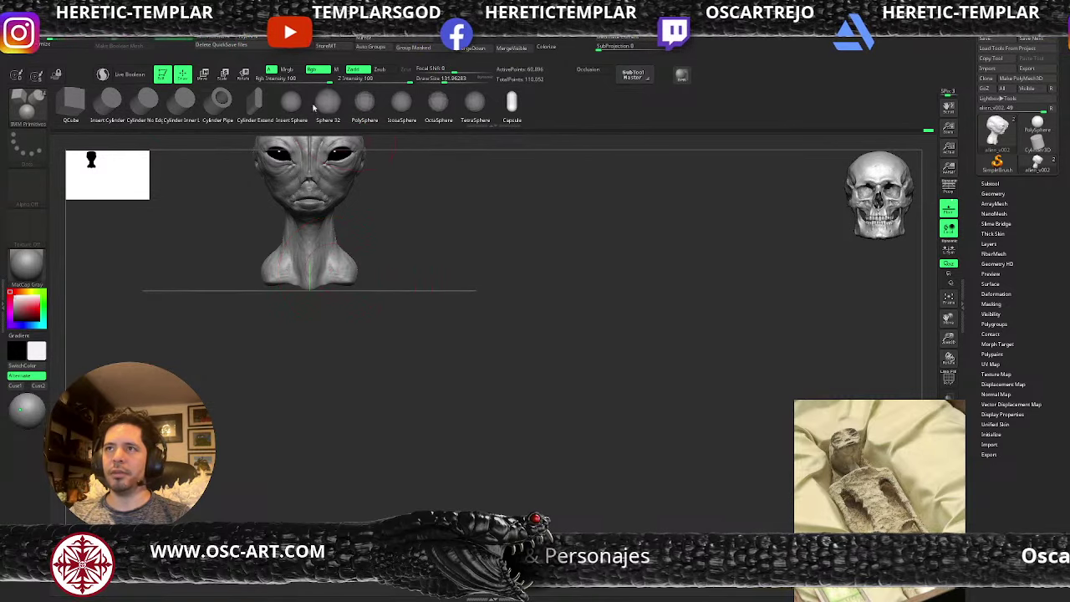
{"action": "left_click", "coordinate": [297, 103]}
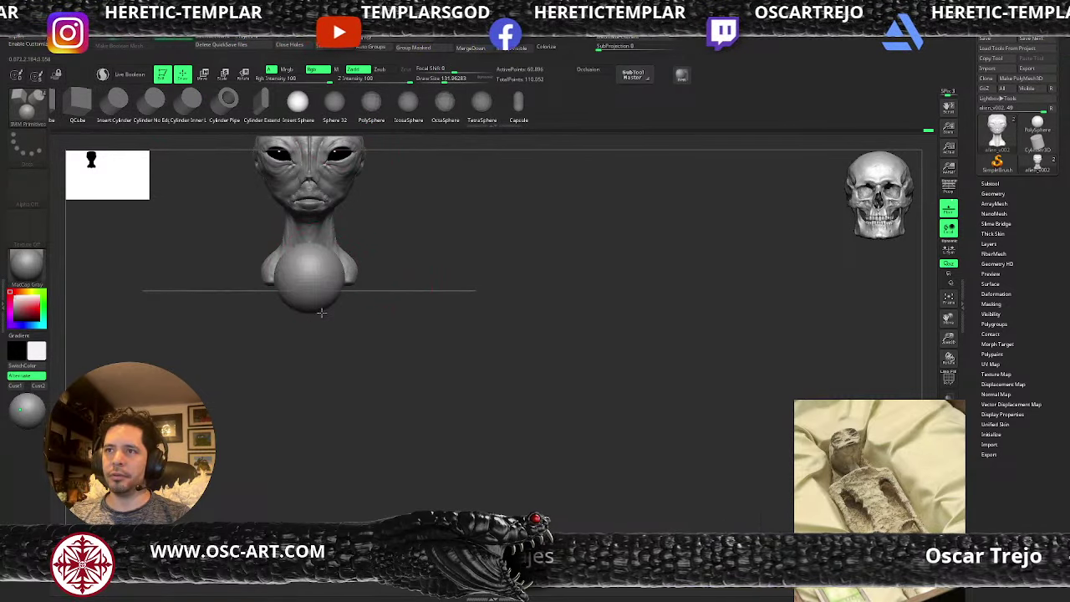
{"action": "left_click_drag", "start_coordinate": [321, 312], "coordinate": [322, 314]}
- Reposition the sphere below the neck and stretch it into an elongated torso with the Move brush at about 197
{"action": "left_click_drag", "start_coordinate": [404, 318], "coordinate": [372, 317], "text": "shift"}
{"action": "key", "text": "w"}
{"action": "mouse_move", "coordinate": [348, 245]}
{"action": "left_mouse_down"}
{"action": "mouse_move", "coordinate": [386, 268]}
{"action": "mouse_move", "coordinate": [420, 322]}
{"action": "mouse_move", "coordinate": [382, 319]}
{"action": "mouse_move", "coordinate": [367, 236]}
{"action": "left_mouse_up"}
{"action": "key", "text": "q"}
{"action": "key", "text": "b"}
{"action": "key", "text": "m"}
{"action": "key", "text": "v"}
{"action": "key", "text": "s"}
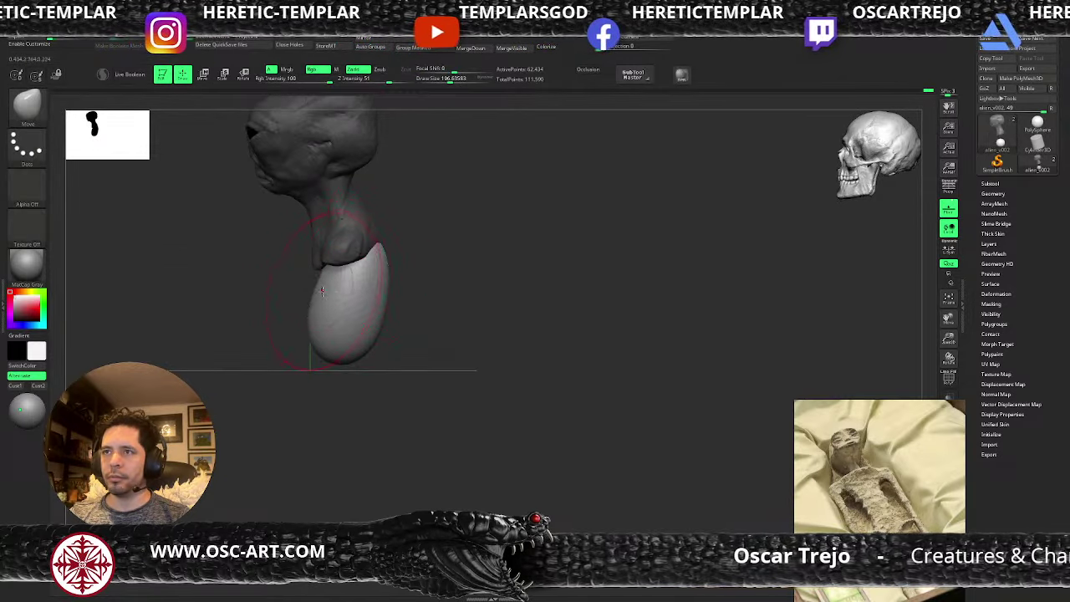
{"action": "mouse_move", "coordinate": [322, 291]}
{"action": "left_mouse_down"}
{"action": "mouse_move", "coordinate": [309, 281]}
{"action": "mouse_move", "coordinate": [322, 307]}
{"action": "mouse_move", "coordinate": [363, 295]}
{"action": "mouse_move", "coordinate": [348, 288]}
{"action": "left_mouse_up"}
{"action": "key", "text": "s"}
{"action": "mouse_move", "coordinate": [320, 274]}
{"action": "left_mouse_down"}
{"action": "mouse_move", "coordinate": [370, 280]}
{"action": "mouse_move", "coordinate": [337, 253]}
{"action": "mouse_move", "coordinate": [339, 332]}
{"action": "mouse_move", "coordinate": [307, 339]}
{"action": "mouse_move", "coordinate": [319, 381]}
{"action": "left_mouse_up"}
{"action": "key", "text": "s"}
- Shape the rib cage and push in the belly beneath it with the Move brush at a draw size of about 124
{"action": "left_click_drag", "start_coordinate": [360, 355], "coordinate": [318, 333], "text": "shift"}
{"action": "key", "text": "s"}
{"action": "mouse_move", "coordinate": [368, 337]}
{"action": "left_mouse_down"}
{"action": "mouse_move", "coordinate": [330, 340]}
{"action": "mouse_move", "coordinate": [333, 362]}
{"action": "mouse_move", "coordinate": [324, 335]}
{"action": "mouse_move", "coordinate": [328, 345]}
{"action": "left_mouse_up"}
{"action": "key", "text": "s"}
{"action": "left_click_drag", "start_coordinate": [332, 355], "coordinate": [354, 345]}
{"action": "left_click_drag", "start_coordinate": [448, 289], "coordinate": [427, 276]}
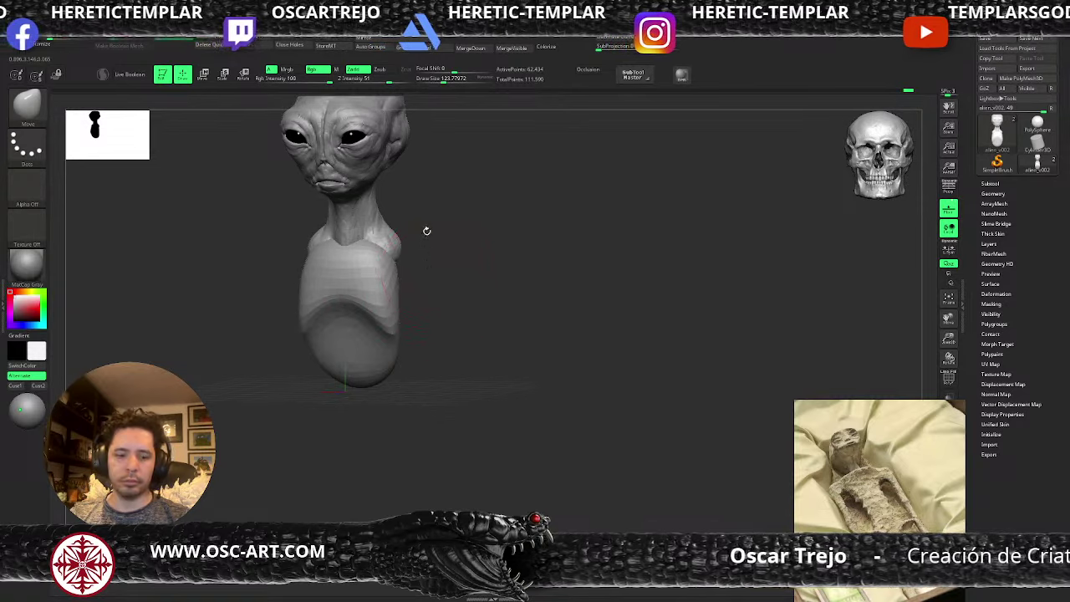
- Insert mirrored spheres beside the upper torso for the shoulders with the IMM Primitives brush
{"action": "key", "text": "b"}
{"action": "key", "text": "i"}
{"action": "key", "text": "p"}
{"action": "mouse_move", "coordinate": [425, 232]}
{"action": "left_mouse_down"}
{"action": "mouse_move", "coordinate": [404, 235]}
{"action": "mouse_move", "coordinate": [438, 267]}
{"action": "mouse_move", "coordinate": [495, 263]}
{"action": "left_mouse_up"}
- Push the shoulder spheres toward the torso and flatten them with the Move brush at a draw size of about 104
{"action": "key", "text": "b"}
{"action": "key", "text": "m"}
{"action": "key", "text": "v"}
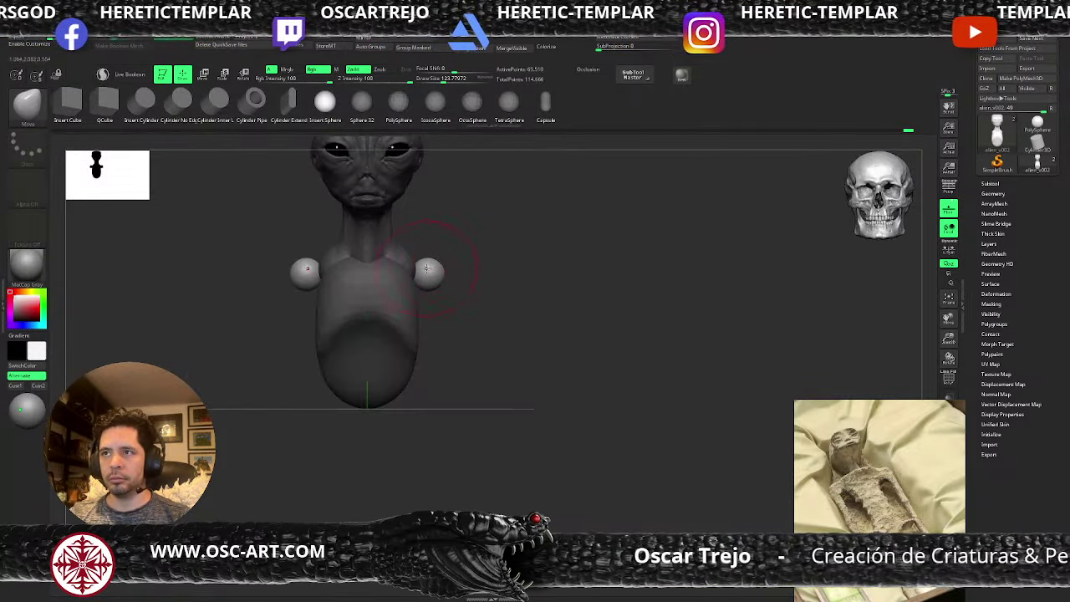
{"action": "mouse_move", "coordinate": [421, 260]}
{"action": "left_mouse_down"}
{"action": "mouse_move", "coordinate": [406, 257]}
{"action": "mouse_move", "coordinate": [412, 292]}
{"action": "mouse_move", "coordinate": [432, 270]}
{"action": "left_mouse_up"}
{"action": "key", "text": "s"}
{"action": "mouse_move", "coordinate": [432, 270]}
{"action": "left_mouse_down"}
{"action": "mouse_move", "coordinate": [451, 277]}
{"action": "mouse_move", "coordinate": [420, 273]}
{"action": "left_mouse_up"}
{"action": "key", "text": "s"}
{"action": "left_click_drag", "start_coordinate": [418, 273], "coordinate": [390, 288]}
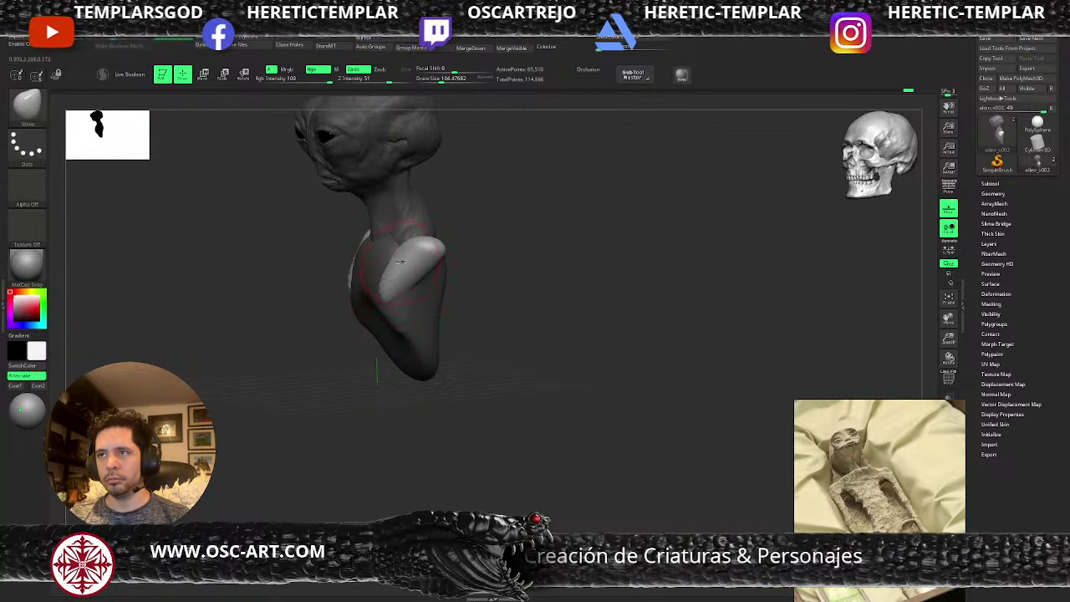
- Shape the shoulder forms from above and the side with the Move brush, enlarging the draw size to about 163
{"action": "left_click_drag", "start_coordinate": [323, 363], "coordinate": [376, 365]}
{"action": "left_click_drag", "start_coordinate": [465, 254], "coordinate": [448, 289]}
{"action": "key", "text": "s"}
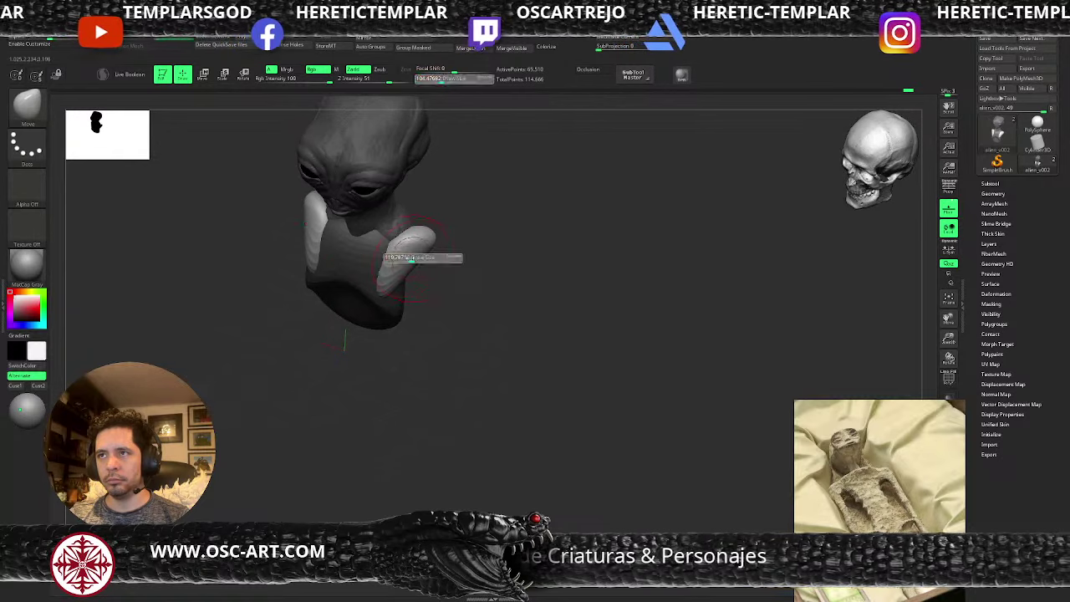
{"action": "left_click_drag", "start_coordinate": [418, 243], "coordinate": [384, 232]}
{"action": "mouse_move", "coordinate": [465, 252]}
{"action": "left_mouse_down"}
{"action": "mouse_move", "coordinate": [454, 231]}
{"action": "mouse_move", "coordinate": [447, 239]}
{"action": "mouse_move", "coordinate": [456, 238]}
{"action": "left_mouse_up"}
{"action": "key", "text": "s"}
{"action": "left_click_drag", "start_coordinate": [416, 252], "coordinate": [448, 256]}
{"action": "left_click_drag", "start_coordinate": [386, 243], "coordinate": [391, 247]}
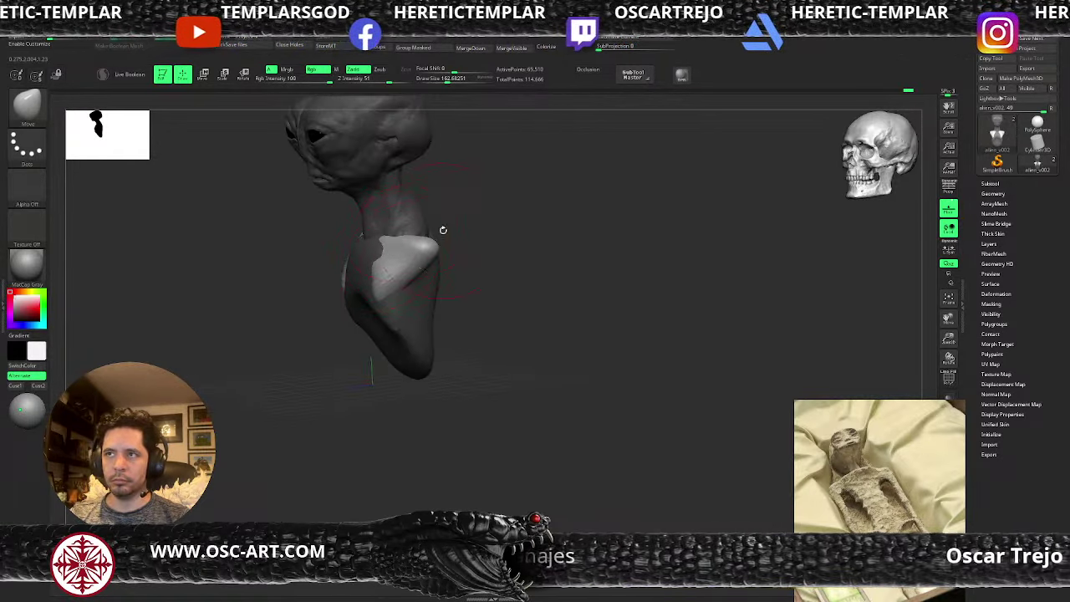
- Clear the mask and fit the front of the shoulders against the neck base with Move Topological at about 104
{"action": "mouse_move", "coordinate": [452, 212]}
{"action": "left_mouse_down", "text": "ctrl"}
{"action": "mouse_move", "coordinate": [464, 226]}
{"action": "mouse_move", "coordinate": [447, 227]}
{"action": "left_mouse_up", "text": "ctrl"}
{"action": "key", "text": "b"}
{"action": "key", "text": "m"}
{"action": "key", "text": "t"}
{"action": "key", "text": "s"}
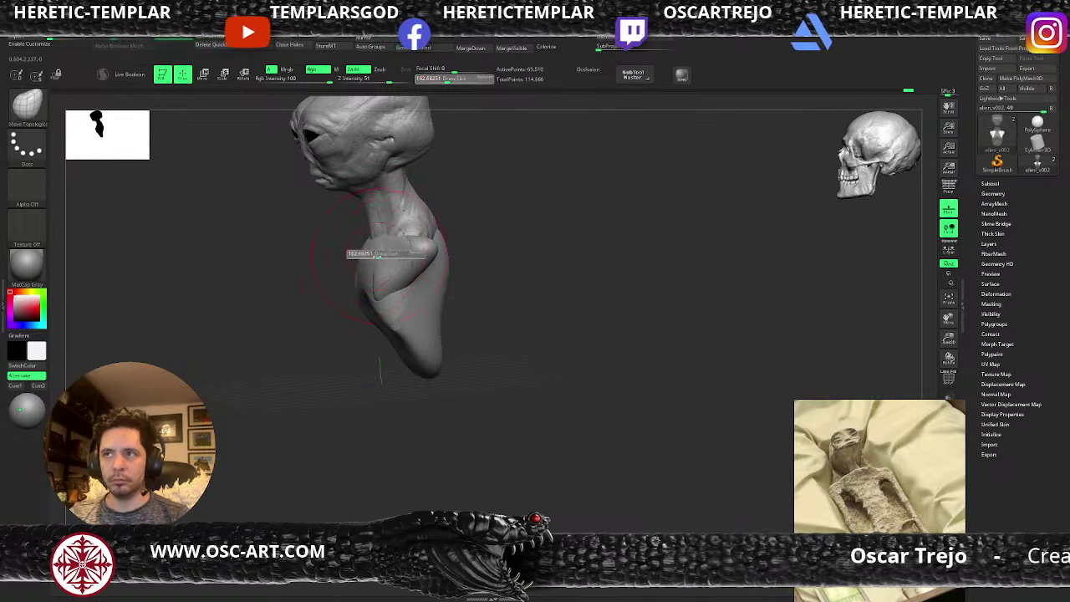
{"action": "left_click", "coordinate": [374, 254]}
{"action": "left_click_drag", "start_coordinate": [369, 241], "coordinate": [369, 247]}
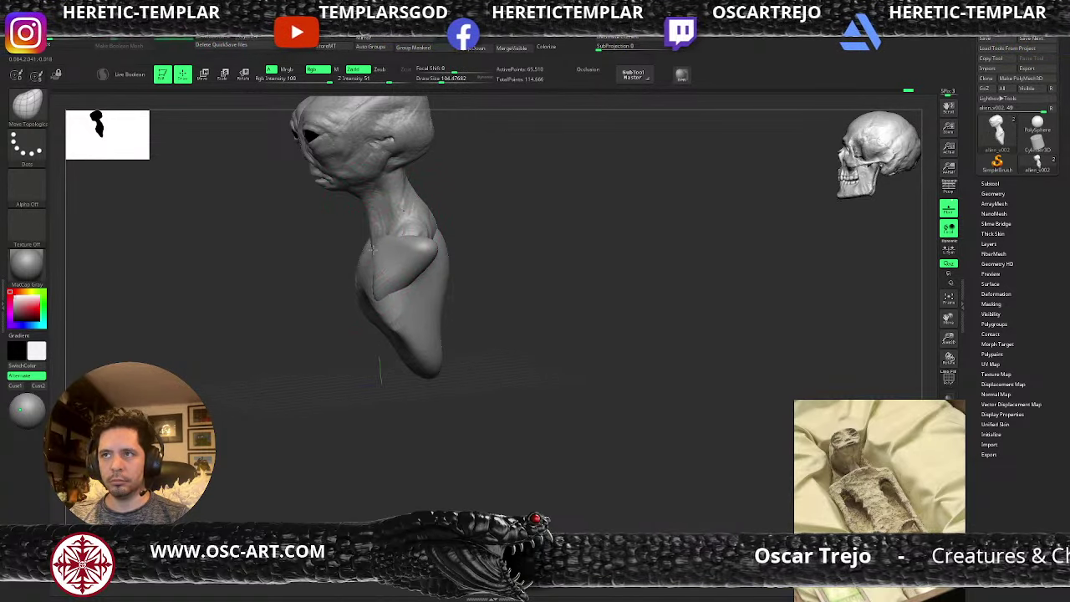
{"action": "left_click_drag", "start_coordinate": [319, 290], "coordinate": [369, 287]}
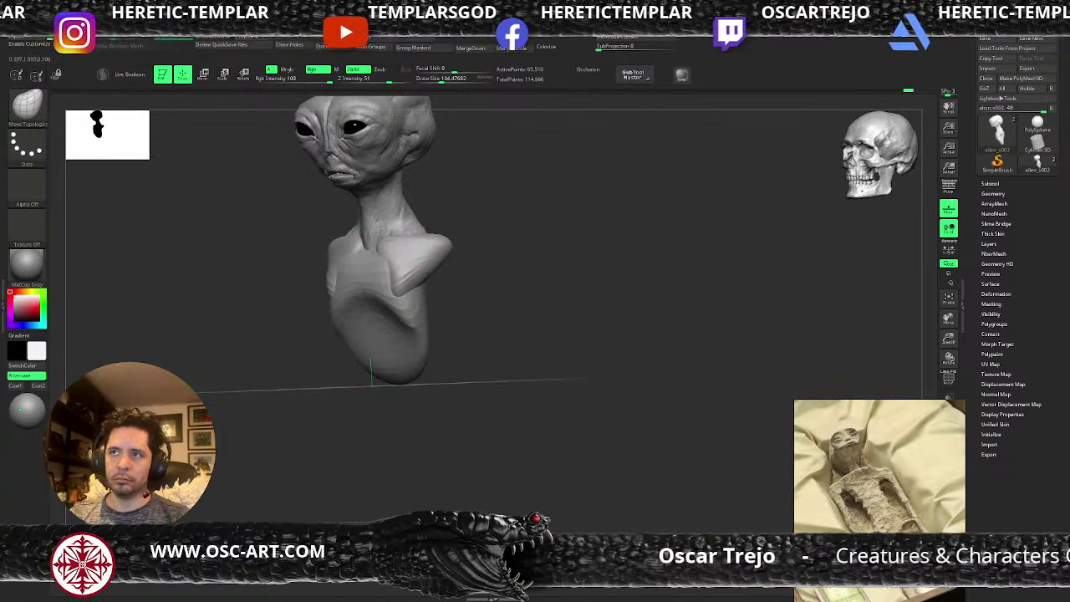
- Lower the rib cage arch over the belly and smooth the chest at draw sizes of about 80 and 108
{"action": "mouse_move", "coordinate": [397, 234]}
{"action": "left_mouse_down"}
{"action": "mouse_move", "coordinate": [457, 210]}
{"action": "mouse_move", "coordinate": [434, 265]}
{"action": "mouse_move", "coordinate": [450, 247]}
{"action": "mouse_move", "coordinate": [443, 277]}
{"action": "left_mouse_up"}
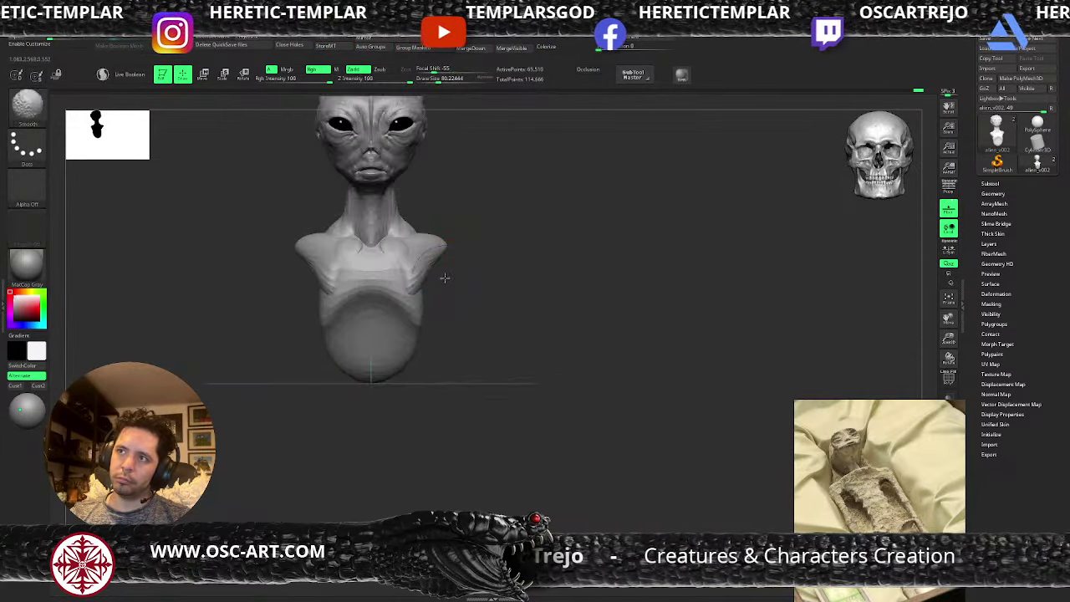
{"action": "mouse_move", "coordinate": [382, 298]}
{"action": "left_mouse_down"}
{"action": "mouse_move", "coordinate": [408, 335]}
{"action": "mouse_move", "coordinate": [387, 327]}
{"action": "left_mouse_up"}
{"action": "key", "text": "s"}
{"action": "mouse_move", "coordinate": [401, 331]}
{"action": "left_mouse_down"}
{"action": "mouse_move", "coordinate": [409, 358]}
{"action": "mouse_move", "coordinate": [385, 325]}
{"action": "mouse_move", "coordinate": [407, 340]}
{"action": "left_mouse_up"}
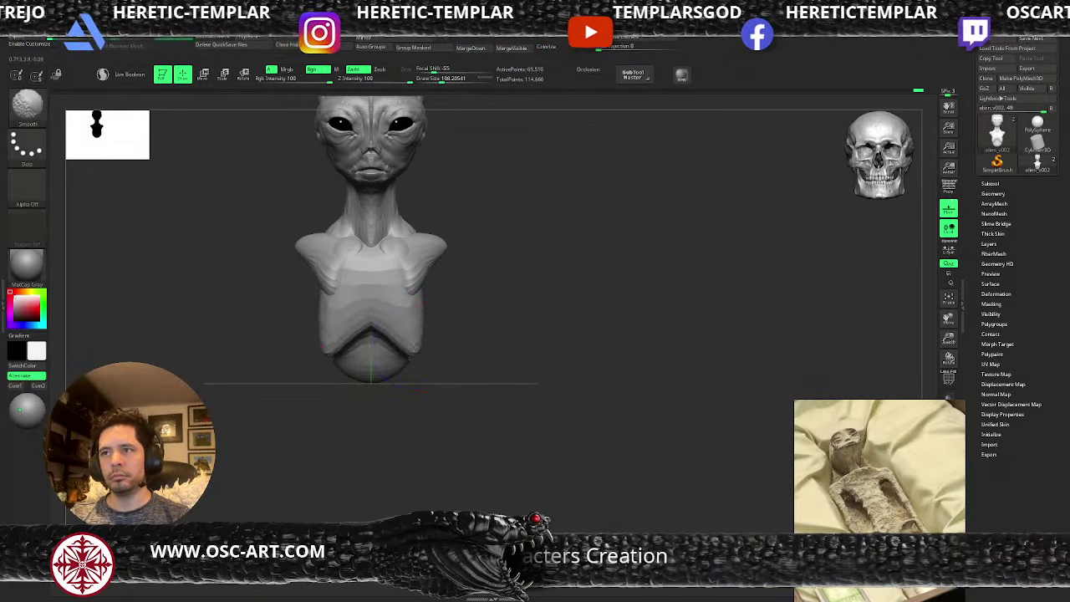
- Reshape the lower rib cage and abdomen in profile, smoothing the surface at a draw size of about 97
{"action": "right_click_drag", "start_coordinate": [472, 341], "coordinate": [419, 346]}
{"action": "key", "text": "s"}
{"action": "left_click_drag", "start_coordinate": [418, 346], "coordinate": [422, 346]}
{"action": "mouse_move", "coordinate": [423, 343]}
{"action": "left_mouse_down"}
{"action": "mouse_move", "coordinate": [447, 348]}
{"action": "mouse_move", "coordinate": [386, 316]}
{"action": "left_mouse_up"}
{"action": "key", "text": "s"}
{"action": "right_click_drag", "start_coordinate": [439, 321], "coordinate": [417, 320], "text": "shift"}
{"action": "key", "text": "s"}
{"action": "mouse_move", "coordinate": [439, 340]}
{"action": "left_mouse_down"}
{"action": "mouse_move", "coordinate": [435, 358]}
{"action": "mouse_move", "coordinate": [422, 341]}
{"action": "left_mouse_up"}
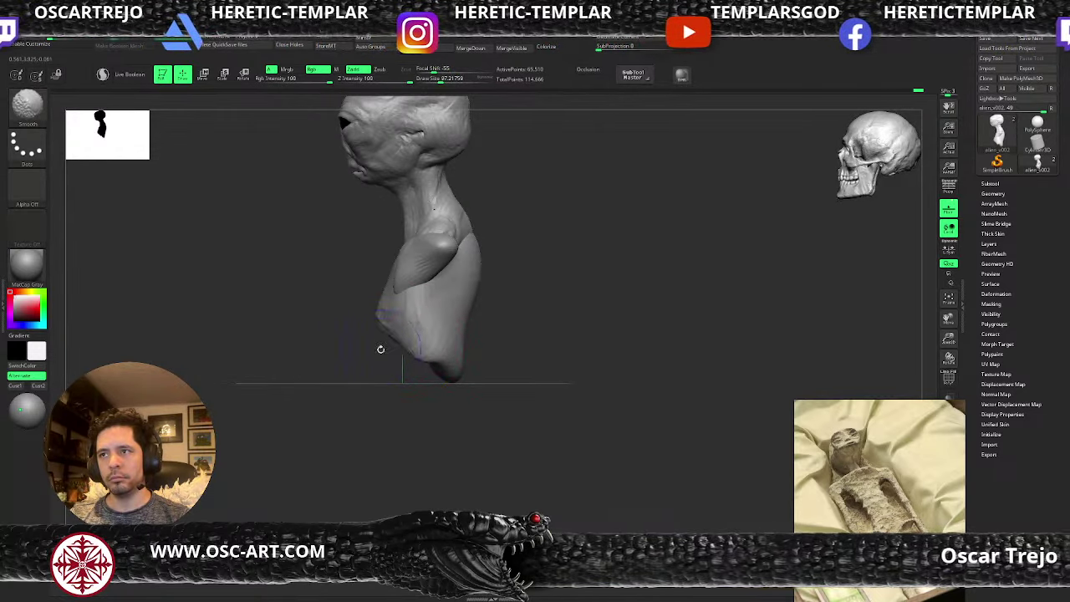
{"action": "right_click_drag", "start_coordinate": [379, 349], "coordinate": [431, 349]}
{"action": "left_click_drag", "start_coordinate": [396, 346], "coordinate": [407, 358]}
- Shape the neck-to-shoulder transition with Move Topological at a draw size of about 124 and smooth the upper back
{"action": "mouse_move", "coordinate": [438, 339]}
{"action": "right_mouse_down", "text": "shift"}
{"action": "mouse_move", "coordinate": [459, 332]}
{"action": "mouse_move", "coordinate": [485, 382]}
{"action": "mouse_move", "coordinate": [493, 323]}
{"action": "right_mouse_up", "text": "shift"}
{"action": "right_click_drag", "start_coordinate": [435, 192], "coordinate": [454, 371], "text": "alt"}
{"action": "key", "text": "s"}
{"action": "mouse_move", "coordinate": [464, 415]}
{"action": "left_mouse_down"}
{"action": "mouse_move", "coordinate": [481, 423]}
{"action": "mouse_move", "coordinate": [441, 400]}
{"action": "mouse_move", "coordinate": [444, 409]}
{"action": "mouse_move", "coordinate": [451, 400]}
{"action": "mouse_move", "coordinate": [441, 408]}
{"action": "left_mouse_up"}
{"action": "key", "text": "s"}
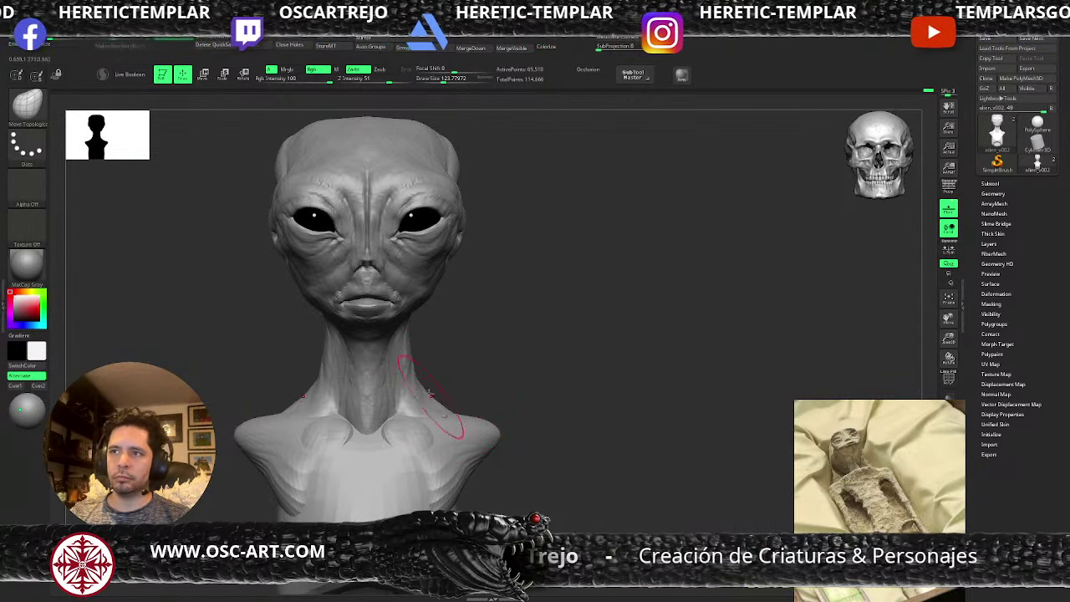
{"action": "left_click_drag", "start_coordinate": [426, 355], "coordinate": [471, 363]}
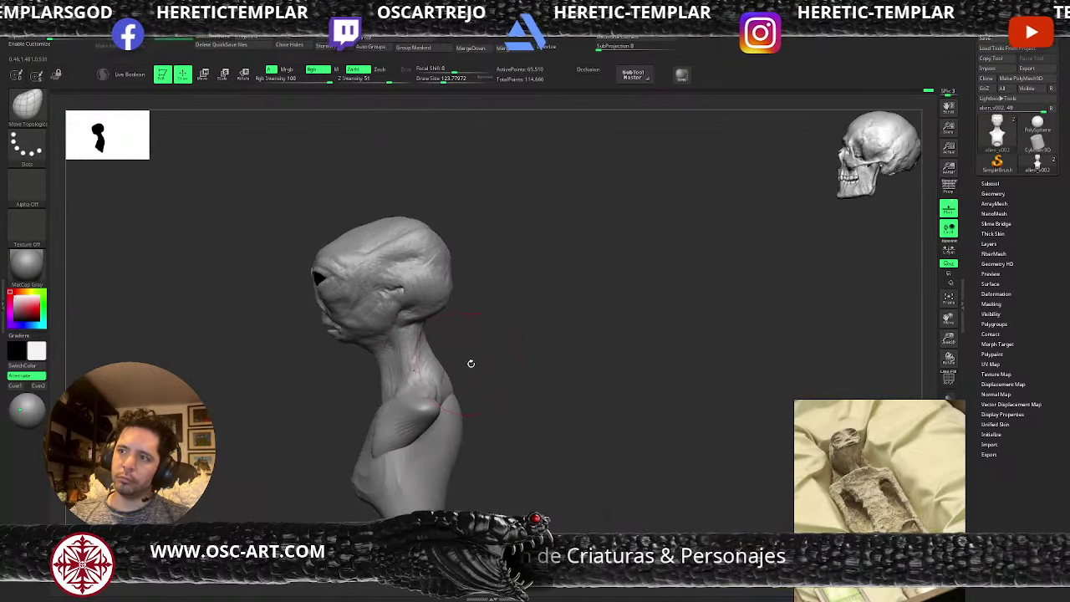
{"action": "mouse_move", "coordinate": [429, 403]}
{"action": "left_mouse_down", "text": "shift"}
{"action": "mouse_move", "coordinate": [421, 422]}
{"action": "mouse_move", "coordinate": [452, 395]}
{"action": "mouse_move", "coordinate": [449, 384]}
{"action": "left_mouse_up", "text": "shift"}
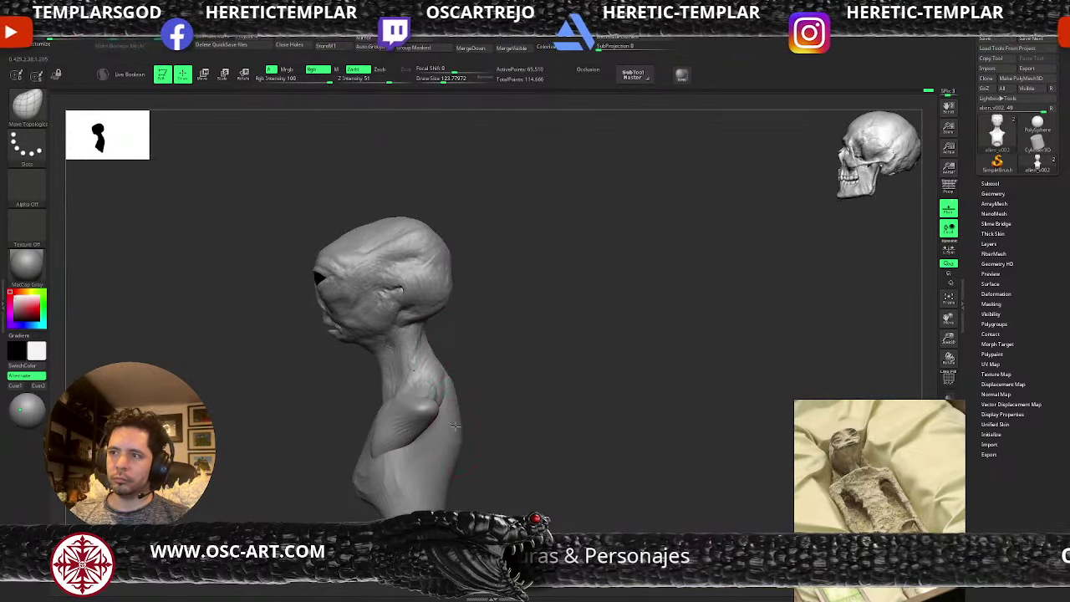
- Smooth the lower torso and rib cage surface at a draw size of about 124
{"action": "key", "text": "shift"}
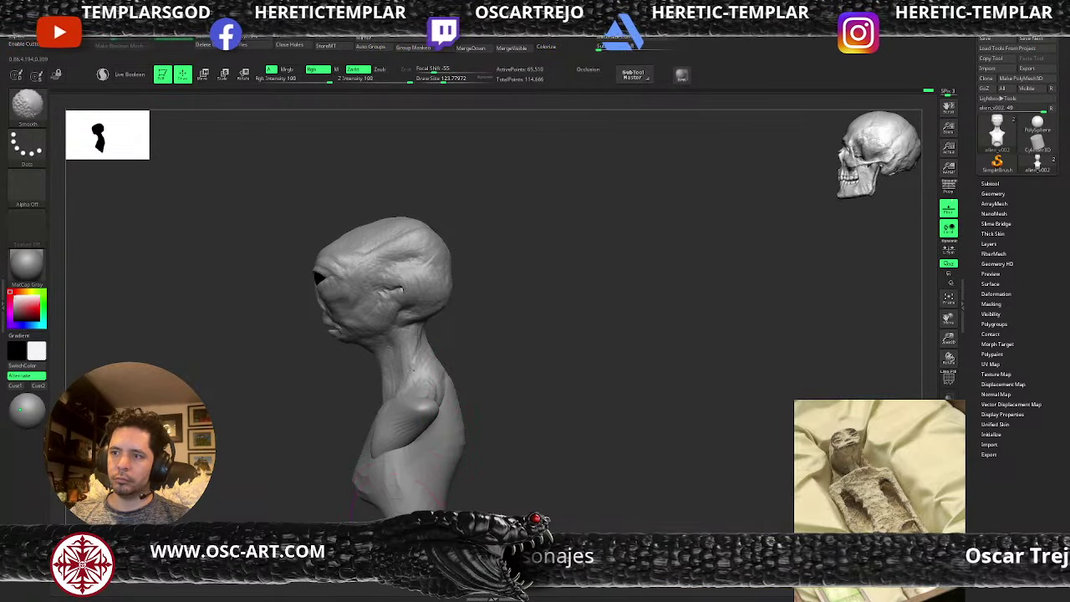
{"action": "left_click_drag", "start_coordinate": [397, 513], "coordinate": [393, 512], "text": "shift"}
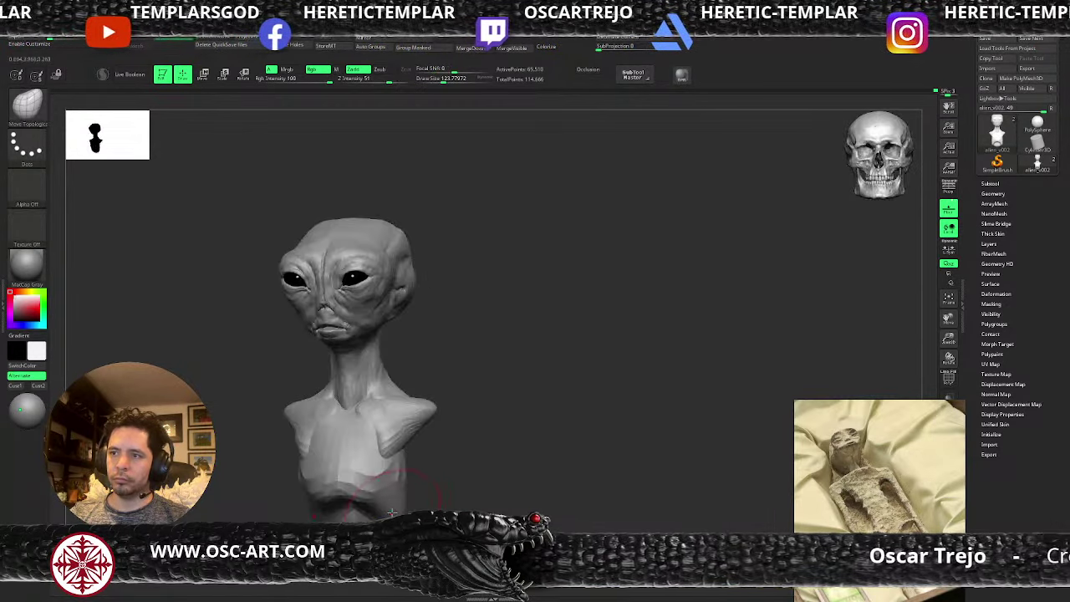
{"action": "left_click_drag", "start_coordinate": [443, 470], "coordinate": [458, 465]}
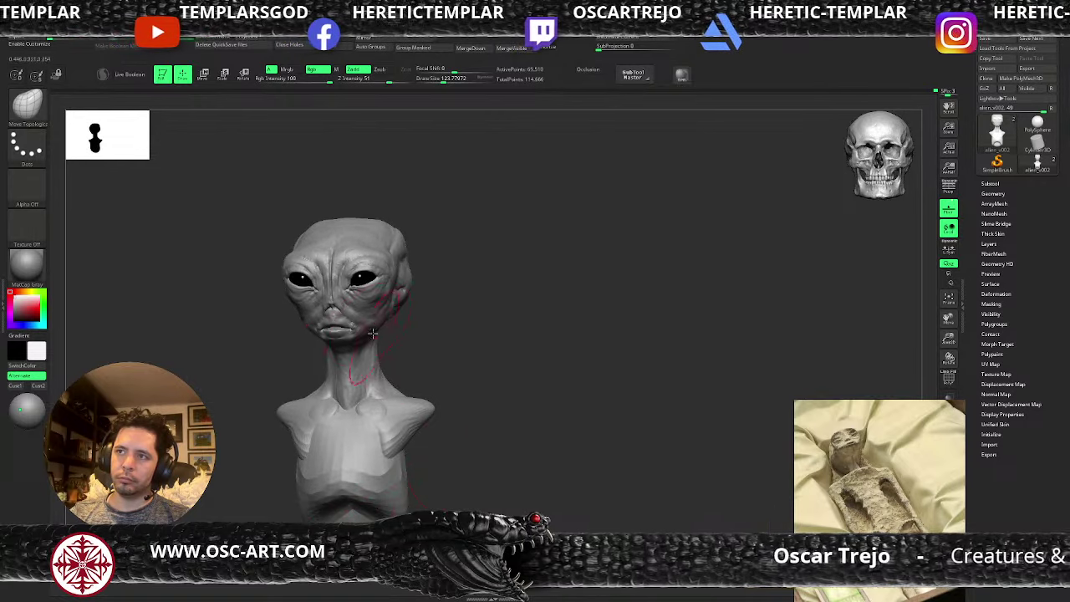
- Examine the bust's topology and polygroups with the PolyFrame display
{"action": "mouse_move", "coordinate": [452, 240]}
{"action": "left_mouse_down", "text": "alt"}
{"action": "mouse_move", "coordinate": [439, 342]}
{"action": "mouse_move", "coordinate": [415, 314]}
{"action": "left_mouse_up", "text": "alt"}
{"action": "key", "text": "shift+f"}
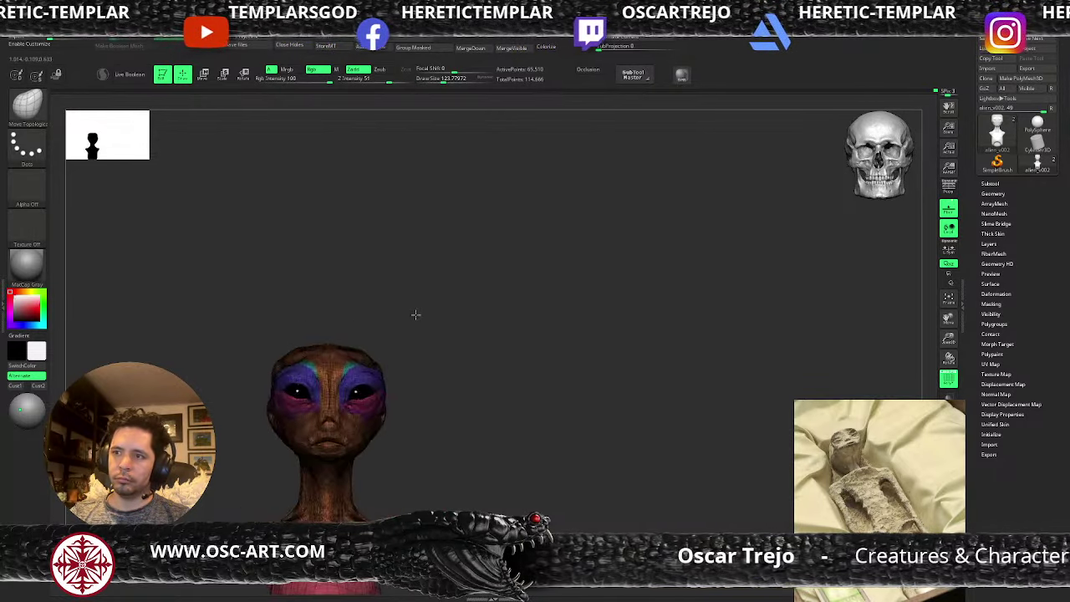
{"action": "key", "text": "shift+f"}
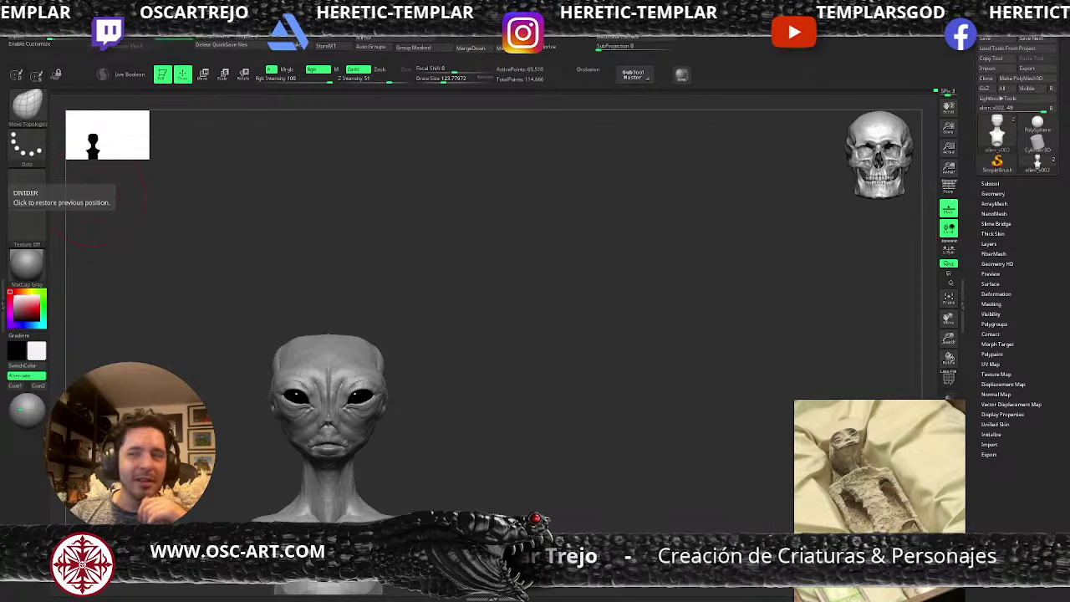
- Work on the face's broad forms with the Standard and ClayBuildup brushes, raising the ClayBuildup draw size to about 145
{"action": "mouse_move", "coordinate": [457, 373]}
{"action": "left_mouse_down"}
{"action": "mouse_move", "coordinate": [456, 346]}
{"action": "mouse_move", "coordinate": [496, 410]}
{"action": "mouse_move", "coordinate": [456, 395]}
{"action": "left_mouse_up"}
{"action": "key", "text": "s"}
{"action": "mouse_move", "coordinate": [358, 353]}
{"action": "left_mouse_down"}
{"action": "mouse_move", "coordinate": [321, 343]}
{"action": "mouse_move", "coordinate": [361, 366]}
{"action": "mouse_move", "coordinate": [386, 369]}
{"action": "mouse_move", "coordinate": [399, 356]}
{"action": "mouse_move", "coordinate": [378, 376]}
{"action": "mouse_move", "coordinate": [393, 361]}
{"action": "mouse_move", "coordinate": [387, 378]}
{"action": "left_mouse_up"}
{"action": "key", "text": "b"}
{"action": "key", "text": "s"}
{"action": "key", "text": "t"}
{"action": "key", "text": "s"}
{"action": "key", "text": "s"}
{"action": "key", "text": "b"}
{"action": "key", "text": "c"}
{"action": "key", "text": "b"}
{"action": "key", "text": "s"}
{"action": "key", "text": "s"}
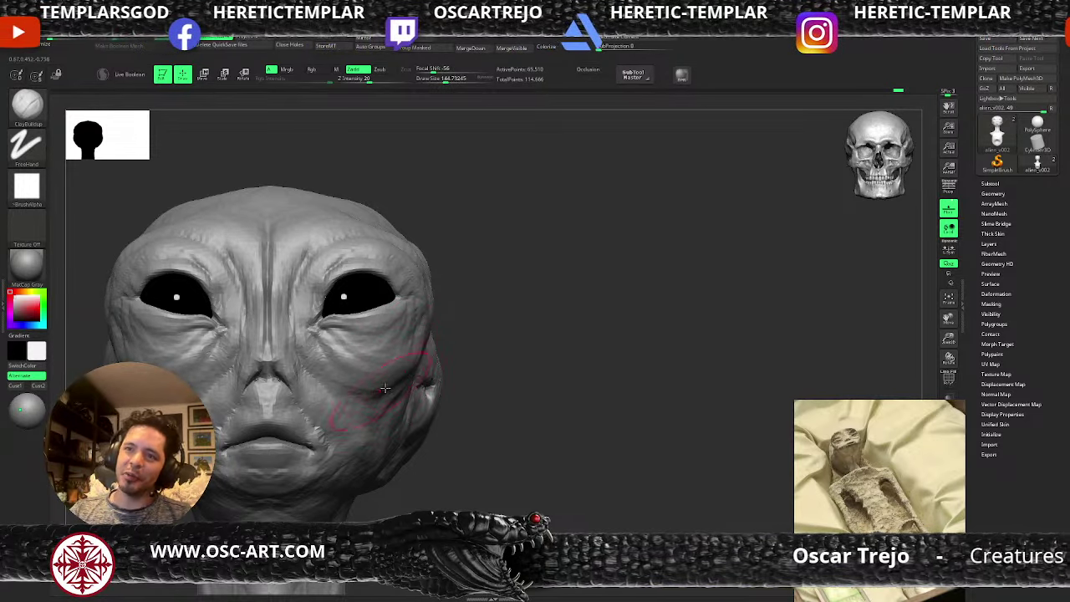
- Refine the cheek area below the eyes with ClayBuildup at a draw size of about 71
{"action": "mouse_move", "coordinate": [479, 377]}
{"action": "left_mouse_down", "text": "alt"}
{"action": "mouse_move", "coordinate": [418, 399]}
{"action": "mouse_move", "coordinate": [439, 404]}
{"action": "mouse_move", "coordinate": [425, 400]}
{"action": "left_mouse_up", "text": "alt"}
{"action": "key", "text": "s"}
{"action": "key", "text": "s"}
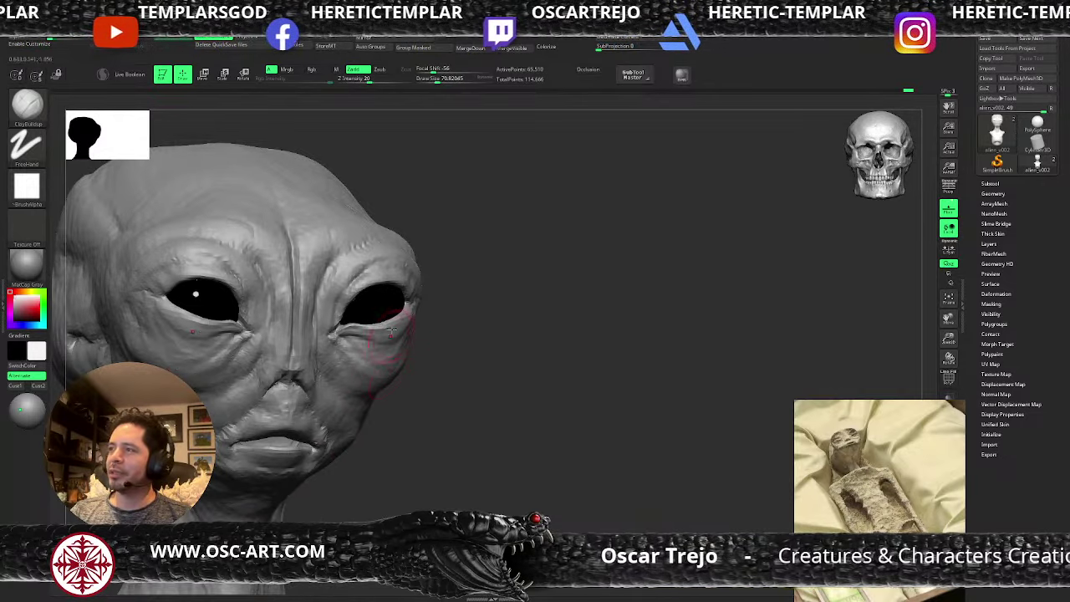
{"action": "left_click_drag", "start_coordinate": [454, 220], "coordinate": [423, 234]}
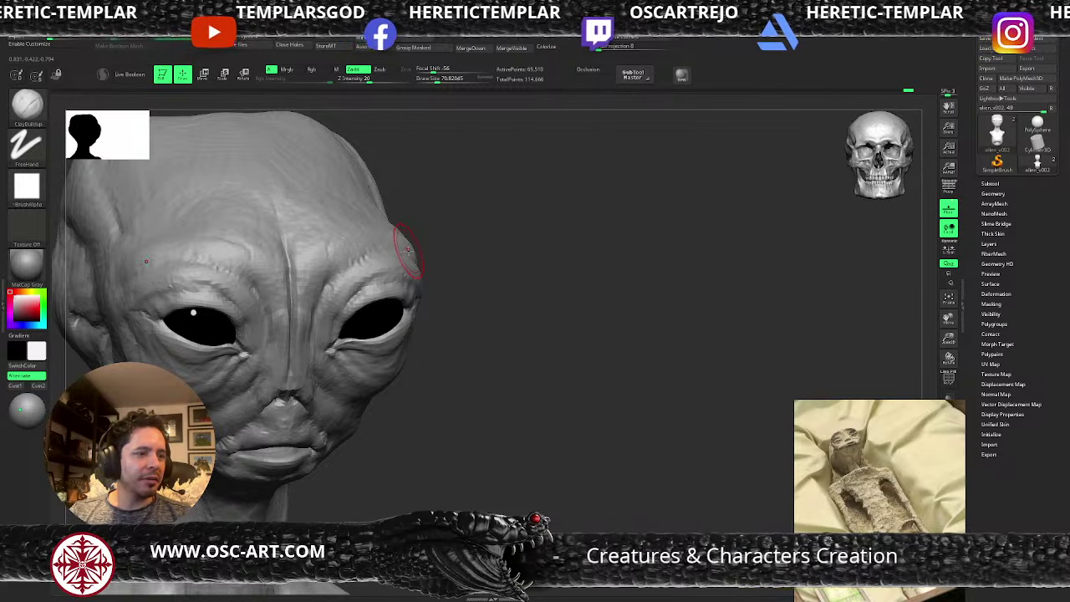
- Shape the outer brow ridges above the eyes with the Standard brush at draw sizes of about 56 and 74
{"action": "key", "text": "b"}
{"action": "key", "text": "s"}
{"action": "key", "text": "t"}
{"action": "key", "text": "s"}
{"action": "left_click_drag", "start_coordinate": [384, 250], "coordinate": [380, 250]}
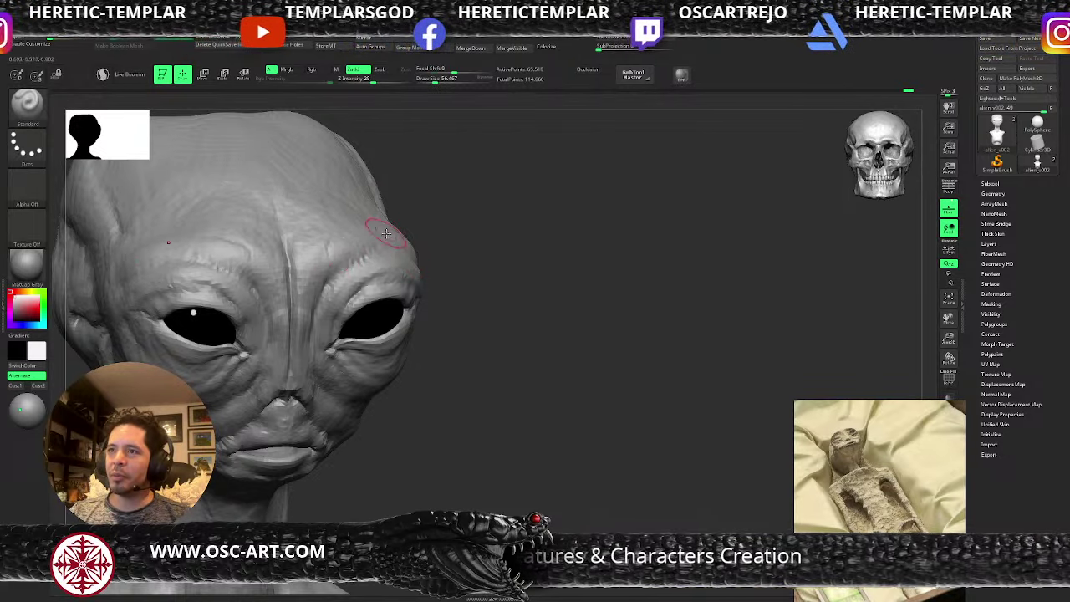
{"action": "left_click_drag", "start_coordinate": [430, 216], "coordinate": [383, 234]}
{"action": "key", "text": "s"}
{"action": "left_click_drag", "start_coordinate": [380, 242], "coordinate": [385, 242]}
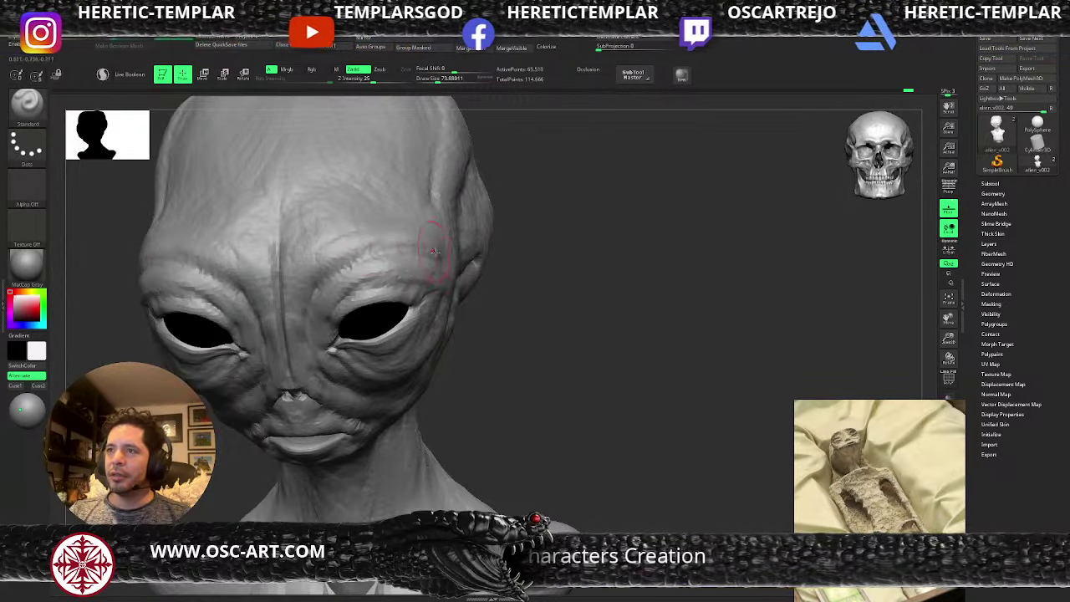
- Build up the forehead just above the inner brows with ClayBuildup at a draw size of about 74
{"action": "key", "text": "b"}
{"action": "key", "text": "c"}
{"action": "key", "text": "b"}
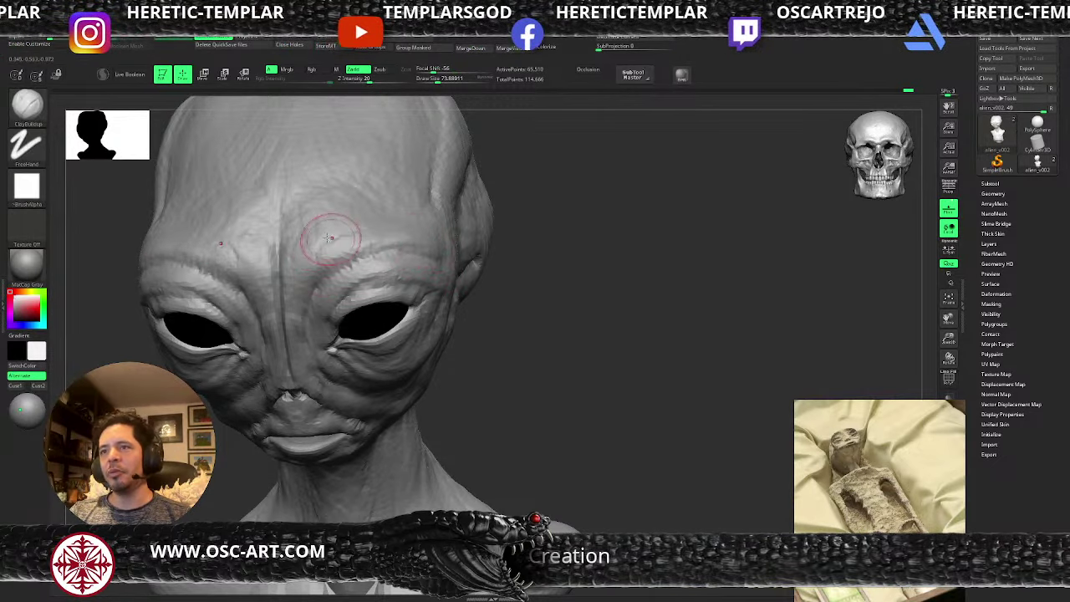
{"action": "mouse_move", "coordinate": [328, 238]}
{"action": "left_mouse_down"}
{"action": "mouse_move", "coordinate": [323, 259]}
{"action": "mouse_move", "coordinate": [348, 236]}
{"action": "left_mouse_up"}
{"action": "key", "text": "s"}
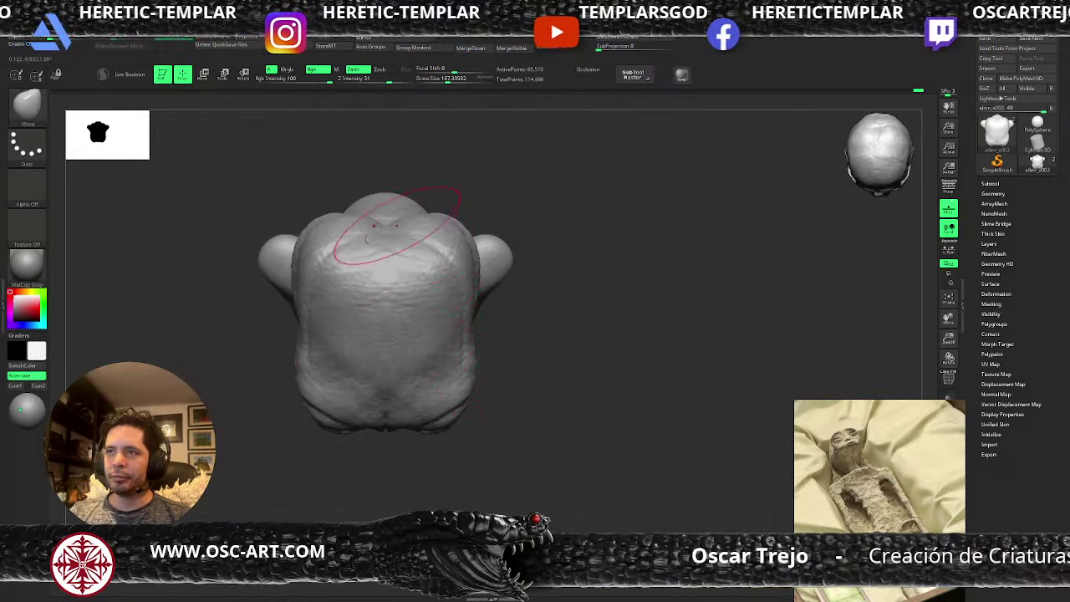
- Add volume to the head from below with the ClayBuildup brush
{"action": "mouse_move", "coordinate": [443, 187]}
{"action": "left_mouse_down"}
{"action": "mouse_move", "coordinate": [460, 331]}
{"action": "mouse_move", "coordinate": [420, 232]}
{"action": "left_mouse_up"}
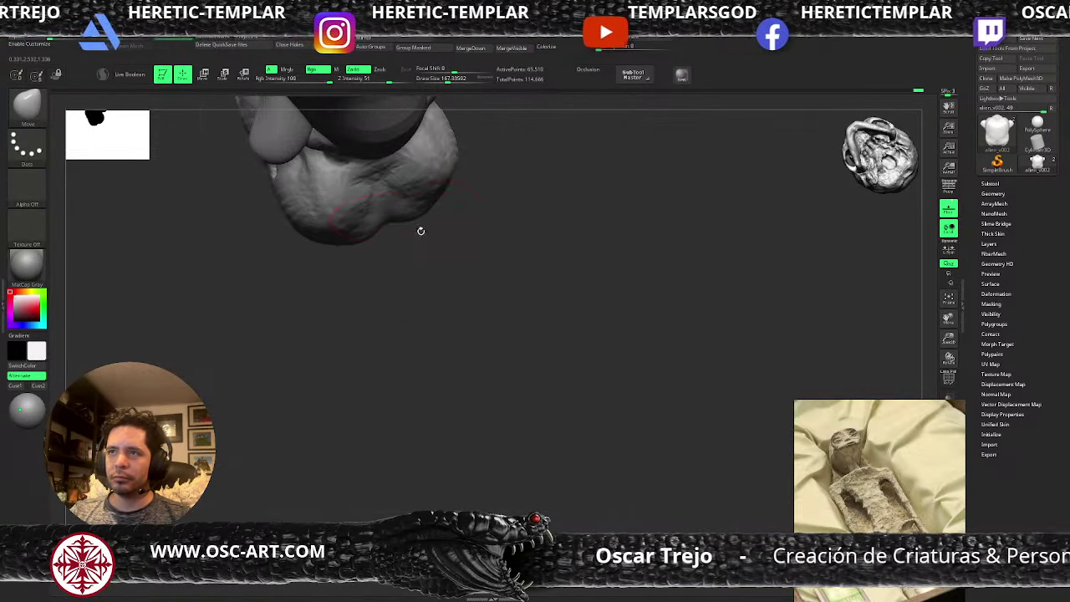
{"action": "key", "text": "b"}
{"action": "key", "text": "c"}
{"action": "key", "text": "b"}
{"action": "left_click_drag", "start_coordinate": [373, 172], "coordinate": [400, 203]}
{"action": "left_click_drag", "start_coordinate": [462, 258], "coordinate": [489, 345], "text": "alt"}
{"action": "mouse_move", "coordinate": [504, 230]}
{"action": "left_mouse_down", "text": "alt"}
{"action": "mouse_move", "coordinate": [501, 303]}
{"action": "mouse_move", "coordinate": [483, 282]}
{"action": "mouse_move", "coordinate": [506, 334]}
{"action": "mouse_move", "coordinate": [463, 382]}
{"action": "mouse_move", "coordinate": [427, 390]}
{"action": "left_mouse_up", "text": "alt"}
- Adjust the head's shape with the Move brush and build up the jaw with ClayBuildup at a draw size of about 132
{"action": "key", "text": "b"}
{"action": "key", "text": "m"}
{"action": "key", "text": "v"}
{"action": "key", "text": "s"}
{"action": "key", "text": "s"}
{"action": "key", "text": "b"}
{"action": "key", "text": "c"}
{"action": "key", "text": "b"}
{"action": "key", "text": "s"}
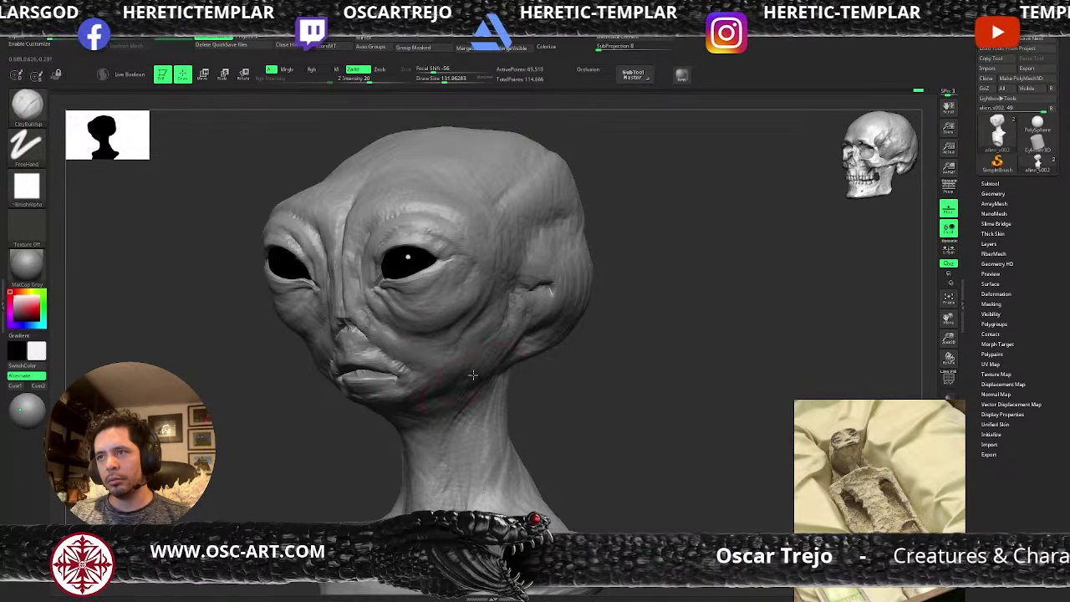
- Adjust the cheek and jaw contour from the front with the Move brush at a draw size of about 162
{"action": "left_click_drag", "start_coordinate": [521, 375], "coordinate": [535, 365]}
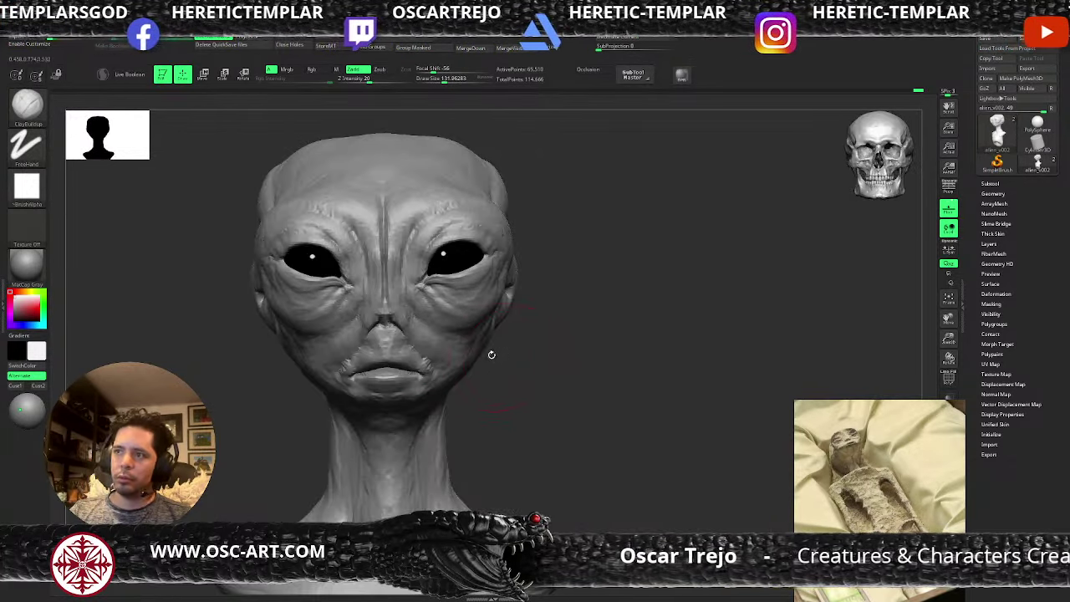
{"action": "key", "text": "b"}
{"action": "key", "text": "m"}
{"action": "key", "text": "v"}
{"action": "key", "text": "bracketright"}
{"action": "key", "text": "bracketright"}
{"action": "key", "text": "bracketright"}
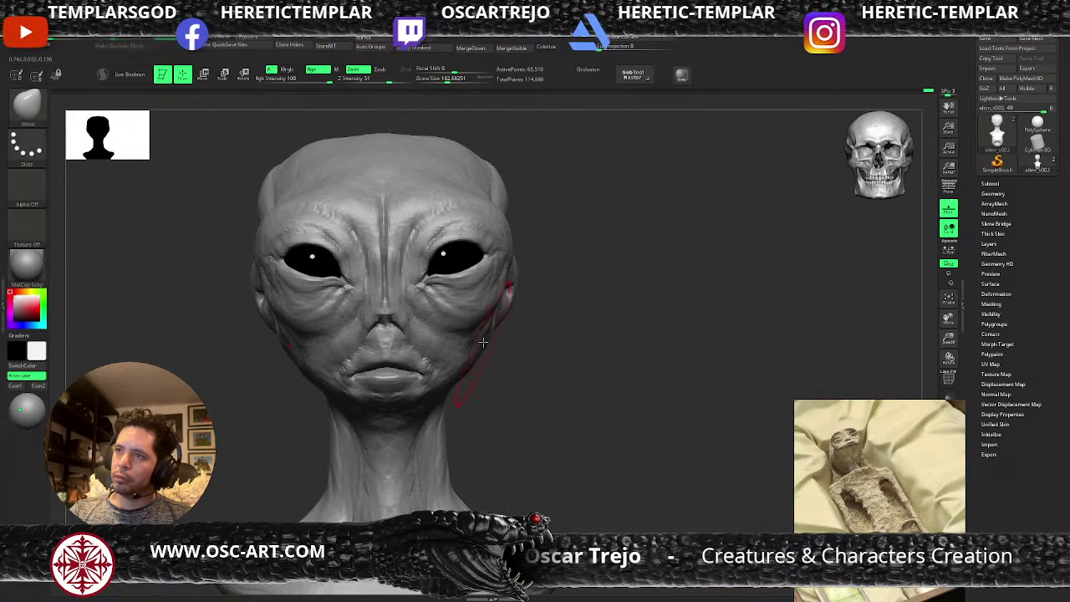
{"action": "key", "text": "bracketleft"}
- Define the cheek below the eye and the side of the brow with the Standard brush at a draw size of about 80
{"action": "mouse_move", "coordinate": [558, 325]}
{"action": "left_mouse_down"}
{"action": "mouse_move", "coordinate": [499, 336]}
{"action": "mouse_move", "coordinate": [423, 321]}
{"action": "left_mouse_up"}
{"action": "key", "text": "s"}
{"action": "key", "text": "b"}
{"action": "key", "text": "s"}
{"action": "key", "text": "t"}
{"action": "key", "text": "s"}
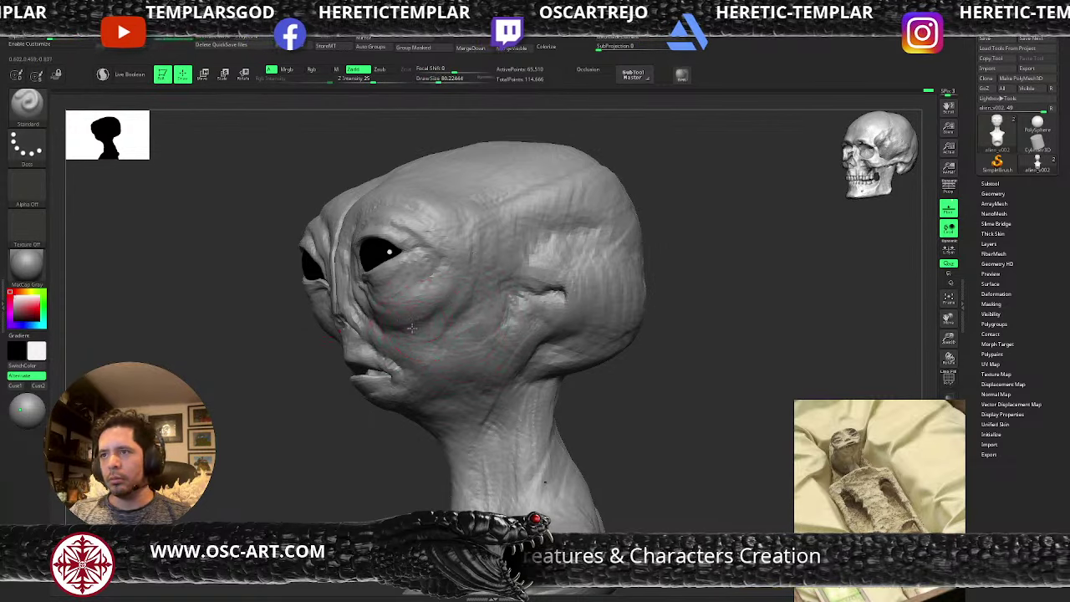
{"action": "left_click_drag", "start_coordinate": [331, 374], "coordinate": [327, 368]}
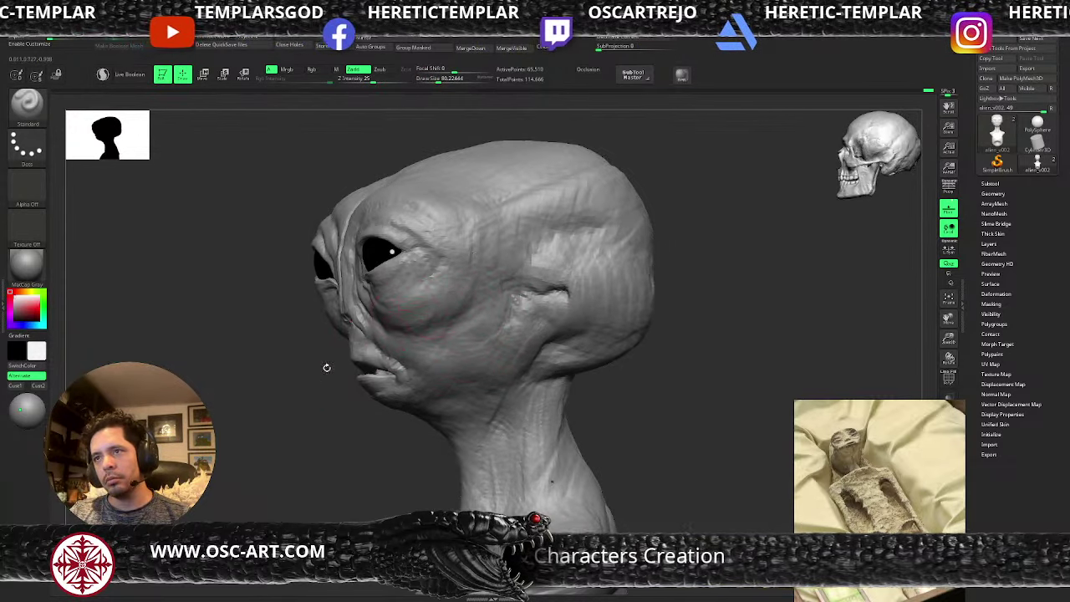
{"action": "left_click_drag", "start_coordinate": [465, 224], "coordinate": [428, 327]}
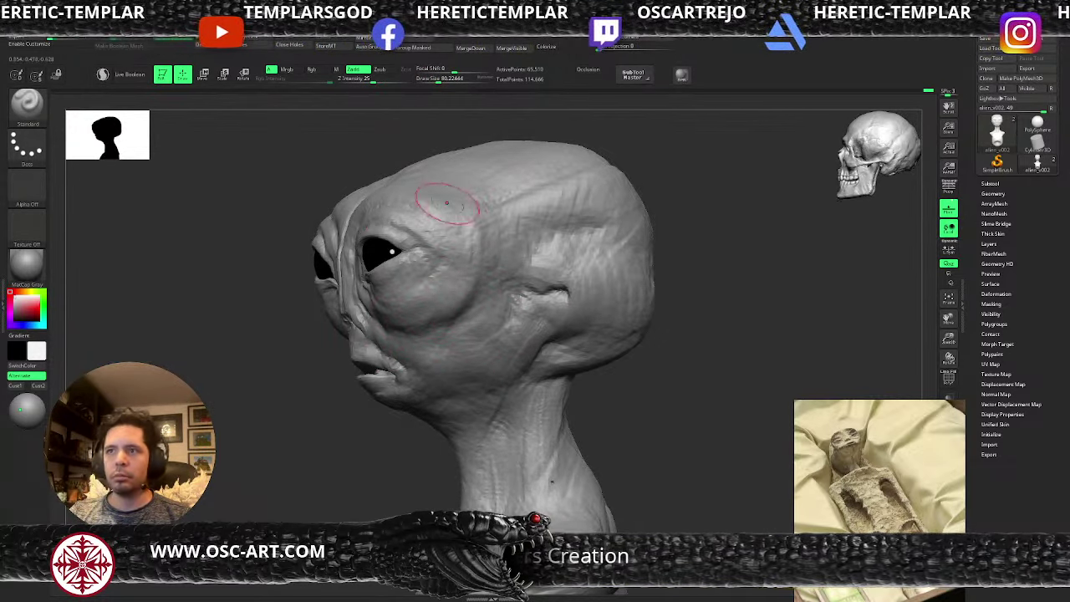
- Refine the cheek and outer eye area of the alien head with the Standard brush, adjusting the brush size
{"action": "left_click_drag", "start_coordinate": [274, 366], "coordinate": [328, 358]}
{"action": "left_click_drag", "start_coordinate": [249, 389], "coordinate": [303, 380]}
{"action": "key", "text": "s"}
{"action": "left_click_drag", "start_coordinate": [381, 304], "coordinate": [384, 303]}
{"action": "left_click_drag", "start_coordinate": [499, 337], "coordinate": [495, 335]}
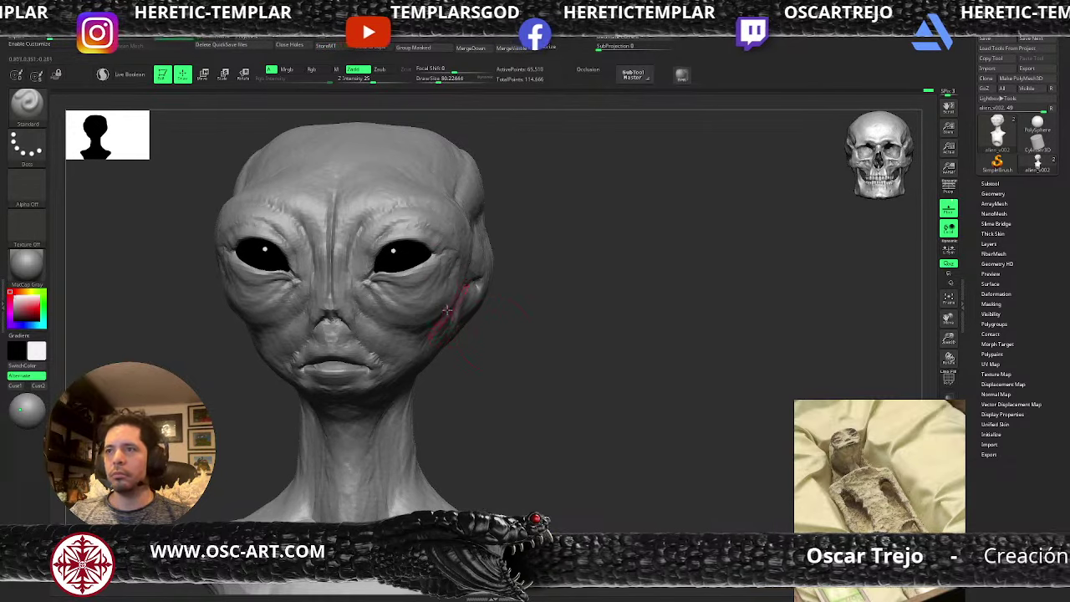
{"action": "key", "text": "s"}
{"action": "left_click_drag", "start_coordinate": [400, 280], "coordinate": [376, 274]}
{"action": "key", "text": "s"}
{"action": "left_click_drag", "start_coordinate": [492, 319], "coordinate": [470, 316]}
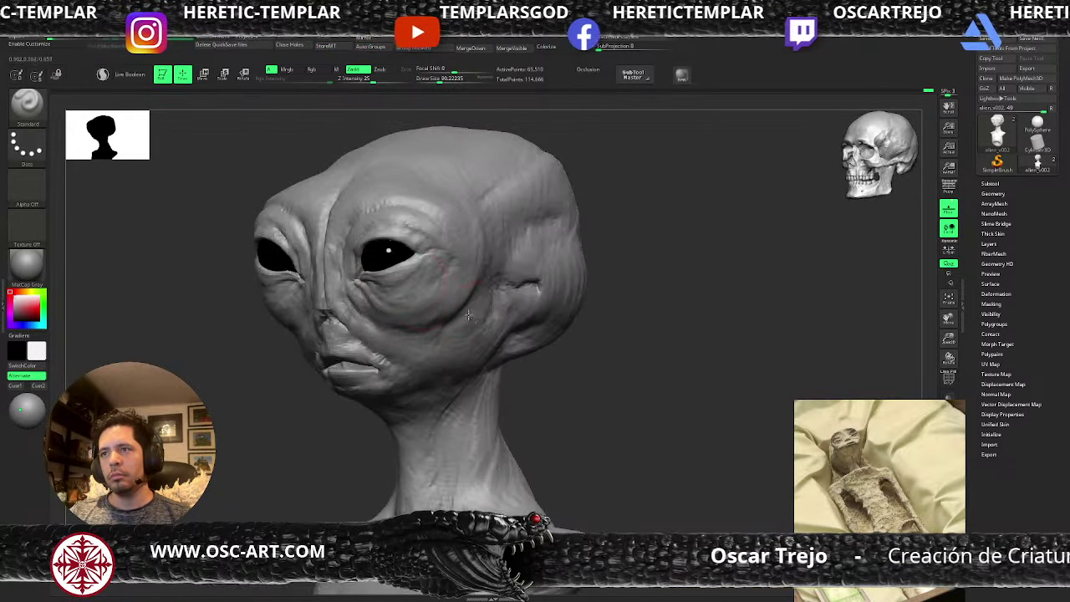
- Adjust the area under the eye with the Move Topological brush, setting the brush size to about 104
{"action": "key", "text": "b"}
{"action": "key", "text": "m"}
{"action": "key", "text": "t"}
{"action": "key", "text": "s"}
{"action": "mouse_move", "coordinate": [383, 271]}
{"action": "left_mouse_down"}
{"action": "mouse_move", "coordinate": [397, 275]}
{"action": "mouse_move", "coordinate": [392, 268]}
{"action": "left_mouse_up"}
{"action": "key", "text": "s"}
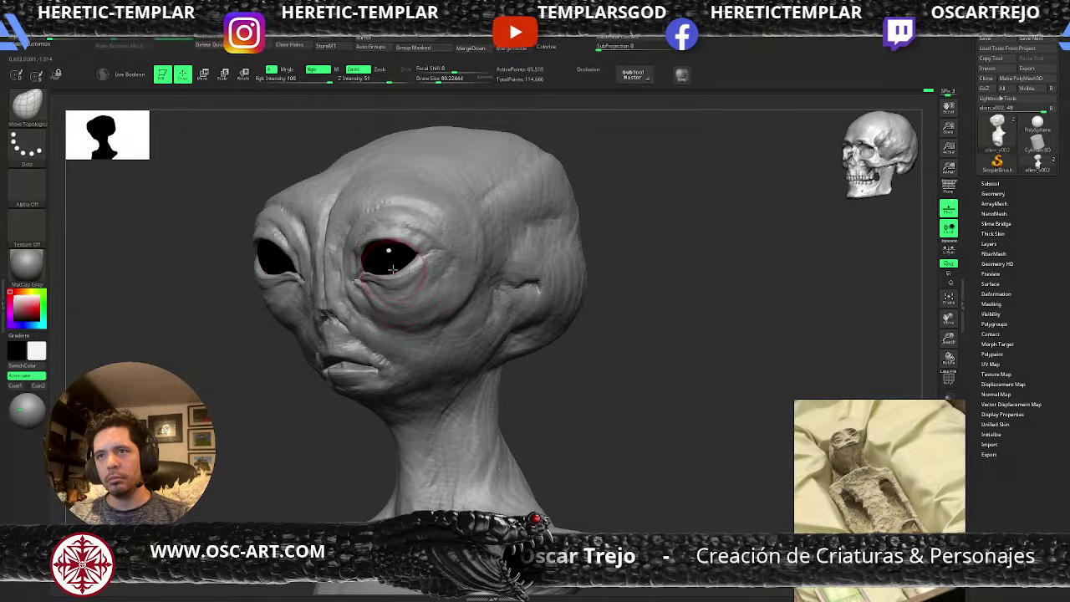
{"action": "left_click_drag", "start_coordinate": [238, 386], "coordinate": [206, 384]}
{"action": "key", "text": "s"}
{"action": "left_click_drag", "start_coordinate": [338, 307], "coordinate": [343, 308]}
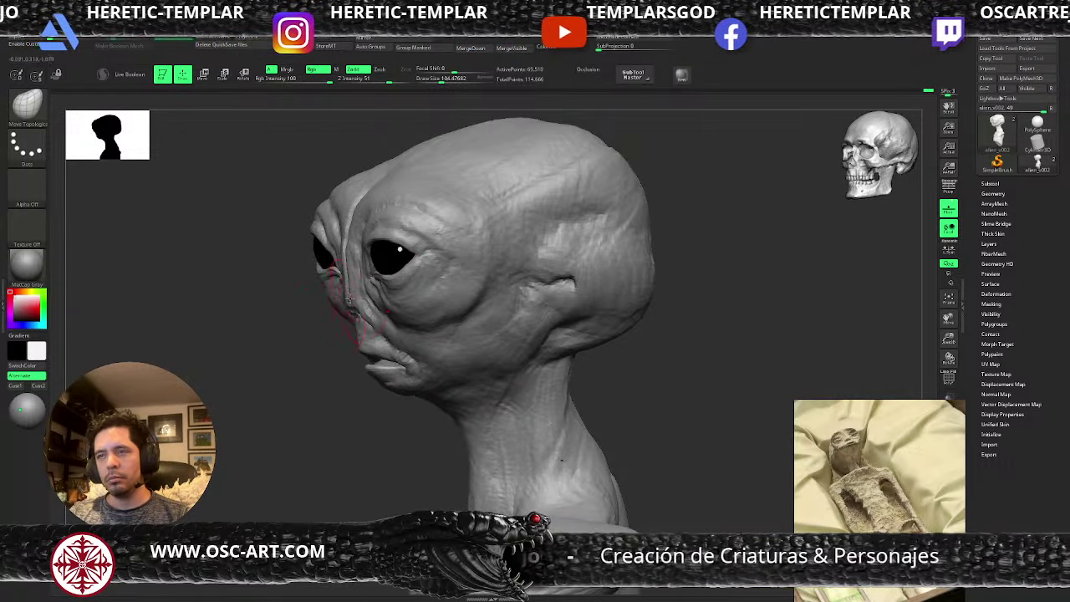
- Try to reshape the outer lower eyelid with the Move Topological brush at size 112, and undo the strokes
{"action": "left_click_drag", "start_coordinate": [441, 80], "coordinate": [444, 80]}
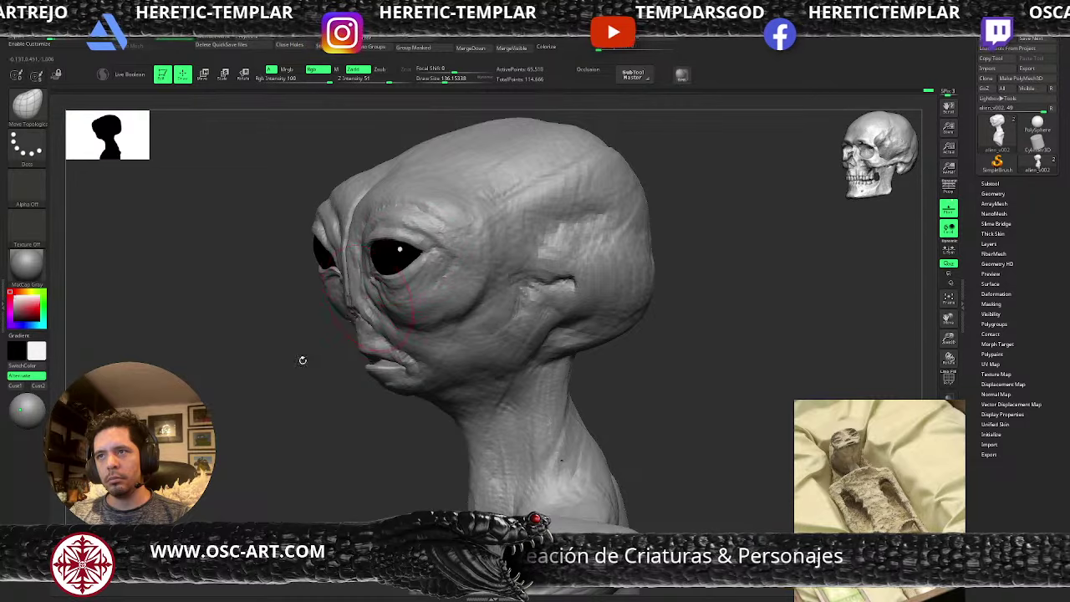
{"action": "left_click_drag", "start_coordinate": [304, 361], "coordinate": [347, 359], "text": "shift"}
{"action": "left_click_drag", "start_coordinate": [417, 270], "coordinate": [420, 266]}
{"action": "key", "text": "["}
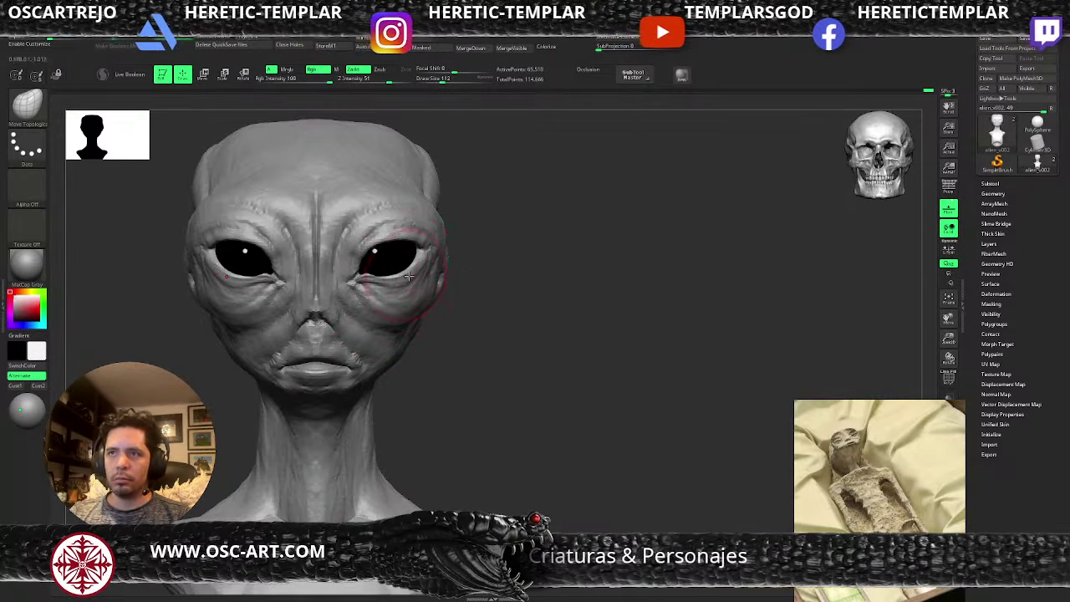
{"action": "mouse_move", "coordinate": [493, 259]}
{"action": "left_mouse_down"}
{"action": "mouse_move", "coordinate": [511, 260]}
{"action": "mouse_move", "coordinate": [451, 279]}
{"action": "left_mouse_up"}
{"action": "key", "text": "ctrl+z"}
{"action": "key", "text": "["}
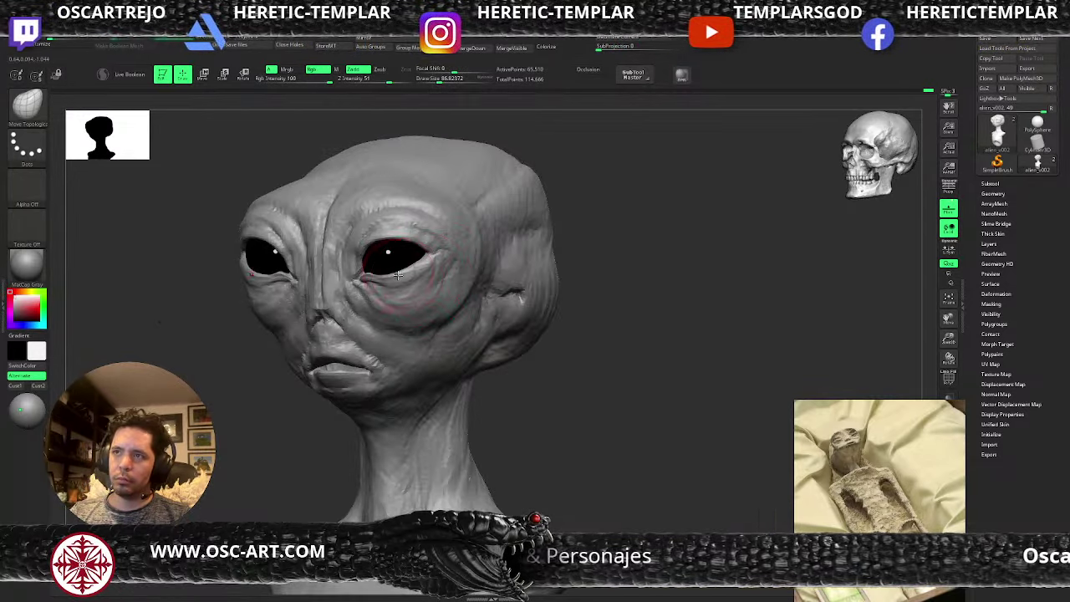
{"action": "key", "text": "ctrl+z"}
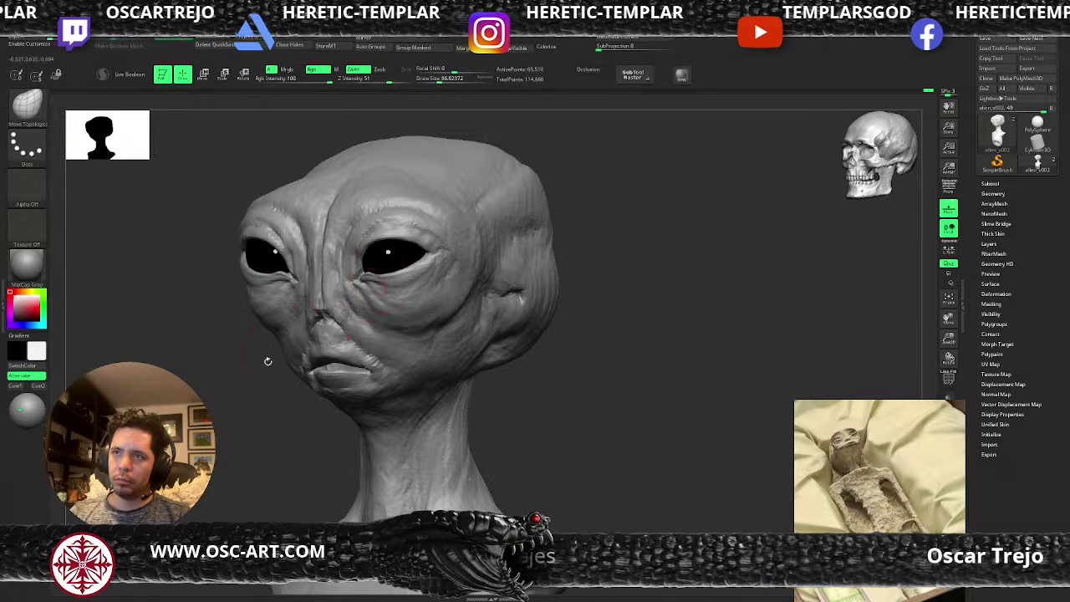
- Try to shift the inner upper eyelid in front view with a smaller Move Topological brush, and undo the changes
{"action": "left_click_drag", "start_coordinate": [267, 361], "coordinate": [308, 359], "text": "shift"}
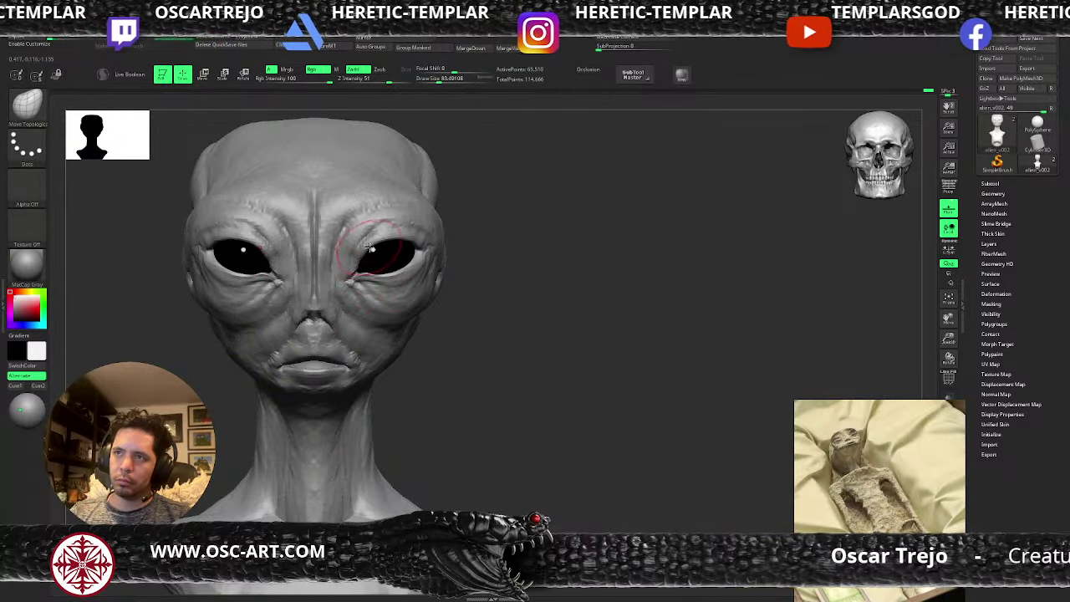
{"action": "mouse_move", "coordinate": [369, 247]}
{"action": "left_mouse_down"}
{"action": "mouse_move", "coordinate": [420, 244]}
{"action": "mouse_move", "coordinate": [482, 260]}
{"action": "mouse_move", "coordinate": [444, 248]}
{"action": "mouse_move", "coordinate": [475, 239]}
{"action": "mouse_move", "coordinate": [489, 323]}
{"action": "left_mouse_up"}
{"action": "key", "text": "ctrl+z"}
{"action": "key", "text": "["}
{"action": "key", "text": "ctrl+z"}
{"action": "key", "text": "ctrl+z"}
{"action": "key", "text": "s"}
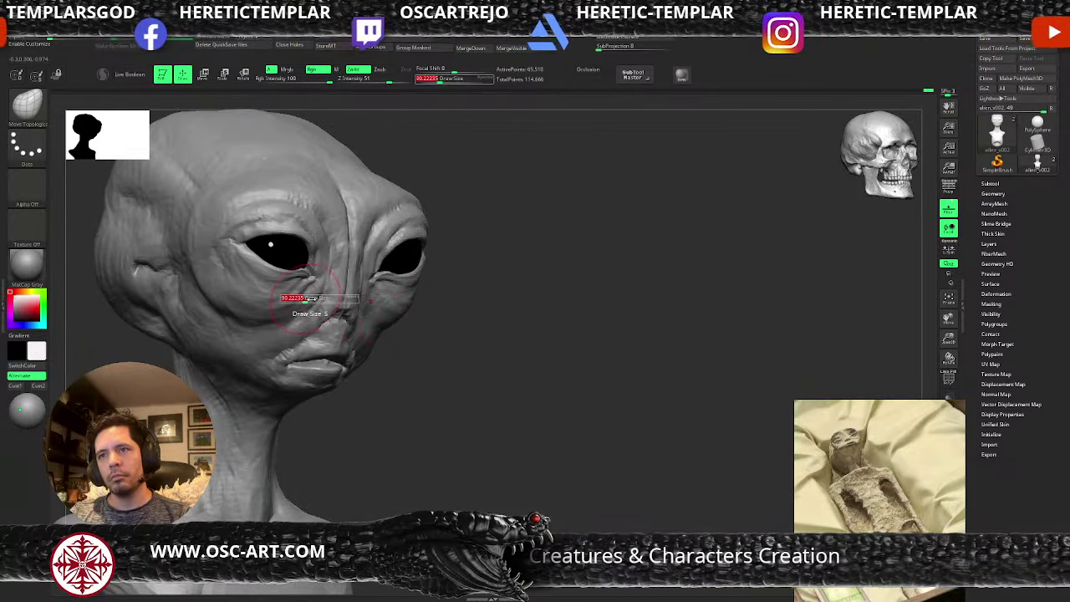
- Build up the cheek beside the nose with the ClayBuildup brush at a size of about 74
{"action": "key", "text": "b"}
{"action": "key", "text": "c"}
{"action": "key", "text": "b"}
{"action": "key", "text": "s"}
{"action": "left_click_drag", "start_coordinate": [303, 301], "coordinate": [301, 300]}
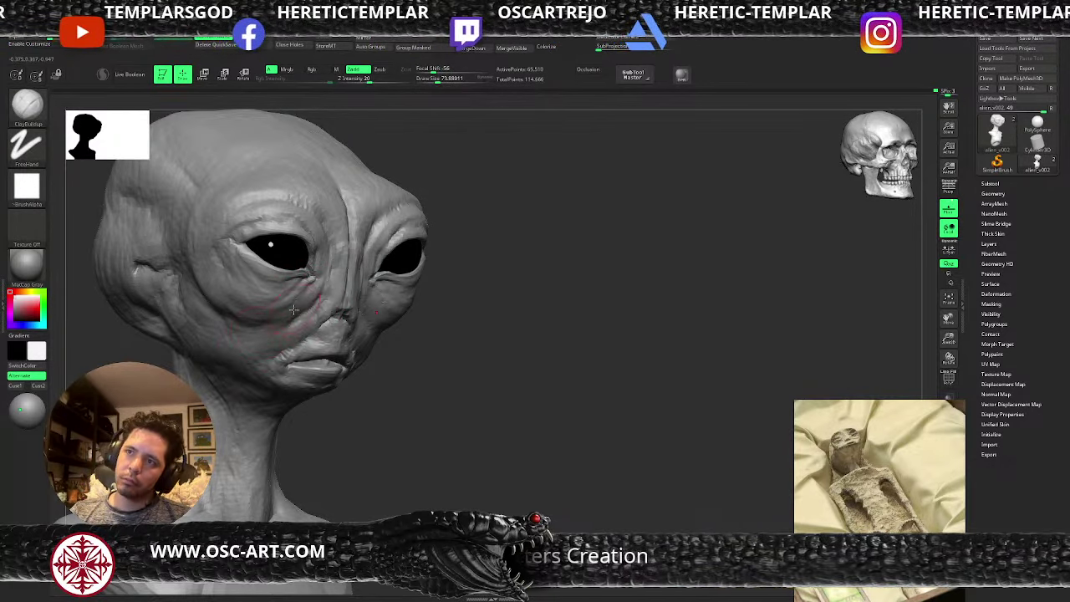
- Carve the fold running from beside the nose to the mouth corner and lower lip with the DamStandard brush
{"action": "key", "text": "b"}
{"action": "key", "text": "d"}
{"action": "key", "text": "s"}
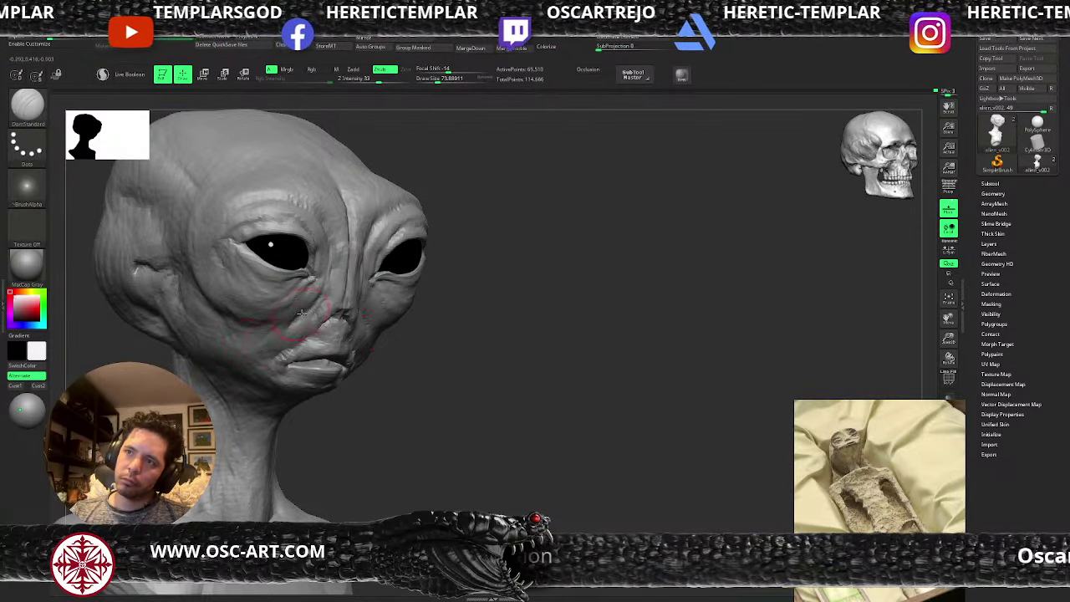
{"action": "left_click_drag", "start_coordinate": [316, 324], "coordinate": [280, 370]}
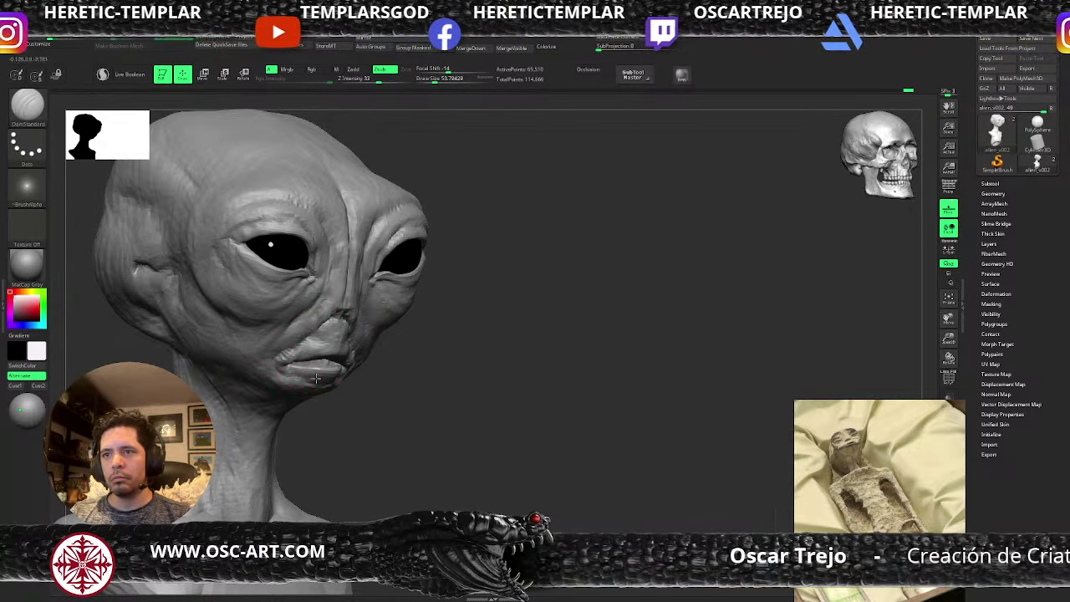
{"action": "key", "text": "s"}
{"action": "left_click_drag", "start_coordinate": [303, 385], "coordinate": [307, 386]}
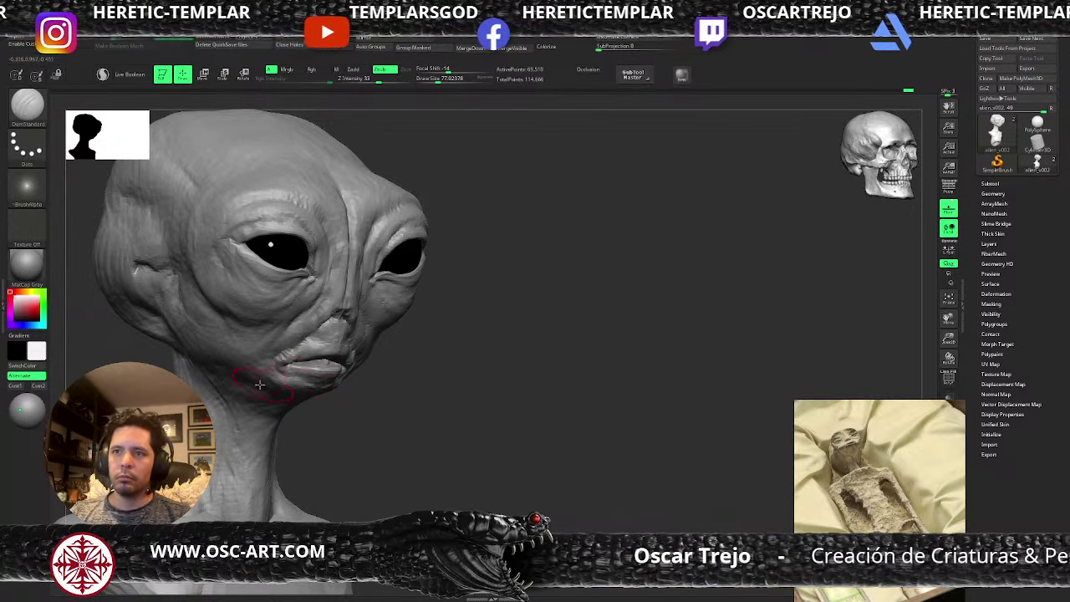
- Work along the jawline and upper neck with the ClayBuildup brush at a size of about 156
{"action": "key", "text": "b"}
{"action": "key", "text": "s"}
{"action": "key", "text": "t"}
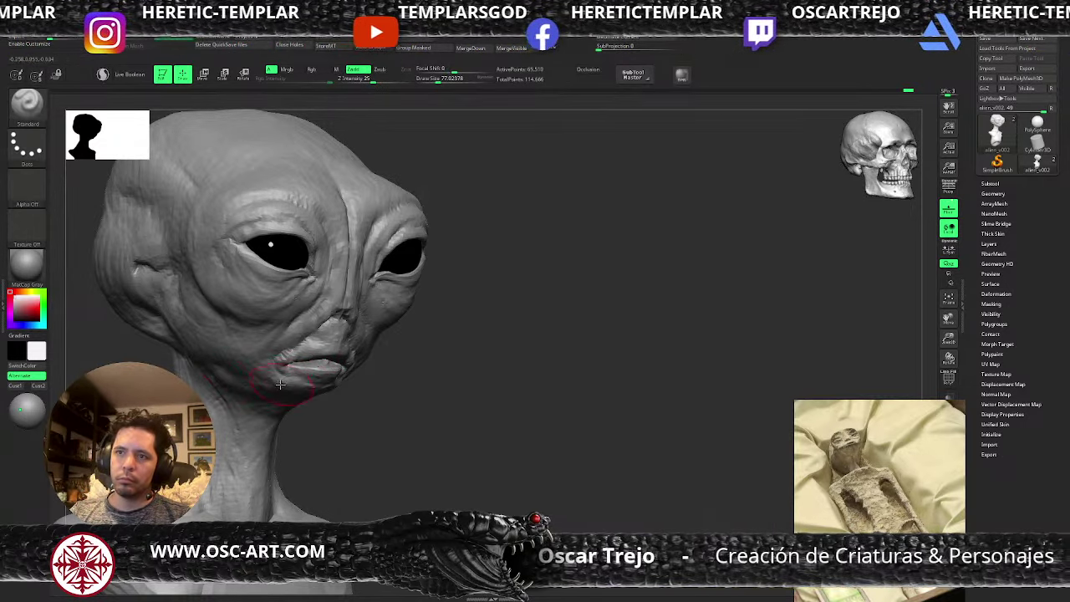
{"action": "key", "text": "b"}
{"action": "key", "text": "c"}
{"action": "key", "text": "b"}
{"action": "key", "text": "s"}
{"action": "mouse_move", "coordinate": [206, 373]}
{"action": "left_mouse_down"}
{"action": "mouse_move", "coordinate": [230, 426]}
{"action": "mouse_move", "coordinate": [207, 386]}
{"action": "left_mouse_up"}
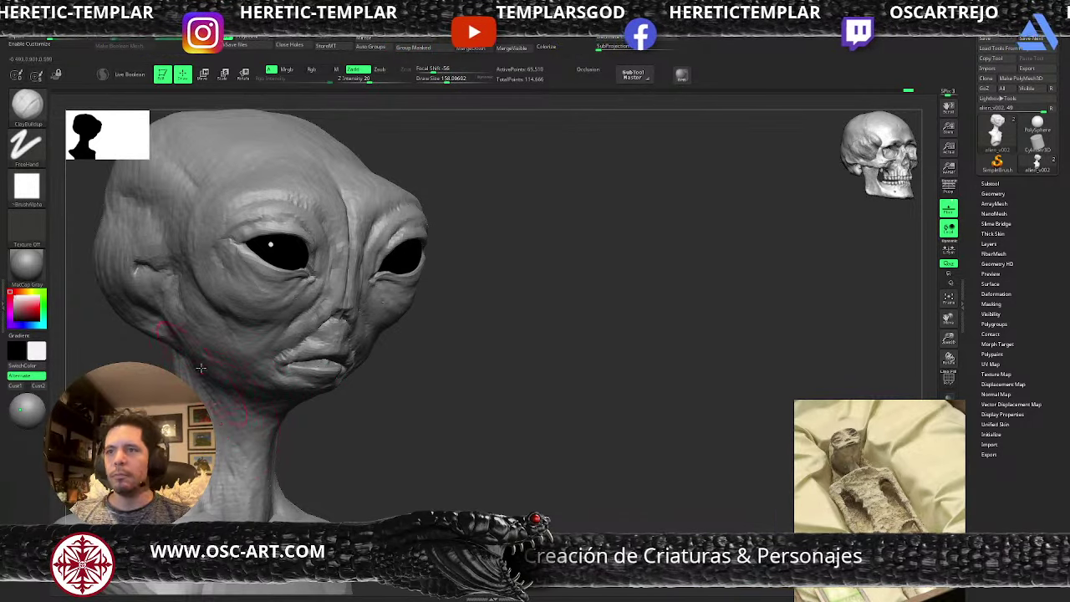
- Switch to the Move brush and examine the proportions of the whole bust and the face from the front
{"action": "left_click_drag", "start_coordinate": [399, 440], "coordinate": [408, 477], "text": "alt"}
{"action": "key", "text": "s"}
{"action": "left_click_drag", "start_coordinate": [407, 327], "coordinate": [407, 311]}
{"action": "key", "text": "b"}
{"action": "key", "text": "m"}
{"action": "key", "text": "v"}
{"action": "key", "text": "s"}
{"action": "left_click_drag", "start_coordinate": [488, 339], "coordinate": [474, 302], "text": "alt"}
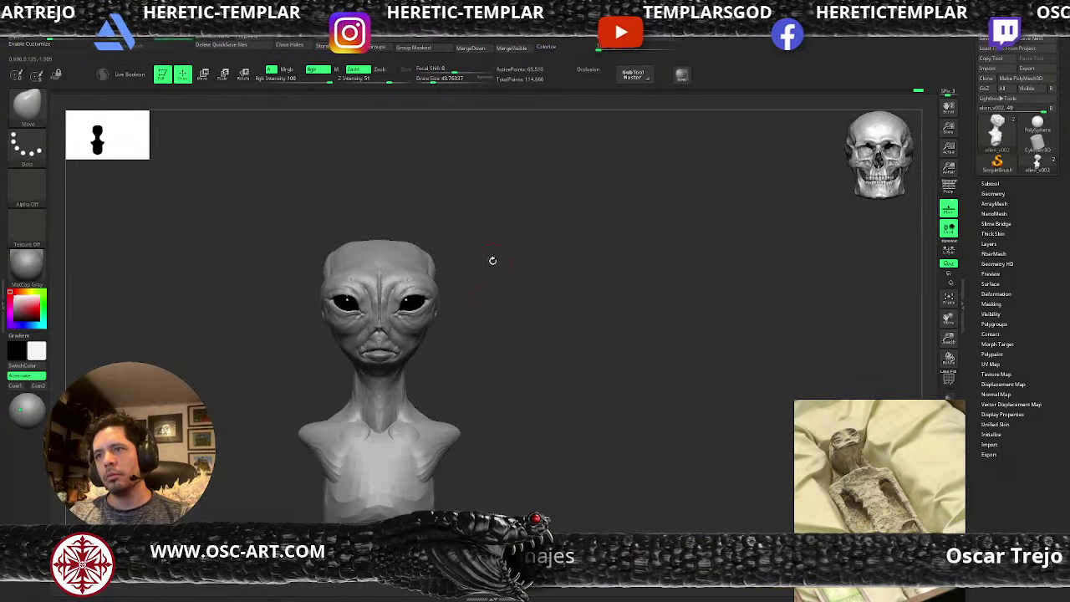
{"action": "left_click_drag", "start_coordinate": [492, 260], "coordinate": [541, 297], "text": "alt"}
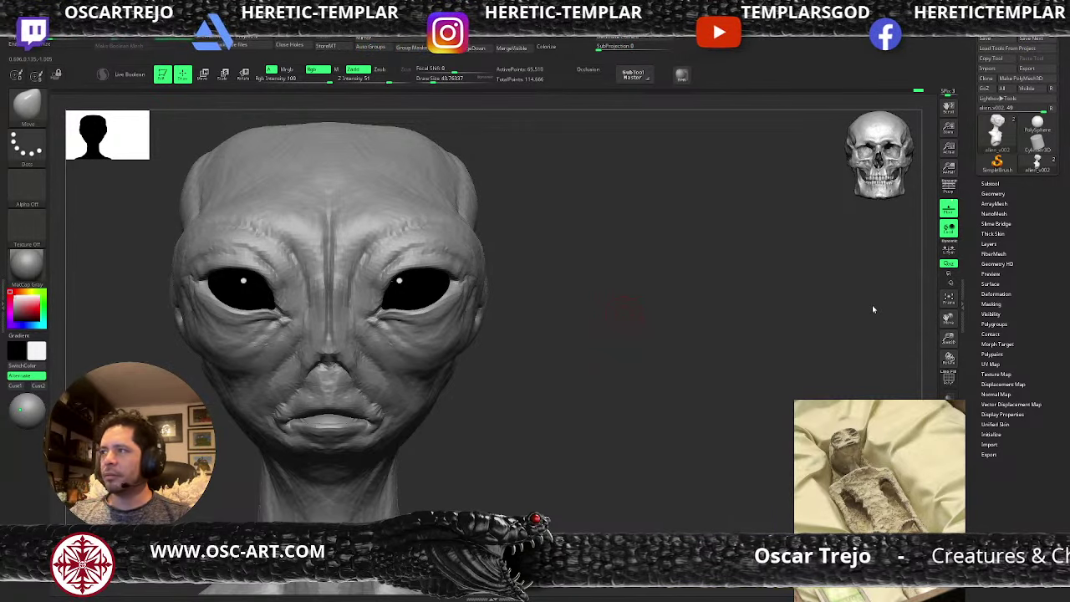
- Fill the vertical groove between the brows down the nose bridge with ClayBuildup at brush sizes of about 65 to 71
{"action": "key", "text": "s"}
{"action": "left_click_drag", "start_coordinate": [356, 247], "coordinate": [361, 246]}
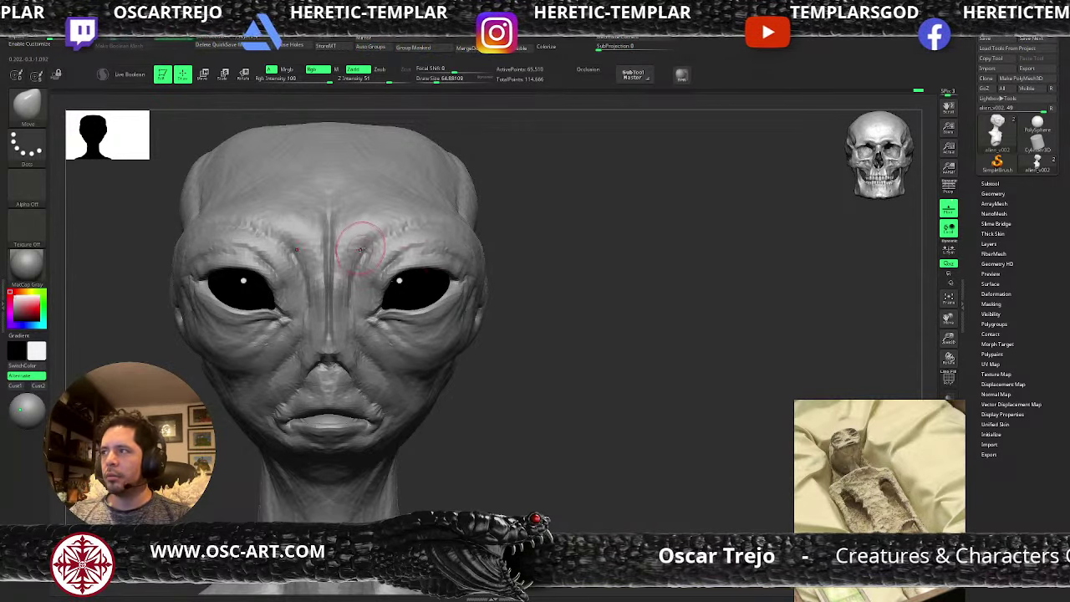
{"action": "key", "text": "b"}
{"action": "key", "text": "c"}
{"action": "key", "text": "b"}
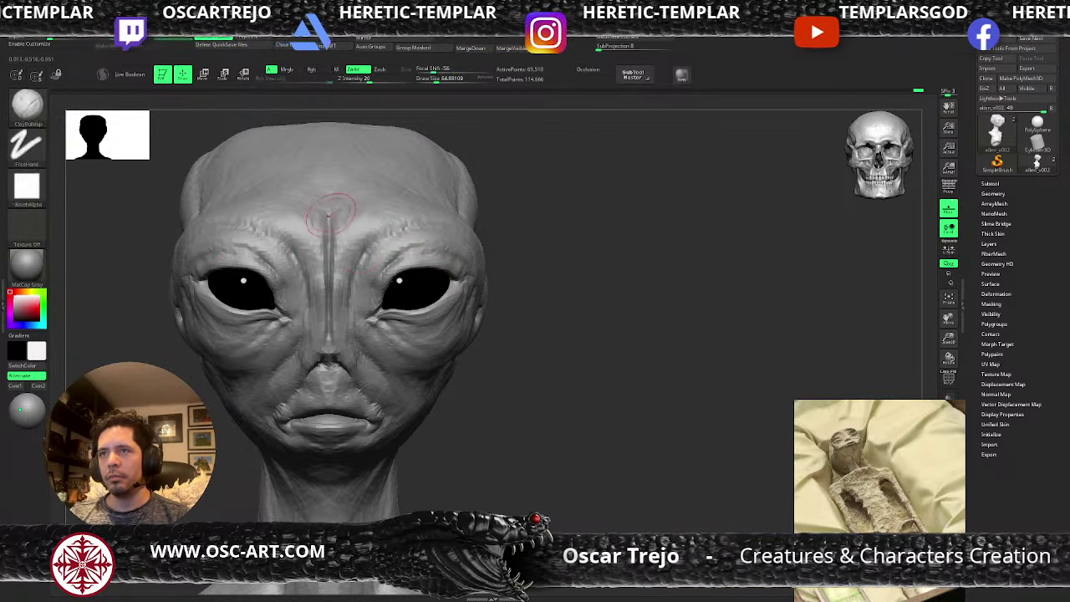
{"action": "mouse_move", "coordinate": [329, 207]}
{"action": "left_mouse_down"}
{"action": "mouse_move", "coordinate": [330, 244]}
{"action": "mouse_move", "coordinate": [342, 239]}
{"action": "mouse_move", "coordinate": [331, 314]}
{"action": "left_mouse_up"}
{"action": "key", "text": "s"}
{"action": "left_click_drag", "start_coordinate": [329, 249], "coordinate": [332, 309]}
{"action": "key", "text": "s"}
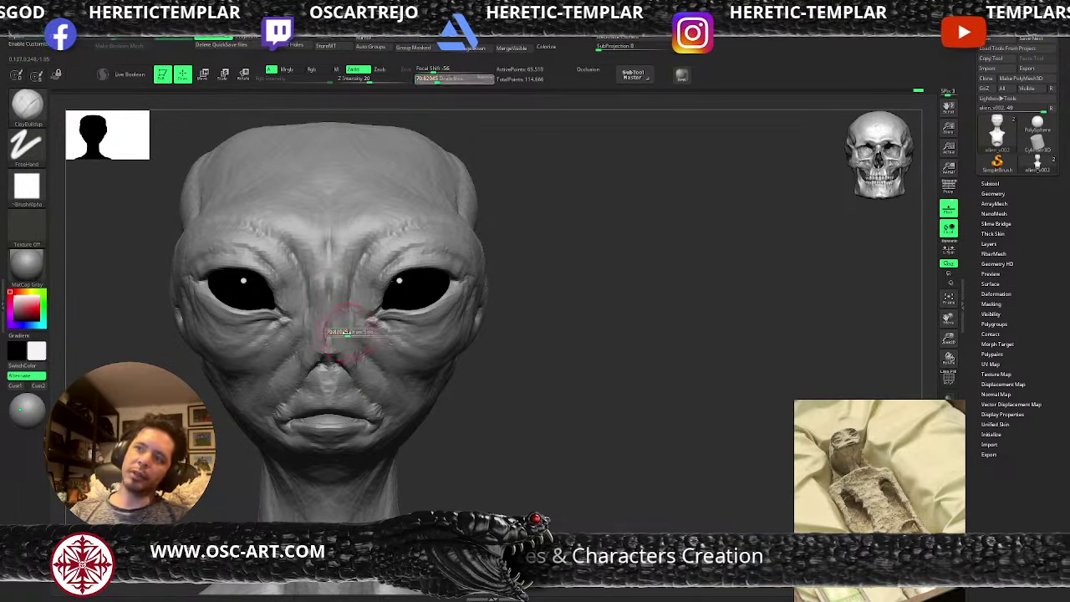
{"action": "left_click_drag", "start_coordinate": [328, 253], "coordinate": [330, 310]}
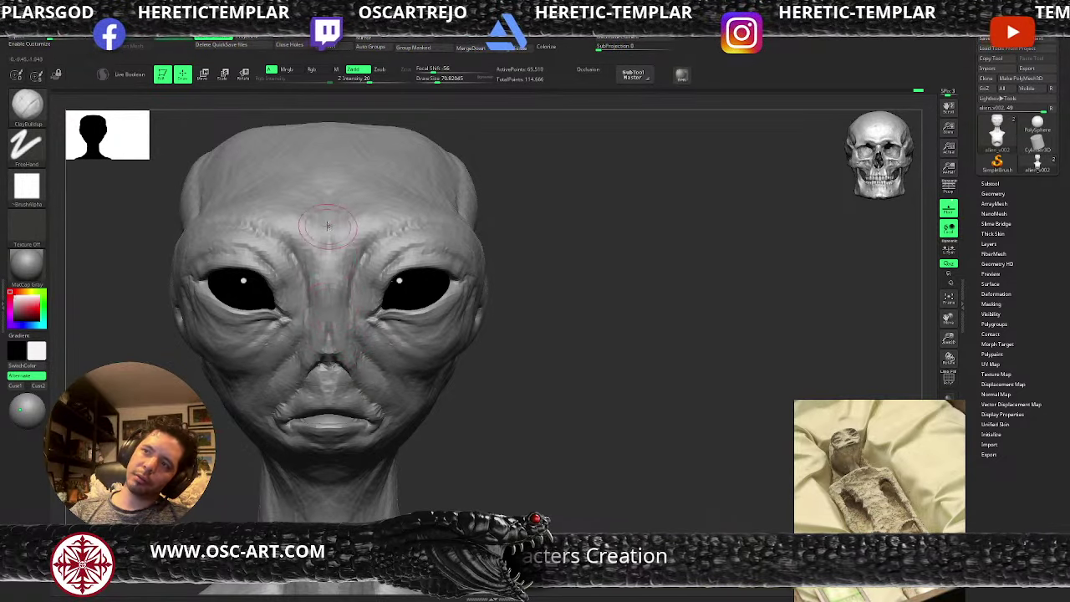
{"action": "left_click_drag", "start_coordinate": [328, 230], "coordinate": [332, 341]}
- Carve fine vertical creases between the eyes with the DamStandard brush at a size of about 59
{"action": "key", "text": "b"}
{"action": "key", "text": "d"}
{"action": "key", "text": "s"}
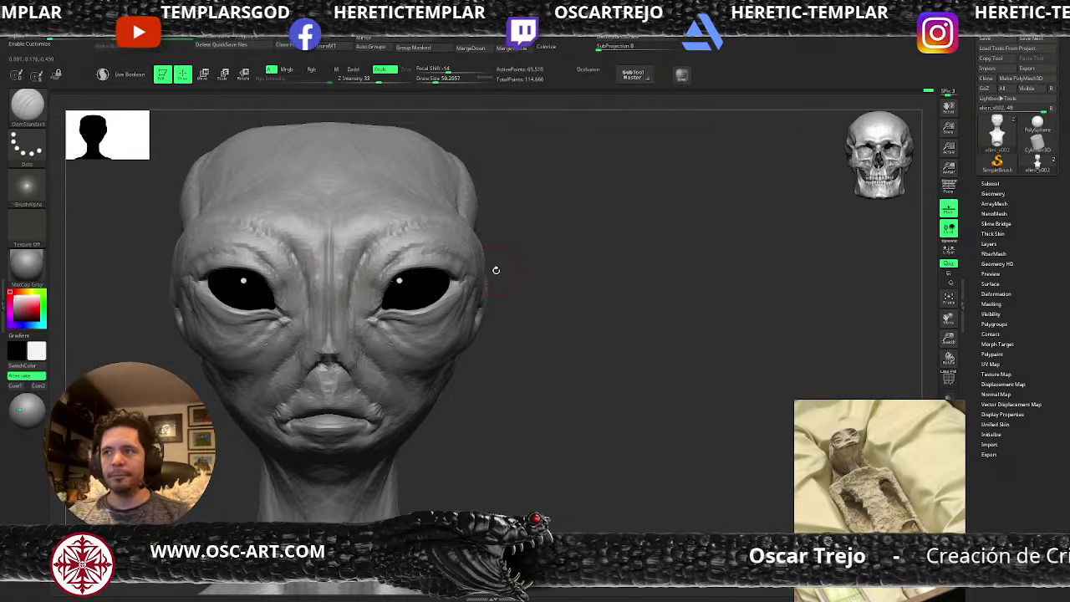
{"action": "mouse_move", "coordinate": [495, 270]}
{"action": "left_mouse_down"}
{"action": "mouse_move", "coordinate": [506, 296]}
{"action": "mouse_move", "coordinate": [467, 303]}
{"action": "mouse_move", "coordinate": [506, 308]}
{"action": "left_mouse_up"}
- Reshape the sides of the skull from the top and front views with the Move brush at a size of about 130
{"action": "key", "text": "b"}
{"action": "key", "text": "c"}
{"action": "key", "text": "b"}
{"action": "key", "text": "s"}
{"action": "mouse_move", "coordinate": [529, 307]}
{"action": "right_mouse_down"}
{"action": "mouse_move", "coordinate": [564, 316]}
{"action": "mouse_move", "coordinate": [539, 317]}
{"action": "right_mouse_up"}
{"action": "left_click_drag", "start_coordinate": [549, 325], "coordinate": [452, 363], "text": "alt"}
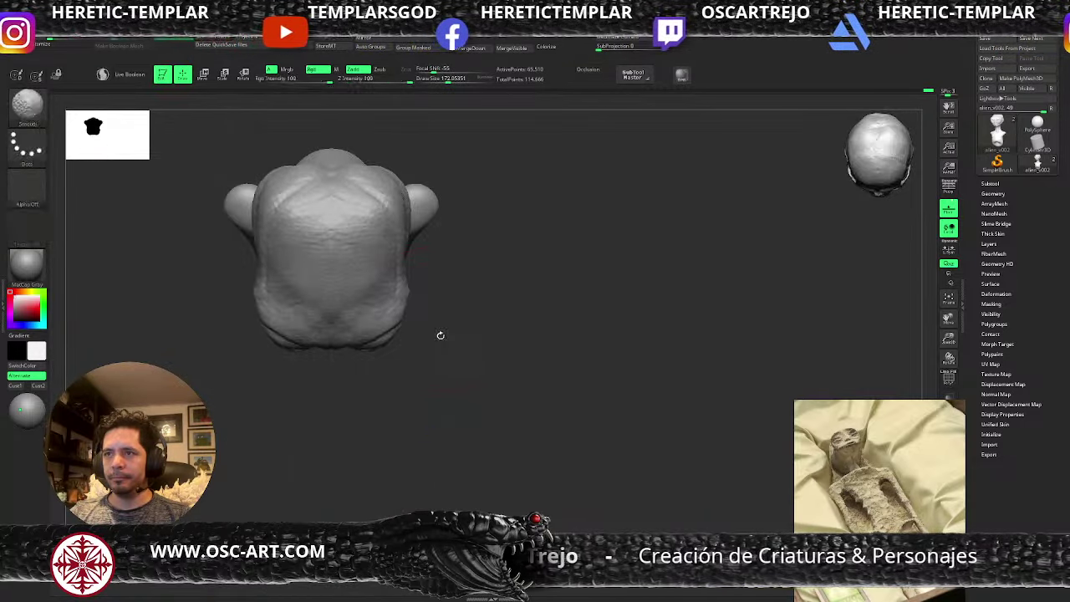
{"action": "key", "text": "b"}
{"action": "key", "text": "m"}
{"action": "key", "text": "v"}
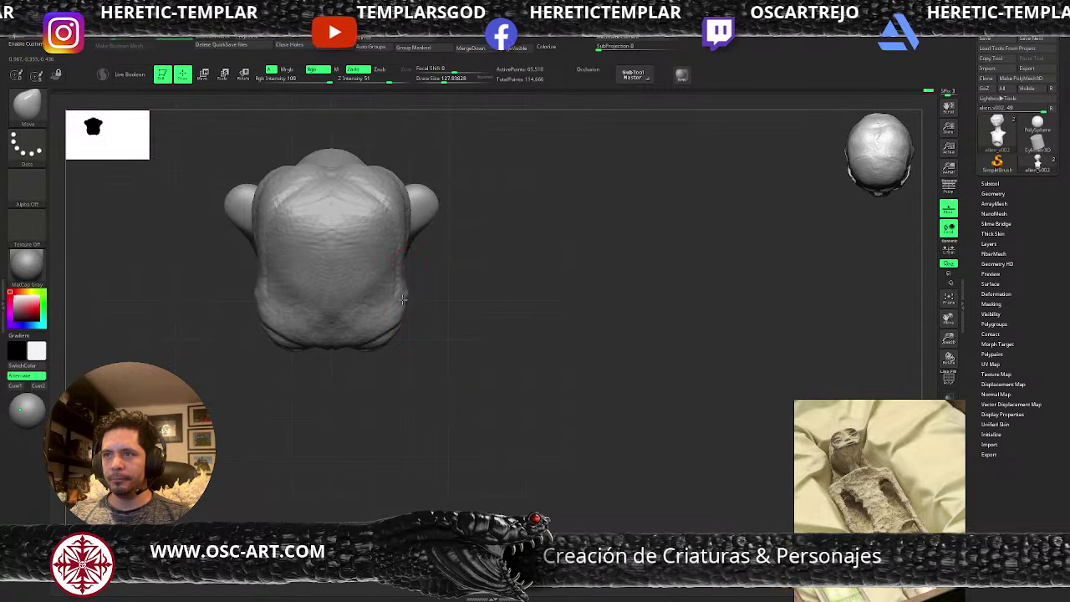
{"action": "mouse_move", "coordinate": [406, 294]}
{"action": "left_mouse_down"}
{"action": "mouse_move", "coordinate": [399, 304]}
{"action": "mouse_move", "coordinate": [403, 292]}
{"action": "left_mouse_up"}
{"action": "left_click_drag", "start_coordinate": [464, 247], "coordinate": [495, 207]}
{"action": "left_click_drag", "start_coordinate": [458, 294], "coordinate": [475, 331], "text": "alt"}
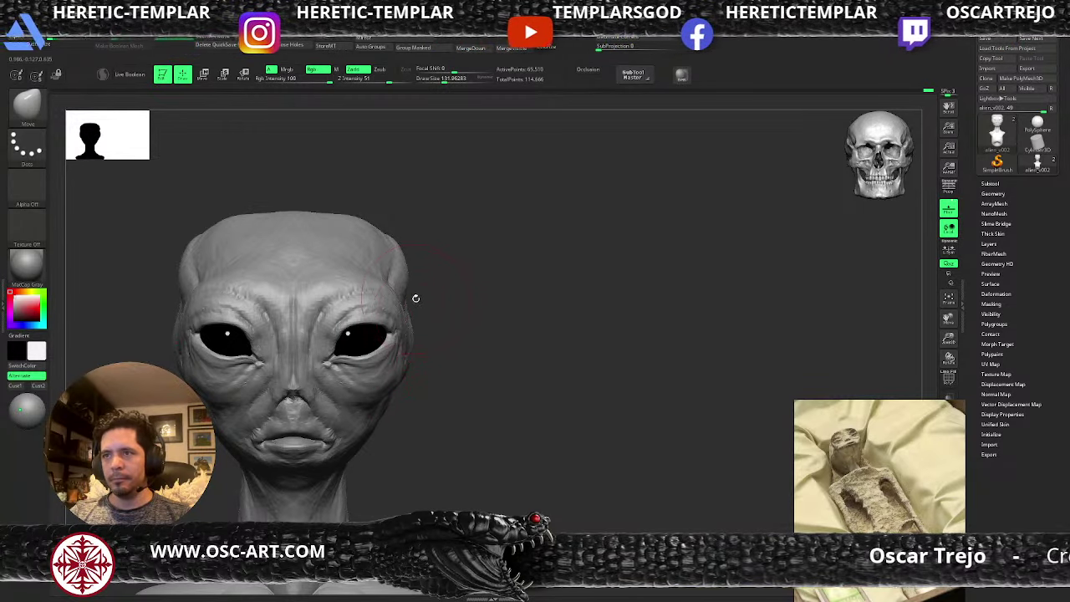
{"action": "left_click_drag", "start_coordinate": [412, 302], "coordinate": [412, 296]}
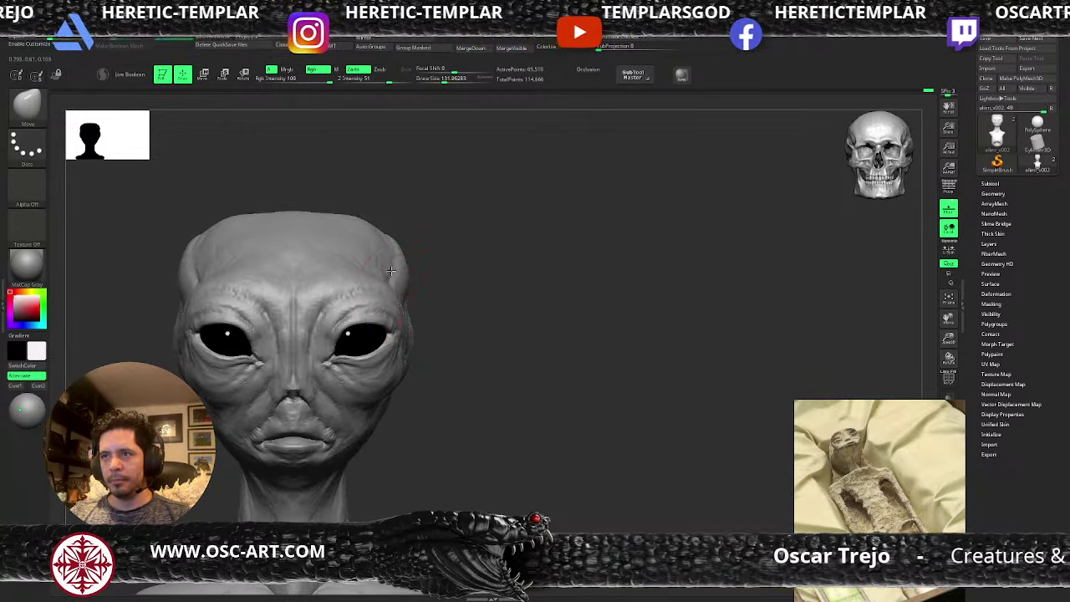
- Build up the temple and upper side of the forehead with the ClayBuildup brush, enlarging it to about 156
{"action": "key", "text": "b"}
{"action": "key", "text": "c"}
{"action": "key", "text": "b"}
{"action": "key", "text": "["}
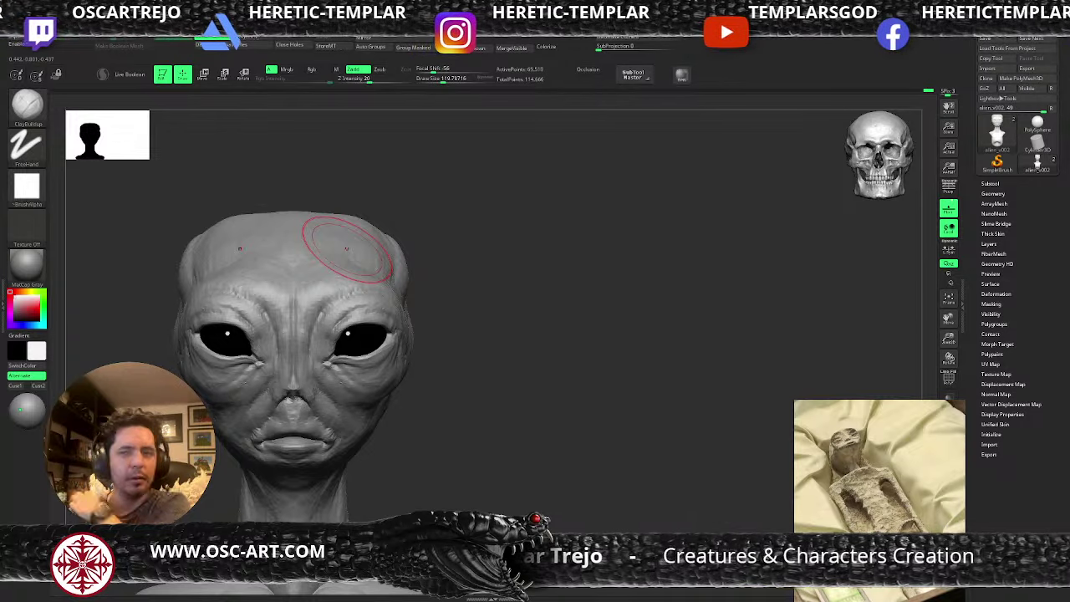
{"action": "left_click_drag", "start_coordinate": [416, 277], "coordinate": [382, 272]}
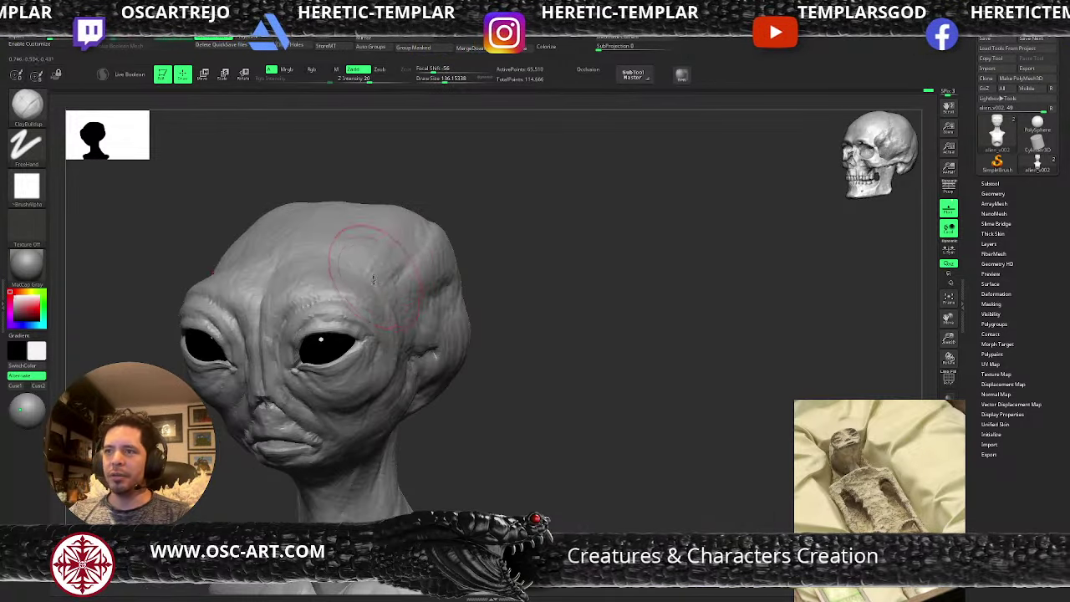
{"action": "key", "text": "bracketright"}
{"action": "key", "text": "bracketright"}
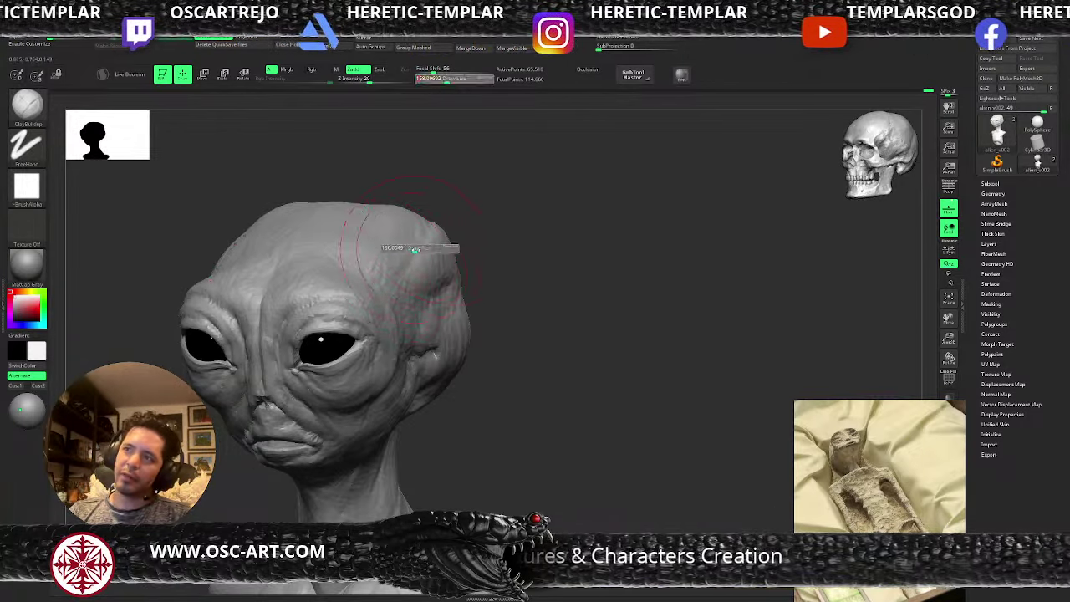
{"action": "key", "text": "s"}
{"action": "left_click_drag", "start_coordinate": [432, 228], "coordinate": [435, 229]}
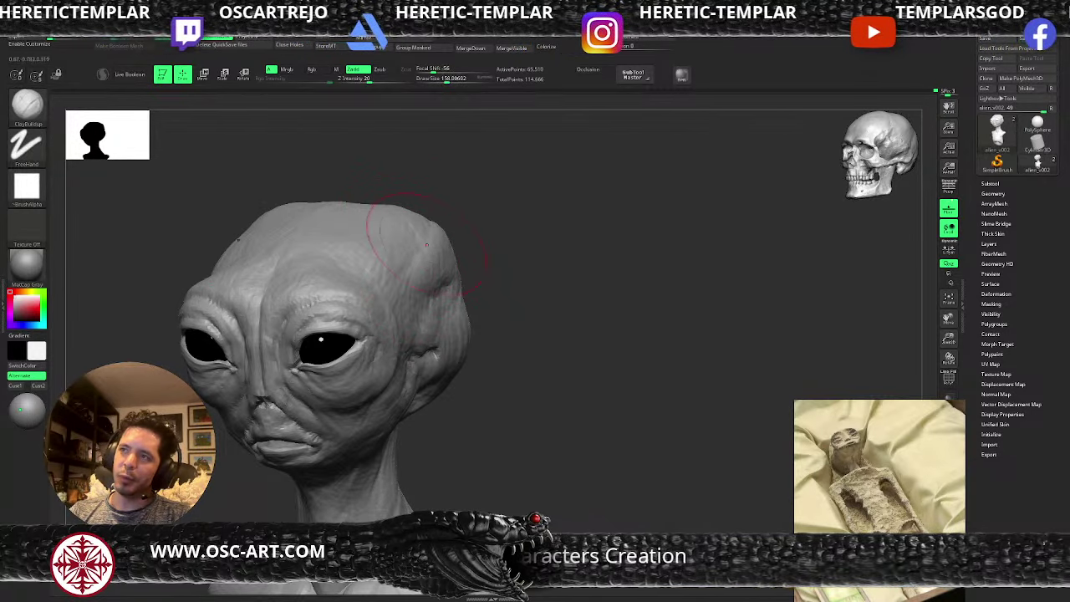
- Enlarge the ClayBuildup brush to about 223 and fill the transition between the forehead and the side of the skull
{"action": "key", "text": "s"}
{"action": "left_click_drag", "start_coordinate": [382, 252], "coordinate": [376, 278]}
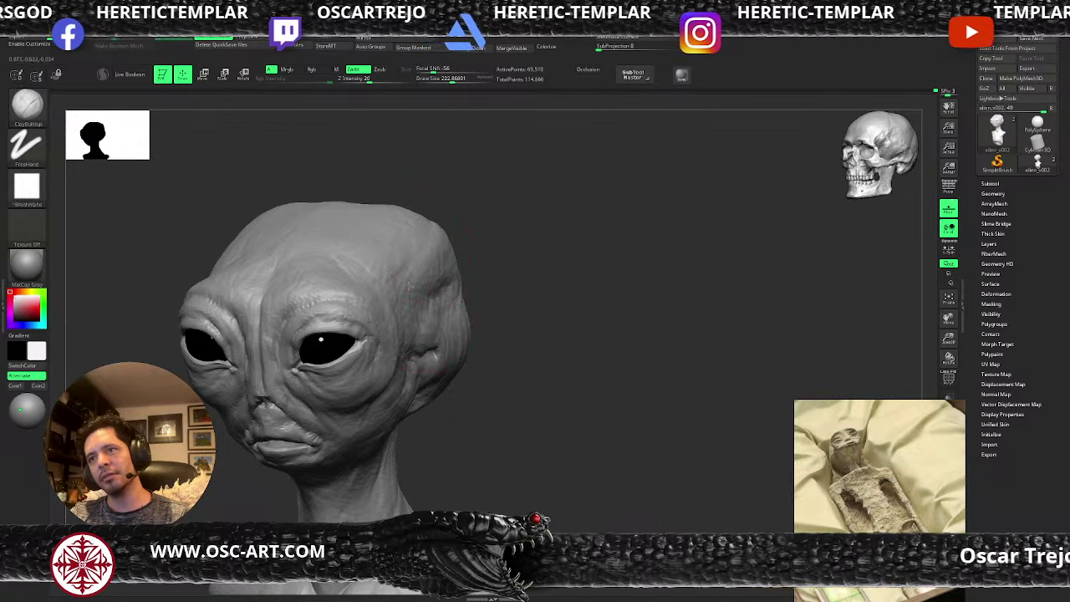
{"action": "mouse_move", "coordinate": [480, 239]}
{"action": "left_mouse_down"}
{"action": "mouse_move", "coordinate": [459, 222]}
{"action": "mouse_move", "coordinate": [476, 212]}
{"action": "mouse_move", "coordinate": [503, 252]}
{"action": "mouse_move", "coordinate": [418, 255]}
{"action": "left_mouse_up"}
- Build up the side of the neck below the jaw and ear with the ClayBuildup brush at a size of about 116
{"action": "mouse_move", "coordinate": [280, 418]}
{"action": "left_mouse_down"}
{"action": "mouse_move", "coordinate": [258, 420]}
{"action": "mouse_move", "coordinate": [263, 468]}
{"action": "mouse_move", "coordinate": [321, 467]}
{"action": "mouse_move", "coordinate": [336, 488]}
{"action": "mouse_move", "coordinate": [317, 452]}
{"action": "mouse_move", "coordinate": [311, 487]}
{"action": "mouse_move", "coordinate": [311, 429]}
{"action": "mouse_move", "coordinate": [366, 481]}
{"action": "left_mouse_up"}
{"action": "key", "text": "b"}
{"action": "key", "text": "m"}
{"action": "key", "text": "v"}
{"action": "key", "text": "s"}
{"action": "key", "text": "s"}
{"action": "key", "text": "b"}
{"action": "key", "text": "c"}
{"action": "key", "text": "b"}
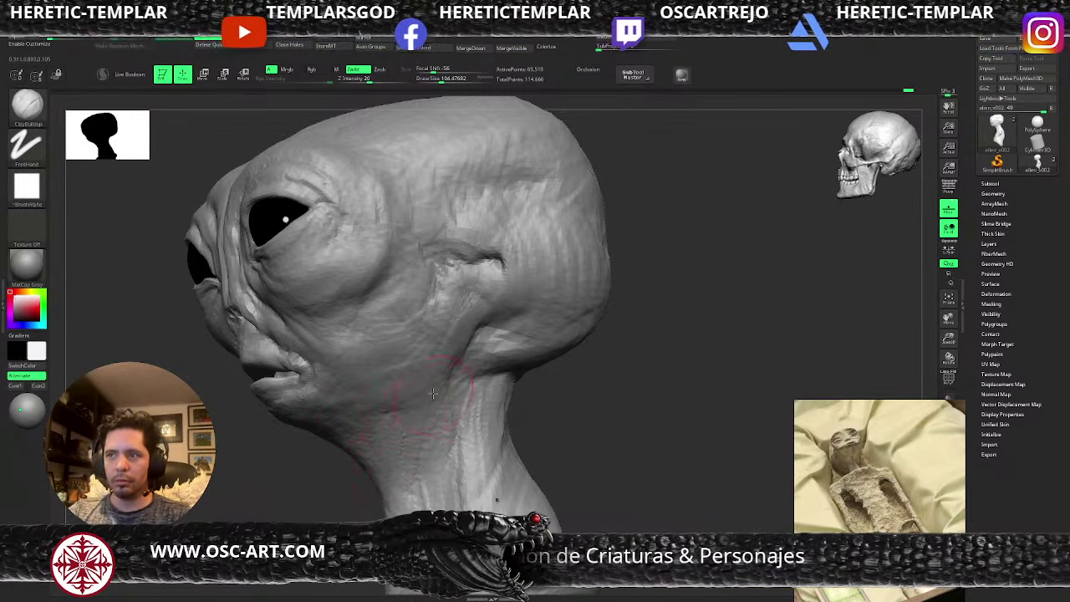
{"action": "left_click_drag", "start_coordinate": [455, 355], "coordinate": [440, 449]}
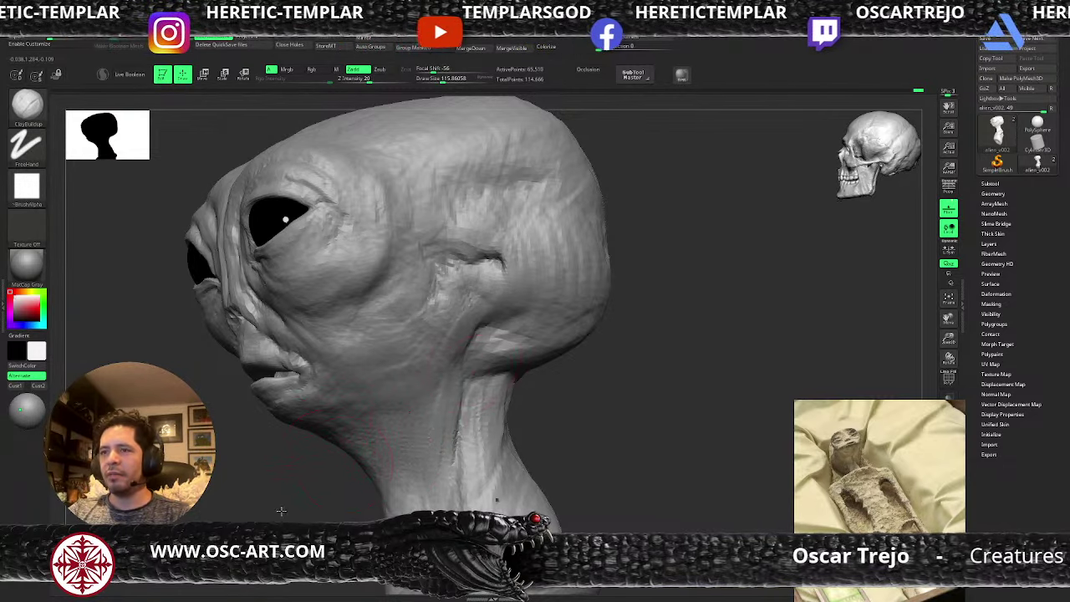
{"action": "left_click_drag", "start_coordinate": [281, 510], "coordinate": [331, 438]}
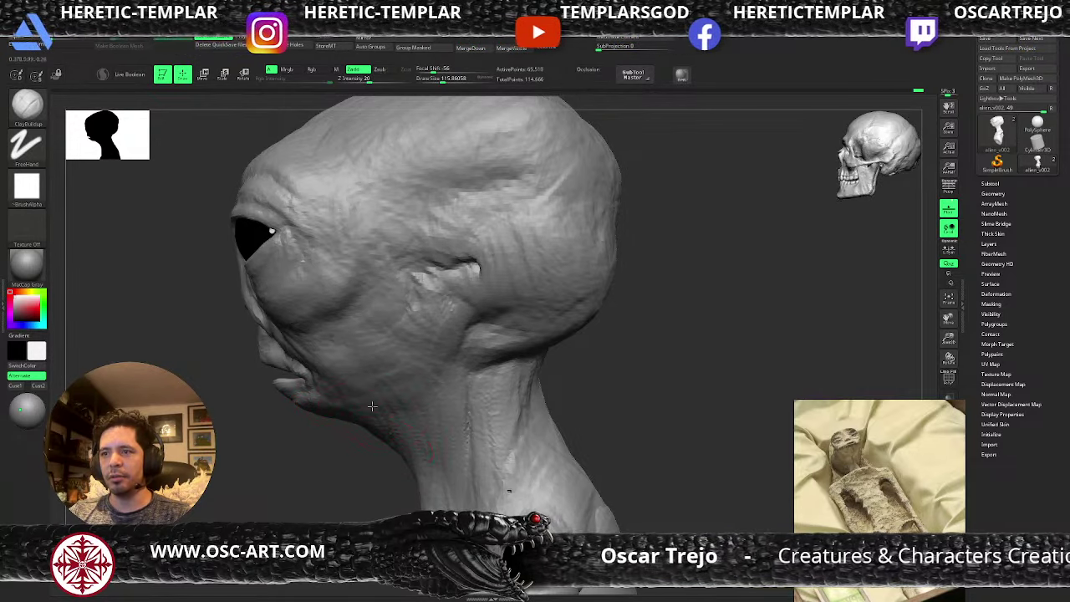
- Fill the chin and jaw below the mouth with the ClayBuildup brush at a size of about 120, enlarging it to about 212
{"action": "left_click_drag", "start_coordinate": [360, 478], "coordinate": [363, 420]}
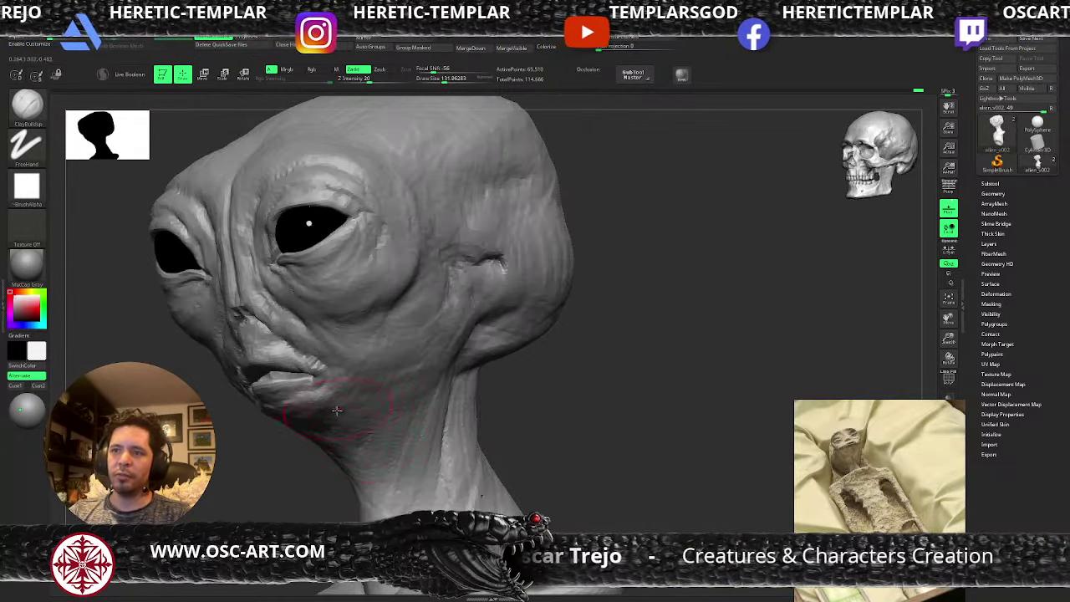
{"action": "left_click_drag", "start_coordinate": [293, 456], "coordinate": [312, 399]}
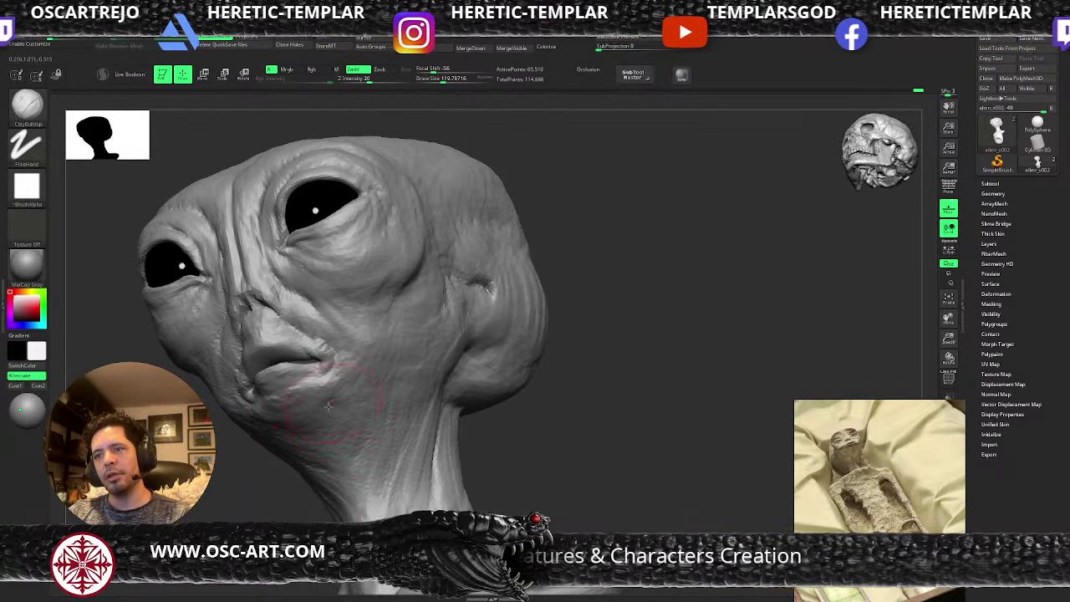
{"action": "left_click_drag", "start_coordinate": [330, 413], "coordinate": [337, 413]}
{"action": "key", "text": "]"}
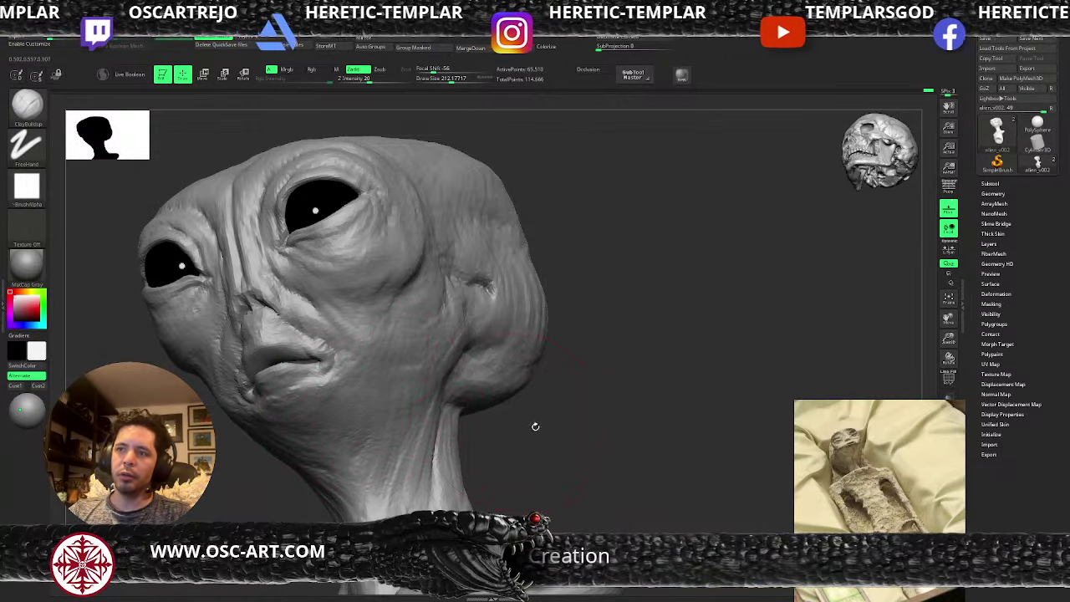
- Reshape the jaw beside the mouth from the front view with the Move brush at a size of about 128
{"action": "left_click_drag", "start_coordinate": [535, 427], "coordinate": [529, 368], "text": "alt"}
{"action": "left_click_drag", "start_coordinate": [539, 468], "coordinate": [489, 348], "text": "alt"}
{"action": "left_click_drag", "start_coordinate": [576, 334], "coordinate": [468, 309]}
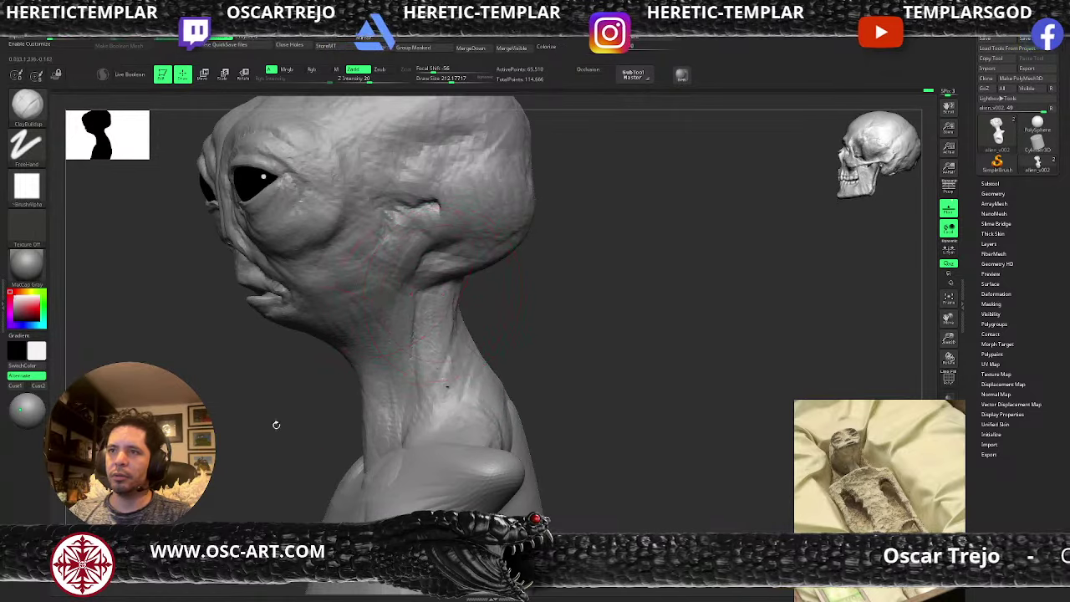
{"action": "left_click_drag", "start_coordinate": [275, 425], "coordinate": [368, 405]}
{"action": "key", "text": "b"}
{"action": "key", "text": "m"}
{"action": "key", "text": "v"}
{"action": "left_click_drag", "start_coordinate": [229, 385], "coordinate": [278, 385]}
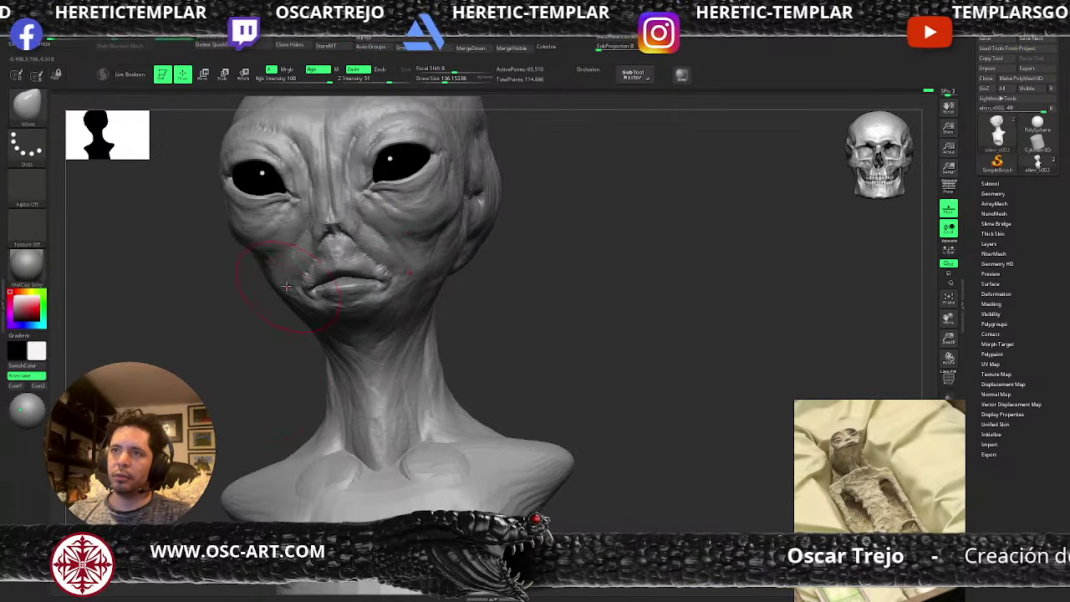
{"action": "key", "text": "s"}
{"action": "left_click", "coordinate": [285, 286]}
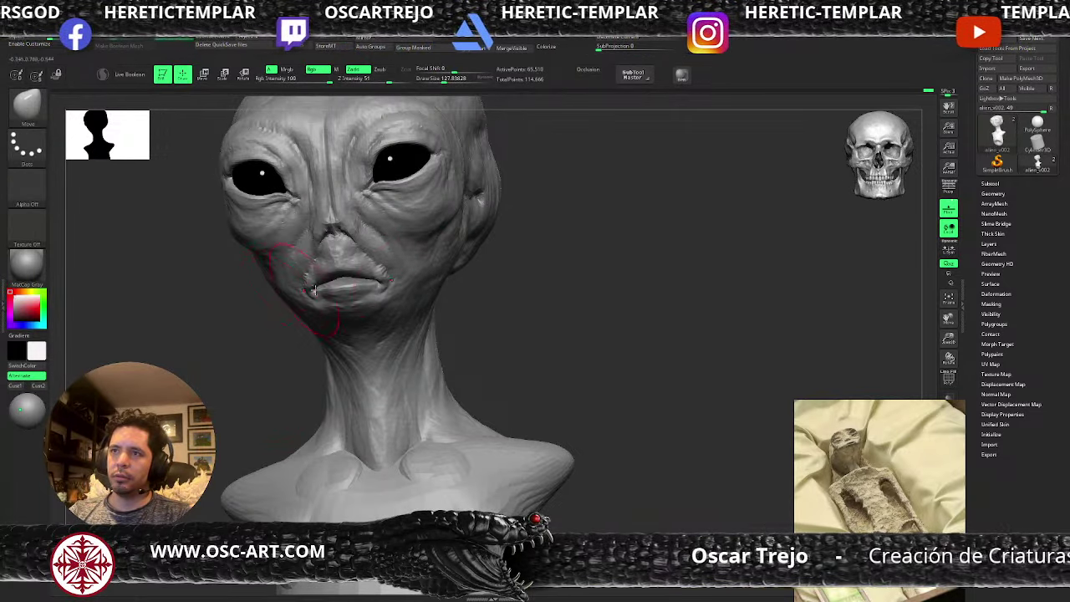
- Adjust the corners of the mouth with the Move brush at a size of about 68
{"action": "key", "text": "s"}
{"action": "left_click", "coordinate": [386, 285]}
{"action": "left_click_drag", "start_coordinate": [389, 280], "coordinate": [382, 282]}
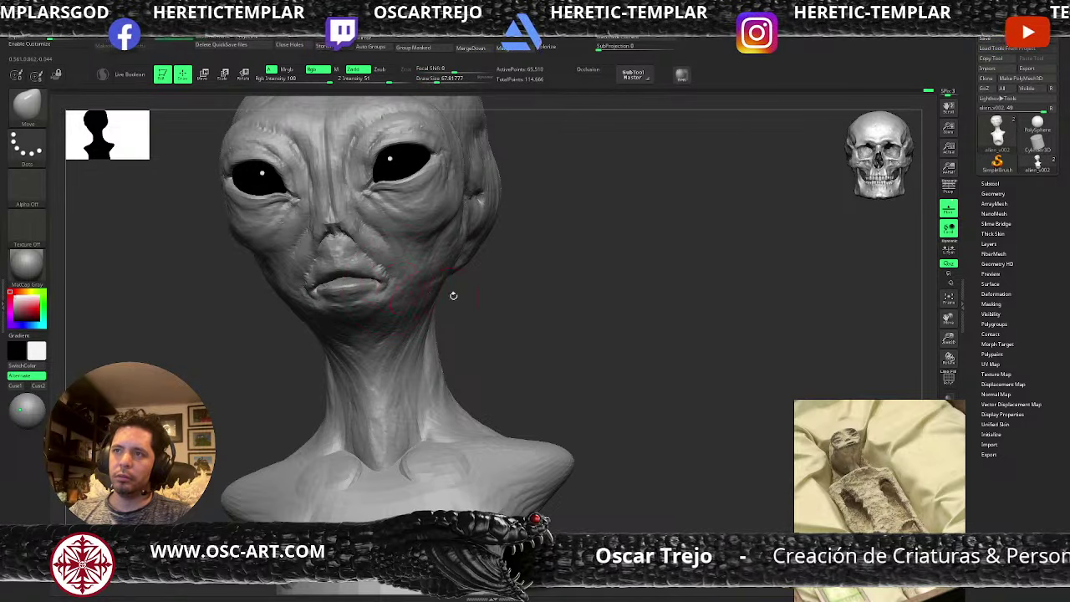
- Isolate the mouth region from the side view and smooth the inner mouth surface
{"action": "left_click_drag", "start_coordinate": [520, 301], "coordinate": [455, 322]}
{"action": "left_click_drag", "start_coordinate": [346, 353], "coordinate": [332, 346], "text": "shift"}
{"action": "left_click_drag", "start_coordinate": [318, 257], "coordinate": [457, 323], "text": "ctrl+shift"}
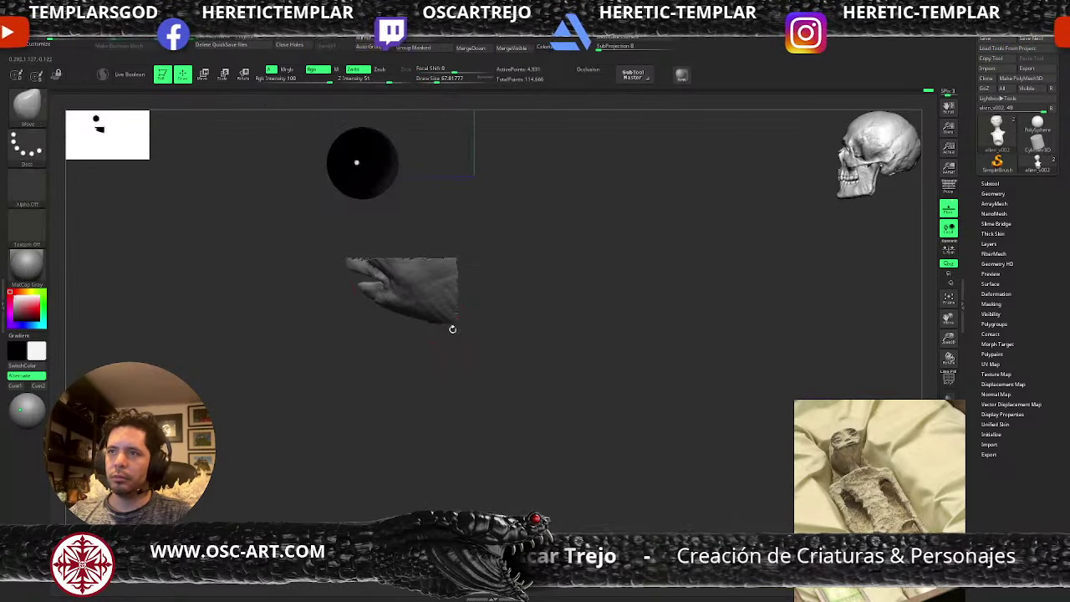
{"action": "left_click_drag", "start_coordinate": [341, 368], "coordinate": [417, 393]}
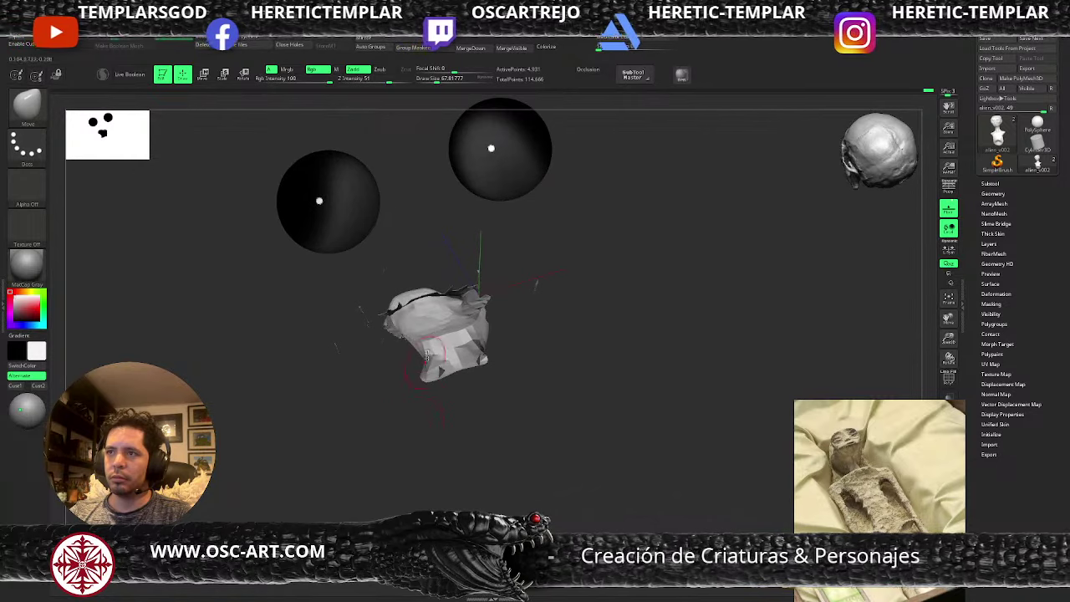
{"action": "mouse_move", "coordinate": [427, 356]}
{"action": "left_mouse_down", "text": "shift"}
{"action": "mouse_move", "coordinate": [441, 368]}
{"action": "mouse_move", "coordinate": [463, 338]}
{"action": "mouse_move", "coordinate": [494, 358]}
{"action": "left_mouse_up", "text": "shift"}
{"action": "left_click_drag", "start_coordinate": [480, 314], "coordinate": [418, 360]}
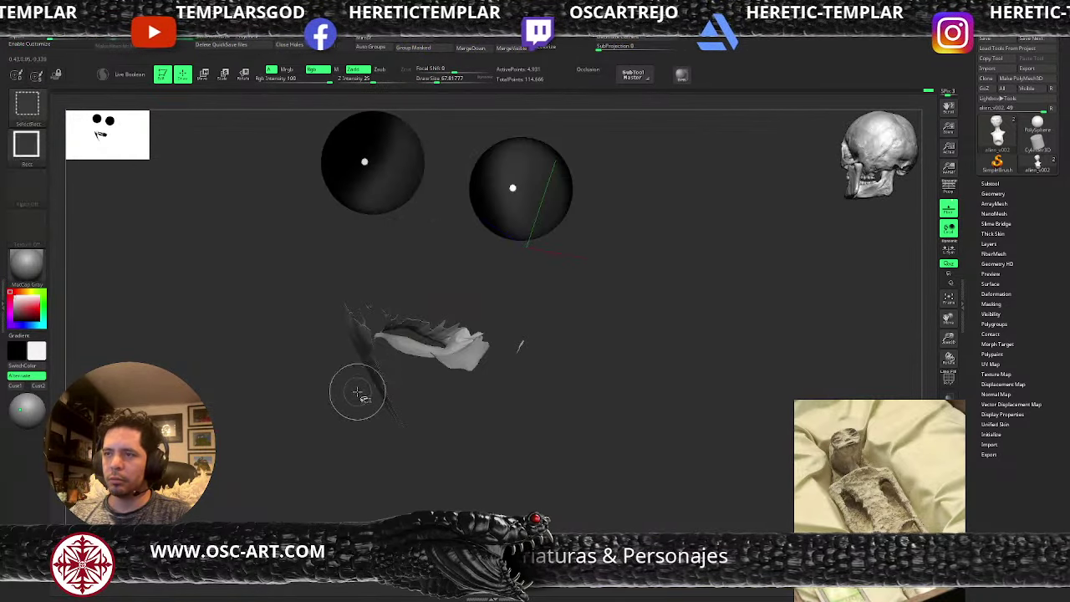
- Expand the visible mouth region, smooth the inside of the mouth cavity, and restore the whole bust's visibility
{"action": "key", "text": "ctrl+shift+x"}
{"action": "key", "text": "ctrl+shift+x"}
{"action": "key", "text": "ctrl+shift+x"}
{"action": "left_click_drag", "start_coordinate": [347, 415], "coordinate": [304, 436]}
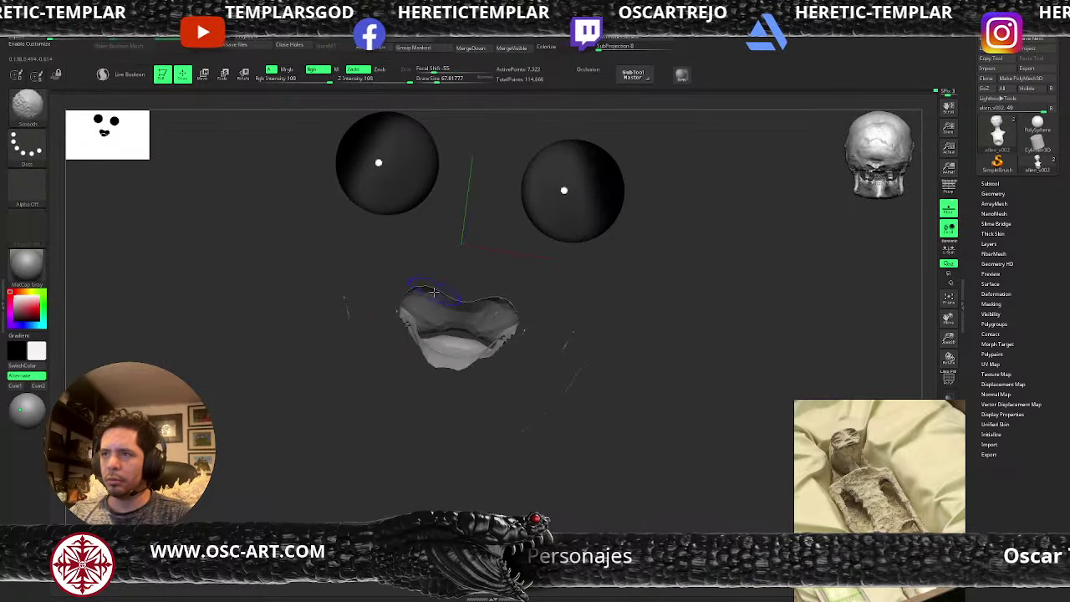
{"action": "mouse_move", "coordinate": [434, 292]}
{"action": "left_mouse_down", "text": "shift"}
{"action": "mouse_move", "coordinate": [457, 307]}
{"action": "mouse_move", "coordinate": [462, 283]}
{"action": "mouse_move", "coordinate": [601, 306]}
{"action": "mouse_move", "coordinate": [547, 308]}
{"action": "mouse_move", "coordinate": [477, 338]}
{"action": "left_mouse_up", "text": "shift"}
{"action": "key", "text": "s"}
{"action": "left_click_drag", "start_coordinate": [535, 368], "coordinate": [391, 400]}
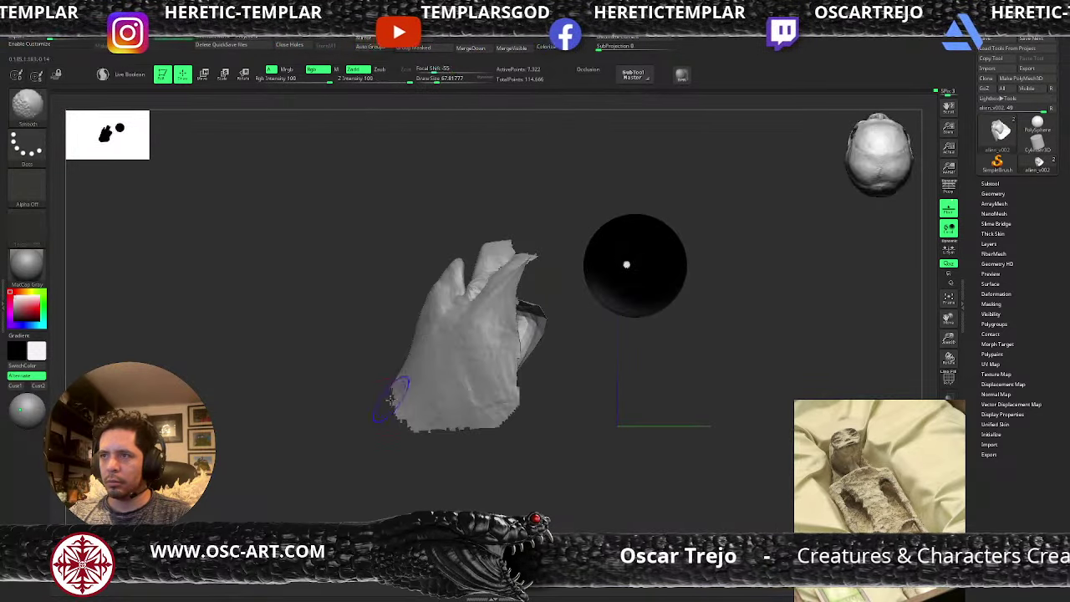
{"action": "left_click", "coordinate": [312, 386], "text": "ctrl+shift"}
{"action": "left_click_drag", "start_coordinate": [303, 392], "coordinate": [257, 403], "text": "alt"}
{"action": "mouse_move", "coordinate": [499, 310]}
{"action": "left_mouse_down"}
{"action": "mouse_move", "coordinate": [496, 292]}
{"action": "mouse_move", "coordinate": [503, 313]}
{"action": "left_mouse_up"}
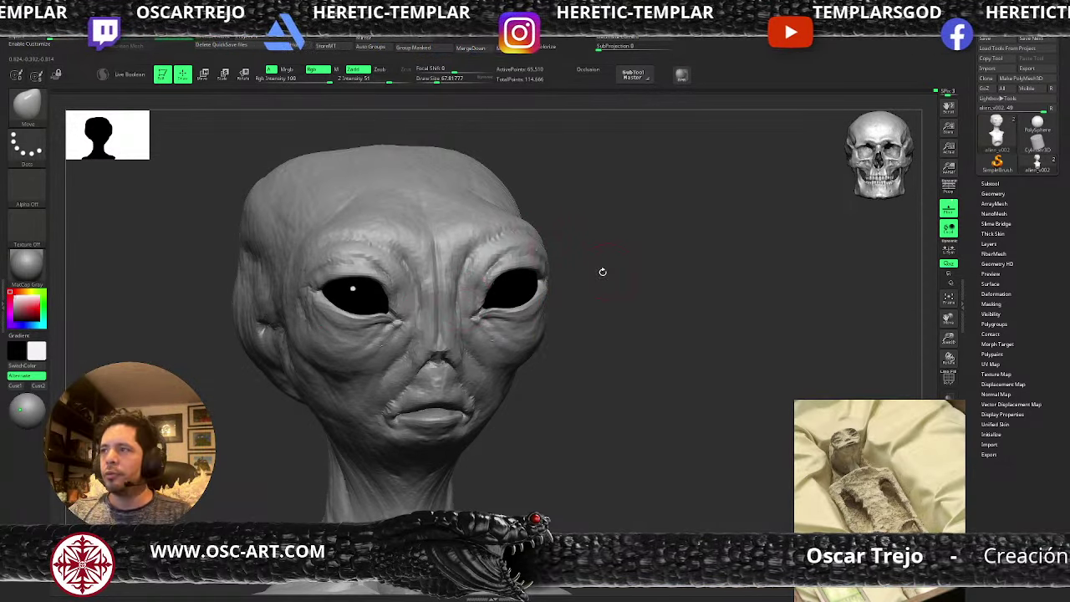
- Try to build up the centre of the brow and forehead with the Standard brush at a size of about 97
{"action": "mouse_move", "coordinate": [597, 275]}
{"action": "left_mouse_down"}
{"action": "mouse_move", "coordinate": [587, 234]}
{"action": "mouse_move", "coordinate": [553, 276]}
{"action": "mouse_move", "coordinate": [557, 260]}
{"action": "mouse_move", "coordinate": [552, 302]}
{"action": "left_mouse_up"}
{"action": "key", "text": "b"}
{"action": "key", "text": "s"}
{"action": "key", "text": "t"}
{"action": "key", "text": "s"}
{"action": "left_click_drag", "start_coordinate": [492, 287], "coordinate": [497, 287]}
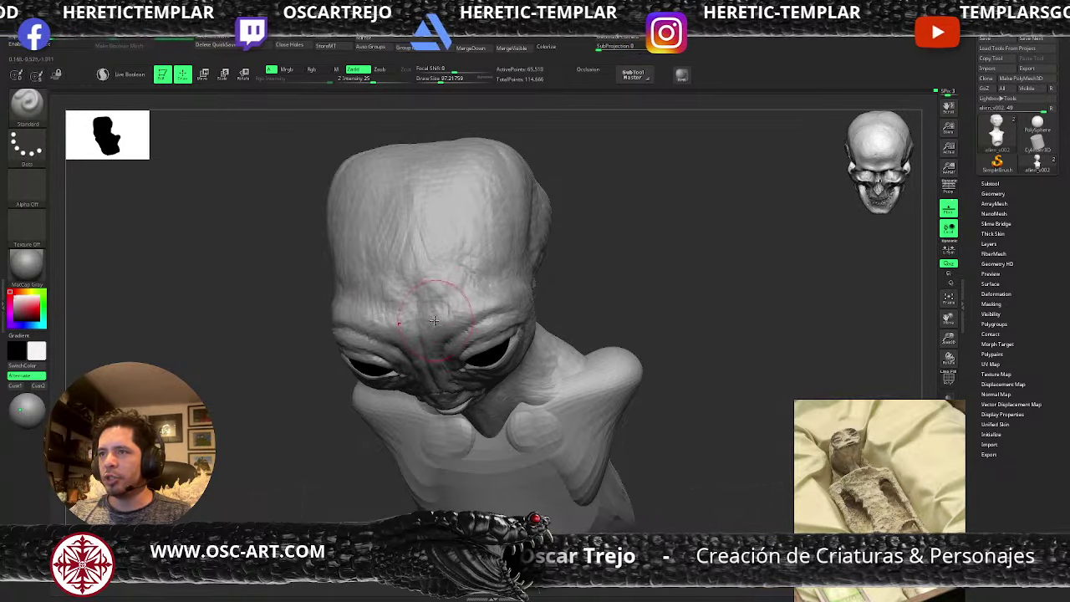
{"action": "key", "text": "ctrl+z"}
{"action": "key", "text": "]"}
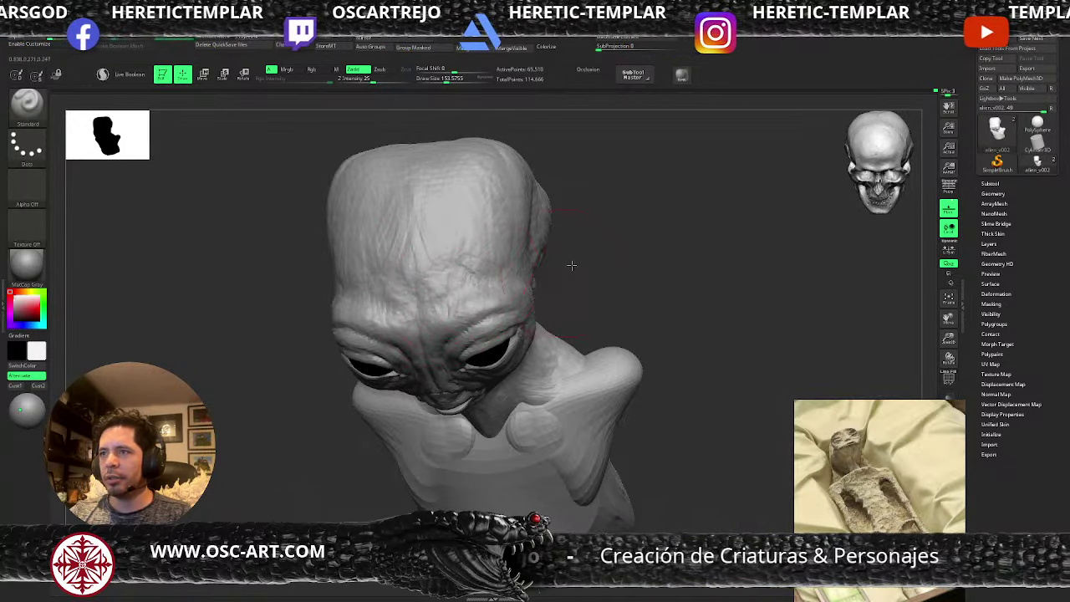
- Reshape the skull's outline from the front and side views with the Move brush, using a size of about 187 in profile
{"action": "left_click_drag", "start_coordinate": [571, 265], "coordinate": [575, 227], "text": "shift"}
{"action": "left_click_drag", "start_coordinate": [538, 310], "coordinate": [545, 314]}
{"action": "key", "text": "s"}
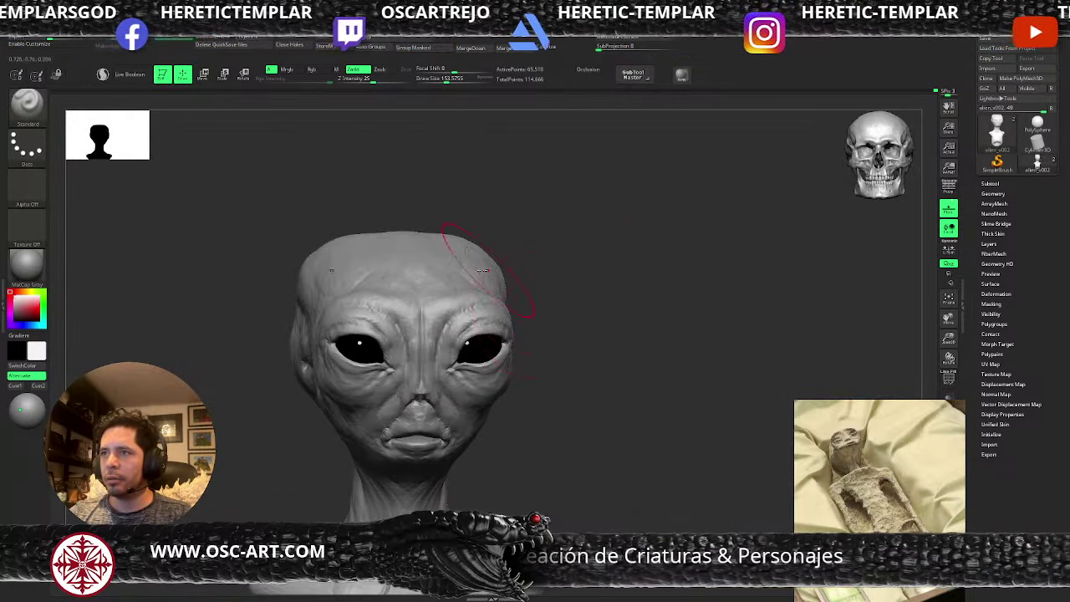
{"action": "key", "text": "b"}
{"action": "key", "text": "m"}
{"action": "key", "text": "v"}
{"action": "mouse_move", "coordinate": [525, 242]}
{"action": "left_mouse_down", "text": "shift"}
{"action": "mouse_move", "coordinate": [497, 239]}
{"action": "mouse_move", "coordinate": [449, 258]}
{"action": "mouse_move", "coordinate": [457, 241]}
{"action": "mouse_move", "coordinate": [430, 233]}
{"action": "mouse_move", "coordinate": [472, 248]}
{"action": "mouse_move", "coordinate": [456, 239]}
{"action": "mouse_move", "coordinate": [463, 245]}
{"action": "left_mouse_up", "text": "shift"}
{"action": "key", "text": "s"}
{"action": "key", "text": "s"}
{"action": "key", "text": "s"}
{"action": "key", "text": "s"}
{"action": "mouse_move", "coordinate": [449, 239]}
{"action": "left_mouse_down"}
{"action": "mouse_move", "coordinate": [506, 209]}
{"action": "mouse_move", "coordinate": [581, 215]}
{"action": "mouse_move", "coordinate": [590, 232]}
{"action": "left_mouse_up"}
{"action": "key", "text": "s"}
{"action": "key", "text": "s"}
{"action": "left_click_drag", "start_coordinate": [528, 307], "coordinate": [524, 306]}
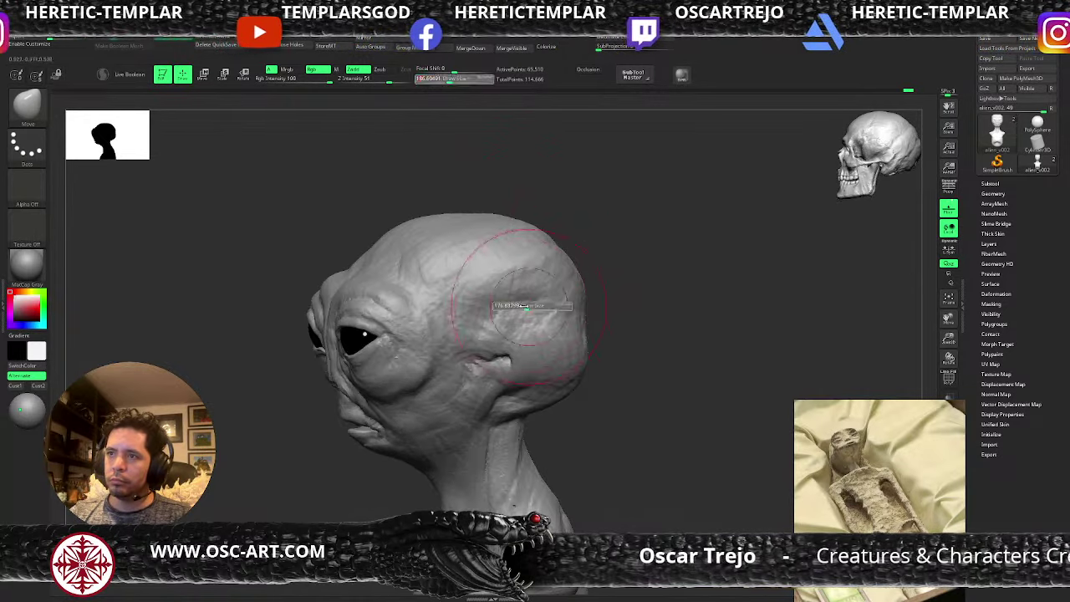
- Crease the cheek and the area beside the eye with the DamStandard brush at a size of about 90, reducing it to about 68
{"action": "key", "text": "b"}
{"action": "key", "text": "d"}
{"action": "key", "text": "s"}
{"action": "key", "text": "s"}
{"action": "left_click_drag", "start_coordinate": [442, 362], "coordinate": [433, 361]}
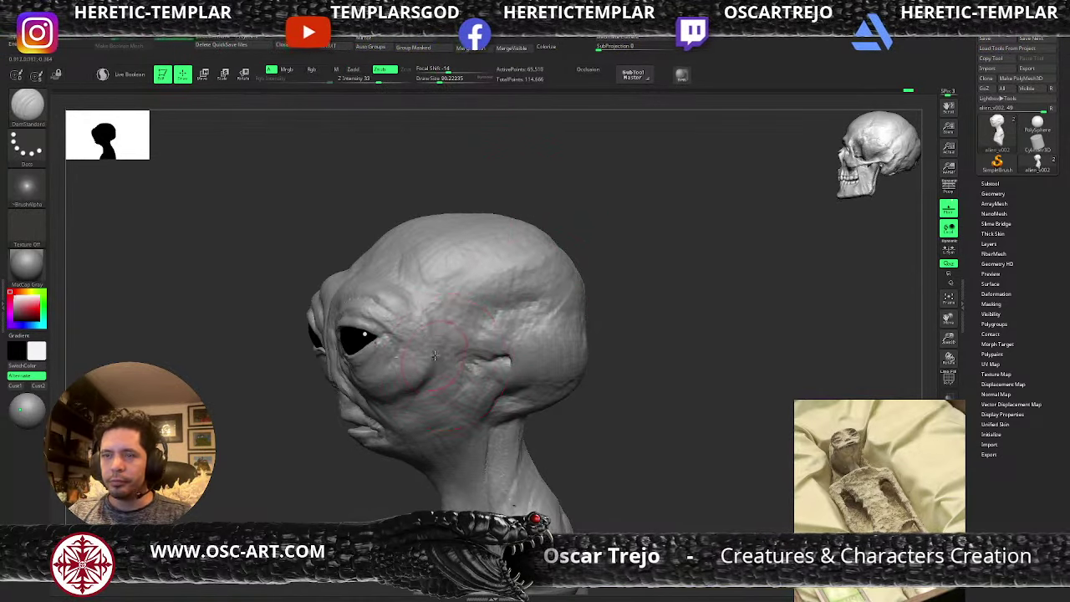
{"action": "key", "text": "s"}
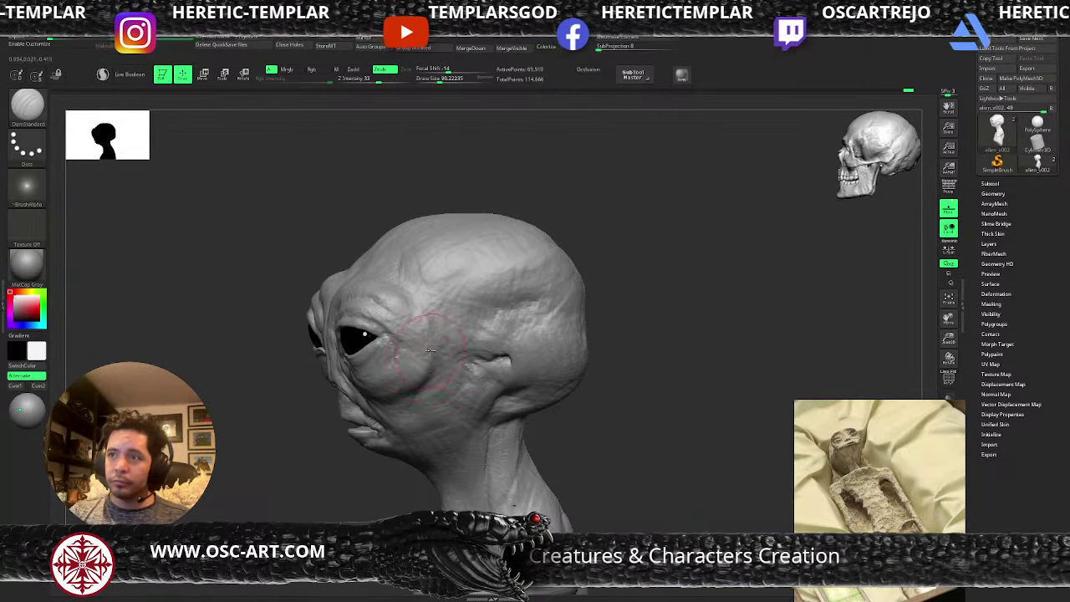
{"action": "left_click_drag", "start_coordinate": [288, 427], "coordinate": [338, 410]}
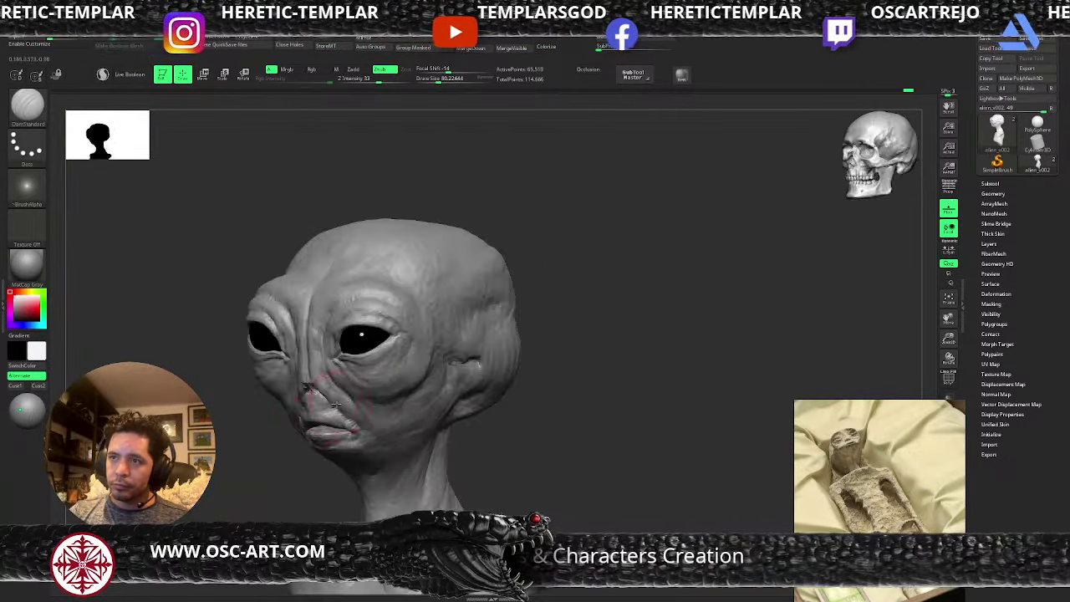
{"action": "key", "text": "s"}
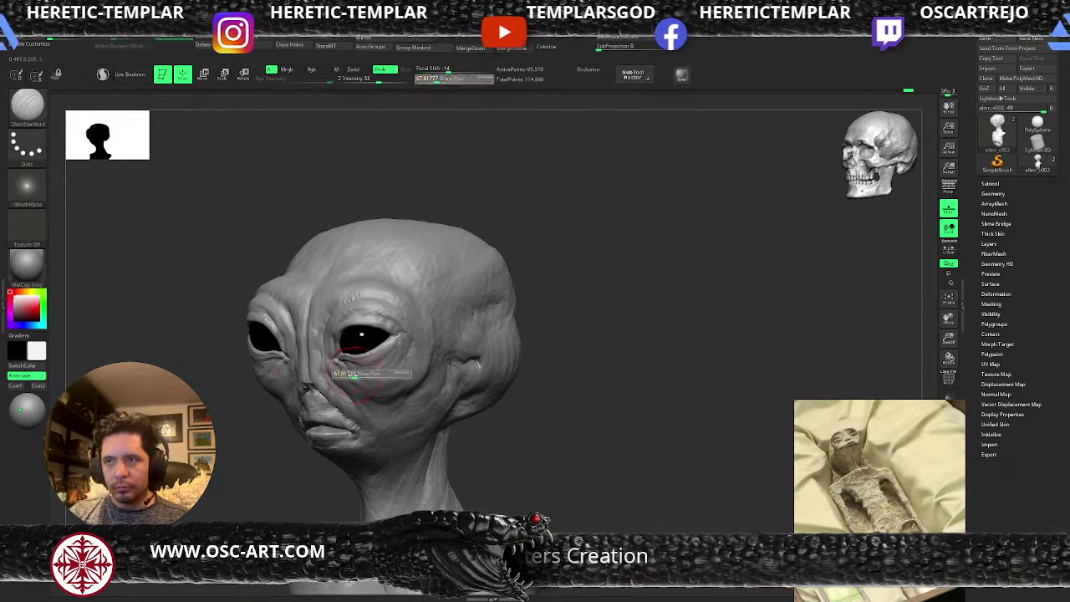
{"action": "left_click_drag", "start_coordinate": [372, 377], "coordinate": [357, 380]}
- Build up the cheek below the eye with the ClayBuildup brush at a size of about 97
{"action": "key", "text": "b"}
{"action": "key", "text": "c"}
{"action": "key", "text": "b"}
{"action": "key", "text": "s"}
{"action": "key", "text": "s"}
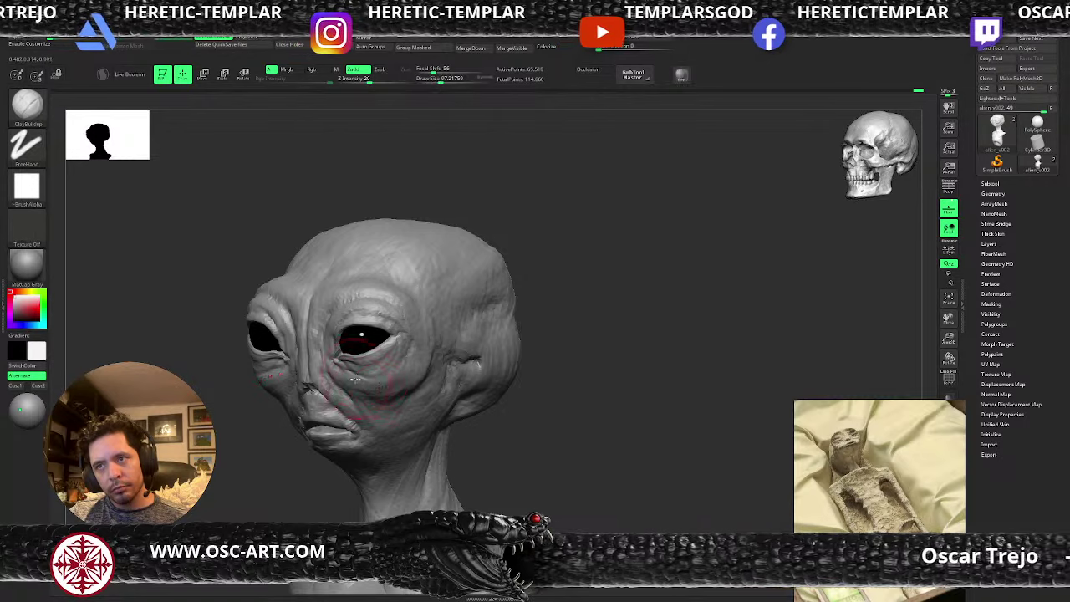
- Preview the zbro_clayset_s01 material on the bust and switch it to zbro_Mud_3Dcoat
{"action": "left_click_drag", "start_coordinate": [282, 455], "coordinate": [252, 452], "text": "alt"}
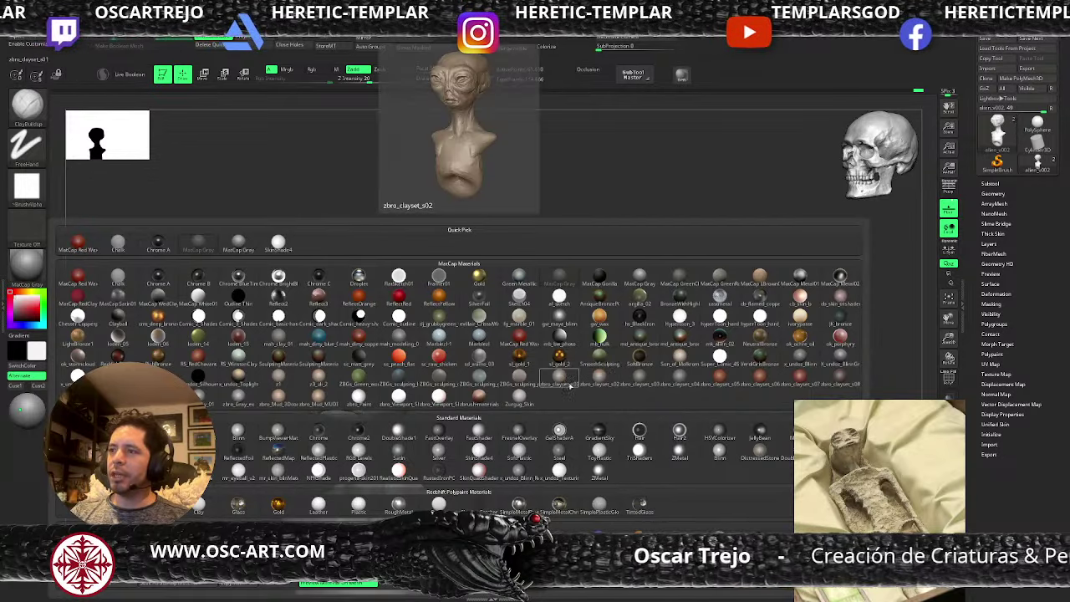
{"action": "left_click", "coordinate": [549, 385]}
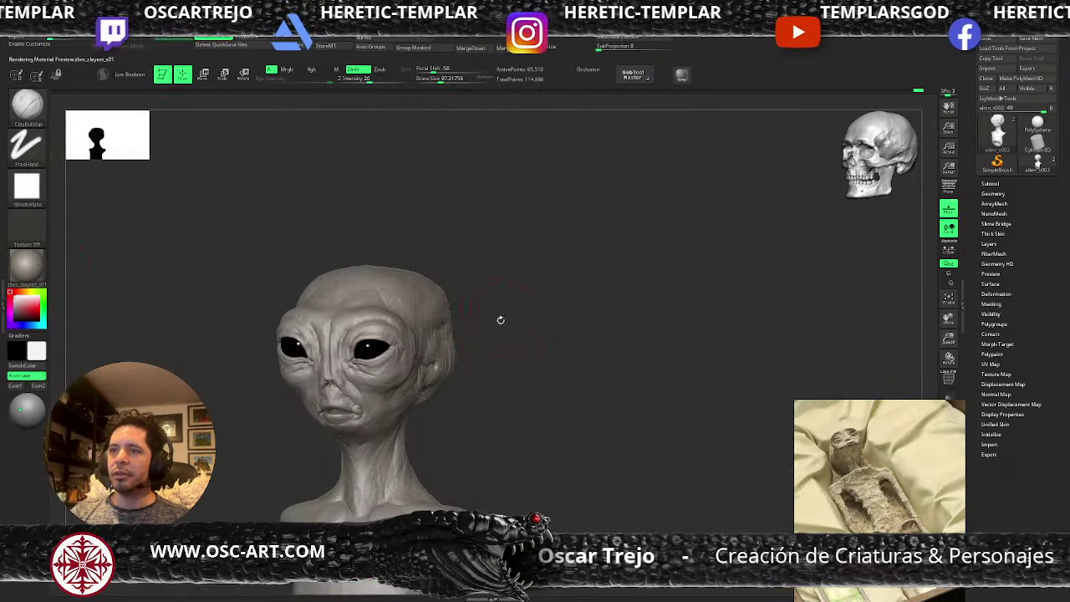
{"action": "left_click", "coordinate": [34, 269]}
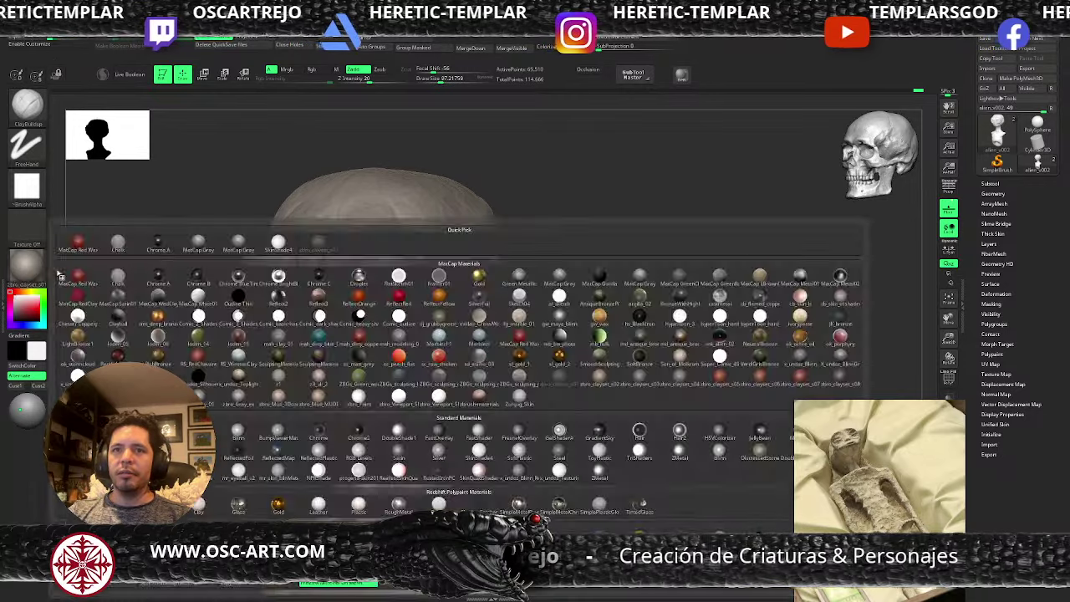
{"action": "left_click", "coordinate": [283, 401]}
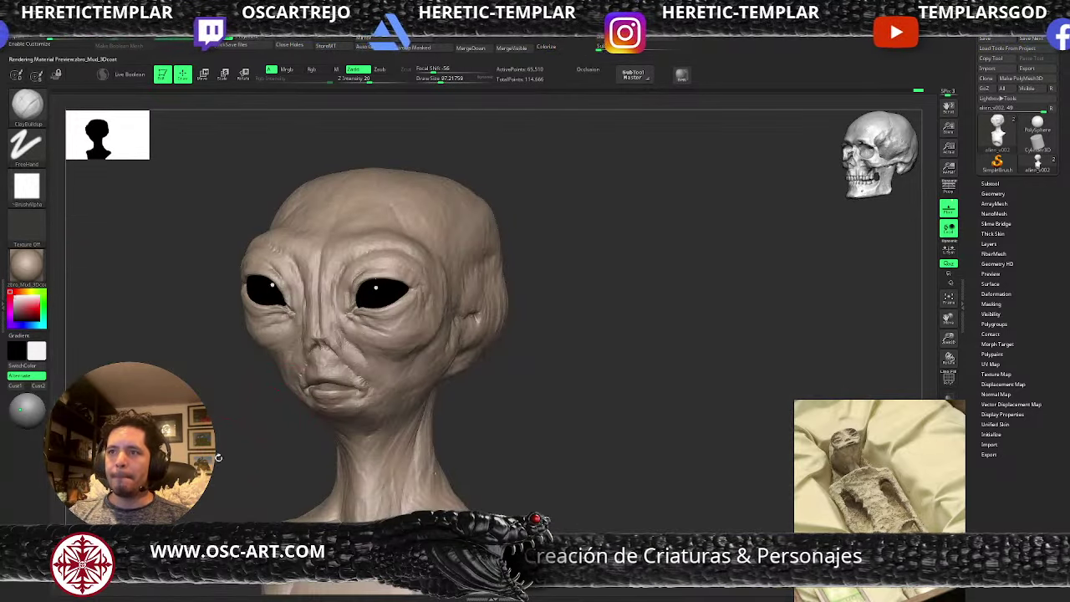
{"action": "mouse_move", "coordinate": [219, 457]}
{"action": "left_mouse_down"}
{"action": "mouse_move", "coordinate": [229, 452]}
{"action": "mouse_move", "coordinate": [216, 459]}
{"action": "left_mouse_up"}
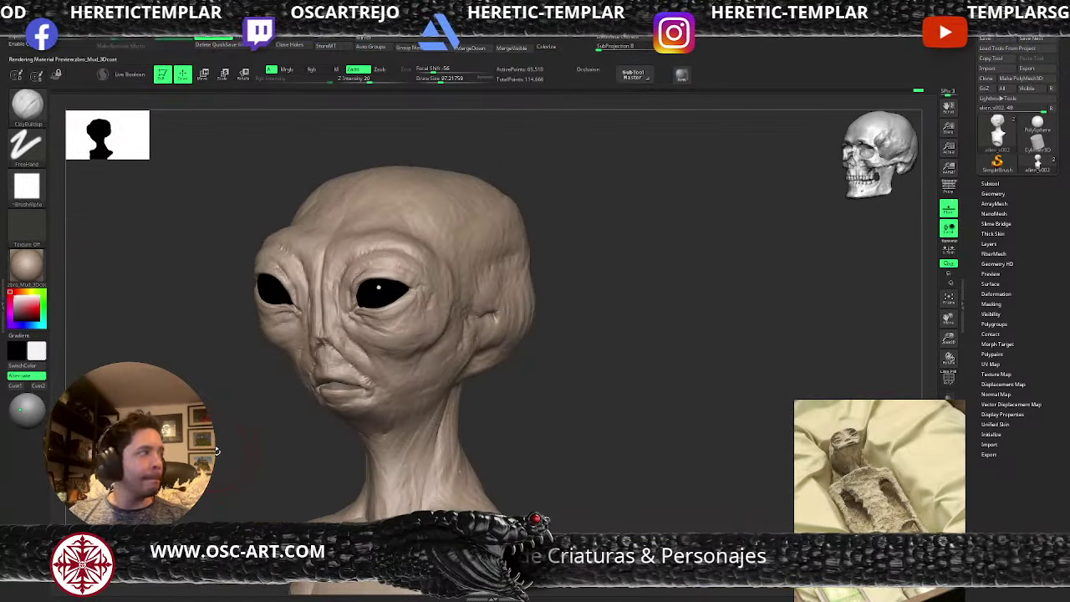
- Build up the lips and mouth corners with the ClayBuildup brush at sizes between about 20 and 57
{"action": "key", "text": "s"}
{"action": "left_click_drag", "start_coordinate": [321, 377], "coordinate": [311, 375]}
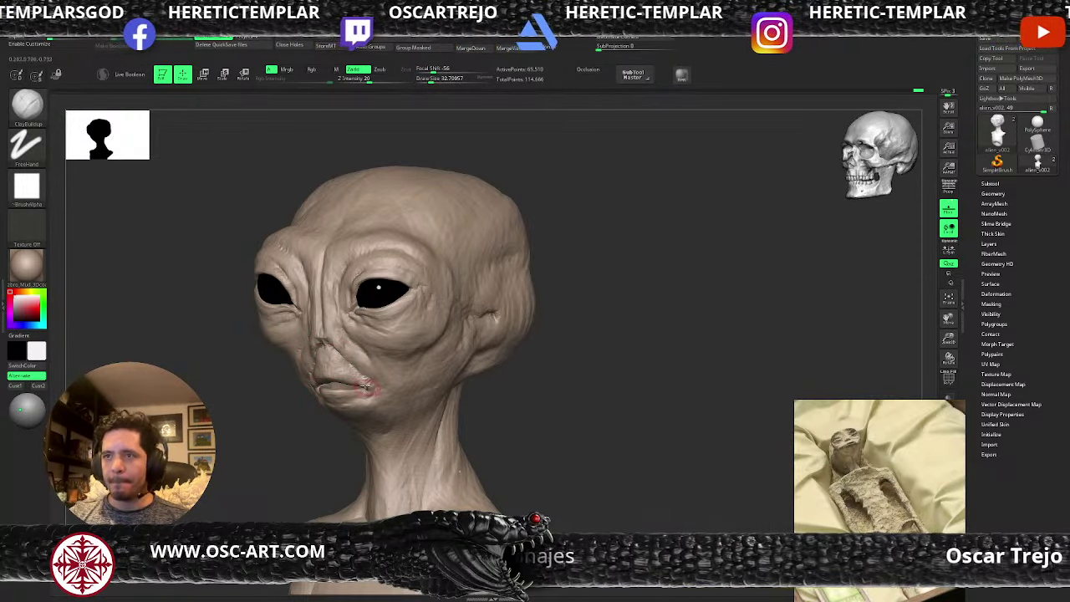
{"action": "key", "text": "bracketleft"}
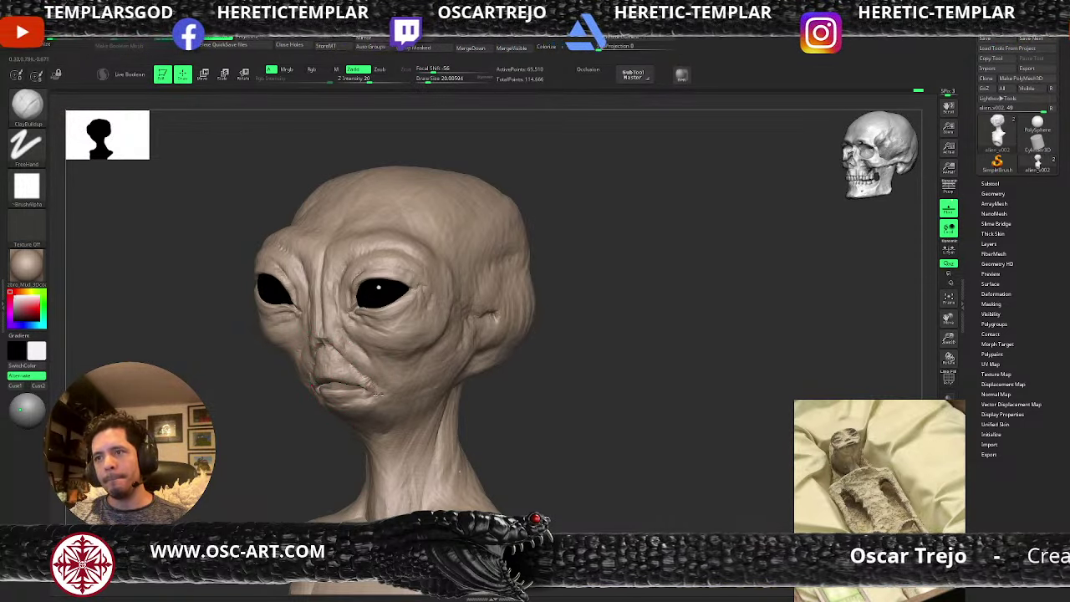
{"action": "key", "text": "bracketright"}
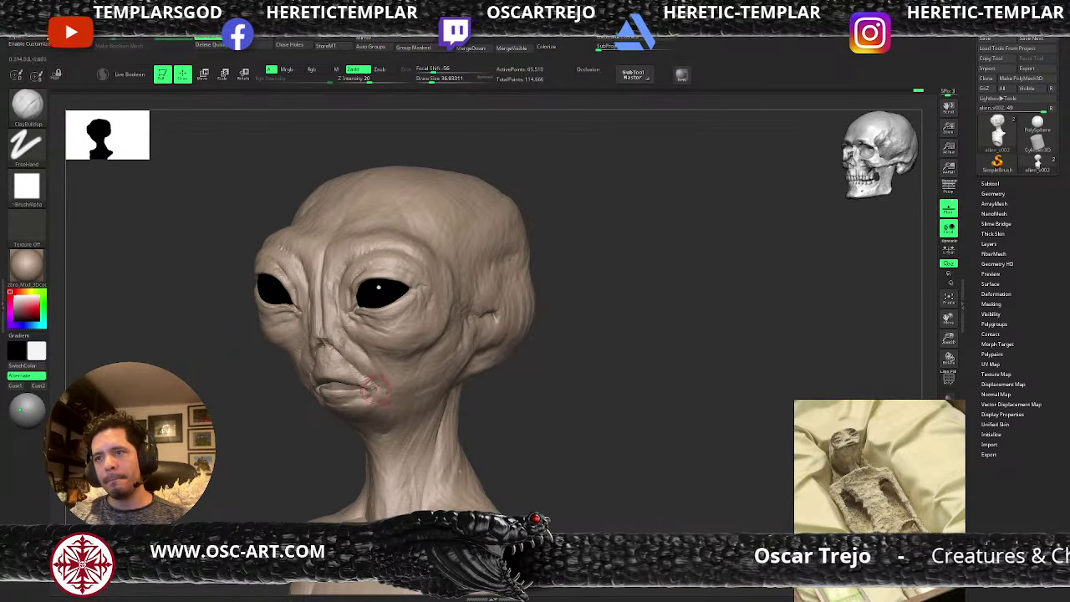
- Carve creases across the cheek between the mouth and eye with the DamStandard brush at a size of about 57
{"action": "key", "text": "b"}
{"action": "key", "text": "d"}
{"action": "key", "text": "s"}
{"action": "left_click_drag", "start_coordinate": [379, 377], "coordinate": [365, 351]}
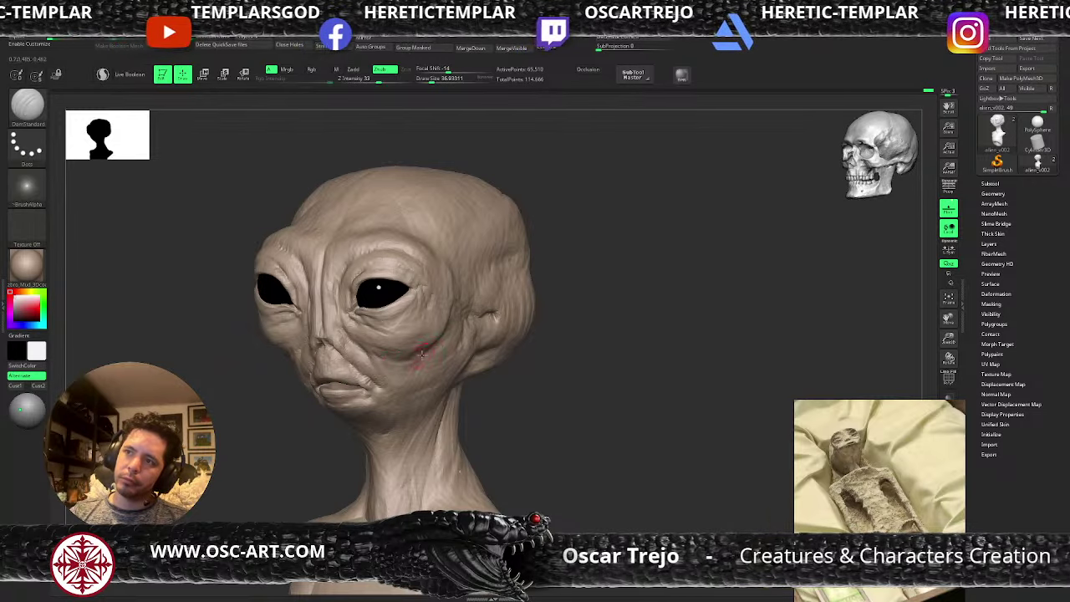
{"action": "left_click_drag", "start_coordinate": [271, 426], "coordinate": [234, 405], "text": "alt"}
{"action": "left_click_drag", "start_coordinate": [234, 405], "coordinate": [289, 411]}
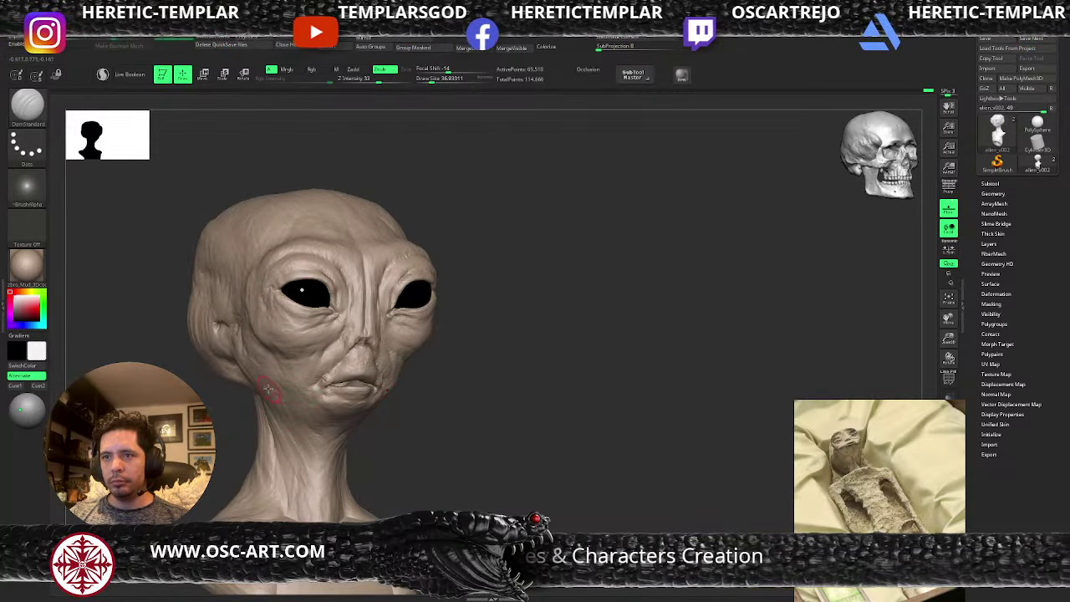
- Carve the ear opening with the DamStandard brush at a size of about 46 and shape its rim with the Standard brush
{"action": "left_click_drag", "start_coordinate": [493, 389], "coordinate": [402, 394]}
{"action": "key", "text": "s"}
{"action": "left_click", "coordinate": [381, 400]}
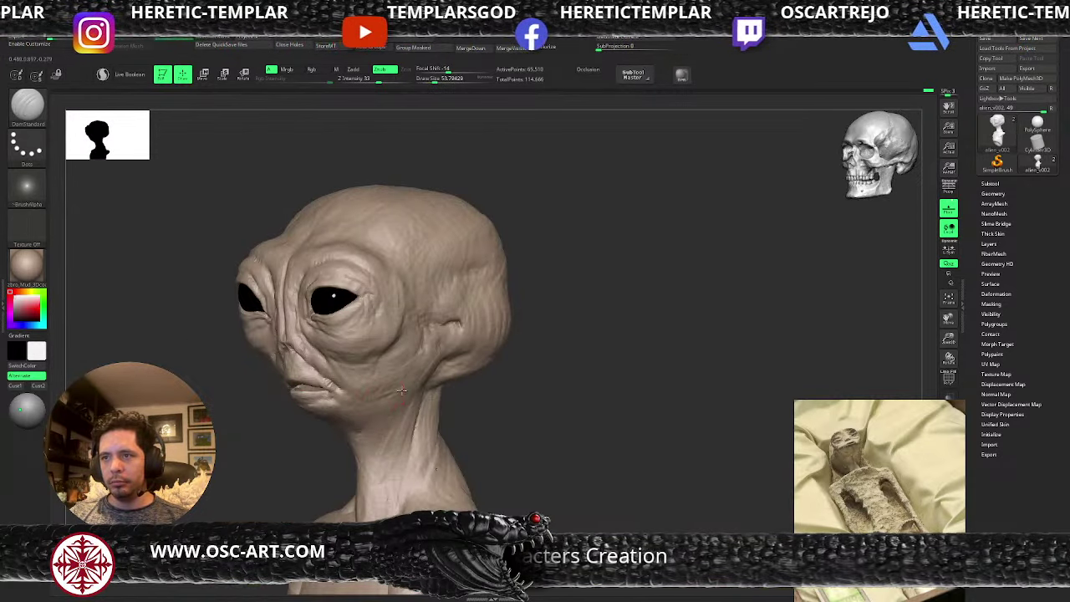
{"action": "key", "text": "s"}
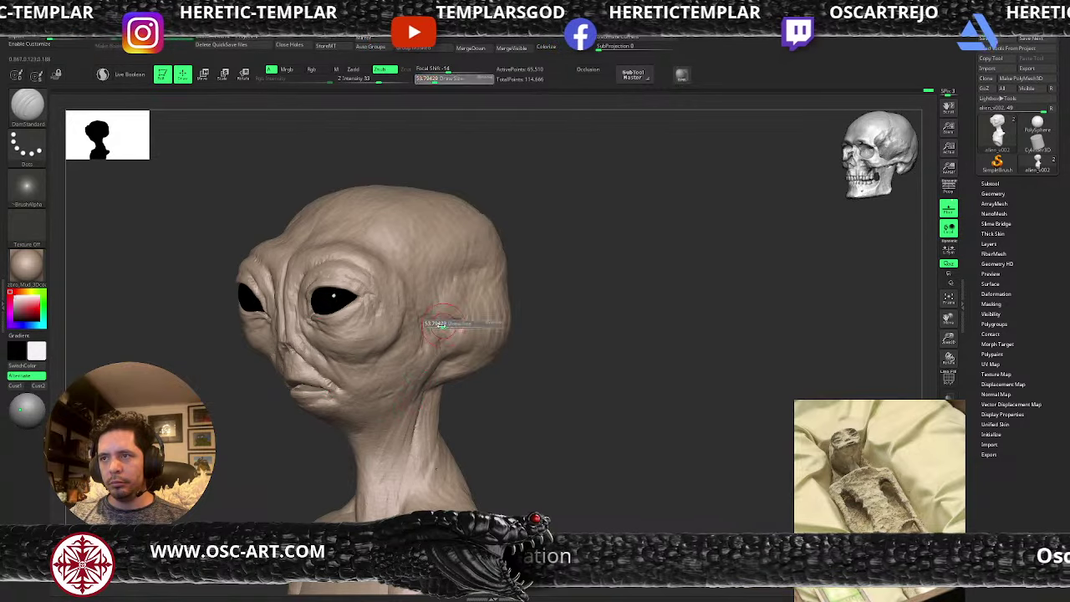
{"action": "left_click", "coordinate": [441, 325]}
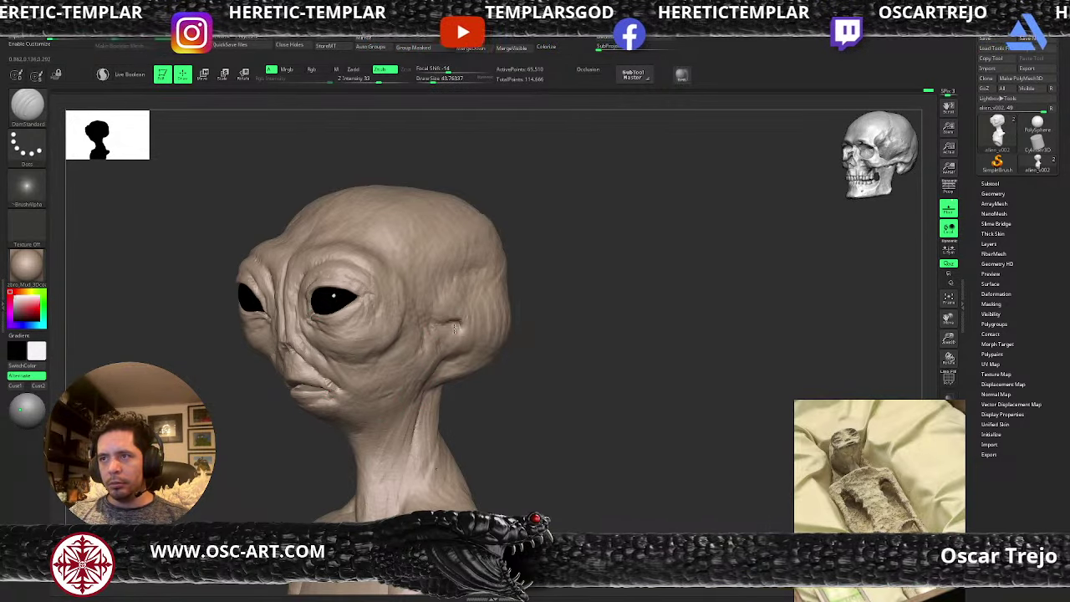
{"action": "left_click_drag", "start_coordinate": [454, 329], "coordinate": [458, 340]}
{"action": "key", "text": "b"}
{"action": "key", "text": "s"}
{"action": "key", "text": "t"}
- Carve creases across the cheek between the eye bulge and ear with the DamStandard brush at a size of about 35
{"action": "key", "text": "b"}
{"action": "key", "text": "d"}
{"action": "key", "text": "s"}
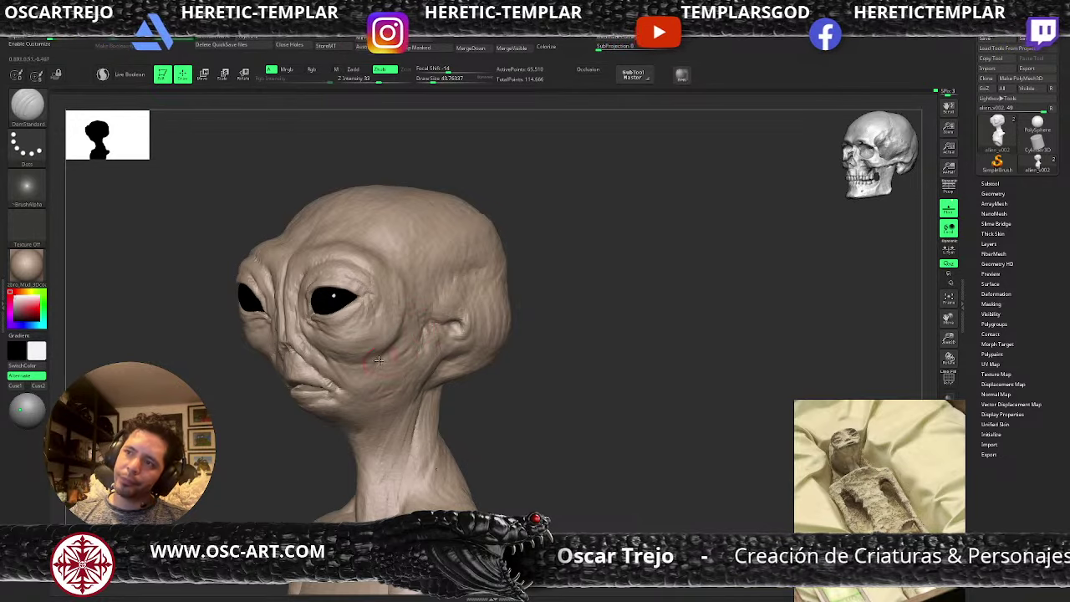
{"action": "key", "text": "bracketleft"}
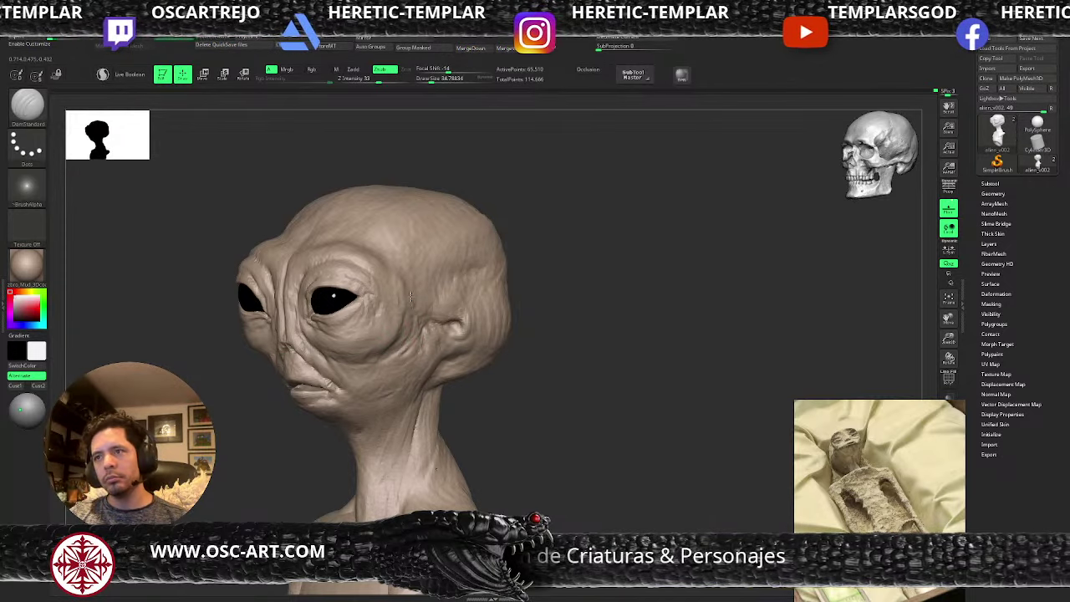
{"action": "left_click_drag", "start_coordinate": [404, 332], "coordinate": [392, 349]}
{"action": "left_click_drag", "start_coordinate": [524, 381], "coordinate": [488, 378]}
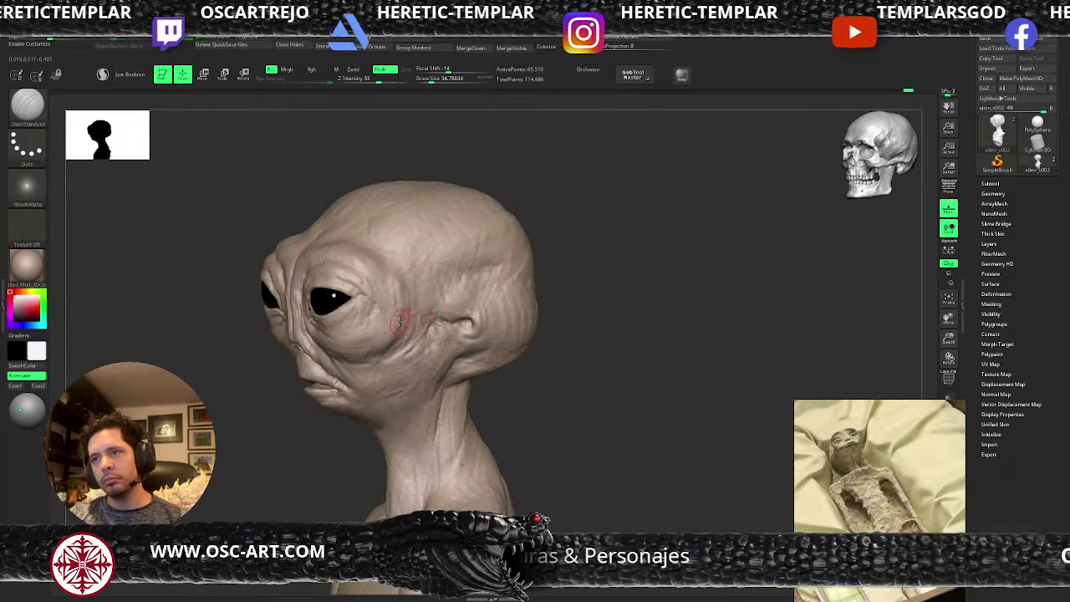
- Build up the cheek below the eye with the ClayBuildup brush at a size of about 56
{"action": "key", "text": "b"}
{"action": "key", "text": "c"}
{"action": "key", "text": "b"}
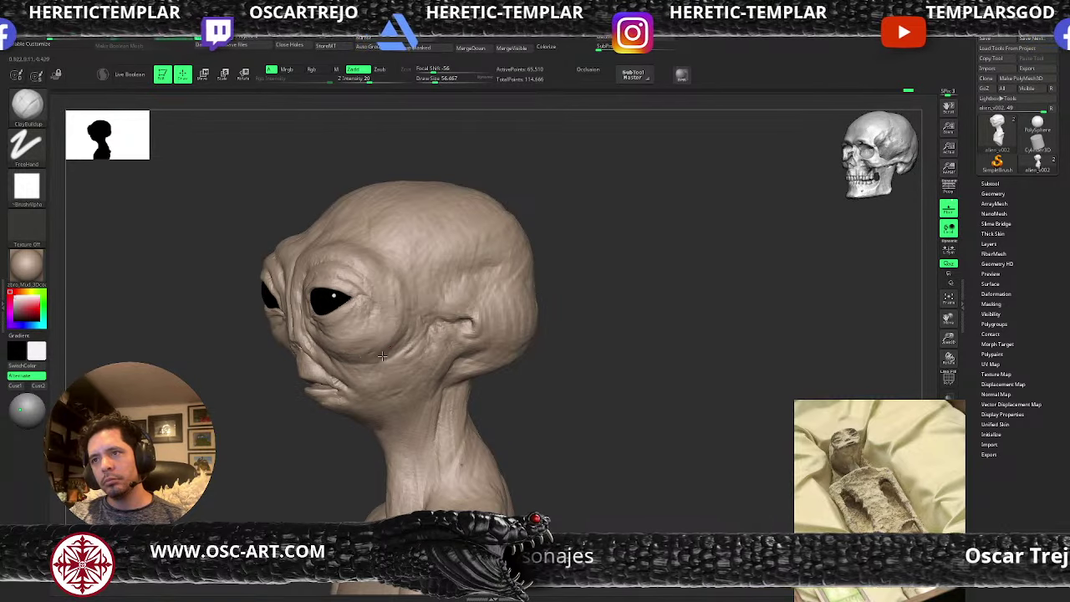
- Refine the creases around the eye bulge with the DamStandard brush at sizes between about 31 and 35
{"action": "key", "text": "b"}
{"action": "key", "text": "d"}
{"action": "key", "text": "s"}
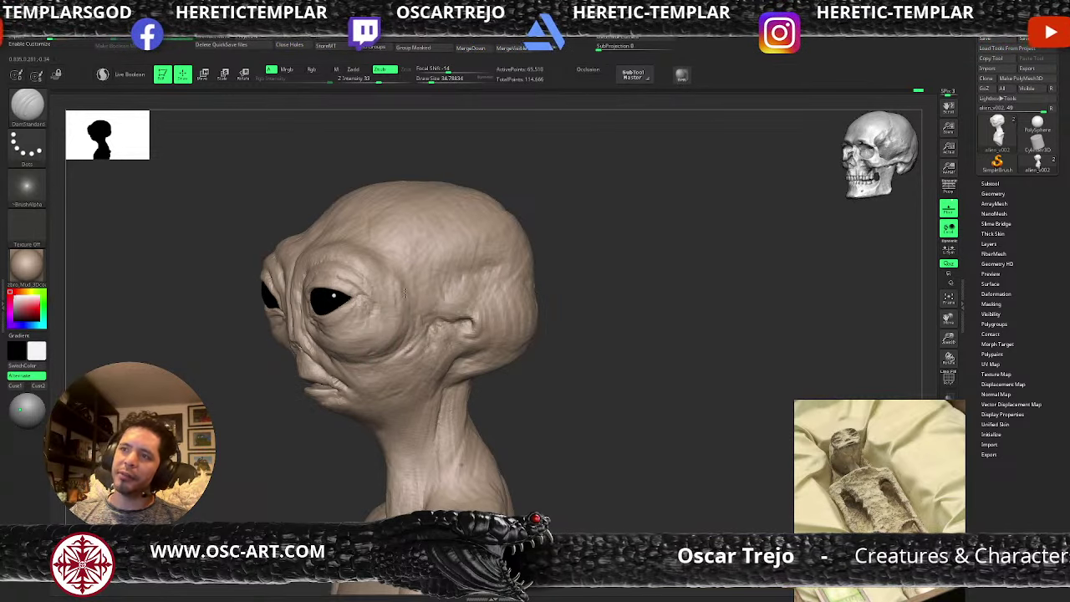
{"action": "left_click_drag", "start_coordinate": [265, 418], "coordinate": [278, 418]}
{"action": "key", "text": "s"}
{"action": "left_click_drag", "start_coordinate": [324, 330], "coordinate": [321, 332]}
{"action": "left_click_drag", "start_coordinate": [234, 403], "coordinate": [249, 468], "text": "alt"}
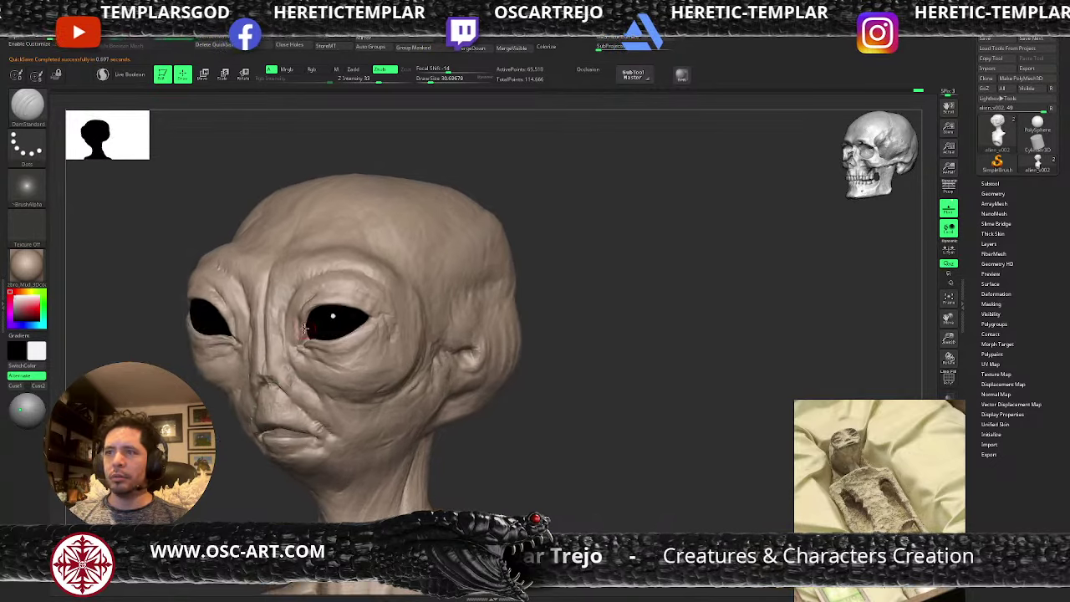
- Reshape the inner eye corner with the Move brush at sizes between about 51 and 54
{"action": "key", "text": "b"}
{"action": "key", "text": "m"}
{"action": "key", "text": "v"}
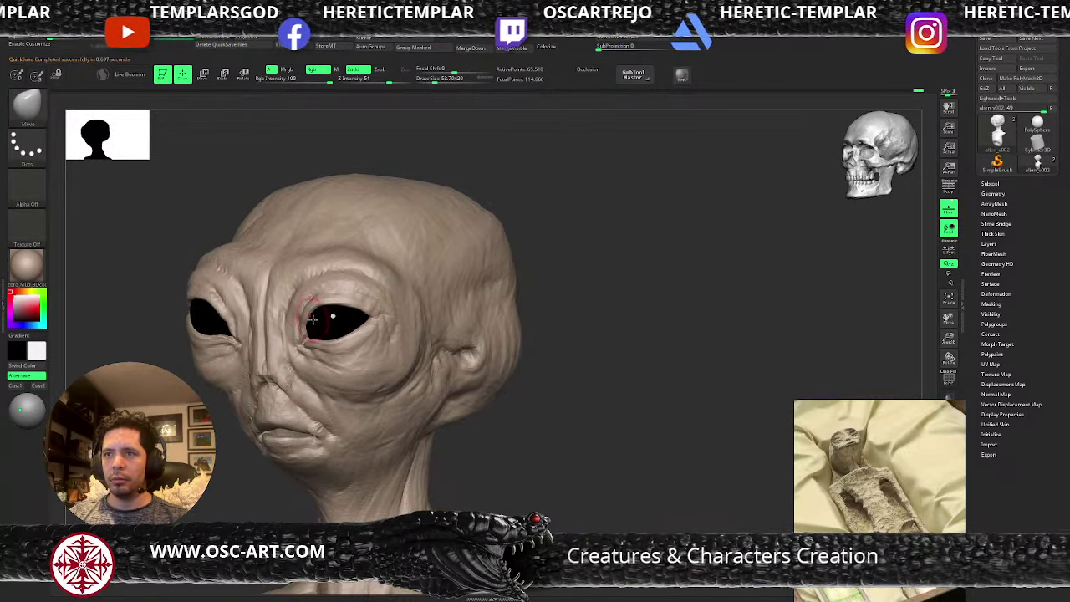
{"action": "left_click_drag", "start_coordinate": [224, 396], "coordinate": [252, 389], "text": "shift"}
{"action": "key", "text": "s"}
{"action": "left_click_drag", "start_coordinate": [313, 323], "coordinate": [305, 328]}
{"action": "key", "text": "s"}
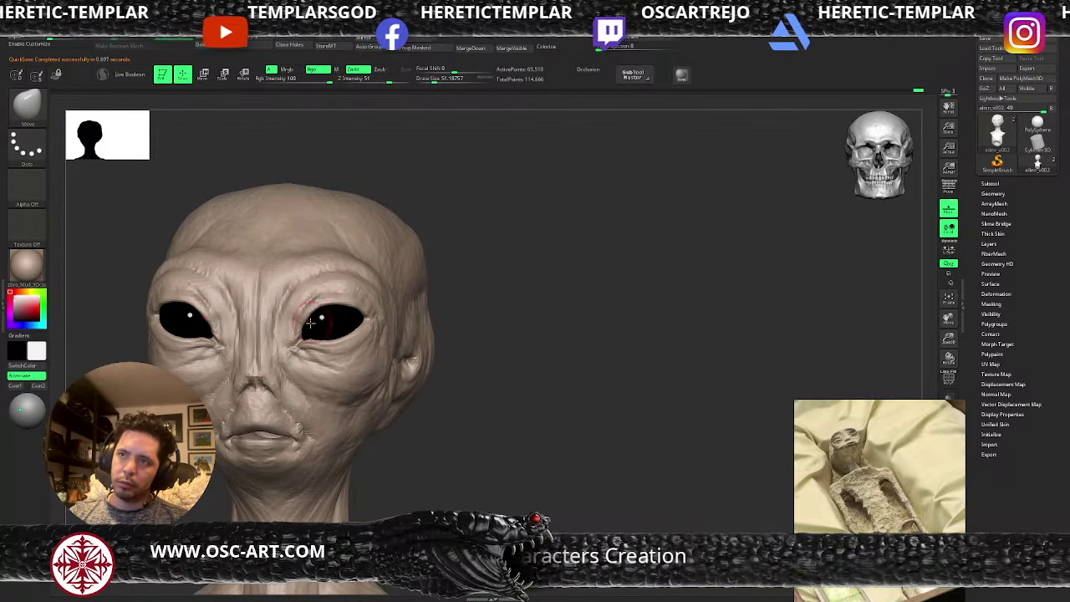
- Carve creases between the nose and inner eye corner with the DamStandard brush at sizes between about 29 and 35
{"action": "key", "text": "b"}
{"action": "key", "text": "d"}
{"action": "key", "text": "s"}
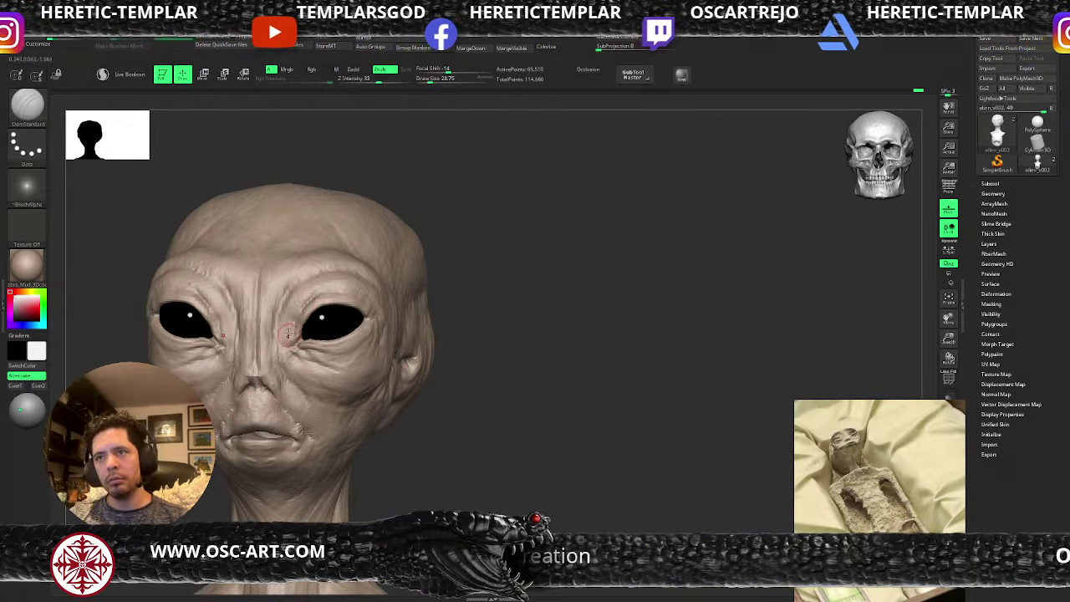
{"action": "key", "text": "s"}
{"action": "left_click_drag", "start_coordinate": [286, 335], "coordinate": [278, 366]}
{"action": "key", "text": "s"}
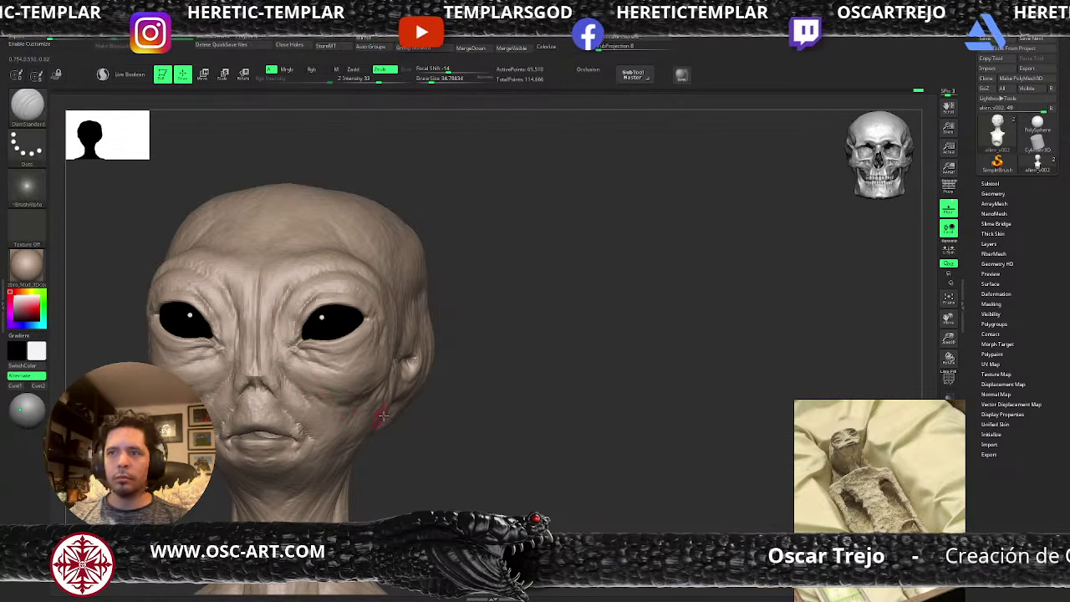
{"action": "left_click_drag", "start_coordinate": [383, 415], "coordinate": [446, 395]}
- Shape the folds at the base of the throat with DamStandard at about 35 and the Standard brush at about 59
{"action": "left_click_drag", "start_coordinate": [226, 459], "coordinate": [338, 418], "text": "alt"}
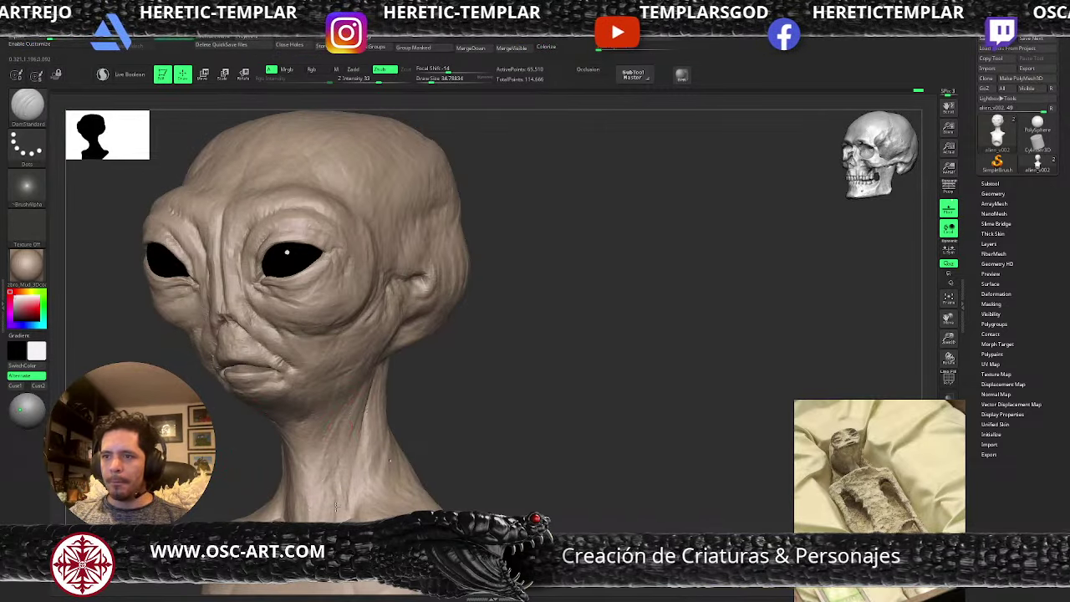
{"action": "left_click_drag", "start_coordinate": [336, 507], "coordinate": [320, 518]}
{"action": "key", "text": "b"}
{"action": "key", "text": "s"}
{"action": "key", "text": "t"}
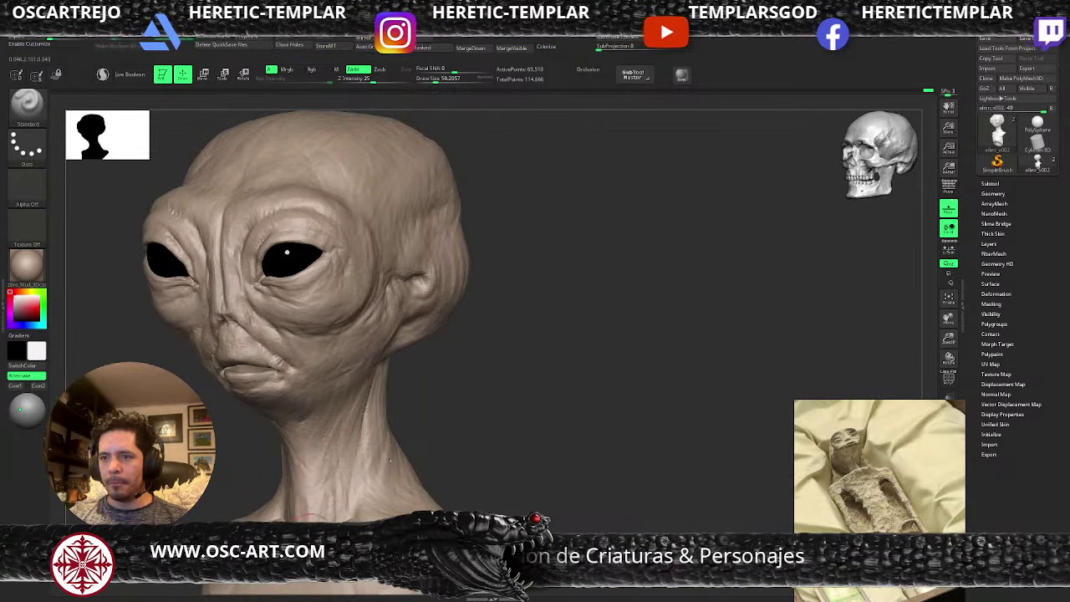
{"action": "mouse_move", "coordinate": [324, 498]}
{"action": "left_mouse_down"}
{"action": "mouse_move", "coordinate": [309, 494]}
{"action": "mouse_move", "coordinate": [314, 503]}
{"action": "mouse_move", "coordinate": [314, 471]}
{"action": "mouse_move", "coordinate": [311, 494]}
{"action": "left_mouse_up"}
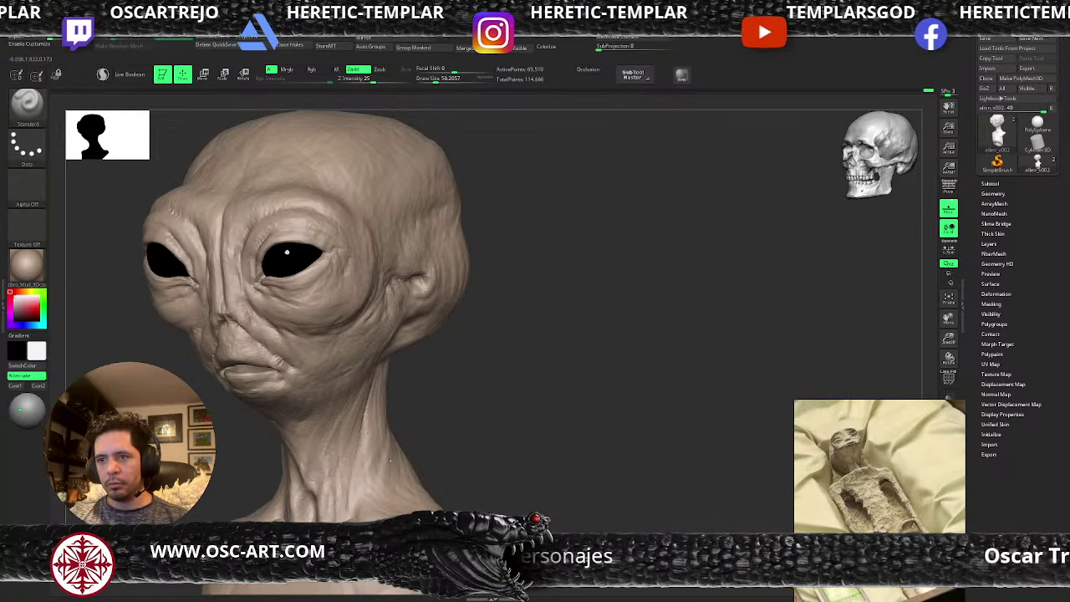
{"action": "right_click_drag", "start_coordinate": [242, 478], "coordinate": [328, 488]}
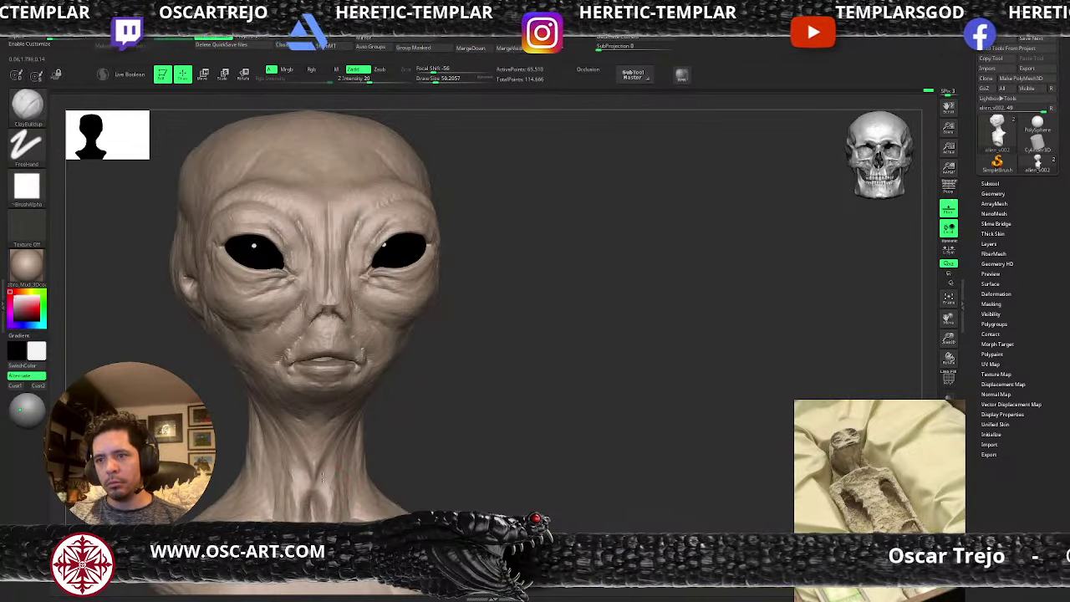
- Carve vertical creases down the front of the neck with the DamStandard brush at a size of about 59
{"action": "key", "text": "b"}
{"action": "key", "text": "d"}
{"action": "key", "text": "s"}
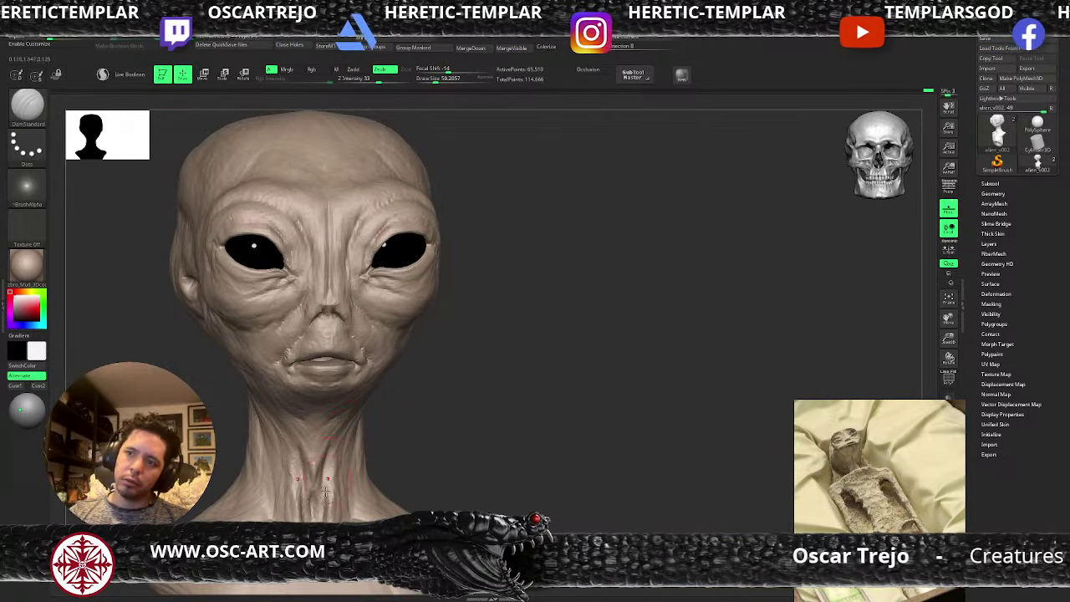
{"action": "left_click_drag", "start_coordinate": [397, 392], "coordinate": [326, 410]}
- Build up and smooth the muscles on the front and side of the neck with the ClayBuildup brush at about 97
{"action": "key", "text": "b"}
{"action": "key", "text": "c"}
{"action": "key", "text": "b"}
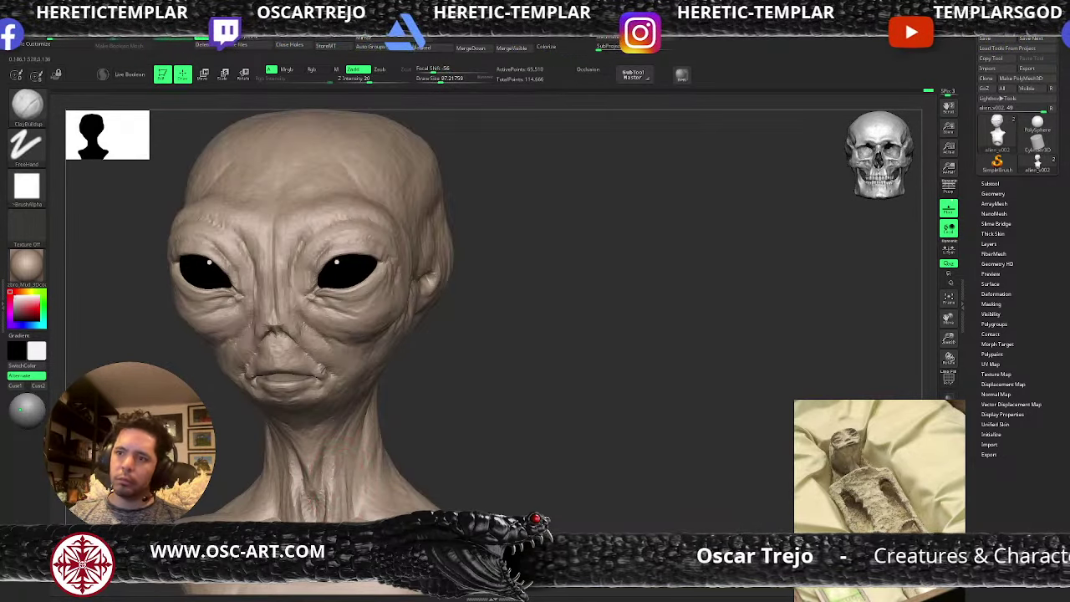
{"action": "mouse_move", "coordinate": [349, 456]}
{"action": "left_mouse_down"}
{"action": "mouse_move", "coordinate": [352, 505]}
{"action": "mouse_move", "coordinate": [359, 443]}
{"action": "mouse_move", "coordinate": [370, 497]}
{"action": "mouse_move", "coordinate": [344, 449]}
{"action": "mouse_move", "coordinate": [366, 503]}
{"action": "left_mouse_up"}
{"action": "left_click_drag", "start_coordinate": [441, 409], "coordinate": [398, 402]}
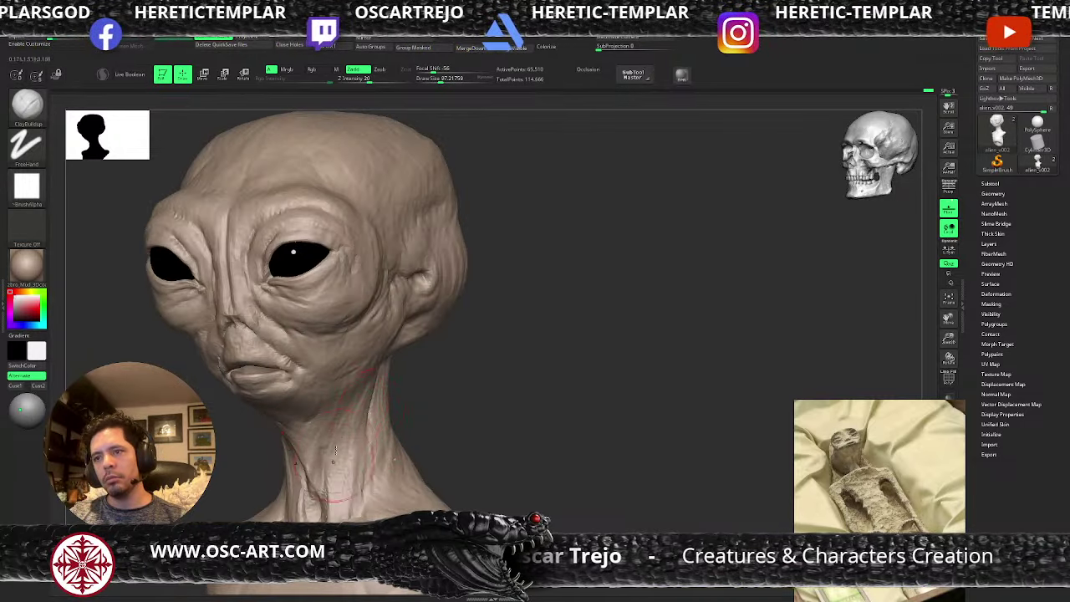
{"action": "left_click_drag", "start_coordinate": [434, 434], "coordinate": [400, 433]}
{"action": "mouse_move", "coordinate": [321, 469]}
{"action": "left_mouse_down"}
{"action": "mouse_move", "coordinate": [317, 516]}
{"action": "mouse_move", "coordinate": [315, 479]}
{"action": "left_mouse_up"}
{"action": "left_click_drag", "start_coordinate": [431, 425], "coordinate": [391, 425]}
{"action": "mouse_move", "coordinate": [338, 503]}
{"action": "left_mouse_down", "text": "shift"}
{"action": "mouse_move", "coordinate": [331, 474]}
{"action": "mouse_move", "coordinate": [278, 485]}
{"action": "mouse_move", "coordinate": [307, 473]}
{"action": "left_mouse_up", "text": "shift"}
- Build up the back and side of the neck below the skull with the ClayBuildup brush at a size of about 80
{"action": "key", "text": "s"}
{"action": "left_click_drag", "start_coordinate": [307, 467], "coordinate": [301, 467]}
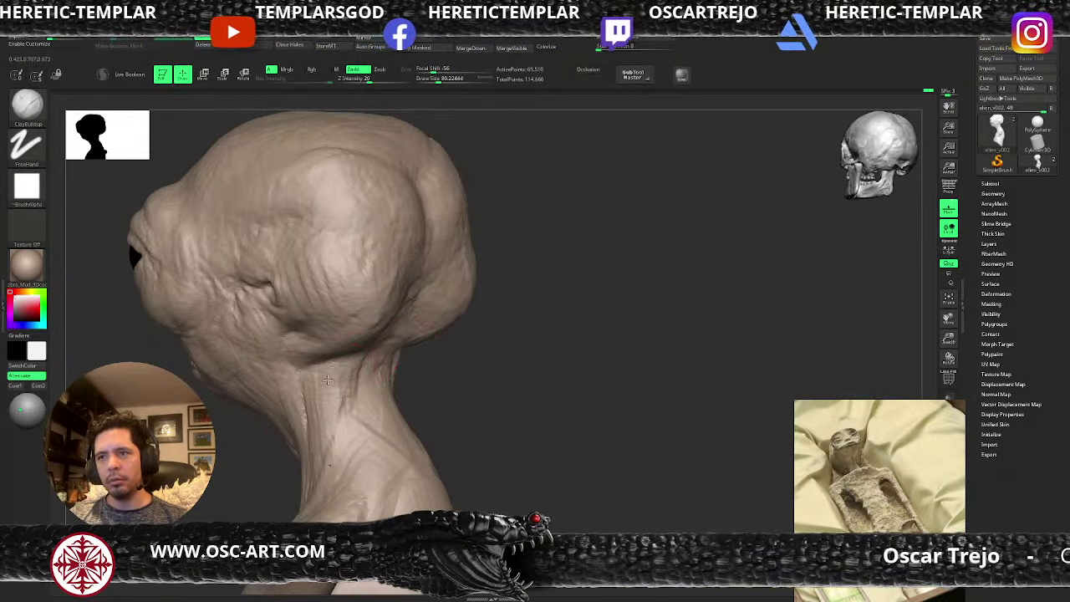
{"action": "mouse_move", "coordinate": [328, 379]}
{"action": "left_mouse_down"}
{"action": "mouse_move", "coordinate": [310, 380]}
{"action": "mouse_move", "coordinate": [305, 420]}
{"action": "left_mouse_up"}
- Carve wrinkles under the skull base and across the nape with the DamStandard brush at a size of about 51
{"action": "key", "text": "b"}
{"action": "key", "text": "d"}
{"action": "key", "text": "s"}
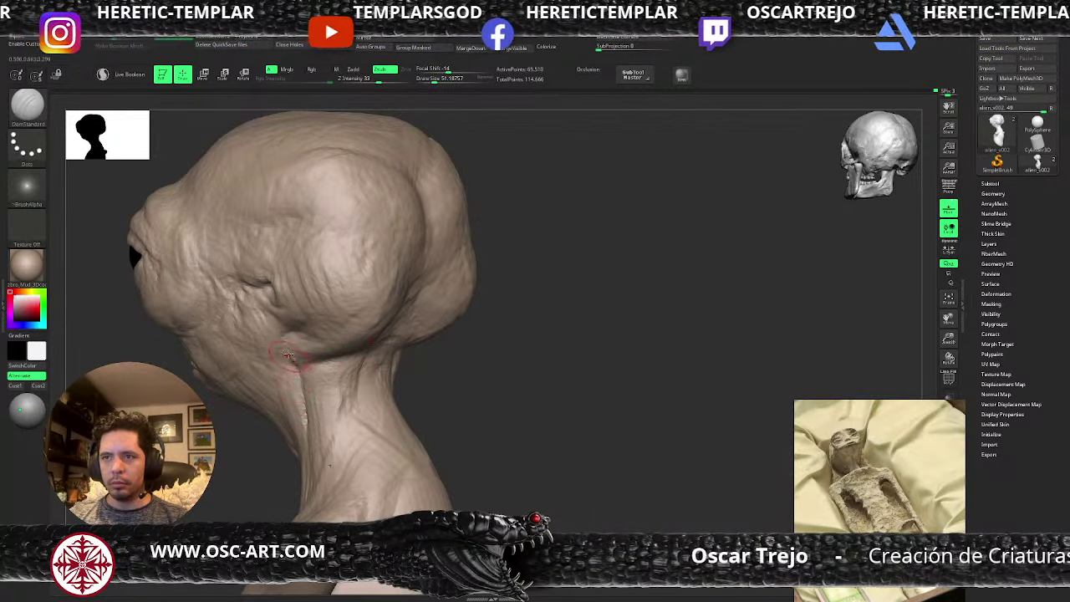
{"action": "left_click_drag", "start_coordinate": [405, 380], "coordinate": [358, 374]}
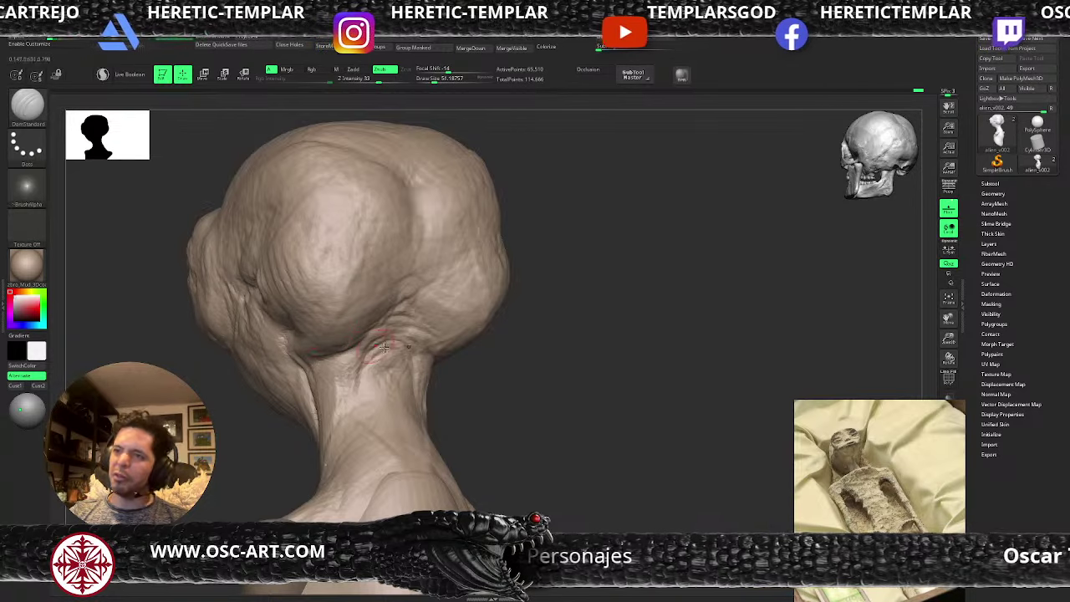
{"action": "mouse_move", "coordinate": [511, 366]}
{"action": "left_mouse_down"}
{"action": "mouse_move", "coordinate": [406, 363]}
{"action": "mouse_move", "coordinate": [381, 435]}
{"action": "left_mouse_up"}
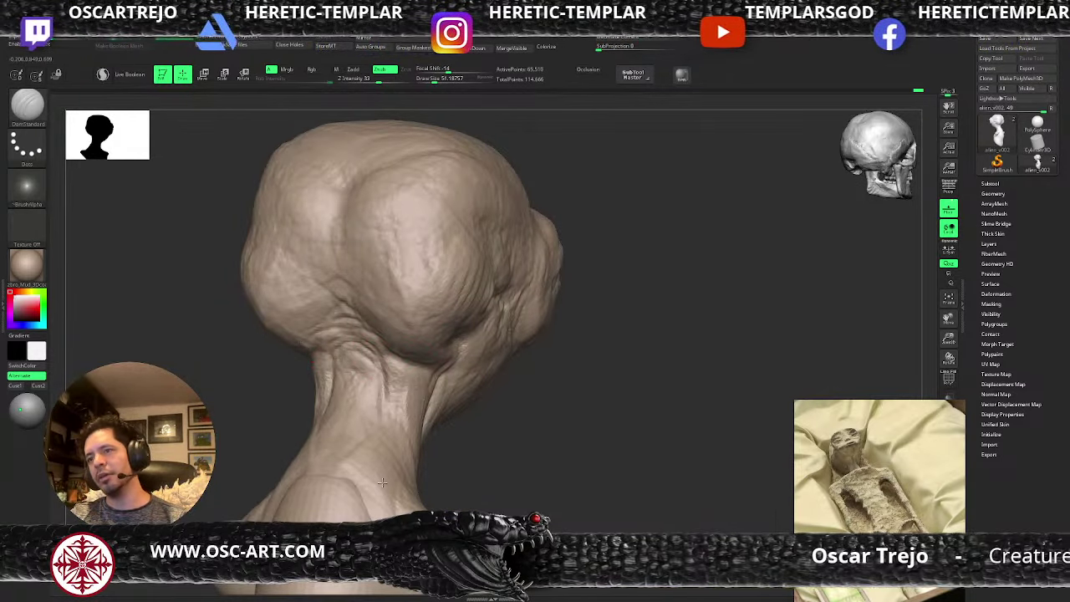
- Carve creases on the rear skull lobe and down the neck below the ear with DamStandard at about 51
{"action": "left_click_drag", "start_coordinate": [476, 427], "coordinate": [445, 406]}
{"action": "left_click_drag", "start_coordinate": [417, 234], "coordinate": [424, 305]}
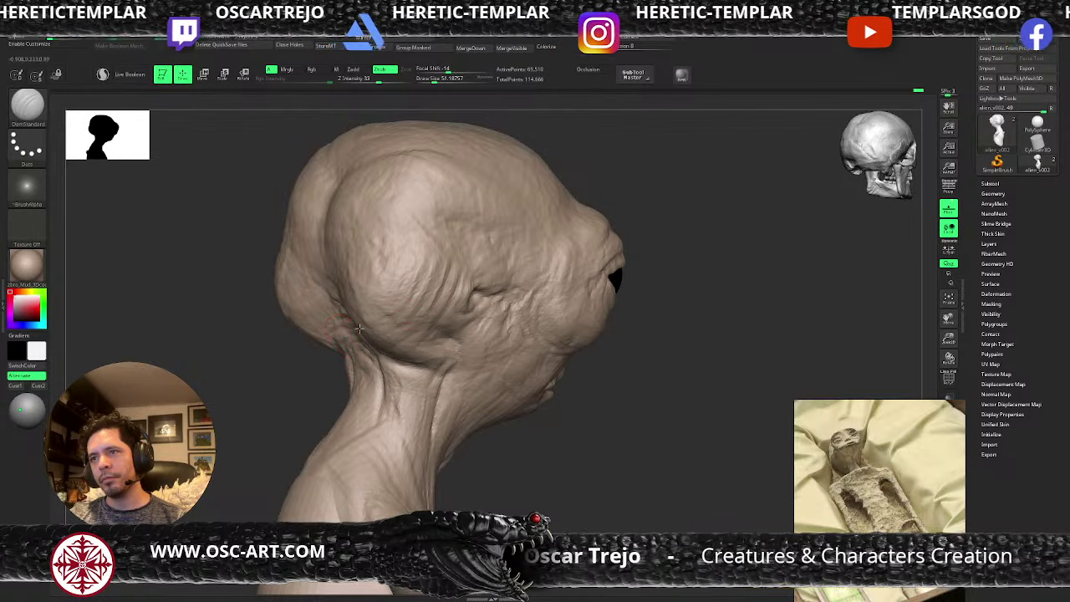
{"action": "left_click_drag", "start_coordinate": [406, 359], "coordinate": [434, 330]}
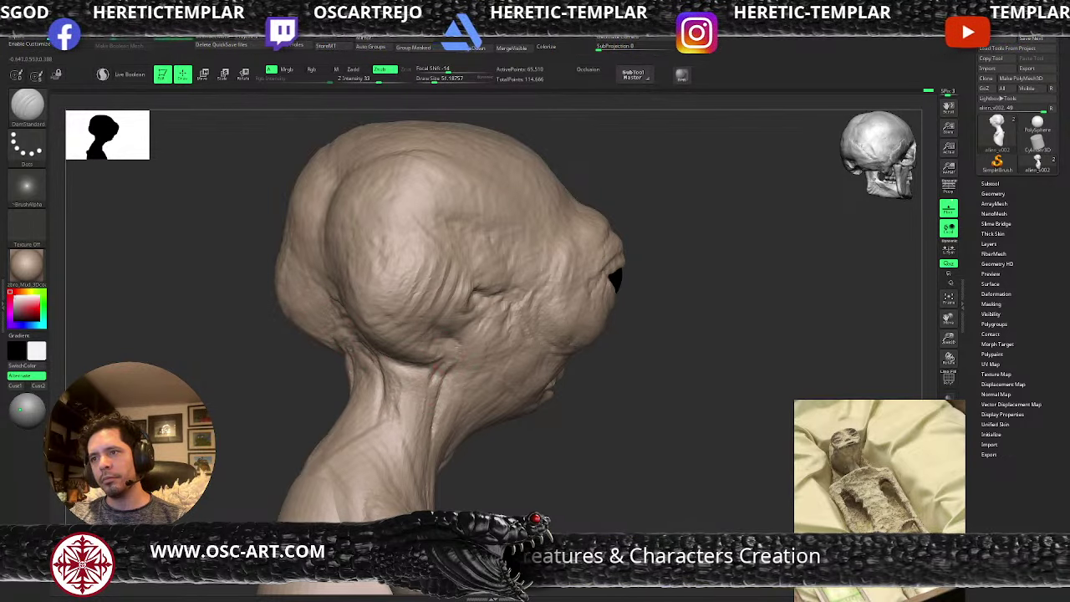
{"action": "left_click_drag", "start_coordinate": [553, 427], "coordinate": [493, 425]}
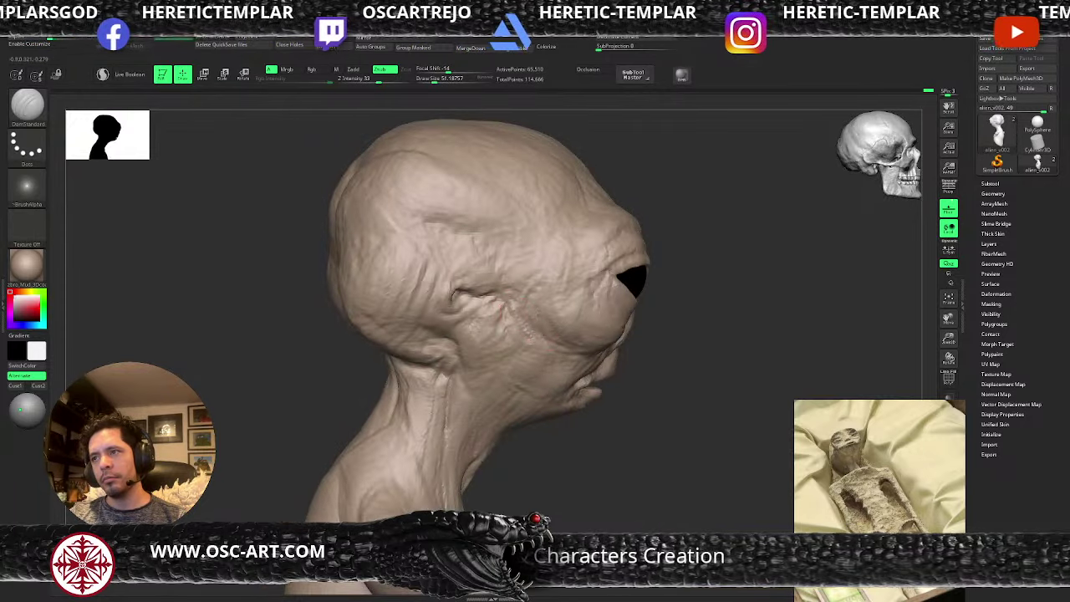
- Carve a crease from the outer eye corner under the lower eyelid with the DamStandard brush at about 41
{"action": "left_click_drag", "start_coordinate": [634, 422], "coordinate": [432, 358], "text": "alt"}
{"action": "mouse_move", "coordinate": [496, 347]}
{"action": "left_mouse_down", "text": "alt"}
{"action": "mouse_move", "coordinate": [427, 380]}
{"action": "mouse_move", "coordinate": [424, 369]}
{"action": "mouse_move", "coordinate": [451, 420]}
{"action": "left_mouse_up", "text": "alt"}
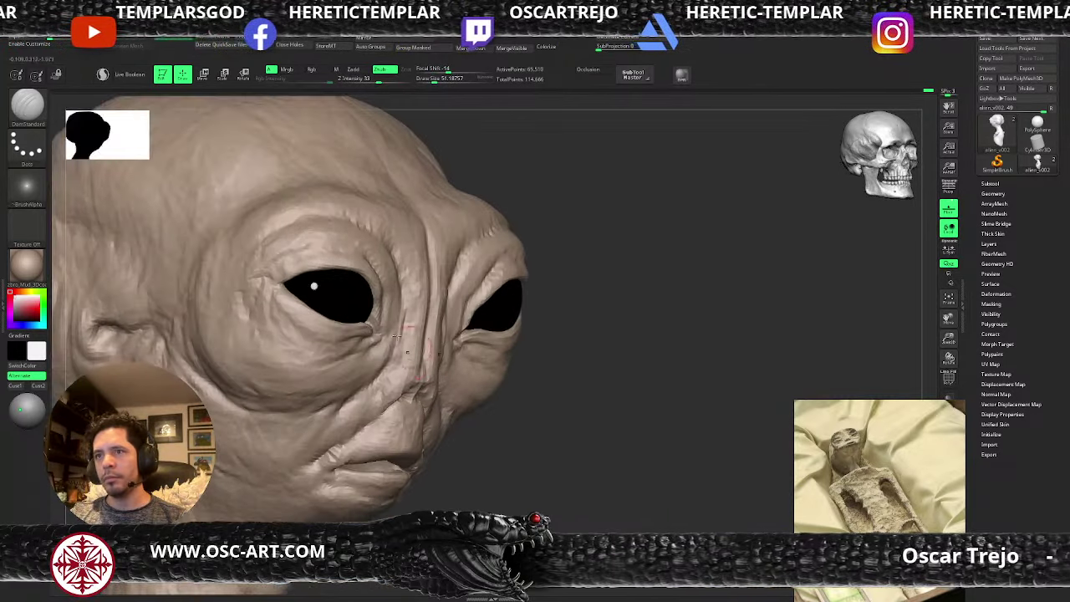
{"action": "key", "text": "bracketright"}
{"action": "key", "text": "bracketright"}
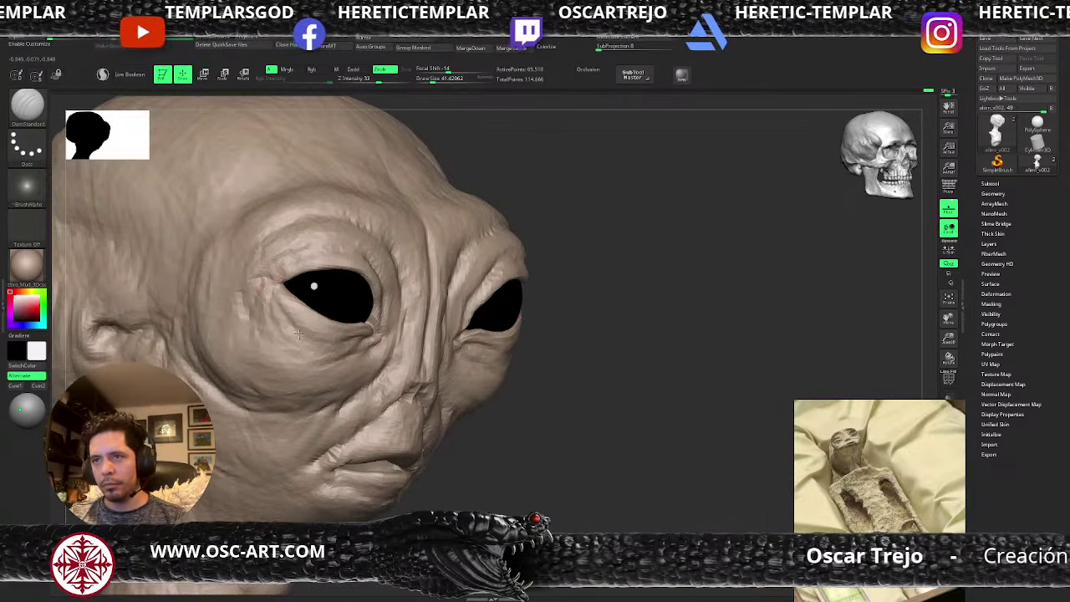
{"action": "left_click_drag", "start_coordinate": [279, 301], "coordinate": [313, 333]}
- Carve curved eye-bag wrinkles below the eye with the DamStandard brush at a size of about 33
{"action": "left_click_drag", "start_coordinate": [497, 391], "coordinate": [485, 369], "text": "alt"}
{"action": "left_click_drag", "start_coordinate": [248, 406], "coordinate": [250, 465], "text": "alt"}
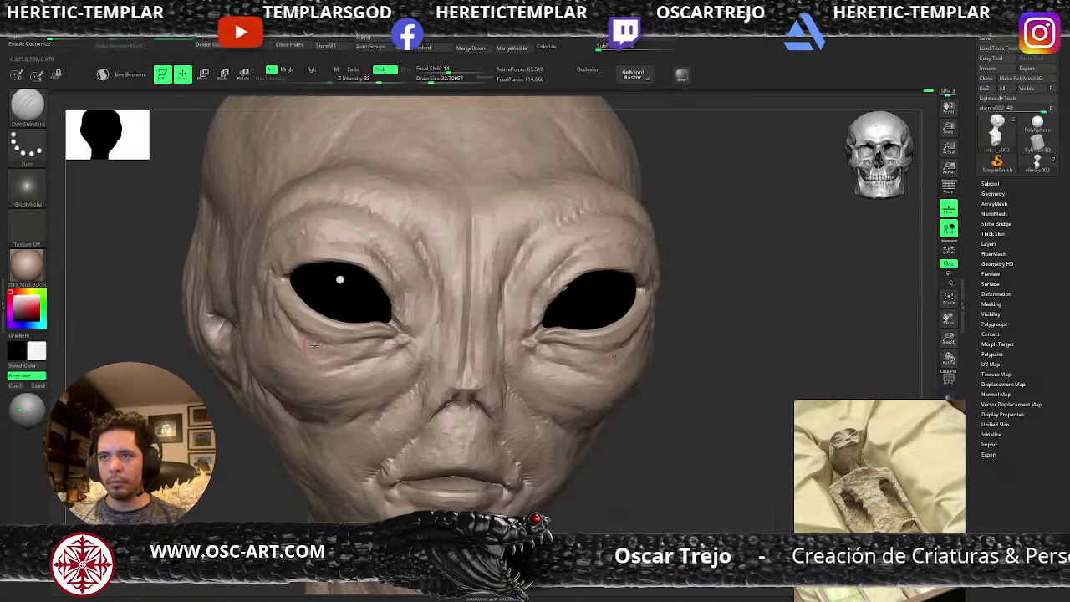
{"action": "mouse_move", "coordinate": [284, 336]}
{"action": "left_mouse_down"}
{"action": "mouse_move", "coordinate": [315, 357]}
{"action": "mouse_move", "coordinate": [368, 348]}
{"action": "left_mouse_up"}
{"action": "left_click_drag", "start_coordinate": [313, 373], "coordinate": [387, 346]}
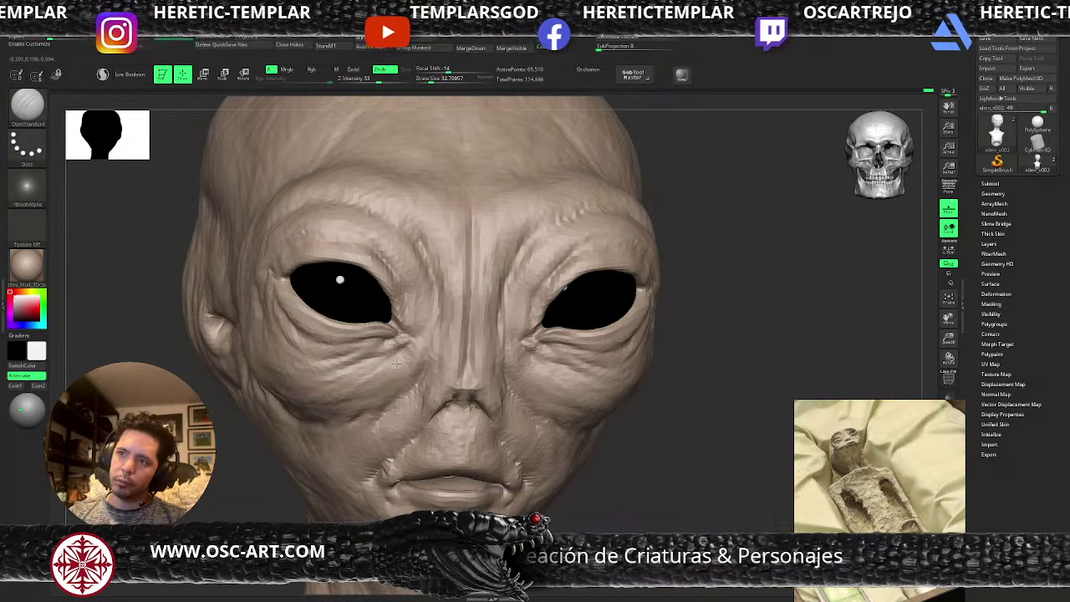
- Deepen the fold between the inner eye corner and the nose with the DamStandard brush at a size of about 59
{"action": "key", "text": "bracketright"}
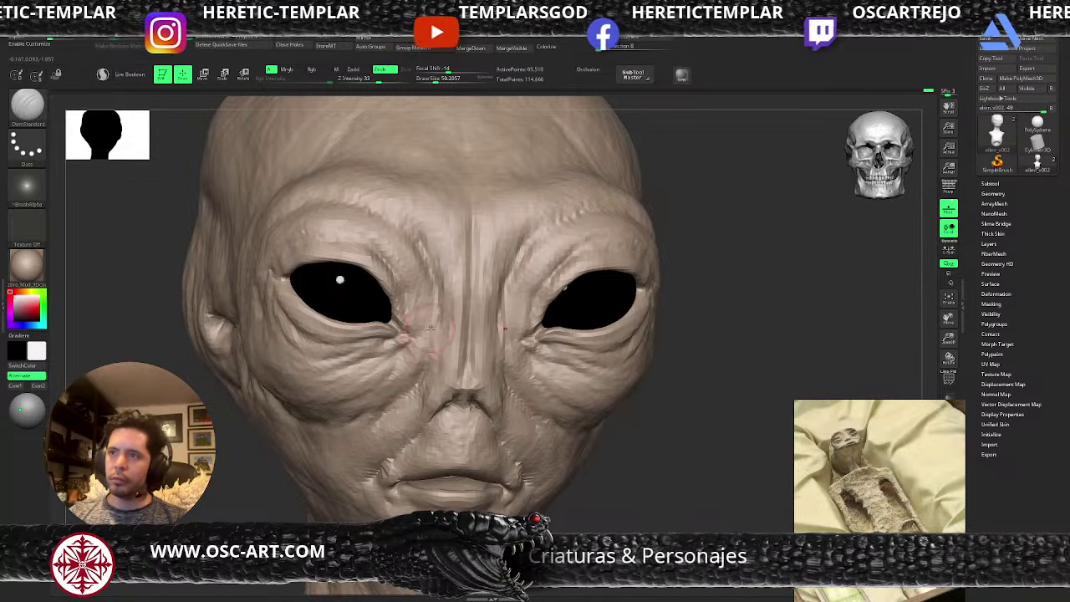
{"action": "left_click_drag", "start_coordinate": [431, 330], "coordinate": [422, 356]}
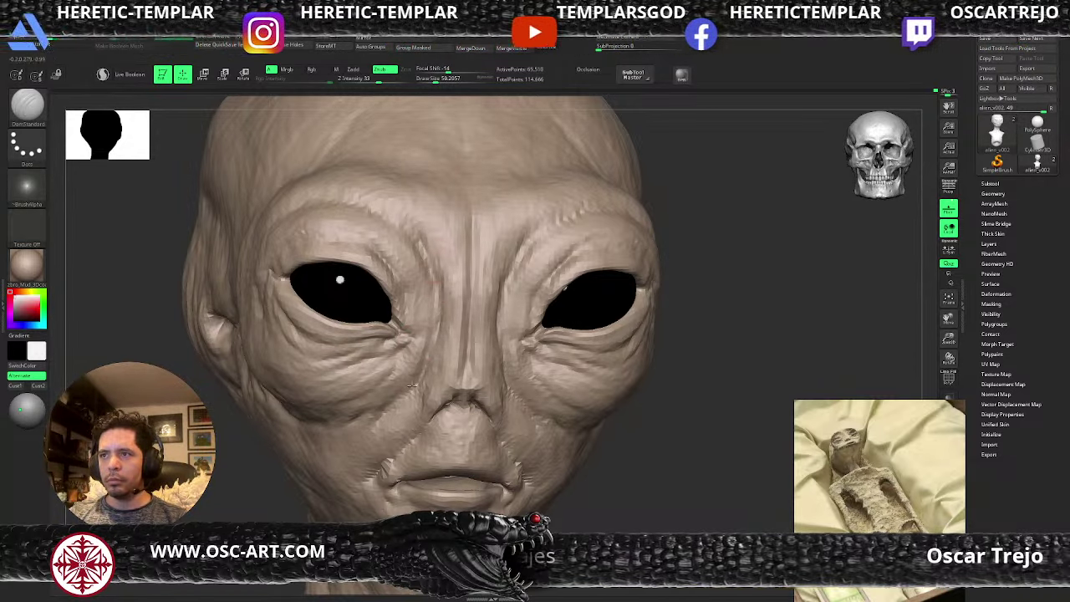
{"action": "right_click_drag", "start_coordinate": [567, 432], "coordinate": [525, 307], "text": "ctrl"}
{"action": "right_click_drag", "start_coordinate": [525, 307], "coordinate": [534, 344], "text": "ctrl"}
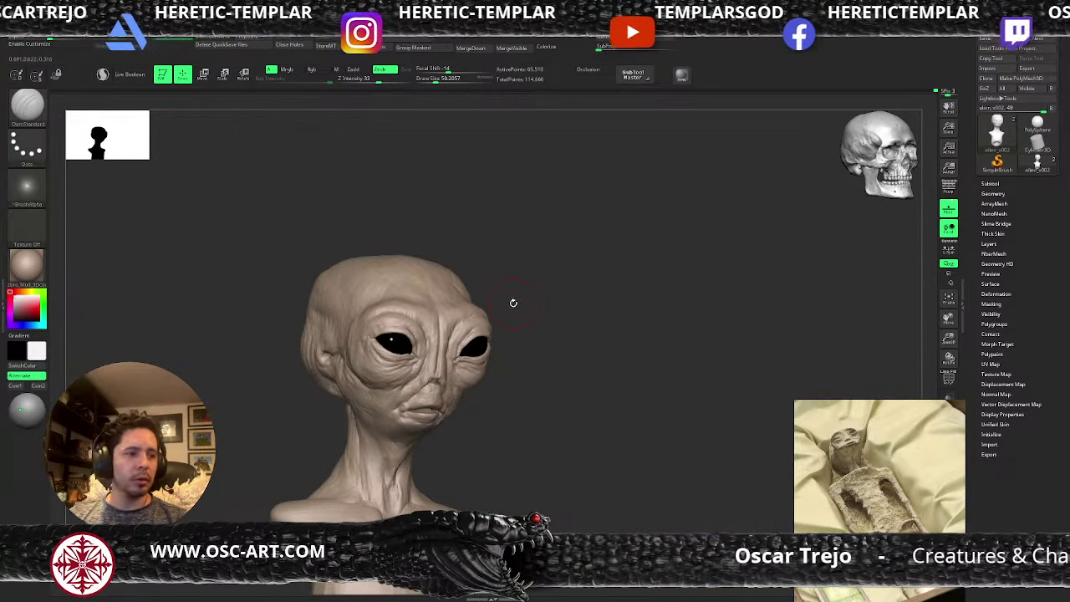
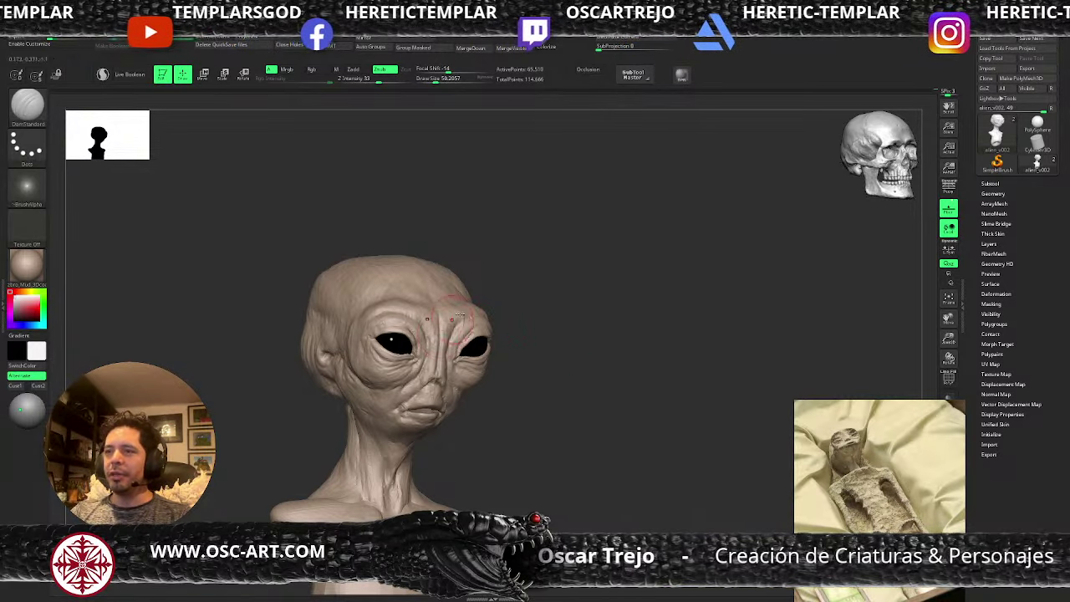
- Carve wrinkles along the brow and upper lid with the DamStandard brush at a size of about 45
{"action": "mouse_move", "coordinate": [509, 256]}
{"action": "left_mouse_down", "text": "alt"}
{"action": "mouse_move", "coordinate": [523, 376]}
{"action": "mouse_move", "coordinate": [478, 362]}
{"action": "mouse_move", "coordinate": [487, 383]}
{"action": "left_mouse_up", "text": "alt"}
{"action": "key", "text": "s"}
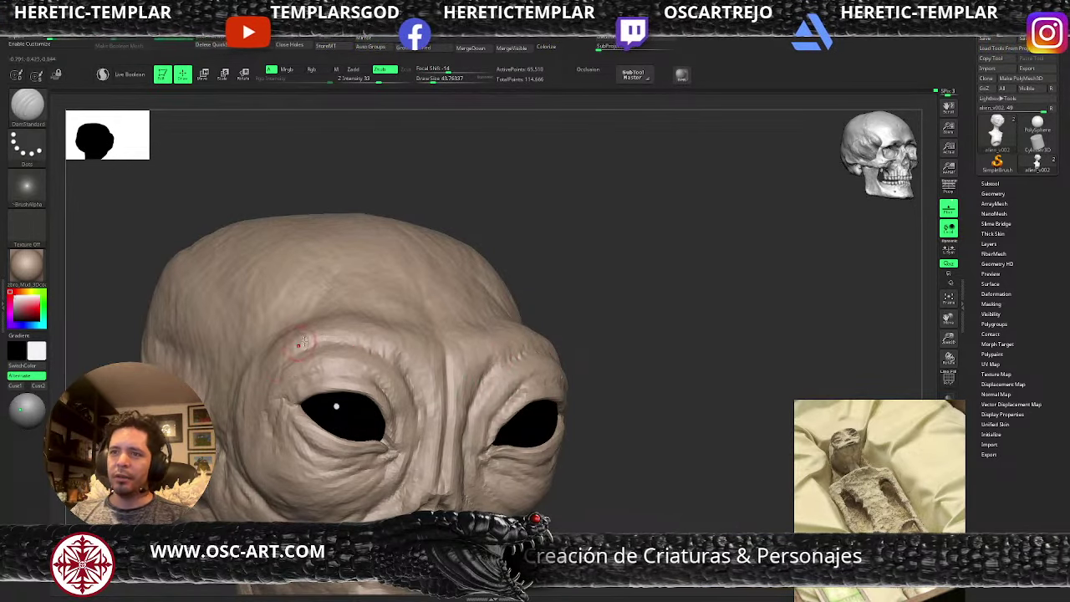
{"action": "key", "text": "]"}
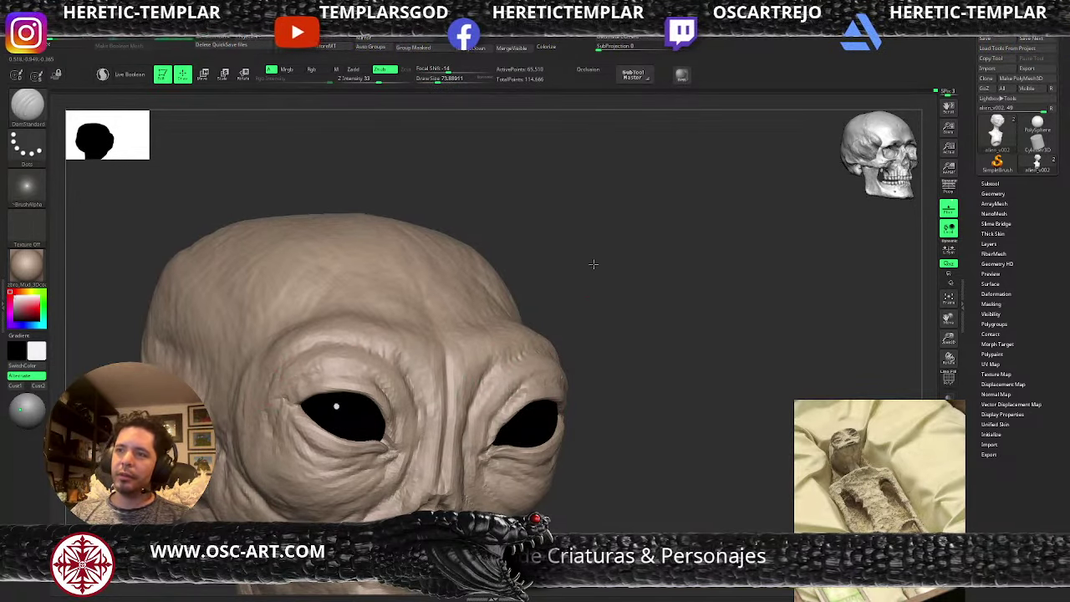
- Build up volume around the eye socket and eye bag with the ClayBuildup brush at a size of about 104
{"action": "mouse_move", "coordinate": [594, 264]}
{"action": "left_mouse_down", "text": "alt"}
{"action": "mouse_move", "coordinate": [516, 275]}
{"action": "mouse_move", "coordinate": [506, 286]}
{"action": "mouse_move", "coordinate": [496, 236]}
{"action": "mouse_move", "coordinate": [544, 275]}
{"action": "left_mouse_up", "text": "alt"}
{"action": "key", "text": "b"}
{"action": "key", "text": "c"}
{"action": "key", "text": "b"}
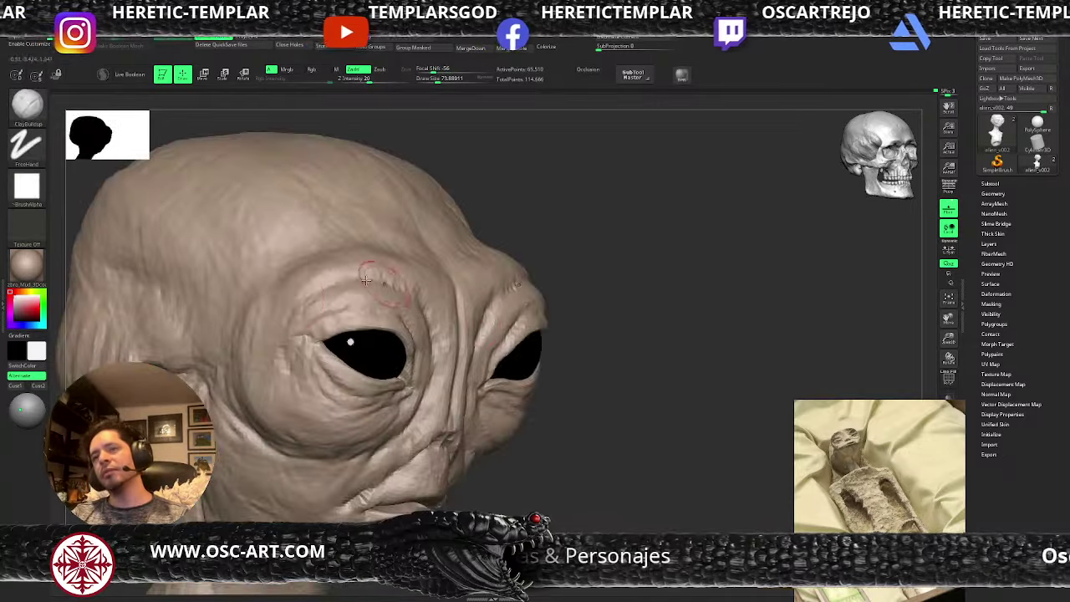
{"action": "key", "text": "]"}
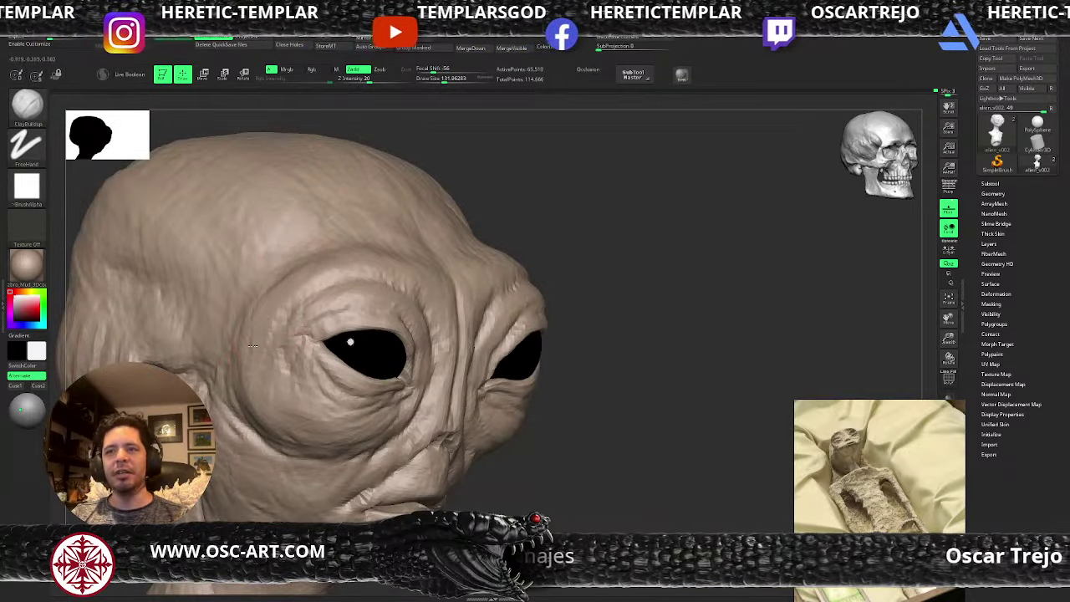
{"action": "key", "text": "["}
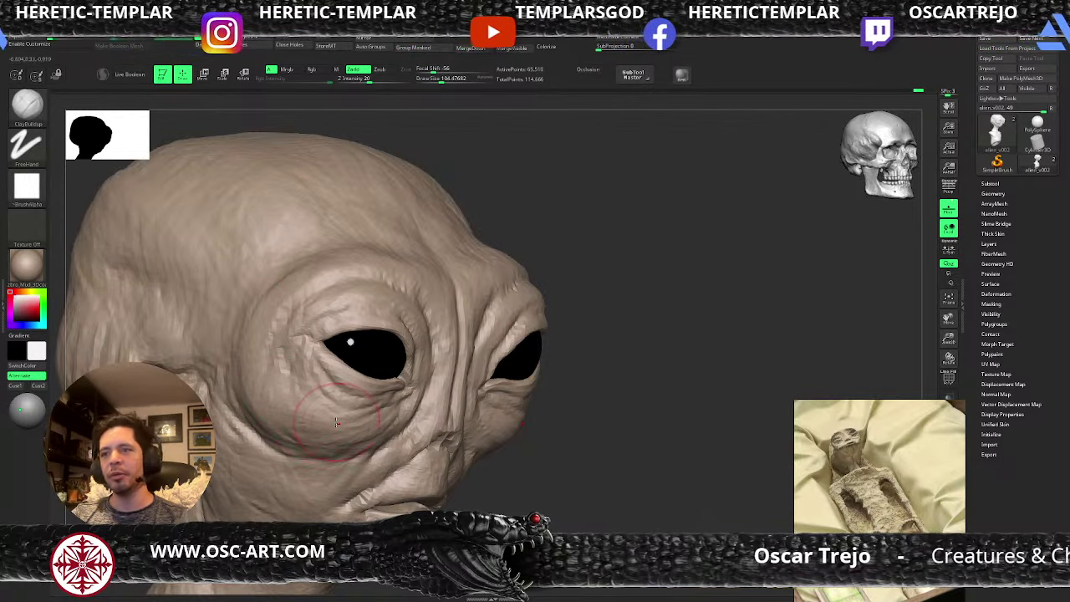
- Carve wrinkles into the eye bag with the DamStandard brush at a size of about 54
{"action": "key", "text": "b"}
{"action": "key", "text": "d"}
{"action": "key", "text": "s"}
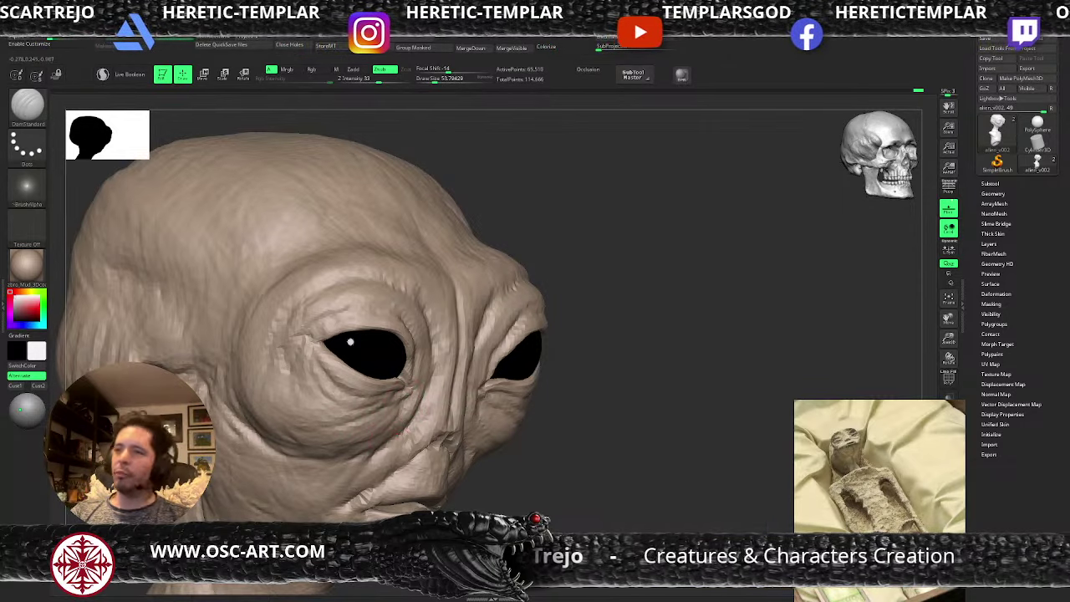
- Build up the cheek between the eye bag and the nose with an enlarged ClayBuildup brush
{"action": "mouse_move", "coordinate": [596, 470]}
{"action": "left_mouse_down", "text": "alt"}
{"action": "mouse_move", "coordinate": [549, 449]}
{"action": "mouse_move", "coordinate": [568, 458]}
{"action": "left_mouse_up", "text": "alt"}
{"action": "key", "text": "b"}
{"action": "key", "text": "c"}
{"action": "key", "text": "b"}
{"action": "key", "text": "bracketright"}
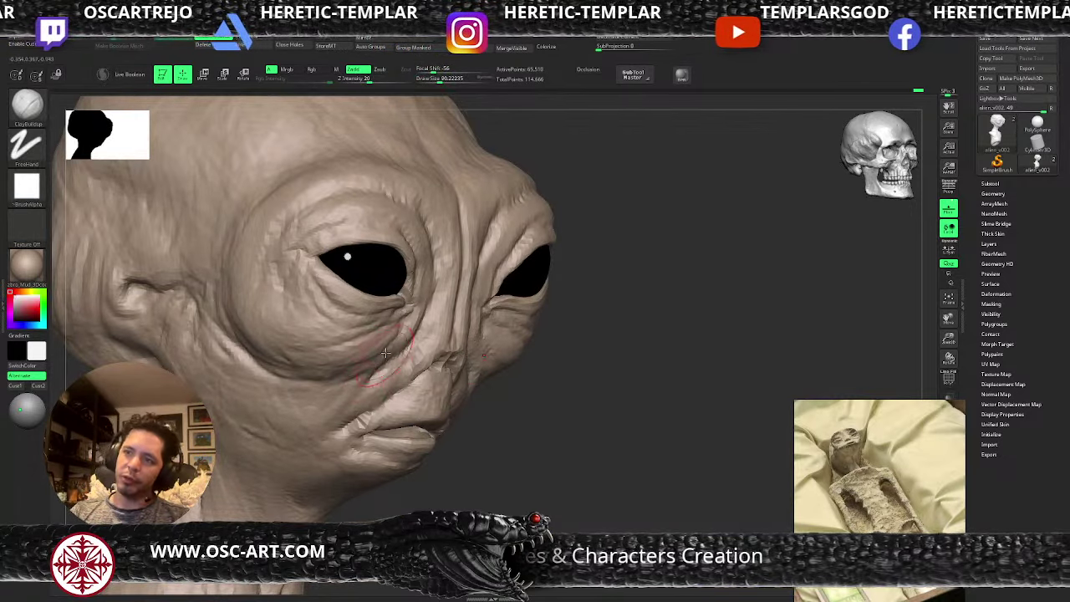
{"action": "mouse_move", "coordinate": [364, 383]}
{"action": "left_mouse_down"}
{"action": "mouse_move", "coordinate": [394, 354]}
{"action": "mouse_move", "coordinate": [357, 389]}
{"action": "left_mouse_up"}
- Deepen the crease running beneath the eye bag with the DamStandard brush at a size of about 62
{"action": "key", "text": "b"}
{"action": "key", "text": "d"}
{"action": "key", "text": "s"}
{"action": "key", "text": "bracketleft"}
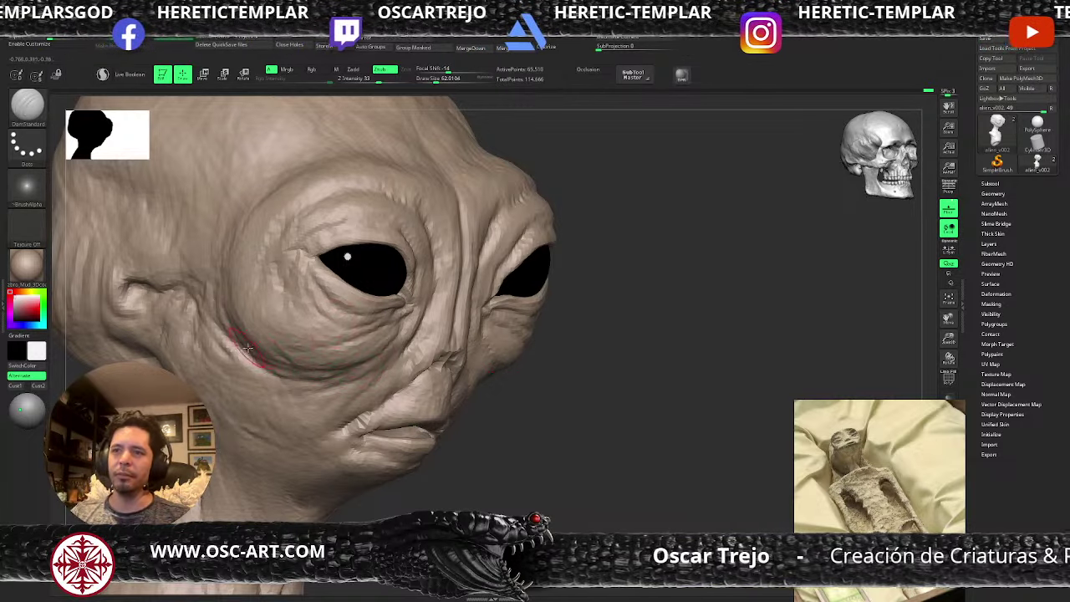
- Carve finer creases across the cheek below the eye bag with the DamStandard brush at about 39
{"action": "key", "text": "s"}
{"action": "left_click_drag", "start_coordinate": [250, 353], "coordinate": [246, 353]}
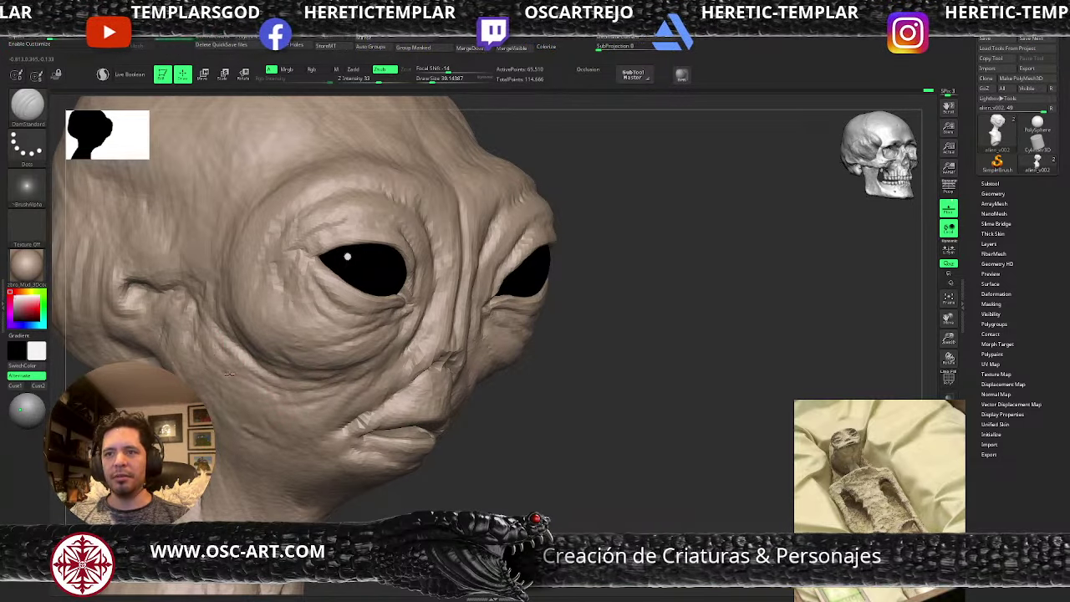
{"action": "key", "text": "s"}
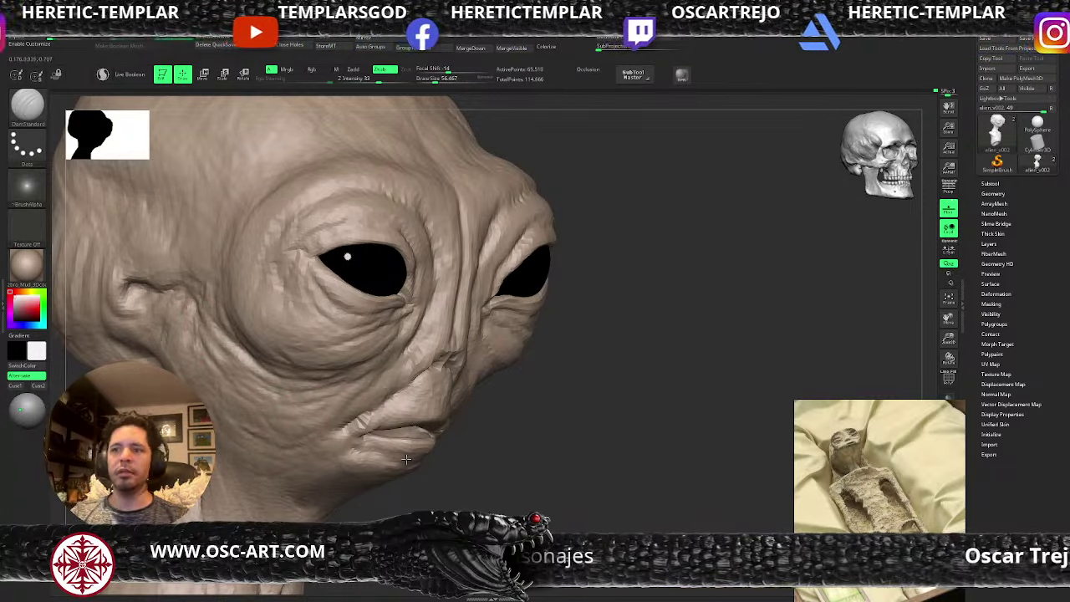
- Carve a small fold at the mouth corner with DamStandard at about 35 and smooth the skin beside it
{"action": "right_click_drag", "start_coordinate": [405, 459], "coordinate": [418, 418], "text": "ctrl"}
{"action": "right_click_drag", "start_coordinate": [468, 468], "coordinate": [282, 450]}
{"action": "right_click_drag", "start_coordinate": [262, 484], "coordinate": [352, 468], "text": "ctrl"}
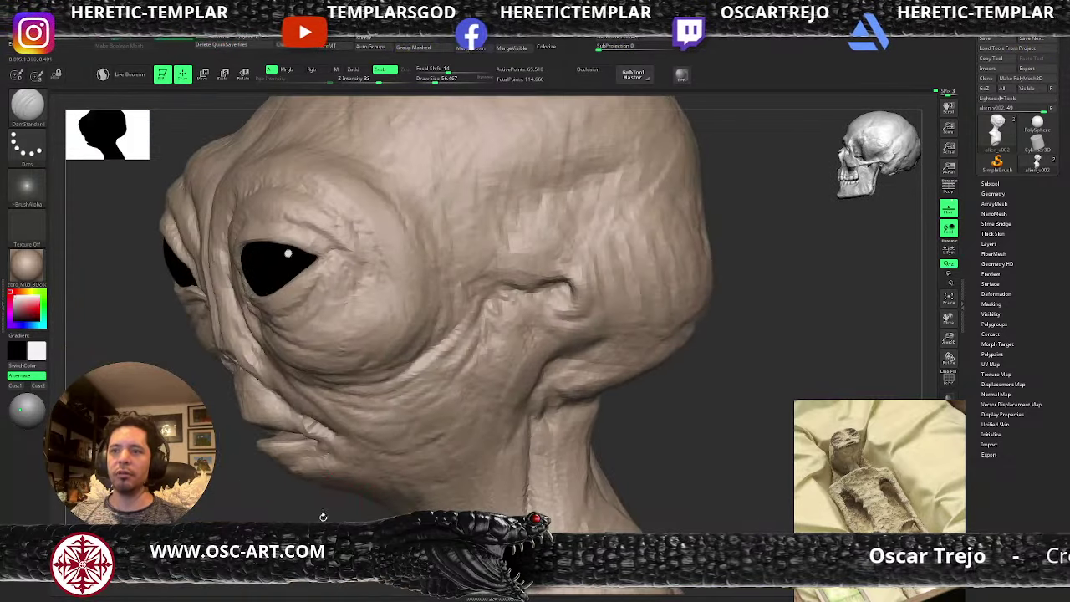
{"action": "right_click_drag", "start_coordinate": [323, 517], "coordinate": [289, 469], "text": "ctrl"}
{"action": "key", "text": "s"}
{"action": "key", "text": "s"}
{"action": "key", "text": "s"}
{"action": "key", "text": "s"}
{"action": "left_click_drag", "start_coordinate": [322, 391], "coordinate": [326, 404]}
{"action": "key", "text": "shift"}
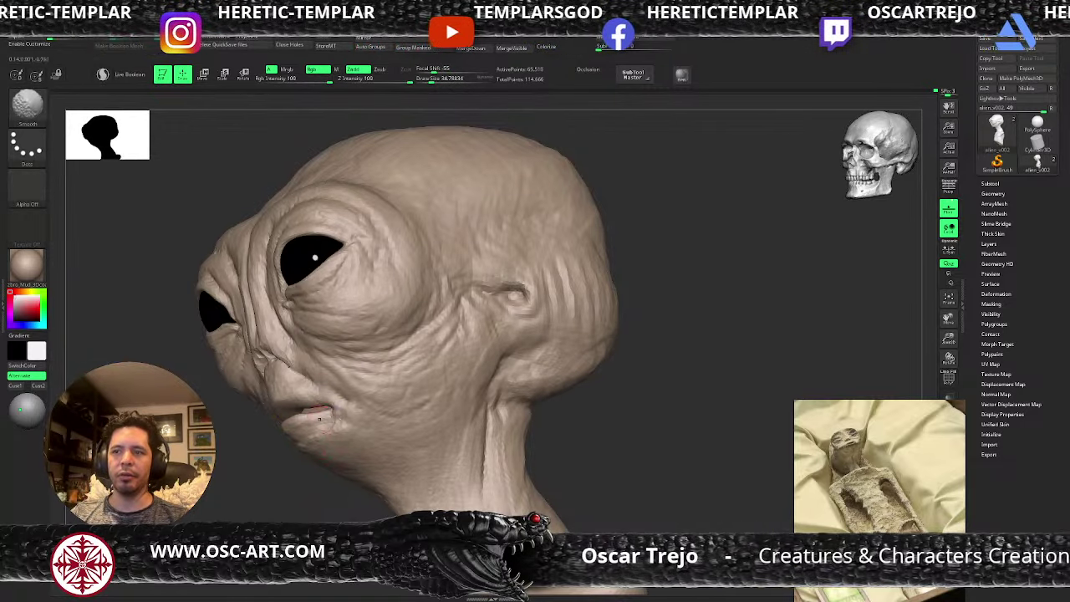
- Refine the mouth corner and lower lip edge with the DamStandard brush at a size of about 35
{"action": "mouse_move", "coordinate": [239, 528]}
{"action": "right_mouse_down", "text": "ctrl"}
{"action": "mouse_move", "coordinate": [234, 494]}
{"action": "mouse_move", "coordinate": [331, 463]}
{"action": "right_mouse_up", "text": "ctrl"}
{"action": "right_click_drag", "start_coordinate": [405, 418], "coordinate": [440, 449], "text": "ctrl"}
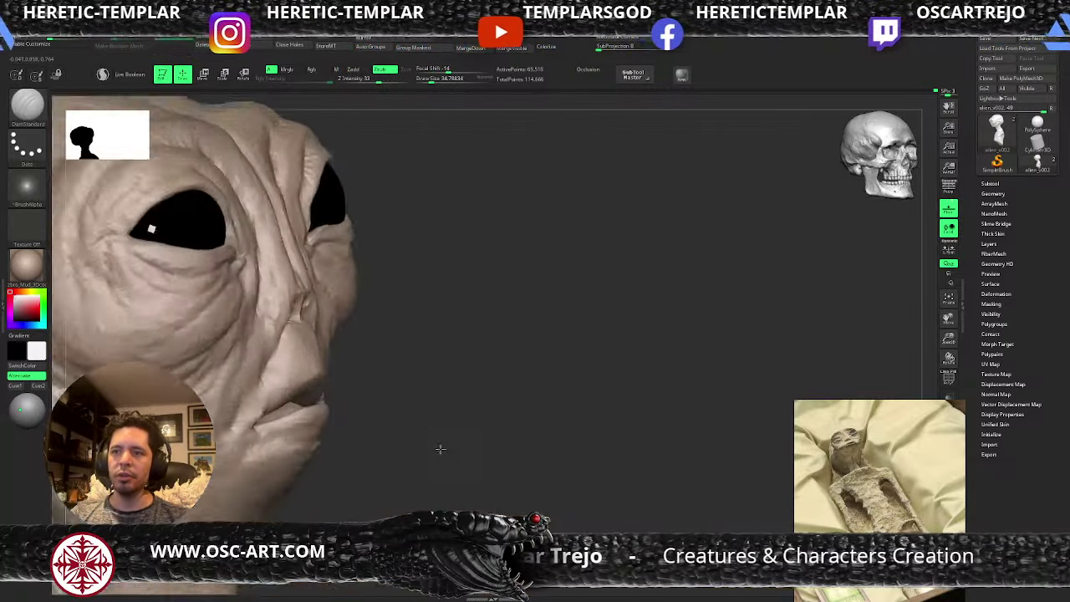
{"action": "mouse_move", "coordinate": [441, 449]}
{"action": "left_mouse_down"}
{"action": "mouse_move", "coordinate": [242, 395]}
{"action": "mouse_move", "coordinate": [242, 431]}
{"action": "left_mouse_up"}
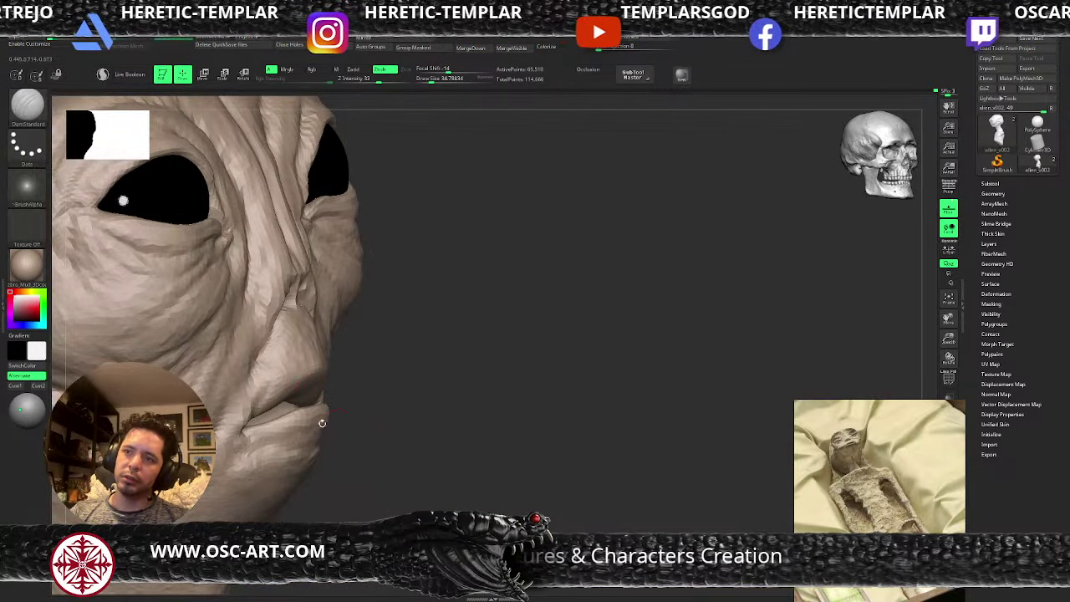
{"action": "key", "text": "s"}
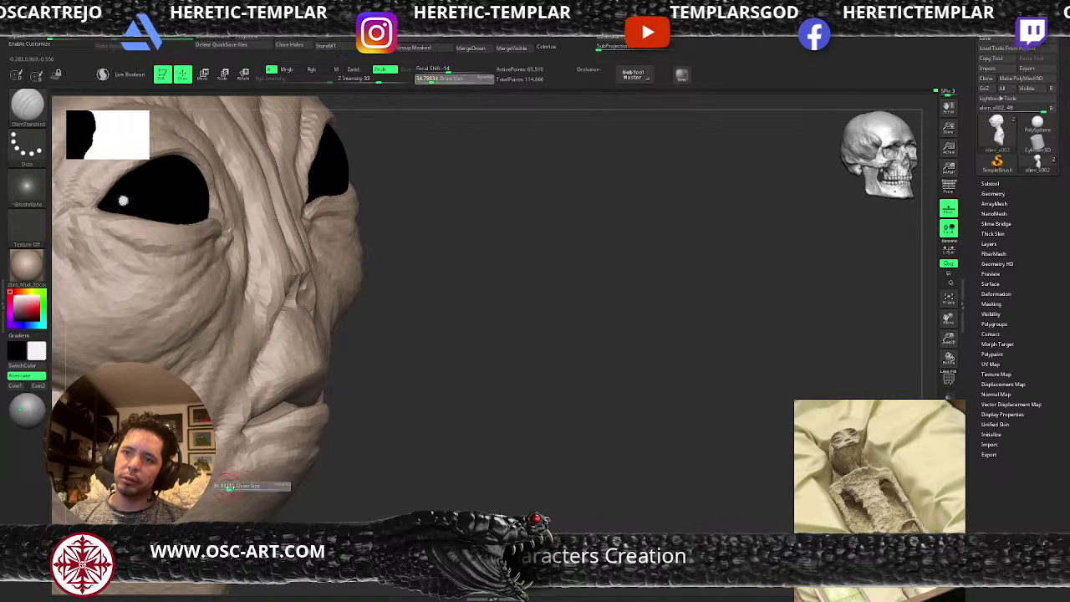
{"action": "left_click_drag", "start_coordinate": [228, 487], "coordinate": [233, 488]}
- Build up the lips with the ClayBuildup brush at a size of about 56
{"action": "left_click_drag", "start_coordinate": [316, 514], "coordinate": [256, 498], "text": "alt"}
{"action": "key", "text": "b"}
{"action": "key", "text": "c"}
{"action": "key", "text": "b"}
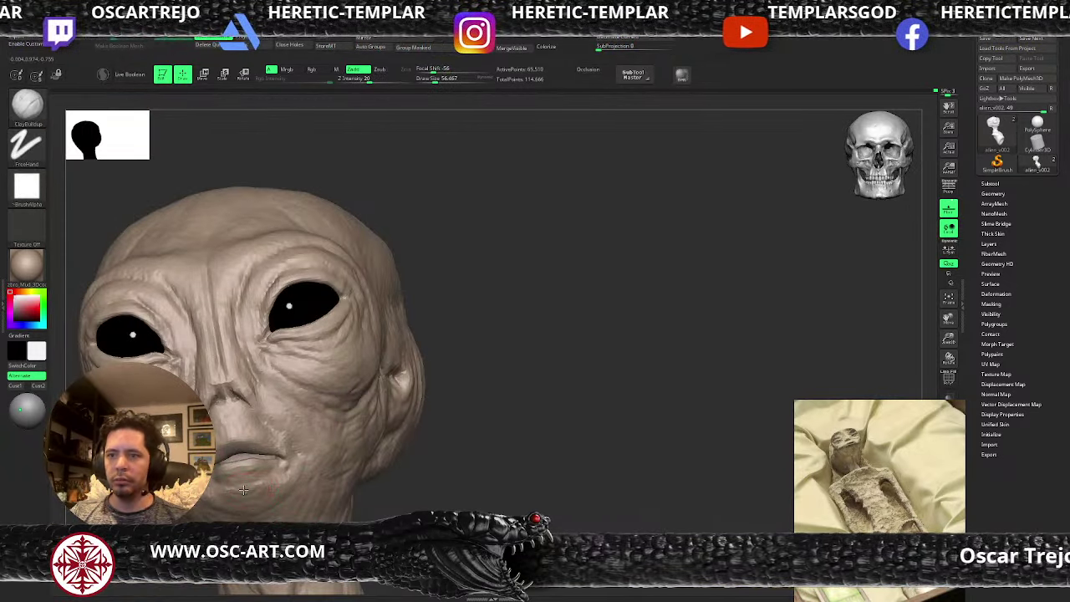
{"action": "mouse_move", "coordinate": [362, 468]}
{"action": "left_mouse_down"}
{"action": "mouse_move", "coordinate": [453, 443]}
{"action": "mouse_move", "coordinate": [444, 411]}
{"action": "mouse_move", "coordinate": [432, 422]}
{"action": "mouse_move", "coordinate": [361, 373]}
{"action": "left_mouse_up"}
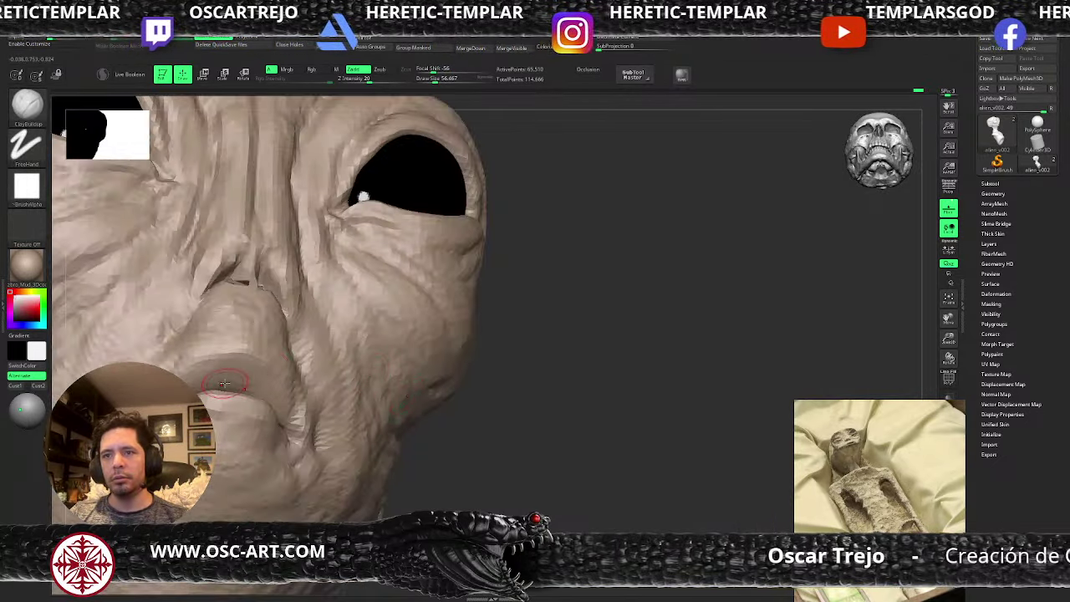
- Deepen the line between the lips with DamStandard at about 56 and smooth the lower lip
{"action": "key", "text": "b"}
{"action": "key", "text": "d"}
{"action": "key", "text": "s"}
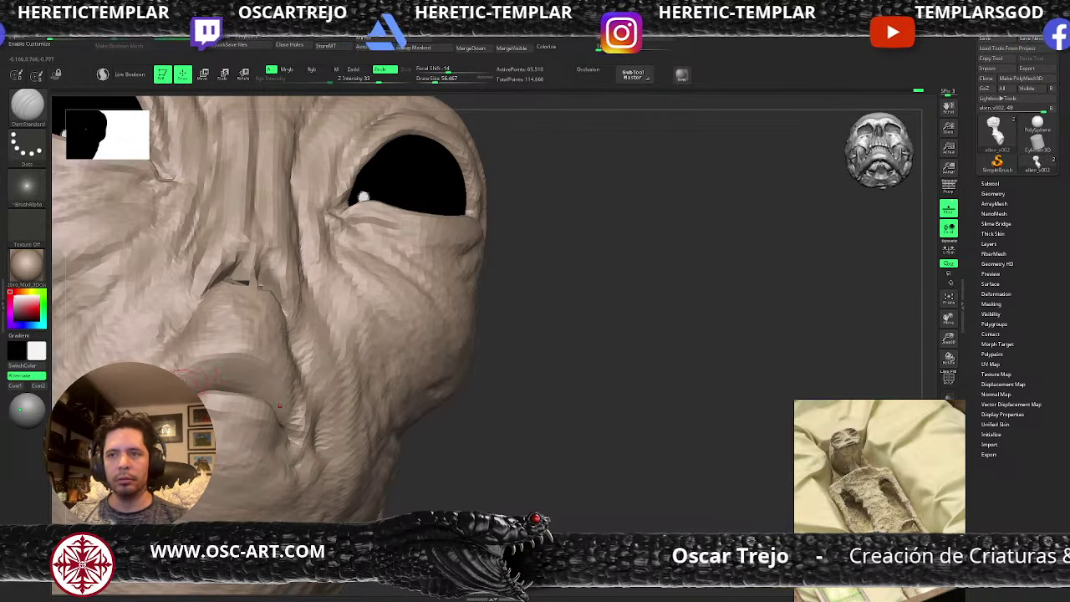
{"action": "left_click_drag", "start_coordinate": [194, 366], "coordinate": [276, 380]}
{"action": "mouse_move", "coordinate": [442, 352]}
{"action": "left_mouse_down"}
{"action": "mouse_move", "coordinate": [497, 404]}
{"action": "mouse_move", "coordinate": [382, 396]}
{"action": "mouse_move", "coordinate": [207, 418]}
{"action": "mouse_move", "coordinate": [203, 519]}
{"action": "mouse_move", "coordinate": [238, 507]}
{"action": "left_mouse_up"}
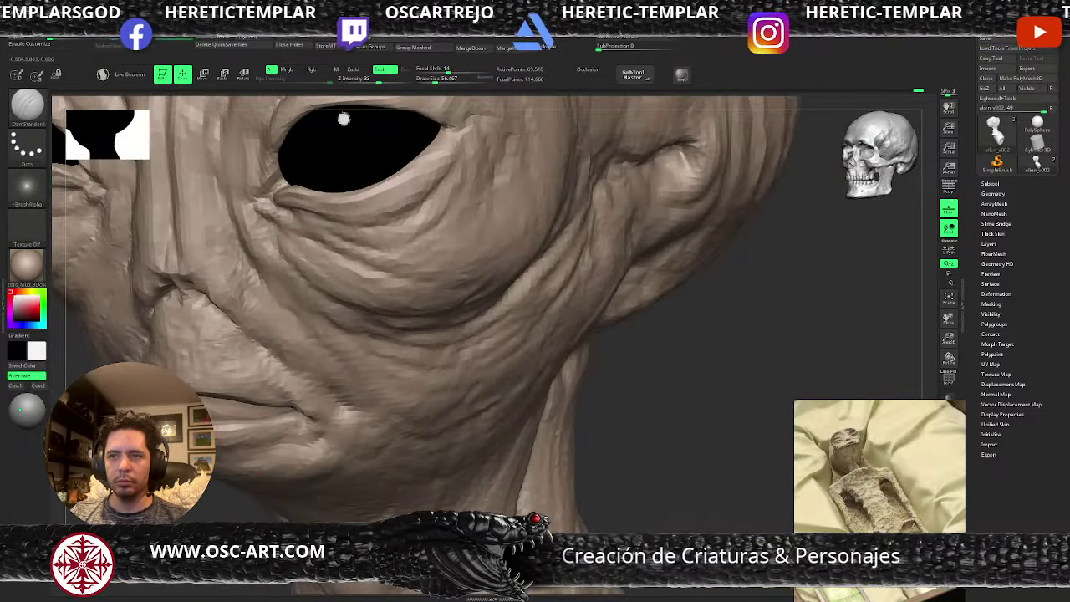
{"action": "left_click_drag", "start_coordinate": [223, 428], "coordinate": [254, 423], "text": "shift"}
{"action": "mouse_move", "coordinate": [240, 512]}
{"action": "left_mouse_down", "text": "alt"}
{"action": "mouse_move", "coordinate": [238, 476]}
{"action": "mouse_move", "coordinate": [325, 452]}
{"action": "mouse_move", "coordinate": [375, 376]}
{"action": "mouse_move", "coordinate": [379, 409]}
{"action": "left_mouse_up", "text": "alt"}
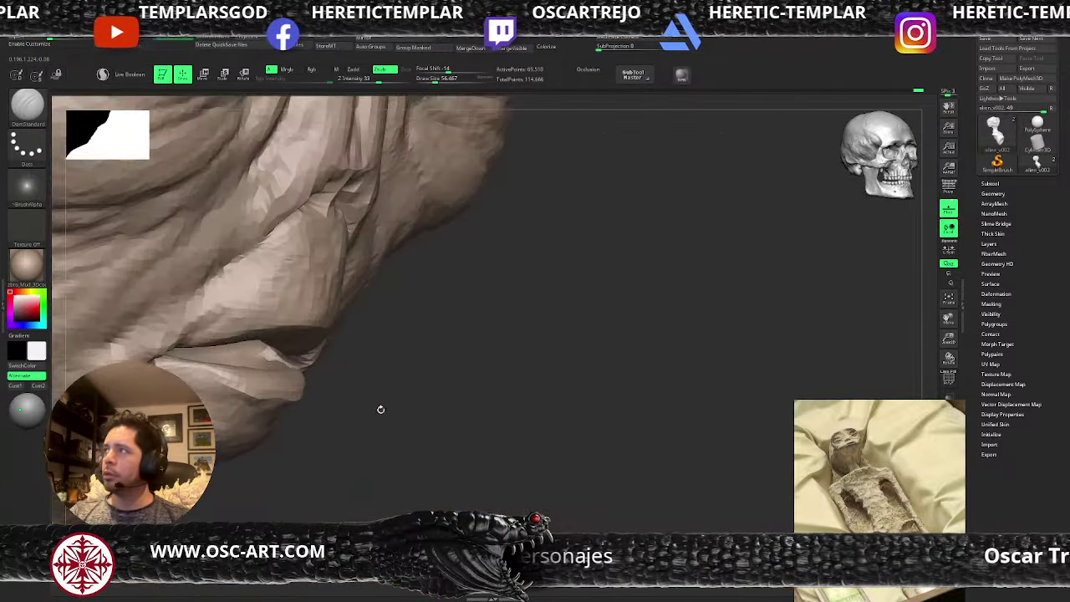
- Reshape the lip profile with the Move Topological brush at a size of about 128 to 140
{"action": "left_click_drag", "start_coordinate": [310, 409], "coordinate": [353, 412]}
{"action": "key", "text": "b"}
{"action": "key", "text": "m"}
{"action": "key", "text": "t"}
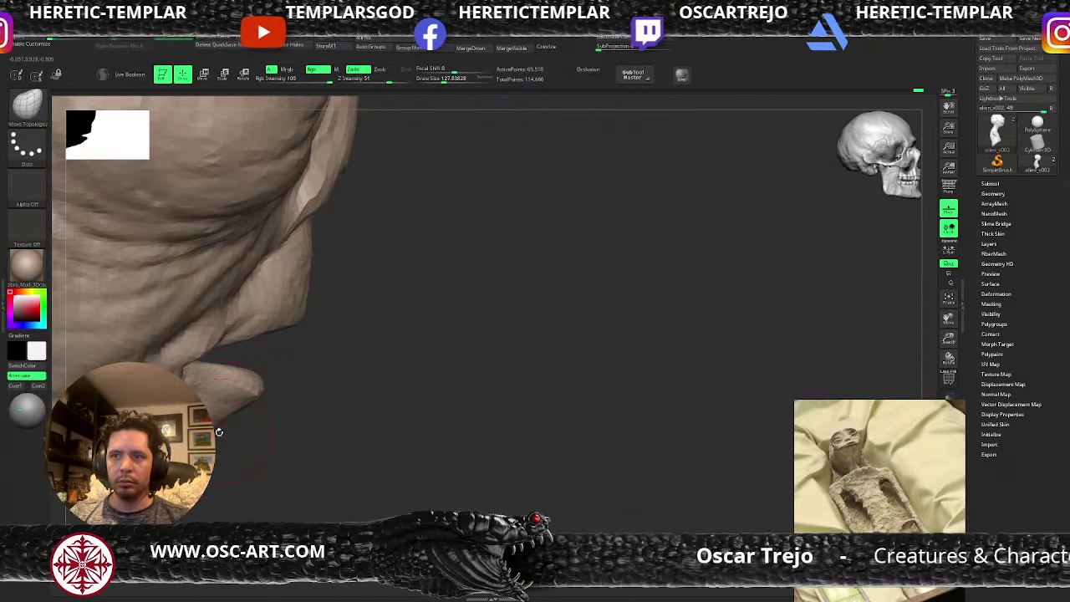
{"action": "key", "text": "bracketright"}
{"action": "left_click_drag", "start_coordinate": [219, 432], "coordinate": [348, 381]}
{"action": "mouse_move", "coordinate": [373, 408]}
{"action": "left_mouse_down"}
{"action": "mouse_move", "coordinate": [249, 422]}
{"action": "mouse_move", "coordinate": [266, 435]}
{"action": "left_mouse_up"}
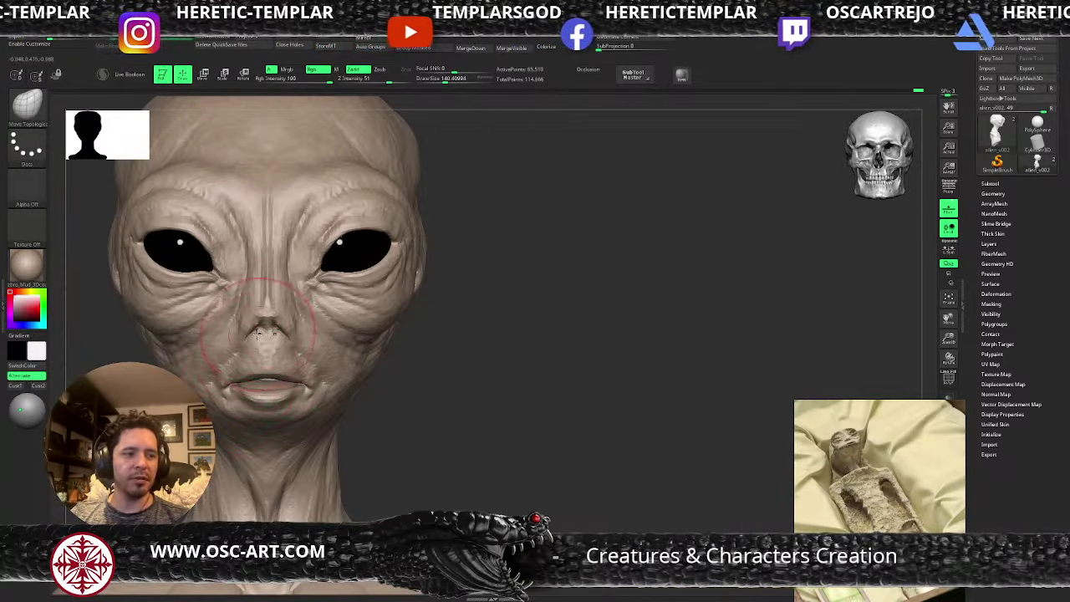
- Carve creases in the cheeks beside the nose with DamStandard, reducing its size from about 59 to 45
{"action": "mouse_move", "coordinate": [448, 326]}
{"action": "left_mouse_down", "text": "alt"}
{"action": "mouse_move", "coordinate": [443, 384]}
{"action": "mouse_move", "coordinate": [402, 368]}
{"action": "mouse_move", "coordinate": [338, 383]}
{"action": "left_mouse_up", "text": "alt"}
{"action": "key", "text": "s"}
{"action": "key", "text": "b"}
{"action": "key", "text": "d"}
{"action": "key", "text": "s"}
{"action": "key", "text": "s"}
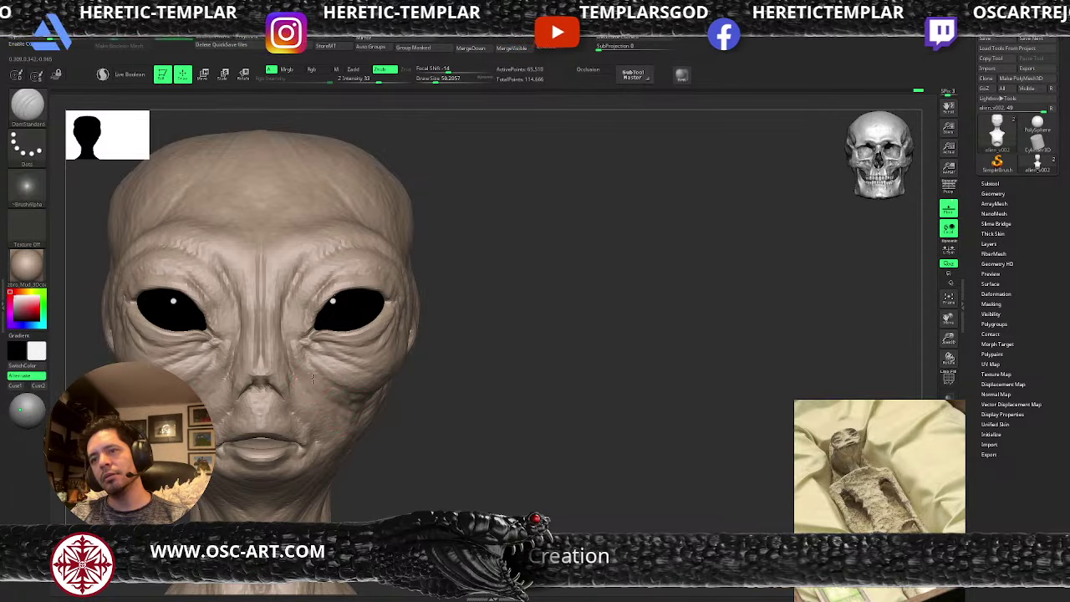
{"action": "key", "text": "bracketleft"}
{"action": "key", "text": "bracketleft"}
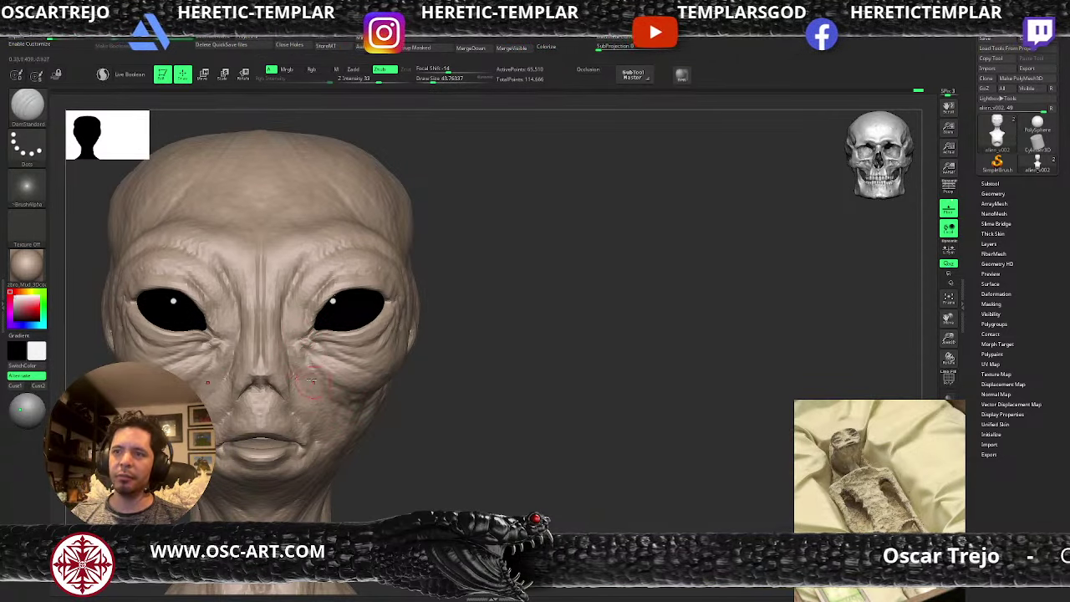
- Add clay to the cheeks below the inner eye corners with ClayBuildup, reducing its size to about 51
{"action": "key", "text": "b"}
{"action": "key", "text": "c"}
{"action": "key", "text": "b"}
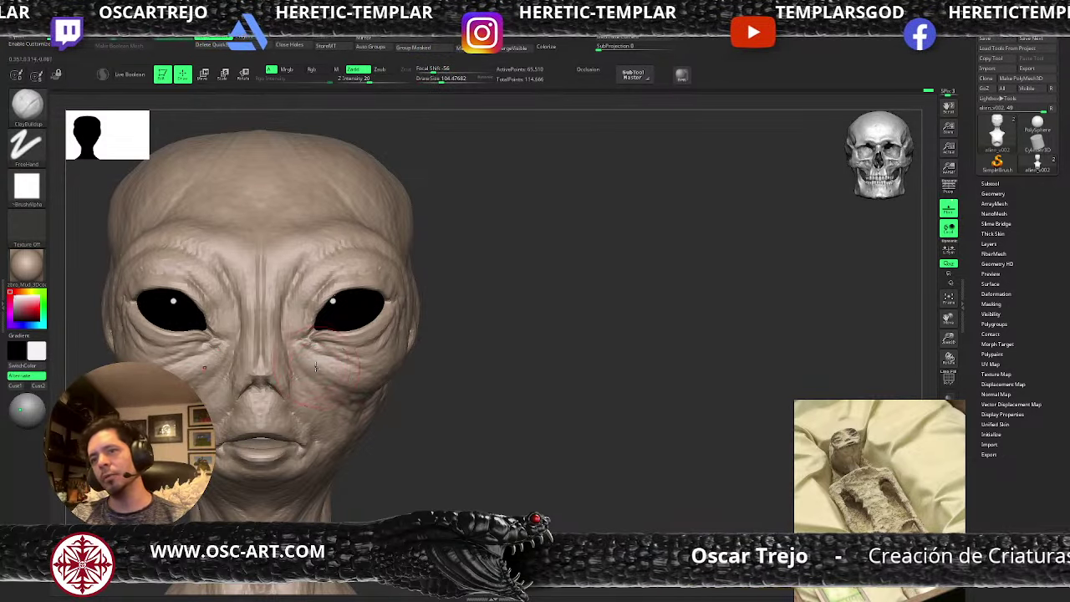
{"action": "key", "text": "s"}
{"action": "left_click_drag", "start_coordinate": [303, 361], "coordinate": [303, 353]}
{"action": "key", "text": "s"}
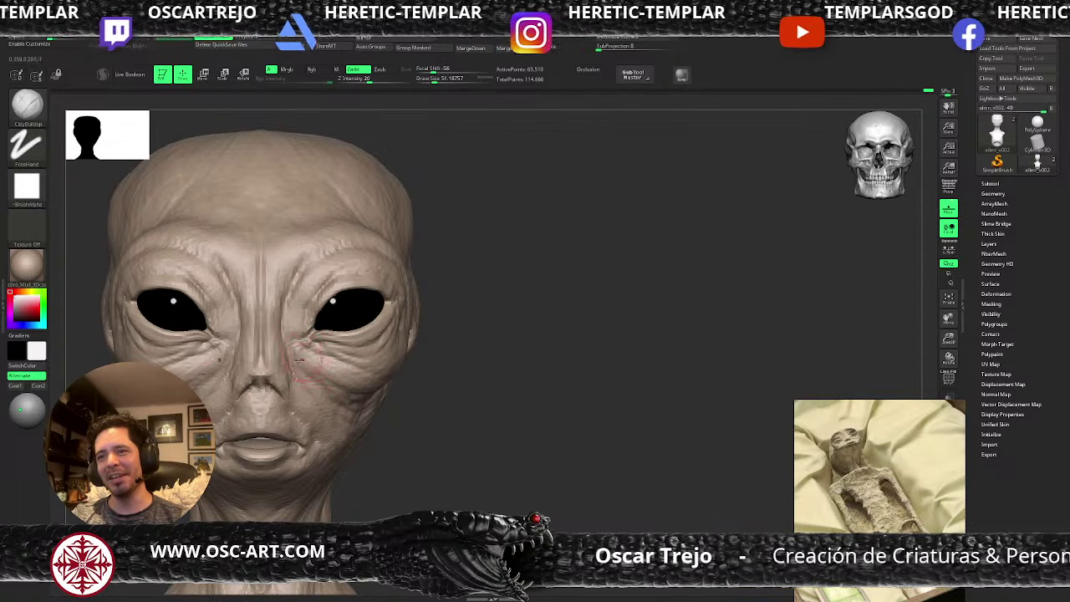
- Carve cheek and inner eye corner creases with the DamStandard brush, varying its size up to about 62
{"action": "key", "text": "b"}
{"action": "key", "text": "d"}
{"action": "key", "text": "s"}
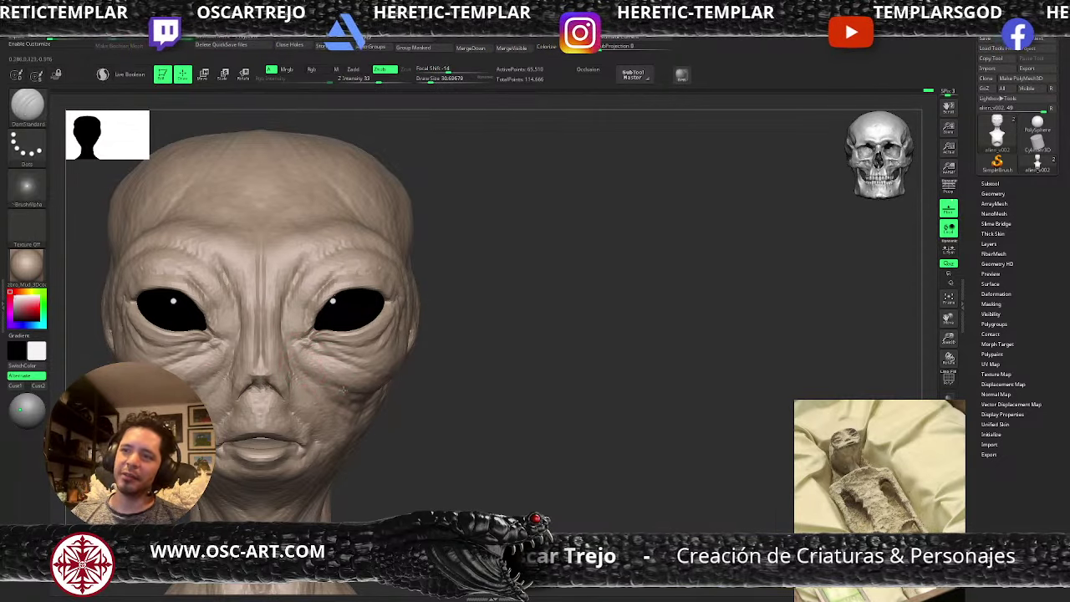
{"action": "key", "text": "s"}
{"action": "left_click_drag", "start_coordinate": [340, 391], "coordinate": [343, 390]}
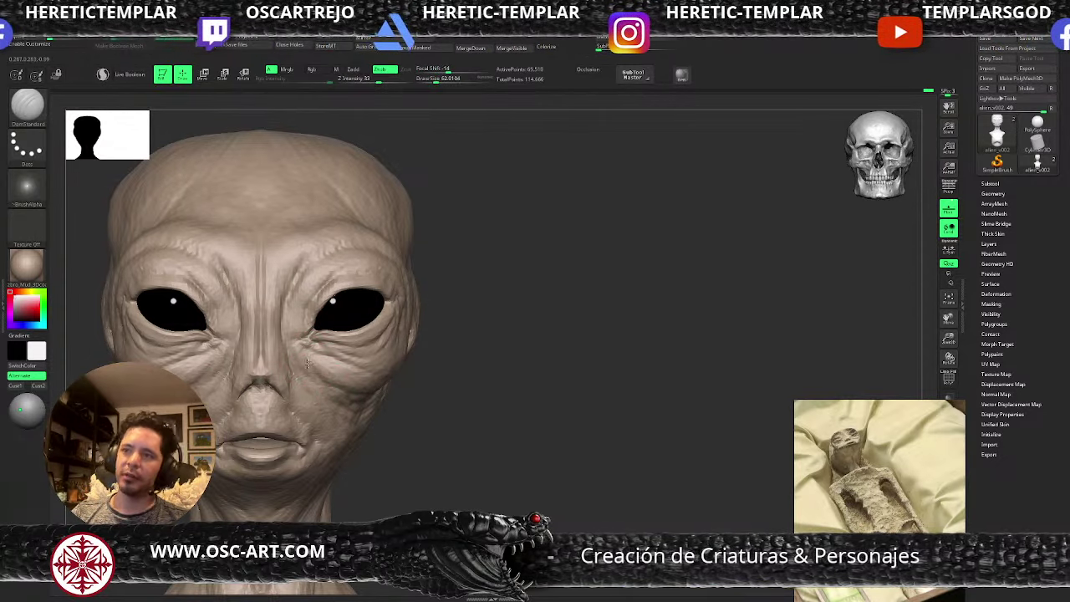
{"action": "key", "text": "s"}
{"action": "left_click_drag", "start_coordinate": [302, 350], "coordinate": [292, 338]}
{"action": "key", "text": "s"}
- Fill out the inner eye corners with the ClayBuildup brush, reducing its size to about 27
{"action": "key", "text": "b"}
{"action": "key", "text": "c"}
{"action": "key", "text": "b"}
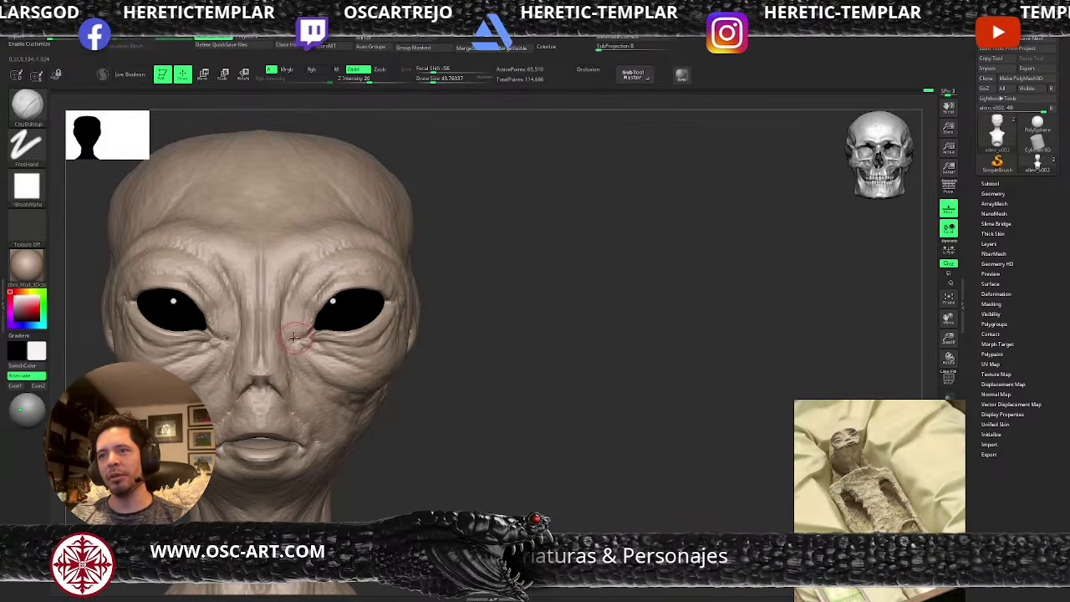
{"action": "key", "text": "bracketleft"}
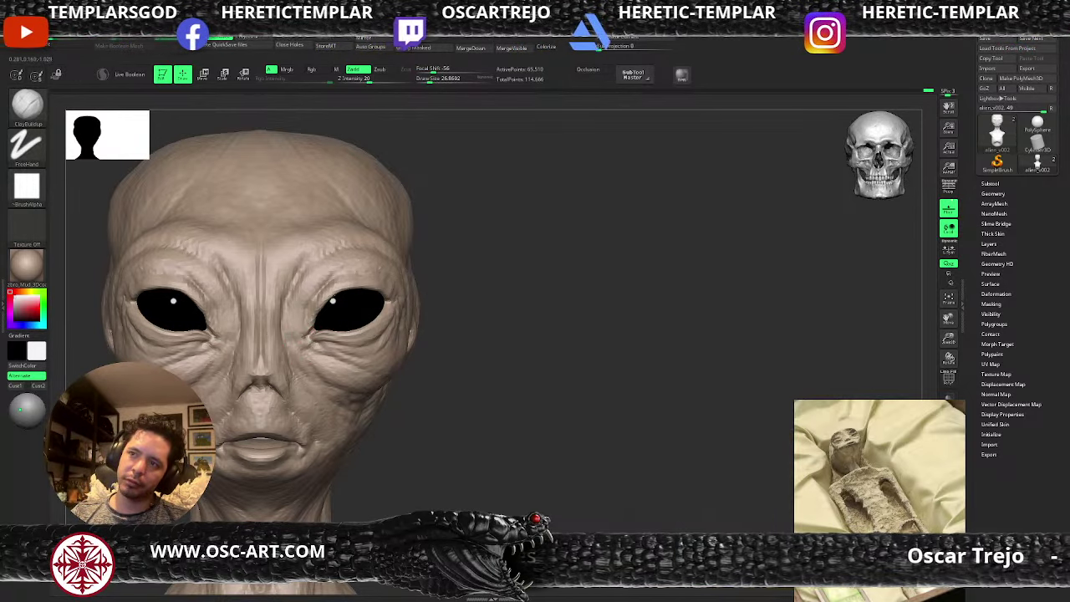
- Reshape the lower eyelids with the Move brush at a size of about 78
{"action": "key", "text": "b"}
{"action": "key", "text": "m"}
{"action": "key", "text": "v"}
{"action": "key", "text": "bracketright"}
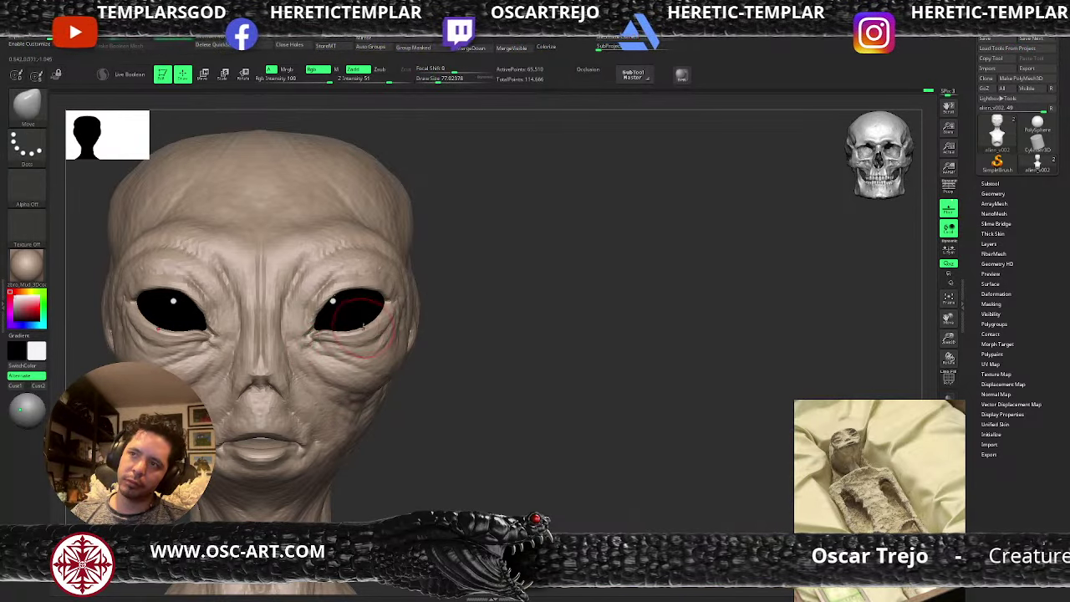
{"action": "left_click_drag", "start_coordinate": [362, 327], "coordinate": [363, 317]}
{"action": "left_click_drag", "start_coordinate": [443, 328], "coordinate": [378, 344]}
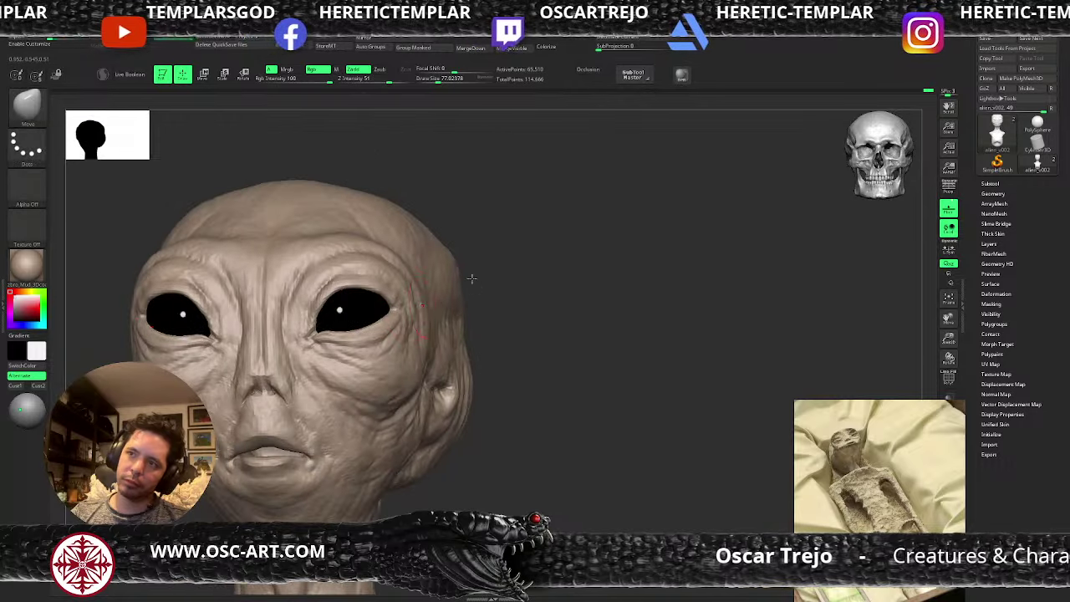
{"action": "mouse_move", "coordinate": [471, 279]}
{"action": "left_mouse_down"}
{"action": "mouse_move", "coordinate": [447, 253]}
{"action": "mouse_move", "coordinate": [431, 288]}
{"action": "mouse_move", "coordinate": [367, 323]}
{"action": "left_mouse_up"}
- Adjust the eye area with the Move brush at a size of about 120 and undo the last adjustment
{"action": "key", "text": "s"}
{"action": "left_click", "coordinate": [367, 334]}
{"action": "left_click_drag", "start_coordinate": [328, 329], "coordinate": [373, 304]}
{"action": "mouse_move", "coordinate": [341, 337]}
{"action": "right_mouse_down", "text": "shift"}
{"action": "mouse_move", "coordinate": [393, 324]}
{"action": "mouse_move", "coordinate": [427, 289]}
{"action": "mouse_move", "coordinate": [493, 303]}
{"action": "mouse_move", "coordinate": [499, 350]}
{"action": "right_mouse_up", "text": "shift"}
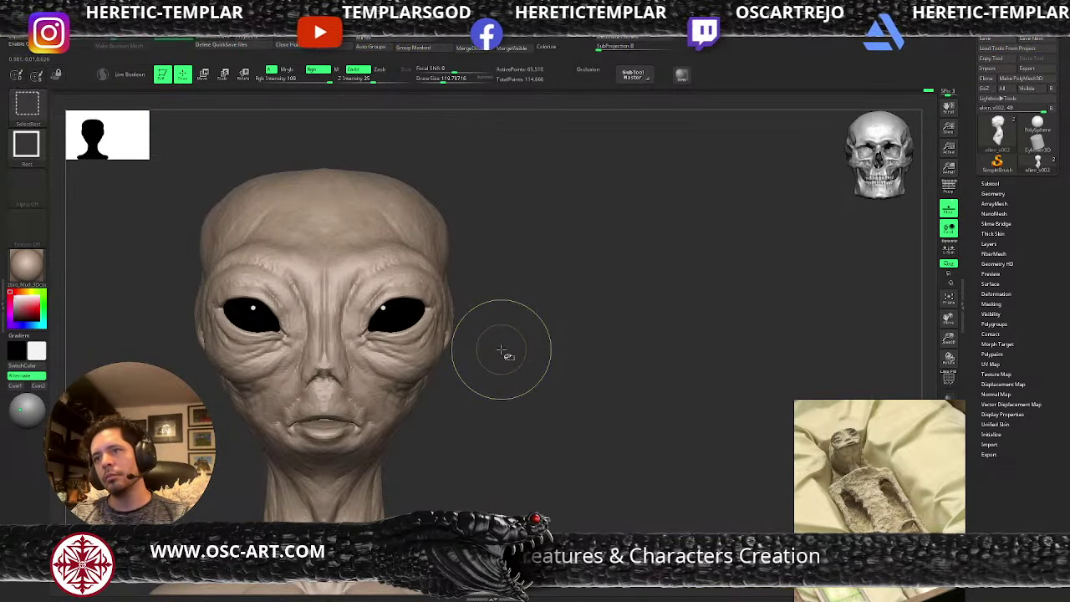
{"action": "key", "text": "ctrl+shift+z"}
{"action": "key", "text": "ctrl+z"}
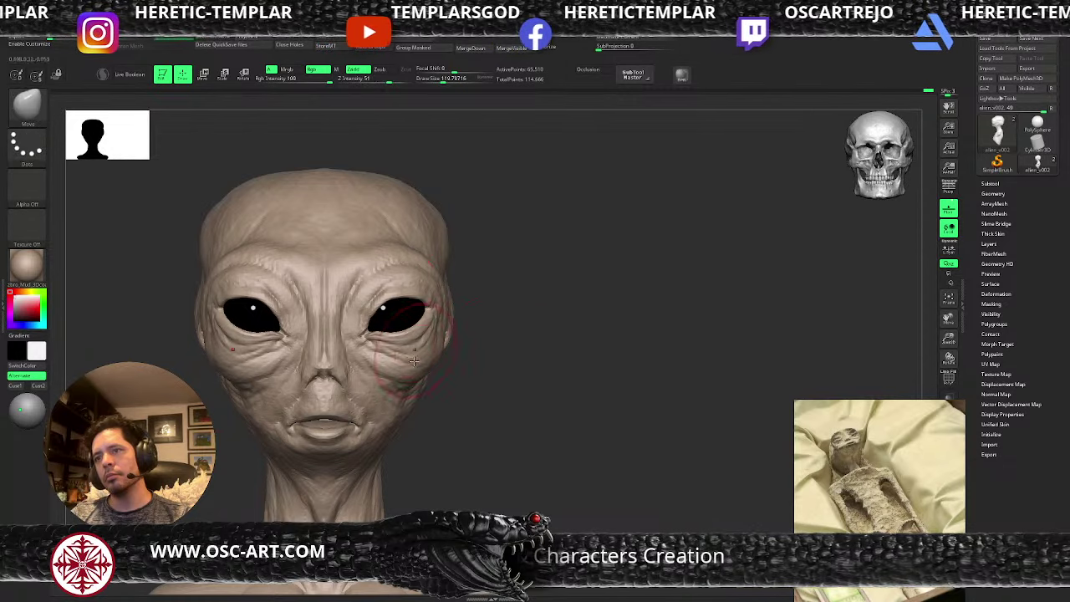
- Adjust the cheek contour below the eye with the Move brush at a size of about 112
{"action": "key", "text": "s"}
{"action": "left_click", "coordinate": [417, 385]}
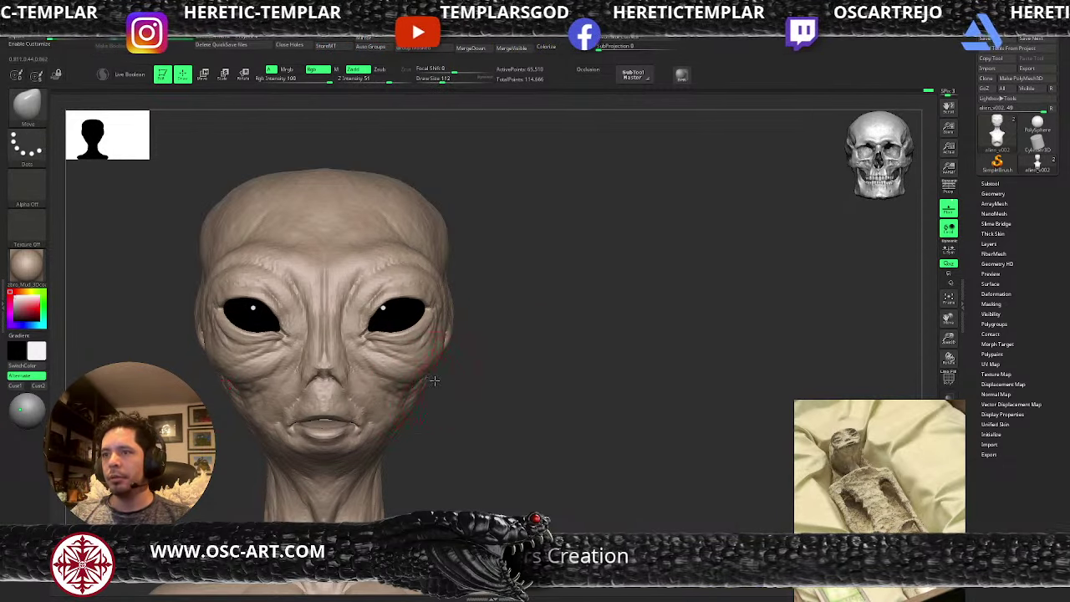
{"action": "left_click_drag", "start_coordinate": [435, 380], "coordinate": [478, 378]}
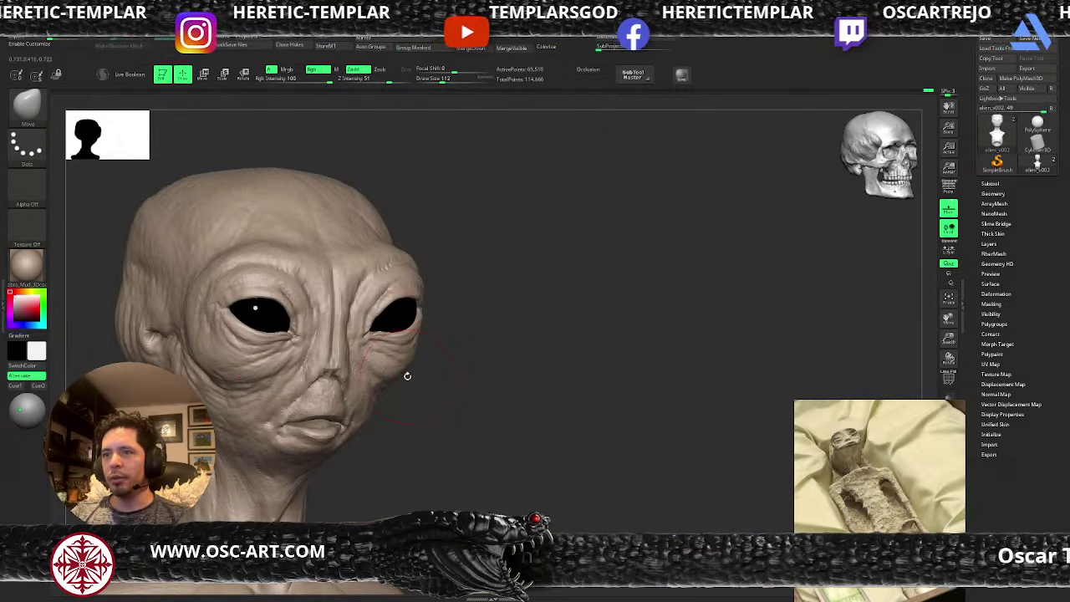
{"action": "mouse_move", "coordinate": [407, 376]}
{"action": "left_mouse_down"}
{"action": "mouse_move", "coordinate": [459, 382]}
{"action": "mouse_move", "coordinate": [427, 377]}
{"action": "left_mouse_up"}
- Build up the outer cheek and the area beneath the eye with the ClayBuildup brush, varying its size from about 116
{"action": "key", "text": "b"}
{"action": "key", "text": "c"}
{"action": "key", "text": "b"}
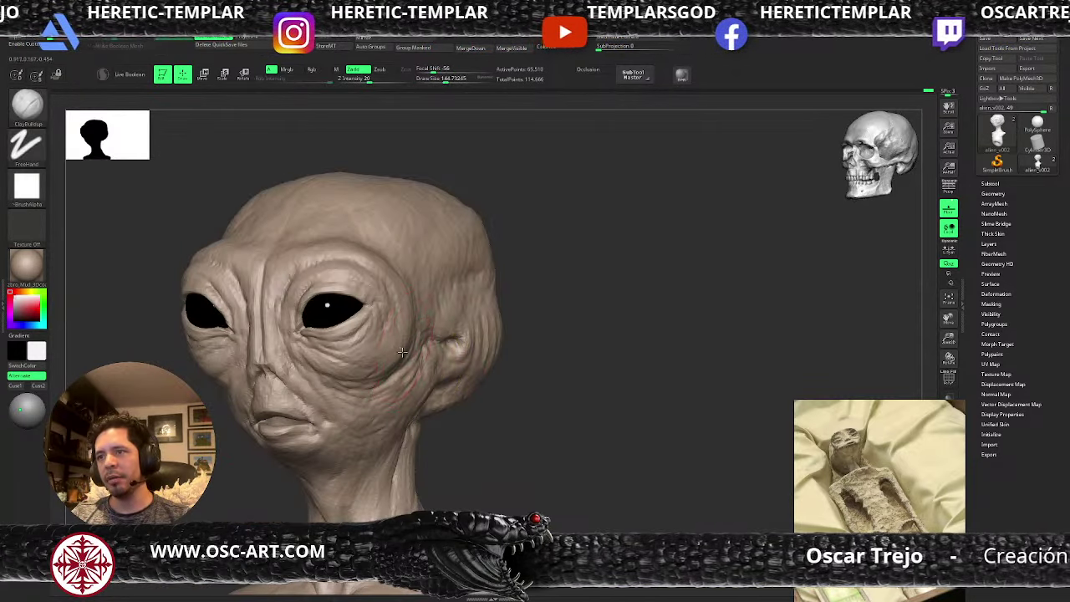
{"action": "mouse_move", "coordinate": [359, 378]}
{"action": "left_mouse_down"}
{"action": "mouse_move", "coordinate": [379, 362]}
{"action": "mouse_move", "coordinate": [340, 369]}
{"action": "left_mouse_up"}
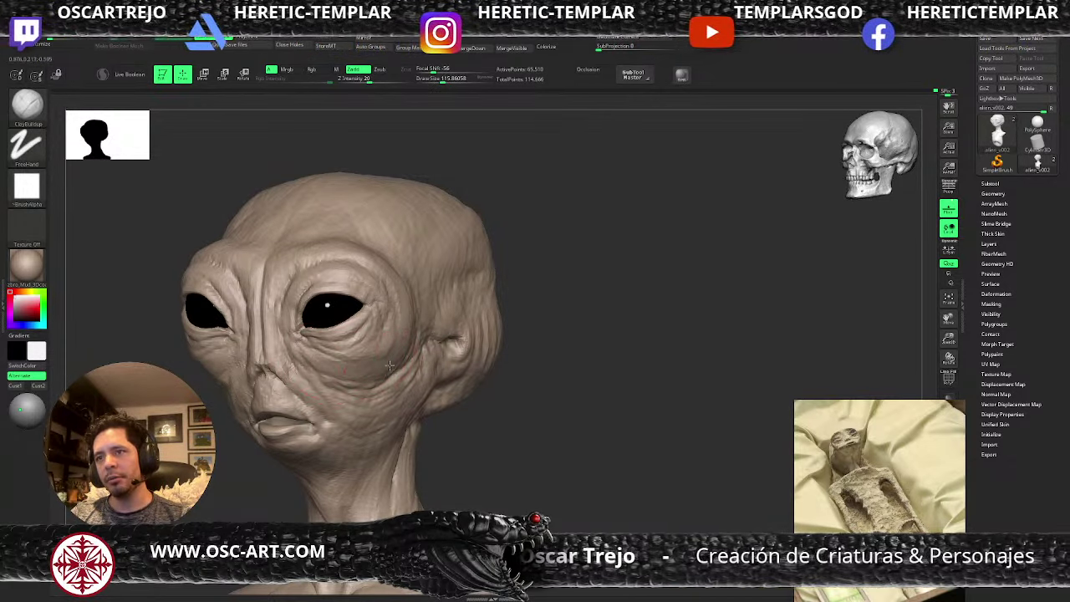
{"action": "left_click_drag", "start_coordinate": [508, 338], "coordinate": [431, 343]}
{"action": "key", "text": "s"}
{"action": "left_click", "coordinate": [410, 345]}
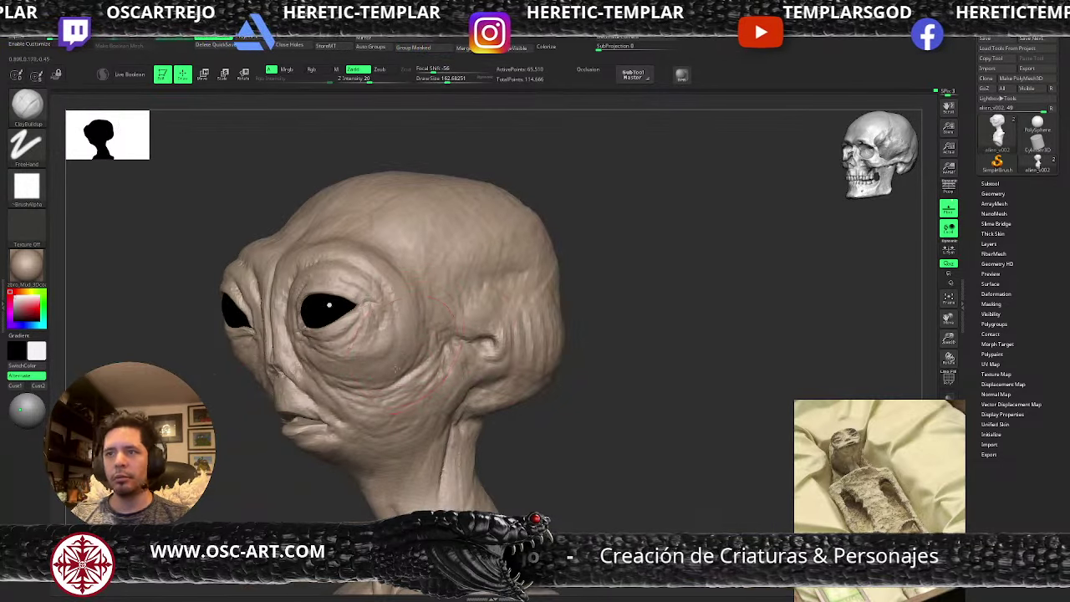
- Continue building up the cheek beside the ear from the other side with ClayBuildup at a size of about 77
{"action": "mouse_move", "coordinate": [231, 461]}
{"action": "left_mouse_down", "text": "alt"}
{"action": "mouse_move", "coordinate": [206, 426]}
{"action": "mouse_move", "coordinate": [244, 435]}
{"action": "mouse_move", "coordinate": [415, 420]}
{"action": "mouse_move", "coordinate": [409, 413]}
{"action": "mouse_move", "coordinate": [447, 443]}
{"action": "left_mouse_up", "text": "alt"}
{"action": "key", "text": "s"}
{"action": "left_click", "coordinate": [216, 403]}
{"action": "key", "text": "s"}
{"action": "left_click", "coordinate": [196, 391]}
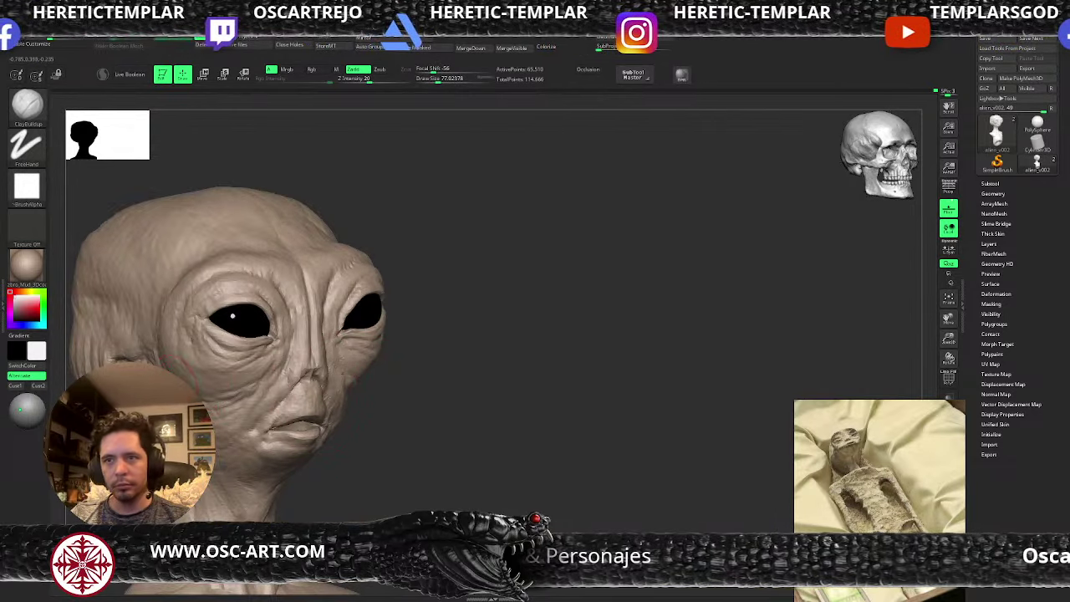
- Carve creases into the cheeks below the eyes with the DamStandard brush at a size of about 49
{"action": "key", "text": "2"}
{"action": "key", "text": "s"}
{"action": "left_click", "coordinate": [200, 396]}
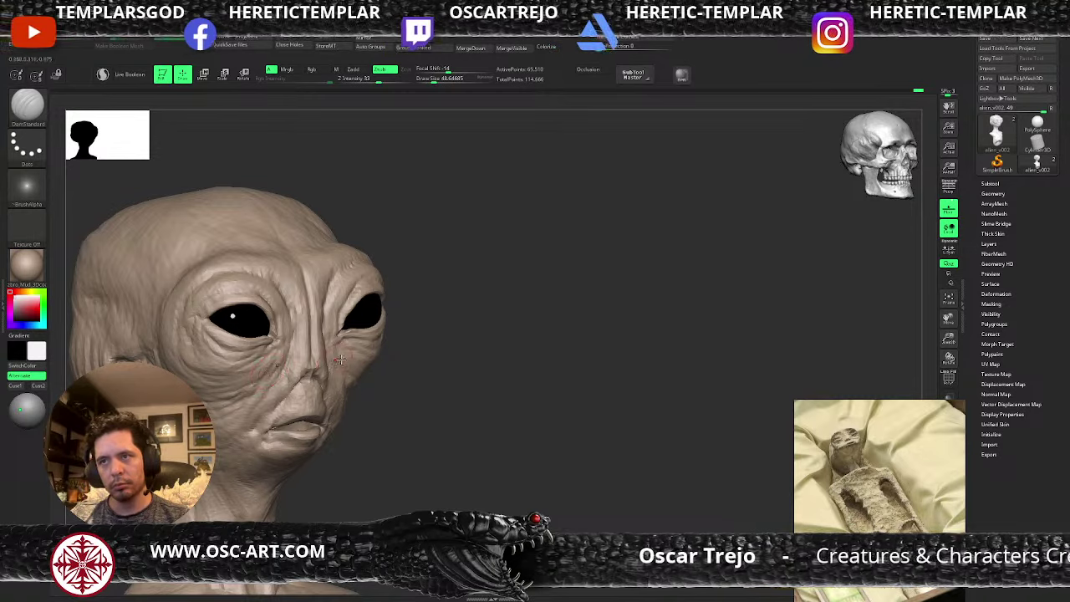
{"action": "mouse_move", "coordinate": [383, 377]}
{"action": "left_mouse_down"}
{"action": "mouse_move", "coordinate": [345, 366]}
{"action": "mouse_move", "coordinate": [269, 373]}
{"action": "mouse_move", "coordinate": [229, 406]}
{"action": "left_mouse_up"}
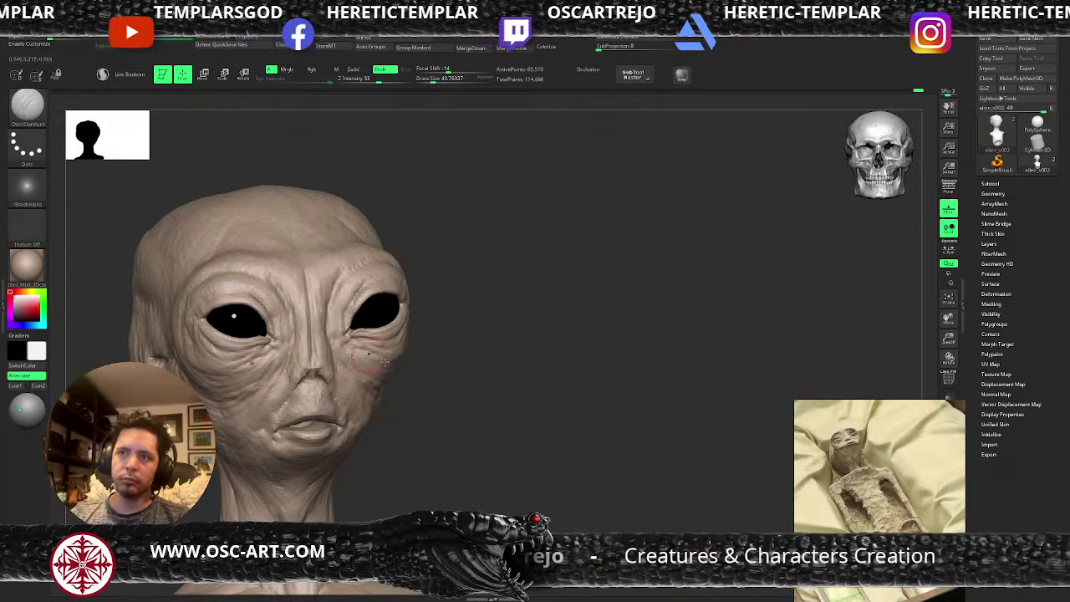
- Fill out the cheeks between the eyes and the mouth with the ClayBuildup brush at a size of about 68
{"action": "mouse_move", "coordinate": [409, 364]}
{"action": "left_mouse_down", "text": "alt"}
{"action": "mouse_move", "coordinate": [399, 381]}
{"action": "mouse_move", "coordinate": [319, 382]}
{"action": "left_mouse_up", "text": "alt"}
{"action": "key", "text": "b"}
{"action": "key", "text": "c"}
{"action": "key", "text": "b"}
{"action": "key", "text": "s"}
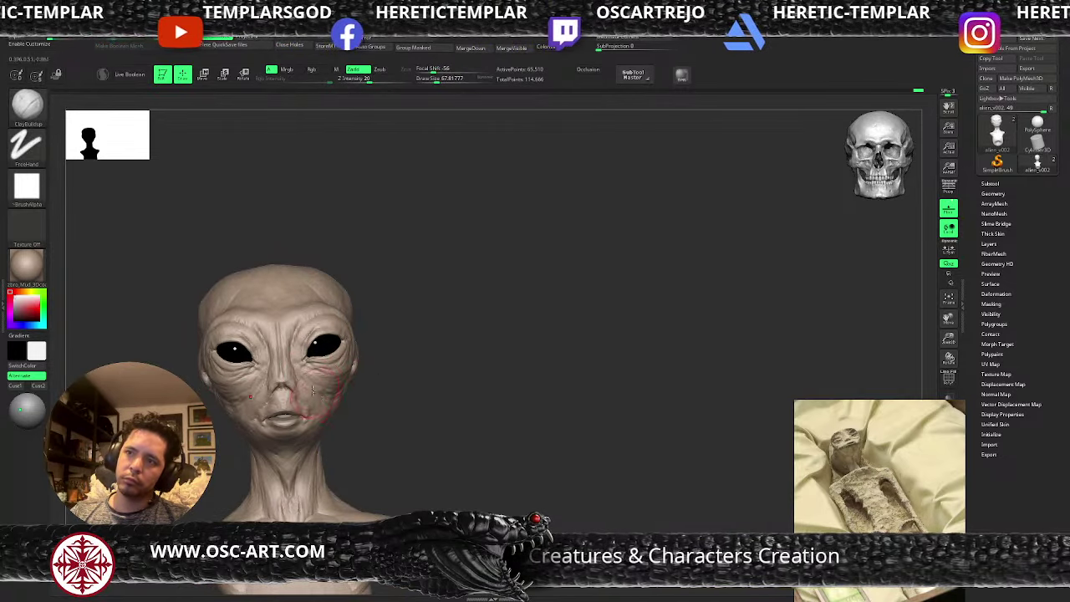
{"action": "left_click_drag", "start_coordinate": [361, 411], "coordinate": [332, 414]}
{"action": "left_click_drag", "start_coordinate": [230, 453], "coordinate": [253, 456]}
{"action": "left_click_drag", "start_coordinate": [401, 420], "coordinate": [316, 423]}
{"action": "mouse_move", "coordinate": [231, 422]}
{"action": "left_mouse_down", "text": "alt"}
{"action": "mouse_move", "coordinate": [242, 445]}
{"action": "mouse_move", "coordinate": [284, 460]}
{"action": "left_mouse_up", "text": "alt"}
{"action": "key", "text": "s"}
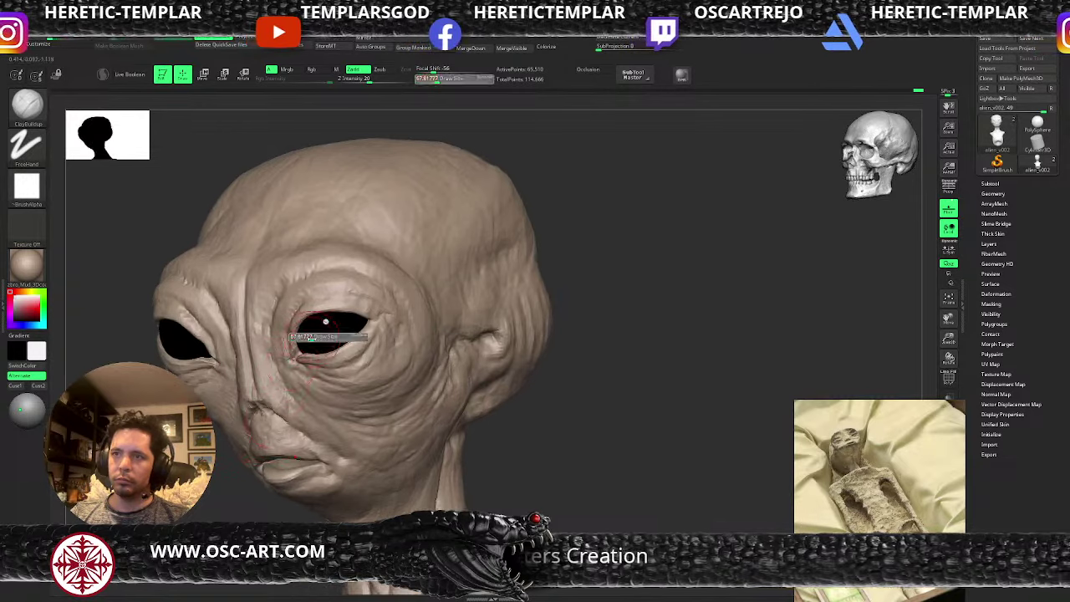
- Make the eyeball subtool active and paint it a muted red with the Paint brush at a size of about 128
{"action": "left_click", "coordinate": [311, 335], "text": "alt"}
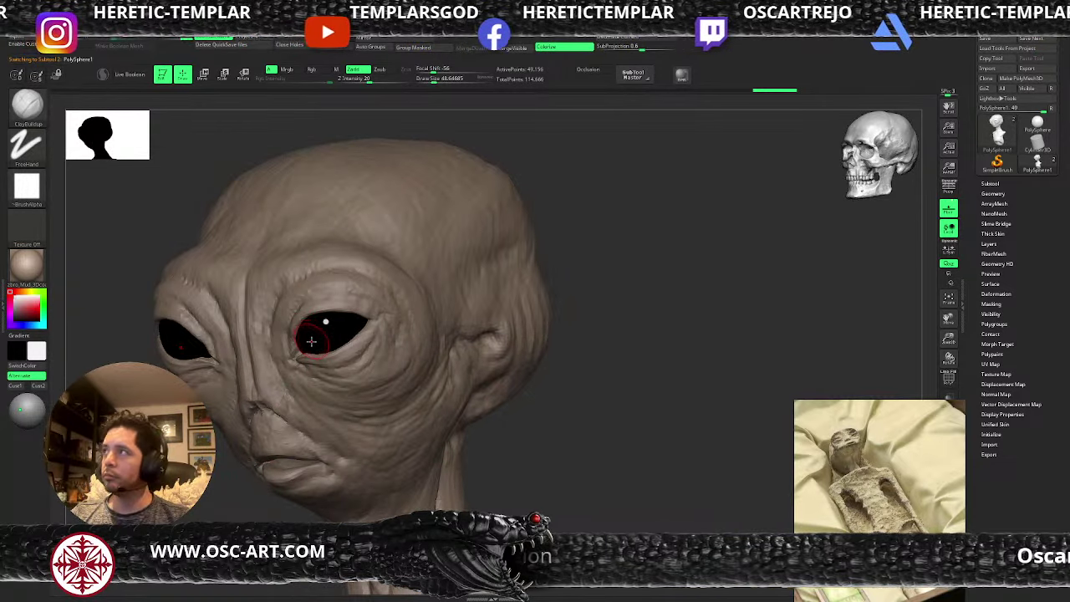
{"action": "key", "text": "b"}
{"action": "key", "text": "p"}
{"action": "key", "text": "a"}
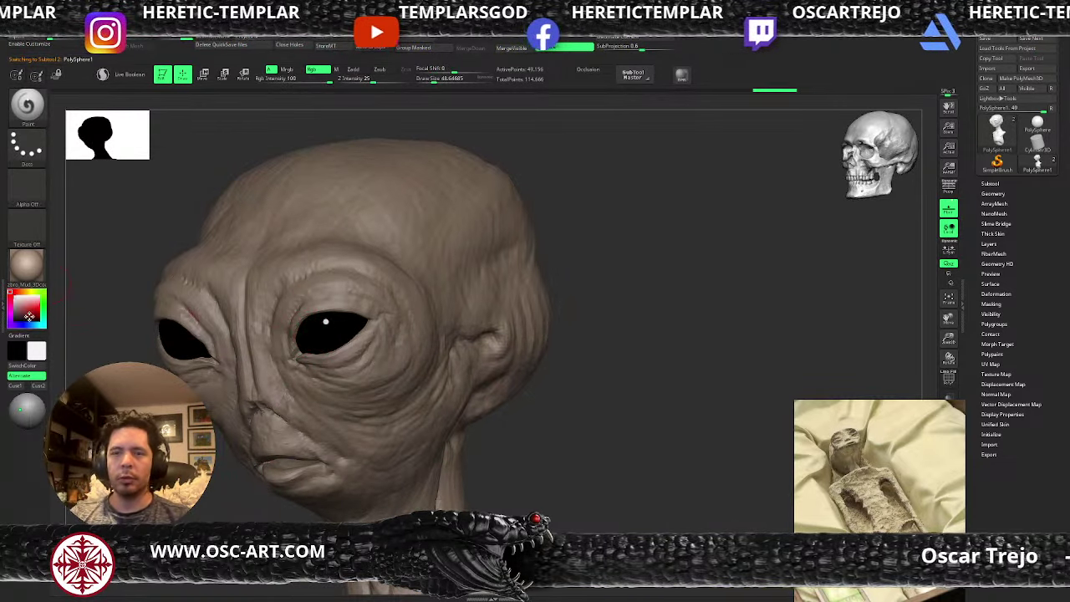
{"action": "left_click_drag", "start_coordinate": [24, 307], "coordinate": [25, 317]}
{"action": "left_click_drag", "start_coordinate": [326, 327], "coordinate": [319, 327]}
{"action": "key", "text": "bracketright"}
{"action": "key", "text": "bracketright"}
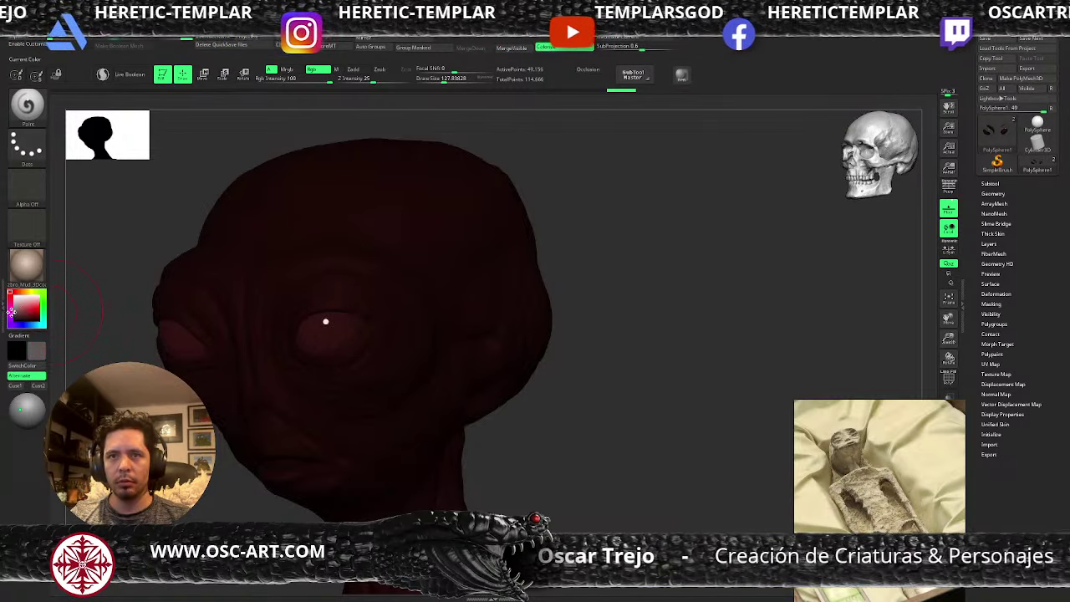
- Darken the painted eyeballs with black at a brush size of about 90, keeping white as the alternate color
{"action": "left_click_drag", "start_coordinate": [11, 312], "coordinate": [10, 321]}
{"action": "key", "text": "s"}
{"action": "left_click", "coordinate": [324, 323]}
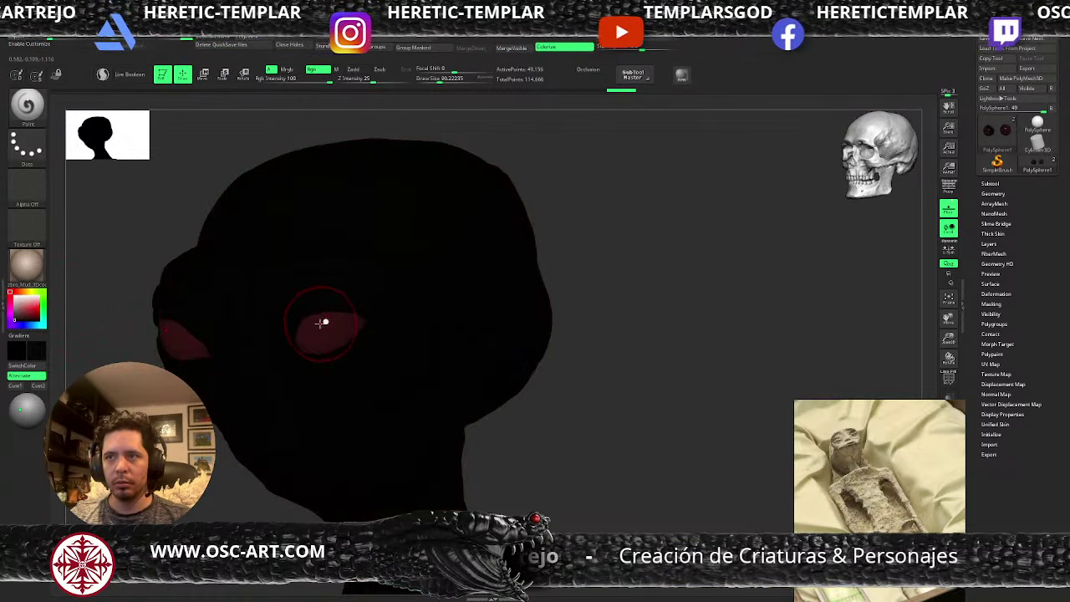
{"action": "left_click", "coordinate": [17, 303]}
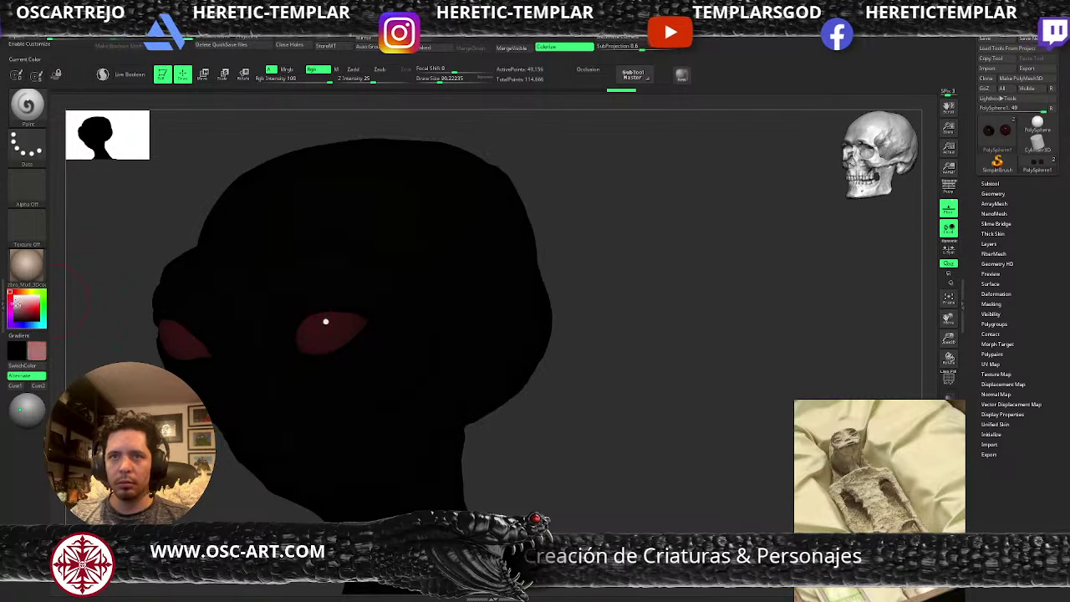
{"action": "left_click_drag", "start_coordinate": [17, 304], "coordinate": [9, 292]}
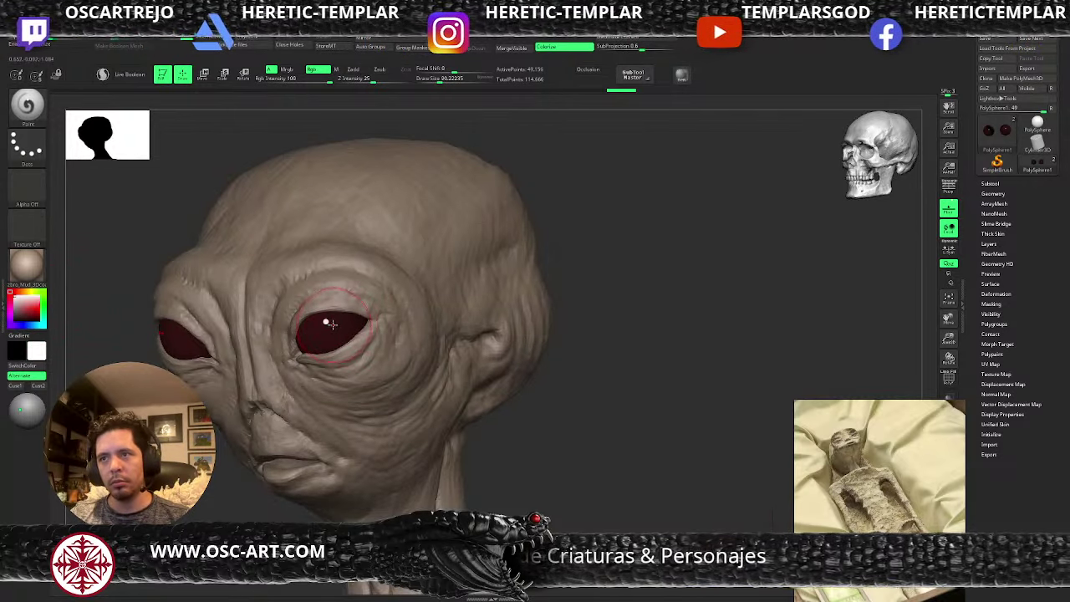
{"action": "key", "text": "v"}
{"action": "left_click_drag", "start_coordinate": [319, 323], "coordinate": [316, 324]}
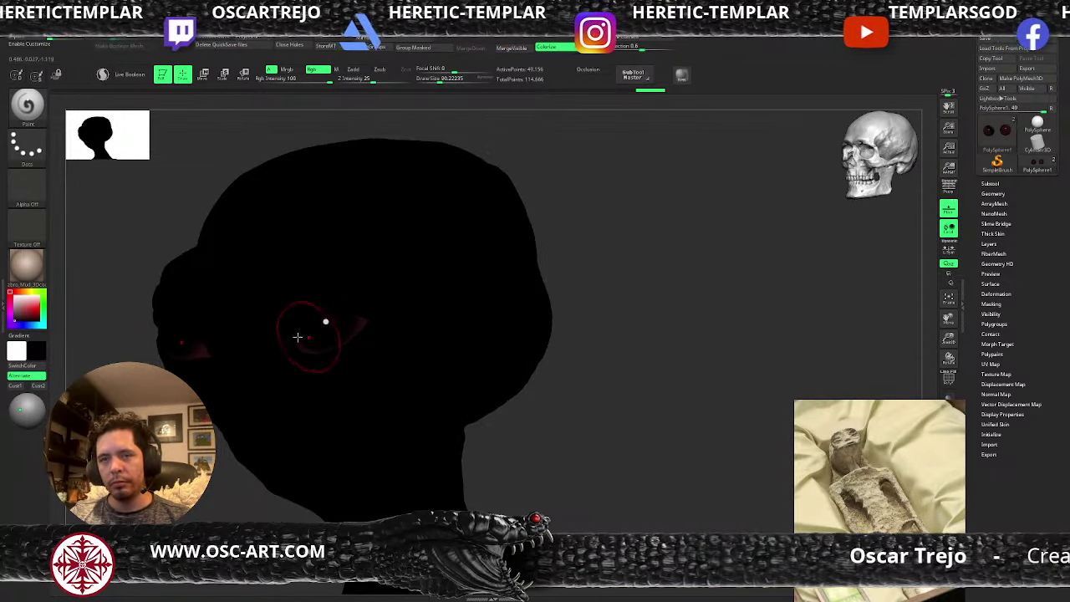
- Paint the centers of the eyeballs with a dark reddish brown at a brush size of about 56
{"action": "left_click_drag", "start_coordinate": [27, 313], "coordinate": [10, 318]}
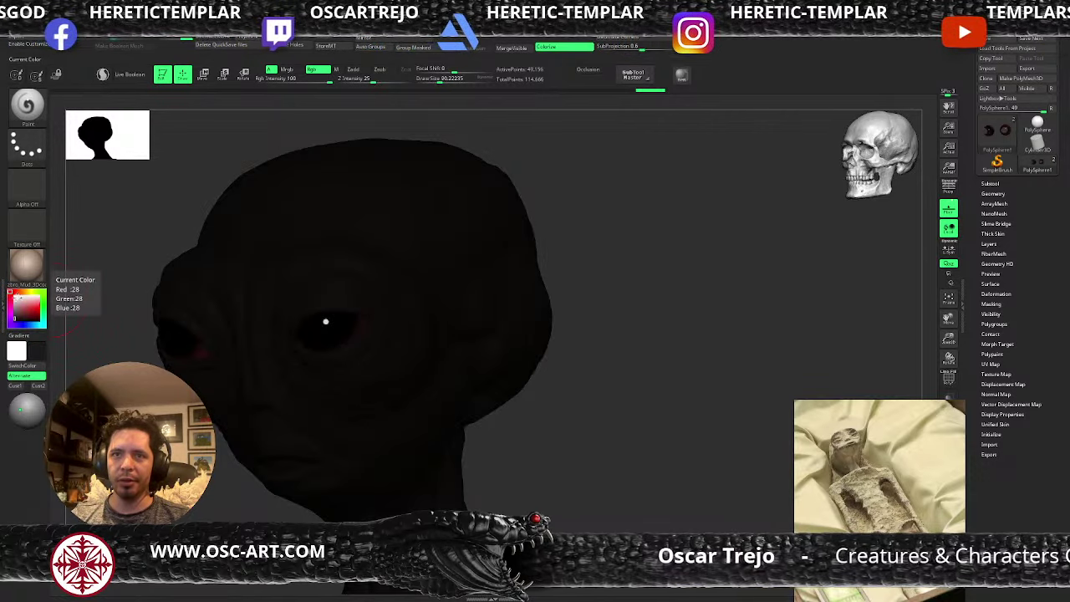
{"action": "left_click", "coordinate": [34, 315]}
{"action": "left_click", "coordinate": [18, 291]}
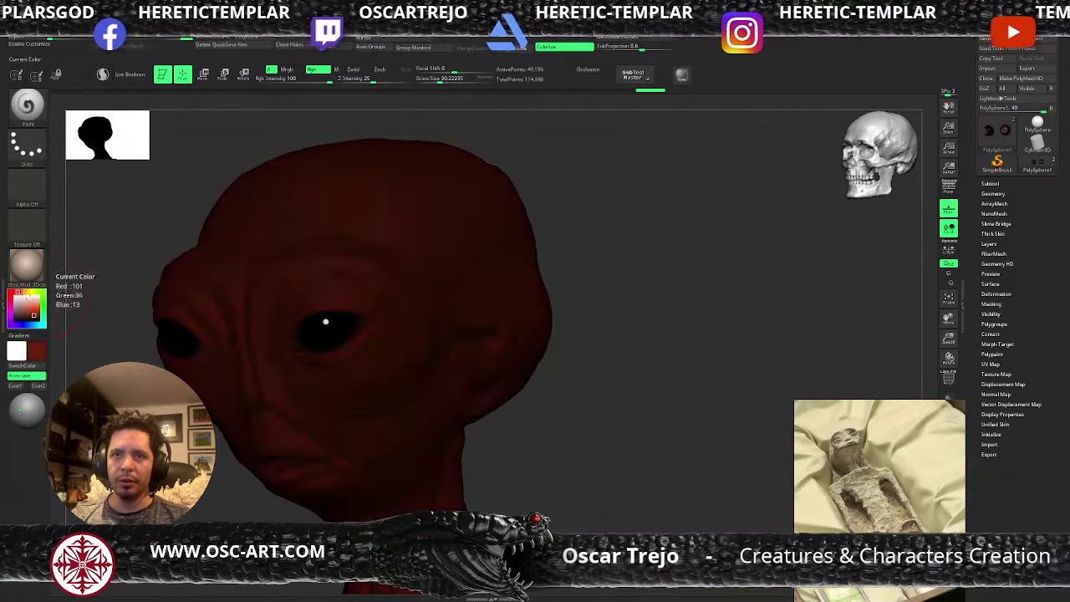
{"action": "left_click", "coordinate": [40, 318]}
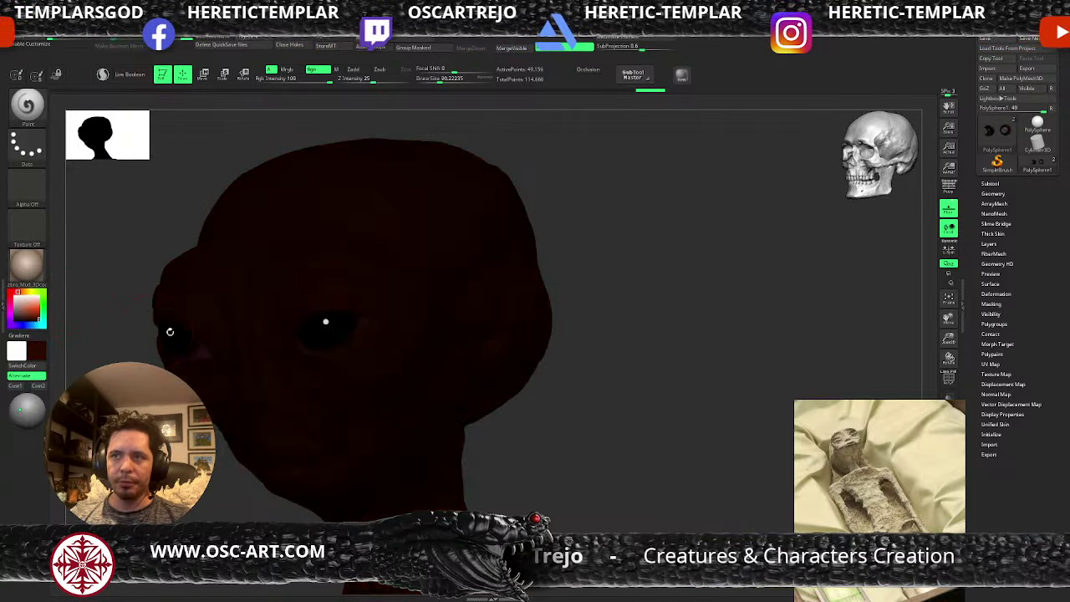
{"action": "key", "text": "s"}
{"action": "left_click_drag", "start_coordinate": [323, 338], "coordinate": [317, 339]}
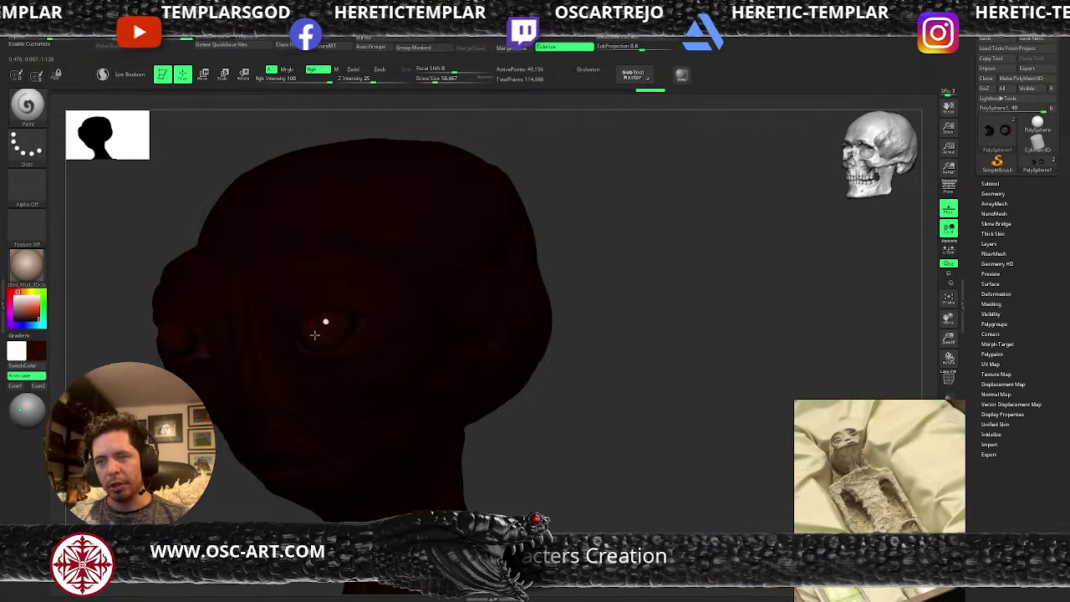
- Blend black over the eyeballs, finishing at a brush size of about 49, and make white the active color again
{"action": "left_click", "coordinate": [15, 321]}
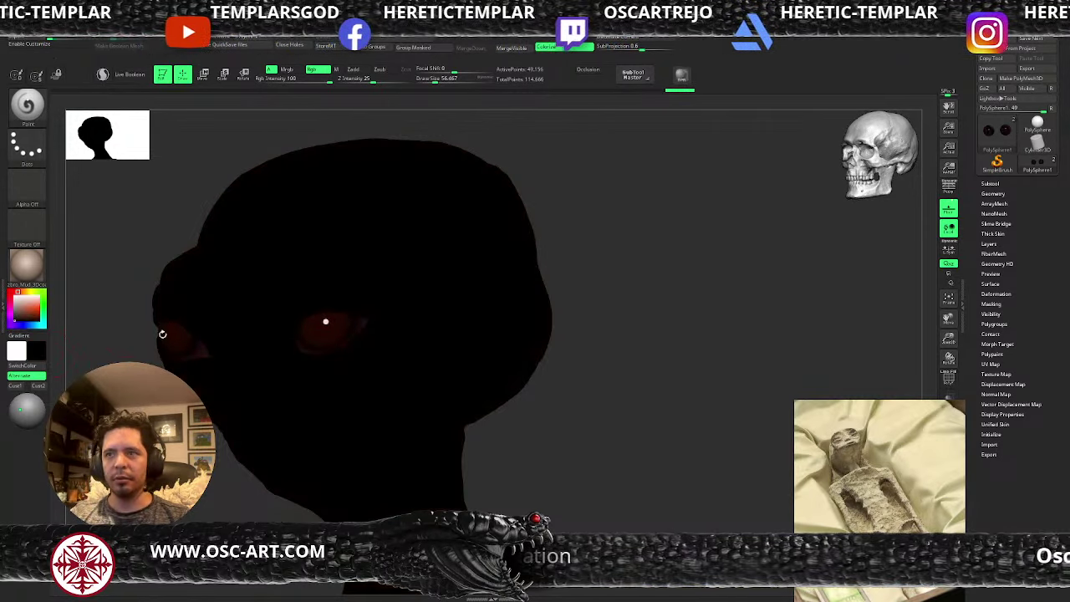
{"action": "key", "text": "bracketright"}
{"action": "key", "text": "bracketright"}
{"action": "key", "text": "bracketright"}
{"action": "key", "text": "bracketright"}
{"action": "mouse_move", "coordinate": [319, 321]}
{"action": "left_mouse_down"}
{"action": "mouse_move", "coordinate": [309, 330]}
{"action": "mouse_move", "coordinate": [321, 329]}
{"action": "mouse_move", "coordinate": [301, 320]}
{"action": "mouse_move", "coordinate": [324, 322]}
{"action": "mouse_move", "coordinate": [312, 325]}
{"action": "left_mouse_up"}
{"action": "key", "text": "s"}
{"action": "key", "text": "s"}
{"action": "key", "text": "s"}
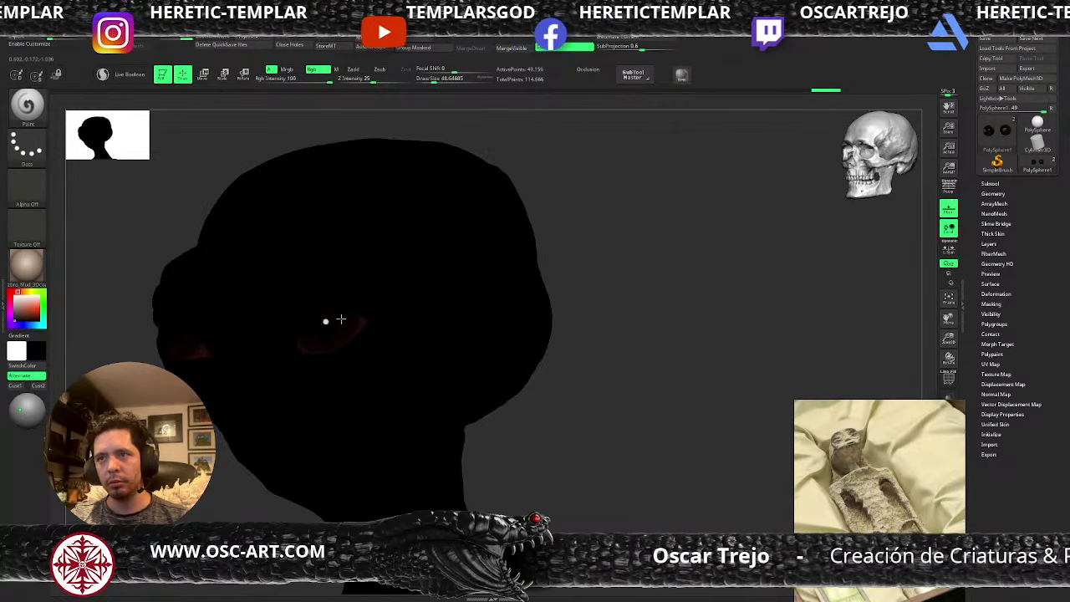
{"action": "mouse_move", "coordinate": [476, 404]}
{"action": "left_mouse_down", "text": "alt"}
{"action": "mouse_move", "coordinate": [502, 408]}
{"action": "mouse_move", "coordinate": [493, 406]}
{"action": "left_mouse_up", "text": "alt"}
{"action": "left_click_drag", "start_coordinate": [485, 404], "coordinate": [525, 401]}
{"action": "key", "text": "v"}
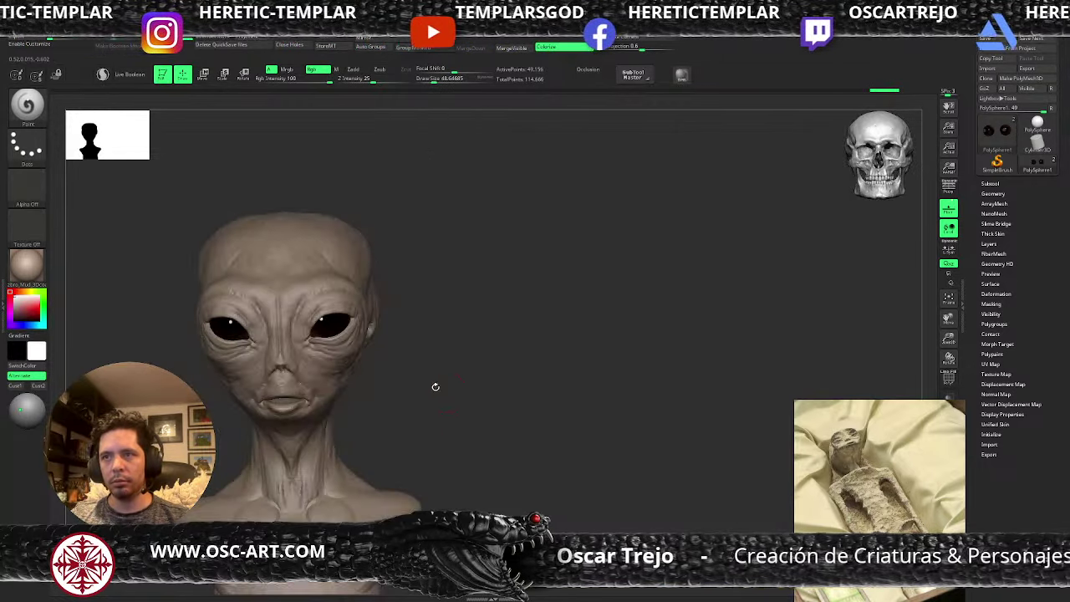
- Make the alien head subtool active and refine the eyelid folds with the ClayBuildup brush at a size of about 39
{"action": "left_click_drag", "start_coordinate": [211, 426], "coordinate": [259, 413]}
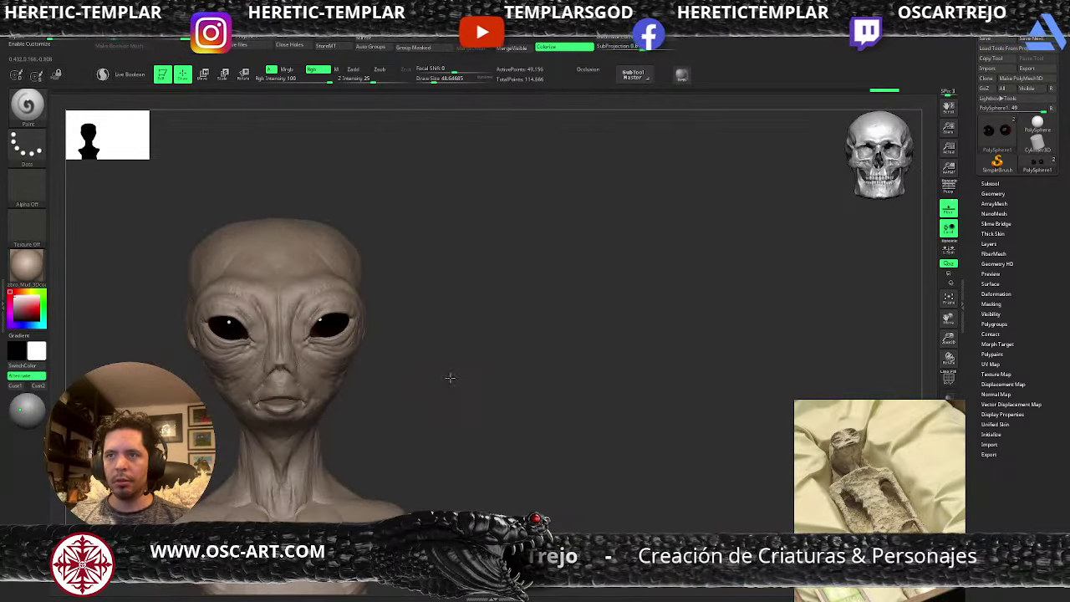
{"action": "left_click_drag", "start_coordinate": [448, 377], "coordinate": [212, 446]}
{"action": "left_click_drag", "start_coordinate": [200, 443], "coordinate": [377, 473], "text": "alt"}
{"action": "left_click_drag", "start_coordinate": [489, 446], "coordinate": [446, 419], "text": "alt"}
{"action": "left_click_drag", "start_coordinate": [347, 407], "coordinate": [418, 399]}
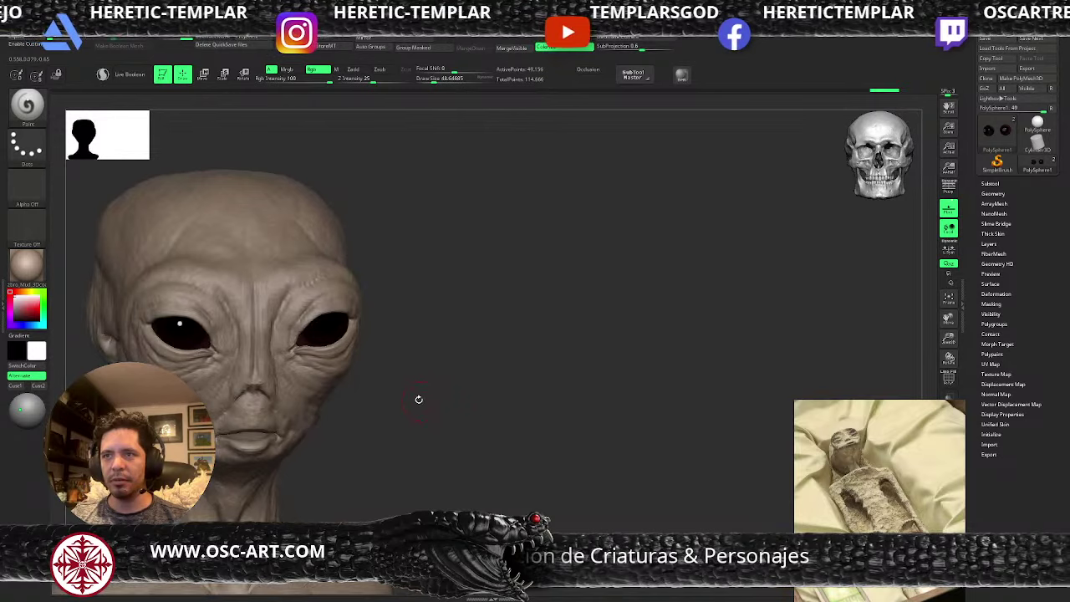
{"action": "left_click", "coordinate": [318, 400], "text": "alt"}
{"action": "left_click_drag", "start_coordinate": [361, 423], "coordinate": [443, 449]}
{"action": "key", "text": "b"}
{"action": "key", "text": "c"}
{"action": "key", "text": "b"}
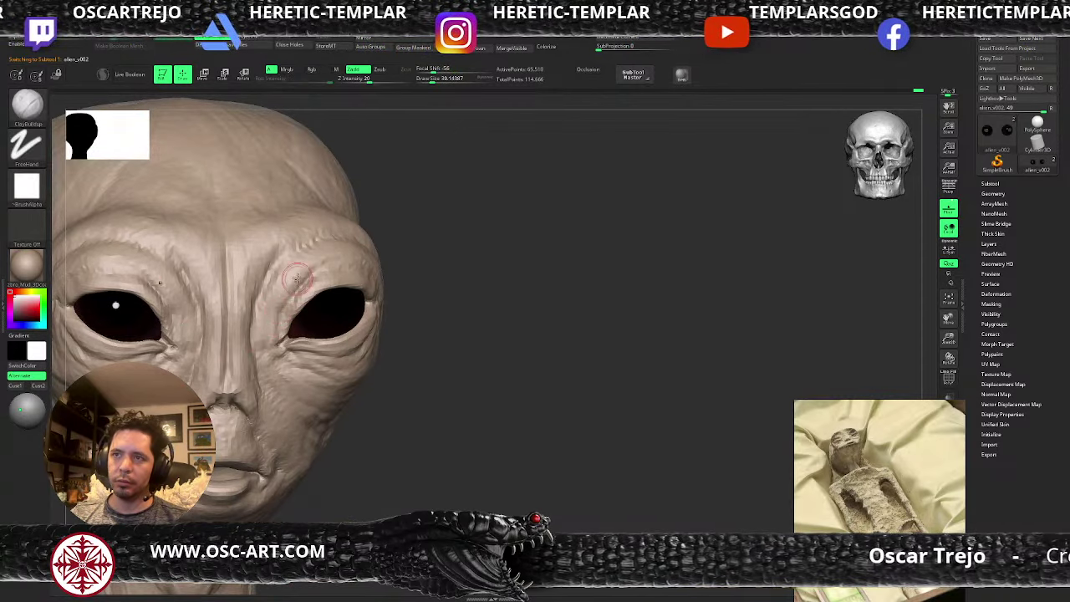
- Carve the creases around the inner eye corners and nose bridge with the DamStandard brush at a size of about 56
{"action": "key", "text": "b"}
{"action": "key", "text": "d"}
{"action": "key", "text": "s"}
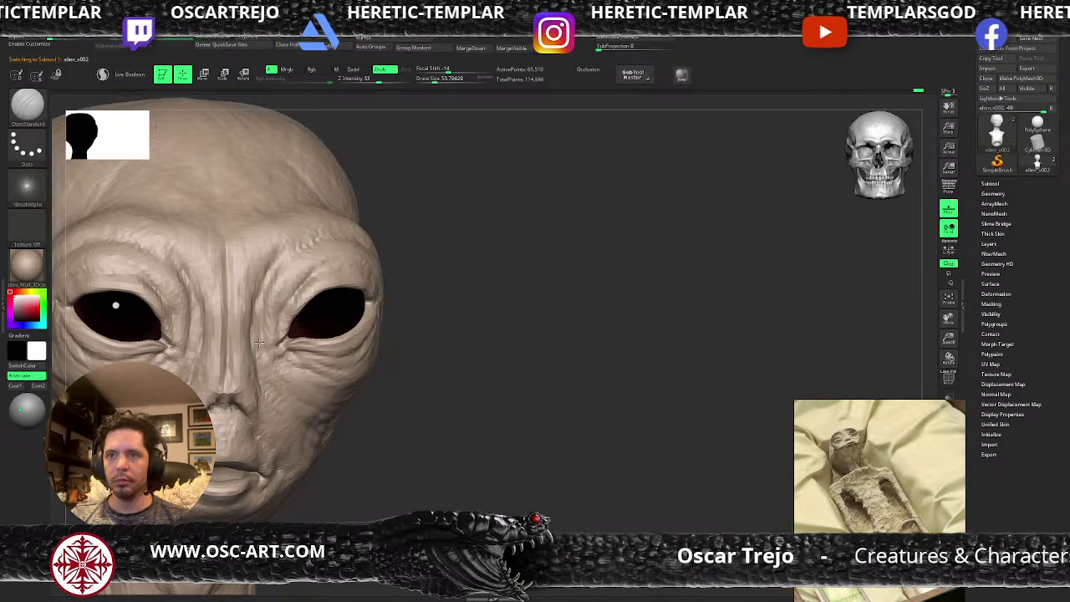
{"action": "left_click_drag", "start_coordinate": [372, 467], "coordinate": [389, 331], "text": "alt"}
{"action": "left_click_drag", "start_coordinate": [389, 331], "coordinate": [403, 381], "text": "alt"}
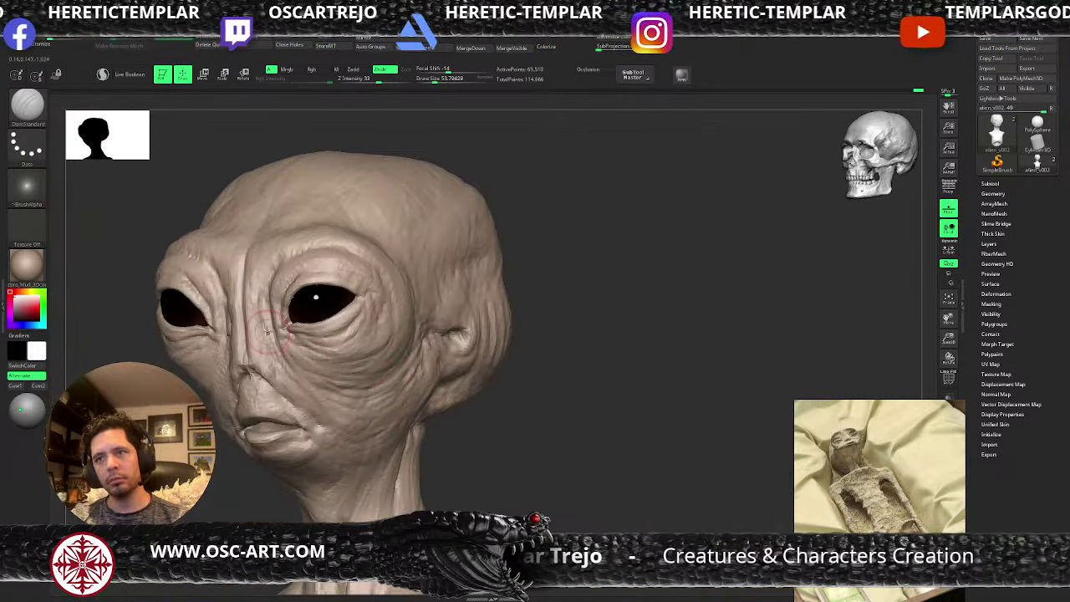
- Build up the area between the nose and inner eye corners with ClayBuildup at size about 56 and smooth it
{"action": "key", "text": "b"}
{"action": "key", "text": "m"}
{"action": "key", "text": "v"}
{"action": "key", "text": "b"}
{"action": "key", "text": "c"}
{"action": "key", "text": "b"}
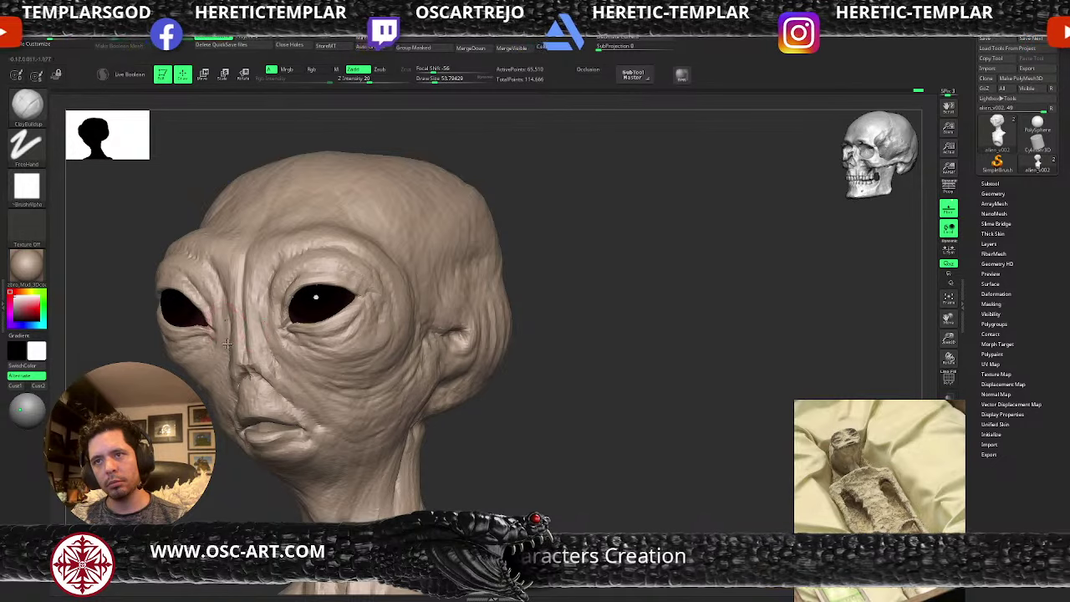
{"action": "left_click_drag", "start_coordinate": [228, 343], "coordinate": [214, 304]}
{"action": "left_click_drag", "start_coordinate": [171, 405], "coordinate": [226, 393]}
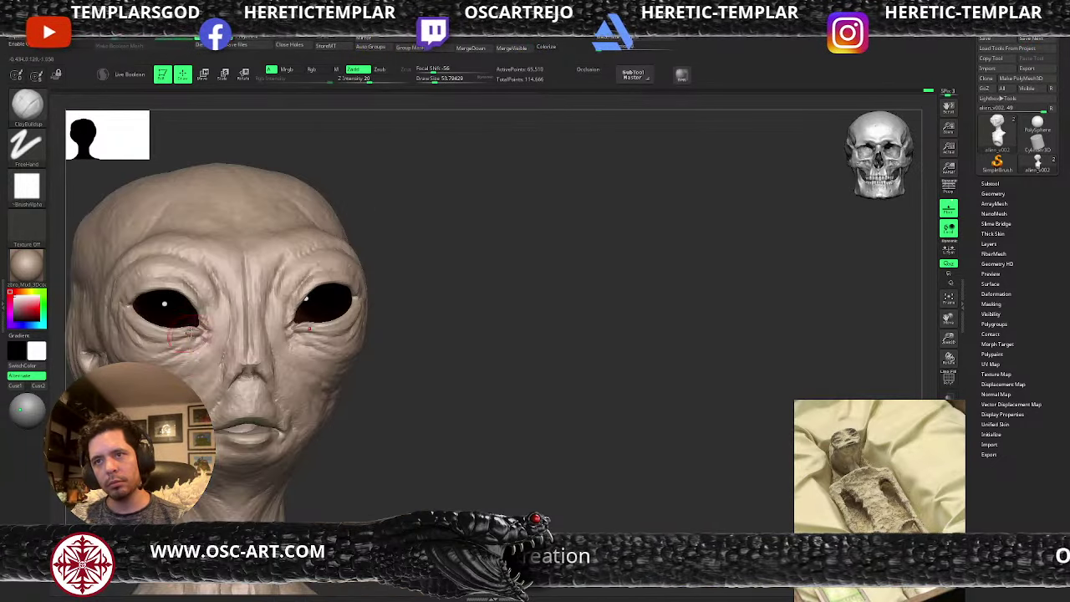
{"action": "mouse_move", "coordinate": [219, 354]}
{"action": "left_mouse_down", "text": "shift"}
{"action": "mouse_move", "coordinate": [226, 316]}
{"action": "mouse_move", "coordinate": [290, 288]}
{"action": "left_mouse_up", "text": "shift"}
{"action": "left_click_drag", "start_coordinate": [406, 253], "coordinate": [455, 253]}
- Reshape the eyelids and inner eye corners with the Move brush, using sizes of about 90 and 71
{"action": "key", "text": "b"}
{"action": "key", "text": "m"}
{"action": "key", "text": "v"}
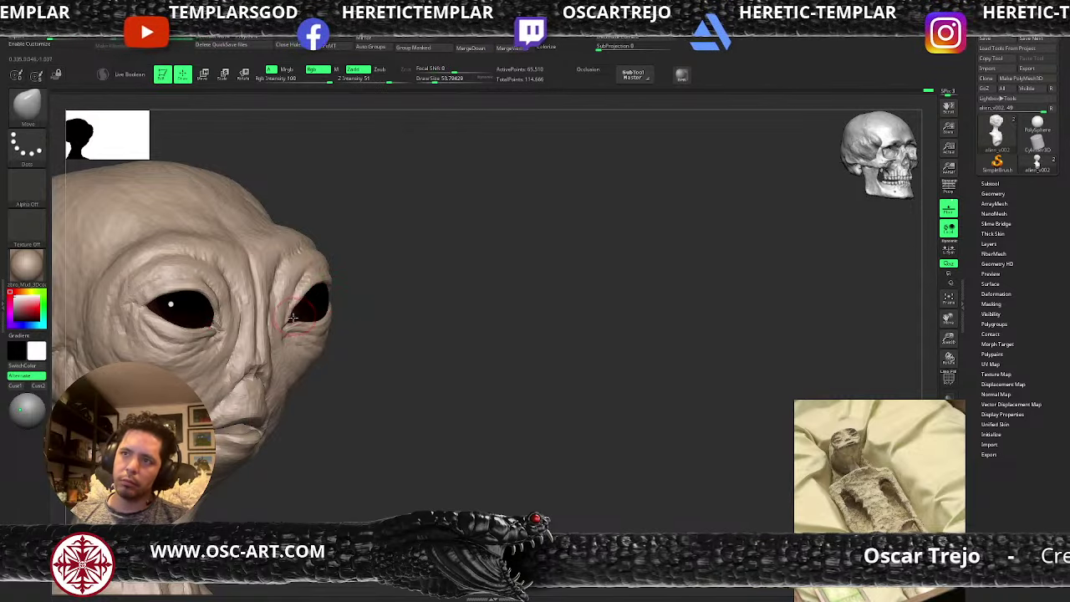
{"action": "left_click_drag", "start_coordinate": [355, 294], "coordinate": [382, 306]}
{"action": "key", "text": "s"}
{"action": "mouse_move", "coordinate": [307, 311]}
{"action": "left_mouse_down"}
{"action": "mouse_move", "coordinate": [287, 317]}
{"action": "mouse_move", "coordinate": [320, 287]}
{"action": "mouse_move", "coordinate": [363, 290]}
{"action": "left_mouse_up"}
{"action": "key", "text": "s"}
{"action": "key", "text": "s"}
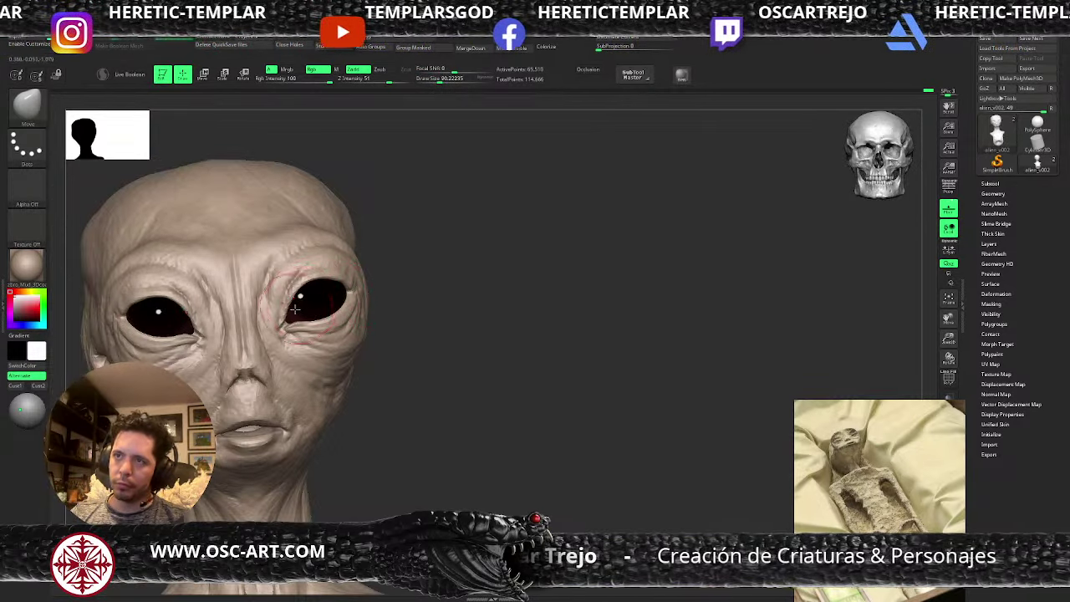
{"action": "key", "text": "s"}
{"action": "mouse_move", "coordinate": [305, 317]}
{"action": "left_mouse_down"}
{"action": "mouse_move", "coordinate": [296, 320]}
{"action": "mouse_move", "coordinate": [312, 321]}
{"action": "left_mouse_up"}
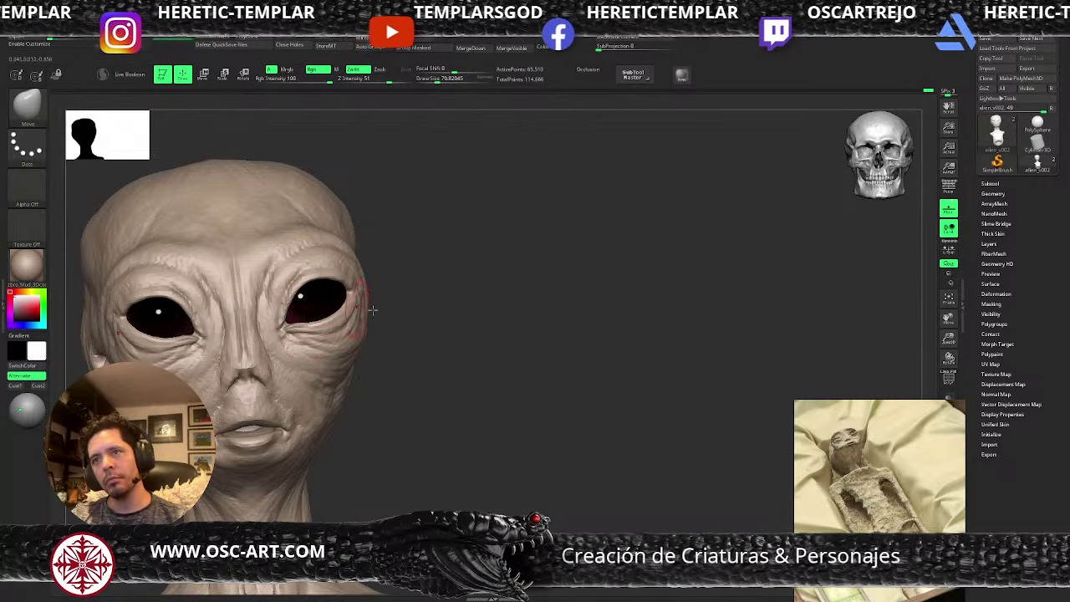
- Carve the skin creases on the cheeks beside the nose with the DamStandard brush at a size of about 76
{"action": "mouse_move", "coordinate": [375, 309]}
{"action": "left_mouse_down", "text": "alt"}
{"action": "mouse_move", "coordinate": [394, 307]}
{"action": "mouse_move", "coordinate": [404, 326]}
{"action": "mouse_move", "coordinate": [413, 270]}
{"action": "mouse_move", "coordinate": [401, 317]}
{"action": "left_mouse_up", "text": "alt"}
{"action": "left_click_drag", "start_coordinate": [393, 319], "coordinate": [369, 320]}
{"action": "key", "text": "b"}
{"action": "key", "text": "c"}
{"action": "key", "text": "b"}
{"action": "key", "text": "s"}
{"action": "left_click", "coordinate": [304, 318]}
{"action": "key", "text": "b"}
{"action": "key", "text": "d"}
{"action": "key", "text": "s"}
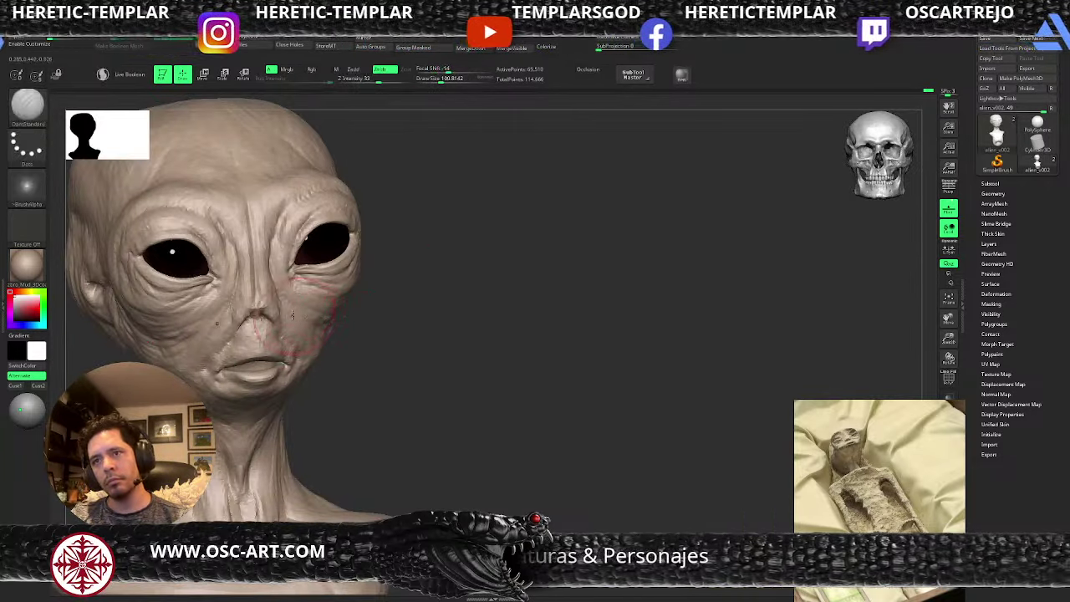
{"action": "left_click_drag", "start_coordinate": [281, 306], "coordinate": [302, 330]}
{"action": "left_click_drag", "start_coordinate": [375, 350], "coordinate": [326, 343]}
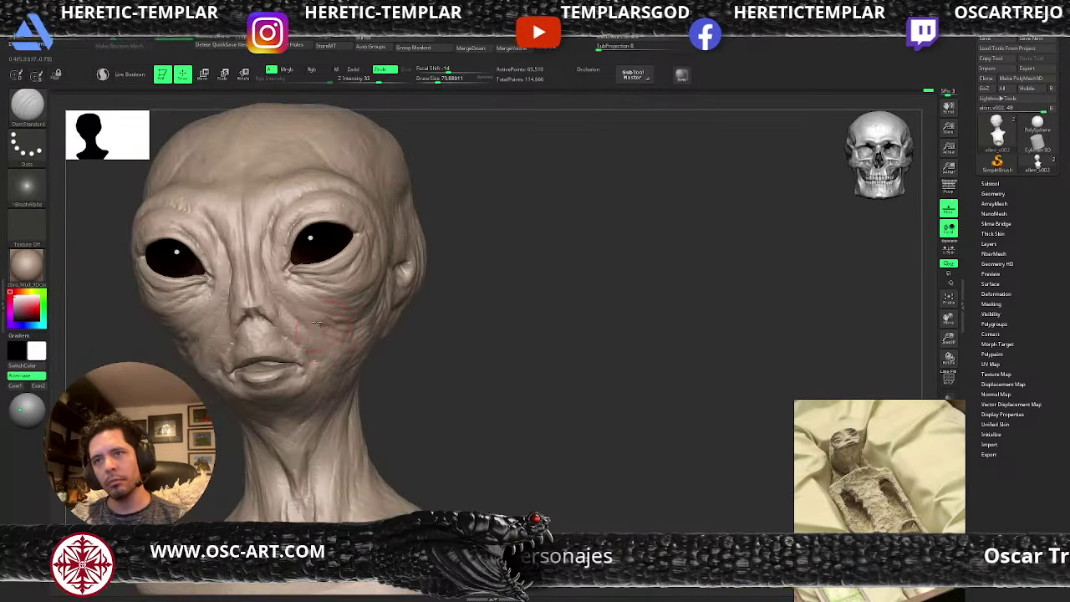
- Refine the creases on the cheeks and around the mouth corners with DamStandard at sizes of about 65 and 54
{"action": "right_click_drag", "start_coordinate": [372, 334], "coordinate": [294, 306]}
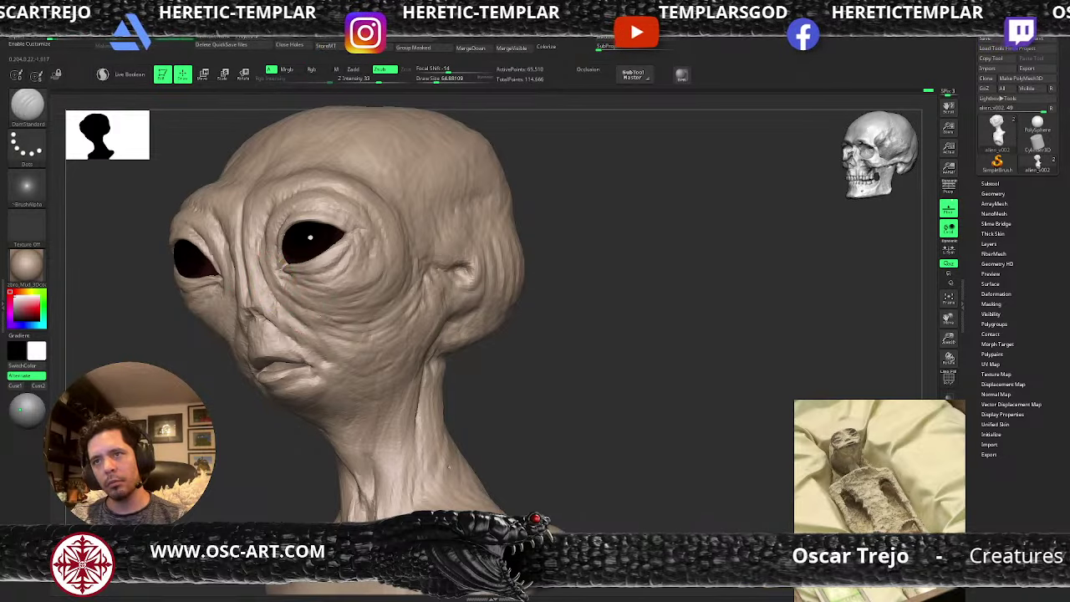
{"action": "right_click_drag", "start_coordinate": [238, 314], "coordinate": [215, 356]}
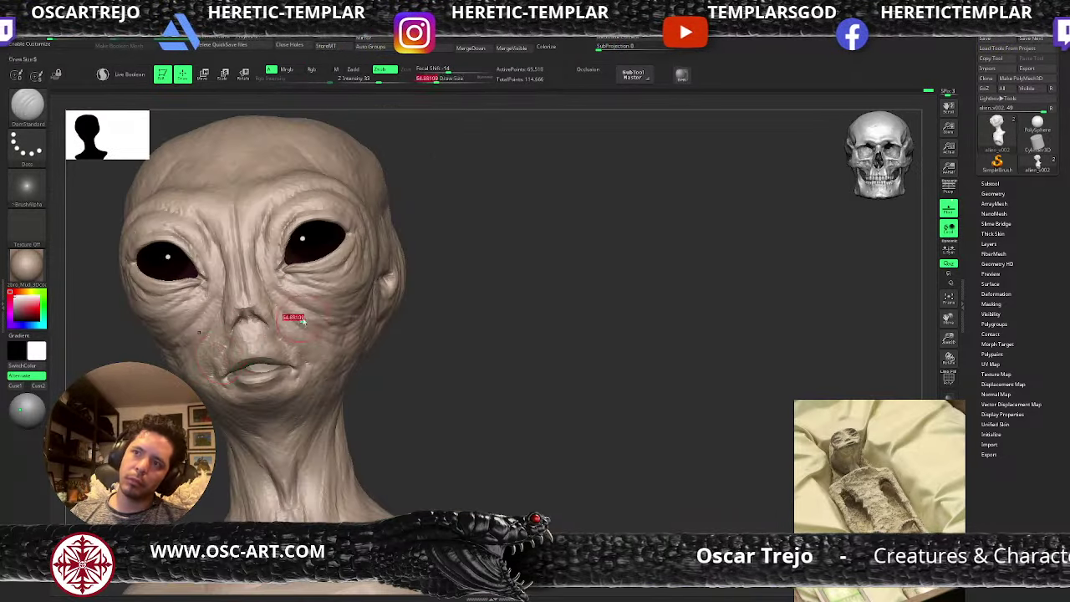
{"action": "left_click_drag", "start_coordinate": [303, 323], "coordinate": [301, 323]}
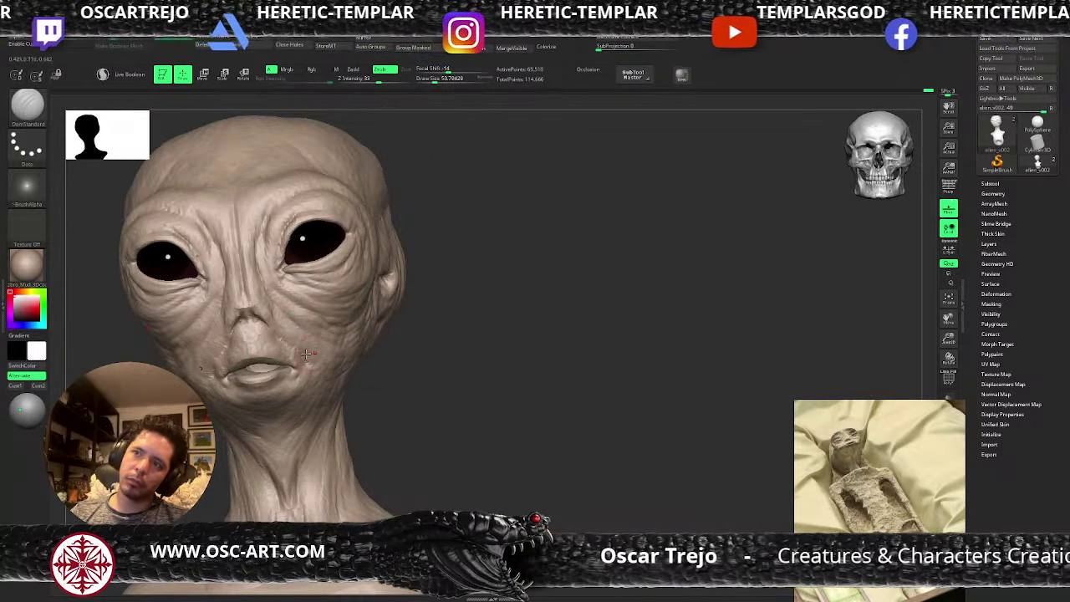
{"action": "right_click_drag", "start_coordinate": [306, 354], "coordinate": [370, 312]}
{"action": "right_click_drag", "start_coordinate": [439, 324], "coordinate": [368, 337]}
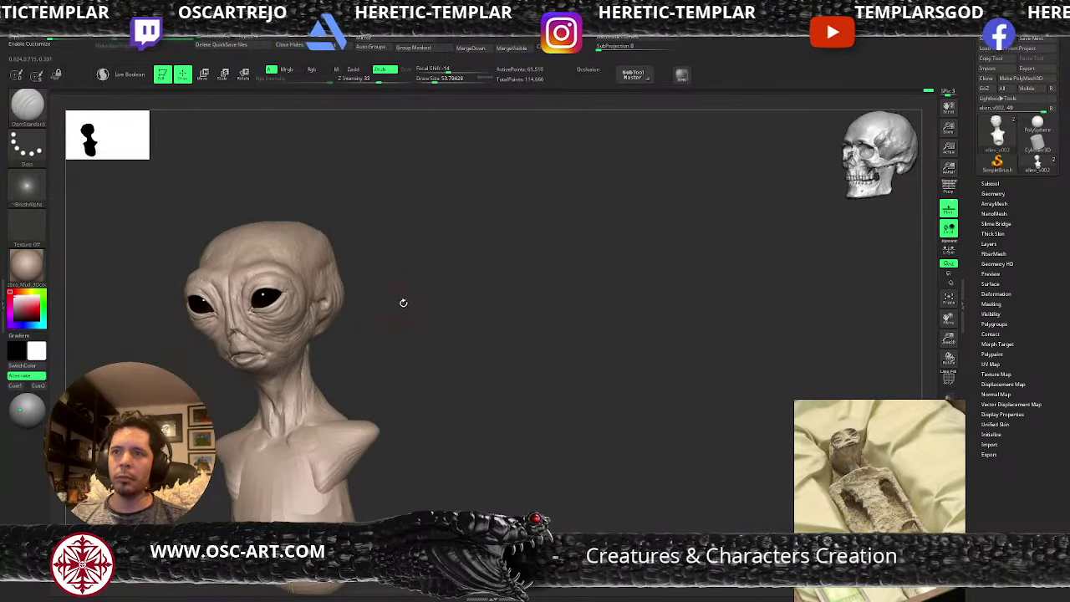
- Try building up the outer brow and temple with the ClayBuildup brush at a size of about 108, and undo it
{"action": "mouse_move", "coordinate": [403, 303]}
{"action": "right_mouse_down"}
{"action": "mouse_move", "coordinate": [448, 256]}
{"action": "mouse_move", "coordinate": [450, 336]}
{"action": "right_mouse_up"}
{"action": "right_click_drag", "start_coordinate": [450, 336], "coordinate": [451, 242], "text": "ctrl"}
{"action": "key", "text": "b"}
{"action": "key", "text": "c"}
{"action": "key", "text": "b"}
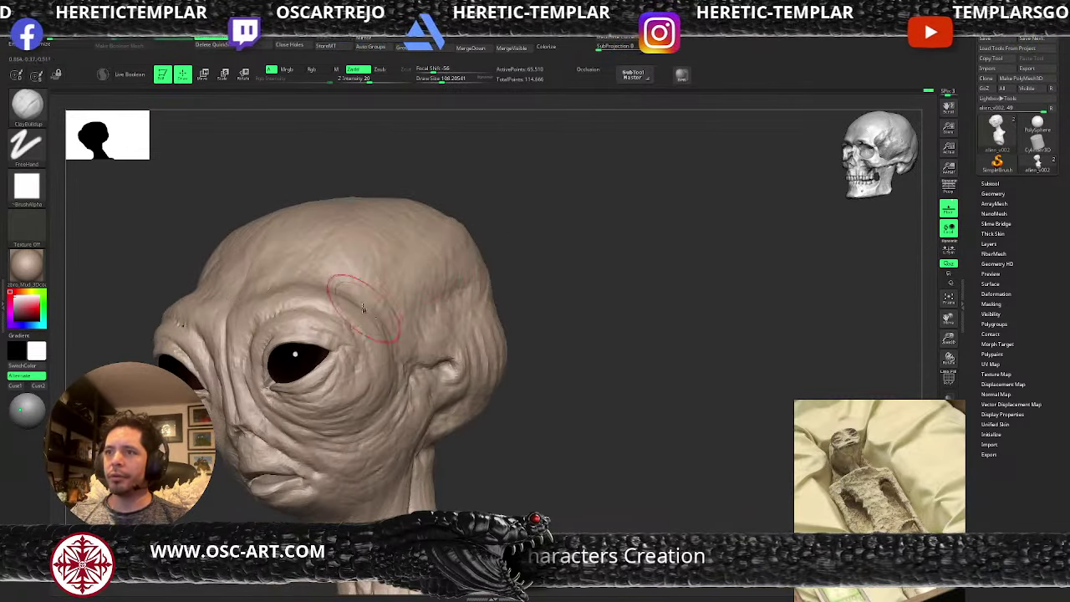
{"action": "key", "text": "ctrl+z"}
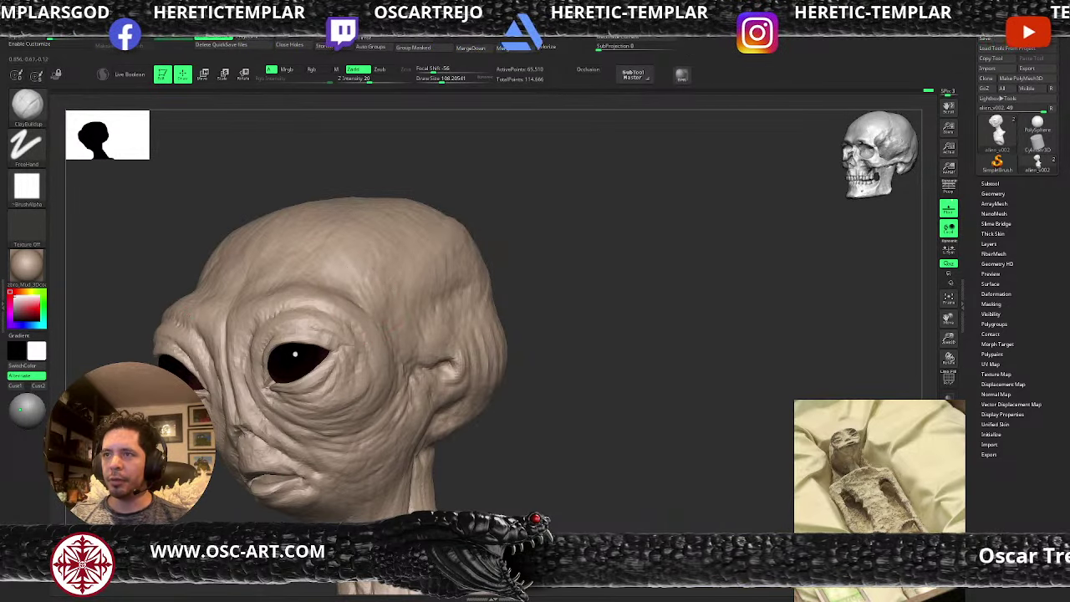
- Carve the crease between the outer eye socket and the temple with DamStandard at a size of about 46
{"action": "key", "text": "b"}
{"action": "key", "text": "d"}
{"action": "key", "text": "s"}
{"action": "left_click_drag", "start_coordinate": [390, 292], "coordinate": [402, 367]}
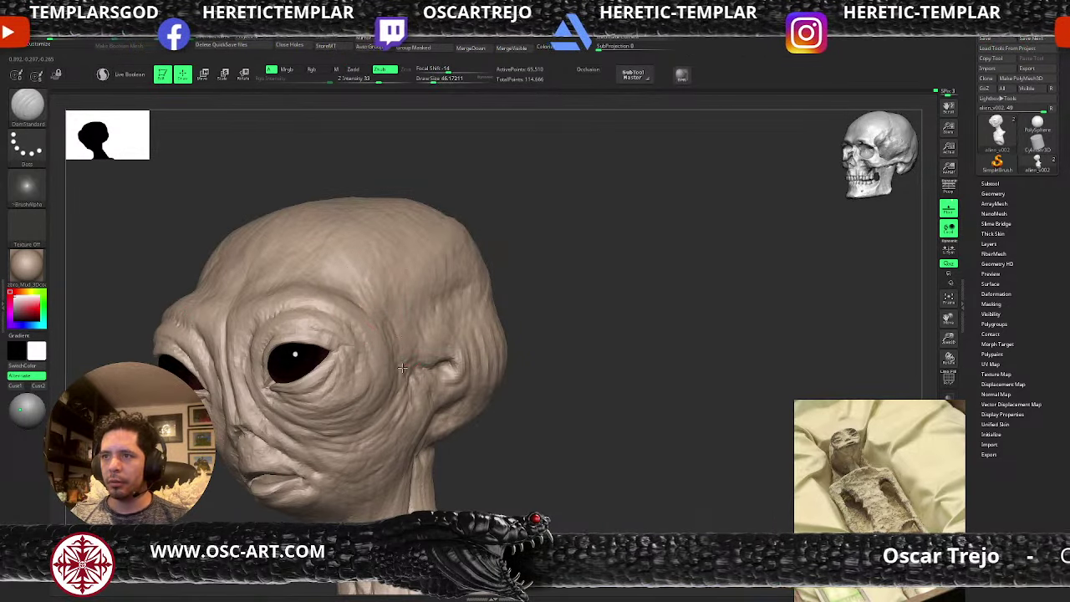
{"action": "key", "text": "b"}
{"action": "key", "text": "s"}
{"action": "key", "text": "t"}
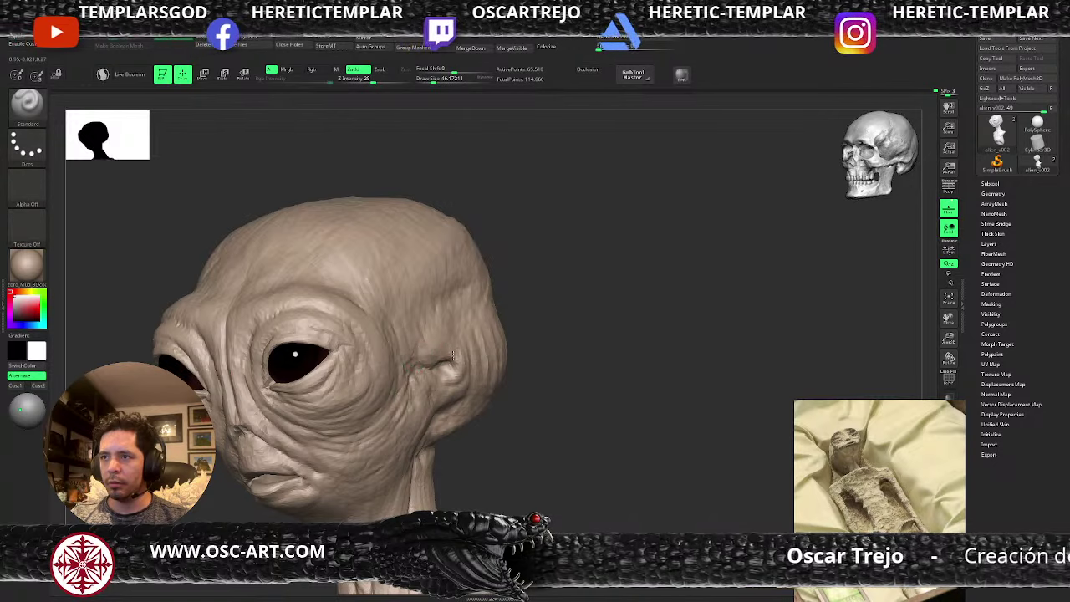
{"action": "key", "text": "b"}
{"action": "key", "text": "d"}
{"action": "key", "text": "s"}
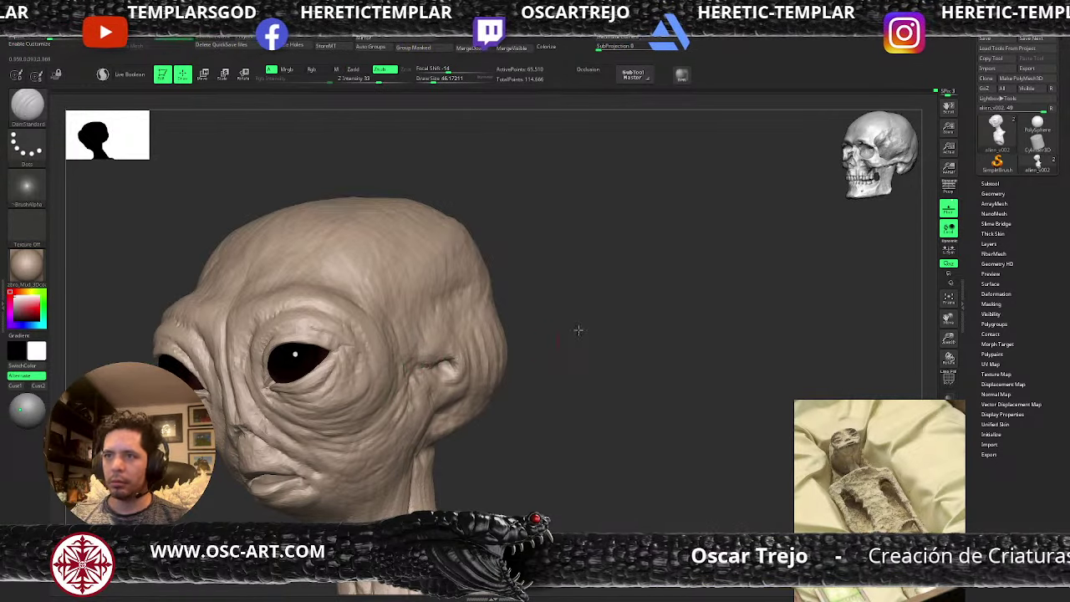
- Carve vertical creases along the neck tendons with the DamStandard brush at a size of about 46
{"action": "left_click_drag", "start_coordinate": [578, 330], "coordinate": [520, 306], "text": "alt"}
{"action": "left_click_drag", "start_coordinate": [537, 345], "coordinate": [494, 358], "text": "alt"}
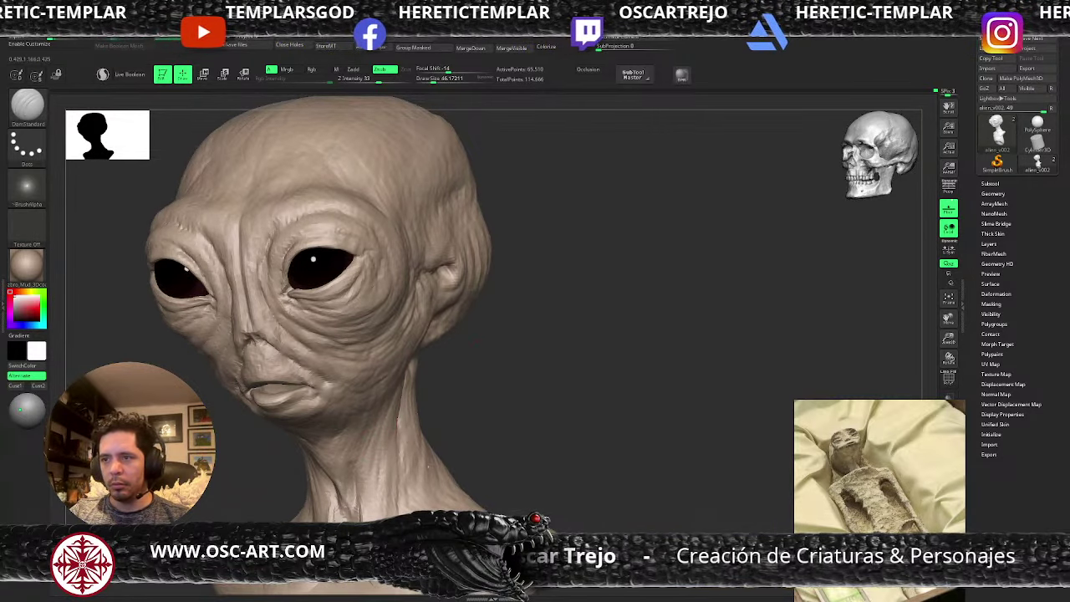
{"action": "left_click_drag", "start_coordinate": [401, 510], "coordinate": [403, 436]}
{"action": "left_click_drag", "start_coordinate": [413, 386], "coordinate": [401, 462]}
{"action": "key", "text": "s"}
{"action": "left_click_drag", "start_coordinate": [455, 376], "coordinate": [429, 374]}
- Build up the muscle and tendon forms along the side of the neck with ClayBuildup at a size of about 97
{"action": "key", "text": "b"}
{"action": "key", "text": "c"}
{"action": "key", "text": "b"}
{"action": "key", "text": "s"}
{"action": "left_click_drag", "start_coordinate": [429, 374], "coordinate": [433, 373]}
{"action": "mouse_move", "coordinate": [416, 445]}
{"action": "left_mouse_down"}
{"action": "mouse_move", "coordinate": [409, 383]}
{"action": "mouse_move", "coordinate": [439, 398]}
{"action": "left_mouse_up"}
{"action": "key", "text": "s"}
{"action": "key", "text": "s"}
{"action": "left_click_drag", "start_coordinate": [483, 360], "coordinate": [444, 370]}
{"action": "left_click_drag", "start_coordinate": [446, 414], "coordinate": [439, 434]}
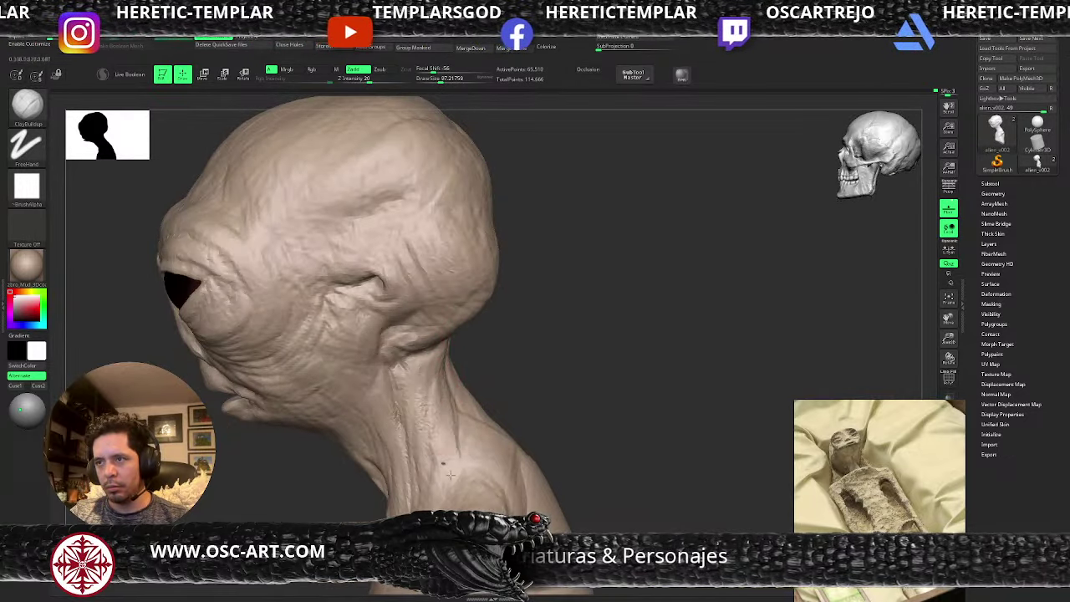
{"action": "left_click_drag", "start_coordinate": [452, 389], "coordinate": [466, 471]}
{"action": "left_click_drag", "start_coordinate": [470, 430], "coordinate": [465, 483]}
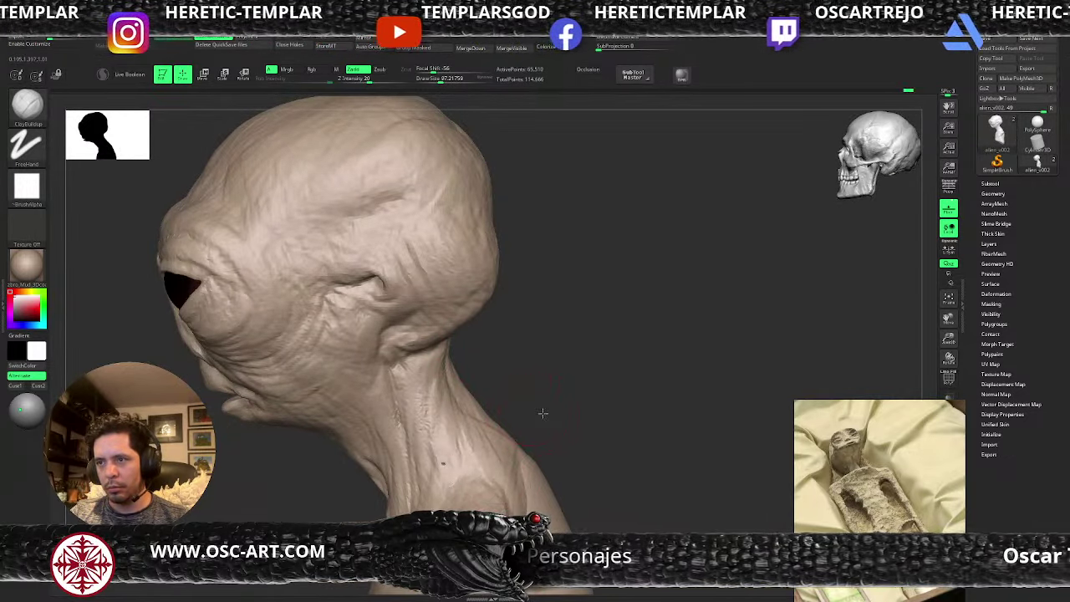
- Build up the back of the neck and its base with ClayBuildup at a size of about 136
{"action": "left_click_drag", "start_coordinate": [542, 413], "coordinate": [512, 376], "text": "alt"}
{"action": "mouse_move", "coordinate": [502, 386]}
{"action": "left_mouse_down"}
{"action": "mouse_move", "coordinate": [532, 389]}
{"action": "mouse_move", "coordinate": [452, 401]}
{"action": "left_mouse_up"}
{"action": "key", "text": "s"}
{"action": "left_click_drag", "start_coordinate": [485, 438], "coordinate": [495, 440]}
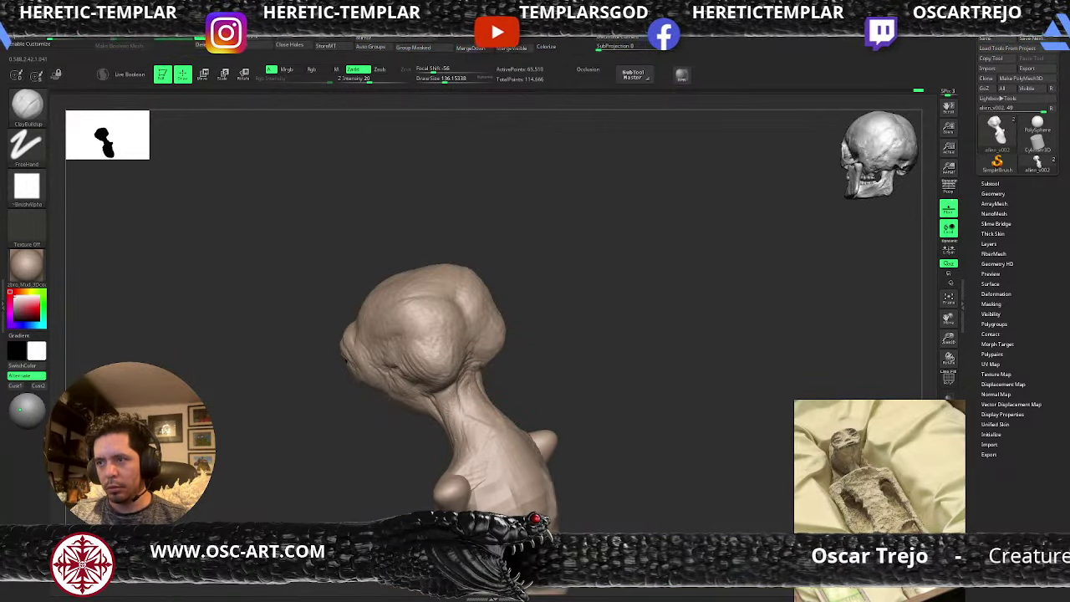
- Carve creases down the back of the neck and upper back with DamStandard at a size of about 65
{"action": "right_click_drag", "start_coordinate": [512, 501], "coordinate": [467, 493]}
{"action": "key", "text": "b"}
{"action": "key", "text": "d"}
{"action": "key", "text": "s"}
{"action": "key", "text": "s"}
{"action": "left_click_drag", "start_coordinate": [525, 456], "coordinate": [516, 456]}
{"action": "left_click_drag", "start_coordinate": [499, 419], "coordinate": [515, 480]}
{"action": "mouse_move", "coordinate": [507, 495]}
{"action": "right_mouse_down"}
{"action": "mouse_move", "coordinate": [459, 459]}
{"action": "mouse_move", "coordinate": [370, 508]}
{"action": "mouse_move", "coordinate": [405, 502]}
{"action": "mouse_move", "coordinate": [436, 468]}
{"action": "right_mouse_up"}
{"action": "left_click_drag", "start_coordinate": [372, 448], "coordinate": [490, 414]}
{"action": "mouse_move", "coordinate": [543, 416]}
{"action": "right_mouse_down"}
{"action": "mouse_move", "coordinate": [590, 519]}
{"action": "mouse_move", "coordinate": [555, 416]}
{"action": "mouse_move", "coordinate": [508, 410]}
{"action": "right_mouse_up"}
{"action": "right_click_drag", "start_coordinate": [588, 452], "coordinate": [564, 438], "text": "ctrl"}
{"action": "right_click_drag", "start_coordinate": [564, 438], "coordinate": [557, 392], "text": "alt"}
{"action": "right_click_drag", "start_coordinate": [558, 392], "coordinate": [552, 383], "text": "ctrl"}
{"action": "left_click_drag", "start_coordinate": [551, 383], "coordinate": [513, 365]}
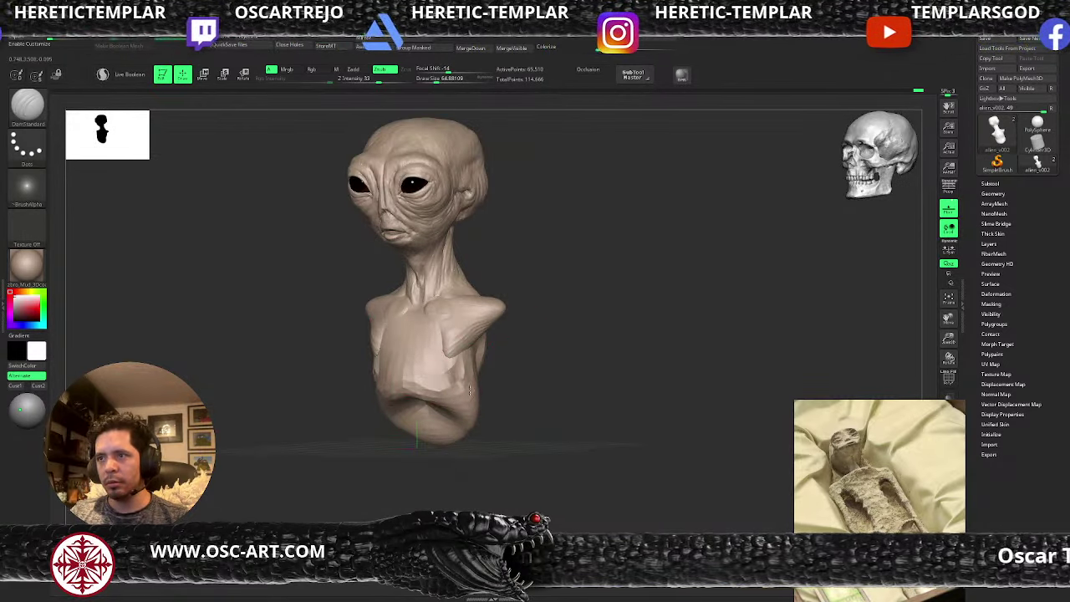
- Isolate the torso polygroup, invert the visibility to the head and neck, and split the hidden torso into its own subtool
{"action": "left_click_drag", "start_coordinate": [488, 385], "coordinate": [450, 384], "text": "shift"}
{"action": "key", "text": "b"}
{"action": "key", "text": "m"}
{"action": "key", "text": "v"}
{"action": "key", "text": "s"}
{"action": "left_click_drag", "start_coordinate": [509, 343], "coordinate": [505, 396], "text": "alt"}
{"action": "left_click", "coordinate": [452, 370], "text": "ctrl+shift"}
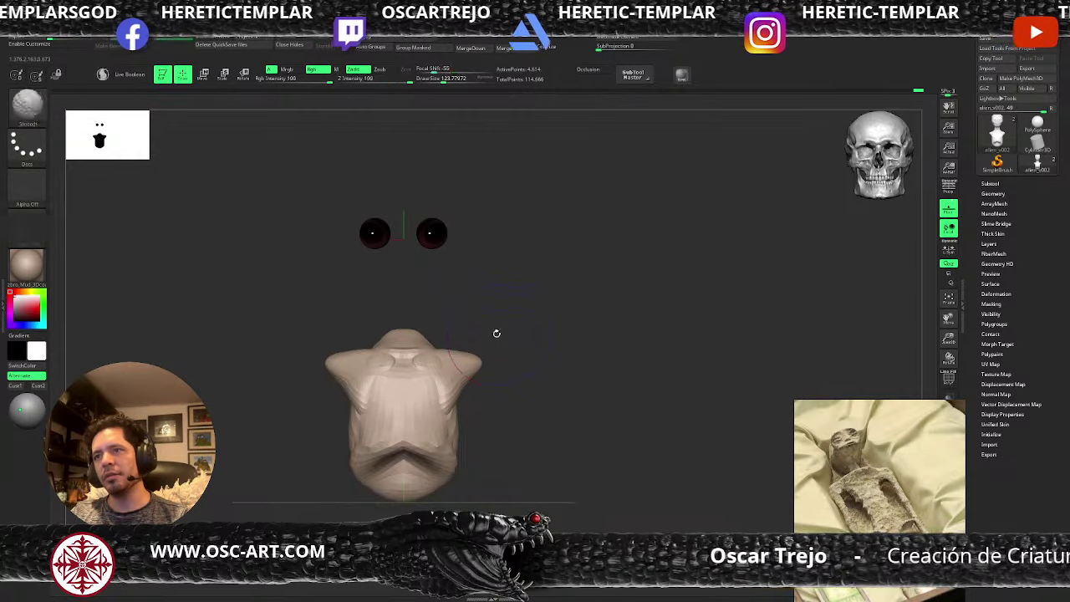
{"action": "key", "text": "shift+f"}
{"action": "left_click_drag", "start_coordinate": [550, 310], "coordinate": [542, 349], "text": "ctrl+shift"}
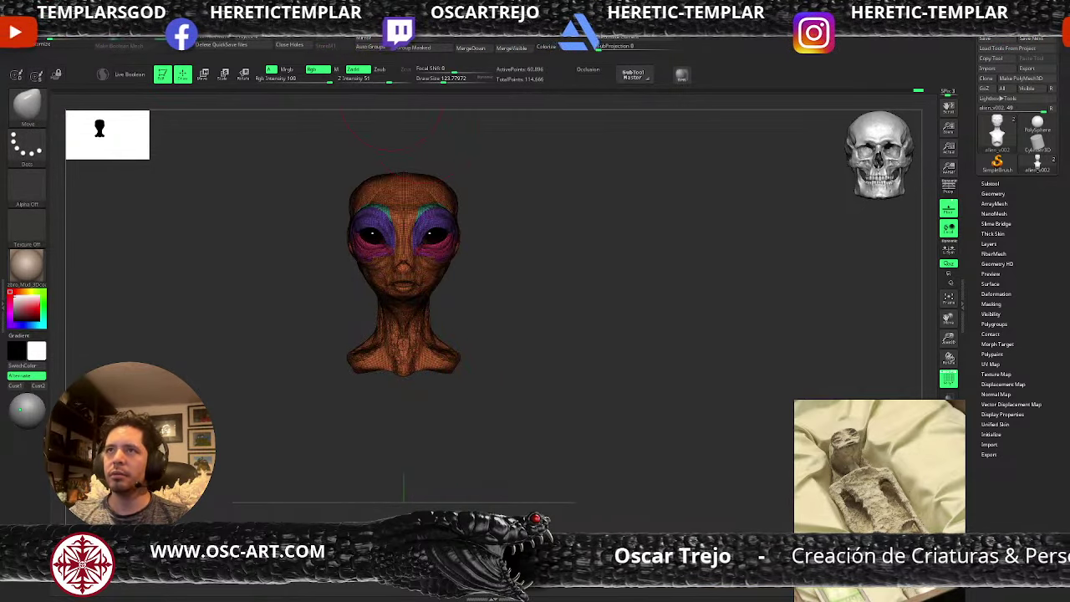
{"action": "left_click", "coordinate": [393, 37]}
{"action": "key", "text": "shift+f"}
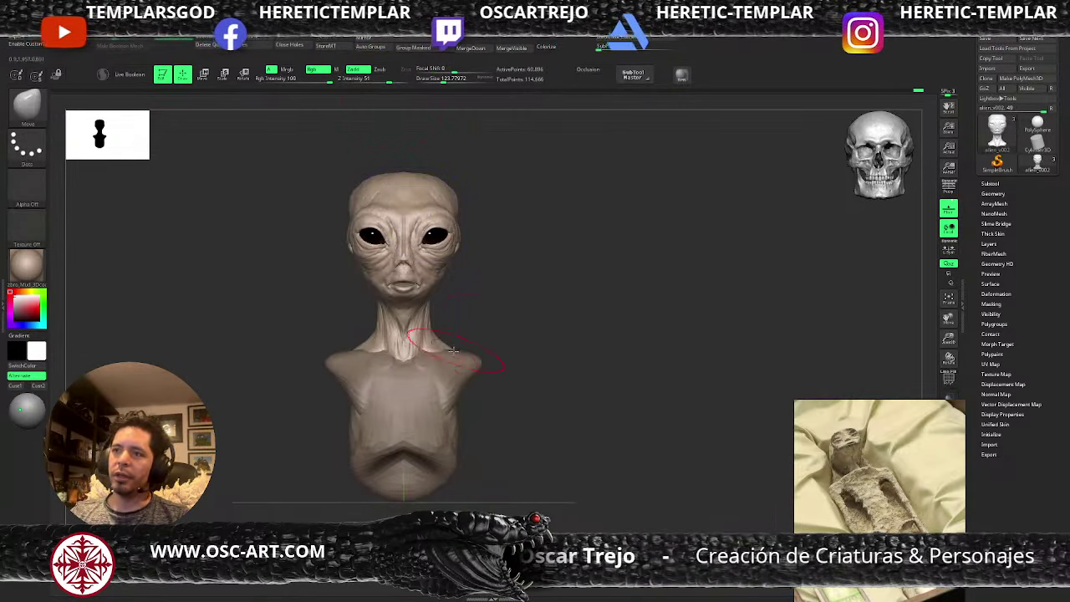
- Set the Move brush size to about 115 and switch the bust's material to a pale grey MatCap
{"action": "mouse_move", "coordinate": [487, 293]}
{"action": "left_mouse_down", "text": "alt"}
{"action": "mouse_move", "coordinate": [489, 353]}
{"action": "mouse_move", "coordinate": [436, 384]}
{"action": "mouse_move", "coordinate": [440, 329]}
{"action": "left_mouse_up", "text": "alt"}
{"action": "key", "text": "s"}
{"action": "key", "text": "s"}
{"action": "key", "text": "s"}
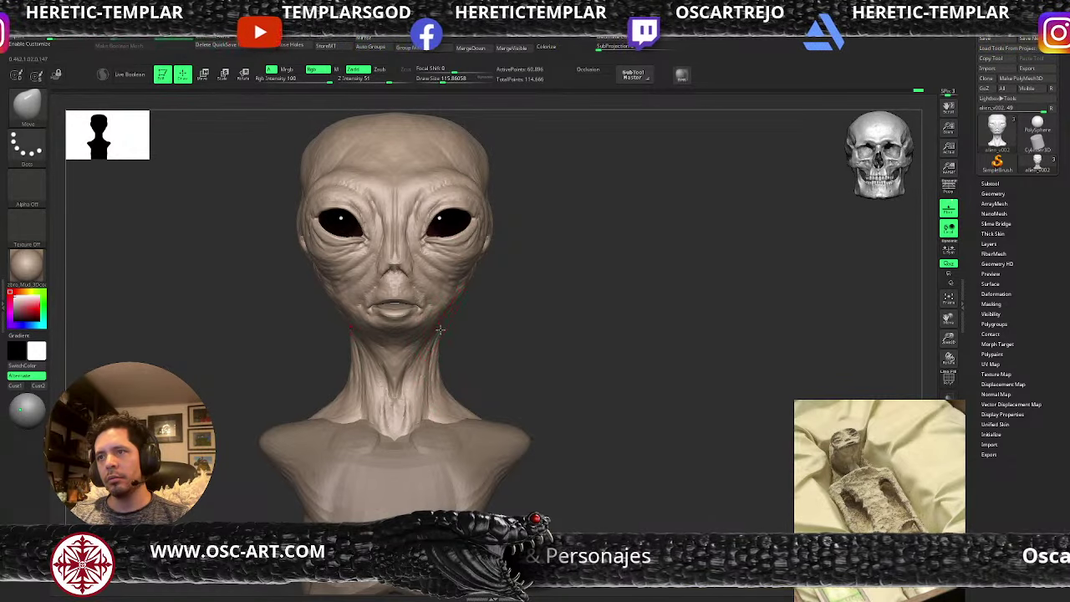
{"action": "left_click", "coordinate": [26, 265]}
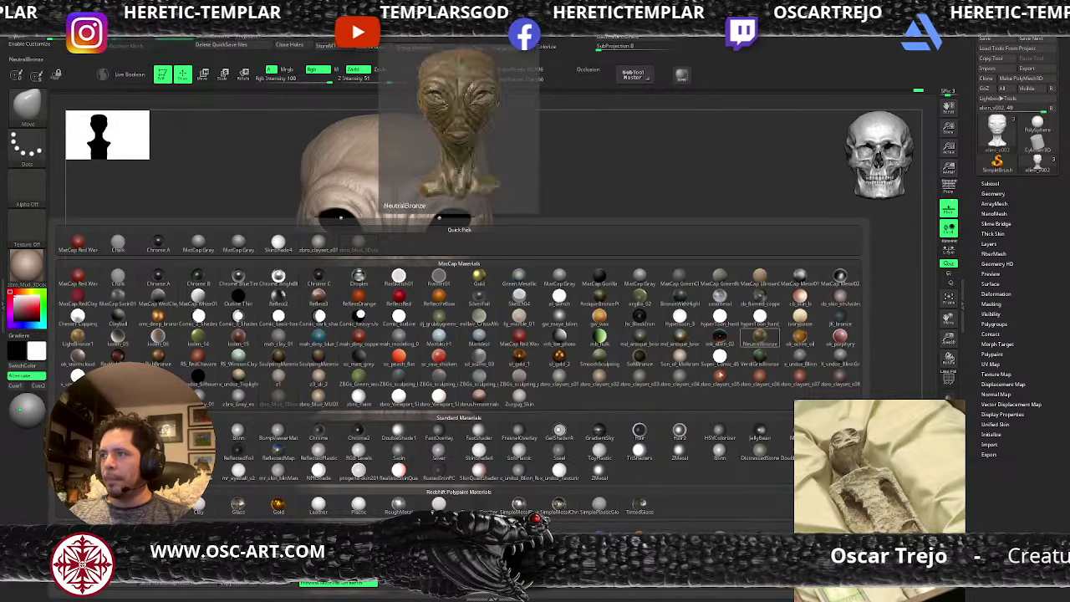
{"action": "left_click", "coordinate": [681, 359]}
- Make ClayBuildup the active brush at a size of about 76 and save the file to disk
{"action": "mouse_move", "coordinate": [562, 249]}
{"action": "left_mouse_down", "text": "alt"}
{"action": "mouse_move", "coordinate": [569, 384]}
{"action": "mouse_move", "coordinate": [499, 437]}
{"action": "mouse_move", "coordinate": [507, 448]}
{"action": "left_mouse_up", "text": "alt"}
{"action": "key", "text": "b"}
{"action": "key", "text": "c"}
{"action": "key", "text": "b"}
{"action": "key", "text": "s"}
{"action": "mouse_move", "coordinate": [516, 409]}
{"action": "left_mouse_down"}
{"action": "mouse_move", "coordinate": [510, 447]}
{"action": "mouse_move", "coordinate": [584, 439]}
{"action": "left_mouse_up"}
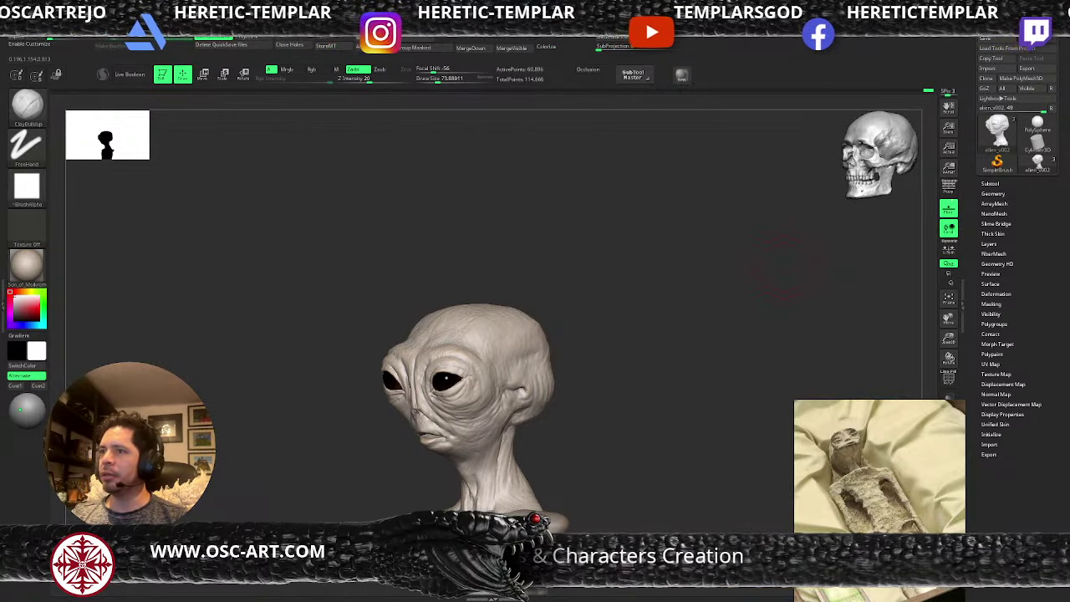
{"action": "left_click_drag", "start_coordinate": [830, 160], "coordinate": [818, 156]}
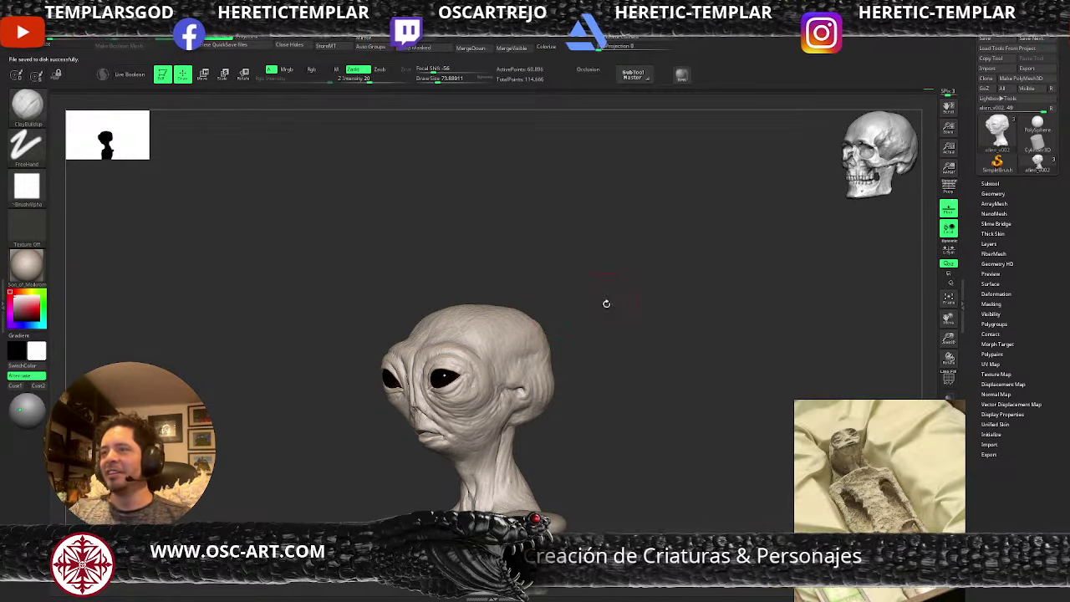
- Display the head's polyframe, center the transform gizmo on the head mesh and reset the gizmo's orientation
{"action": "left_click_drag", "start_coordinate": [612, 316], "coordinate": [633, 279]}
{"action": "key", "text": "shift+f"}
{"action": "key", "text": "w"}
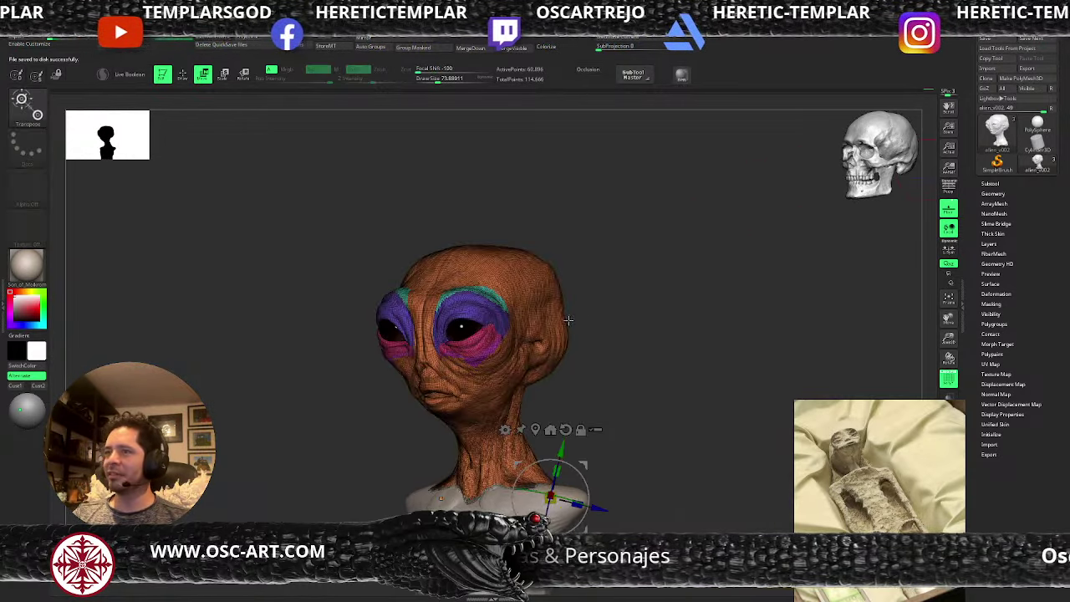
{"action": "left_click_drag", "start_coordinate": [643, 348], "coordinate": [650, 351], "text": "shift"}
{"action": "left_click", "coordinate": [535, 430]}
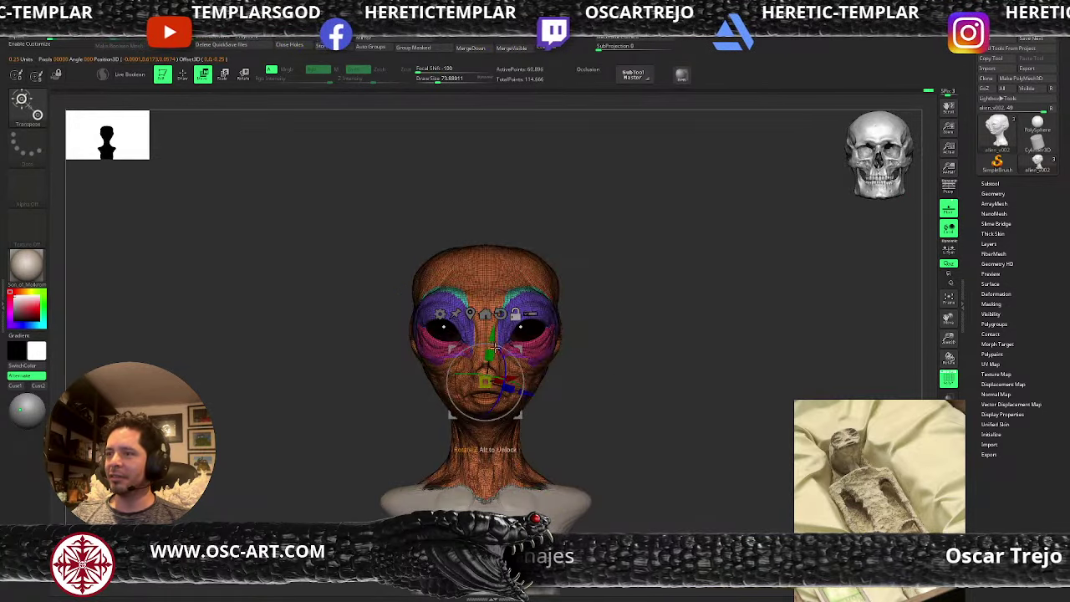
{"action": "left_click", "coordinate": [501, 314]}
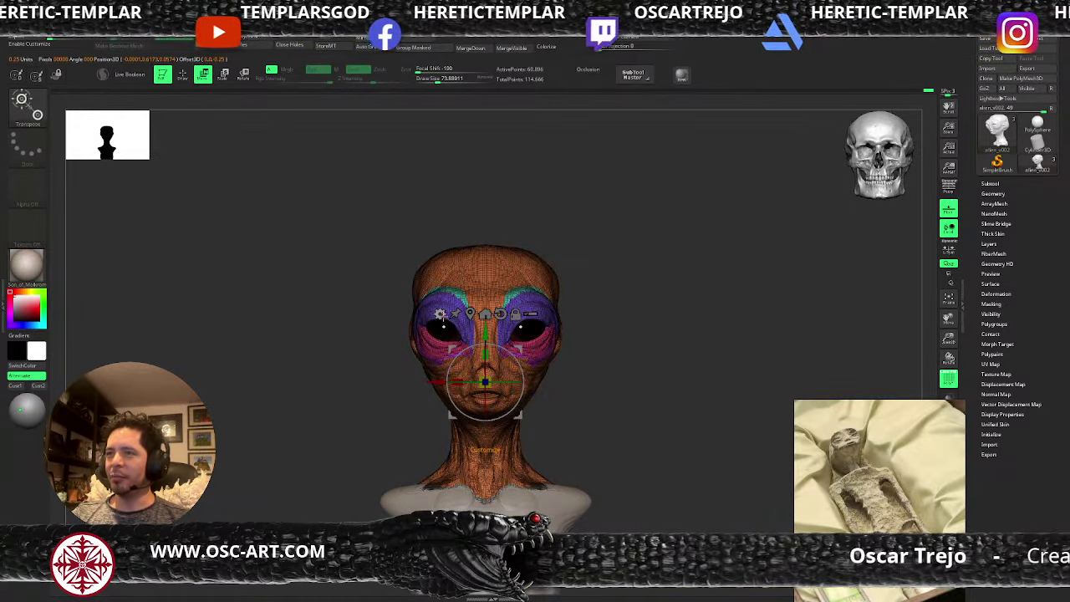
- Try remeshing the head with the Remesh By Dynamesh deformer to about 199,000 points and accept the result
{"action": "left_click", "coordinate": [440, 314]}
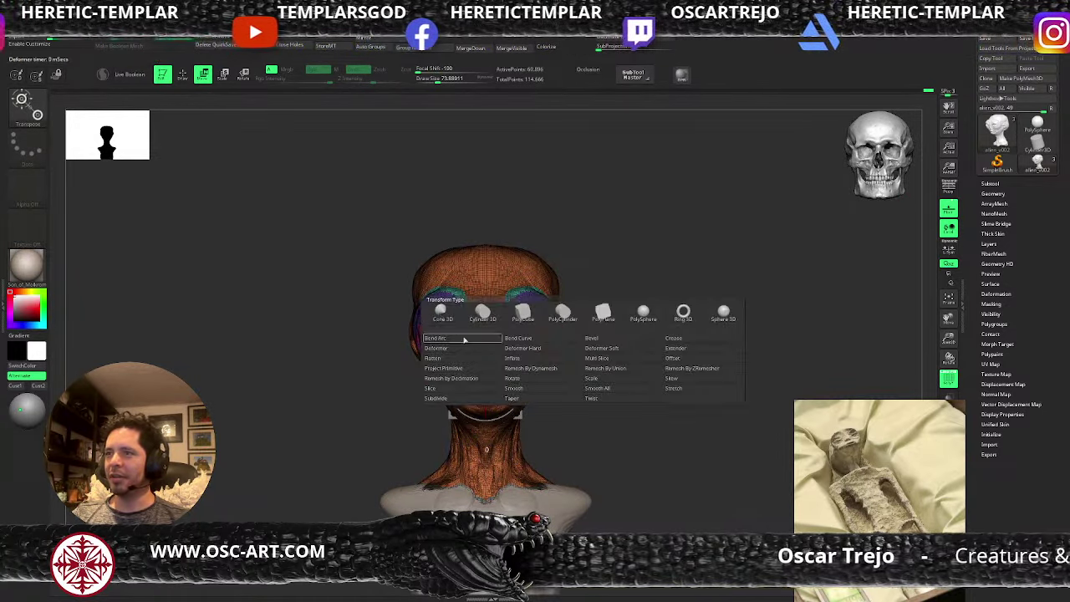
{"action": "left_click", "coordinate": [543, 370]}
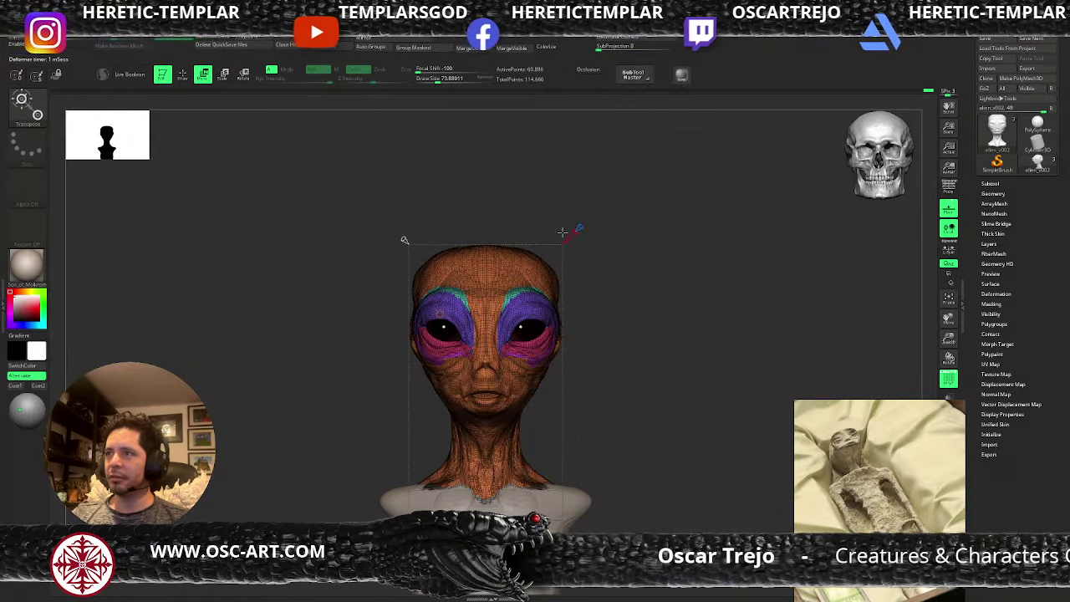
{"action": "left_click_drag", "start_coordinate": [405, 240], "coordinate": [356, 199]}
{"action": "key", "text": "shift+f"}
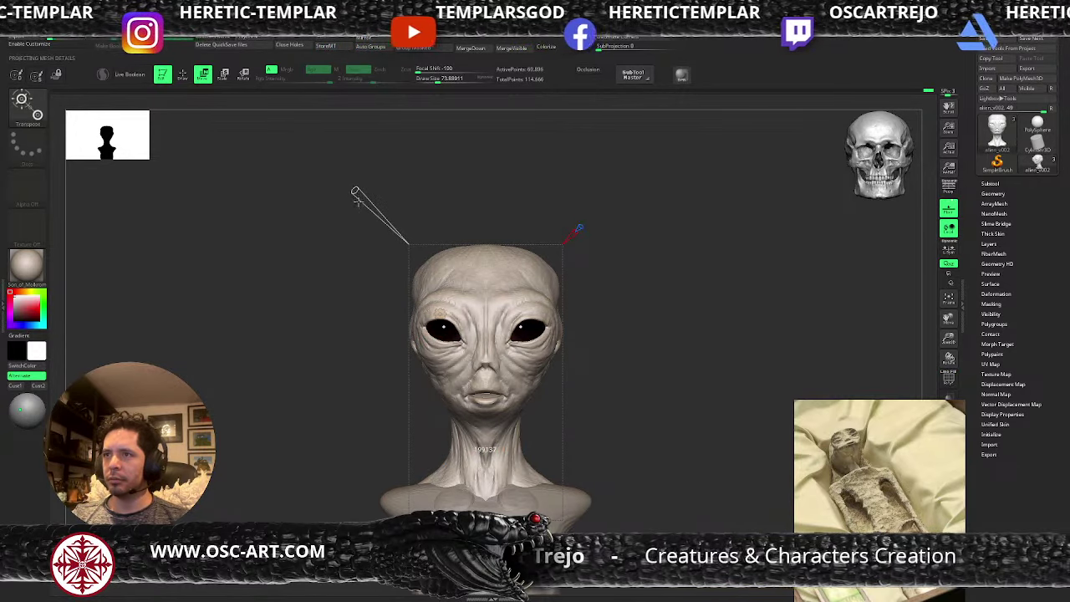
{"action": "left_click_drag", "start_coordinate": [347, 281], "coordinate": [342, 283]}
{"action": "left_click", "coordinate": [440, 312]}
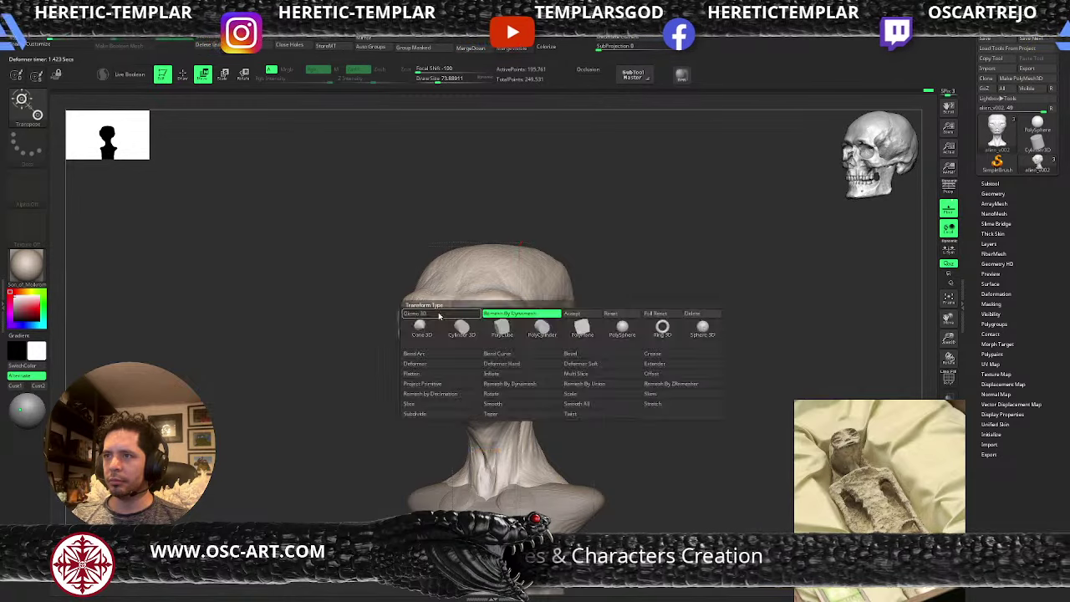
{"action": "left_click", "coordinate": [576, 314]}
- Inspect the remeshed topology around the eyes with the polyframe shown and undo the remesh
{"action": "left_click_drag", "start_coordinate": [627, 260], "coordinate": [715, 418], "text": "alt"}
{"action": "key", "text": "q"}
{"action": "key", "text": "shift+f"}
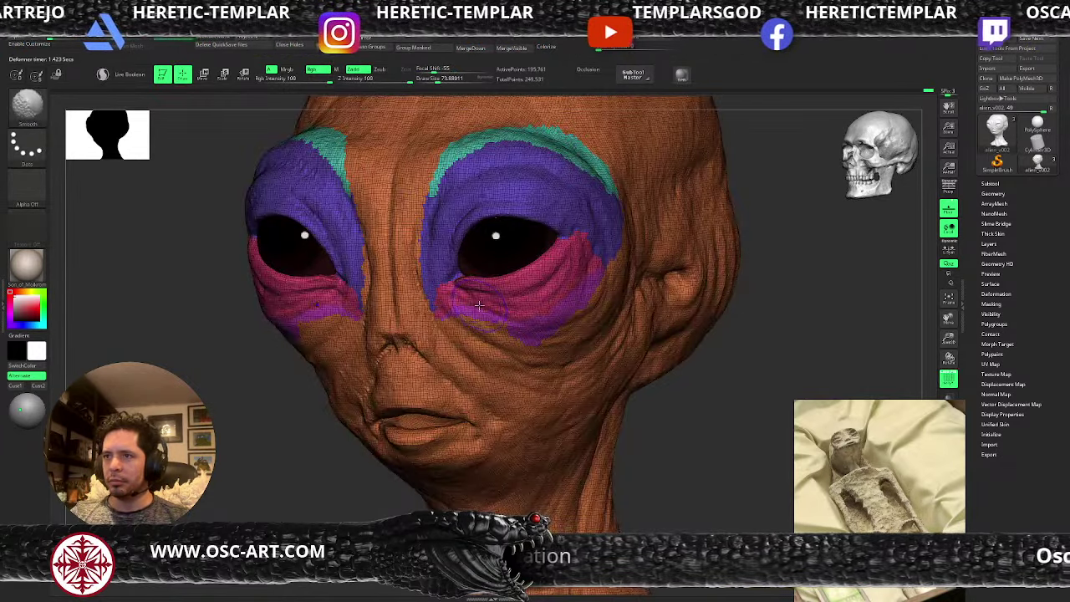
{"action": "key", "text": "shift+f"}
{"action": "left_click_drag", "start_coordinate": [631, 402], "coordinate": [575, 350], "text": "alt"}
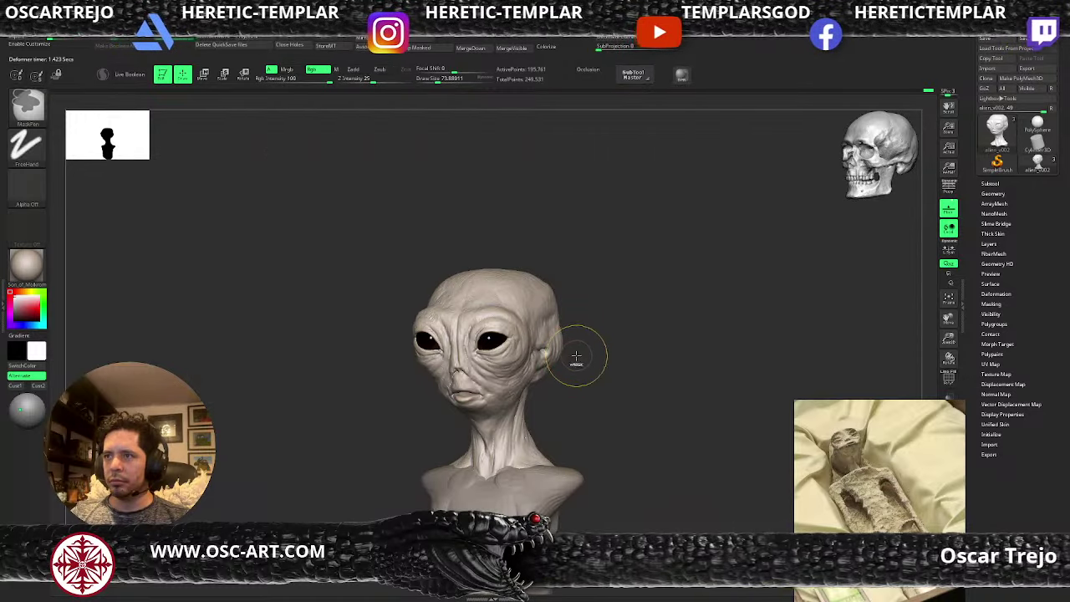
{"action": "key", "text": "ctrl+z"}
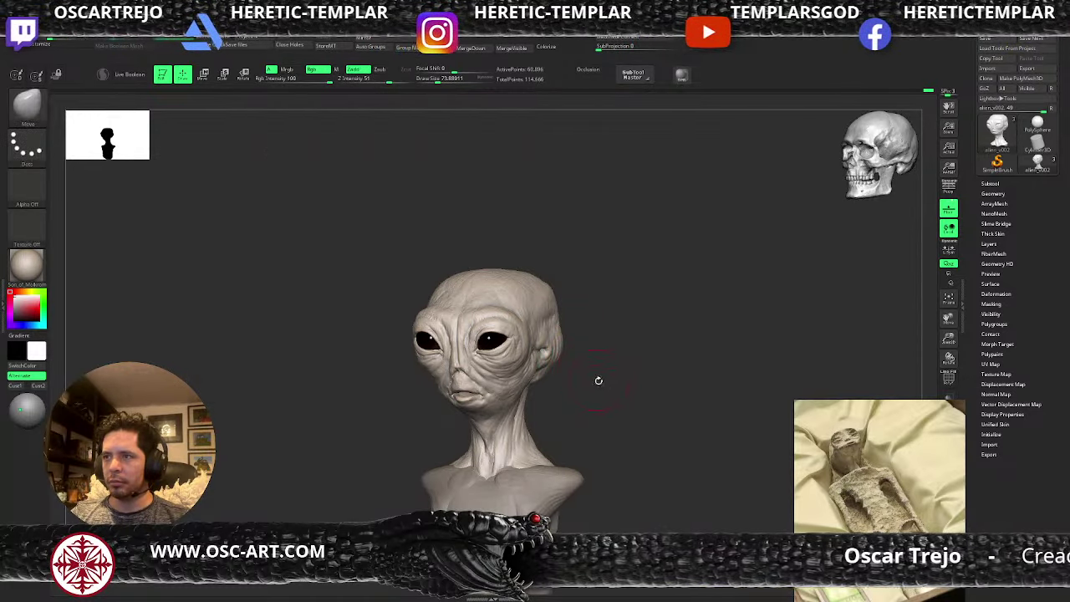
- Remesh the head with the Remesh By Dynamesh deformer to about 622,000 points, accept it and return to Draw mode
{"action": "left_click_drag", "start_coordinate": [597, 378], "coordinate": [600, 382], "text": "shift"}
{"action": "key", "text": "shift+f"}
{"action": "key", "text": "w"}
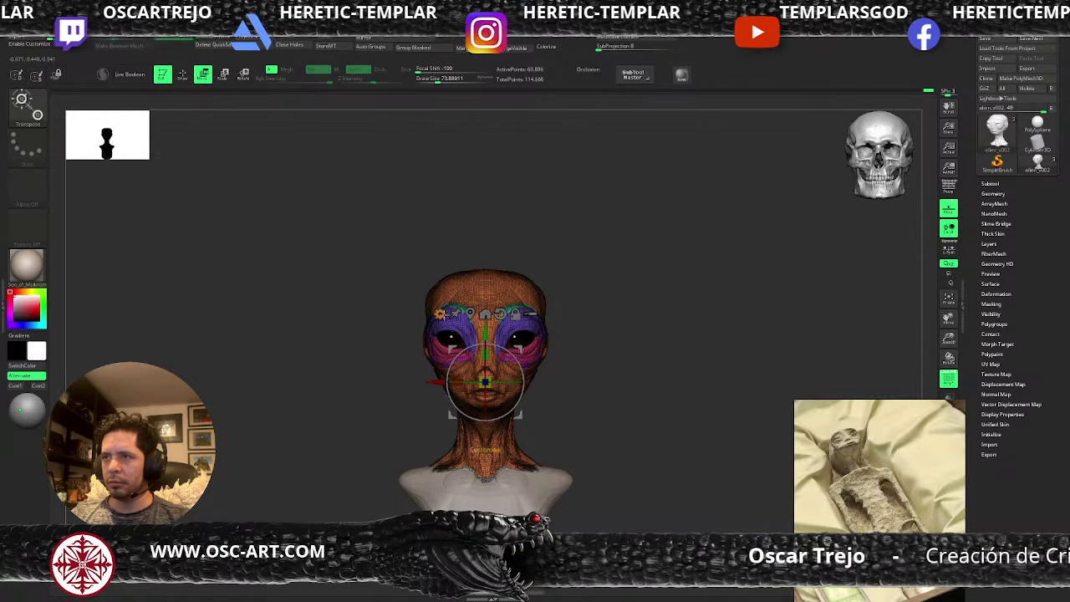
{"action": "left_click", "coordinate": [440, 315]}
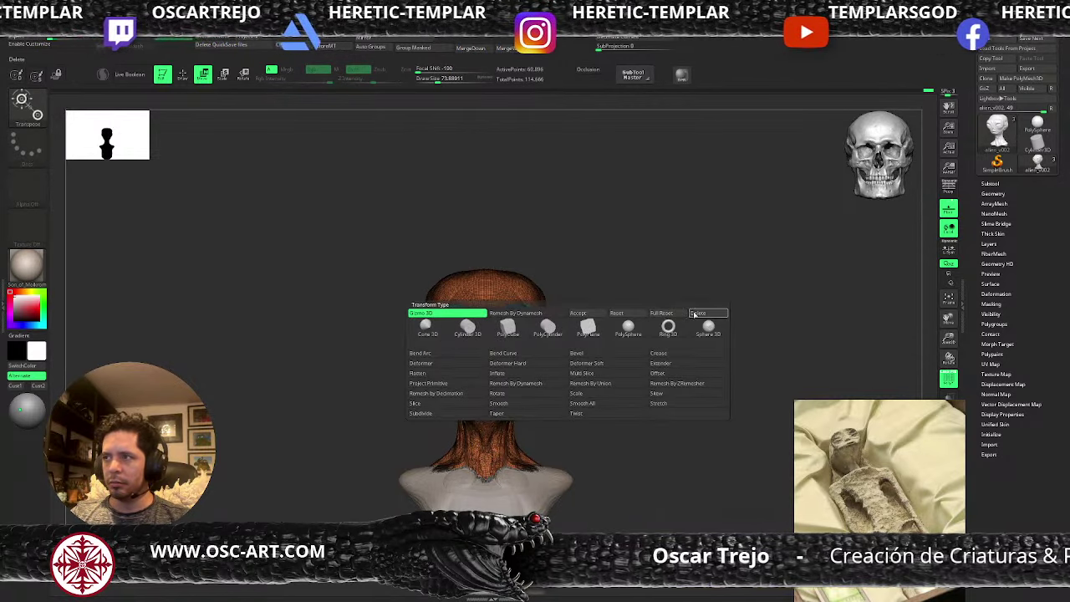
{"action": "left_click", "coordinate": [442, 315]}
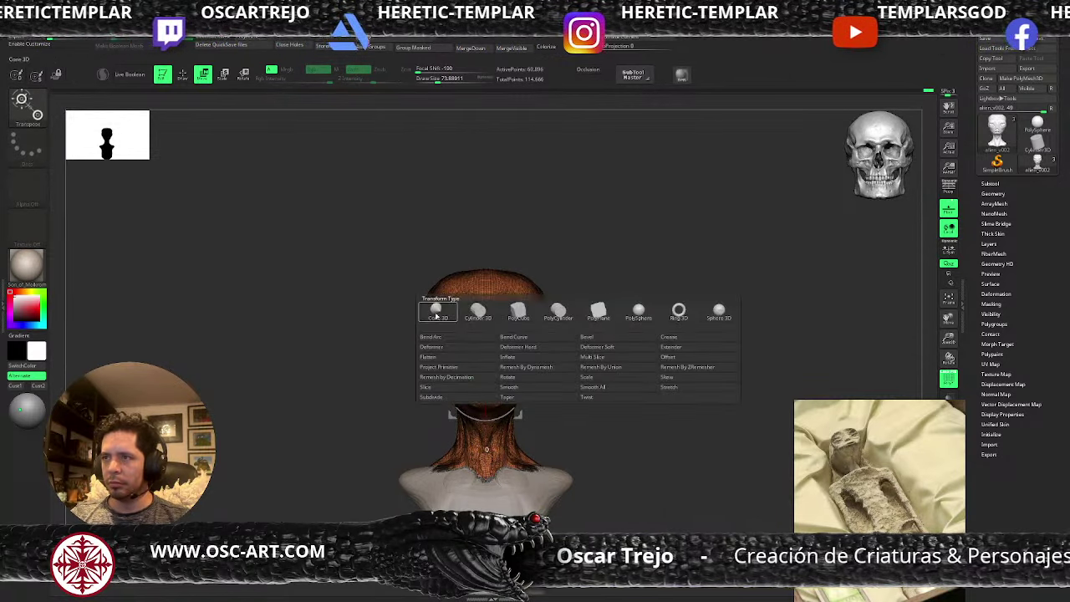
{"action": "left_click", "coordinate": [526, 369]}
{"action": "left_click_drag", "start_coordinate": [388, 237], "coordinate": [345, 193]}
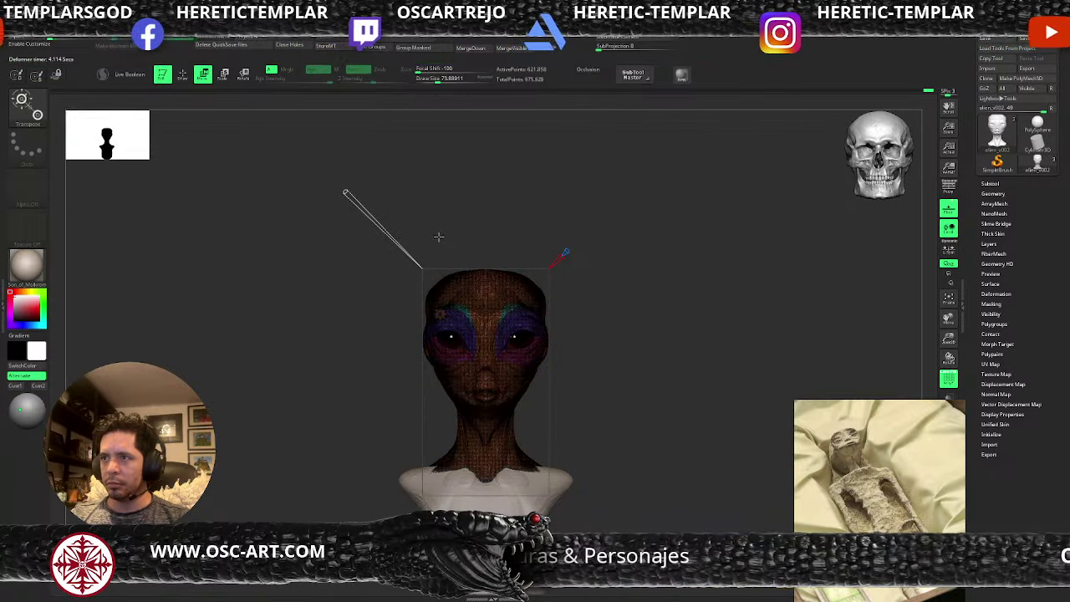
{"action": "left_click", "coordinate": [440, 306]}
{"action": "left_click", "coordinate": [576, 313]}
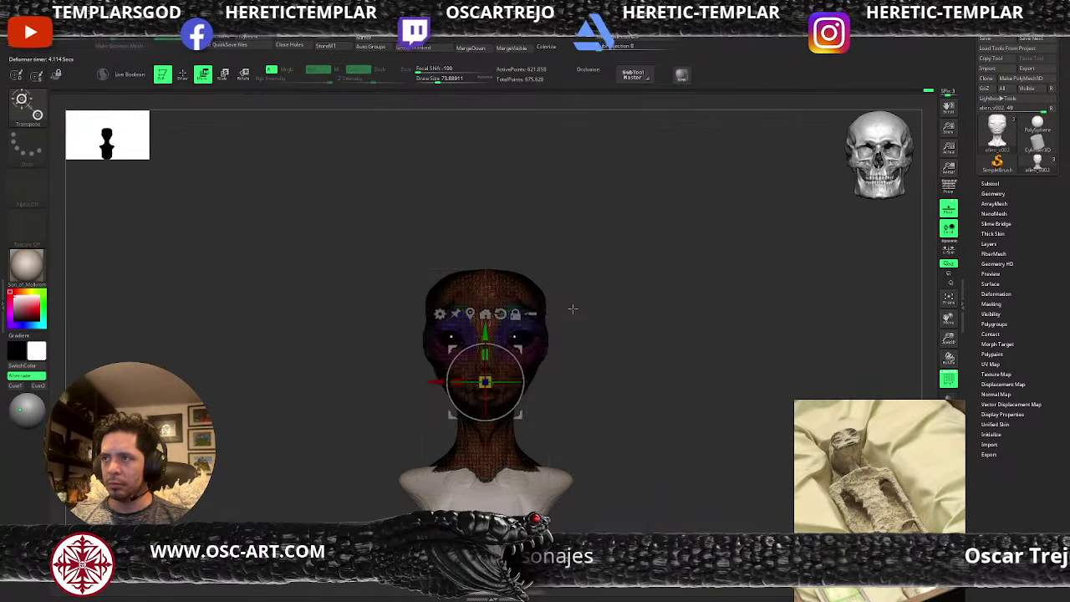
{"action": "key", "text": "q"}
- Carve the nostril openings with the ClayBuildup and DamStandard brushes at a draw size of about 27
{"action": "left_click_drag", "start_coordinate": [598, 309], "coordinate": [712, 450], "text": "alt"}
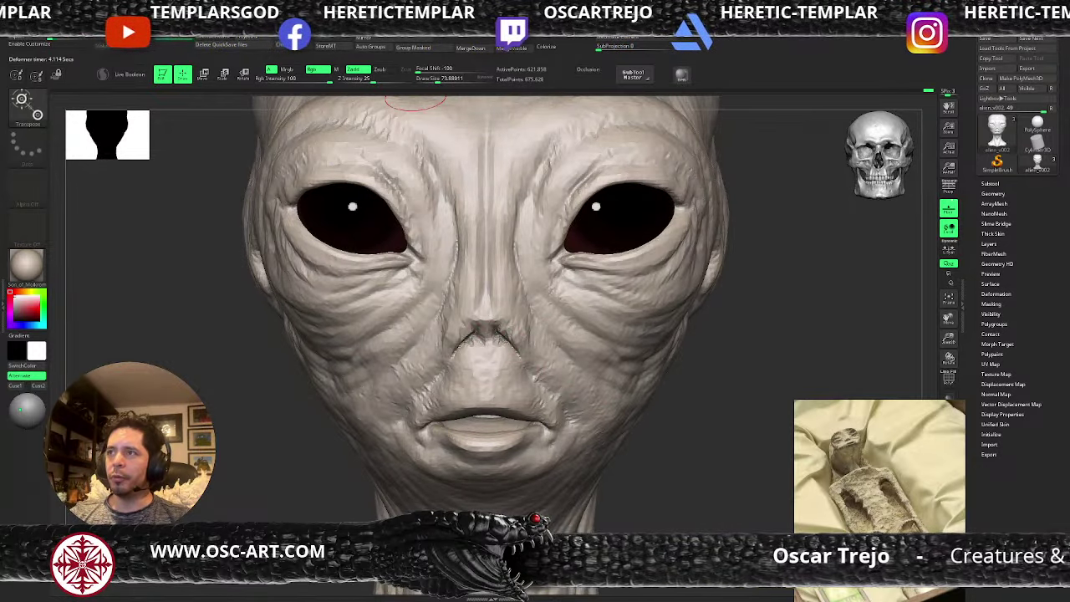
{"action": "key", "text": "s"}
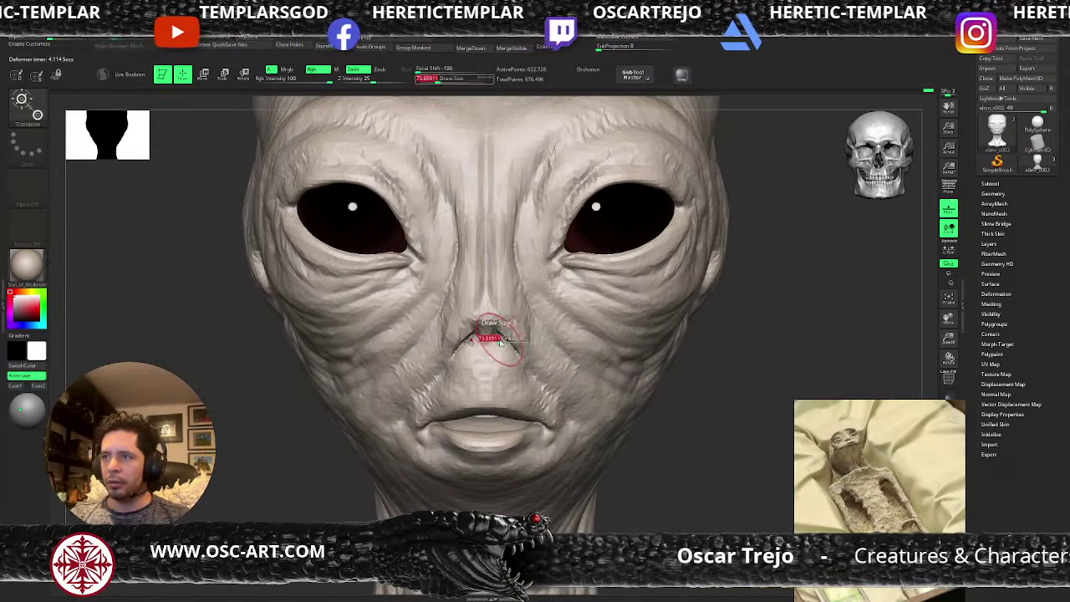
{"action": "left_click_drag", "start_coordinate": [500, 342], "coordinate": [493, 339]}
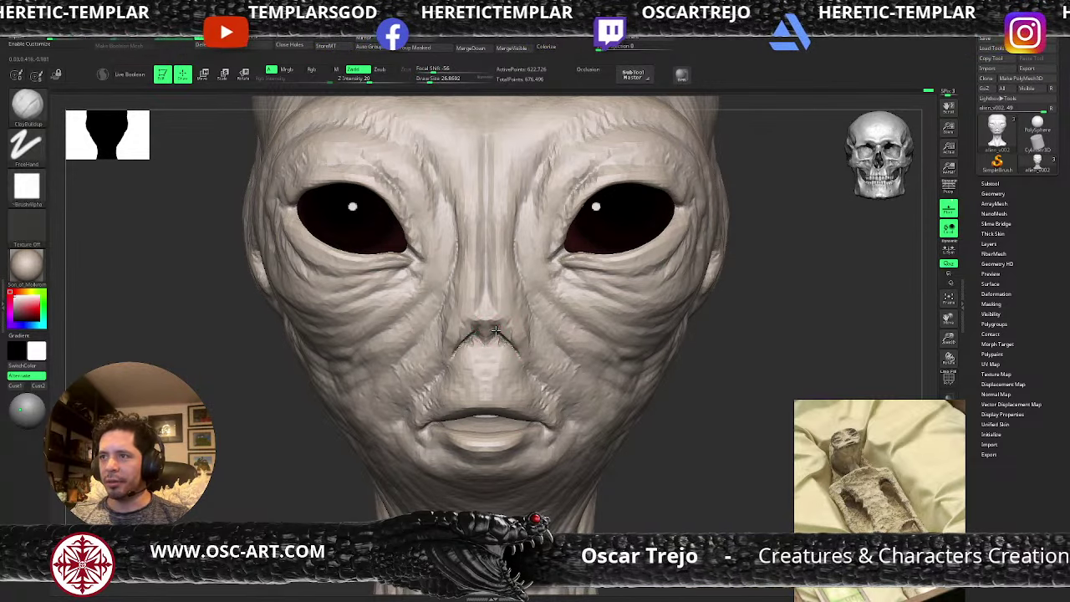
{"action": "key", "text": "b"}
{"action": "key", "text": "d"}
{"action": "key", "text": "s"}
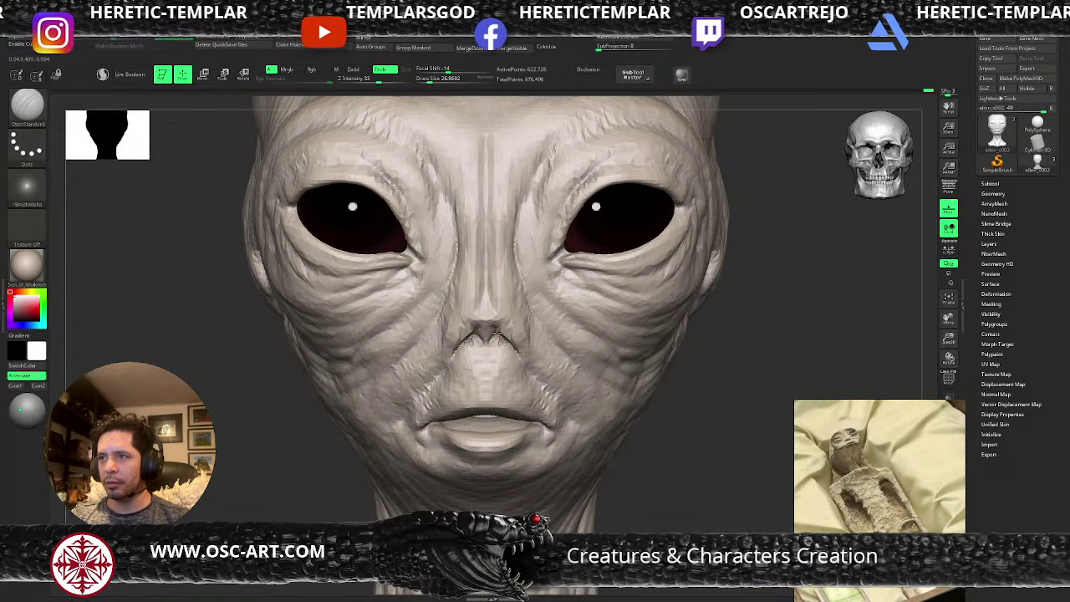
- Round out the nostrils with the Standard brush, smooth them, and add volume with ClayBuildup
{"action": "key", "text": "b"}
{"action": "key", "text": "s"}
{"action": "key", "text": "t"}
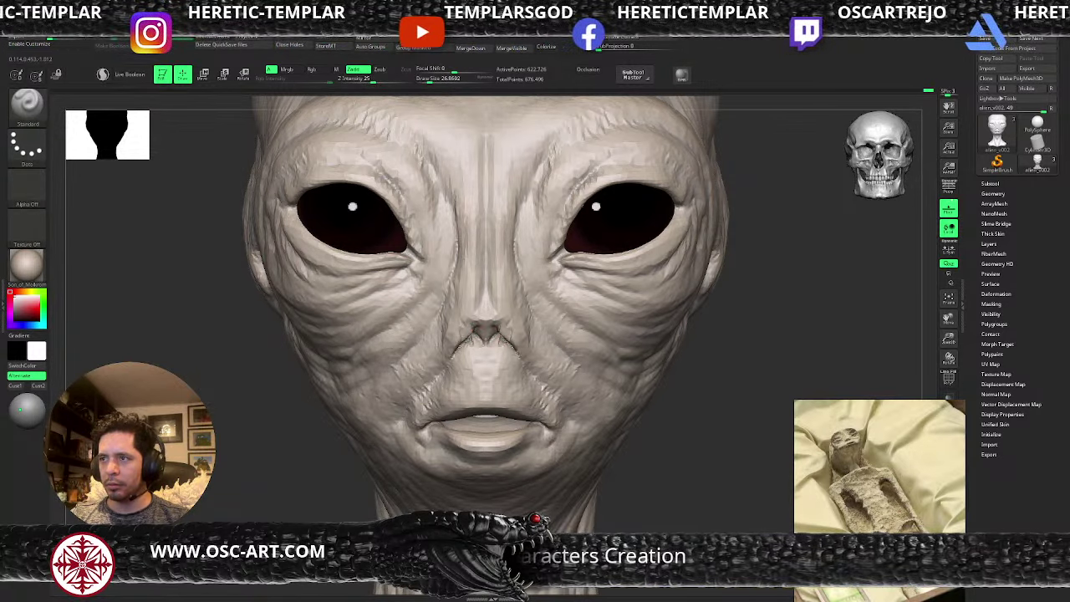
{"action": "key", "text": "shift"}
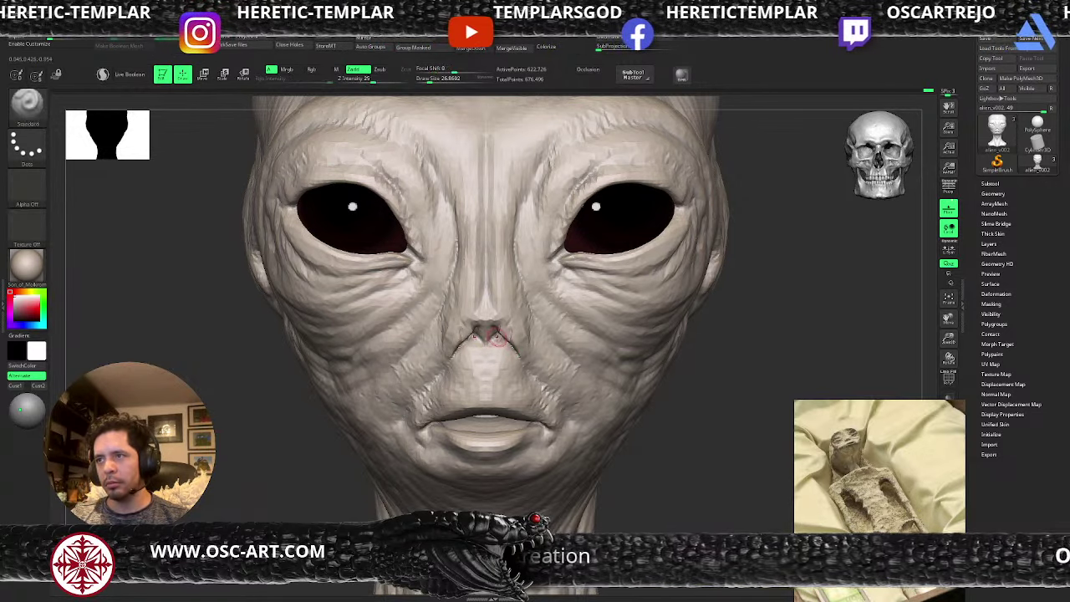
{"action": "key", "text": "b"}
{"action": "key", "text": "c"}
{"action": "key", "text": "b"}
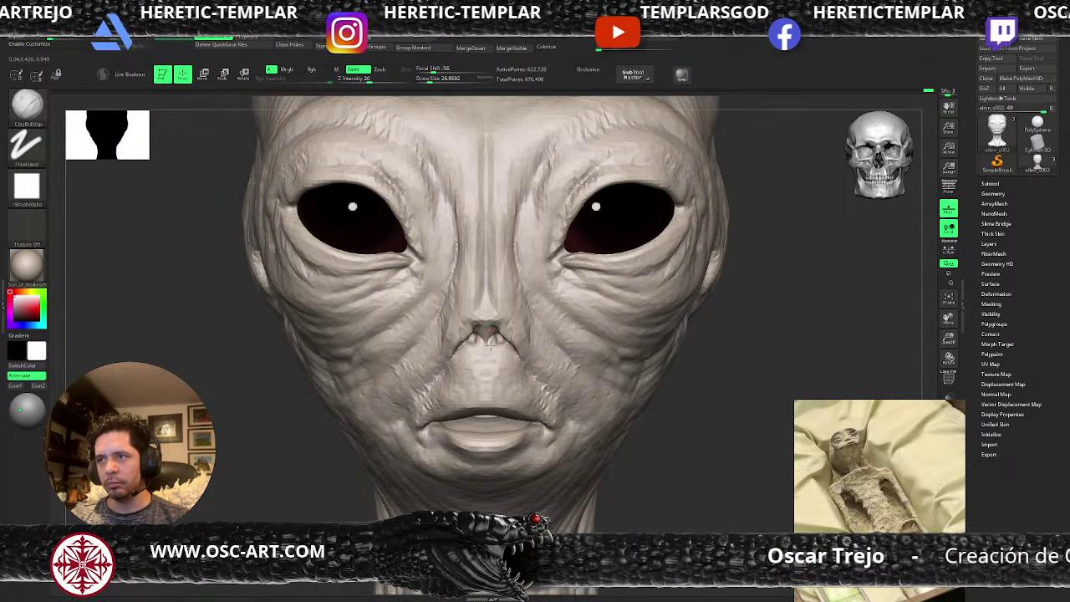
- Sharpen the nostril creases with DamStandard, then adjust their shape with the Move brush at about size 35 and smooth them
{"action": "key", "text": "b"}
{"action": "key", "text": "d"}
{"action": "key", "text": "s"}
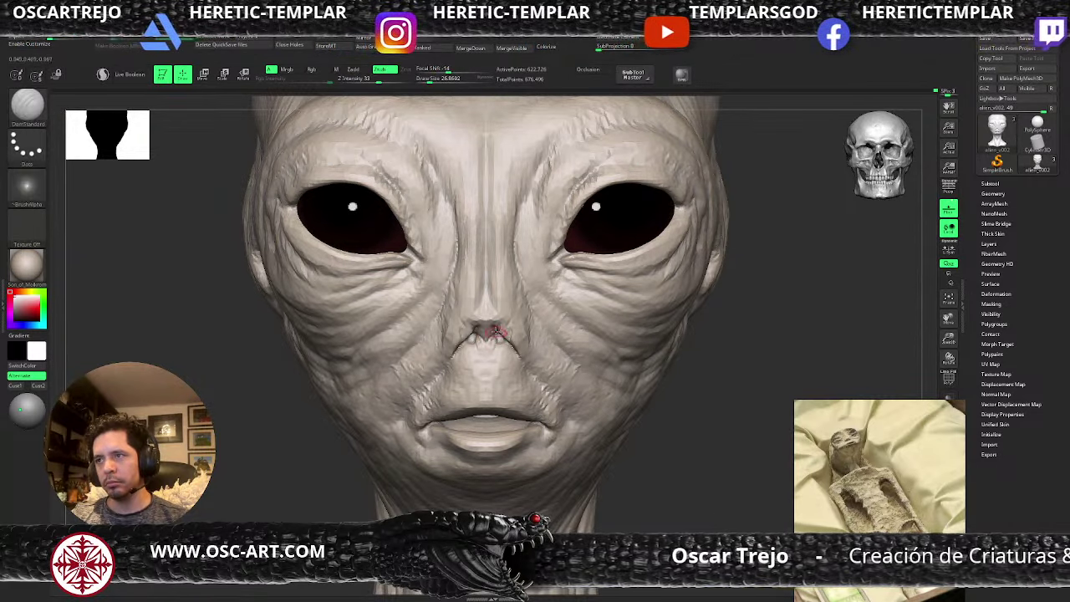
{"action": "key", "text": "b"}
{"action": "key", "text": "m"}
{"action": "key", "text": "v"}
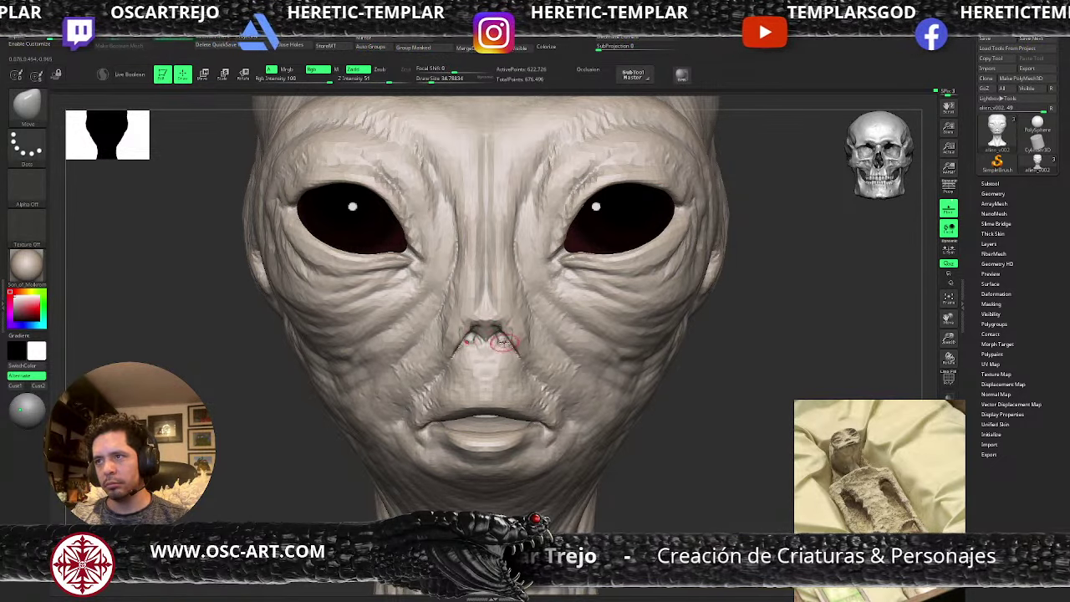
{"action": "key", "text": "shift"}
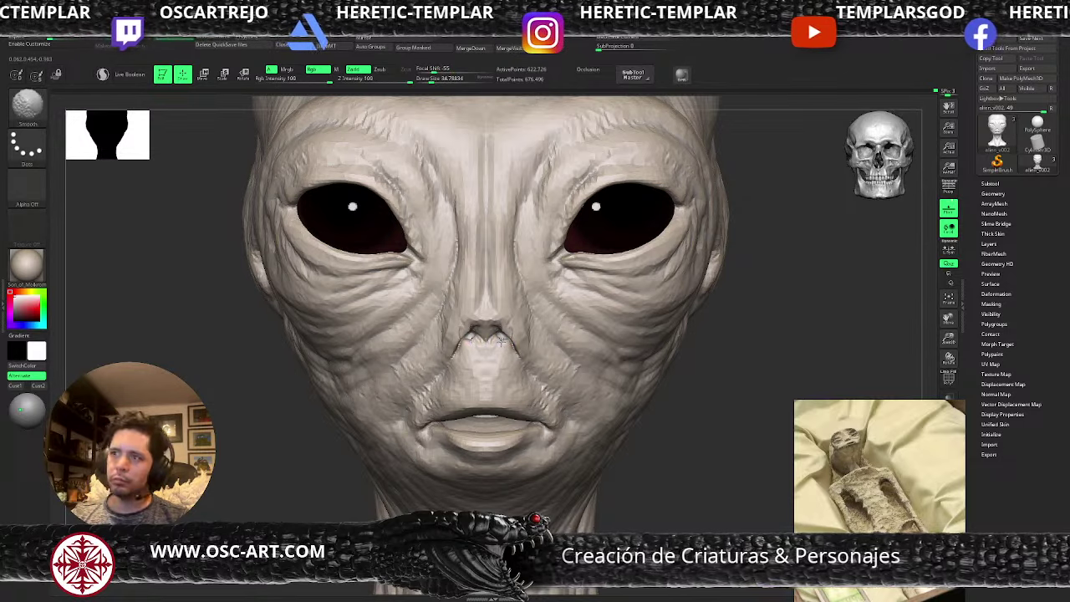
- Build up and crease the area just beneath the nostrils with ClayBuildup and DamStandard at about size 35
{"action": "key", "text": "b"}
{"action": "key", "text": "c"}
{"action": "key", "text": "b"}
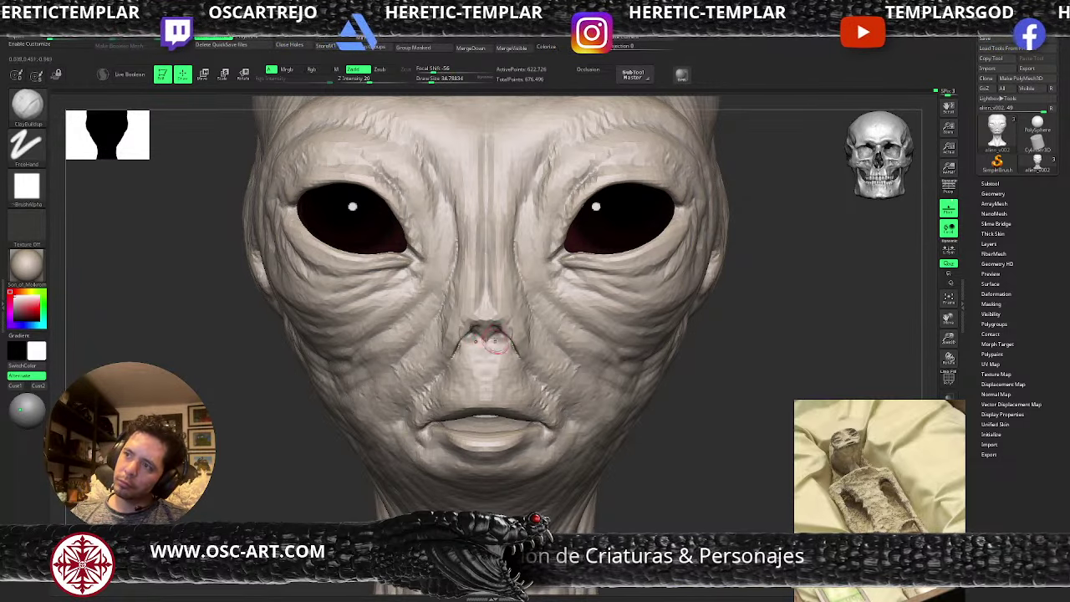
{"action": "key", "text": "b"}
{"action": "key", "text": "d"}
{"action": "key", "text": "s"}
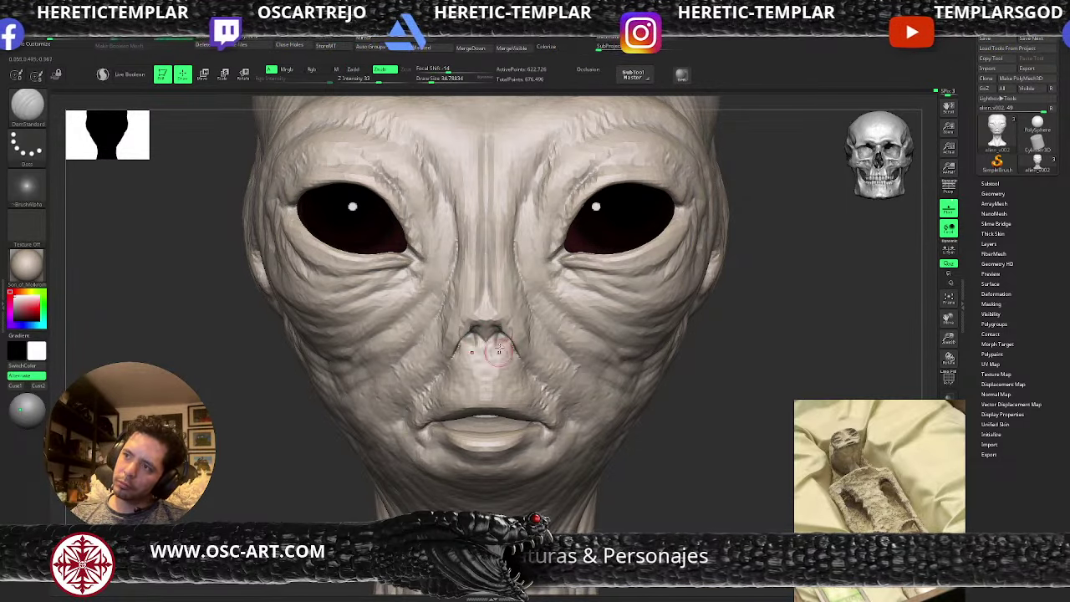
- Build up the wings of the nose with ClayBuildup at about size 44 and define their edges with DamStandard
{"action": "key", "text": "b"}
{"action": "key", "text": "c"}
{"action": "key", "text": "b"}
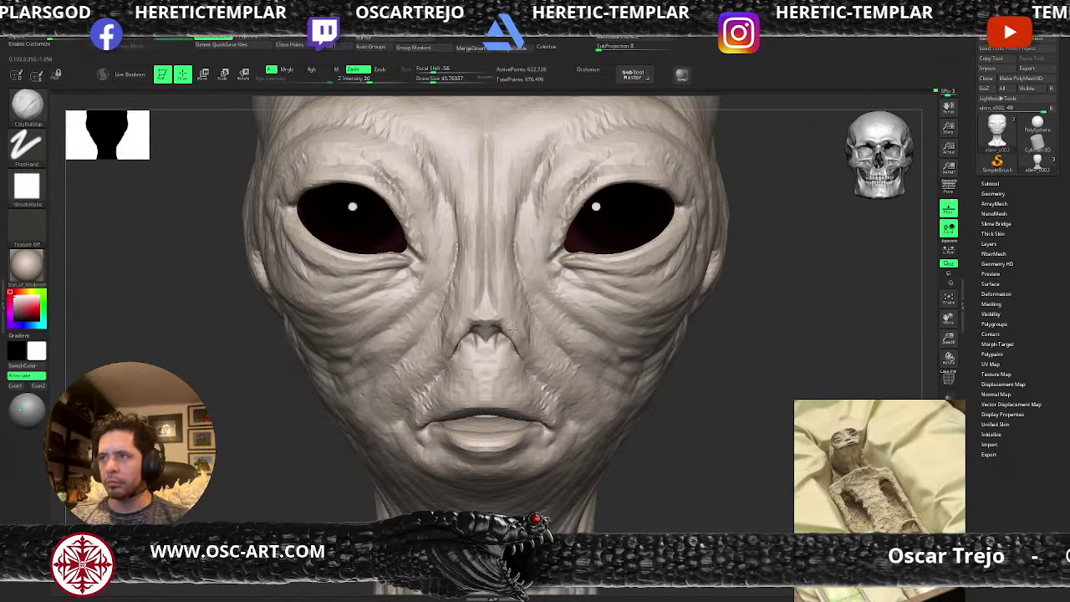
{"action": "left_click_drag", "start_coordinate": [523, 349], "coordinate": [525, 355]}
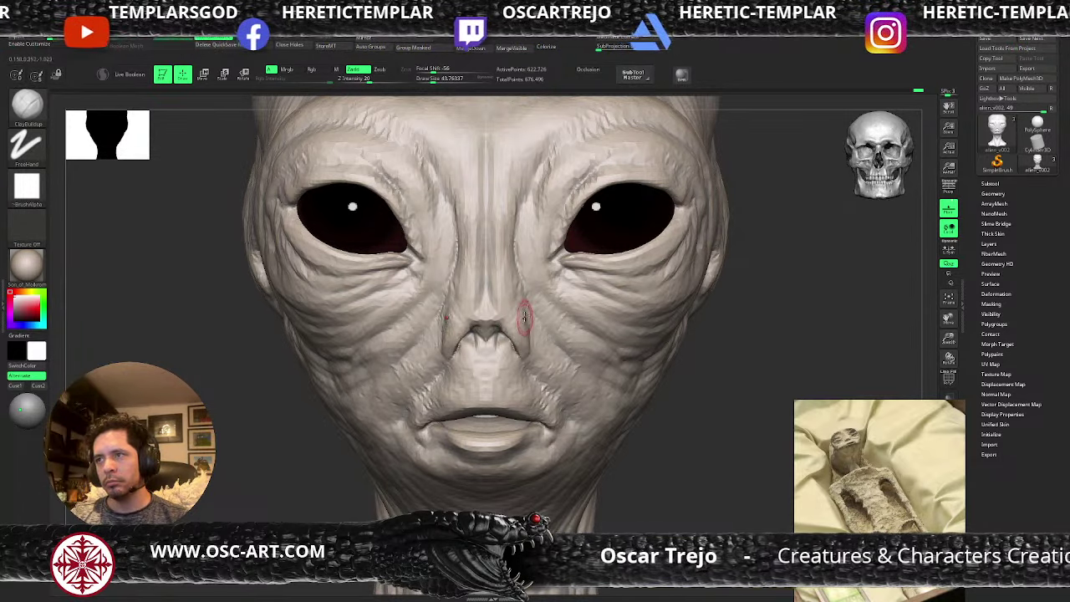
{"action": "key", "text": "b"}
{"action": "key", "text": "d"}
{"action": "key", "text": "s"}
- Work the side of the nose from a three-quarter view using ClayBuildup at a draw size of about 54
{"action": "key", "text": "f"}
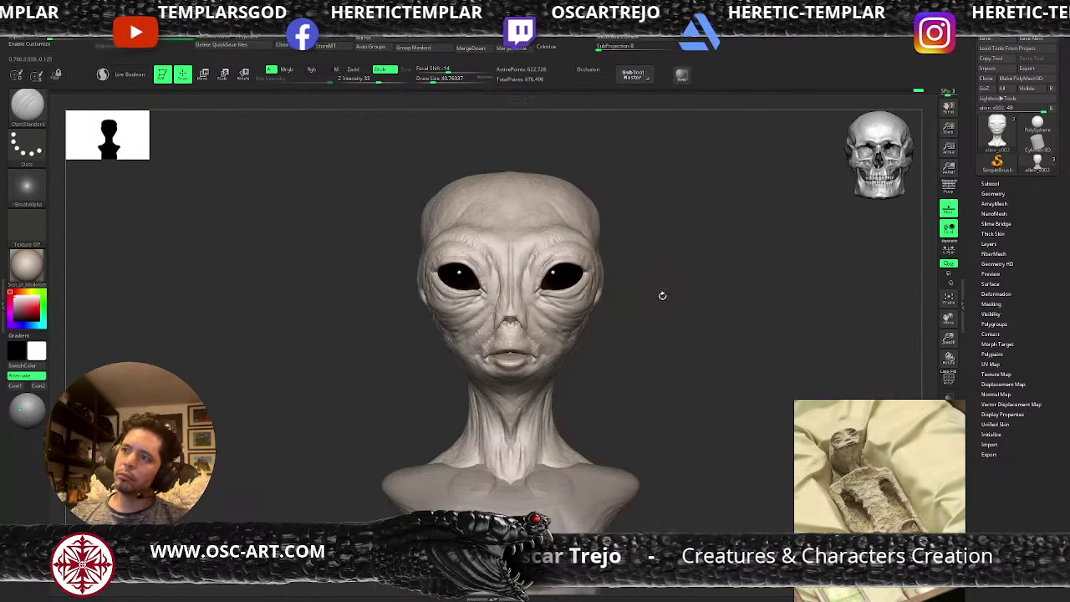
{"action": "left_click_drag", "start_coordinate": [661, 295], "coordinate": [642, 283]}
{"action": "key", "text": "f"}
{"action": "mouse_move", "coordinate": [478, 277]}
{"action": "left_mouse_down"}
{"action": "mouse_move", "coordinate": [471, 223]}
{"action": "mouse_move", "coordinate": [448, 328]}
{"action": "left_mouse_up"}
{"action": "key", "text": "b"}
{"action": "key", "text": "c"}
{"action": "key", "text": "b"}
{"action": "key", "text": "s"}
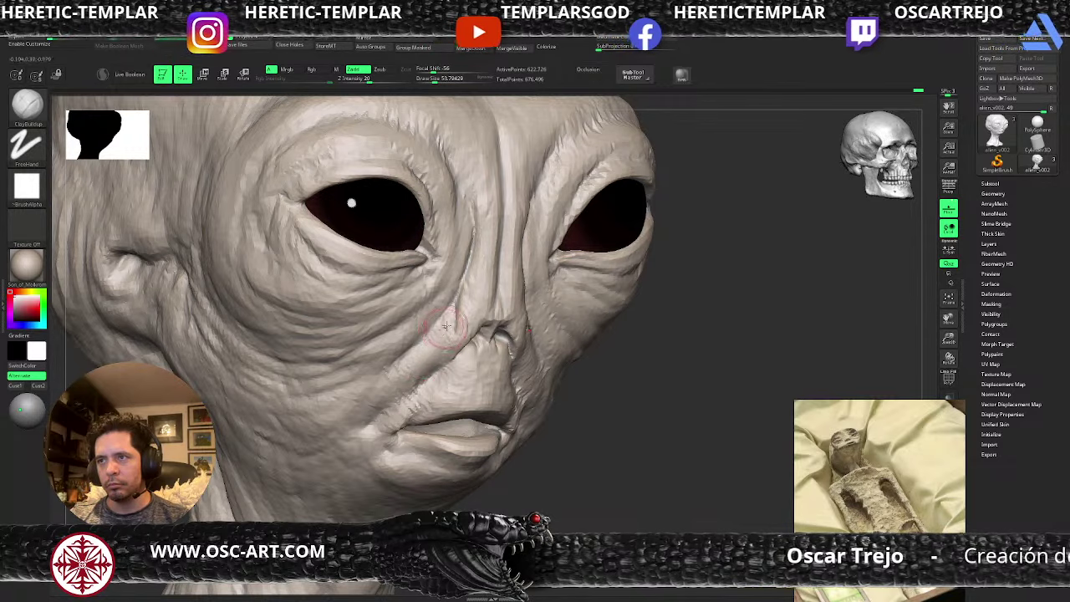
- Refine the fold running from the nose to the cheek with DamStandard and ClayBuildup strokes
{"action": "key", "text": "b"}
{"action": "key", "text": "d"}
{"action": "key", "text": "s"}
{"action": "key", "text": "b"}
{"action": "key", "text": "c"}
{"action": "key", "text": "b"}
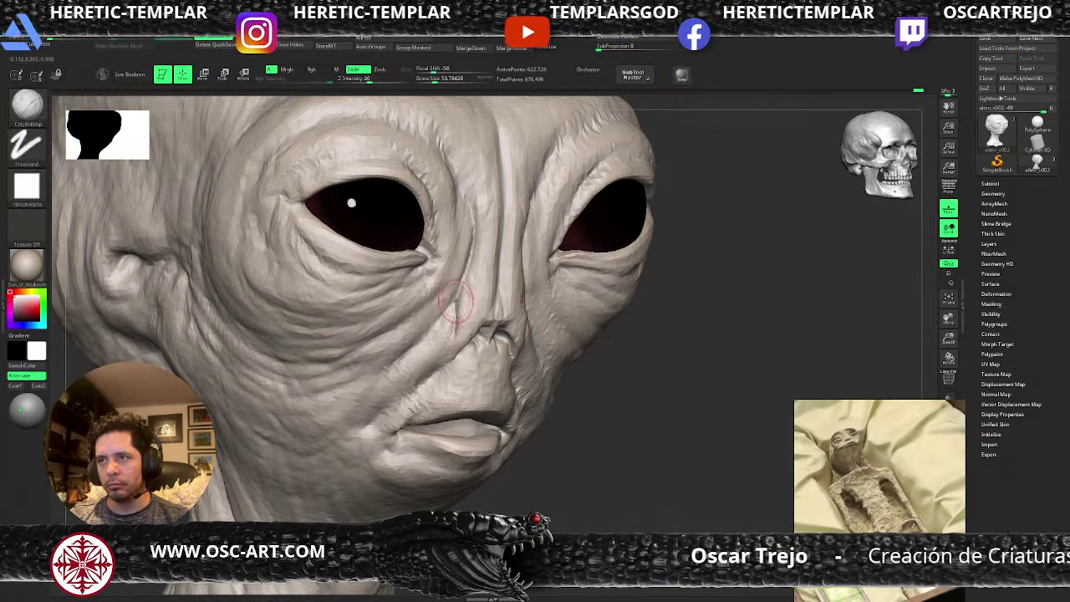
{"action": "left_click_drag", "start_coordinate": [456, 300], "coordinate": [432, 336]}
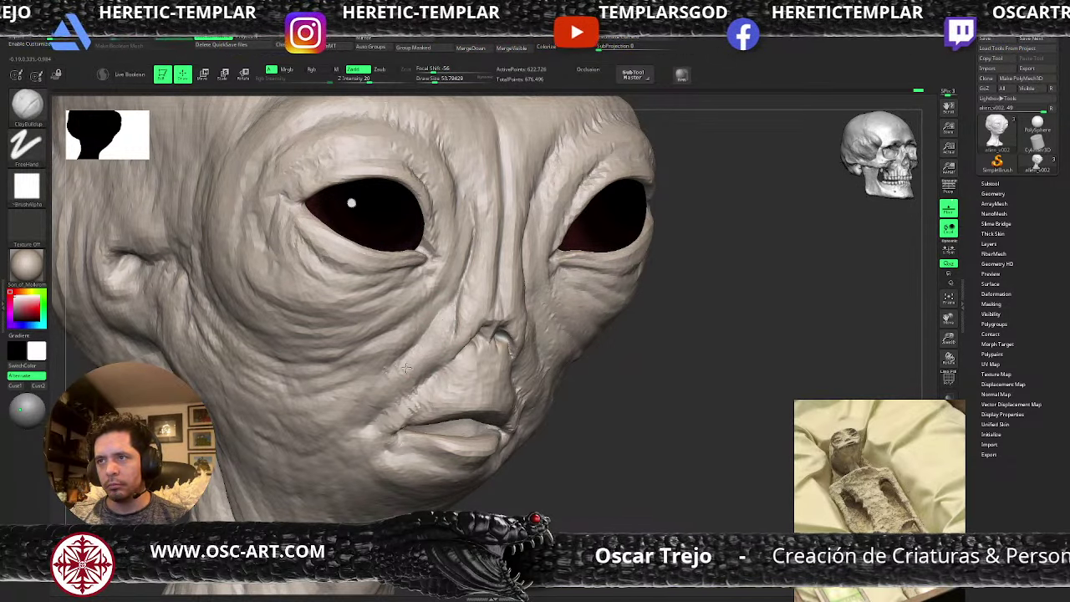
- Deepen the crease beside the nostril with the DamStandard brush
{"action": "key", "text": "b"}
{"action": "key", "text": "d"}
{"action": "key", "text": "s"}
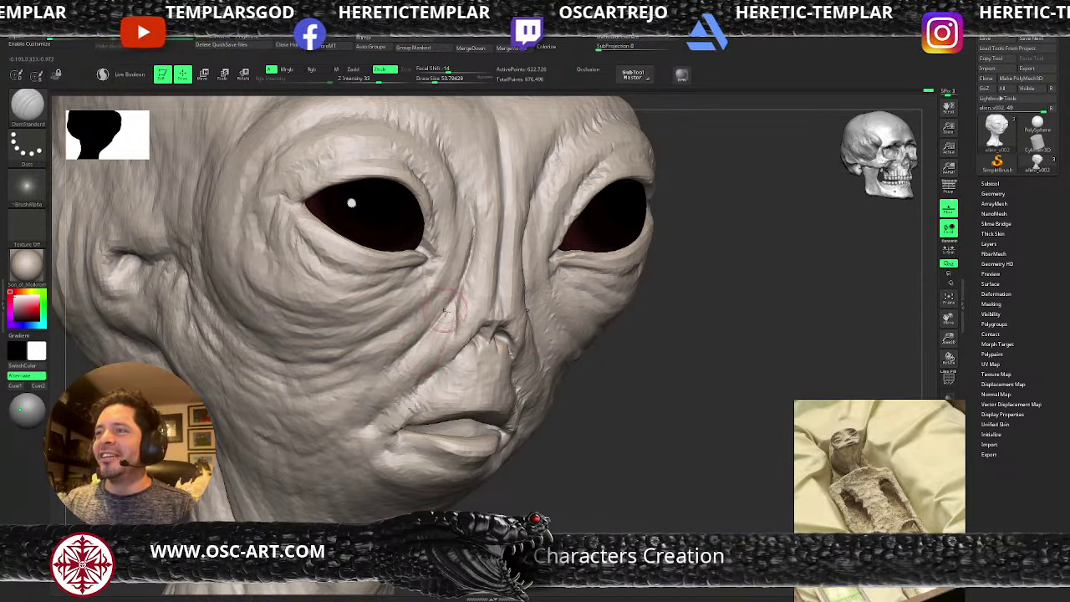
{"action": "key", "text": "s"}
{"action": "left_click_drag", "start_coordinate": [453, 321], "coordinate": [454, 324]}
- Adjust the shape of the nose and inner cheeks with the Move brush at about size 51
{"action": "key", "text": "b"}
{"action": "key", "text": "m"}
{"action": "key", "text": "v"}
{"action": "key", "text": "s"}
{"action": "key", "text": "s"}
{"action": "mouse_move", "coordinate": [578, 359]}
{"action": "left_mouse_down", "text": "alt"}
{"action": "mouse_move", "coordinate": [590, 343]}
{"action": "mouse_move", "coordinate": [602, 368]}
{"action": "mouse_move", "coordinate": [575, 323]}
{"action": "mouse_move", "coordinate": [590, 306]}
{"action": "mouse_move", "coordinate": [594, 366]}
{"action": "mouse_move", "coordinate": [533, 358]}
{"action": "mouse_move", "coordinate": [532, 344]}
{"action": "mouse_move", "coordinate": [535, 365]}
{"action": "left_mouse_up", "text": "alt"}
{"action": "key", "text": "s"}
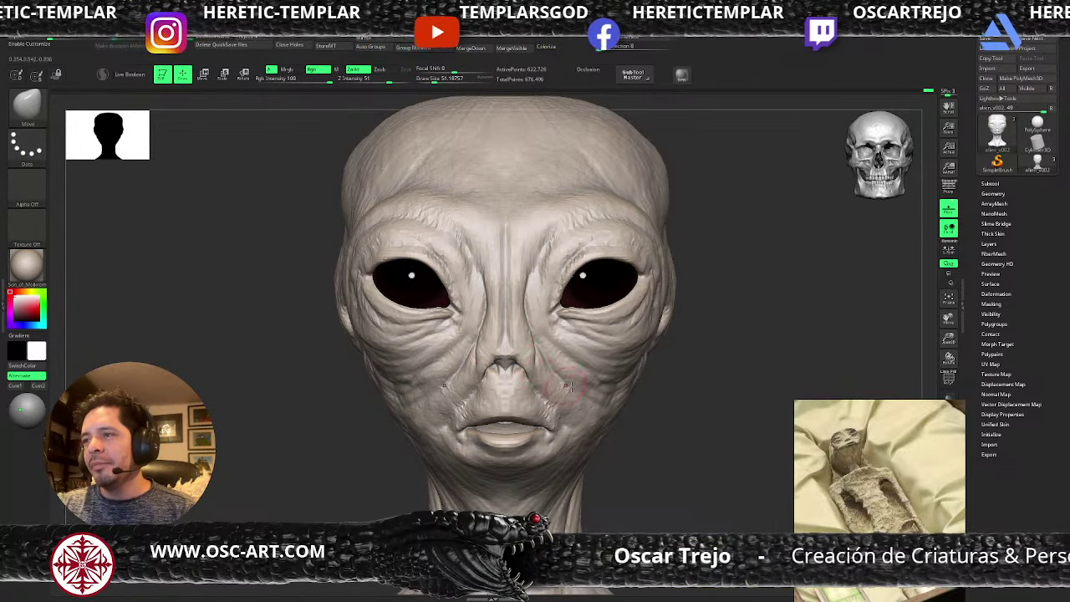
- Crease the nose bridge up to the brow with DamStandard and smooth along its length
{"action": "mouse_move", "coordinate": [667, 407]}
{"action": "left_mouse_down"}
{"action": "mouse_move", "coordinate": [693, 410]}
{"action": "mouse_move", "coordinate": [698, 323]}
{"action": "mouse_move", "coordinate": [666, 322]}
{"action": "mouse_move", "coordinate": [648, 386]}
{"action": "left_mouse_up"}
{"action": "key", "text": "b"}
{"action": "key", "text": "d"}
{"action": "key", "text": "s"}
{"action": "left_click_drag", "start_coordinate": [466, 214], "coordinate": [468, 199]}
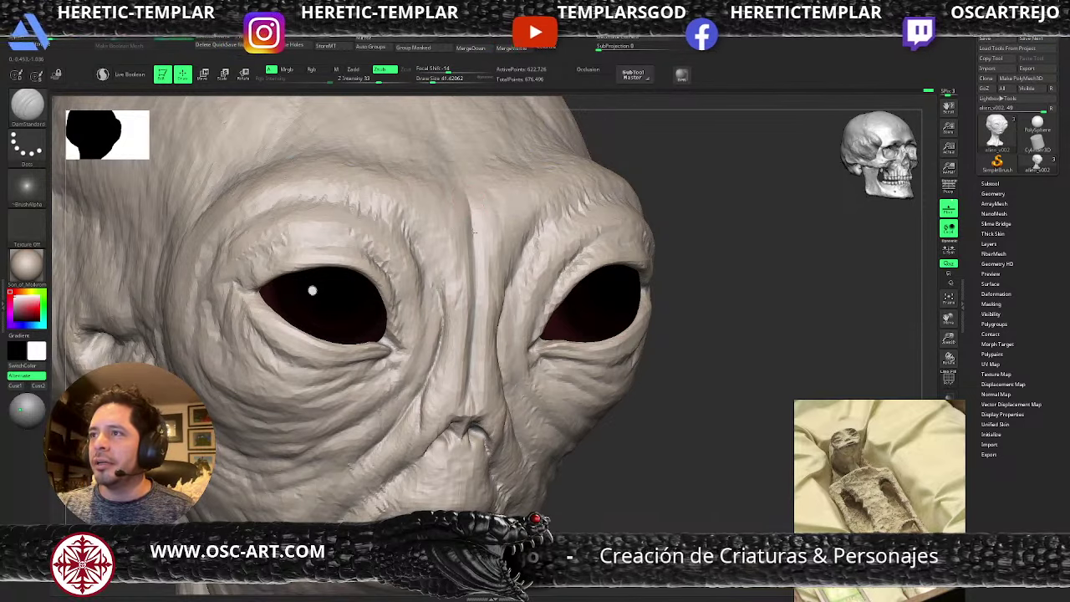
{"action": "mouse_move", "coordinate": [470, 255]}
{"action": "left_mouse_down", "text": "shift"}
{"action": "mouse_move", "coordinate": [472, 214]}
{"action": "mouse_move", "coordinate": [466, 390]}
{"action": "left_mouse_up", "text": "shift"}
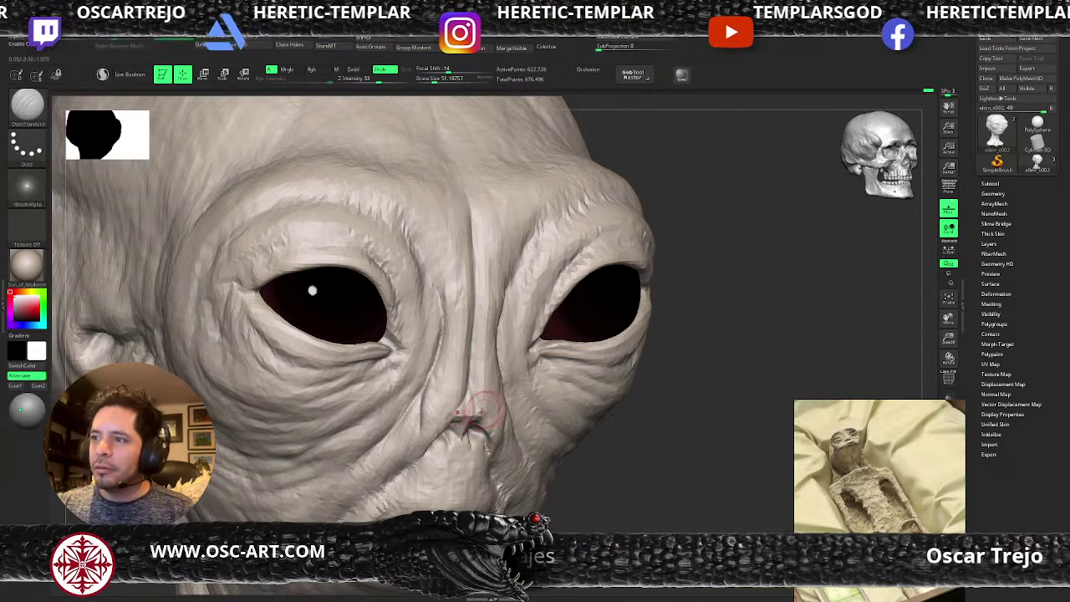
- Build up the nose tip and the area above the upper lip with ClayBuildup at about size 41
{"action": "key", "text": "b"}
{"action": "key", "text": "c"}
{"action": "key", "text": "b"}
{"action": "left_click_drag", "start_coordinate": [478, 417], "coordinate": [477, 420]}
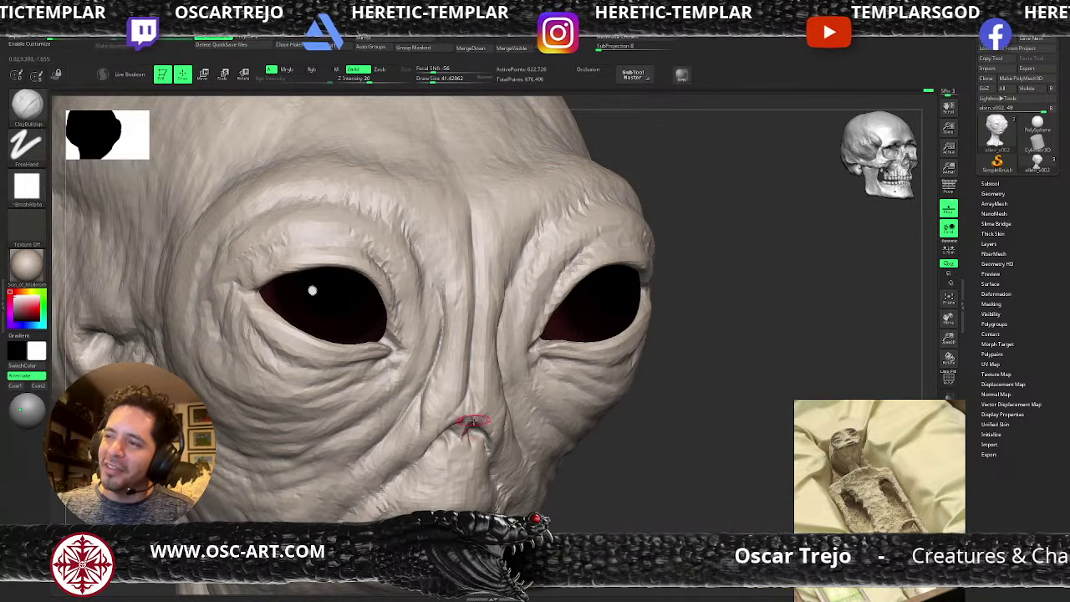
{"action": "left_click_drag", "start_coordinate": [461, 438], "coordinate": [458, 461]}
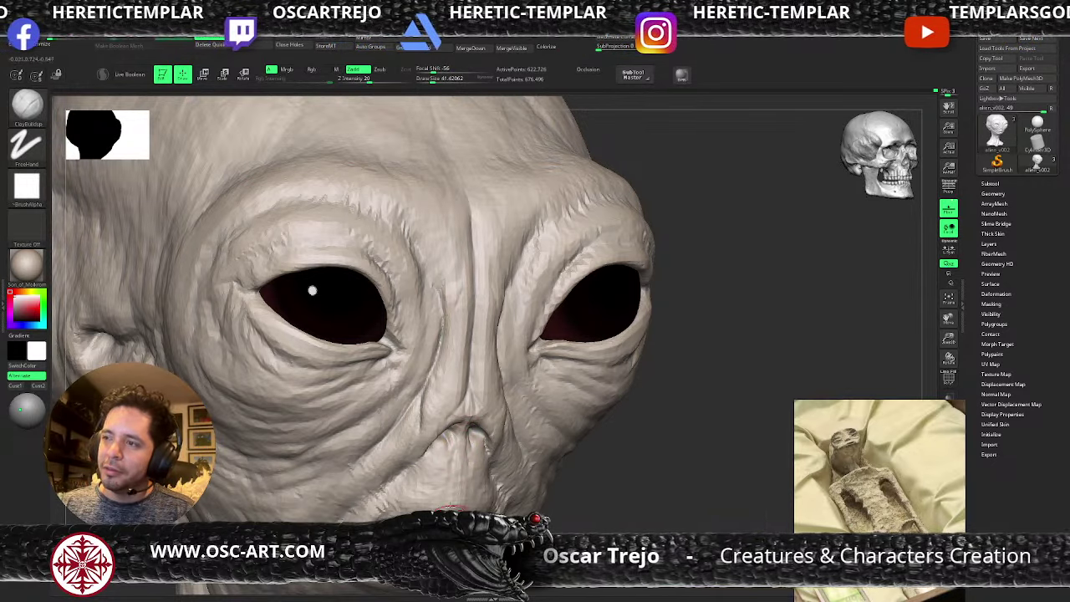
- Carve the fold from the nose tip down past the nostril with DamStandard at about size 41
{"action": "key", "text": "b"}
{"action": "key", "text": "d"}
{"action": "key", "text": "s"}
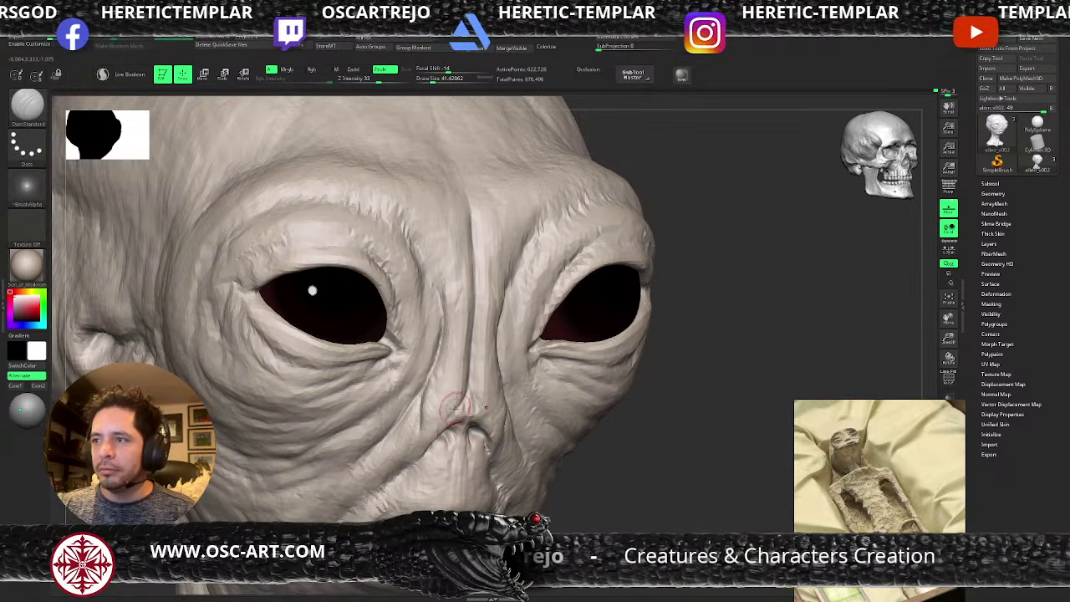
{"action": "left_click_drag", "start_coordinate": [455, 408], "coordinate": [423, 457]}
- Build up the mouth corner and lower lip from the opposite three-quarter view with ClayBuildup at sizes of about 71 and 54
{"action": "left_click_drag", "start_coordinate": [580, 510], "coordinate": [570, 460], "text": "alt"}
{"action": "left_click_drag", "start_coordinate": [570, 460], "coordinate": [528, 464], "text": "shift"}
{"action": "mouse_move", "coordinate": [351, 493]}
{"action": "left_mouse_down"}
{"action": "mouse_move", "coordinate": [333, 488]}
{"action": "mouse_move", "coordinate": [357, 562]}
{"action": "left_mouse_up"}
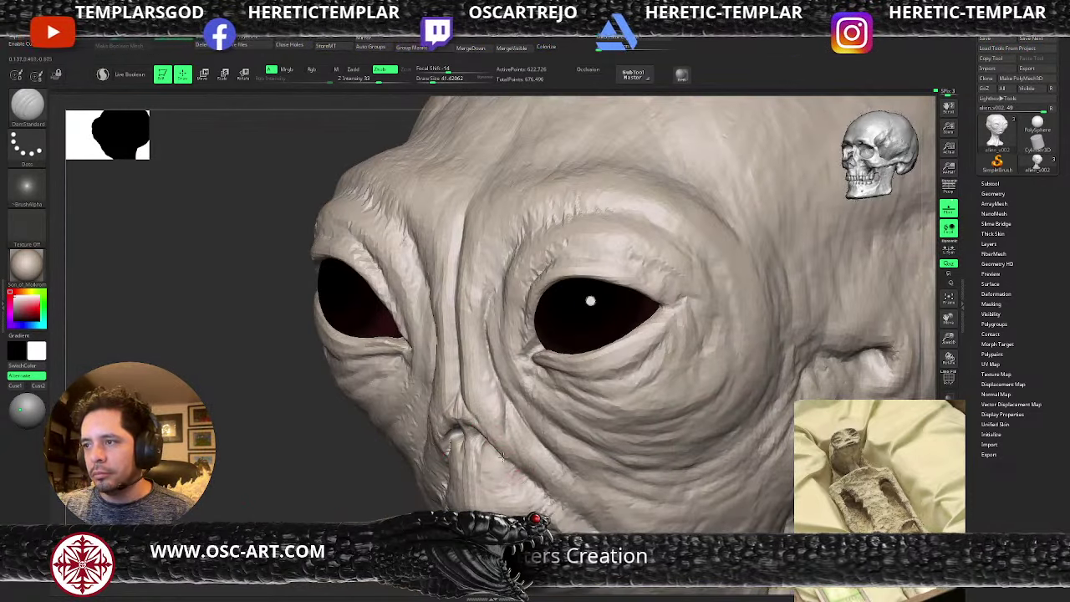
{"action": "left_click_drag", "start_coordinate": [355, 480], "coordinate": [349, 388], "text": "alt"}
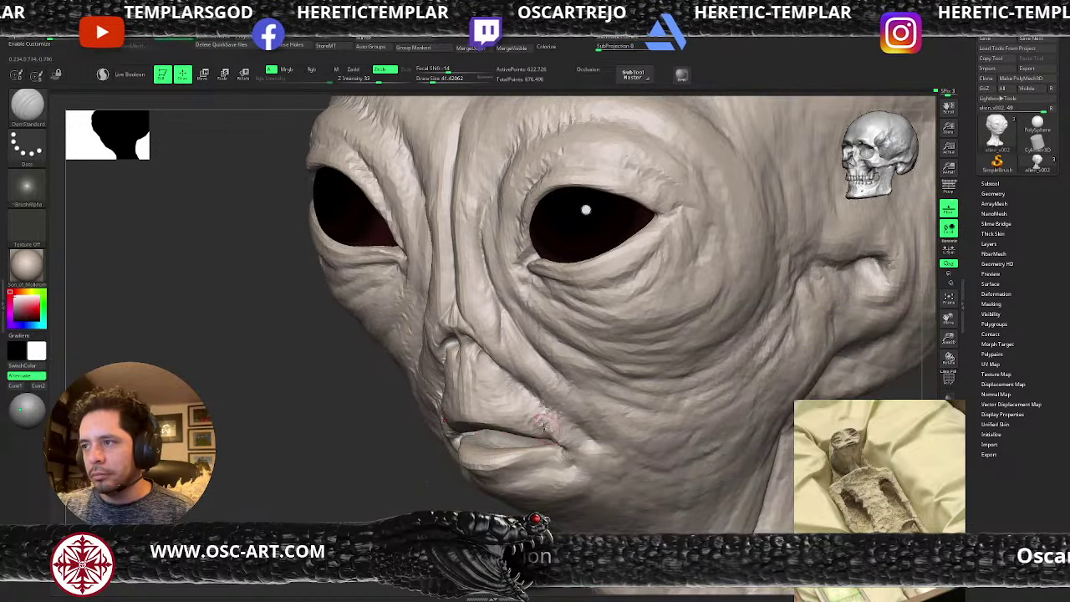
{"action": "key", "text": "b"}
{"action": "key", "text": "c"}
{"action": "key", "text": "b"}
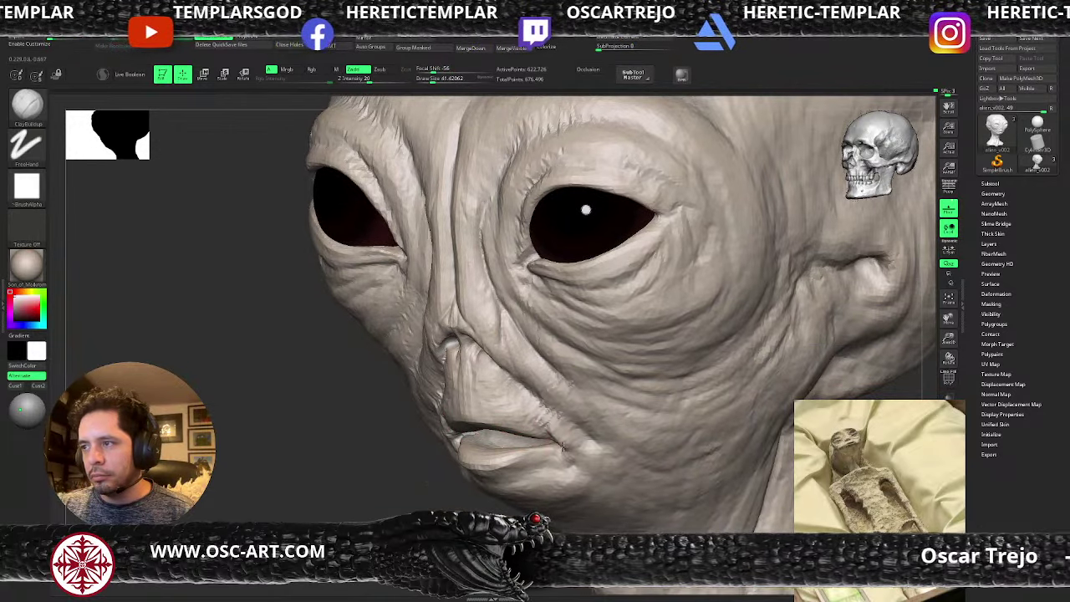
{"action": "left_click_drag", "start_coordinate": [562, 445], "coordinate": [571, 452]}
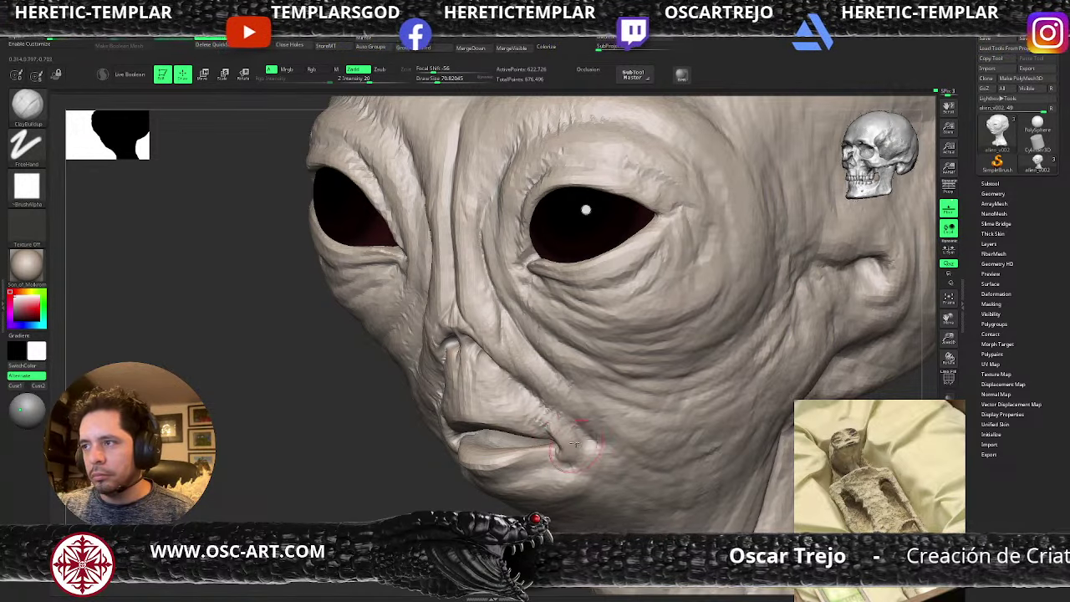
{"action": "key", "text": "s"}
{"action": "left_click_drag", "start_coordinate": [547, 458], "coordinate": [543, 458]}
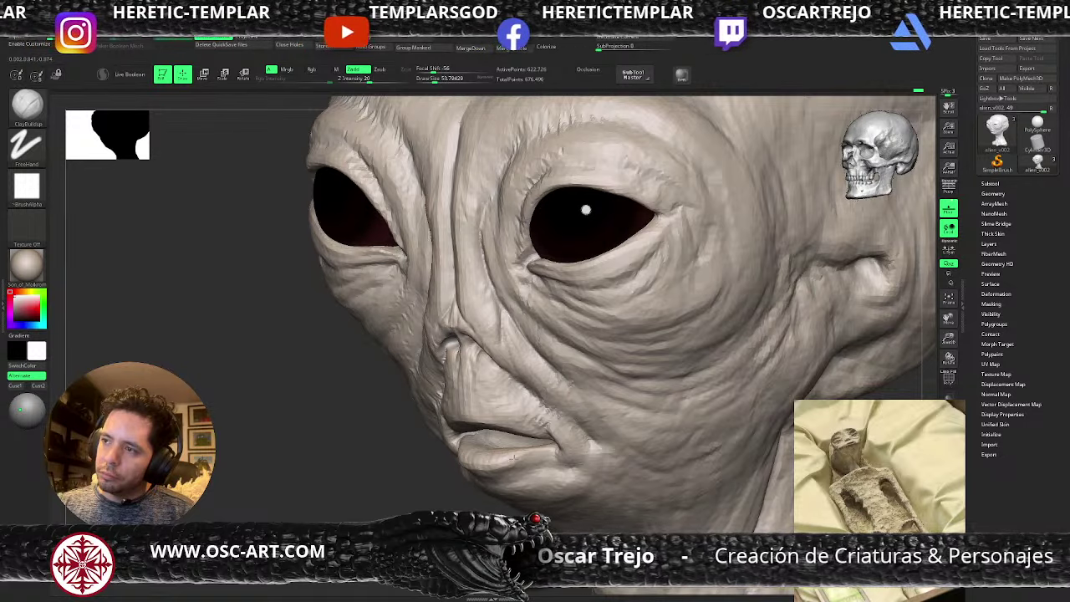
- Smooth the parting between the lips, then refine the mouth from both sides with ClayBuildup at about size 68
{"action": "left_click_drag", "start_coordinate": [402, 502], "coordinate": [486, 422]}
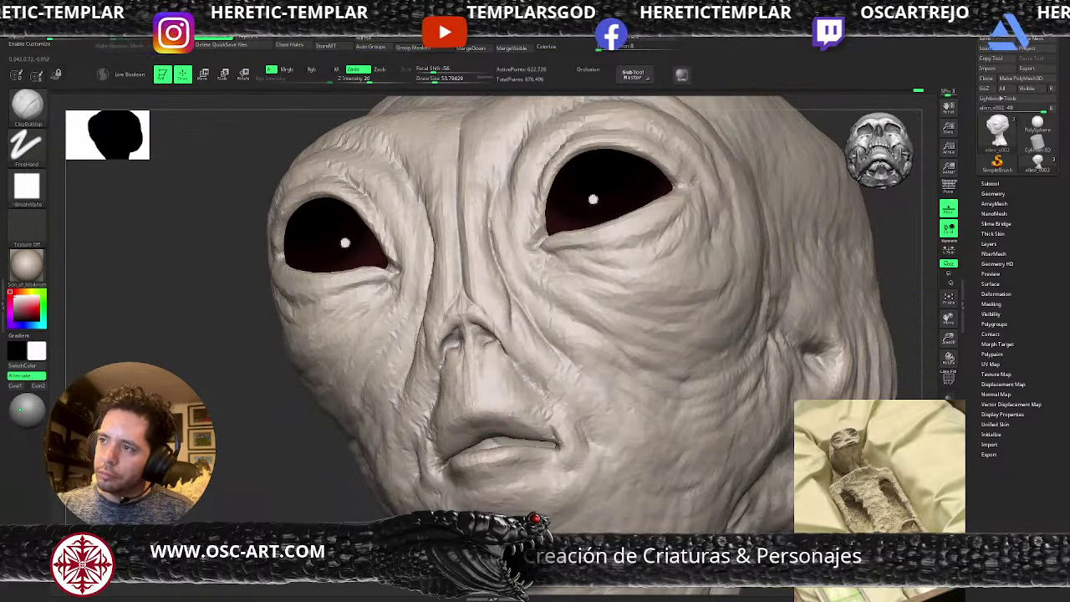
{"action": "mouse_move", "coordinate": [501, 436]}
{"action": "left_mouse_down", "text": "shift"}
{"action": "mouse_move", "coordinate": [476, 440]}
{"action": "mouse_move", "coordinate": [542, 441]}
{"action": "mouse_move", "coordinate": [514, 441]}
{"action": "left_mouse_up", "text": "shift"}
{"action": "key", "text": "s"}
{"action": "left_click_drag", "start_coordinate": [221, 334], "coordinate": [219, 242], "text": "alt"}
{"action": "left_click_drag", "start_coordinate": [575, 426], "coordinate": [660, 434]}
{"action": "left_click_drag", "start_coordinate": [659, 435], "coordinate": [621, 458], "text": "alt"}
{"action": "mouse_move", "coordinate": [560, 360]}
{"action": "left_mouse_down"}
{"action": "mouse_move", "coordinate": [635, 338]}
{"action": "mouse_move", "coordinate": [617, 366]}
{"action": "left_mouse_up"}
{"action": "mouse_move", "coordinate": [613, 315]}
{"action": "left_mouse_down"}
{"action": "mouse_move", "coordinate": [605, 388]}
{"action": "mouse_move", "coordinate": [572, 409]}
{"action": "left_mouse_up"}
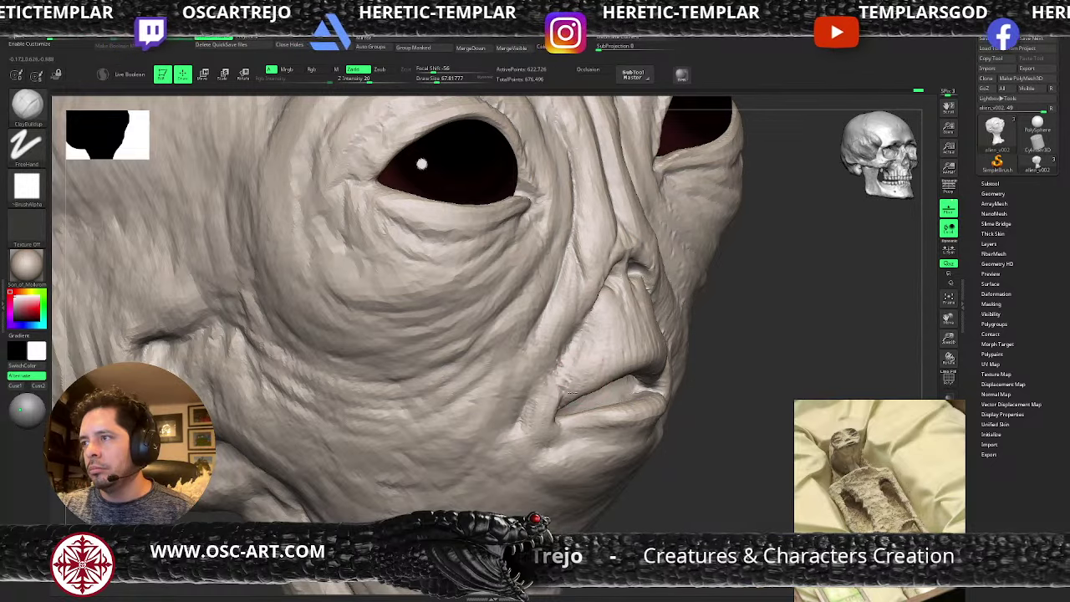
- Carve the centre of the upper lip with DamStandard at about size 49
{"action": "key", "text": "b"}
{"action": "key", "text": "d"}
{"action": "key", "text": "s"}
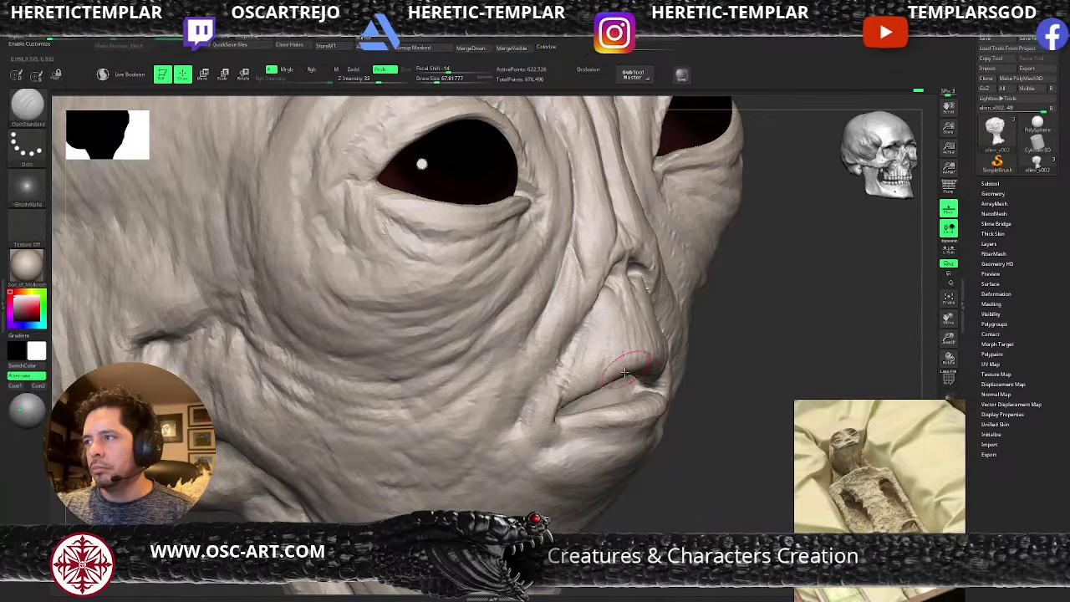
{"action": "left_click_drag", "start_coordinate": [738, 403], "coordinate": [671, 365]}
{"action": "key", "text": "["}
{"action": "left_click_drag", "start_coordinate": [559, 317], "coordinate": [559, 337]}
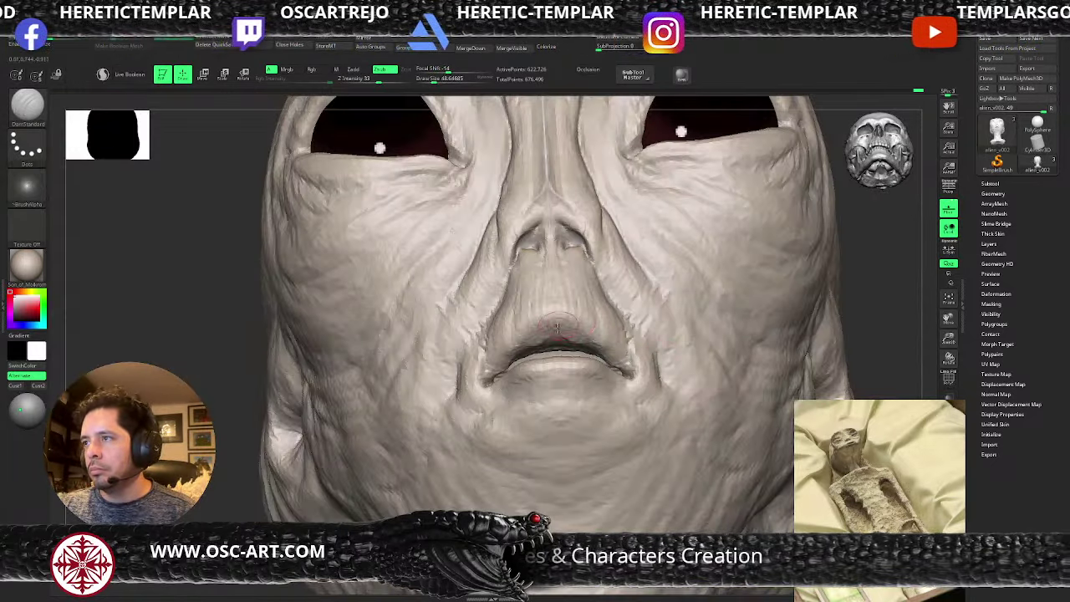
- Build up the inner eye corner and the adjoining upper eyelid with ClayBuildup at about size 59 from the front
{"action": "key", "text": "b"}
{"action": "key", "text": "c"}
{"action": "key", "text": "b"}
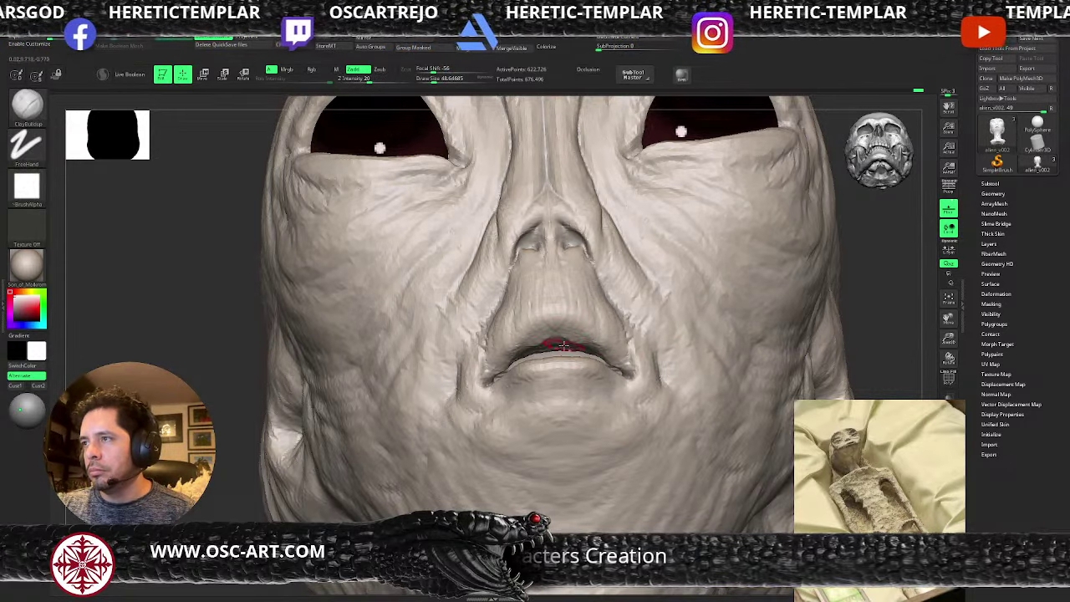
{"action": "key", "text": "f"}
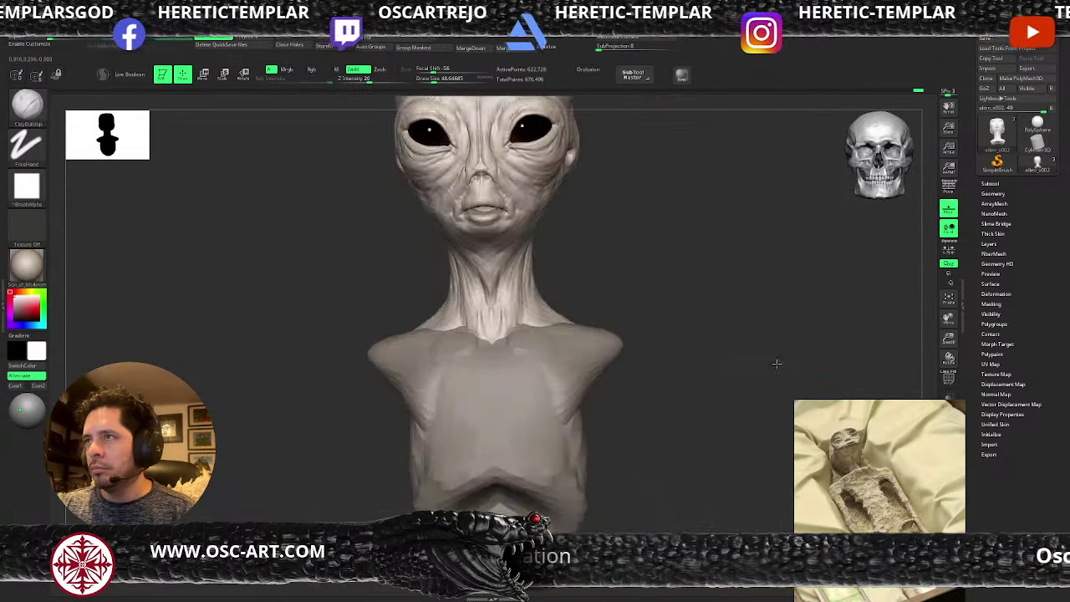
{"action": "left_click_drag", "start_coordinate": [752, 335], "coordinate": [721, 377], "text": "alt"}
{"action": "left_click_drag", "start_coordinate": [702, 282], "coordinate": [697, 363], "text": "alt"}
{"action": "mouse_move", "coordinate": [672, 296]}
{"action": "left_mouse_down", "text": "alt"}
{"action": "mouse_move", "coordinate": [662, 386]}
{"action": "mouse_move", "coordinate": [640, 345]}
{"action": "left_mouse_up", "text": "alt"}
{"action": "key", "text": "bracketleft"}
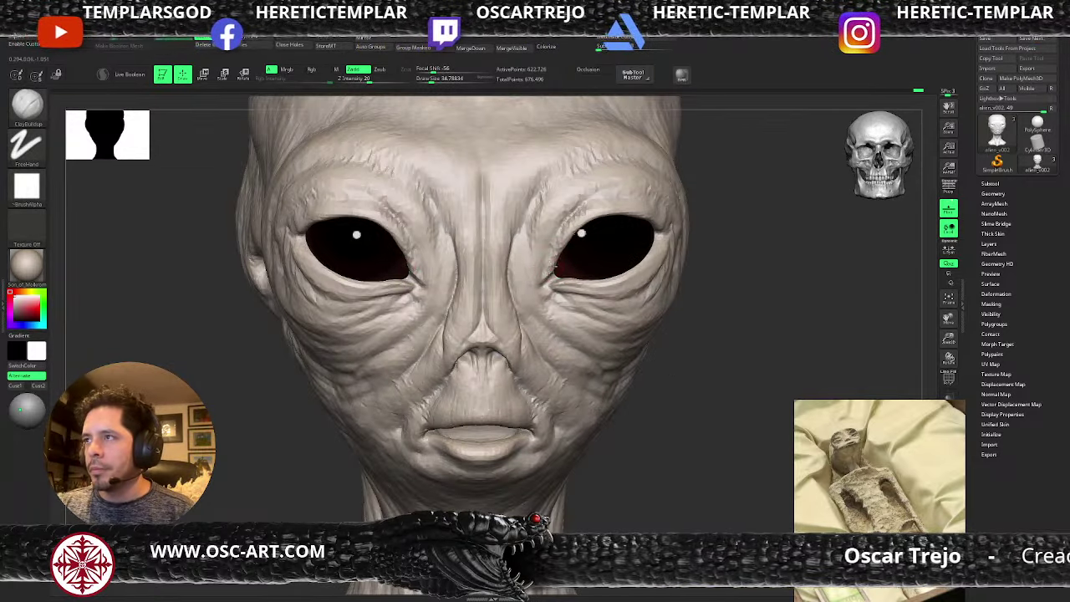
{"action": "key", "text": "s"}
{"action": "left_click", "coordinate": [556, 259]}
{"action": "mouse_move", "coordinate": [583, 221]}
{"action": "left_mouse_down"}
{"action": "mouse_move", "coordinate": [559, 253]}
{"action": "mouse_move", "coordinate": [562, 244]}
{"action": "left_mouse_up"}
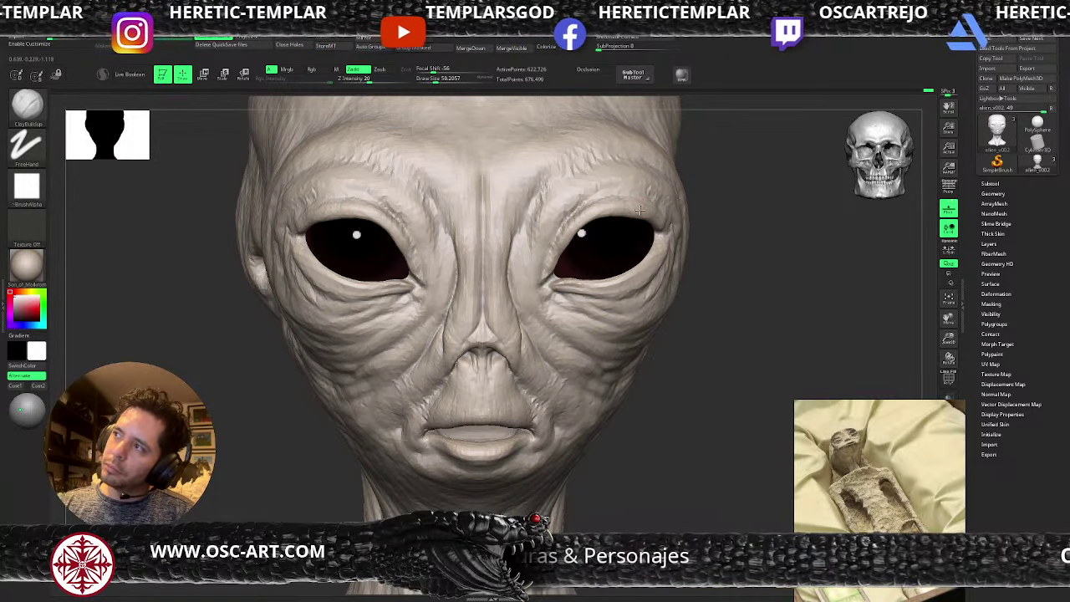
- Reshape the upper eyelids with the Move brush at about size 74
{"action": "key", "text": "b"}
{"action": "key", "text": "m"}
{"action": "key", "text": "v"}
{"action": "key", "text": "s"}
{"action": "left_click", "coordinate": [617, 219]}
{"action": "left_click_drag", "start_coordinate": [620, 221], "coordinate": [595, 211]}
{"action": "key", "text": "f"}
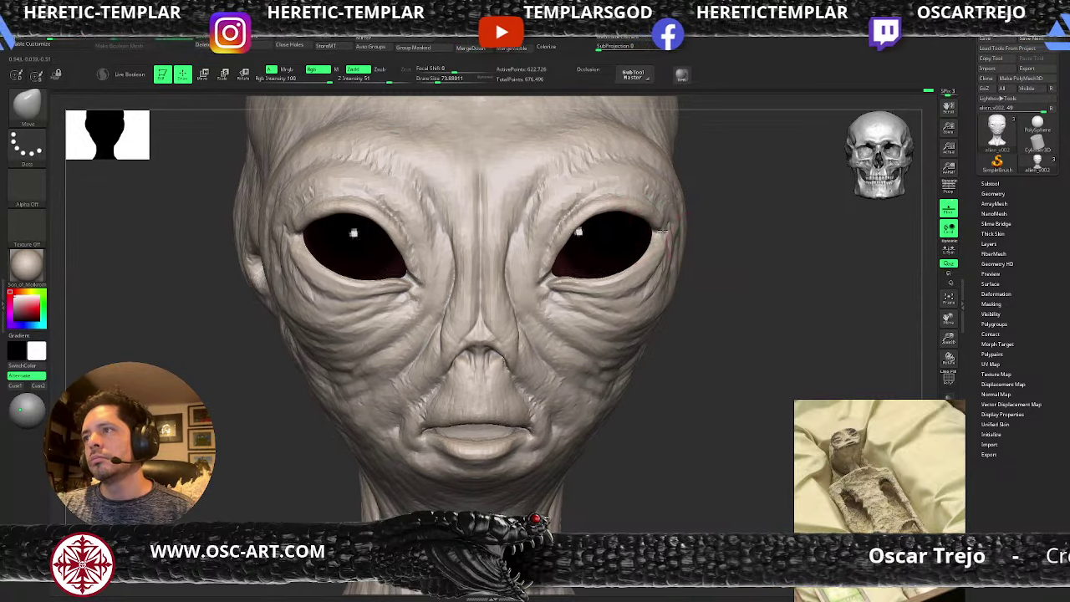
{"action": "left_click_drag", "start_coordinate": [674, 209], "coordinate": [669, 322]}
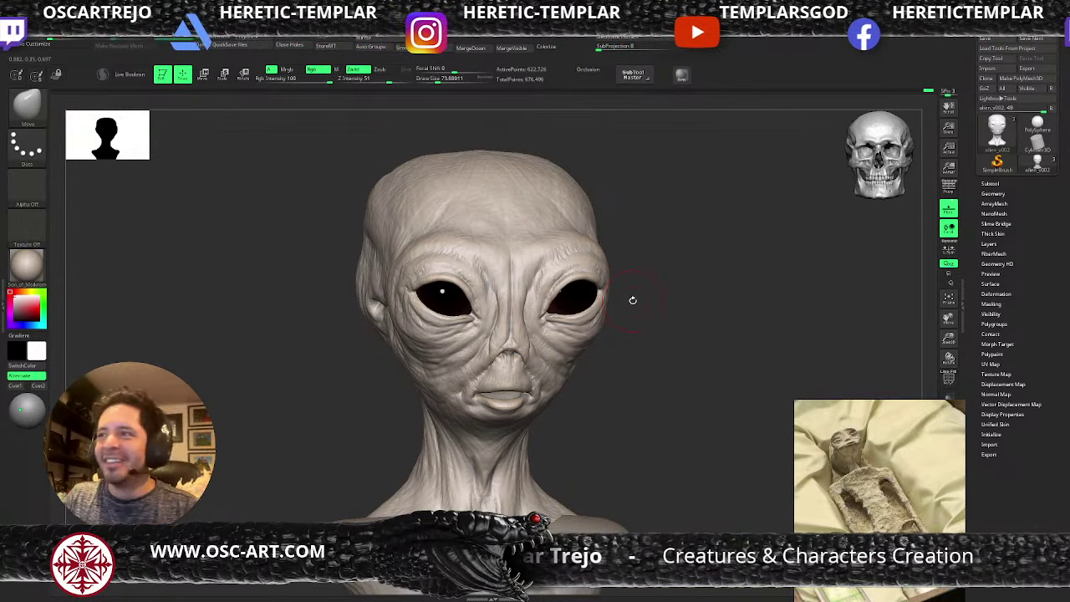
- Build up the inner brow beside the nose bridge with ClayBuildup at about size 107
{"action": "left_click_drag", "start_coordinate": [658, 248], "coordinate": [595, 359], "text": "alt"}
{"action": "key", "text": "b"}
{"action": "key", "text": "d"}
{"action": "key", "text": "s"}
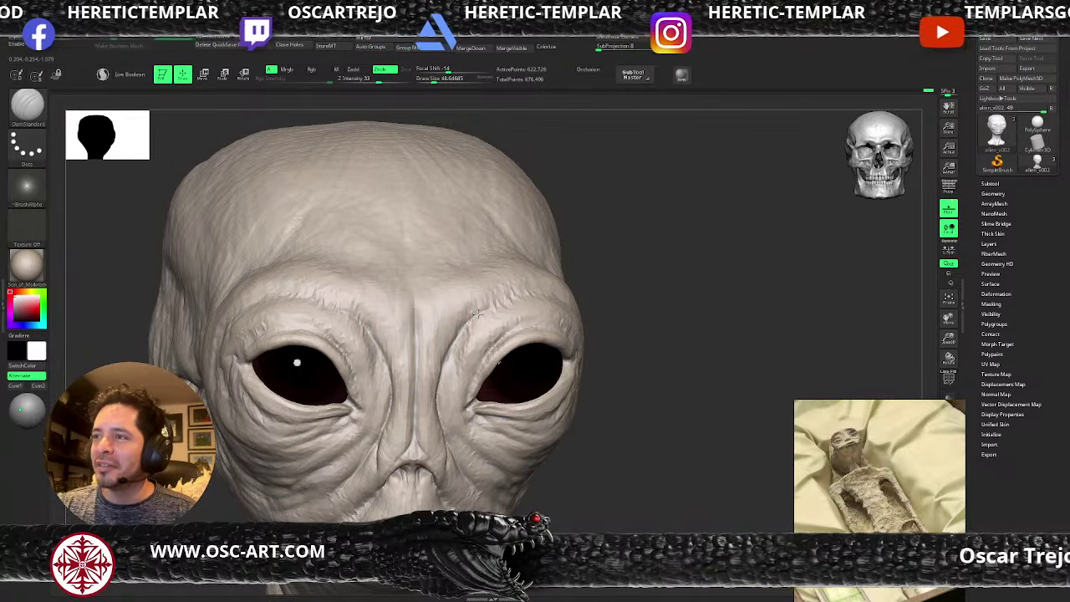
{"action": "key", "text": "bracketright"}
{"action": "key", "text": "b"}
{"action": "key", "text": "c"}
{"action": "key", "text": "b"}
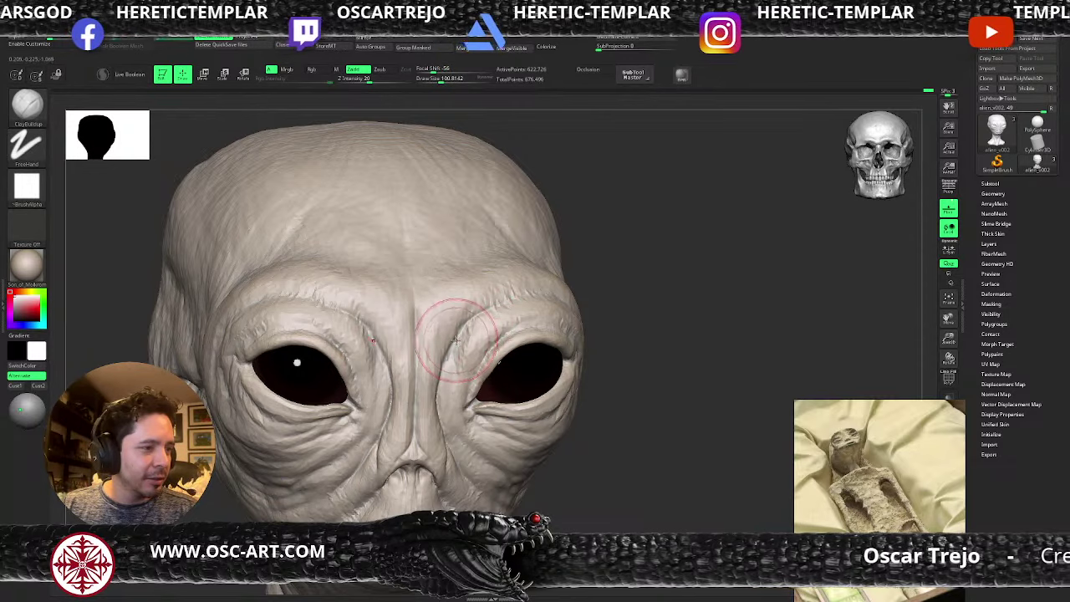
{"action": "mouse_move", "coordinate": [456, 342]}
{"action": "left_mouse_down"}
{"action": "mouse_move", "coordinate": [447, 290]}
{"action": "mouse_move", "coordinate": [456, 320]}
{"action": "mouse_move", "coordinate": [441, 316]}
{"action": "mouse_move", "coordinate": [451, 301]}
{"action": "left_mouse_up"}
- Build up the brow ridge with ClayBuildup at about size 97 and the folds beside and under the eye at about size 85
{"action": "key", "text": "s"}
{"action": "key", "text": "s"}
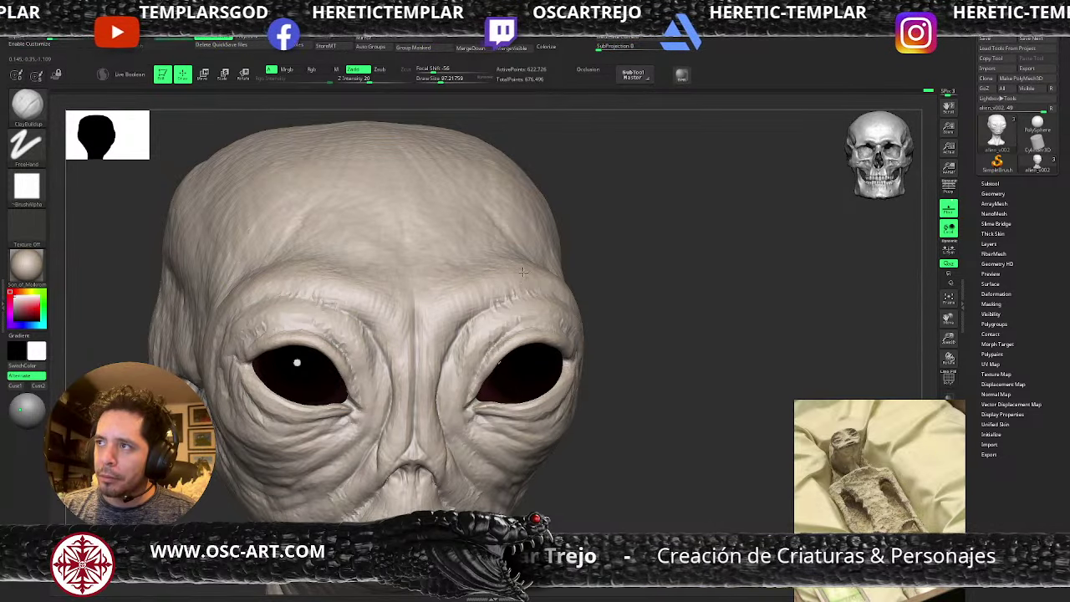
{"action": "left_click_drag", "start_coordinate": [523, 271], "coordinate": [524, 277]}
{"action": "key", "text": "bracketleft"}
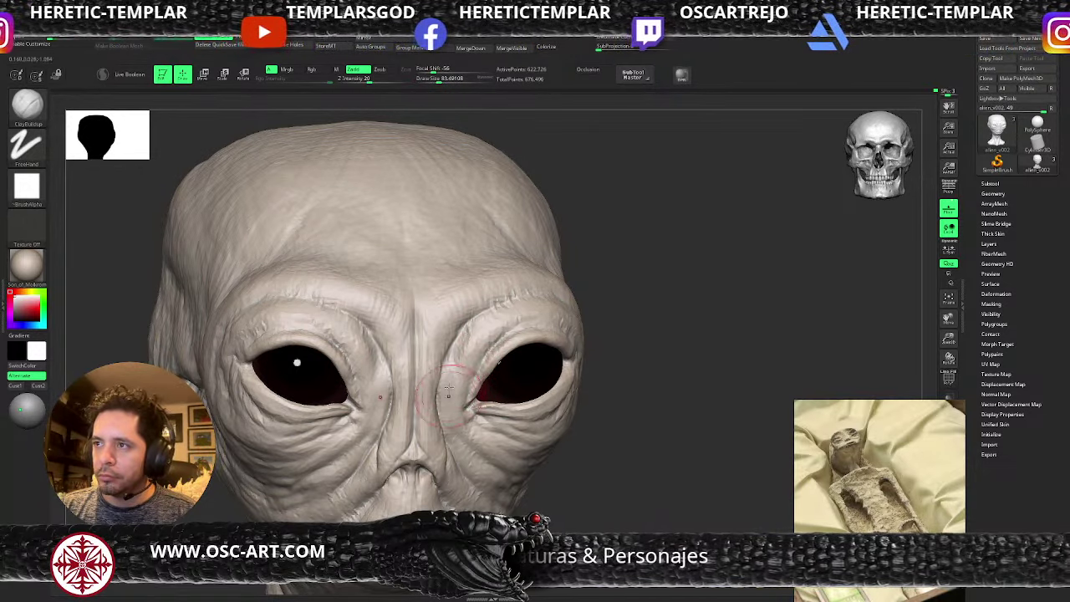
{"action": "mouse_move", "coordinate": [446, 402]}
{"action": "left_mouse_down"}
{"action": "mouse_move", "coordinate": [462, 430]}
{"action": "mouse_move", "coordinate": [529, 433]}
{"action": "mouse_move", "coordinate": [533, 424]}
{"action": "left_mouse_up"}
{"action": "key", "text": "s"}
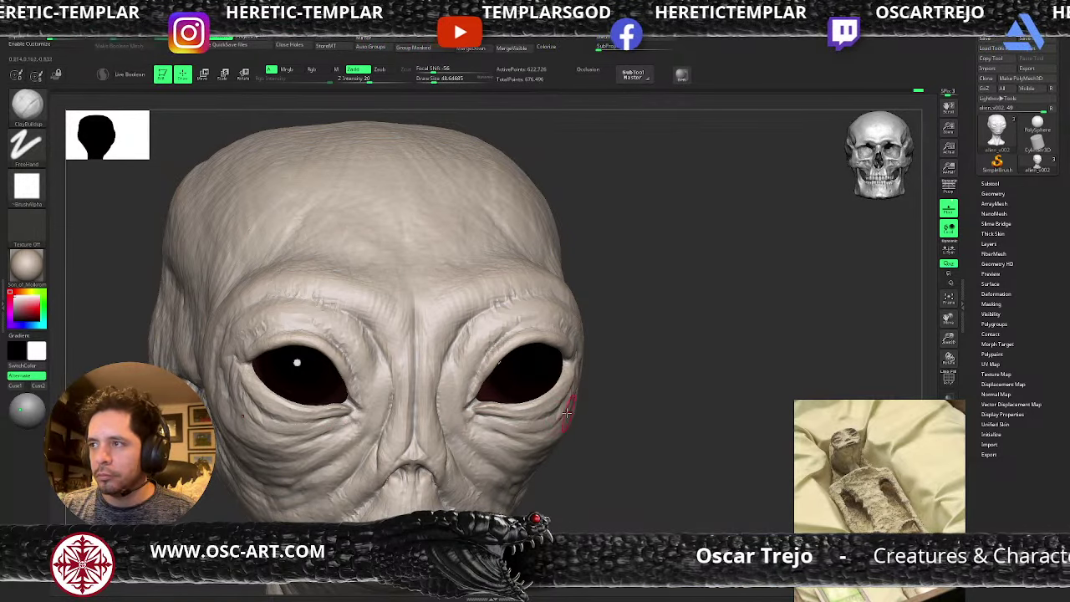
- Carve the wrinkles around the inner eye corner with DamStandard at sizes of about 33, 51 and 85
{"action": "key", "text": "b"}
{"action": "key", "text": "d"}
{"action": "key", "text": "s"}
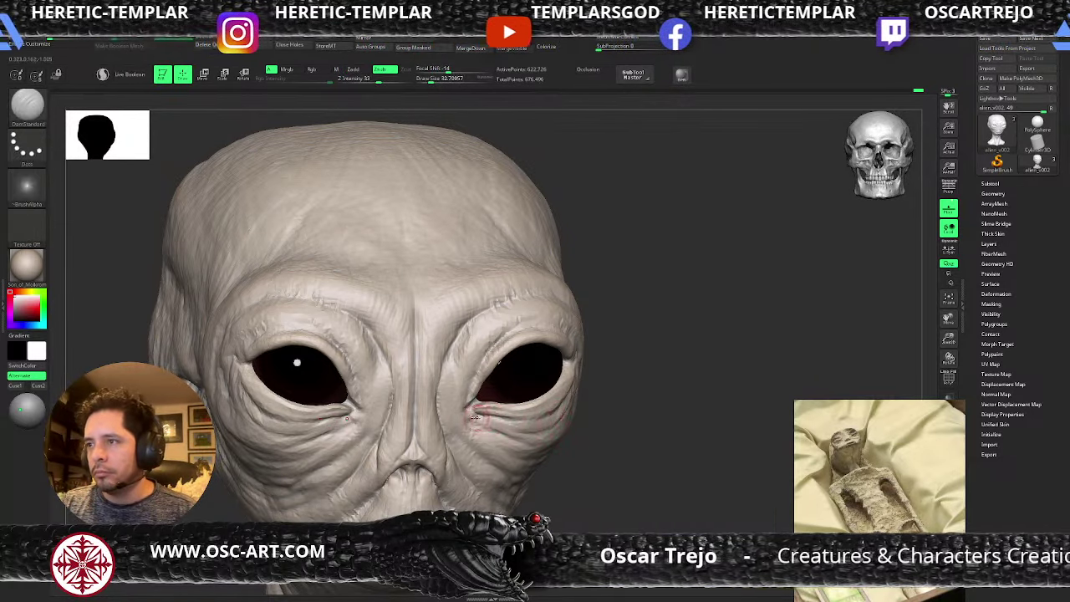
{"action": "key", "text": "s"}
{"action": "left_click_drag", "start_coordinate": [449, 410], "coordinate": [454, 409]}
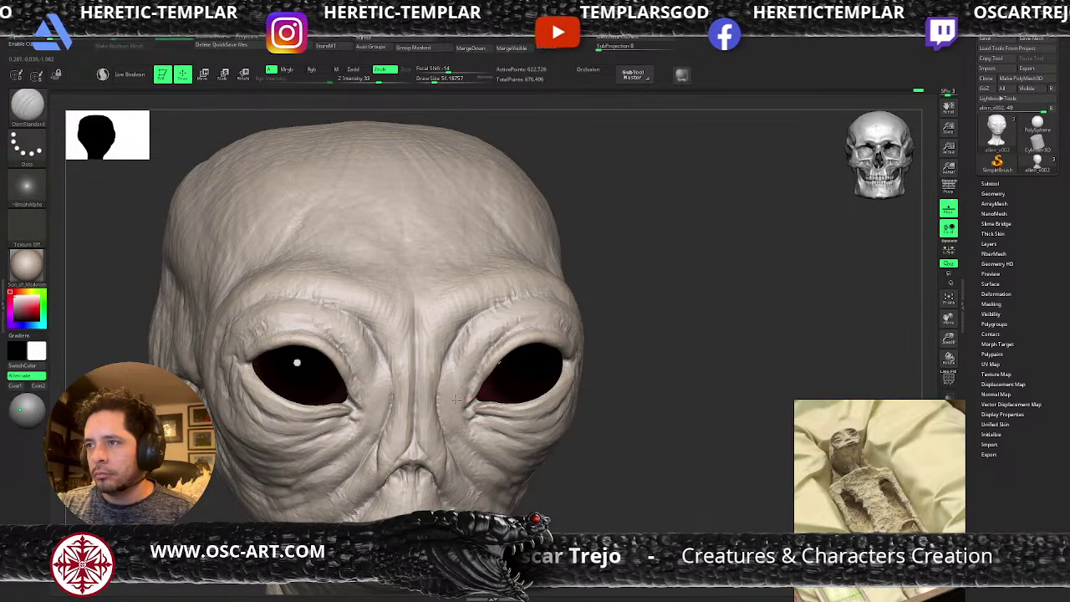
{"action": "key", "text": "]"}
{"action": "key", "text": "]"}
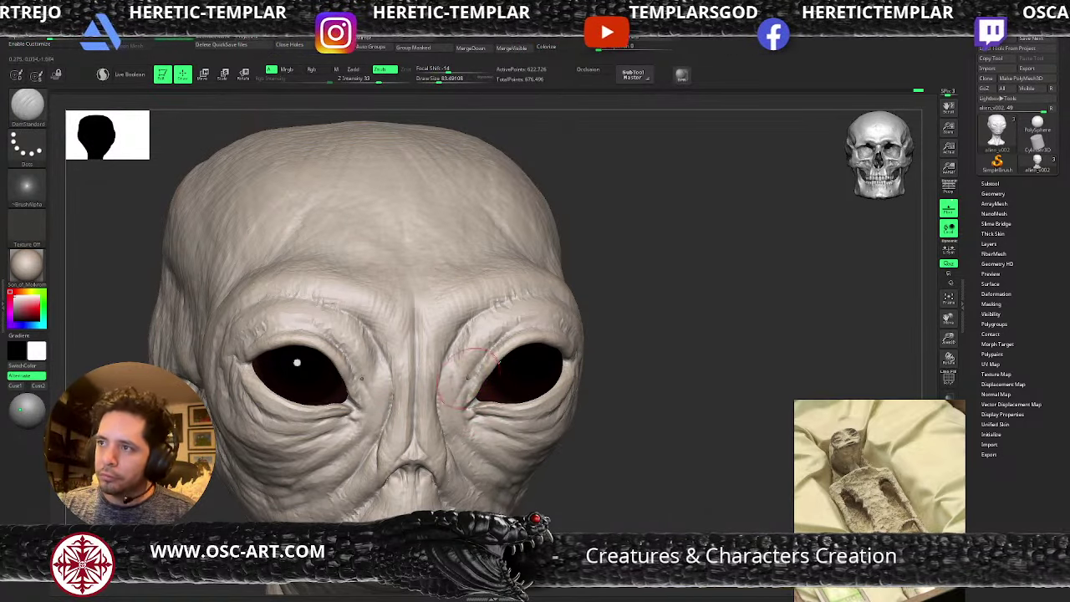
{"action": "mouse_move", "coordinate": [600, 399]}
{"action": "left_mouse_down", "text": "alt"}
{"action": "mouse_move", "coordinate": [594, 371]}
{"action": "mouse_move", "coordinate": [652, 443]}
{"action": "left_mouse_up", "text": "alt"}
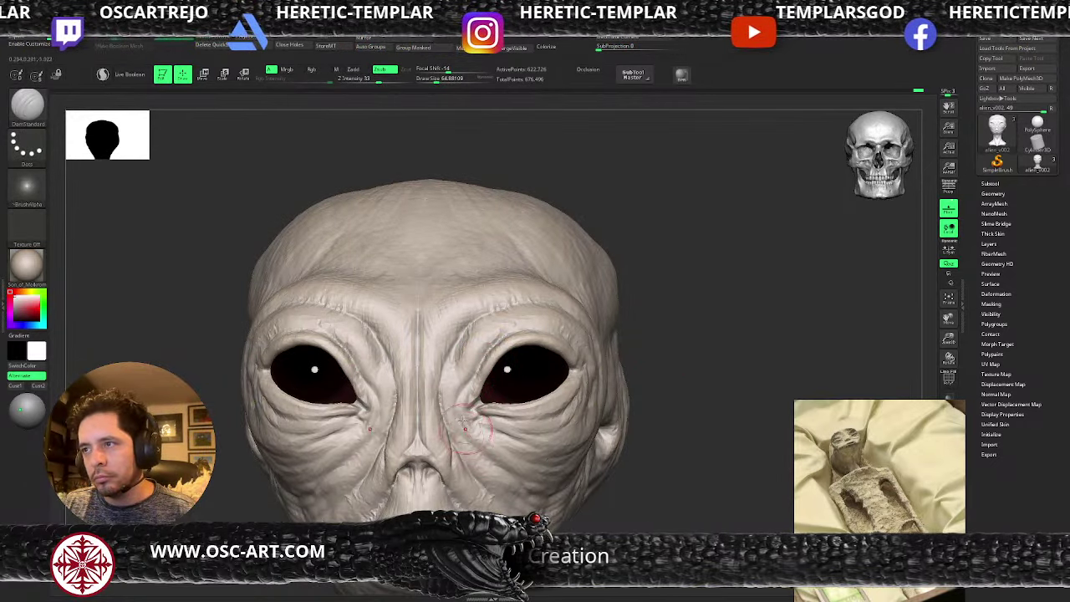
- Raise the fold running down past the inner eye corner with the Standard brush at about size 65
{"action": "key", "text": "b"}
{"action": "key", "text": "s"}
{"action": "key", "text": "t"}
{"action": "left_click_drag", "start_coordinate": [485, 334], "coordinate": [449, 420]}
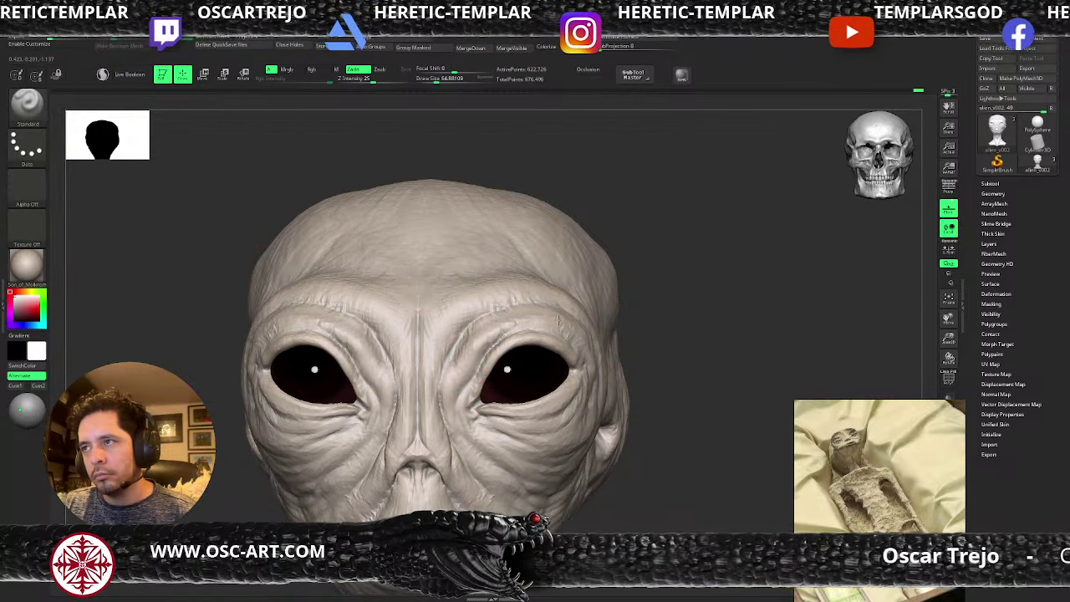
- Build up the upper eyelid fold and the skin beside the nose bridge with ClayBuildup at about size 68
{"action": "key", "text": "b"}
{"action": "key", "text": "c"}
{"action": "key", "text": "b"}
{"action": "key", "text": "s"}
{"action": "left_click_drag", "start_coordinate": [516, 324], "coordinate": [522, 325]}
{"action": "key", "text": "s"}
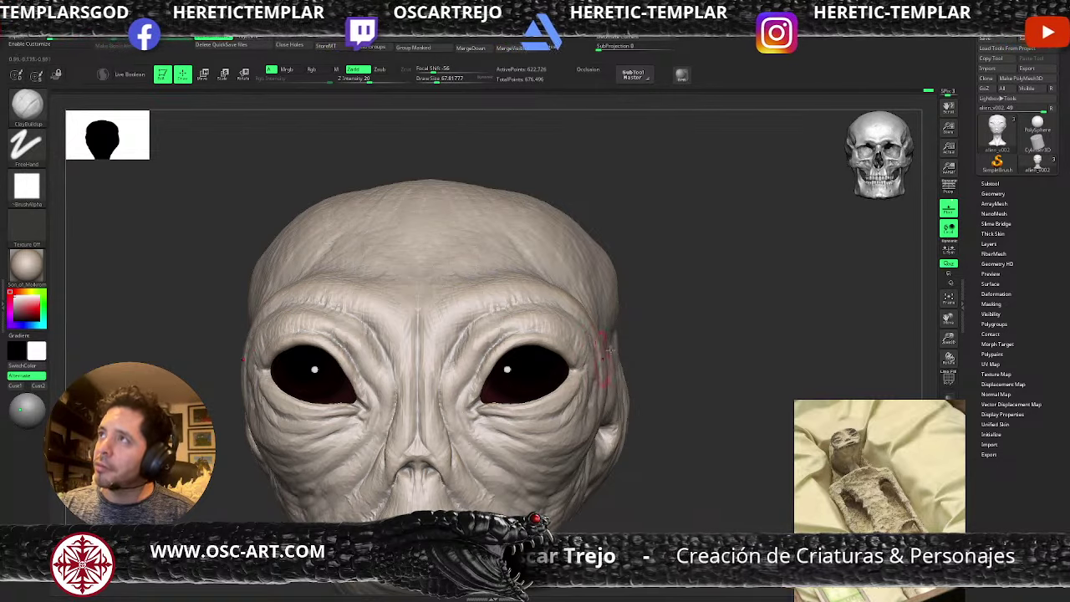
{"action": "left_click_drag", "start_coordinate": [682, 341], "coordinate": [688, 347]}
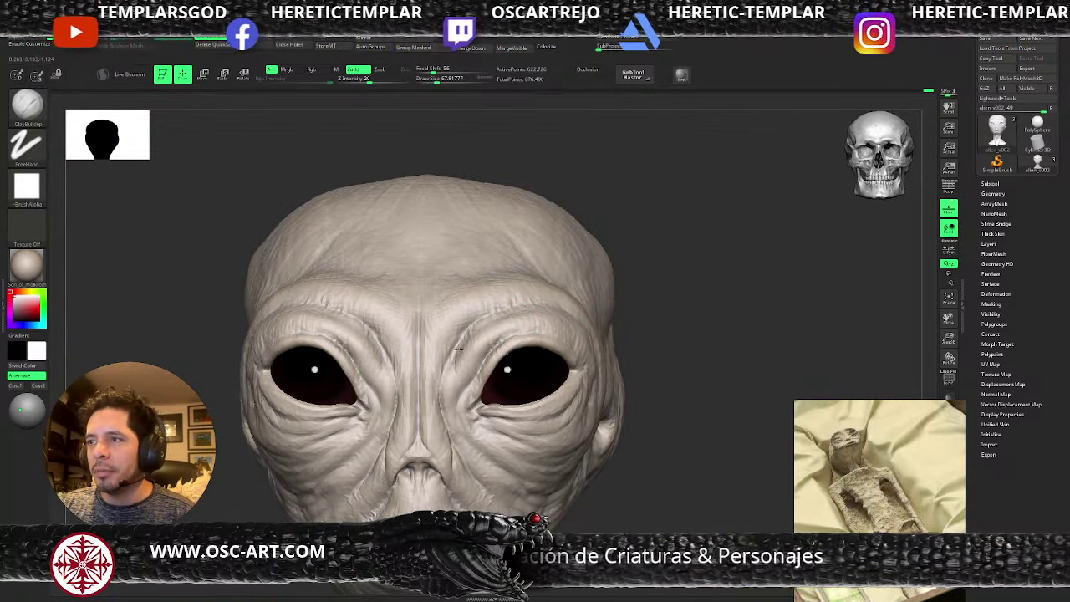
{"action": "left_click_drag", "start_coordinate": [452, 397], "coordinate": [450, 411]}
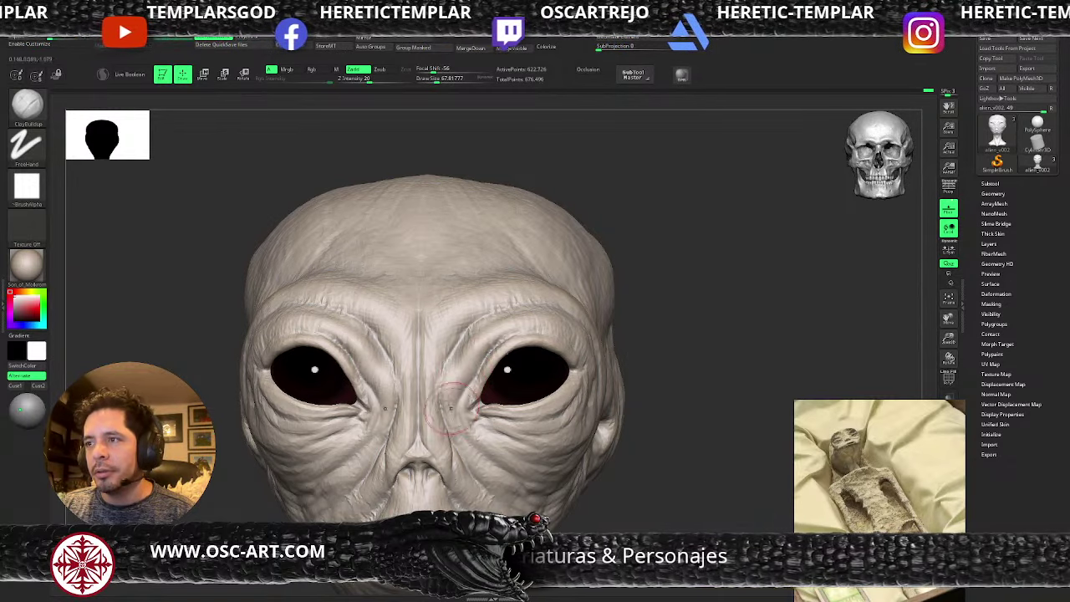
- Carve the crease from beside the inner eye corner up to the inner brow with DamStandard at about size 54
{"action": "key", "text": "b"}
{"action": "key", "text": "d"}
{"action": "key", "text": "s"}
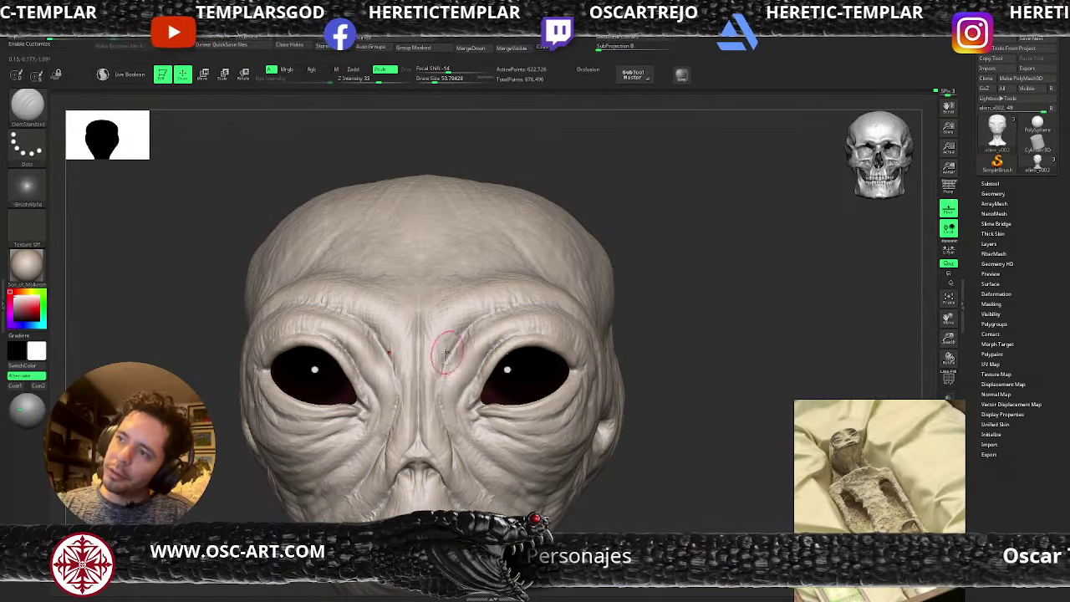
{"action": "mouse_move", "coordinate": [441, 402]}
{"action": "left_mouse_down"}
{"action": "mouse_move", "coordinate": [450, 349]}
{"action": "mouse_move", "coordinate": [498, 306]}
{"action": "mouse_move", "coordinate": [460, 343]}
{"action": "left_mouse_up"}
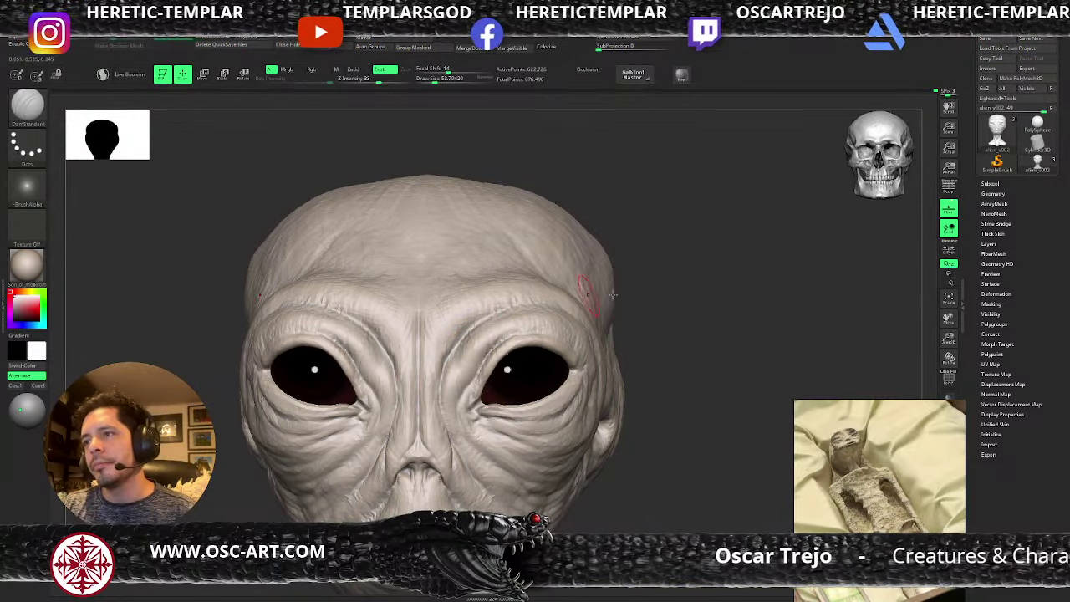
- Build up the outer brow above the eye with ClayBuildup at size 112 from a three-quarter view
{"action": "mouse_move", "coordinate": [694, 308]}
{"action": "left_mouse_down", "text": "alt"}
{"action": "mouse_move", "coordinate": [568, 291]}
{"action": "mouse_move", "coordinate": [656, 441]}
{"action": "mouse_move", "coordinate": [662, 478]}
{"action": "left_mouse_up", "text": "alt"}
{"action": "key", "text": "b"}
{"action": "key", "text": "c"}
{"action": "key", "text": "b"}
{"action": "key", "text": "space"}
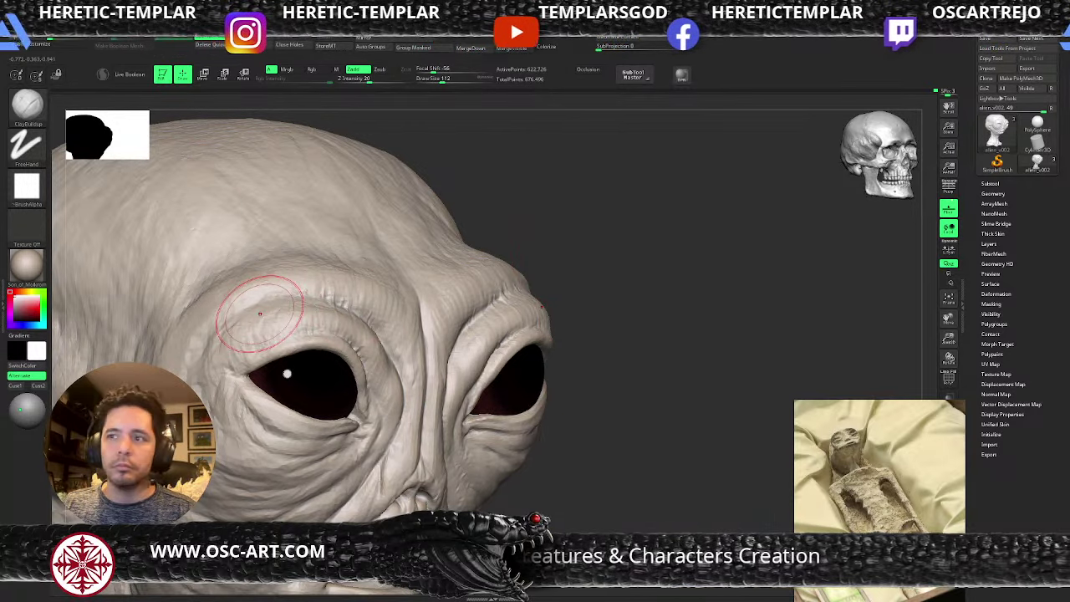
- Adjust the facial contours with the Move brush, reducing the brush size between strokes
{"action": "mouse_move", "coordinate": [604, 404]}
{"action": "left_mouse_down", "text": "alt"}
{"action": "mouse_move", "coordinate": [580, 393]}
{"action": "mouse_move", "coordinate": [543, 404]}
{"action": "mouse_move", "coordinate": [536, 431]}
{"action": "left_mouse_up", "text": "alt"}
{"action": "key", "text": "b"}
{"action": "key", "text": "m"}
{"action": "key", "text": "v"}
{"action": "mouse_move", "coordinate": [466, 413]}
{"action": "left_mouse_down"}
{"action": "mouse_move", "coordinate": [448, 420]}
{"action": "mouse_move", "coordinate": [464, 405]}
{"action": "left_mouse_up"}
{"action": "key", "text": "["}
{"action": "key", "text": "["}
{"action": "left_click_drag", "start_coordinate": [442, 442], "coordinate": [516, 416]}
{"action": "mouse_move", "coordinate": [517, 417]}
{"action": "left_mouse_down"}
{"action": "mouse_move", "coordinate": [496, 414]}
{"action": "mouse_move", "coordinate": [535, 411]}
{"action": "mouse_move", "coordinate": [552, 455]}
{"action": "left_mouse_up"}
- Build up the cheek folds below the eye with ClayBuildup at about size 85
{"action": "key", "text": "b"}
{"action": "key", "text": "c"}
{"action": "key", "text": "b"}
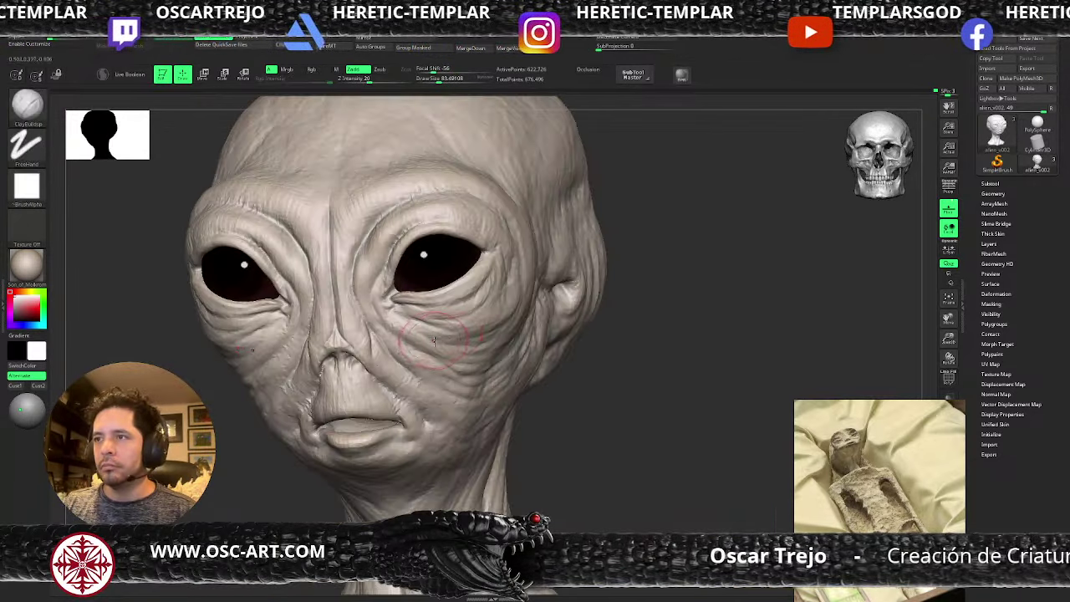
{"action": "left_click_drag", "start_coordinate": [415, 329], "coordinate": [422, 336]}
- Carve the under-eye wrinkles with DamStandard and raise the skin between them with the Standard brush, both at about size 56
{"action": "key", "text": "b"}
{"action": "key", "text": "d"}
{"action": "key", "text": "s"}
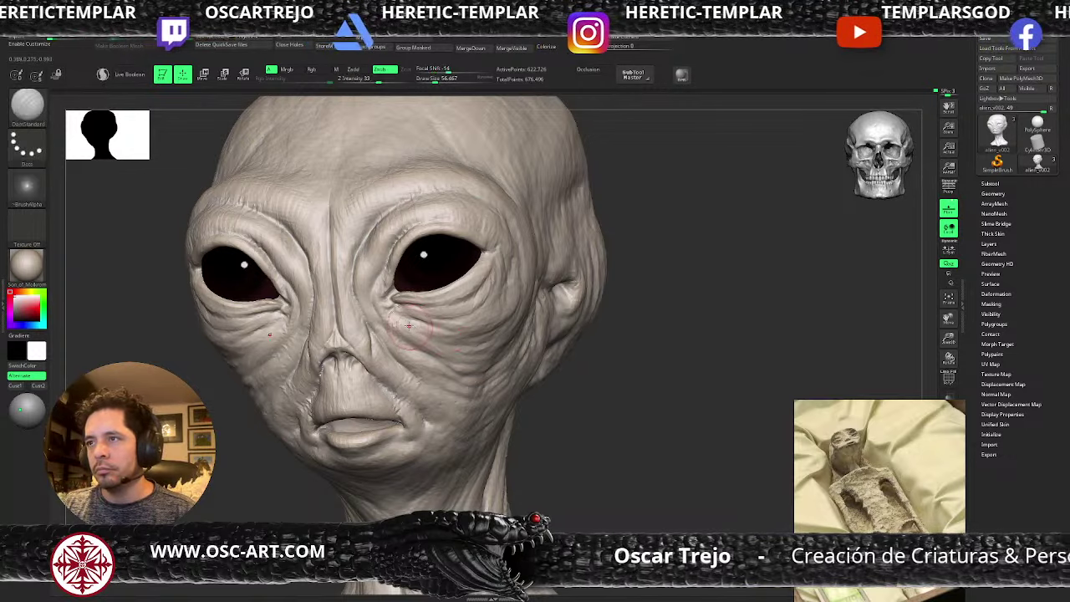
{"action": "key", "text": "b"}
{"action": "key", "text": "s"}
{"action": "key", "text": "t"}
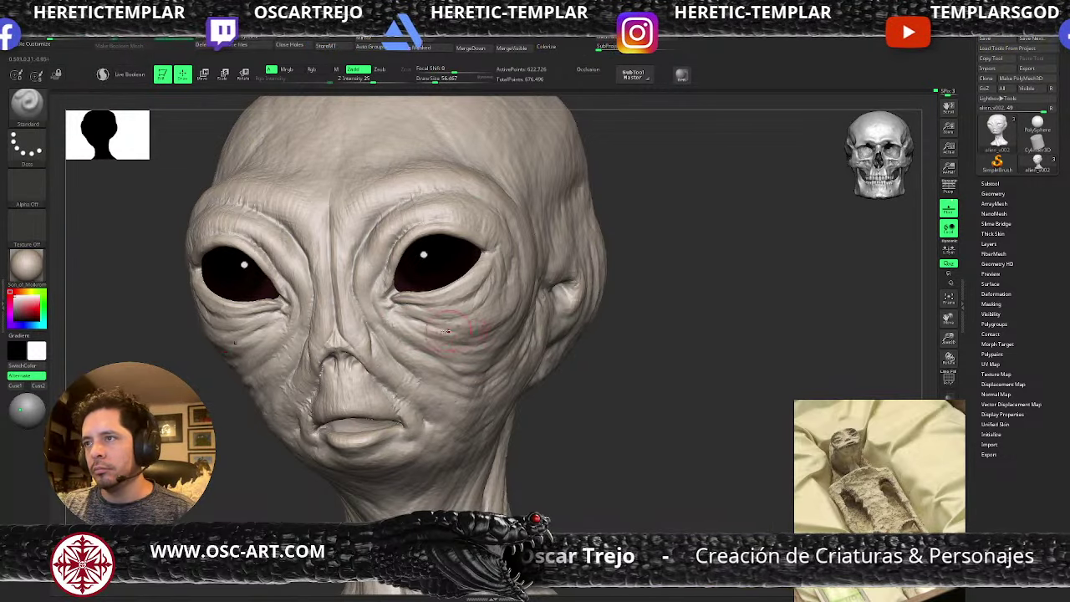
- Deepen the cheek wrinkles below the eye with DamStandard at sizes of about 107 and 62
{"action": "key", "text": "b"}
{"action": "key", "text": "d"}
{"action": "key", "text": "s"}
{"action": "key", "text": "s"}
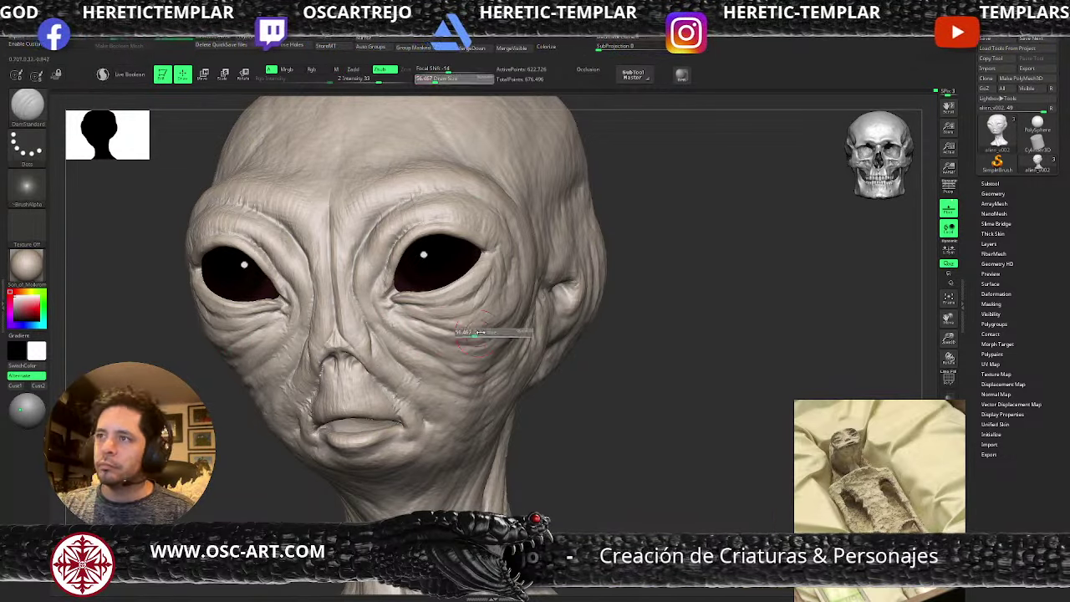
{"action": "left_click", "coordinate": [480, 333]}
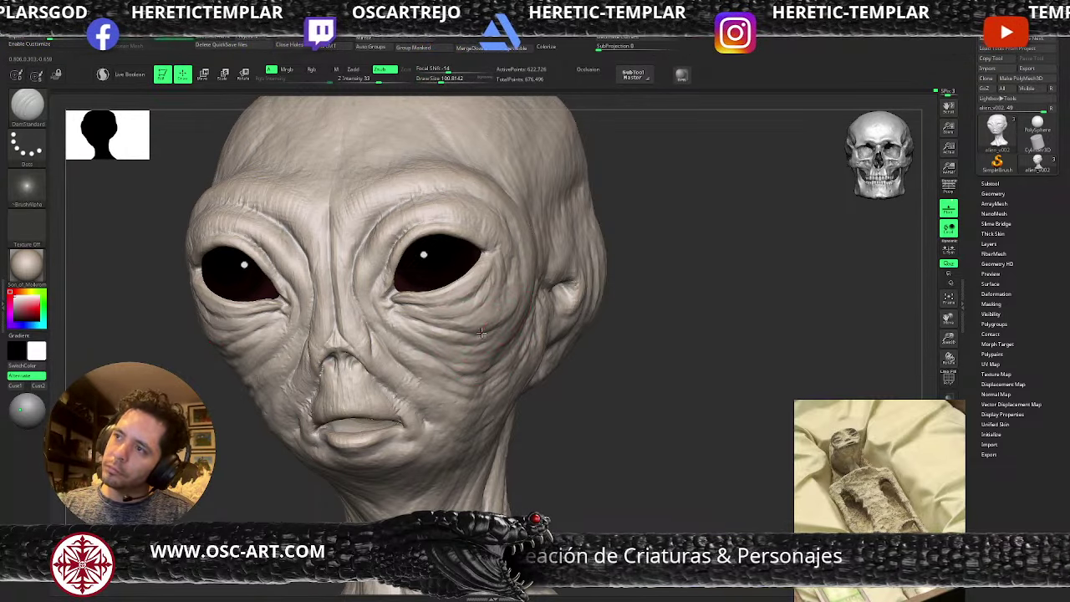
{"action": "key", "text": "s"}
{"action": "left_click", "coordinate": [425, 324]}
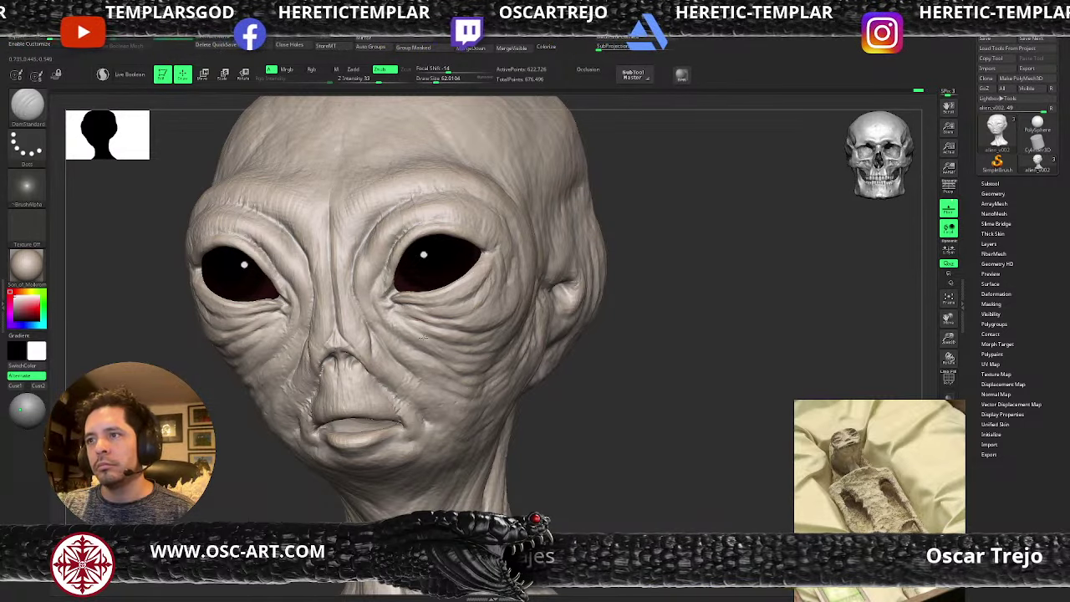
- Raise the upper rim of the nostril with the Standard brush at about size 49
{"action": "mouse_move", "coordinate": [632, 387]}
{"action": "left_mouse_down", "text": "alt"}
{"action": "mouse_move", "coordinate": [544, 348]}
{"action": "mouse_move", "coordinate": [579, 450]}
{"action": "left_mouse_up", "text": "alt"}
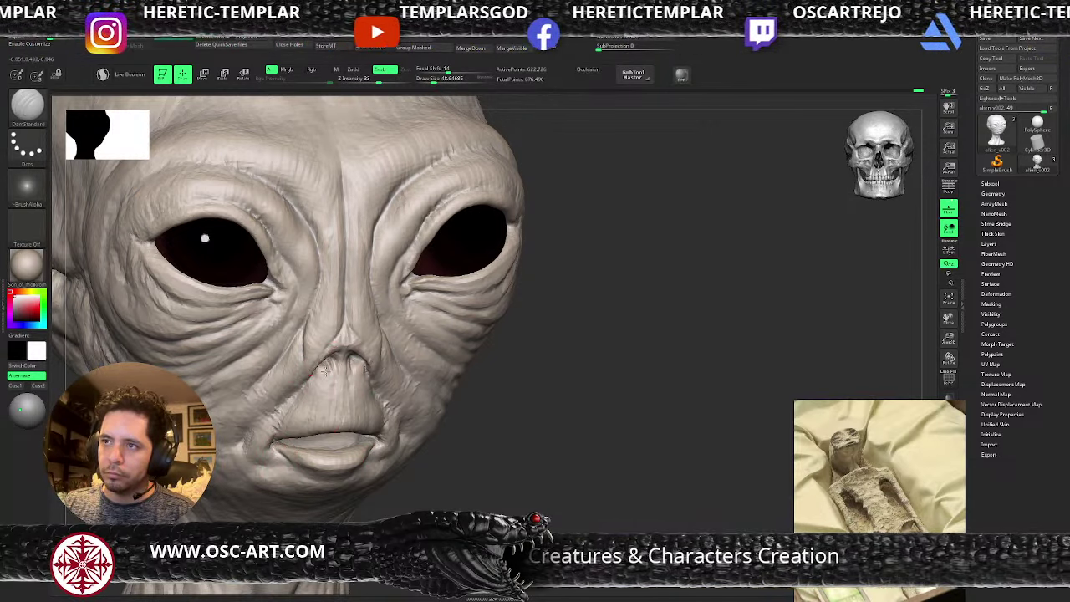
{"action": "key", "text": "b"}
{"action": "key", "text": "s"}
{"action": "key", "text": "t"}
{"action": "mouse_move", "coordinate": [325, 366]}
{"action": "left_mouse_down"}
{"action": "mouse_move", "coordinate": [316, 374]}
{"action": "mouse_move", "coordinate": [330, 400]}
{"action": "mouse_move", "coordinate": [331, 368]}
{"action": "left_mouse_up"}
- Build up the nose bridge from above the nostrils to between the brows with ClayBuildup at about size 49
{"action": "key", "text": "b"}
{"action": "key", "text": "c"}
{"action": "key", "text": "b"}
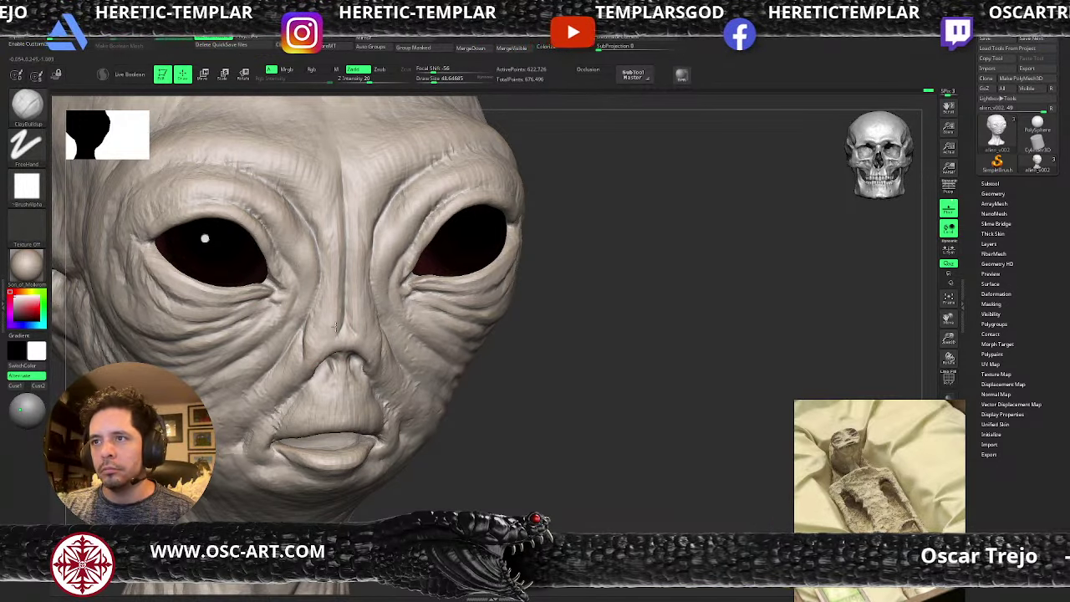
{"action": "left_click_drag", "start_coordinate": [335, 326], "coordinate": [334, 296]}
{"action": "left_click_drag", "start_coordinate": [343, 231], "coordinate": [347, 180]}
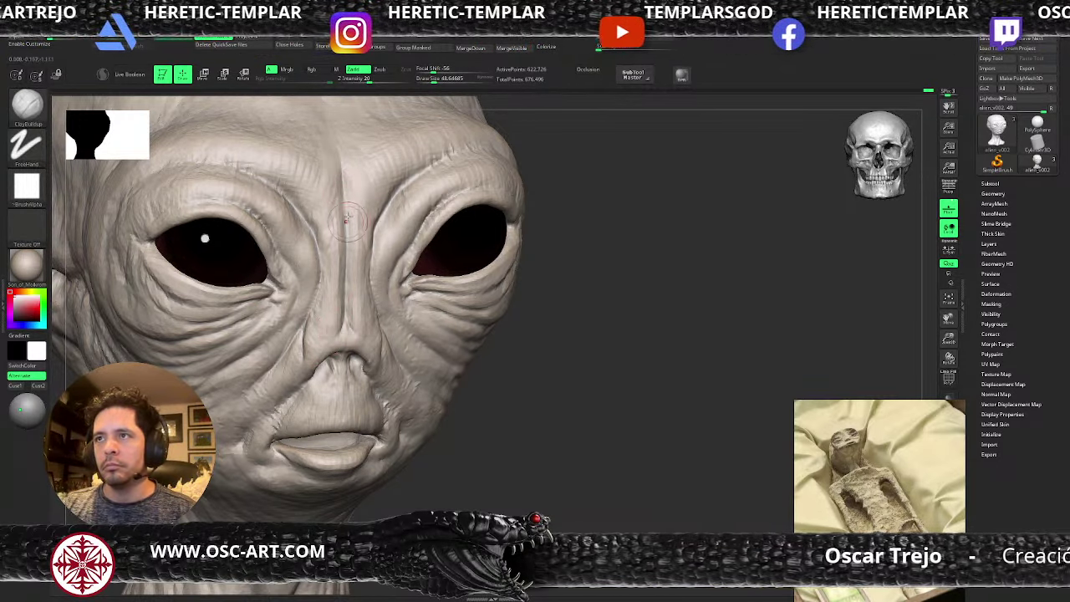
- Set the ClayBuildup alpha to Alpha 27 and build up the lower nose bridge and tip at about size 46
{"action": "key", "text": "]"}
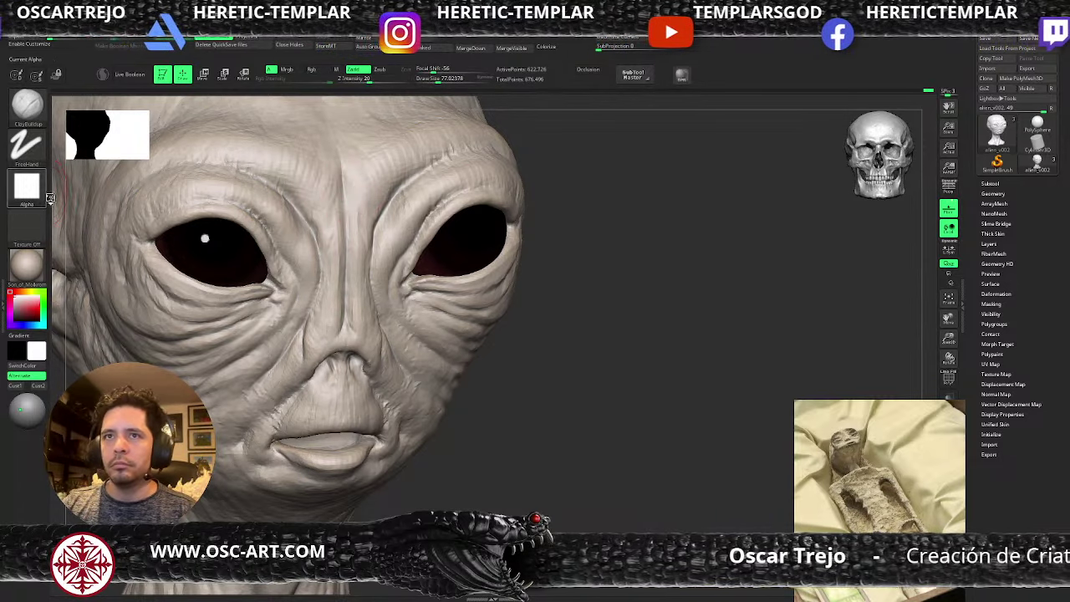
{"action": "left_click", "coordinate": [48, 197]}
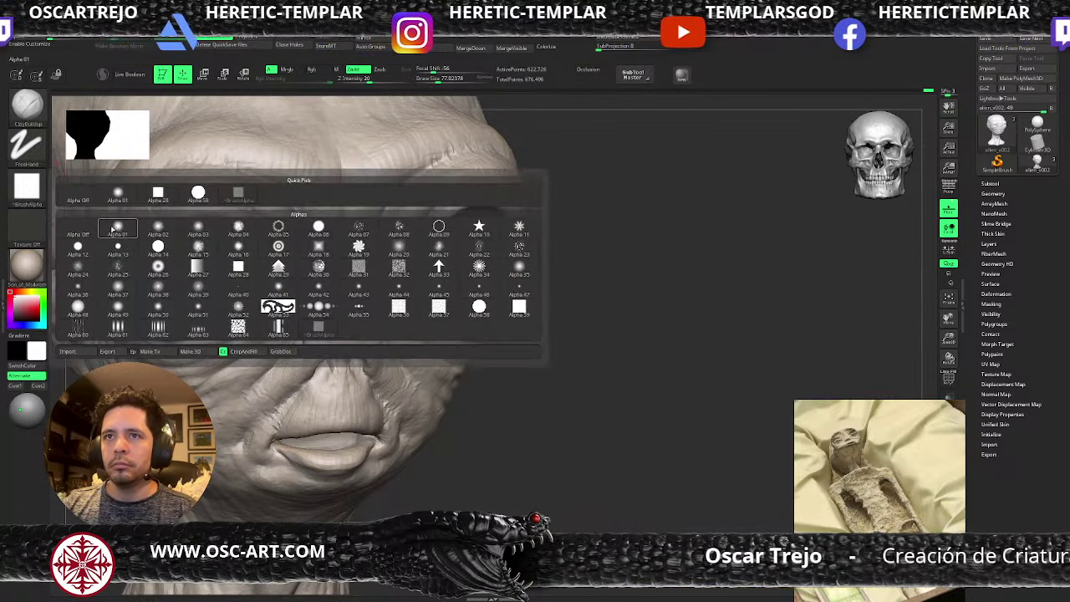
{"action": "left_click", "coordinate": [204, 267]}
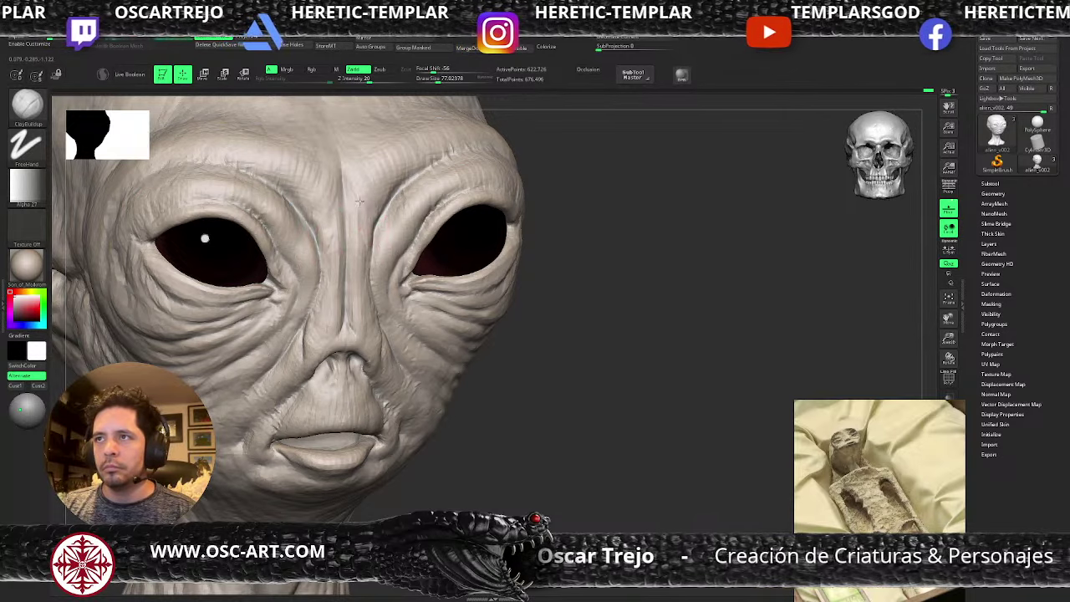
{"action": "key", "text": "["}
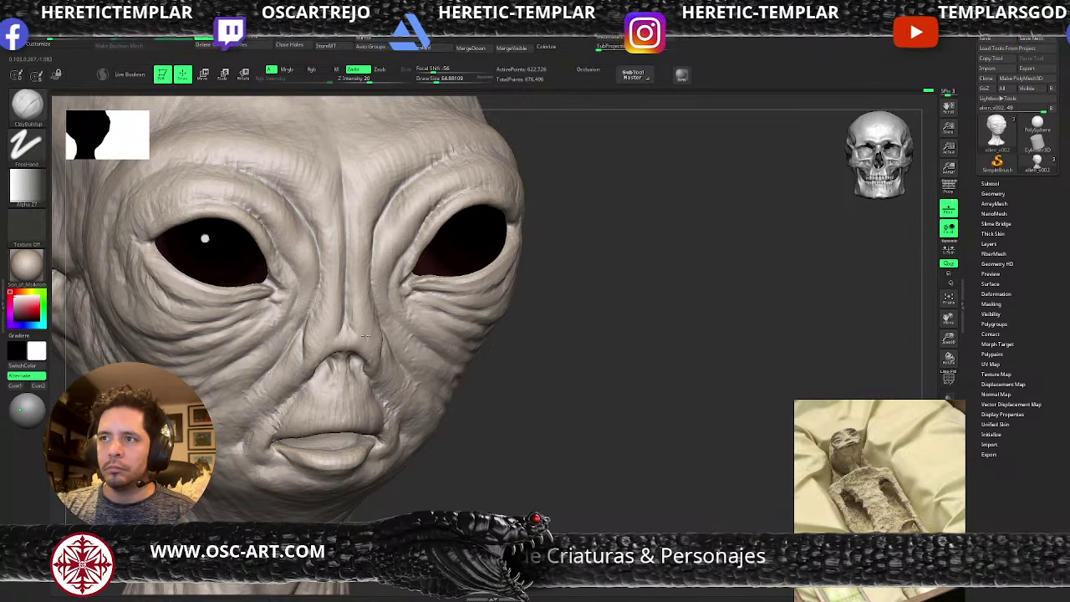
{"action": "key", "text": "["}
{"action": "key", "text": "["}
{"action": "mouse_move", "coordinate": [349, 329]}
{"action": "left_mouse_down"}
{"action": "mouse_move", "coordinate": [361, 338]}
{"action": "mouse_move", "coordinate": [346, 337]}
{"action": "left_mouse_up"}
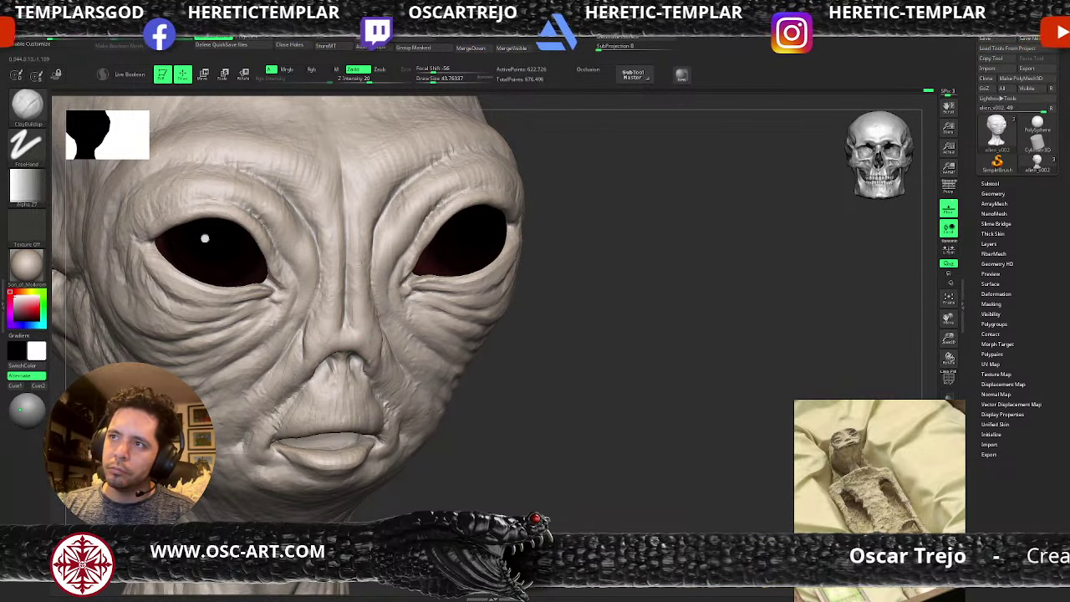
- Build up the top of the nose bridge between the brows with ClayBuildup at about size 65
{"action": "key", "text": "bracketright"}
{"action": "key", "text": "bracketright"}
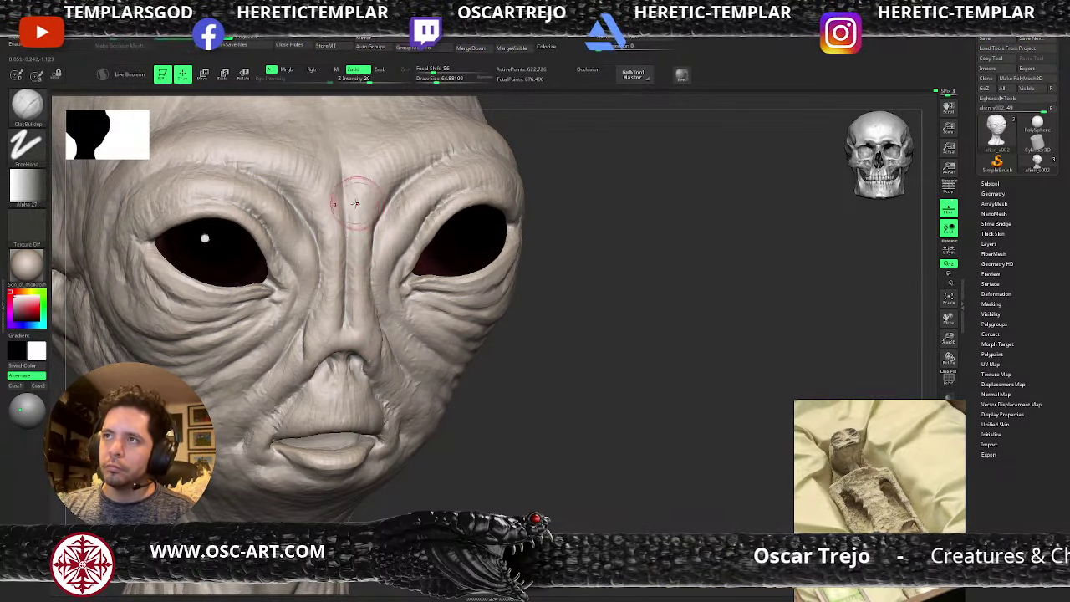
{"action": "mouse_move", "coordinate": [357, 204]}
{"action": "left_mouse_down"}
{"action": "mouse_move", "coordinate": [349, 176]}
{"action": "mouse_move", "coordinate": [365, 152]}
{"action": "left_mouse_up"}
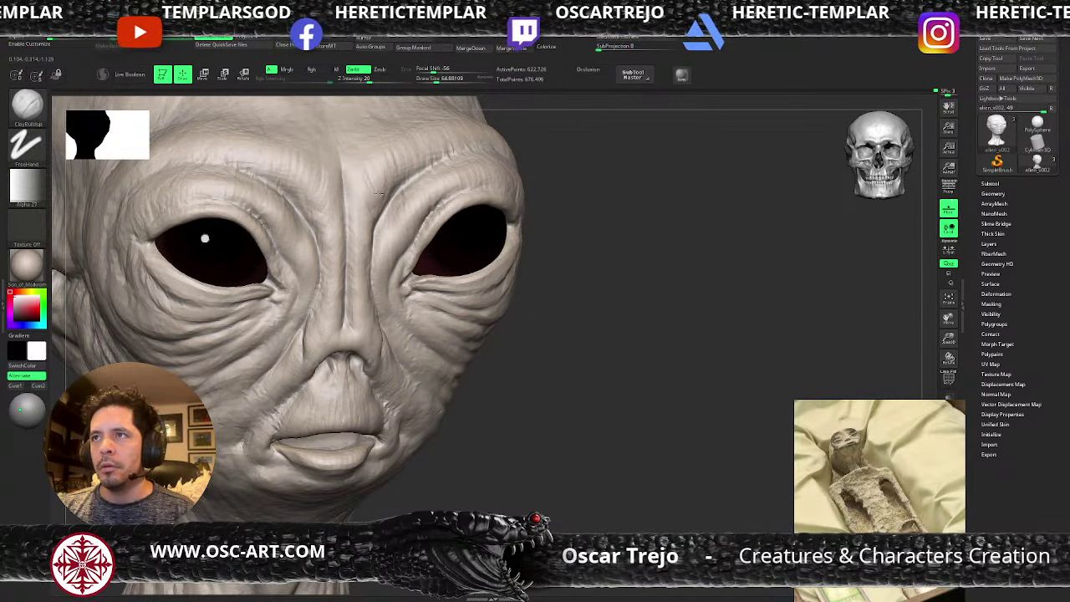
- Adjust the shape of the inner brow beside the nose bridge with the Move brush at about size 65
{"action": "key", "text": "b"}
{"action": "key", "text": "m"}
{"action": "key", "text": "v"}
{"action": "left_click_drag", "start_coordinate": [389, 208], "coordinate": [385, 214]}
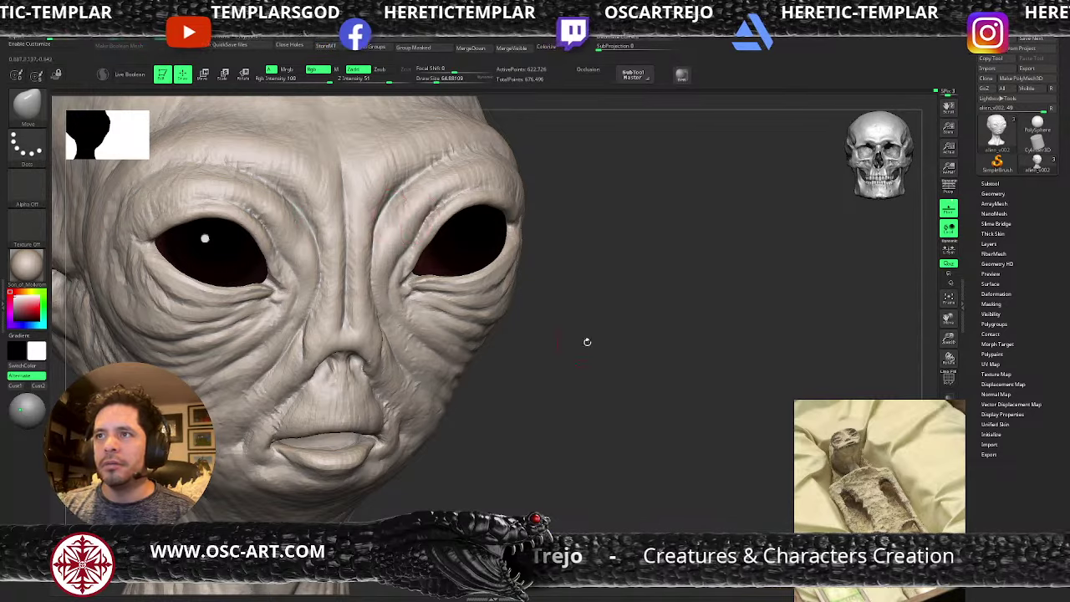
- Smooth the lower nose bridge just above the nostrils
{"action": "right_click_drag", "start_coordinate": [504, 279], "coordinate": [517, 274], "text": "ctrl"}
{"action": "right_click_drag", "start_coordinate": [528, 340], "coordinate": [471, 319]}
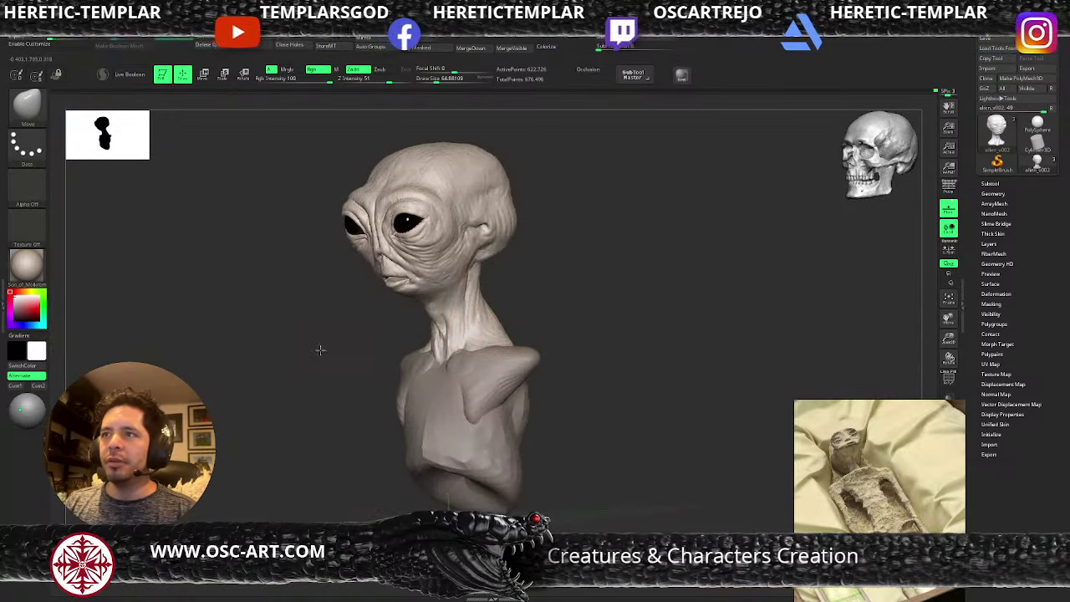
{"action": "mouse_move", "coordinate": [320, 349]}
{"action": "right_mouse_down", "text": "ctrl"}
{"action": "mouse_move", "coordinate": [310, 406]}
{"action": "mouse_move", "coordinate": [347, 405]}
{"action": "right_mouse_up", "text": "ctrl"}
{"action": "key", "text": "b"}
{"action": "key", "text": "c"}
{"action": "key", "text": "b"}
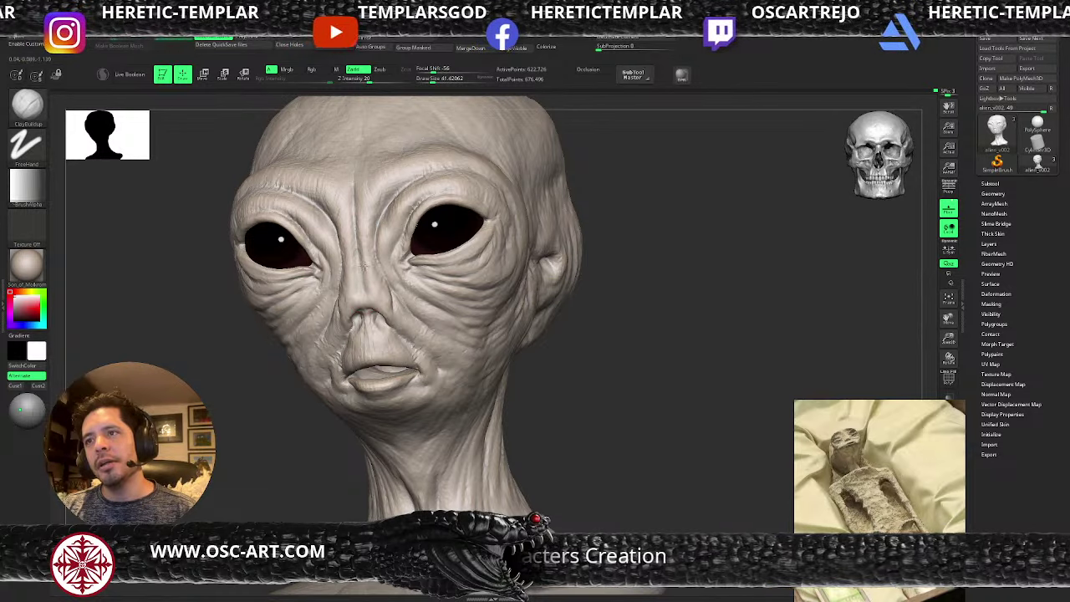
{"action": "key", "text": "shift"}
{"action": "left_click_drag", "start_coordinate": [363, 293], "coordinate": [370, 291], "text": "shift"}
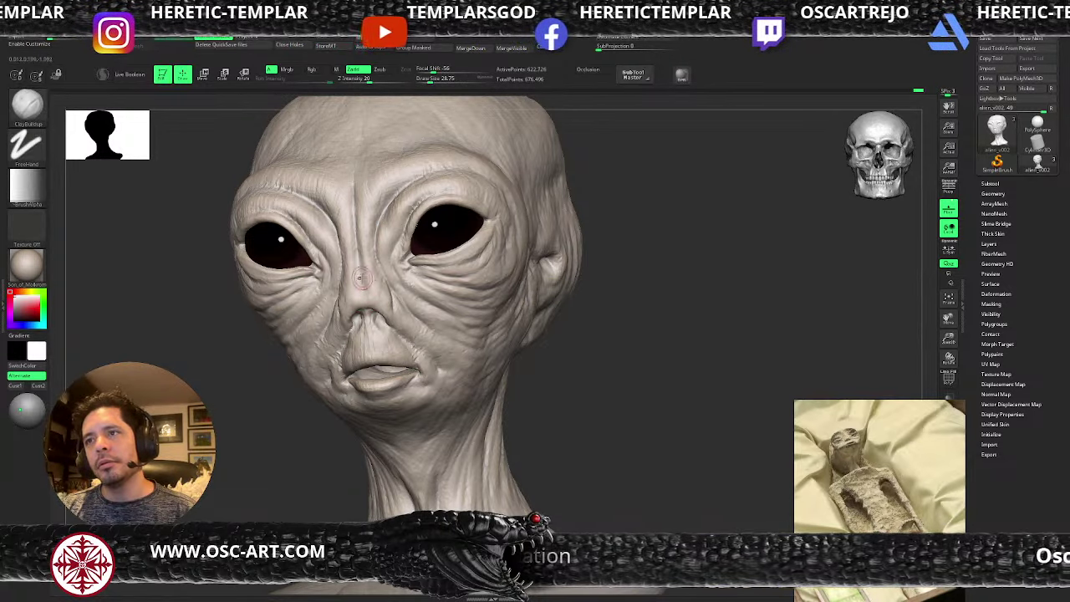
- Build up the cheek fold running from the nose to the mouth corner with ClayBuildup at about size 46
{"action": "key", "text": "bracketright"}
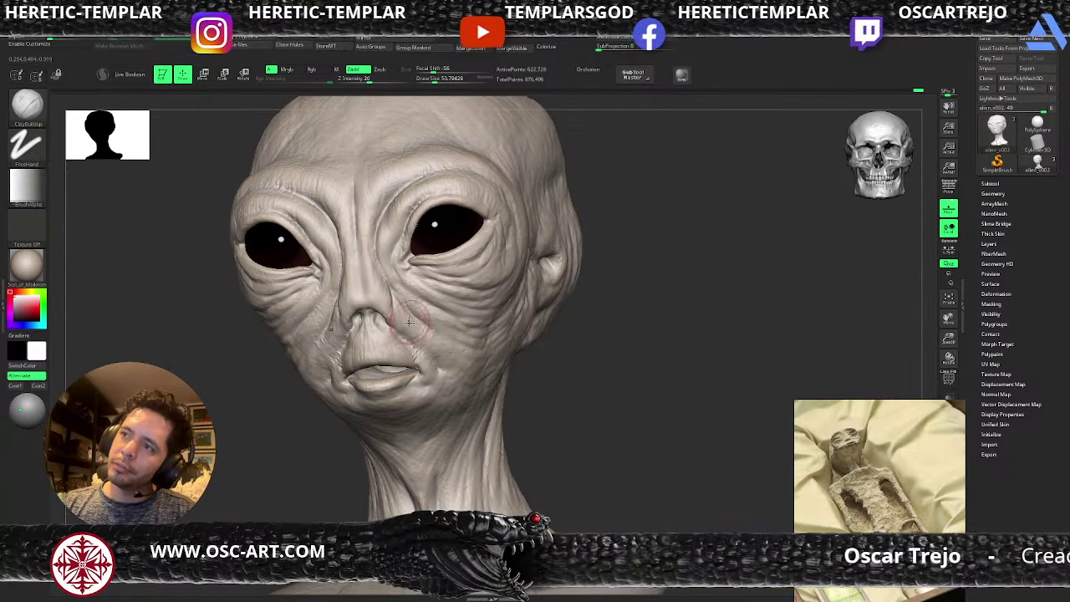
{"action": "key", "text": "bracketleft"}
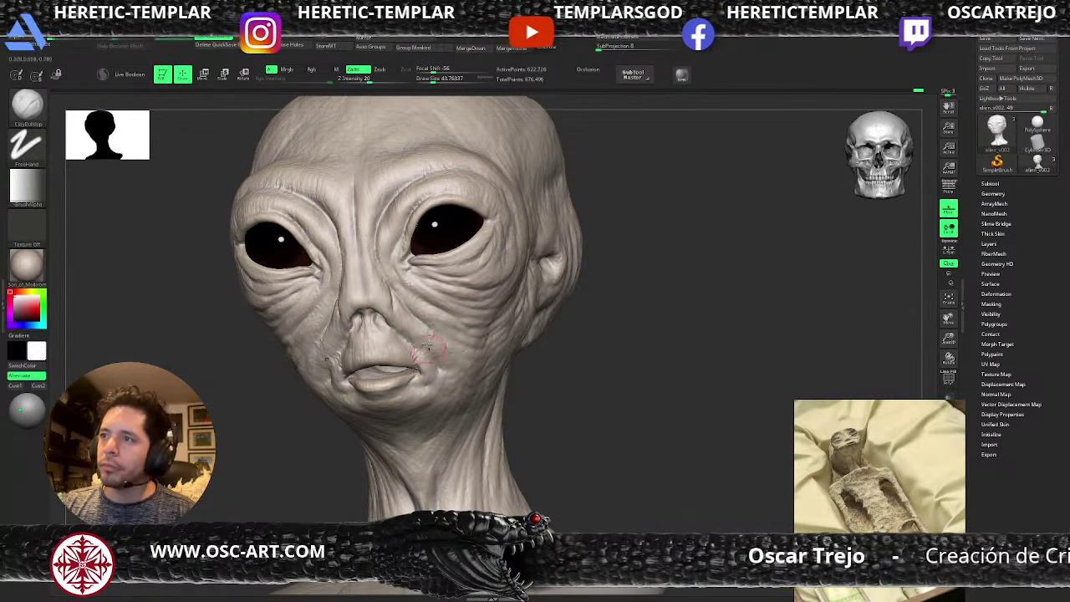
{"action": "left_click_drag", "start_coordinate": [441, 357], "coordinate": [434, 347]}
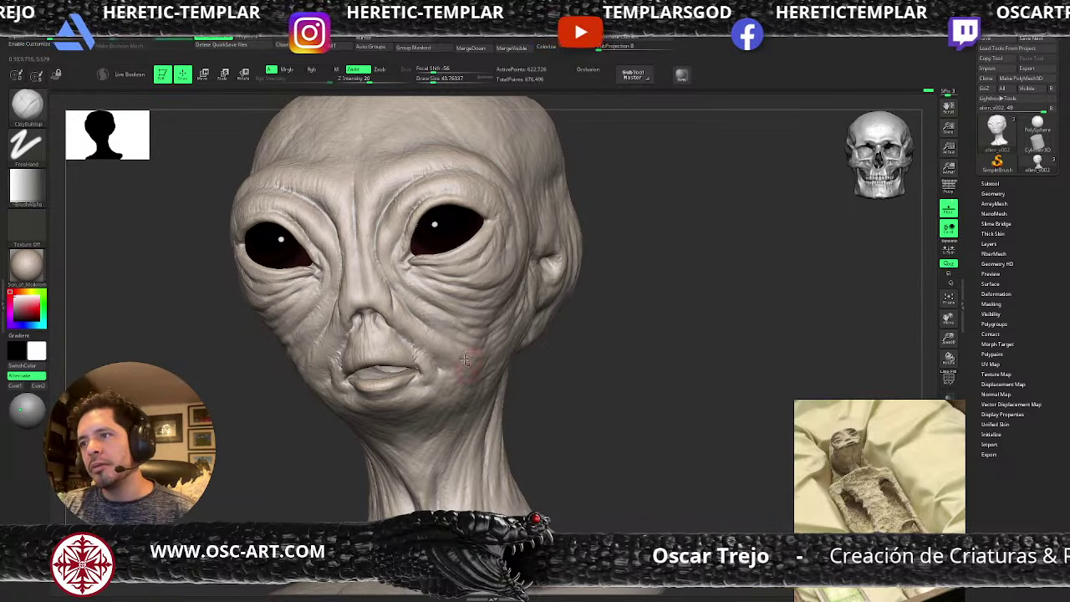
- Raise the cheek folds with the Standard brush and carve the wrinkles between them with DamStandard, both at about size 49
{"action": "left_click_drag", "start_coordinate": [569, 317], "coordinate": [462, 324]}
{"action": "key", "text": "b"}
{"action": "key", "text": "s"}
{"action": "key", "text": "t"}
{"action": "key", "text": "bracketleft"}
{"action": "key", "text": "bracketleft"}
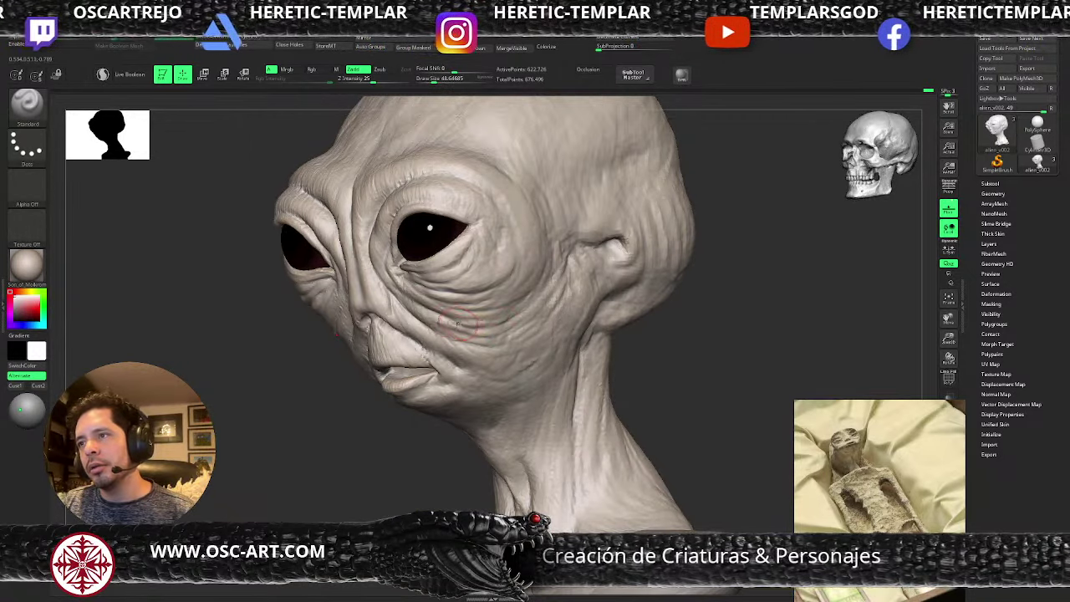
{"action": "key", "text": "b"}
{"action": "key", "text": "d"}
{"action": "key", "text": "s"}
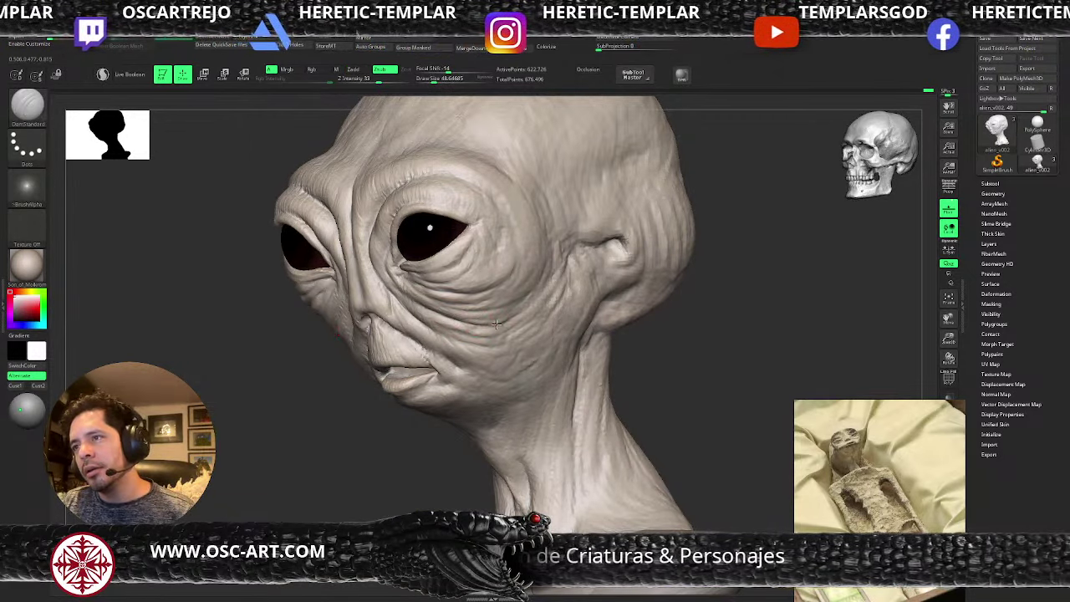
- Build up the cheek between the lower wrinkles and the mouth corner with ClayBuildup at about size 62
{"action": "key", "text": "b"}
{"action": "key", "text": "c"}
{"action": "key", "text": "b"}
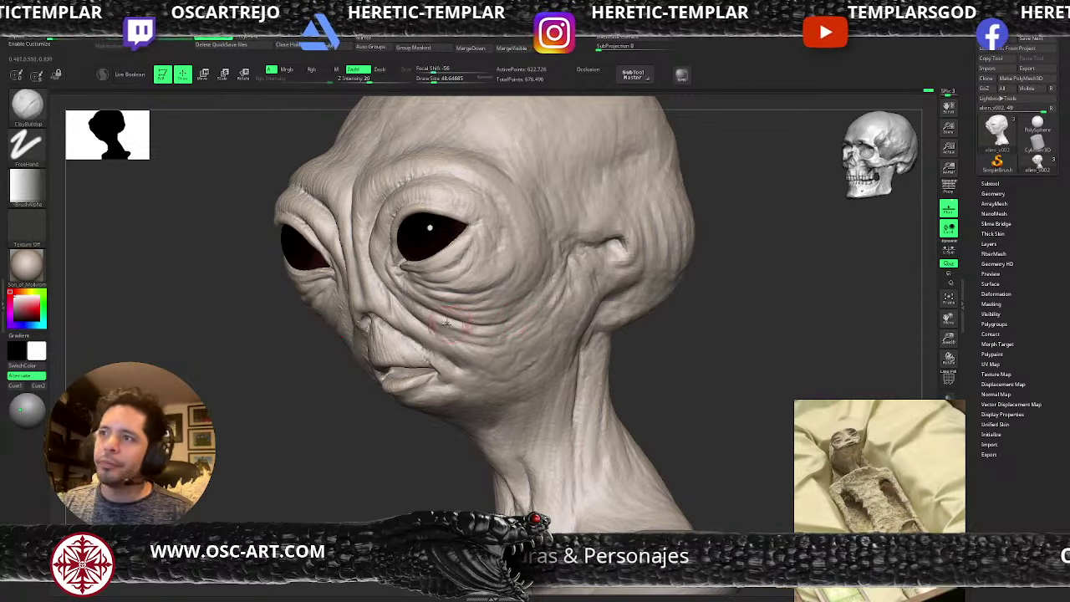
{"action": "key", "text": "s"}
{"action": "left_click_drag", "start_coordinate": [491, 347], "coordinate": [485, 346]}
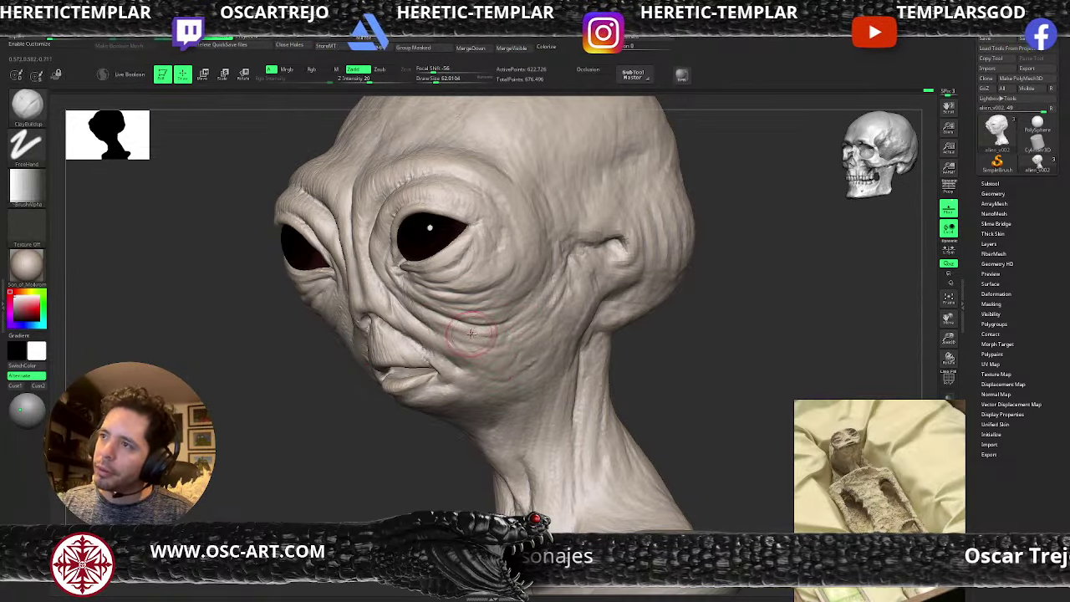
- Refine the outer cheek wrinkles with the Standard and DamStandard brushes, both at about size 41
{"action": "key", "text": "b"}
{"action": "key", "text": "s"}
{"action": "key", "text": "t"}
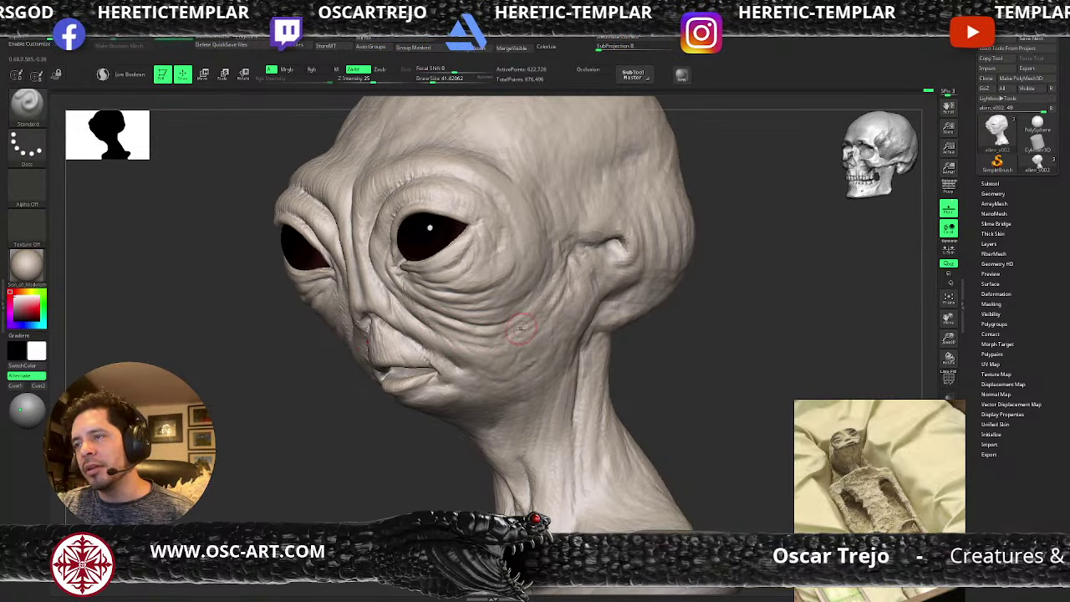
{"action": "key", "text": "b"}
{"action": "key", "text": "d"}
{"action": "key", "text": "s"}
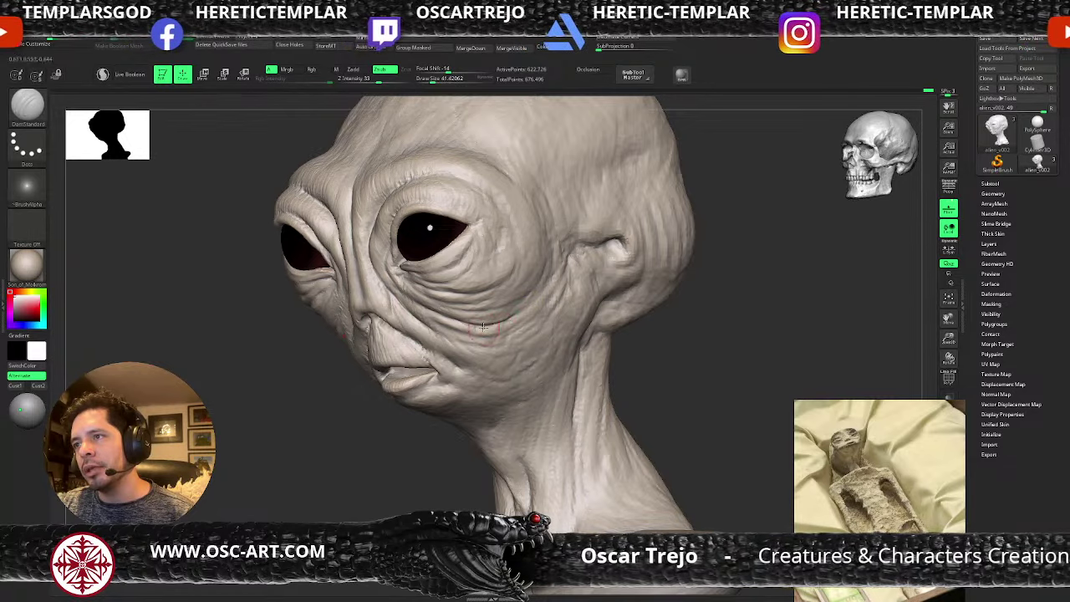
- Examine the head's silhouette and cheek wrinkles from both three-quarter sides and straight from the front
{"action": "key", "text": "f"}
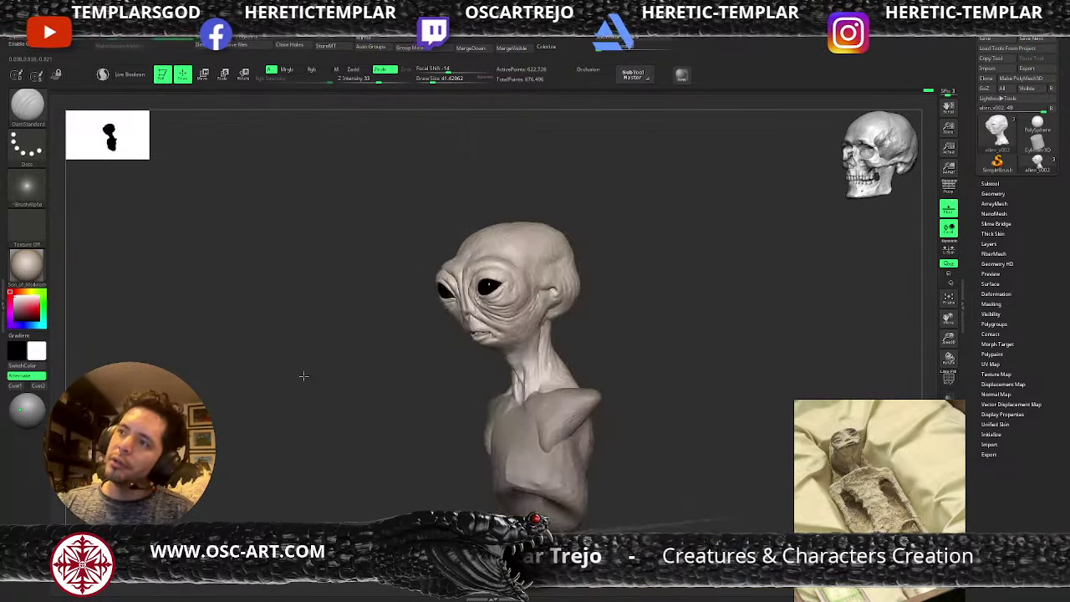
{"action": "left_click_drag", "start_coordinate": [303, 375], "coordinate": [338, 375]}
{"action": "left_click_drag", "start_coordinate": [607, 327], "coordinate": [588, 403]}
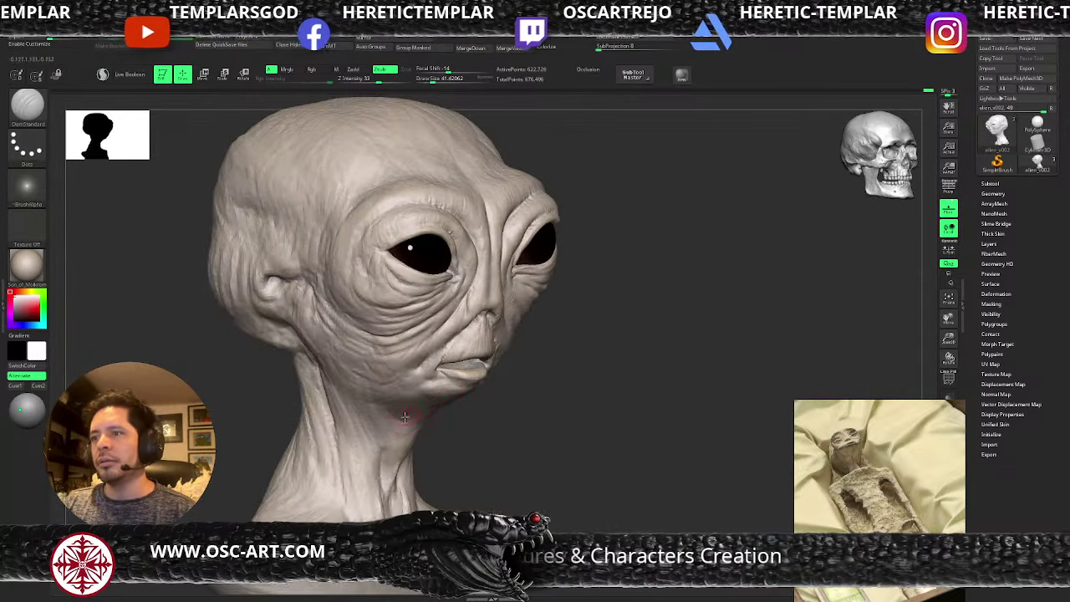
{"action": "key", "text": "b"}
{"action": "key", "text": "c"}
{"action": "key", "text": "b"}
{"action": "mouse_move", "coordinate": [452, 452]}
{"action": "left_mouse_down", "text": "shift"}
{"action": "mouse_move", "coordinate": [425, 454]}
{"action": "mouse_move", "coordinate": [425, 540]}
{"action": "left_mouse_up", "text": "shift"}
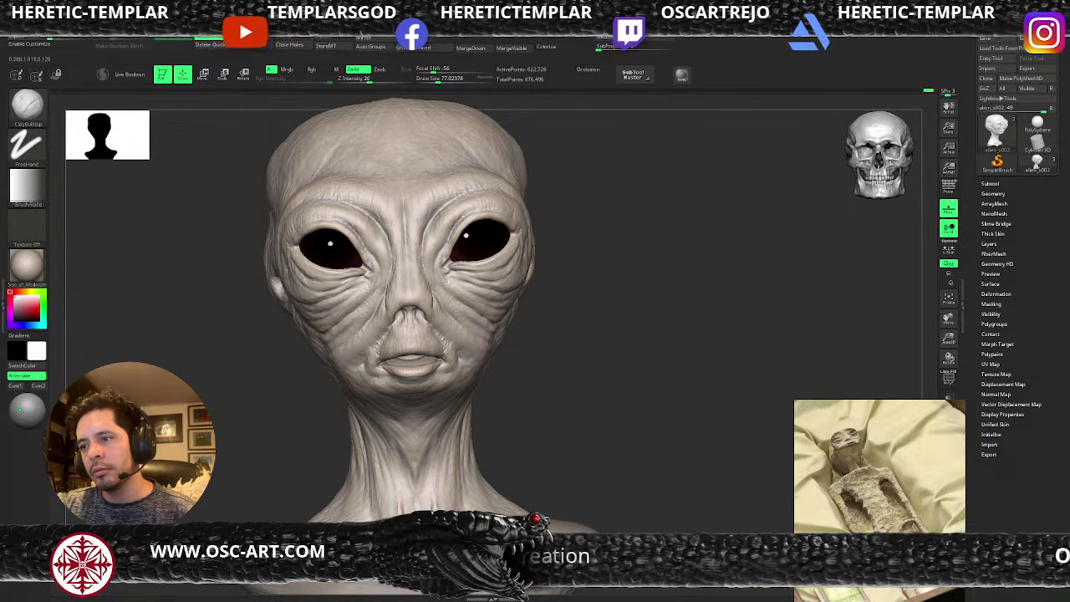
{"action": "left_click_drag", "start_coordinate": [519, 350], "coordinate": [447, 368]}
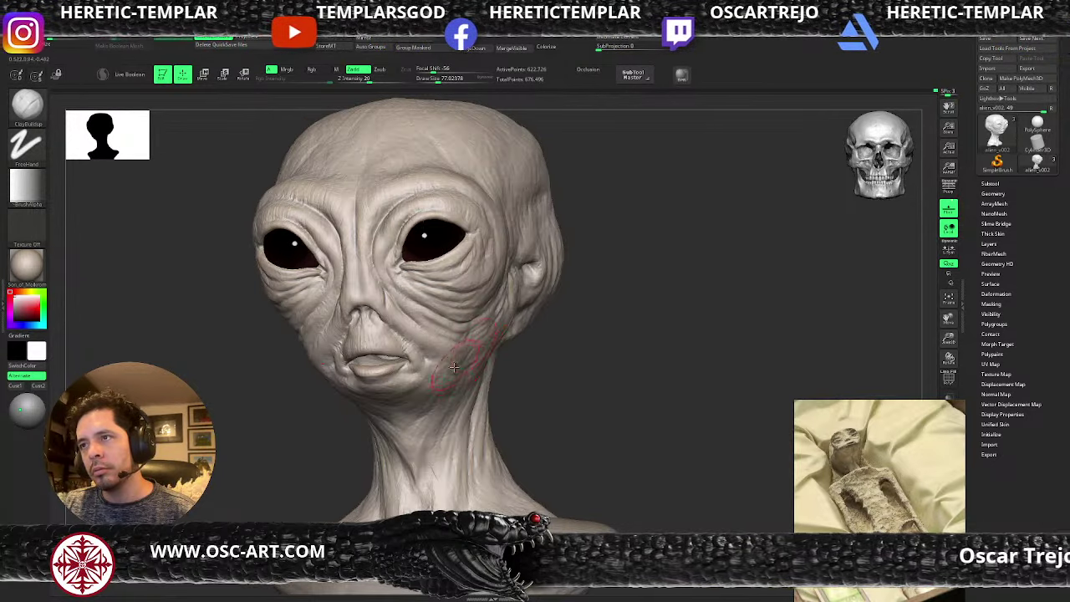
- Raise the skin beside the mouth corner with the Standard brush at about size 54
{"action": "key", "text": "b"}
{"action": "key", "text": "s"}
{"action": "key", "text": "t"}
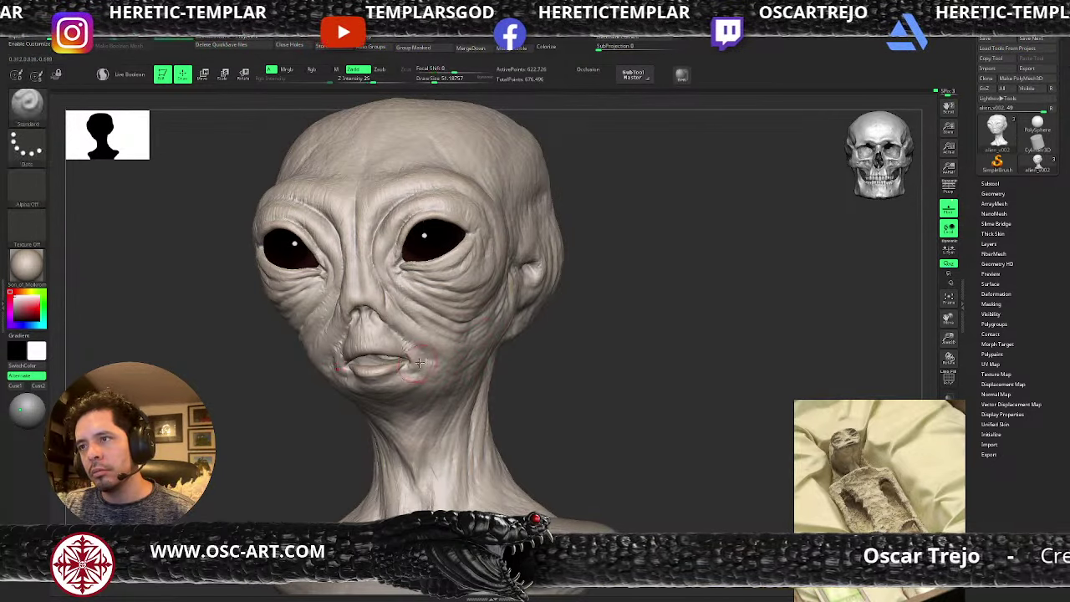
{"action": "key", "text": "bracketright"}
{"action": "key", "text": "bracketright"}
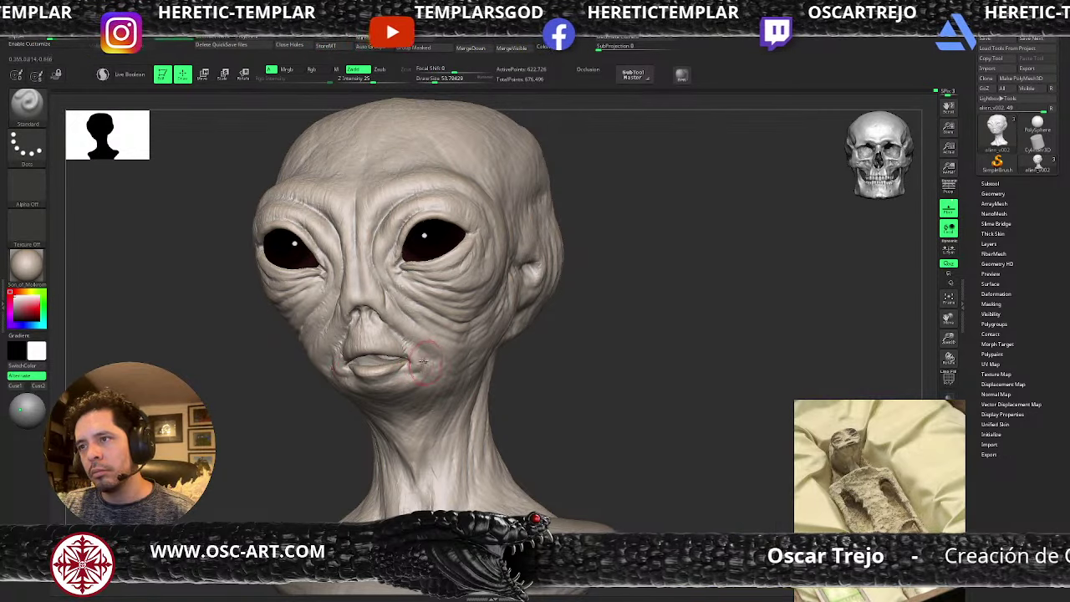
- Build up the area below the mouth corner toward the chin with ClayBuildup, ending at about size 87
{"action": "key", "text": "b"}
{"action": "key", "text": "c"}
{"action": "key", "text": "b"}
{"action": "key", "text": "s"}
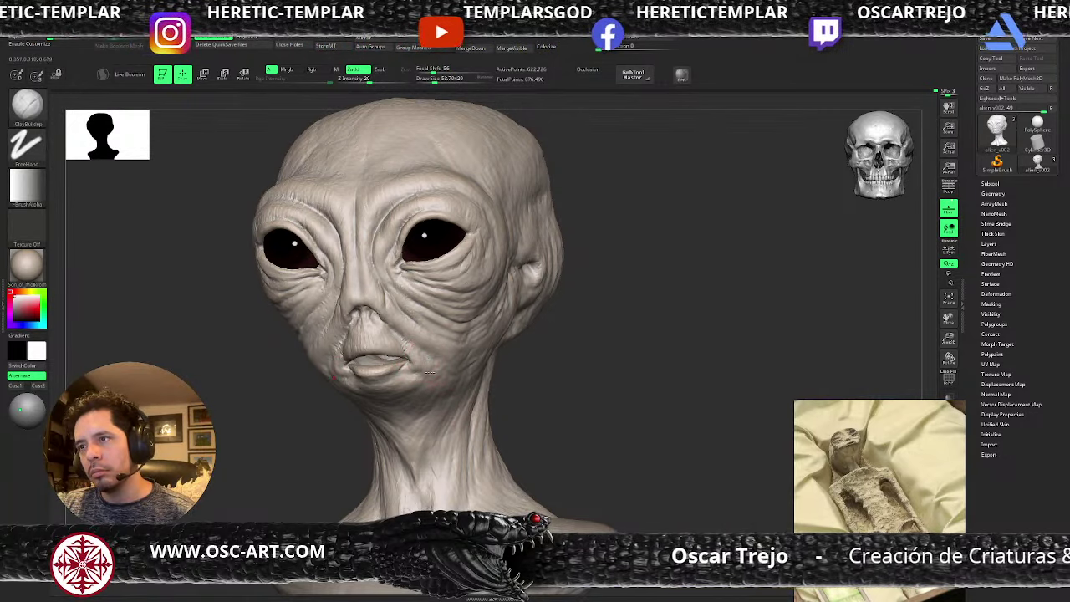
{"action": "key", "text": "s"}
{"action": "left_click_drag", "start_coordinate": [427, 381], "coordinate": [434, 382]}
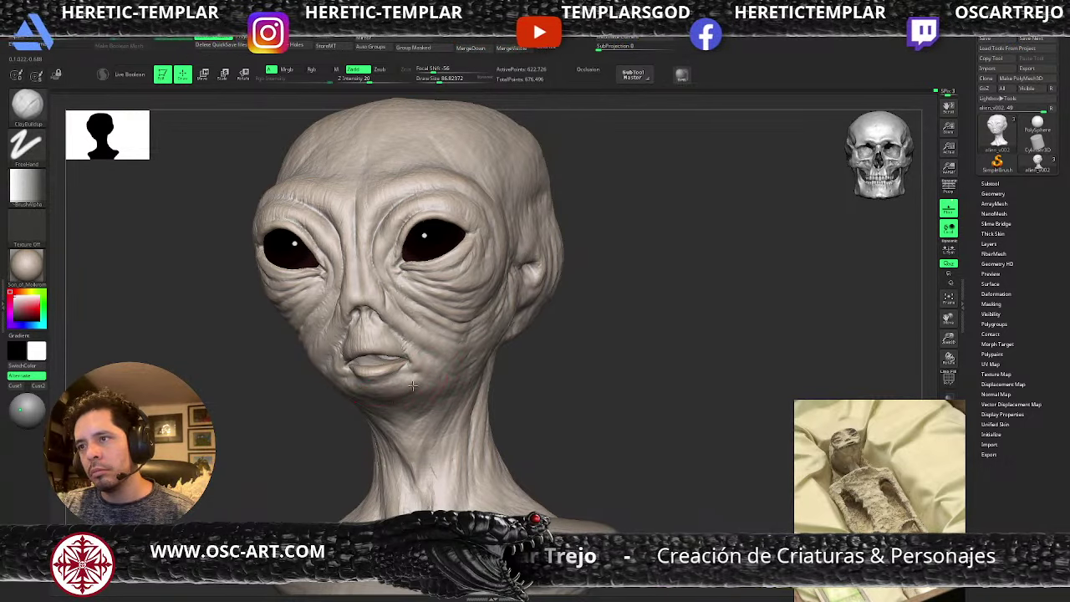
- Fill out the jawline and the underside of the chin with ClayBuildup at sizes of about 116 and 177
{"action": "right_click_drag", "start_coordinate": [372, 409], "coordinate": [355, 408]}
{"action": "key", "text": "bracketright"}
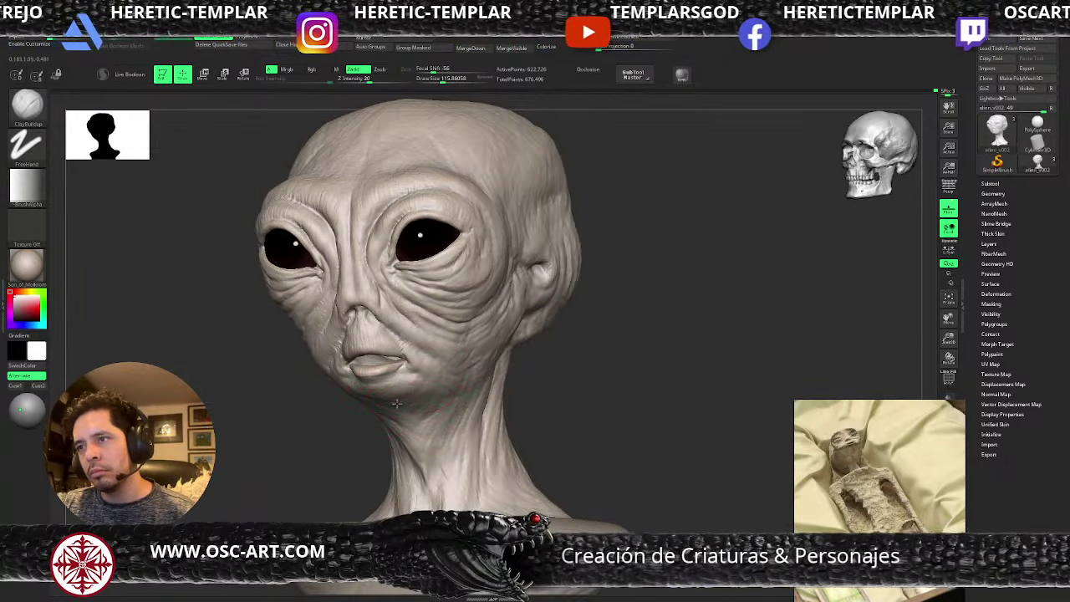
{"action": "key", "text": "bracketright"}
{"action": "key", "text": "bracketright"}
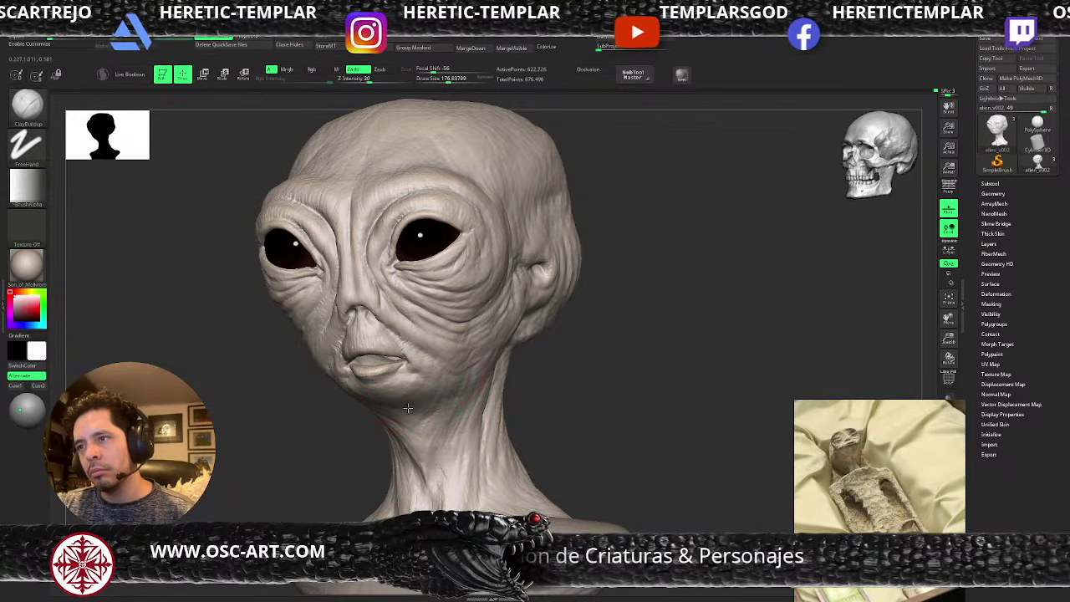
- Adjust the polypaint colors of the eyes subtool with Adjust Colors and make the alien_v002 bust the active subtool again
{"action": "left_click_drag", "start_coordinate": [289, 432], "coordinate": [254, 372], "text": "alt"}
{"action": "left_click_drag", "start_coordinate": [255, 393], "coordinate": [348, 394]}
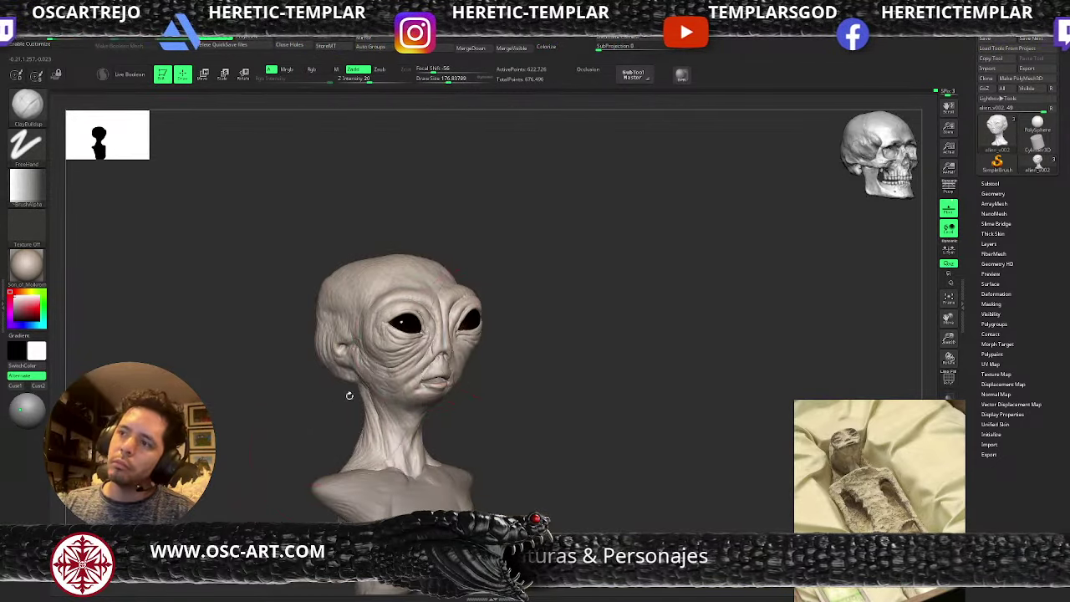
{"action": "left_click_drag", "start_coordinate": [528, 329], "coordinate": [523, 310]}
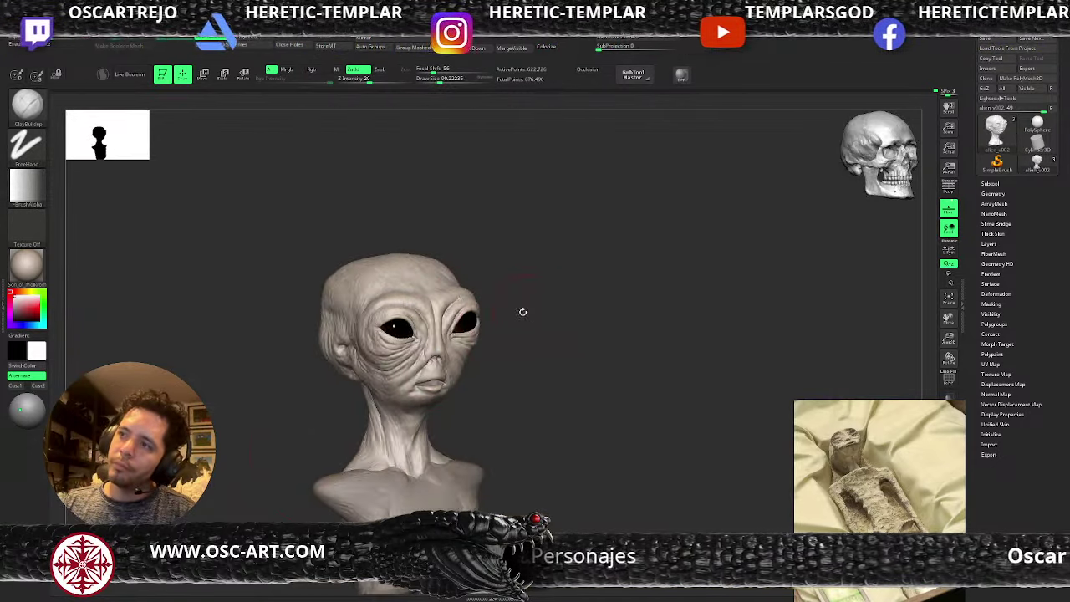
{"action": "left_click", "coordinate": [467, 322], "text": "alt"}
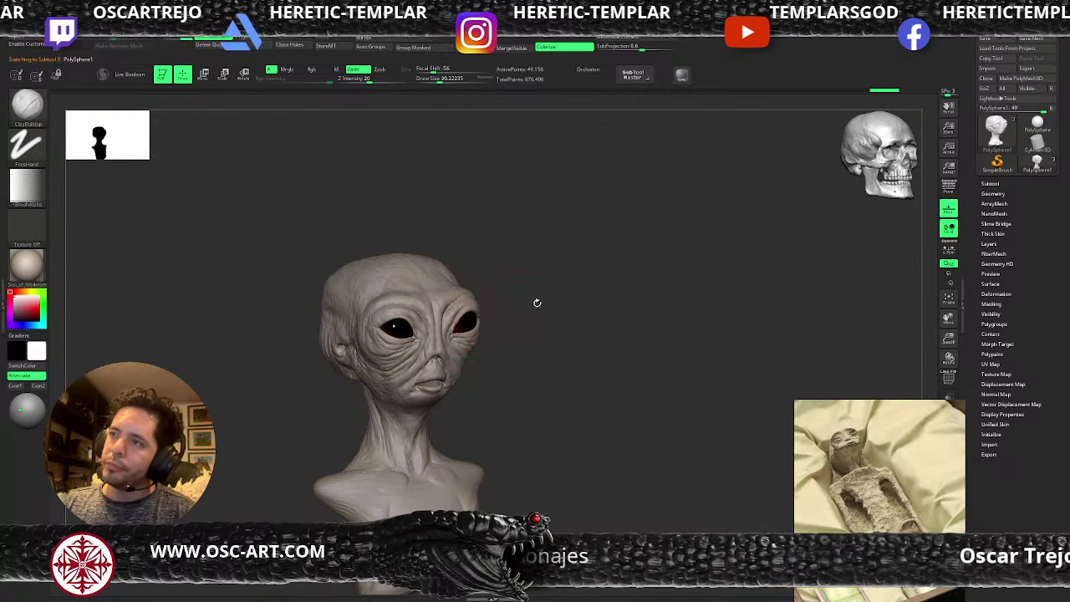
{"action": "left_click", "coordinate": [992, 353], "text": "shift"}
{"action": "left_click", "coordinate": [1008, 408]}
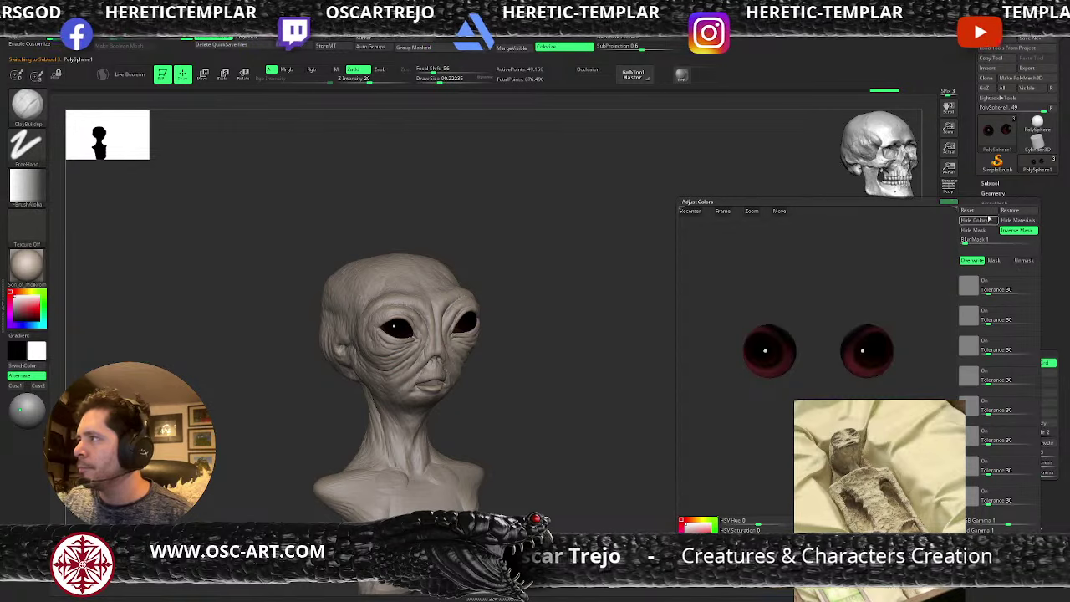
{"action": "left_click", "coordinate": [736, 568]}
{"action": "left_click_drag", "start_coordinate": [709, 459], "coordinate": [653, 407]}
{"action": "left_click", "coordinate": [464, 445], "text": "alt"}
{"action": "left_click_drag", "start_coordinate": [514, 407], "coordinate": [532, 427]}
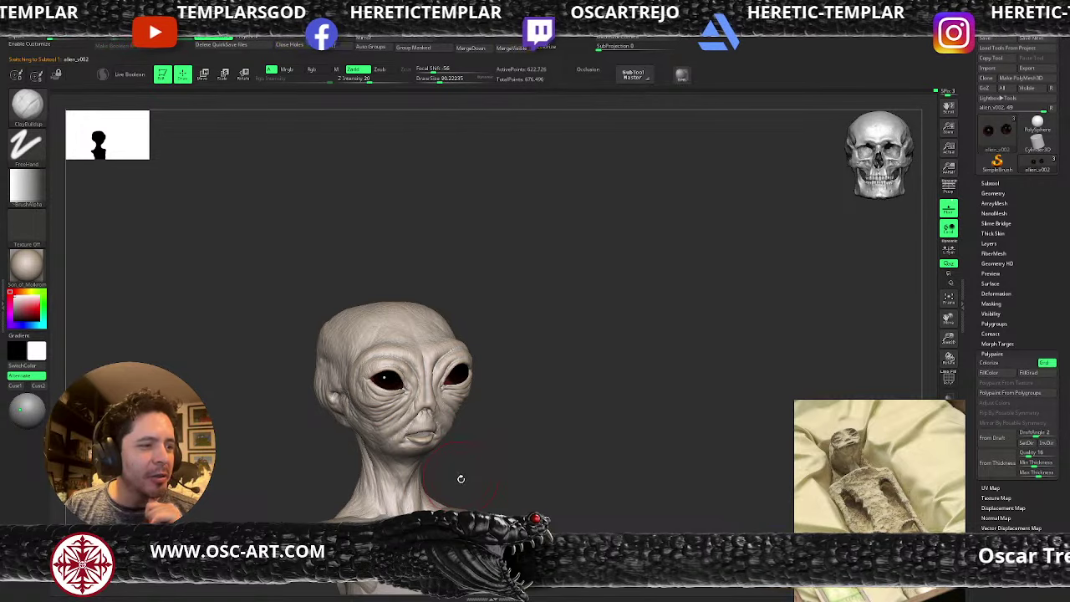
- Carve creases into the upper eyelid with the DamStandard brush at sizes of about 65 and 44
{"action": "mouse_move", "coordinate": [506, 367]}
{"action": "left_mouse_down"}
{"action": "mouse_move", "coordinate": [538, 356]}
{"action": "mouse_move", "coordinate": [552, 493]}
{"action": "left_mouse_up"}
{"action": "key", "text": "b"}
{"action": "key", "text": "d"}
{"action": "key", "text": "s"}
{"action": "left_click", "coordinate": [439, 374], "text": "alt"}
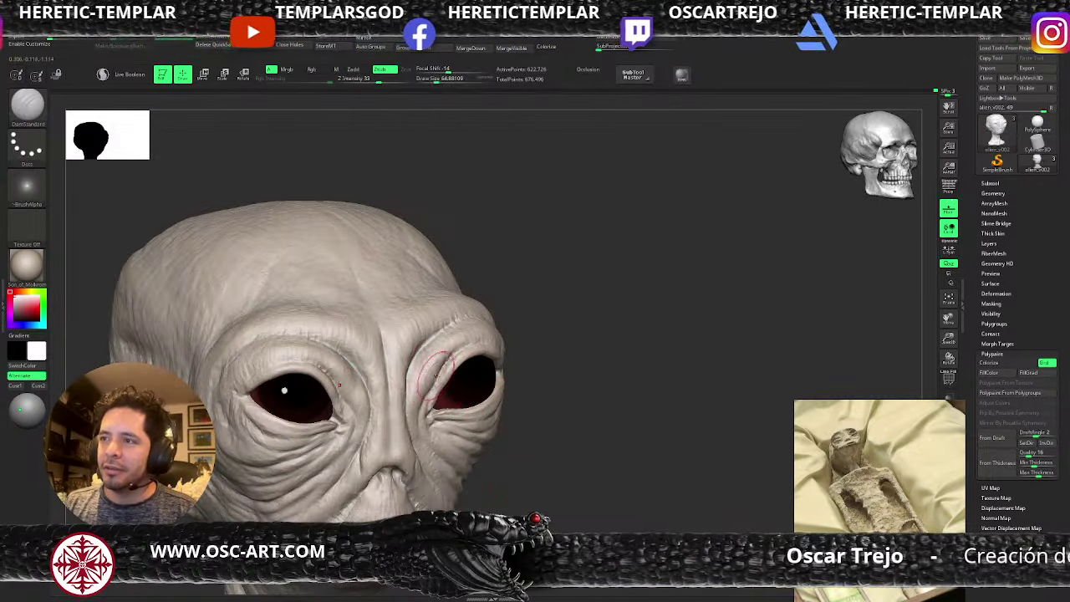
{"action": "key", "text": "b"}
{"action": "key", "text": "m"}
{"action": "key", "text": "v"}
{"action": "key", "text": "b"}
{"action": "key", "text": "d"}
{"action": "key", "text": "s"}
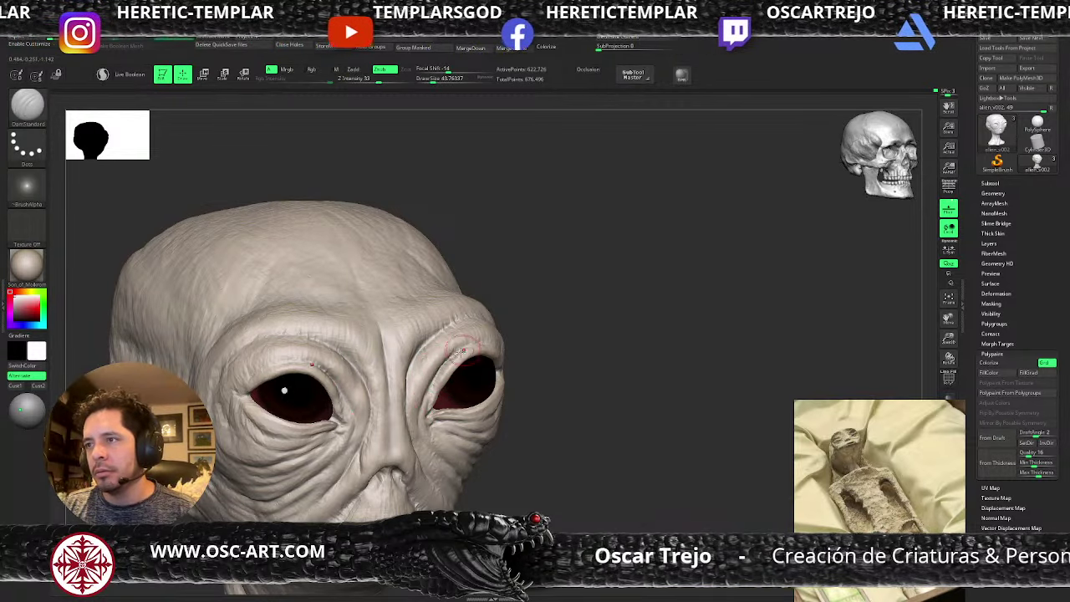
{"action": "mouse_move", "coordinate": [449, 357]}
{"action": "left_mouse_down"}
{"action": "mouse_move", "coordinate": [486, 326]}
{"action": "mouse_move", "coordinate": [512, 339]}
{"action": "mouse_move", "coordinate": [459, 339]}
{"action": "left_mouse_up"}
- Refine the upper eyelid folds with ClayBuildup and DamStandard at about size 57 and smooth them
{"action": "key", "text": "b"}
{"action": "key", "text": "c"}
{"action": "key", "text": "b"}
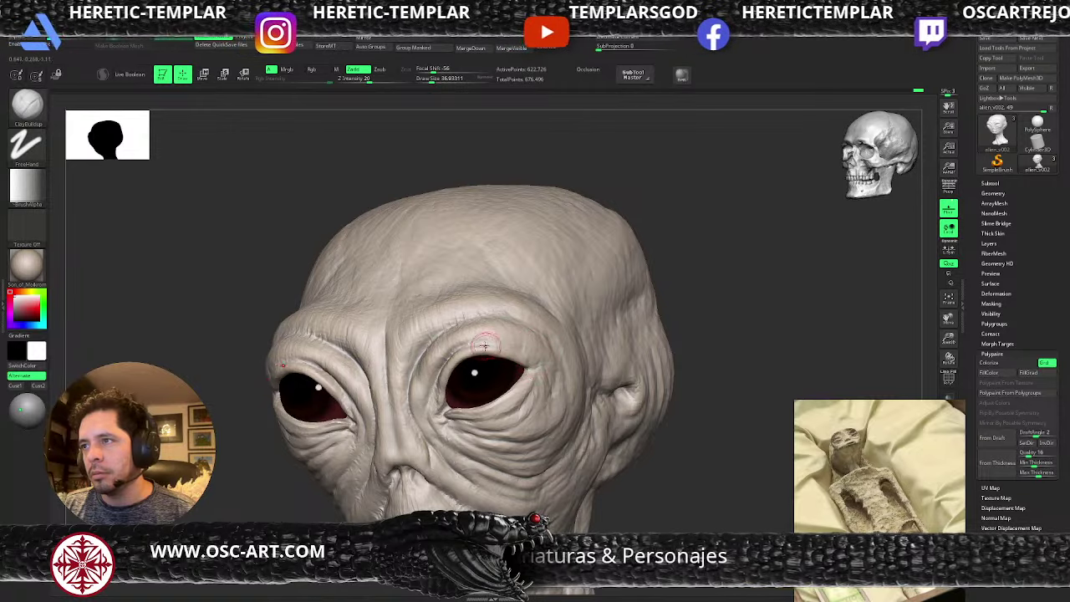
{"action": "key", "text": "b"}
{"action": "key", "text": "d"}
{"action": "key", "text": "s"}
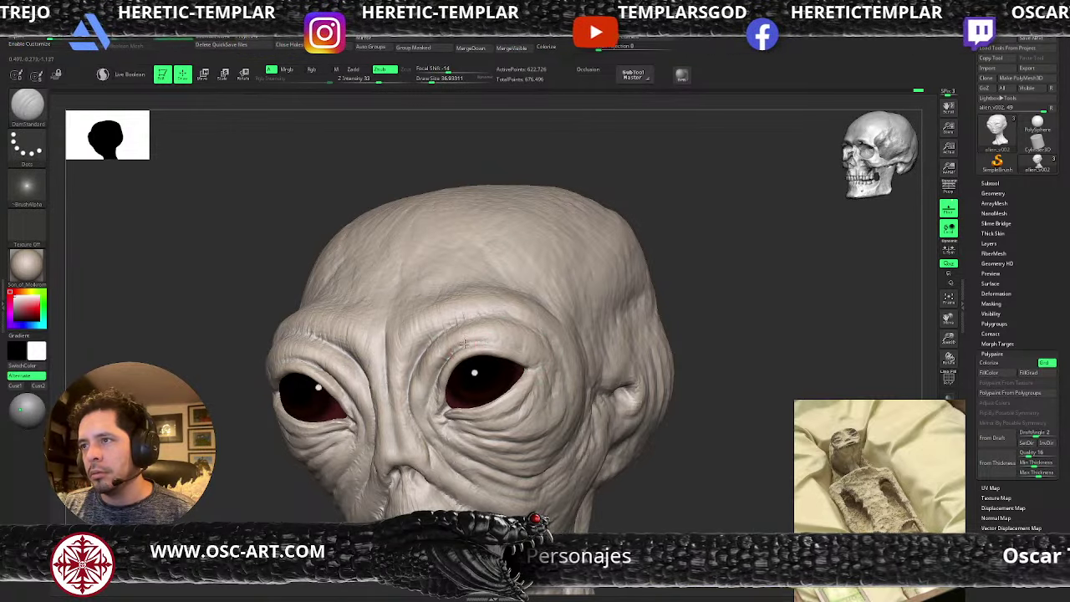
{"action": "key", "text": "shift"}
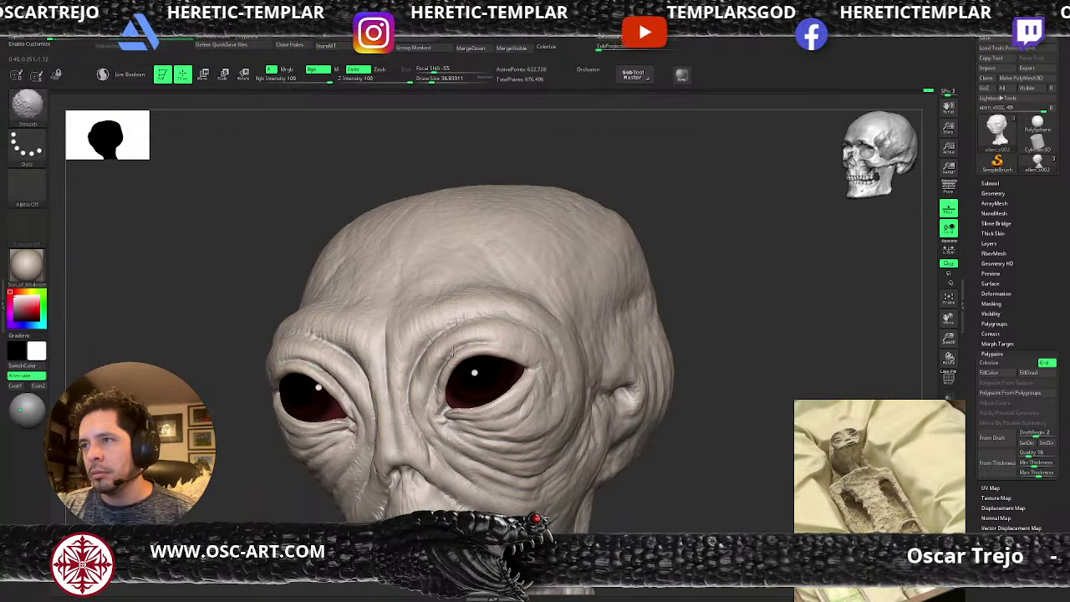
{"action": "key", "text": "s"}
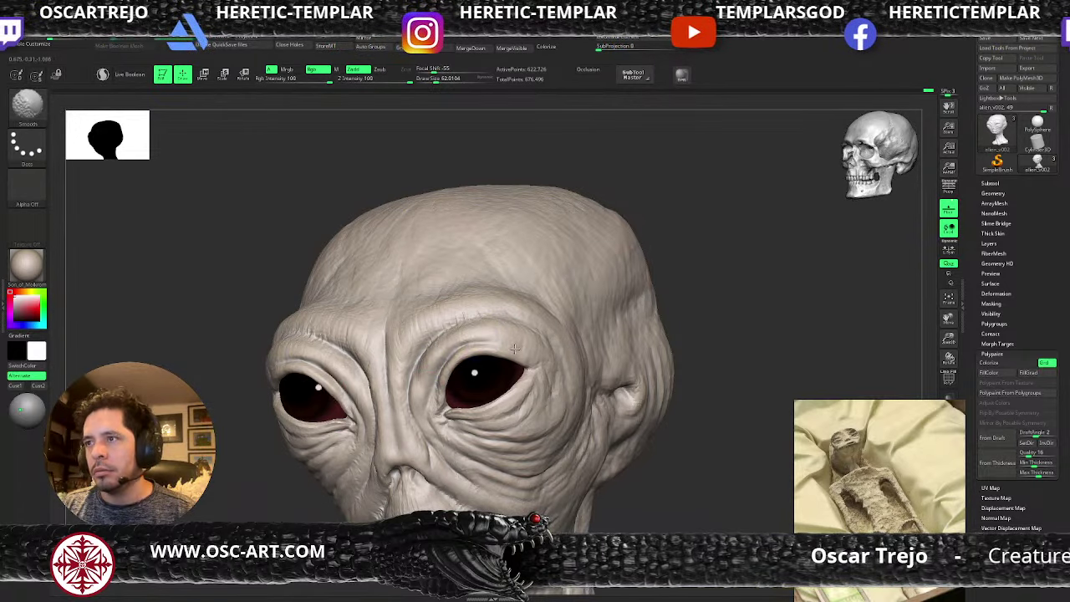
- Pull the outer cheek below the eye inward with the Move brush at about size 83
{"action": "mouse_move", "coordinate": [714, 323]}
{"action": "left_mouse_down", "text": "alt"}
{"action": "mouse_move", "coordinate": [604, 296]}
{"action": "mouse_move", "coordinate": [616, 319]}
{"action": "mouse_move", "coordinate": [635, 318]}
{"action": "mouse_move", "coordinate": [595, 301]}
{"action": "mouse_move", "coordinate": [585, 335]}
{"action": "mouse_move", "coordinate": [597, 322]}
{"action": "mouse_move", "coordinate": [595, 368]}
{"action": "left_mouse_up", "text": "alt"}
{"action": "key", "text": "b"}
{"action": "key", "text": "m"}
{"action": "key", "text": "v"}
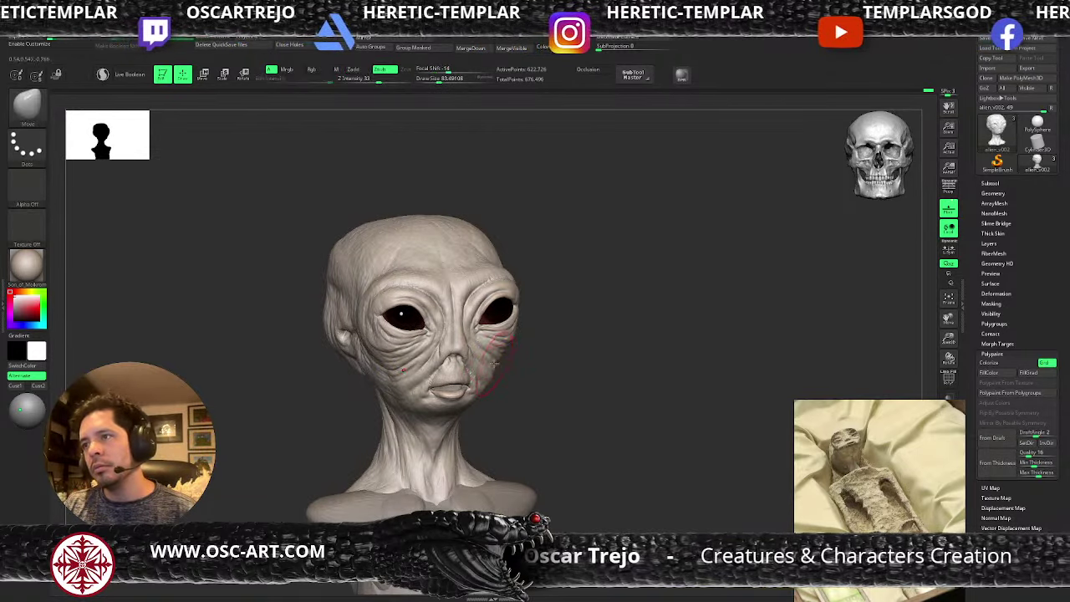
{"action": "left_click_drag", "start_coordinate": [500, 359], "coordinate": [482, 361]}
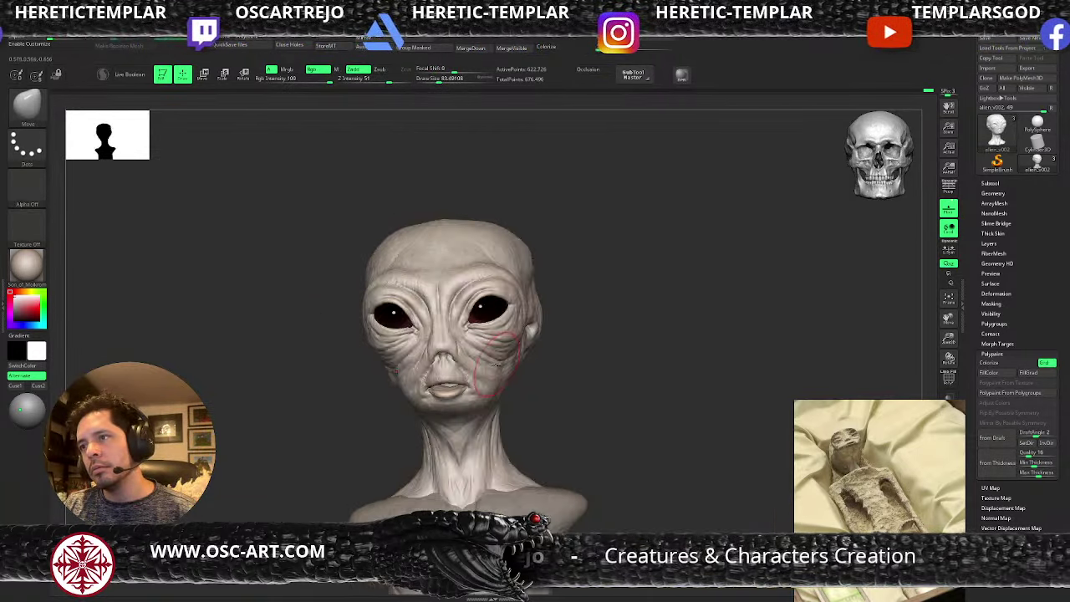
- Build up and smooth the cheek and the folds under the eye with ClayBuildup, ending at about size 65
{"action": "key", "text": "b"}
{"action": "key", "text": "c"}
{"action": "key", "text": "b"}
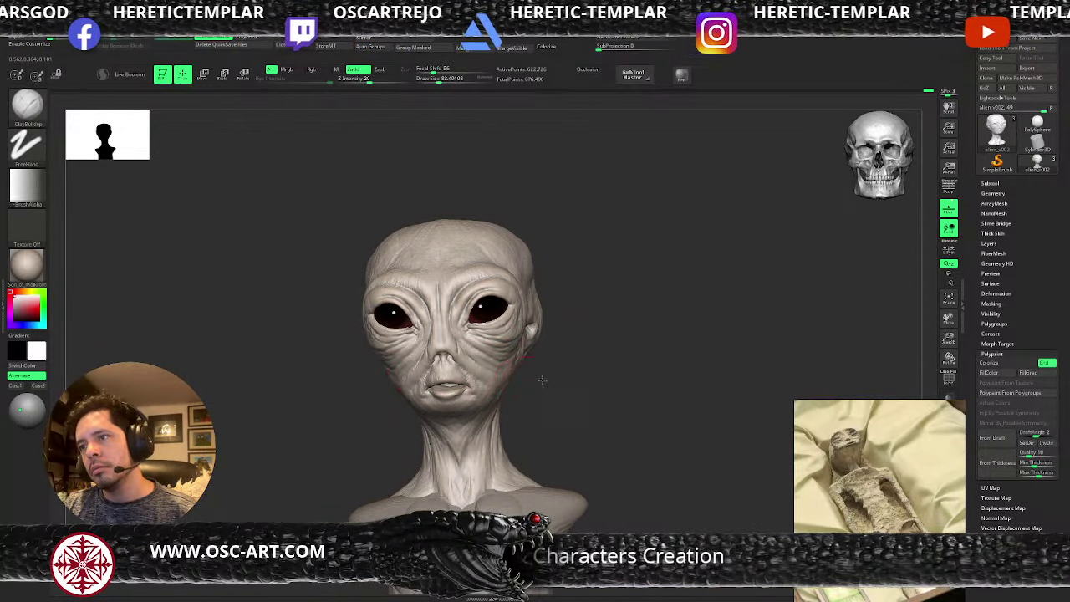
{"action": "mouse_move", "coordinate": [542, 380]}
{"action": "left_mouse_down"}
{"action": "mouse_move", "coordinate": [588, 359]}
{"action": "mouse_move", "coordinate": [549, 382]}
{"action": "mouse_move", "coordinate": [552, 399]}
{"action": "left_mouse_up"}
{"action": "key", "text": "bracketleft"}
{"action": "key", "text": "bracketleft"}
{"action": "left_click_drag", "start_coordinate": [493, 351], "coordinate": [492, 341], "text": "shift"}
{"action": "key", "text": "s"}
{"action": "mouse_move", "coordinate": [493, 340]}
{"action": "left_mouse_down"}
{"action": "mouse_move", "coordinate": [480, 325]}
{"action": "mouse_move", "coordinate": [491, 319]}
{"action": "mouse_move", "coordinate": [500, 389]}
{"action": "mouse_move", "coordinate": [539, 394]}
{"action": "left_mouse_up"}
{"action": "mouse_move", "coordinate": [539, 395]}
{"action": "left_mouse_down"}
{"action": "mouse_move", "coordinate": [524, 390]}
{"action": "mouse_move", "coordinate": [328, 464]}
{"action": "mouse_move", "coordinate": [381, 493]}
{"action": "left_mouse_up"}
{"action": "key", "text": "s"}
{"action": "left_click_drag", "start_coordinate": [479, 341], "coordinate": [471, 342]}
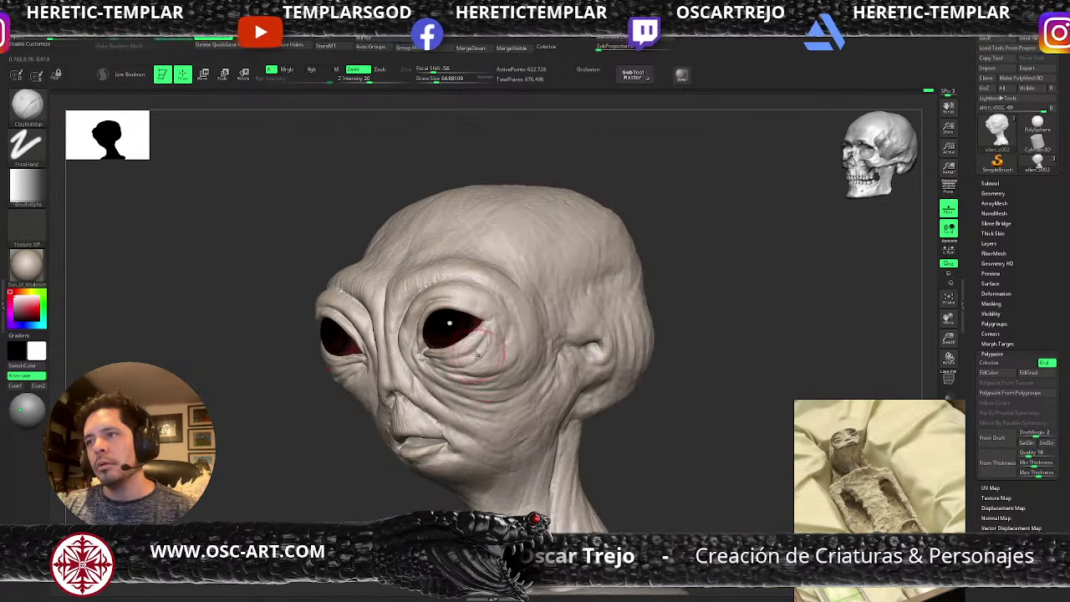
- Carve wrinkles around the outer corner of the eye with DamStandard at about size 51
{"action": "key", "text": "s"}
{"action": "key", "text": "b"}
{"action": "key", "text": "d"}
{"action": "key", "text": "s"}
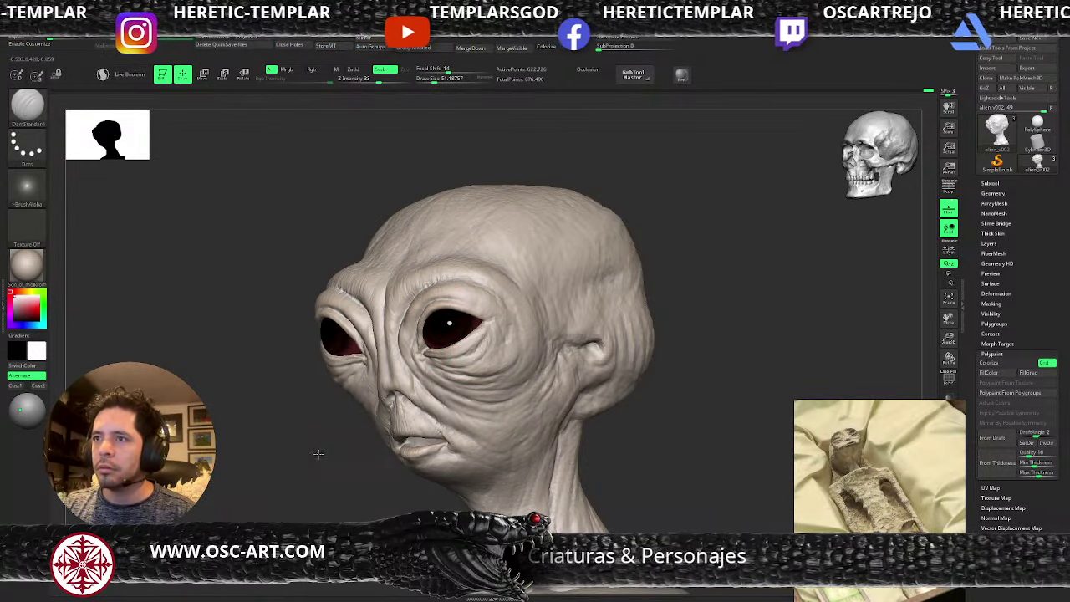
{"action": "left_click_drag", "start_coordinate": [317, 454], "coordinate": [368, 426], "text": "alt"}
{"action": "mouse_move", "coordinate": [543, 277]}
{"action": "left_mouse_down"}
{"action": "mouse_move", "coordinate": [552, 284]}
{"action": "mouse_move", "coordinate": [541, 248]}
{"action": "left_mouse_up"}
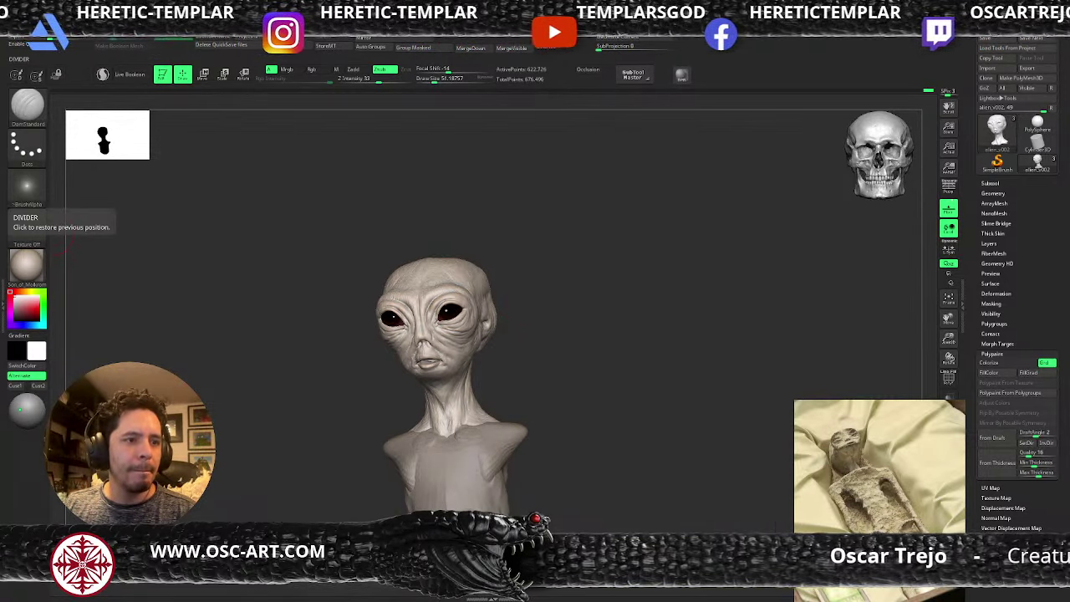
- Try to shrink the eye openings by moving the eyelids inward with the Move brush at sizes between about 35 and 87
{"action": "mouse_move", "coordinate": [533, 294]}
{"action": "left_mouse_down"}
{"action": "mouse_move", "coordinate": [544, 293]}
{"action": "mouse_move", "coordinate": [523, 303]}
{"action": "left_mouse_up"}
{"action": "mouse_move", "coordinate": [359, 384]}
{"action": "left_mouse_down", "text": "alt"}
{"action": "mouse_move", "coordinate": [356, 422]}
{"action": "mouse_move", "coordinate": [288, 417]}
{"action": "mouse_move", "coordinate": [400, 389]}
{"action": "left_mouse_up", "text": "alt"}
{"action": "key", "text": "b"}
{"action": "key", "text": "m"}
{"action": "key", "text": "v"}
{"action": "key", "text": "s"}
{"action": "left_click", "coordinate": [478, 315]}
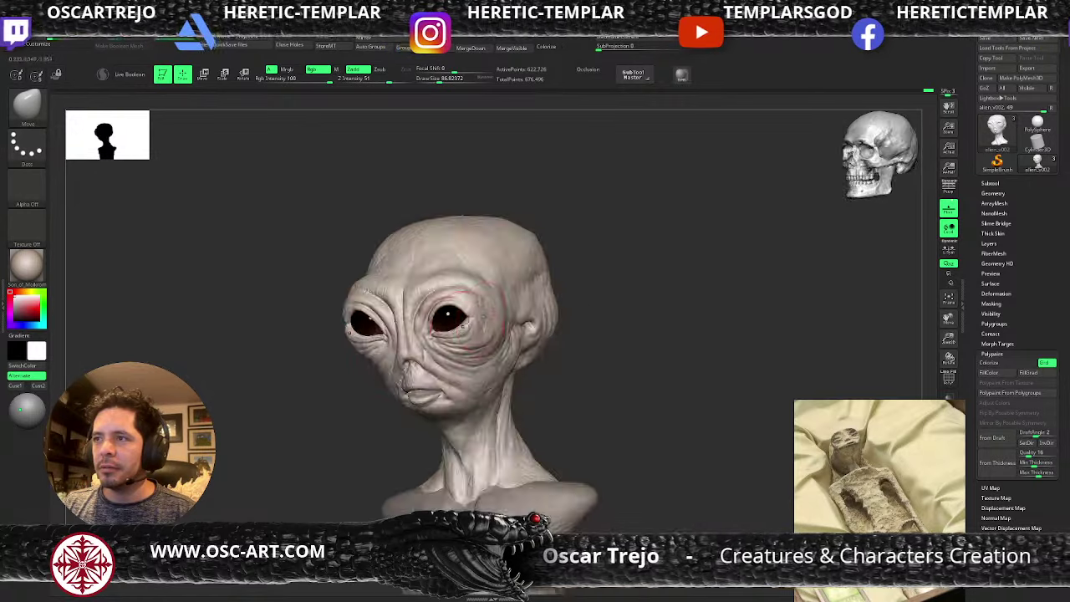
{"action": "left_click_drag", "start_coordinate": [453, 301], "coordinate": [451, 308]}
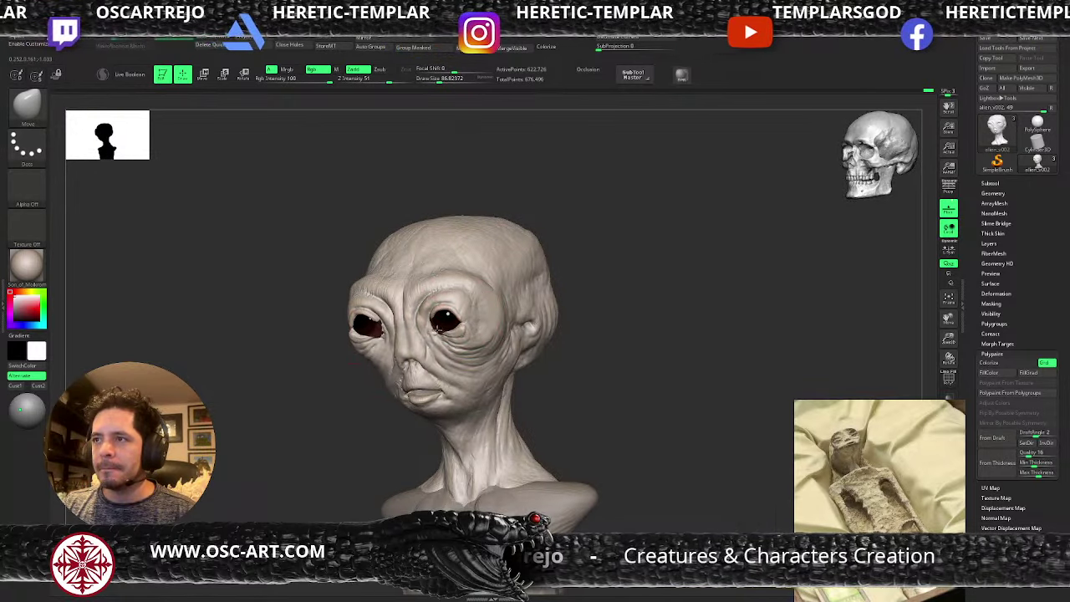
{"action": "left_click_drag", "start_coordinate": [357, 378], "coordinate": [470, 376]}
{"action": "key", "text": "["}
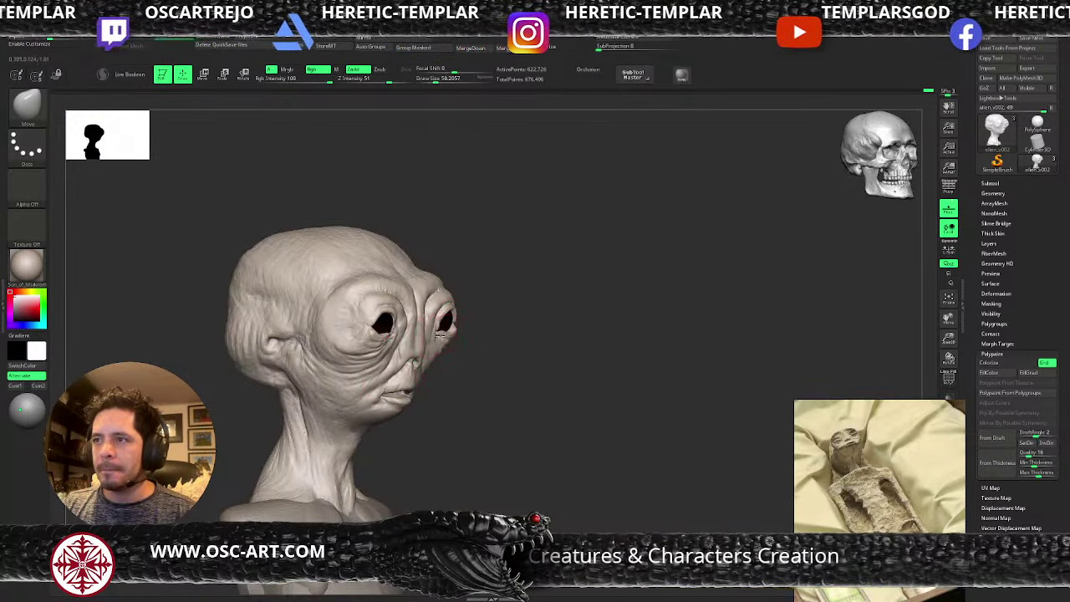
{"action": "left_click_drag", "start_coordinate": [493, 336], "coordinate": [431, 332]}
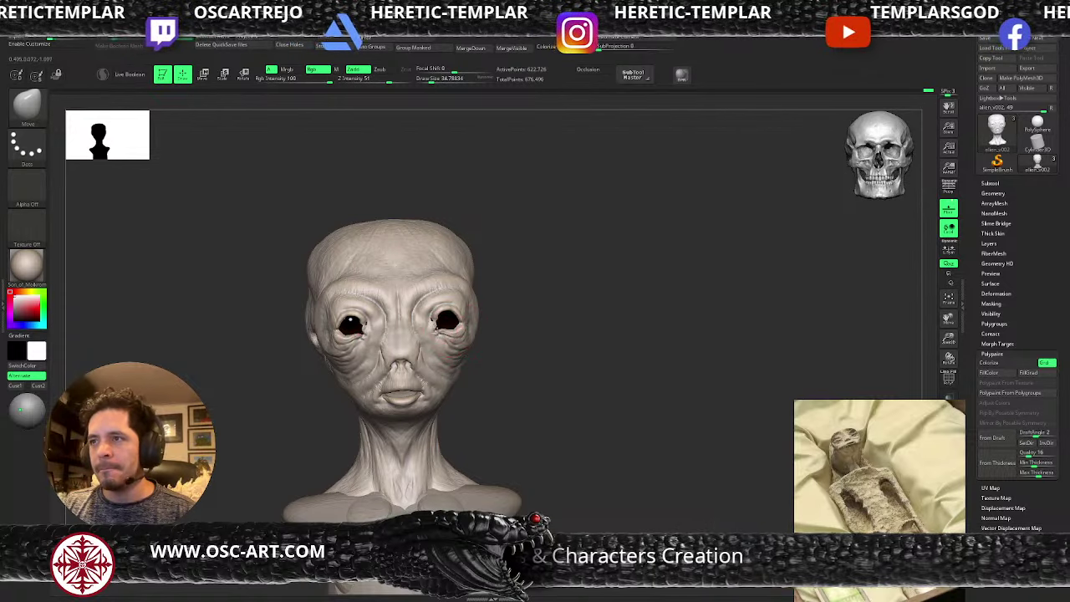
{"action": "key", "text": "]"}
{"action": "key", "text": "]"}
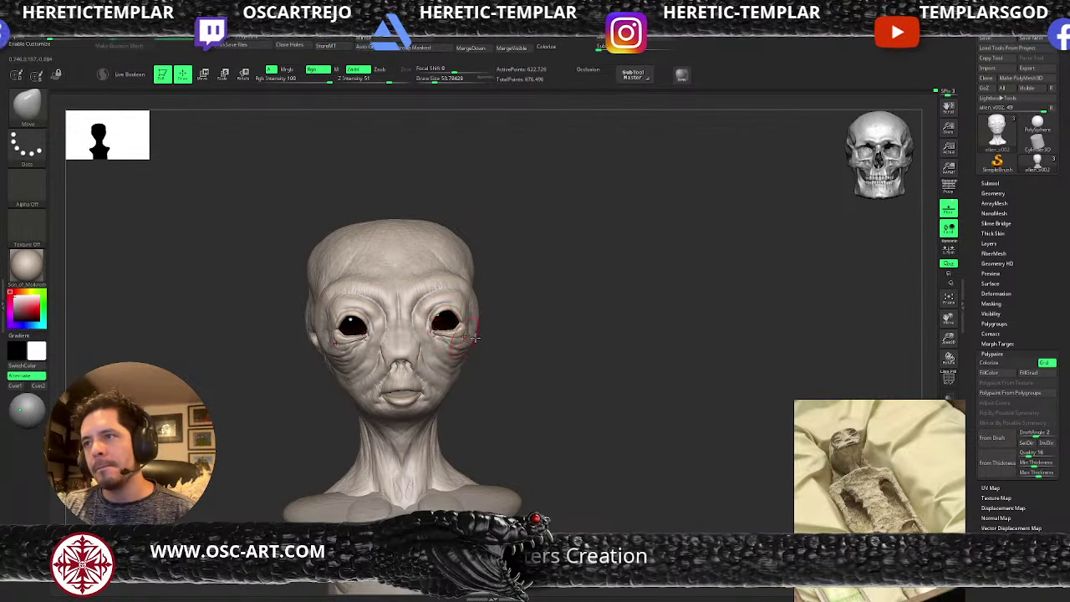
- Try to refine the lids around the reduced eye openings with ClayBuildup at about size 65 and the Move brush
{"action": "mouse_move", "coordinate": [506, 354]}
{"action": "left_mouse_down", "text": "alt"}
{"action": "mouse_move", "coordinate": [509, 313]}
{"action": "mouse_move", "coordinate": [375, 363]}
{"action": "mouse_move", "coordinate": [376, 409]}
{"action": "mouse_move", "coordinate": [493, 376]}
{"action": "left_mouse_up", "text": "alt"}
{"action": "key", "text": "b"}
{"action": "key", "text": "c"}
{"action": "key", "text": "b"}
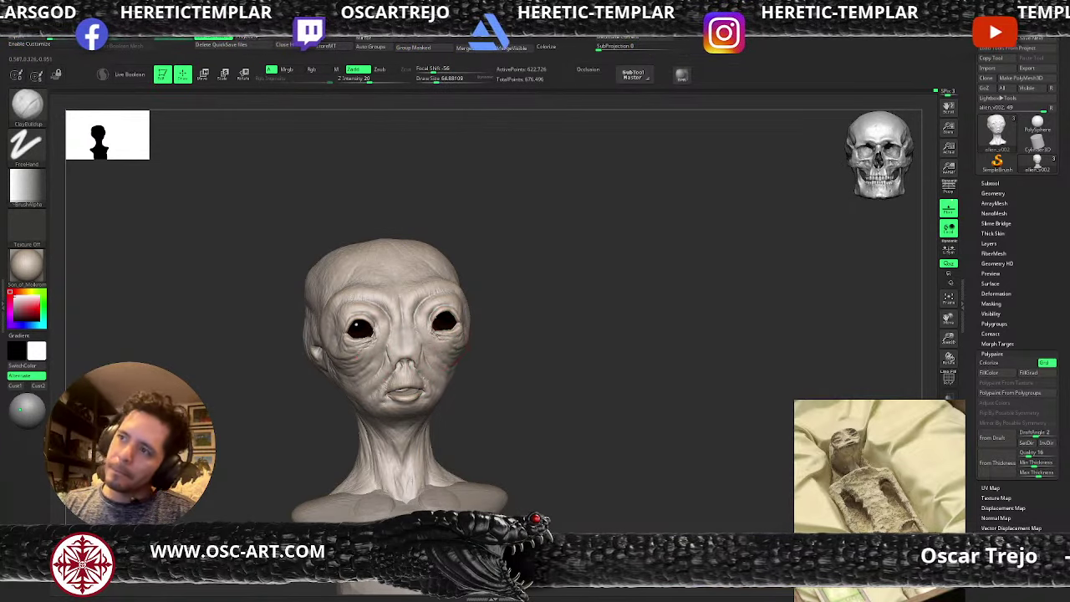
{"action": "left_click_drag", "start_coordinate": [507, 312], "coordinate": [461, 317]}
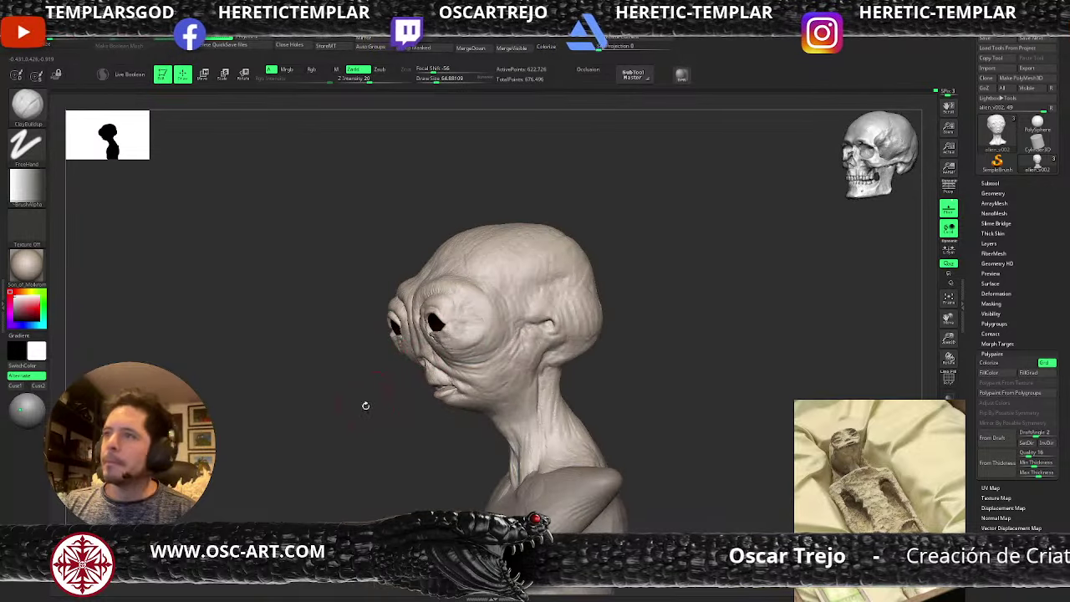
{"action": "key", "text": "b"}
{"action": "key", "text": "m"}
{"action": "key", "text": "v"}
{"action": "left_click_drag", "start_coordinate": [365, 405], "coordinate": [391, 407]}
{"action": "mouse_move", "coordinate": [499, 378]}
{"action": "left_mouse_down"}
{"action": "mouse_move", "coordinate": [516, 373]}
{"action": "mouse_move", "coordinate": [490, 315]}
{"action": "mouse_move", "coordinate": [501, 339]}
{"action": "left_mouse_up"}
{"action": "key", "text": "s"}
{"action": "left_click", "coordinate": [509, 375]}
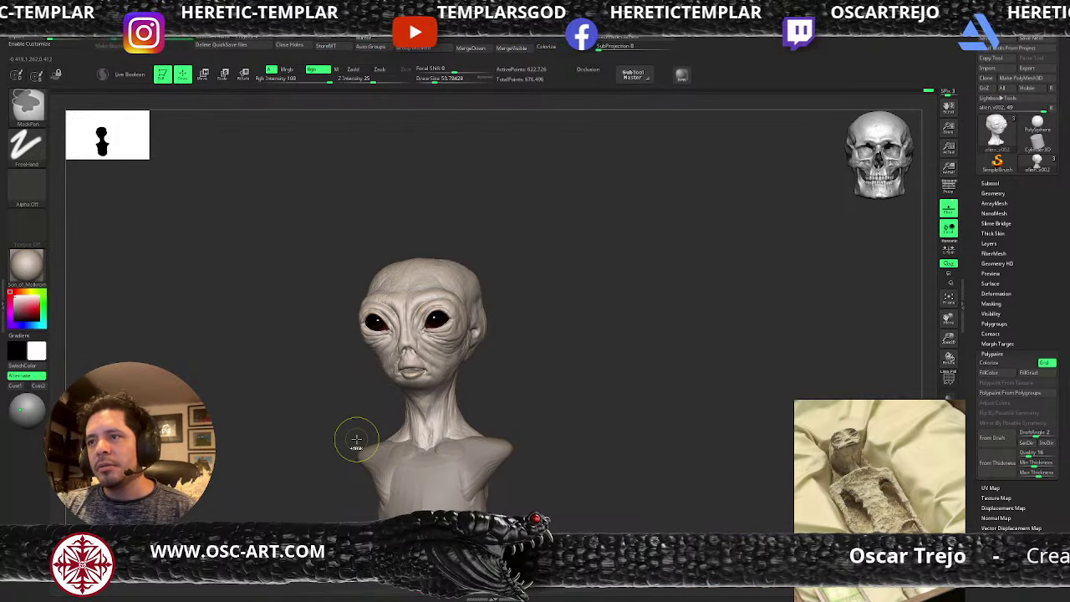
- Build up the skin between the inner brow and the nose bridge with ClayBuildup at sizes of about 39 and 35
{"action": "mouse_move", "coordinate": [329, 423]}
{"action": "left_mouse_down"}
{"action": "mouse_move", "coordinate": [325, 437]}
{"action": "mouse_move", "coordinate": [334, 401]}
{"action": "mouse_move", "coordinate": [367, 383]}
{"action": "left_mouse_up"}
{"action": "key", "text": "b"}
{"action": "key", "text": "c"}
{"action": "key", "text": "b"}
{"action": "key", "text": "s"}
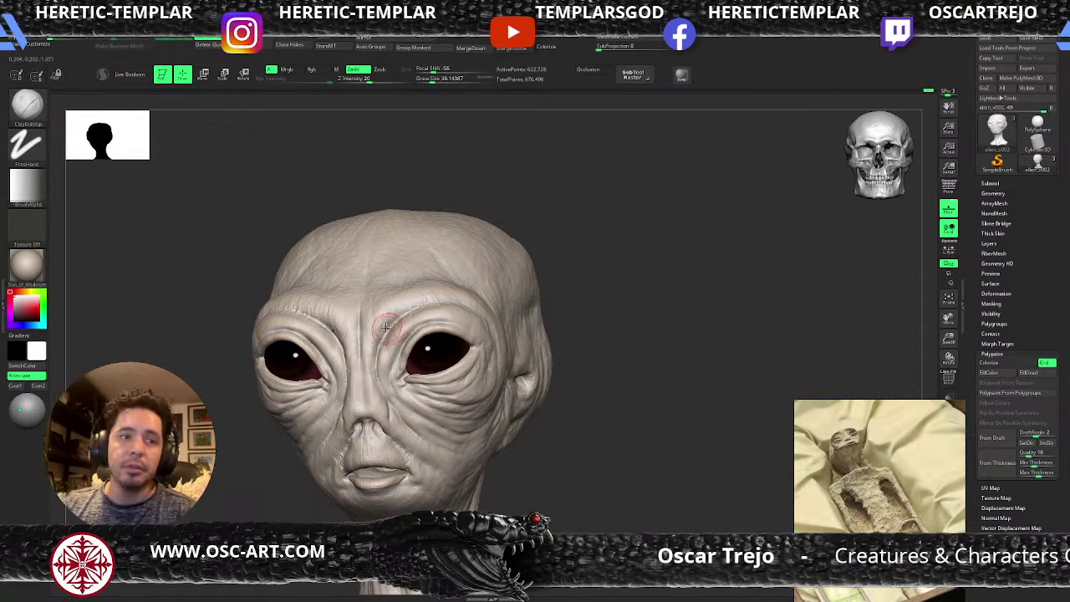
{"action": "key", "text": "s"}
{"action": "left_click_drag", "start_coordinate": [359, 335], "coordinate": [357, 335]}
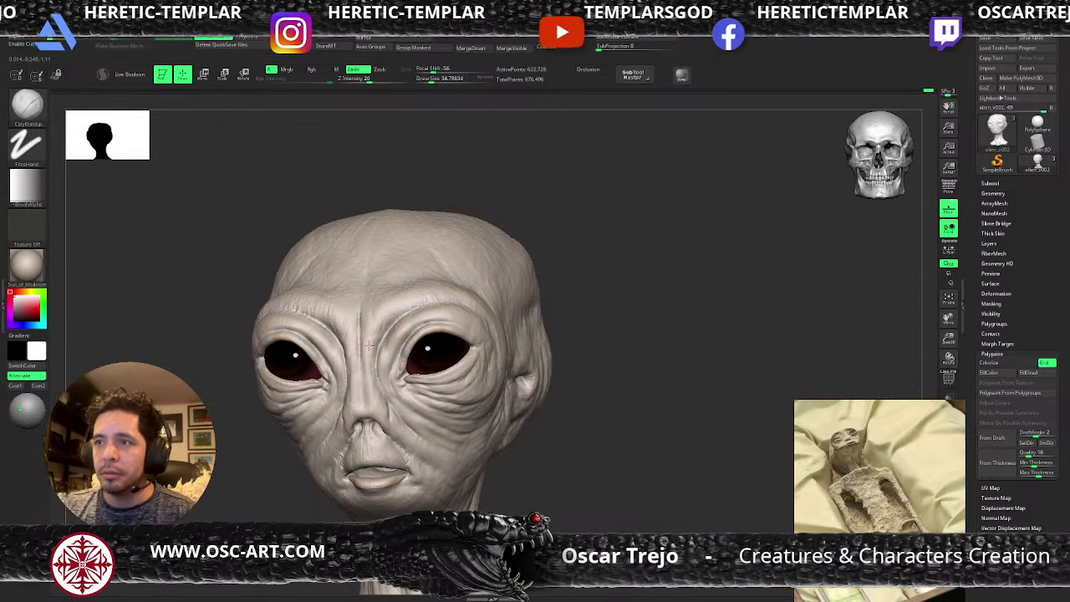
- Carve the creases beside the nose bridge and at the mouth corner with DamStandard at about size 54
{"action": "key", "text": "b"}
{"action": "key", "text": "d"}
{"action": "key", "text": "s"}
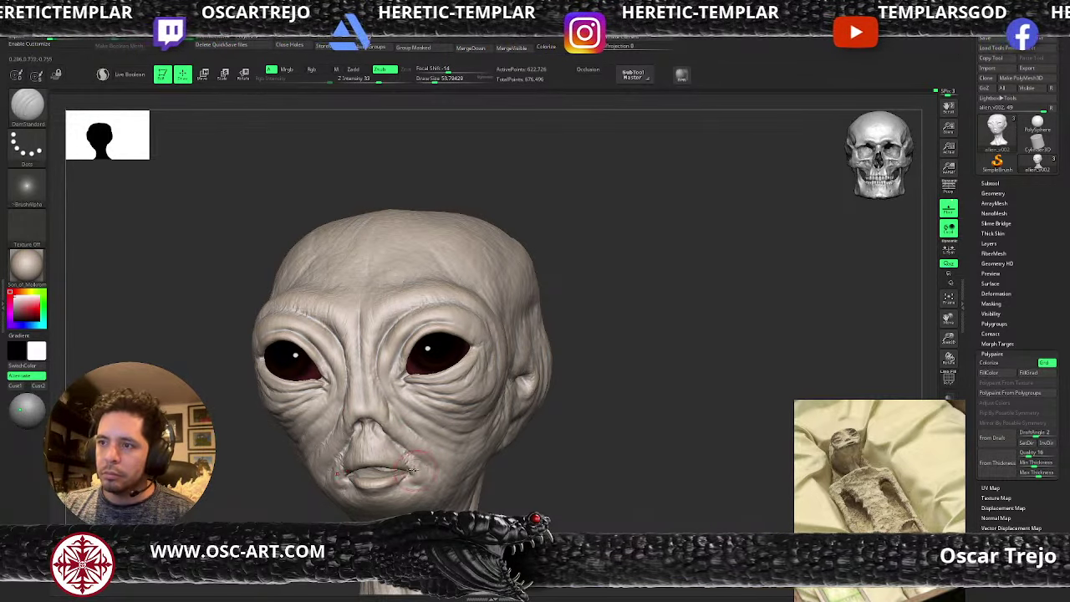
- Build up the skin beside the mouth corner and below the lower lip with ClayBuildup at about size 57
{"action": "key", "text": "b"}
{"action": "key", "text": "c"}
{"action": "key", "text": "b"}
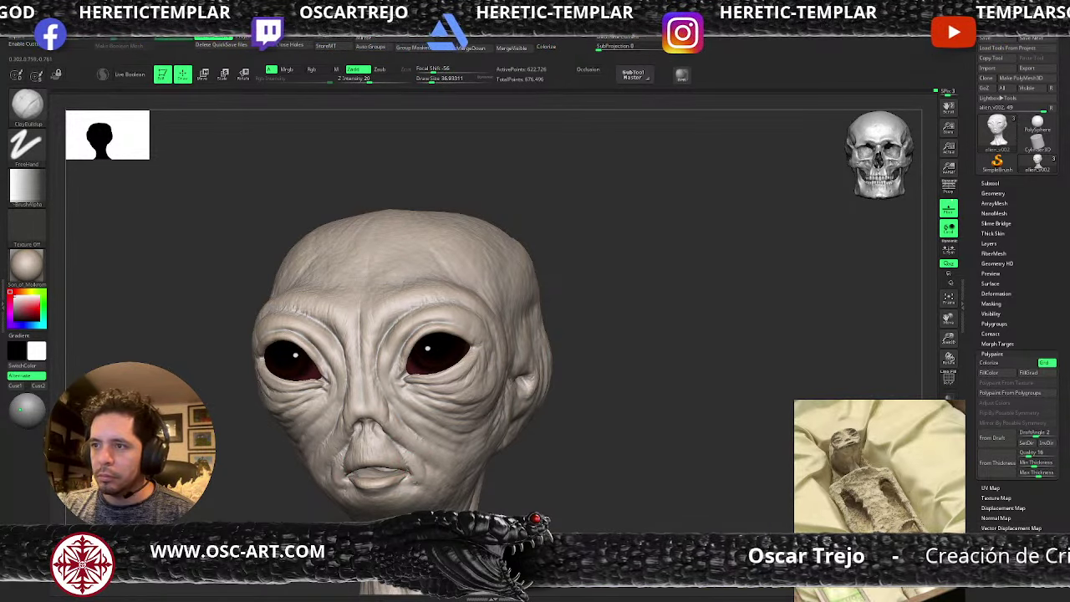
{"action": "key", "text": "s"}
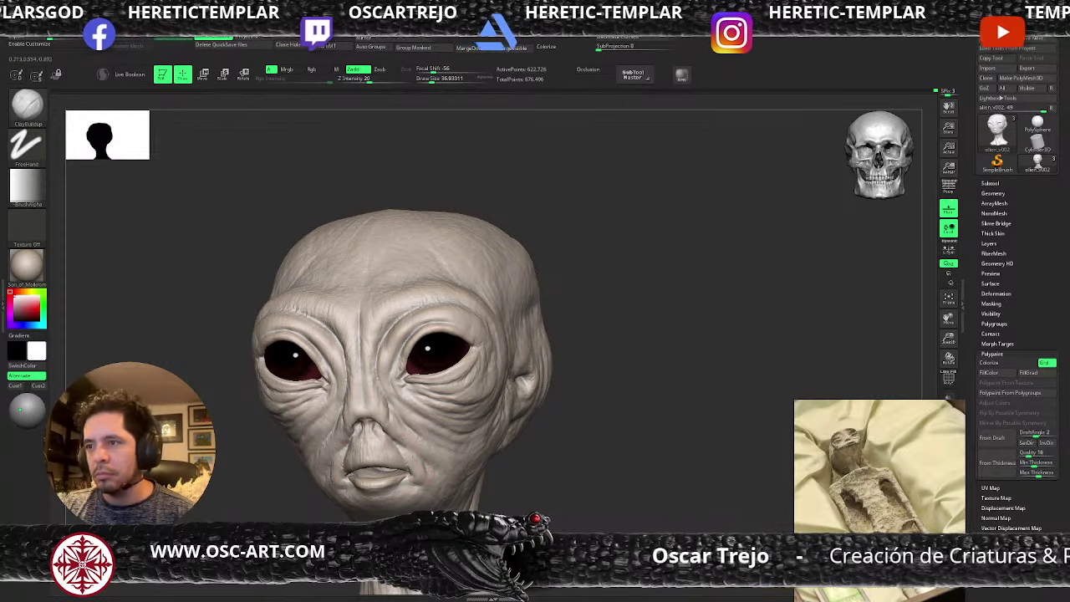
{"action": "key", "text": "s"}
{"action": "left_click_drag", "start_coordinate": [415, 470], "coordinate": [422, 471]}
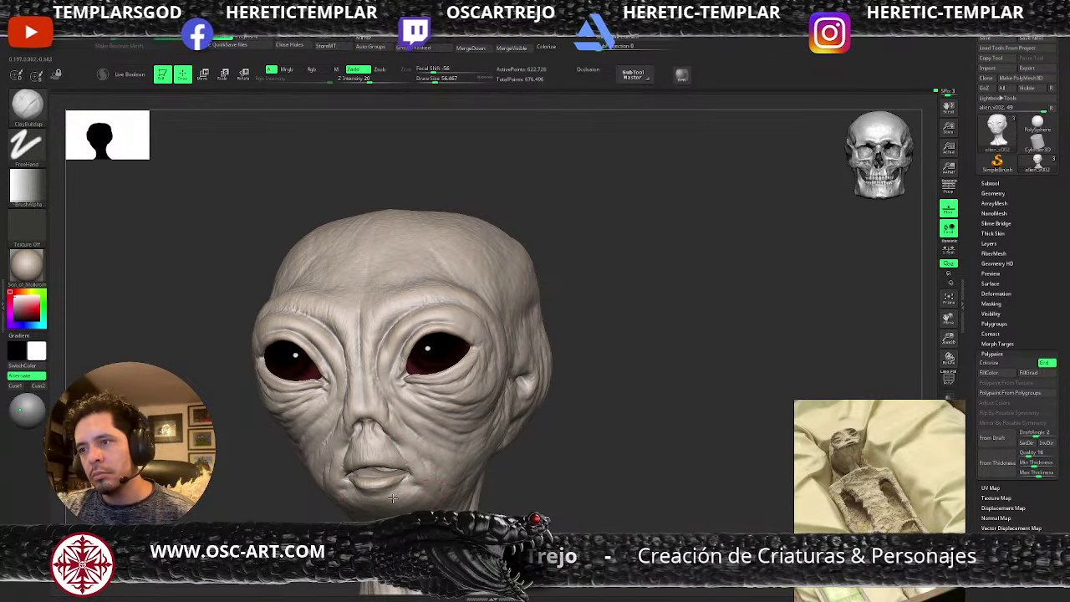
{"action": "key", "text": "s"}
{"action": "left_click_drag", "start_coordinate": [412, 505], "coordinate": [418, 504]}
- Fill out the lower lip and the skin just beneath it with the Standard brush at sizes of about 96 and 65
{"action": "mouse_move", "coordinate": [306, 523]}
{"action": "left_mouse_down", "text": "alt"}
{"action": "mouse_move", "coordinate": [279, 430]}
{"action": "mouse_move", "coordinate": [293, 501]}
{"action": "left_mouse_up", "text": "alt"}
{"action": "key", "text": "b"}
{"action": "key", "text": "s"}
{"action": "key", "text": "t"}
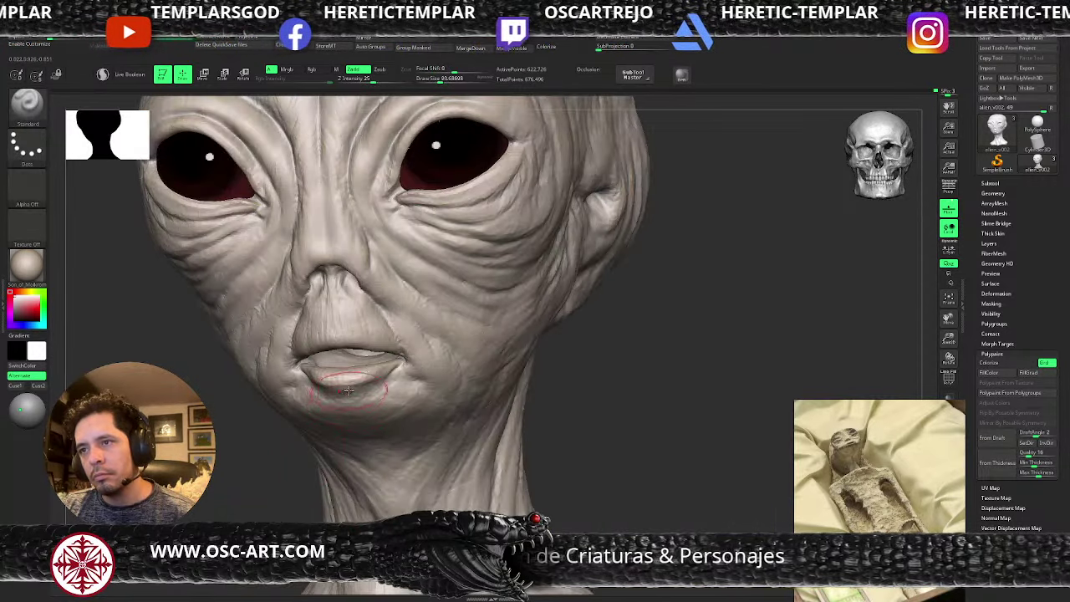
{"action": "key", "text": "s"}
{"action": "left_click_drag", "start_coordinate": [350, 392], "coordinate": [343, 392]}
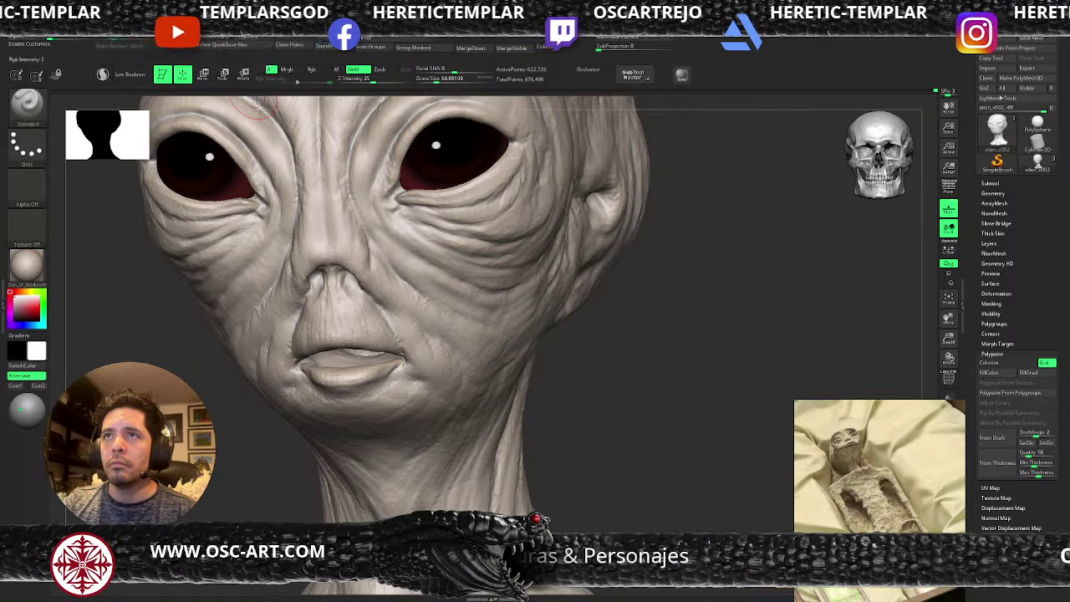
{"action": "left_click_drag", "start_coordinate": [580, 425], "coordinate": [578, 355]}
{"action": "key", "text": "s"}
{"action": "mouse_move", "coordinate": [349, 383]}
{"action": "left_mouse_down"}
{"action": "mouse_move", "coordinate": [341, 371]}
{"action": "mouse_move", "coordinate": [389, 366]}
{"action": "mouse_move", "coordinate": [352, 397]}
{"action": "left_mouse_up"}
{"action": "key", "text": "s"}
- Build up the chin and the area below the mouth corner with ClayBuildup at sizes of about 132, 112 and 158
{"action": "key", "text": "b"}
{"action": "key", "text": "c"}
{"action": "key", "text": "b"}
{"action": "key", "text": "s"}
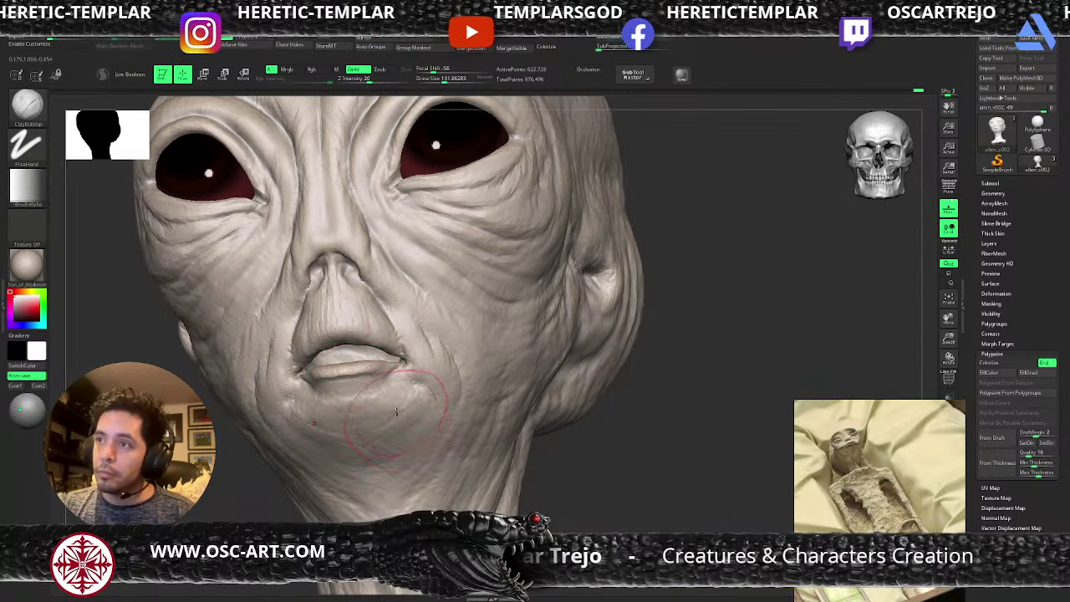
{"action": "key", "text": "s"}
{"action": "left_click_drag", "start_coordinate": [430, 336], "coordinate": [459, 380]}
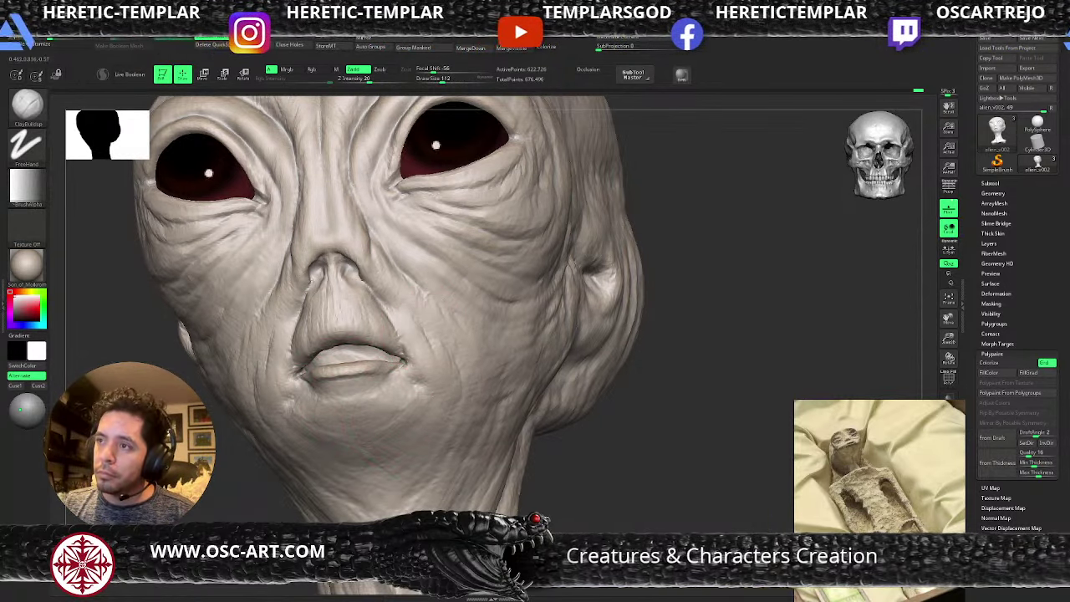
{"action": "left_click_drag", "start_coordinate": [440, 452], "coordinate": [438, 449]}
{"action": "key", "text": "s"}
{"action": "left_click_drag", "start_coordinate": [412, 427], "coordinate": [415, 427]}
{"action": "key", "text": "s"}
{"action": "left_click_drag", "start_coordinate": [339, 420], "coordinate": [345, 421]}
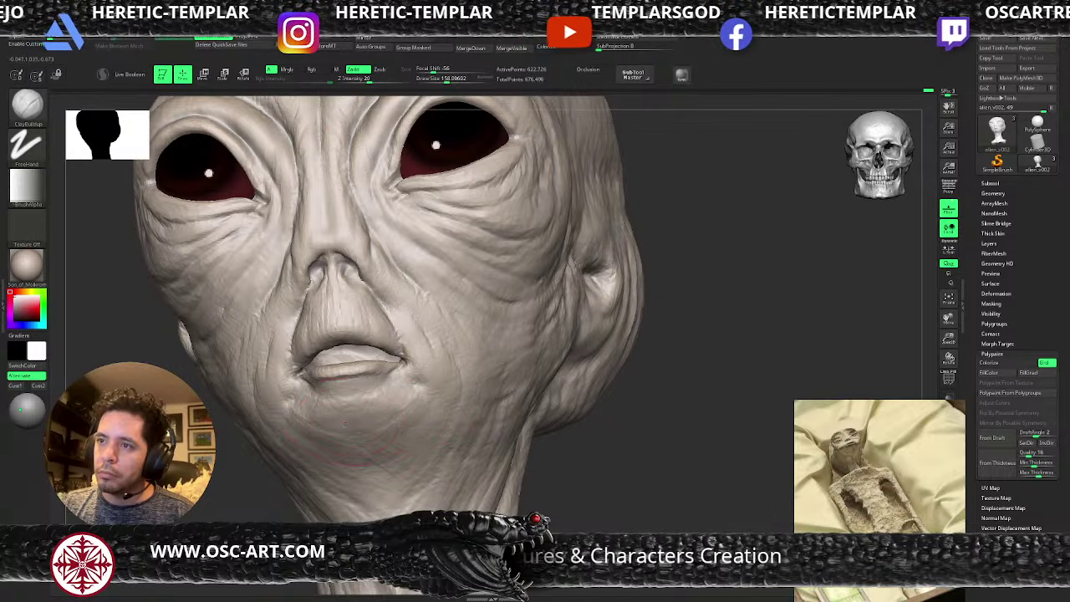
- Build up the upper eyelid near the brow with ClayBuildup at about size 62
{"action": "left_click_drag", "start_coordinate": [622, 462], "coordinate": [530, 407], "text": "alt"}
{"action": "left_click_drag", "start_coordinate": [516, 360], "coordinate": [545, 375], "text": "alt"}
{"action": "key", "text": "s"}
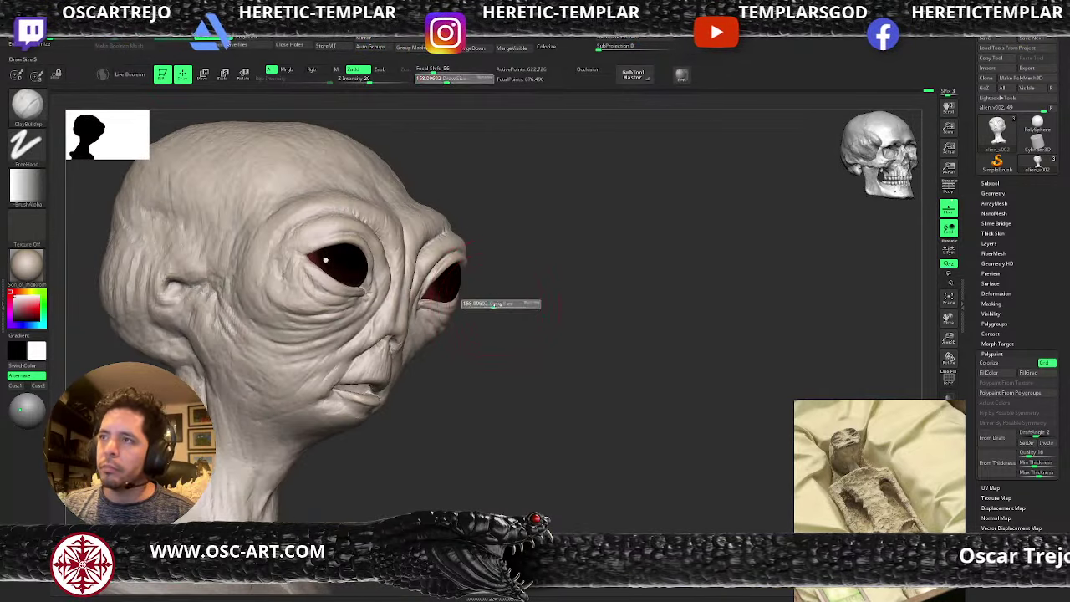
{"action": "left_click", "coordinate": [490, 304]}
{"action": "key", "text": "s"}
{"action": "left_click", "coordinate": [439, 278]}
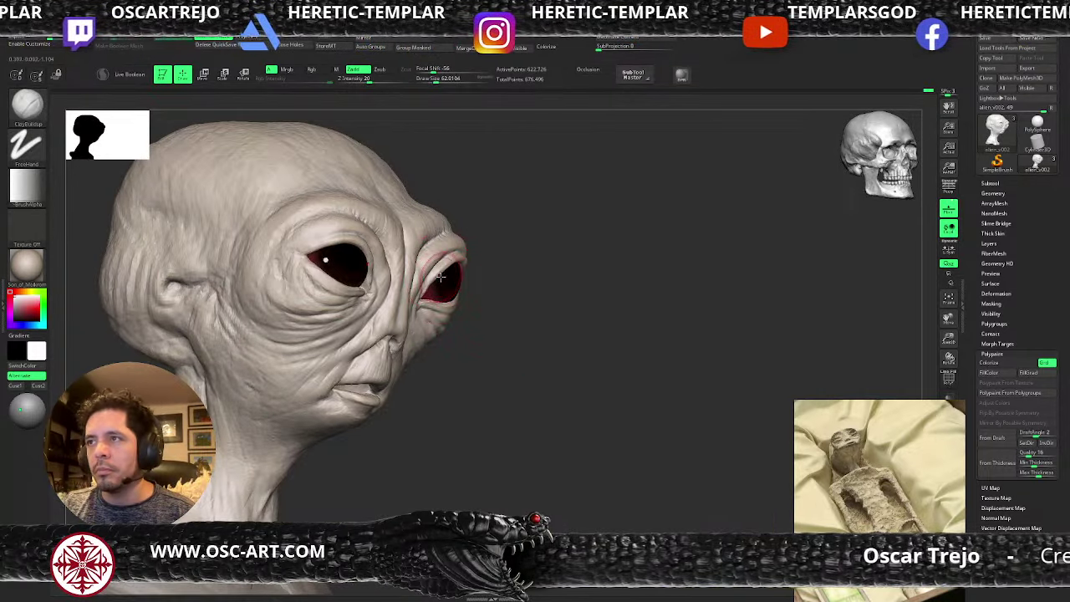
{"action": "key", "text": "s"}
{"action": "left_click", "coordinate": [440, 277]}
- Select the eyeballs and brighten their dark red colouring with Adjust Colors
{"action": "key", "text": "b"}
{"action": "key", "text": "m"}
{"action": "key", "text": "v"}
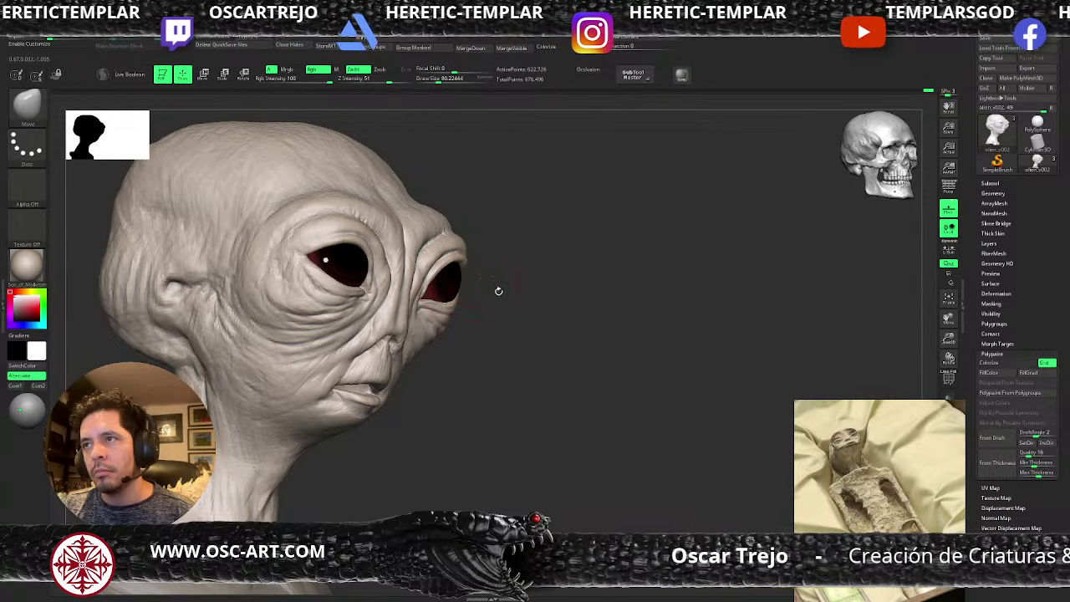
{"action": "left_click_drag", "start_coordinate": [499, 291], "coordinate": [549, 308], "text": "alt"}
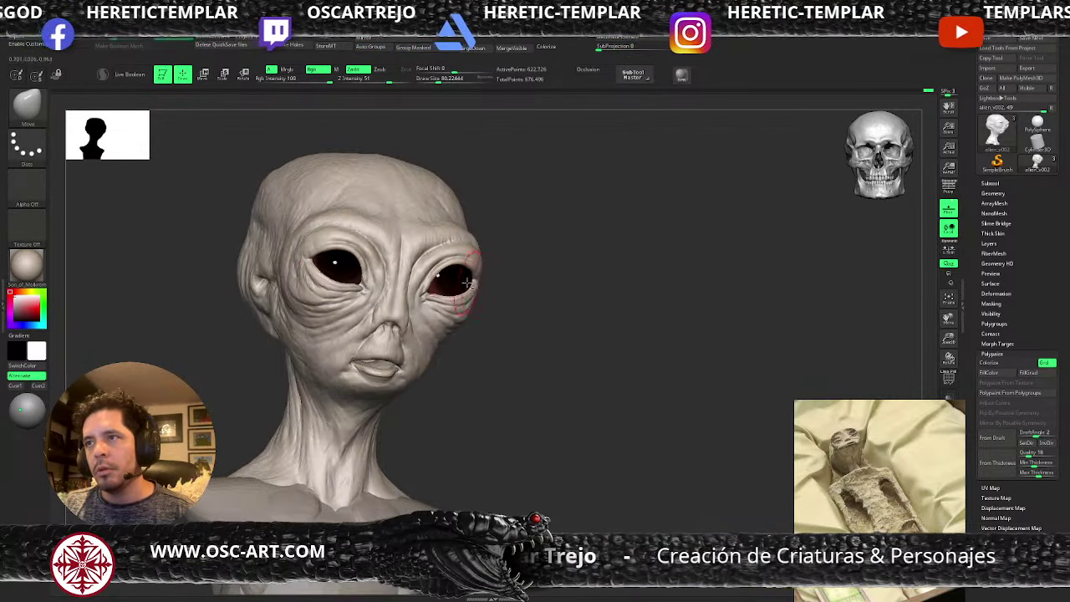
{"action": "left_click", "coordinate": [473, 280], "text": "alt"}
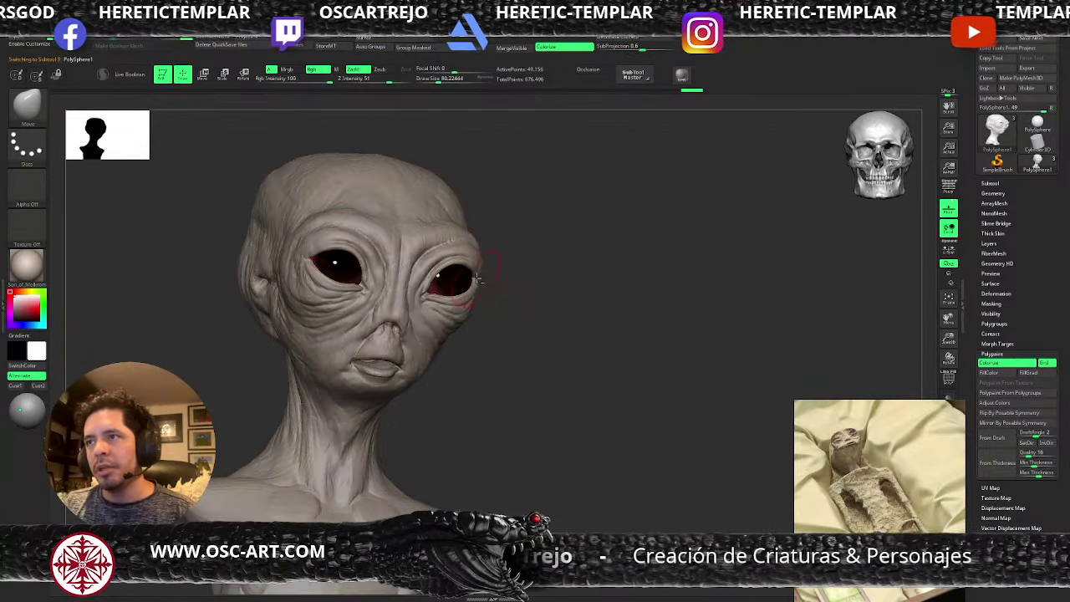
{"action": "left_click", "coordinate": [996, 402]}
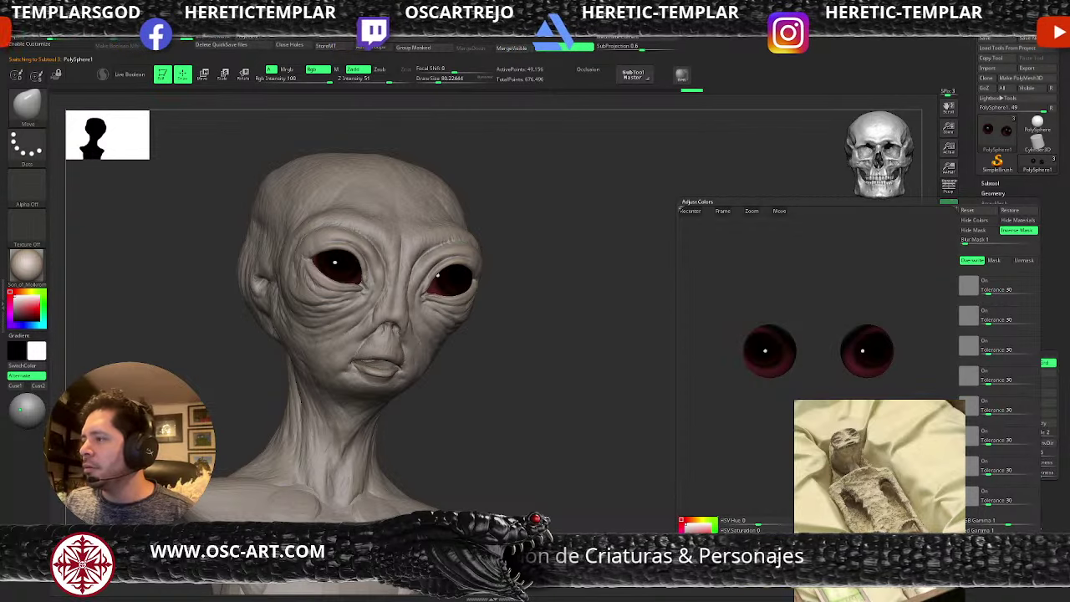
{"action": "left_click_drag", "start_coordinate": [758, 544], "coordinate": [773, 544]}
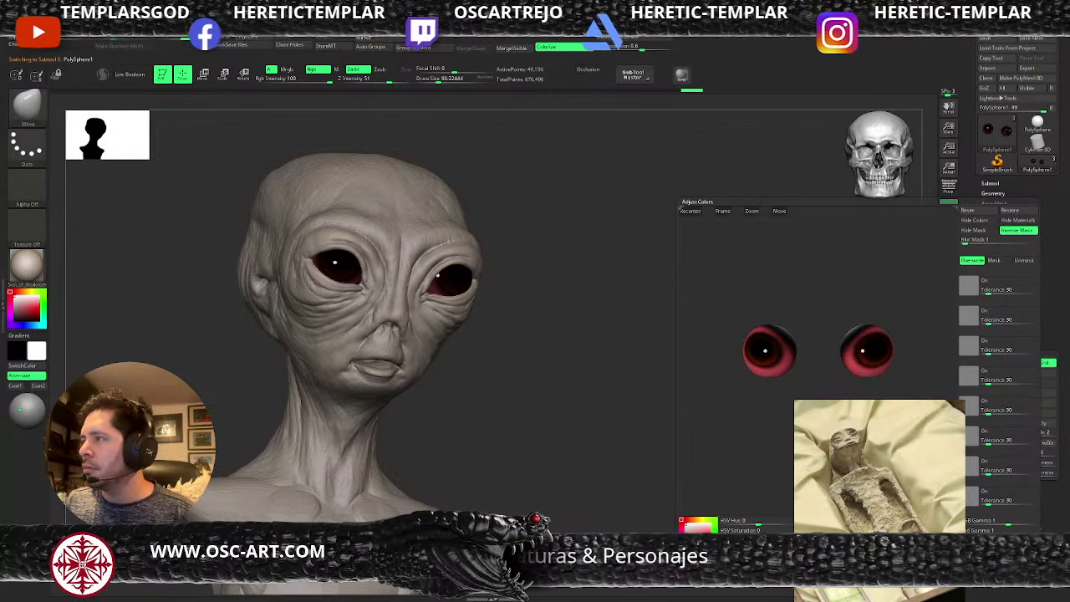
{"action": "left_click", "coordinate": [757, 576]}
{"action": "mouse_move", "coordinate": [755, 504]}
{"action": "left_mouse_down"}
{"action": "mouse_move", "coordinate": [678, 425]}
{"action": "mouse_move", "coordinate": [659, 436]}
{"action": "mouse_move", "coordinate": [657, 414]}
{"action": "mouse_move", "coordinate": [688, 452]}
{"action": "mouse_move", "coordinate": [697, 447]}
{"action": "left_mouse_up"}
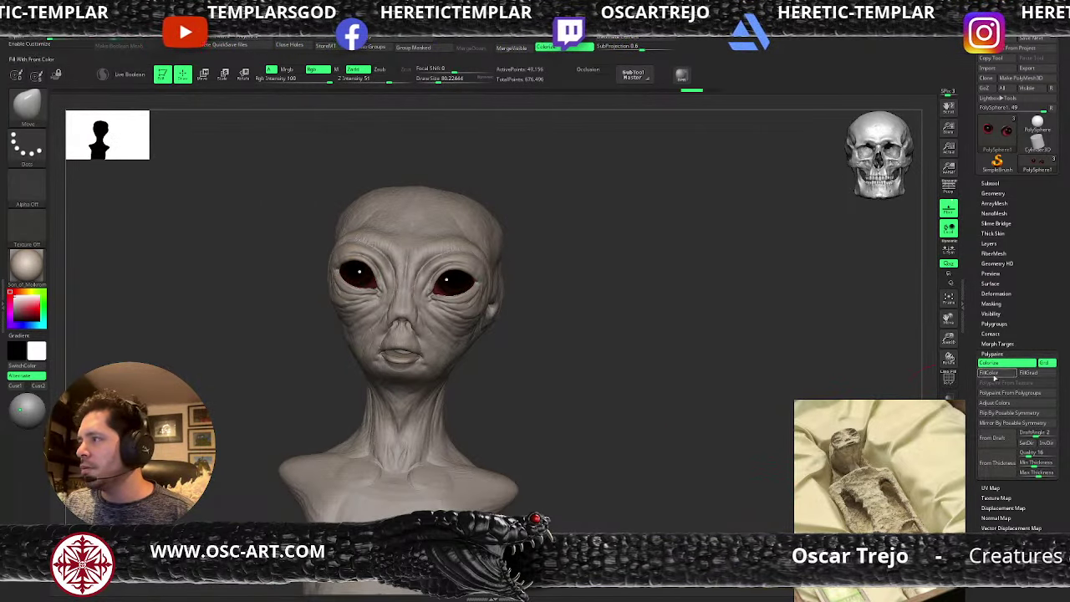
- Readjust the eyeball colours with Adjust Colors to a slightly darker, deeper red
{"action": "left_click", "coordinate": [994, 402]}
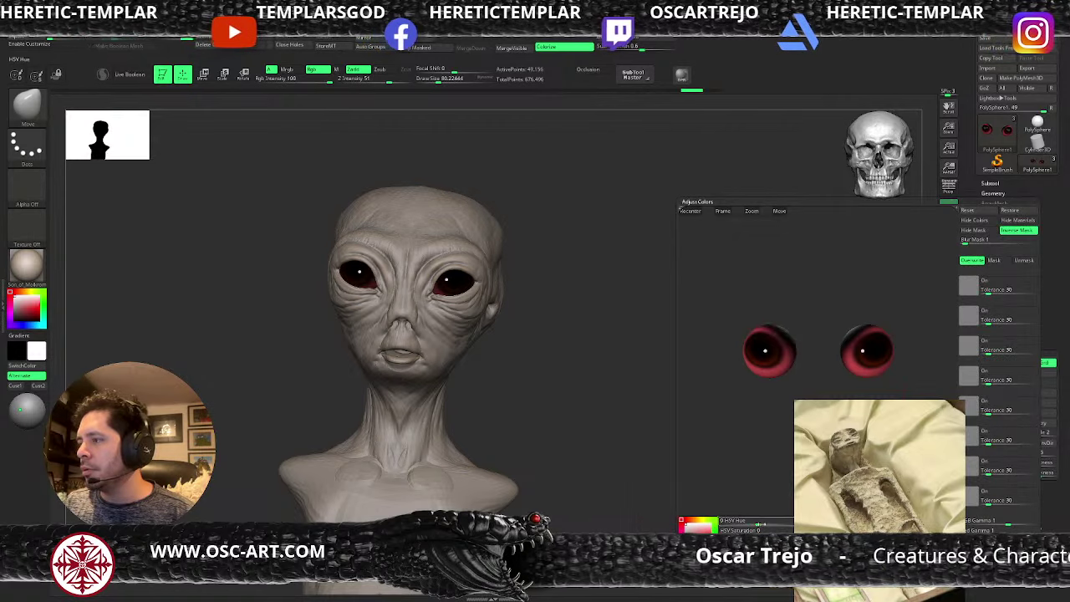
{"action": "left_click_drag", "start_coordinate": [924, 522], "coordinate": [916, 522]}
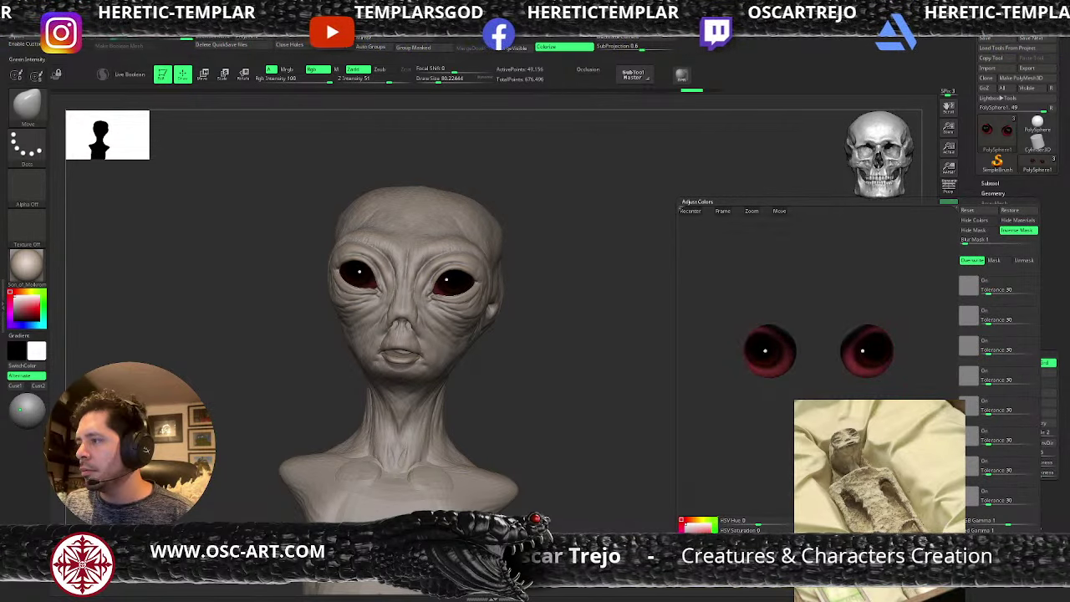
{"action": "left_click", "coordinate": [752, 578]}
{"action": "left_click_drag", "start_coordinate": [607, 435], "coordinate": [681, 427]}
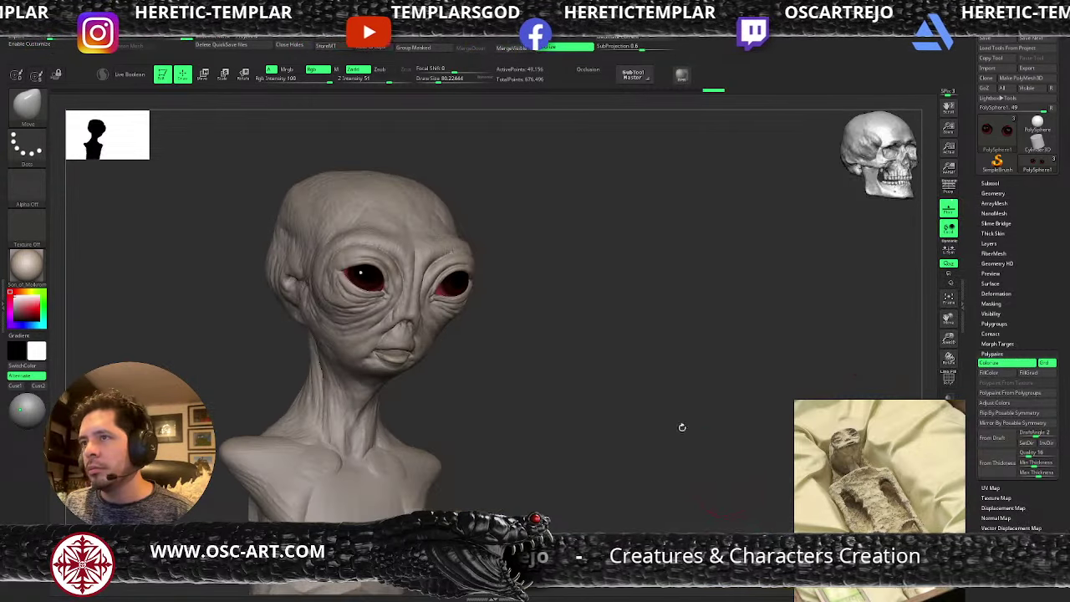
- Switch to the head mesh and deepen the crease beside the nose with DamStandard at sizes of about 26 and 41
{"action": "left_click", "coordinate": [391, 360], "text": "alt"}
{"action": "left_click_drag", "start_coordinate": [534, 330], "coordinate": [585, 328], "text": "alt"}
{"action": "left_click_drag", "start_coordinate": [318, 435], "coordinate": [373, 473], "text": "alt"}
{"action": "key", "text": "s"}
{"action": "left_click_drag", "start_coordinate": [468, 386], "coordinate": [457, 386]}
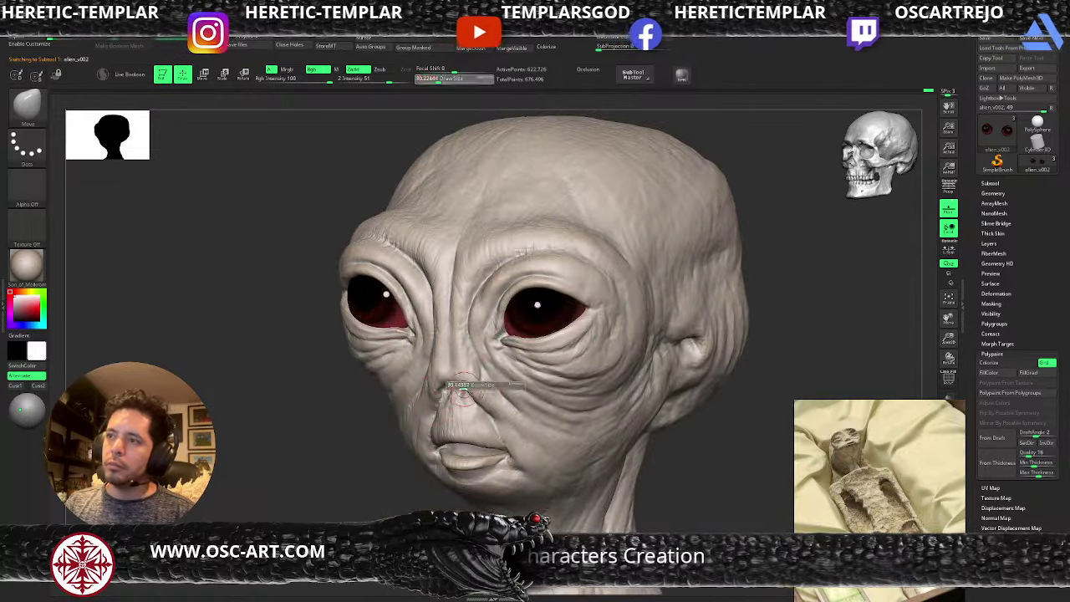
{"action": "key", "text": "b"}
{"action": "key", "text": "d"}
{"action": "key", "text": "s"}
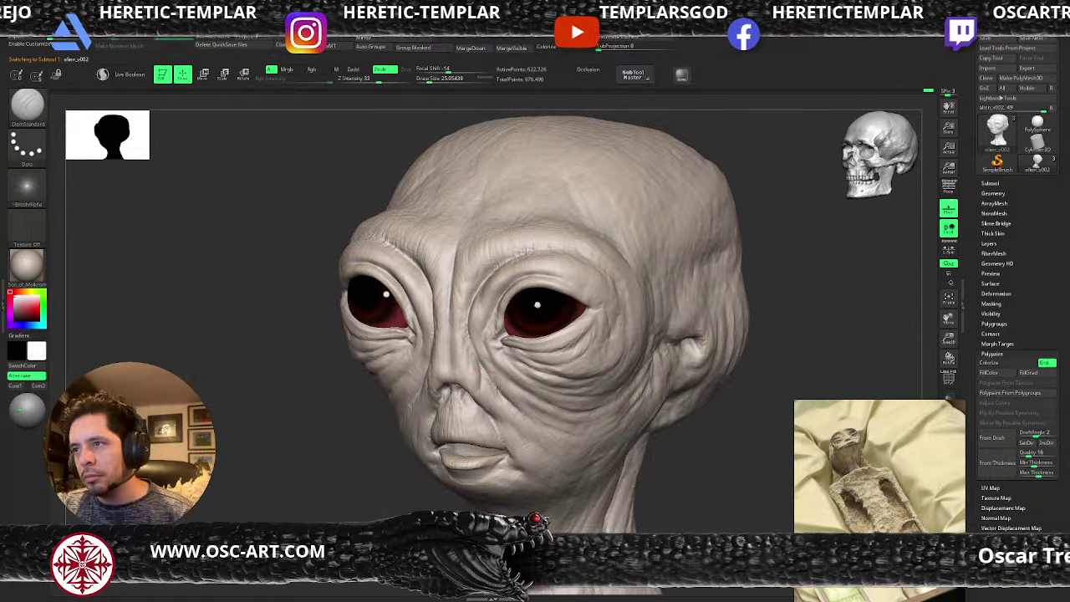
{"action": "key", "text": "bracketright"}
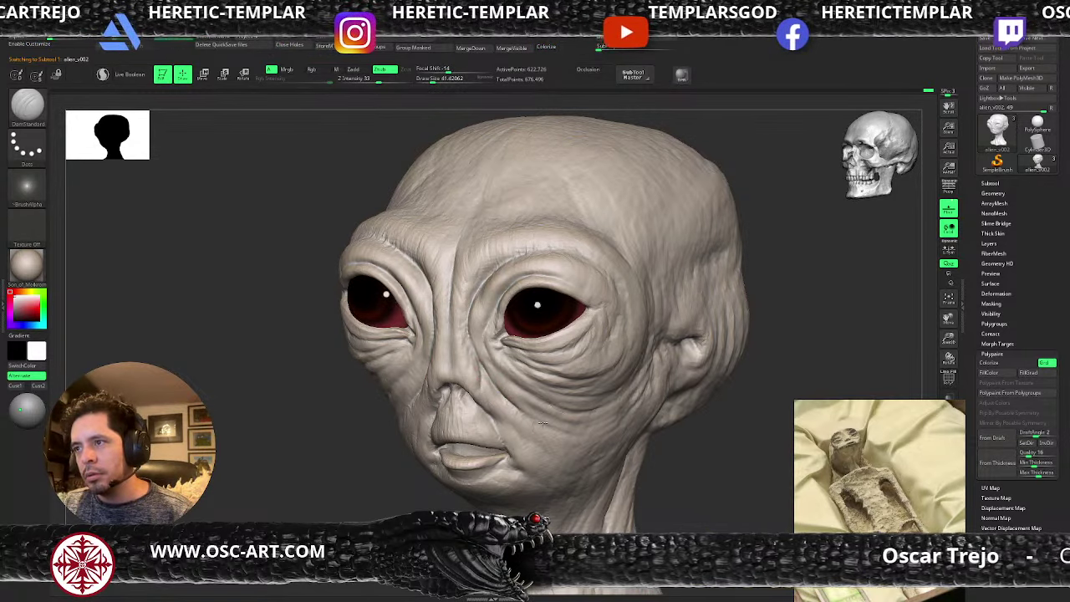
- Build up the cheek folds near the nose and mouth with the Standard brush at sizes of about 68 and 74 and ClayBuildup at about 78
{"action": "key", "text": "b"}
{"action": "key", "text": "s"}
{"action": "key", "text": "t"}
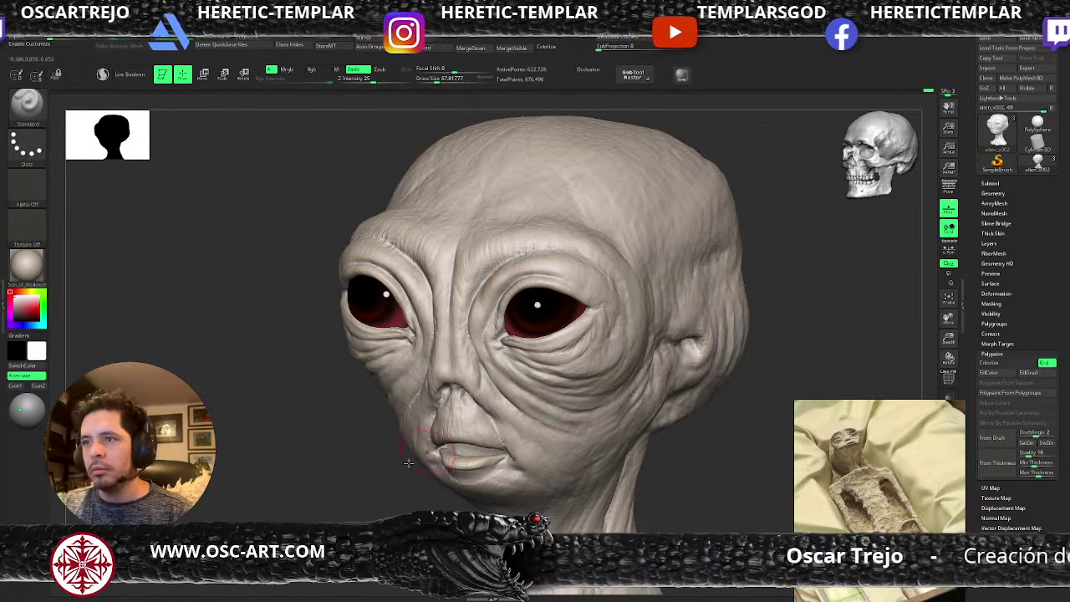
{"action": "mouse_move", "coordinate": [357, 486]}
{"action": "left_mouse_down", "text": "alt"}
{"action": "mouse_move", "coordinate": [310, 439]}
{"action": "mouse_move", "coordinate": [401, 461]}
{"action": "mouse_move", "coordinate": [424, 491]}
{"action": "left_mouse_up", "text": "alt"}
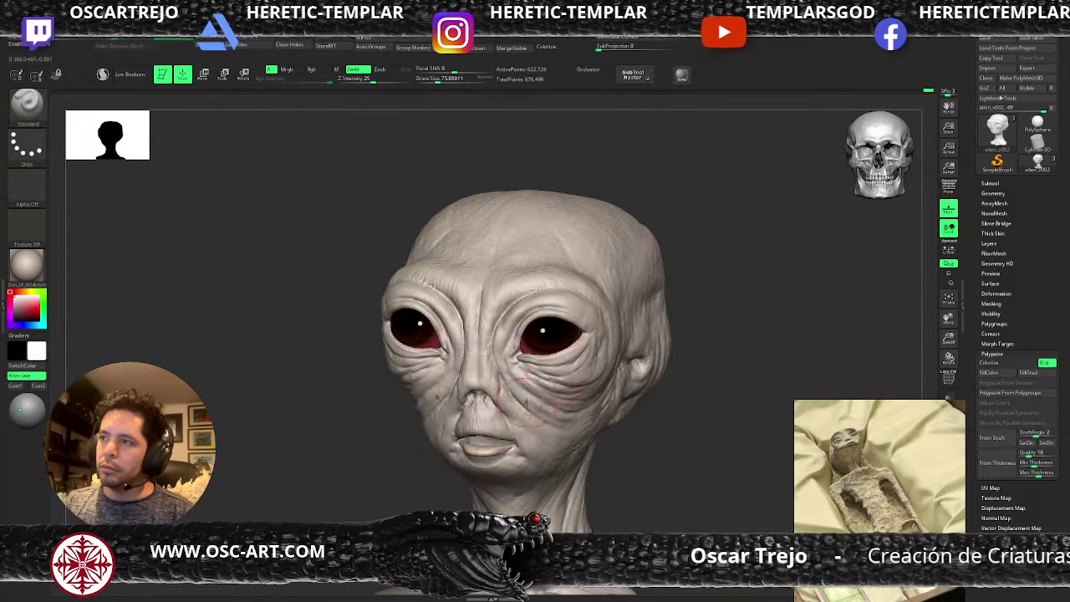
{"action": "key", "text": "b"}
{"action": "key", "text": "c"}
{"action": "key", "text": "b"}
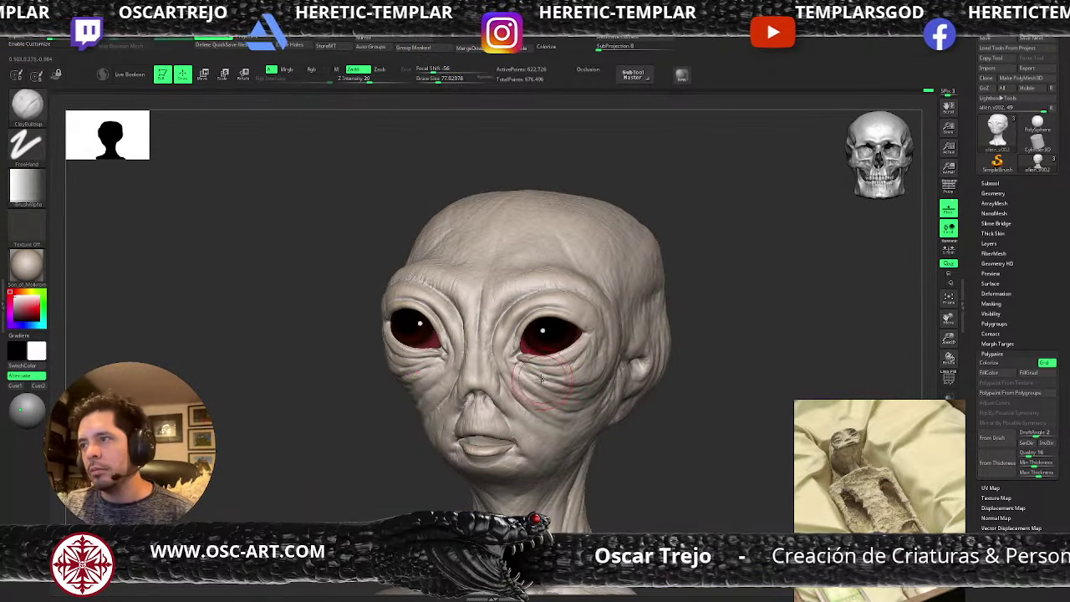
- Display the bust's polygroups and wireframe and examine the head from the front and side
{"action": "left_click_drag", "start_coordinate": [671, 454], "coordinate": [607, 383], "text": "alt"}
{"action": "key", "text": "shift+f"}
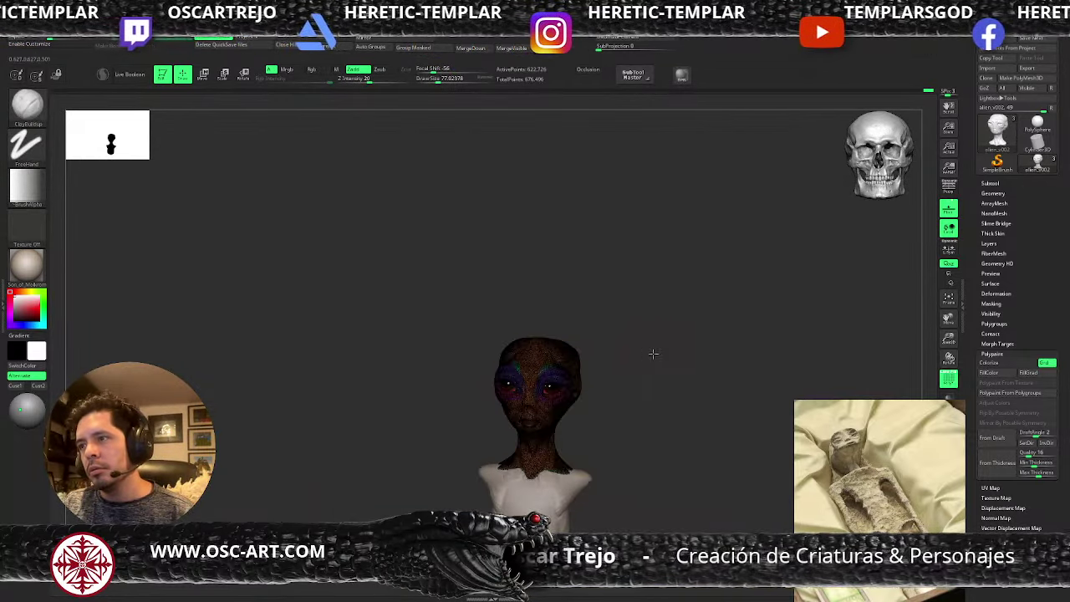
{"action": "key", "text": "shift+f"}
{"action": "left_click_drag", "start_coordinate": [653, 353], "coordinate": [683, 389]}
{"action": "left_click_drag", "start_coordinate": [683, 390], "coordinate": [669, 367]}
{"action": "key", "text": "shift+f"}
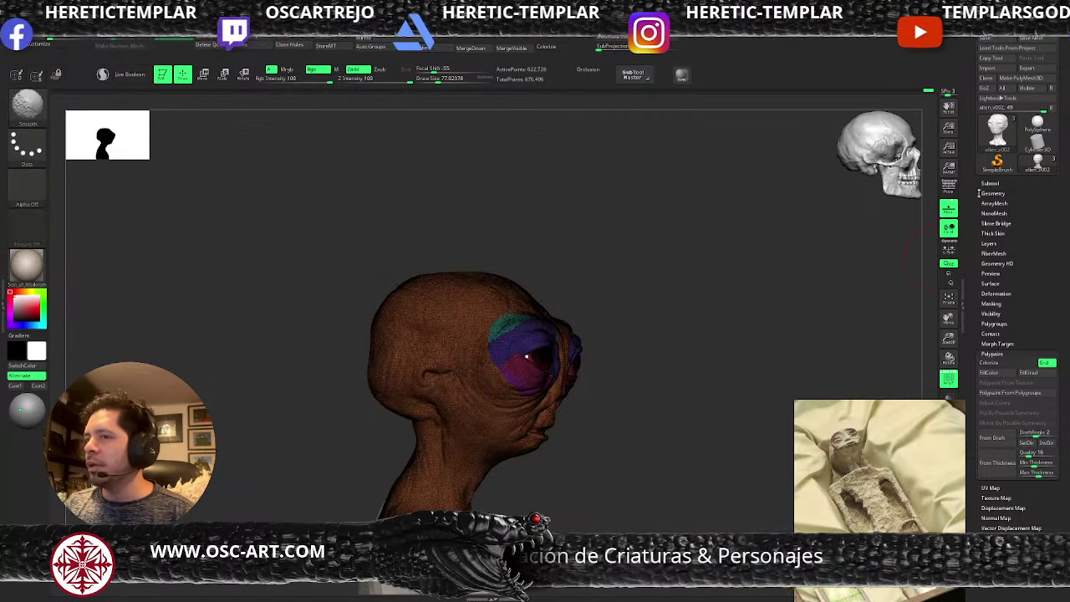
{"action": "key", "text": "shift+f"}
{"action": "left_click_drag", "start_coordinate": [764, 293], "coordinate": [734, 300]}
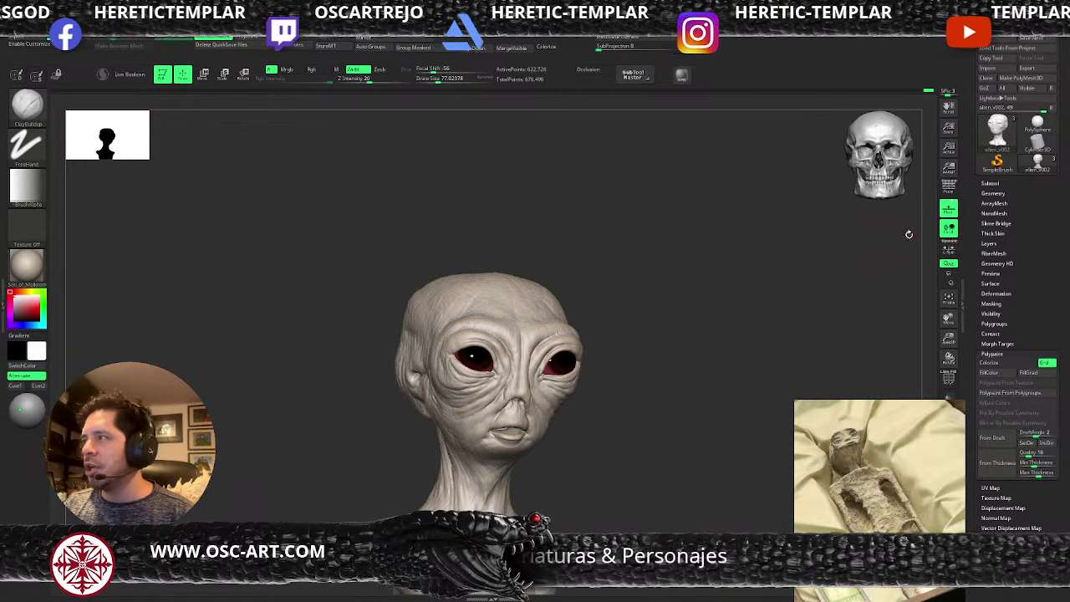
- Remesh the duplicated alien head subtool alien_v003_001 with ZRemesher at a target polygon count of 5
{"action": "left_click", "coordinate": [991, 184], "text": "shift"}
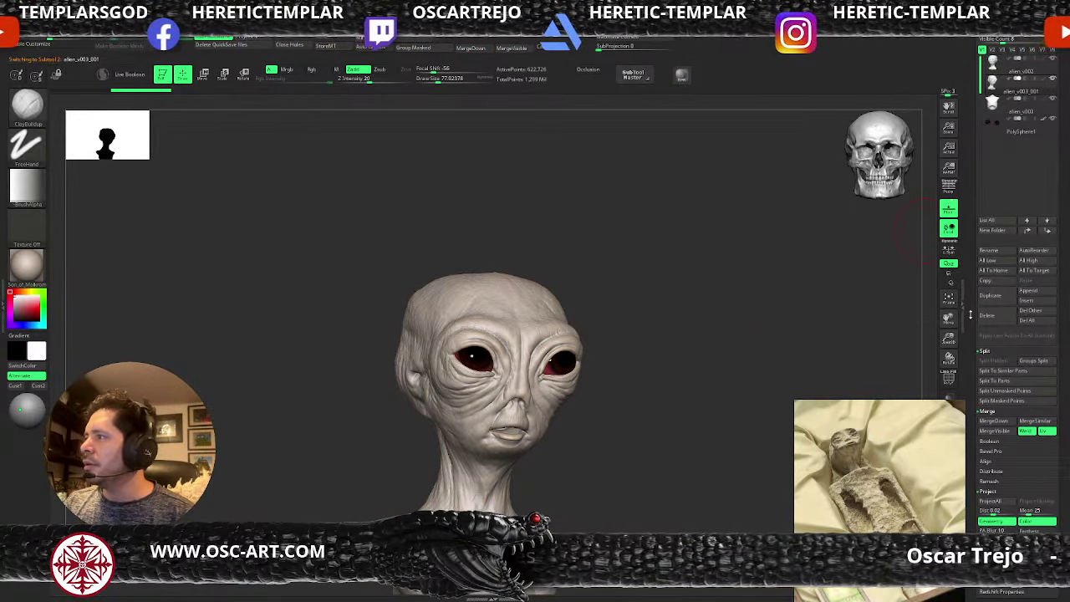
{"action": "left_click_drag", "start_coordinate": [970, 315], "coordinate": [991, 241]}
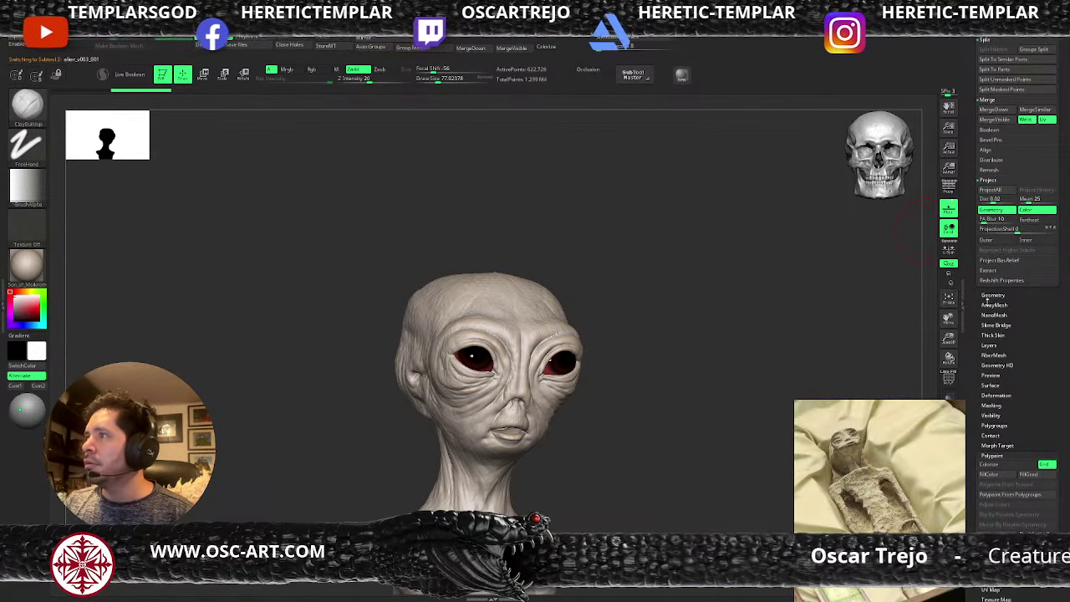
{"action": "left_click", "coordinate": [992, 297], "text": "shift"}
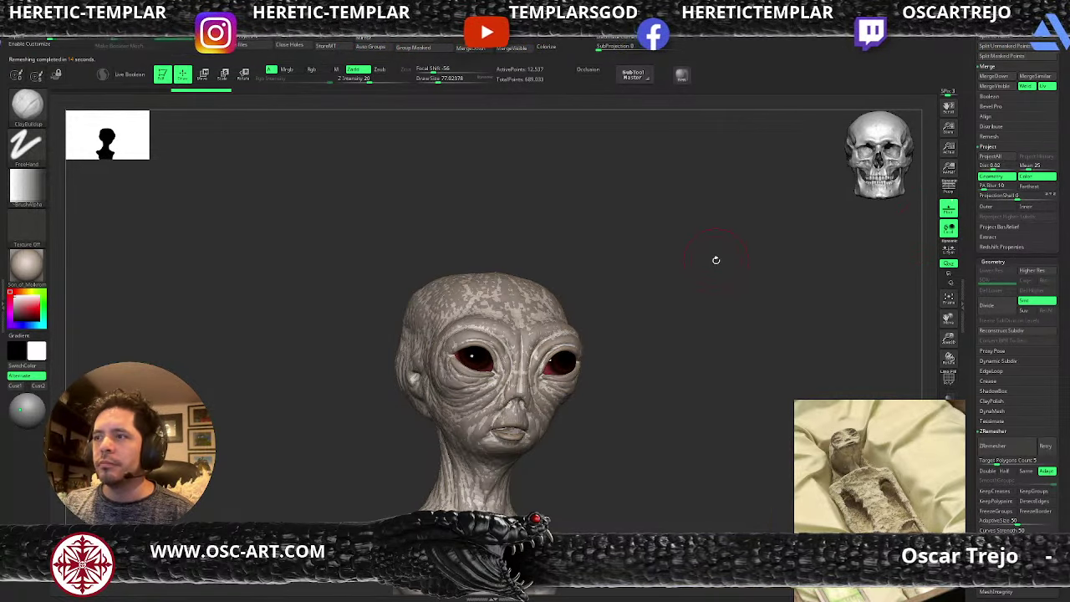
- Isolate the duplicated head and run ZRemesher on it again with Adapt enabled and target polygon count 5
{"action": "mouse_move", "coordinate": [917, 433]}
{"action": "left_mouse_down"}
{"action": "mouse_move", "coordinate": [802, 435]}
{"action": "mouse_move", "coordinate": [911, 433]}
{"action": "left_mouse_up"}
{"action": "mouse_move", "coordinate": [685, 385]}
{"action": "left_mouse_down"}
{"action": "mouse_move", "coordinate": [874, 380]}
{"action": "mouse_move", "coordinate": [815, 378]}
{"action": "mouse_move", "coordinate": [848, 296]}
{"action": "left_mouse_up"}
{"action": "left_click_drag", "start_coordinate": [652, 411], "coordinate": [620, 407], "text": "shift"}
{"action": "left_click_drag", "start_coordinate": [695, 398], "coordinate": [689, 450]}
{"action": "mouse_move", "coordinate": [628, 476]}
{"action": "left_mouse_down"}
{"action": "mouse_move", "coordinate": [616, 404]}
{"action": "mouse_move", "coordinate": [633, 410]}
{"action": "left_mouse_up"}
{"action": "key", "text": "backslash"}
{"action": "key", "text": "ctrl+z"}
{"action": "key", "text": "backslash"}
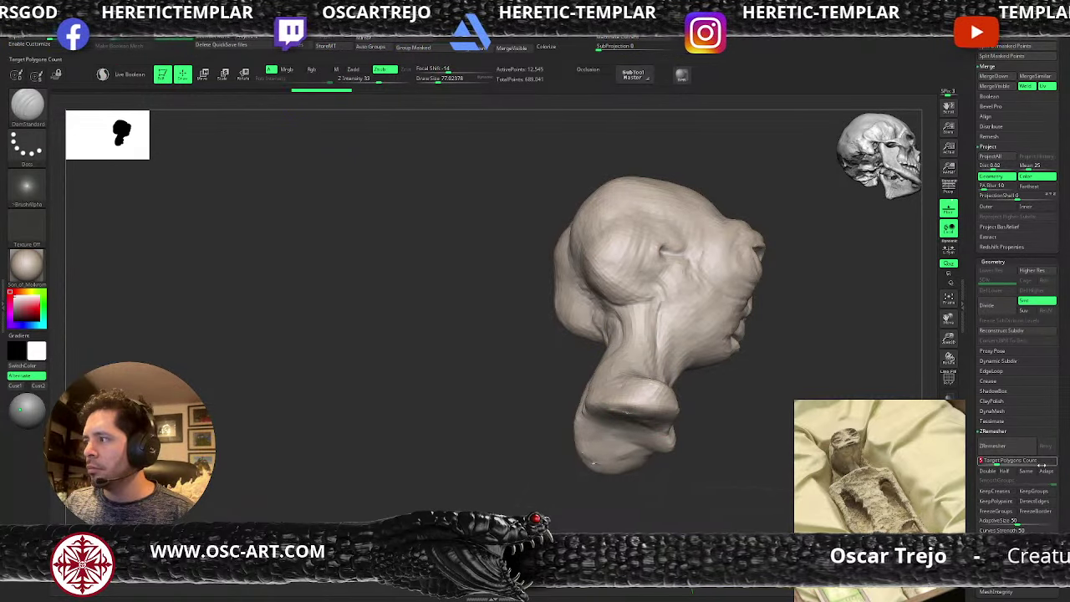
{"action": "left_click", "coordinate": [1045, 470]}
{"action": "left_click", "coordinate": [1018, 449]}
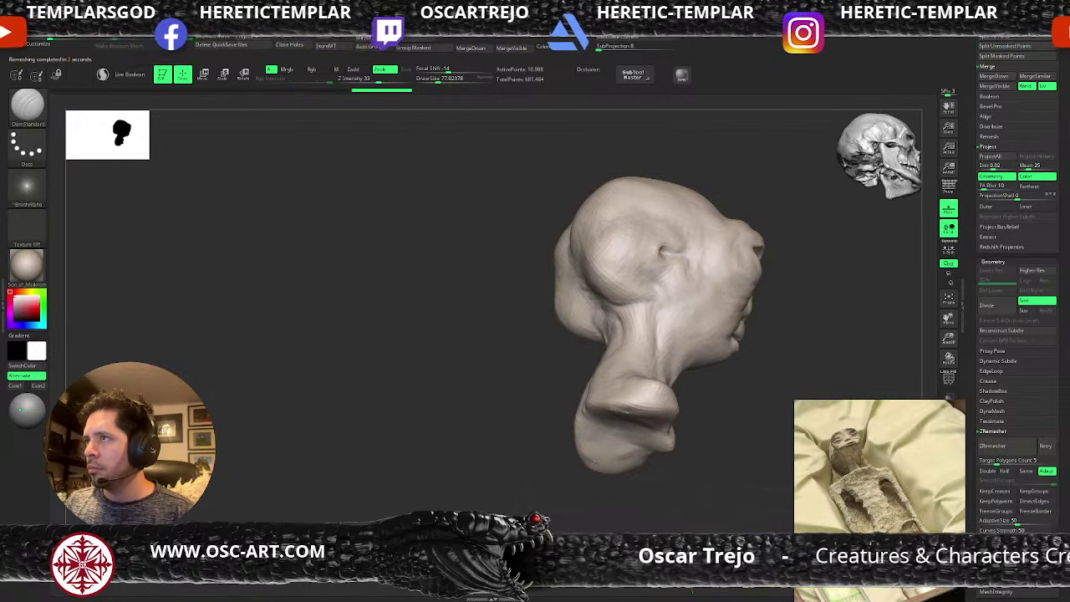
- Smooth the underside of the bust's base and check the new topology from the front in wireframe
{"action": "left_click_drag", "start_coordinate": [597, 454], "coordinate": [625, 410], "text": "shift"}
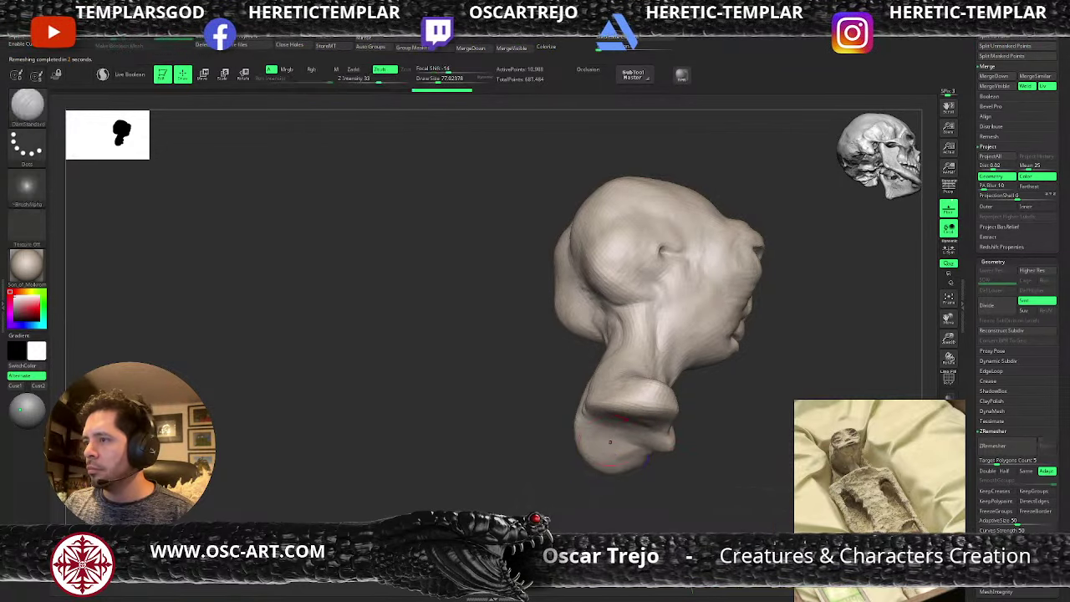
{"action": "mouse_move", "coordinate": [754, 441]}
{"action": "left_mouse_down"}
{"action": "mouse_move", "coordinate": [725, 461]}
{"action": "mouse_move", "coordinate": [733, 454]}
{"action": "left_mouse_up"}
{"action": "key", "text": "shift+f"}
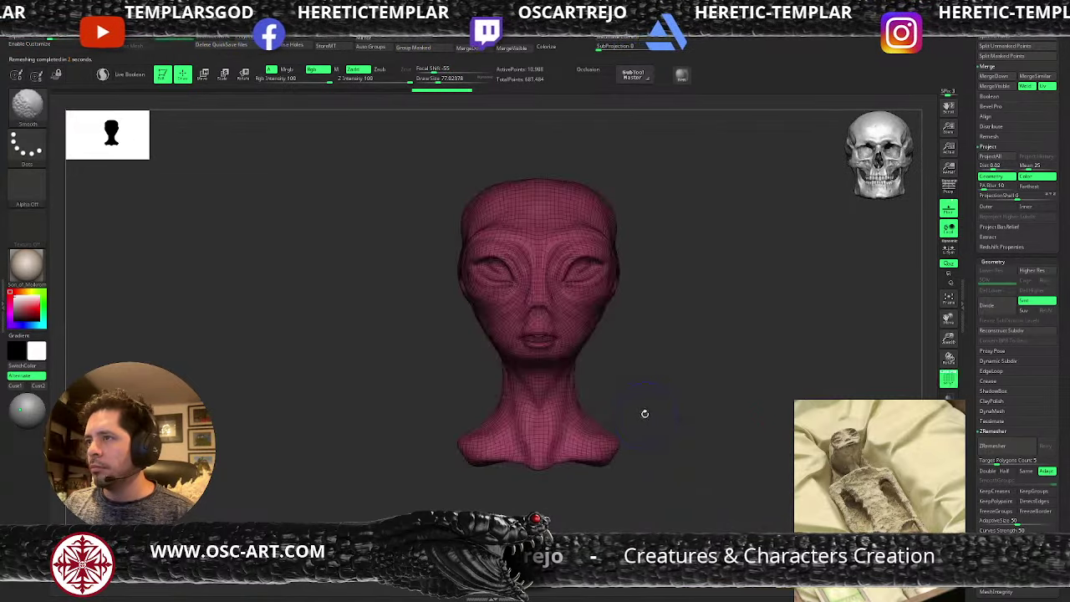
{"action": "key", "text": "shift+f"}
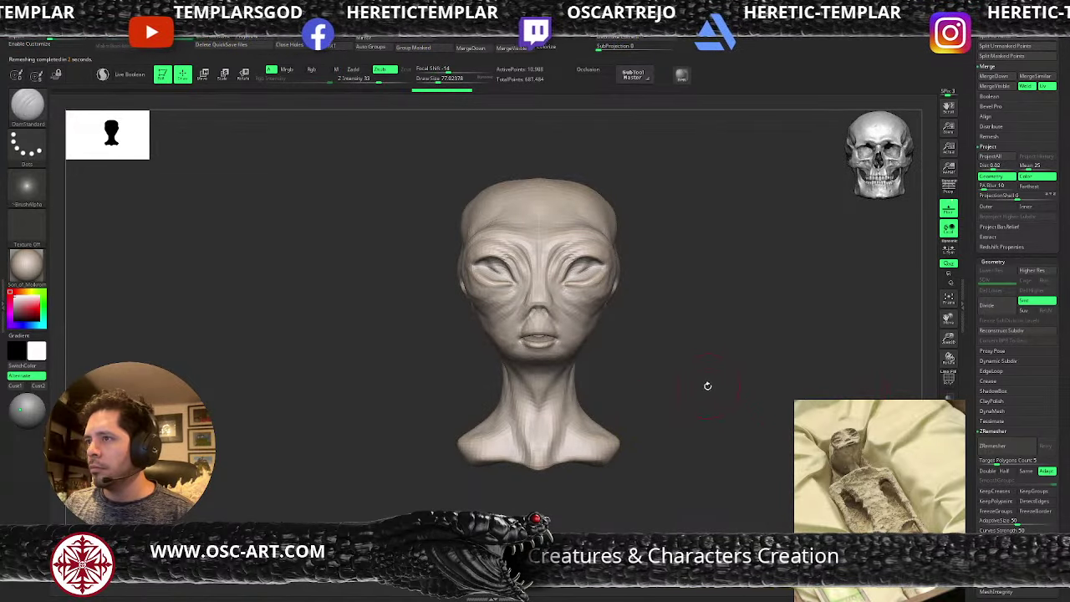
- Subdivide the remeshed head three times, up to subdivision level 4
{"action": "key", "text": "shift+f"}
{"action": "key", "text": "ctrl+d"}
{"action": "key", "text": "ctrl+d"}
{"action": "key", "text": "ctrl+d"}
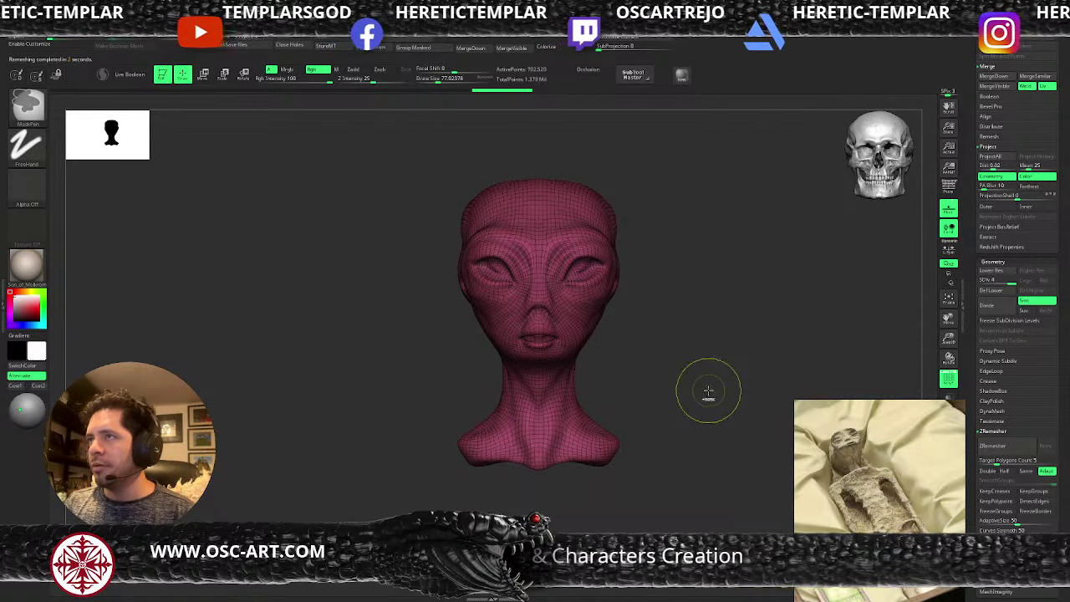
{"action": "key", "text": "shift+f"}
- Add a sculpting layer named Base and a second new layer to the remeshed head
{"action": "left_click_drag", "start_coordinate": [965, 290], "coordinate": [959, 334]}
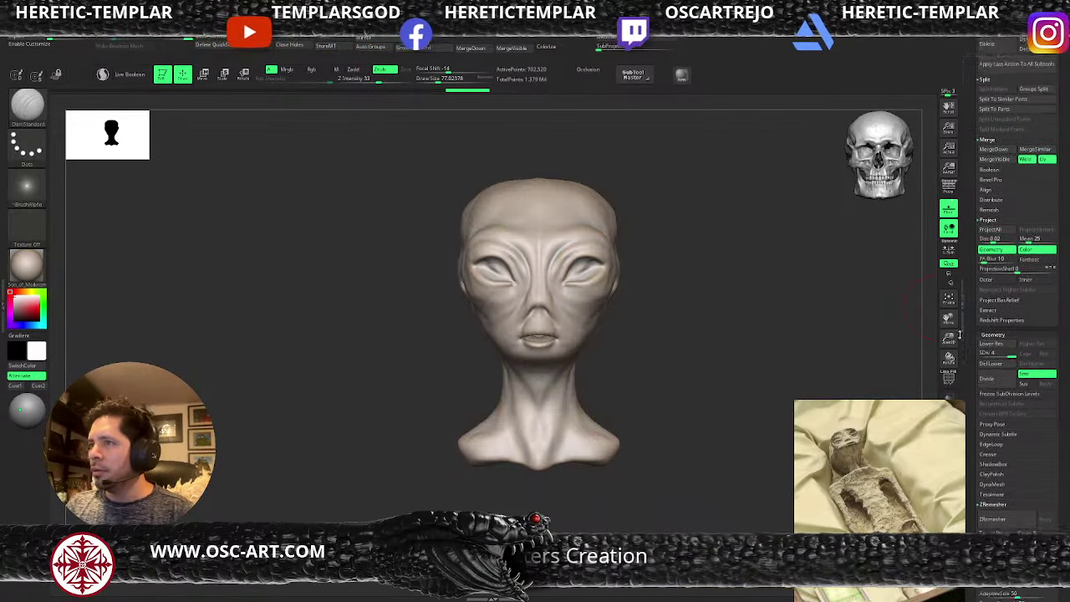
{"action": "scroll", "coordinate": [958, 334], "scroll_direction": "up", "scroll_amount": 5}
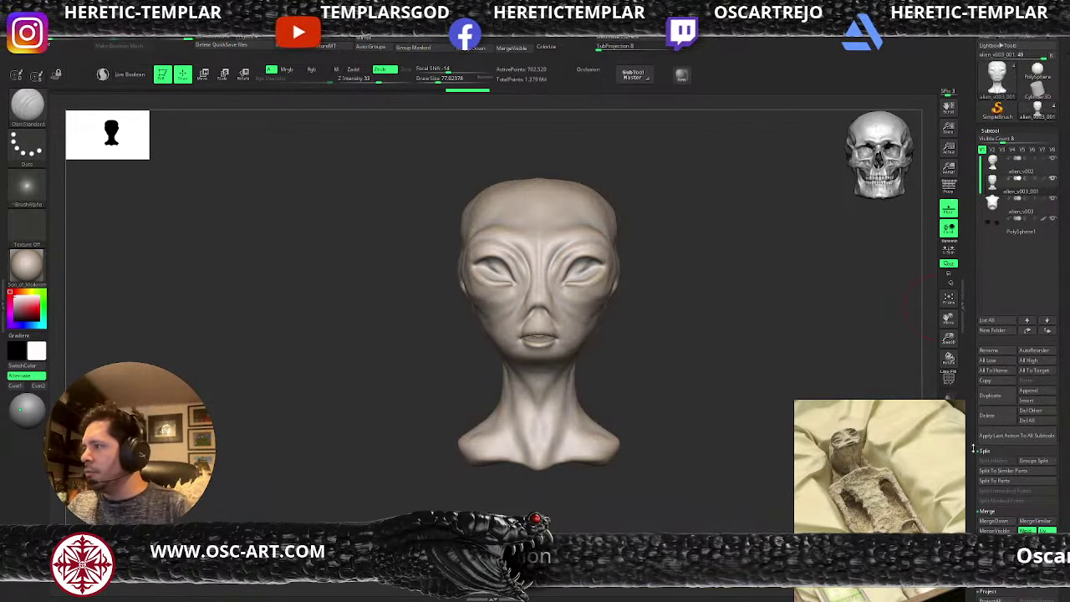
{"action": "left_click_drag", "start_coordinate": [973, 448], "coordinate": [974, 173]}
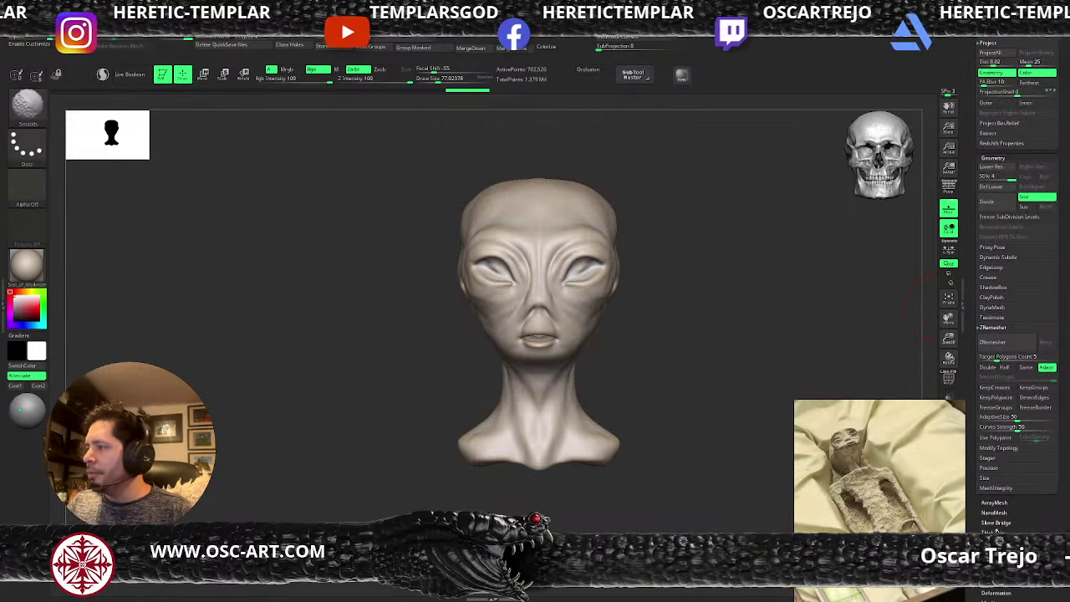
{"action": "scroll", "coordinate": [996, 531], "scroll_direction": "down", "scroll_amount": 4}
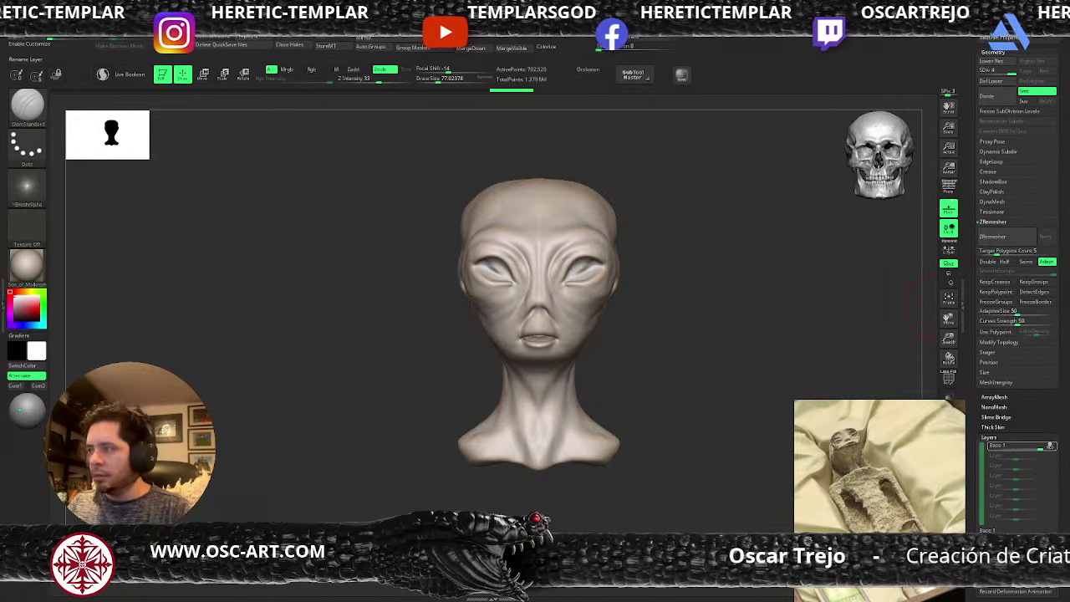
{"action": "left_click", "coordinate": [1005, 547]}
- Drop the remeshed head to its lowest subdivision level and leave only it and the original alien_v002 head visible
{"action": "key", "text": "shift+d"}
{"action": "key", "text": "shift+d"}
{"action": "key", "text": "shift+d"}
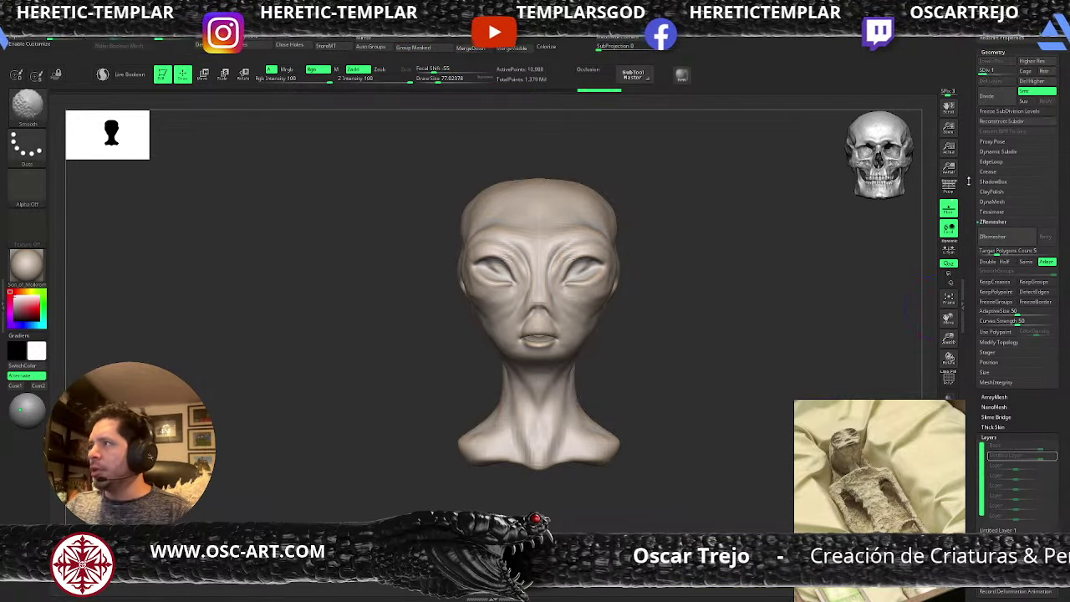
{"action": "left_click_drag", "start_coordinate": [969, 181], "coordinate": [968, 418]}
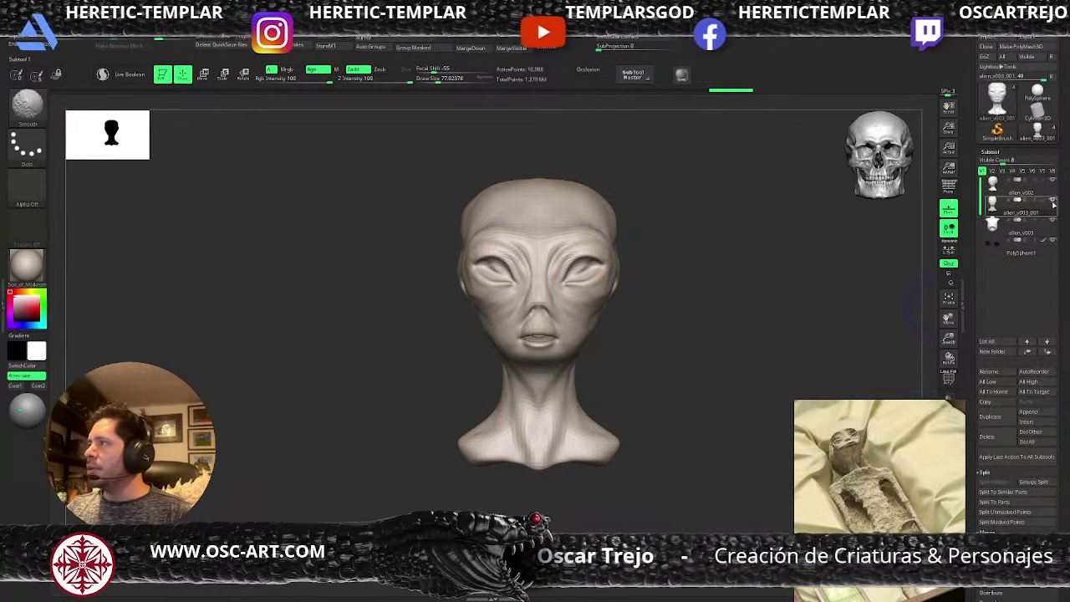
{"action": "left_click", "coordinate": [1053, 204], "text": "shift"}
{"action": "left_click", "coordinate": [1052, 183]}
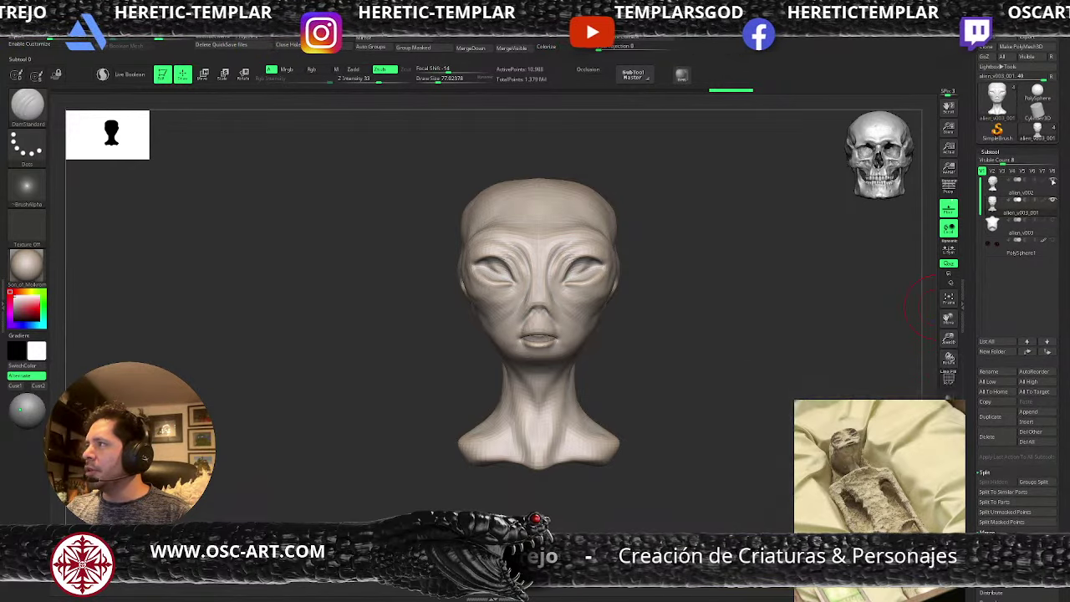
- Project the original head's shape onto the lowest subdivision level of the remeshed head with ProjectAll, and isolate it for inspection
{"action": "key", "text": "shift+f"}
{"action": "key", "text": "ctrl+w"}
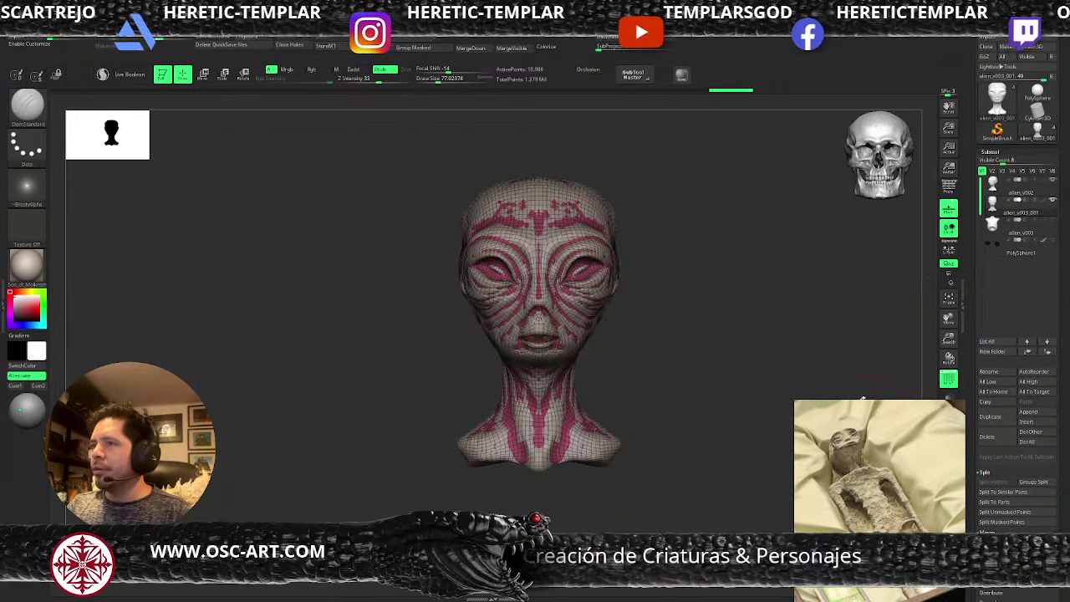
{"action": "left_click_drag", "start_coordinate": [814, 386], "coordinate": [888, 387]}
{"action": "left_click_drag", "start_coordinate": [779, 368], "coordinate": [777, 397], "text": "alt"}
{"action": "key", "text": "shift+f"}
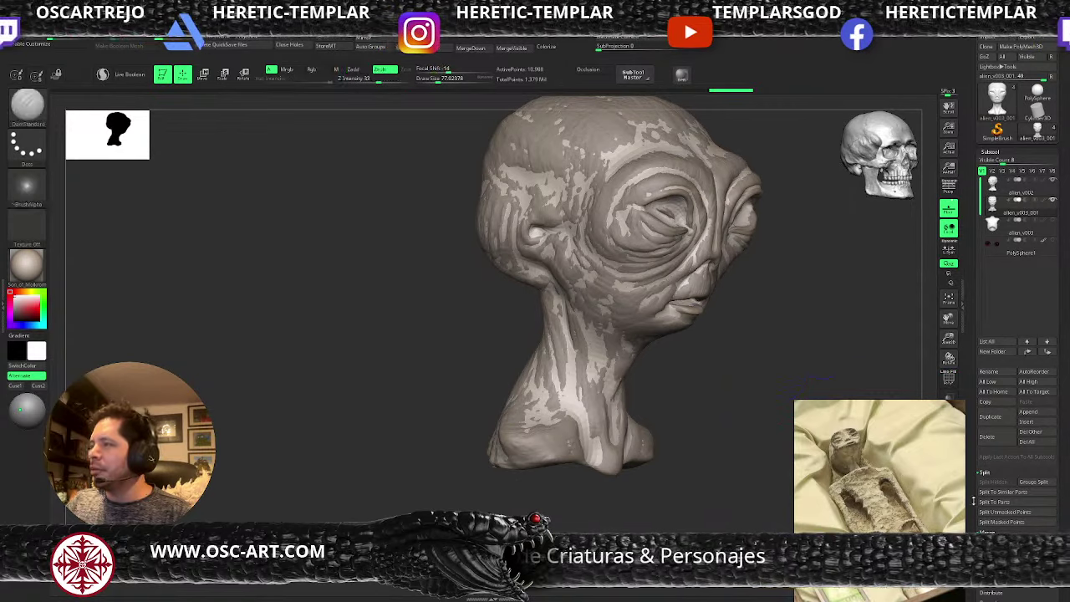
{"action": "left_click_drag", "start_coordinate": [968, 502], "coordinate": [975, 436]}
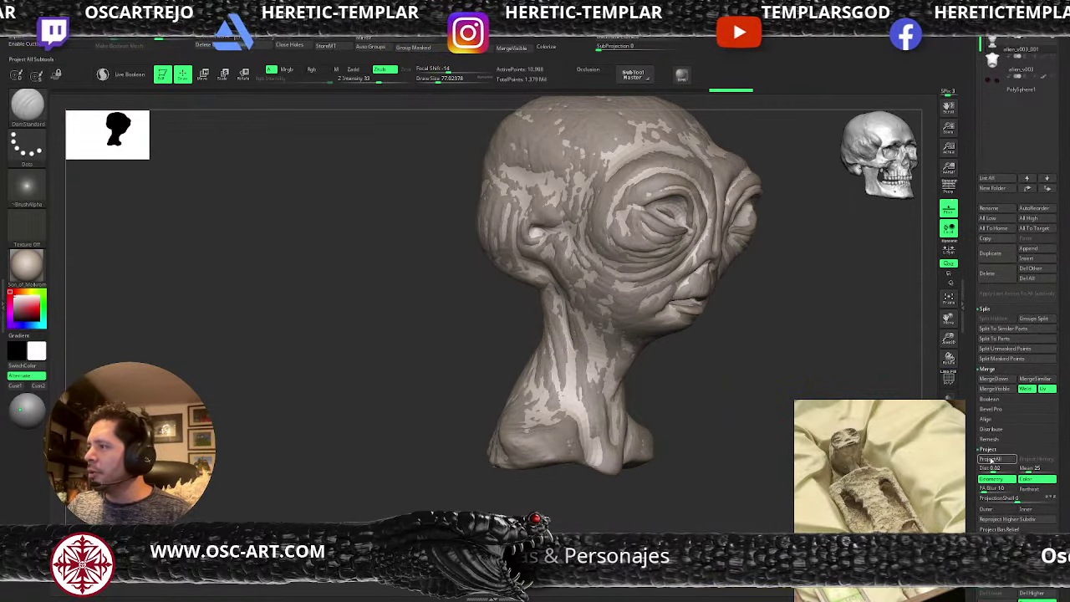
{"action": "left_click", "coordinate": [990, 459]}
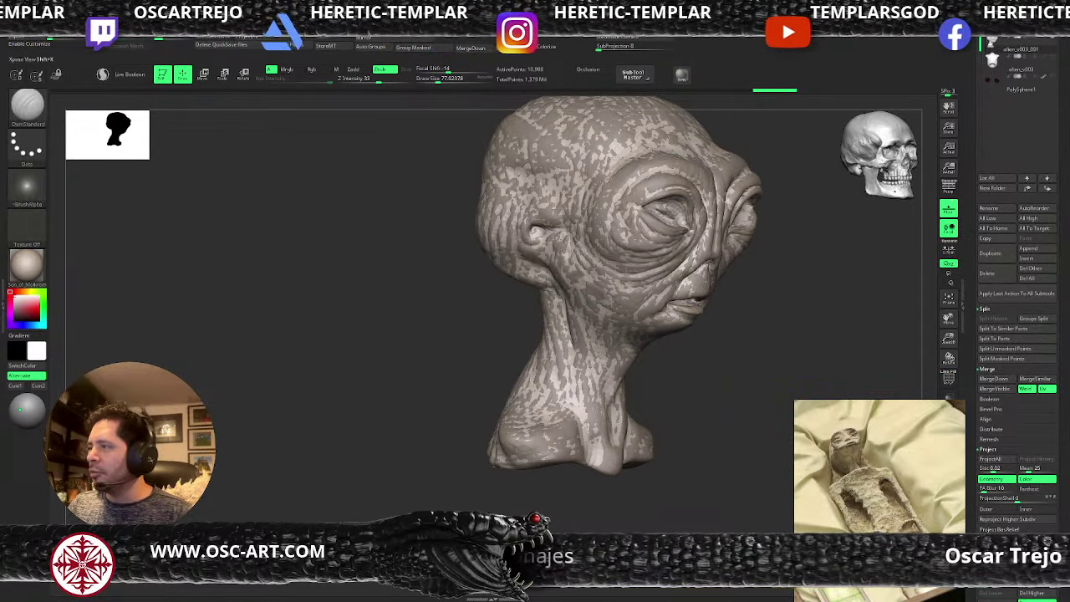
{"action": "left_click", "coordinate": [949, 432]}
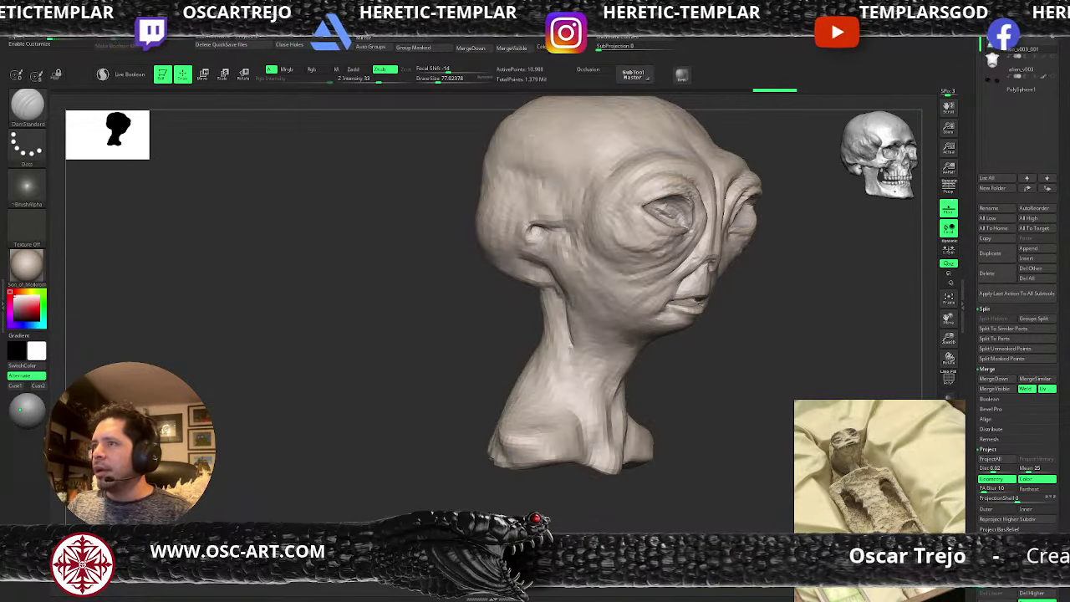
- Project the original head's detail onto the remeshed head level by level, from the low subdivisions up to the highest
{"action": "key", "text": "d"}
{"action": "key", "text": "d"}
{"action": "key", "text": "d"}
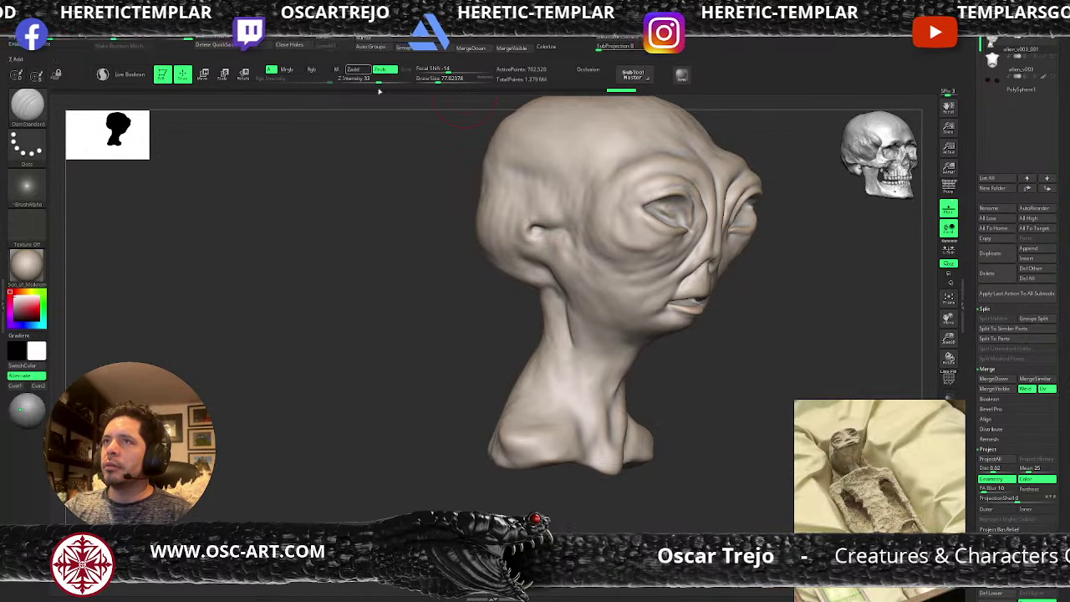
{"action": "key", "text": "shift+d"}
{"action": "key", "text": "shift+d"}
{"action": "key", "text": "shift+d"}
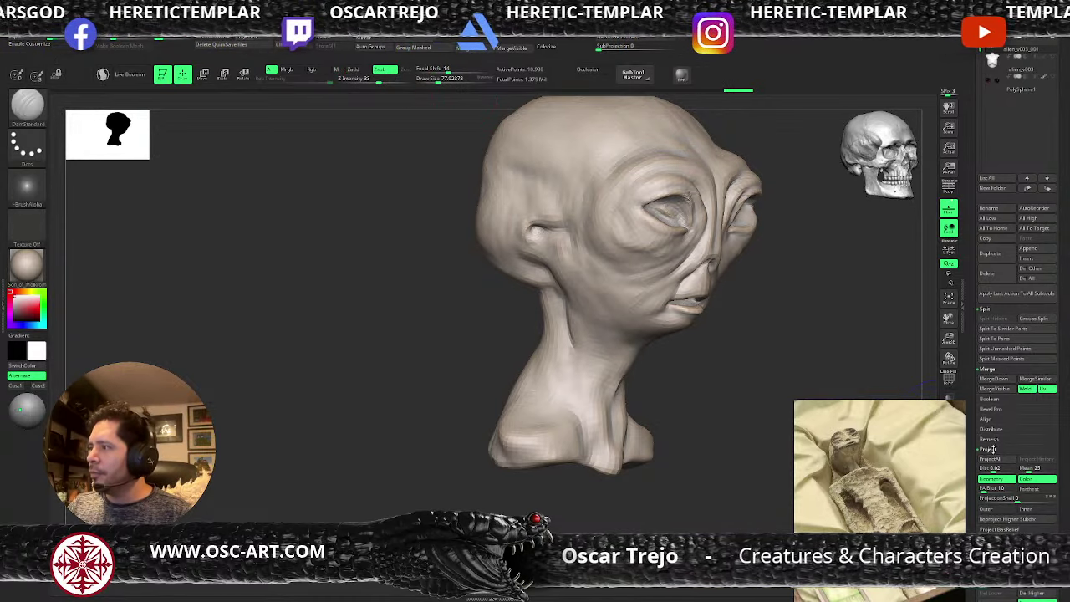
{"action": "left_click", "coordinate": [992, 459]}
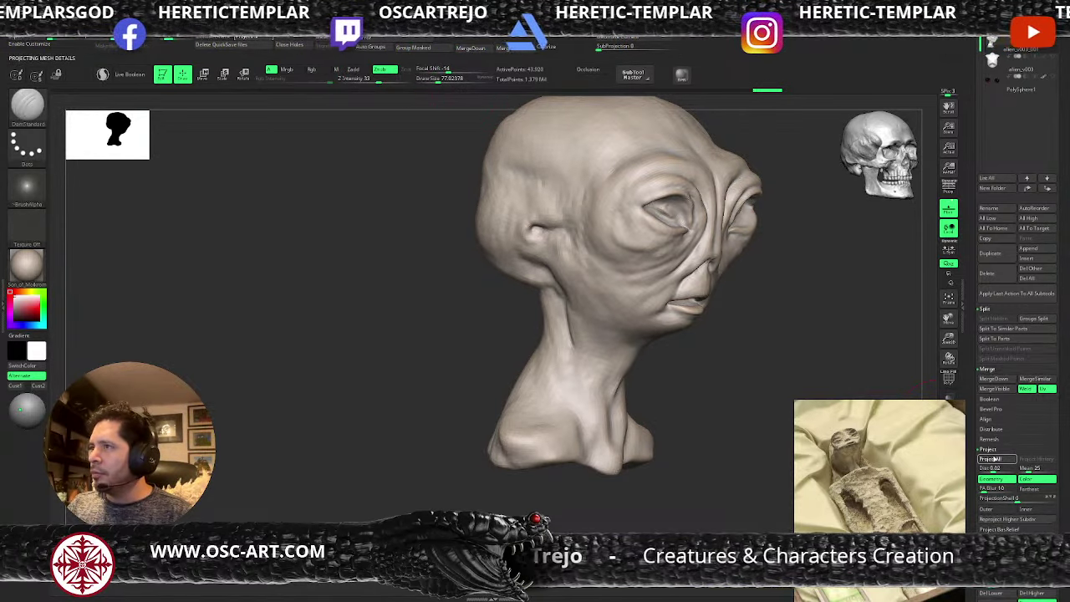
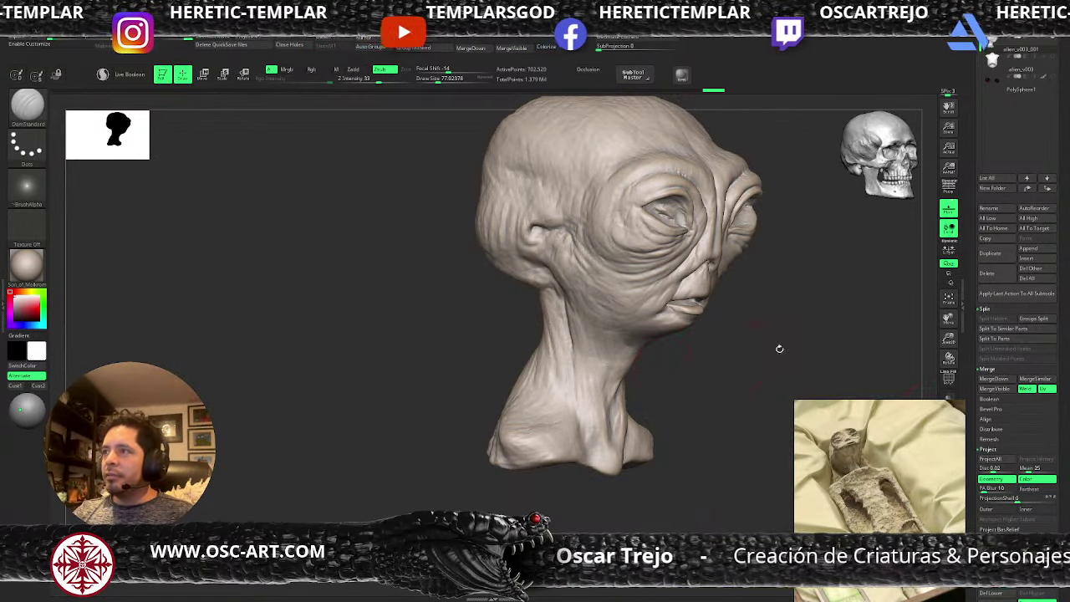
- Compare the wireframe and surface detail of the original alien_v002 head with the remeshed alien_v003_001 head
{"action": "left_click_drag", "start_coordinate": [797, 344], "coordinate": [740, 448], "text": "alt"}
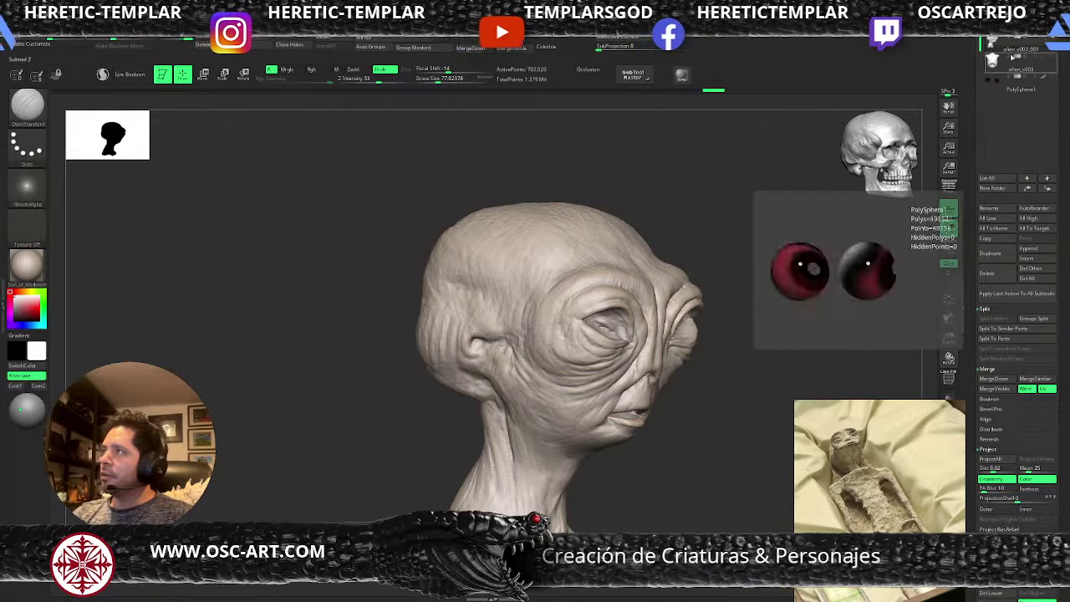
{"action": "left_click", "coordinate": [995, 40]}
{"action": "key", "text": "shift+f"}
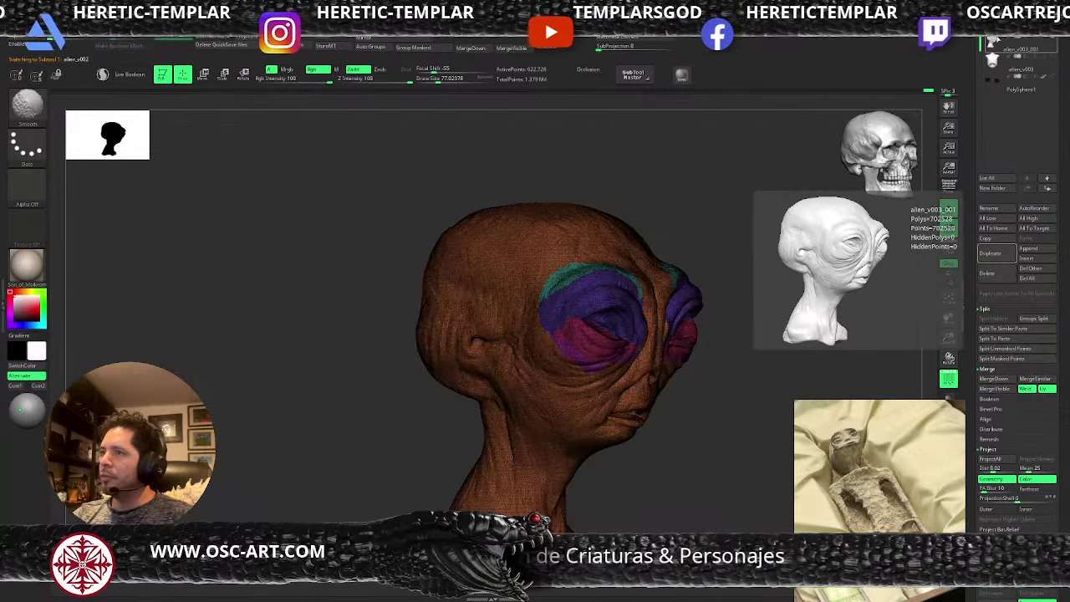
{"action": "left_click", "coordinate": [993, 43]}
{"action": "key", "text": "shift+f"}
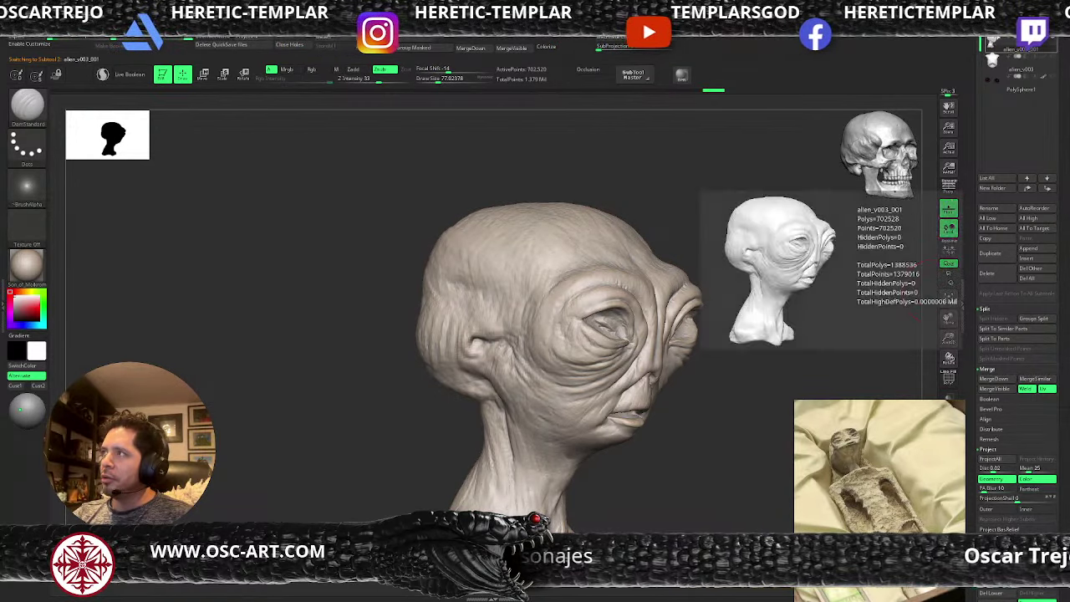
- Delete the original alien_v002 head subtool
{"action": "left_click", "coordinate": [999, 28]}
{"action": "key", "text": "shift+f"}
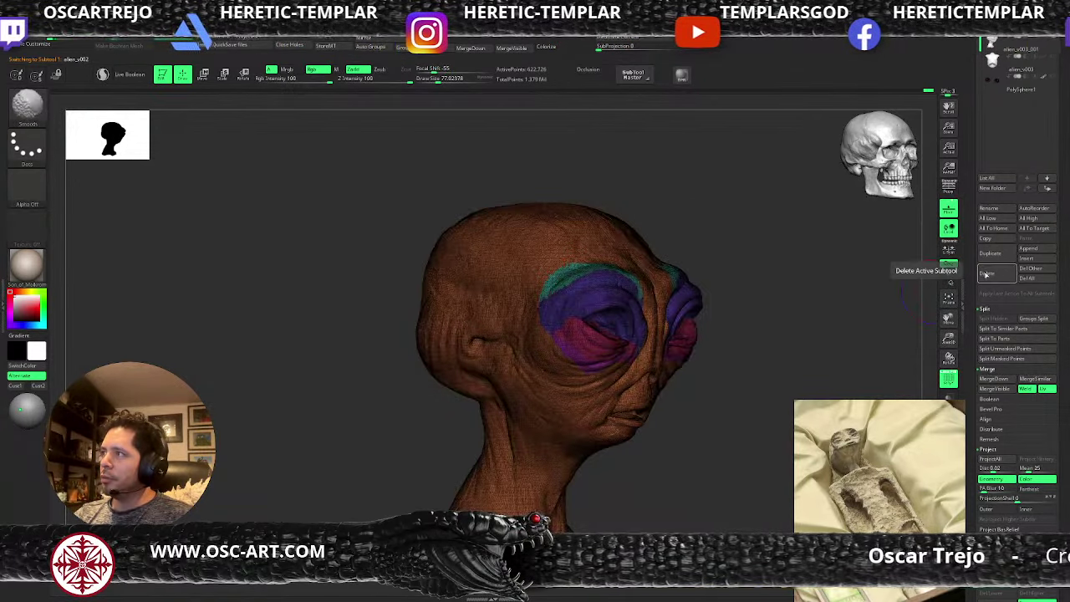
{"action": "key", "text": "shift+f"}
{"action": "left_click", "coordinate": [986, 274]}
{"action": "left_click", "coordinate": [974, 291]}
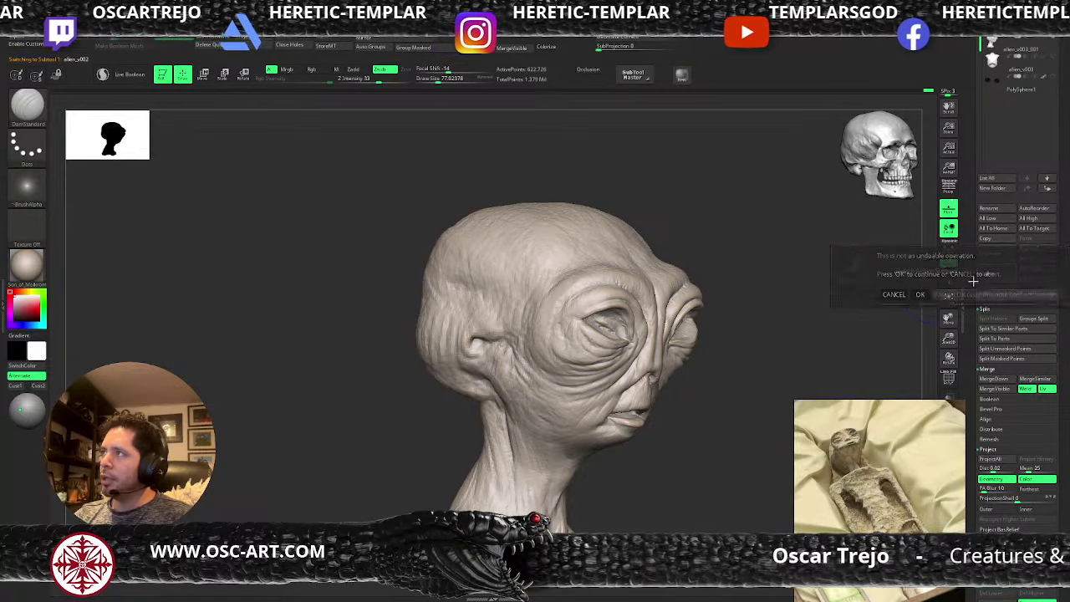
- Make the body and the PolySphere1 eyes visible again together with the remeshed head
{"action": "left_click_drag", "start_coordinate": [969, 132], "coordinate": [971, 234]}
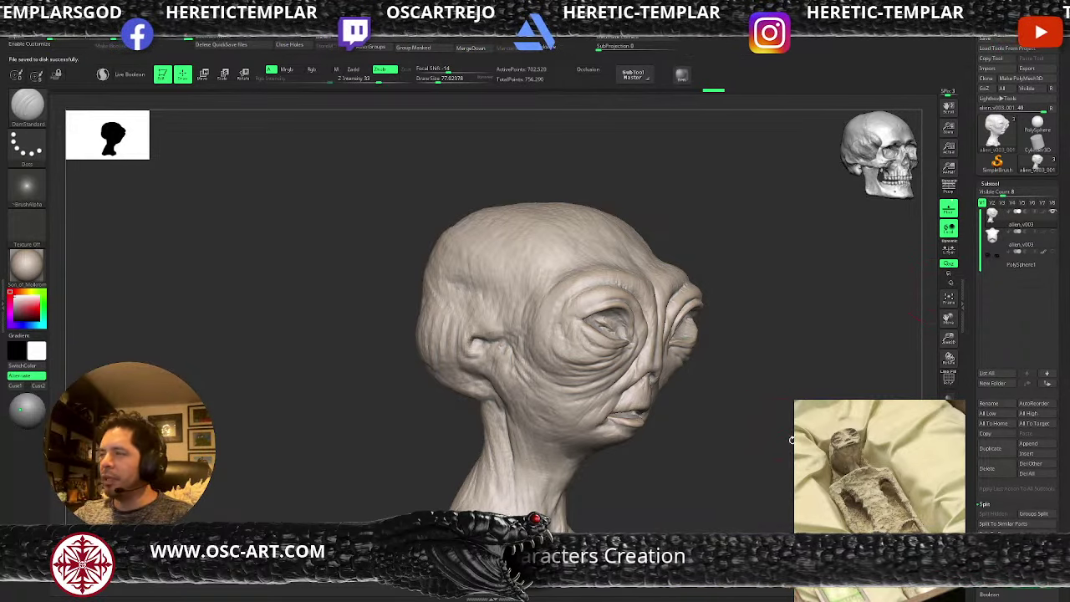
{"action": "left_click_drag", "start_coordinate": [793, 440], "coordinate": [752, 441]}
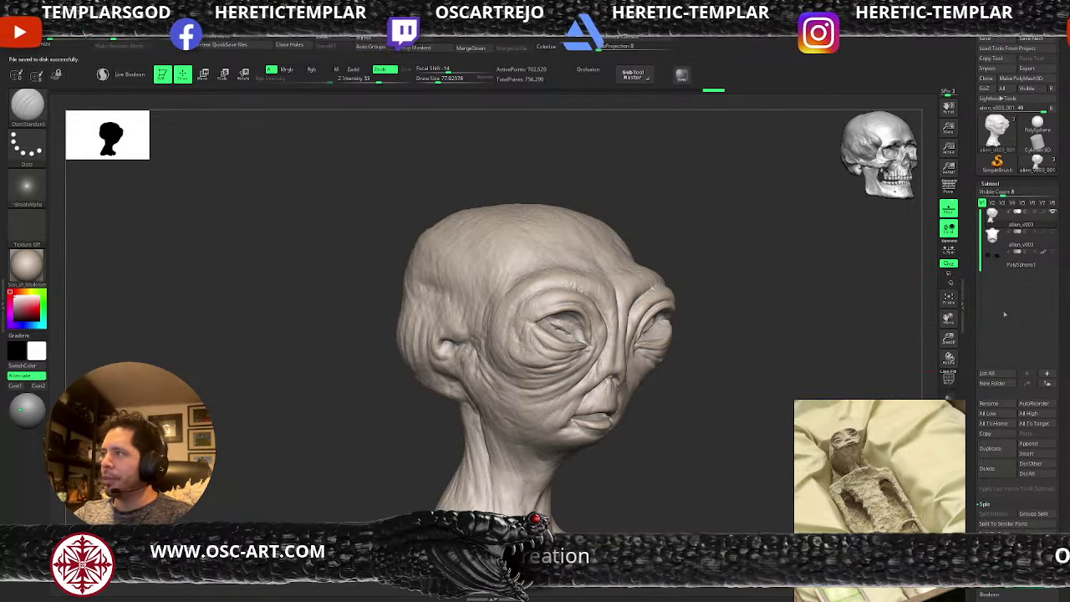
{"action": "left_click", "coordinate": [1053, 233]}
{"action": "left_click", "coordinate": [1053, 252]}
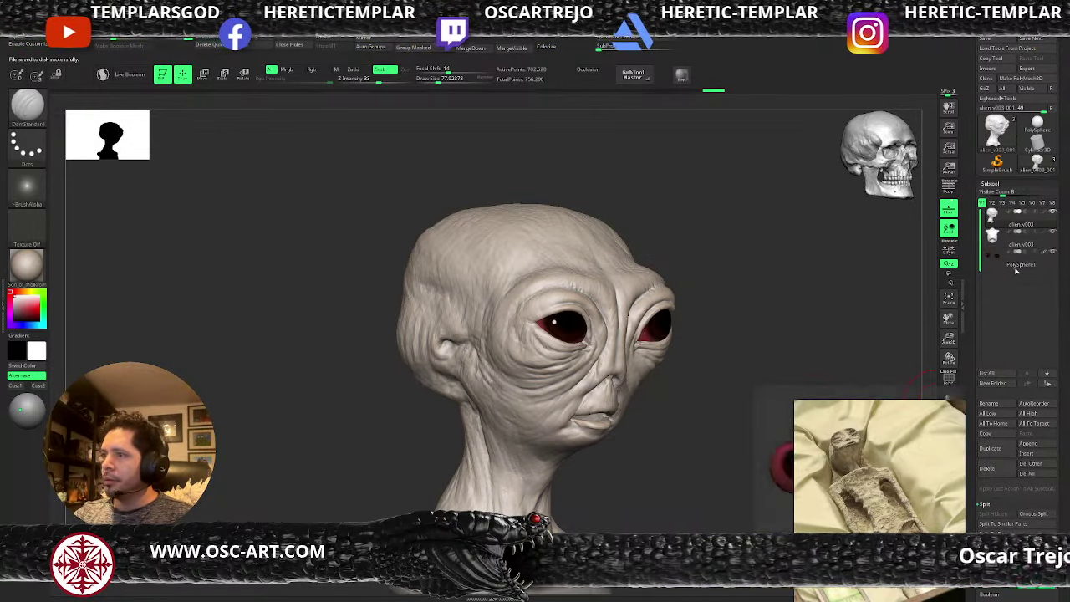
- Set the head to subdivision level 3 and choose the Move brush with a draw size of about 59 for the face
{"action": "left_click_drag", "start_coordinate": [844, 351], "coordinate": [739, 351]}
{"action": "left_click_drag", "start_coordinate": [611, 354], "coordinate": [658, 396], "text": "alt"}
{"action": "key", "text": "shift+d"}
{"action": "key", "text": "shift+d"}
{"action": "key", "text": "s"}
{"action": "left_click_drag", "start_coordinate": [465, 396], "coordinate": [460, 372]}
{"action": "key", "text": "b"}
{"action": "key", "text": "m"}
{"action": "key", "text": "v"}
{"action": "key", "text": "bracketright"}
{"action": "key", "text": "d"}
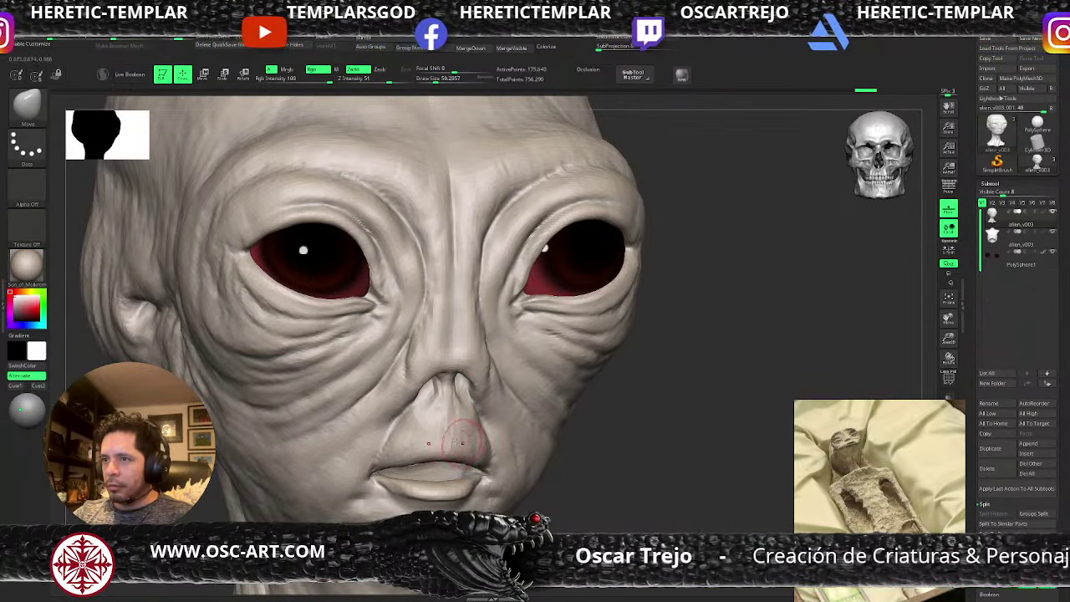
- Add volume to the upper lip with the ClayBuildup brush and show only the lower half of the face
{"action": "key", "text": "b"}
{"action": "key", "text": "c"}
{"action": "key", "text": "b"}
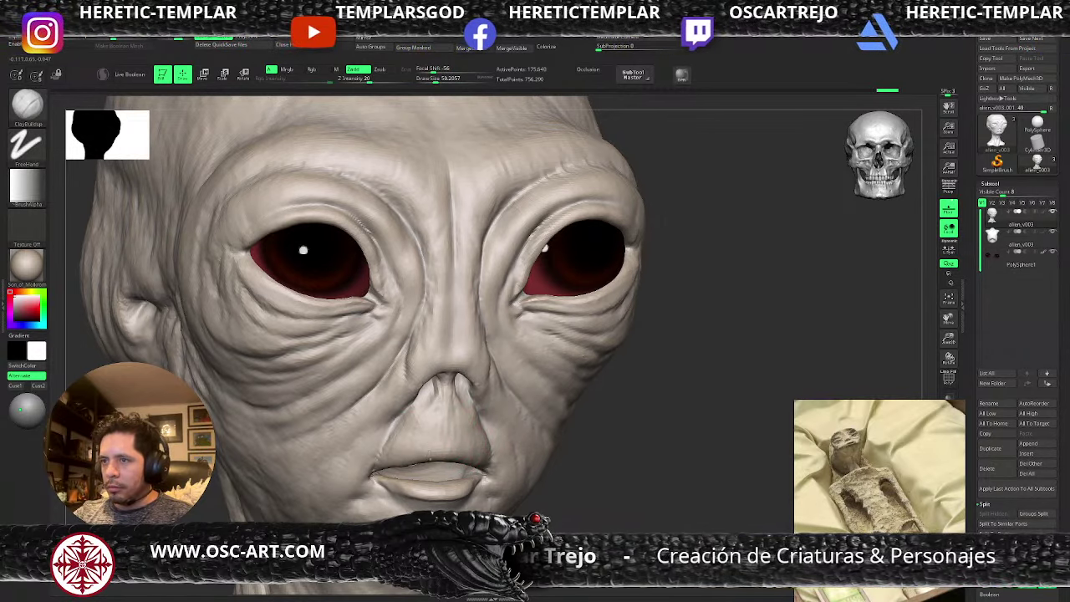
{"action": "left_click_drag", "start_coordinate": [439, 459], "coordinate": [478, 463]}
{"action": "mouse_move", "coordinate": [570, 493]}
{"action": "left_mouse_down"}
{"action": "mouse_move", "coordinate": [594, 463]}
{"action": "mouse_move", "coordinate": [621, 470]}
{"action": "mouse_move", "coordinate": [577, 432]}
{"action": "left_mouse_up"}
{"action": "left_click_drag", "start_coordinate": [599, 363], "coordinate": [318, 503], "text": "ctrl+shift"}
- Build up the inner wall of the mouth cavity from behind with ClayBuildup at a draw size of about 116 to 120
{"action": "left_click_drag", "start_coordinate": [387, 501], "coordinate": [534, 449]}
{"action": "left_click_drag", "start_coordinate": [468, 455], "coordinate": [470, 470], "text": "alt"}
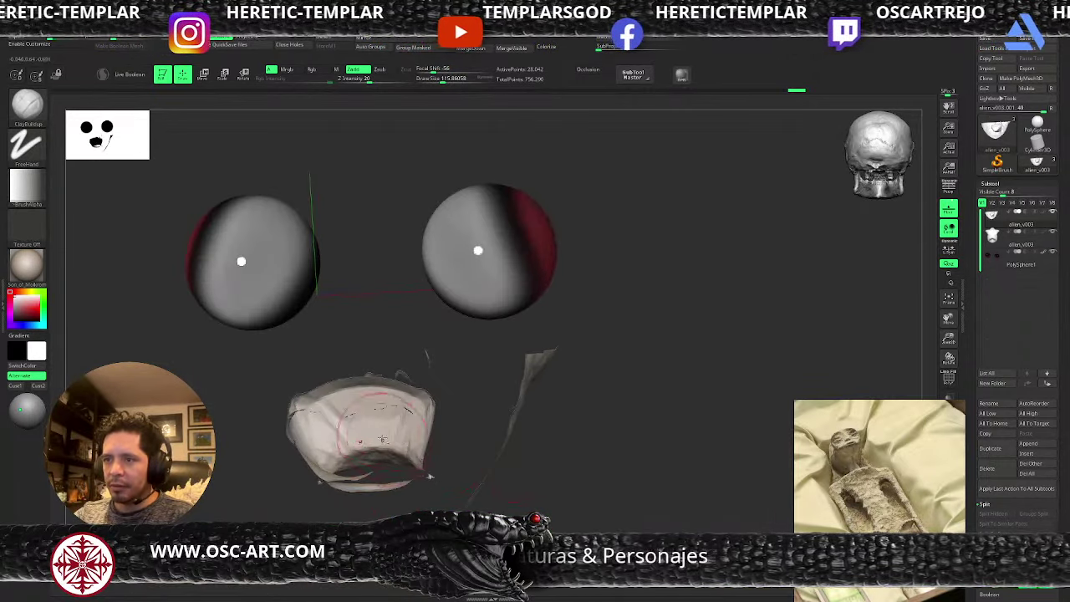
{"action": "left_click_drag", "start_coordinate": [382, 438], "coordinate": [366, 436]}
{"action": "mouse_move", "coordinate": [568, 461]}
{"action": "left_mouse_down"}
{"action": "mouse_move", "coordinate": [496, 466]}
{"action": "mouse_move", "coordinate": [490, 424]}
{"action": "left_mouse_up"}
{"action": "left_click_drag", "start_coordinate": [627, 402], "coordinate": [546, 444]}
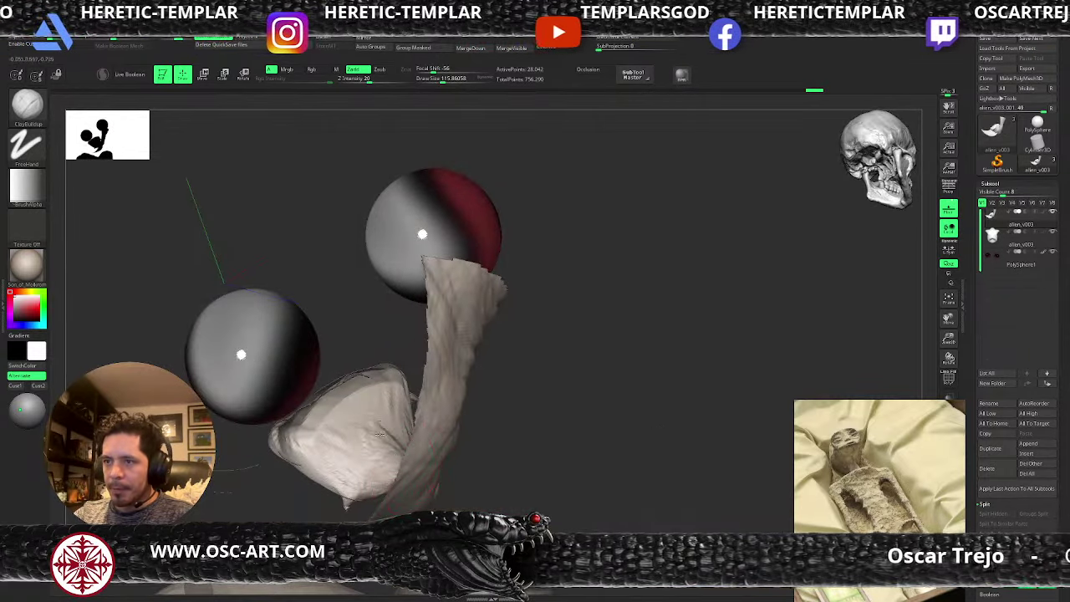
{"action": "left_click_drag", "start_coordinate": [270, 520], "coordinate": [361, 492]}
{"action": "key", "text": "s"}
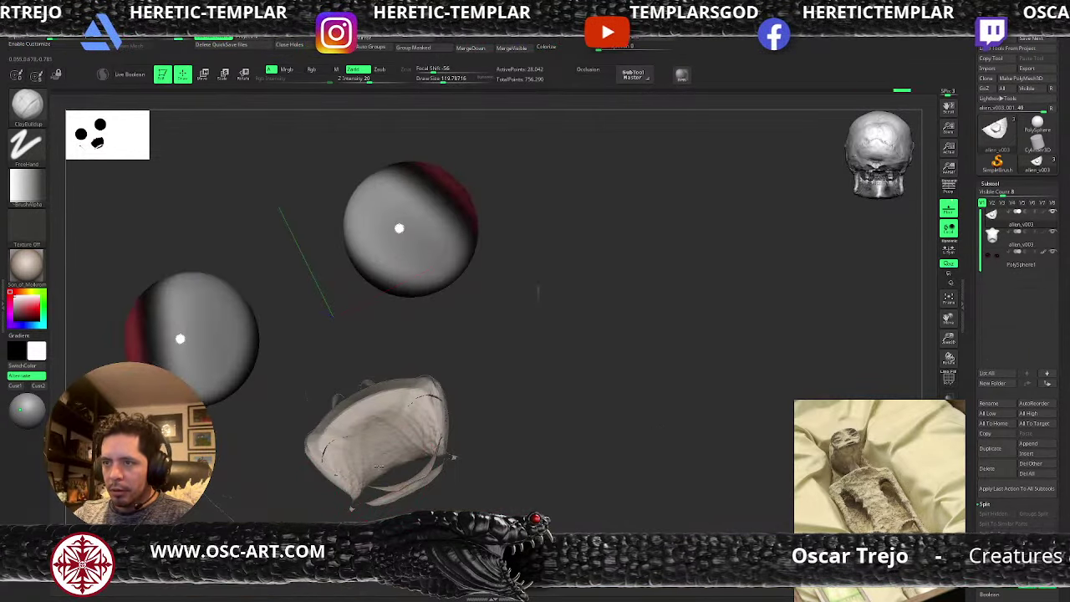
{"action": "right_click_drag", "start_coordinate": [389, 472], "coordinate": [436, 452]}
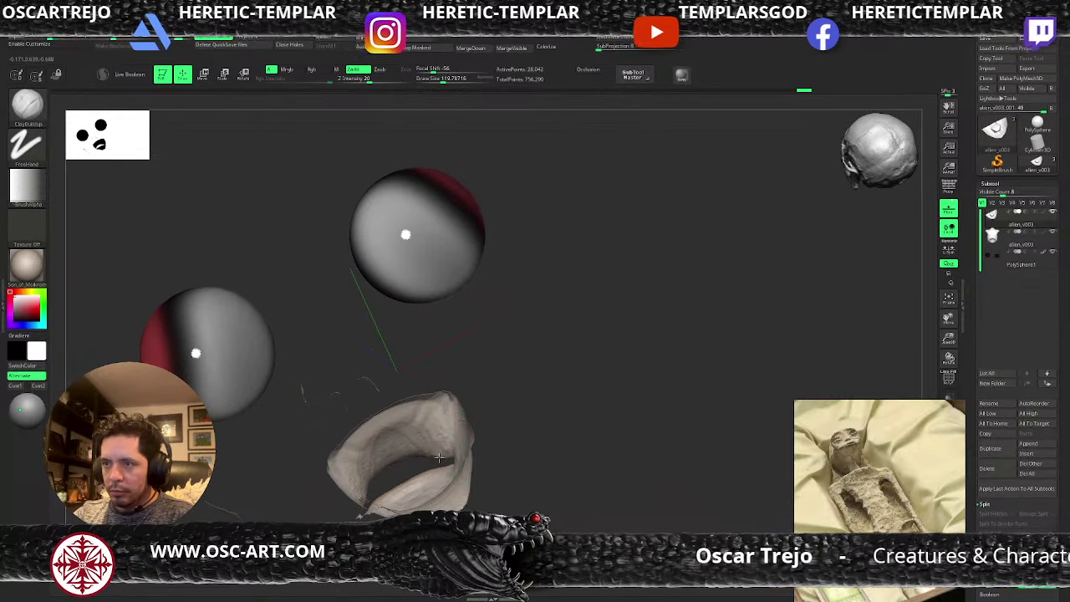
{"action": "left_click_drag", "start_coordinate": [552, 441], "coordinate": [589, 479]}
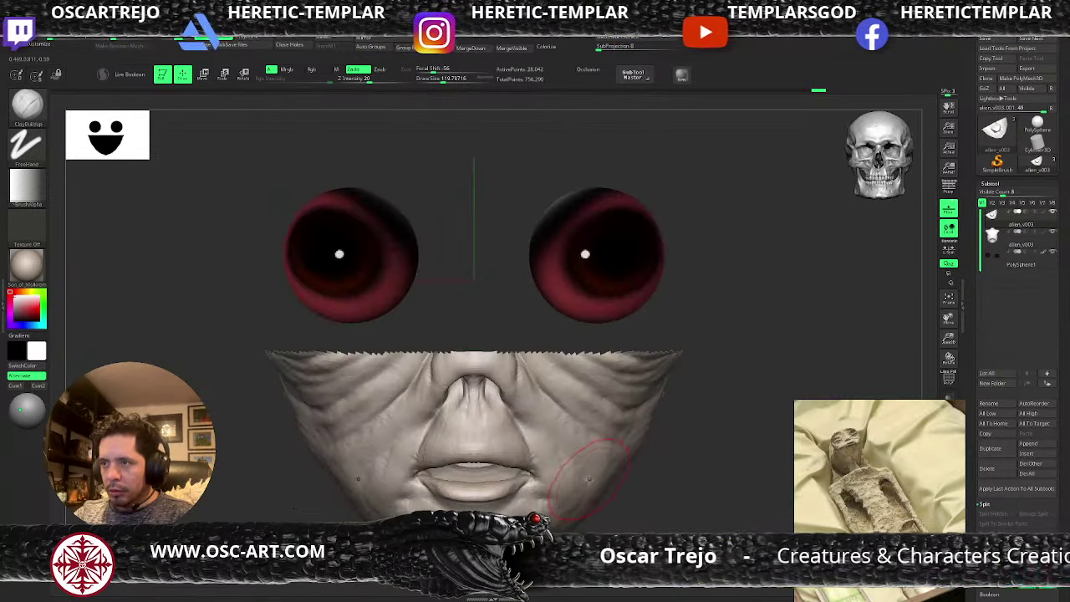
- Fill in the mouth interior from above with ClayBuildup at a draw size of about 120 and unhide the whole head
{"action": "left_click_drag", "start_coordinate": [701, 493], "coordinate": [695, 484]}
{"action": "left_click_drag", "start_coordinate": [580, 527], "coordinate": [640, 578]}
{"action": "left_click_drag", "start_coordinate": [321, 341], "coordinate": [365, 386]}
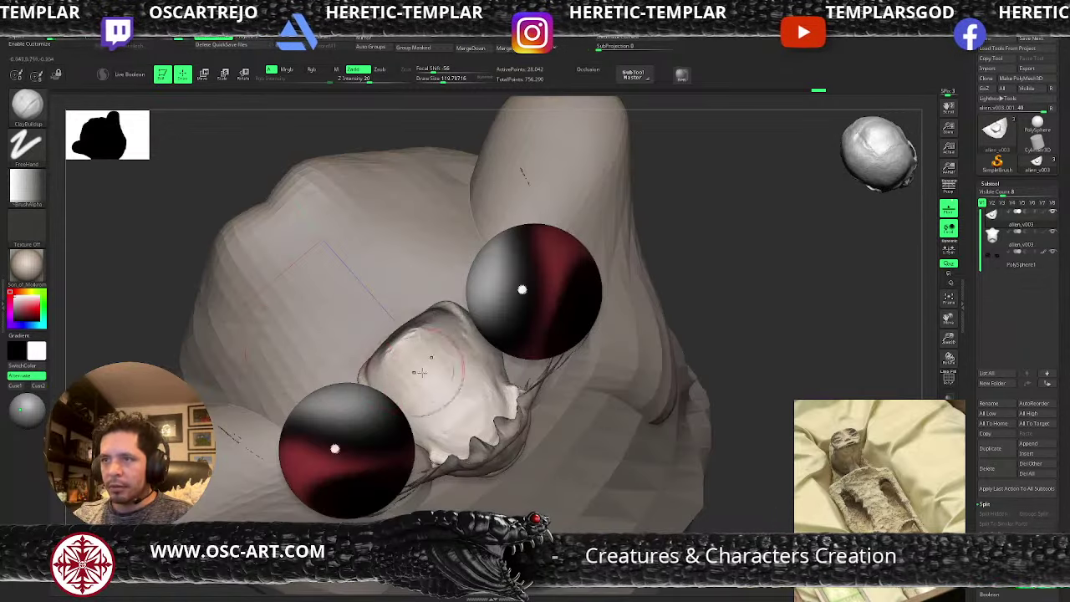
{"action": "mouse_move", "coordinate": [433, 366]}
{"action": "left_mouse_down"}
{"action": "mouse_move", "coordinate": [414, 373]}
{"action": "mouse_move", "coordinate": [434, 396]}
{"action": "mouse_move", "coordinate": [418, 356]}
{"action": "mouse_move", "coordinate": [464, 418]}
{"action": "left_mouse_up"}
{"action": "mouse_move", "coordinate": [751, 405]}
{"action": "left_mouse_down"}
{"action": "mouse_move", "coordinate": [734, 354]}
{"action": "mouse_move", "coordinate": [635, 368]}
{"action": "left_mouse_up"}
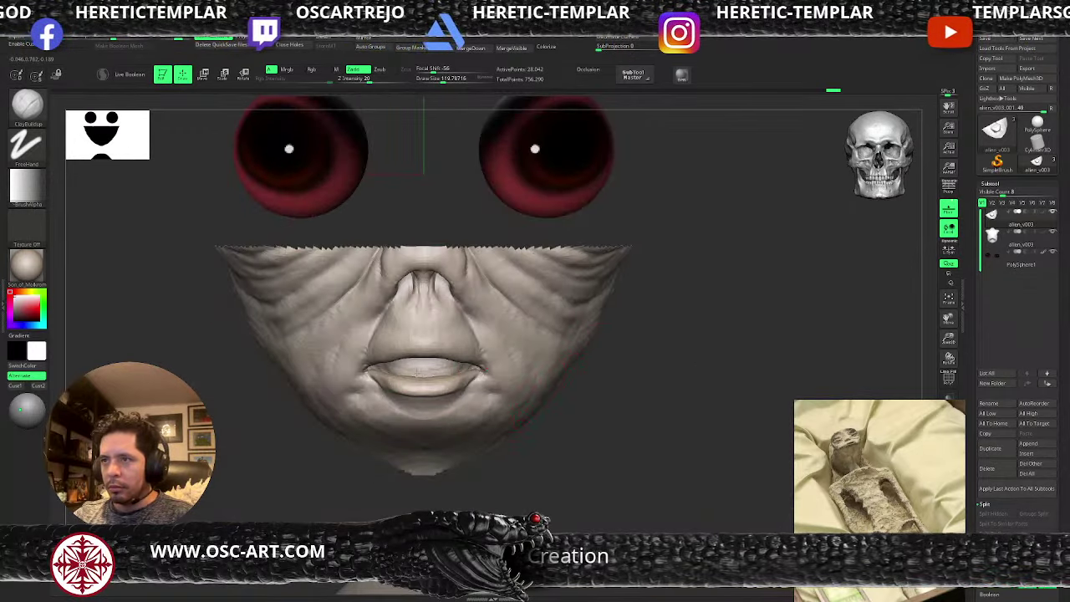
{"action": "left_click_drag", "start_coordinate": [442, 367], "coordinate": [426, 371]}
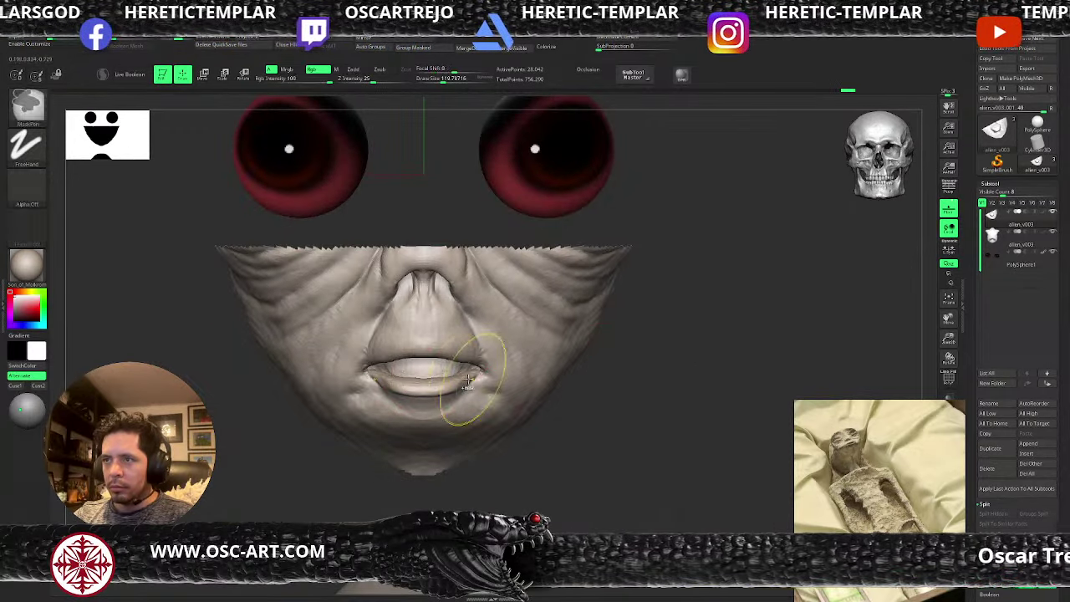
{"action": "key", "text": "ctrl+z"}
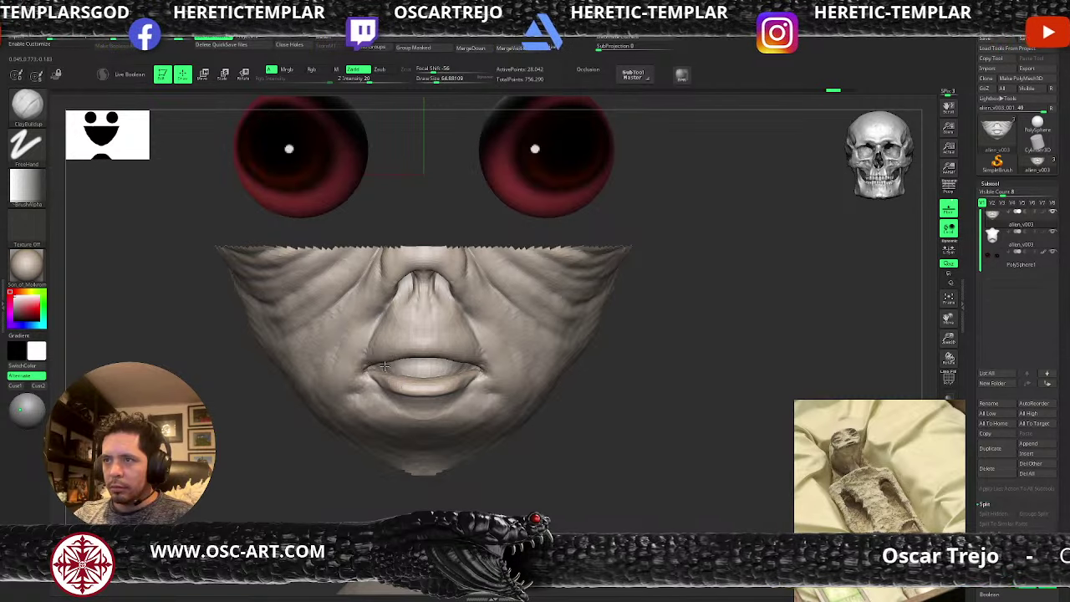
{"action": "left_click", "coordinate": [595, 409], "text": "ctrl+shift"}
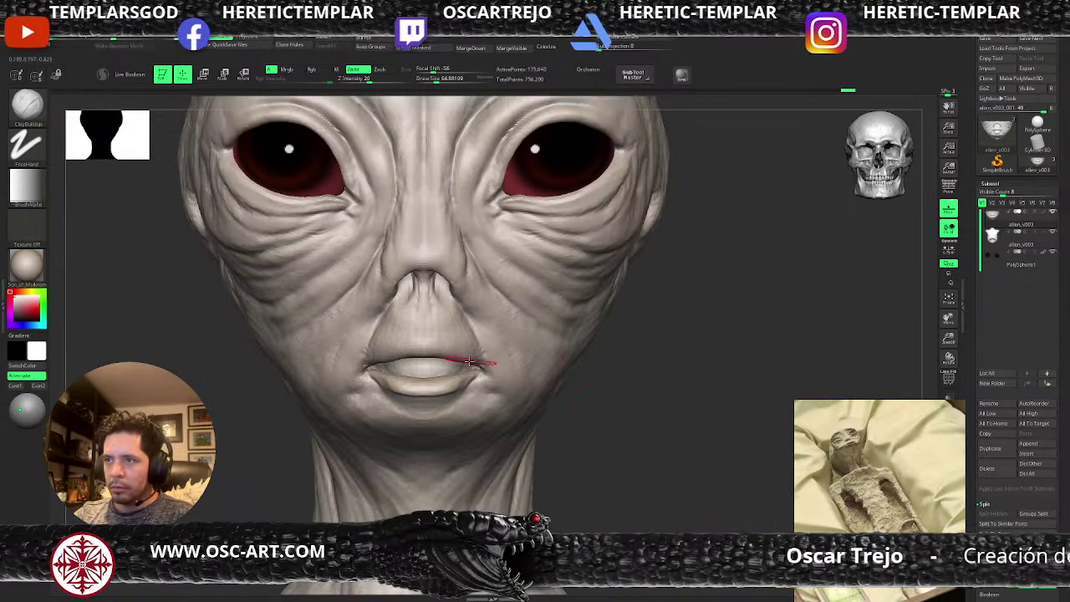
- Reshape the corners of the mouth with the Move brush at a draw size of about 56
{"action": "key", "text": "b"}
{"action": "key", "text": "m"}
{"action": "key", "text": "v"}
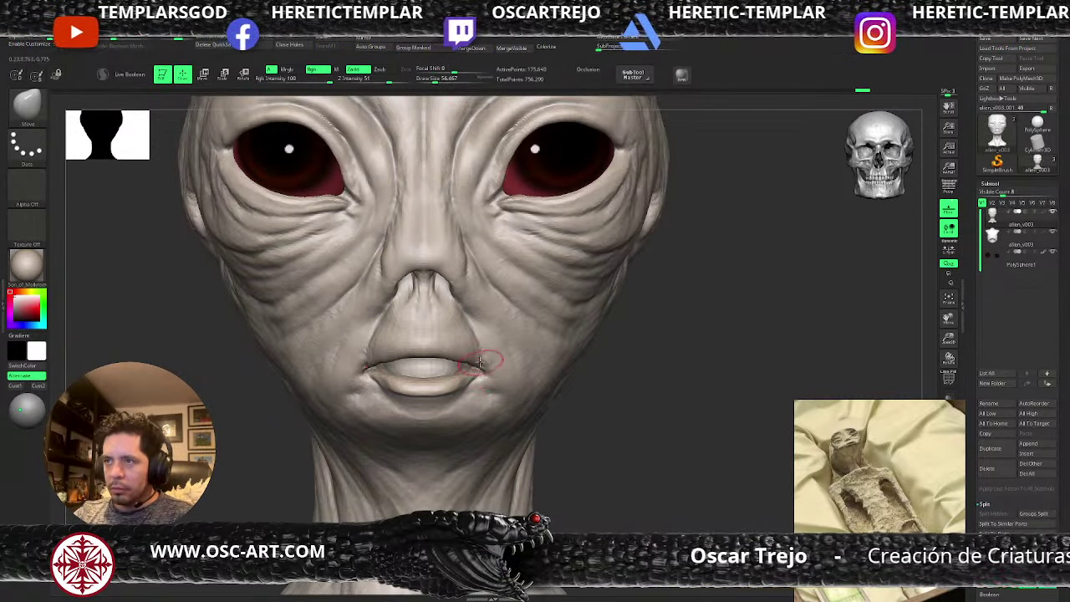
{"action": "mouse_move", "coordinate": [480, 365]}
{"action": "left_mouse_down"}
{"action": "mouse_move", "coordinate": [478, 355]}
{"action": "mouse_move", "coordinate": [486, 368]}
{"action": "left_mouse_up"}
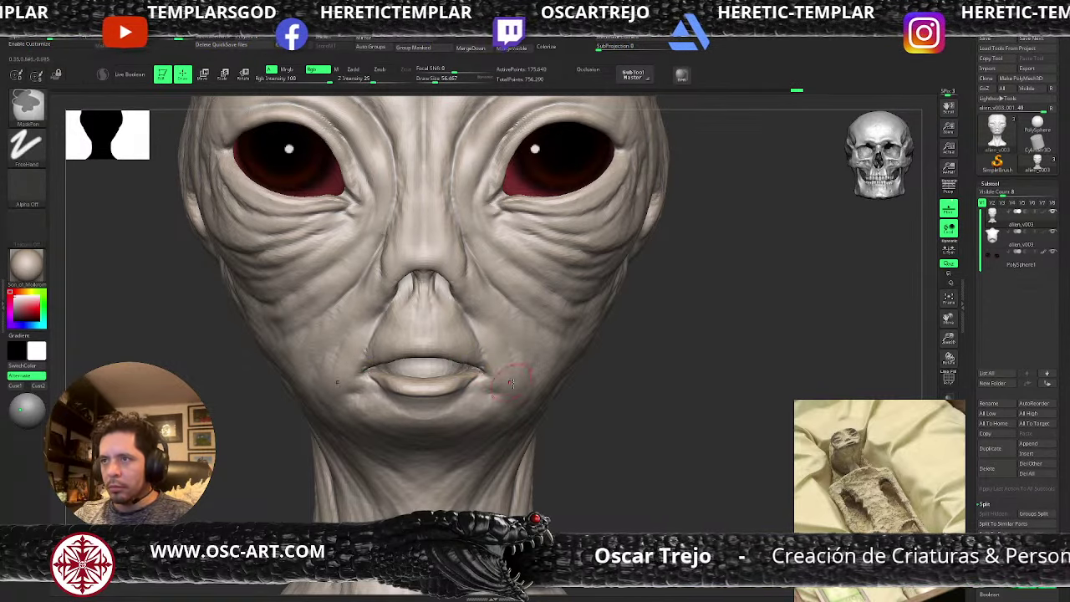
{"action": "mouse_move", "coordinate": [619, 391]}
{"action": "left_mouse_down"}
{"action": "mouse_move", "coordinate": [514, 386]}
{"action": "mouse_move", "coordinate": [473, 356]}
{"action": "left_mouse_up"}
{"action": "left_click_drag", "start_coordinate": [392, 427], "coordinate": [443, 381]}
- Raise the head to subdivision level 4 and carve the mouth corners with DamStandard at a draw size of about 37
{"action": "key", "text": "b"}
{"action": "key", "text": "c"}
{"action": "key", "text": "b"}
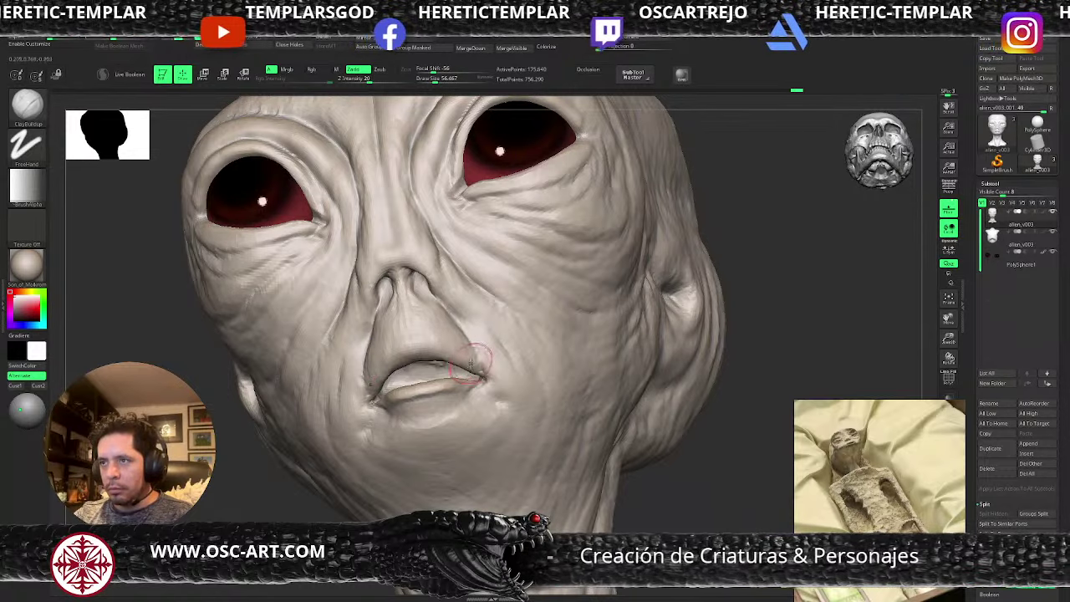
{"action": "key", "text": "b"}
{"action": "key", "text": "d"}
{"action": "key", "text": "s"}
{"action": "key", "text": "d"}
{"action": "key", "text": "bracketleft"}
{"action": "key", "text": "bracketleft"}
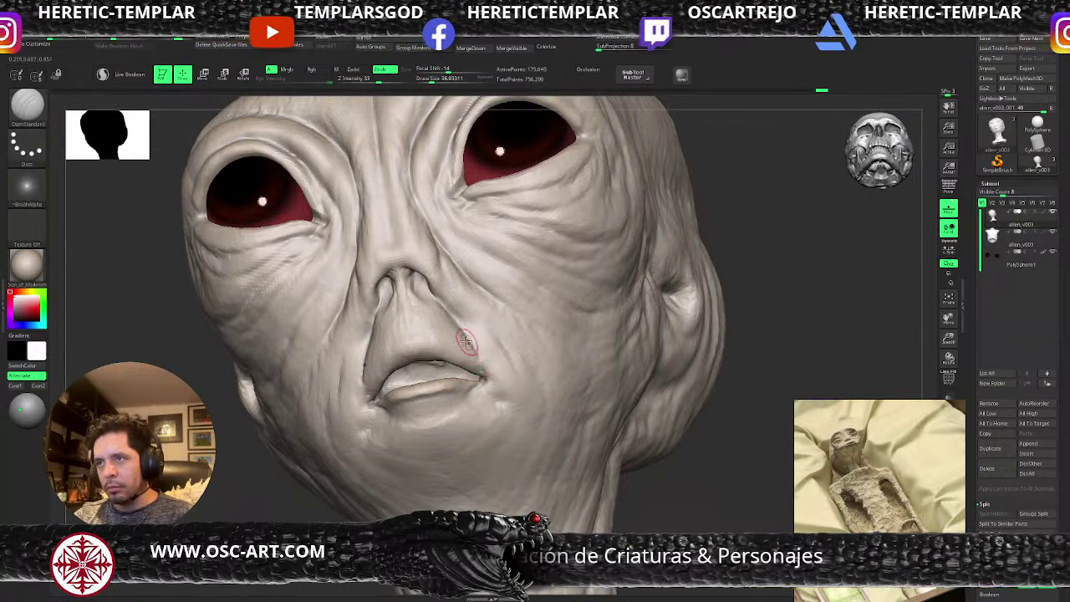
{"action": "left_click_drag", "start_coordinate": [485, 365], "coordinate": [485, 382]}
- Build up the lips and mouth corner with ClayBuildup at a draw size of about 68
{"action": "key", "text": "b"}
{"action": "key", "text": "c"}
{"action": "key", "text": "b"}
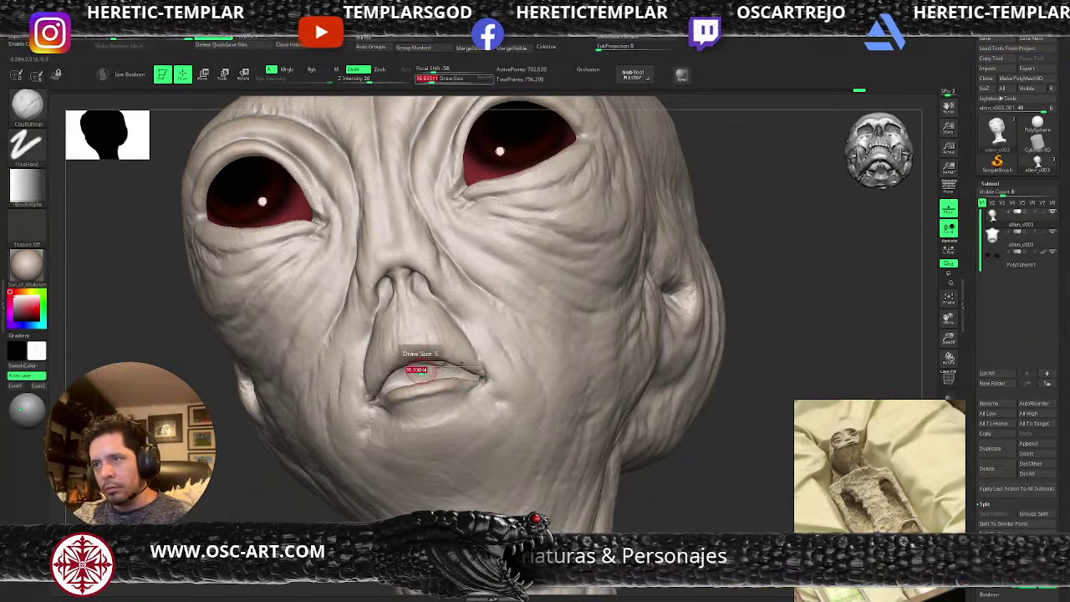
{"action": "left_click_drag", "start_coordinate": [422, 362], "coordinate": [373, 400]}
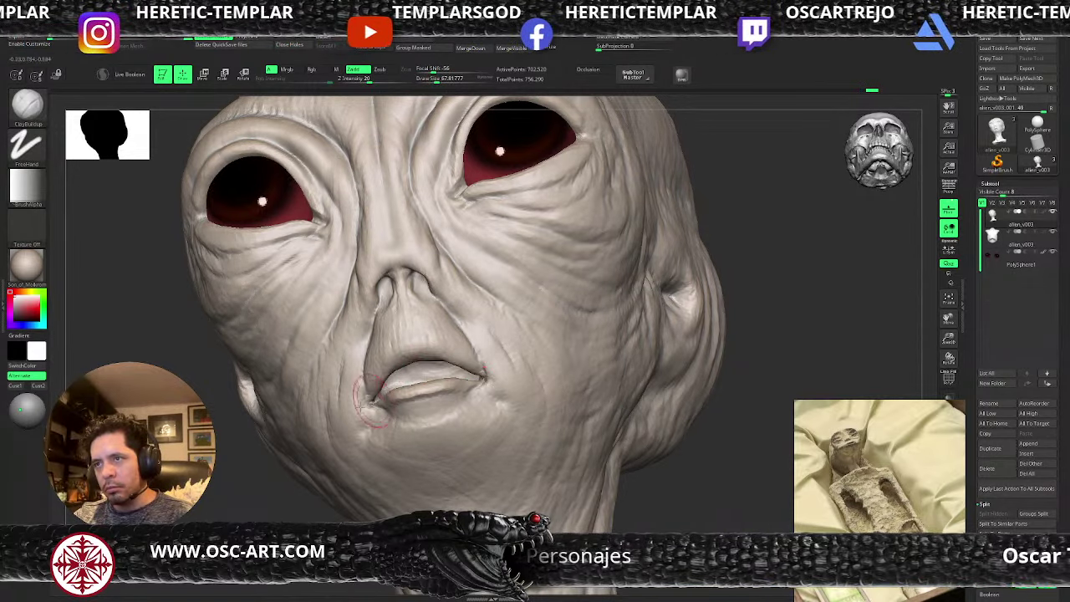
{"action": "left_click_drag", "start_coordinate": [233, 468], "coordinate": [351, 506]}
{"action": "key", "text": "bracketleft"}
{"action": "key", "text": "bracketleft"}
{"action": "mouse_move", "coordinate": [517, 438]}
{"action": "left_mouse_down"}
{"action": "mouse_move", "coordinate": [476, 442]}
{"action": "mouse_move", "coordinate": [509, 442]}
{"action": "left_mouse_up"}
{"action": "key", "text": "s"}
{"action": "left_click", "coordinate": [479, 439]}
{"action": "key", "text": "ctrl+z"}
{"action": "key", "text": "ctrl+z"}
- Drop the head to subdivision level 3 and shape the lower eyelid with ClayBuildup at a draw size of about 41
{"action": "left_click_drag", "start_coordinate": [656, 321], "coordinate": [560, 344], "text": "alt"}
{"action": "mouse_move", "coordinate": [378, 423]}
{"action": "left_mouse_down", "text": "alt"}
{"action": "mouse_move", "coordinate": [268, 482]}
{"action": "mouse_move", "coordinate": [243, 527]}
{"action": "left_mouse_up", "text": "alt"}
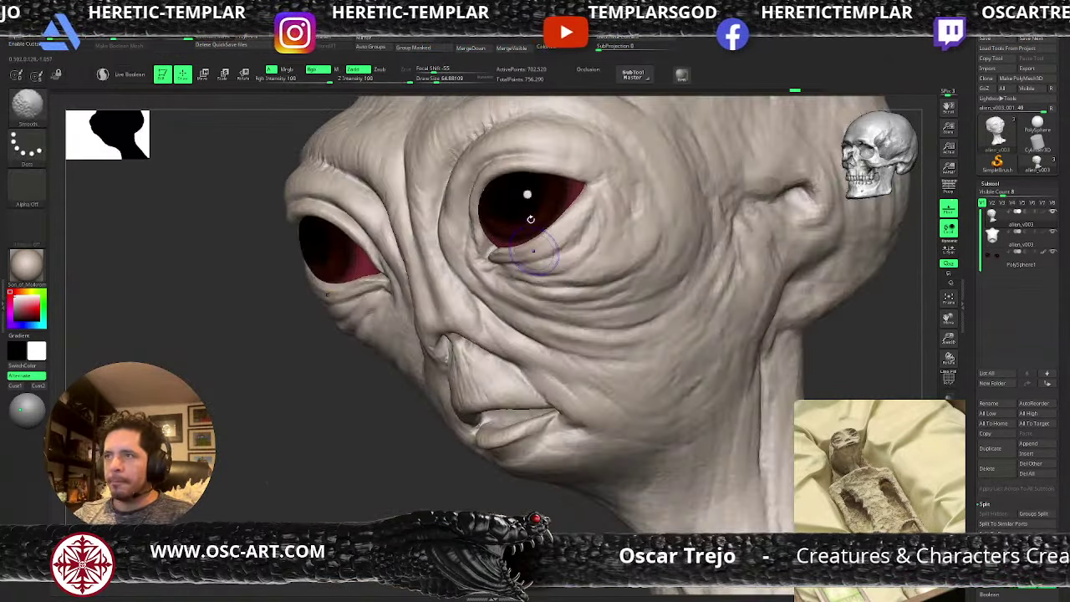
{"action": "key", "text": "shift+d"}
{"action": "key", "text": "s"}
{"action": "mouse_move", "coordinate": [506, 253]}
{"action": "left_mouse_down"}
{"action": "mouse_move", "coordinate": [493, 259]}
{"action": "mouse_move", "coordinate": [514, 261]}
{"action": "left_mouse_up"}
{"action": "key", "text": "s"}
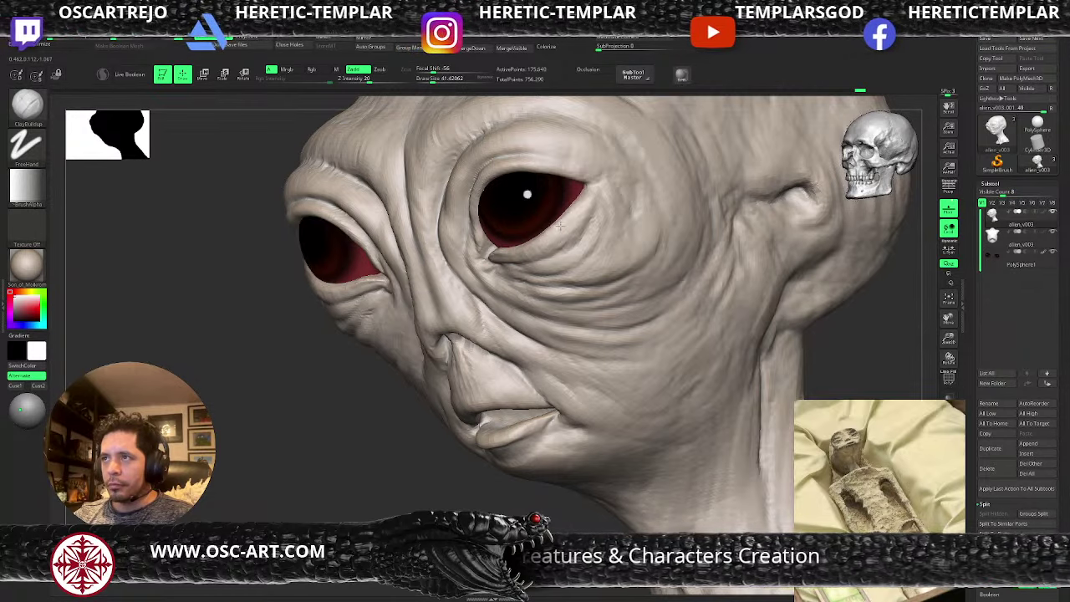
- Carve the outer eye corner and the crease along the lower eyelid with DamStandard at a draw size of about 33
{"action": "key", "text": "b"}
{"action": "key", "text": "d"}
{"action": "key", "text": "s"}
{"action": "mouse_move", "coordinate": [590, 197]}
{"action": "left_mouse_down"}
{"action": "mouse_move", "coordinate": [584, 182]}
{"action": "mouse_move", "coordinate": [588, 209]}
{"action": "mouse_move", "coordinate": [572, 237]}
{"action": "left_mouse_up"}
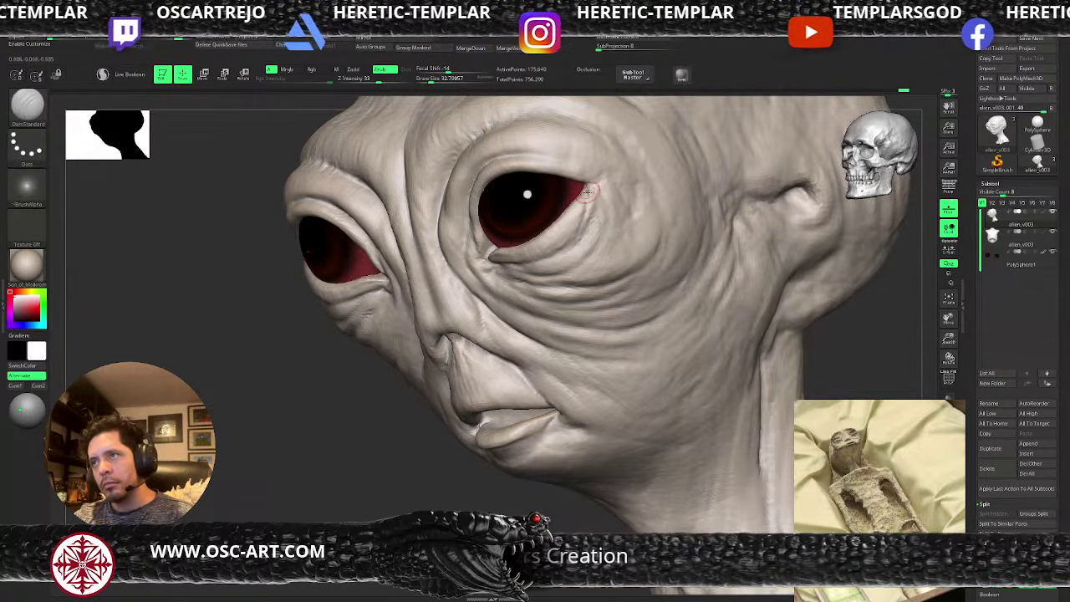
{"action": "key", "text": "s"}
{"action": "mouse_move", "coordinate": [587, 192]}
{"action": "left_mouse_down"}
{"action": "mouse_move", "coordinate": [577, 237]}
{"action": "mouse_move", "coordinate": [555, 252]}
{"action": "left_mouse_up"}
- Define the rim of the lower eyelid with the Standard brush at a draw size of about 22
{"action": "mouse_move", "coordinate": [306, 365]}
{"action": "right_mouse_down", "text": "ctrl"}
{"action": "mouse_move", "coordinate": [326, 387]}
{"action": "mouse_move", "coordinate": [402, 358]}
{"action": "right_mouse_up", "text": "ctrl"}
{"action": "mouse_move", "coordinate": [647, 258]}
{"action": "right_mouse_down", "text": "ctrl"}
{"action": "mouse_move", "coordinate": [661, 224]}
{"action": "mouse_move", "coordinate": [631, 347]}
{"action": "right_mouse_up", "text": "ctrl"}
{"action": "key", "text": "s"}
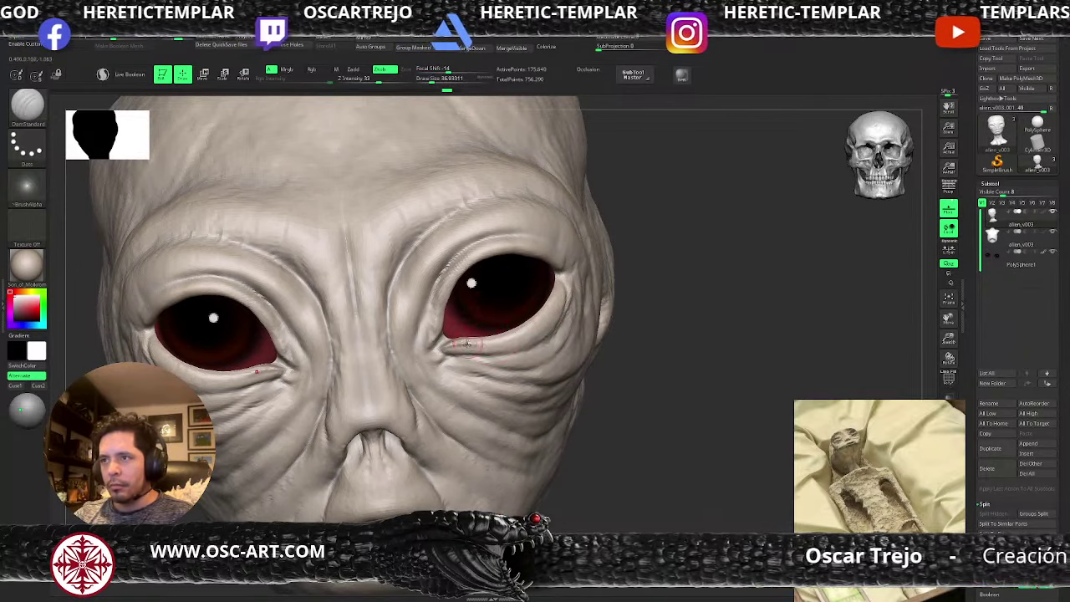
{"action": "key", "text": "b"}
{"action": "key", "text": "c"}
{"action": "key", "text": "b"}
{"action": "key", "text": "b"}
{"action": "key", "text": "s"}
{"action": "key", "text": "t"}
{"action": "key", "text": "s"}
{"action": "left_click_drag", "start_coordinate": [470, 345], "coordinate": [546, 308]}
{"action": "left_click_drag", "start_coordinate": [509, 339], "coordinate": [555, 292]}
{"action": "left_click_drag", "start_coordinate": [525, 333], "coordinate": [485, 344]}
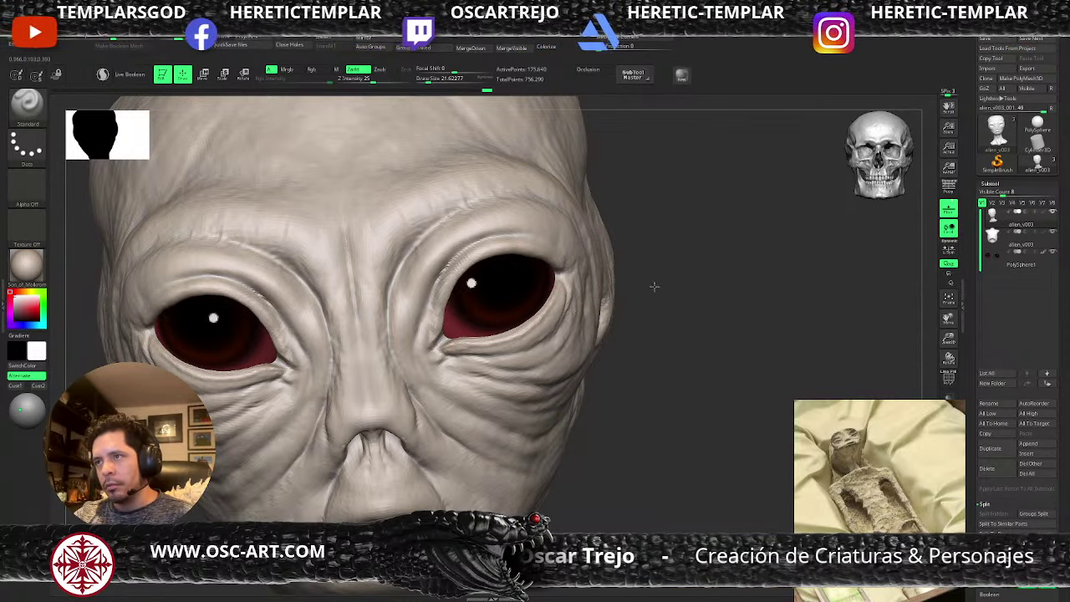
- Frame the full bust and review the face from the front and three-quarter angles
{"action": "left_click_drag", "start_coordinate": [654, 287], "coordinate": [468, 297]}
{"action": "mouse_move", "coordinate": [434, 332]}
{"action": "left_mouse_down"}
{"action": "mouse_move", "coordinate": [440, 283]}
{"action": "mouse_move", "coordinate": [459, 253]}
{"action": "mouse_move", "coordinate": [529, 244]}
{"action": "mouse_move", "coordinate": [563, 274]}
{"action": "mouse_move", "coordinate": [459, 251]}
{"action": "mouse_move", "coordinate": [475, 251]}
{"action": "mouse_move", "coordinate": [436, 278]}
{"action": "left_mouse_up"}
{"action": "key", "text": "s"}
{"action": "key", "text": "f"}
{"action": "left_click_drag", "start_coordinate": [708, 254], "coordinate": [710, 302]}
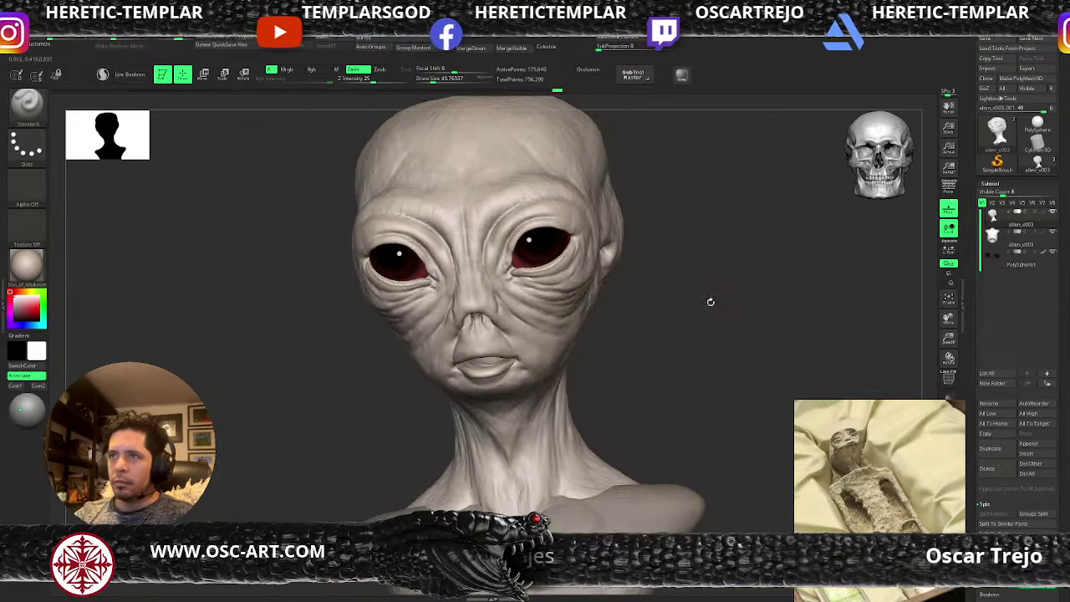
{"action": "left_click_drag", "start_coordinate": [656, 329], "coordinate": [652, 299], "text": "alt"}
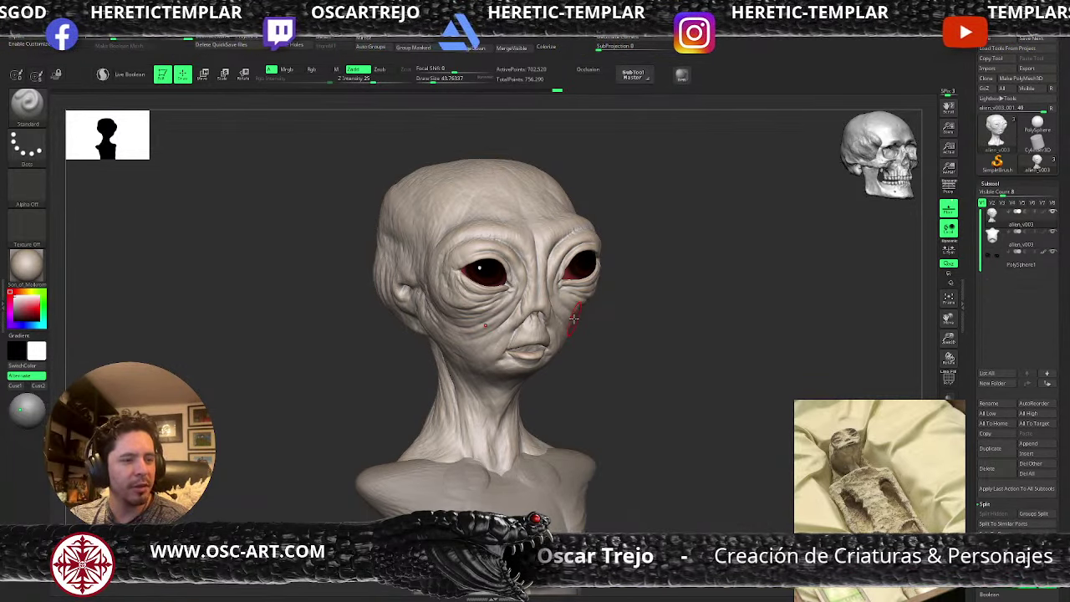
{"action": "left_click_drag", "start_coordinate": [609, 366], "coordinate": [622, 333]}
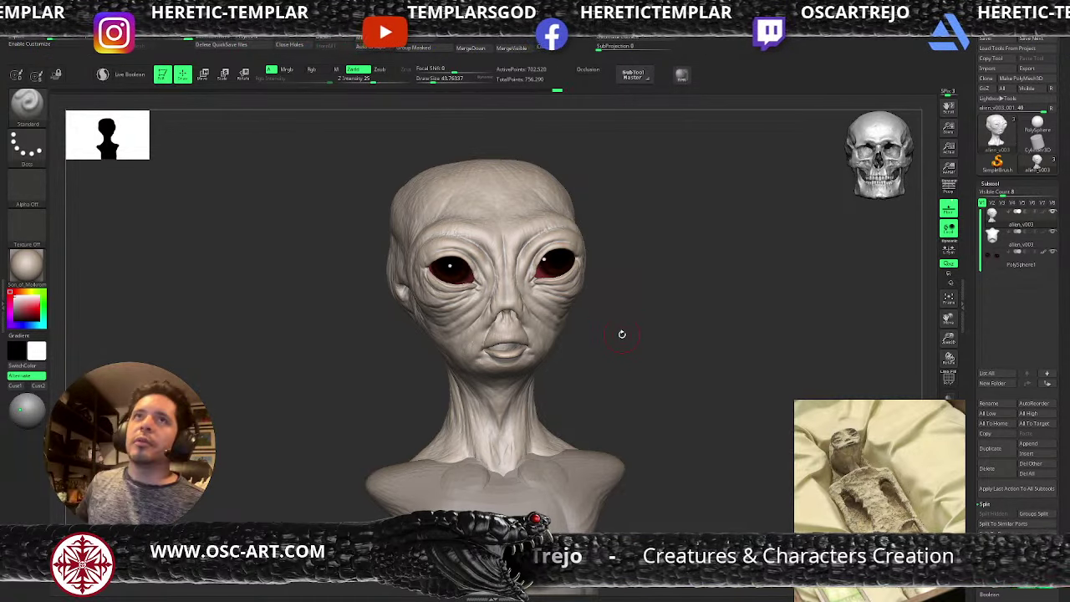
- Sculpt the wrinkle fold beneath the eye with the Standard brush at a draw size of about 35
{"action": "left_click_drag", "start_coordinate": [628, 283], "coordinate": [629, 426], "text": "alt"}
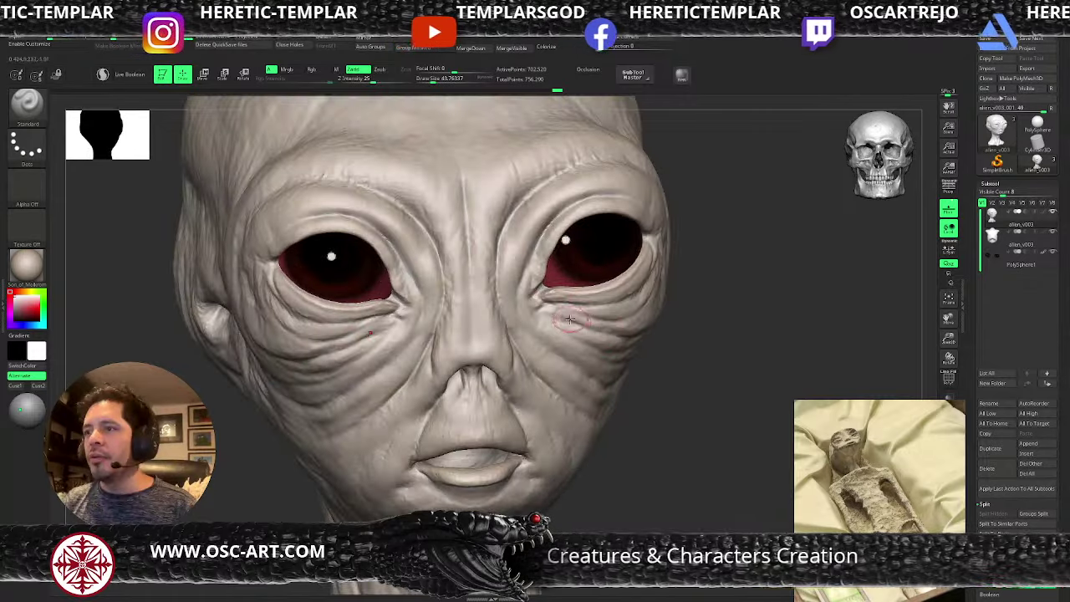
{"action": "key", "text": "bracketleft"}
{"action": "mouse_move", "coordinate": [570, 317]}
{"action": "left_mouse_down"}
{"action": "mouse_move", "coordinate": [621, 334]}
{"action": "mouse_move", "coordinate": [594, 322]}
{"action": "mouse_move", "coordinate": [603, 329]}
{"action": "left_mouse_up"}
{"action": "key", "text": "s"}
{"action": "left_click", "coordinate": [576, 319]}
{"action": "key", "text": "ctrl+z"}
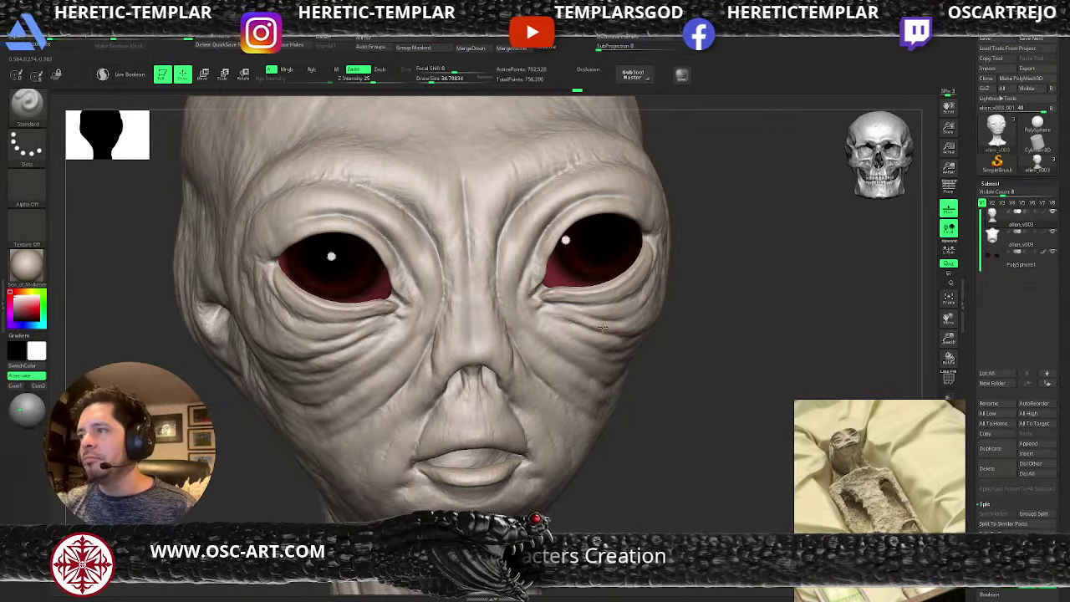
- Add volume to the outer folds of the eye bag with ClayBuildup at a draw size of about 87
{"action": "mouse_move", "coordinate": [679, 338]}
{"action": "left_mouse_down"}
{"action": "mouse_move", "coordinate": [617, 330]}
{"action": "mouse_move", "coordinate": [699, 306]}
{"action": "mouse_move", "coordinate": [704, 282]}
{"action": "left_mouse_up"}
{"action": "key", "text": "s"}
{"action": "left_click", "coordinate": [632, 327]}
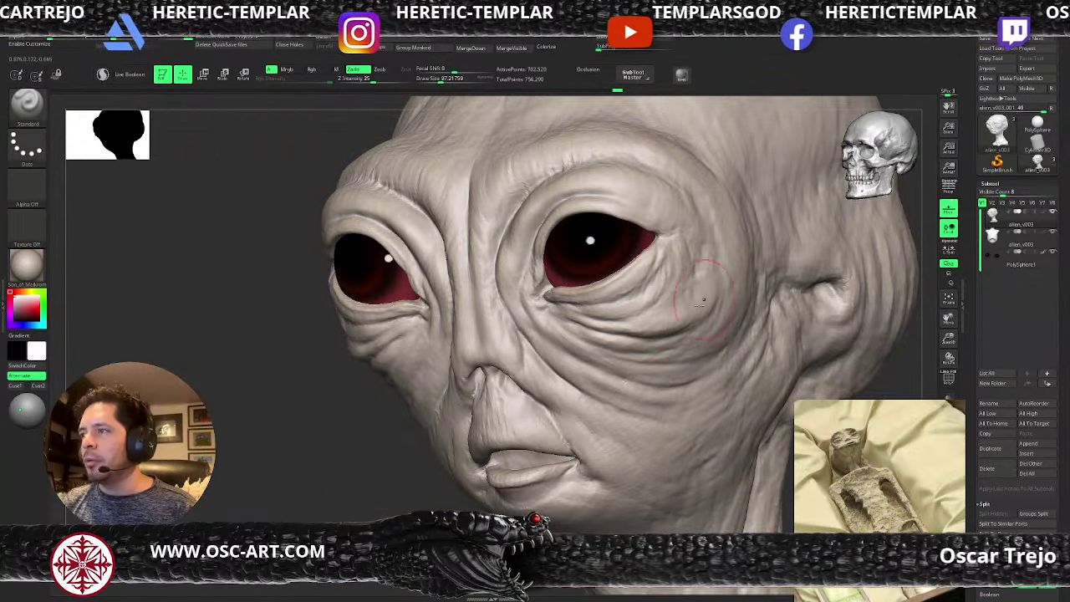
{"action": "key", "text": "b"}
{"action": "key", "text": "c"}
{"action": "key", "text": "b"}
{"action": "key", "text": "s"}
{"action": "left_click", "coordinate": [682, 327]}
{"action": "mouse_move", "coordinate": [686, 330]}
{"action": "left_mouse_down"}
{"action": "mouse_move", "coordinate": [708, 319]}
{"action": "mouse_move", "coordinate": [687, 331]}
{"action": "left_mouse_up"}
{"action": "left_click_drag", "start_coordinate": [687, 329], "coordinate": [670, 334]}
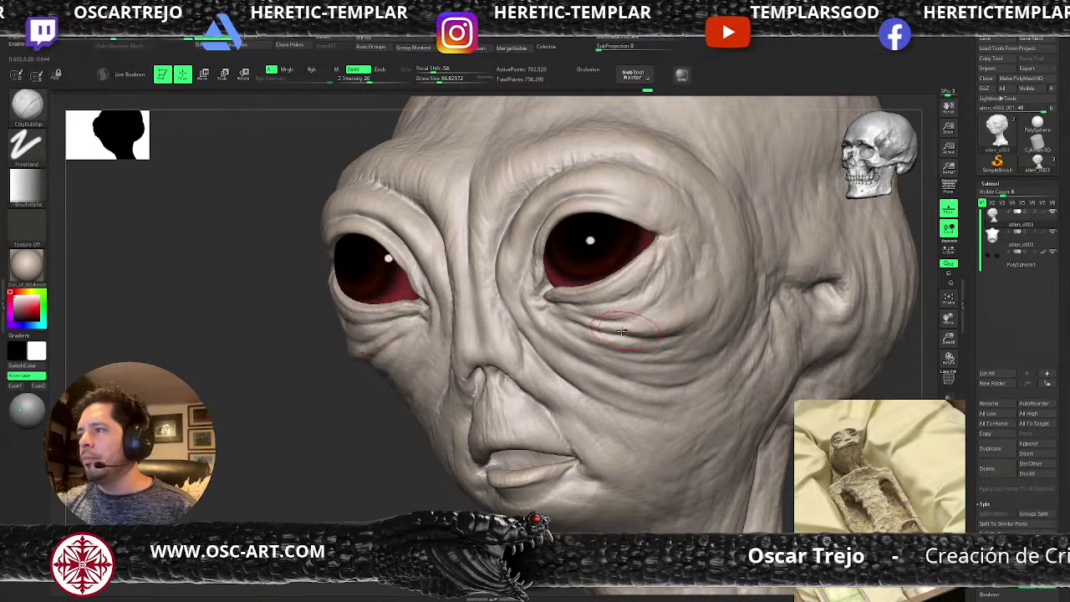
{"action": "left_click_drag", "start_coordinate": [332, 451], "coordinate": [347, 387], "text": "alt"}
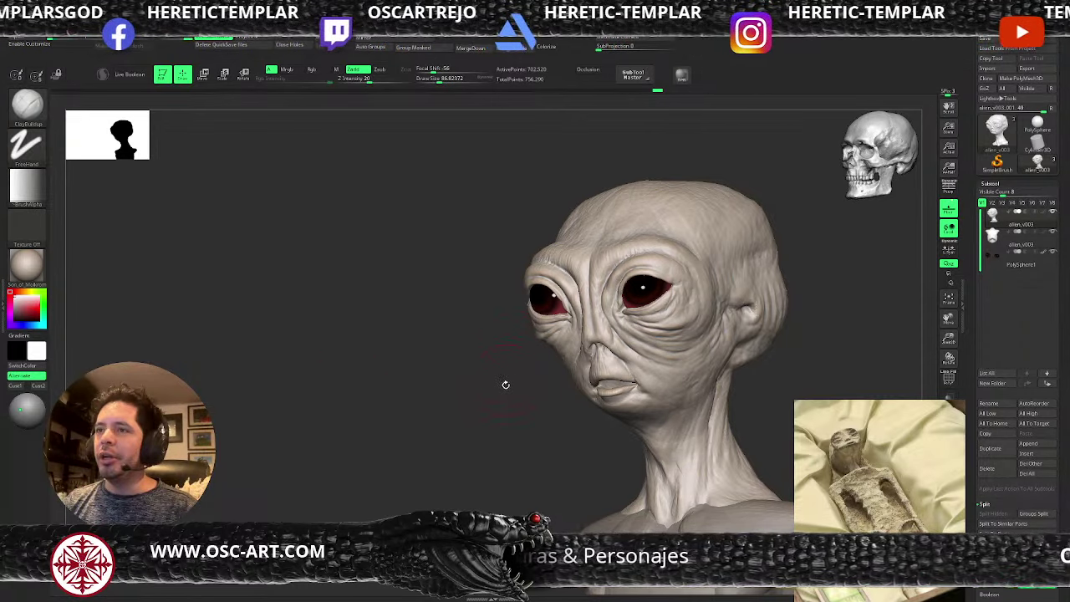
- Adjust the inner side of the upper eyelid with the Move brush
{"action": "left_click_drag", "start_coordinate": [476, 415], "coordinate": [456, 493], "text": "alt"}
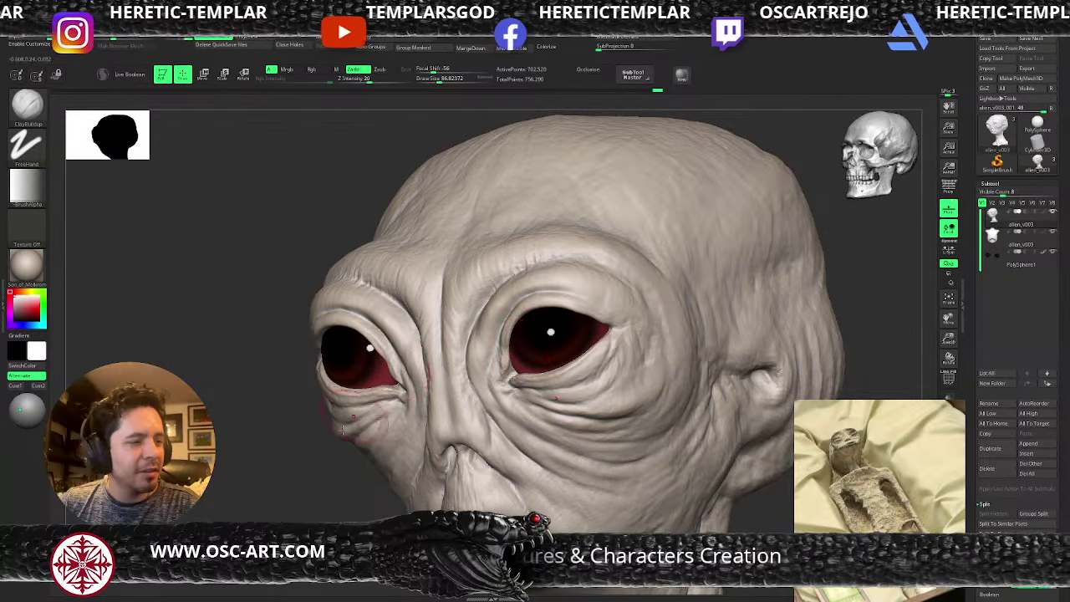
{"action": "right_click_drag", "start_coordinate": [460, 336], "coordinate": [464, 325]}
{"action": "key", "text": "b"}
{"action": "key", "text": "m"}
{"action": "key", "text": "v"}
{"action": "key", "text": "s"}
{"action": "mouse_move", "coordinate": [484, 324]}
{"action": "left_mouse_down"}
{"action": "mouse_move", "coordinate": [475, 324]}
{"action": "mouse_move", "coordinate": [478, 340]}
{"action": "mouse_move", "coordinate": [492, 318]}
{"action": "left_mouse_up"}
{"action": "key", "text": "s"}
- Build up the upper eyelid fold with ClayBuildup at a draw size of about 49, then enlarge the brush to about 77
{"action": "key", "text": "b"}
{"action": "key", "text": "c"}
{"action": "key", "text": "b"}
{"action": "key", "text": "s"}
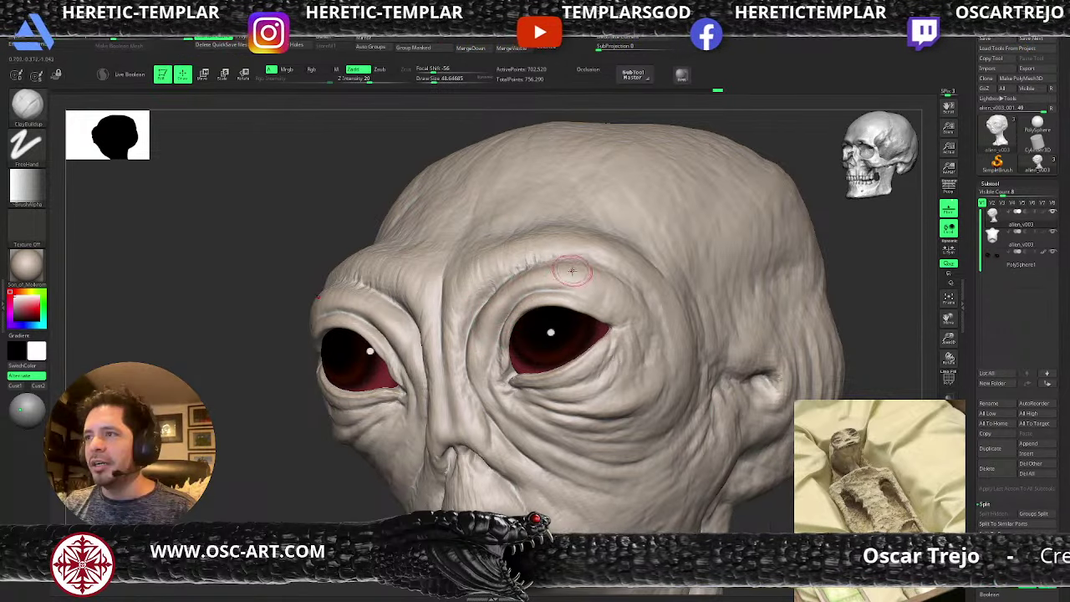
{"action": "mouse_move", "coordinate": [577, 273]}
{"action": "left_mouse_down"}
{"action": "mouse_move", "coordinate": [569, 280]}
{"action": "mouse_move", "coordinate": [617, 290]}
{"action": "left_mouse_up"}
{"action": "key", "text": "bracketright"}
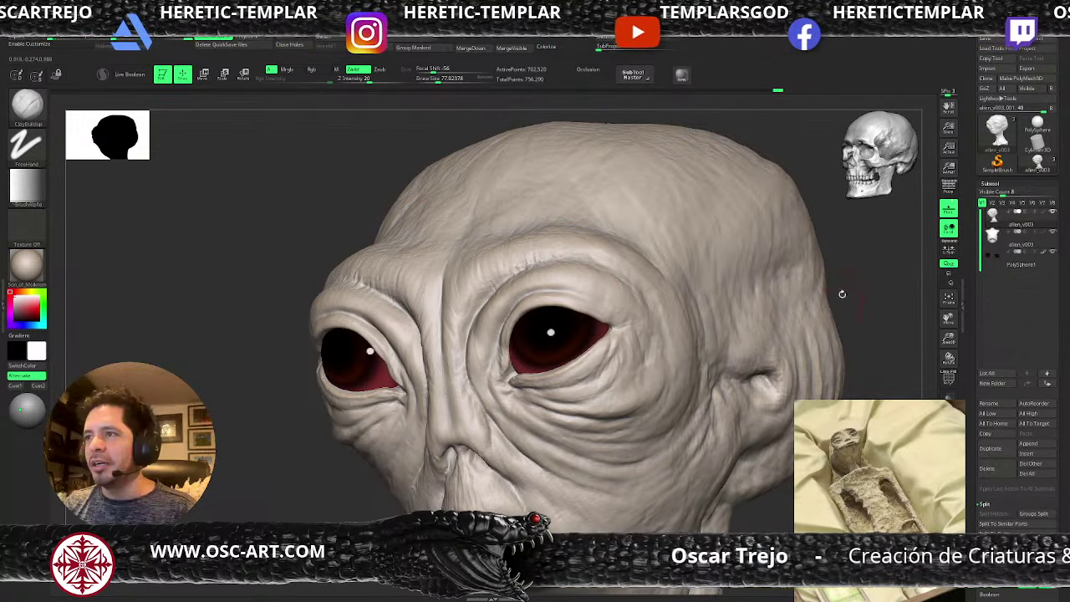
- Check the overall head shape from a distance and another angle while switching between lower and higher subdivision levels
{"action": "left_click_drag", "start_coordinate": [865, 358], "coordinate": [794, 297], "text": "alt"}
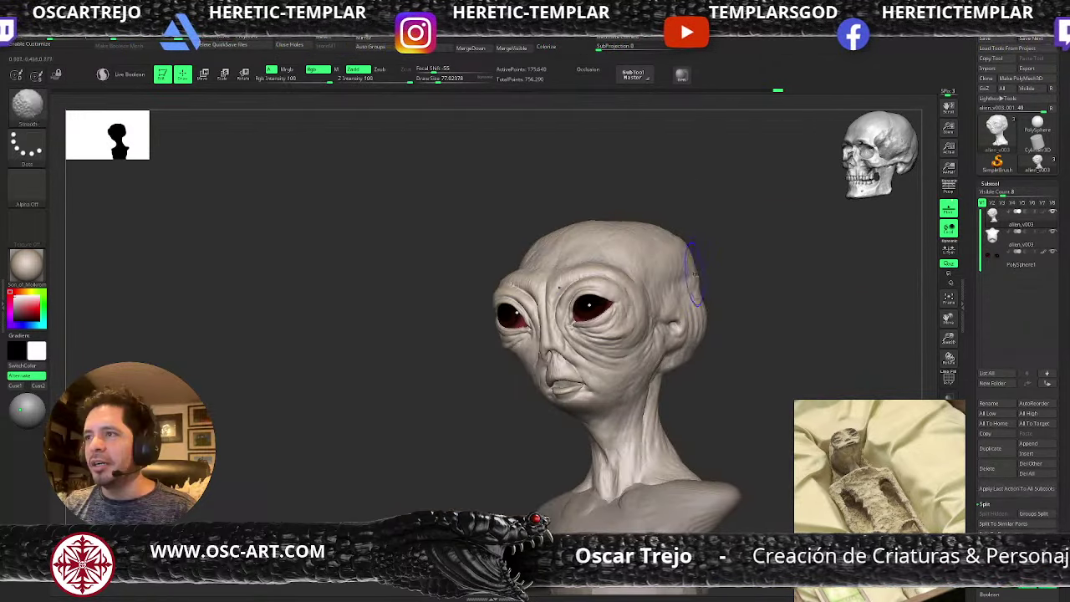
{"action": "key", "text": "shift+d"}
{"action": "key", "text": "shift+d"}
{"action": "left_click_drag", "start_coordinate": [724, 294], "coordinate": [771, 287]}
{"action": "key", "text": "d"}
{"action": "key", "text": "d"}
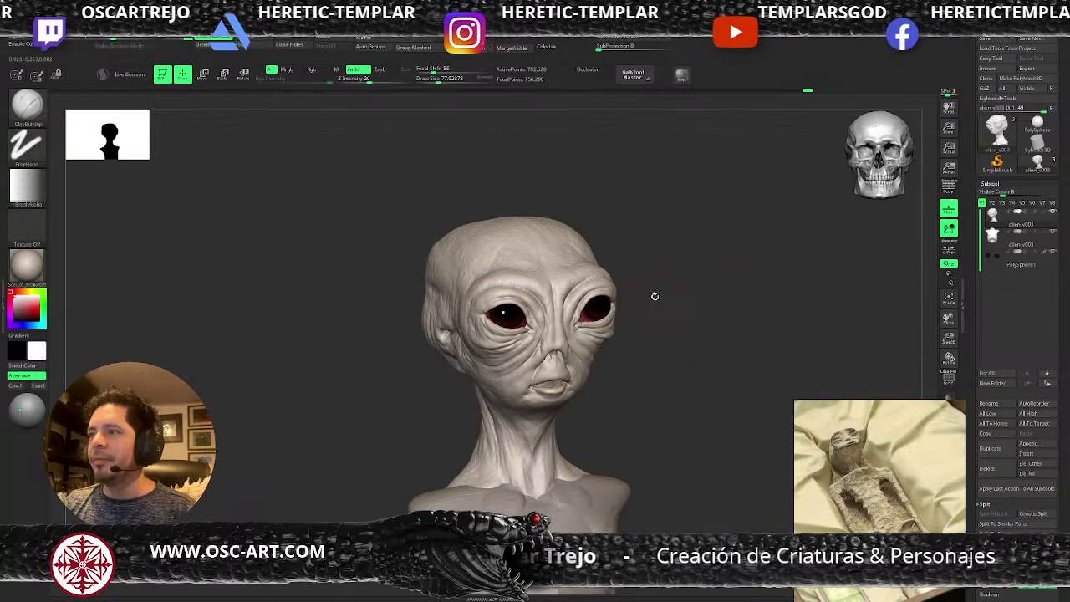
- Smooth the inner and upper edge of the upper eyelid at a brush size of about 39
{"action": "mouse_move", "coordinate": [689, 285]}
{"action": "left_mouse_down", "text": "alt"}
{"action": "mouse_move", "coordinate": [723, 277]}
{"action": "mouse_move", "coordinate": [742, 334]}
{"action": "mouse_move", "coordinate": [743, 418]}
{"action": "left_mouse_up", "text": "alt"}
{"action": "left_click_drag", "start_coordinate": [541, 302], "coordinate": [503, 400]}
{"action": "left_click_drag", "start_coordinate": [533, 357], "coordinate": [530, 365], "text": "shift"}
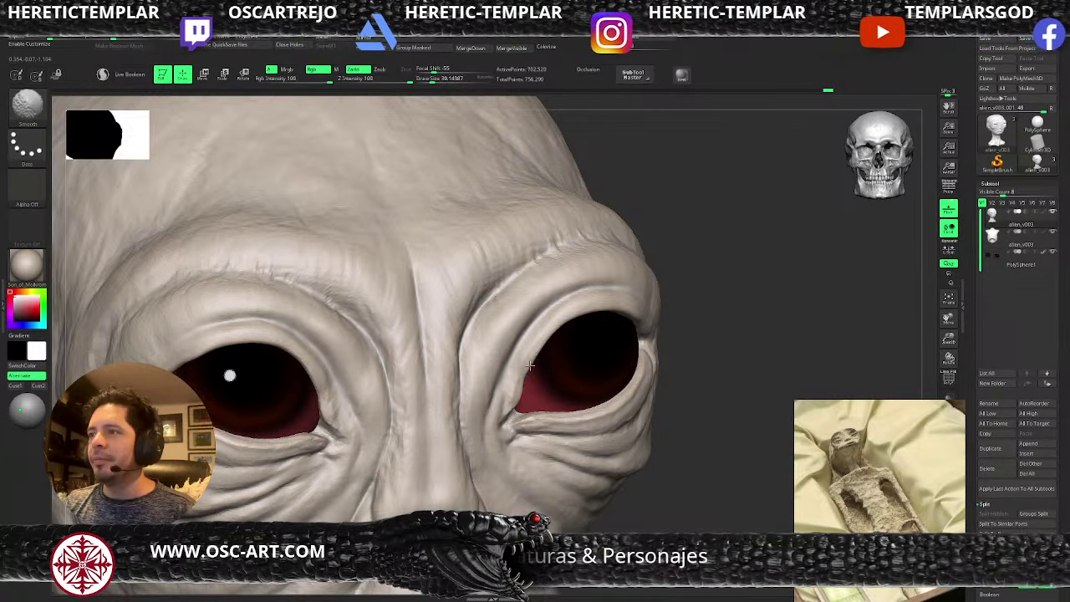
{"action": "left_click_drag", "start_coordinate": [552, 327], "coordinate": [592, 298], "text": "shift"}
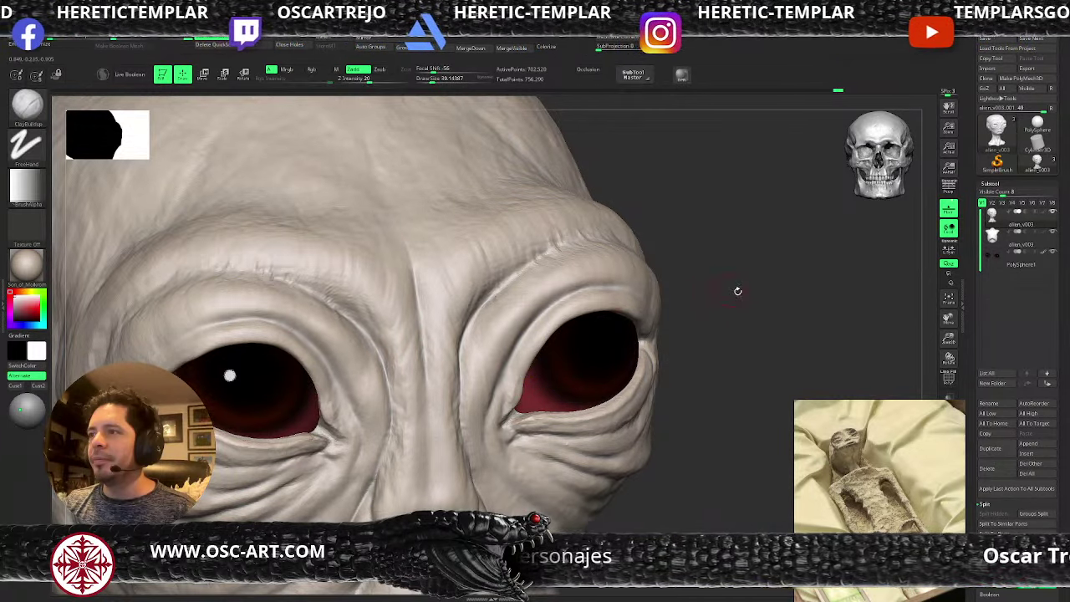
- Adjust the rim of the upper eyelid from below with the Move brush at a draw size of about 59
{"action": "left_click_drag", "start_coordinate": [745, 304], "coordinate": [616, 253], "text": "alt"}
{"action": "mouse_move", "coordinate": [619, 306]}
{"action": "left_mouse_down"}
{"action": "mouse_move", "coordinate": [628, 276]}
{"action": "mouse_move", "coordinate": [678, 322]}
{"action": "mouse_move", "coordinate": [683, 298]}
{"action": "mouse_move", "coordinate": [678, 282]}
{"action": "mouse_move", "coordinate": [610, 258]}
{"action": "left_mouse_up"}
{"action": "key", "text": "b"}
{"action": "key", "text": "m"}
{"action": "key", "text": "v"}
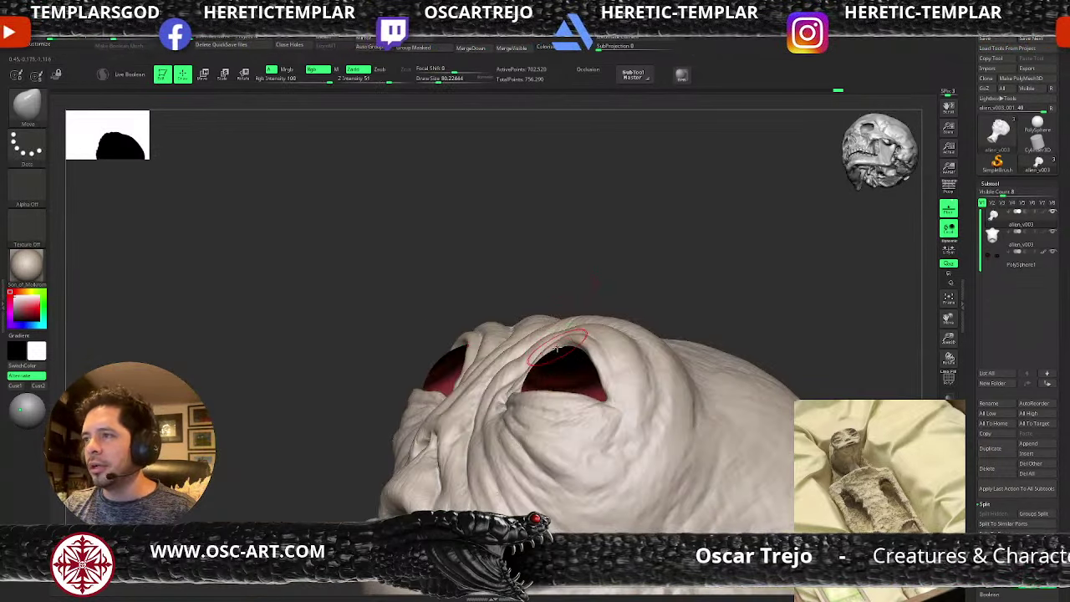
{"action": "key", "text": "s"}
{"action": "left_click_drag", "start_coordinate": [559, 346], "coordinate": [548, 341]}
- Smooth the wrinkles below the outer side of the eye at a lower subdivision level
{"action": "left_click_drag", "start_coordinate": [649, 268], "coordinate": [657, 298], "text": "alt"}
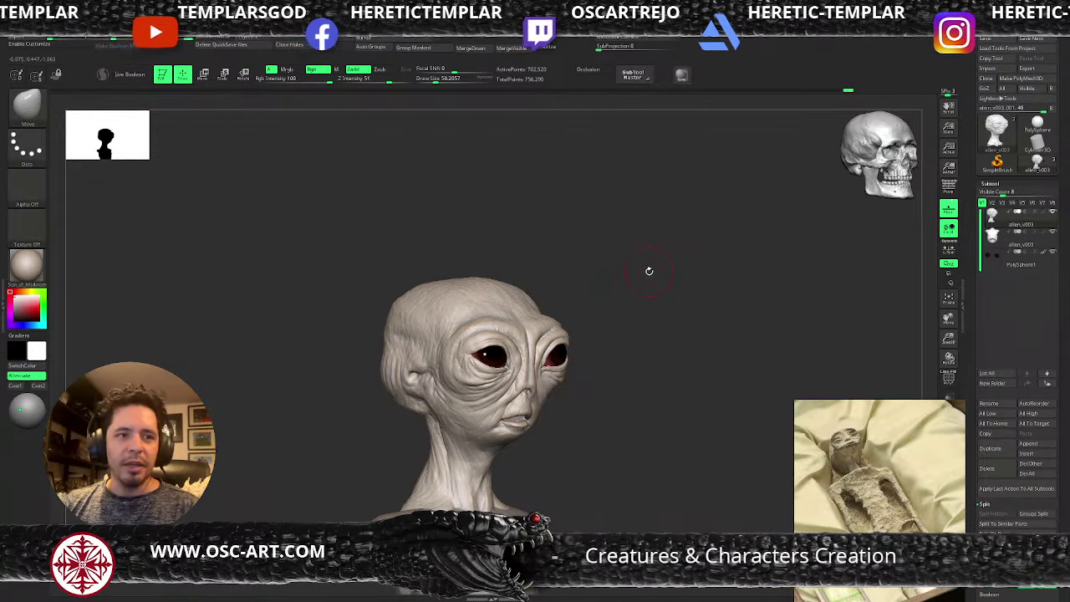
{"action": "mouse_move", "coordinate": [597, 298]}
{"action": "right_mouse_down"}
{"action": "mouse_move", "coordinate": [638, 298]}
{"action": "mouse_move", "coordinate": [635, 289]}
{"action": "mouse_move", "coordinate": [654, 338]}
{"action": "mouse_move", "coordinate": [638, 287]}
{"action": "mouse_move", "coordinate": [647, 325]}
{"action": "mouse_move", "coordinate": [666, 290]}
{"action": "mouse_move", "coordinate": [602, 323]}
{"action": "right_mouse_up"}
{"action": "key", "text": "shift+d"}
{"action": "left_click_drag", "start_coordinate": [313, 360], "coordinate": [265, 351], "text": "shift"}
{"action": "key", "text": "shift+d"}
- Add soft volume to the eye bag's lower folds with the Standard brush at a draw size of about 91
{"action": "key", "text": "s"}
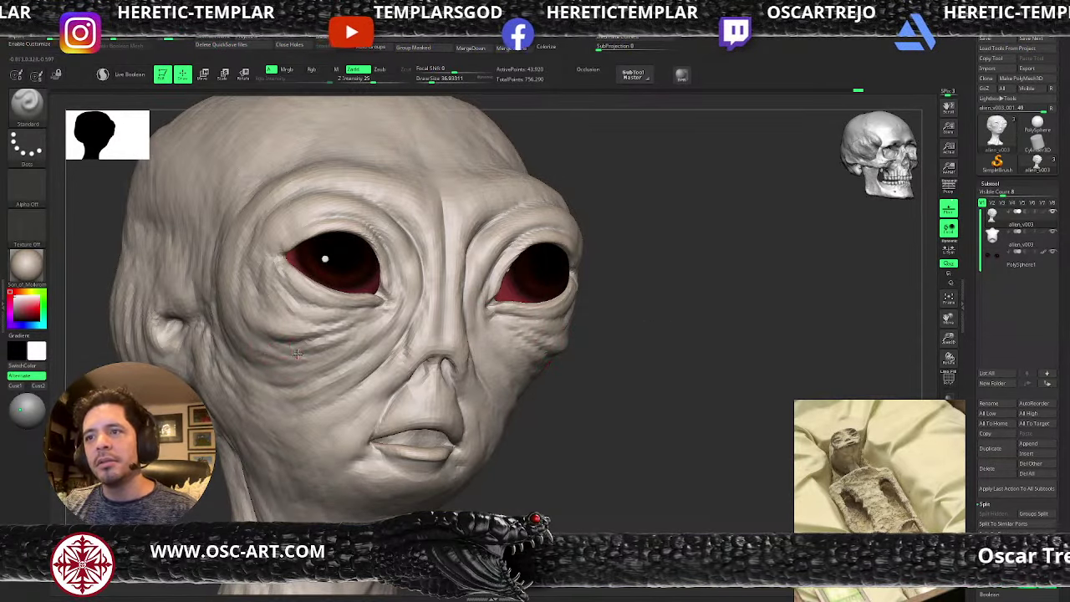
{"action": "key", "text": "s"}
{"action": "key", "text": "]"}
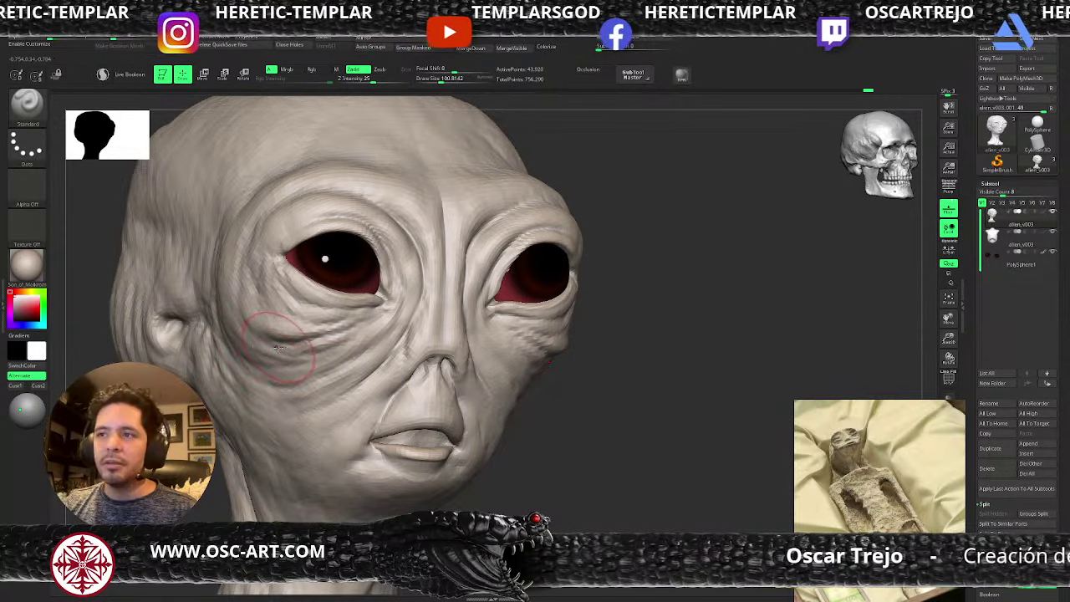
{"action": "key", "text": "s"}
{"action": "mouse_move", "coordinate": [278, 348]}
{"action": "left_mouse_down"}
{"action": "mouse_move", "coordinate": [259, 349]}
{"action": "mouse_move", "coordinate": [284, 351]}
{"action": "left_mouse_up"}
{"action": "key", "text": "s"}
{"action": "key", "text": "s"}
{"action": "mouse_move", "coordinate": [274, 348]}
{"action": "left_mouse_down"}
{"action": "mouse_move", "coordinate": [346, 344]}
{"action": "mouse_move", "coordinate": [327, 353]}
{"action": "left_mouse_up"}
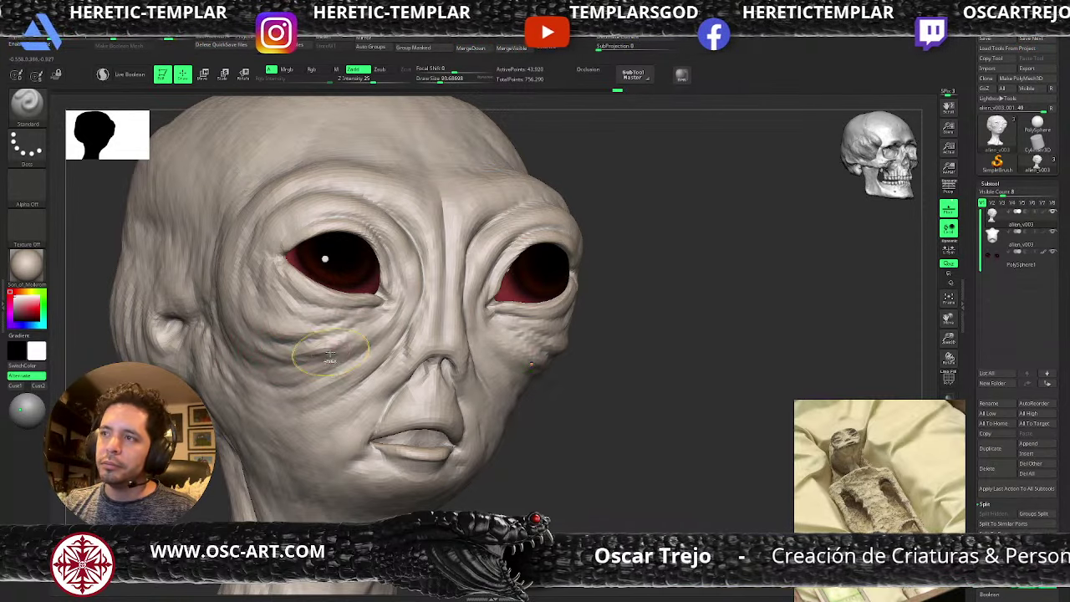
- Build up the folds beneath the eye one subdivision level higher with ClayBuildup at a draw size of about 107
{"action": "left_click_drag", "start_coordinate": [573, 382], "coordinate": [568, 377]}
{"action": "key", "text": "s"}
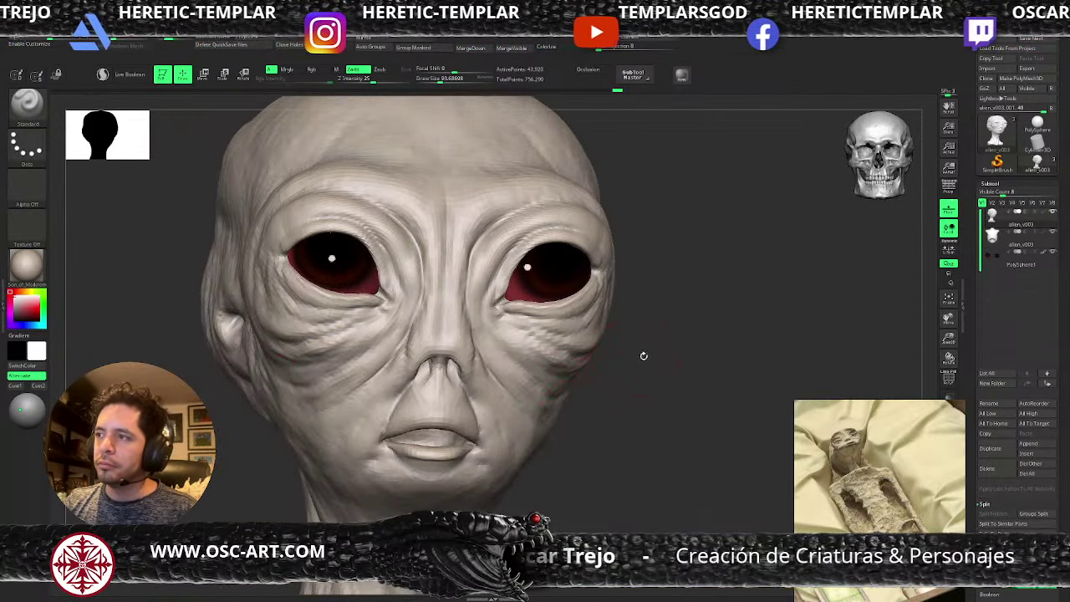
{"action": "key", "text": "d"}
{"action": "left_click_drag", "start_coordinate": [643, 356], "coordinate": [574, 353]}
{"action": "key", "text": "s"}
{"action": "key", "text": "b"}
{"action": "key", "text": "c"}
{"action": "key", "text": "b"}
{"action": "key", "text": "s"}
{"action": "mouse_move", "coordinate": [573, 354]}
{"action": "left_mouse_down"}
{"action": "mouse_move", "coordinate": [599, 357]}
{"action": "mouse_move", "coordinate": [588, 365]}
{"action": "left_mouse_up"}
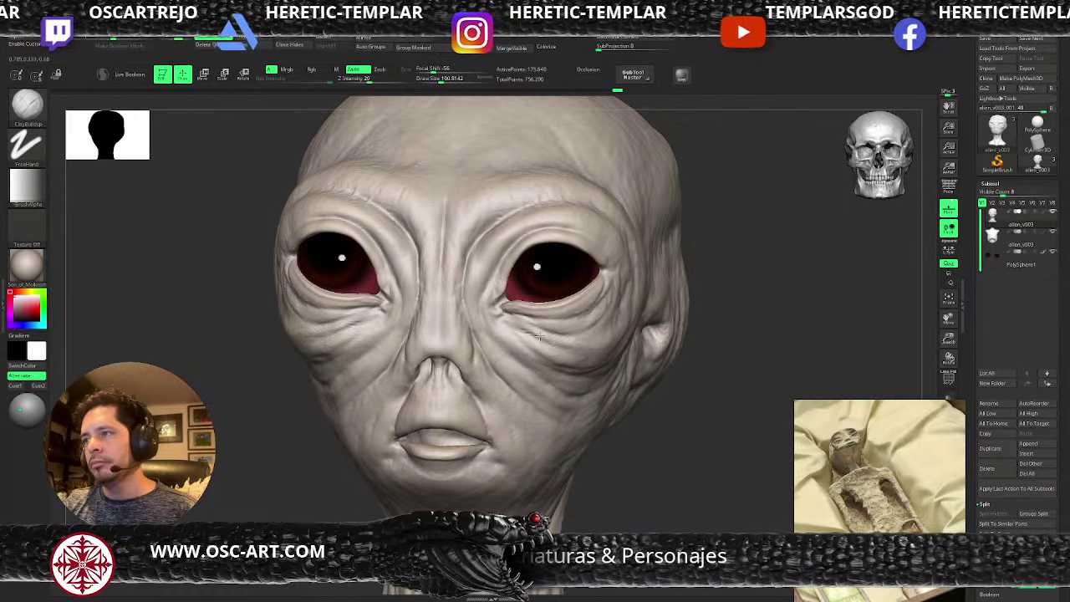
{"action": "mouse_move", "coordinate": [539, 336]}
{"action": "left_mouse_down"}
{"action": "mouse_move", "coordinate": [589, 354]}
{"action": "mouse_move", "coordinate": [613, 333]}
{"action": "left_mouse_up"}
- Smooth the area between the eyes at a lower subdivision level, then return to the highest level
{"action": "left_click_drag", "start_coordinate": [776, 311], "coordinate": [614, 346], "text": "alt"}
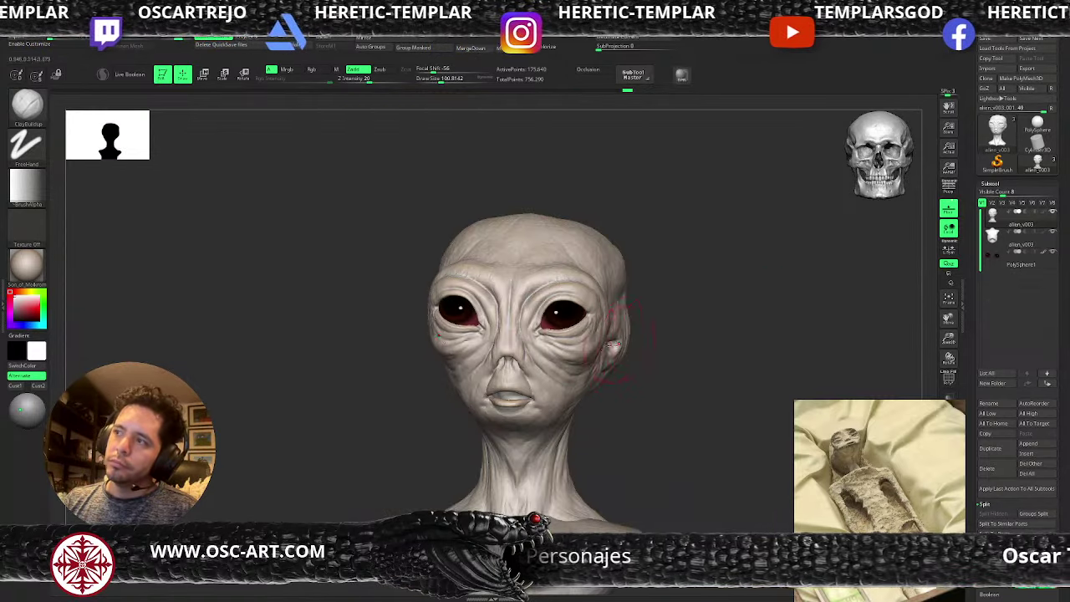
{"action": "key", "text": "d"}
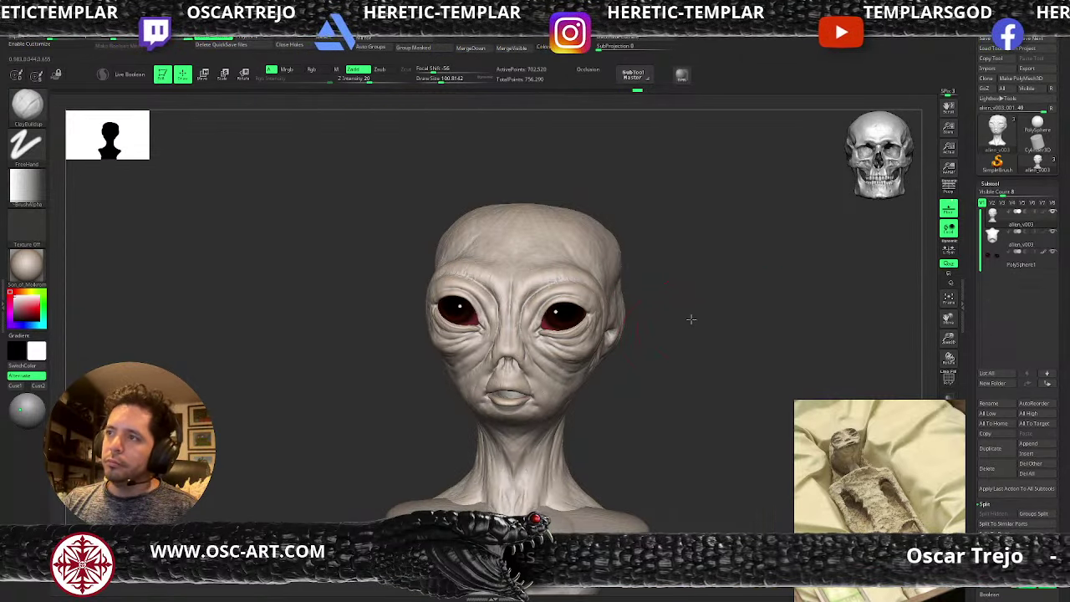
{"action": "mouse_move", "coordinate": [690, 318]}
{"action": "right_mouse_down"}
{"action": "mouse_move", "coordinate": [667, 250]}
{"action": "mouse_move", "coordinate": [671, 296]}
{"action": "right_mouse_up"}
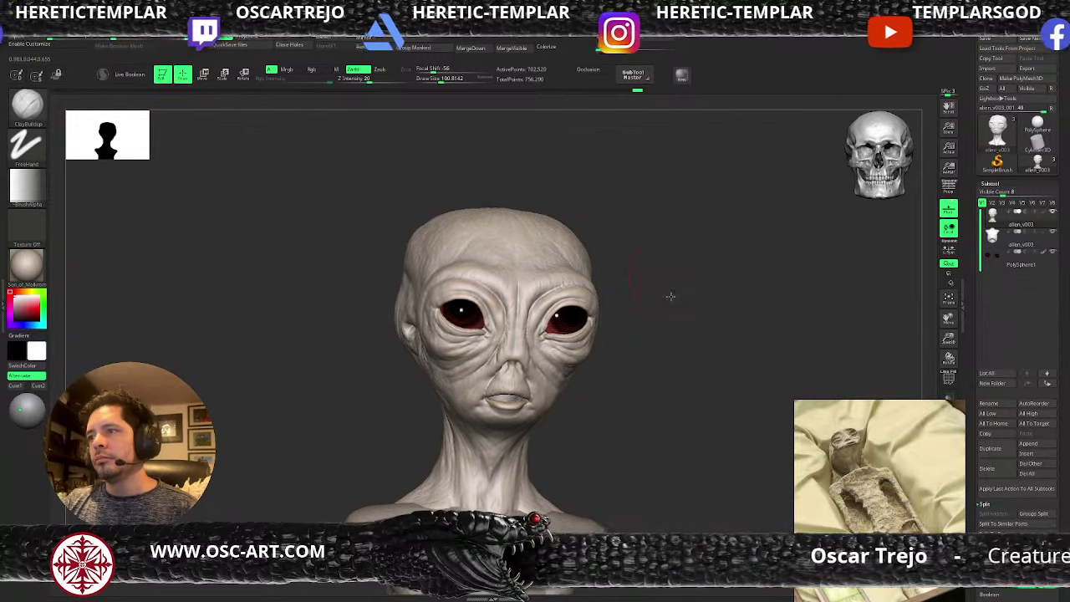
{"action": "left_click_drag", "start_coordinate": [671, 296], "coordinate": [711, 367], "text": "alt"}
{"action": "key", "text": "shift+d"}
{"action": "key", "text": "shift+d"}
{"action": "mouse_move", "coordinate": [478, 243]}
{"action": "left_mouse_down", "text": "shift"}
{"action": "mouse_move", "coordinate": [454, 256]}
{"action": "mouse_move", "coordinate": [466, 271]}
{"action": "mouse_move", "coordinate": [478, 237]}
{"action": "mouse_move", "coordinate": [485, 246]}
{"action": "mouse_move", "coordinate": [486, 214]}
{"action": "left_mouse_up", "text": "shift"}
{"action": "key", "text": "d"}
{"action": "key", "text": "d"}
- Try a ClayBuildup stroke along the side of the nose at a draw size of about 54
{"action": "key", "text": "s"}
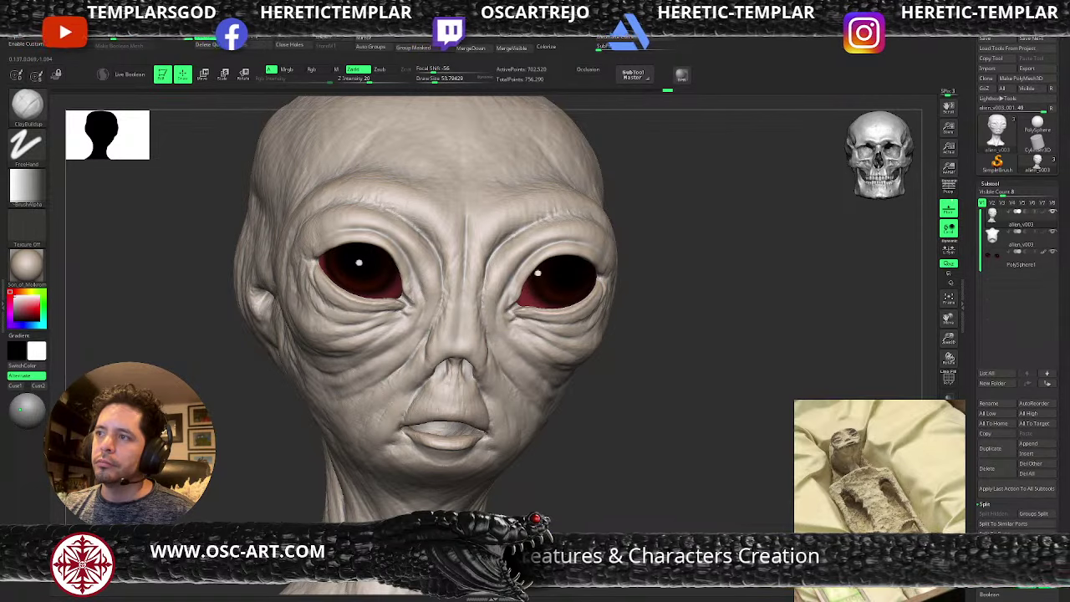
{"action": "mouse_move", "coordinate": [604, 438]}
{"action": "left_mouse_down", "text": "alt"}
{"action": "mouse_move", "coordinate": [546, 340]}
{"action": "mouse_move", "coordinate": [580, 320]}
{"action": "mouse_move", "coordinate": [577, 418]}
{"action": "left_mouse_up", "text": "alt"}
{"action": "key", "text": "b"}
{"action": "key", "text": "d"}
{"action": "key", "text": "s"}
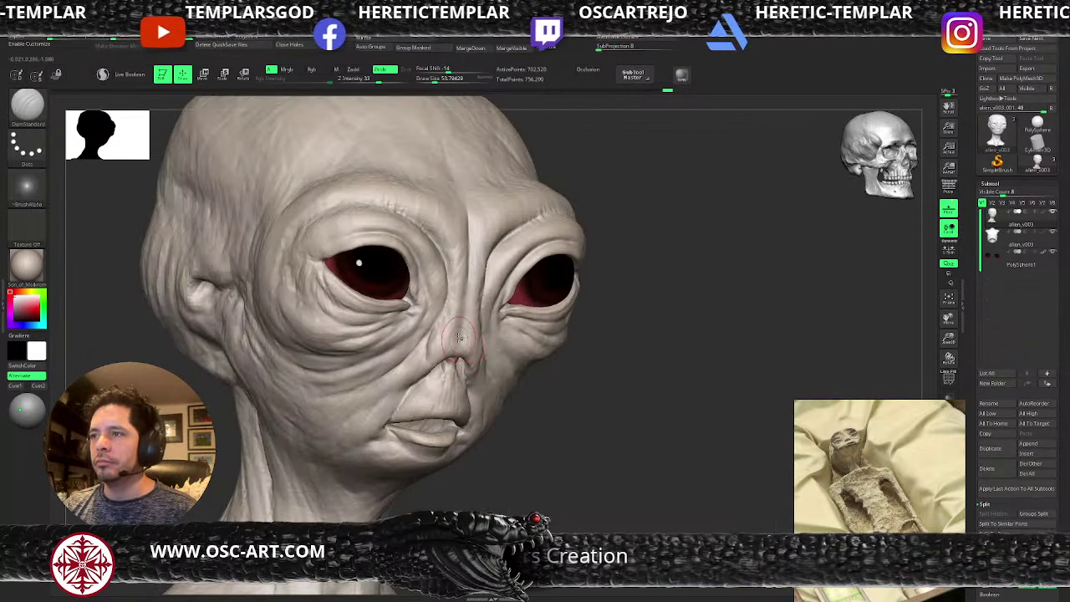
{"action": "key", "text": "b"}
{"action": "key", "text": "c"}
{"action": "key", "text": "b"}
{"action": "left_click_drag", "start_coordinate": [455, 338], "coordinate": [427, 369]}
{"action": "key", "text": "ctrl+z"}
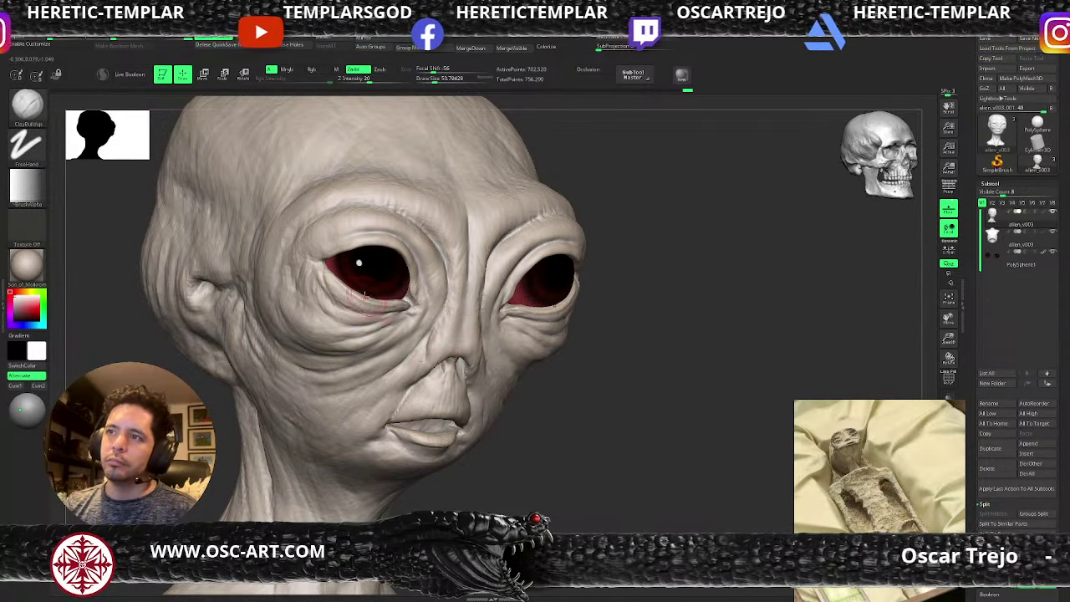
- Refine the lower eyelid rim with ClayBuildup and carve the crease beneath it with DamStandard at a draw size of about 25
{"action": "key", "text": "s"}
{"action": "left_click_drag", "start_coordinate": [343, 300], "coordinate": [334, 299]}
{"action": "key", "text": "shift+d"}
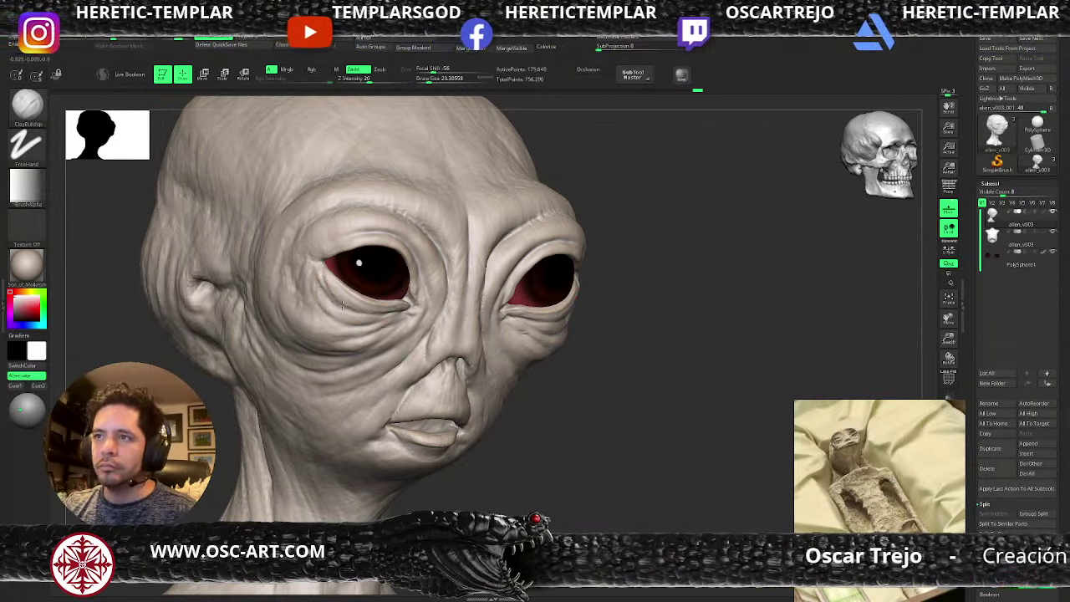
{"action": "key", "text": "b"}
{"action": "key", "text": "d"}
{"action": "key", "text": "s"}
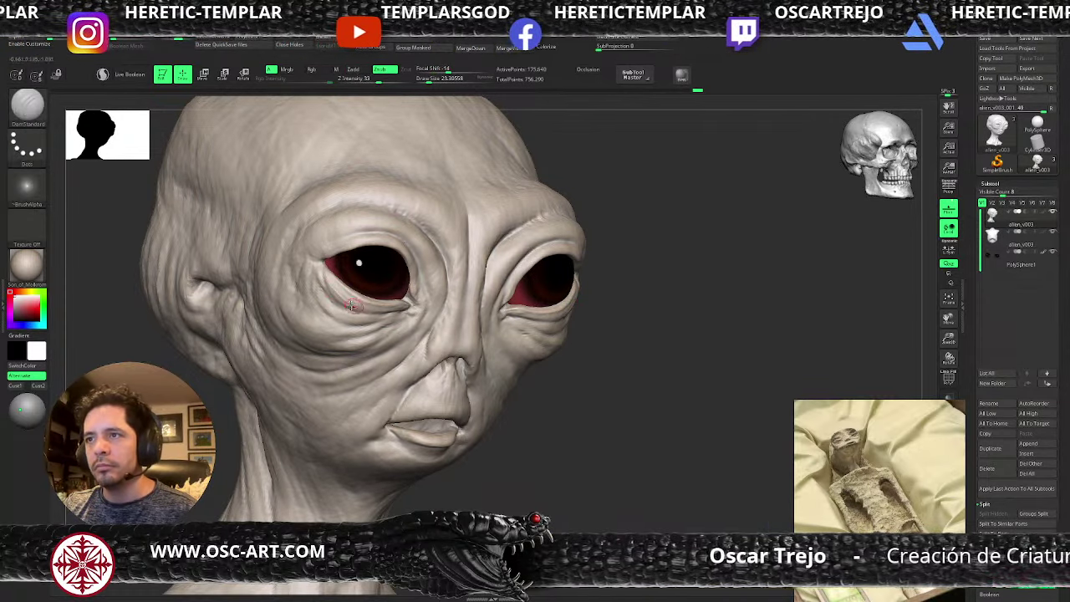
{"action": "left_click_drag", "start_coordinate": [338, 299], "coordinate": [366, 309]}
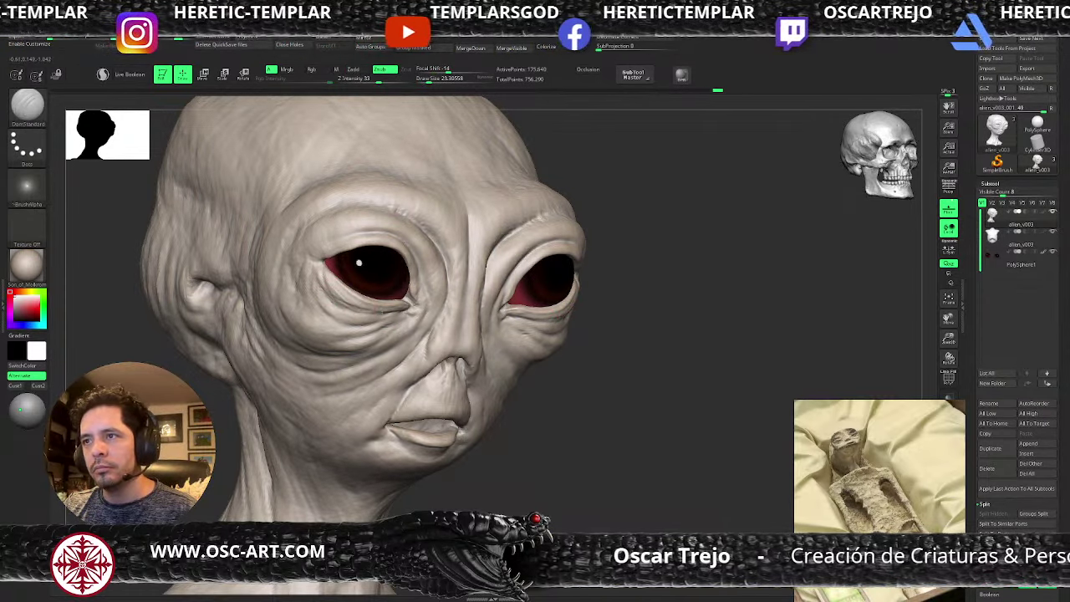
- Add soft volume to the folds under the eye with the Standard brush at a draw size of about 25
{"action": "left_click_drag", "start_coordinate": [641, 327], "coordinate": [555, 328]}
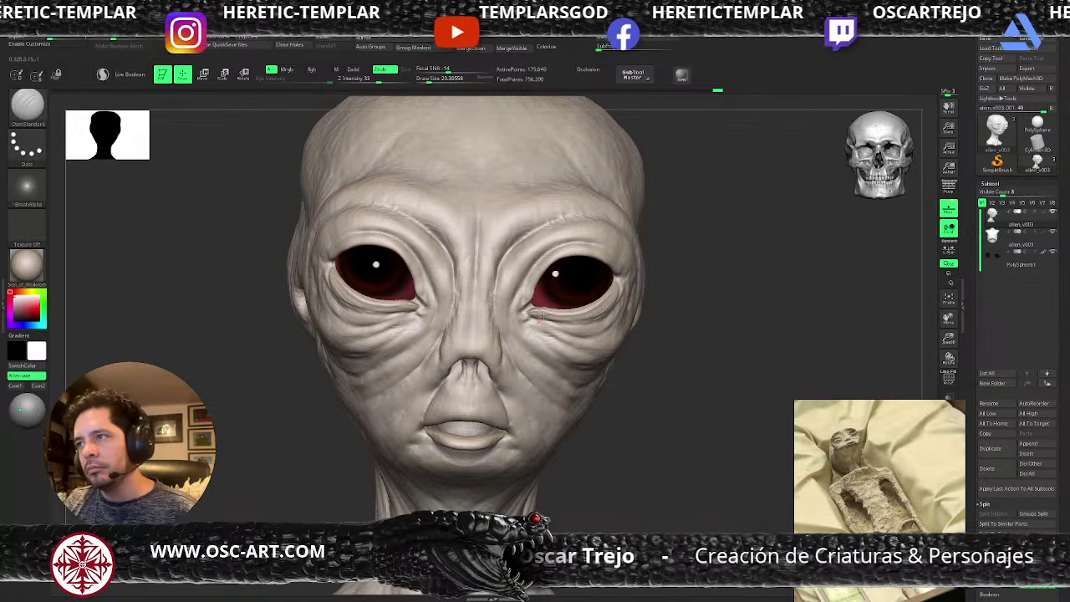
{"action": "key", "text": "b"}
{"action": "key", "text": "s"}
{"action": "key", "text": "t"}
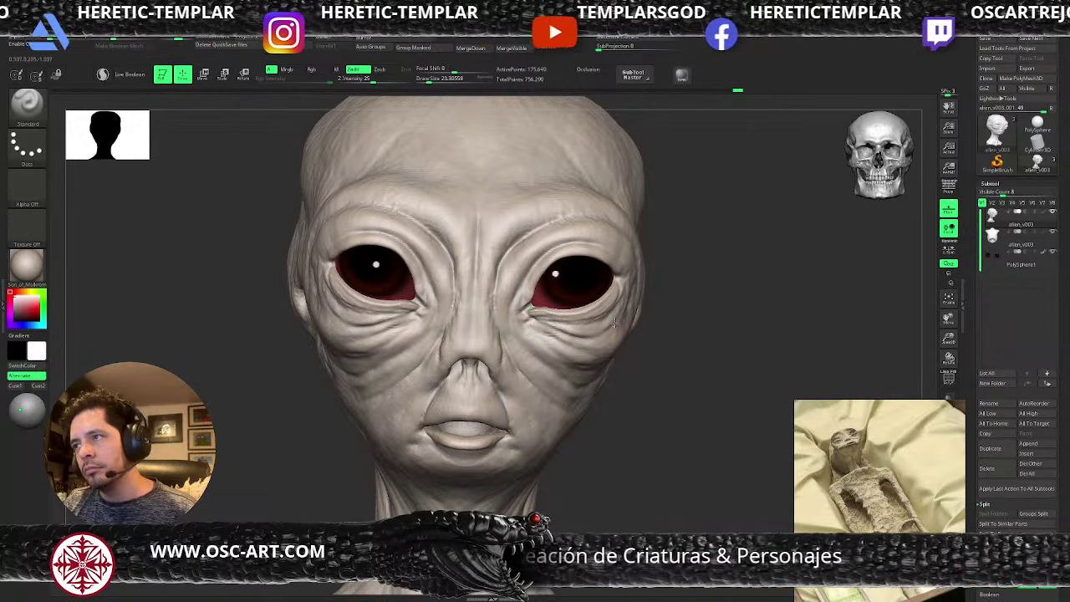
- Adjust the outer contour of the eye bag with the Move brush at a lower subdivision level and a draw size of about 49
{"action": "key", "text": "d"}
{"action": "mouse_move", "coordinate": [692, 341]}
{"action": "left_mouse_down", "text": "alt"}
{"action": "mouse_move", "coordinate": [633, 346]}
{"action": "mouse_move", "coordinate": [654, 344]}
{"action": "mouse_move", "coordinate": [649, 333]}
{"action": "mouse_move", "coordinate": [627, 343]}
{"action": "mouse_move", "coordinate": [596, 329]}
{"action": "mouse_move", "coordinate": [600, 338]}
{"action": "left_mouse_up", "text": "alt"}
{"action": "key", "text": "shift+d"}
{"action": "key", "text": "shift+d"}
{"action": "key", "text": "b"}
{"action": "key", "text": "m"}
{"action": "key", "text": "v"}
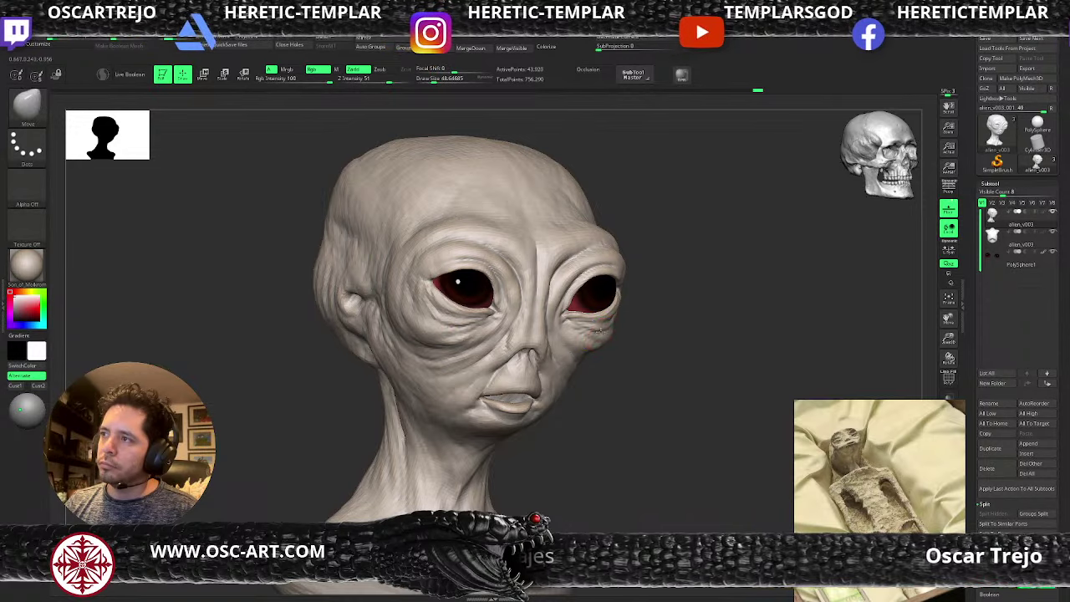
{"action": "left_click_drag", "start_coordinate": [638, 343], "coordinate": [616, 348]}
- Build up the outer eye bag with ClayBuildup, smooth it at a lower subdivision level, and return to the highest level
{"action": "key", "text": "b"}
{"action": "key", "text": "c"}
{"action": "key", "text": "b"}
{"action": "key", "text": "s"}
{"action": "mouse_move", "coordinate": [619, 348]}
{"action": "left_mouse_down"}
{"action": "mouse_move", "coordinate": [632, 345]}
{"action": "mouse_move", "coordinate": [602, 338]}
{"action": "left_mouse_up"}
{"action": "key", "text": "shift+d"}
{"action": "key", "text": "s"}
{"action": "mouse_move", "coordinate": [604, 333]}
{"action": "left_mouse_down", "text": "shift"}
{"action": "mouse_move", "coordinate": [588, 341]}
{"action": "mouse_move", "coordinate": [605, 331]}
{"action": "mouse_move", "coordinate": [672, 334]}
{"action": "mouse_move", "coordinate": [662, 358]}
{"action": "mouse_move", "coordinate": [585, 363]}
{"action": "left_mouse_up", "text": "shift"}
{"action": "key", "text": "d"}
{"action": "key", "text": "s"}
{"action": "key", "text": "d"}
- Try to deepen the crease along the lower eye bag with DamStandard at a draw size of about 37
{"action": "mouse_move", "coordinate": [478, 382]}
{"action": "left_mouse_down", "text": "alt"}
{"action": "mouse_move", "coordinate": [423, 380]}
{"action": "mouse_move", "coordinate": [480, 447]}
{"action": "left_mouse_up", "text": "alt"}
{"action": "key", "text": "b"}
{"action": "key", "text": "d"}
{"action": "key", "text": "s"}
{"action": "key", "text": "s"}
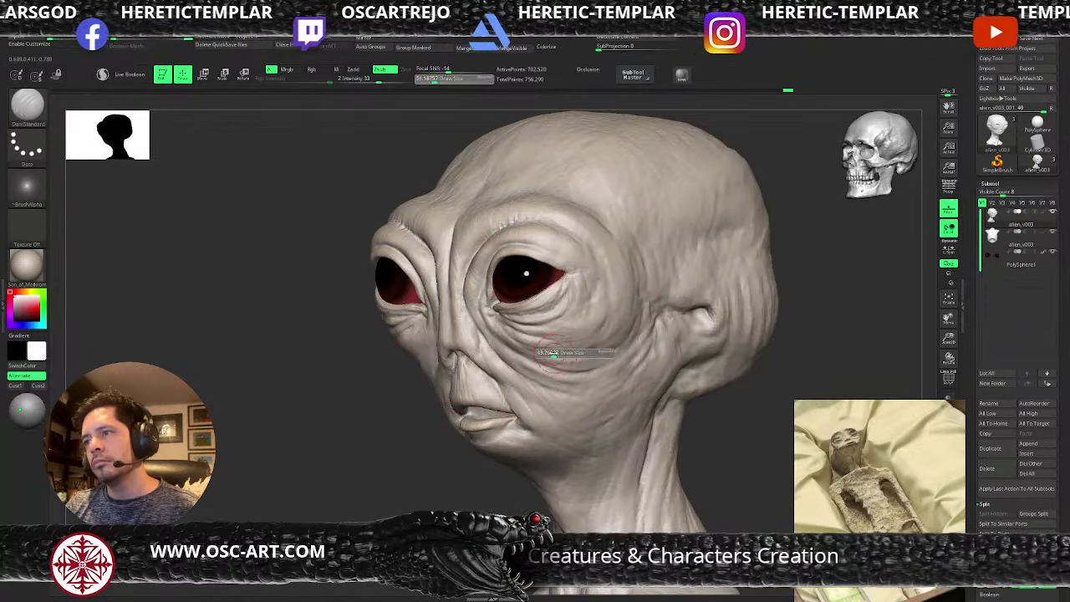
{"action": "key", "text": "s"}
{"action": "left_click_drag", "start_coordinate": [546, 346], "coordinate": [578, 353]}
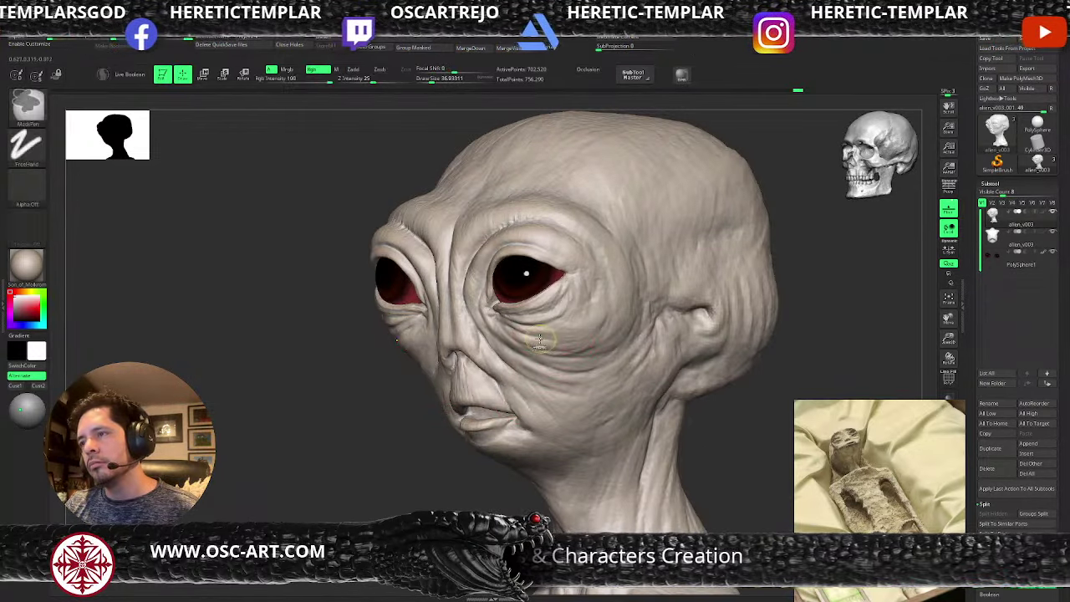
{"action": "key", "text": "ctrl+z"}
- Refine the folds around the outer eye corner with the ClayBuildup, DamStandard and Standard brushes at a draw size of about 37
{"action": "key", "text": "b"}
{"action": "key", "text": "c"}
{"action": "key", "text": "b"}
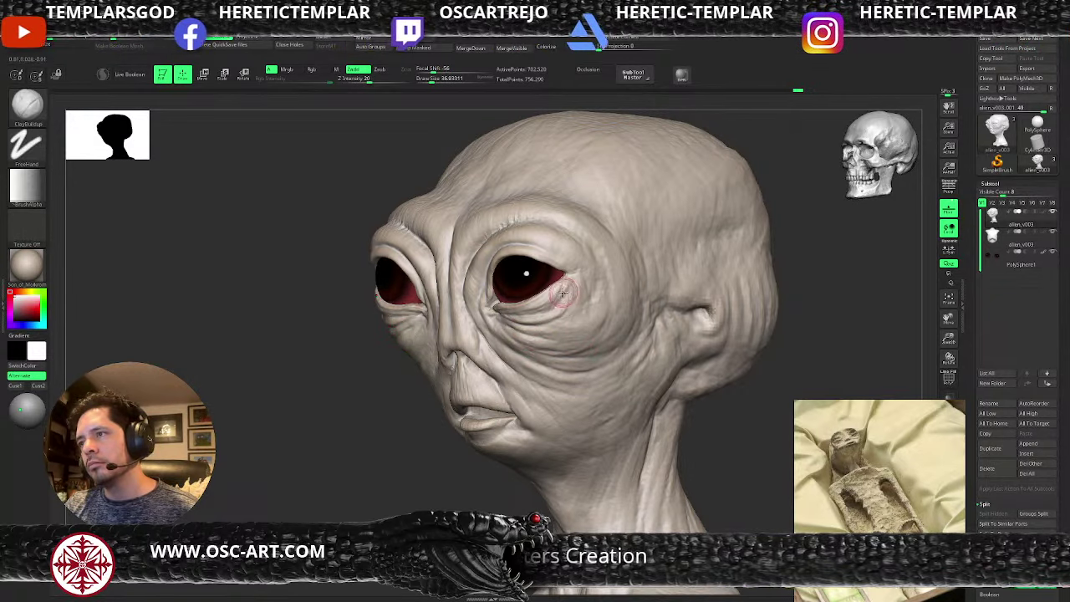
{"action": "key", "text": "b"}
{"action": "key", "text": "d"}
{"action": "key", "text": "s"}
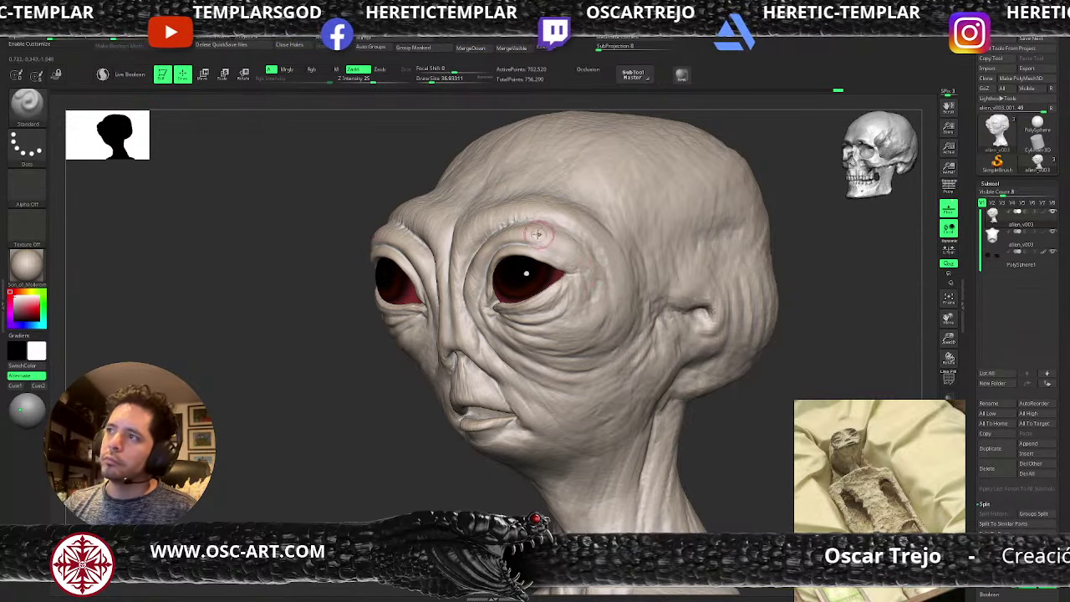
{"action": "key", "text": "b"}
{"action": "key", "text": "s"}
{"action": "key", "text": "t"}
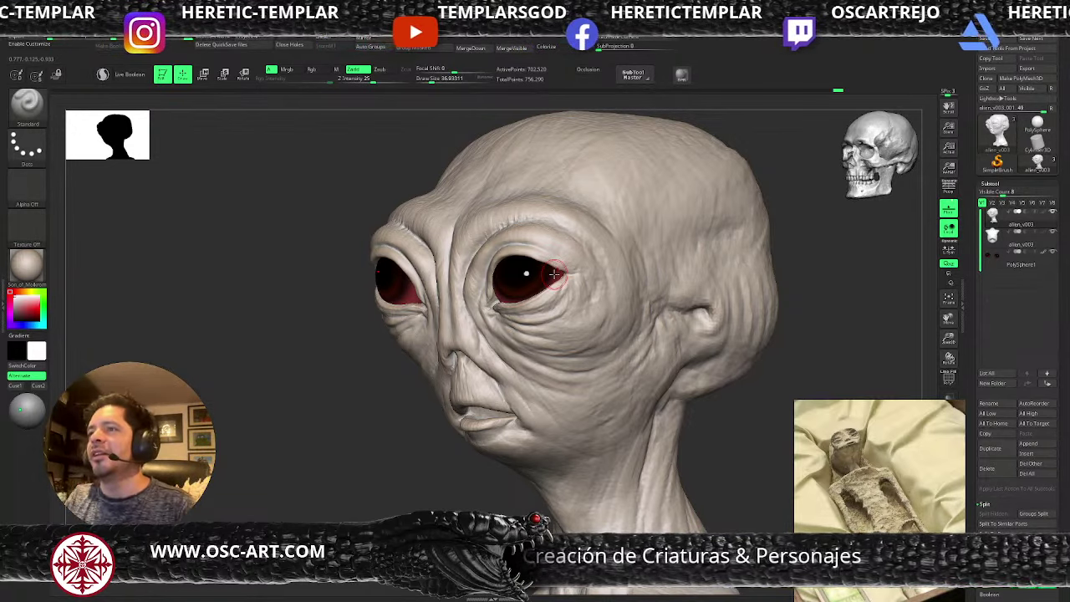
- Reshape the inner end of the brow fold with the Move brush at draw sizes of about 62 and 80
{"action": "key", "text": "b"}
{"action": "key", "text": "m"}
{"action": "key", "text": "v"}
{"action": "key", "text": "s"}
{"action": "left_click_drag", "start_coordinate": [457, 255], "coordinate": [484, 237]}
{"action": "key", "text": "s"}
{"action": "key", "text": "s"}
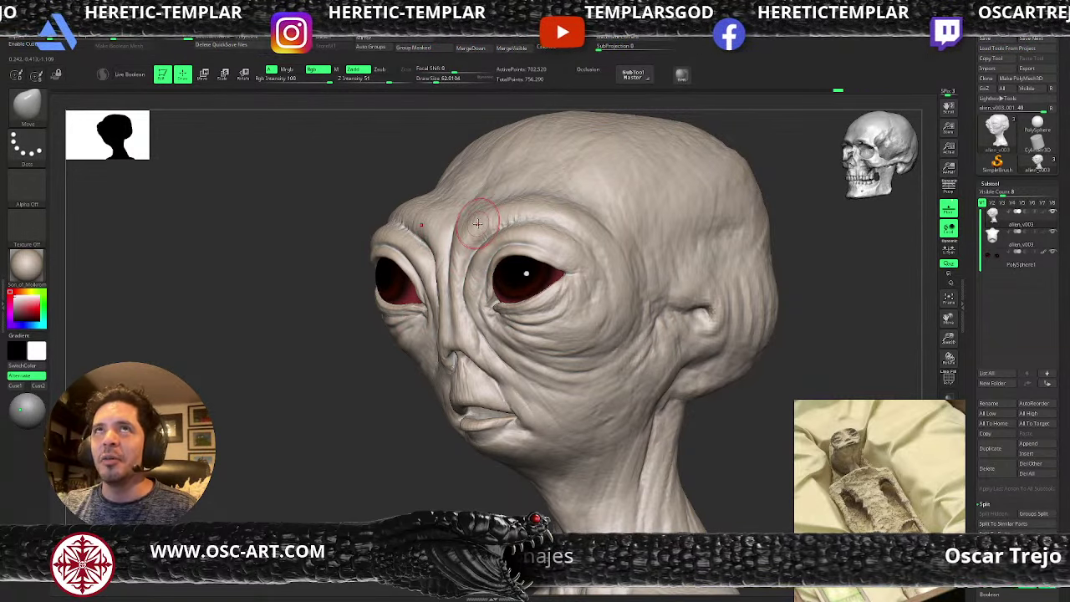
{"action": "key", "text": "s"}
{"action": "left_click_drag", "start_coordinate": [468, 236], "coordinate": [491, 235]}
{"action": "key", "text": "s"}
{"action": "key", "text": "s"}
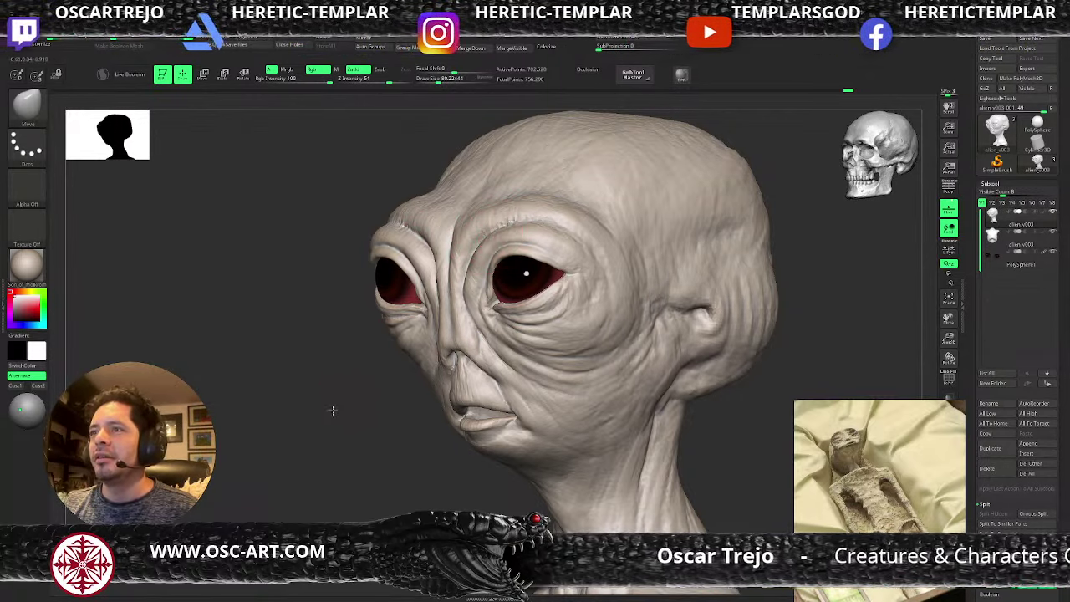
- Raise the area between the brows above the nose bridge with the Standard brush at a draw size of about 33
{"action": "left_click_drag", "start_coordinate": [332, 409], "coordinate": [545, 294], "text": "alt"}
{"action": "key", "text": "b"}
{"action": "key", "text": "d"}
{"action": "key", "text": "s"}
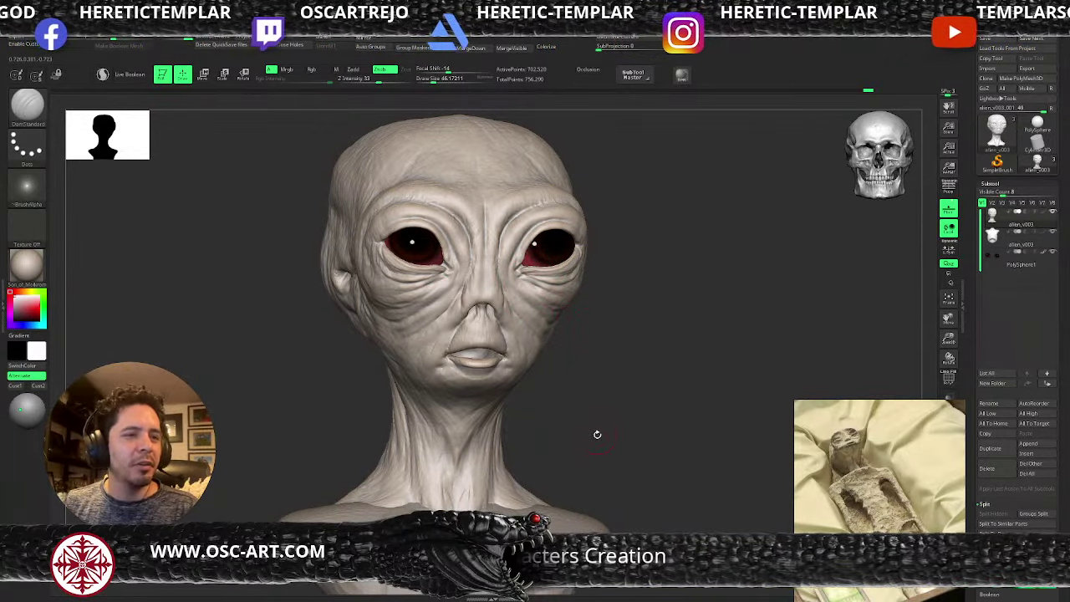
{"action": "key", "text": "s"}
{"action": "left_click_drag", "start_coordinate": [495, 306], "coordinate": [485, 304]}
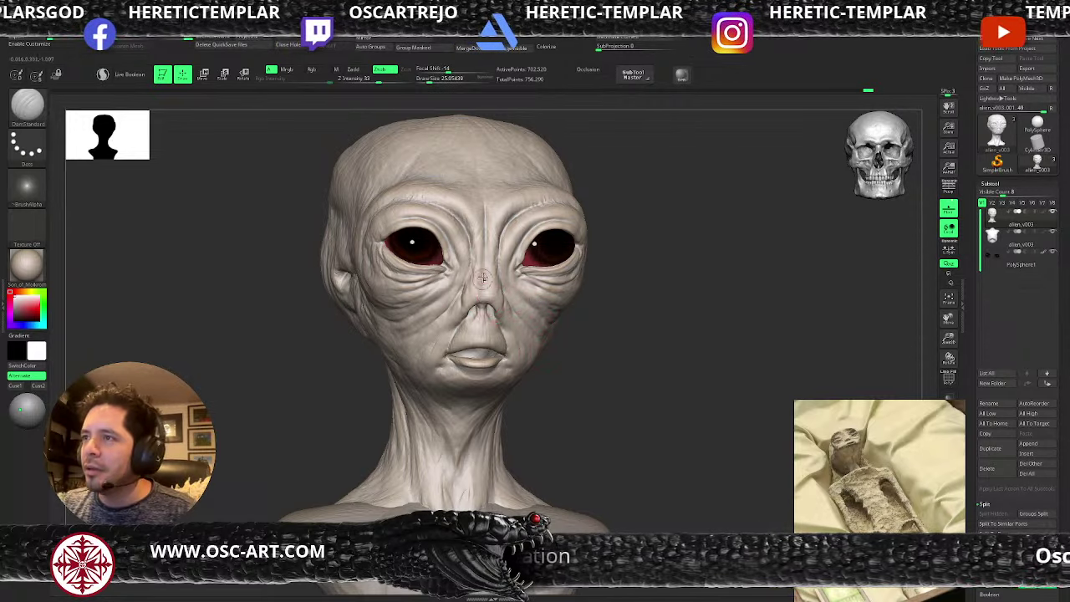
{"action": "key", "text": "b"}
{"action": "key", "text": "s"}
{"action": "key", "text": "t"}
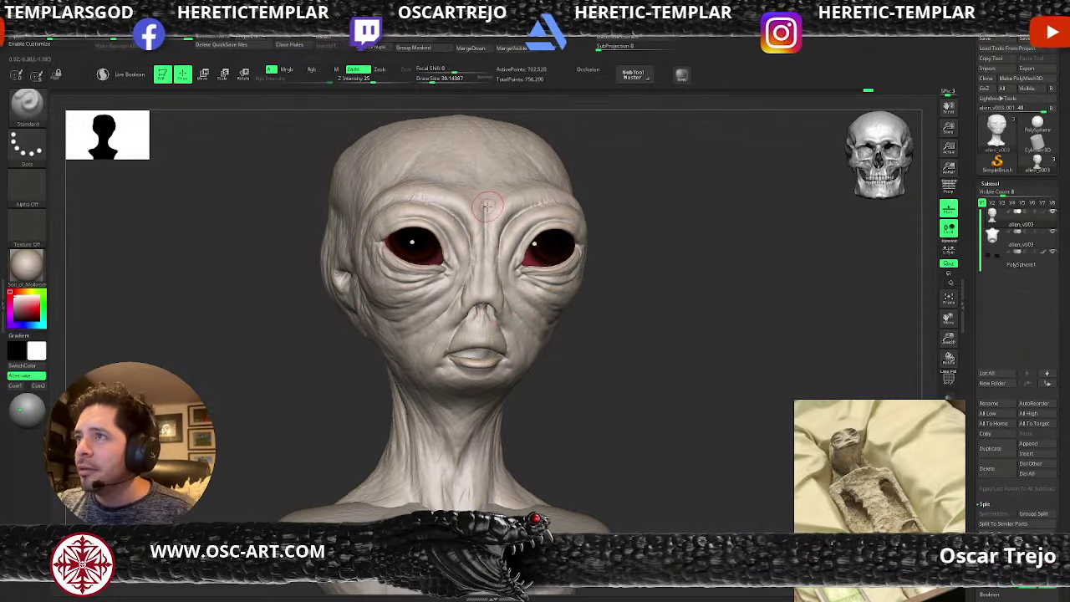
{"action": "left_click_drag", "start_coordinate": [487, 187], "coordinate": [485, 232]}
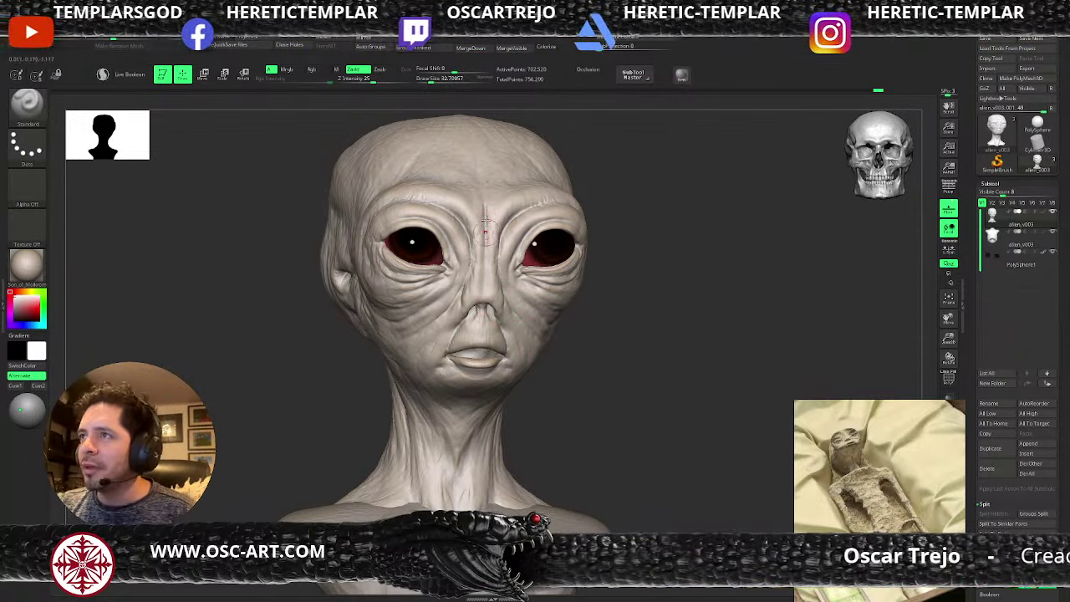
- Carve the vertical crease between the brows toward the nose with DamStandard at a draw size of about 33
{"action": "key", "text": "b"}
{"action": "key", "text": "d"}
{"action": "key", "text": "s"}
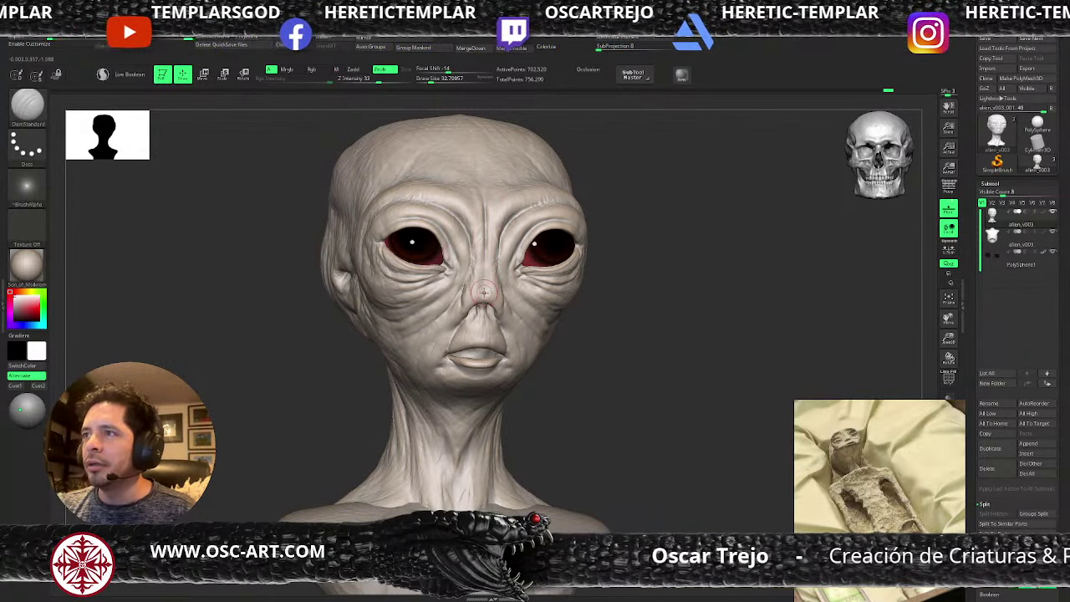
{"action": "left_click_drag", "start_coordinate": [698, 182], "coordinate": [609, 183]}
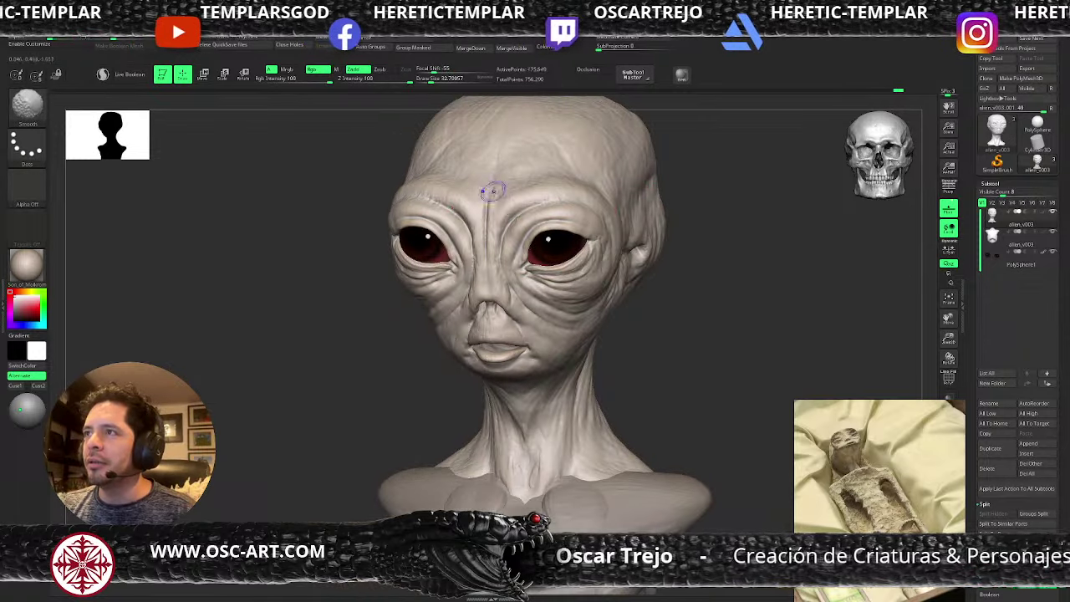
- Step through the lower subdivision levels and work on the upper eyelid fold with DamStandard
{"action": "key", "text": "shift+d"}
{"action": "key", "text": "shift+d"}
{"action": "key", "text": "shift+d"}
{"action": "key", "text": "d"}
{"action": "key", "text": "d"}
{"action": "left_click_drag", "start_coordinate": [535, 208], "coordinate": [527, 211]}
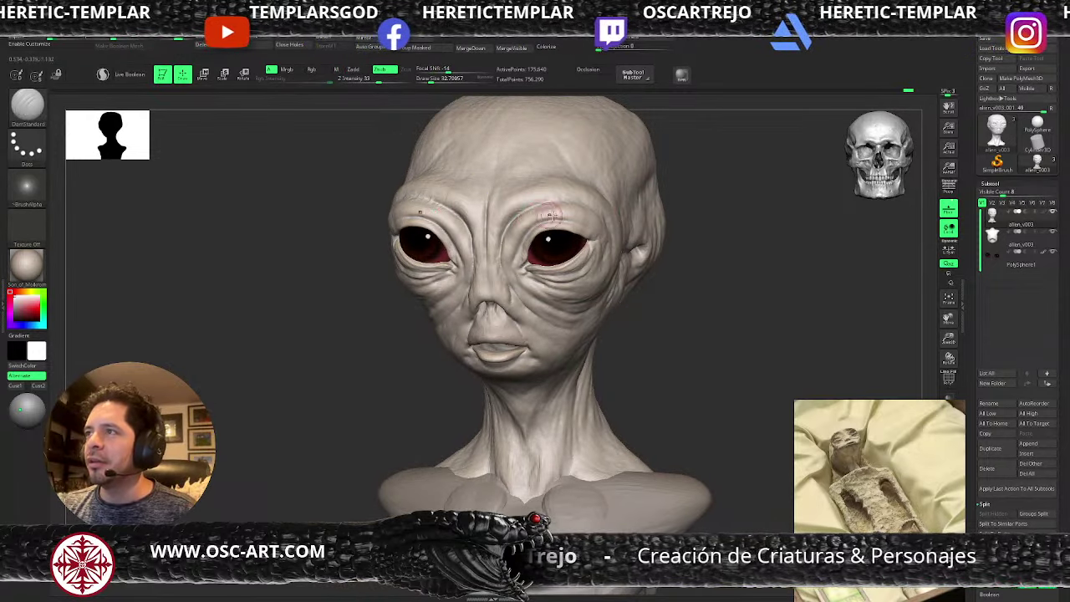
- Drop two subdivision levels and deepen the crease between jaw and neck below the ear with DamStandard at draw sizes of about 33 and 56
{"action": "key", "text": "f"}
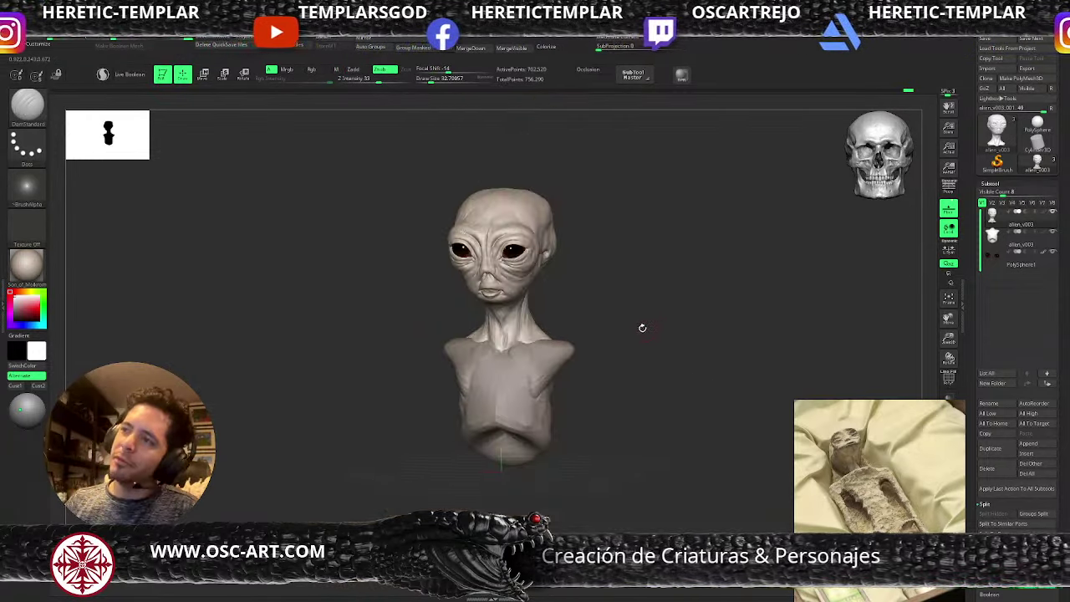
{"action": "mouse_move", "coordinate": [642, 327]}
{"action": "left_mouse_down"}
{"action": "mouse_move", "coordinate": [630, 316]}
{"action": "mouse_move", "coordinate": [584, 331]}
{"action": "mouse_move", "coordinate": [625, 347]}
{"action": "mouse_move", "coordinate": [596, 315]}
{"action": "mouse_move", "coordinate": [523, 374]}
{"action": "left_mouse_up"}
{"action": "key", "text": "shift+d"}
{"action": "key", "text": "shift+d"}
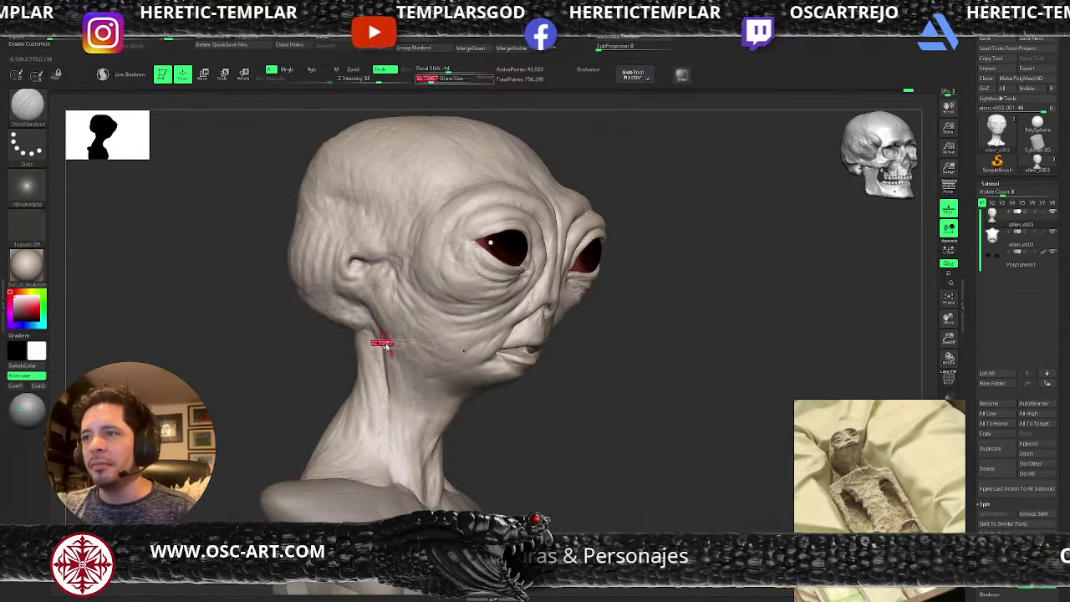
{"action": "left_click_drag", "start_coordinate": [383, 341], "coordinate": [392, 342]}
{"action": "left_click_drag", "start_coordinate": [408, 385], "coordinate": [410, 389]}
{"action": "key", "text": "s"}
{"action": "left_click", "coordinate": [392, 357]}
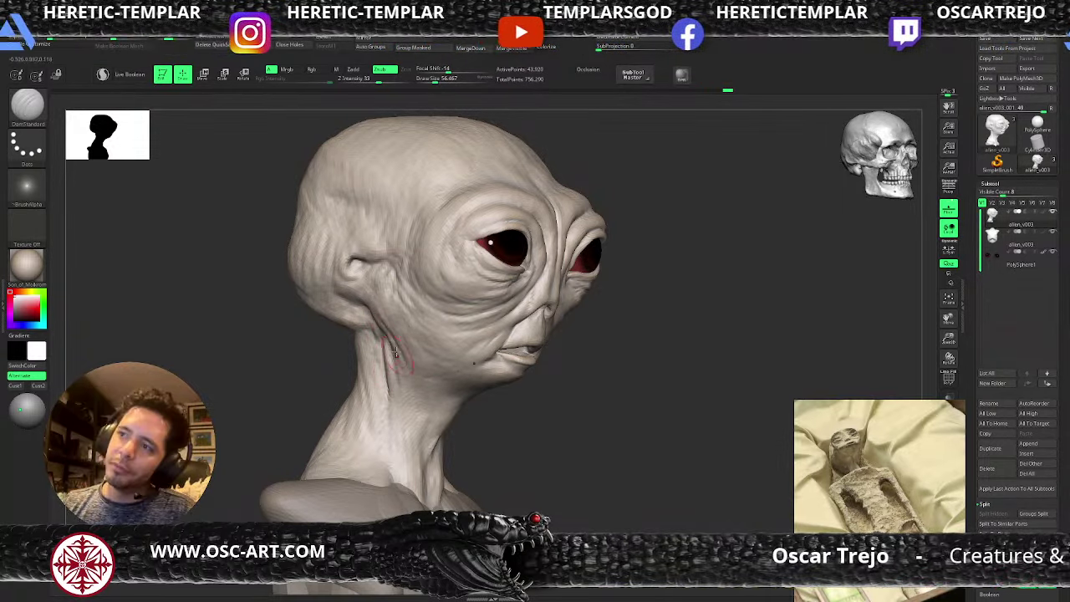
- Build up the neck and jaw below the ear with ClayBuildup at a draw size of about 87, returning to the highest subdivision level
{"action": "key", "text": "b"}
{"action": "key", "text": "c"}
{"action": "key", "text": "b"}
{"action": "key", "text": "s"}
{"action": "left_click", "coordinate": [379, 324]}
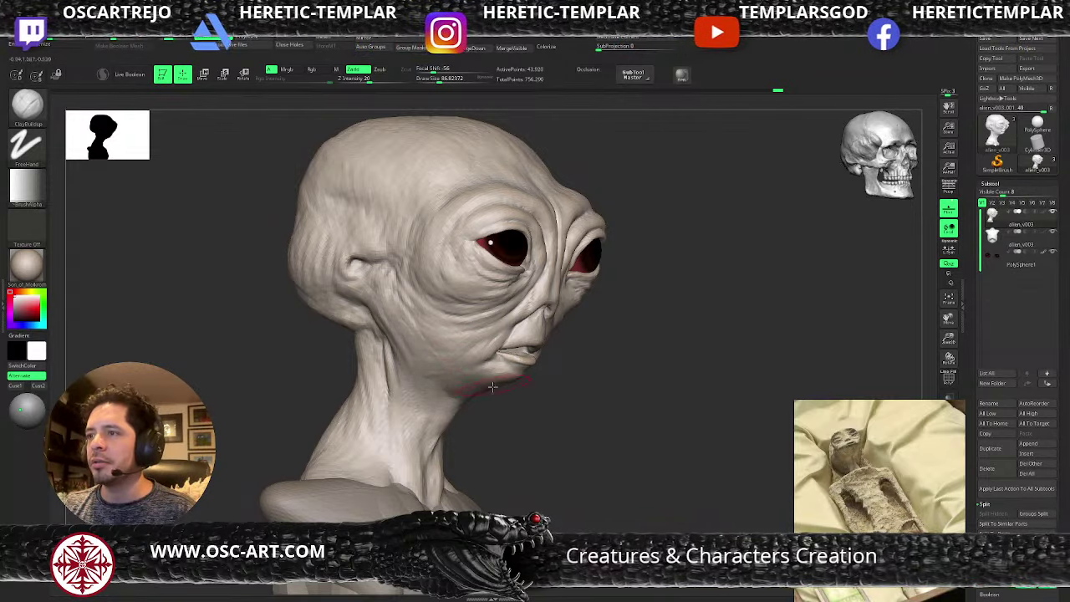
{"action": "key", "text": "d"}
{"action": "key", "text": "d"}
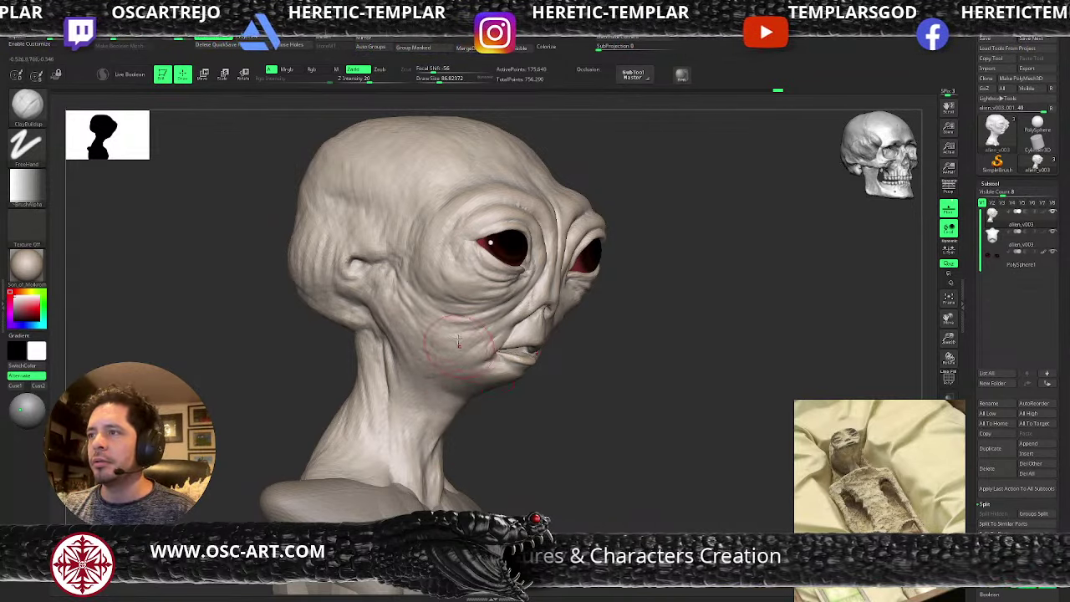
- Rework the near eye's upper lid edge with the Move and Smooth brushes on the lower subdivision levels
{"action": "left_click_drag", "start_coordinate": [550, 412], "coordinate": [565, 377], "text": "alt"}
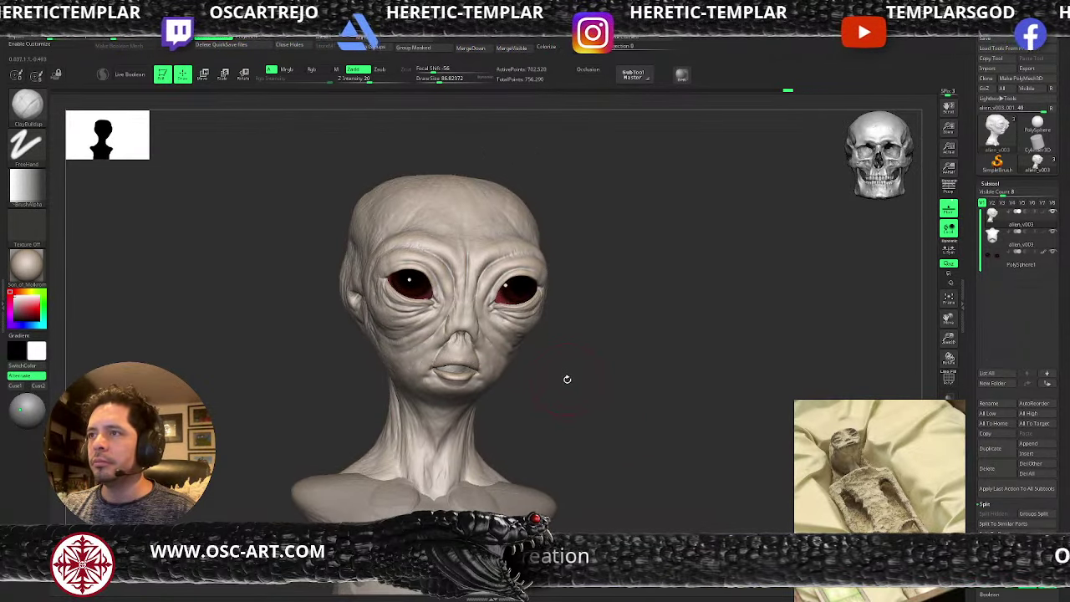
{"action": "left_click_drag", "start_coordinate": [577, 332], "coordinate": [468, 354]}
{"action": "left_click_drag", "start_coordinate": [307, 405], "coordinate": [264, 467]}
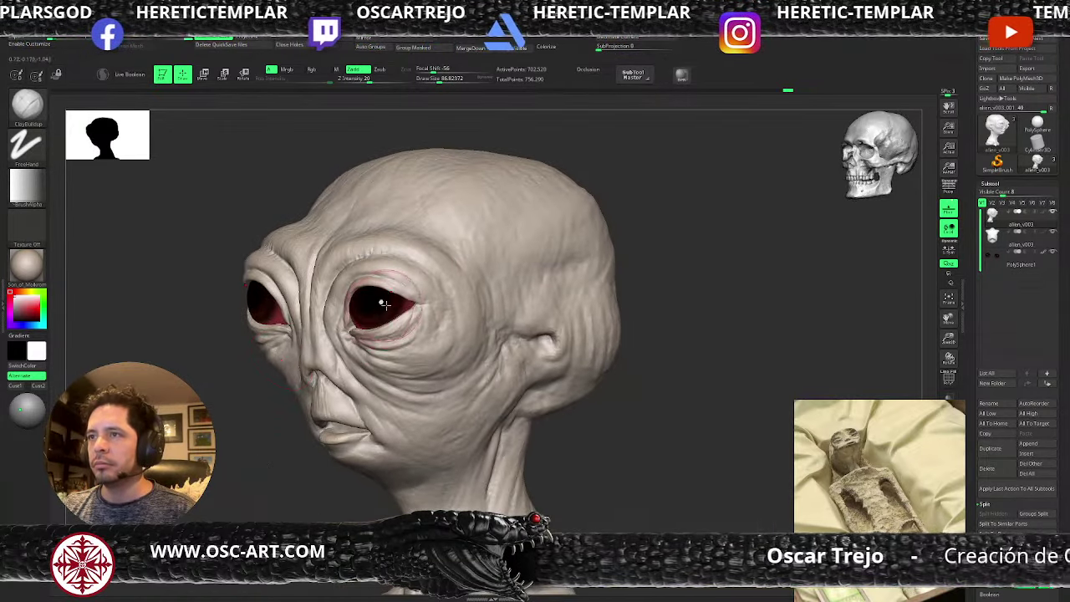
{"action": "key", "text": "shift+d"}
{"action": "key", "text": "shift+d"}
{"action": "key", "text": "b"}
{"action": "key", "text": "m"}
{"action": "key", "text": "v"}
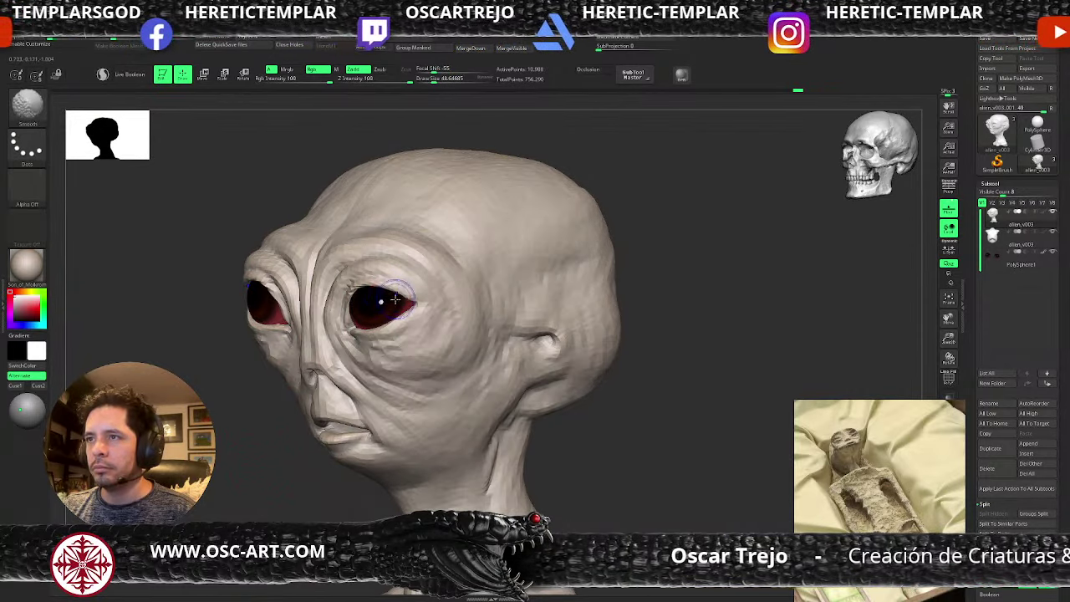
{"action": "key", "text": "shift"}
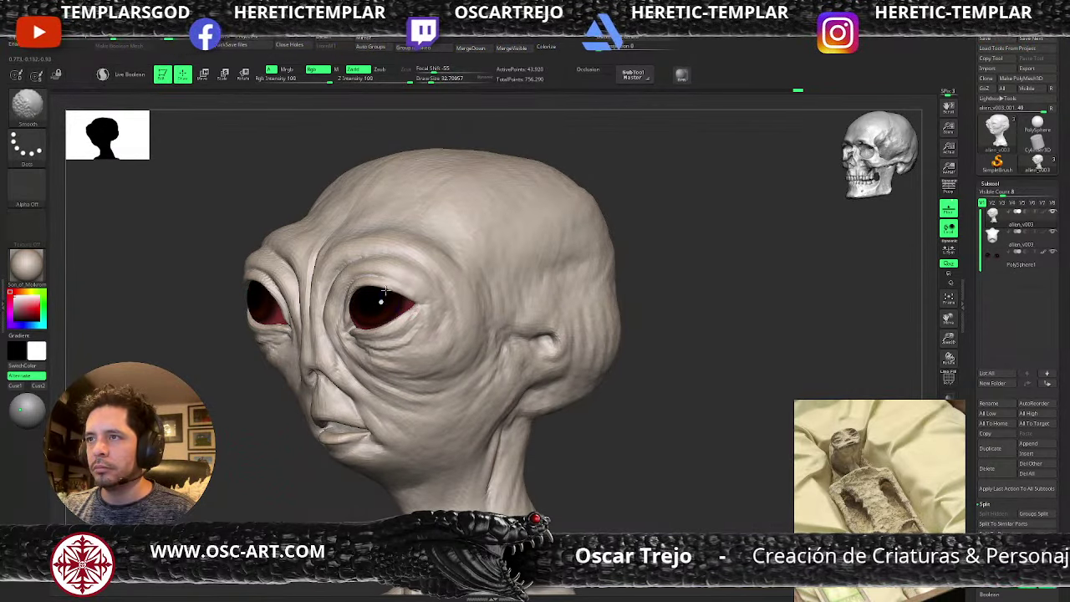
{"action": "key", "text": "d"}
{"action": "key", "text": "s"}
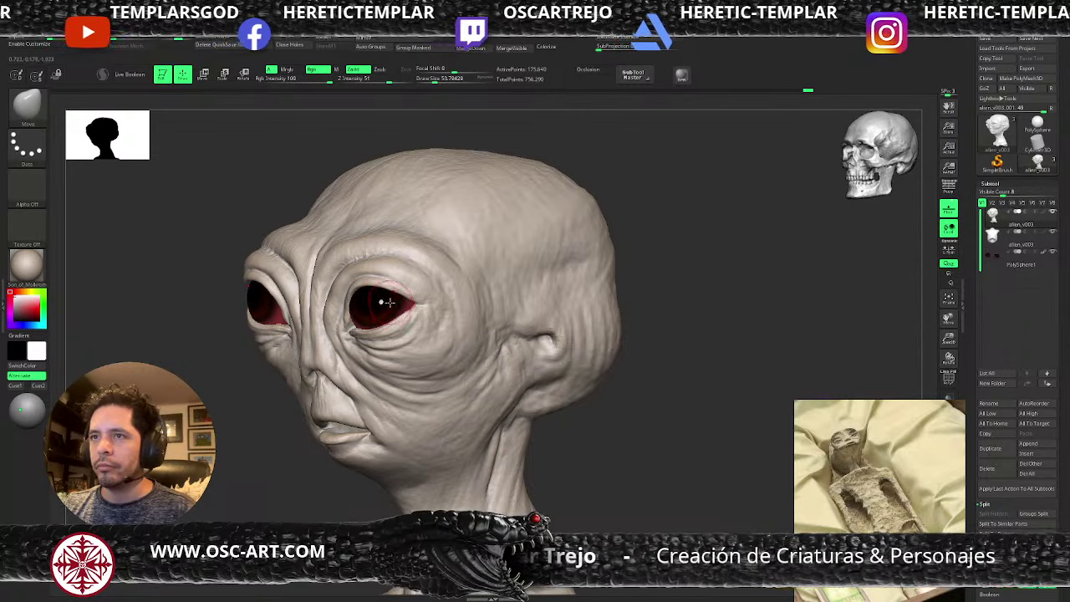
- Smooth the lid around the far eye at a draw size of about 55 on a low subdivision level, then restore the highest level
{"action": "key", "text": "b"}
{"action": "key", "text": "c"}
{"action": "key", "text": "b"}
{"action": "key", "text": "shift+d"}
{"action": "key", "text": "shift+d"}
{"action": "key", "text": "s"}
{"action": "key", "text": "shift"}
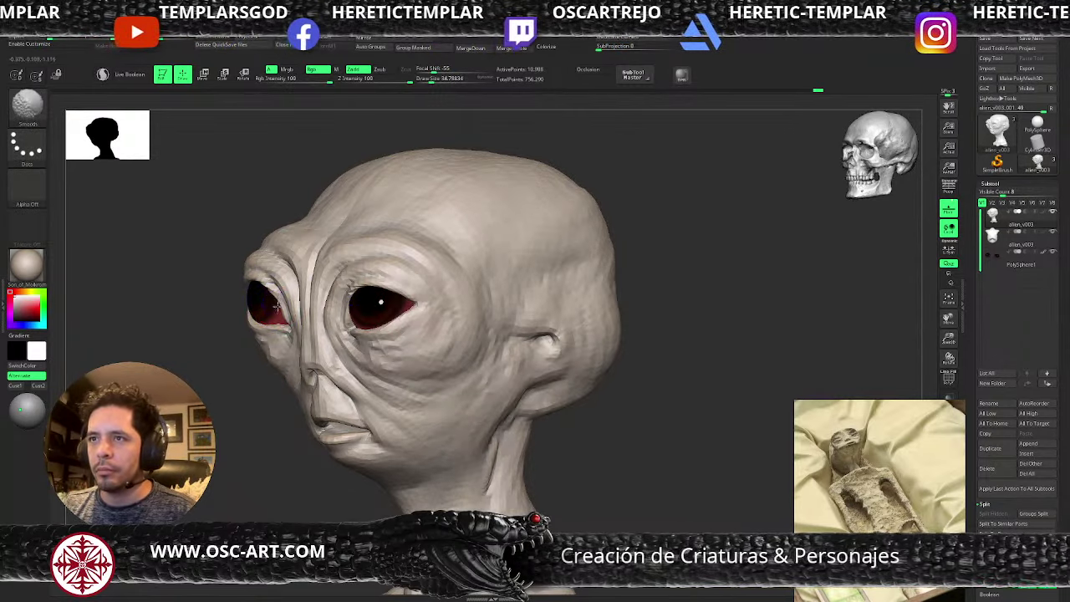
{"action": "left_click_drag", "start_coordinate": [281, 311], "coordinate": [270, 292], "text": "shift"}
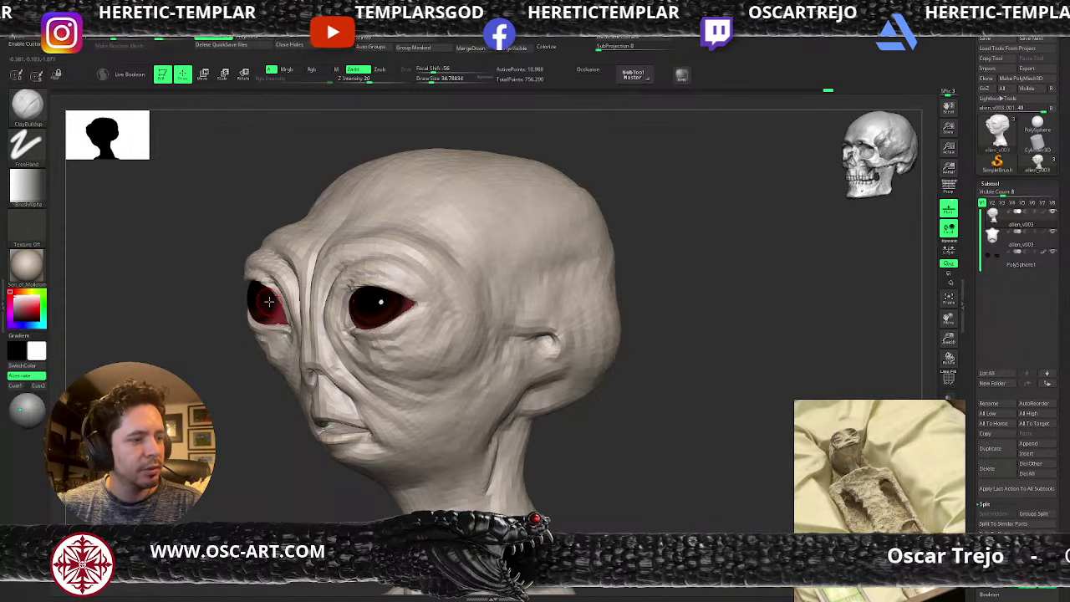
{"action": "key", "text": "d"}
{"action": "key", "text": "d"}
{"action": "key", "text": "d"}
- Nudge the inner part of the near eyelid with the Move brush
{"action": "left_click_drag", "start_coordinate": [255, 479], "coordinate": [294, 493], "text": "alt"}
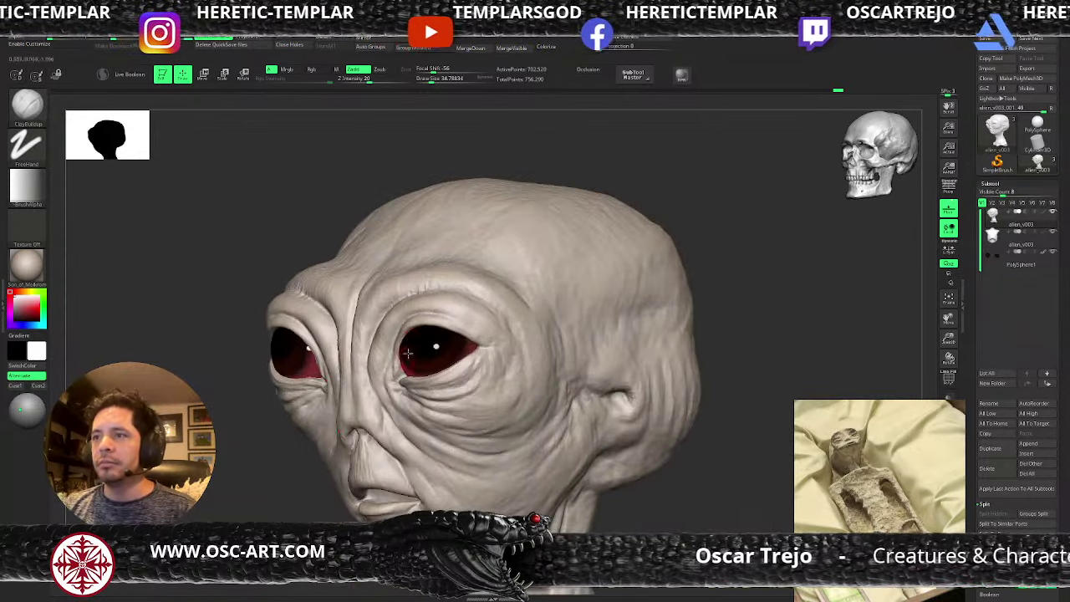
{"action": "key", "text": "b"}
{"action": "key", "text": "m"}
{"action": "key", "text": "v"}
{"action": "key", "text": "s"}
{"action": "left_click_drag", "start_coordinate": [408, 351], "coordinate": [413, 349]}
- Build up the form inside the ear opening one subdivision level down with the Standard brush at a draw size of about 41
{"action": "mouse_move", "coordinate": [227, 509]}
{"action": "left_mouse_down"}
{"action": "mouse_move", "coordinate": [237, 463]}
{"action": "mouse_move", "coordinate": [260, 460]}
{"action": "left_mouse_up"}
{"action": "mouse_move", "coordinate": [549, 354]}
{"action": "left_mouse_down", "text": "alt"}
{"action": "mouse_move", "coordinate": [579, 401]}
{"action": "mouse_move", "coordinate": [589, 391]}
{"action": "left_mouse_up", "text": "alt"}
{"action": "key", "text": "b"}
{"action": "key", "text": "d"}
{"action": "key", "text": "s"}
{"action": "key", "text": "s"}
{"action": "key", "text": "shift+d"}
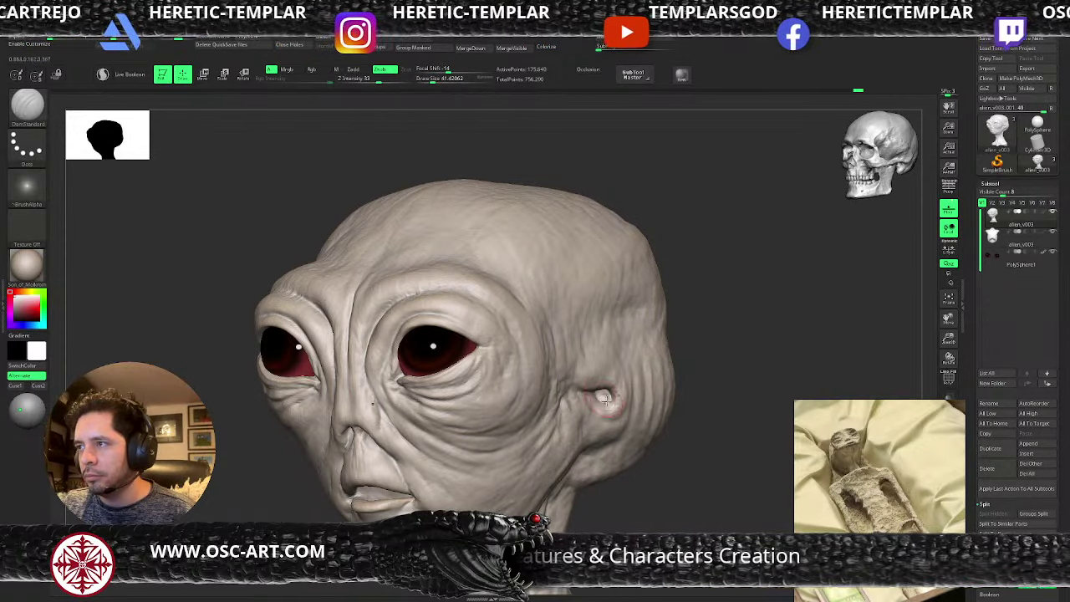
{"action": "key", "text": "b"}
{"action": "key", "text": "s"}
{"action": "key", "text": "t"}
{"action": "left_click_drag", "start_coordinate": [607, 399], "coordinate": [615, 394]}
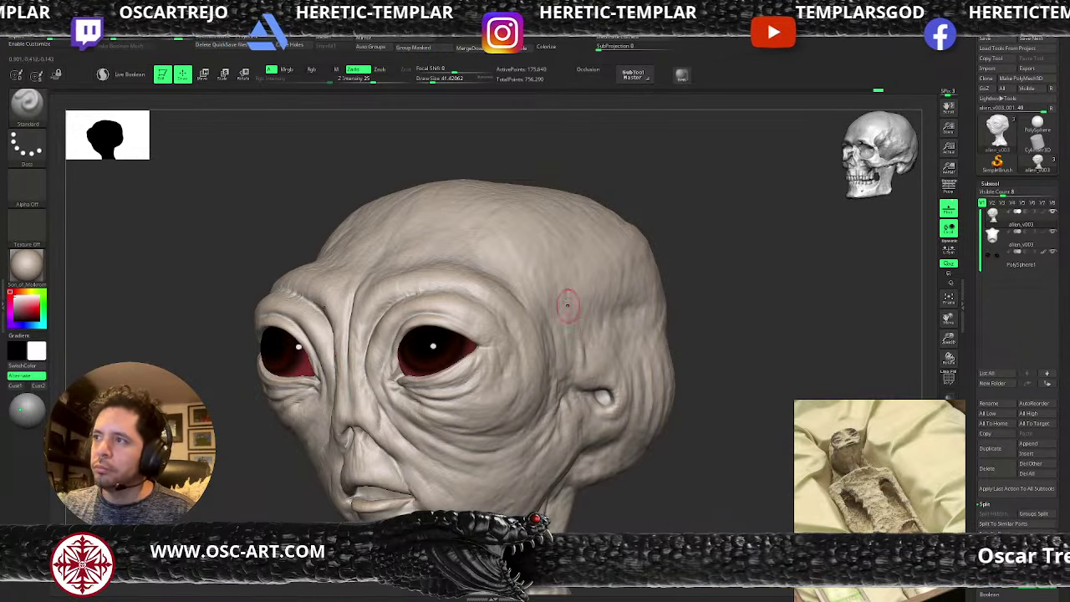
- Sculpt the temple down to the front of the ear with the Standard brush, then enlarge the draw size to about 97 one level lower
{"action": "left_click_drag", "start_coordinate": [570, 331], "coordinate": [561, 416]}
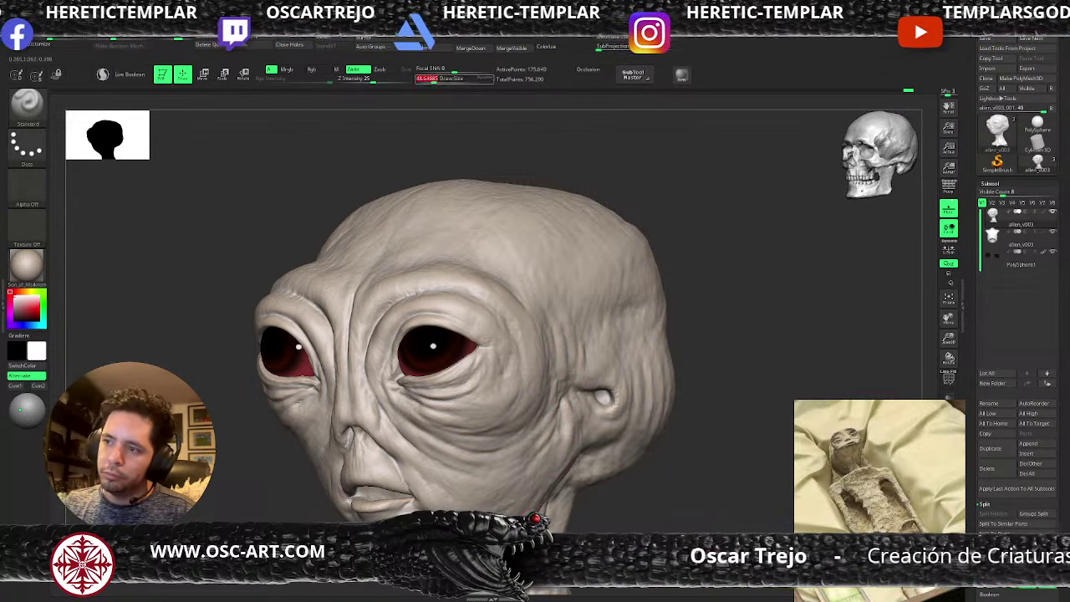
{"action": "key", "text": "bracketright"}
{"action": "key", "text": "shift+d"}
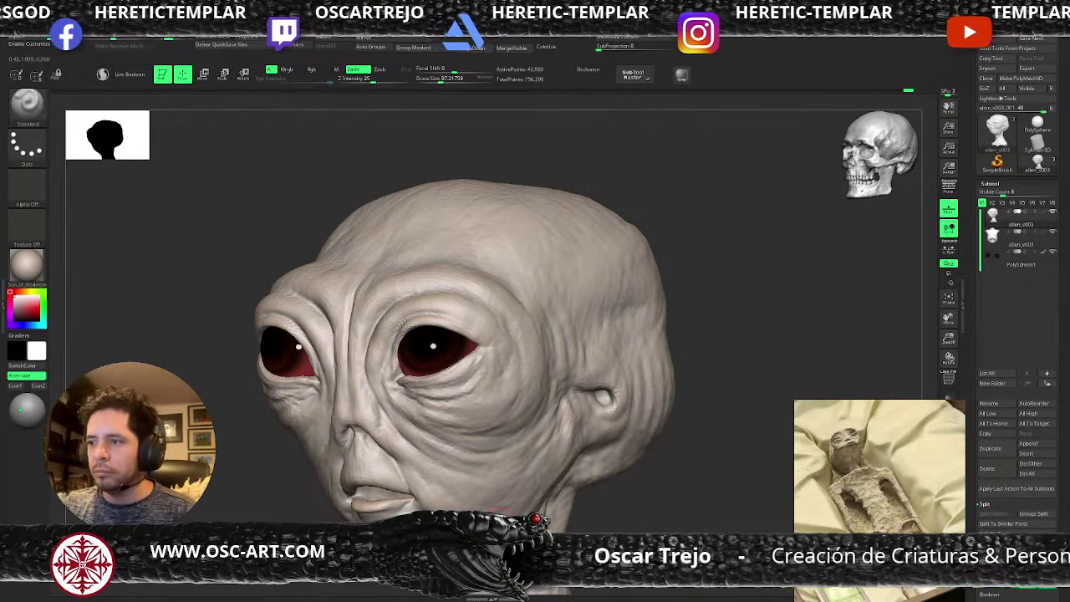
- Refine the cheek and jawline beside the mouth with the Standard brush at draw sizes of about 65 and 78
{"action": "left_click_drag", "start_coordinate": [242, 483], "coordinate": [328, 495], "text": "alt"}
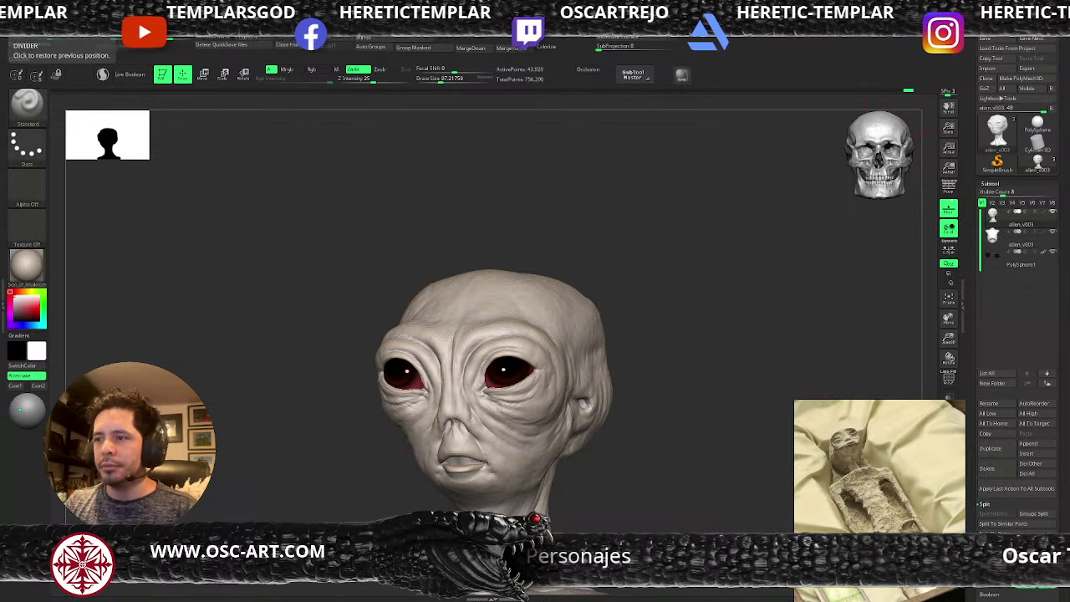
{"action": "left_click", "coordinate": [475, 458], "text": "alt"}
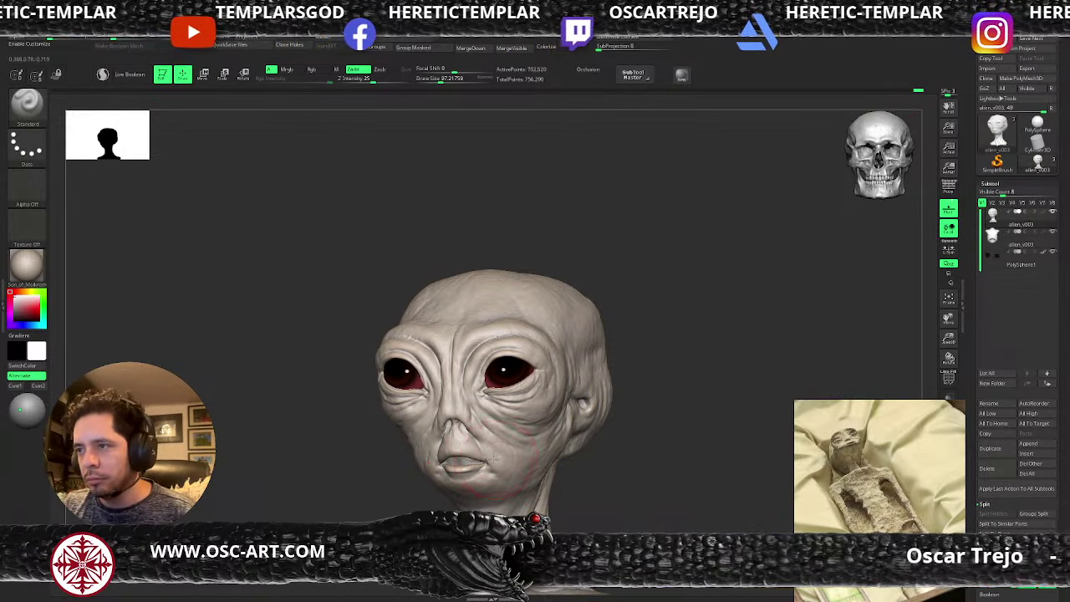
{"action": "key", "text": "s"}
{"action": "left_click_drag", "start_coordinate": [499, 459], "coordinate": [506, 465]}
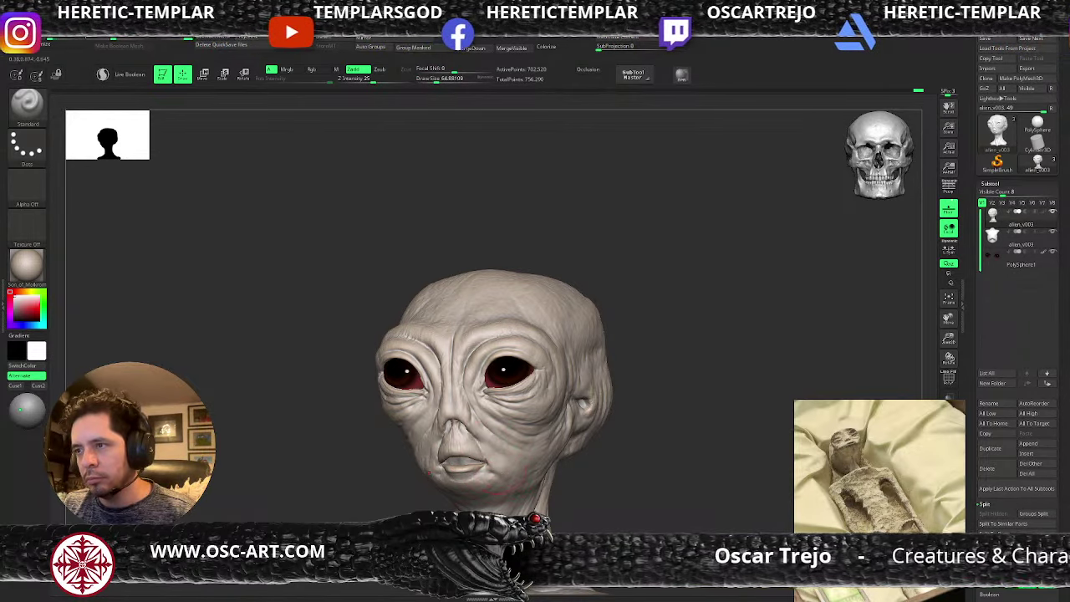
{"action": "key", "text": "bracketright"}
{"action": "key", "text": "bracketright"}
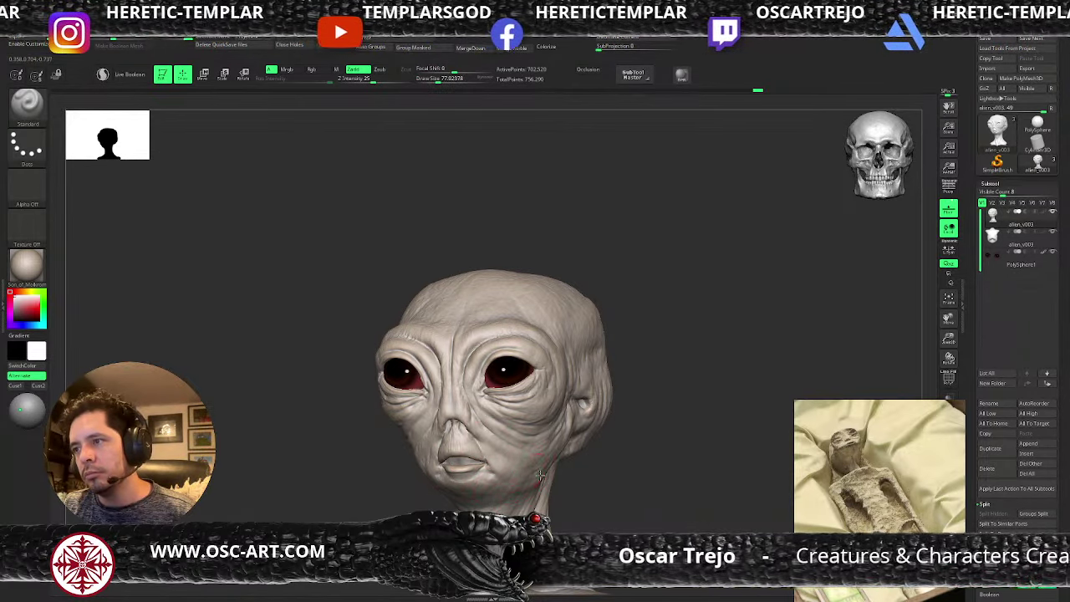
{"action": "key", "text": "s"}
{"action": "mouse_move", "coordinate": [573, 482]}
{"action": "left_mouse_down"}
{"action": "mouse_move", "coordinate": [615, 479]}
{"action": "mouse_move", "coordinate": [557, 470]}
{"action": "left_mouse_up"}
{"action": "left_click_drag", "start_coordinate": [578, 473], "coordinate": [498, 469]}
- Adjust the protruding eye area in profile with the Move brush at a draw size of about 338
{"action": "mouse_move", "coordinate": [374, 511]}
{"action": "left_mouse_down"}
{"action": "mouse_move", "coordinate": [368, 494]}
{"action": "mouse_move", "coordinate": [413, 448]}
{"action": "left_mouse_up"}
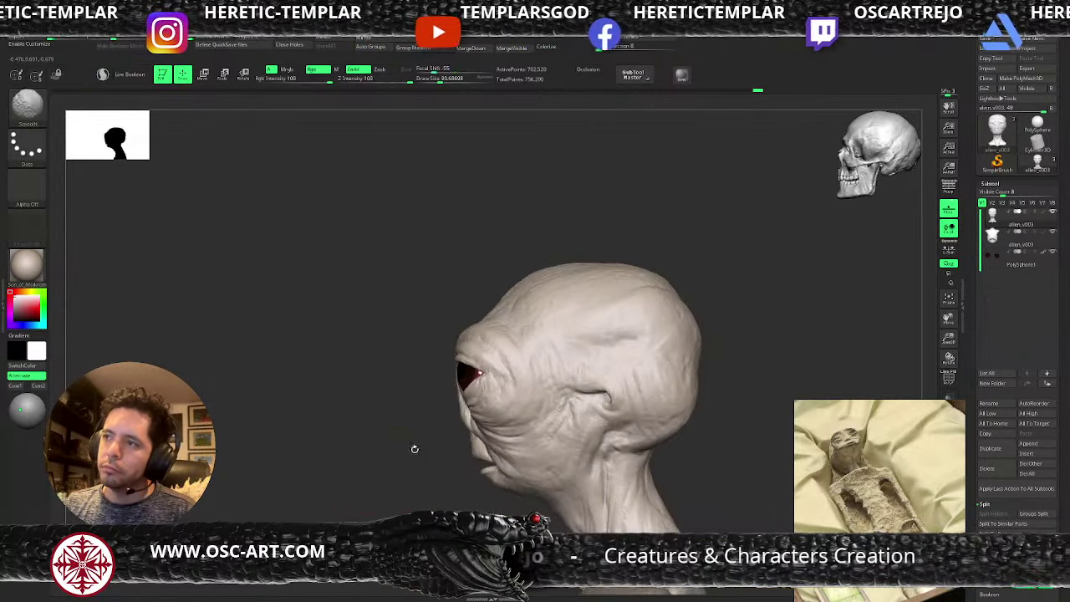
{"action": "key", "text": "b"}
{"action": "key", "text": "m"}
{"action": "key", "text": "v"}
{"action": "key", "text": "s"}
{"action": "mouse_move", "coordinate": [458, 395]}
{"action": "left_mouse_down"}
{"action": "mouse_move", "coordinate": [477, 394]}
{"action": "mouse_move", "coordinate": [462, 376]}
{"action": "left_mouse_up"}
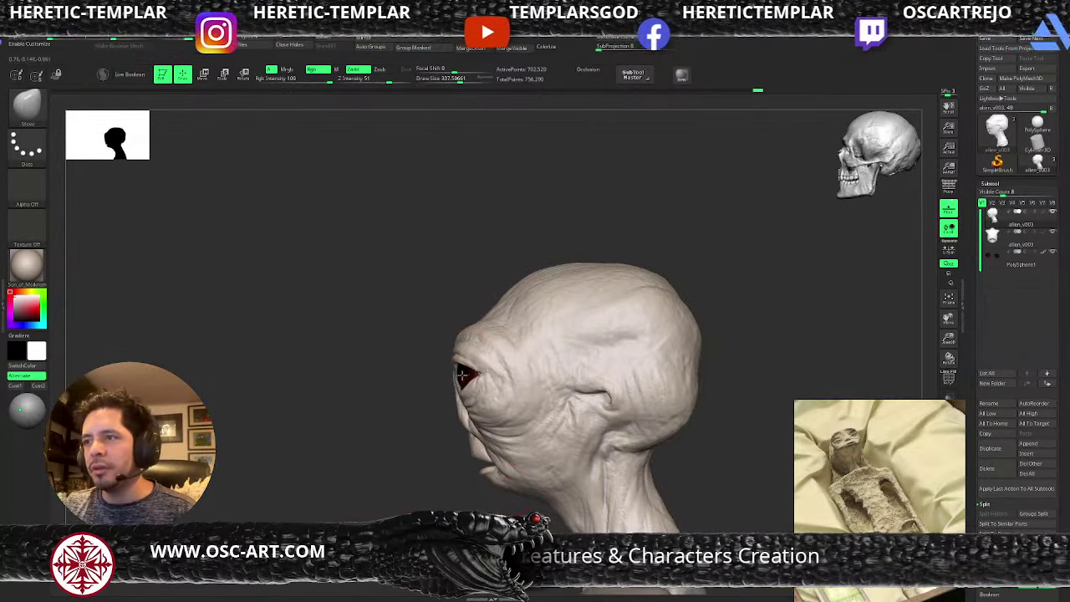
- Select the eyeballs and adjust their fit in the sockets with the transform gizmo and the Move brush at a draw size of about 207
{"action": "mouse_move", "coordinate": [397, 447]}
{"action": "left_mouse_down", "text": "alt"}
{"action": "mouse_move", "coordinate": [393, 406]}
{"action": "mouse_move", "coordinate": [512, 372]}
{"action": "mouse_move", "coordinate": [514, 406]}
{"action": "left_mouse_up", "text": "alt"}
{"action": "left_click", "coordinate": [486, 381], "text": "alt"}
{"action": "key", "text": "w"}
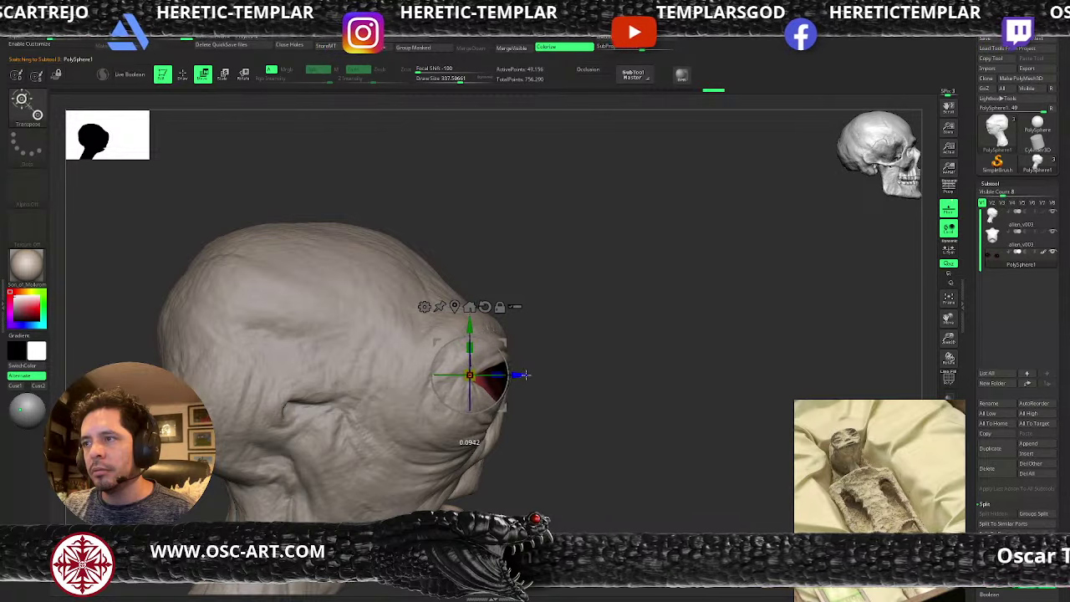
{"action": "key", "text": "q"}
{"action": "left_click_drag", "start_coordinate": [549, 375], "coordinate": [506, 365], "text": "alt"}
{"action": "mouse_move", "coordinate": [614, 365]}
{"action": "left_mouse_down"}
{"action": "mouse_move", "coordinate": [584, 363]}
{"action": "mouse_move", "coordinate": [565, 381]}
{"action": "mouse_move", "coordinate": [595, 405]}
{"action": "left_mouse_up"}
{"action": "key", "text": "s"}
{"action": "mouse_move", "coordinate": [595, 405]}
{"action": "left_mouse_down"}
{"action": "mouse_move", "coordinate": [563, 387]}
{"action": "mouse_move", "coordinate": [591, 325]}
{"action": "left_mouse_up"}
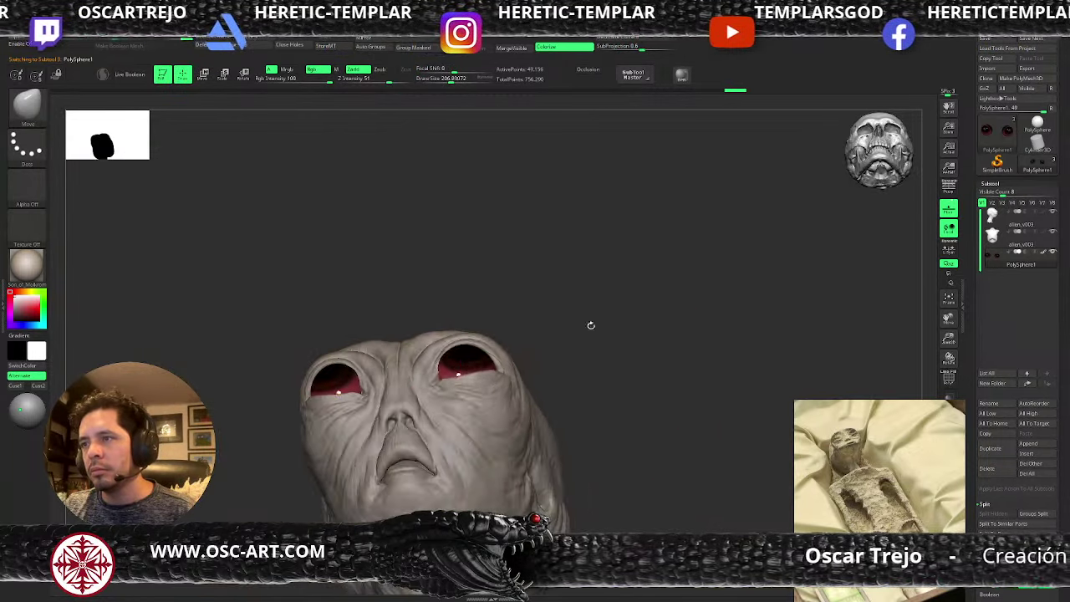
{"action": "key", "text": "w"}
{"action": "left_click_drag", "start_coordinate": [456, 336], "coordinate": [458, 340]}
{"action": "key", "text": "q"}
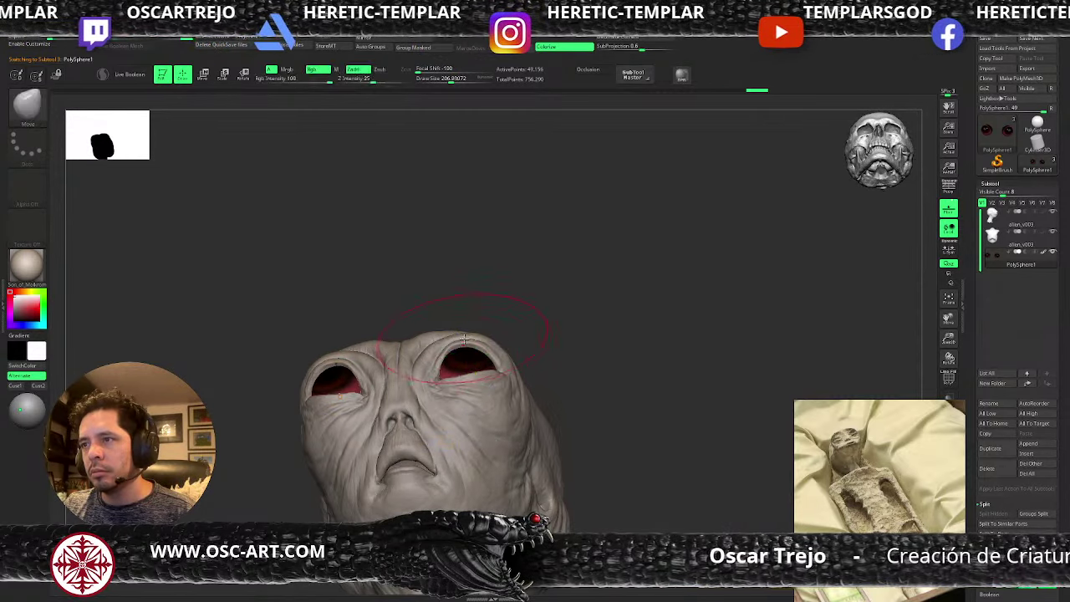
- Reselect the head and fit the upper eyelid to the eyeball with the Move brush at draw sizes of about 80 and 54
{"action": "left_click", "coordinate": [486, 345], "text": "alt"}
{"action": "right_click_drag", "start_coordinate": [491, 348], "coordinate": [483, 349]}
{"action": "key", "text": "s"}
{"action": "left_click_drag", "start_coordinate": [493, 351], "coordinate": [485, 345]}
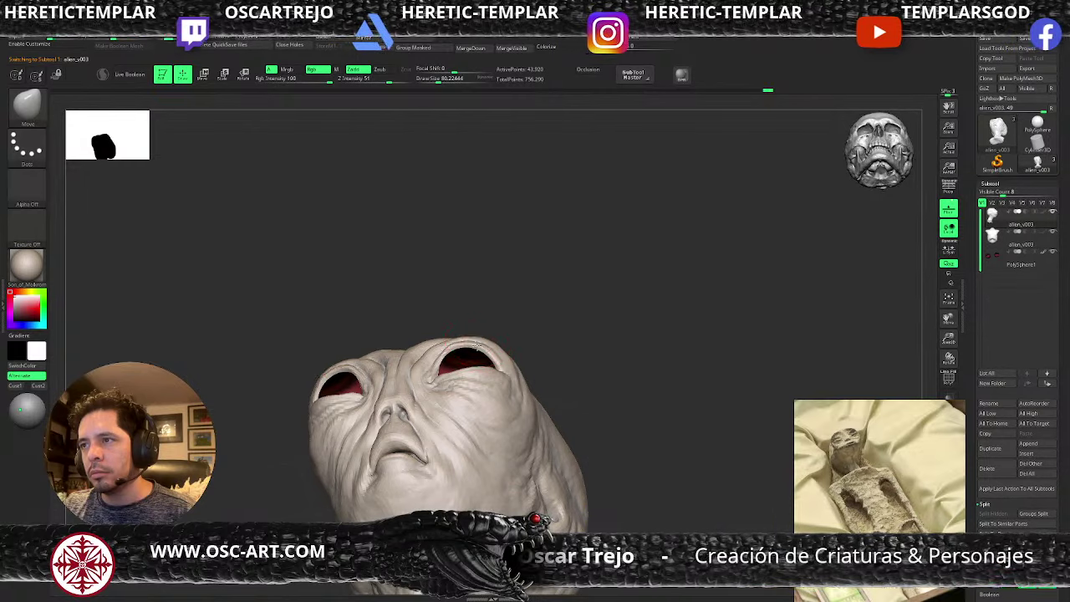
{"action": "key", "text": "s"}
{"action": "left_click_drag", "start_coordinate": [458, 345], "coordinate": [447, 346]}
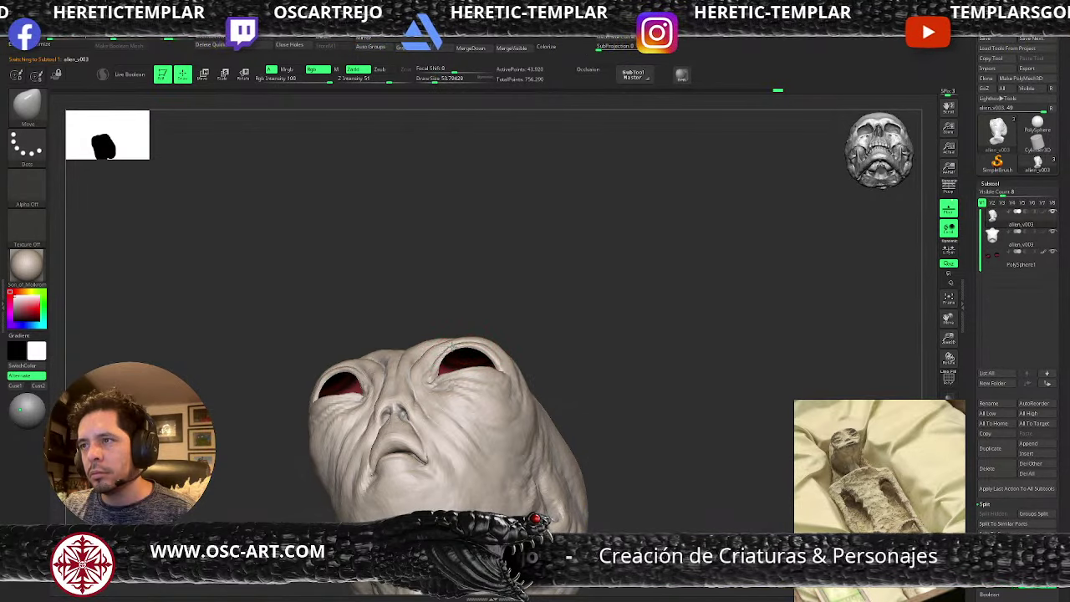
{"action": "key", "text": "d"}
{"action": "key", "text": "d"}
- Adjust the lower back of the head in profile with the Move brush at a draw size of about 107
{"action": "right_click_drag", "start_coordinate": [586, 360], "coordinate": [587, 391], "text": "ctrl"}
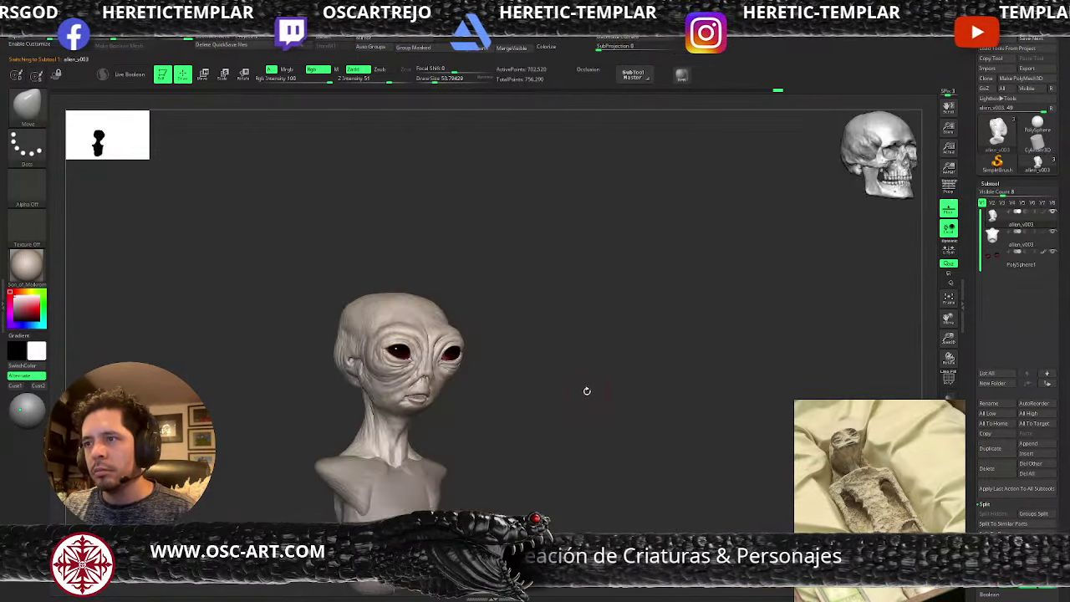
{"action": "left_click_drag", "start_coordinate": [586, 390], "coordinate": [584, 402]}
{"action": "left_click_drag", "start_coordinate": [586, 401], "coordinate": [509, 402]}
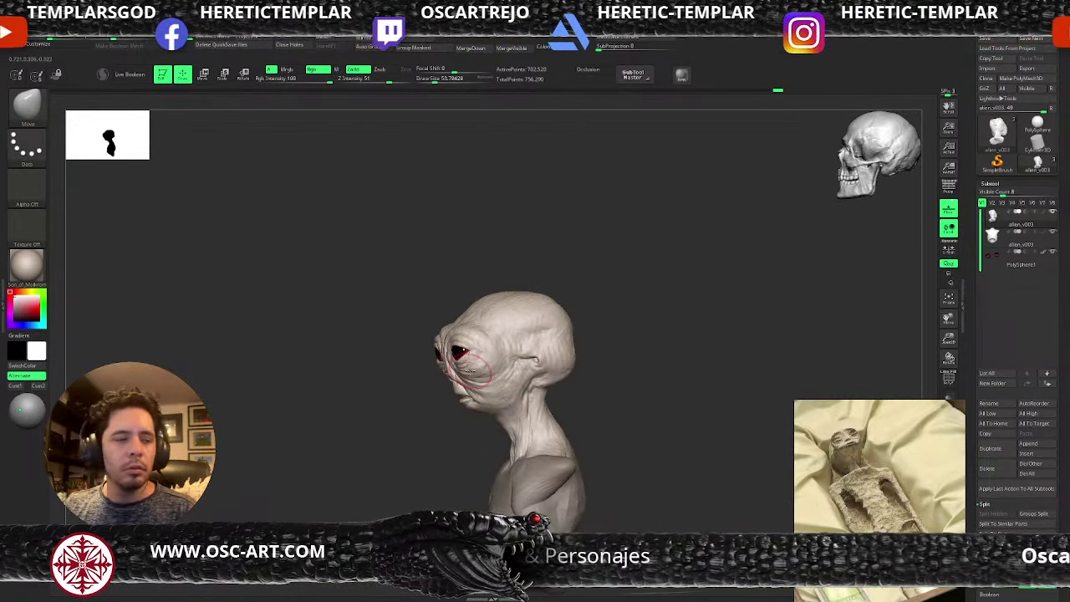
{"action": "left_click_drag", "start_coordinate": [1067, 599], "coordinate": [1068, 455]}
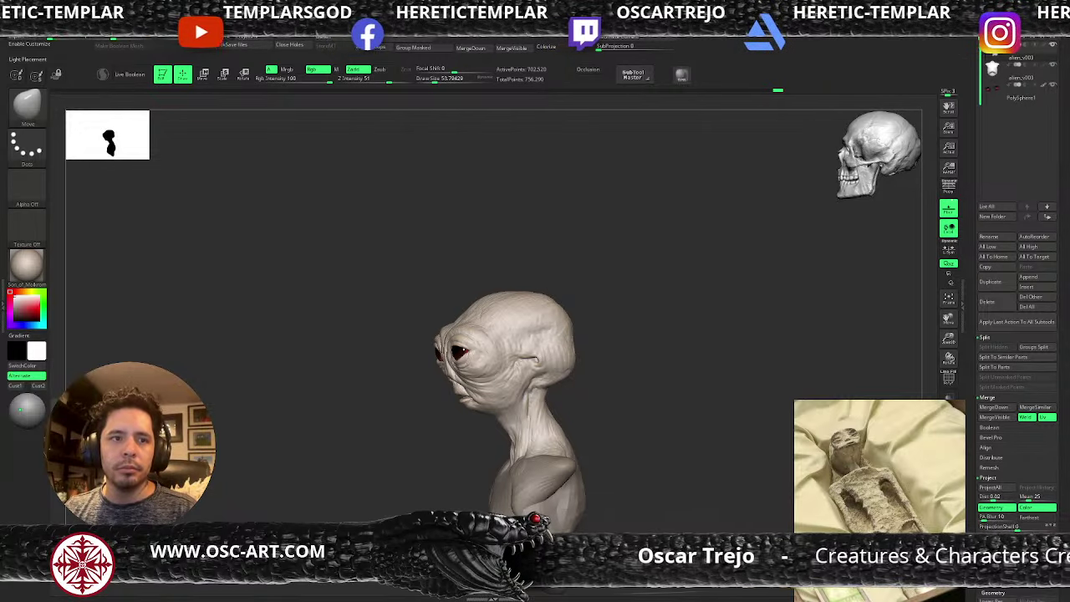
{"action": "mouse_move", "coordinate": [468, 424]}
{"action": "left_mouse_down"}
{"action": "mouse_move", "coordinate": [432, 427]}
{"action": "mouse_move", "coordinate": [537, 462]}
{"action": "left_mouse_up"}
{"action": "key", "text": "s"}
{"action": "key", "text": "s"}
{"action": "key", "text": "s"}
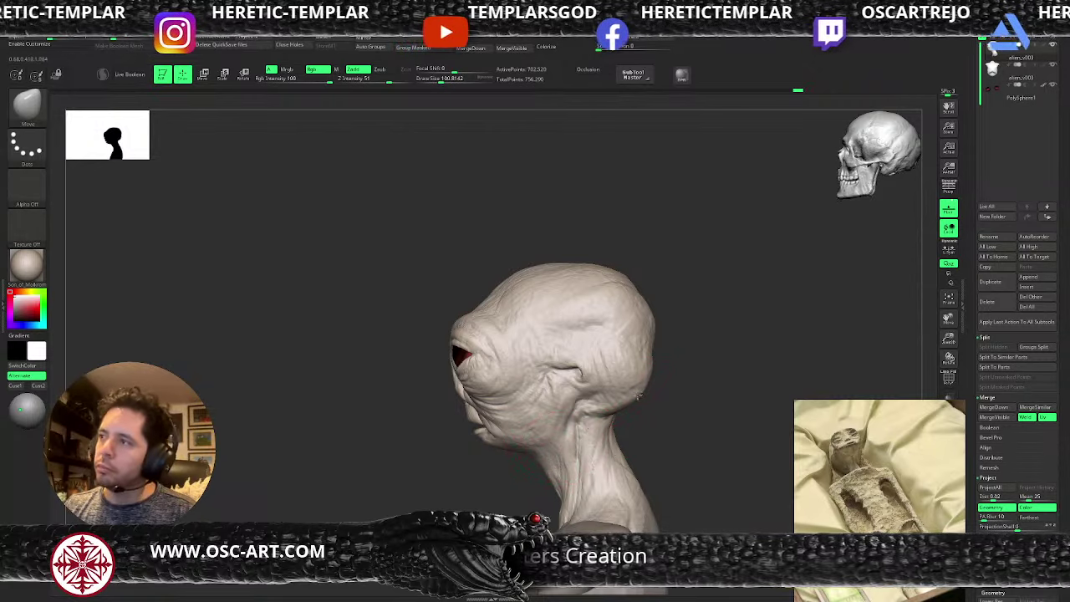
- Build up the side of the neck behind the jaw with ClayBuildup at draw sizes of about 54 and 80 on the lower subdivision levels
{"action": "mouse_move", "coordinate": [665, 384]}
{"action": "left_mouse_down"}
{"action": "mouse_move", "coordinate": [677, 375]}
{"action": "mouse_move", "coordinate": [620, 386]}
{"action": "left_mouse_up"}
{"action": "key", "text": "s"}
{"action": "key", "text": "b"}
{"action": "key", "text": "c"}
{"action": "key", "text": "b"}
{"action": "key", "text": "shift+d"}
{"action": "key", "text": "shift+d"}
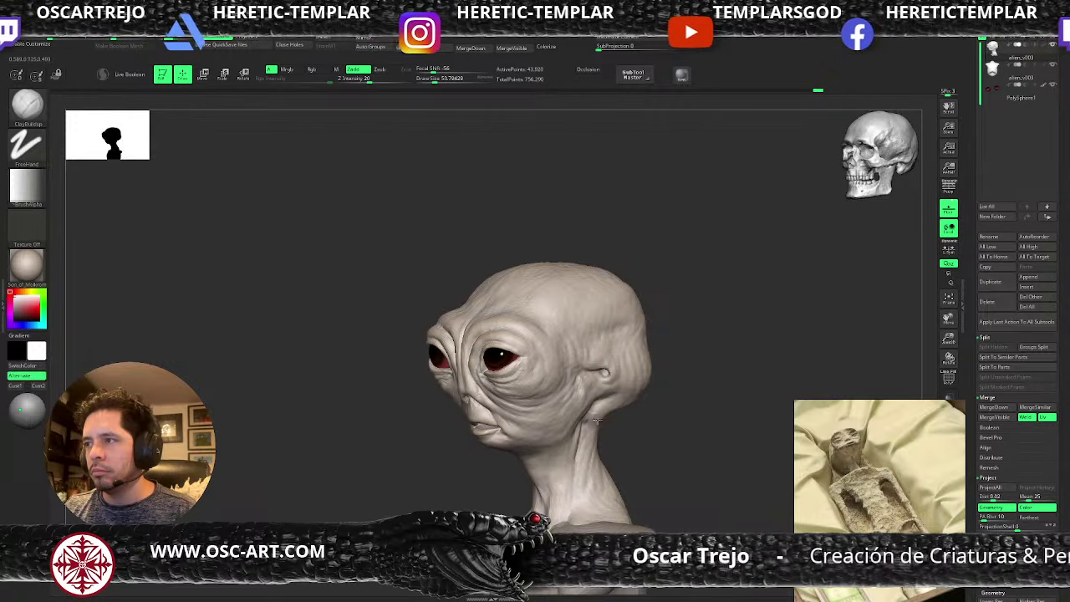
{"action": "key", "text": "d"}
{"action": "key", "text": "]"}
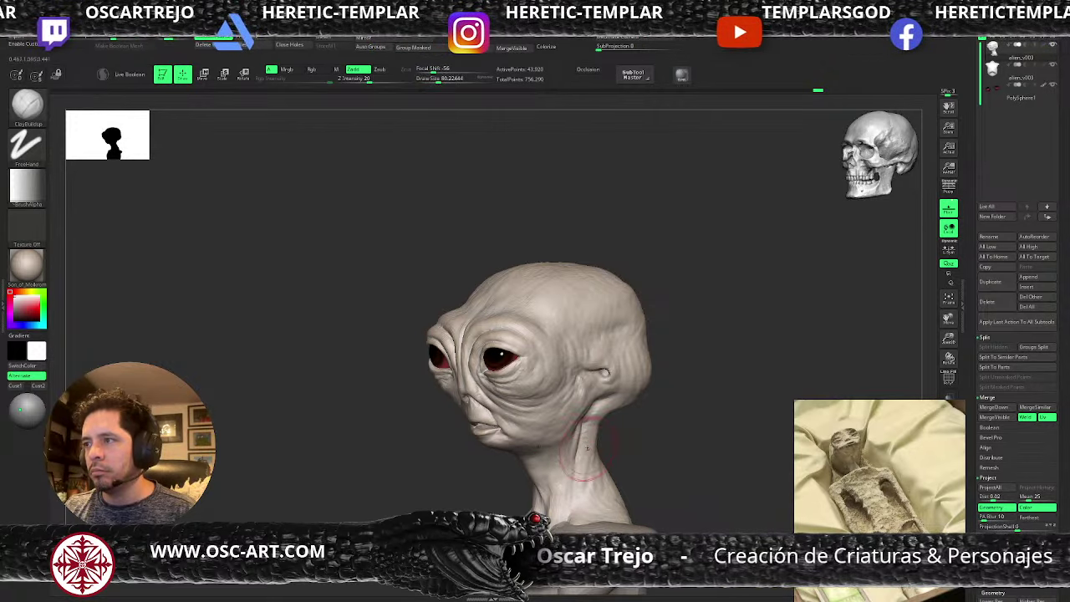
{"action": "mouse_move", "coordinate": [591, 444]}
{"action": "left_mouse_down"}
{"action": "mouse_move", "coordinate": [598, 482]}
{"action": "mouse_move", "coordinate": [593, 454]}
{"action": "mouse_move", "coordinate": [625, 439]}
{"action": "left_mouse_up"}
- Refine the folds on the side of the neck with DamStandard at a draw size of about 59 and the Standard brush at about 47
{"action": "key", "text": "s"}
{"action": "key", "text": "b"}
{"action": "key", "text": "d"}
{"action": "key", "text": "s"}
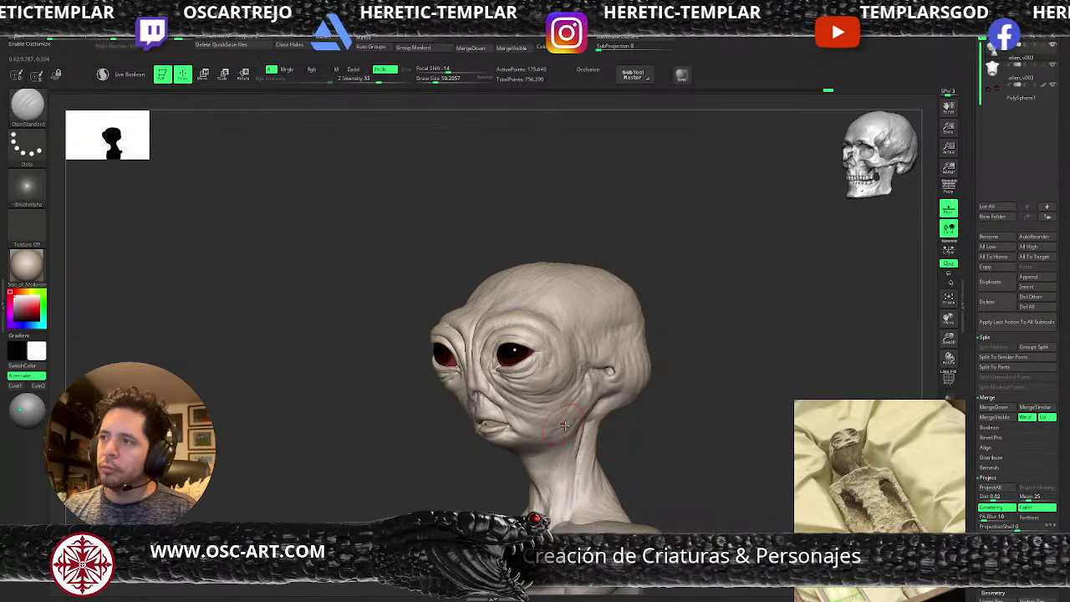
{"action": "key", "text": "b"}
{"action": "key", "text": "s"}
{"action": "key", "text": "t"}
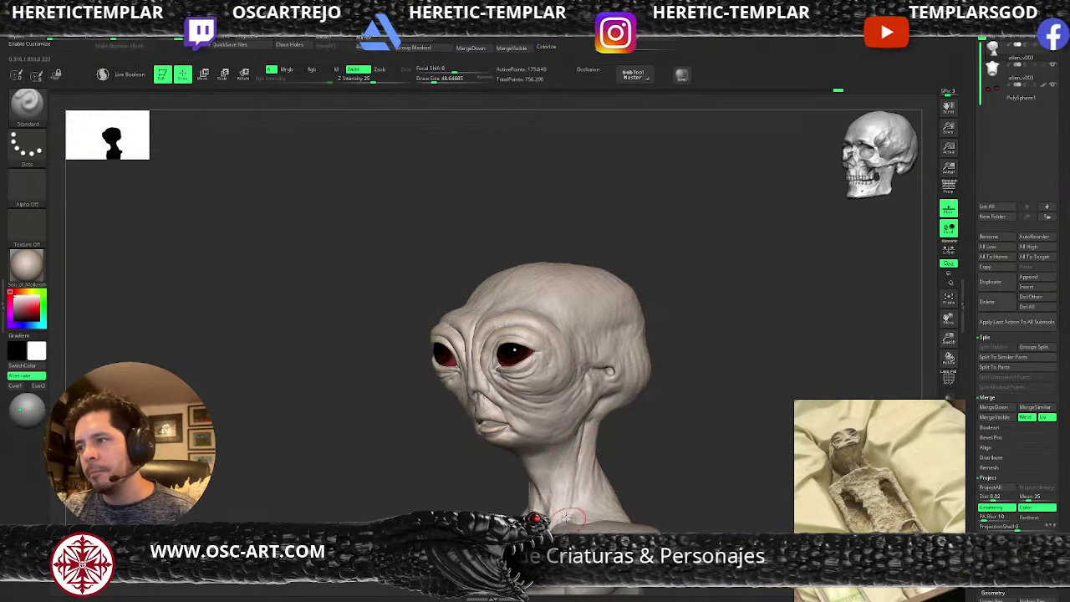
- Build up the front of the neck below the jaw with ClayBuildup and Clay at a draw size of about 62
{"action": "key", "text": "b"}
{"action": "key", "text": "c"}
{"action": "key", "text": "b"}
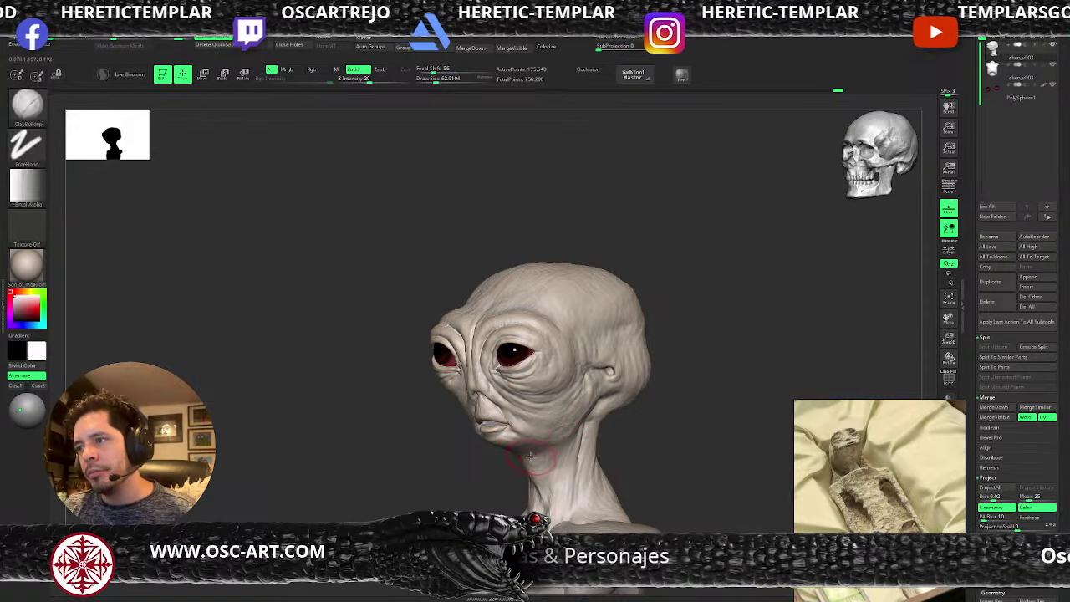
{"action": "key", "text": "b"}
{"action": "key", "text": "c"}
{"action": "key", "text": "l"}
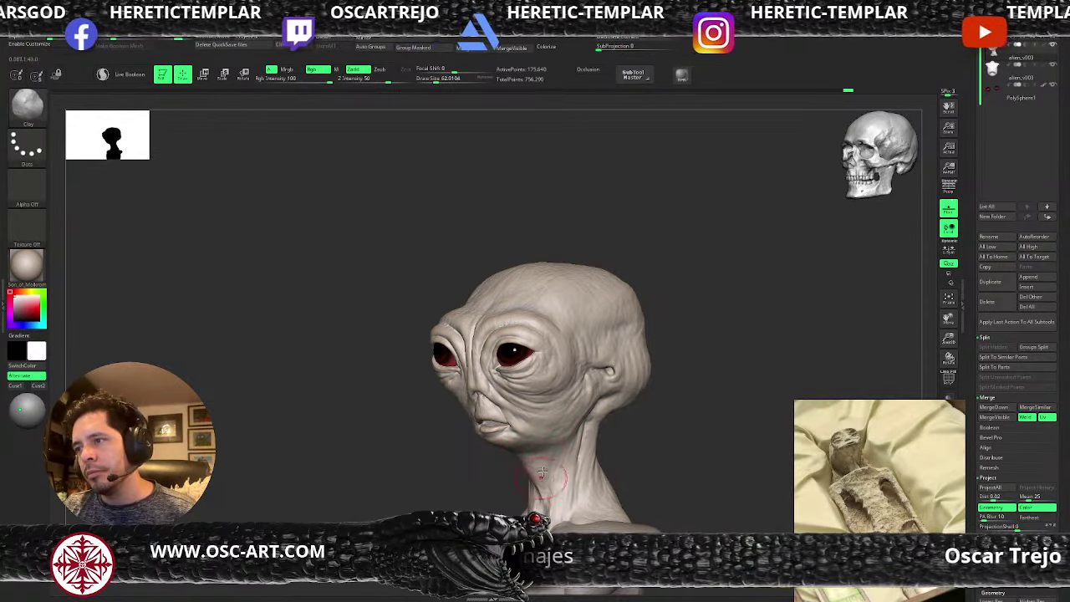
{"action": "left_click_drag", "start_coordinate": [486, 482], "coordinate": [516, 478]}
{"action": "key", "text": "bracketright"}
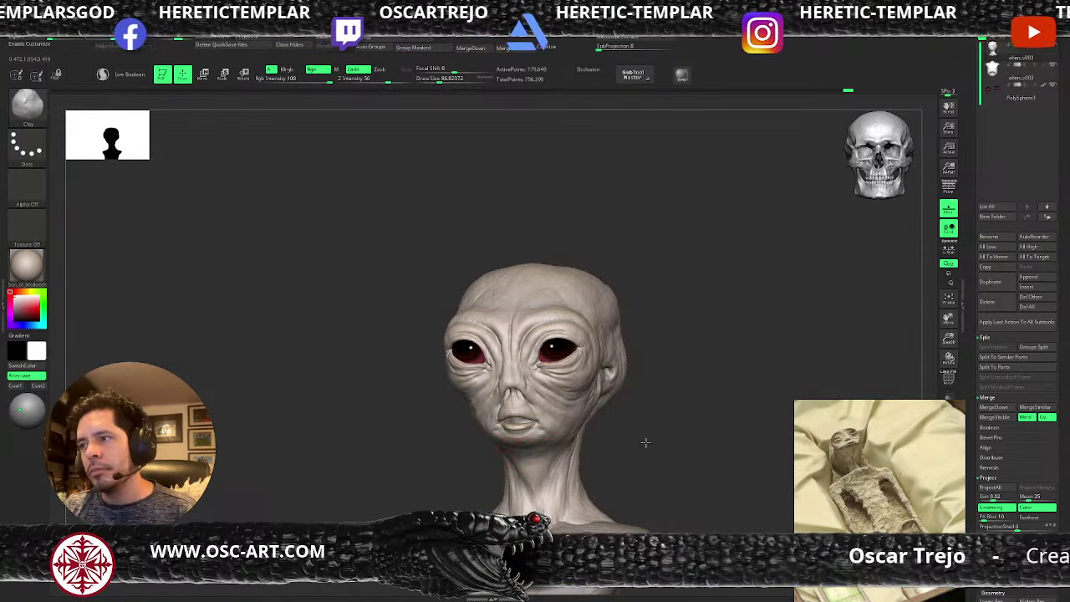
- Add soft volume to the opposite side of the neck below the jaw with the Standard brush
{"action": "mouse_move", "coordinate": [585, 443]}
{"action": "left_mouse_down"}
{"action": "mouse_move", "coordinate": [616, 442]}
{"action": "mouse_move", "coordinate": [507, 436]}
{"action": "mouse_move", "coordinate": [478, 446]}
{"action": "mouse_move", "coordinate": [492, 454]}
{"action": "mouse_move", "coordinate": [495, 496]}
{"action": "left_mouse_up"}
{"action": "key", "text": "s"}
{"action": "key", "text": "b"}
{"action": "key", "text": "s"}
{"action": "key", "text": "t"}
{"action": "key", "text": "s"}
{"action": "left_click_drag", "start_coordinate": [478, 458], "coordinate": [474, 457]}
- Carve a long groove down the side of the neck with DamStandard at a draw size of about 29, one subdivision level lower
{"action": "key", "text": "b"}
{"action": "key", "text": "d"}
{"action": "key", "text": "s"}
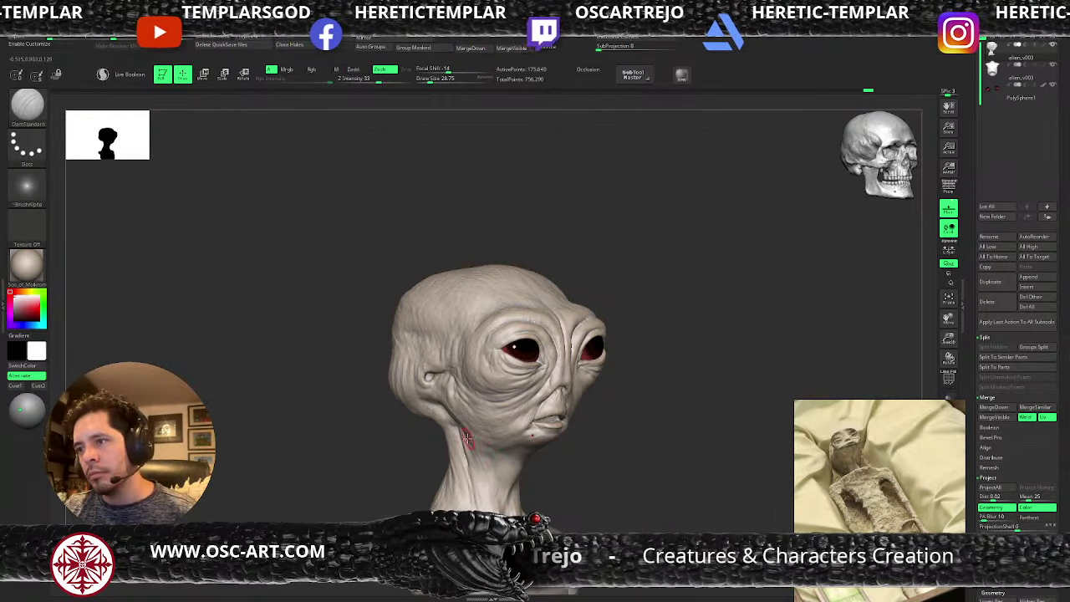
{"action": "key", "text": "shift+d"}
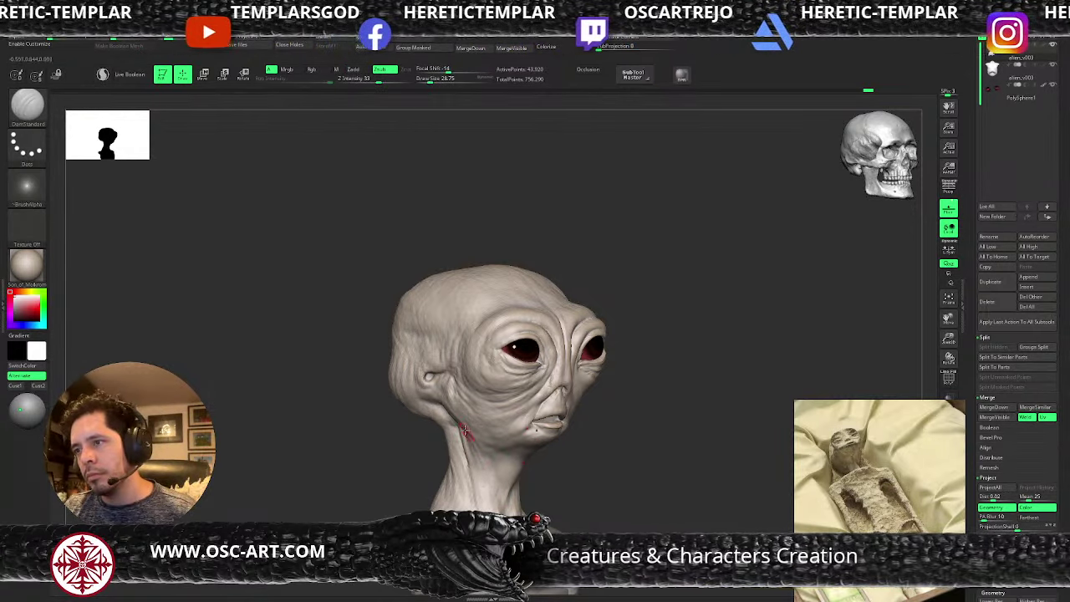
{"action": "mouse_move", "coordinate": [466, 430]}
{"action": "left_mouse_down"}
{"action": "mouse_move", "coordinate": [487, 487]}
{"action": "mouse_move", "coordinate": [479, 482]}
{"action": "mouse_move", "coordinate": [480, 498]}
{"action": "left_mouse_up"}
{"action": "left_click_drag", "start_coordinate": [554, 499], "coordinate": [517, 475]}
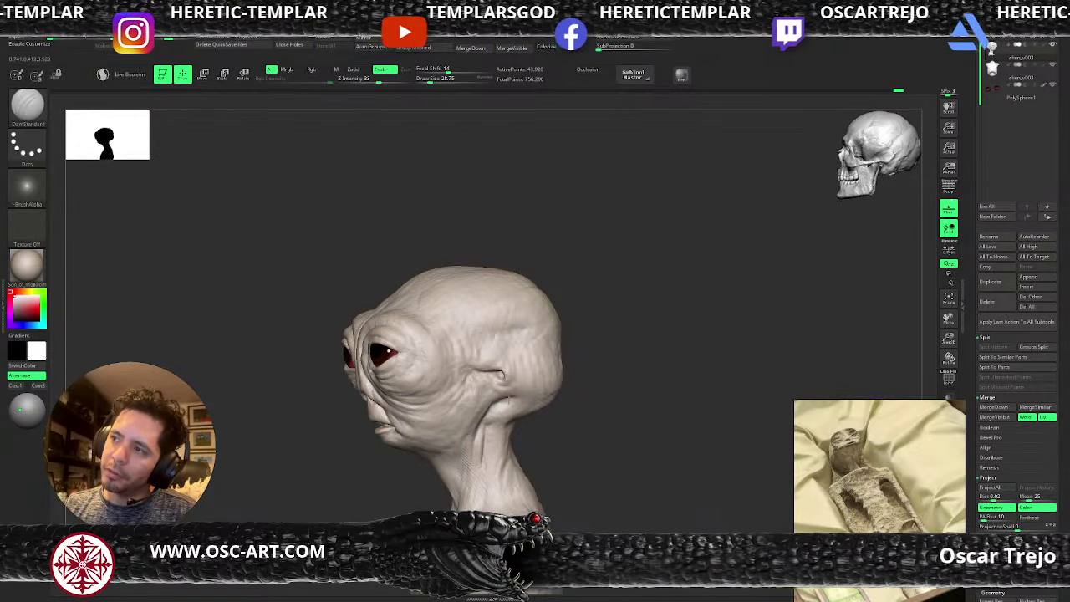
- Refine the fold in front of the ear with DamStandard at a draw size of about 46 and reshape it with the Move brush
{"action": "left_click_drag", "start_coordinate": [576, 383], "coordinate": [537, 386]}
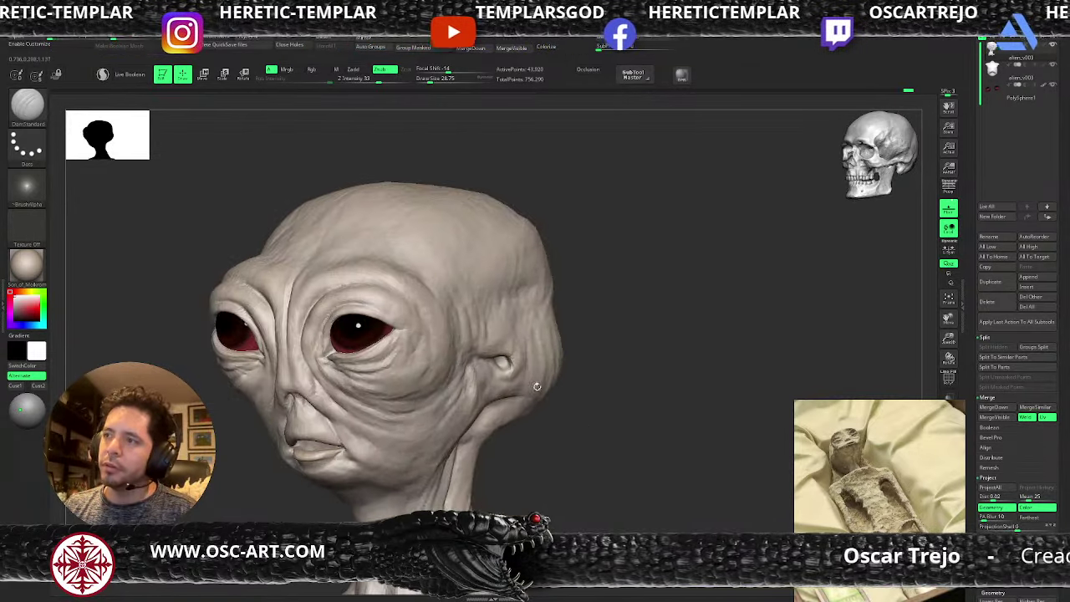
{"action": "mouse_move", "coordinate": [480, 359]}
{"action": "left_mouse_down"}
{"action": "mouse_move", "coordinate": [503, 358]}
{"action": "mouse_move", "coordinate": [473, 358]}
{"action": "left_mouse_up"}
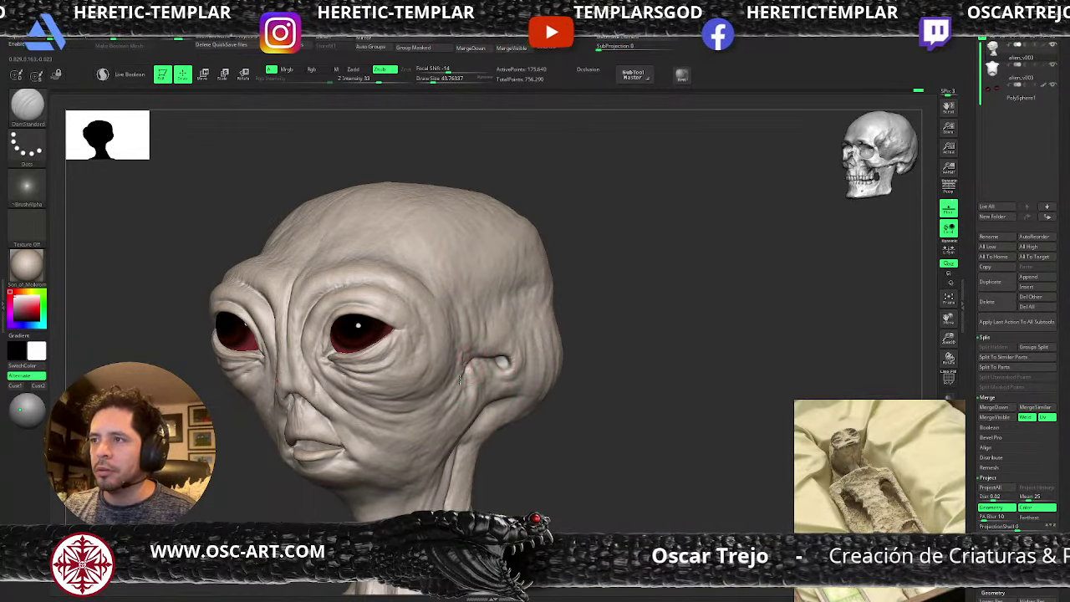
{"action": "key", "text": "b"}
{"action": "key", "text": "m"}
{"action": "key", "text": "v"}
{"action": "key", "text": "s"}
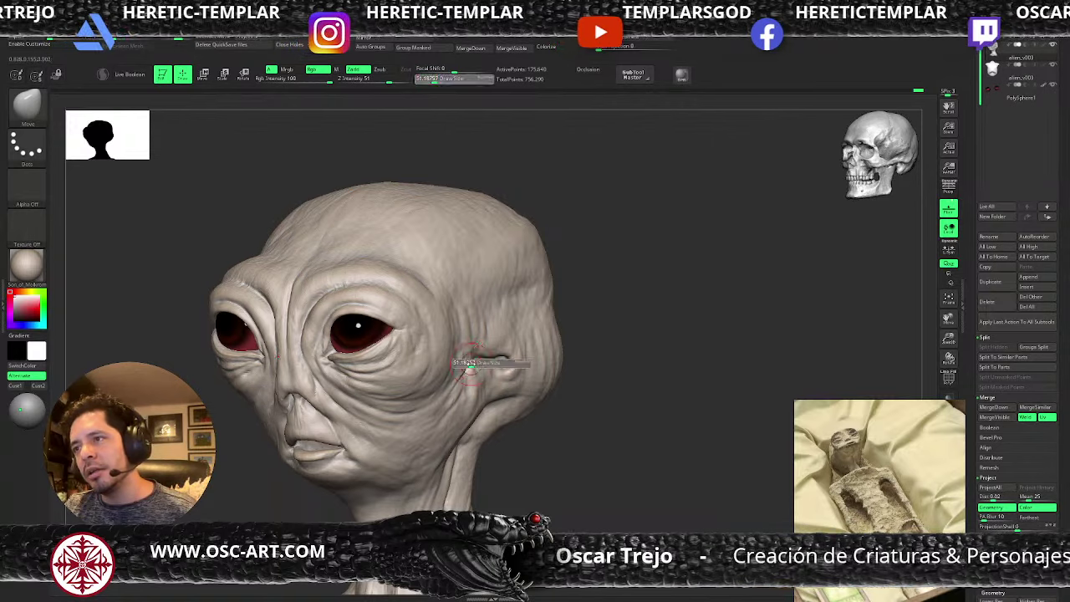
{"action": "mouse_move", "coordinate": [470, 365]}
{"action": "left_mouse_down"}
{"action": "mouse_move", "coordinate": [479, 354]}
{"action": "mouse_move", "coordinate": [494, 363]}
{"action": "left_mouse_up"}
{"action": "mouse_move", "coordinate": [502, 359]}
{"action": "right_mouse_down", "text": "ctrl"}
{"action": "mouse_move", "coordinate": [540, 329]}
{"action": "mouse_move", "coordinate": [613, 367]}
{"action": "mouse_move", "coordinate": [560, 433]}
{"action": "right_mouse_up", "text": "ctrl"}
- Carve wrinkles from the front of the ear across the cheek below the eye with DamStandard at a draw size of about 57
{"action": "key", "text": "b"}
{"action": "key", "text": "d"}
{"action": "key", "text": "s"}
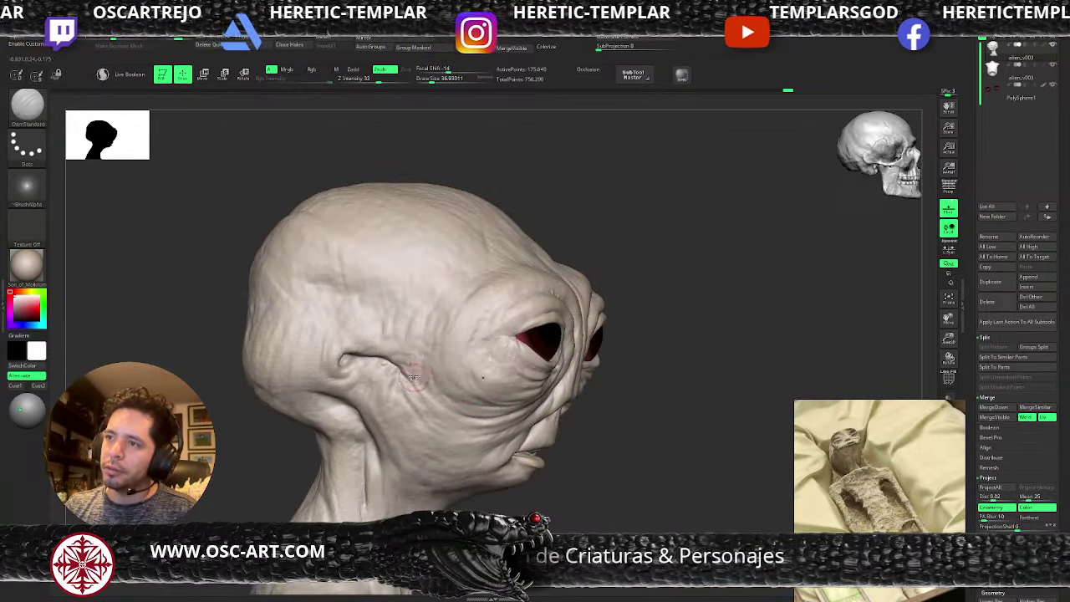
{"action": "mouse_move", "coordinate": [414, 376]}
{"action": "left_mouse_down"}
{"action": "mouse_move", "coordinate": [436, 403]}
{"action": "mouse_move", "coordinate": [485, 414]}
{"action": "left_mouse_up"}
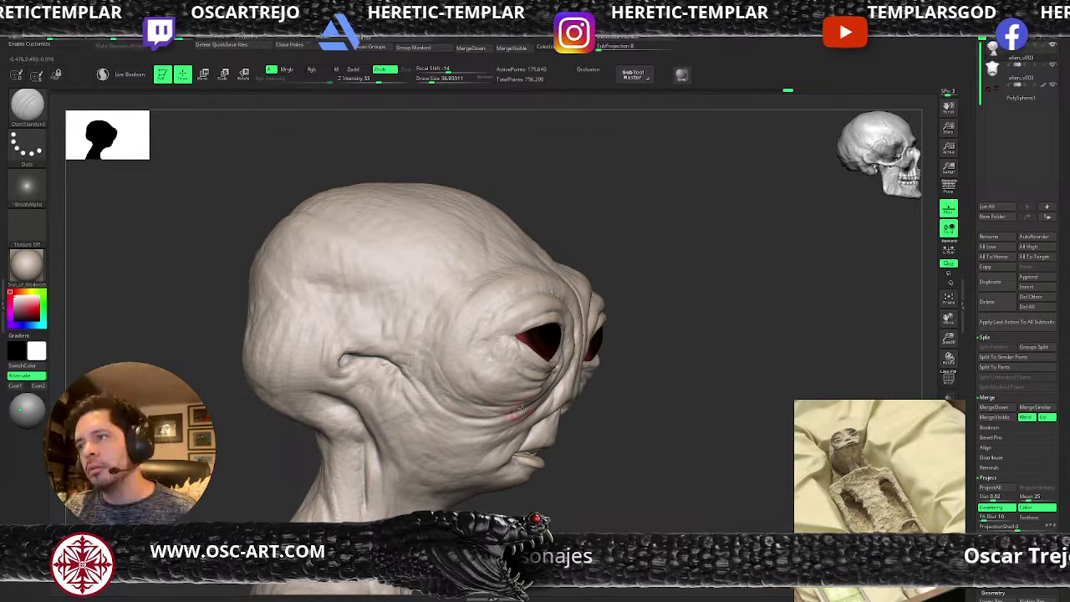
{"action": "mouse_move", "coordinate": [439, 387]}
{"action": "left_mouse_down"}
{"action": "mouse_move", "coordinate": [480, 417]}
{"action": "mouse_move", "coordinate": [527, 417]}
{"action": "left_mouse_up"}
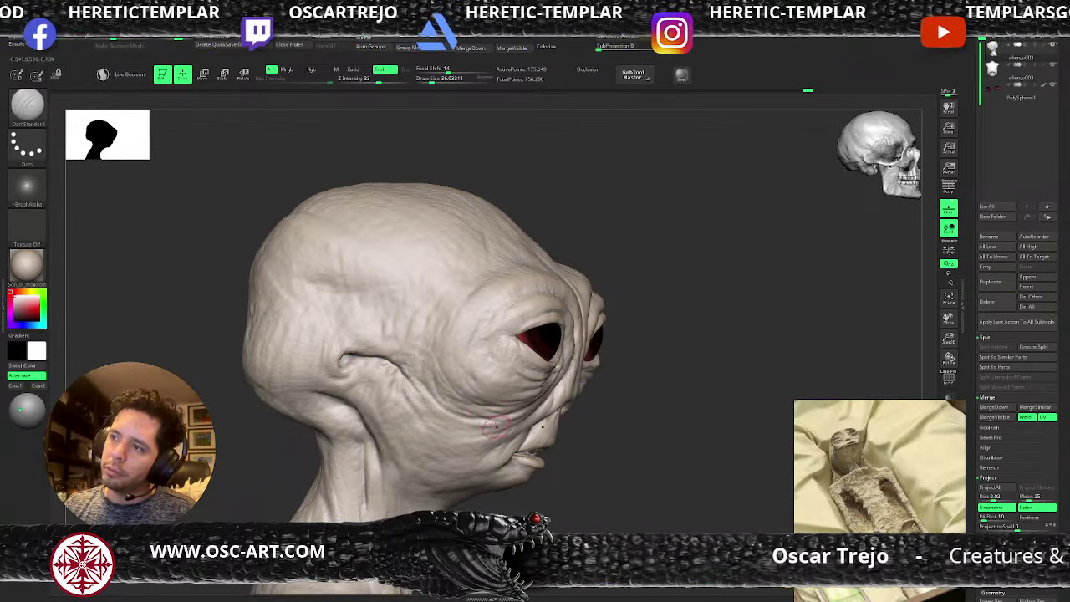
{"action": "left_click_drag", "start_coordinate": [593, 402], "coordinate": [597, 316], "text": "alt"}
{"action": "left_click_drag", "start_coordinate": [610, 356], "coordinate": [625, 313]}
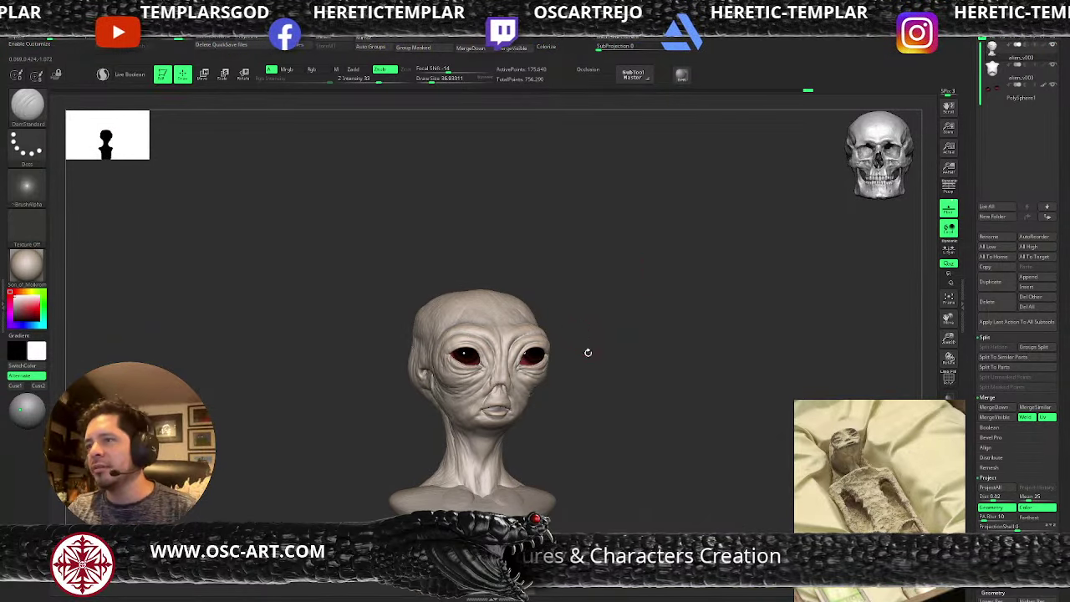
- Select the eyeballs, rotate them in their sockets with the transform gizmo, and return to the Move brush
{"action": "left_click_drag", "start_coordinate": [587, 353], "coordinate": [625, 366]}
{"action": "mouse_move", "coordinate": [398, 441]}
{"action": "left_mouse_down", "text": "alt"}
{"action": "mouse_move", "coordinate": [390, 466]}
{"action": "mouse_move", "coordinate": [399, 448]}
{"action": "left_mouse_up", "text": "alt"}
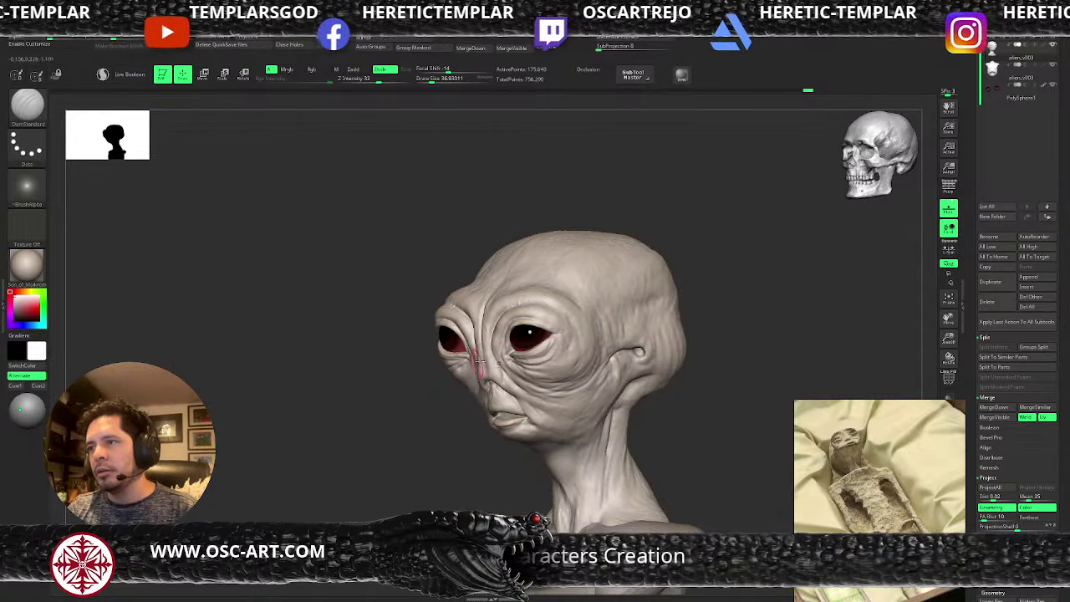
{"action": "key", "text": "w"}
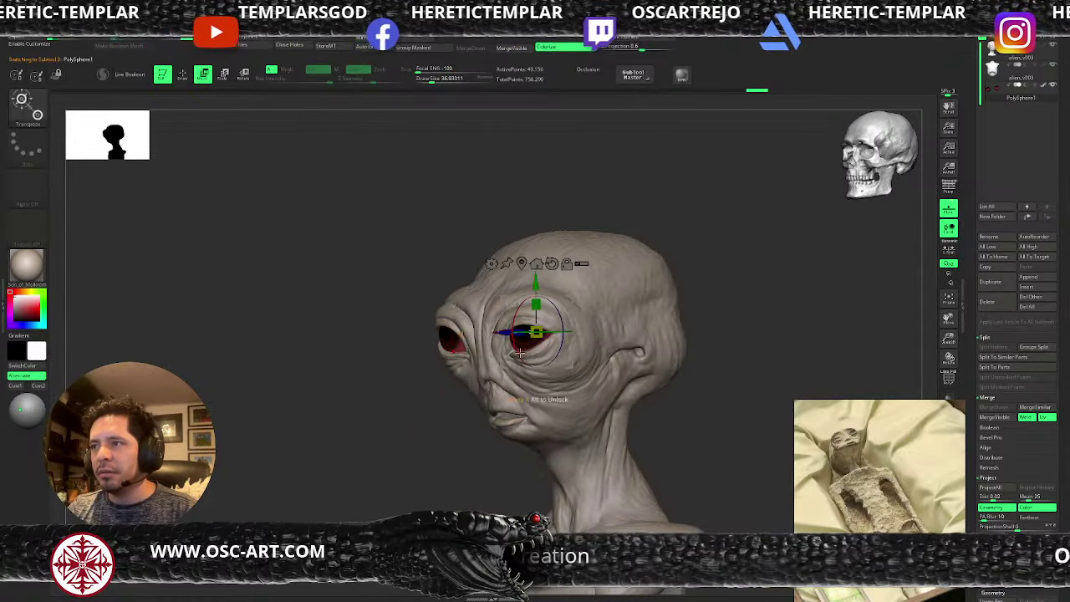
{"action": "left_click_drag", "start_coordinate": [524, 362], "coordinate": [505, 354]}
{"action": "left_click_drag", "start_coordinate": [429, 416], "coordinate": [519, 411], "text": "shift"}
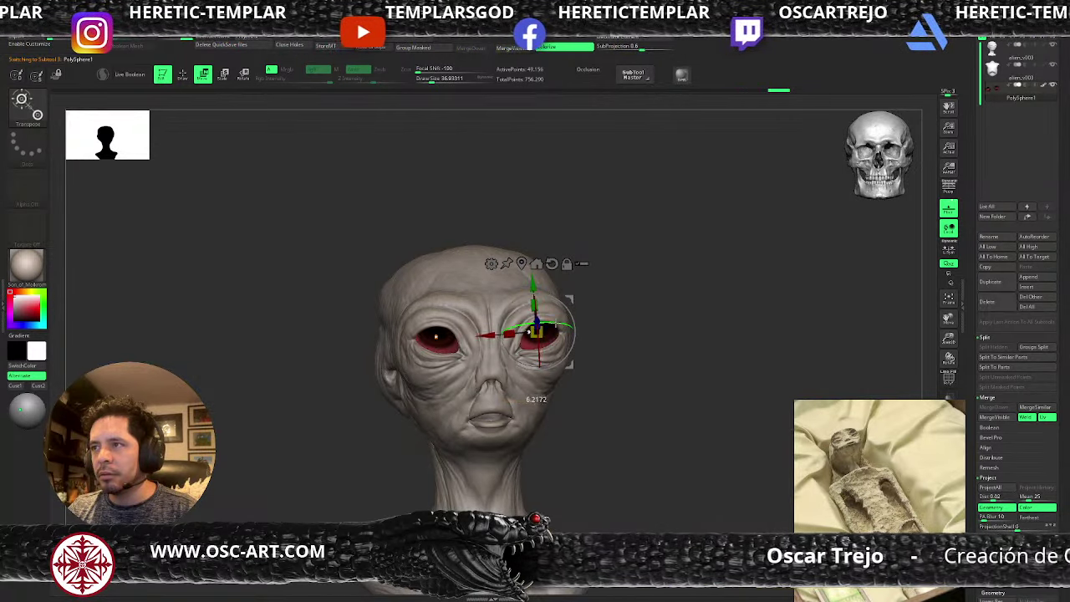
{"action": "key", "text": "q"}
{"action": "left_click_drag", "start_coordinate": [610, 353], "coordinate": [650, 375]}
{"action": "key", "text": "s"}
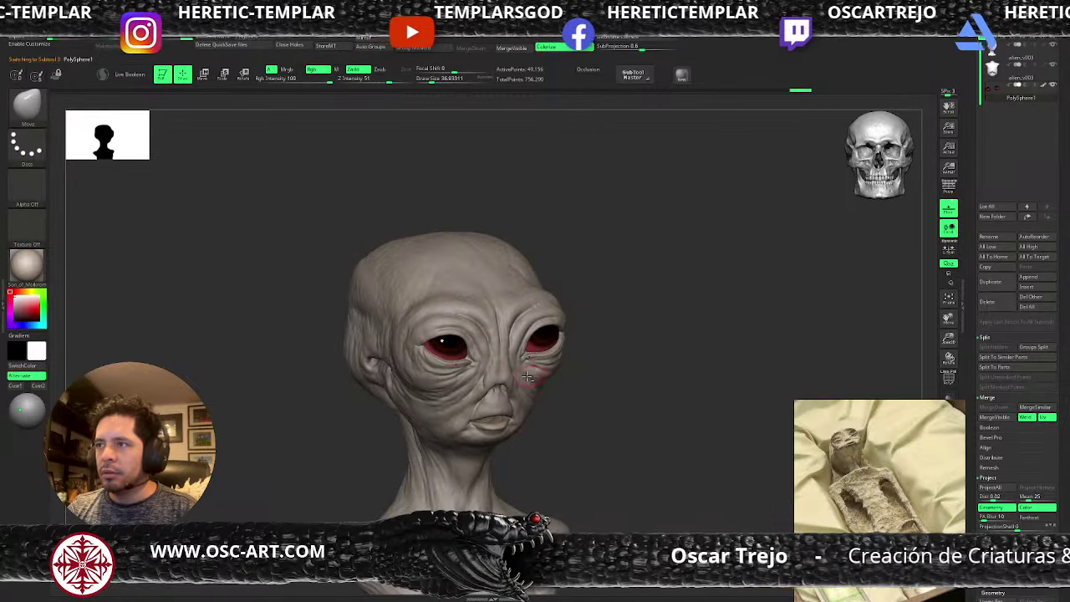
- Reselect the head and reshape the outer eye corner with the Move brush at a draw size of about 59, two subdivision levels lower
{"action": "right_click_drag", "start_coordinate": [561, 381], "coordinate": [595, 370]}
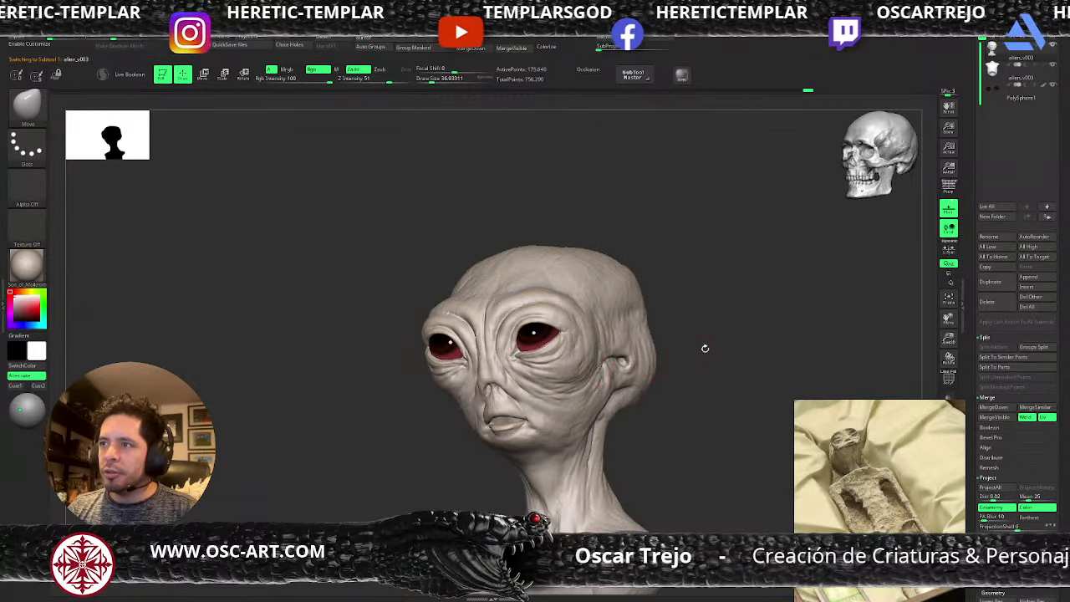
{"action": "mouse_move", "coordinate": [705, 347]}
{"action": "right_mouse_down"}
{"action": "mouse_move", "coordinate": [564, 394]}
{"action": "mouse_move", "coordinate": [583, 386]}
{"action": "mouse_move", "coordinate": [611, 407]}
{"action": "mouse_move", "coordinate": [595, 399]}
{"action": "right_mouse_up"}
{"action": "key", "text": "shift+d"}
{"action": "key", "text": "shift+d"}
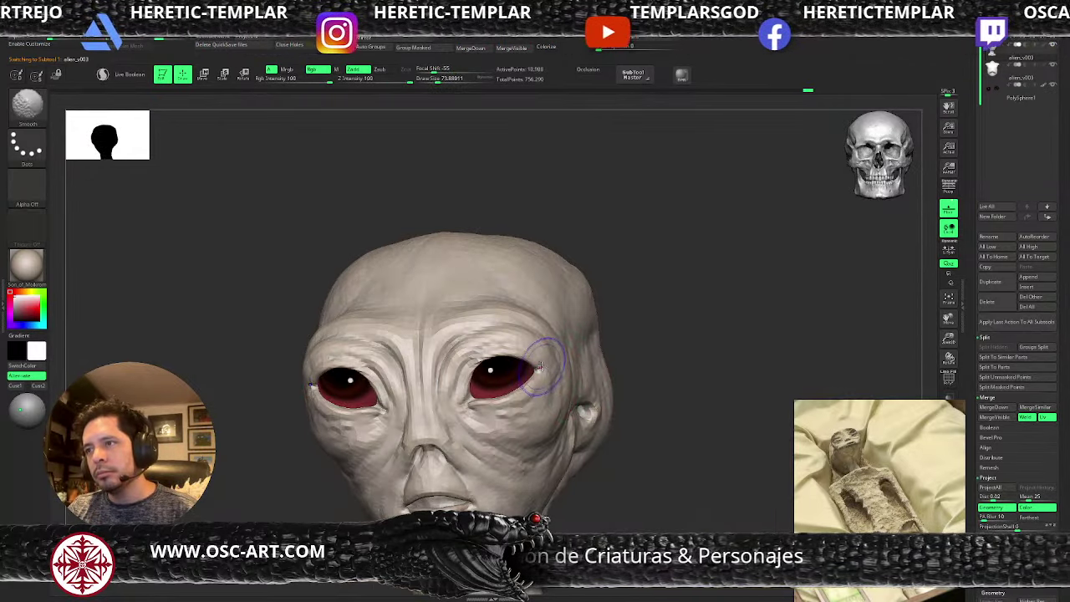
{"action": "key", "text": "s"}
{"action": "left_click_drag", "start_coordinate": [537, 368], "coordinate": [540, 369]}
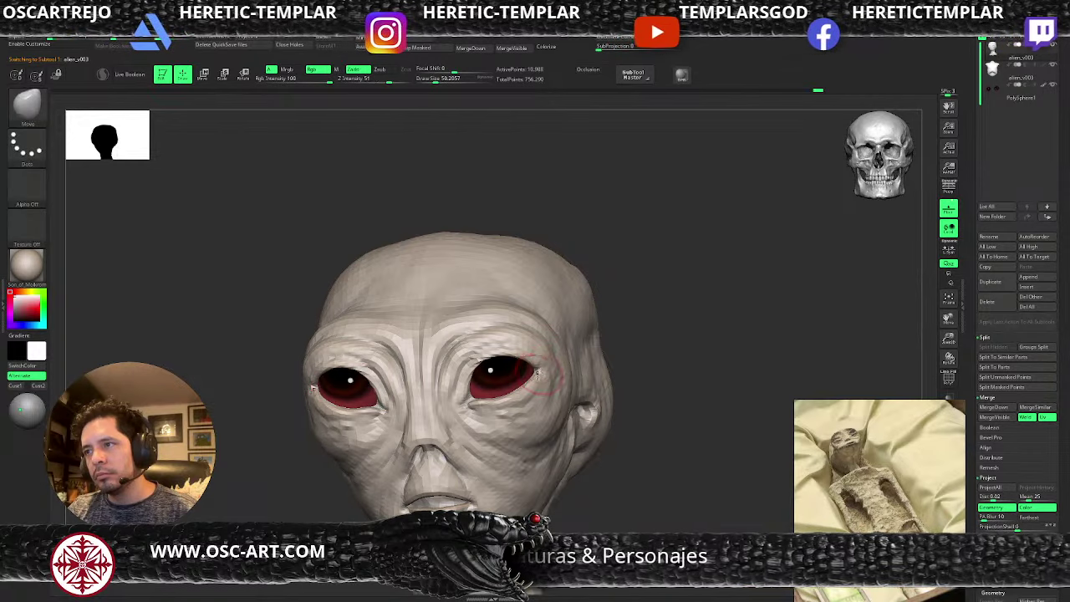
- Raise the head three subdivision levels and adjust the inner eye corner with a smaller Move brush
{"action": "key", "text": "d"}
{"action": "key", "text": "d"}
{"action": "key", "text": "d"}
{"action": "key", "text": "s"}
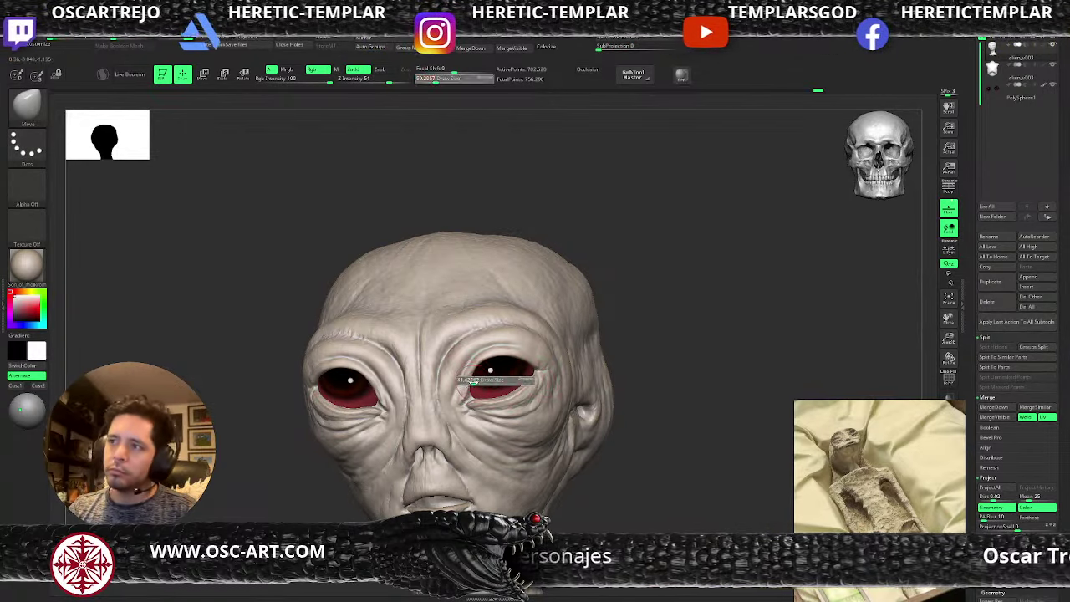
{"action": "mouse_move", "coordinate": [475, 384]}
{"action": "left_mouse_down"}
{"action": "mouse_move", "coordinate": [472, 373]}
{"action": "mouse_move", "coordinate": [463, 392]}
{"action": "left_mouse_up"}
- Crease the inner eye corner with DamStandard at a draw size of about 33
{"action": "left_click_drag", "start_coordinate": [605, 351], "coordinate": [603, 443], "text": "alt"}
{"action": "key", "text": "b"}
{"action": "key", "text": "d"}
{"action": "key", "text": "s"}
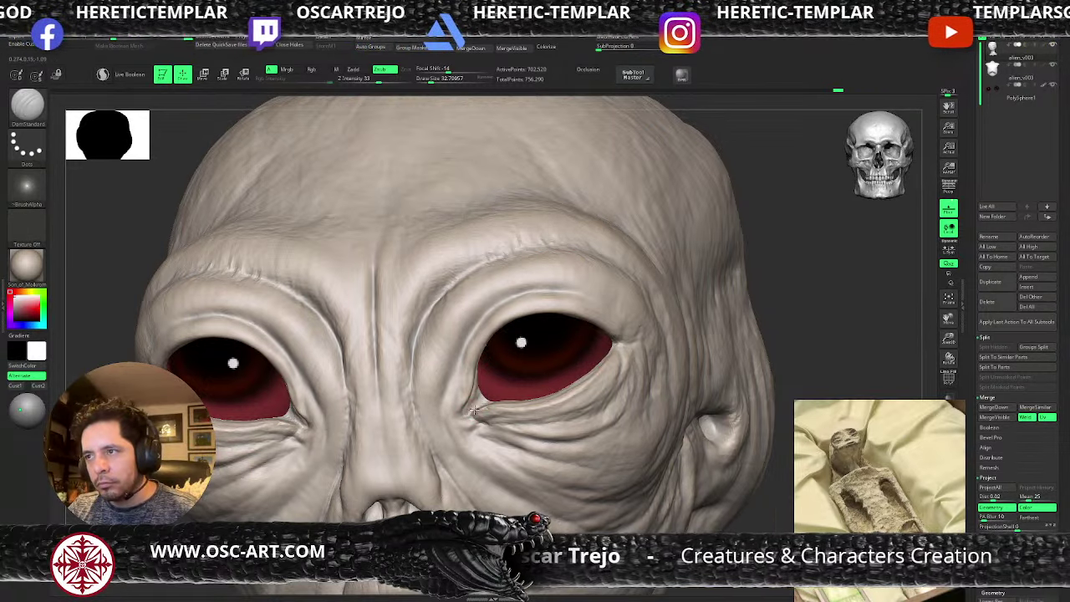
- Build up the inner eye corner with ClayBuildup at a draw size of about 33 and the Standard brush at about 22
{"action": "key", "text": "b"}
{"action": "key", "text": "c"}
{"action": "key", "text": "b"}
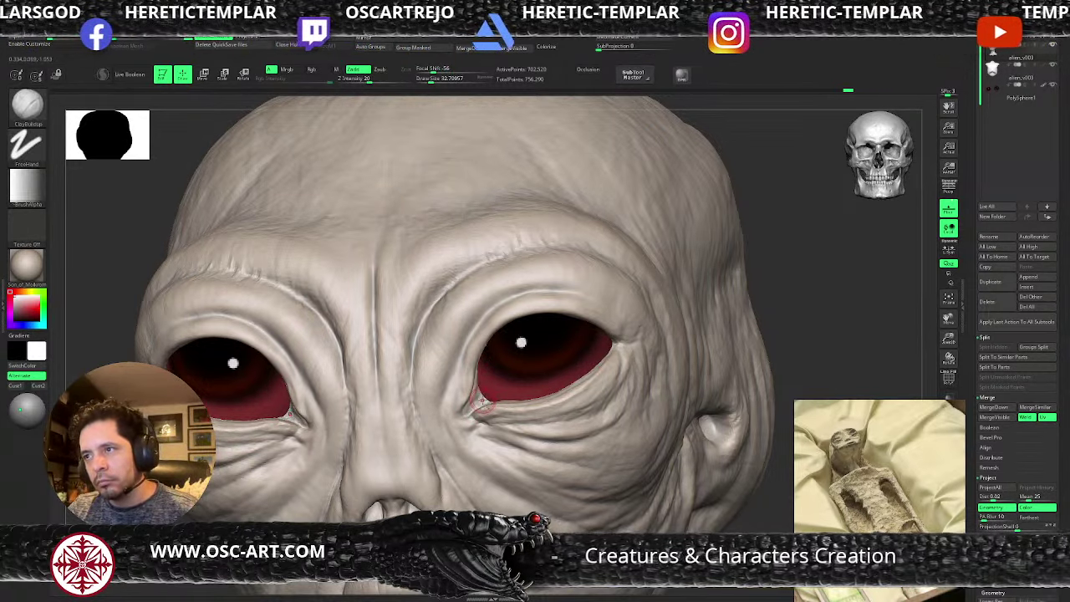
{"action": "key", "text": "b"}
{"action": "key", "text": "s"}
{"action": "key", "text": "t"}
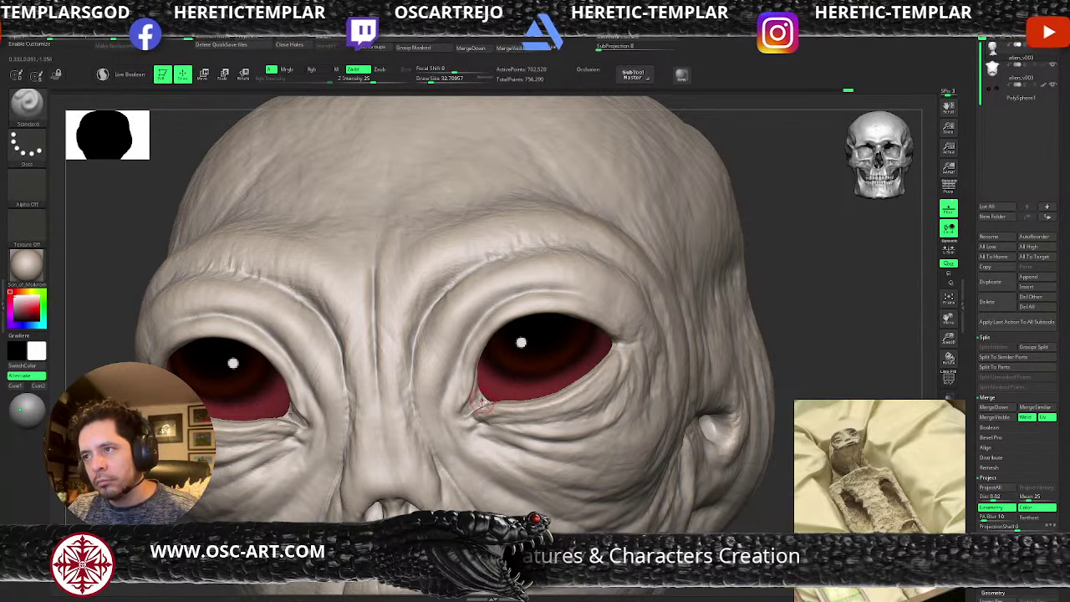
{"action": "key", "text": "s"}
{"action": "left_click_drag", "start_coordinate": [483, 400], "coordinate": [481, 400]}
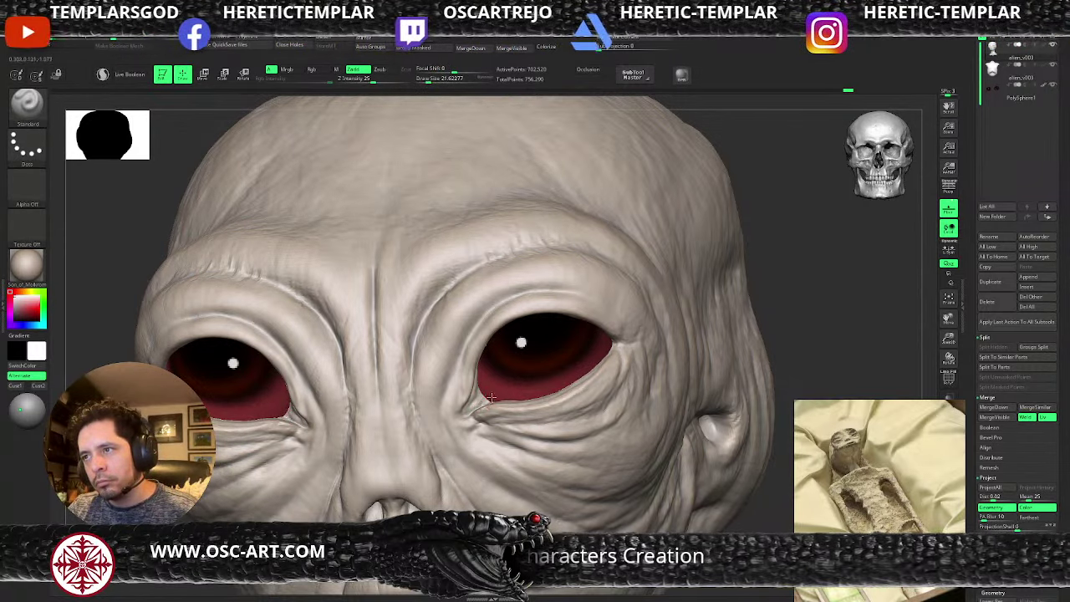
- Carve fine creases into the inner eye corner with DamStandard at a draw size of about 22
{"action": "key", "text": "b"}
{"action": "key", "text": "c"}
{"action": "key", "text": "b"}
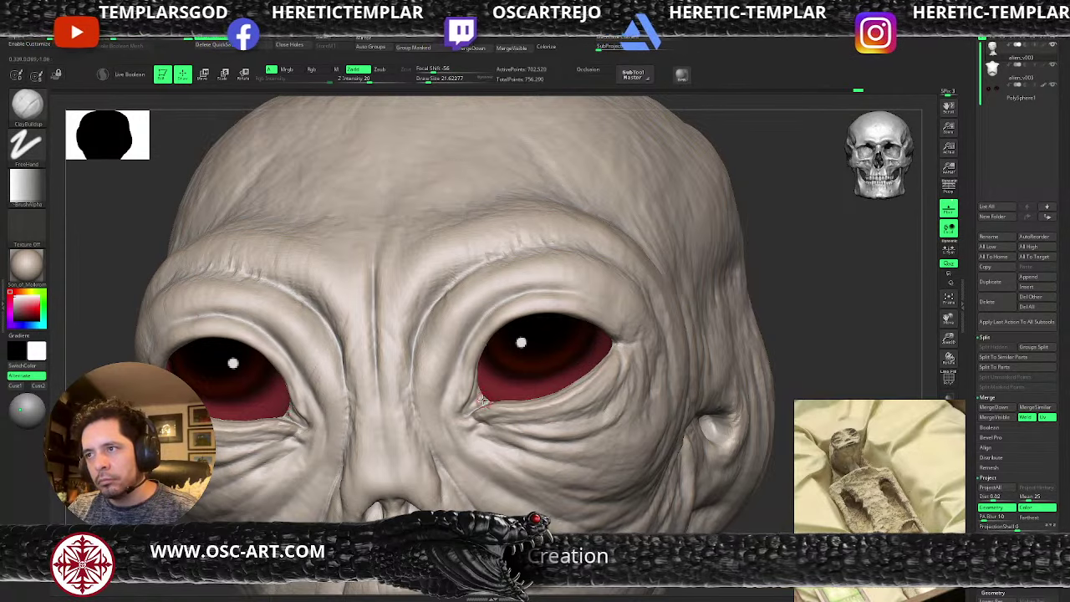
{"action": "key", "text": "b"}
{"action": "key", "text": "s"}
{"action": "key", "text": "t"}
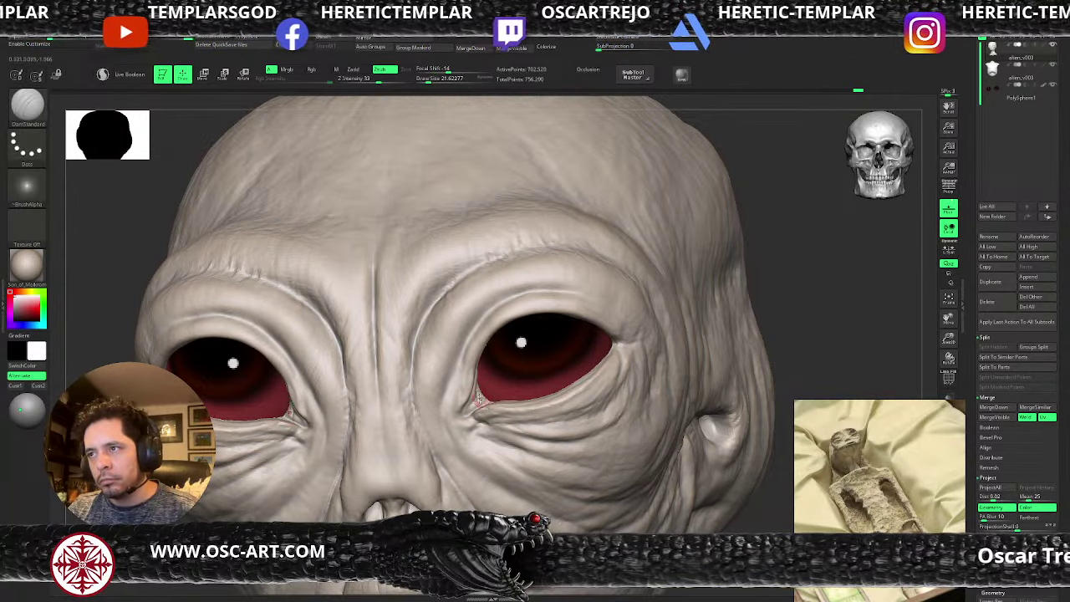
{"action": "left_click_drag", "start_coordinate": [479, 399], "coordinate": [486, 404]}
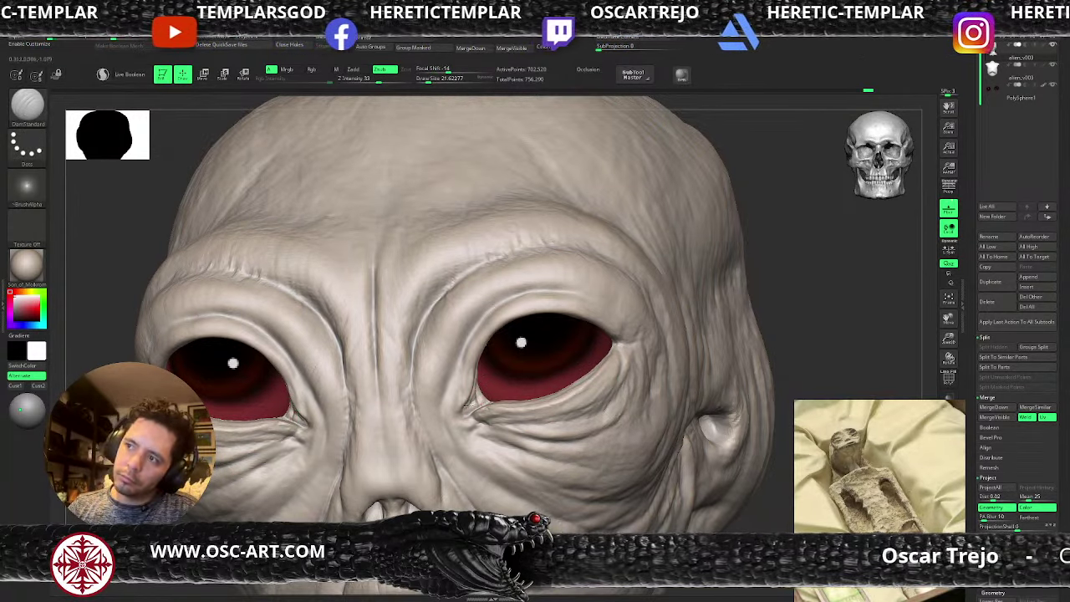
{"action": "left_click_drag", "start_coordinate": [468, 413], "coordinate": [483, 402]}
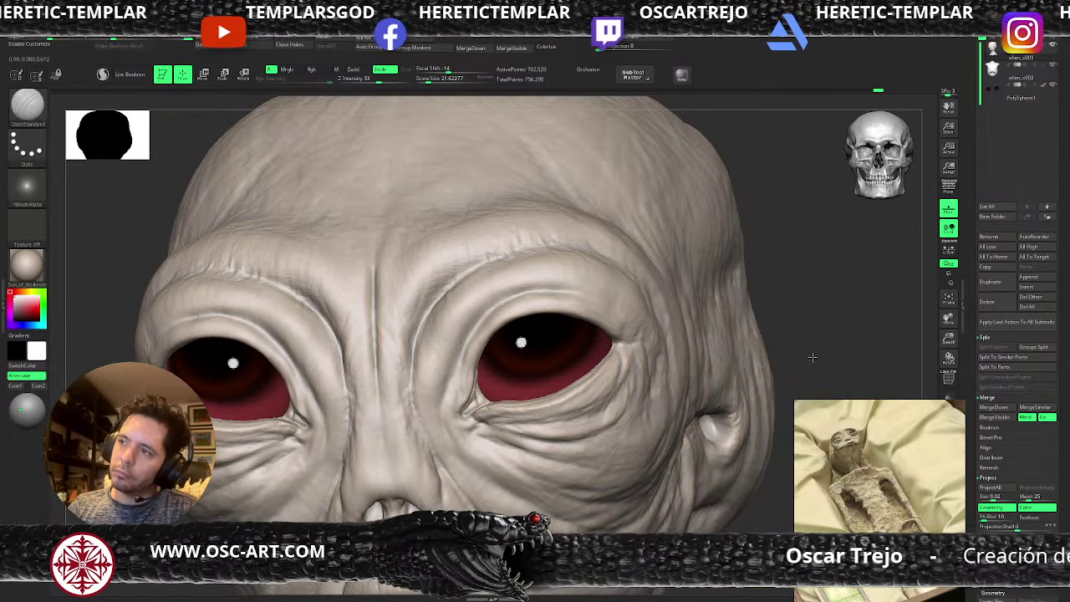
- Smooth the brow ridge above the eye with a reduced brush size, three subdivision levels lower
{"action": "left_click_drag", "start_coordinate": [812, 358], "coordinate": [689, 342], "text": "alt"}
{"action": "left_click_drag", "start_coordinate": [637, 364], "coordinate": [569, 369]}
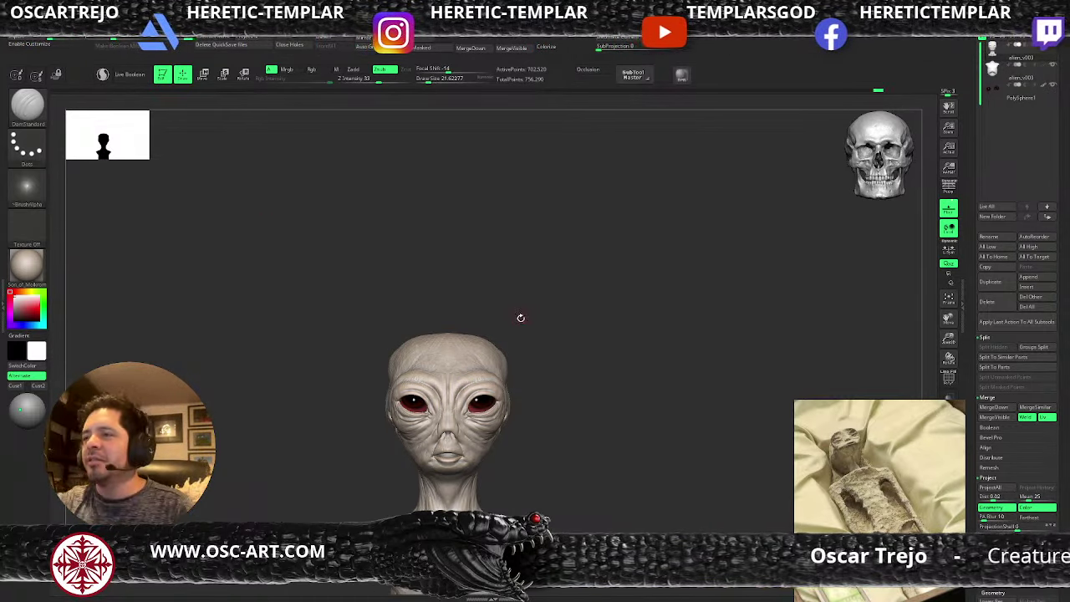
{"action": "mouse_move", "coordinate": [521, 318]}
{"action": "left_mouse_down"}
{"action": "mouse_move", "coordinate": [577, 348]}
{"action": "mouse_move", "coordinate": [544, 337]}
{"action": "mouse_move", "coordinate": [546, 371]}
{"action": "left_mouse_up"}
{"action": "key", "text": "s"}
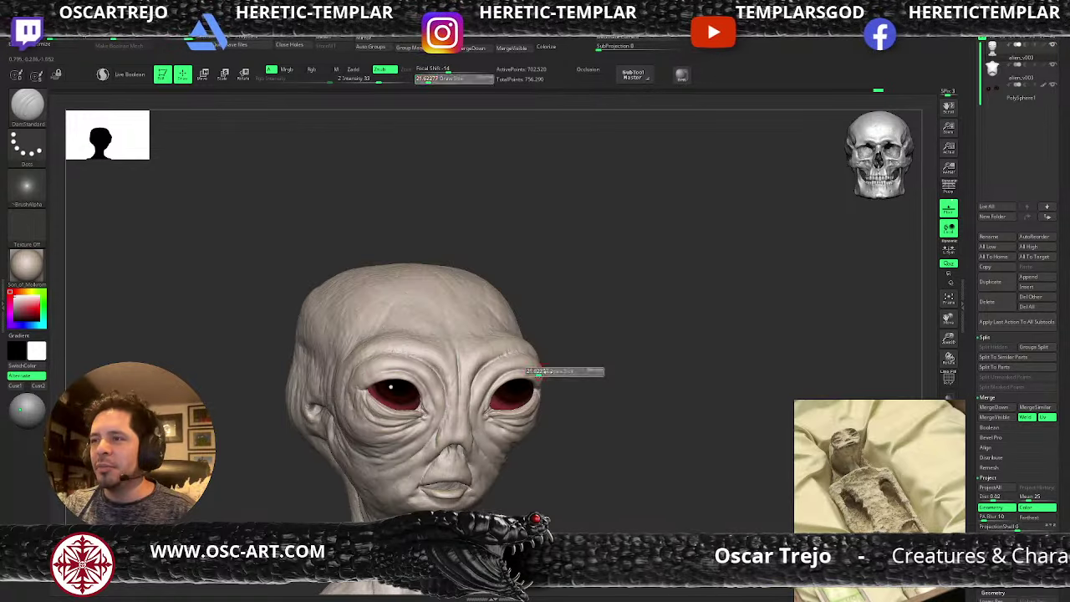
{"action": "mouse_move", "coordinate": [579, 330]}
{"action": "left_mouse_down", "text": "alt"}
{"action": "mouse_move", "coordinate": [578, 358]}
{"action": "mouse_move", "coordinate": [566, 322]}
{"action": "mouse_move", "coordinate": [546, 388]}
{"action": "left_mouse_up", "text": "alt"}
{"action": "key", "text": "shift+d"}
{"action": "key", "text": "shift+d"}
{"action": "key", "text": "shift+d"}
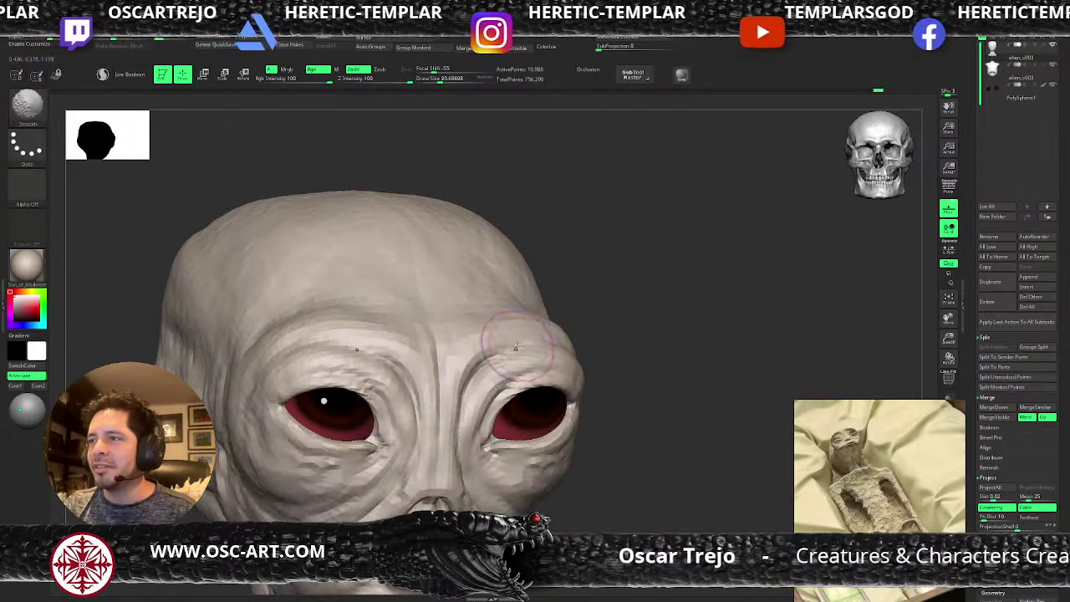
{"action": "key", "text": "bracketleft"}
{"action": "mouse_move", "coordinate": [510, 354]}
{"action": "left_mouse_down", "text": "shift"}
{"action": "mouse_move", "coordinate": [471, 373]}
{"action": "mouse_move", "coordinate": [515, 346]}
{"action": "left_mouse_up", "text": "shift"}
- Build up the brow ridge above the eye with ClayBuildup at a draw size of about 91, one subdivision level higher
{"action": "key", "text": "d"}
{"action": "key", "text": "bracketright"}
{"action": "key", "text": "bracketright"}
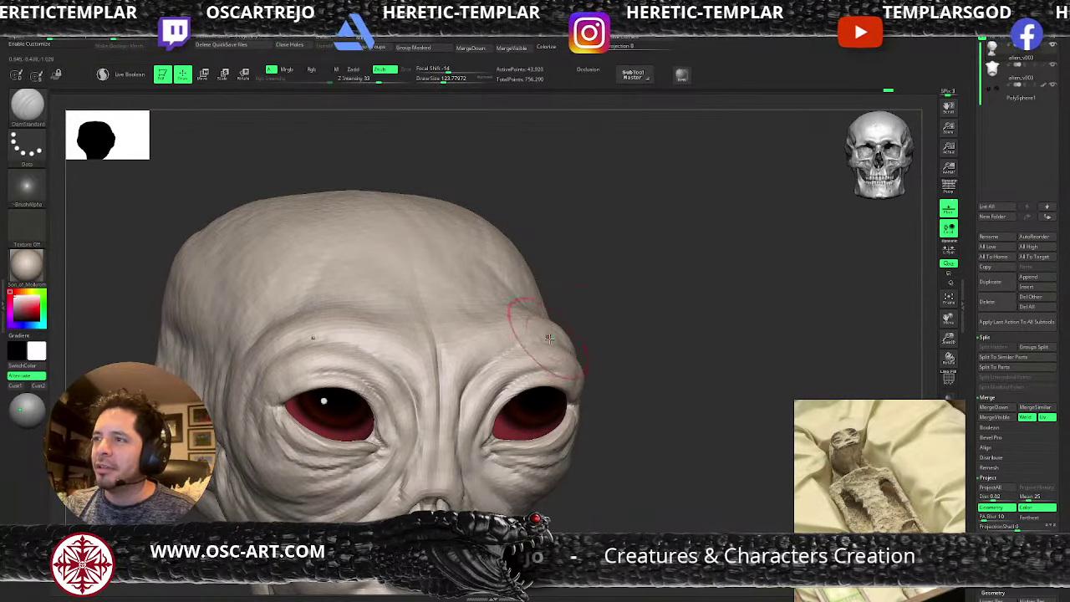
{"action": "mouse_move", "coordinate": [580, 320]}
{"action": "left_mouse_down", "text": "alt"}
{"action": "mouse_move", "coordinate": [596, 334]}
{"action": "mouse_move", "coordinate": [573, 317]}
{"action": "mouse_move", "coordinate": [596, 354]}
{"action": "mouse_move", "coordinate": [561, 374]}
{"action": "left_mouse_up", "text": "alt"}
{"action": "key", "text": "c"}
{"action": "key", "text": "bracketleft"}
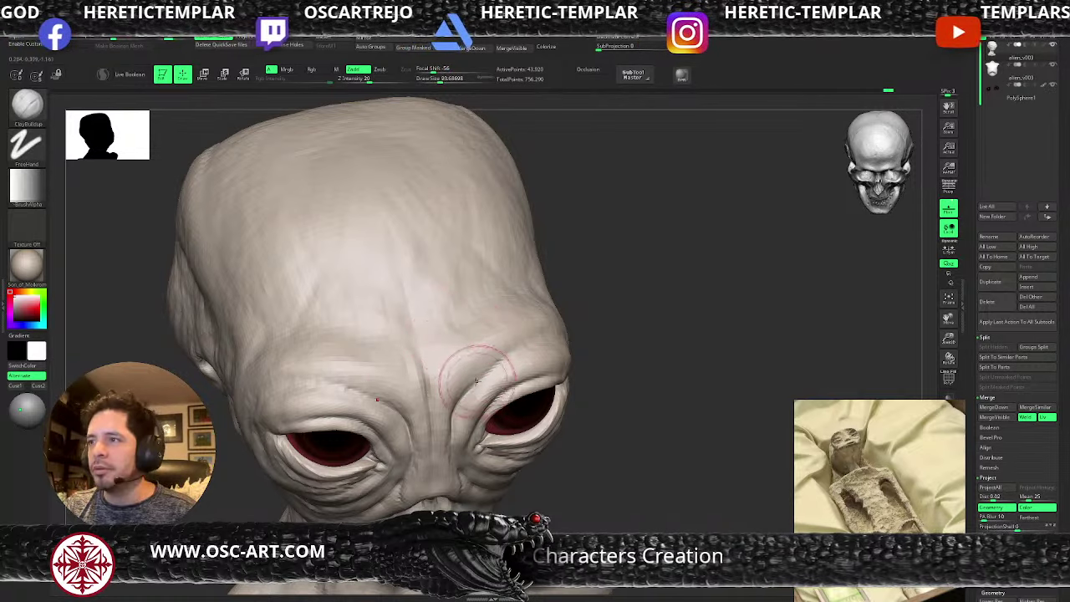
{"action": "left_click_drag", "start_coordinate": [476, 381], "coordinate": [483, 384]}
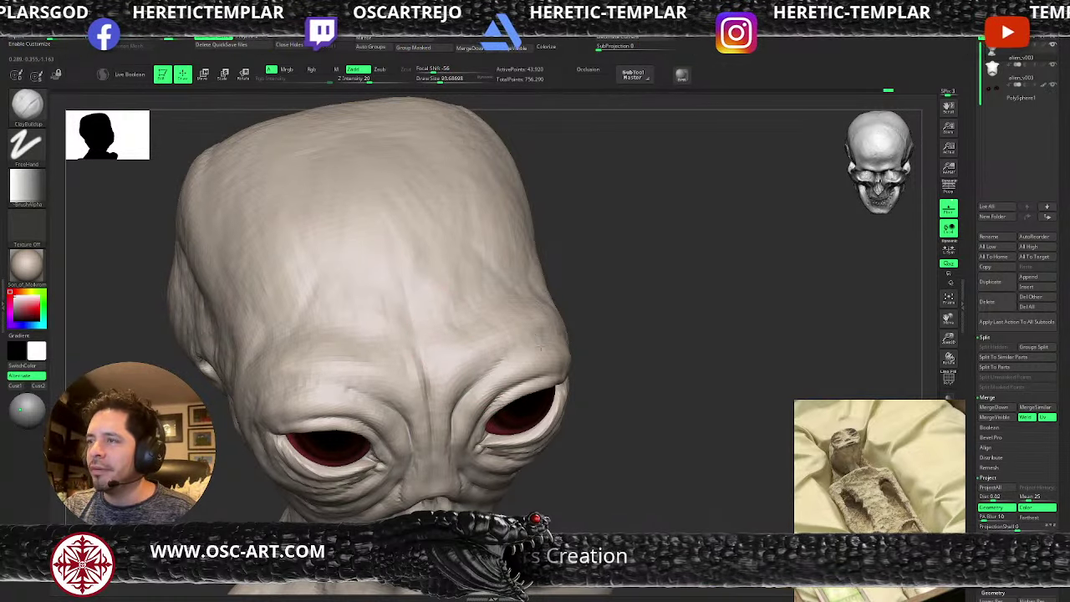
{"action": "left_click_drag", "start_coordinate": [553, 344], "coordinate": [518, 336]}
{"action": "left_click_drag", "start_coordinate": [511, 336], "coordinate": [501, 342]}
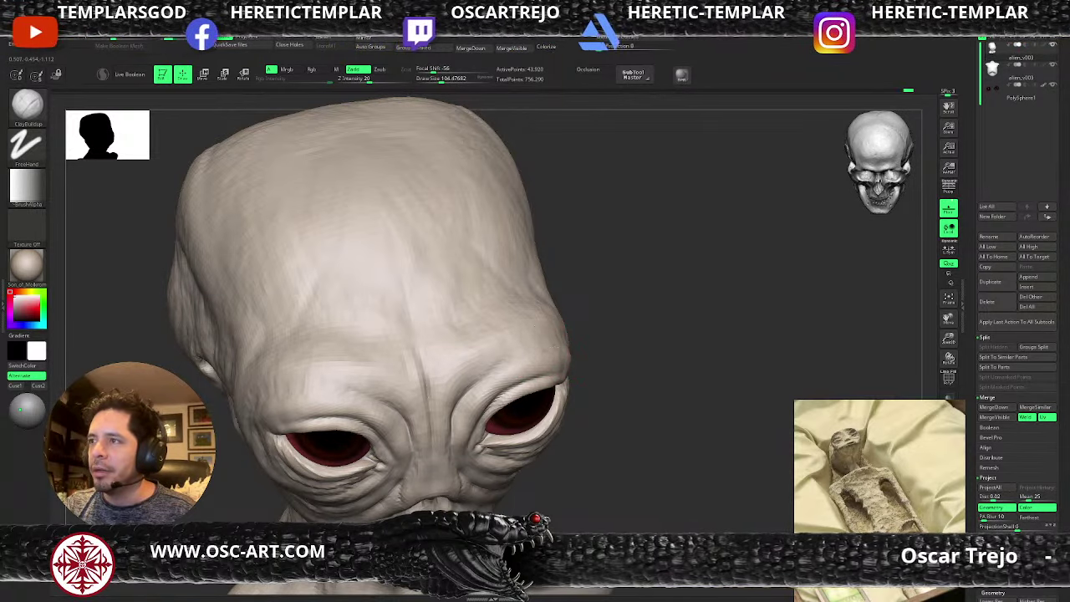
- Add volume to the brow and lower forehead with ClayBuildup at a draw size of about 124, finishing at the highest subdivision level
{"action": "mouse_move", "coordinate": [591, 339]}
{"action": "left_mouse_down"}
{"action": "mouse_move", "coordinate": [582, 334]}
{"action": "mouse_move", "coordinate": [595, 321]}
{"action": "mouse_move", "coordinate": [611, 335]}
{"action": "left_mouse_up"}
{"action": "key", "text": "bracketleft"}
{"action": "key", "text": "s"}
{"action": "left_click_drag", "start_coordinate": [622, 326], "coordinate": [626, 326]}
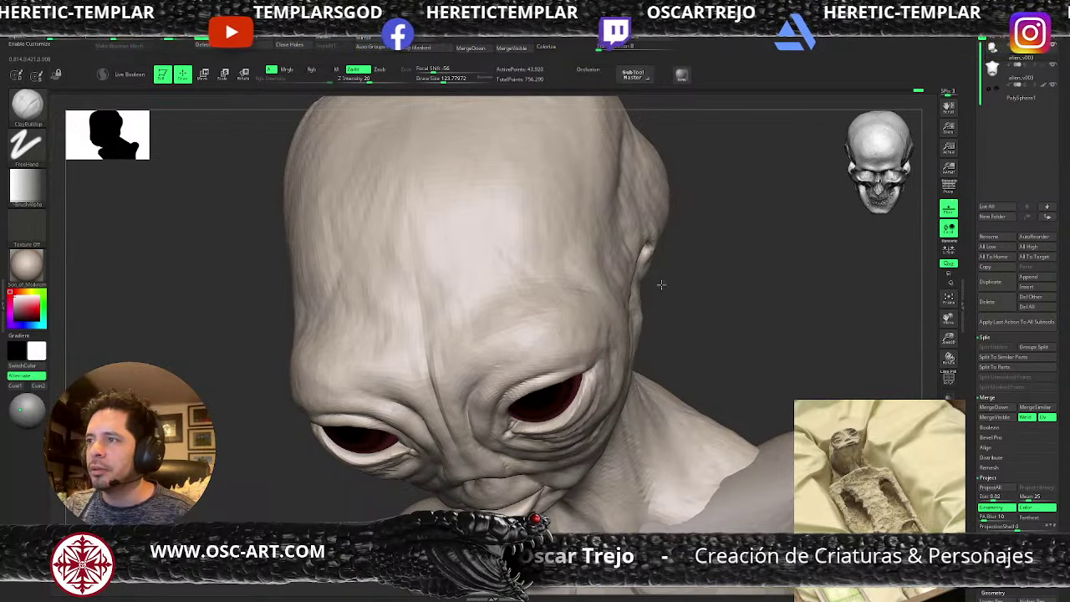
{"action": "left_click_drag", "start_coordinate": [661, 284], "coordinate": [682, 267], "text": "alt"}
{"action": "left_click_drag", "start_coordinate": [681, 268], "coordinate": [660, 320]}
{"action": "key", "text": "d"}
{"action": "key", "text": "d"}
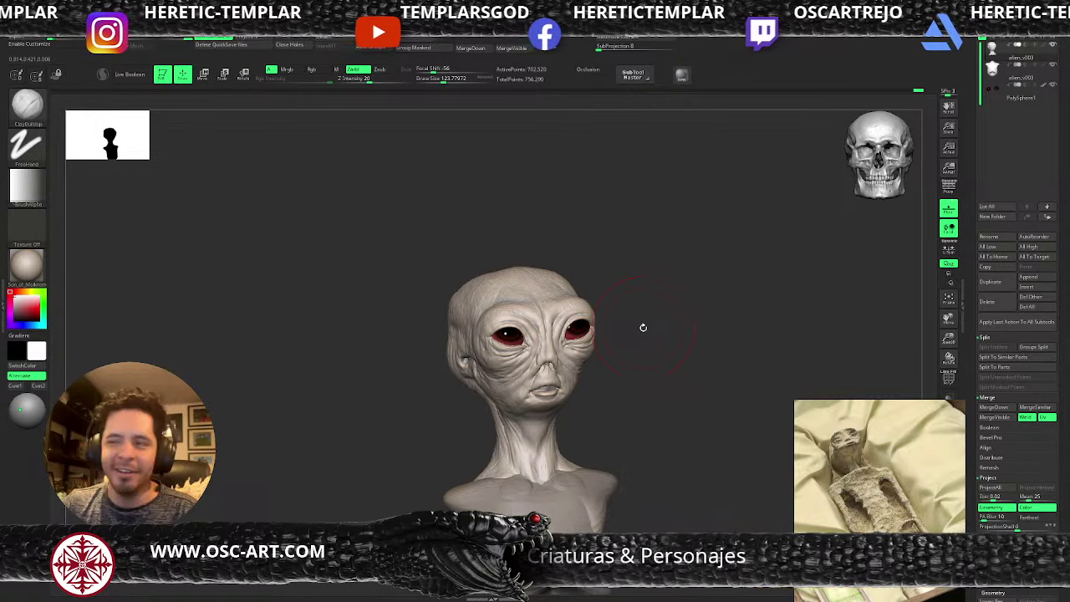
- Adjust the cheek beside the mouth with the Move brush at a draw size of about 85
{"action": "left_click_drag", "start_coordinate": [614, 366], "coordinate": [679, 464]}
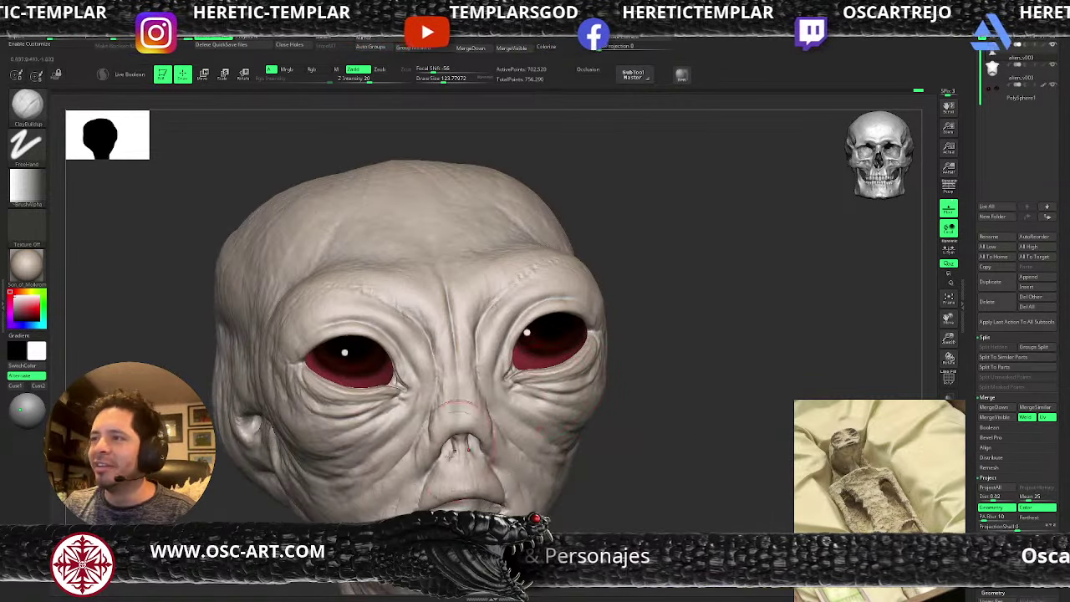
{"action": "key", "text": "b"}
{"action": "key", "text": "m"}
{"action": "key", "text": "v"}
{"action": "key", "text": "s"}
{"action": "left_click_drag", "start_coordinate": [408, 491], "coordinate": [401, 492]}
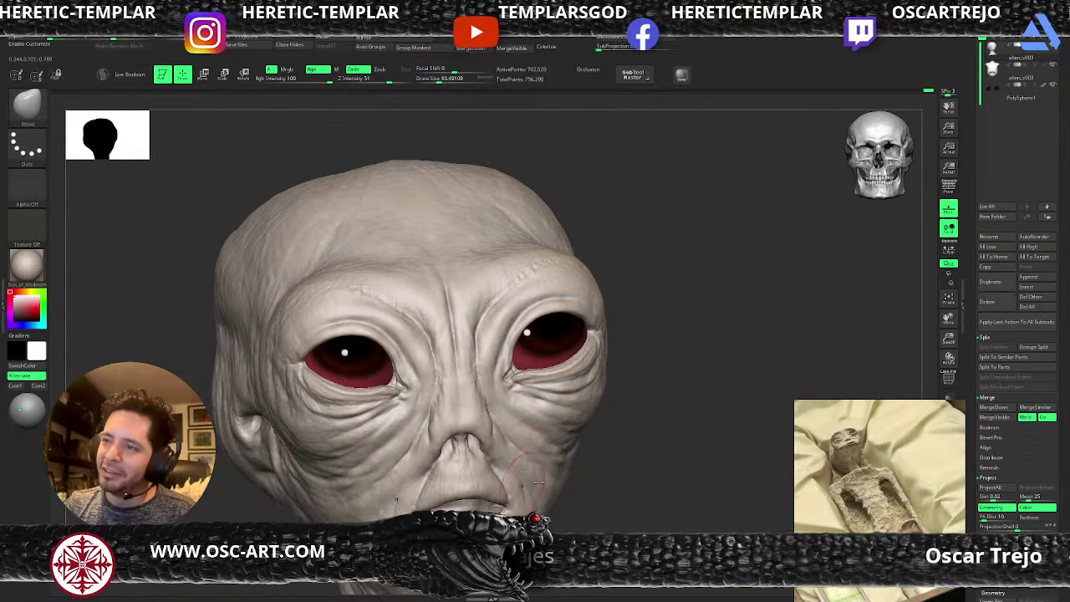
- Refine the folds between the inner eye and nose with DamStandard at a draw size of about 46 and smoothing at lower subdivision levels
{"action": "key", "text": "b"}
{"action": "key", "text": "d"}
{"action": "key", "text": "s"}
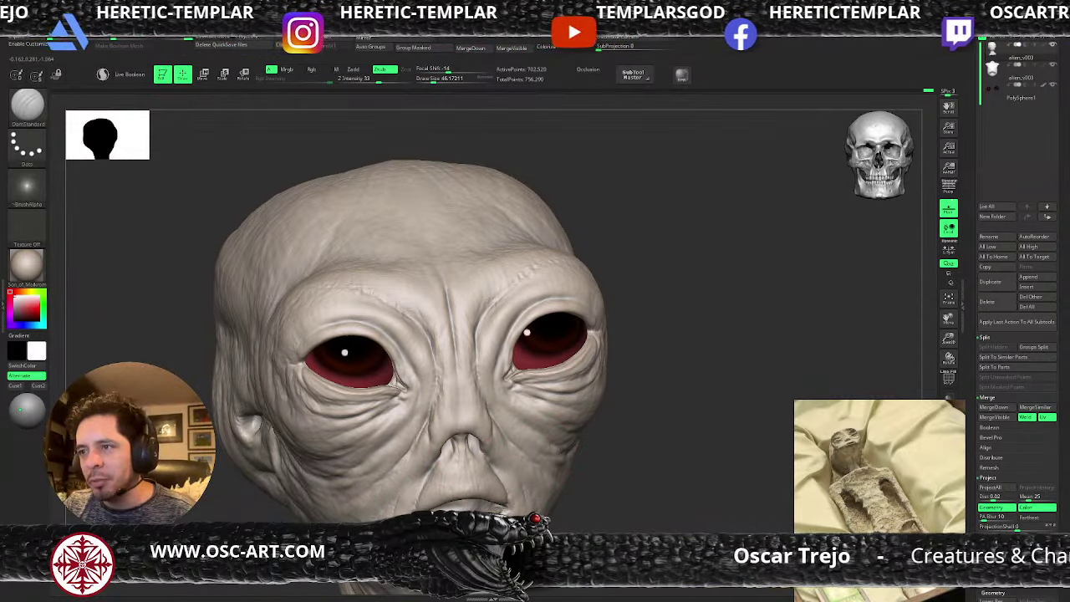
{"action": "left_click_drag", "start_coordinate": [577, 490], "coordinate": [529, 440], "text": "alt"}
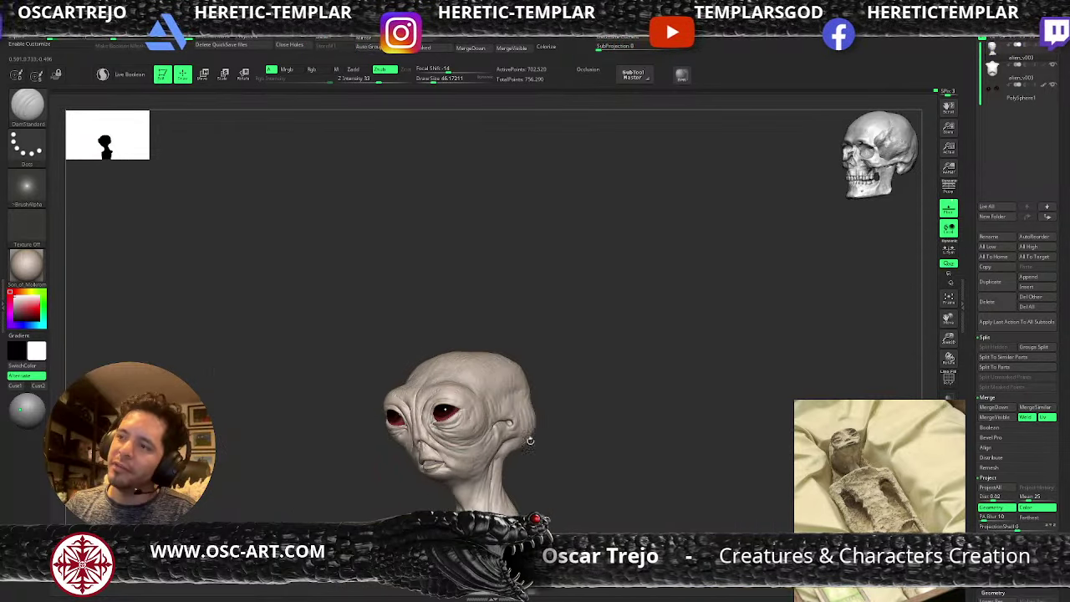
{"action": "left_click_drag", "start_coordinate": [316, 516], "coordinate": [401, 558], "text": "alt"}
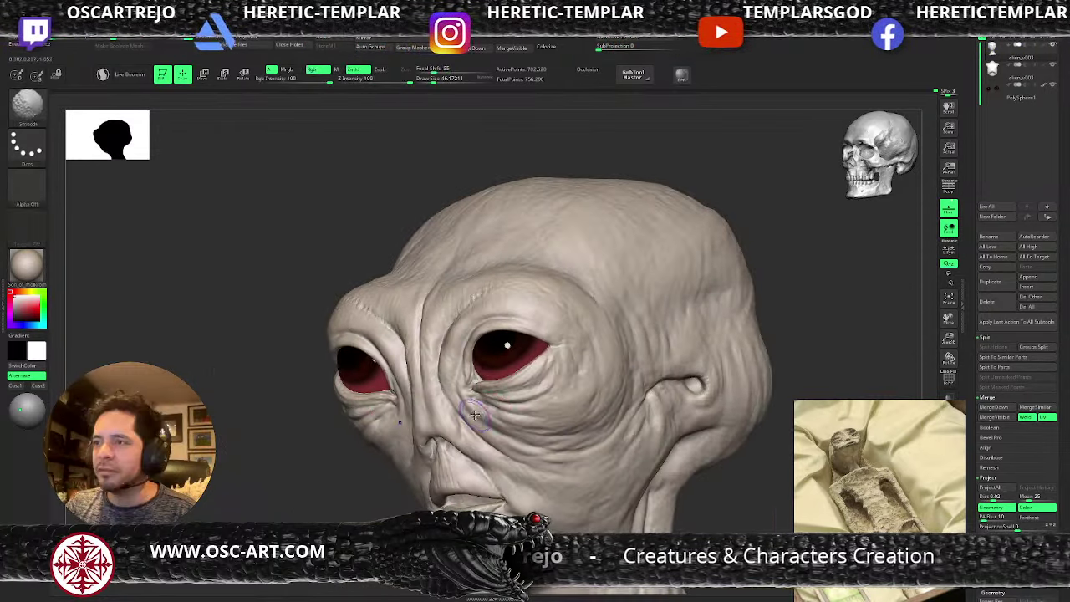
{"action": "key", "text": "shift+d"}
{"action": "key", "text": "shift+d"}
{"action": "key", "text": "shift+d"}
{"action": "key", "text": "d"}
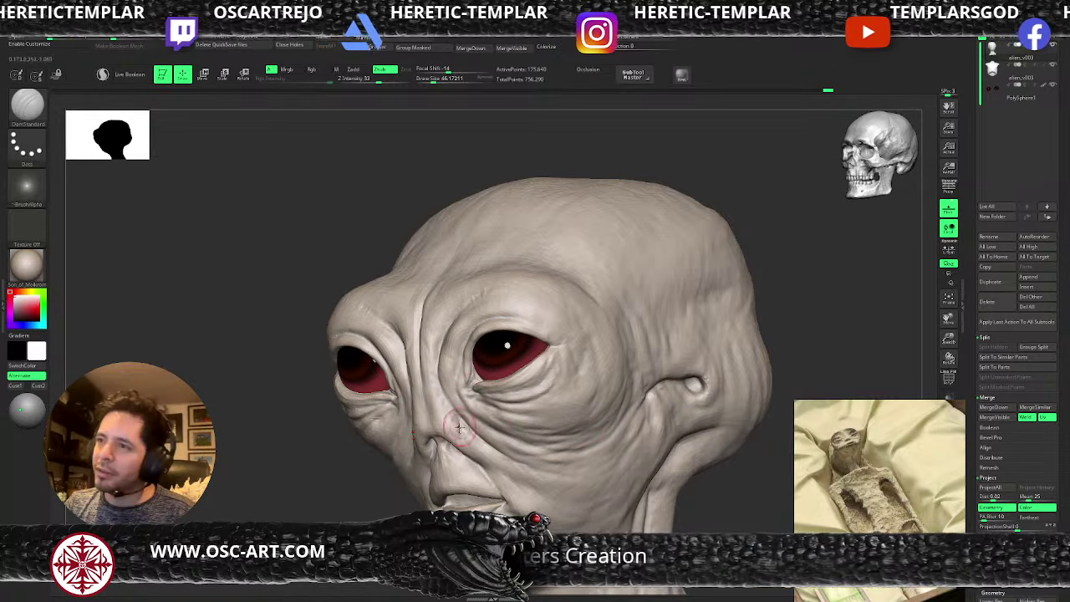
- Carve fine wrinkles into the forehead above the brows with DamStandard at a draw size of about 37
{"action": "left_click_drag", "start_coordinate": [334, 551], "coordinate": [354, 475], "text": "alt"}
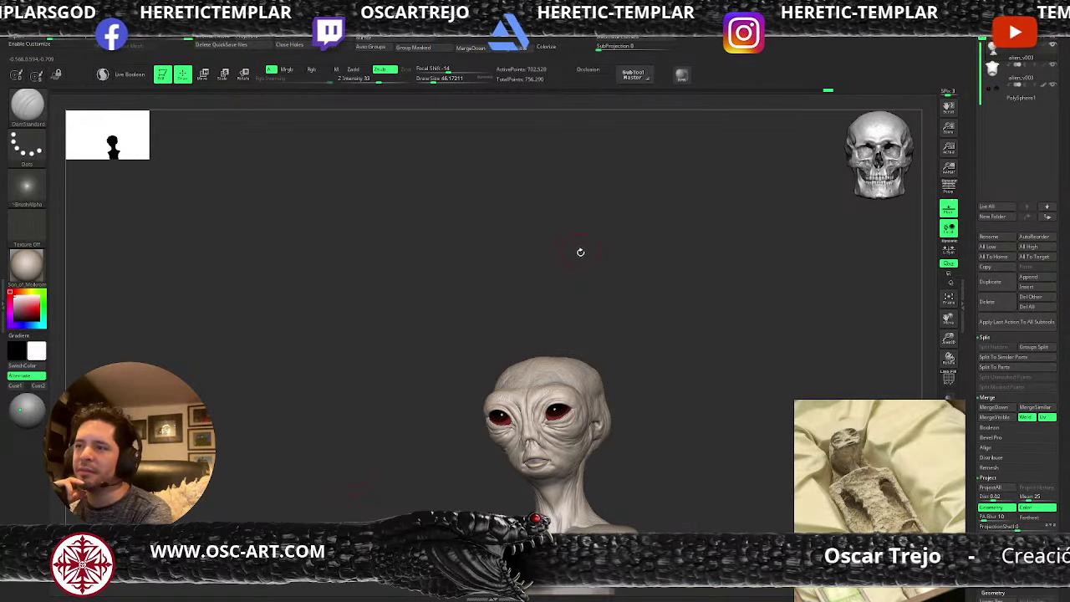
{"action": "mouse_move", "coordinate": [579, 251]}
{"action": "left_mouse_down"}
{"action": "mouse_move", "coordinate": [590, 262]}
{"action": "mouse_move", "coordinate": [561, 254]}
{"action": "left_mouse_up"}
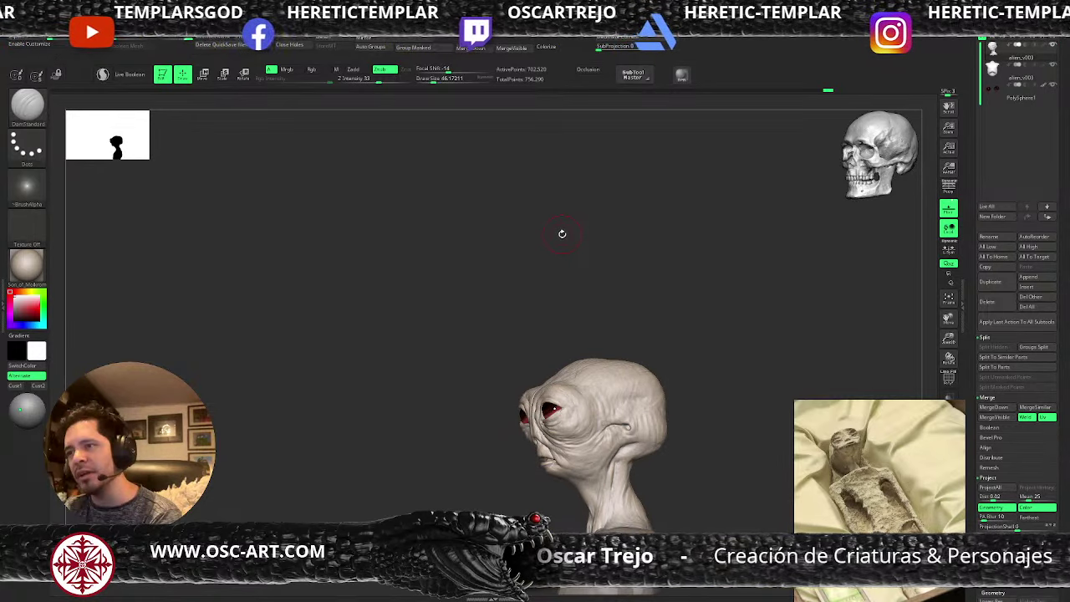
{"action": "mouse_move", "coordinate": [530, 241]}
{"action": "left_mouse_down"}
{"action": "mouse_move", "coordinate": [577, 262]}
{"action": "mouse_move", "coordinate": [551, 265]}
{"action": "mouse_move", "coordinate": [520, 231]}
{"action": "left_mouse_up"}
{"action": "left_click_drag", "start_coordinate": [411, 342], "coordinate": [484, 346], "text": "alt"}
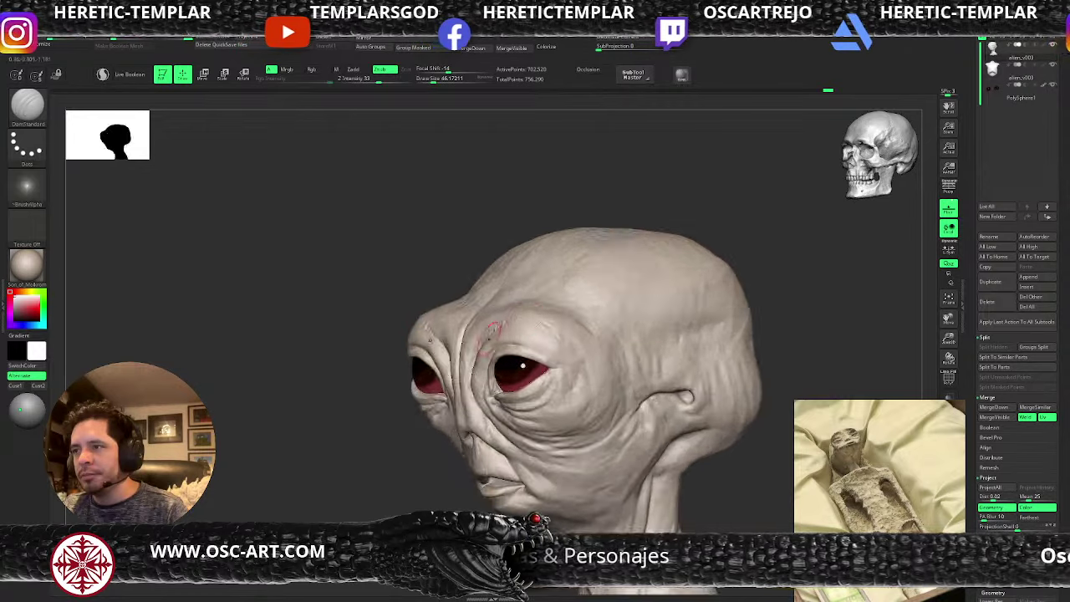
{"action": "mouse_move", "coordinate": [360, 423]}
{"action": "left_mouse_down"}
{"action": "mouse_move", "coordinate": [396, 467]}
{"action": "mouse_move", "coordinate": [447, 477]}
{"action": "left_mouse_up"}
{"action": "key", "text": "shift+d"}
{"action": "left_click_drag", "start_coordinate": [711, 334], "coordinate": [647, 332]}
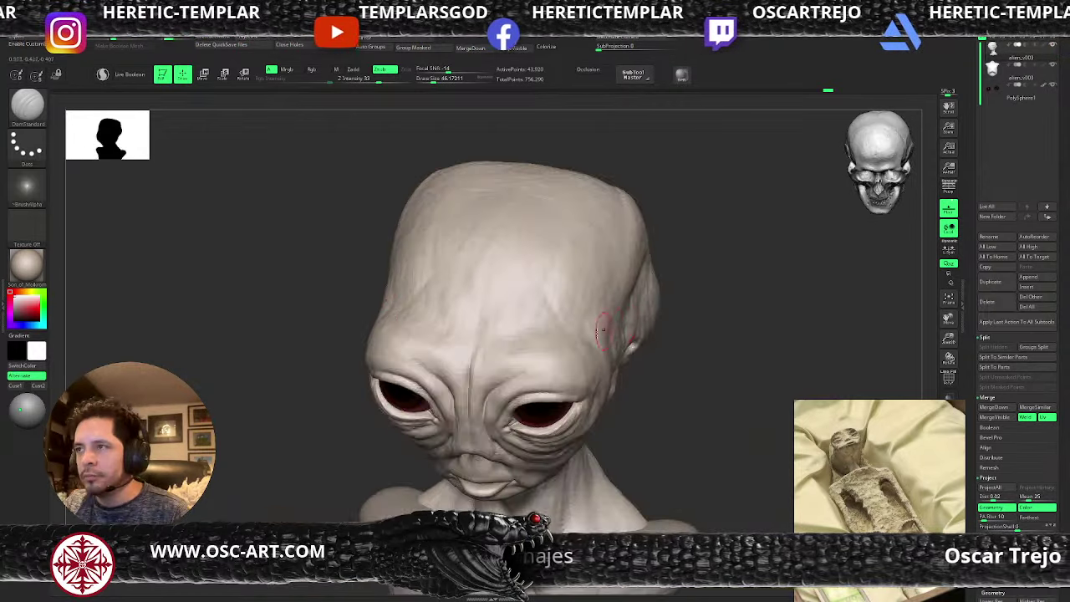
{"action": "key", "text": "s"}
{"action": "left_click_drag", "start_coordinate": [553, 339], "coordinate": [551, 339]}
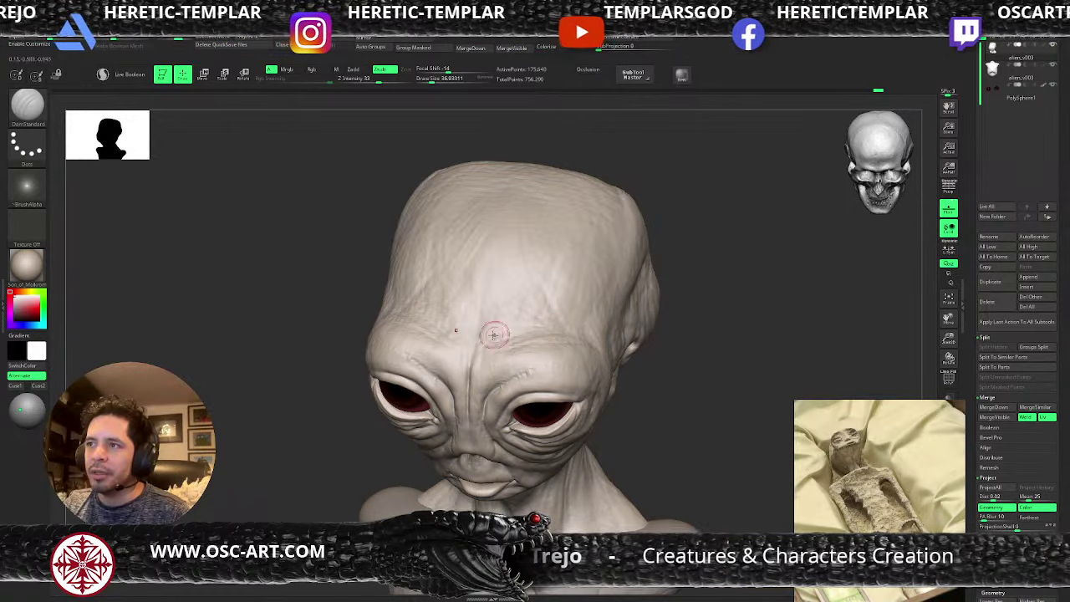
- Crease the outer brow and temple with DamStandard, finishing with the draw size raised to about 90
{"action": "left_click_drag", "start_coordinate": [652, 352], "coordinate": [586, 354]}
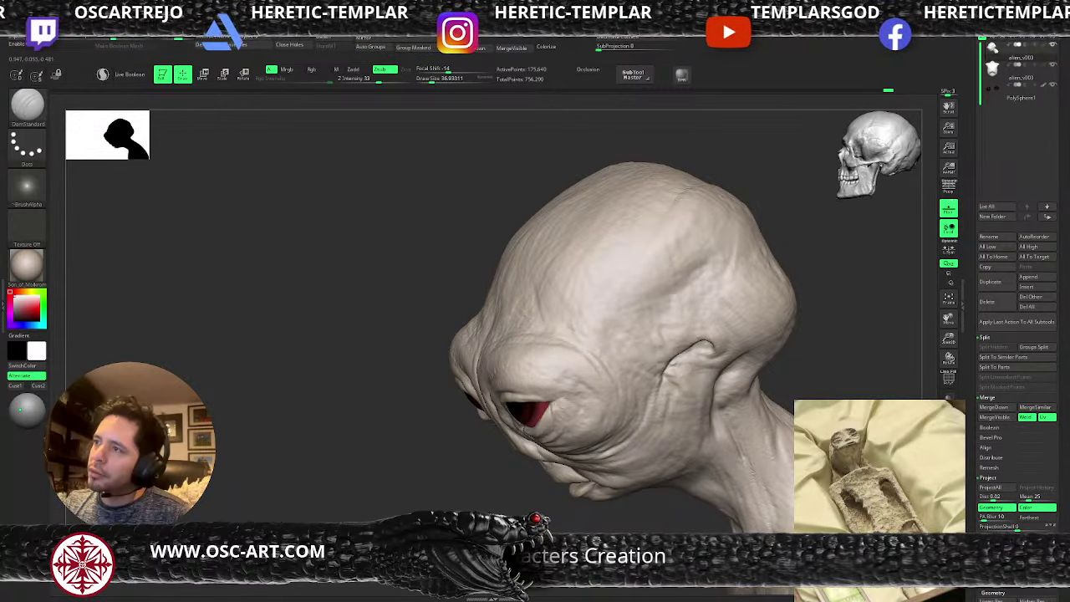
{"action": "left_click_drag", "start_coordinate": [447, 473], "coordinate": [511, 465]}
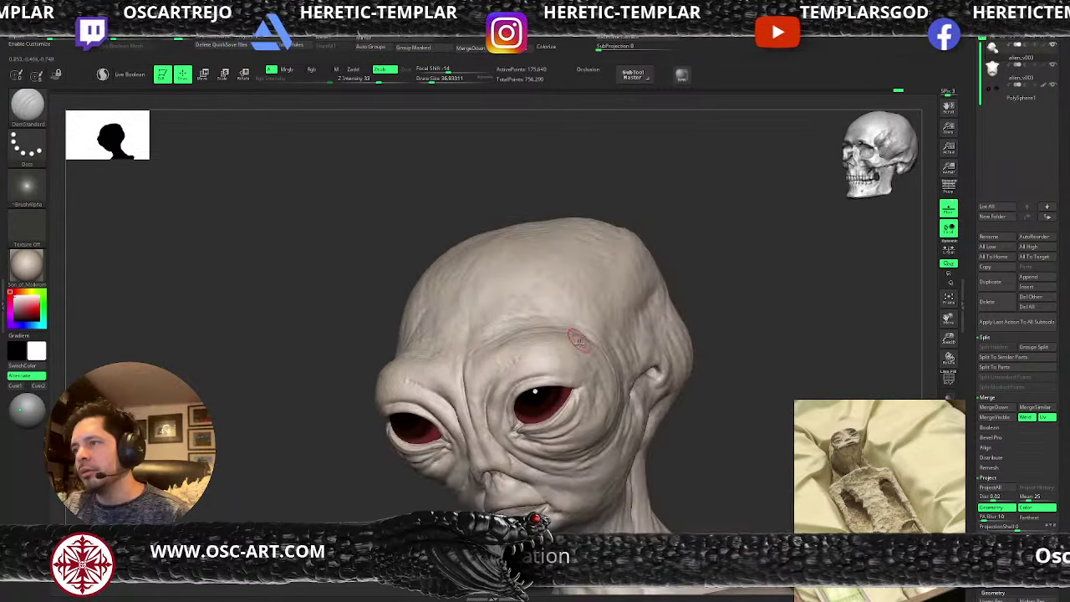
{"action": "mouse_move", "coordinate": [740, 362]}
{"action": "left_mouse_down", "text": "alt"}
{"action": "mouse_move", "coordinate": [728, 337]}
{"action": "mouse_move", "coordinate": [712, 346]}
{"action": "mouse_move", "coordinate": [735, 396]}
{"action": "left_mouse_up", "text": "alt"}
{"action": "key", "text": "]"}
{"action": "key", "text": "]"}
{"action": "key", "text": "]"}
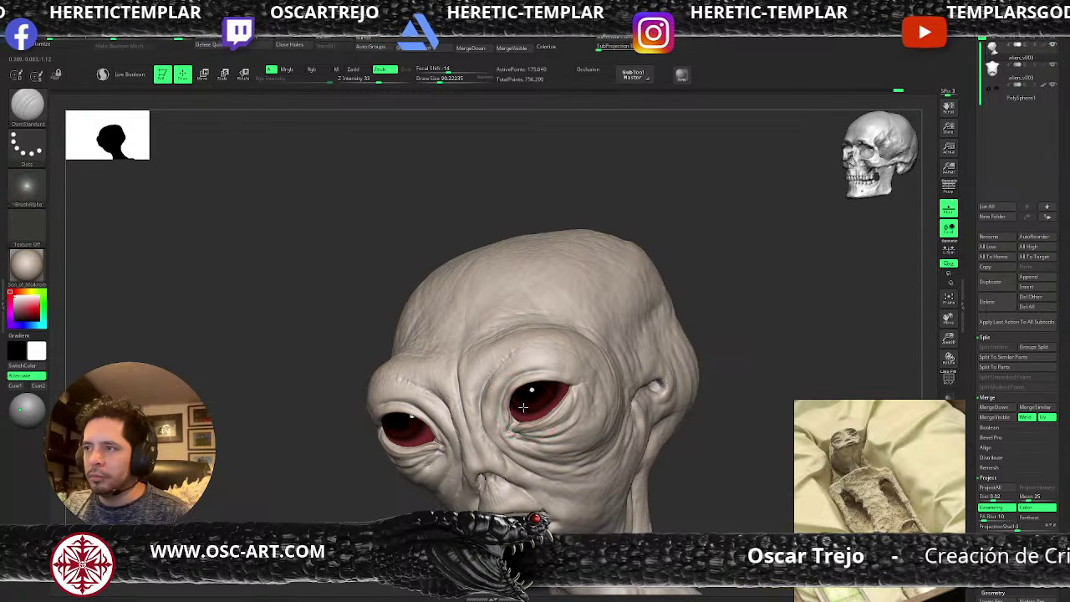
- Select the eyeball subtool and paint the eyes with the Paint brush at a draw size of about 74
{"action": "left_click", "coordinate": [523, 407], "text": "alt"}
{"action": "left_click_drag", "start_coordinate": [386, 509], "coordinate": [389, 452], "text": "alt"}
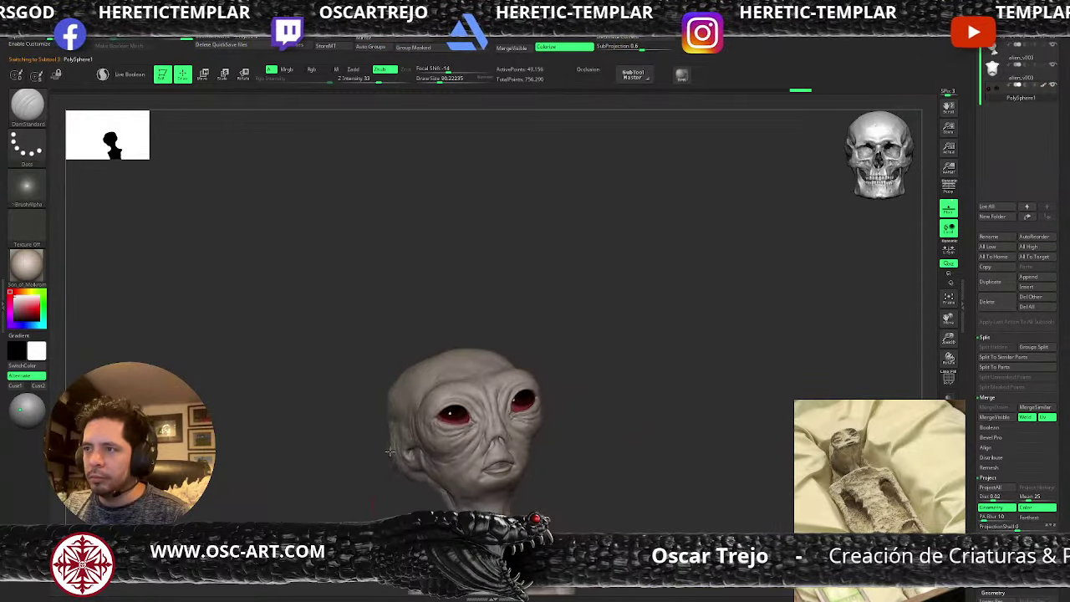
{"action": "left_click_drag", "start_coordinate": [609, 359], "coordinate": [629, 344]}
{"action": "left_click_drag", "start_coordinate": [635, 346], "coordinate": [657, 416], "text": "alt"}
{"action": "left_click_drag", "start_coordinate": [657, 416], "coordinate": [648, 381]}
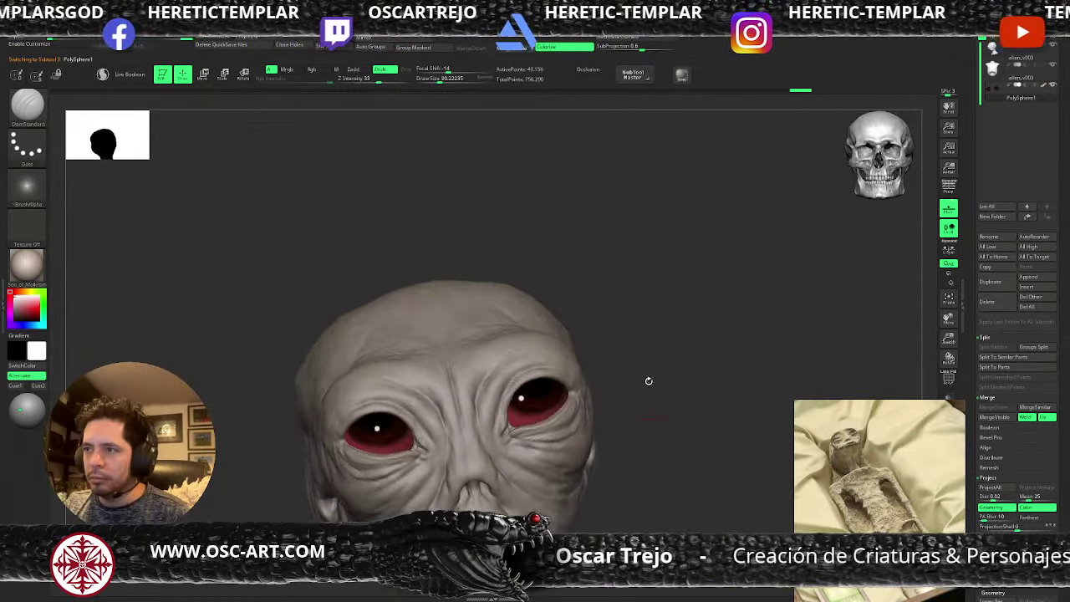
{"action": "key", "text": "b"}
{"action": "key", "text": "p"}
{"action": "key", "text": "a"}
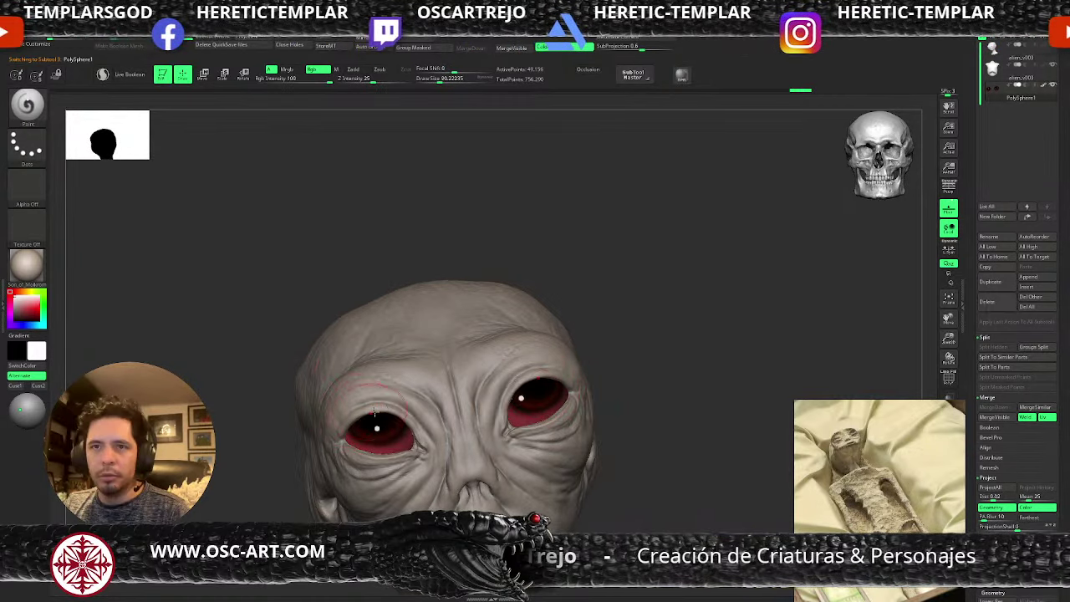
{"action": "key", "text": "s"}
{"action": "mouse_move", "coordinate": [465, 412]}
{"action": "left_mouse_down"}
{"action": "mouse_move", "coordinate": [530, 419]}
{"action": "mouse_move", "coordinate": [558, 406]}
{"action": "left_mouse_up"}
{"action": "left_click_drag", "start_coordinate": [626, 366], "coordinate": [562, 358]}
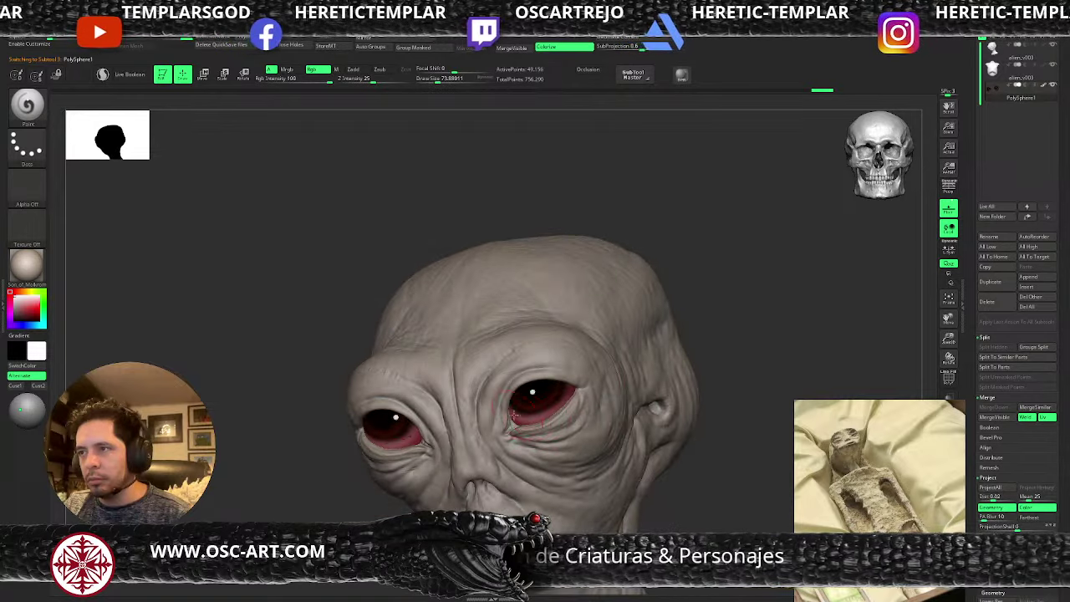
{"action": "left_click_drag", "start_coordinate": [718, 322], "coordinate": [685, 332], "text": "alt"}
{"action": "mouse_move", "coordinate": [685, 333]}
{"action": "left_mouse_down"}
{"action": "mouse_move", "coordinate": [704, 337]}
{"action": "mouse_move", "coordinate": [677, 341]}
{"action": "left_mouse_up"}
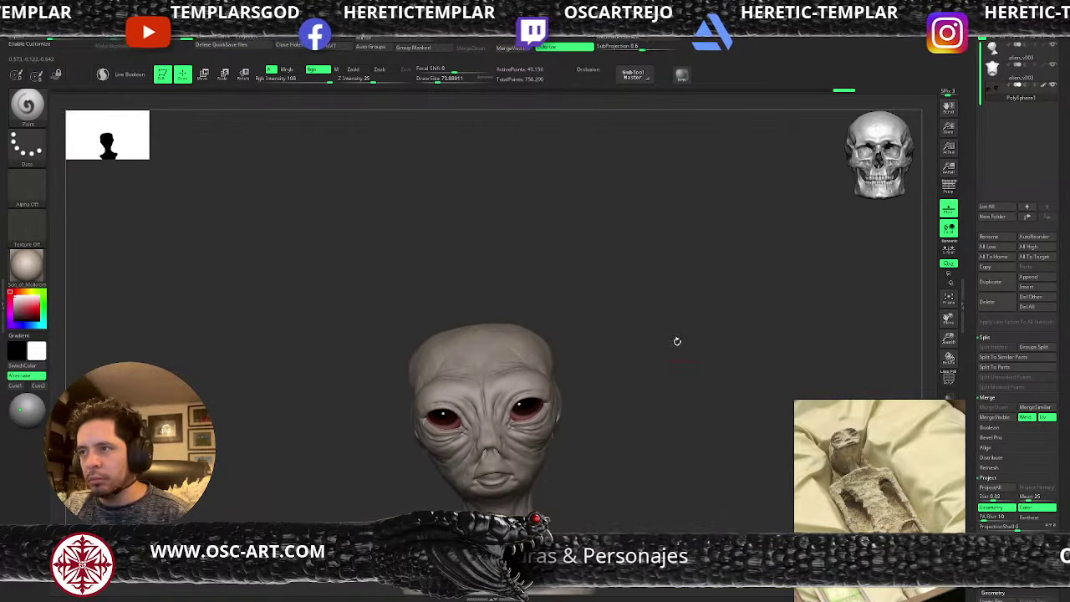
- Reselect the head subtool, rename its active layer "sculpt" and add a new layer at the highest subdivision level
{"action": "left_click", "coordinate": [540, 448], "text": "alt"}
{"action": "mouse_move", "coordinate": [592, 412]}
{"action": "left_mouse_down"}
{"action": "mouse_move", "coordinate": [668, 413]}
{"action": "mouse_move", "coordinate": [615, 360]}
{"action": "mouse_move", "coordinate": [635, 364]}
{"action": "left_mouse_up"}
{"action": "mouse_move", "coordinate": [636, 364]}
{"action": "left_mouse_down", "text": "alt"}
{"action": "mouse_move", "coordinate": [657, 398]}
{"action": "mouse_move", "coordinate": [652, 422]}
{"action": "left_mouse_up", "text": "alt"}
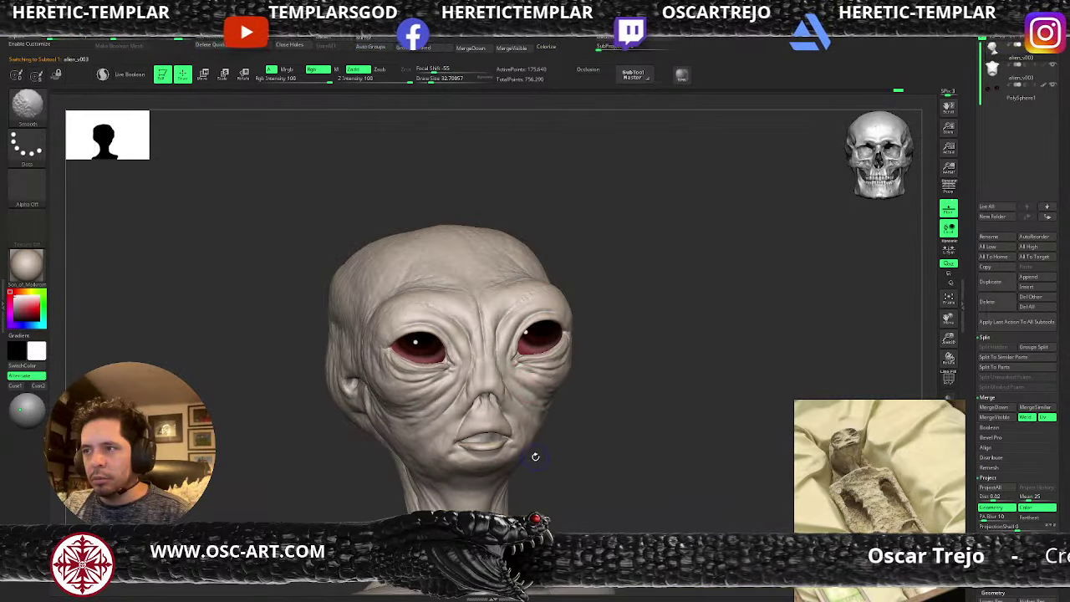
{"action": "key", "text": "shift+d"}
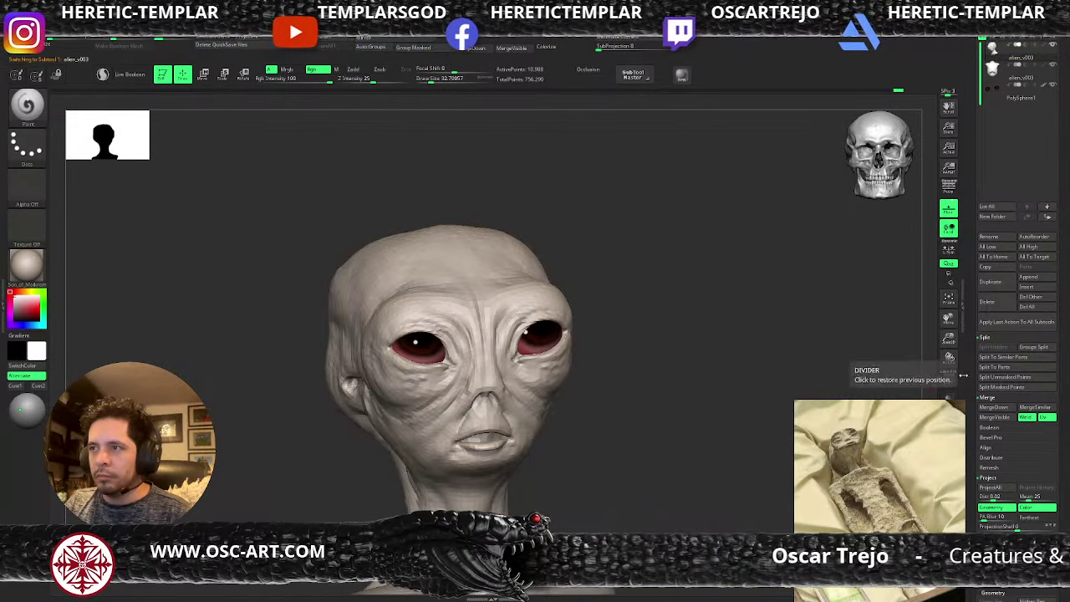
{"action": "left_click_drag", "start_coordinate": [972, 336], "coordinate": [977, 226]}
{"action": "left_click", "coordinate": [1011, 250]}
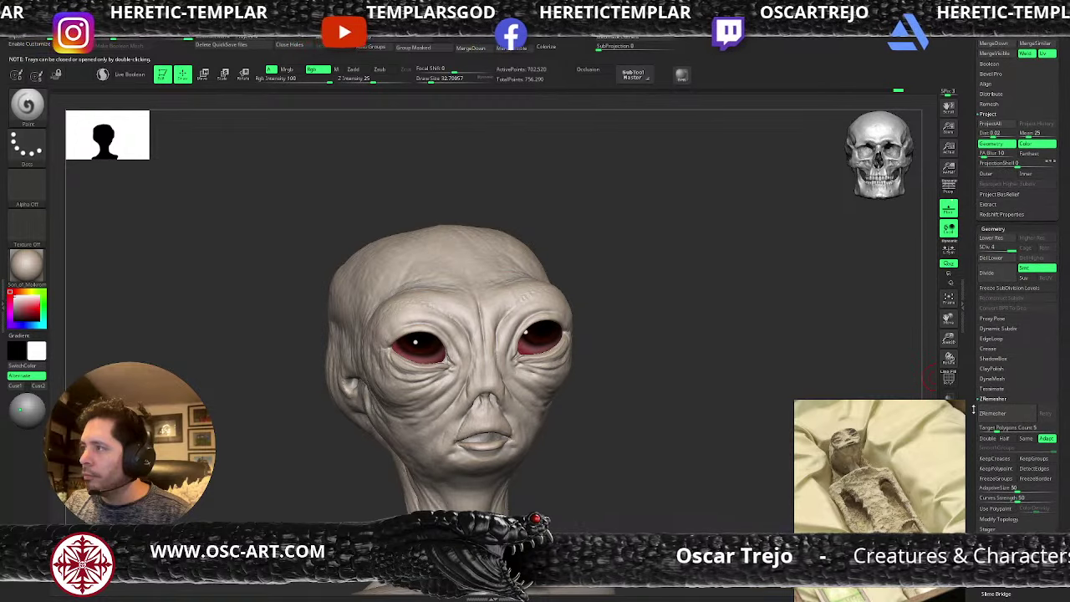
{"action": "left_click_drag", "start_coordinate": [972, 412], "coordinate": [979, 231]}
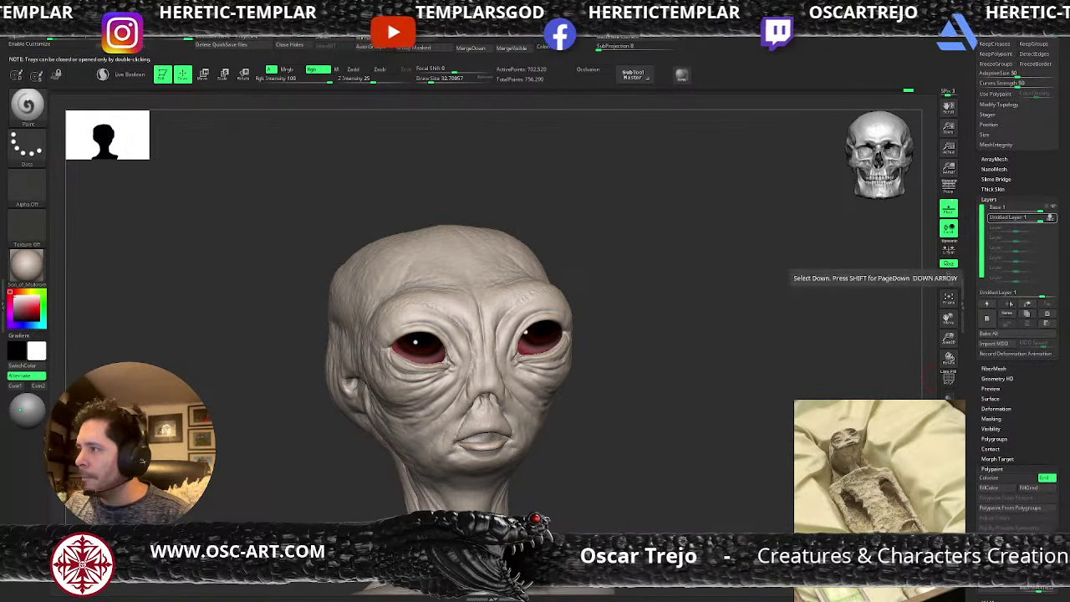
{"action": "left_click", "coordinate": [1007, 313]}
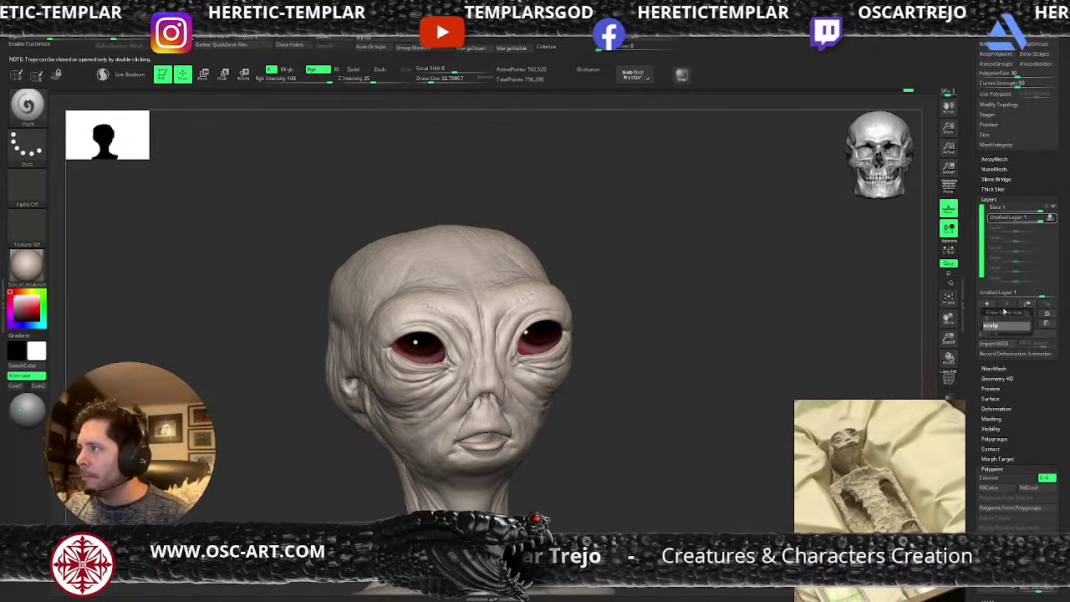
{"action": "key", "text": "Return"}
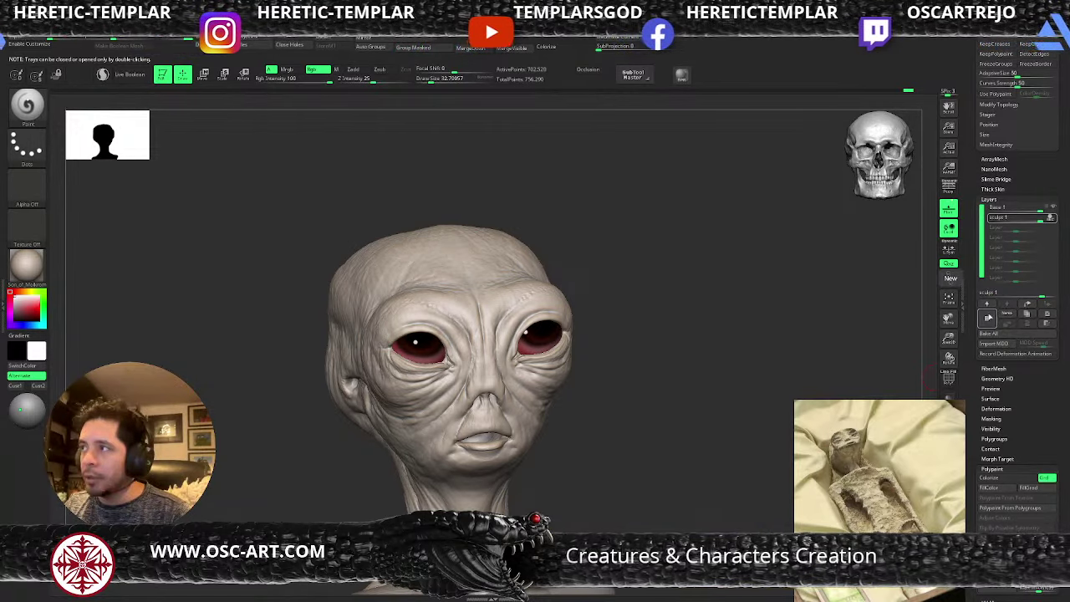
{"action": "left_click", "coordinate": [989, 318]}
- Mask the whole head except the lower lip at the lowest subdivision level
{"action": "left_click_drag", "start_coordinate": [612, 443], "coordinate": [488, 509]}
{"action": "left_click", "coordinate": [596, 466], "text": "ctrl"}
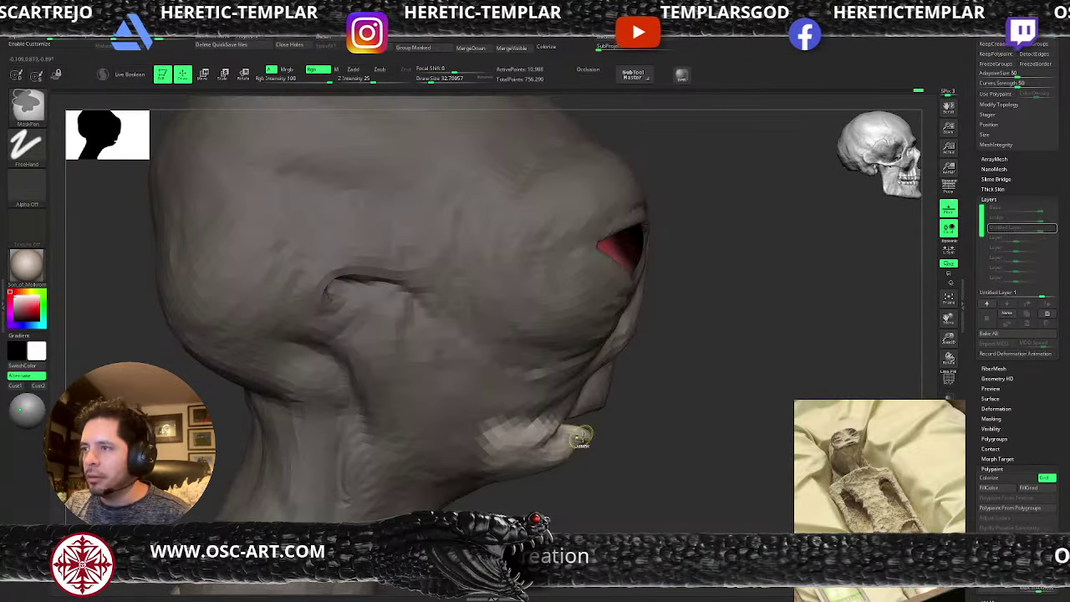
{"action": "left_click", "coordinate": [580, 470], "text": "ctrl"}
{"action": "left_click", "coordinate": [570, 456], "text": "ctrl"}
{"action": "left_click", "coordinate": [597, 453], "text": "ctrl"}
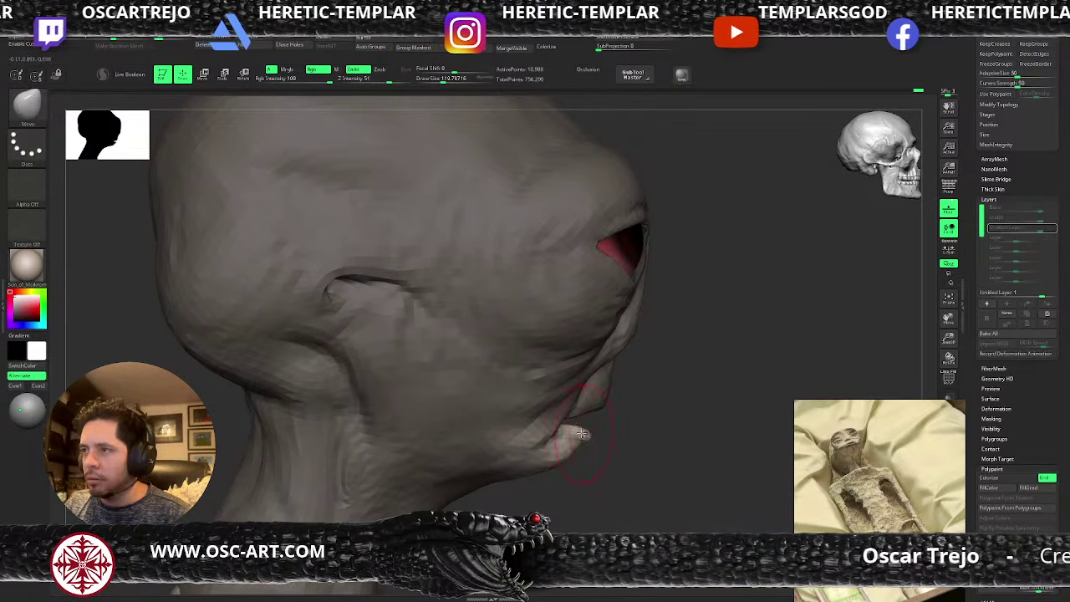
- Raise the lower lip toward the upper lip with the Move brush at a draw size of about 120 and return to the highest subdivision level
{"action": "key", "text": "w"}
{"action": "left_click_drag", "start_coordinate": [424, 353], "coordinate": [529, 379], "text": "alt"}
{"action": "key", "text": "q"}
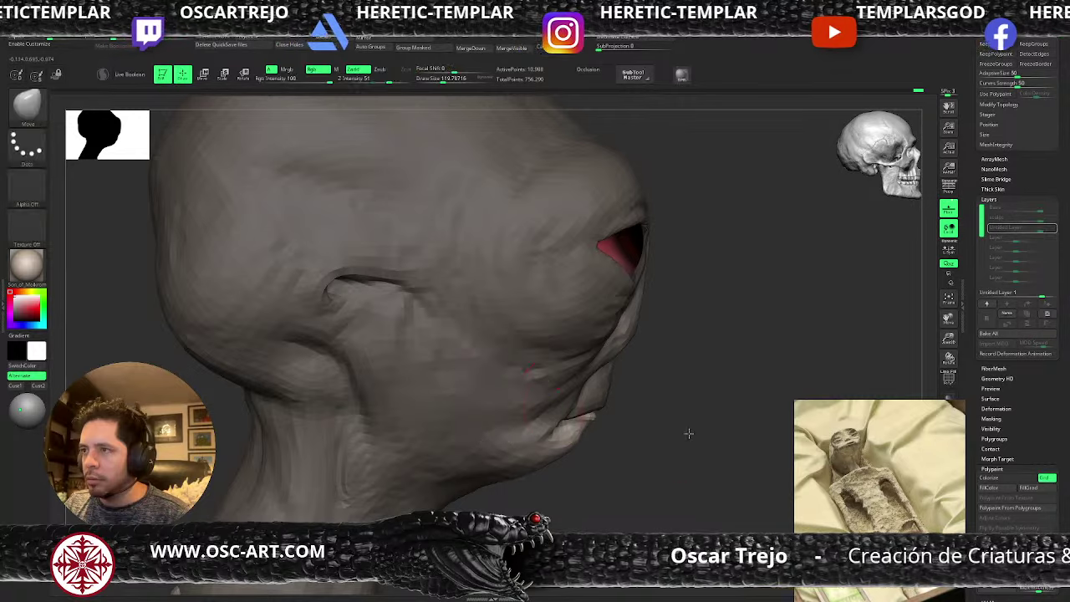
{"action": "left_click_drag", "start_coordinate": [687, 432], "coordinate": [679, 407], "text": "alt"}
{"action": "mouse_move", "coordinate": [679, 407]}
{"action": "left_mouse_down"}
{"action": "mouse_move", "coordinate": [600, 407]}
{"action": "mouse_move", "coordinate": [669, 426]}
{"action": "mouse_move", "coordinate": [625, 417]}
{"action": "mouse_move", "coordinate": [677, 416]}
{"action": "left_mouse_up"}
{"action": "key", "text": "d"}
{"action": "key", "text": "d"}
{"action": "key", "text": "d"}
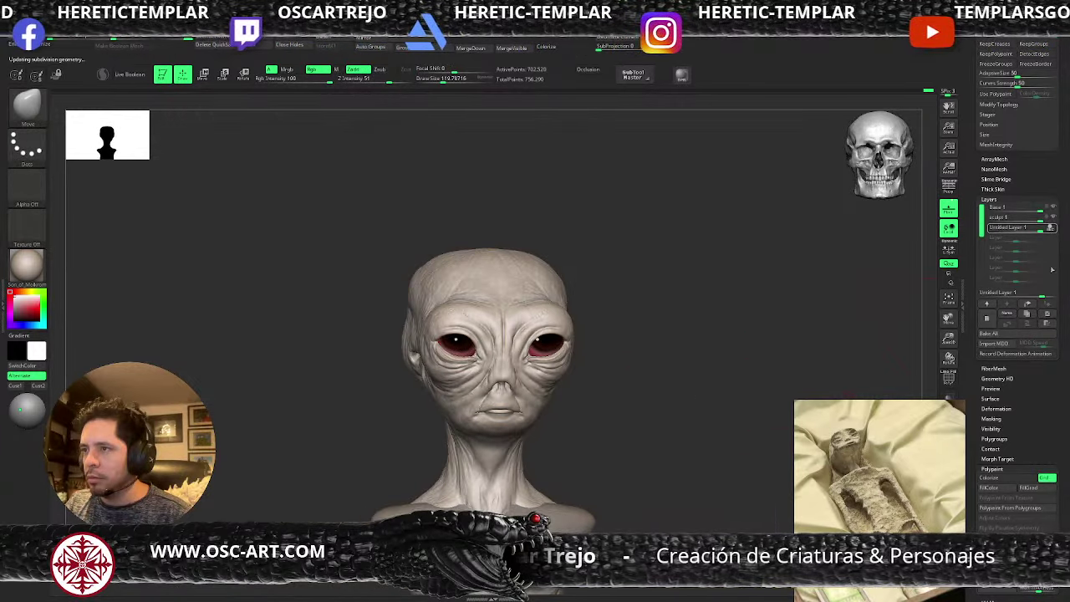
- Compare the lower lip change by lowering the new layer's intensity and restoring it to 1, and resume recording on that layer
{"action": "left_click", "coordinate": [1050, 229]}
{"action": "left_click_drag", "start_coordinate": [1040, 231], "coordinate": [1034, 230]}
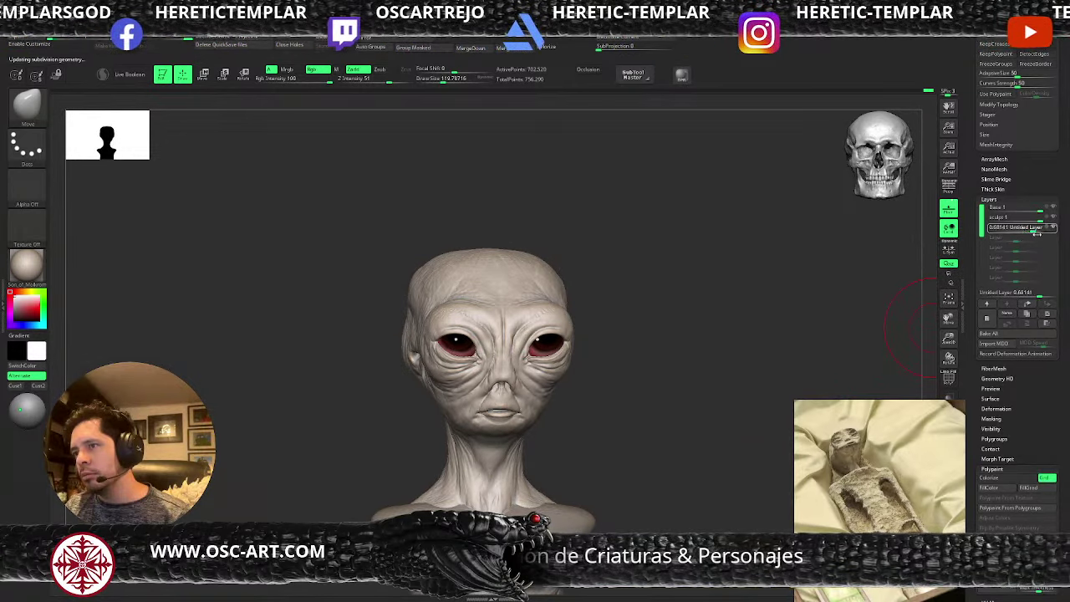
{"action": "left_click_drag", "start_coordinate": [1034, 235], "coordinate": [1047, 234]}
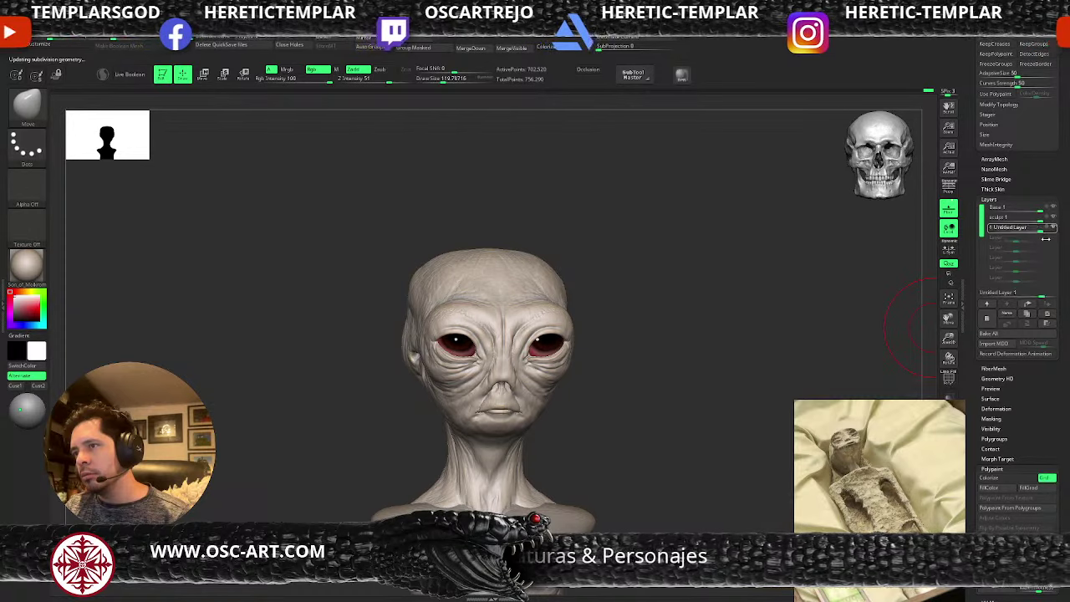
{"action": "left_click", "coordinate": [1050, 228]}
- Adjust the mouth at the lowest subdivision level with the Move Topological brush at a draw size of about 59, and return to the highest level
{"action": "mouse_move", "coordinate": [875, 300]}
{"action": "left_mouse_down"}
{"action": "mouse_move", "coordinate": [795, 305]}
{"action": "mouse_move", "coordinate": [702, 393]}
{"action": "mouse_move", "coordinate": [721, 390]}
{"action": "left_mouse_up"}
{"action": "key", "text": "shift+d"}
{"action": "key", "text": "shift+d"}
{"action": "key", "text": "shift+d"}
{"action": "key", "text": "s"}
{"action": "mouse_move", "coordinate": [542, 417]}
{"action": "left_mouse_down"}
{"action": "mouse_move", "coordinate": [545, 407]}
{"action": "mouse_move", "coordinate": [535, 410]}
{"action": "left_mouse_up"}
{"action": "key", "text": "b"}
{"action": "key", "text": "m"}
{"action": "key", "text": "t"}
{"action": "key", "text": "s"}
{"action": "left_click_drag", "start_coordinate": [635, 452], "coordinate": [606, 455]}
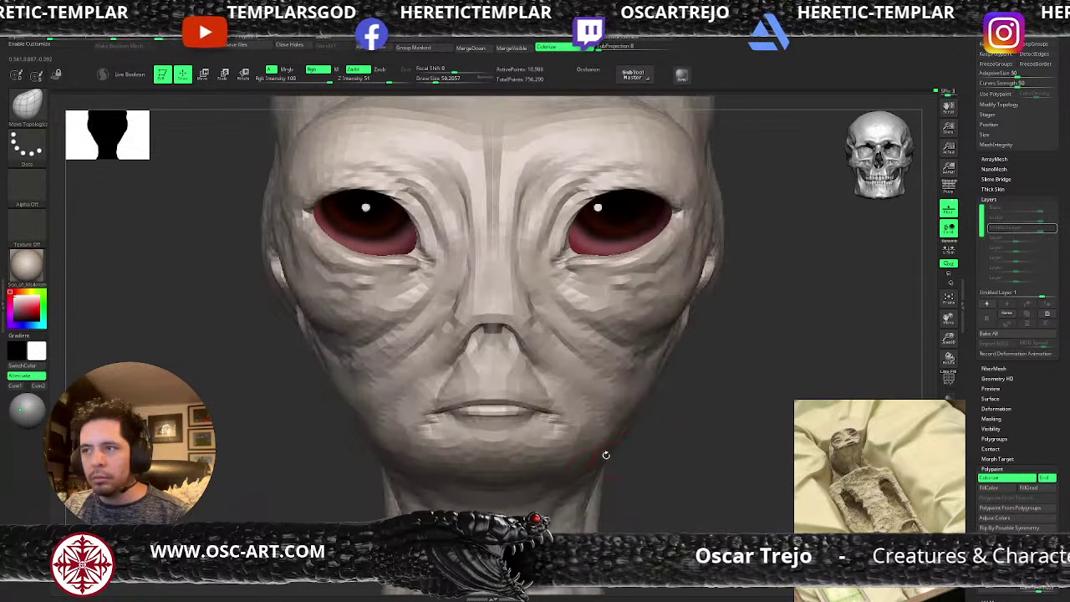
{"action": "key", "text": "d"}
{"action": "key", "text": "d"}
{"action": "key", "text": "d"}
- Refine the corner of the mouth with the Standard brush at a draw size of about 27
{"action": "mouse_move", "coordinate": [747, 417]}
{"action": "left_mouse_down", "text": "alt"}
{"action": "mouse_move", "coordinate": [632, 375]}
{"action": "mouse_move", "coordinate": [688, 437]}
{"action": "mouse_move", "coordinate": [710, 505]}
{"action": "left_mouse_up", "text": "alt"}
{"action": "key", "text": "b"}
{"action": "key", "text": "s"}
{"action": "key", "text": "t"}
{"action": "key", "text": "s"}
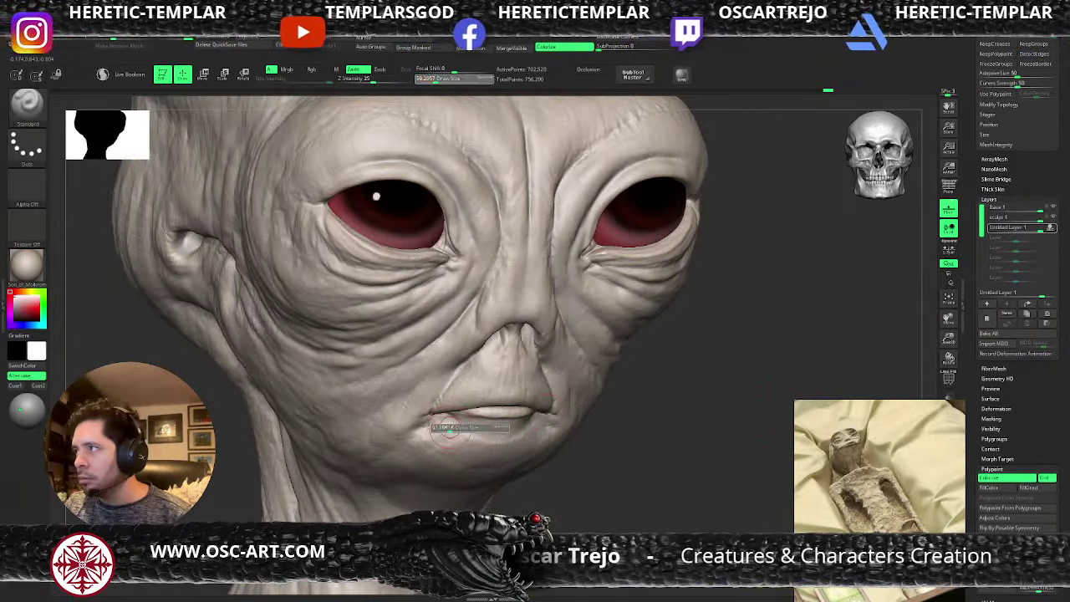
{"action": "left_click_drag", "start_coordinate": [450, 433], "coordinate": [444, 432]}
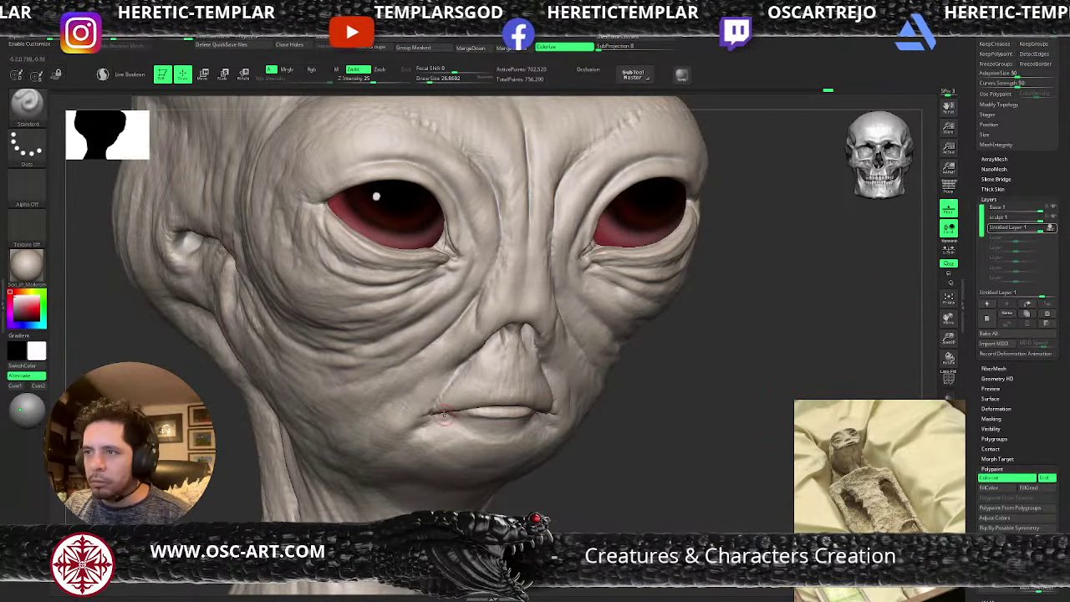
- Try to fill the corner of the mouth with the Clay brush at a draw size of about 27, and undo the stroke
{"action": "key", "text": "b"}
{"action": "key", "text": "c"}
{"action": "key", "text": "l"}
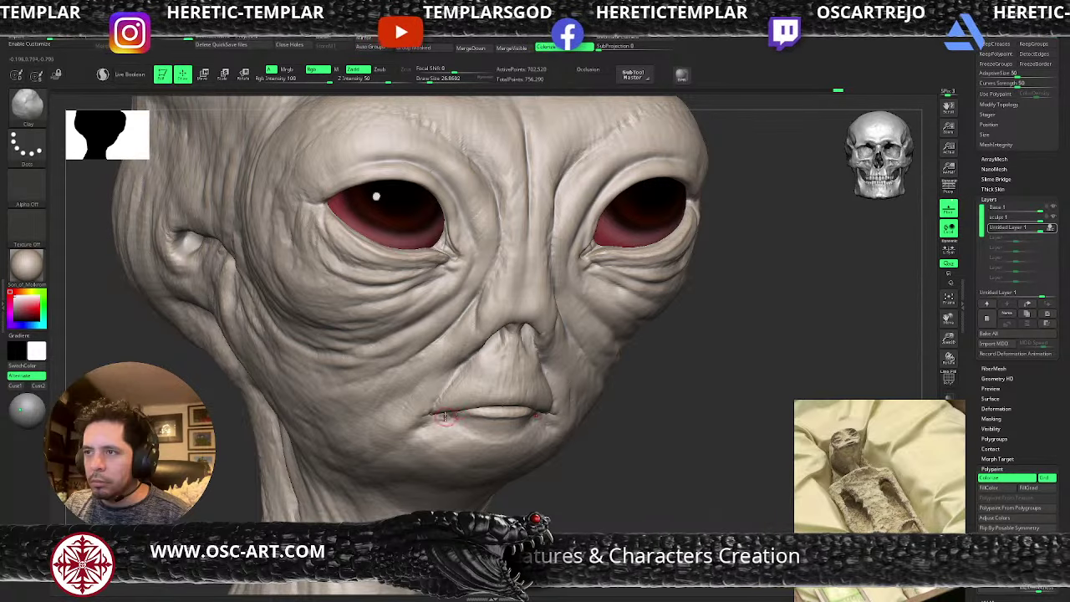
{"action": "key", "text": "s"}
{"action": "key", "text": "ctrl+z"}
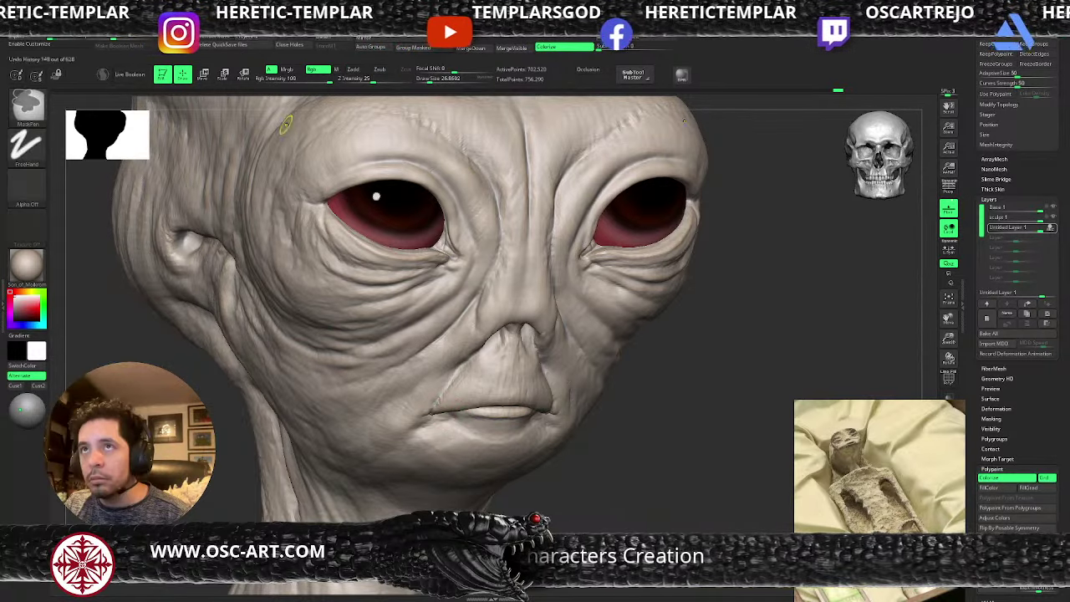
- Build up the mouth corners with the ClayBuildup brush at a draw size of about 37 and smooth the added volume
{"action": "key", "text": "b"}
{"action": "key", "text": "c"}
{"action": "key", "text": "b"}
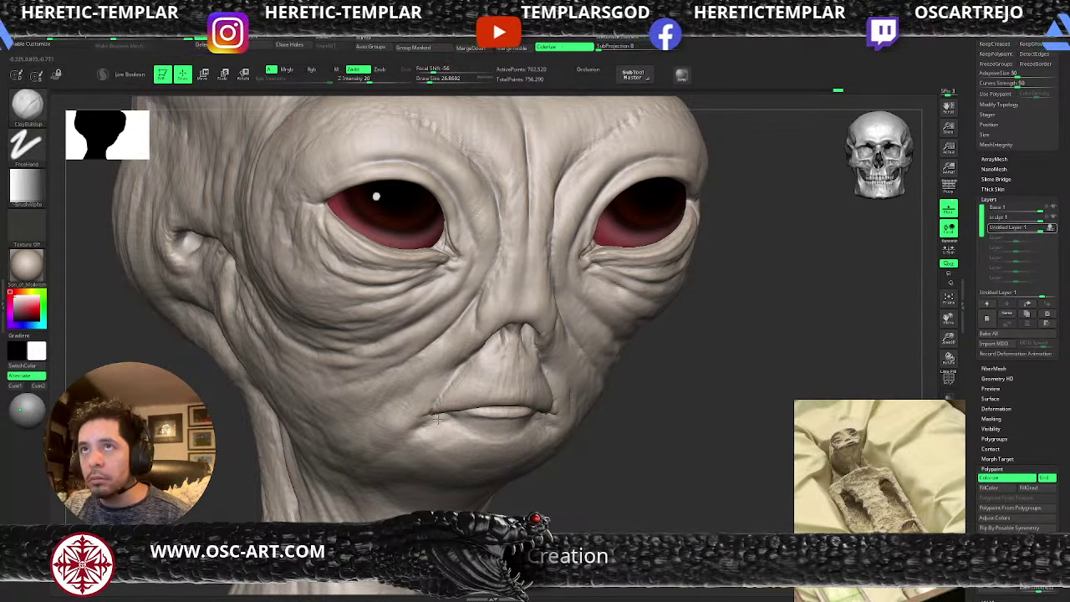
{"action": "key", "text": "s"}
{"action": "left_click_drag", "start_coordinate": [451, 415], "coordinate": [457, 417]}
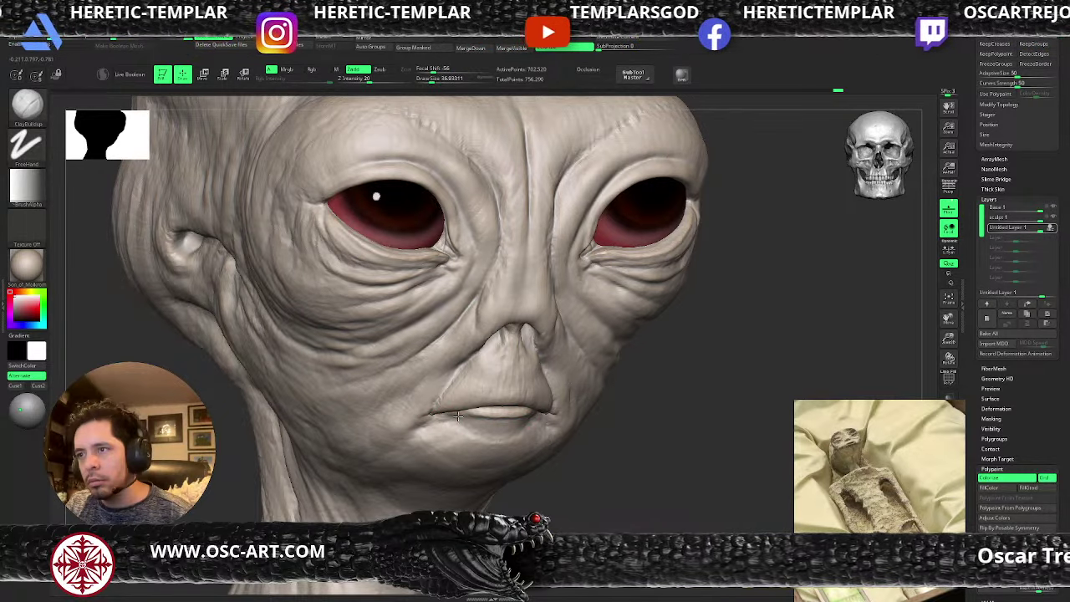
{"action": "key", "text": "shift"}
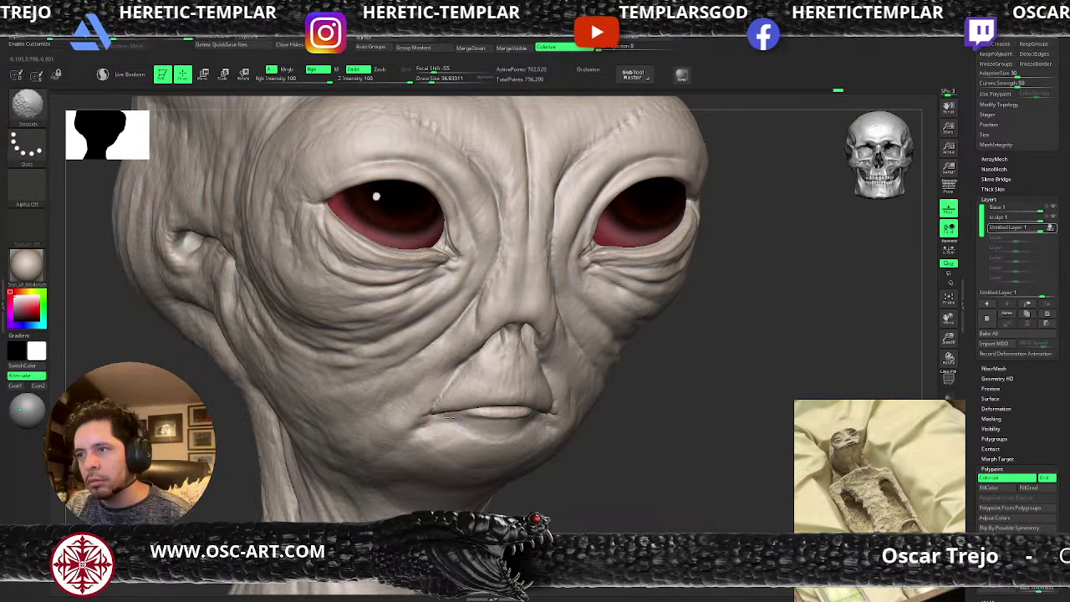
{"action": "left_click_drag", "start_coordinate": [450, 416], "coordinate": [447, 419], "text": "shift"}
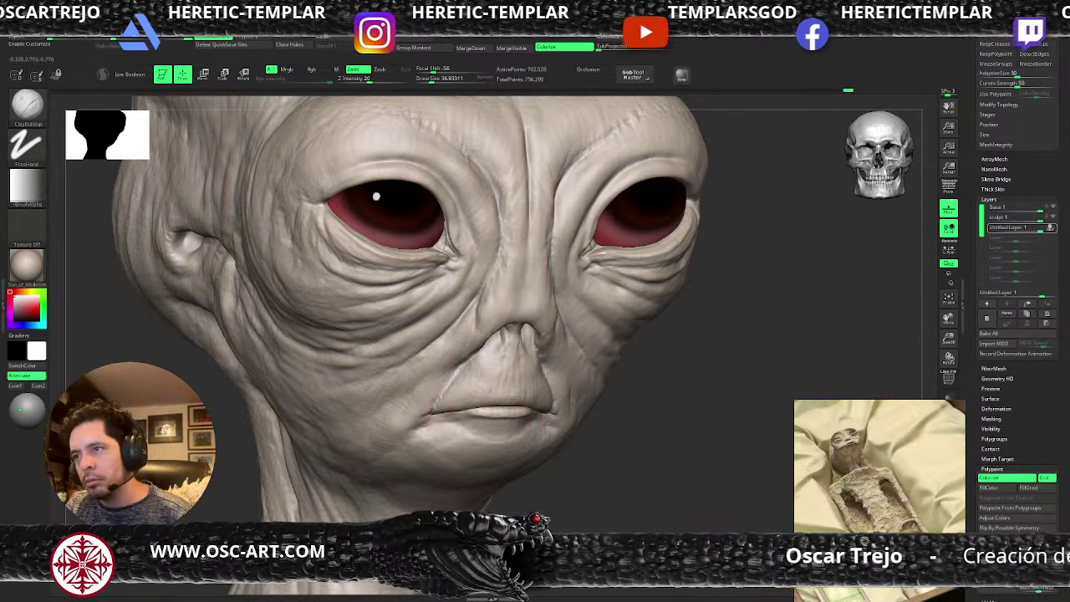
{"action": "left_click_drag", "start_coordinate": [435, 418], "coordinate": [430, 425], "text": "shift"}
{"action": "key", "text": "s"}
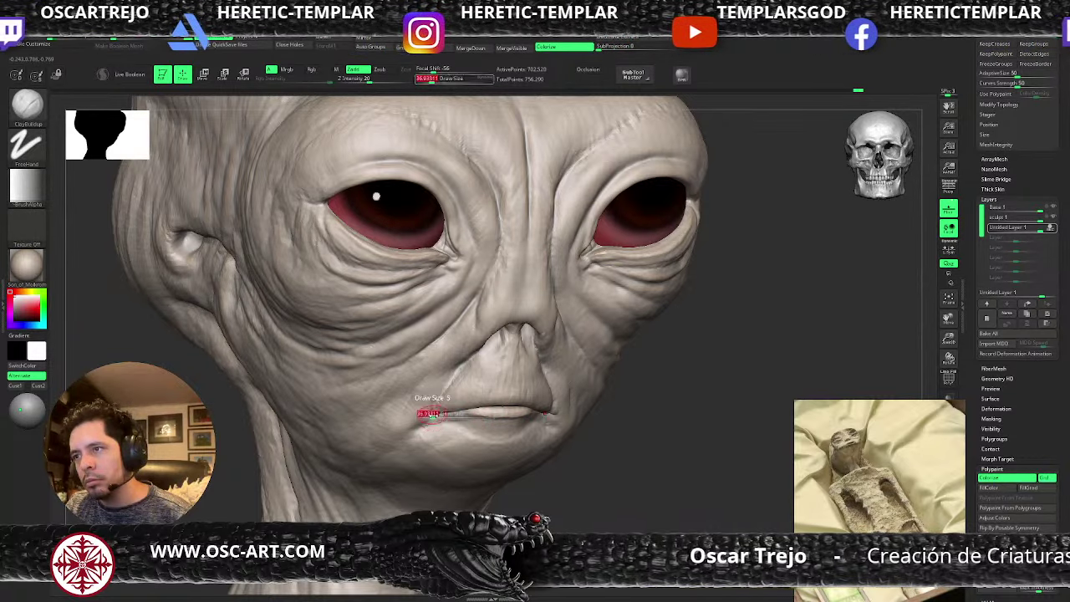
{"action": "key", "text": "shift"}
- Carve the crease at the mouth corners with the DamStandard brush at a draw size of about 51
{"action": "key", "text": "b"}
{"action": "key", "text": "d"}
{"action": "key", "text": "s"}
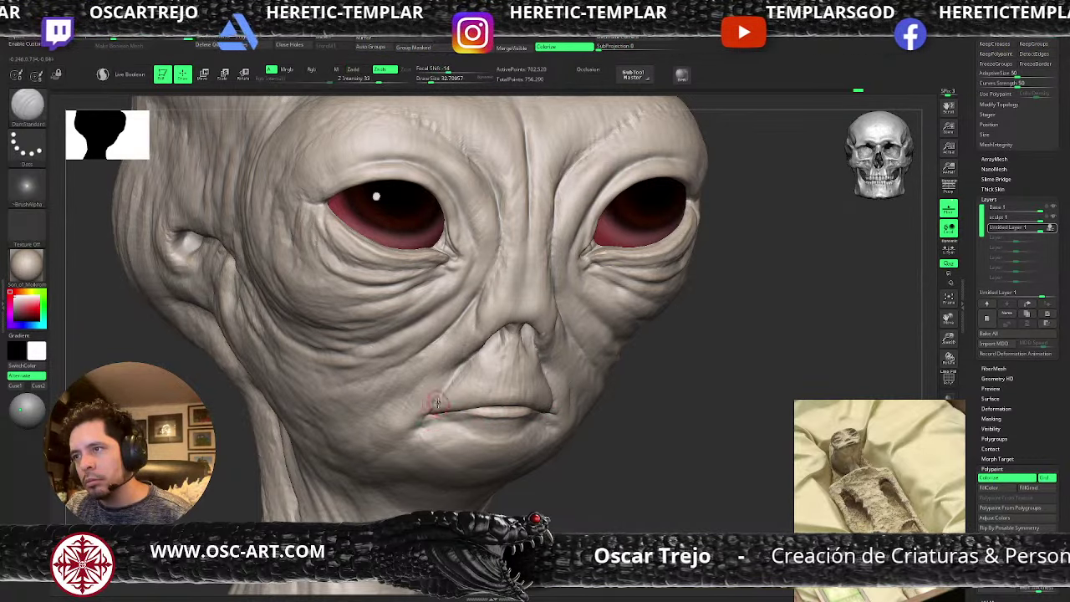
{"action": "key", "text": "s"}
{"action": "left_click_drag", "start_coordinate": [422, 425], "coordinate": [424, 423]}
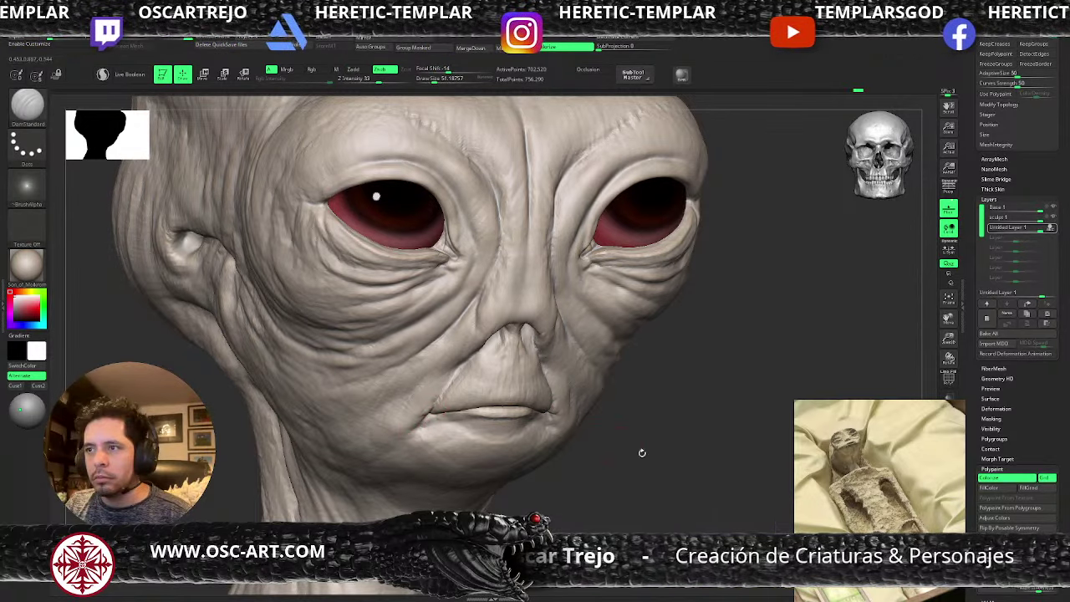
- Stop recording the untitled layer, keep it at full intensity and check the head from the side and front
{"action": "mouse_move", "coordinate": [641, 452]}
{"action": "left_mouse_down"}
{"action": "mouse_move", "coordinate": [607, 423]}
{"action": "mouse_move", "coordinate": [391, 486]}
{"action": "mouse_move", "coordinate": [345, 462]}
{"action": "left_mouse_up"}
{"action": "left_click_drag", "start_coordinate": [345, 461], "coordinate": [645, 414]}
{"action": "mouse_move", "coordinate": [645, 413]}
{"action": "left_mouse_down", "text": "alt"}
{"action": "mouse_move", "coordinate": [661, 436]}
{"action": "mouse_move", "coordinate": [663, 372]}
{"action": "mouse_move", "coordinate": [668, 423]}
{"action": "mouse_move", "coordinate": [696, 422]}
{"action": "left_mouse_up", "text": "alt"}
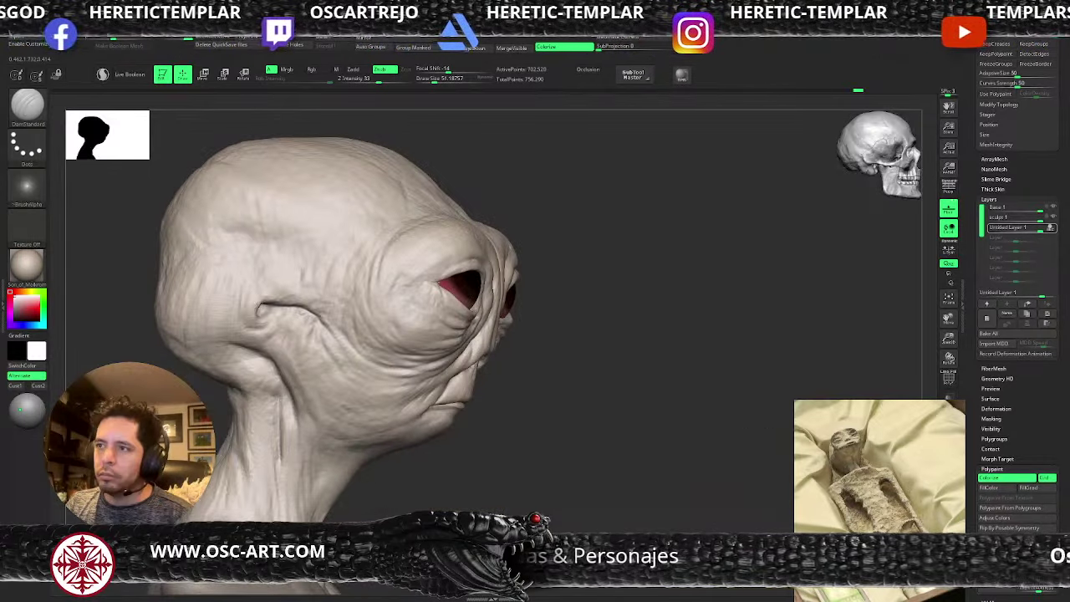
{"action": "left_click", "coordinate": [1051, 228]}
{"action": "mouse_move", "coordinate": [1041, 231]}
{"action": "left_mouse_down"}
{"action": "mouse_move", "coordinate": [1021, 228]}
{"action": "mouse_move", "coordinate": [1042, 236]}
{"action": "left_mouse_up"}
{"action": "left_click_drag", "start_coordinate": [738, 332], "coordinate": [732, 293], "text": "alt"}
{"action": "left_click_drag", "start_coordinate": [711, 307], "coordinate": [671, 332]}
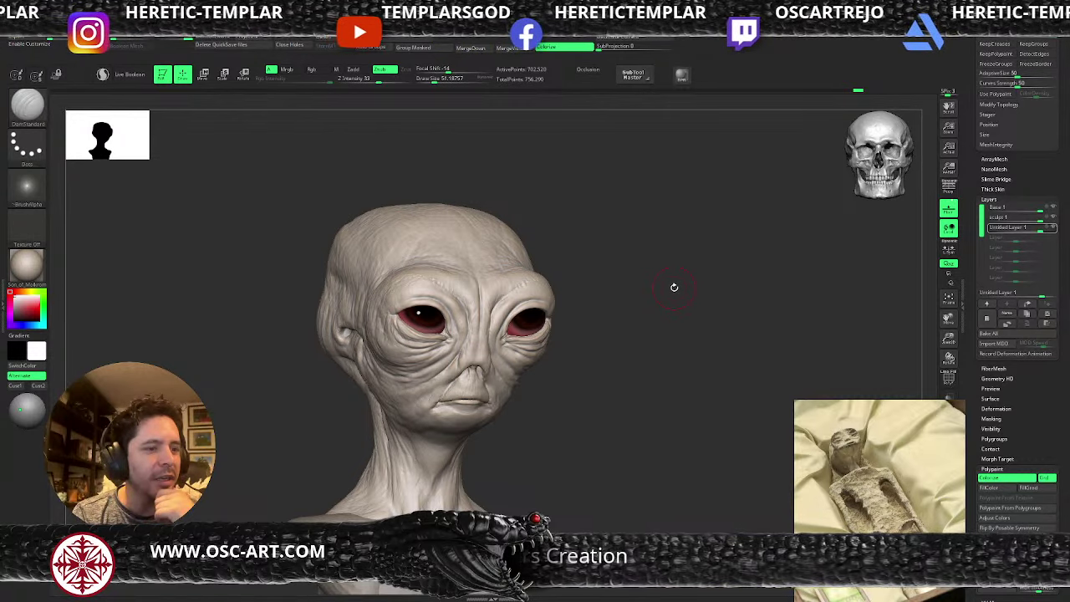
- Try to reshape the nostrils with the Move brush and the Clay brush at a draw size of about 49
{"action": "mouse_move", "coordinate": [597, 394]}
{"action": "left_mouse_down"}
{"action": "mouse_move", "coordinate": [604, 356]}
{"action": "mouse_move", "coordinate": [602, 468]}
{"action": "left_mouse_up"}
{"action": "key", "text": "b"}
{"action": "key", "text": "m"}
{"action": "key", "text": "v"}
{"action": "key", "text": "s"}
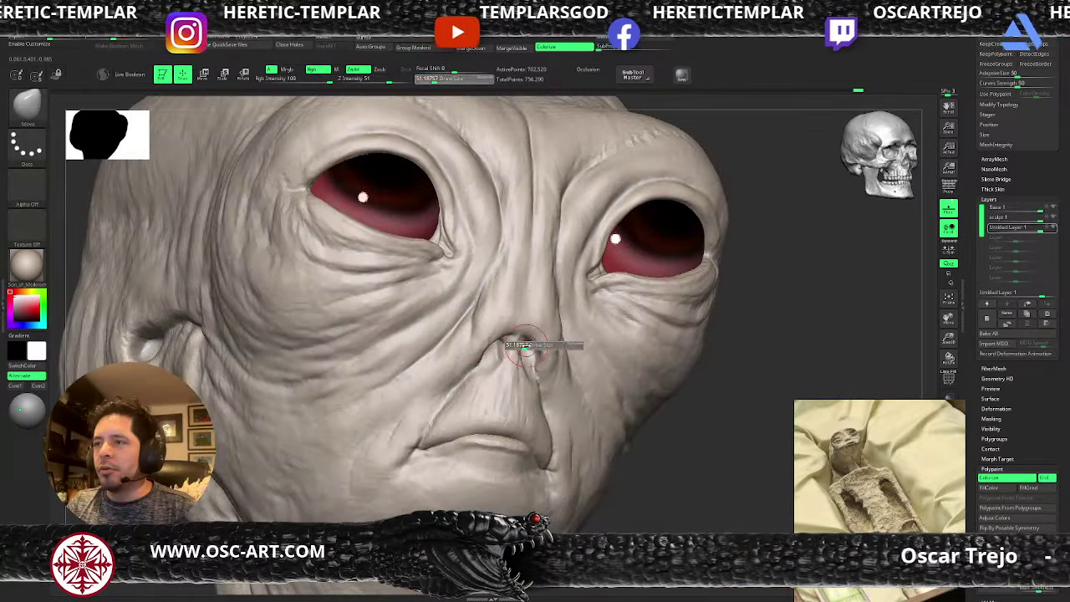
{"action": "left_click", "coordinate": [523, 351]}
{"action": "left_click_drag", "start_coordinate": [715, 457], "coordinate": [535, 368]}
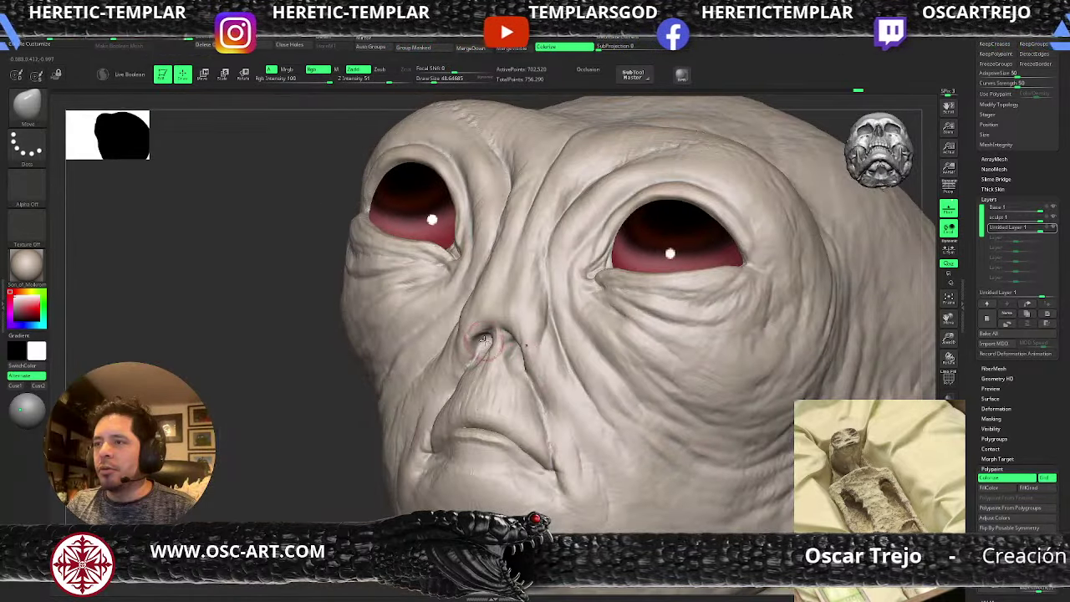
{"action": "left_click_drag", "start_coordinate": [263, 475], "coordinate": [393, 372]}
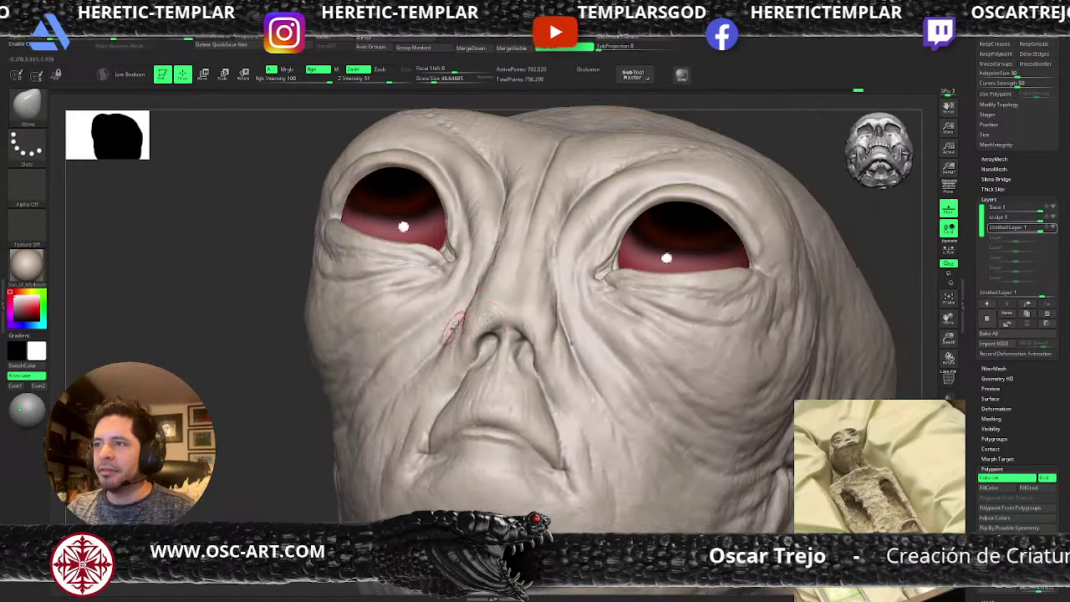
{"action": "key", "text": "b"}
{"action": "key", "text": "c"}
{"action": "key", "text": "l"}
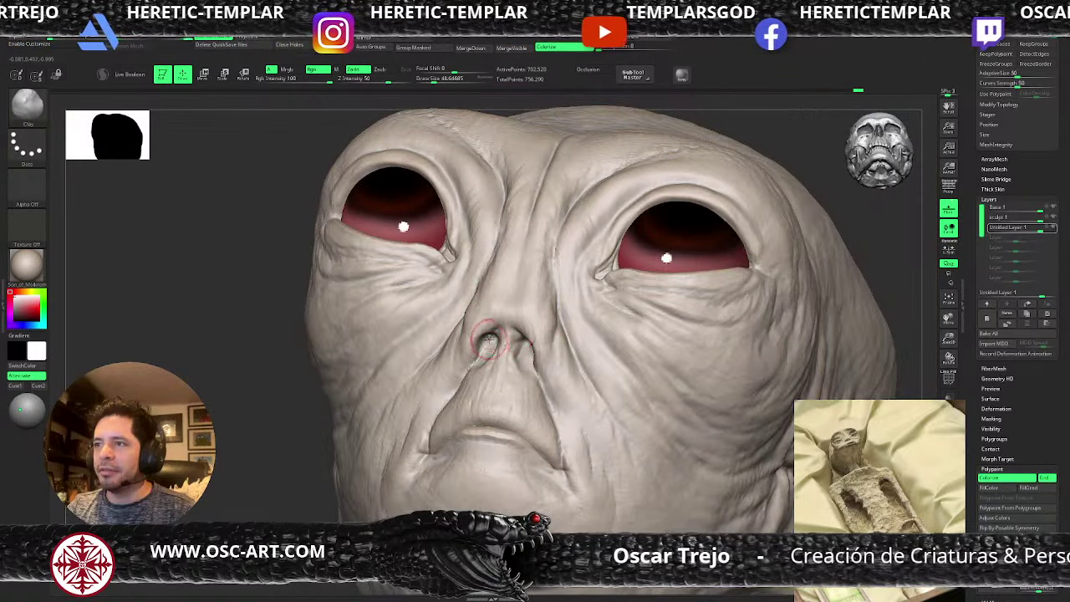
{"action": "left_click", "coordinate": [488, 339]}
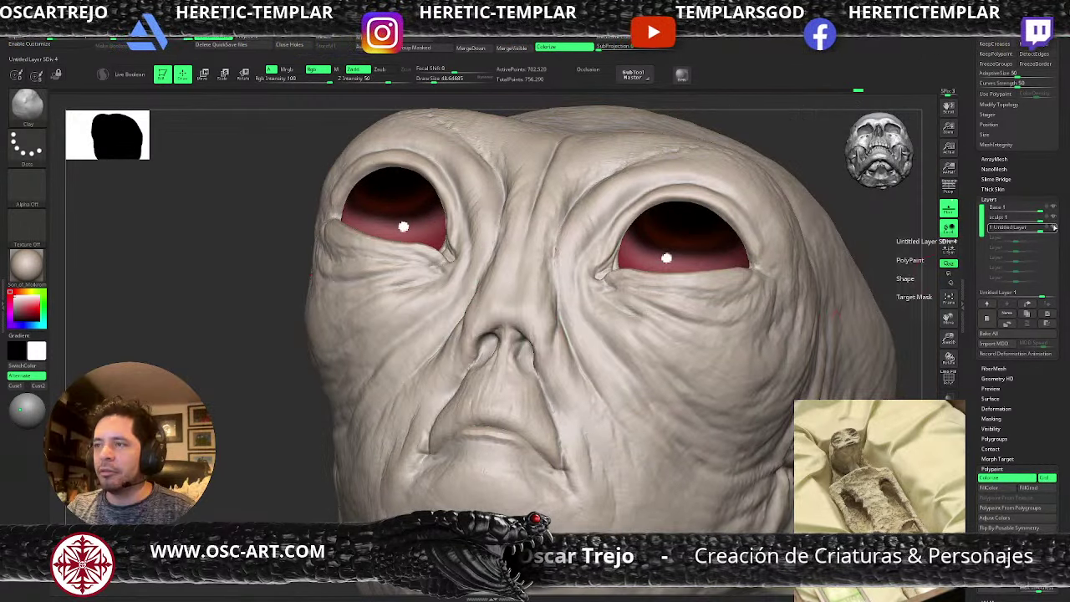
- Hide the untitled layer holding the lip change and start recording on the sculpt layer
{"action": "left_click", "coordinate": [1053, 229]}
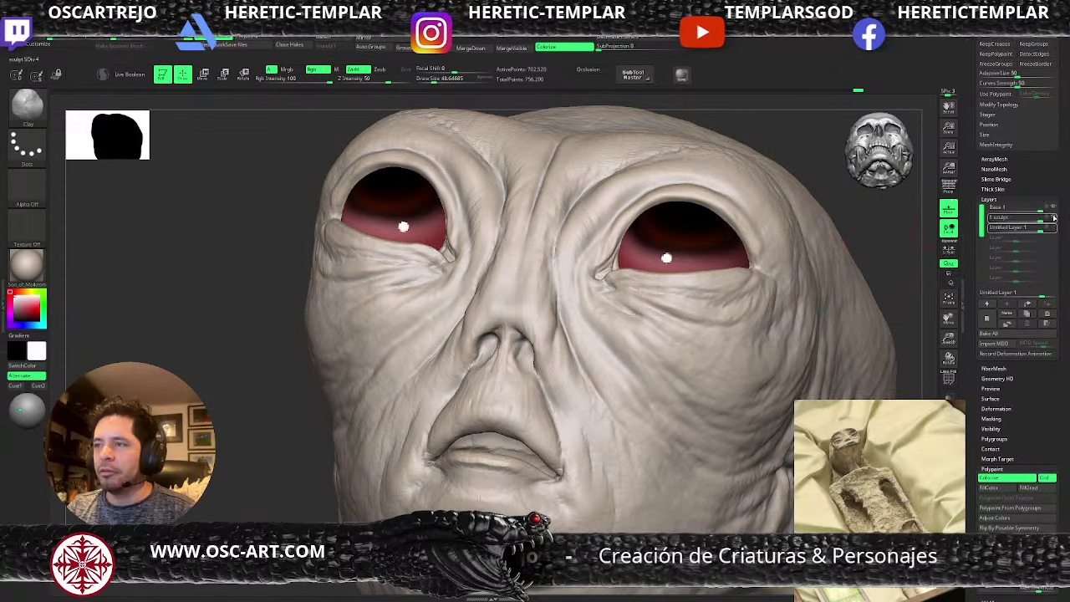
{"action": "left_click", "coordinate": [1048, 218]}
{"action": "key", "text": "ctrl"}
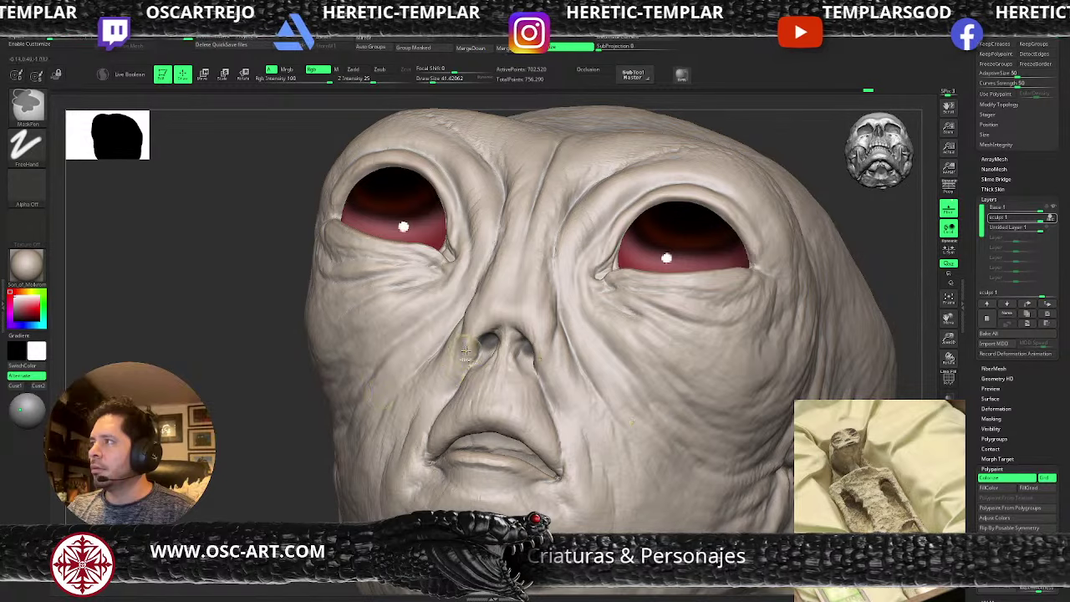
- Mask all but the nostrils one subdivision level down and reshape them with the Move brush at a draw size of about 41
{"action": "key", "text": "shift+d"}
{"action": "left_click_drag", "start_coordinate": [250, 476], "coordinate": [330, 428]}
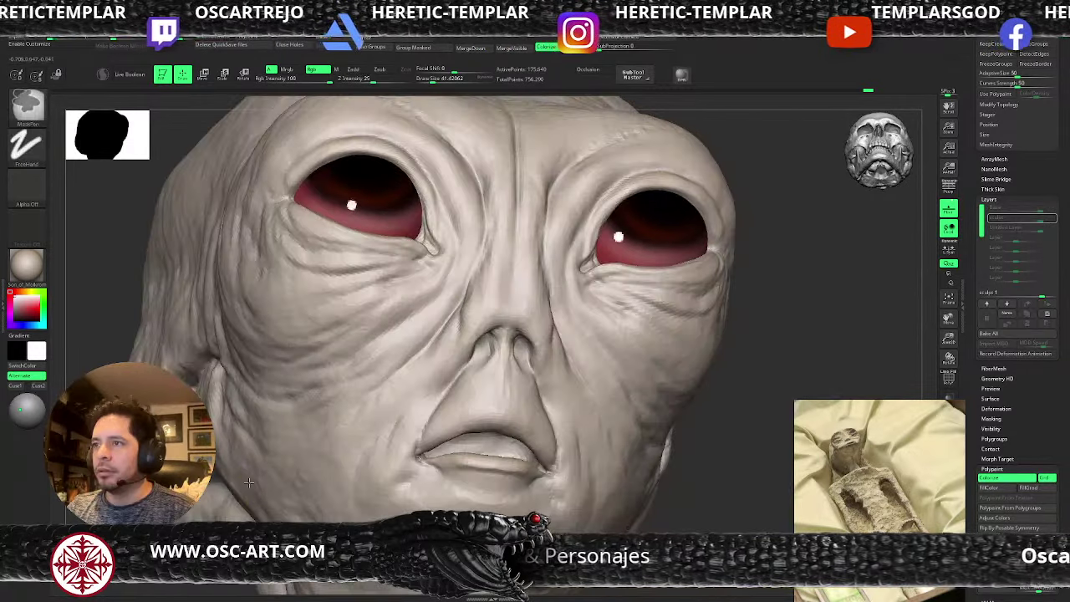
{"action": "left_click_drag", "start_coordinate": [519, 338], "coordinate": [525, 360], "text": "ctrl"}
{"action": "left_click", "coordinate": [750, 387], "text": "ctrl"}
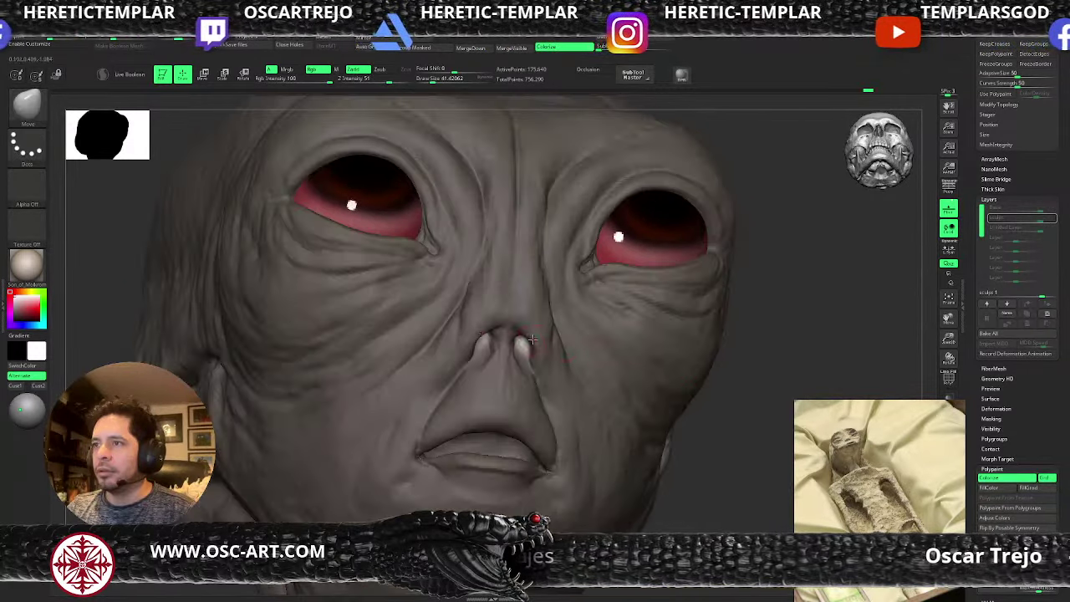
{"action": "left_click_drag", "start_coordinate": [712, 356], "coordinate": [709, 401], "text": "alt"}
{"action": "left_click_drag", "start_coordinate": [664, 388], "coordinate": [355, 443]}
{"action": "left_click_drag", "start_coordinate": [294, 511], "coordinate": [505, 434], "text": "alt"}
{"action": "left_click_drag", "start_coordinate": [607, 409], "coordinate": [595, 398]}
- Mask all but the ear opening at the lowest subdivision level and reshape it with the Move brush at a draw size of about 51
{"action": "mouse_move", "coordinate": [395, 465]}
{"action": "left_mouse_down"}
{"action": "mouse_move", "coordinate": [382, 453]}
{"action": "mouse_move", "coordinate": [375, 498]}
{"action": "left_mouse_up"}
{"action": "mouse_move", "coordinate": [735, 264]}
{"action": "left_mouse_down", "text": "ctrl"}
{"action": "mouse_move", "coordinate": [723, 264]}
{"action": "mouse_move", "coordinate": [739, 265]}
{"action": "left_mouse_up", "text": "ctrl"}
{"action": "left_click", "coordinate": [824, 254], "text": "ctrl"}
{"action": "key", "text": "ctrl+h"}
{"action": "key", "text": "ctrl+h"}
{"action": "key", "text": "shift+d"}
{"action": "key", "text": "shift+d"}
{"action": "key", "text": "s"}
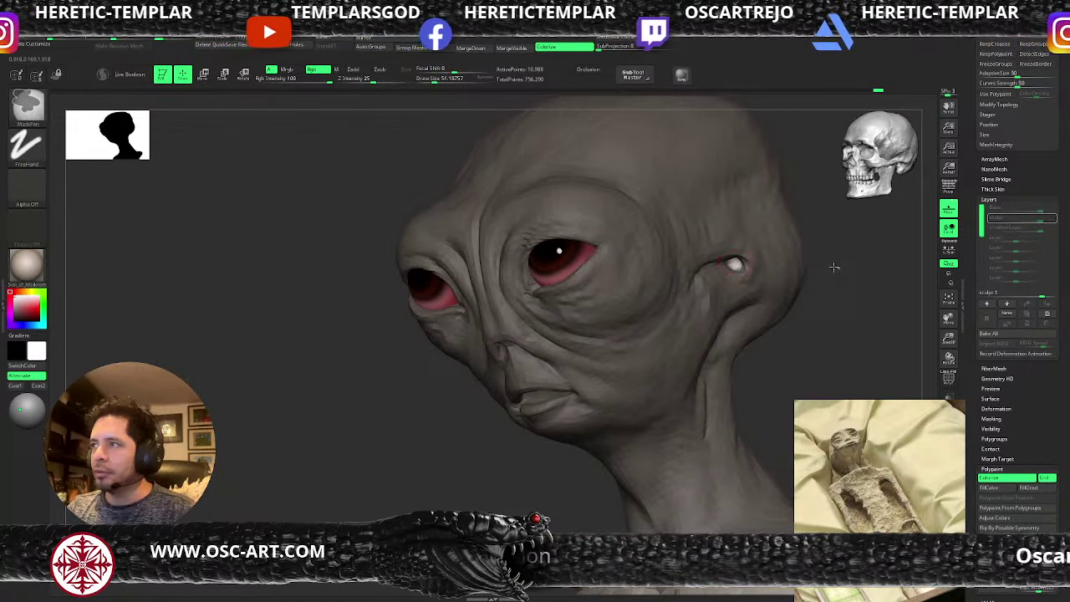
{"action": "left_click", "coordinate": [836, 268], "text": "ctrl"}
{"action": "left_click", "coordinate": [807, 269], "text": "ctrl"}
{"action": "left_click", "coordinate": [850, 255], "text": "ctrl"}
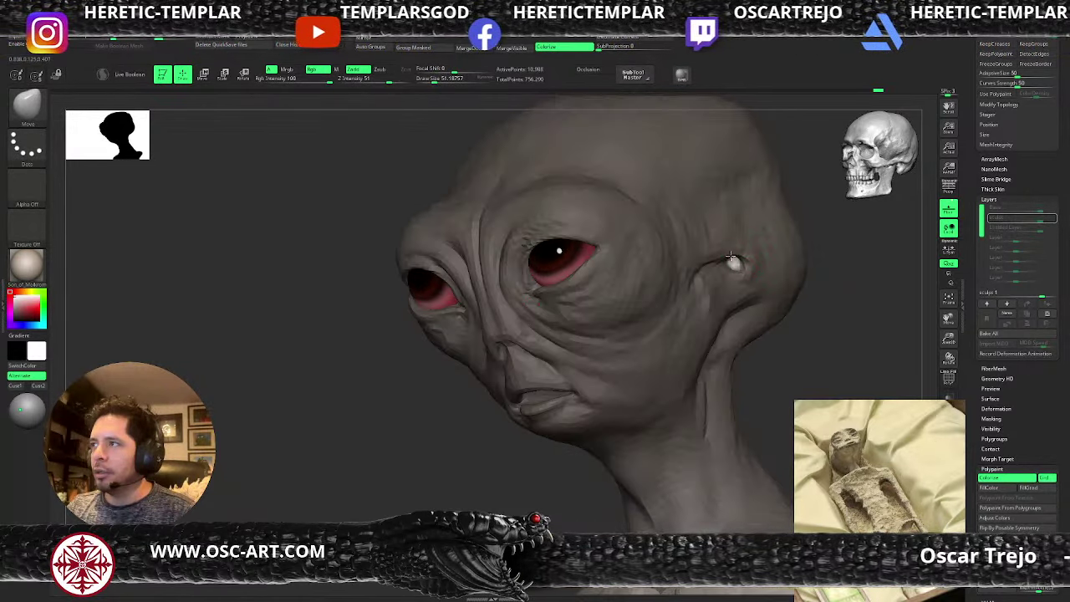
- Clear the mask around the ear opening and return the head to the highest subdivision level
{"action": "left_click_drag", "start_coordinate": [849, 263], "coordinate": [864, 304], "text": "ctrl"}
{"action": "right_click_drag", "start_coordinate": [833, 282], "coordinate": [815, 286], "text": "ctrl"}
{"action": "key", "text": "d"}
{"action": "key", "text": "d"}
{"action": "key", "text": "d"}
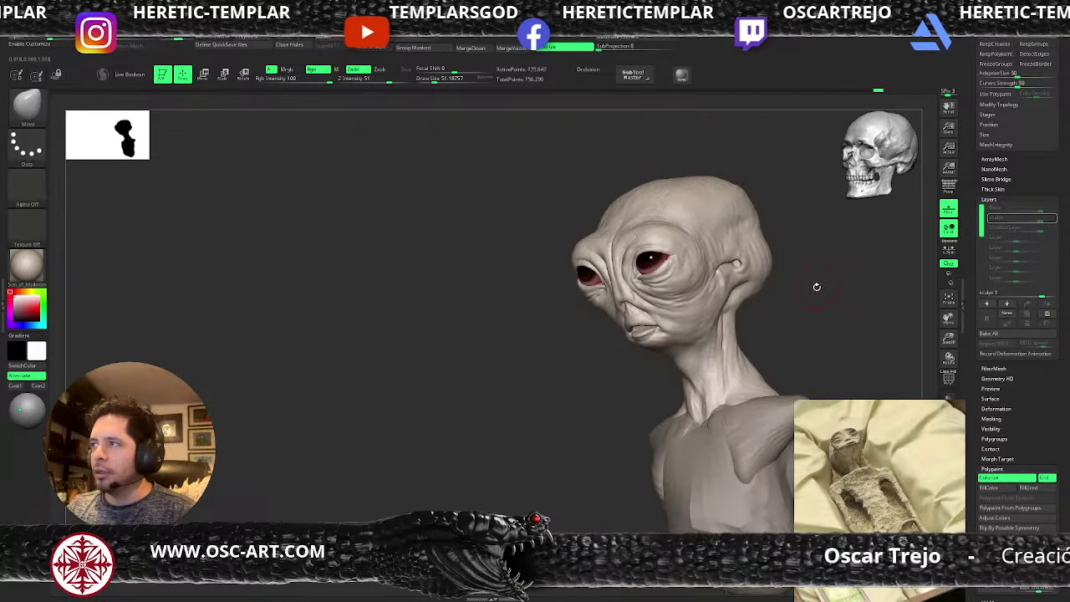
- Adjust the jaw contour with the Move brush at a draw size of about 128
{"action": "left_click_drag", "start_coordinate": [816, 287], "coordinate": [735, 331]}
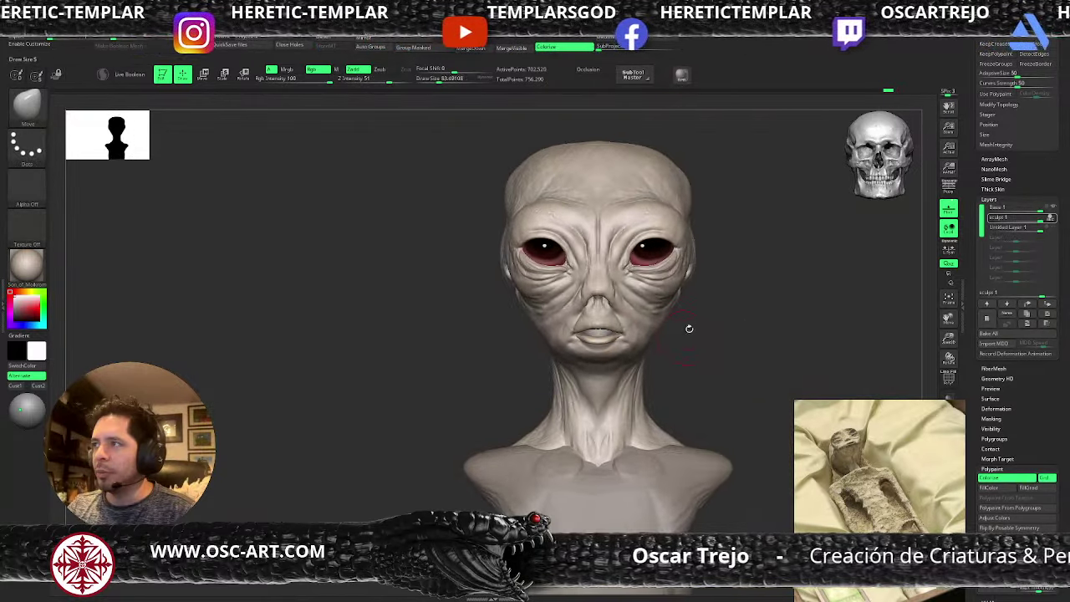
{"action": "key", "text": "]"}
{"action": "mouse_move", "coordinate": [656, 330]}
{"action": "left_mouse_down"}
{"action": "mouse_move", "coordinate": [687, 318]}
{"action": "mouse_move", "coordinate": [678, 325]}
{"action": "left_mouse_up"}
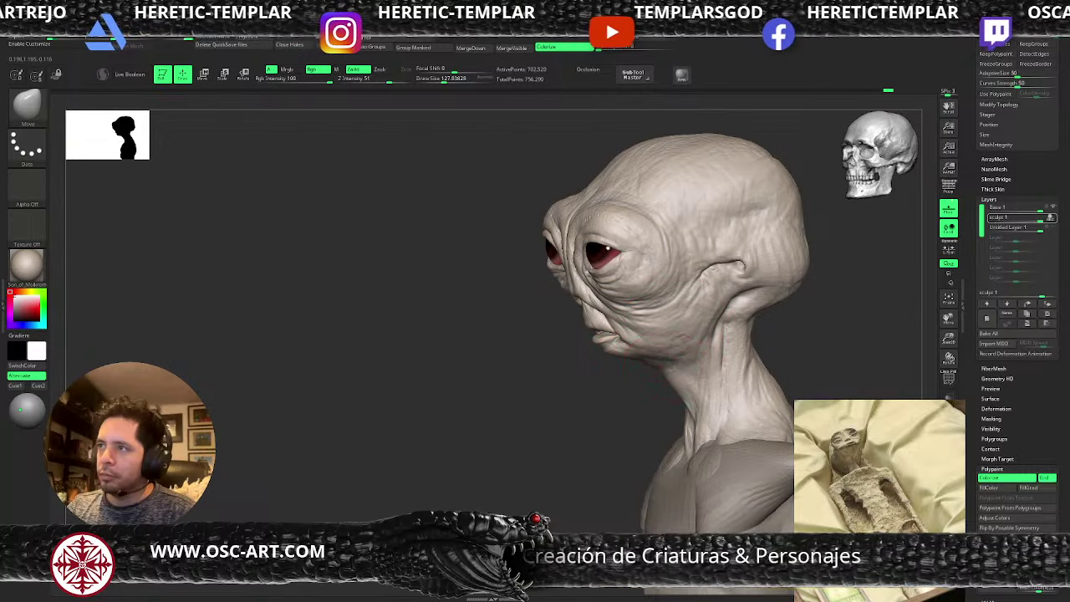
{"action": "left_click_drag", "start_coordinate": [645, 389], "coordinate": [617, 385]}
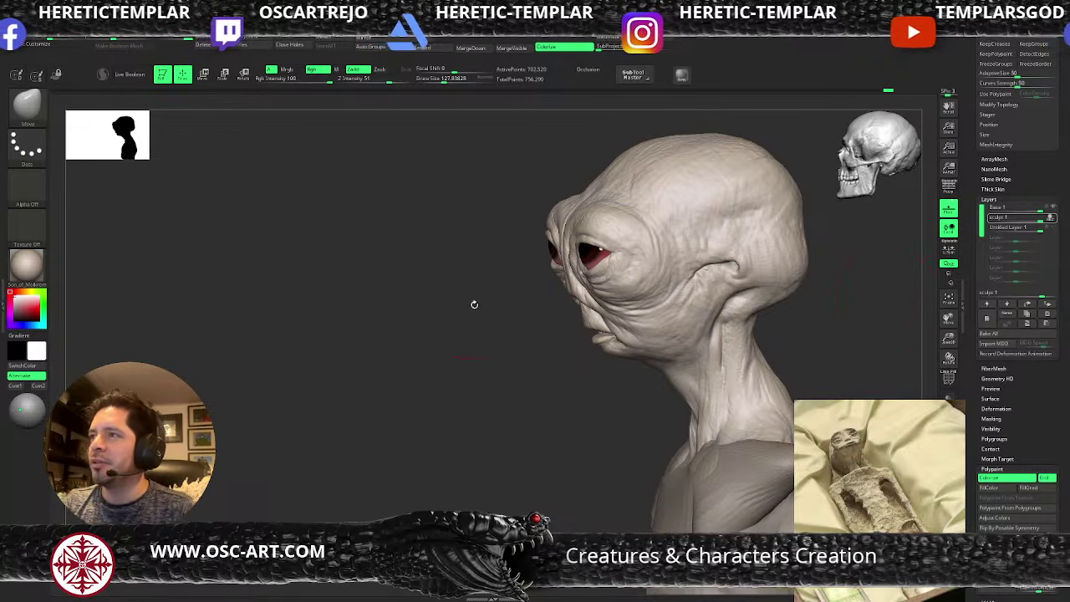
- Adjust the nose bridge between the eyes with the Move brush at a draw size of about 56, and reframe the bust
{"action": "mouse_move", "coordinate": [474, 304]}
{"action": "left_mouse_down"}
{"action": "mouse_move", "coordinate": [468, 348]}
{"action": "mouse_move", "coordinate": [487, 381]}
{"action": "left_mouse_up"}
{"action": "key", "text": "s"}
{"action": "left_click_drag", "start_coordinate": [499, 247], "coordinate": [510, 234]}
{"action": "key", "text": "s"}
{"action": "key", "text": "s"}
{"action": "key", "text": "s"}
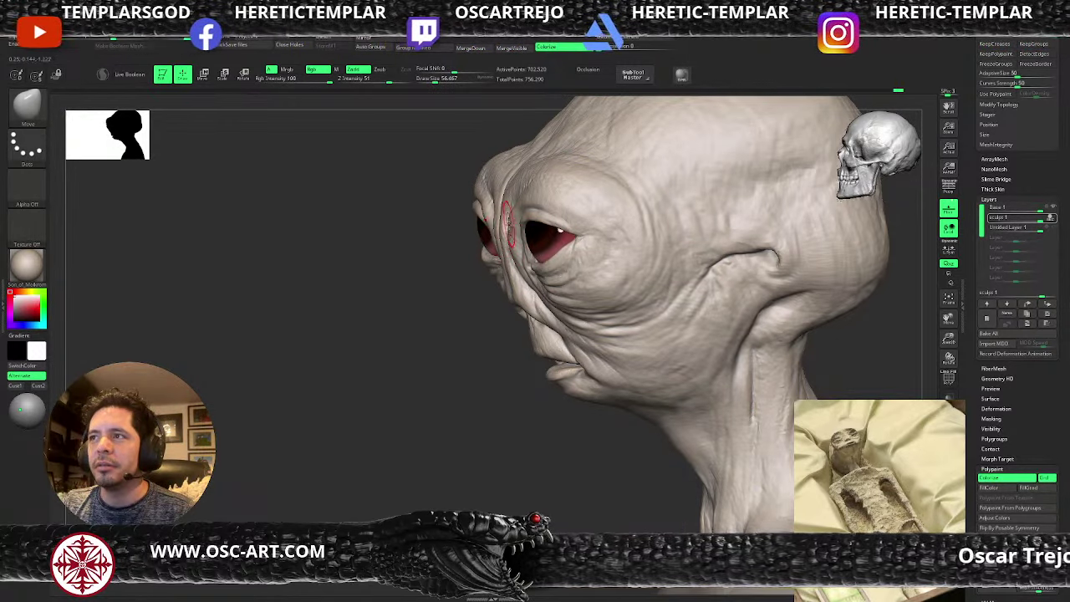
{"action": "key", "text": "f"}
- Smooth the wrinkles below the eyes one subdivision level down and return the head to the highest level
{"action": "left_click_drag", "start_coordinate": [430, 300], "coordinate": [540, 298]}
{"action": "mouse_move", "coordinate": [615, 291]}
{"action": "left_mouse_down"}
{"action": "mouse_move", "coordinate": [574, 263]}
{"action": "mouse_move", "coordinate": [594, 303]}
{"action": "mouse_move", "coordinate": [552, 324]}
{"action": "mouse_move", "coordinate": [565, 303]}
{"action": "mouse_move", "coordinate": [550, 289]}
{"action": "left_mouse_up"}
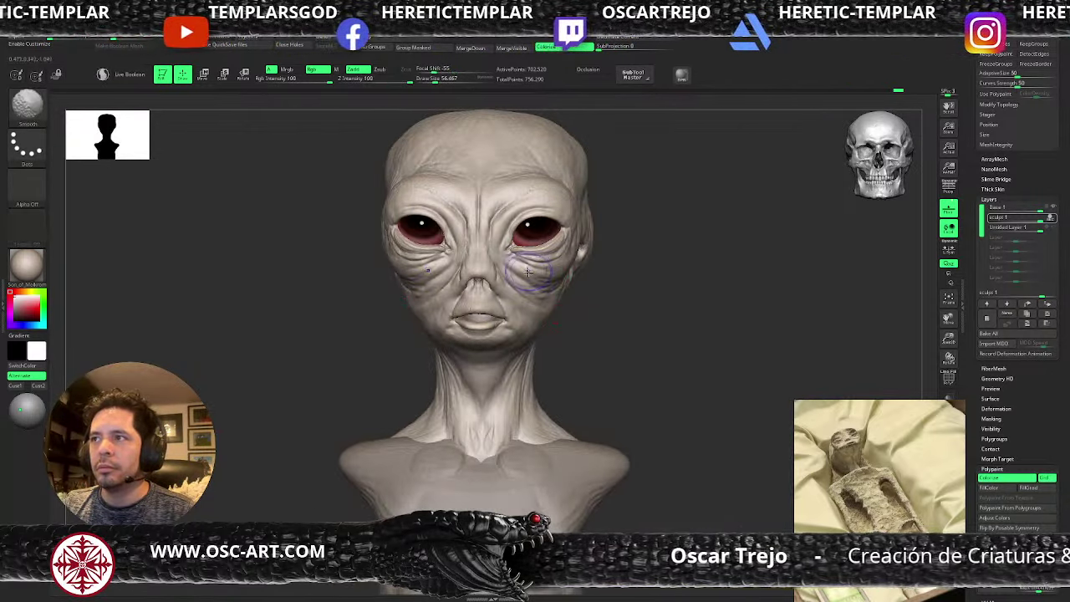
{"action": "key", "text": "shift+d"}
{"action": "key", "text": "d"}
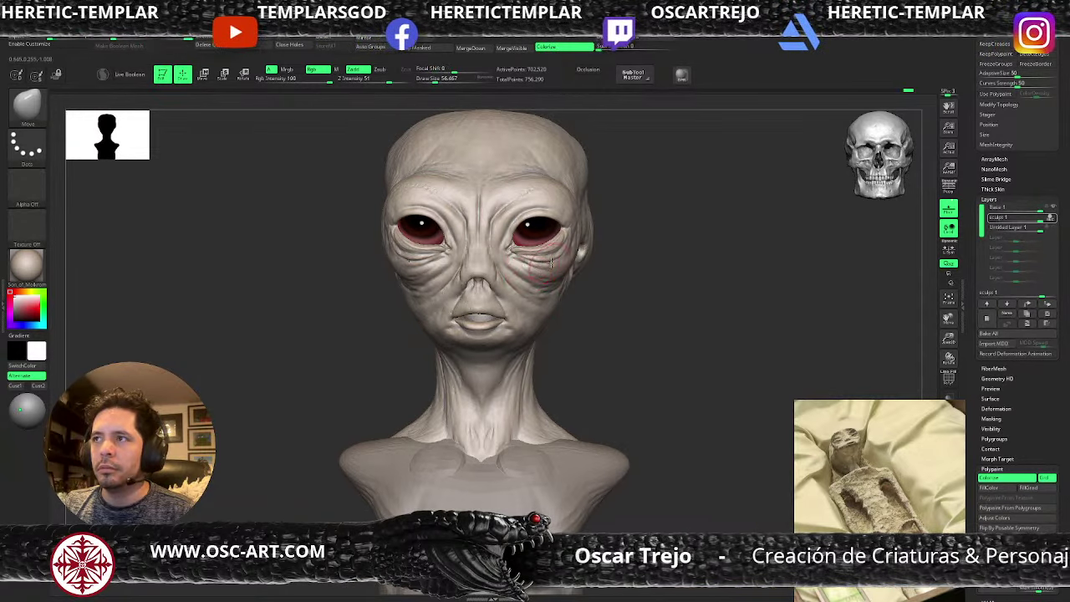
- Build up the skin folds beneath the eyes with the Clay brush at a draw size of about 65
{"action": "left_click_drag", "start_coordinate": [611, 260], "coordinate": [590, 261]}
{"action": "key", "text": "b"}
{"action": "key", "text": "c"}
{"action": "key", "text": "l"}
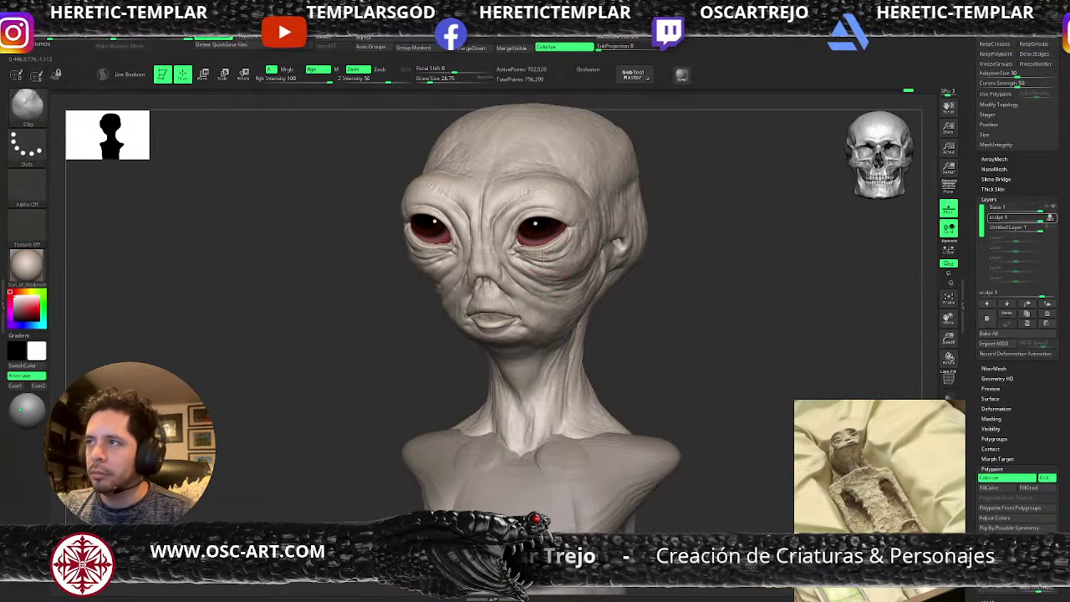
{"action": "key", "text": "s"}
{"action": "left_click", "coordinate": [547, 250]}
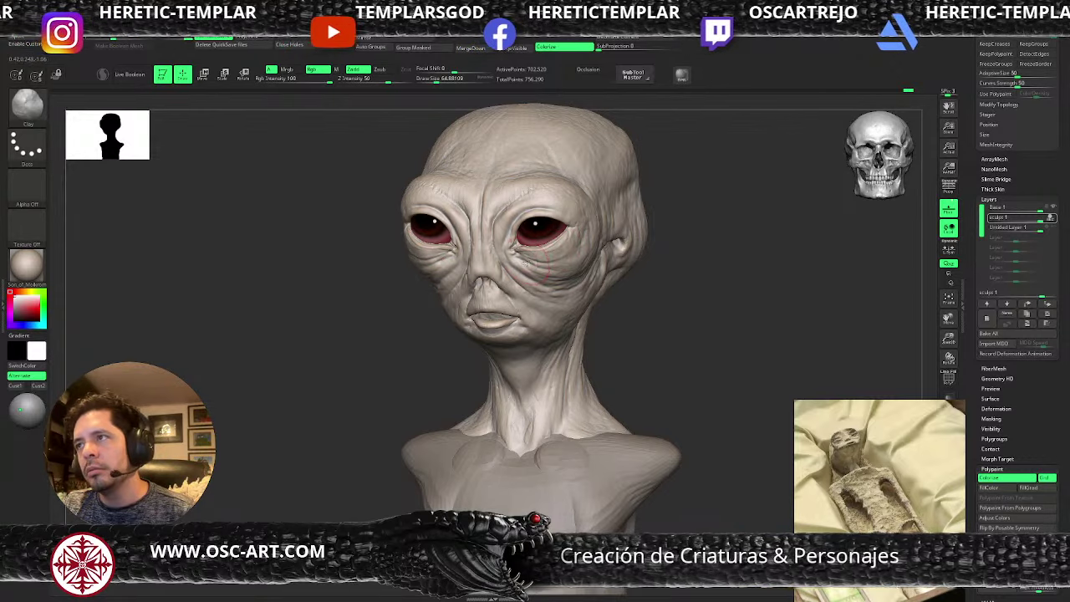
{"action": "left_click_drag", "start_coordinate": [526, 263], "coordinate": [569, 272]}
{"action": "left_click_drag", "start_coordinate": [635, 318], "coordinate": [667, 321]}
{"action": "right_click_drag", "start_coordinate": [667, 321], "coordinate": [659, 316], "text": "ctrl"}
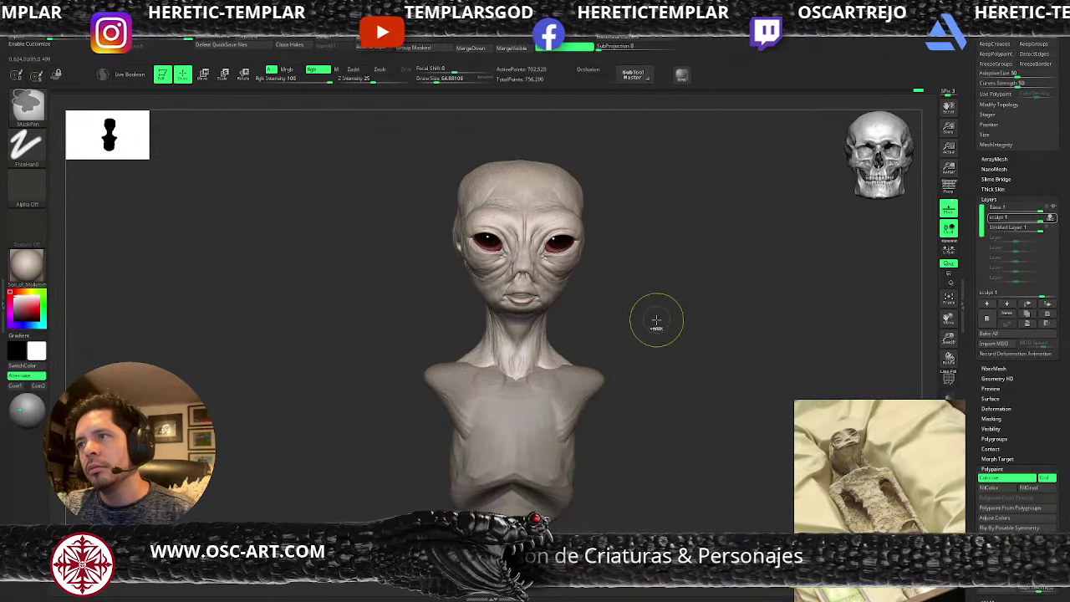
{"action": "left_click_drag", "start_coordinate": [649, 312], "coordinate": [664, 323]}
{"action": "right_click_drag", "start_coordinate": [663, 323], "coordinate": [666, 351], "text": "ctrl"}
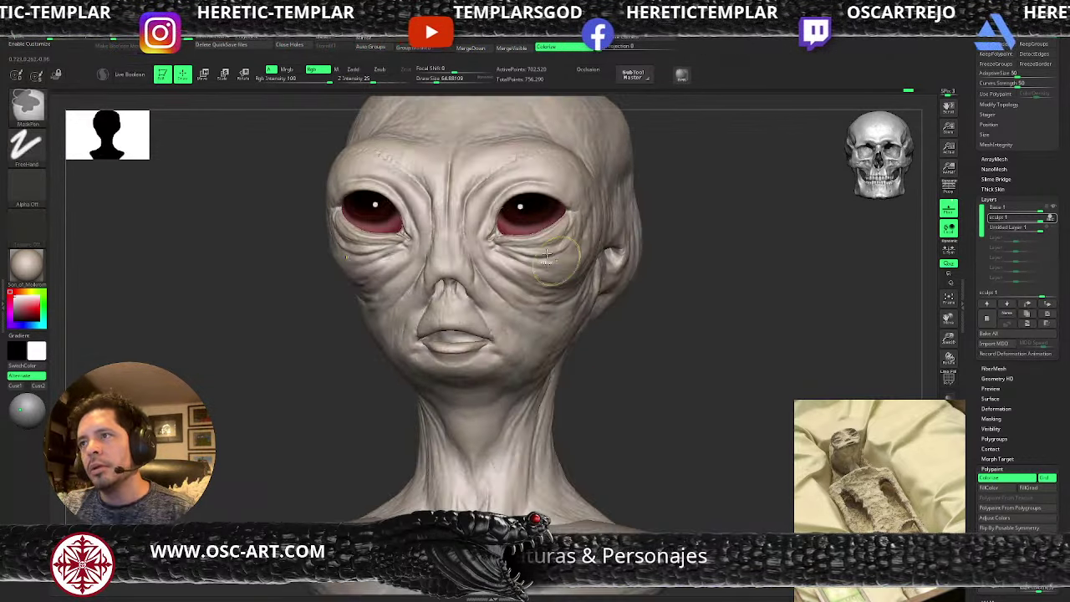
{"action": "left_click_drag", "start_coordinate": [496, 247], "coordinate": [545, 249]}
- Fill out the cheek area below the eyes with ClayBuildup at a draw size of about 140 on the second subdivision level
{"action": "key", "text": "b"}
{"action": "key", "text": "c"}
{"action": "key", "text": "b"}
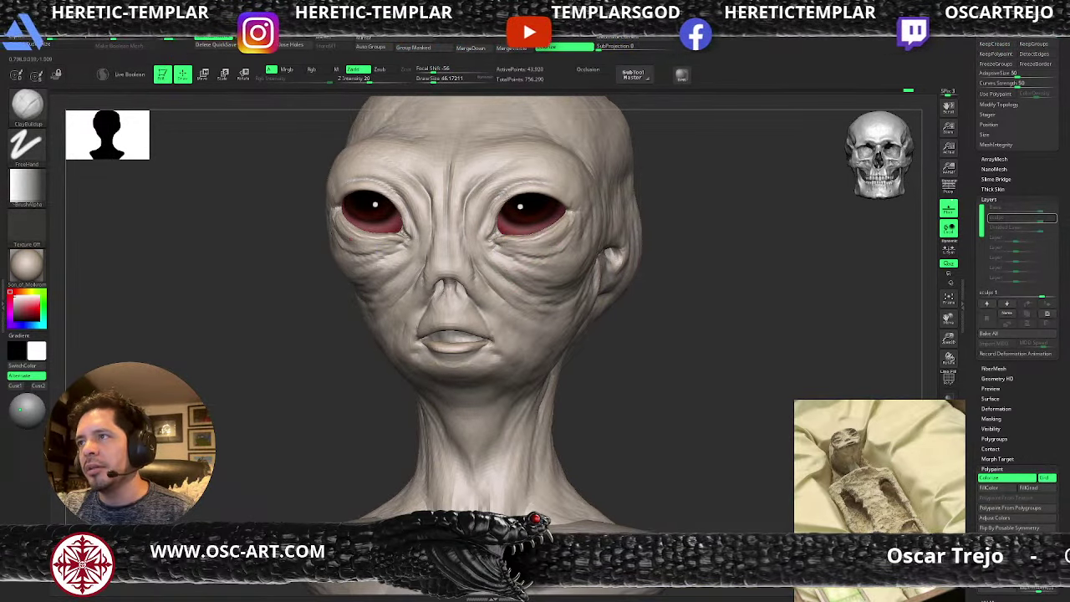
{"action": "left_click", "coordinate": [444, 81]}
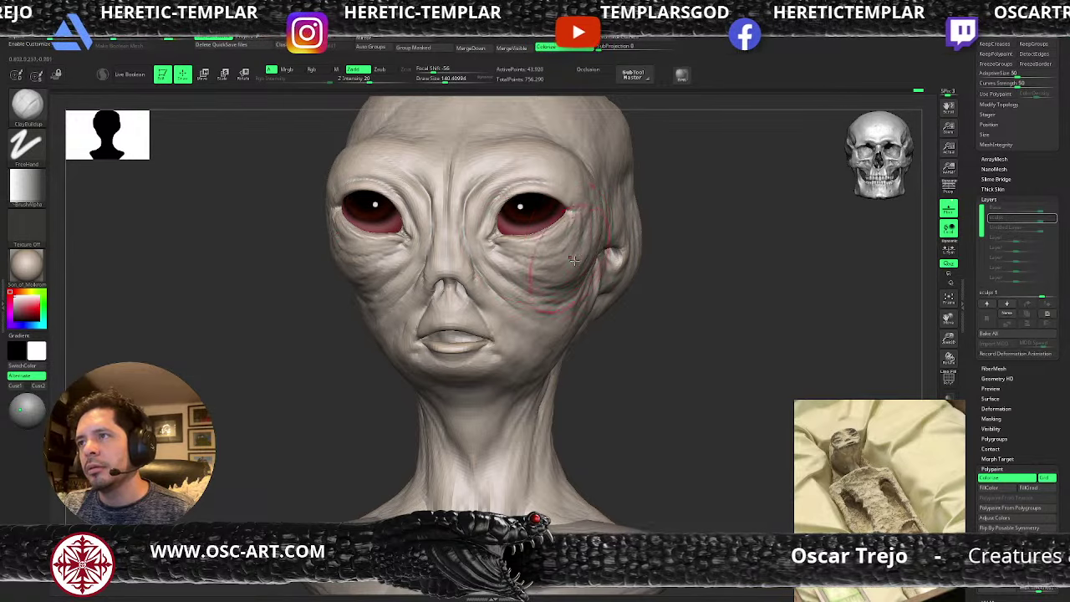
{"action": "key", "text": "d"}
{"action": "key", "text": "d"}
{"action": "key", "text": "f"}
- Add volume to the under-eye bags with ClayBuildup at a draw size of about 77 on the lowest subdivision level
{"action": "mouse_move", "coordinate": [661, 343]}
{"action": "left_mouse_down"}
{"action": "mouse_move", "coordinate": [600, 308]}
{"action": "mouse_move", "coordinate": [606, 302]}
{"action": "mouse_move", "coordinate": [608, 341]}
{"action": "left_mouse_up"}
{"action": "key", "text": "shift+d"}
{"action": "key", "text": "shift+d"}
{"action": "key", "text": "shift+d"}
{"action": "key", "text": "s"}
{"action": "left_click_drag", "start_coordinate": [535, 262], "coordinate": [522, 263]}
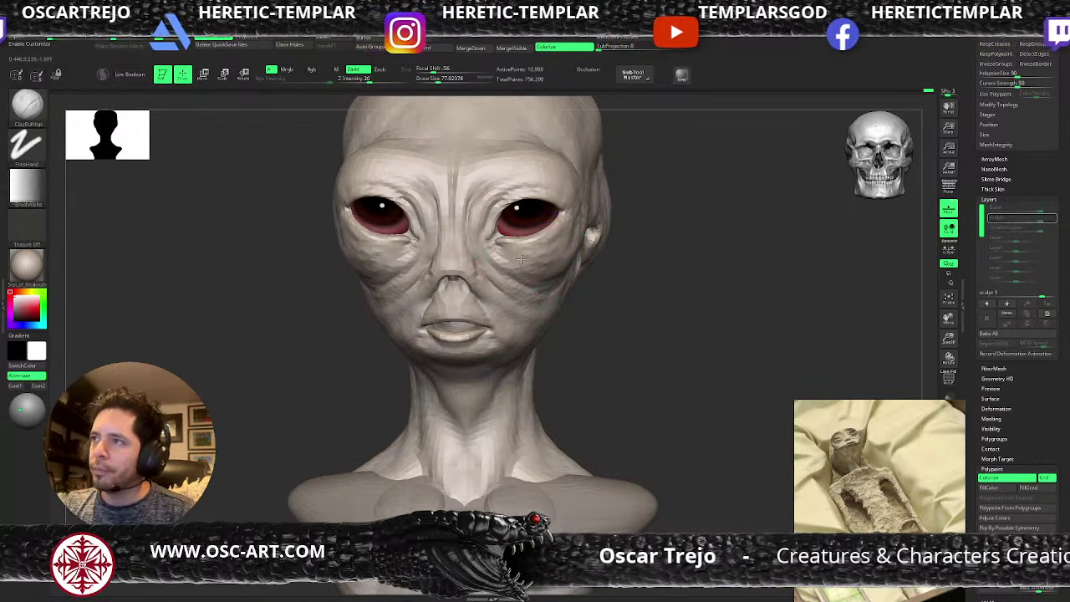
{"action": "left_click_drag", "start_coordinate": [623, 286], "coordinate": [537, 268]}
- Refine the under-eye wrinkles at the highest subdivision level with the Standard brush at a draw size of about 68
{"action": "key", "text": "b"}
{"action": "key", "text": "s"}
{"action": "key", "text": "t"}
{"action": "key", "text": "s"}
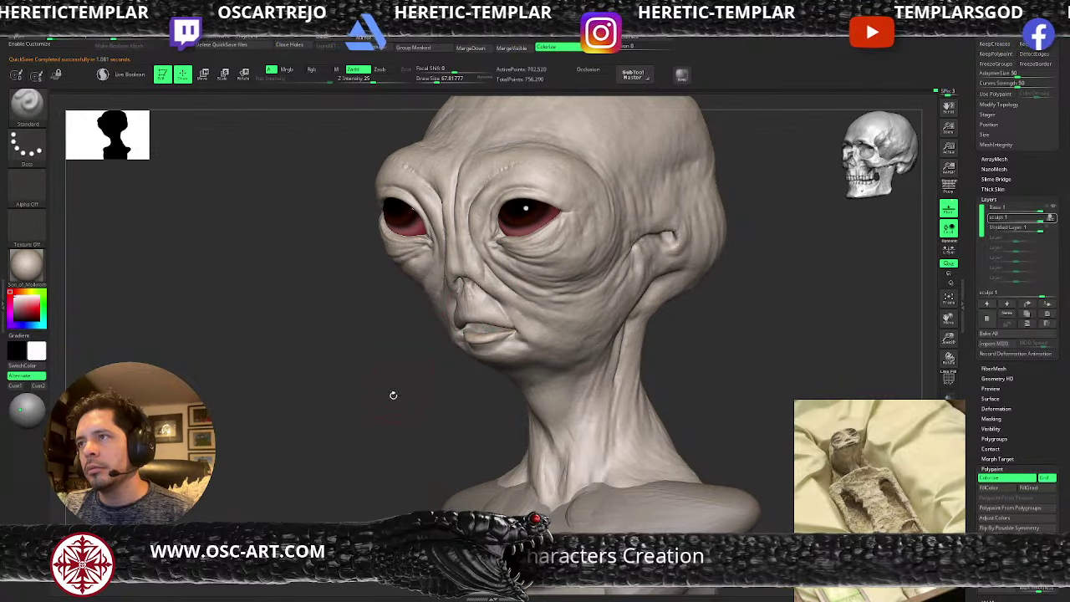
- Add clay to the folds below the eyes on the second subdivision level with ClayBuildup at a draw size of about 51
{"action": "left_click_drag", "start_coordinate": [394, 410], "coordinate": [354, 334], "text": "alt"}
{"action": "left_click_drag", "start_coordinate": [354, 334], "coordinate": [422, 351]}
{"action": "left_click_drag", "start_coordinate": [635, 292], "coordinate": [691, 319]}
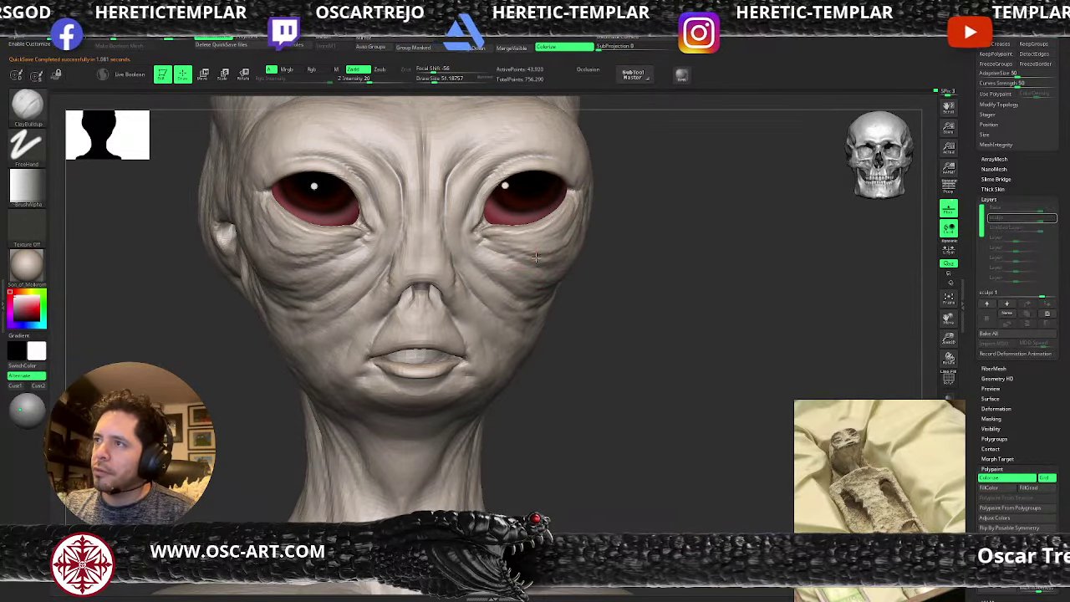
{"action": "mouse_move", "coordinate": [535, 258]}
{"action": "left_mouse_down"}
{"action": "mouse_move", "coordinate": [574, 244]}
{"action": "mouse_move", "coordinate": [551, 254]}
{"action": "left_mouse_up"}
{"action": "key", "text": "s"}
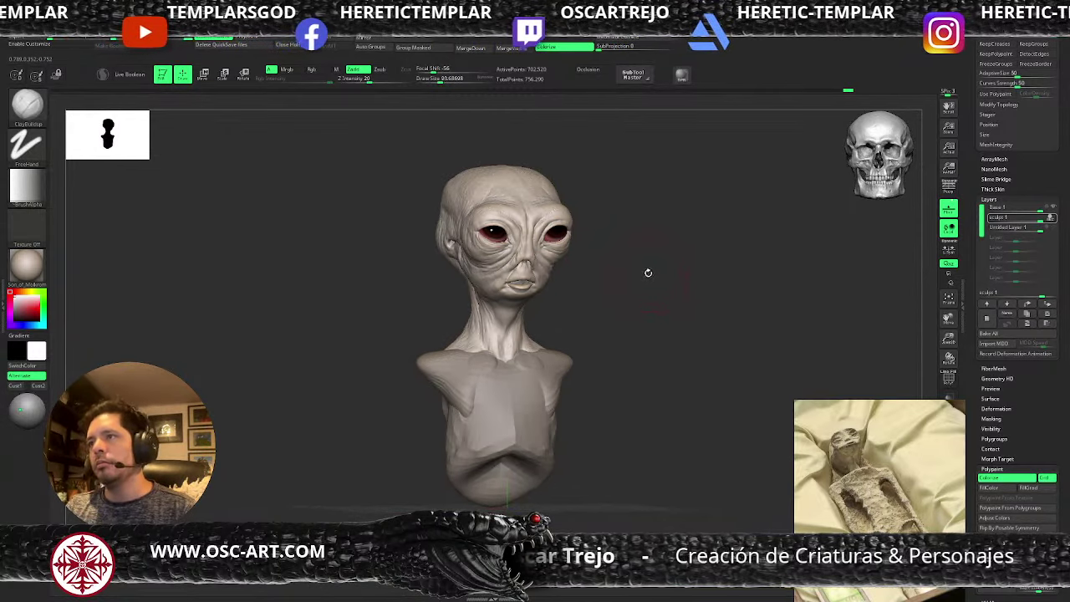
- Smooth the bulge below the eyes at the lowest subdivision level and return the head to the highest level
{"action": "left_click_drag", "start_coordinate": [684, 218], "coordinate": [690, 218]}
{"action": "left_click_drag", "start_coordinate": [666, 268], "coordinate": [685, 349], "text": "alt"}
{"action": "key", "text": "shift+d"}
{"action": "key", "text": "shift+d"}
{"action": "key", "text": "shift+d"}
{"action": "left_click_drag", "start_coordinate": [523, 300], "coordinate": [549, 294], "text": "shift"}
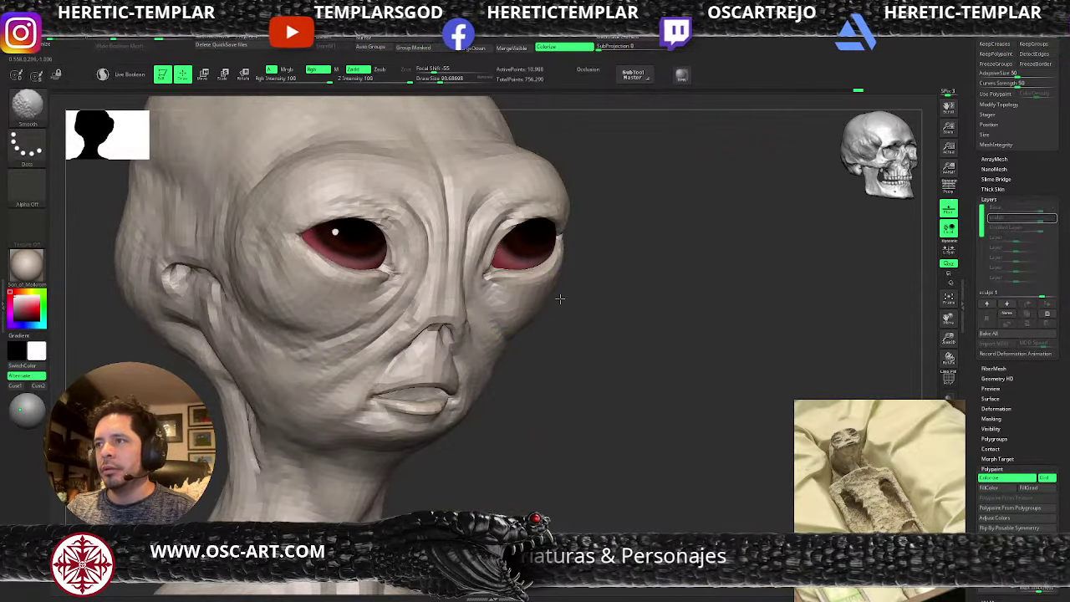
{"action": "key", "text": "d"}
{"action": "key", "text": "d"}
{"action": "key", "text": "d"}
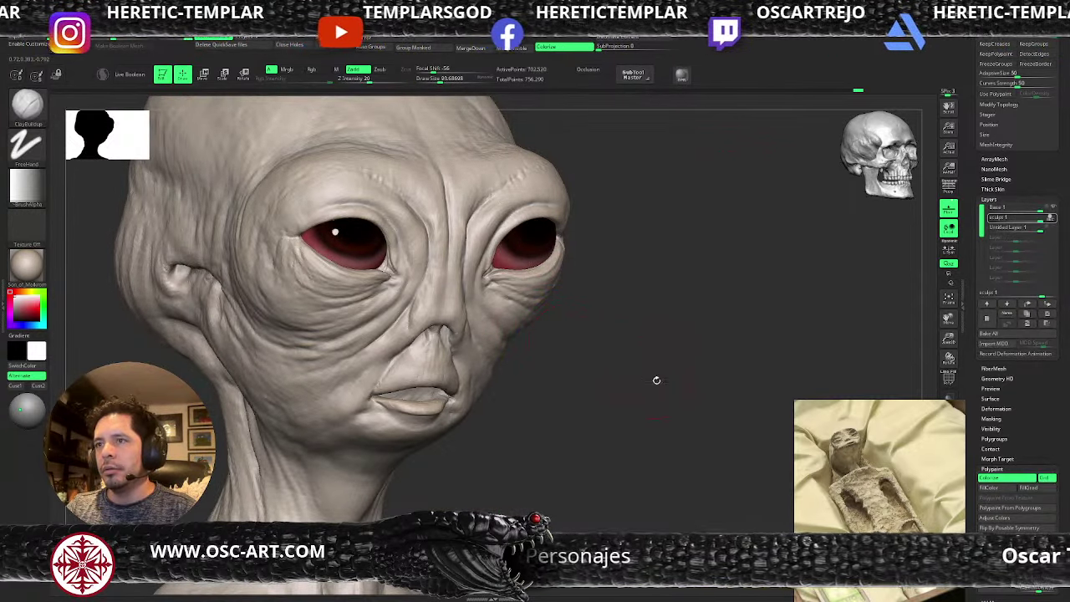
- Adjust the face shape around the eyes from the front with the Move brush at a draw size of about 182
{"action": "mouse_move", "coordinate": [657, 379]}
{"action": "left_mouse_down", "text": "alt"}
{"action": "mouse_move", "coordinate": [582, 339]}
{"action": "mouse_move", "coordinate": [611, 309]}
{"action": "mouse_move", "coordinate": [596, 303]}
{"action": "mouse_move", "coordinate": [605, 291]}
{"action": "mouse_move", "coordinate": [599, 307]}
{"action": "left_mouse_up", "text": "alt"}
{"action": "key", "text": "b"}
{"action": "key", "text": "m"}
{"action": "key", "text": "v"}
{"action": "key", "text": "s"}
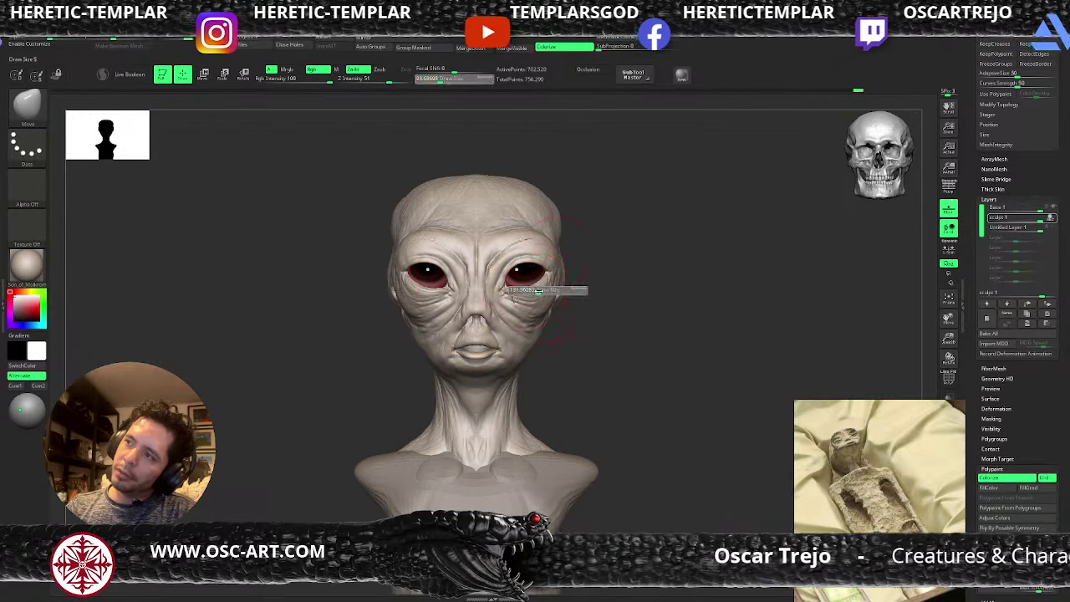
{"action": "left_click_drag", "start_coordinate": [528, 291], "coordinate": [539, 275]}
- Select the eyeballs and shift them sideways in their sockets with the transform gizmo
{"action": "left_click", "coordinate": [534, 274], "text": "alt"}
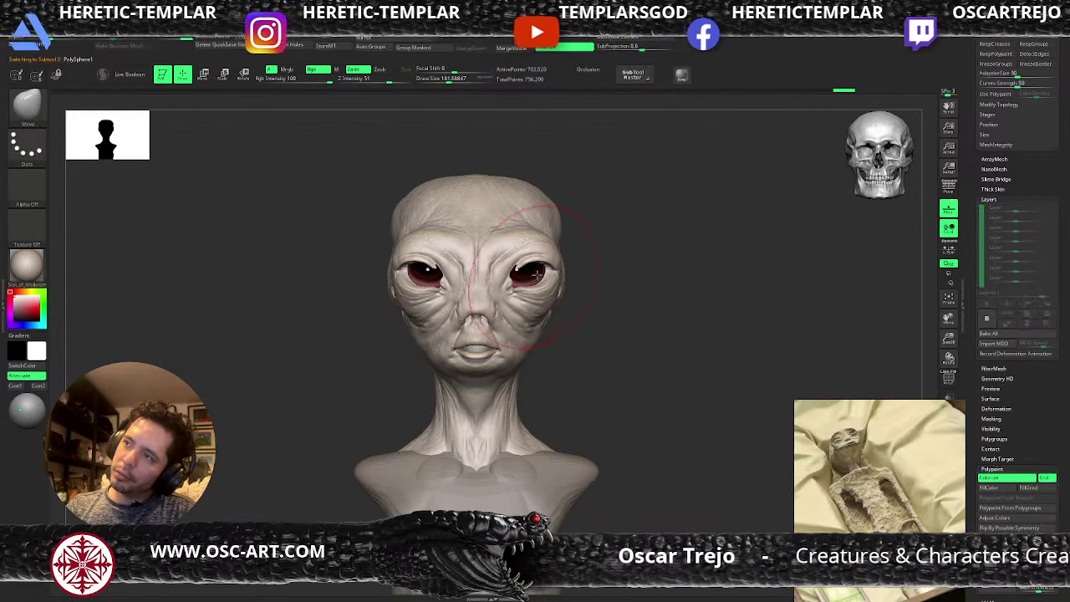
{"action": "key", "text": "w"}
{"action": "left_click_drag", "start_coordinate": [559, 238], "coordinate": [569, 240]}
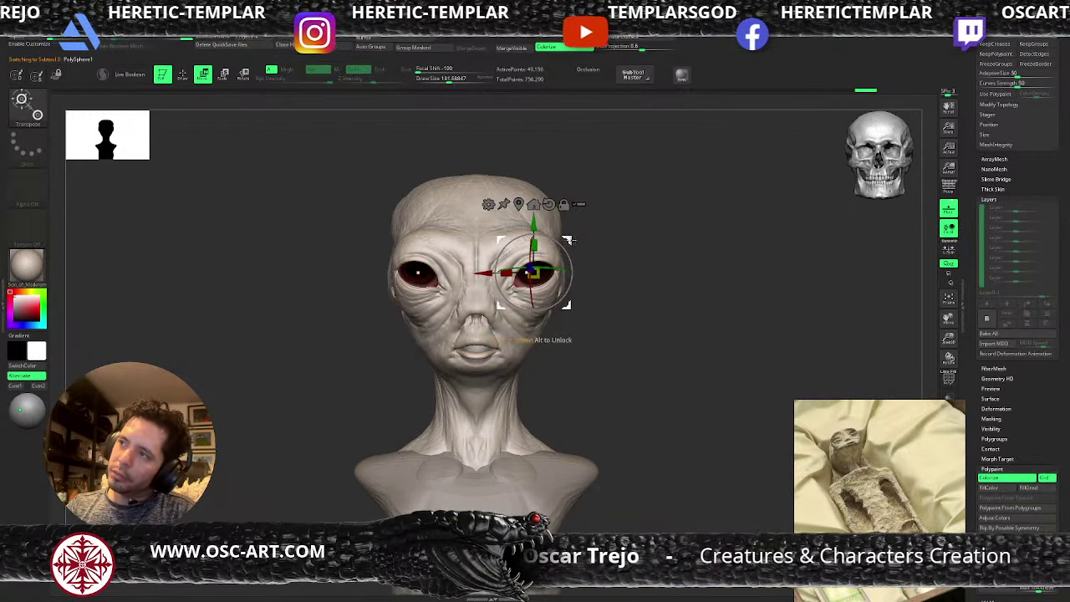
{"action": "key", "text": "q"}
{"action": "mouse_move", "coordinate": [637, 269]}
{"action": "left_mouse_down", "text": "alt"}
{"action": "mouse_move", "coordinate": [618, 257]}
{"action": "mouse_move", "coordinate": [625, 249]}
{"action": "mouse_move", "coordinate": [638, 274]}
{"action": "mouse_move", "coordinate": [626, 279]}
{"action": "left_mouse_up", "text": "alt"}
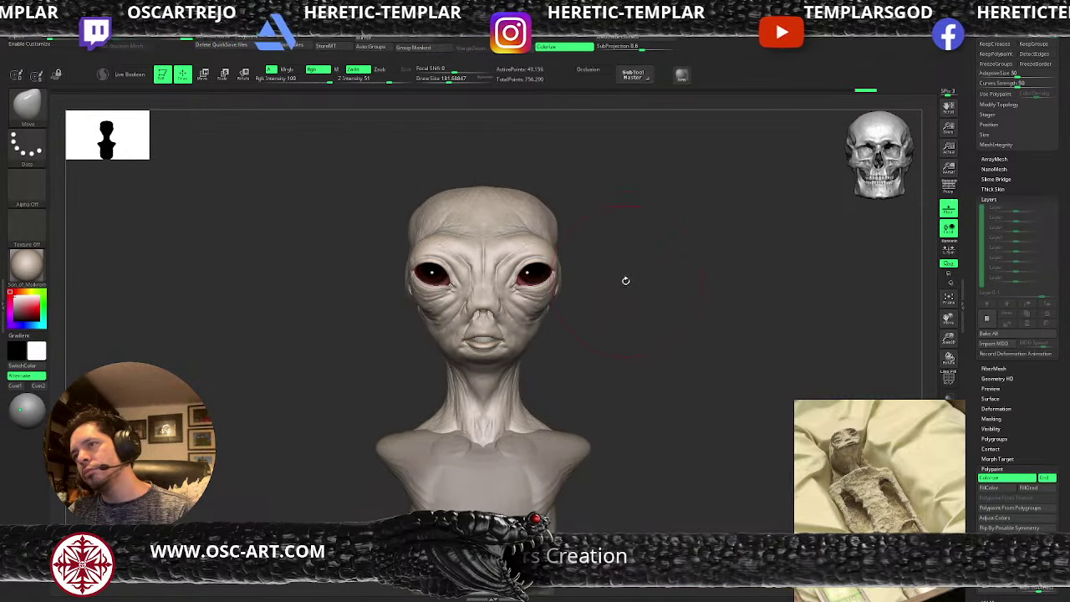
- Switch between the head and eyeball subtools and fine-tune the eyeballs' position inside the sockets
{"action": "left_click", "coordinate": [553, 292], "text": "alt"}
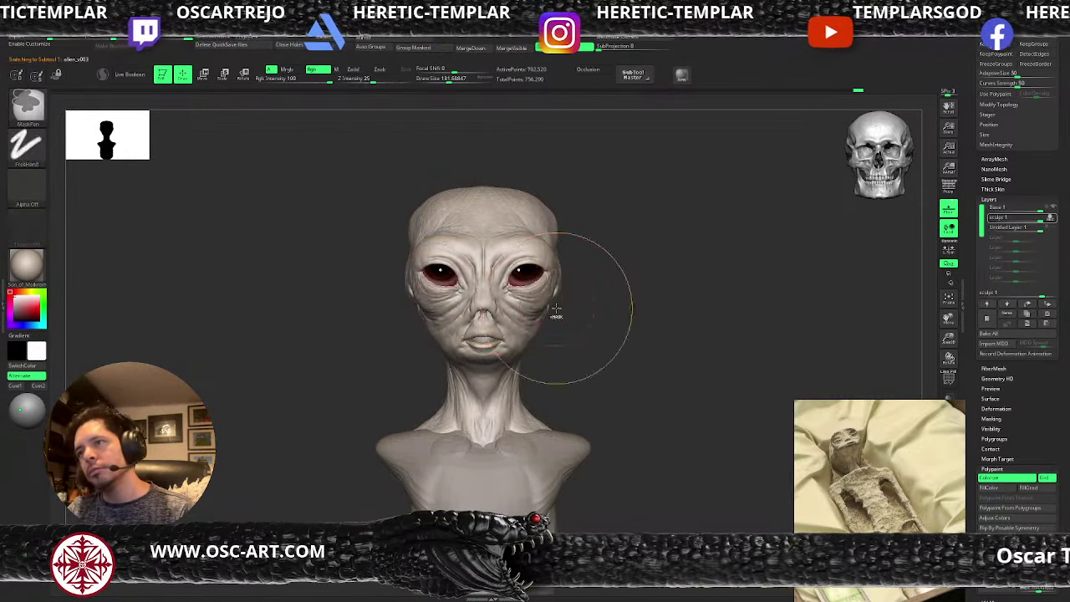
{"action": "left_click_drag", "start_coordinate": [609, 308], "coordinate": [611, 308]}
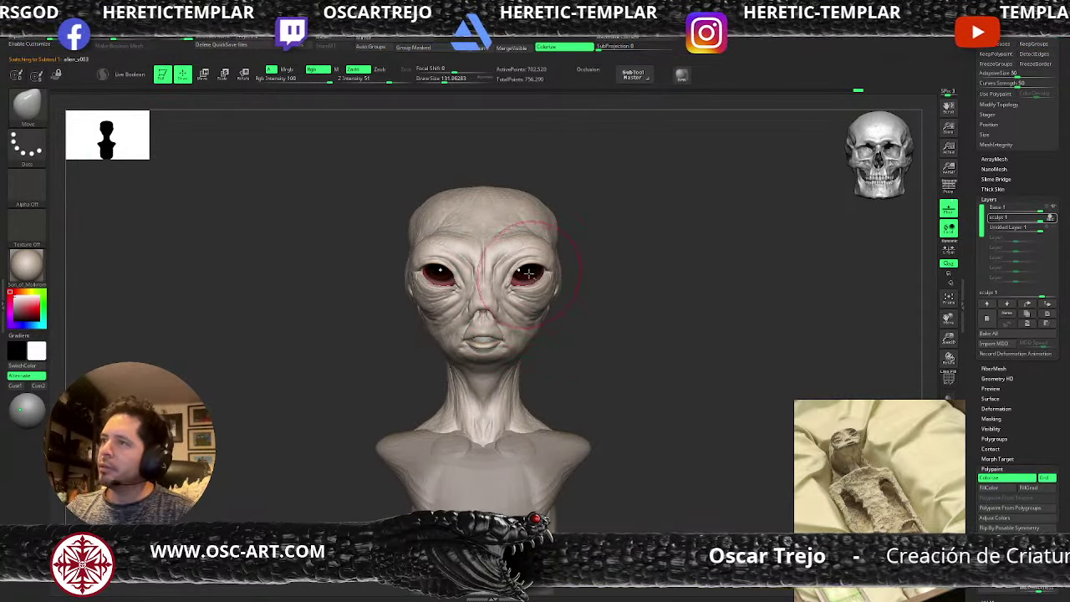
{"action": "left_click", "coordinate": [528, 273], "text": "alt"}
{"action": "key", "text": "w"}
{"action": "left_click_drag", "start_coordinate": [523, 265], "coordinate": [524, 267]}
{"action": "key", "text": "q"}
{"action": "mouse_move", "coordinate": [629, 307]}
{"action": "left_mouse_down"}
{"action": "mouse_move", "coordinate": [647, 314]}
{"action": "mouse_move", "coordinate": [616, 289]}
{"action": "mouse_move", "coordinate": [616, 270]}
{"action": "mouse_move", "coordinate": [655, 285]}
{"action": "mouse_move", "coordinate": [641, 242]}
{"action": "mouse_move", "coordinate": [635, 279]}
{"action": "mouse_move", "coordinate": [639, 249]}
{"action": "left_mouse_up"}
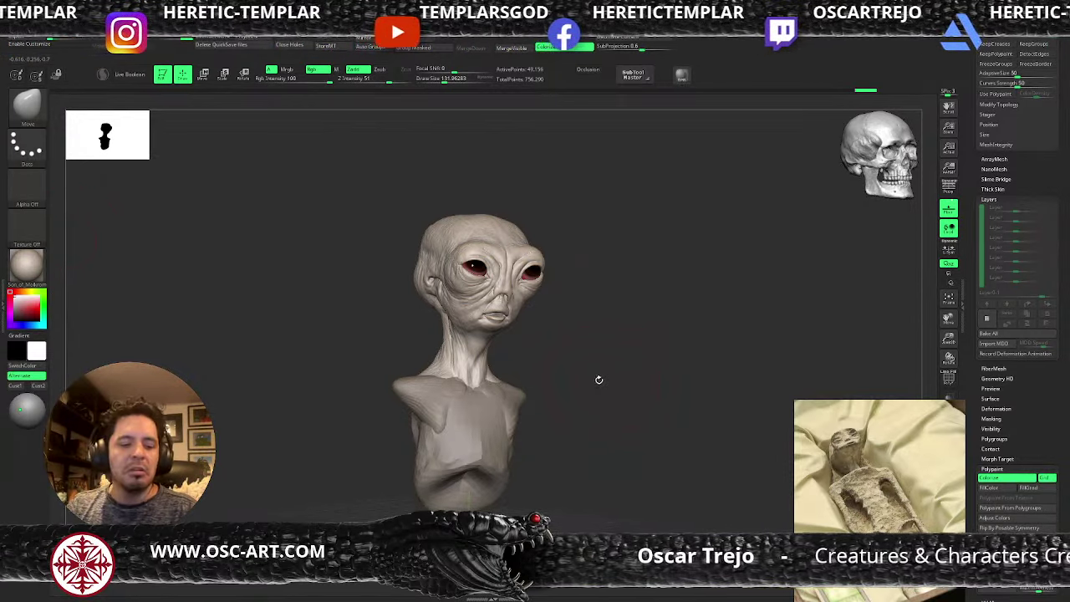
{"action": "left_click_drag", "start_coordinate": [596, 382], "coordinate": [596, 377]}
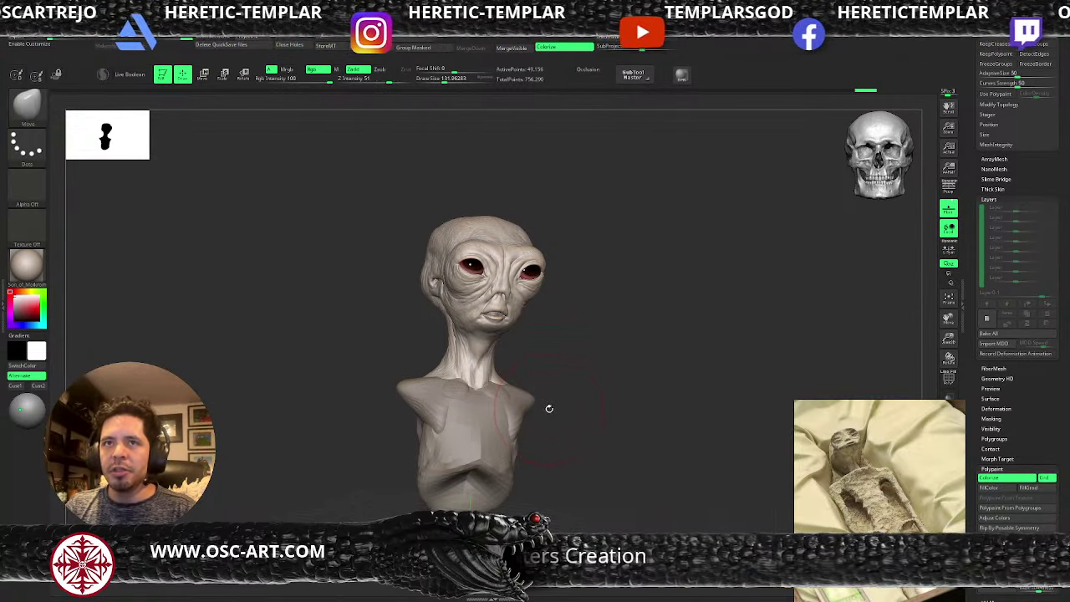
{"action": "key", "text": "b"}
{"action": "key", "text": "c"}
{"action": "key", "text": "b"}
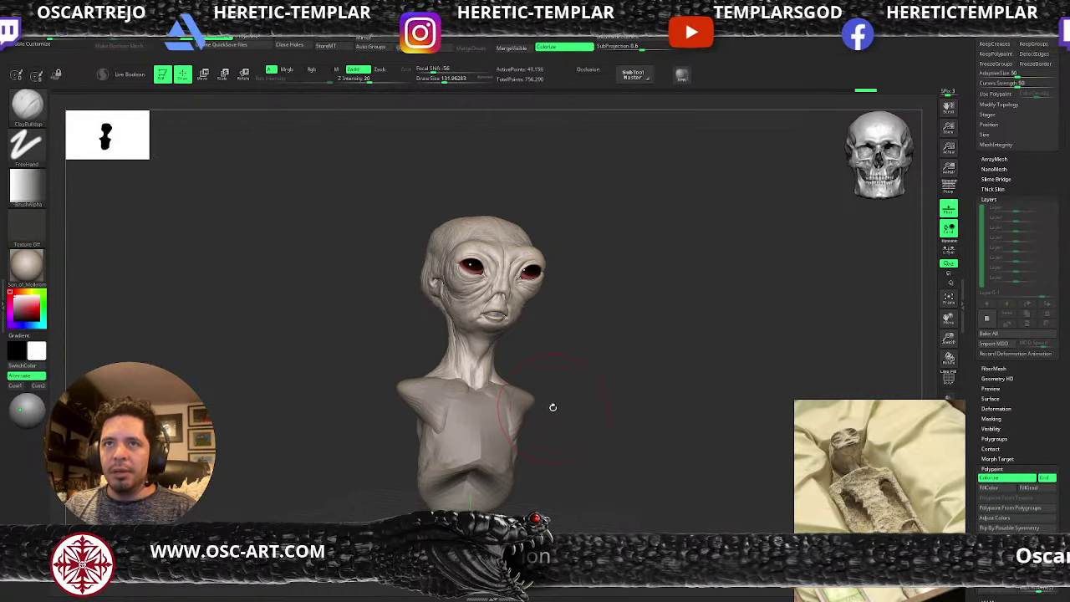
{"action": "key", "text": "b"}
{"action": "key", "text": "d"}
{"action": "key", "text": "s"}
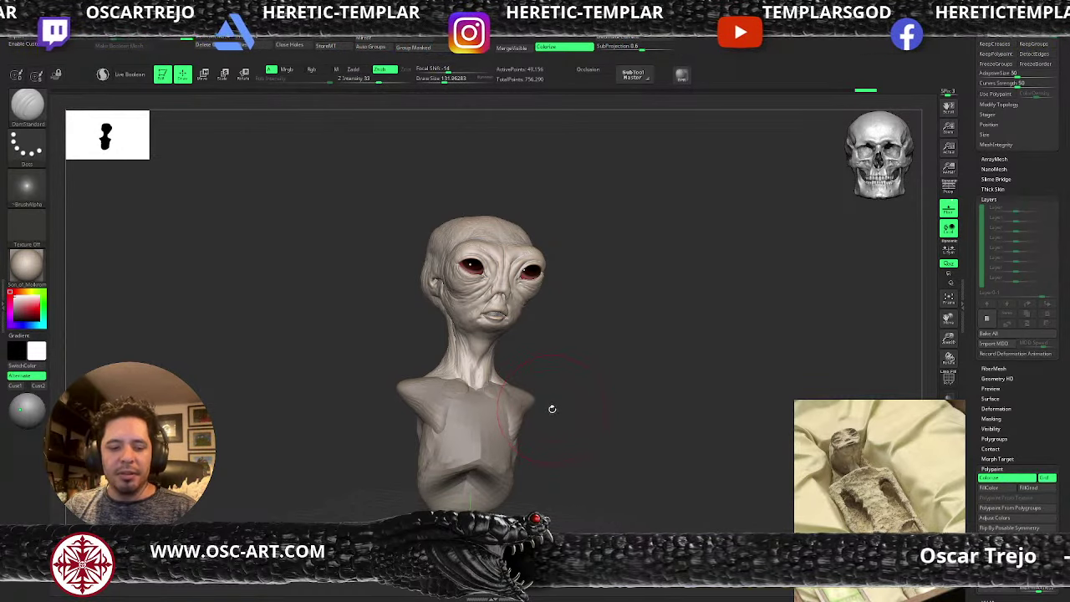
- Select the head subtool and sculpt the wrinkles below the inner eye corners with the Standard brush at a draw size of about 51
{"action": "mouse_move", "coordinate": [582, 353]}
{"action": "left_mouse_down"}
{"action": "mouse_move", "coordinate": [580, 396]}
{"action": "mouse_move", "coordinate": [623, 349]}
{"action": "mouse_move", "coordinate": [607, 361]}
{"action": "mouse_move", "coordinate": [633, 435]}
{"action": "mouse_move", "coordinate": [577, 436]}
{"action": "left_mouse_up"}
{"action": "key", "text": "s"}
{"action": "key", "text": "s"}
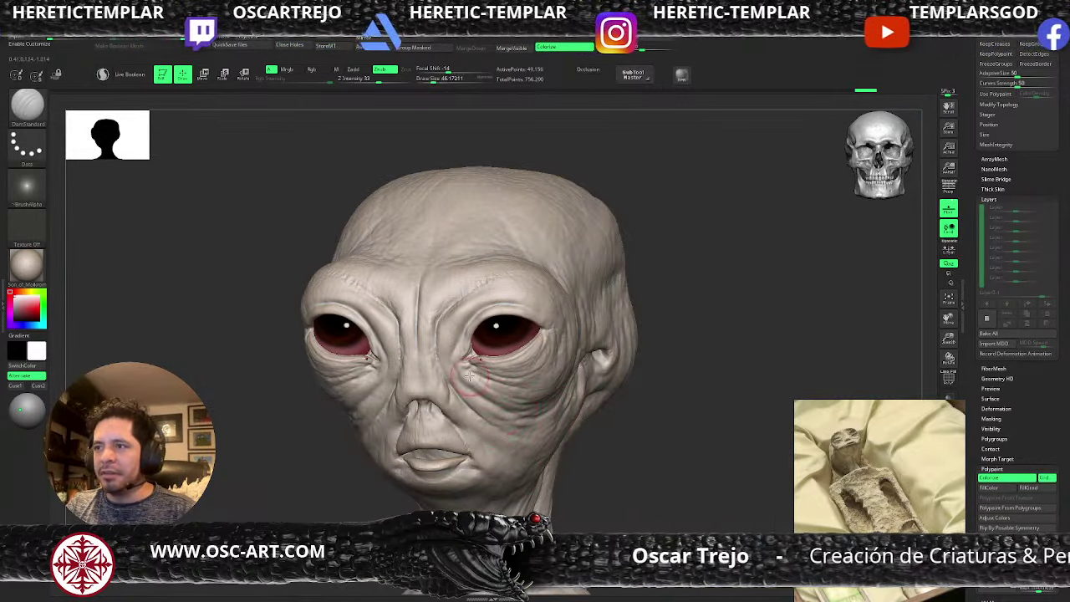
{"action": "key", "text": "b"}
{"action": "key", "text": "s"}
{"action": "key", "text": "t"}
{"action": "key", "text": "bracketleft"}
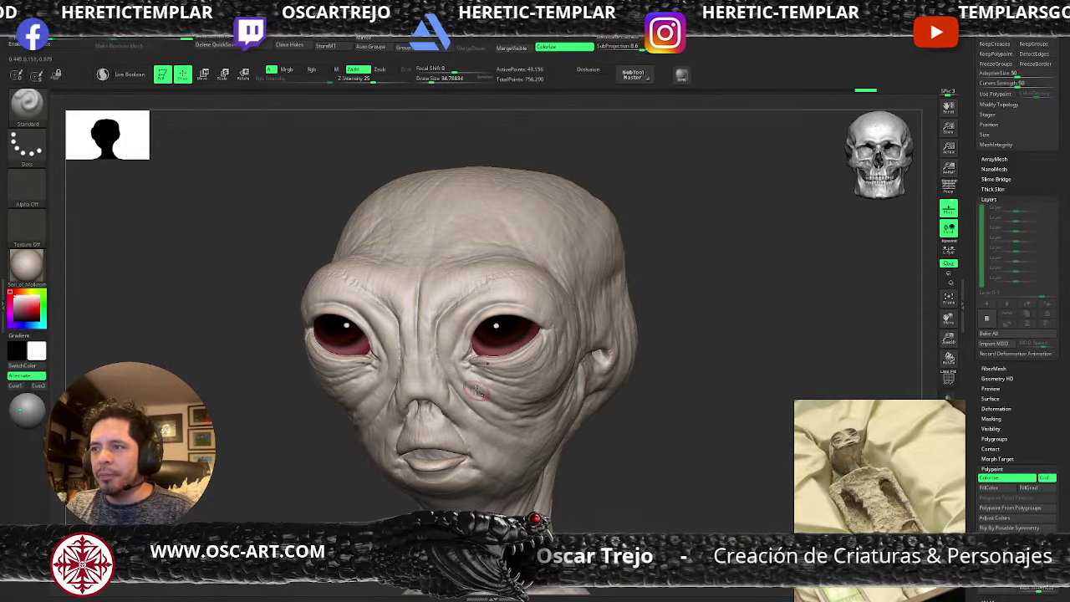
{"action": "left_click", "coordinate": [473, 385], "text": "alt"}
{"action": "left_click_drag", "start_coordinate": [476, 391], "coordinate": [485, 401]}
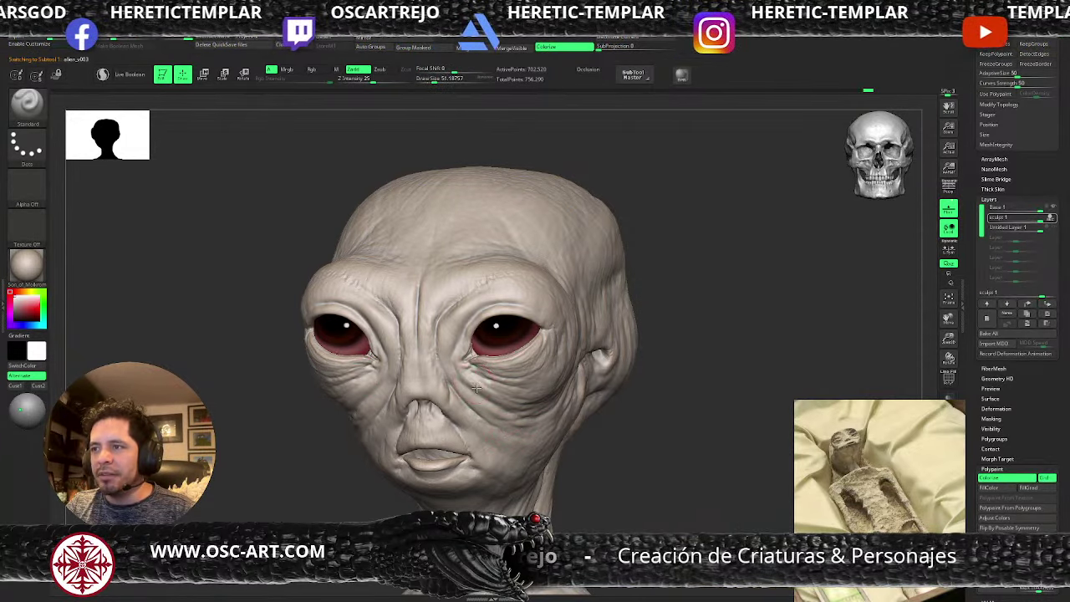
{"action": "key", "text": "bracketright"}
{"action": "key", "text": "bracketright"}
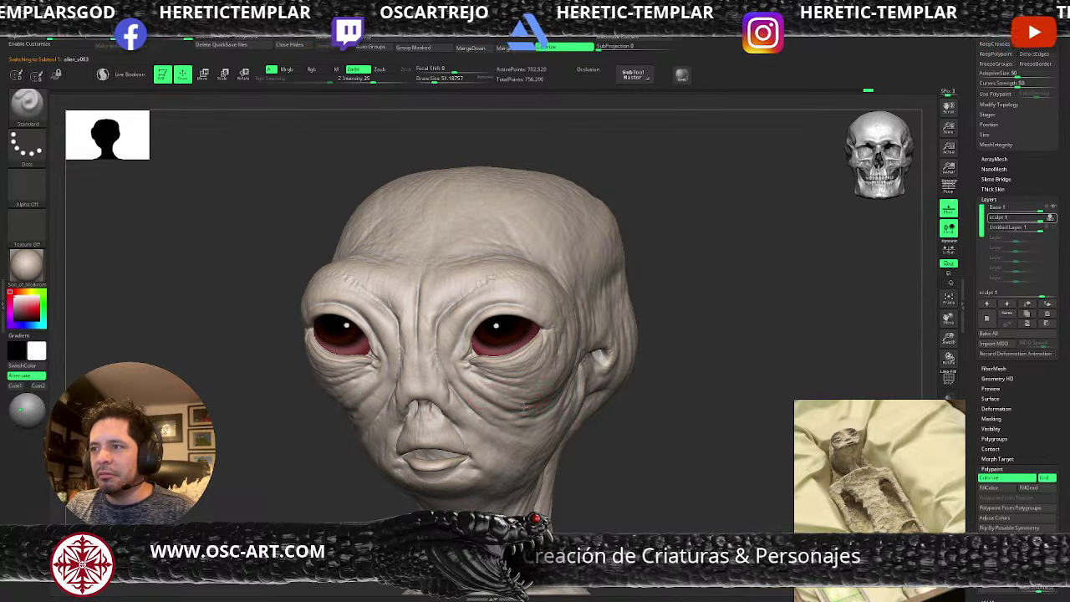
- Work the folds between the inner eye corner and the nose with DamStandard and ClayBuildup at a draw size of about 49
{"action": "mouse_move", "coordinate": [675, 413]}
{"action": "left_mouse_down", "text": "alt"}
{"action": "mouse_move", "coordinate": [621, 382]}
{"action": "mouse_move", "coordinate": [625, 447]}
{"action": "mouse_move", "coordinate": [605, 442]}
{"action": "left_mouse_up", "text": "alt"}
{"action": "key", "text": "s"}
{"action": "left_click_drag", "start_coordinate": [468, 357], "coordinate": [465, 357]}
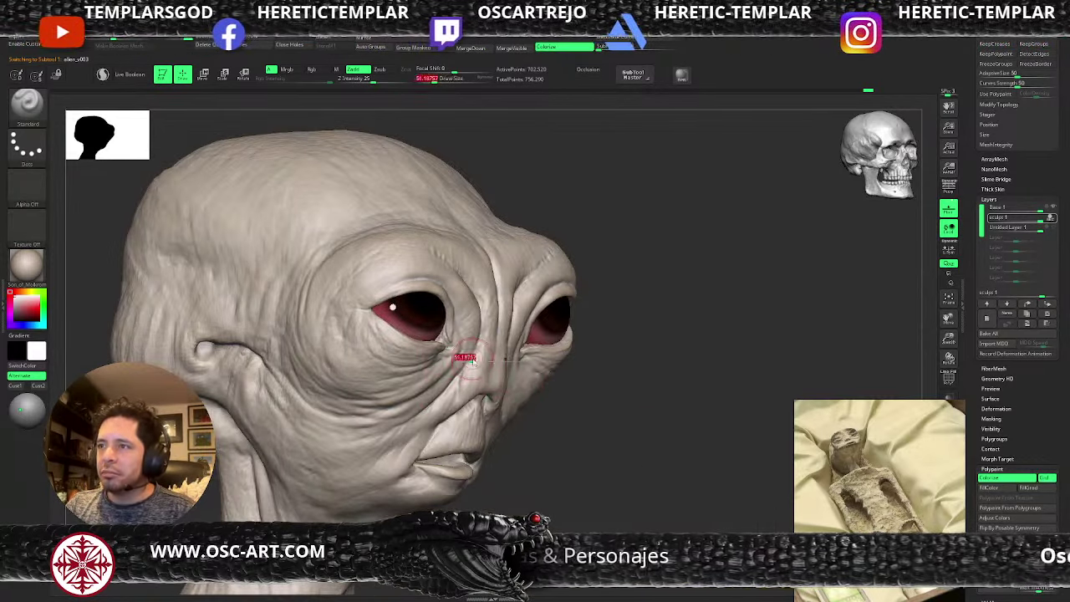
{"action": "key", "text": "b"}
{"action": "key", "text": "d"}
{"action": "key", "text": "s"}
{"action": "key", "text": "b"}
{"action": "key", "text": "c"}
{"action": "key", "text": "b"}
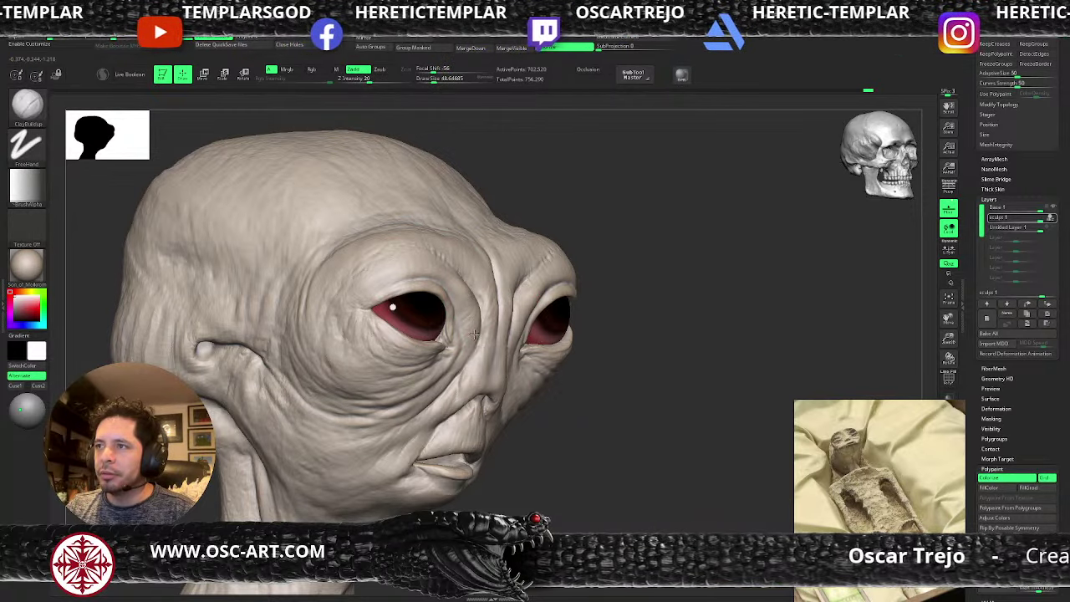
- Adjust the inner brow beside the nose bridge with the Move brush at a draw size of about 71
{"action": "key", "text": "b"}
{"action": "key", "text": "m"}
{"action": "key", "text": "v"}
{"action": "key", "text": "s"}
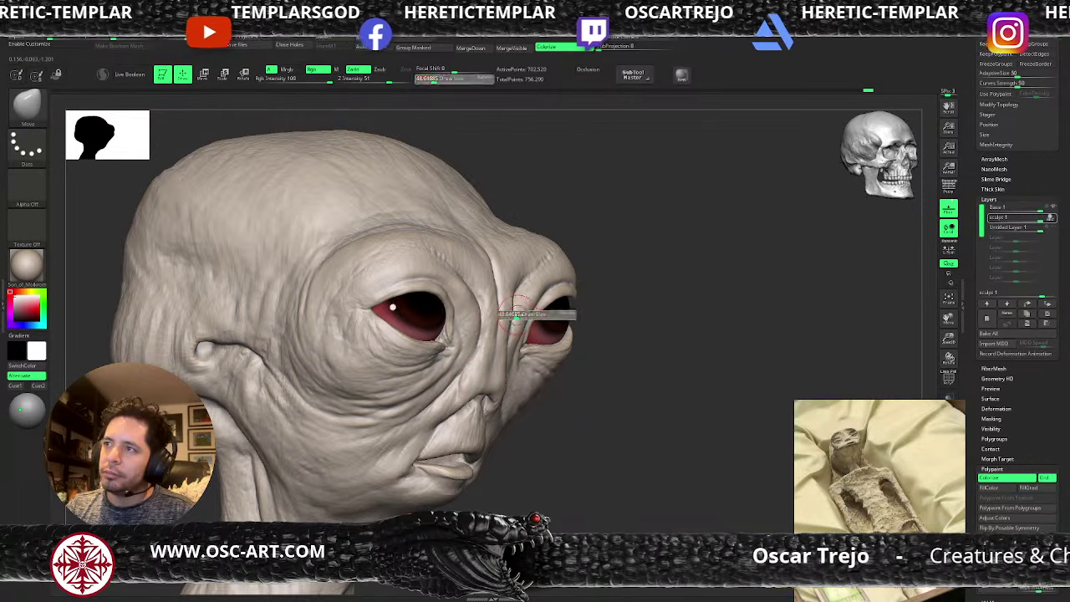
{"action": "left_click_drag", "start_coordinate": [513, 315], "coordinate": [540, 287]}
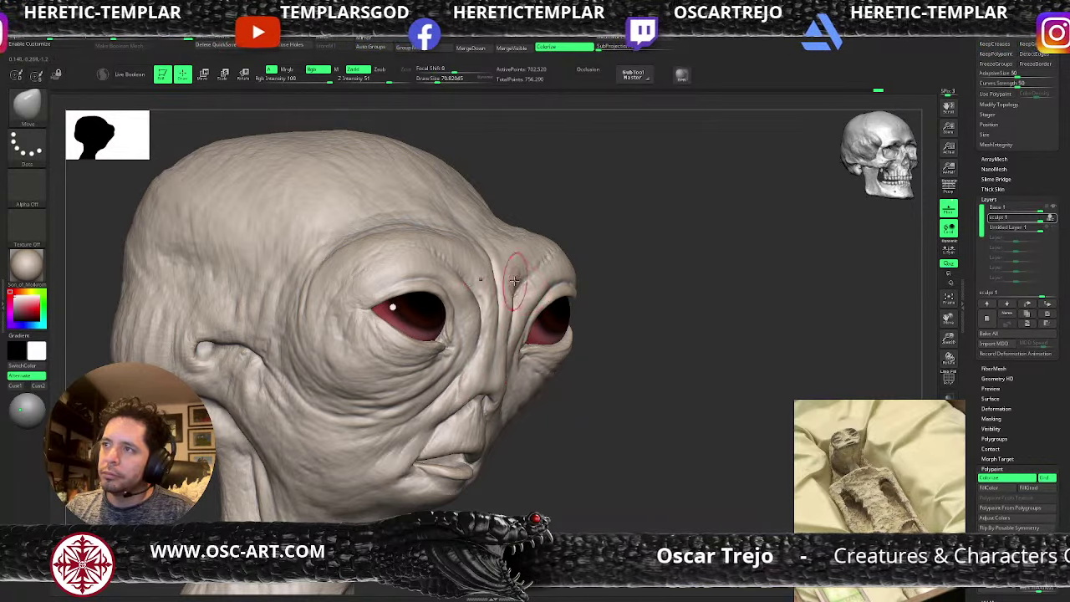
- Carve fine creases into the cheek below the eye with DamStandard at a draw size of about 26, and turn the bust to the front
{"action": "key", "text": "b"}
{"action": "key", "text": "d"}
{"action": "key", "text": "s"}
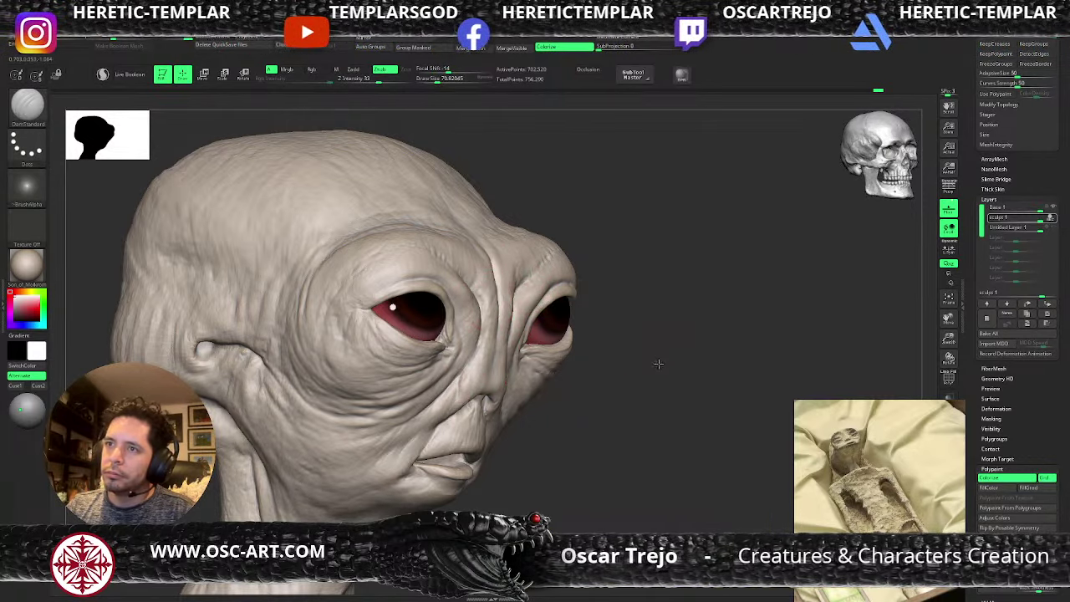
{"action": "right_click_drag", "start_coordinate": [658, 365], "coordinate": [653, 293], "text": "ctrl"}
{"action": "key", "text": "s"}
{"action": "left_click_drag", "start_coordinate": [395, 357], "coordinate": [386, 324]}
{"action": "key", "text": "s"}
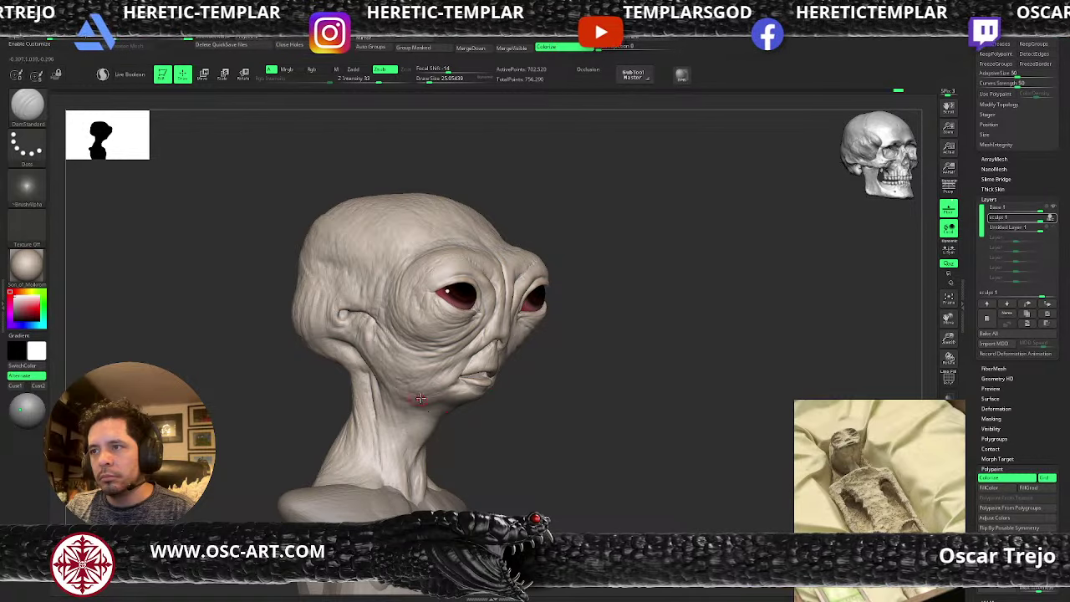
{"action": "left_click_drag", "start_coordinate": [504, 418], "coordinate": [518, 414], "text": "alt"}
{"action": "left_click_drag", "start_coordinate": [518, 414], "coordinate": [558, 391]}
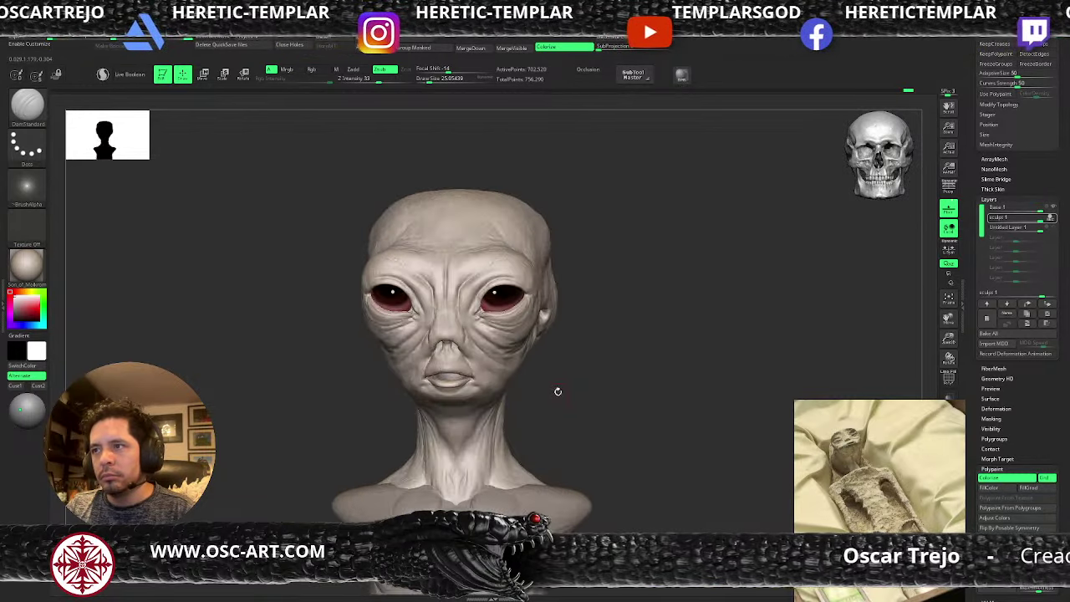
- Adjust the inner corners of the lower eyelids with the Move brush at a draw size of about 85
{"action": "left_click_drag", "start_coordinate": [605, 353], "coordinate": [604, 349]}
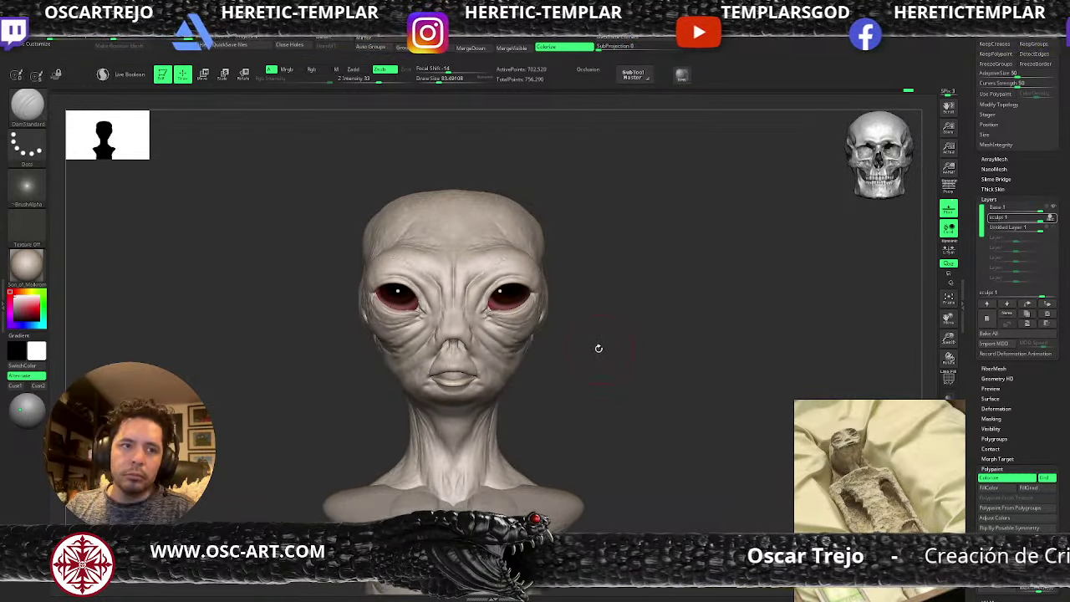
{"action": "key", "text": "s"}
{"action": "left_click_drag", "start_coordinate": [482, 310], "coordinate": [481, 308]}
{"action": "key", "text": "b"}
{"action": "key", "text": "m"}
{"action": "key", "text": "v"}
{"action": "key", "text": "s"}
{"action": "left_click_drag", "start_coordinate": [487, 310], "coordinate": [483, 312]}
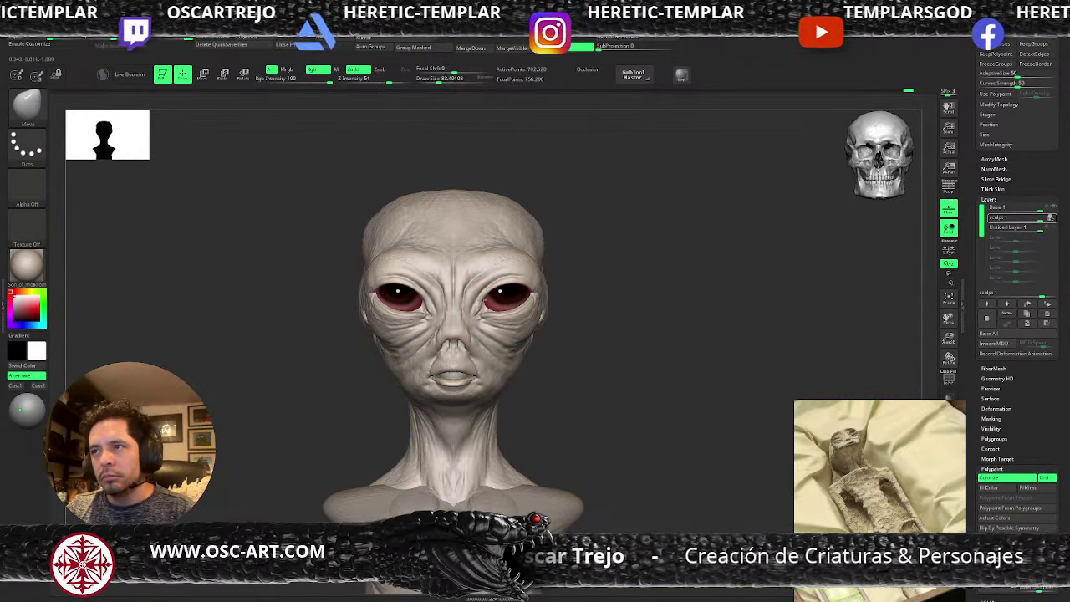
- Select the eyeballs and shift them slightly within their sockets from the front view with the transform gizmo
{"action": "left_click", "coordinate": [505, 290], "text": "alt"}
{"action": "key", "text": "w"}
{"action": "left_click_drag", "start_coordinate": [543, 325], "coordinate": [538, 329]}
{"action": "left_click_drag", "start_coordinate": [513, 290], "coordinate": [516, 287]}
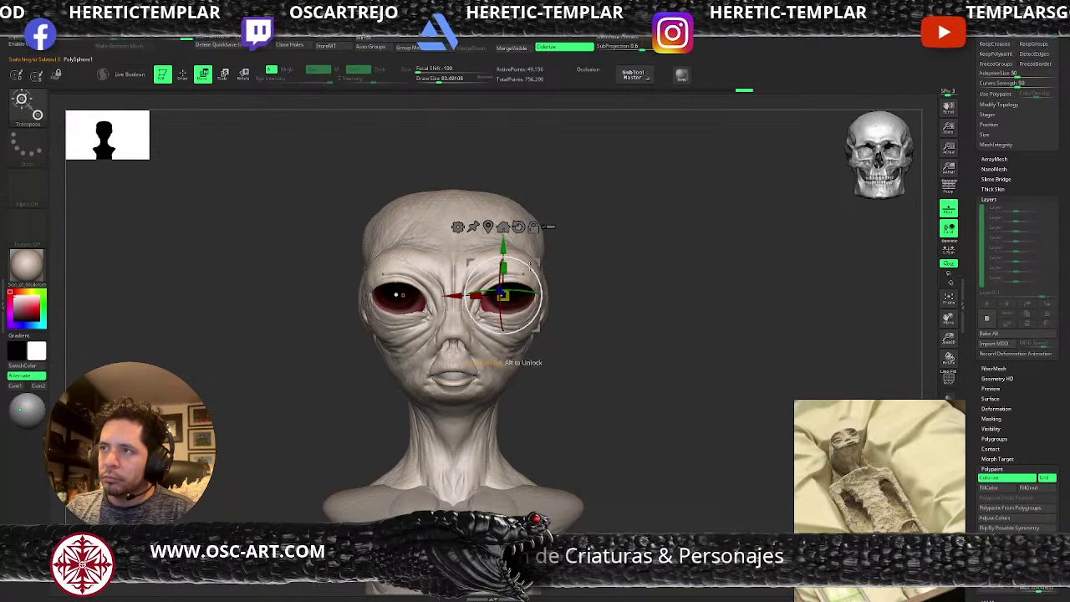
{"action": "key", "text": "q"}
- Adjust the depth of the eyeballs in the sockets with the gizmo, checking the fit from below and from the side
{"action": "mouse_move", "coordinate": [597, 296]}
{"action": "left_mouse_down"}
{"action": "mouse_move", "coordinate": [602, 287]}
{"action": "mouse_move", "coordinate": [562, 289]}
{"action": "left_mouse_up"}
{"action": "left_click_drag", "start_coordinate": [399, 384], "coordinate": [428, 322]}
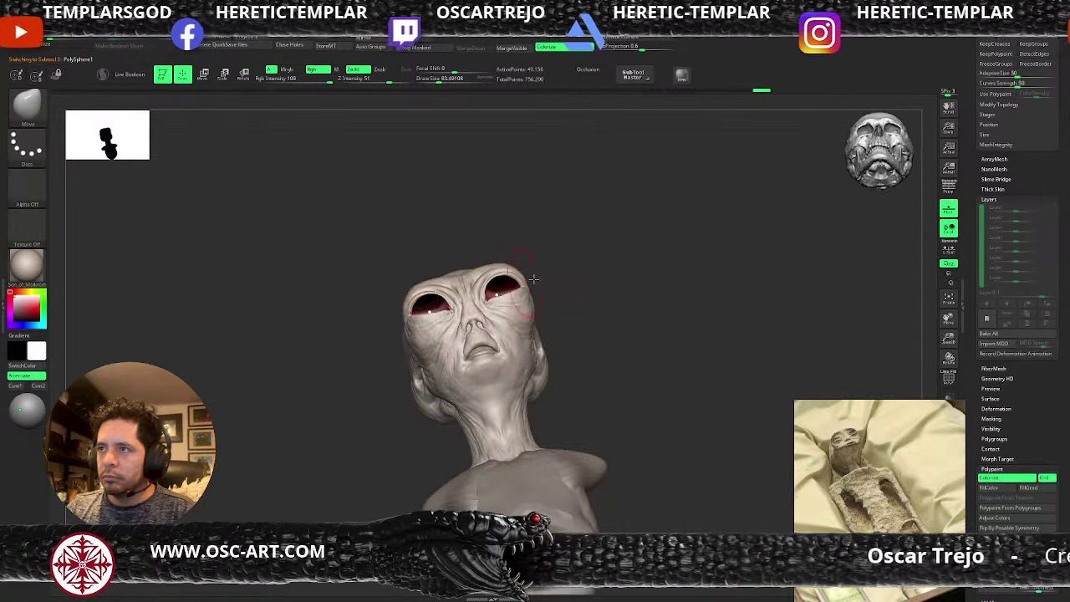
{"action": "left_click_drag", "start_coordinate": [629, 285], "coordinate": [633, 326], "text": "alt"}
{"action": "left_click_drag", "start_coordinate": [625, 253], "coordinate": [594, 259]}
{"action": "key", "text": "w"}
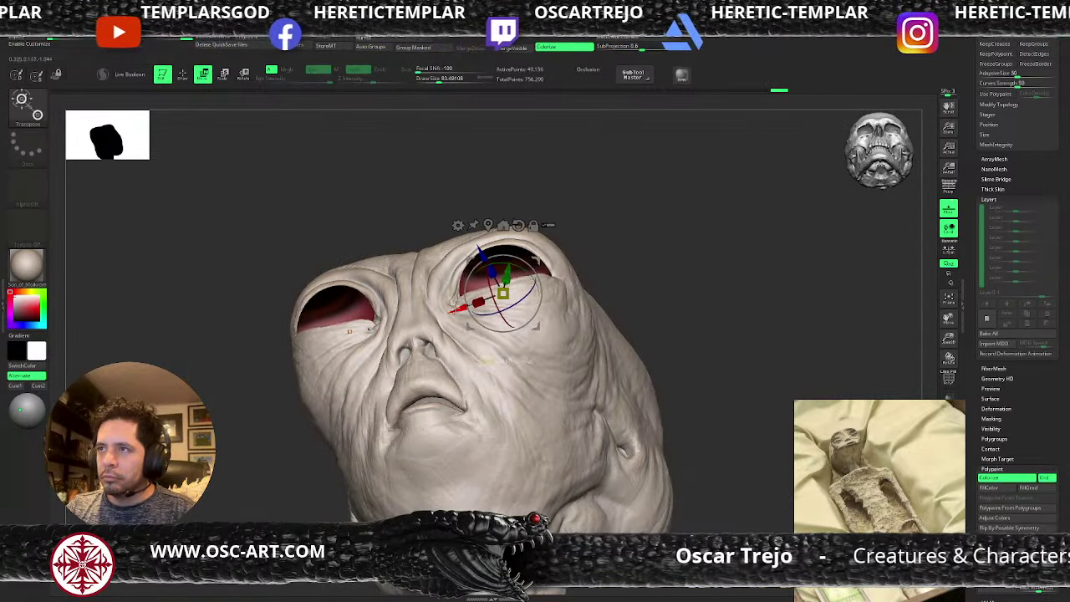
{"action": "key", "text": "q"}
{"action": "mouse_move", "coordinate": [613, 229]}
{"action": "left_mouse_down"}
{"action": "mouse_move", "coordinate": [647, 275]}
{"action": "mouse_move", "coordinate": [630, 270]}
{"action": "left_mouse_up"}
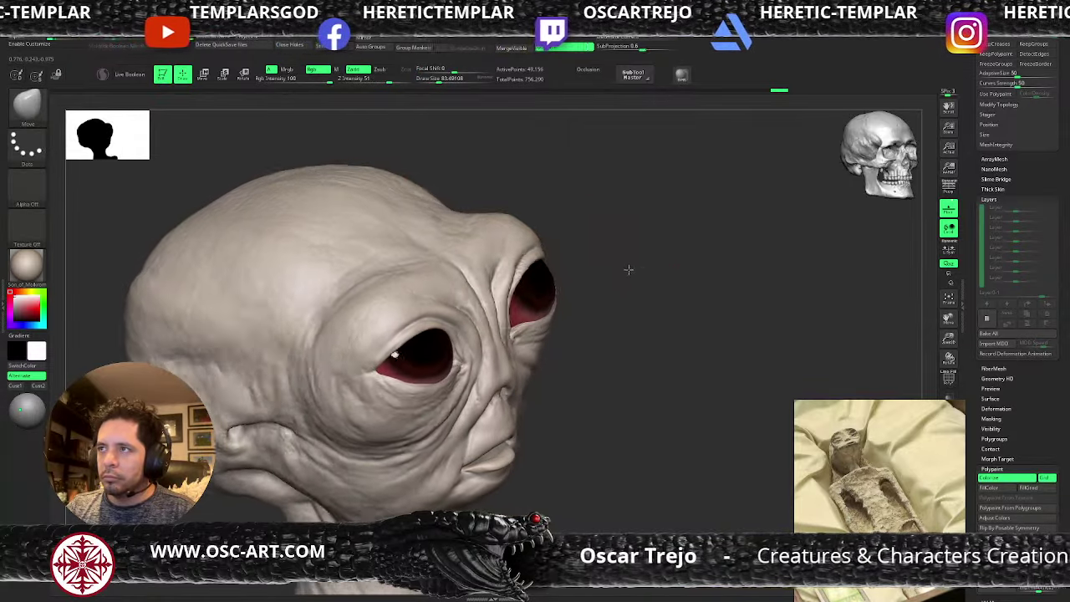
{"action": "key", "text": "w"}
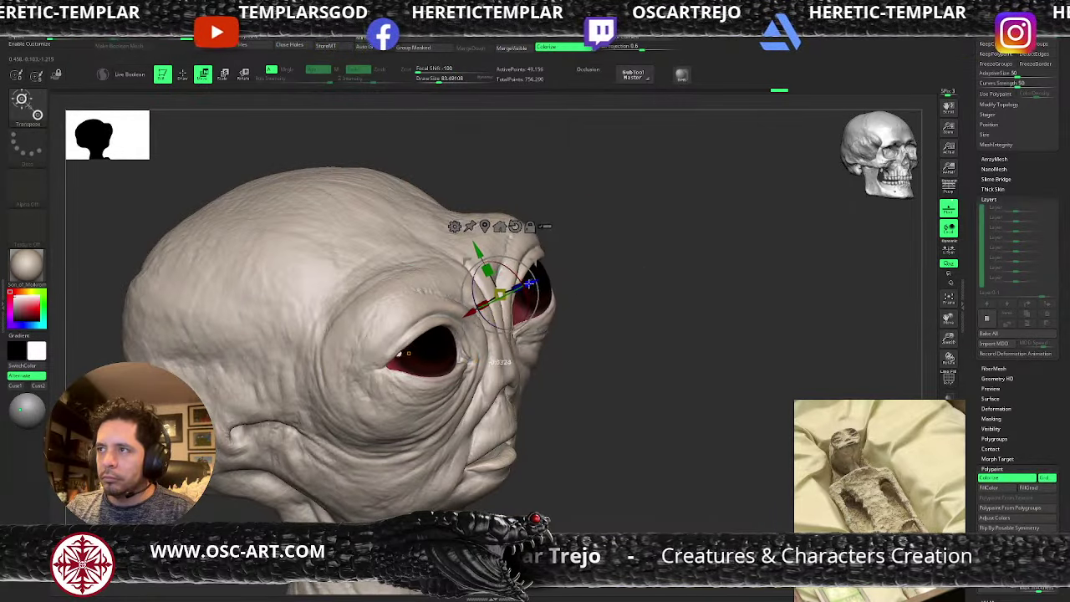
{"action": "left_click_drag", "start_coordinate": [528, 284], "coordinate": [530, 282]}
{"action": "key", "text": "q"}
{"action": "mouse_move", "coordinate": [611, 274]}
{"action": "left_mouse_down"}
{"action": "mouse_move", "coordinate": [649, 277]}
{"action": "mouse_move", "coordinate": [593, 276]}
{"action": "mouse_move", "coordinate": [602, 266]}
{"action": "mouse_move", "coordinate": [610, 291]}
{"action": "mouse_move", "coordinate": [537, 312]}
{"action": "left_mouse_up"}
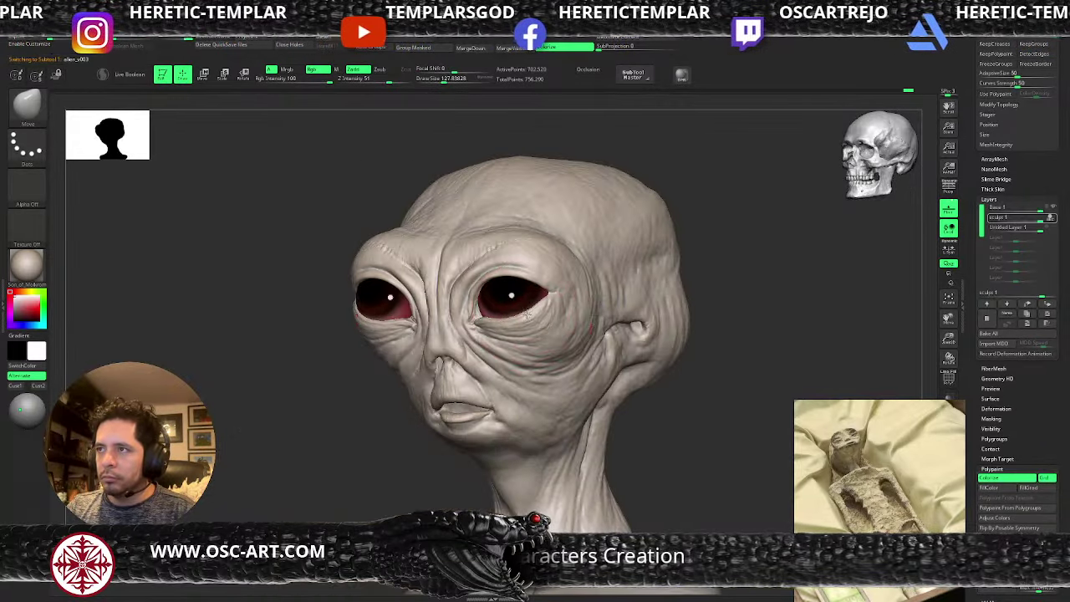
- Refine the face and eye contours of the head from several angles with the Move brush at draw sizes of about 67 to 128
{"action": "left_click_drag", "start_coordinate": [356, 437], "coordinate": [349, 413], "text": "alt"}
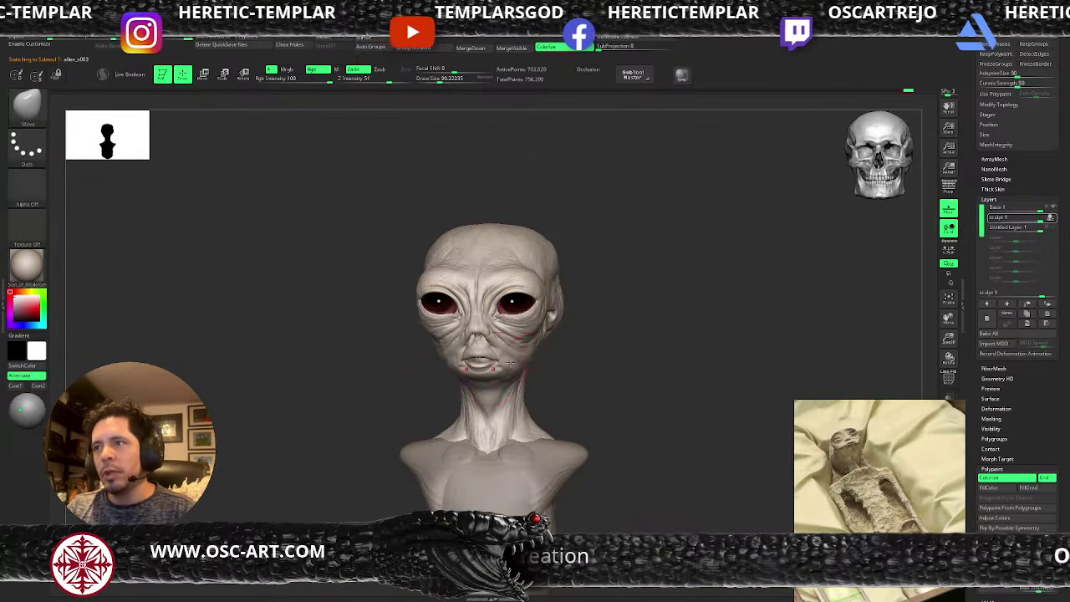
{"action": "mouse_move", "coordinate": [606, 344]}
{"action": "left_mouse_down"}
{"action": "mouse_move", "coordinate": [609, 325]}
{"action": "mouse_move", "coordinate": [578, 312]}
{"action": "mouse_move", "coordinate": [610, 308]}
{"action": "mouse_move", "coordinate": [640, 353]}
{"action": "mouse_move", "coordinate": [604, 352]}
{"action": "left_mouse_up"}
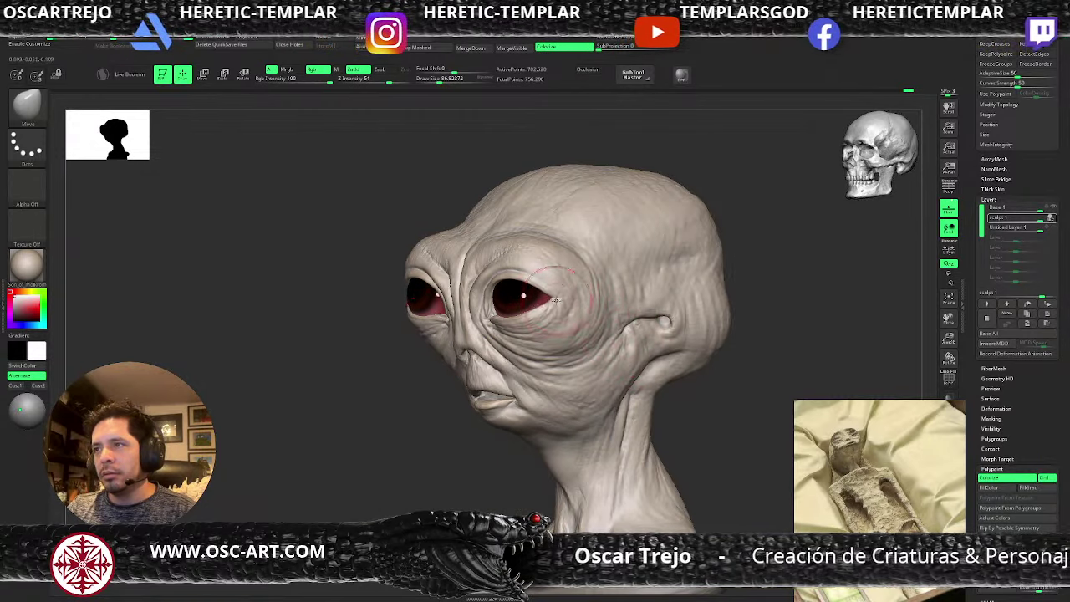
{"action": "left_click_drag", "start_coordinate": [390, 416], "coordinate": [608, 375], "text": "alt"}
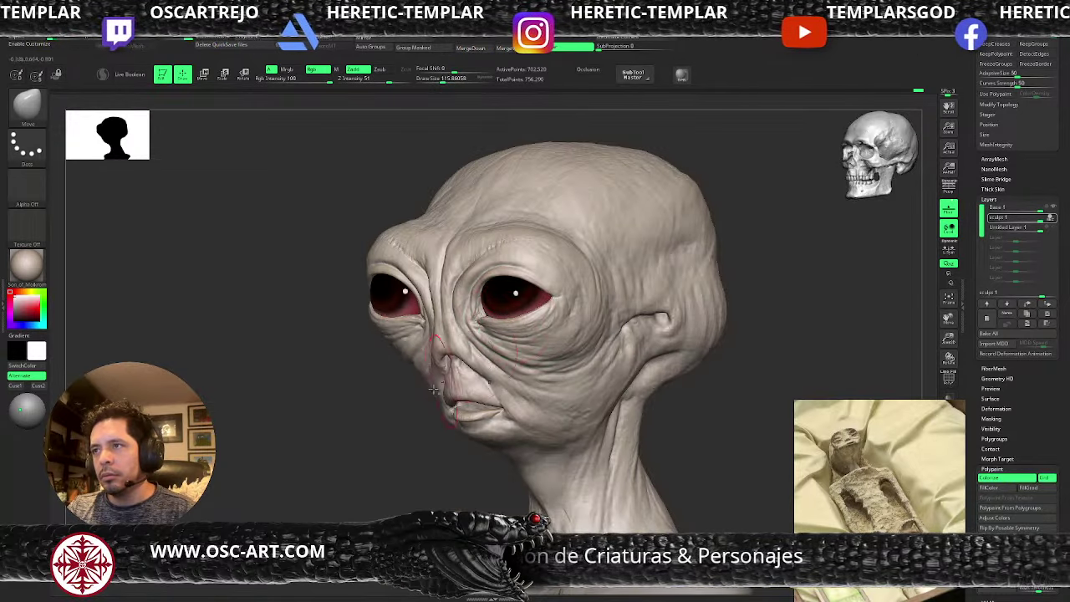
{"action": "left_click_drag", "start_coordinate": [357, 415], "coordinate": [410, 400], "text": "alt"}
{"action": "left_click_drag", "start_coordinate": [573, 368], "coordinate": [453, 429], "text": "alt"}
{"action": "left_click_drag", "start_coordinate": [537, 387], "coordinate": [529, 377]}
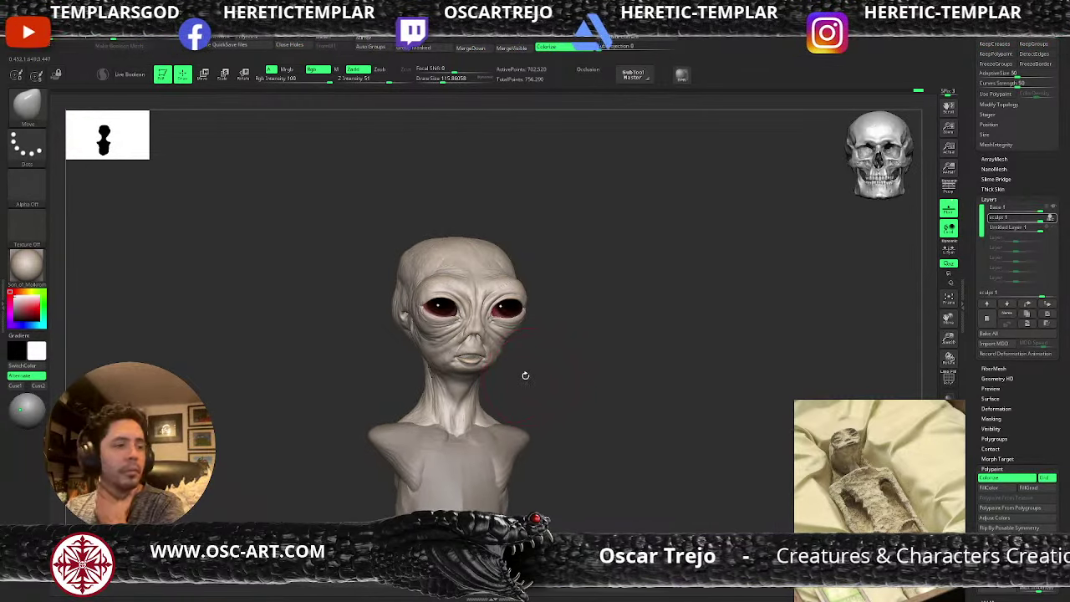
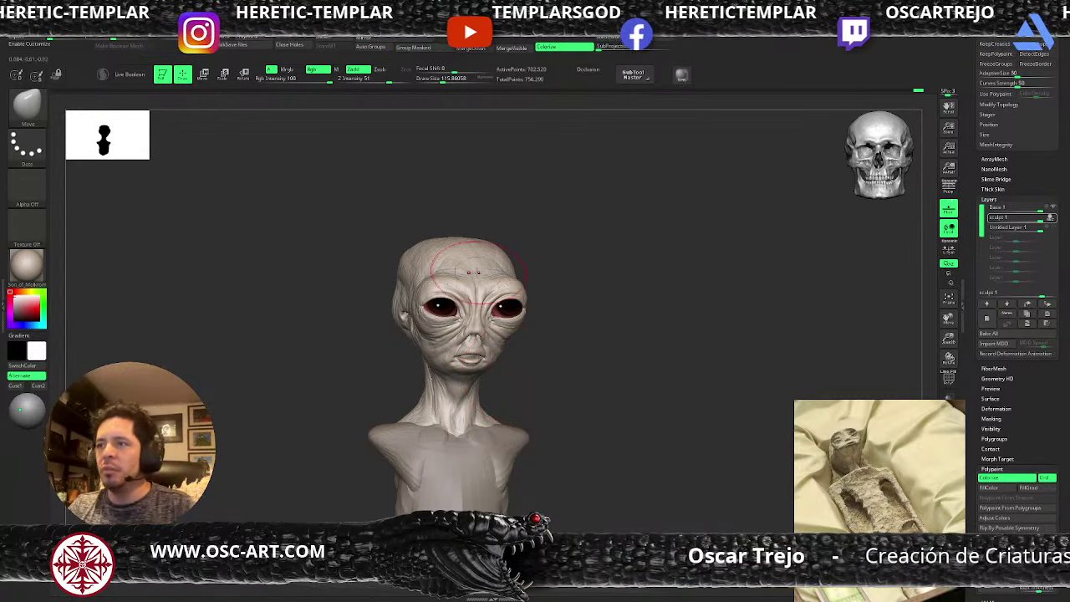
- Reshape the upper eyelid from below with the Move brush at a draw size of about 97, working through lower subdivision levels
{"action": "left_click_drag", "start_coordinate": [559, 274], "coordinate": [582, 349], "text": "alt"}
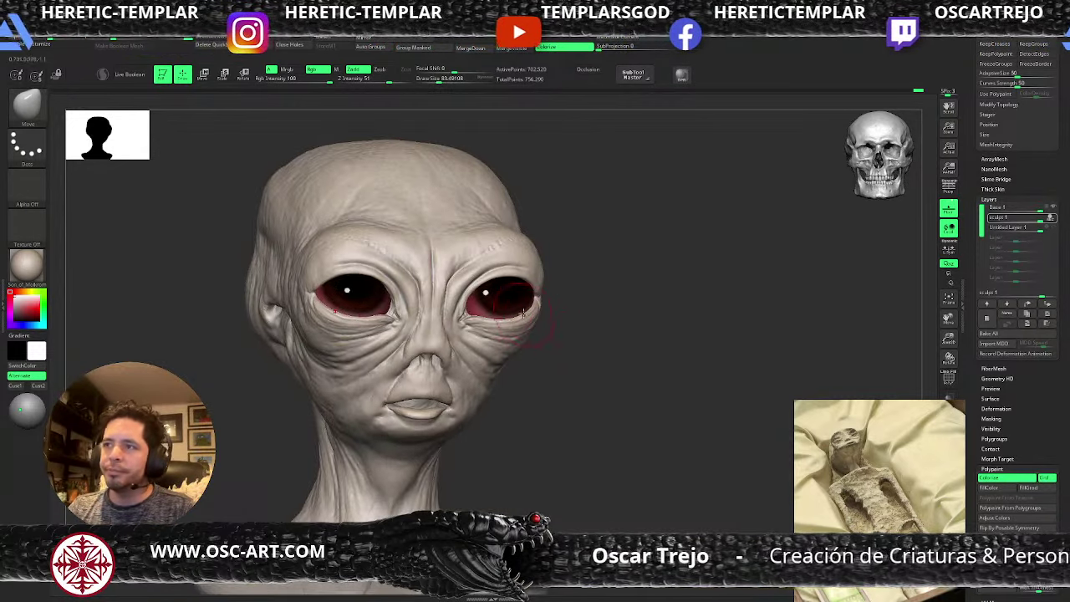
{"action": "left_click_drag", "start_coordinate": [568, 289], "coordinate": [555, 234]}
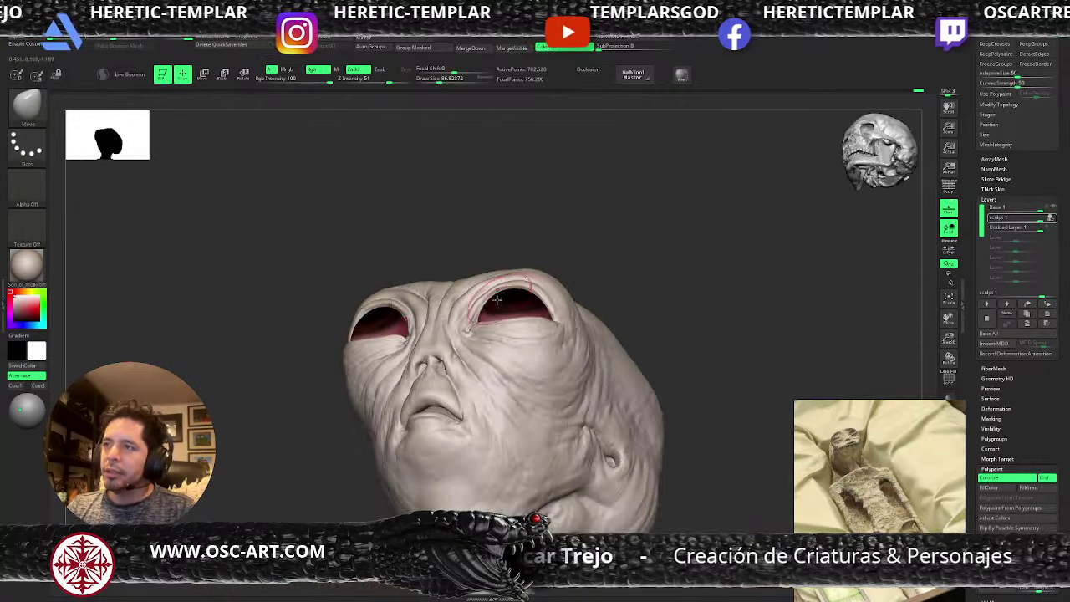
{"action": "key", "text": "s"}
{"action": "mouse_move", "coordinate": [497, 310]}
{"action": "left_mouse_down"}
{"action": "mouse_move", "coordinate": [483, 309]}
{"action": "mouse_move", "coordinate": [497, 304]}
{"action": "left_mouse_up"}
{"action": "key", "text": "s"}
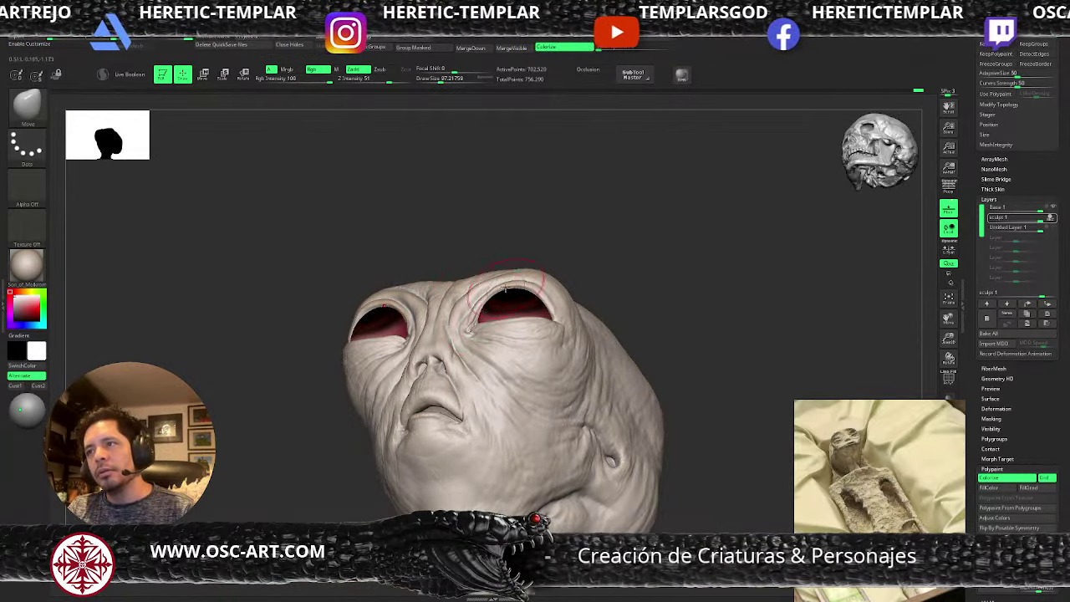
{"action": "key", "text": "shift+d"}
{"action": "key", "text": "shift+d"}
{"action": "key", "text": "shift+d"}
{"action": "key", "text": "d"}
{"action": "key", "text": "d"}
{"action": "key", "text": "d"}
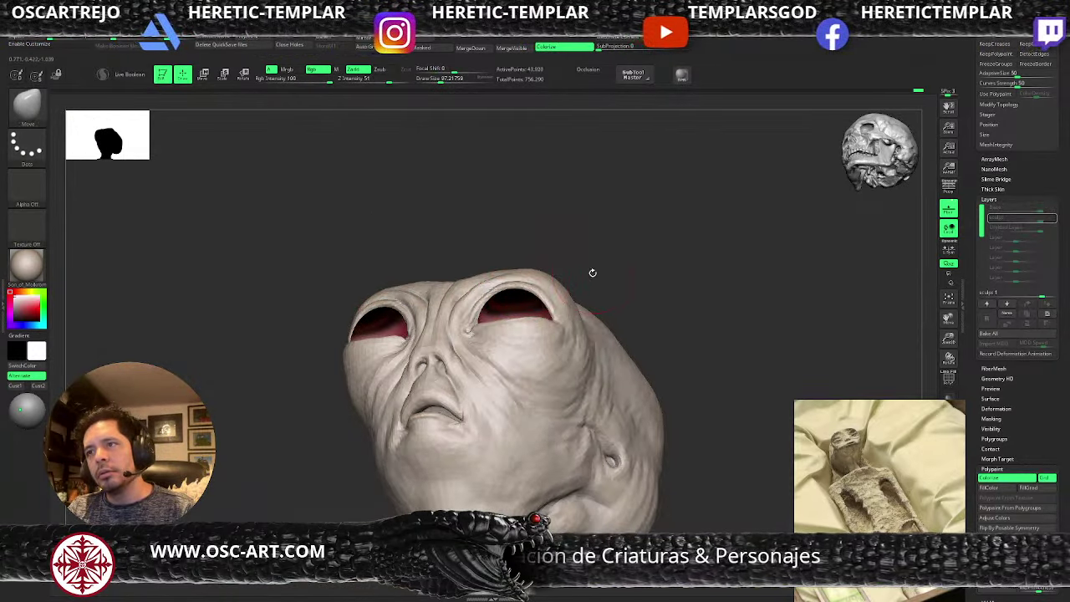
- Check the profile and adjust the outer face contour beside the eye with the Move brush at a draw size of about 120
{"action": "mouse_move", "coordinate": [667, 273]}
{"action": "left_mouse_down", "text": "alt"}
{"action": "mouse_move", "coordinate": [612, 258]}
{"action": "mouse_move", "coordinate": [618, 309]}
{"action": "mouse_move", "coordinate": [637, 313]}
{"action": "mouse_move", "coordinate": [640, 327]}
{"action": "mouse_move", "coordinate": [535, 342]}
{"action": "left_mouse_up", "text": "alt"}
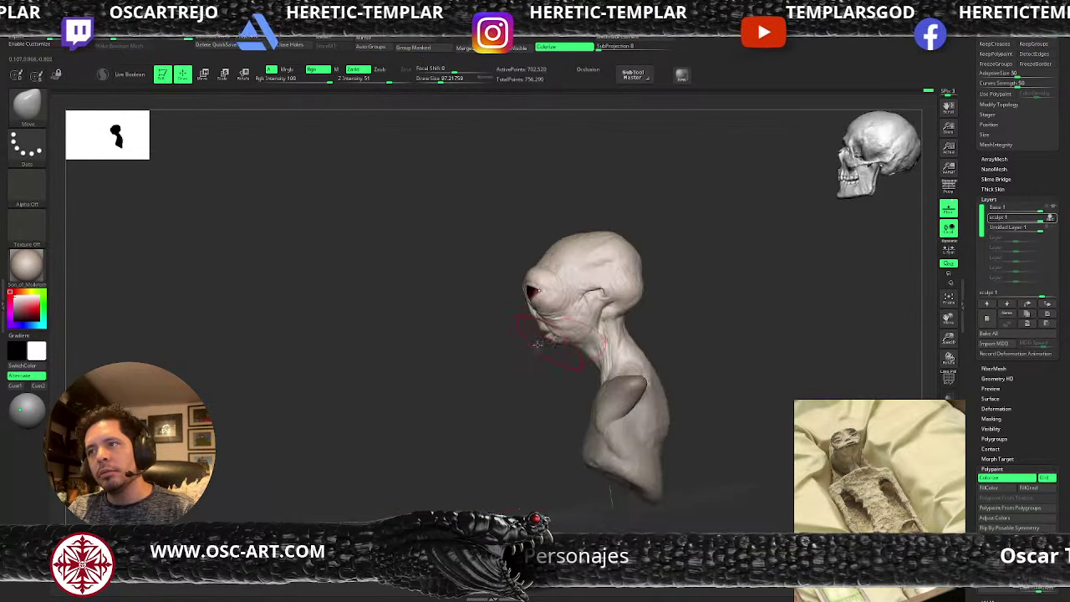
{"action": "left_click_drag", "start_coordinate": [462, 378], "coordinate": [500, 368]}
{"action": "left_click_drag", "start_coordinate": [638, 299], "coordinate": [622, 345]}
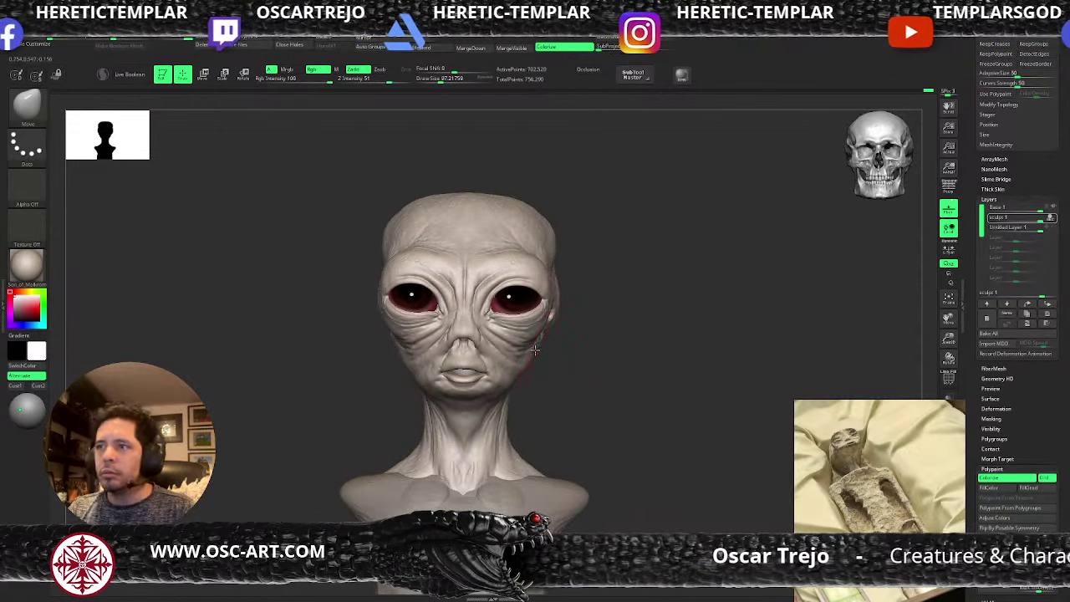
{"action": "key", "text": "s"}
{"action": "left_click_drag", "start_coordinate": [543, 350], "coordinate": [592, 329]}
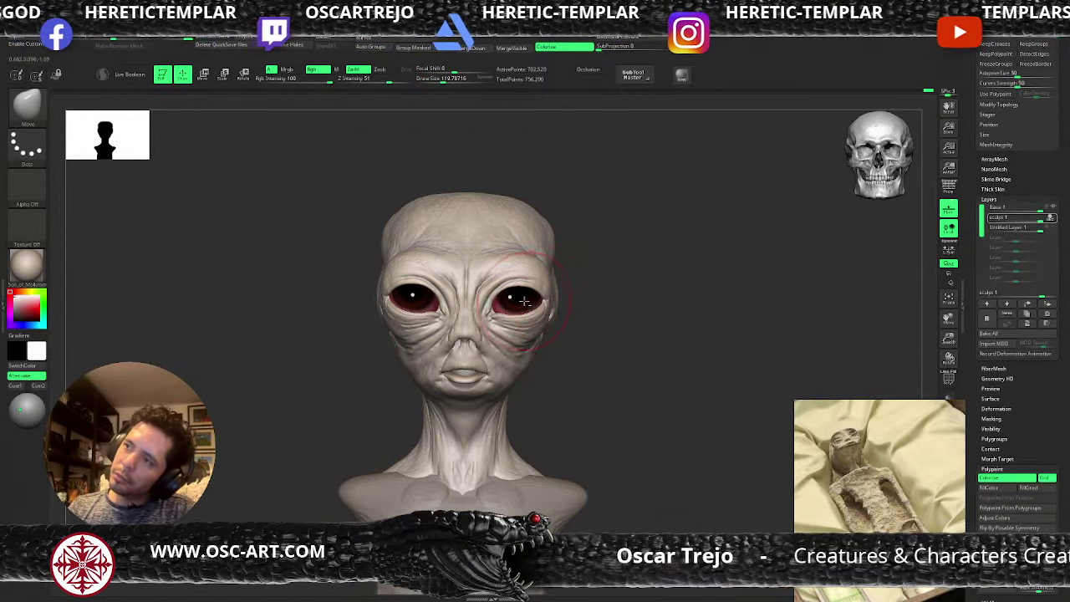
- Nudge the eyeballs within their sockets with the transform gizmo and reselect the head subtool
{"action": "key", "text": "w"}
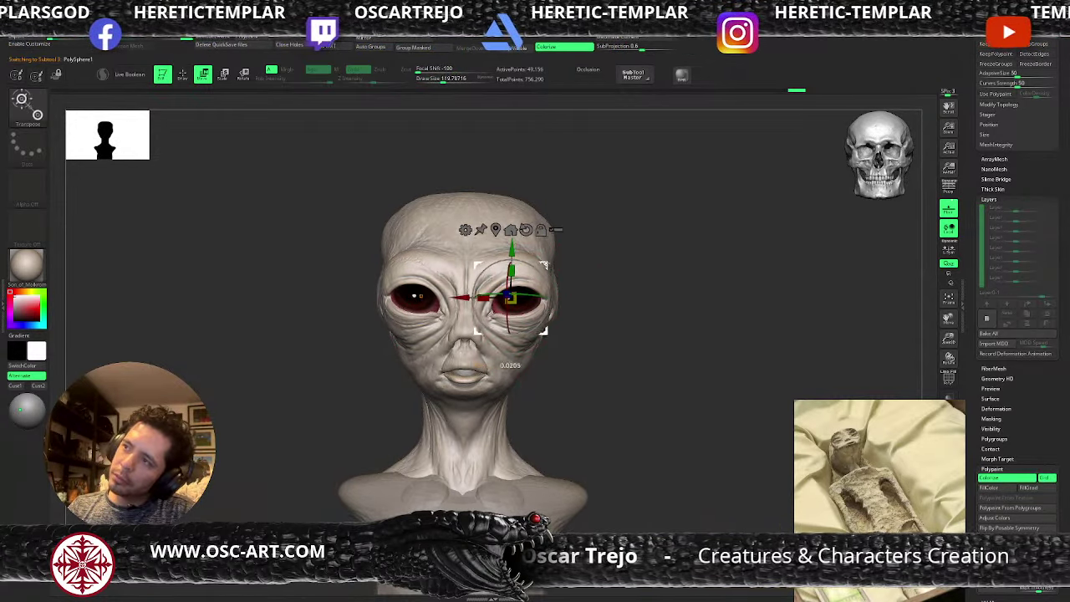
{"action": "mouse_move", "coordinate": [544, 264]}
{"action": "left_mouse_down"}
{"action": "mouse_move", "coordinate": [604, 273]}
{"action": "mouse_move", "coordinate": [576, 283]}
{"action": "left_mouse_up"}
{"action": "key", "text": "q"}
{"action": "key", "text": "w"}
{"action": "key", "text": "q"}
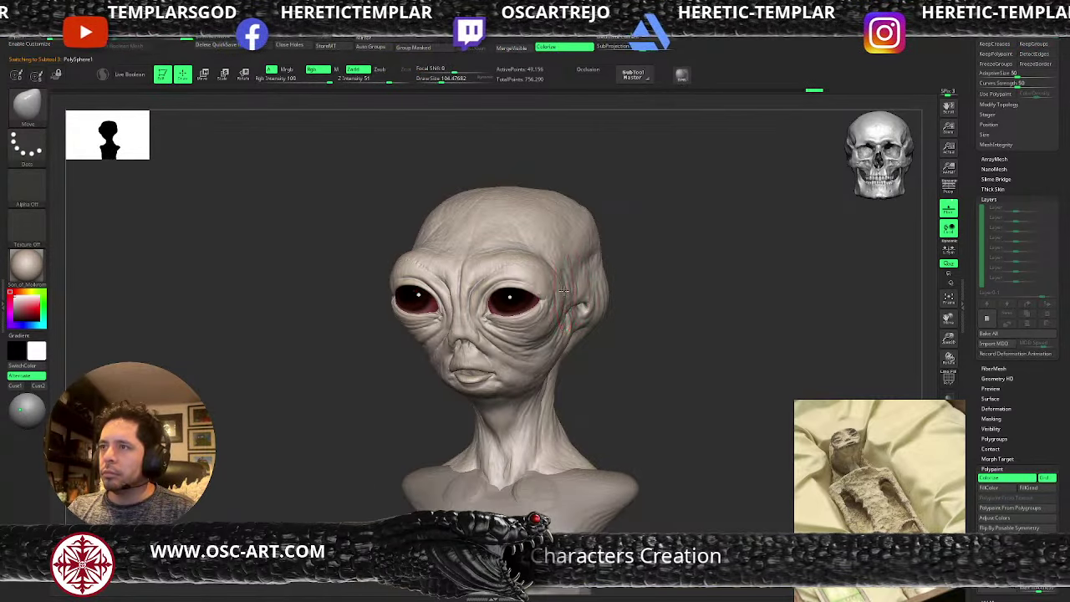
{"action": "left_click", "coordinate": [562, 290], "text": "alt"}
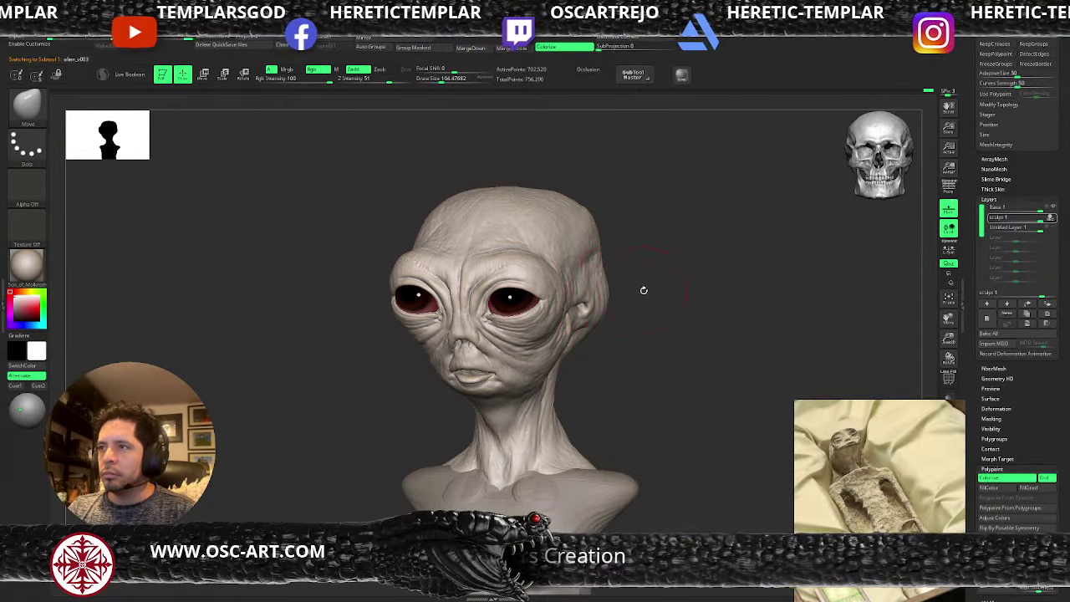
- Toggle the untitled layer off and on to compare its effect on the head's surface
{"action": "mouse_move", "coordinate": [643, 290]}
{"action": "left_mouse_down", "text": "alt"}
{"action": "mouse_move", "coordinate": [611, 279]}
{"action": "mouse_move", "coordinate": [636, 272]}
{"action": "mouse_move", "coordinate": [701, 366]}
{"action": "mouse_move", "coordinate": [711, 416]}
{"action": "left_mouse_up", "text": "alt"}
{"action": "left_click", "coordinate": [1051, 227]}
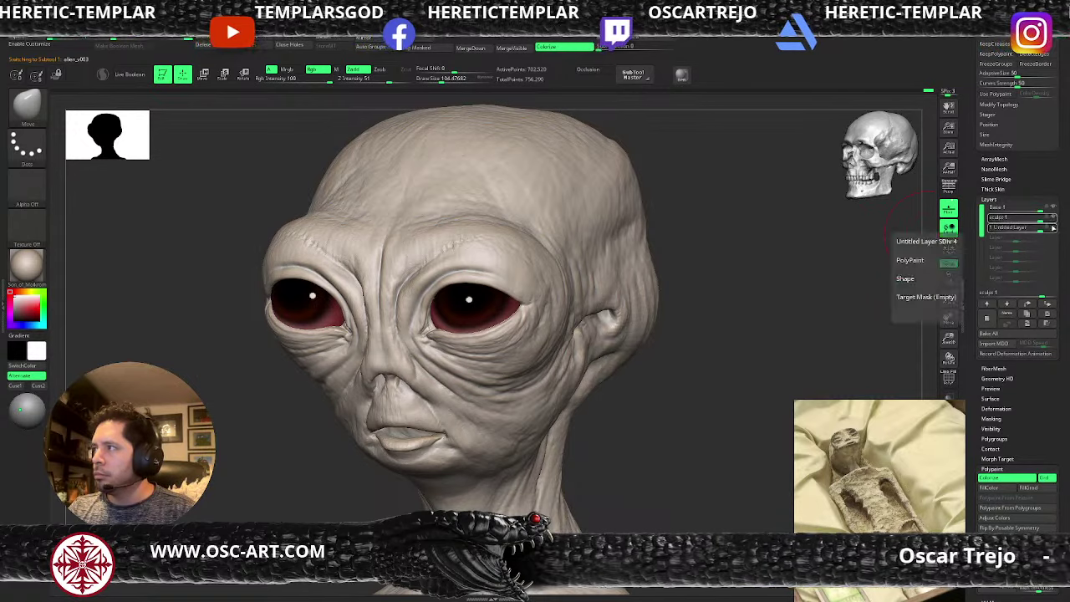
{"action": "left_click", "coordinate": [1053, 227]}
{"action": "left_click_drag", "start_coordinate": [747, 313], "coordinate": [744, 313], "text": "alt"}
{"action": "key", "text": "f"}
{"action": "mouse_move", "coordinate": [684, 296]}
{"action": "left_mouse_down"}
{"action": "mouse_move", "coordinate": [717, 295]}
{"action": "mouse_move", "coordinate": [685, 282]}
{"action": "mouse_move", "coordinate": [702, 313]}
{"action": "mouse_move", "coordinate": [743, 296]}
{"action": "mouse_move", "coordinate": [702, 313]}
{"action": "left_mouse_up"}
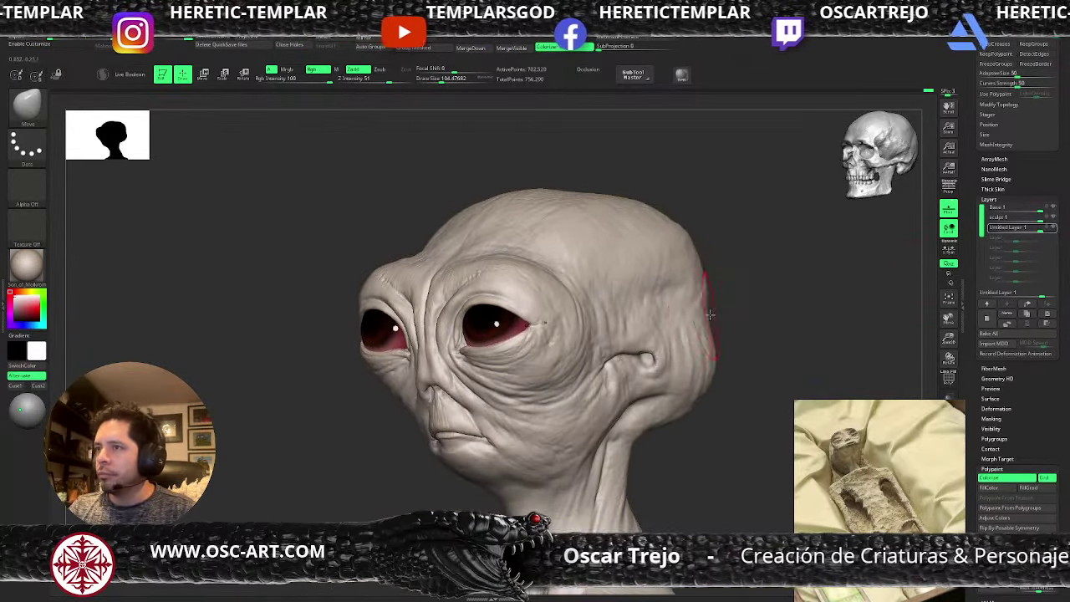
- Resume recording on the sculpt layer and adjust the inner eye corner at a low subdivision level with a Move draw size of about 68
{"action": "left_click", "coordinate": [457, 341]}
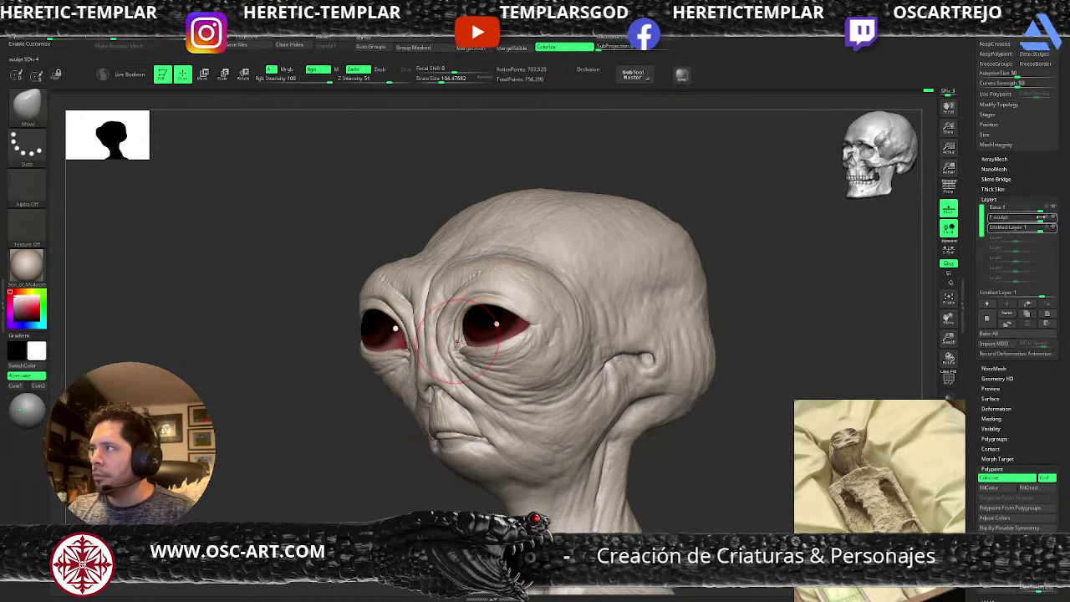
{"action": "left_click", "coordinate": [1046, 218]}
{"action": "key", "text": "shift+d"}
{"action": "key", "text": "shift+d"}
{"action": "key", "text": "shift+d"}
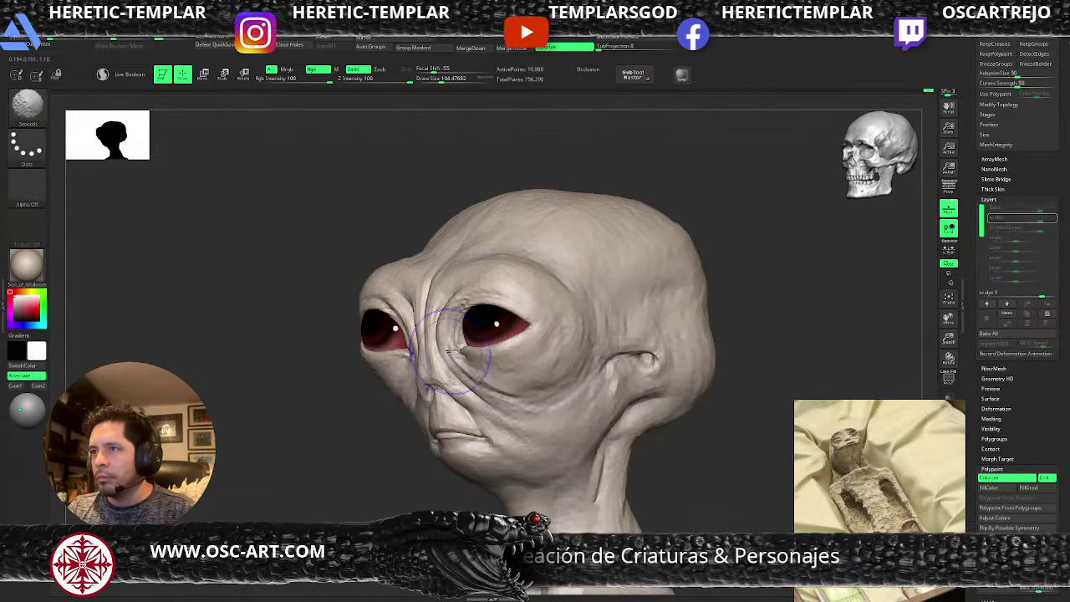
{"action": "key", "text": "s"}
{"action": "left_click_drag", "start_coordinate": [458, 346], "coordinate": [456, 345]}
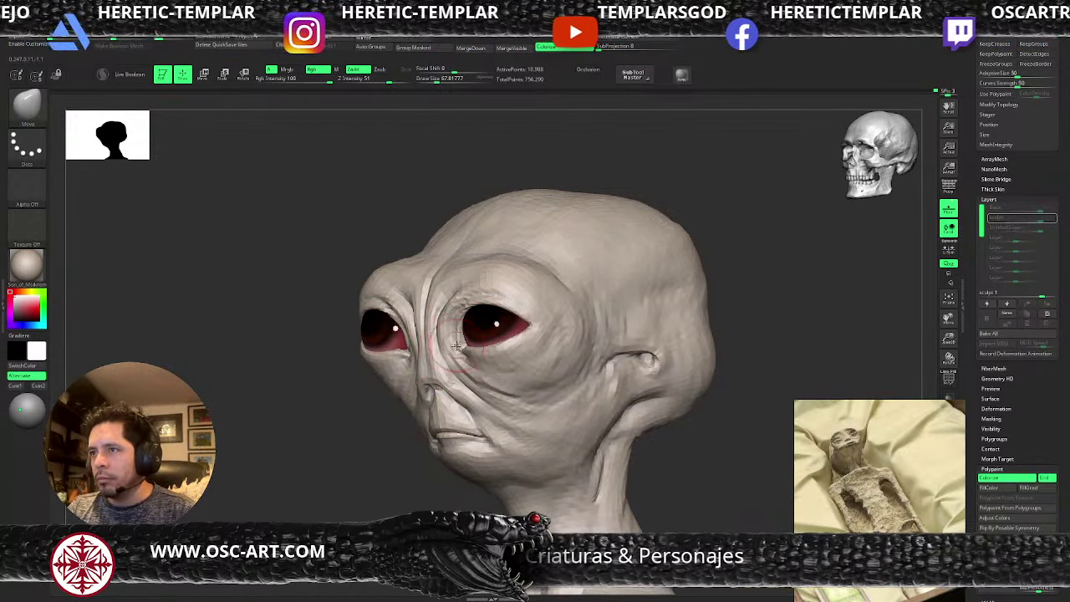
{"action": "key", "text": "d"}
{"action": "key", "text": "d"}
{"action": "key", "text": "d"}
- Refine the inner eyelid edge beside the nose at lower subdivision levels with the Move brush at a draw size of about 54
{"action": "mouse_move", "coordinate": [361, 455]}
{"action": "left_mouse_down"}
{"action": "mouse_move", "coordinate": [354, 474]}
{"action": "mouse_move", "coordinate": [322, 456]}
{"action": "mouse_move", "coordinate": [329, 435]}
{"action": "mouse_move", "coordinate": [351, 477]}
{"action": "left_mouse_up"}
{"action": "key", "text": "shift+d"}
{"action": "key", "text": "shift+d"}
{"action": "key", "text": "shift+d"}
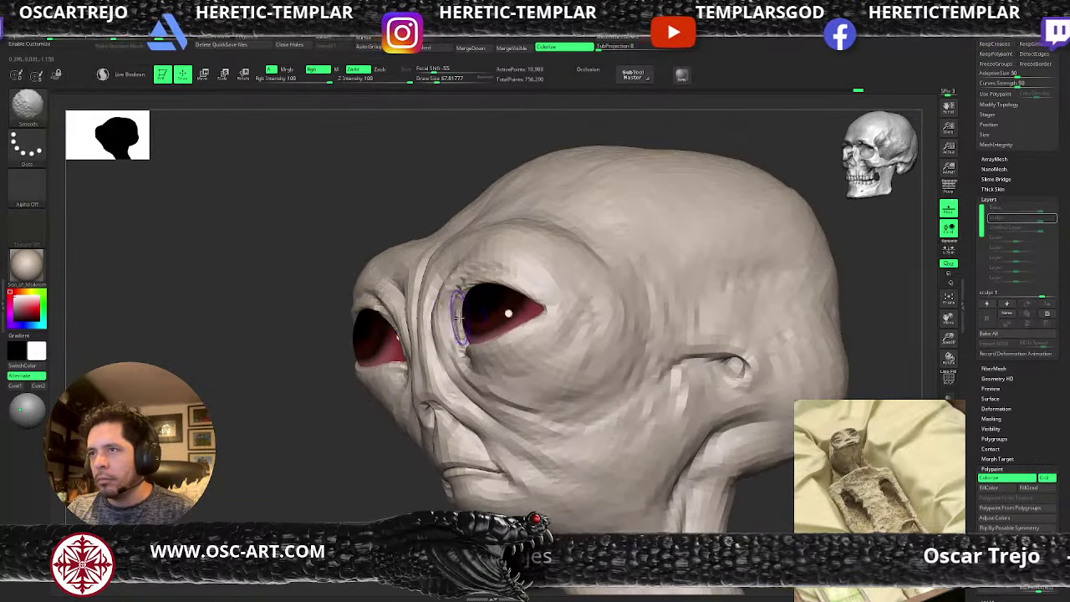
{"action": "key", "text": "s"}
{"action": "left_click_drag", "start_coordinate": [459, 314], "coordinate": [458, 314]}
{"action": "key", "text": "d"}
{"action": "key", "text": "d"}
{"action": "key", "text": "d"}
{"action": "key", "text": "s"}
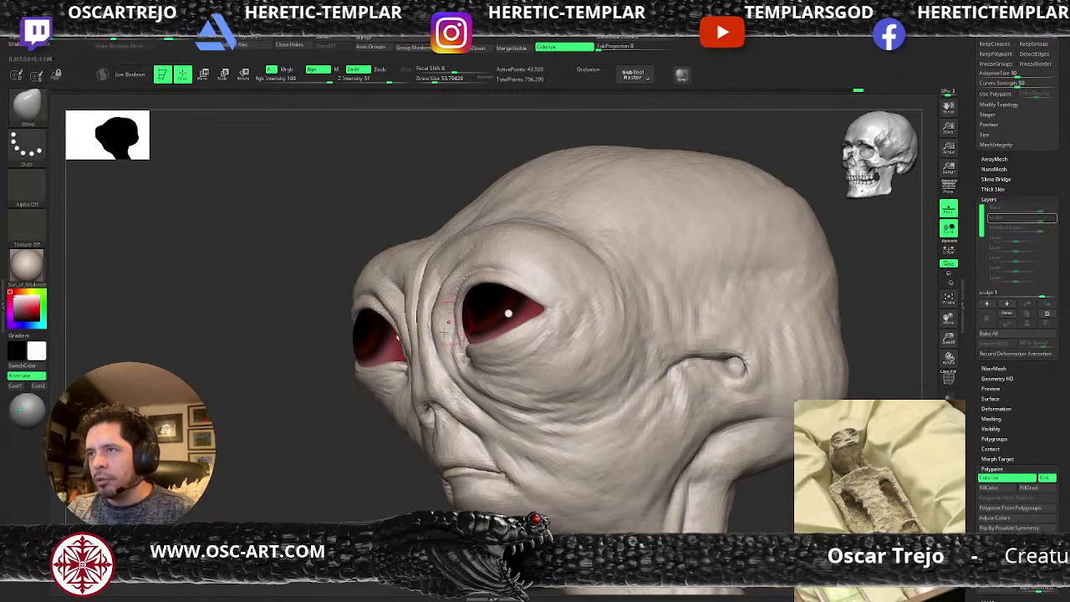
{"action": "left_click_drag", "start_coordinate": [356, 492], "coordinate": [352, 441], "text": "alt"}
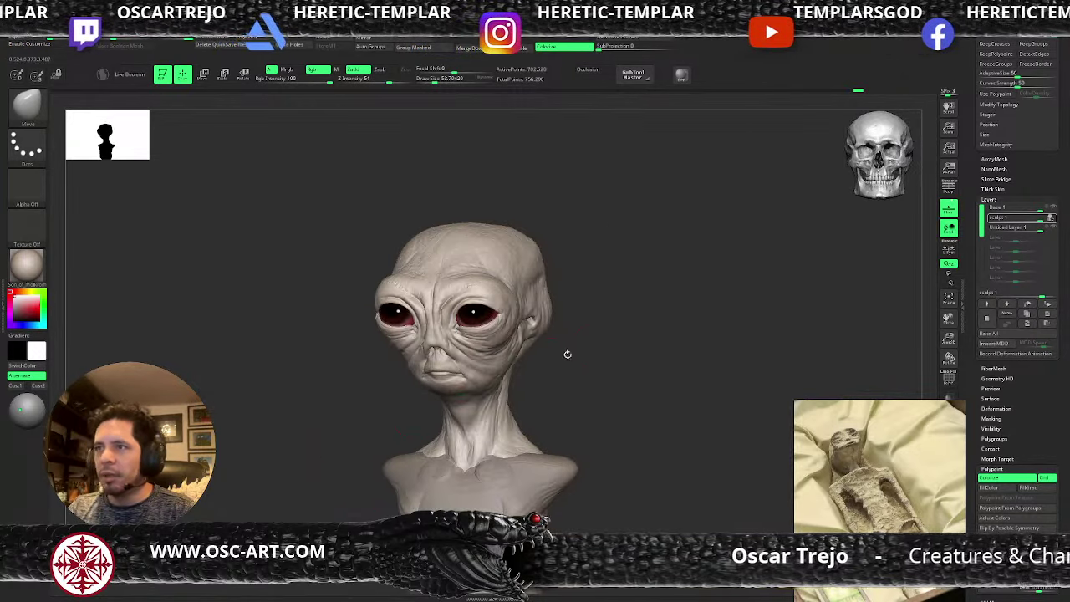
{"action": "mouse_move", "coordinate": [601, 343]}
{"action": "left_mouse_down"}
{"action": "mouse_move", "coordinate": [603, 330]}
{"action": "mouse_move", "coordinate": [610, 341]}
{"action": "left_mouse_up"}
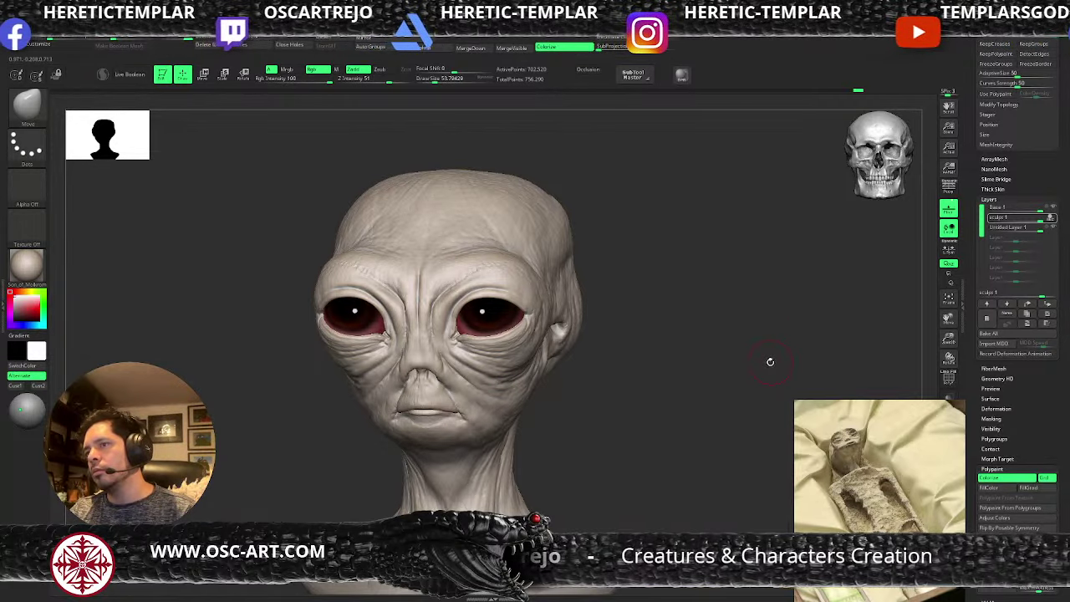
- Work the cheek beside the mouth corner with the Standard brush at a draw size of about 97
{"action": "key", "text": "b"}
{"action": "key", "text": "s"}
{"action": "key", "text": "t"}
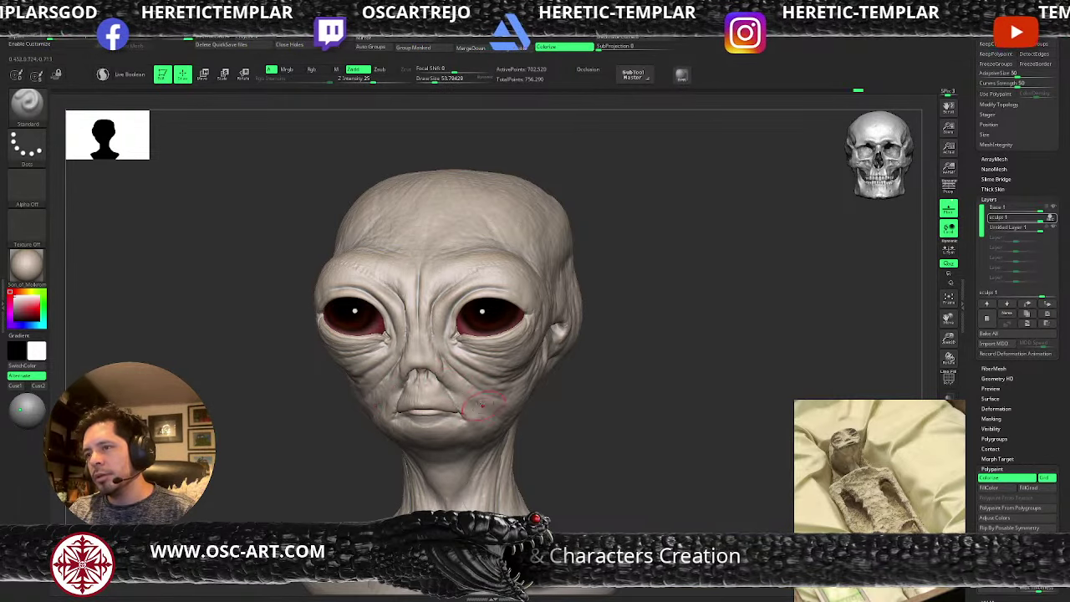
{"action": "key", "text": "s"}
{"action": "left_click_drag", "start_coordinate": [483, 401], "coordinate": [516, 410]}
{"action": "left_click_drag", "start_coordinate": [597, 406], "coordinate": [551, 397], "text": "alt"}
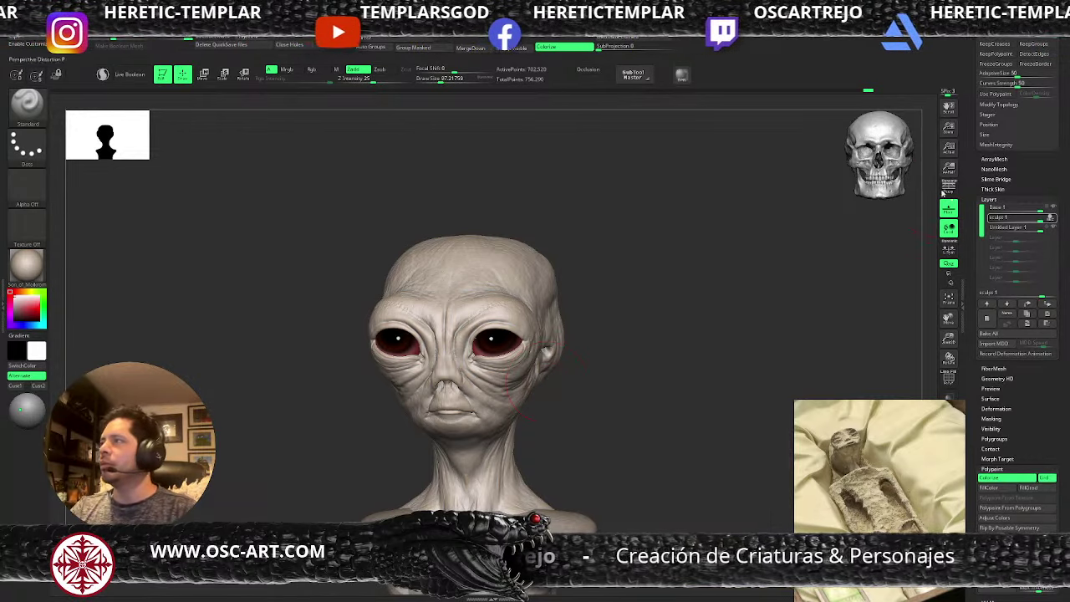
{"action": "left_click_drag", "start_coordinate": [970, 158], "coordinate": [967, 297]}
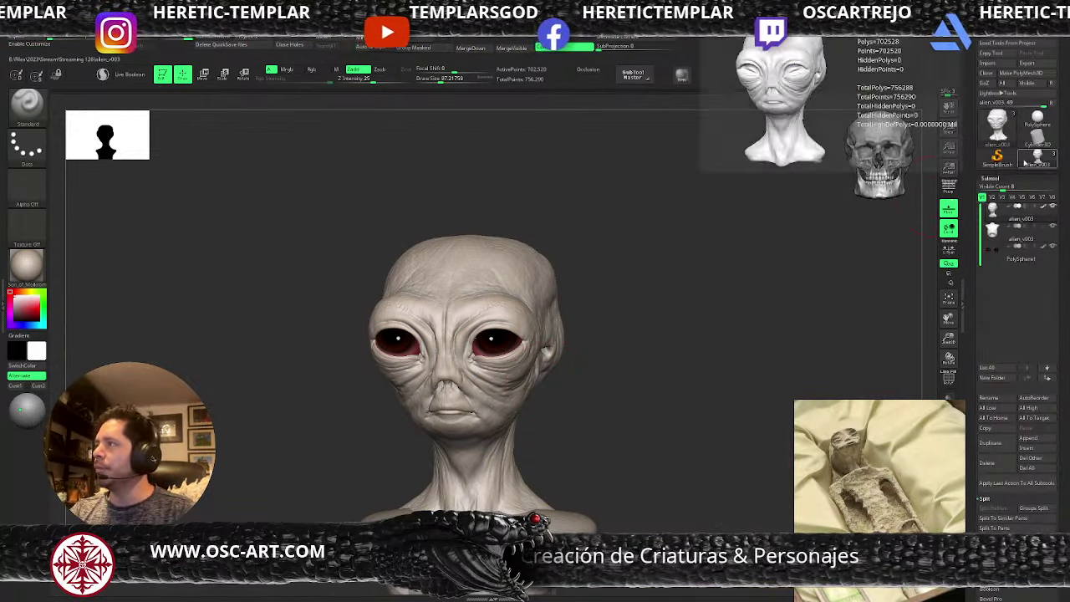
- Switch to the PolySphere tool, frame the sphere, and make a test stroke on it with the ClayBuildup brush
{"action": "left_click", "coordinate": [1037, 123]}
{"action": "key", "text": "f"}
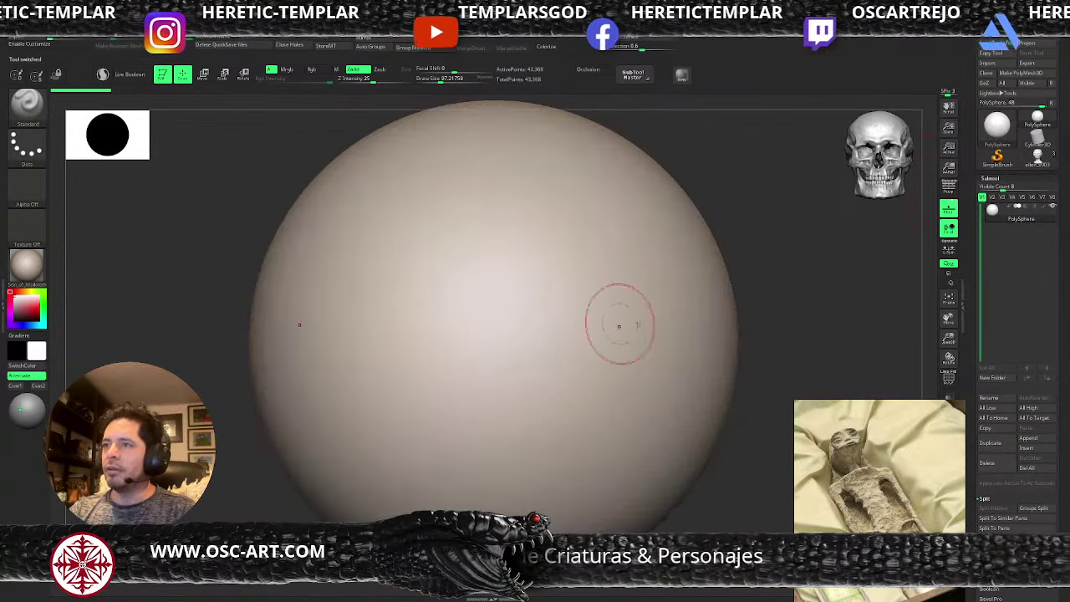
{"action": "key", "text": "f"}
{"action": "key", "text": "b"}
{"action": "key", "text": "c"}
{"action": "key", "text": "b"}
{"action": "mouse_move", "coordinate": [535, 329]}
{"action": "left_mouse_down"}
{"action": "mouse_move", "coordinate": [531, 341]}
{"action": "mouse_move", "coordinate": [538, 321]}
{"action": "mouse_move", "coordinate": [552, 317]}
{"action": "mouse_move", "coordinate": [554, 332]}
{"action": "mouse_move", "coordinate": [558, 312]}
{"action": "left_mouse_up"}
- Compare clay brush strokes on the sphere, undoing the trials and keeping a carved pit at a draw size of about 136
{"action": "key", "text": "b"}
{"action": "key", "text": "c"}
{"action": "key", "text": "l"}
{"action": "key", "text": "ctrl+z"}
{"action": "key", "text": "b"}
{"action": "key", "text": "c"}
{"action": "key", "text": "t"}
{"action": "key", "text": "ctrl+z"}
{"action": "left_click_drag", "start_coordinate": [669, 254], "coordinate": [661, 254]}
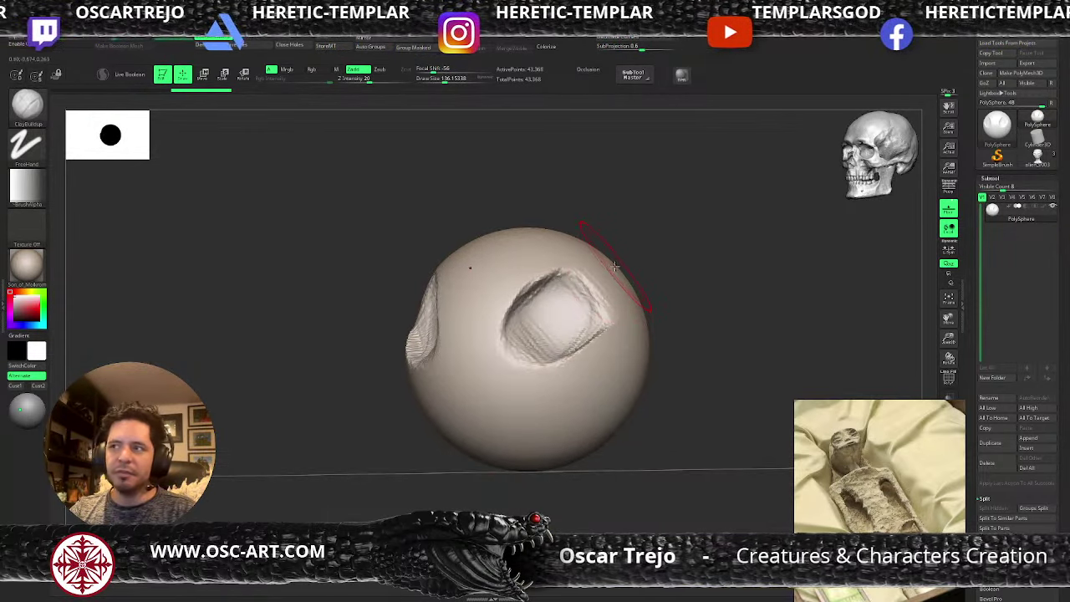
- Smooth the carved pit on the sphere and deepen it into a rounded socket with the ClayBuildup brush
{"action": "left_click_drag", "start_coordinate": [558, 290], "coordinate": [549, 285], "text": "shift"}
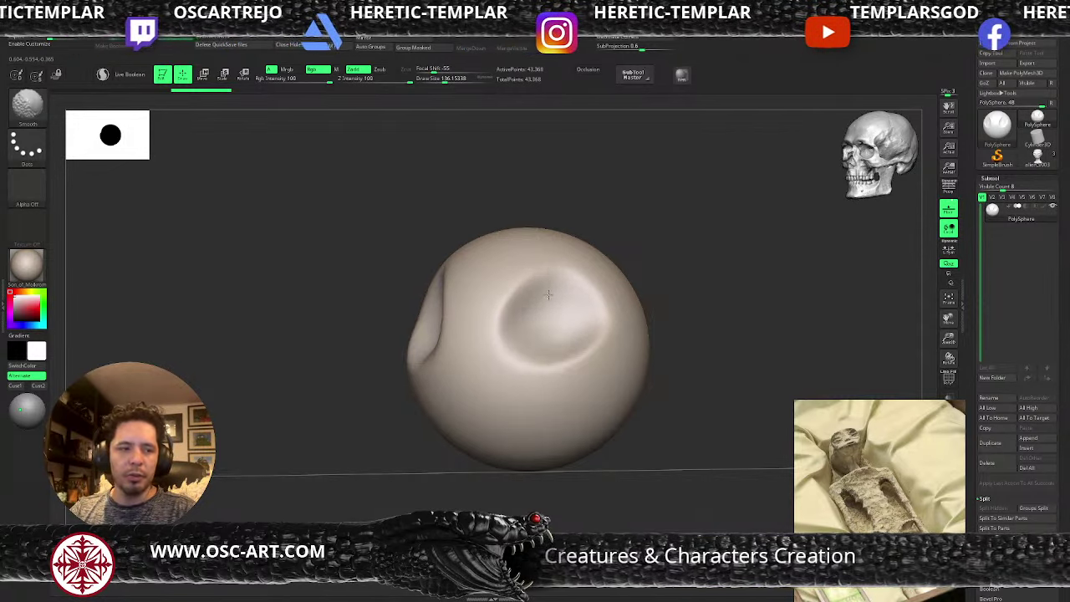
{"action": "left_click_drag", "start_coordinate": [557, 315], "coordinate": [557, 321], "text": "shift"}
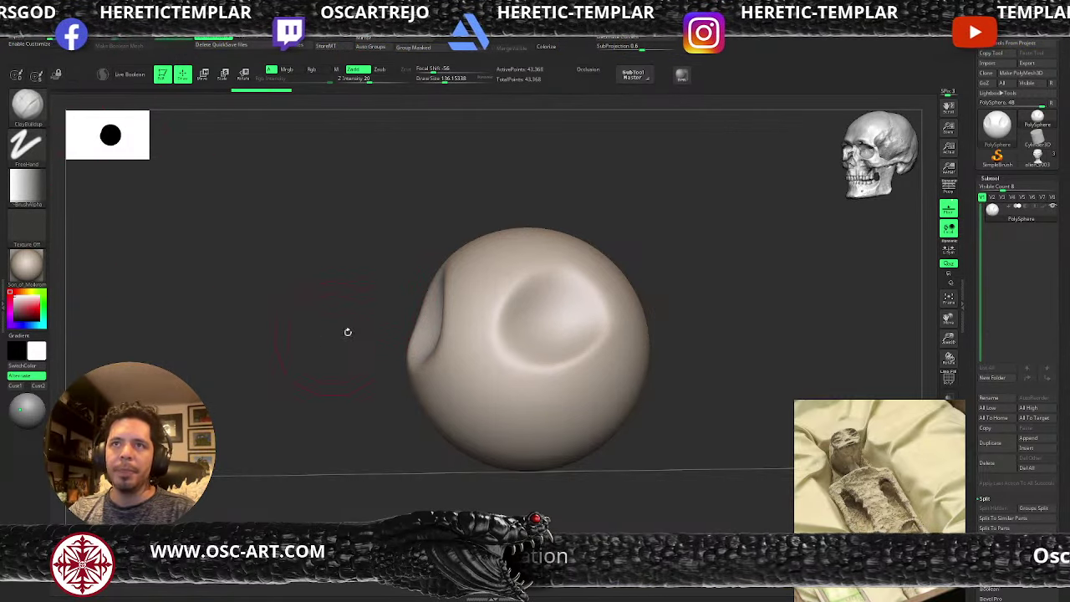
{"action": "mouse_move", "coordinate": [528, 300]}
{"action": "left_mouse_down", "text": "alt"}
{"action": "mouse_move", "coordinate": [557, 306]}
{"action": "mouse_move", "coordinate": [545, 325]}
{"action": "mouse_move", "coordinate": [584, 326]}
{"action": "mouse_move", "coordinate": [539, 296]}
{"action": "mouse_move", "coordinate": [550, 319]}
{"action": "left_mouse_up", "text": "alt"}
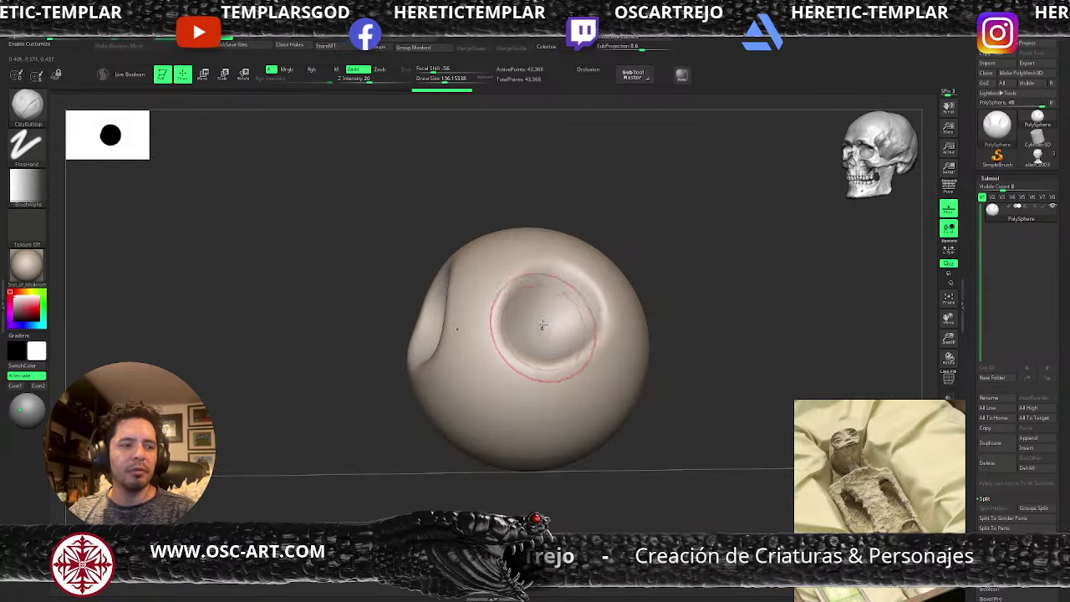
- Switch back to the alien model and rename the head's untitled layer as closedMouth
{"action": "left_click", "coordinate": [1024, 163]}
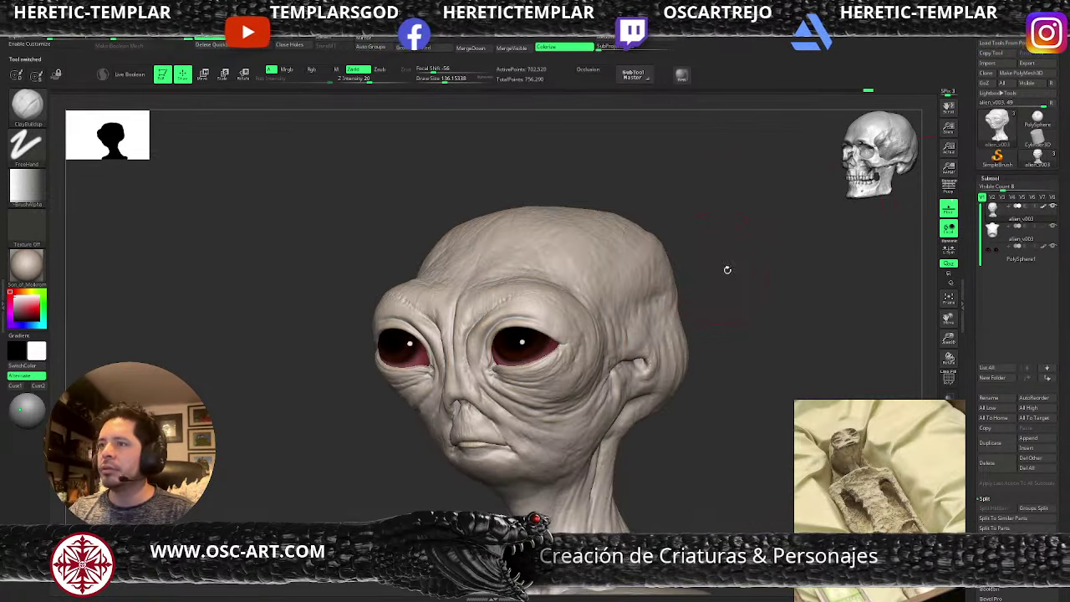
{"action": "mouse_move", "coordinate": [749, 276]}
{"action": "left_mouse_down"}
{"action": "mouse_move", "coordinate": [716, 292]}
{"action": "mouse_move", "coordinate": [743, 295]}
{"action": "mouse_move", "coordinate": [705, 295]}
{"action": "mouse_move", "coordinate": [754, 294]}
{"action": "left_mouse_up"}
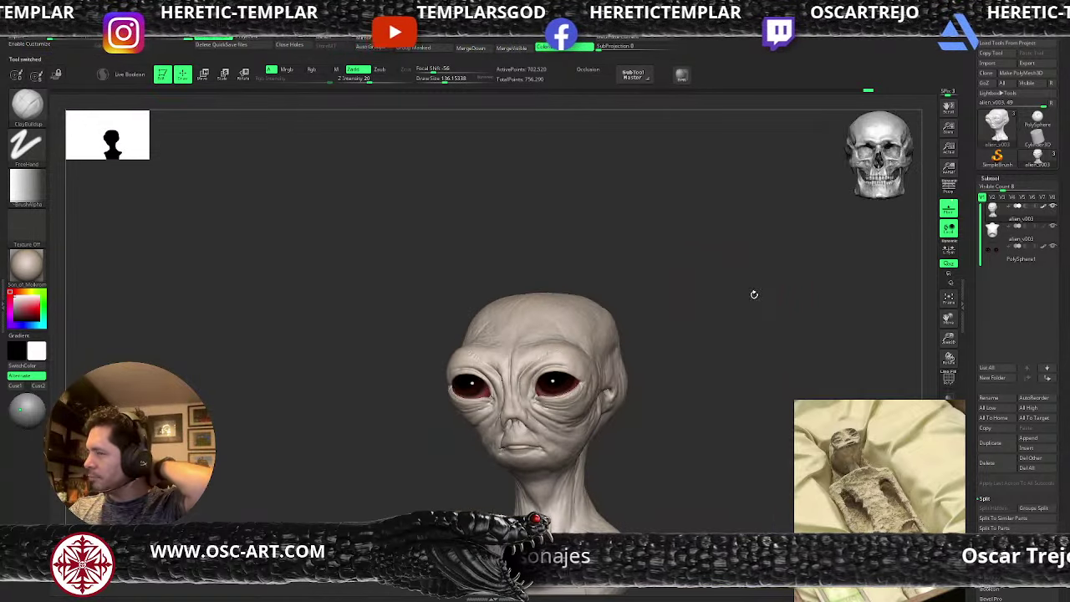
{"action": "left_click_drag", "start_coordinate": [975, 493], "coordinate": [979, 229]}
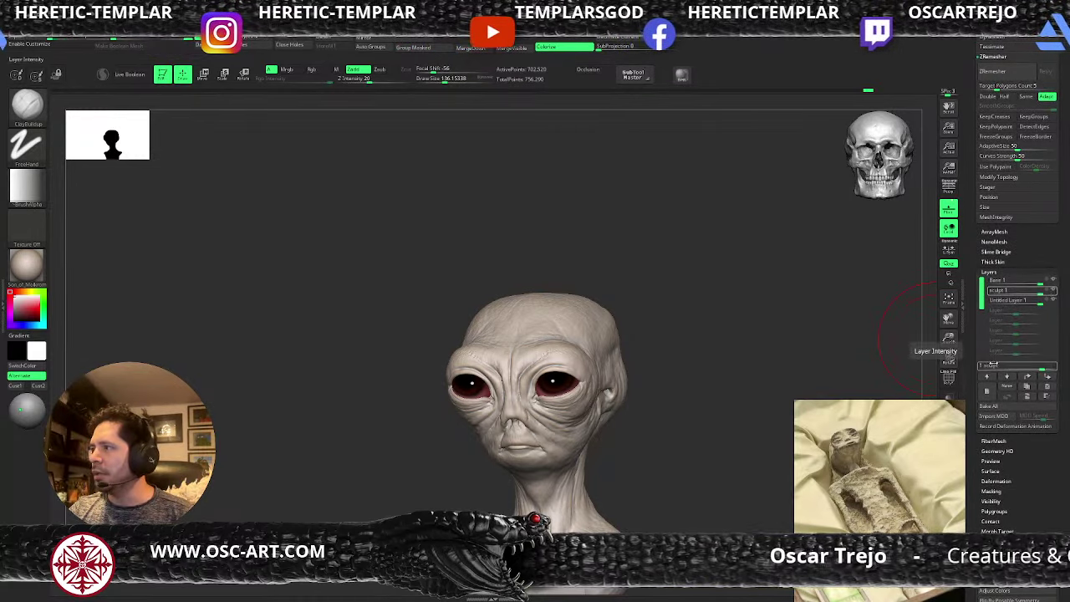
{"action": "left_click", "coordinate": [1013, 300]}
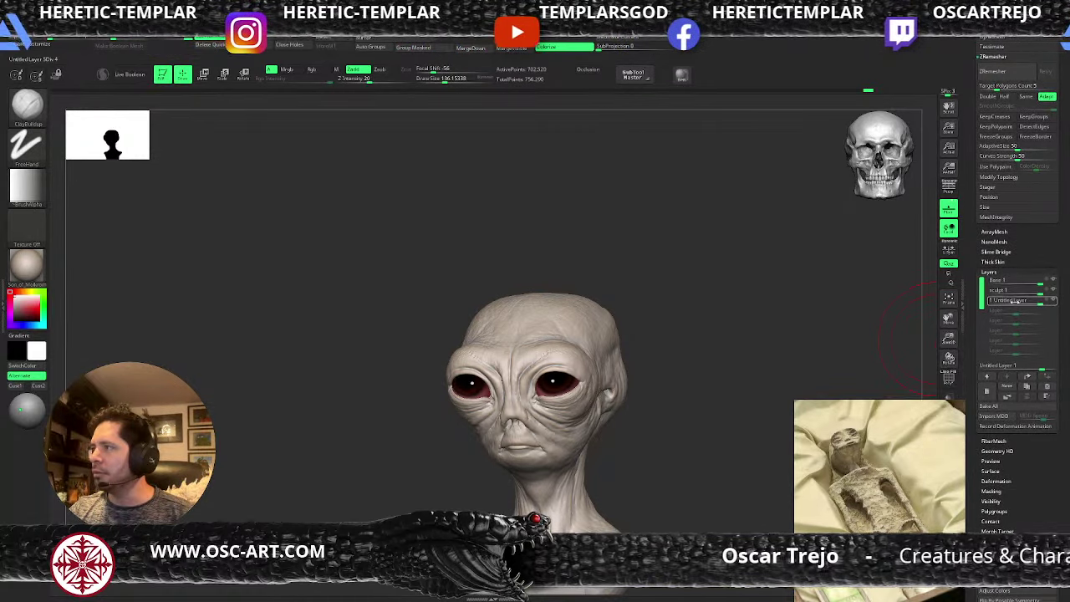
{"action": "left_click", "coordinate": [1007, 386]}
{"action": "type", "text": "CLOSEDEY"}
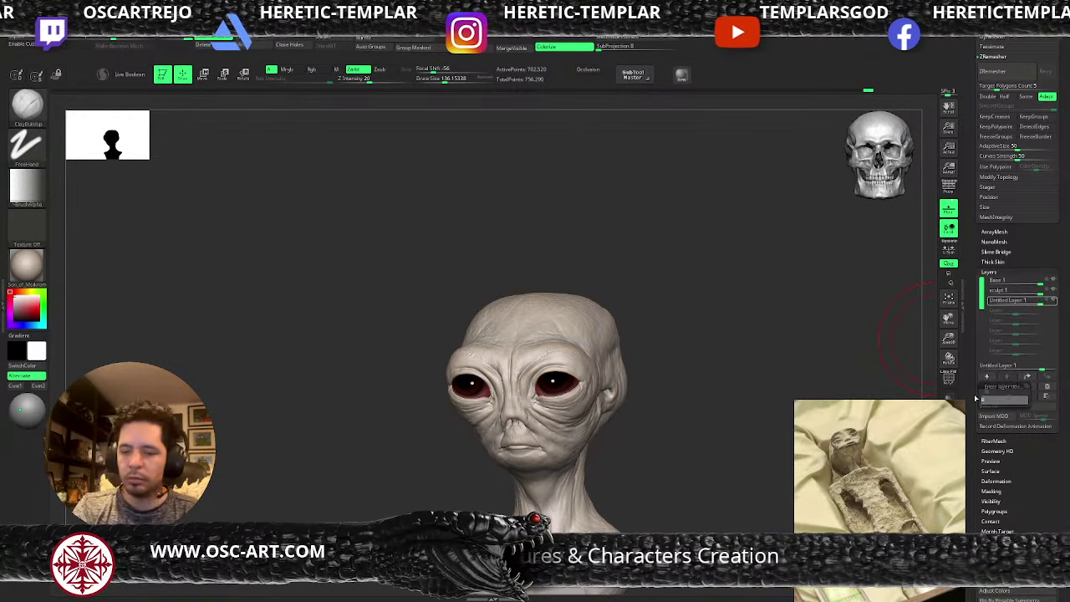
{"action": "type", "text": "M"}
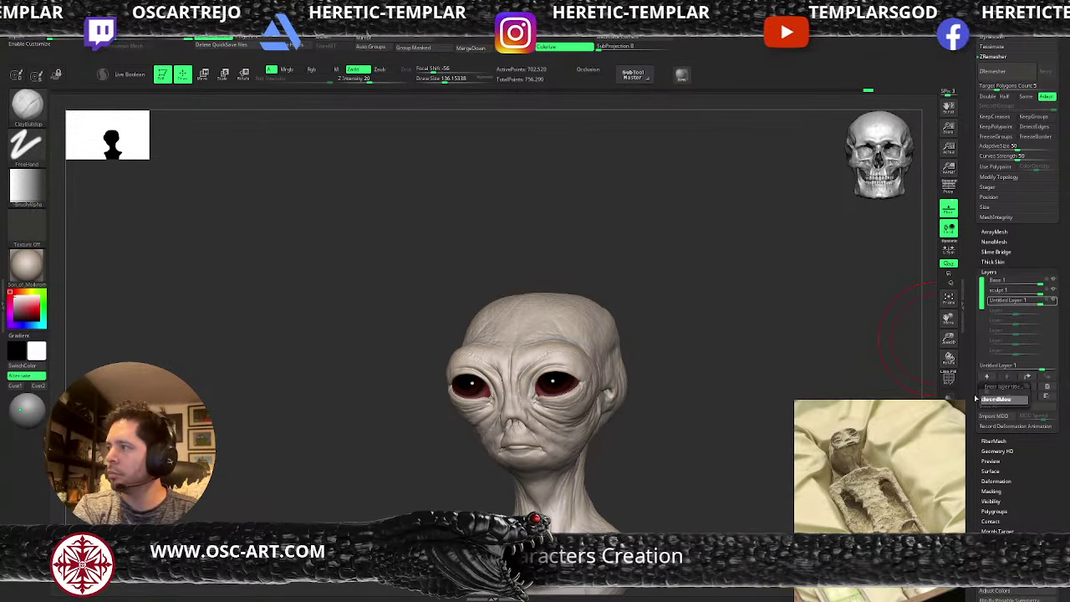
{"action": "key", "text": "Return"}
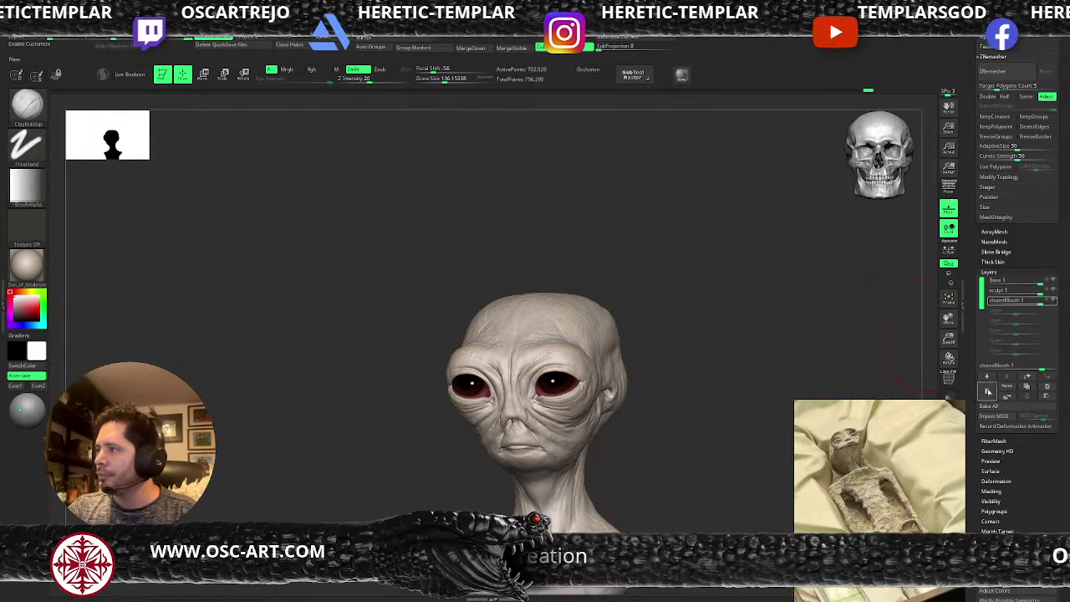
- Add a new recording layer to the head and drop three subdivision levels
{"action": "left_click", "coordinate": [987, 391]}
{"action": "key", "text": "shift+d"}
{"action": "key", "text": "shift+d"}
{"action": "key", "text": "shift+d"}
- Mask the brow and upper eyelids on both sides and invert the mask so only that area can be sculpted
{"action": "left_click_drag", "start_coordinate": [659, 342], "coordinate": [741, 368]}
{"action": "left_click_drag", "start_coordinate": [740, 368], "coordinate": [754, 330], "text": "shift"}
{"action": "left_click_drag", "start_coordinate": [776, 213], "coordinate": [536, 330], "text": "ctrl"}
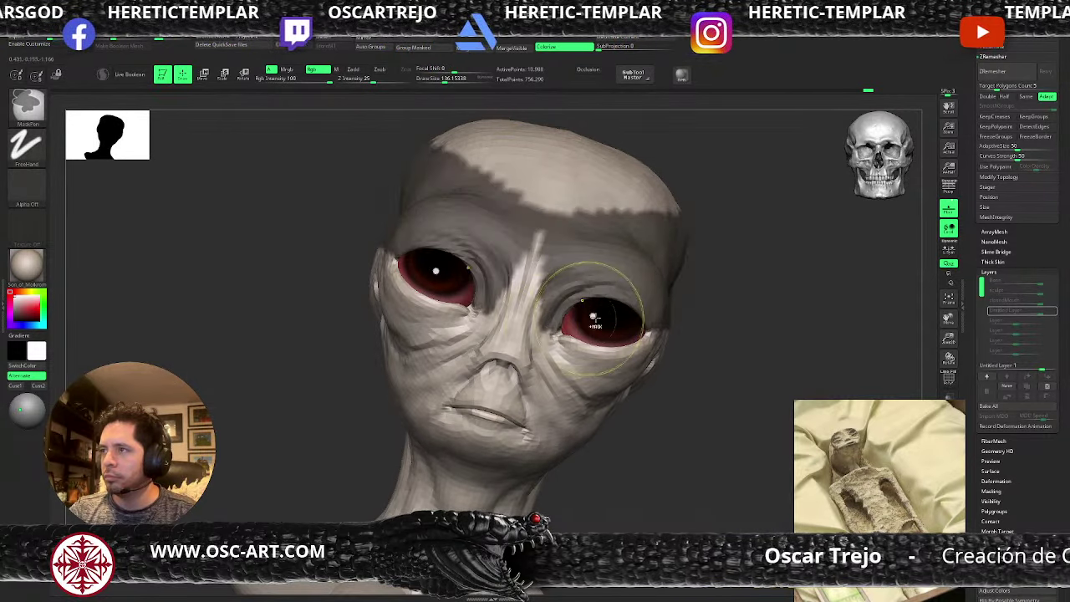
{"action": "left_click_drag", "start_coordinate": [729, 336], "coordinate": [785, 347]}
{"action": "left_click", "coordinate": [733, 350], "text": "ctrl"}
{"action": "mouse_move", "coordinate": [713, 356]}
{"action": "left_mouse_down"}
{"action": "mouse_move", "coordinate": [727, 364]}
{"action": "mouse_move", "coordinate": [725, 345]}
{"action": "mouse_move", "coordinate": [770, 331]}
{"action": "left_mouse_up"}
- Pull the upper eyelids down over the eyeballs with the Move brush
{"action": "key", "text": "b"}
{"action": "key", "text": "m"}
{"action": "key", "text": "v"}
{"action": "left_click_drag", "start_coordinate": [702, 329], "coordinate": [709, 345]}
{"action": "left_click_drag", "start_coordinate": [779, 348], "coordinate": [717, 346]}
{"action": "key", "text": "bracketleft"}
{"action": "key", "text": "s"}
{"action": "mouse_move", "coordinate": [717, 337]}
{"action": "left_mouse_down"}
{"action": "mouse_move", "coordinate": [717, 346]}
{"action": "mouse_move", "coordinate": [669, 351]}
{"action": "mouse_move", "coordinate": [707, 352]}
{"action": "mouse_move", "coordinate": [672, 341]}
{"action": "left_mouse_up"}
- Refine the lowered upper eyelid edge from the front and side with Move draw sizes between about 71 and 128
{"action": "key", "text": "s"}
{"action": "key", "text": "s"}
{"action": "key", "text": "bracketleft"}
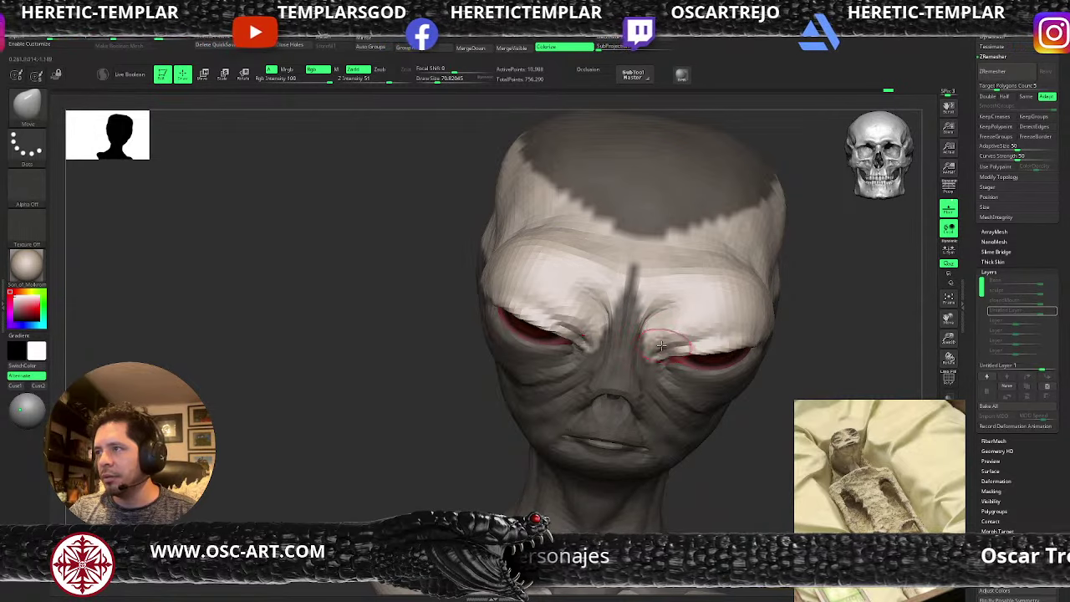
{"action": "left_click_drag", "start_coordinate": [715, 334], "coordinate": [715, 340]}
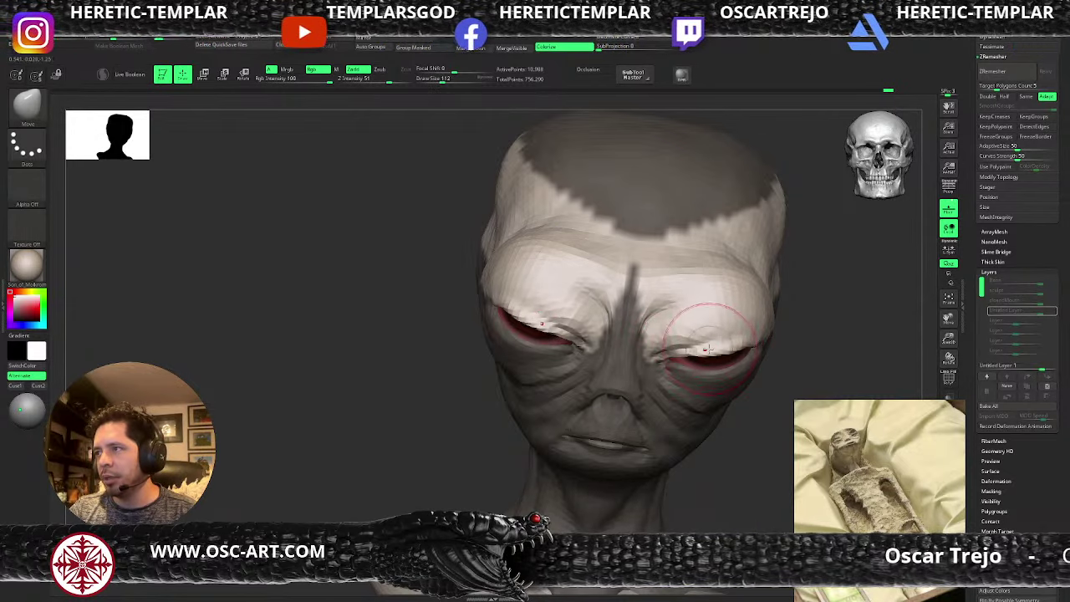
{"action": "left_click_drag", "start_coordinate": [808, 353], "coordinate": [728, 322]}
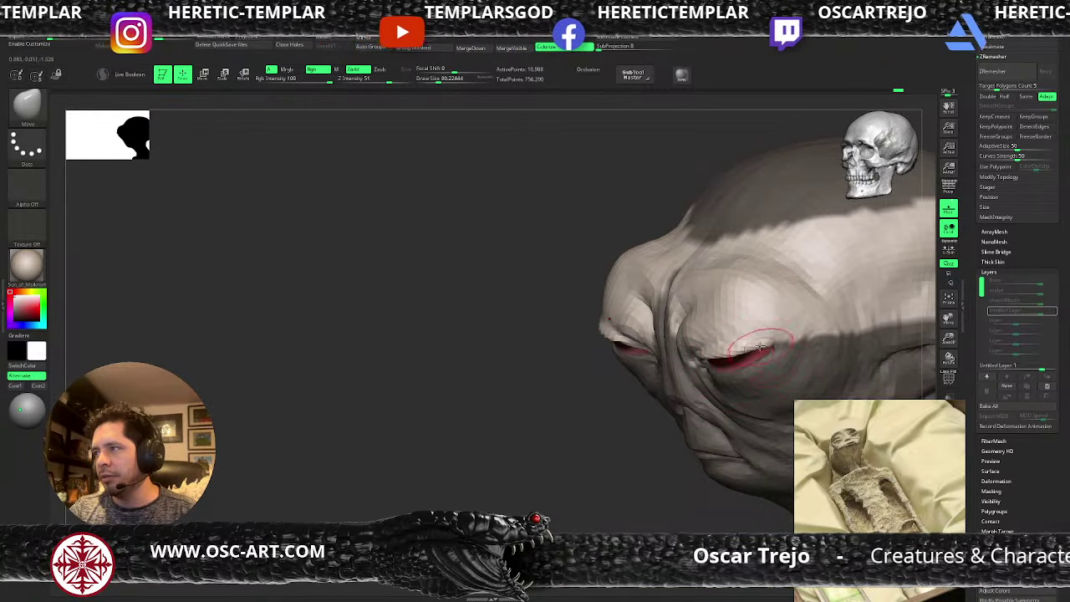
{"action": "key", "text": "s"}
{"action": "left_click_drag", "start_coordinate": [737, 354], "coordinate": [744, 355]}
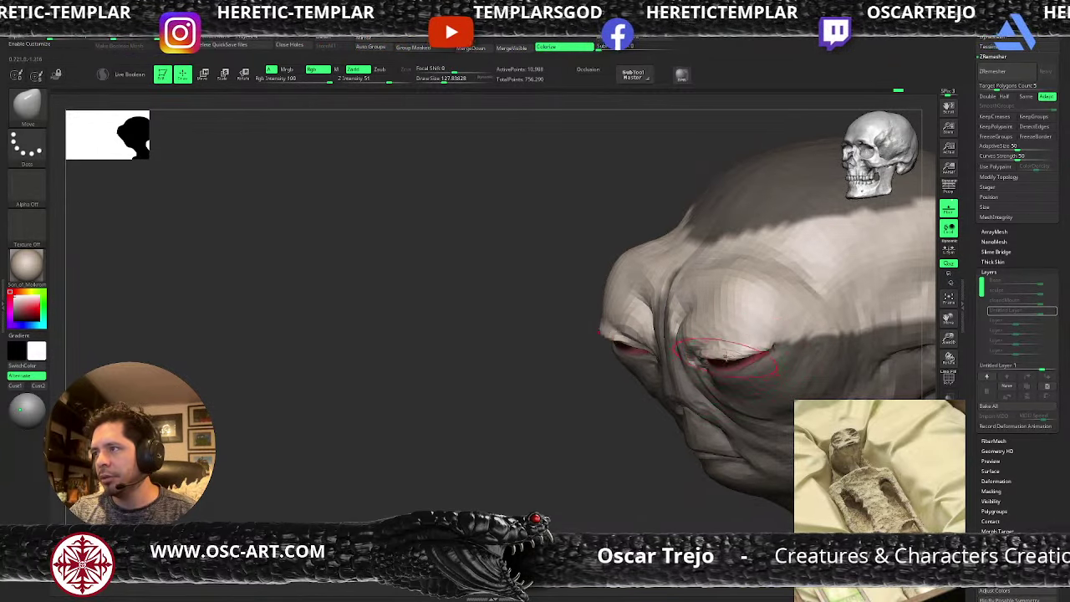
- Invert the mask and raise the lower eyelids to meet the upper lids with the Move brush
{"action": "left_click", "coordinate": [630, 425], "text": "ctrl"}
{"action": "left_click_drag", "start_coordinate": [630, 425], "coordinate": [580, 419]}
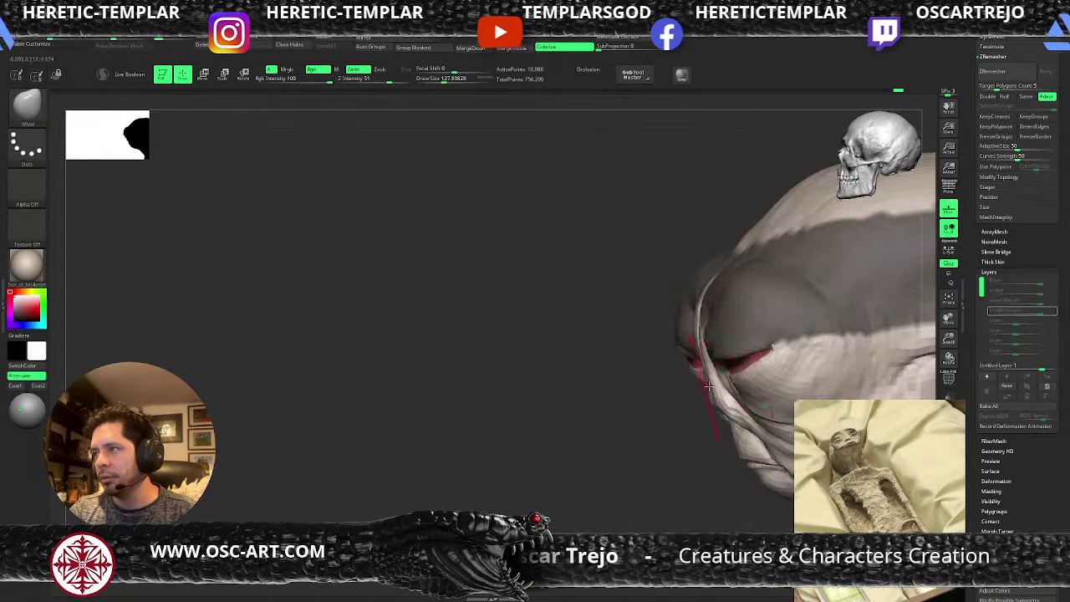
{"action": "key", "text": "s"}
{"action": "mouse_move", "coordinate": [677, 384]}
{"action": "left_mouse_down"}
{"action": "mouse_move", "coordinate": [748, 376]}
{"action": "mouse_move", "coordinate": [700, 372]}
{"action": "left_mouse_up"}
{"action": "key", "text": "s"}
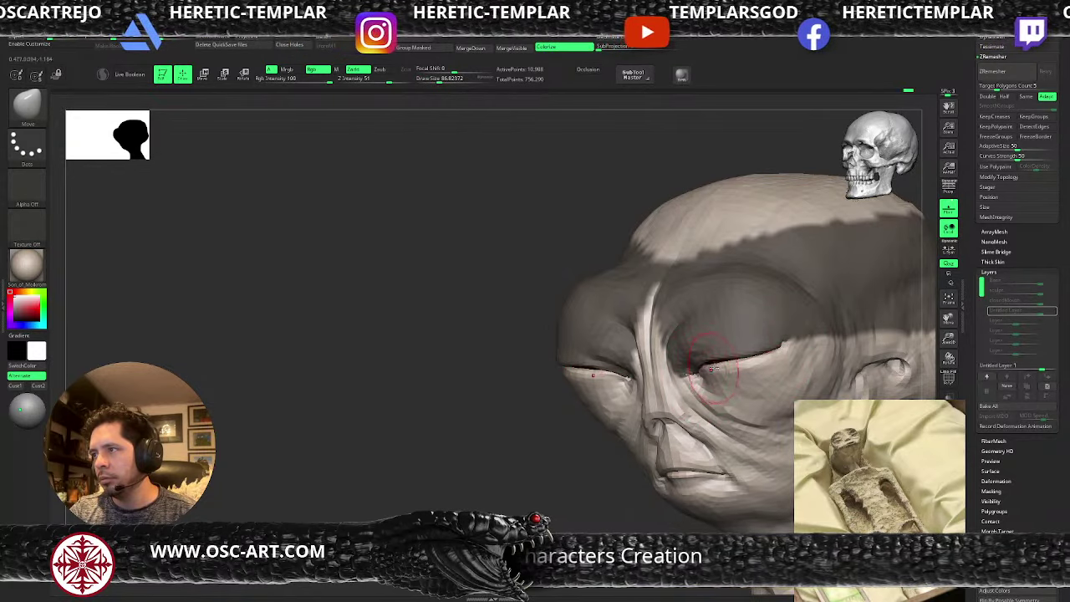
- Invert the mask again and adjust the upper eyelid edge along the closing line with a Move draw size of about 71
{"action": "left_click", "coordinate": [621, 436], "text": "ctrl"}
{"action": "left_click_drag", "start_coordinate": [564, 463], "coordinate": [637, 455]}
{"action": "key", "text": "s"}
{"action": "left_click_drag", "start_coordinate": [696, 378], "coordinate": [712, 360]}
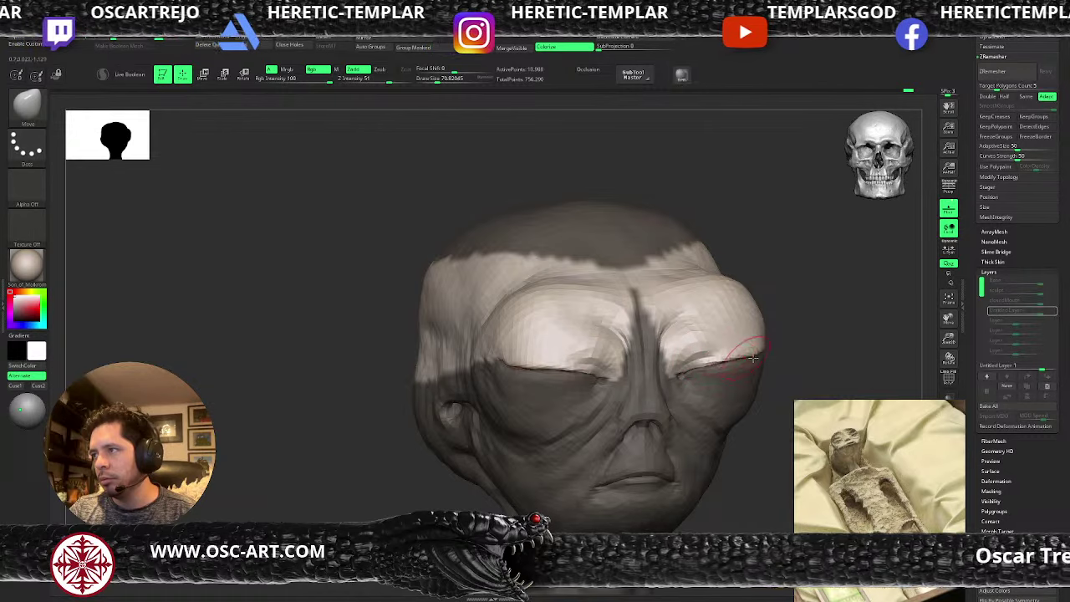
{"action": "mouse_move", "coordinate": [786, 361]}
{"action": "left_mouse_down"}
{"action": "mouse_move", "coordinate": [735, 360]}
{"action": "mouse_move", "coordinate": [781, 354]}
{"action": "left_mouse_up"}
- Return to the highest subdivision level, invert the mask, smooth the skin below the closed eyelid, and clear the mask
{"action": "key", "text": "d"}
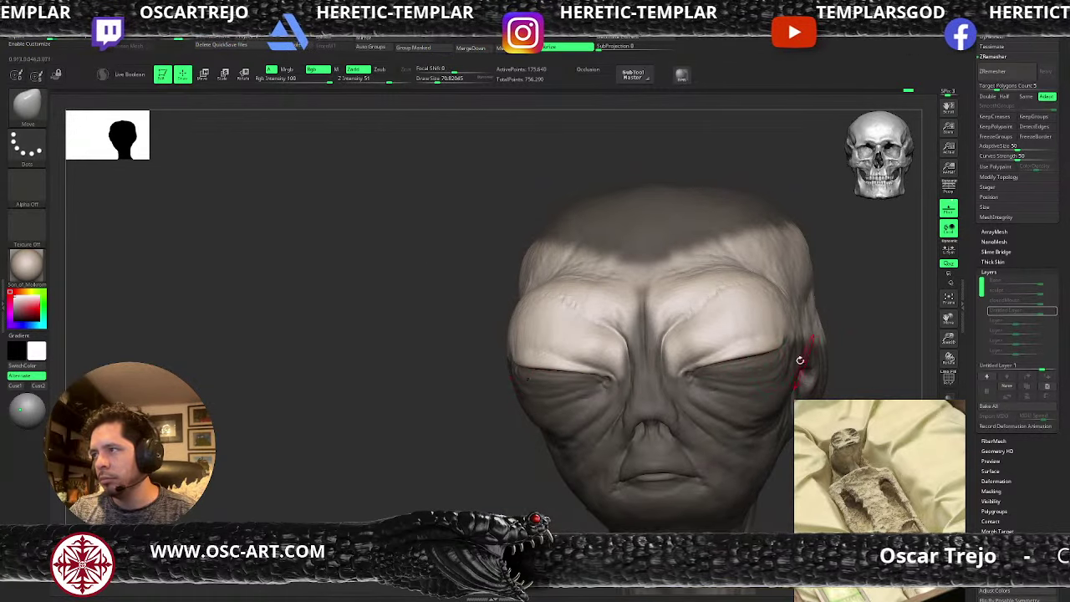
{"action": "key", "text": "d"}
{"action": "left_click", "coordinate": [859, 318], "text": "ctrl"}
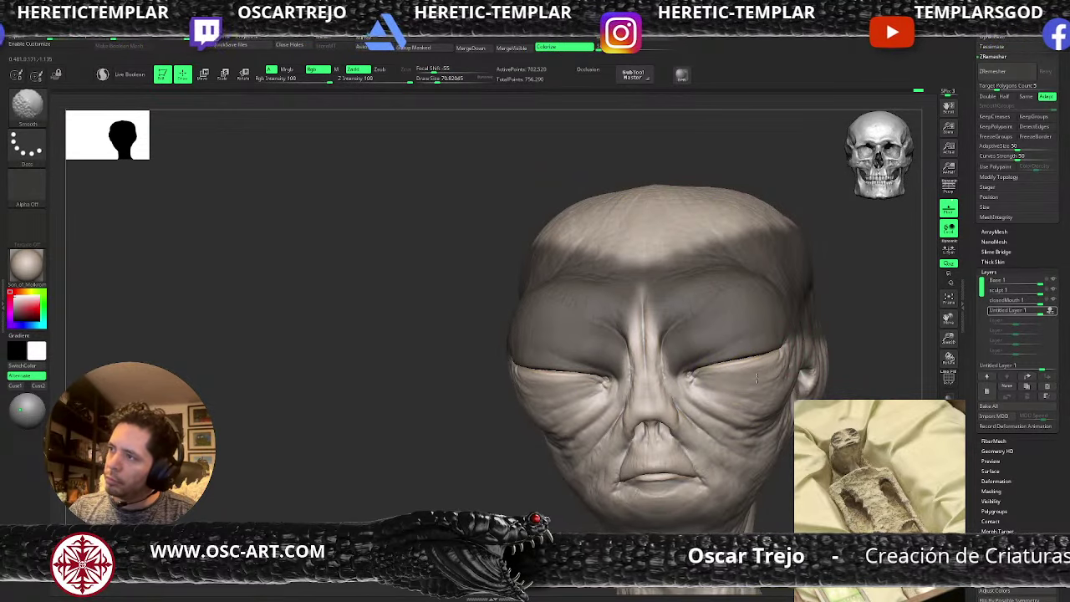
{"action": "left_click_drag", "start_coordinate": [759, 385], "coordinate": [739, 390], "text": "shift"}
{"action": "mouse_move", "coordinate": [838, 323]}
{"action": "left_mouse_down", "text": "ctrl"}
{"action": "mouse_move", "coordinate": [869, 323]}
{"action": "mouse_move", "coordinate": [842, 325]}
{"action": "left_mouse_up", "text": "ctrl"}
{"action": "left_click_drag", "start_coordinate": [842, 324], "coordinate": [851, 322]}
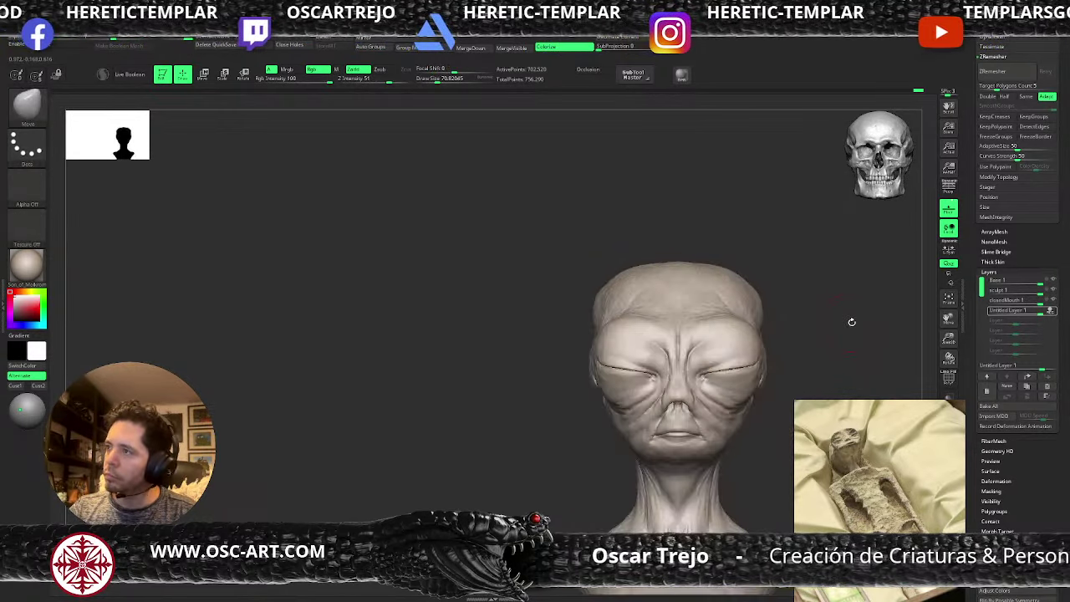
- Stop recording the untitled layer and vary its intensity to preview the eyelids opening and closing, ending at 1
{"action": "left_click", "coordinate": [1050, 311]}
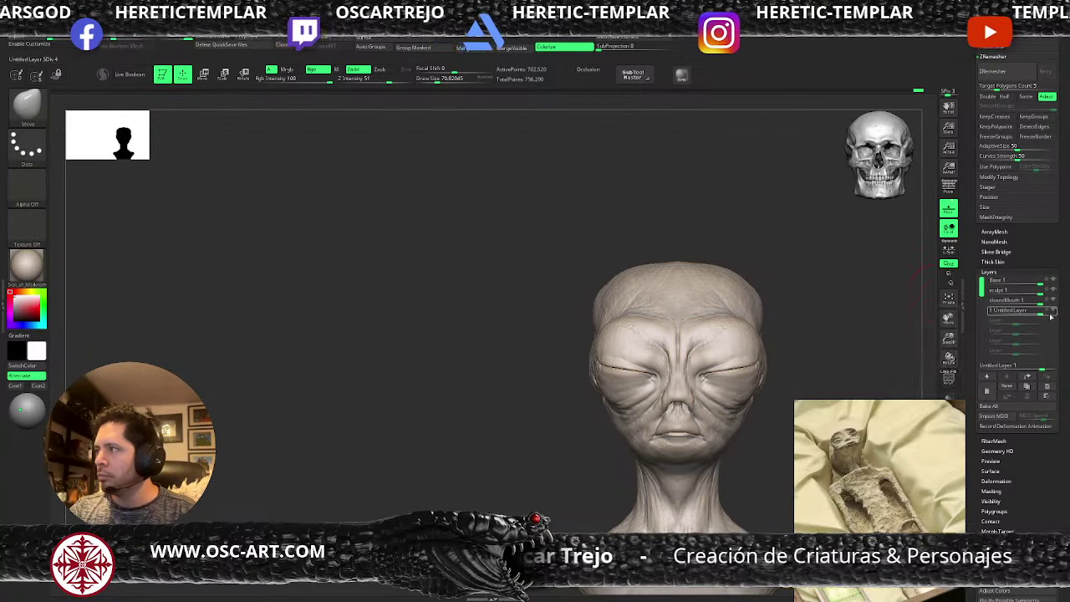
{"action": "left_click_drag", "start_coordinate": [1040, 312], "coordinate": [1005, 316]}
{"action": "mouse_move", "coordinate": [871, 365]}
{"action": "left_mouse_down"}
{"action": "mouse_move", "coordinate": [829, 343]}
{"action": "mouse_move", "coordinate": [854, 361]}
{"action": "left_mouse_up"}
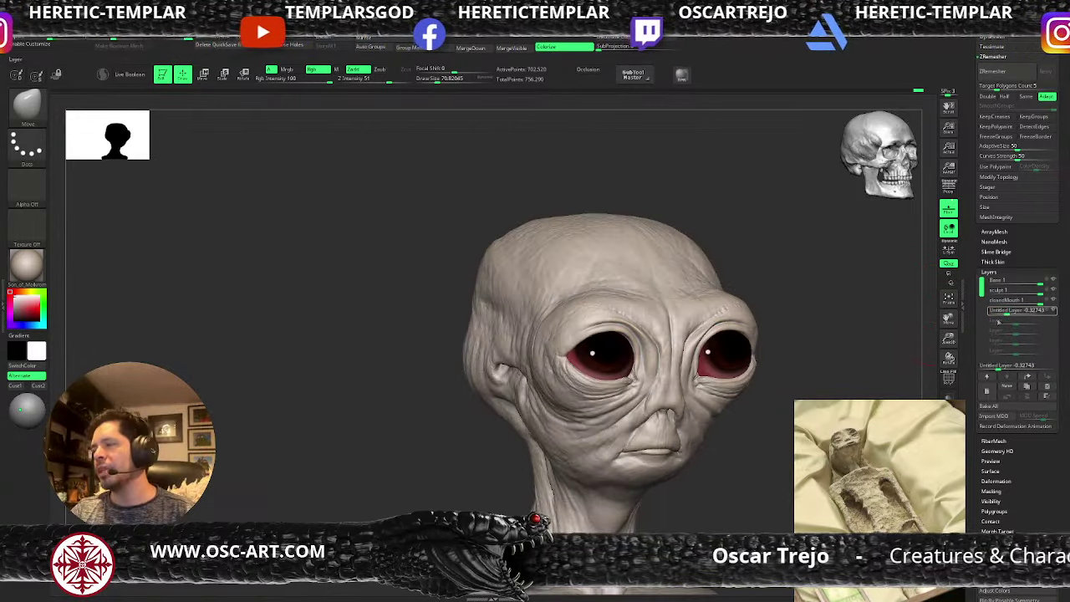
{"action": "left_click_drag", "start_coordinate": [1010, 311], "coordinate": [1047, 313]}
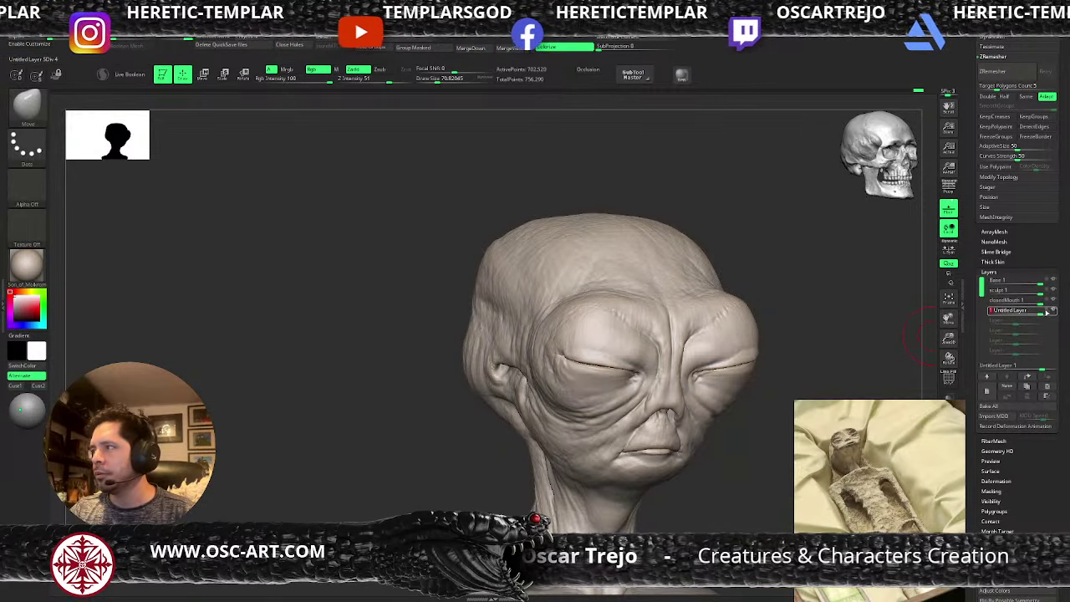
- Refine the inner corner of the closed eyelids at the lower subdivision levels with a Move draw size of about 31
{"action": "key", "text": "shift+d"}
{"action": "key", "text": "shift+d"}
{"action": "key", "text": "shift+d"}
{"action": "key", "text": "bracketleft"}
{"action": "key", "text": "bracketleft"}
{"action": "key", "text": "bracketleft"}
{"action": "key", "text": "bracketleft"}
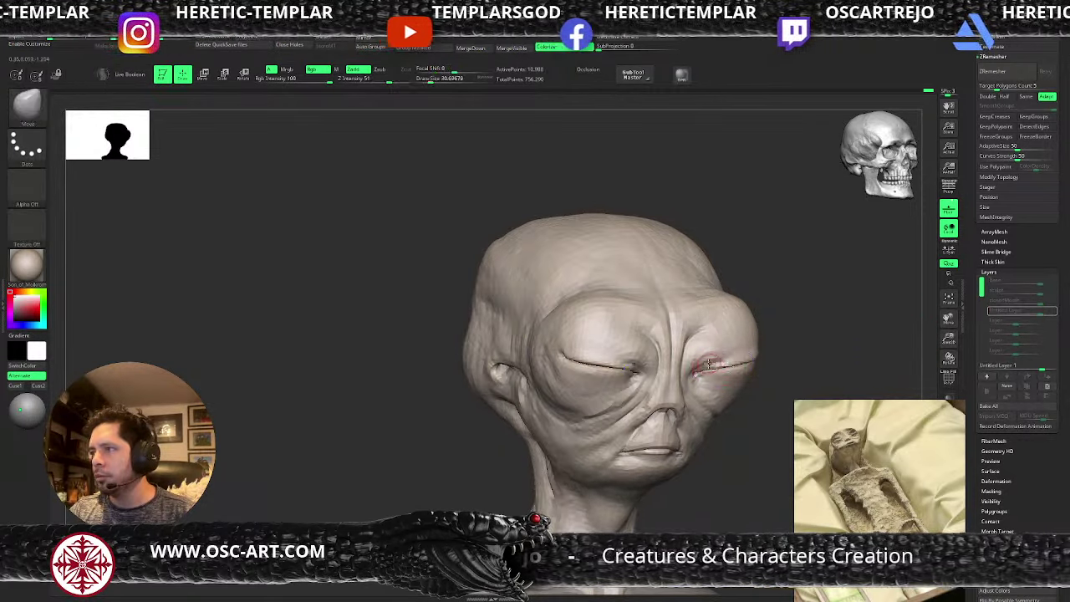
{"action": "key", "text": "shift"}
{"action": "key", "text": "d"}
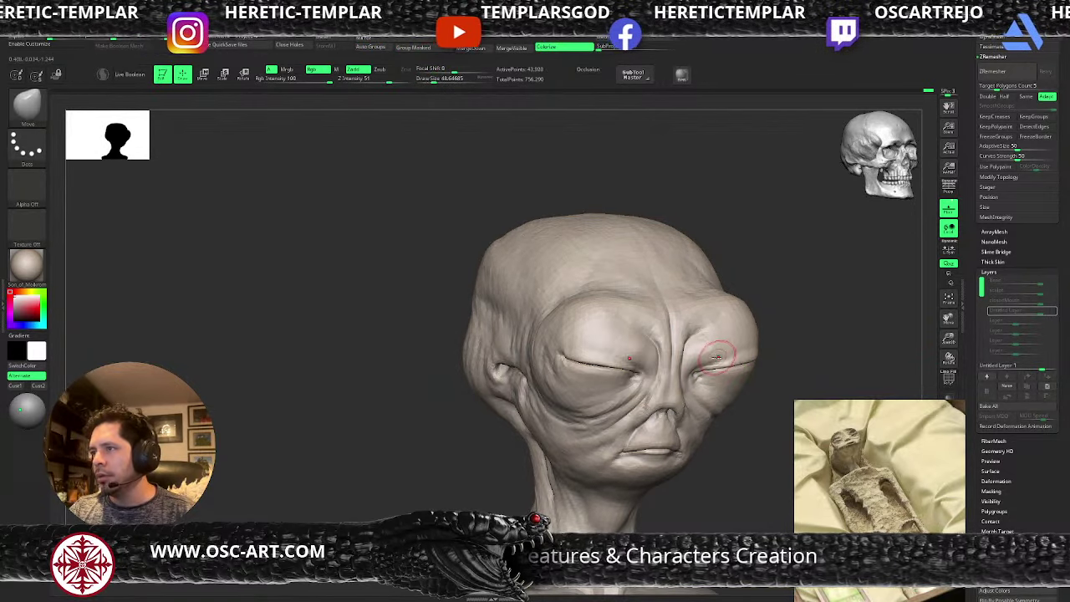
- Adjust the closed upper eyelid near the inner eye corner with a Move draw size of about 68
{"action": "key", "text": "bracketright"}
{"action": "key", "text": "bracketright"}
{"action": "key", "text": "bracketright"}
{"action": "key", "text": "bracketright"}
{"action": "key", "text": "shift"}
{"action": "key", "text": "s"}
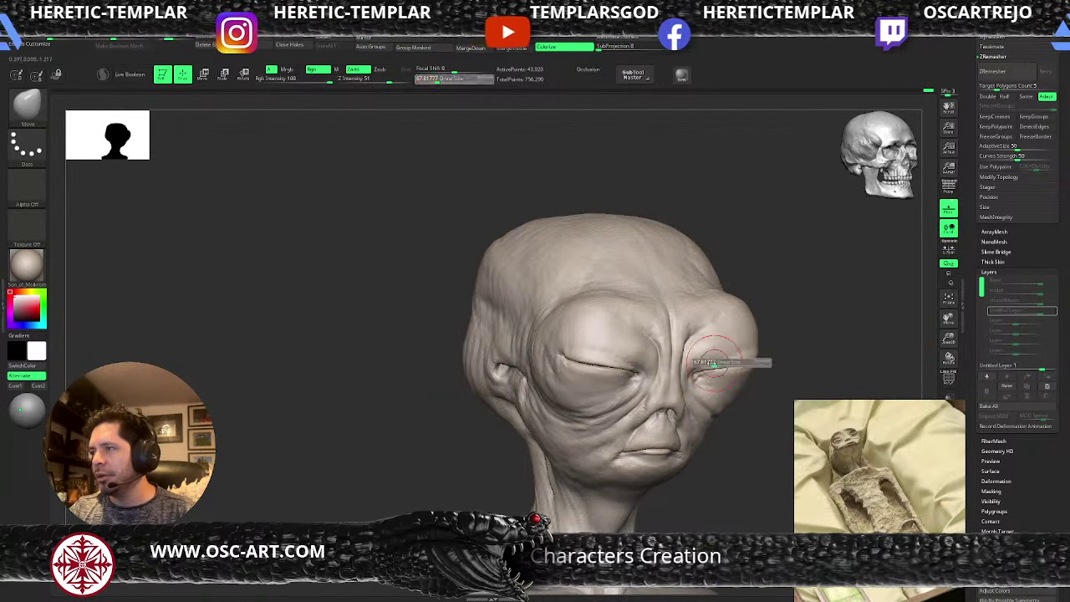
{"action": "left_click", "coordinate": [716, 362]}
{"action": "key", "text": "shift"}
- Shape the outer part of the closed eyelids with Move draw sizes of about 46 and 59
{"action": "left_click_drag", "start_coordinate": [776, 346], "coordinate": [819, 351]}
{"action": "key", "text": "s"}
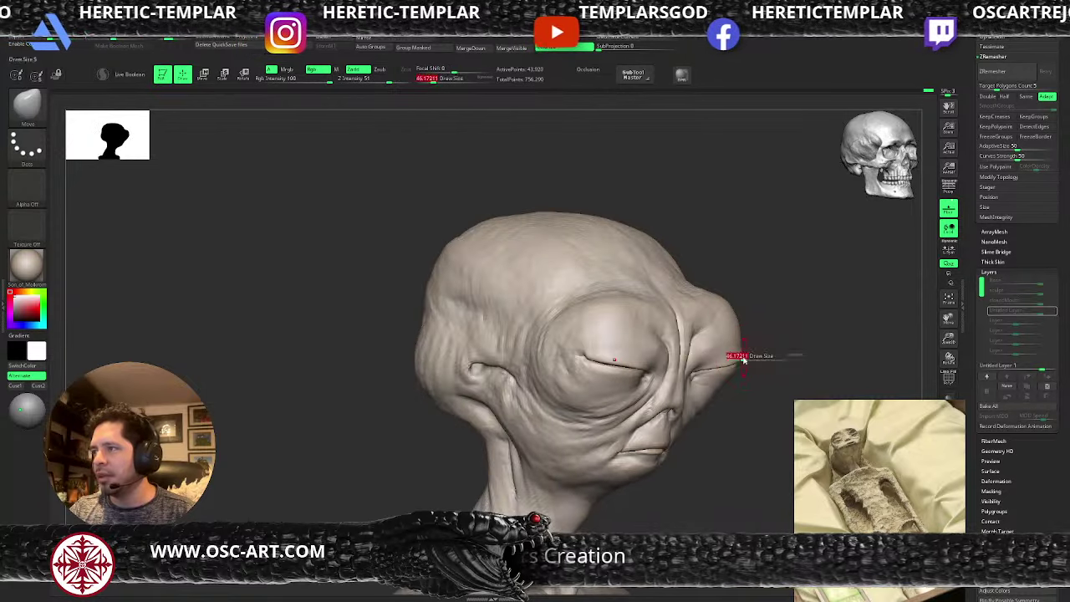
{"action": "key", "text": "s"}
{"action": "mouse_move", "coordinate": [751, 363]}
{"action": "left_mouse_down"}
{"action": "mouse_move", "coordinate": [718, 369]}
{"action": "mouse_move", "coordinate": [737, 374]}
{"action": "left_mouse_up"}
{"action": "left_click", "coordinate": [744, 378]}
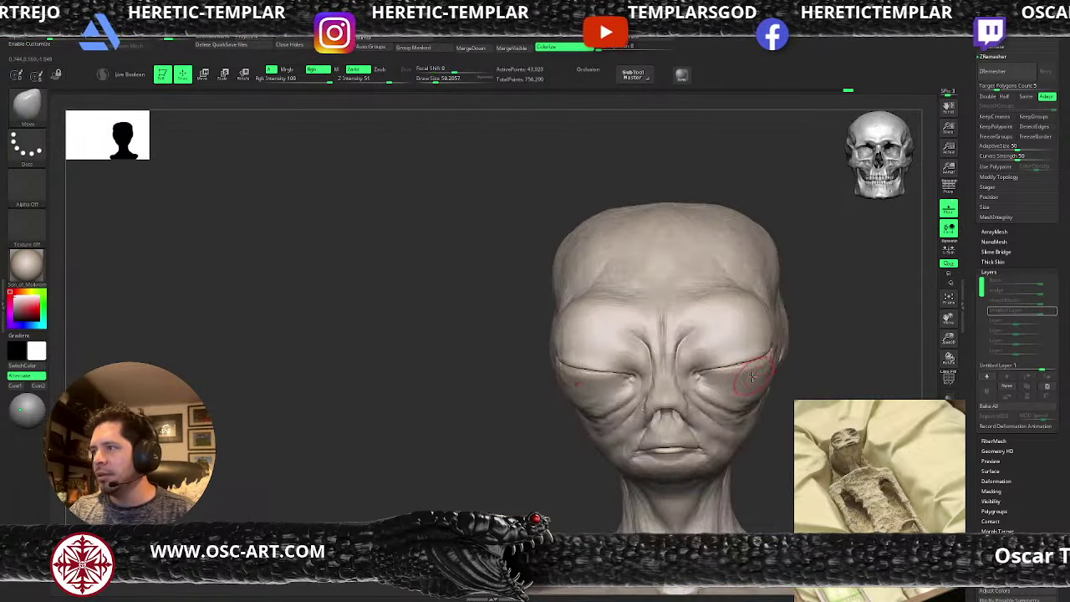
{"action": "key", "text": "s"}
{"action": "left_click", "coordinate": [754, 380]}
- Refine the outer eyelid corner from the side with a Move draw size of about 41 and return to the highest subdivision level
{"action": "left_click_drag", "start_coordinate": [826, 363], "coordinate": [749, 351]}
{"action": "key", "text": "s"}
{"action": "left_click", "coordinate": [760, 347]}
{"action": "key", "text": "shift"}
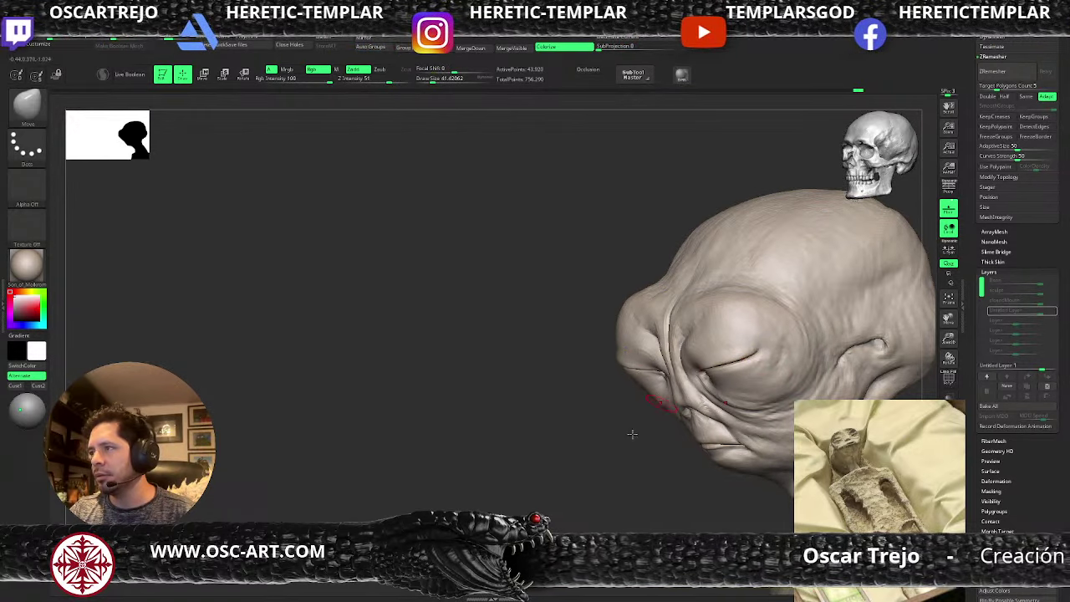
{"action": "key", "text": "d"}
{"action": "key", "text": "d"}
{"action": "mouse_move", "coordinate": [601, 473]}
{"action": "left_mouse_down", "text": "alt"}
{"action": "mouse_move", "coordinate": [592, 423]}
{"action": "mouse_move", "coordinate": [656, 396]}
{"action": "left_mouse_up", "text": "alt"}
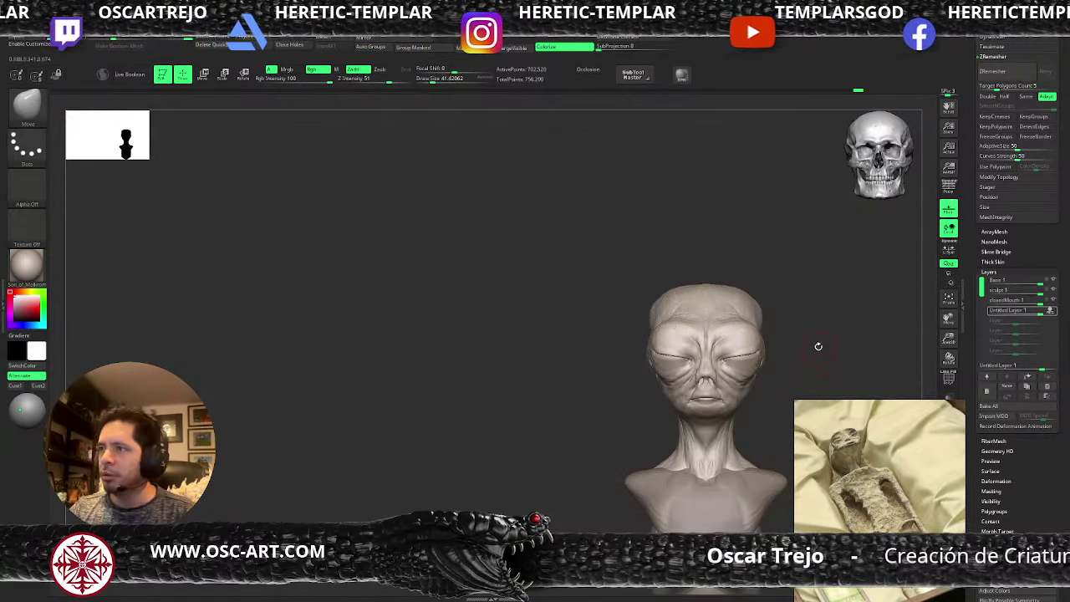
{"action": "left_click_drag", "start_coordinate": [818, 346], "coordinate": [776, 368], "text": "alt"}
- Refine and smooth the upper eyelid beside the nose bridge at the lower subdivision levels, using a Move draw size of about 49
{"action": "key", "text": "s"}
{"action": "left_click", "coordinate": [704, 336]}
{"action": "key", "text": "shift+d"}
{"action": "key", "text": "shift+d"}
{"action": "key", "text": "shift+d"}
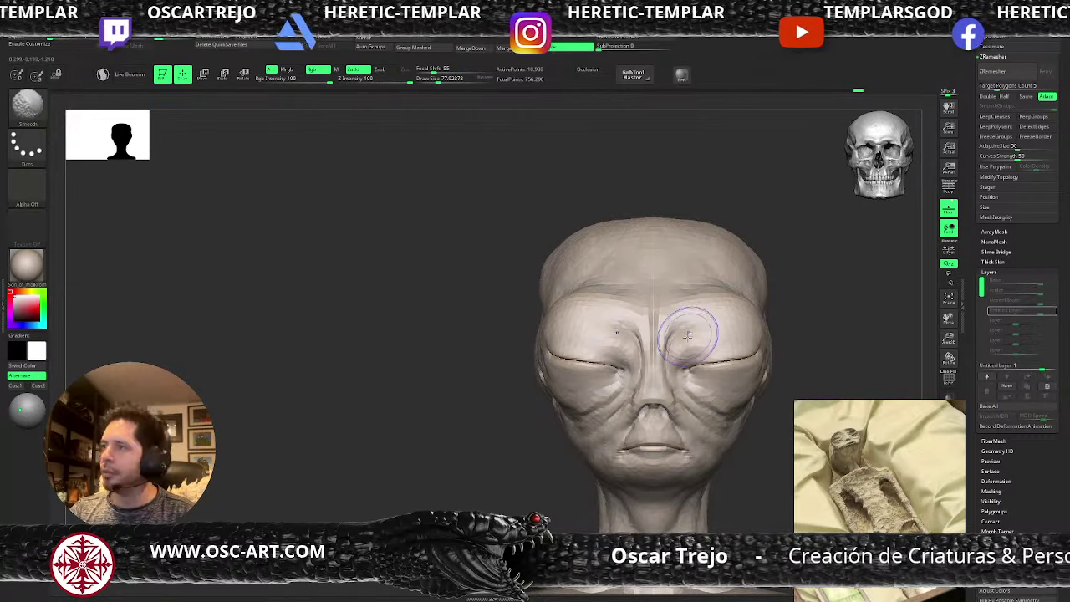
{"action": "key", "text": "s"}
{"action": "left_click", "coordinate": [675, 344]}
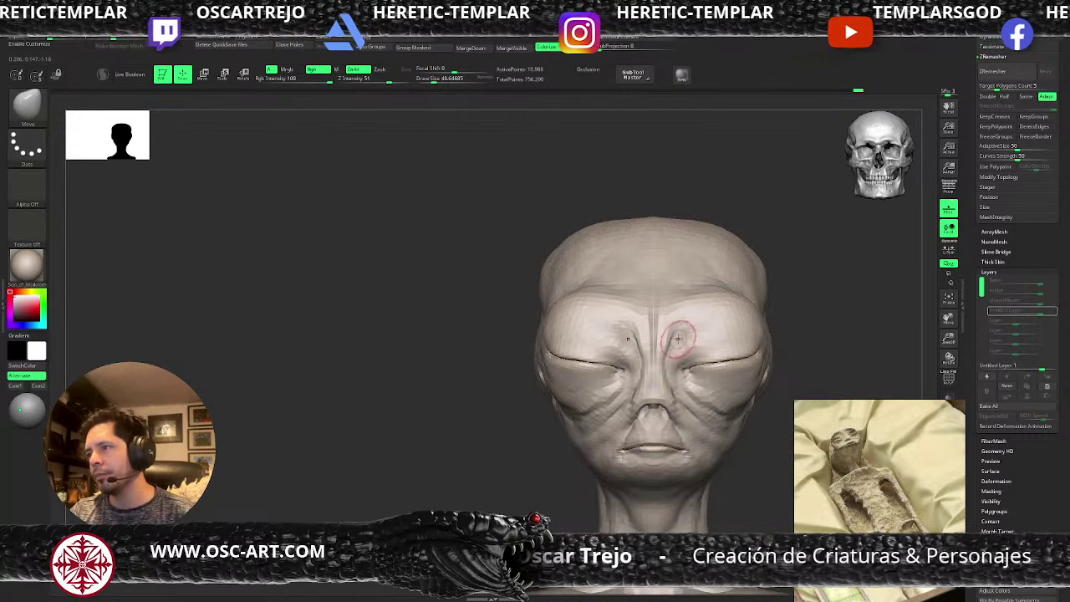
{"action": "left_click_drag", "start_coordinate": [678, 338], "coordinate": [699, 358], "text": "shift"}
{"action": "key", "text": "d"}
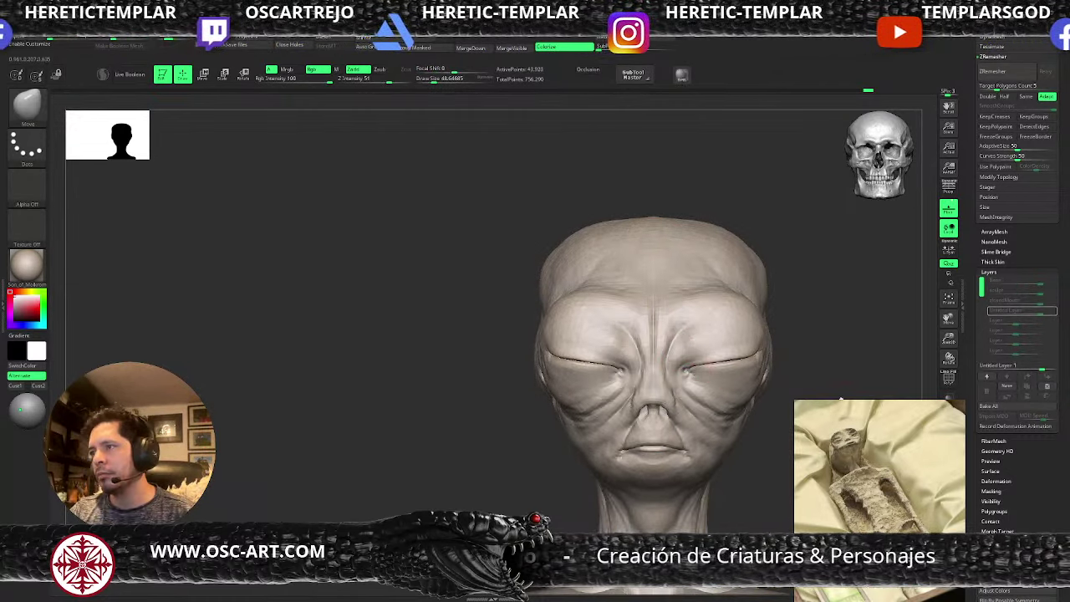
- Preview the eyes opening by lowering the eyelid layer's intensity through about 0.91 to about -0.10 at the highest subdivision level
{"action": "left_click_drag", "start_coordinate": [814, 382], "coordinate": [898, 340]}
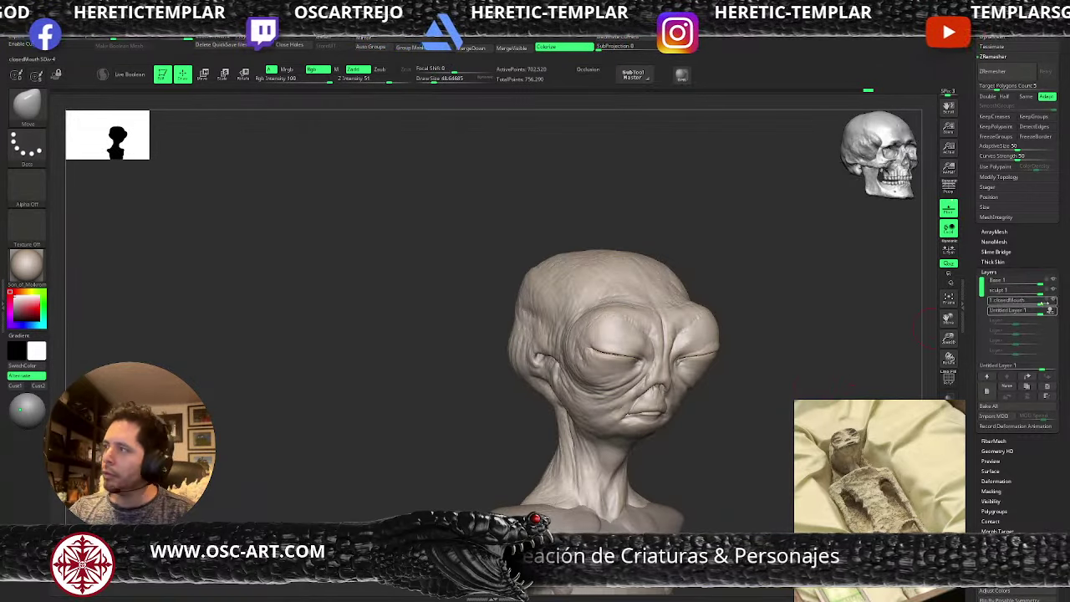
{"action": "left_click_drag", "start_coordinate": [1039, 313], "coordinate": [1030, 312]}
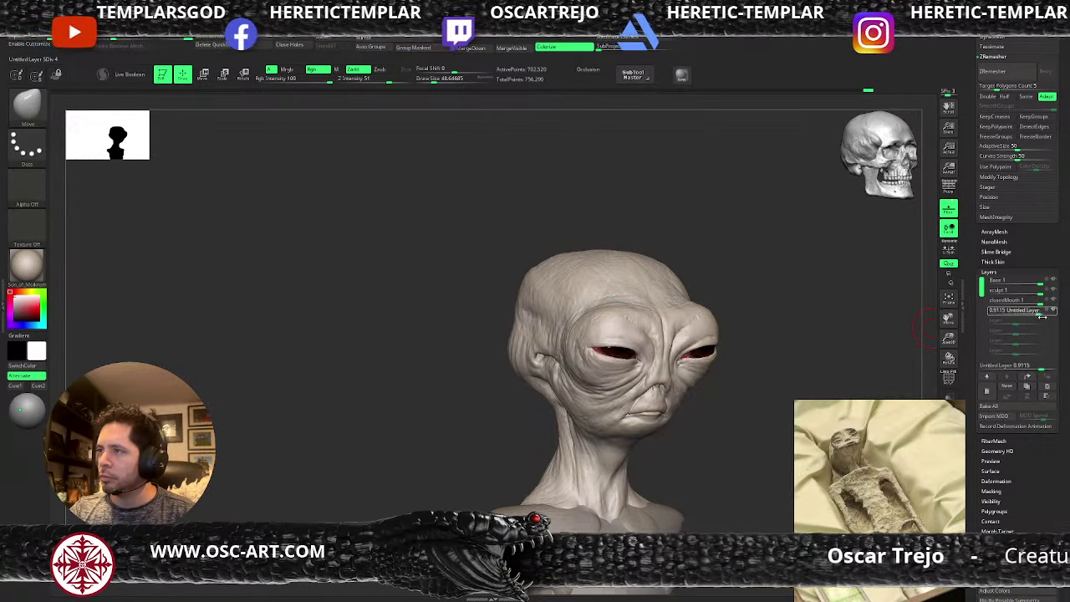
{"action": "mouse_move", "coordinate": [1012, 315]}
{"action": "left_mouse_down"}
{"action": "mouse_move", "coordinate": [1026, 314]}
{"action": "mouse_move", "coordinate": [1004, 314]}
{"action": "mouse_move", "coordinate": [1018, 314]}
{"action": "mouse_move", "coordinate": [1003, 316]}
{"action": "mouse_move", "coordinate": [1011, 321]}
{"action": "left_mouse_up"}
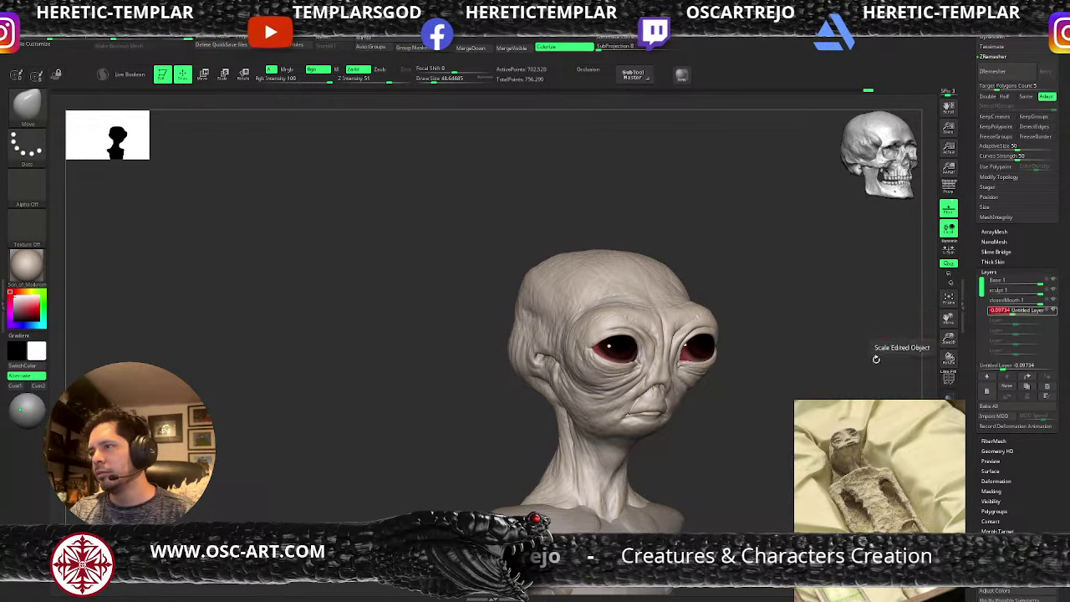
{"action": "left_click_drag", "start_coordinate": [853, 365], "coordinate": [823, 364], "text": "shift"}
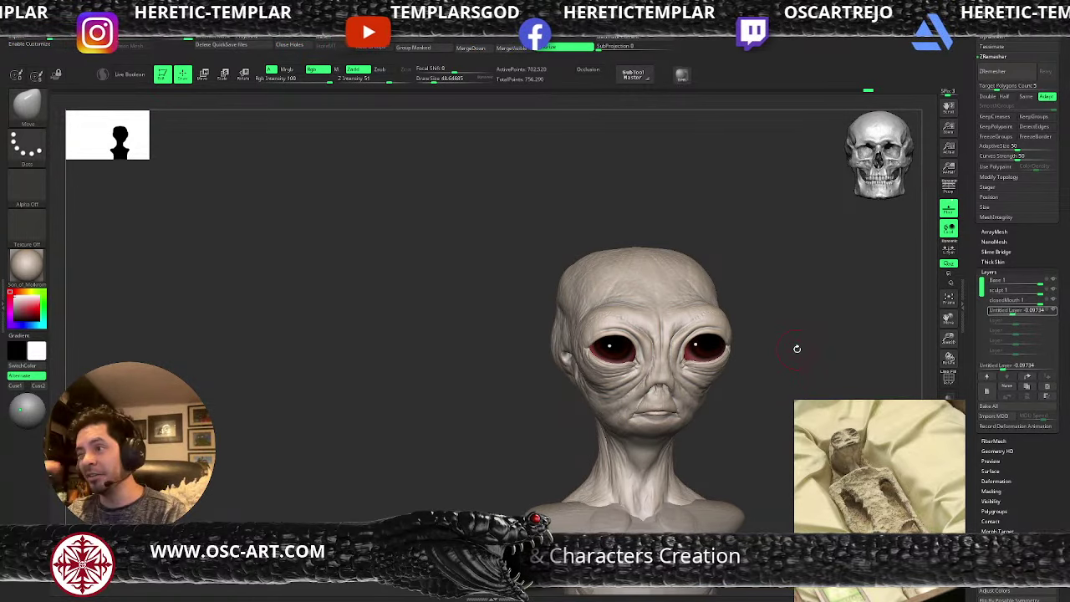
- Reduce the closedMouth layer's intensity to about 0.26 and check the mouth from the front and a three-quarter view
{"action": "left_click_drag", "start_coordinate": [1039, 303], "coordinate": [1022, 304]}
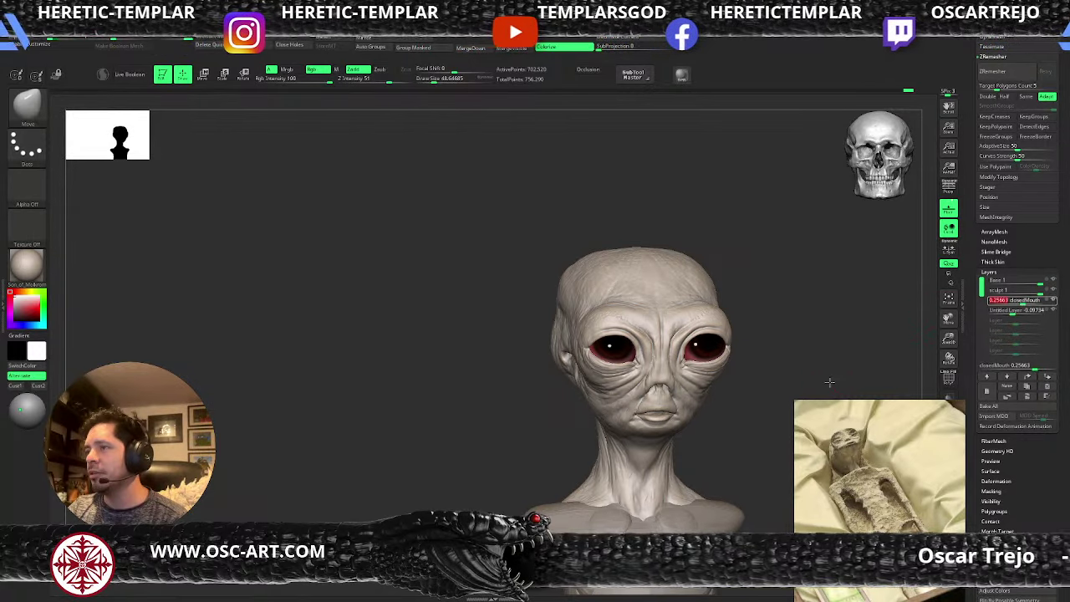
{"action": "left_click_drag", "start_coordinate": [830, 382], "coordinate": [829, 389]}
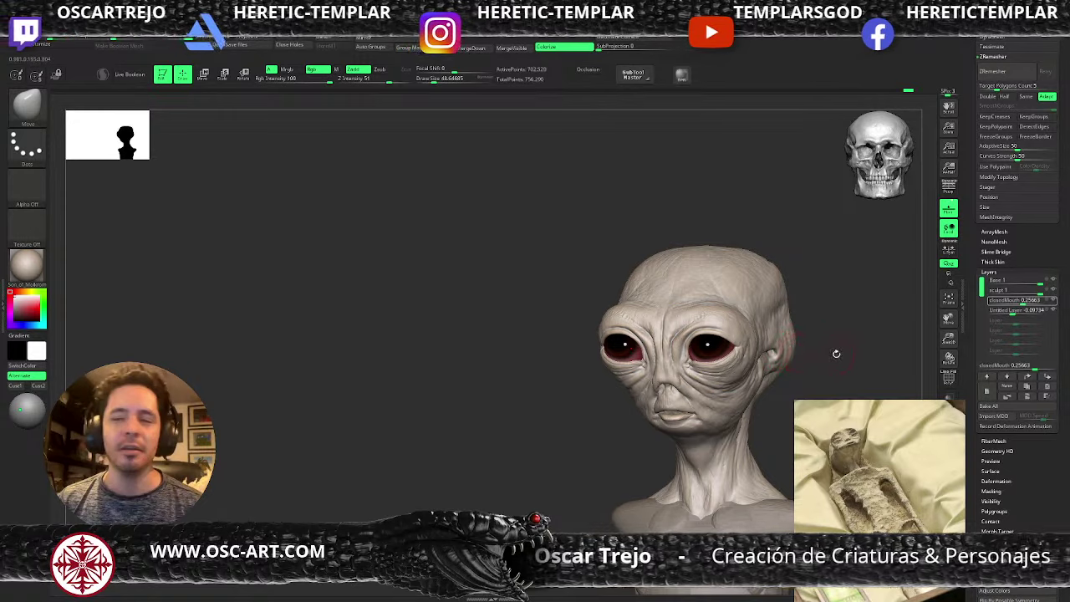
{"action": "left_click_drag", "start_coordinate": [828, 354], "coordinate": [719, 365], "text": "alt"}
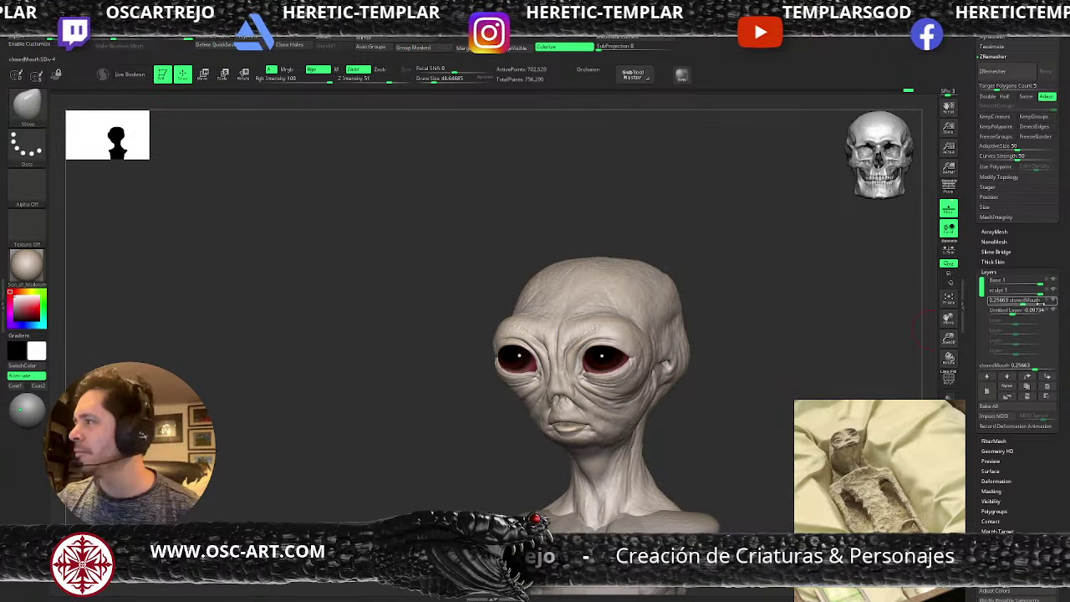
- Try slightly closed eyelids with eyelid layer intensities of about 0.04, 0.24 and 0.12
{"action": "mouse_move", "coordinate": [1018, 311]}
{"action": "left_mouse_down"}
{"action": "mouse_move", "coordinate": [1034, 317]}
{"action": "mouse_move", "coordinate": [1021, 317]}
{"action": "left_mouse_up"}
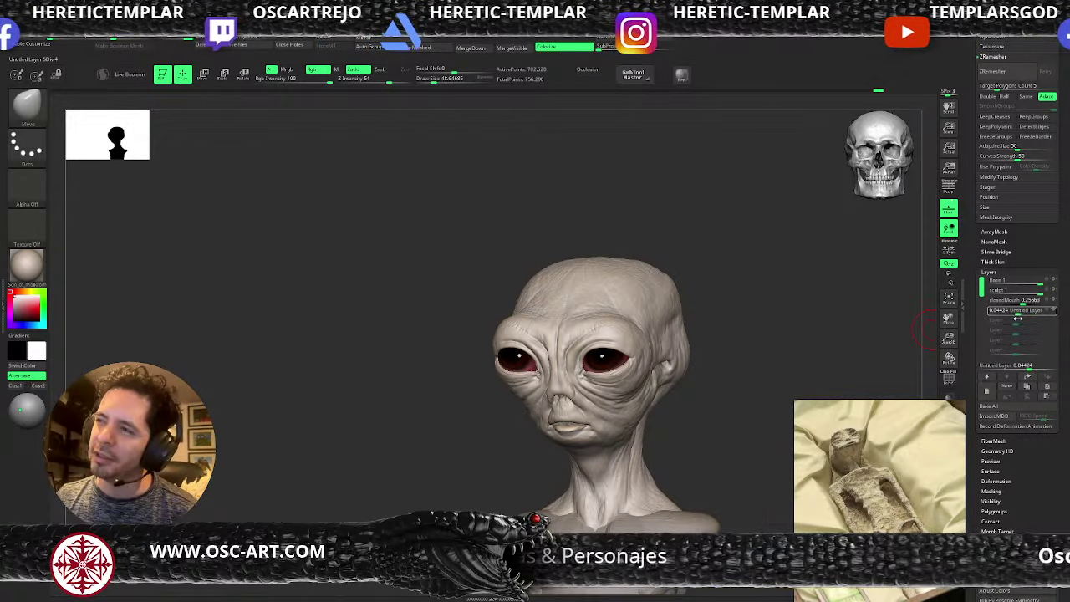
{"action": "mouse_move", "coordinate": [1017, 319]}
{"action": "left_mouse_down"}
{"action": "mouse_move", "coordinate": [1040, 322]}
{"action": "mouse_move", "coordinate": [1021, 324]}
{"action": "left_mouse_up"}
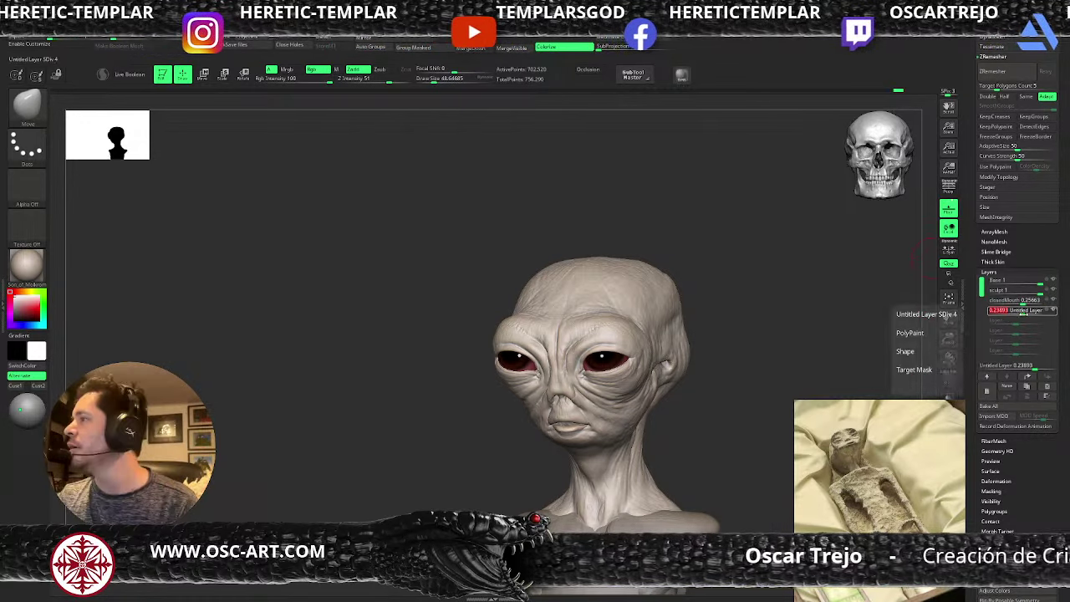
{"action": "mouse_move", "coordinate": [1022, 313]}
{"action": "left_mouse_down"}
{"action": "mouse_move", "coordinate": [1039, 314]}
{"action": "mouse_move", "coordinate": [1019, 312]}
{"action": "left_mouse_up"}
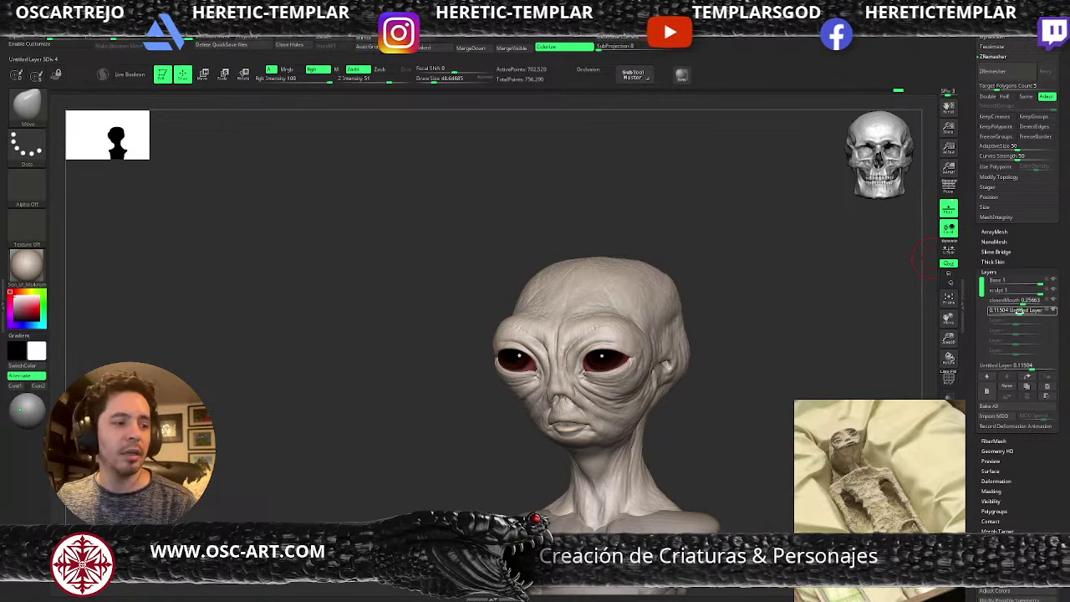
{"action": "left_click", "coordinate": [1018, 312]}
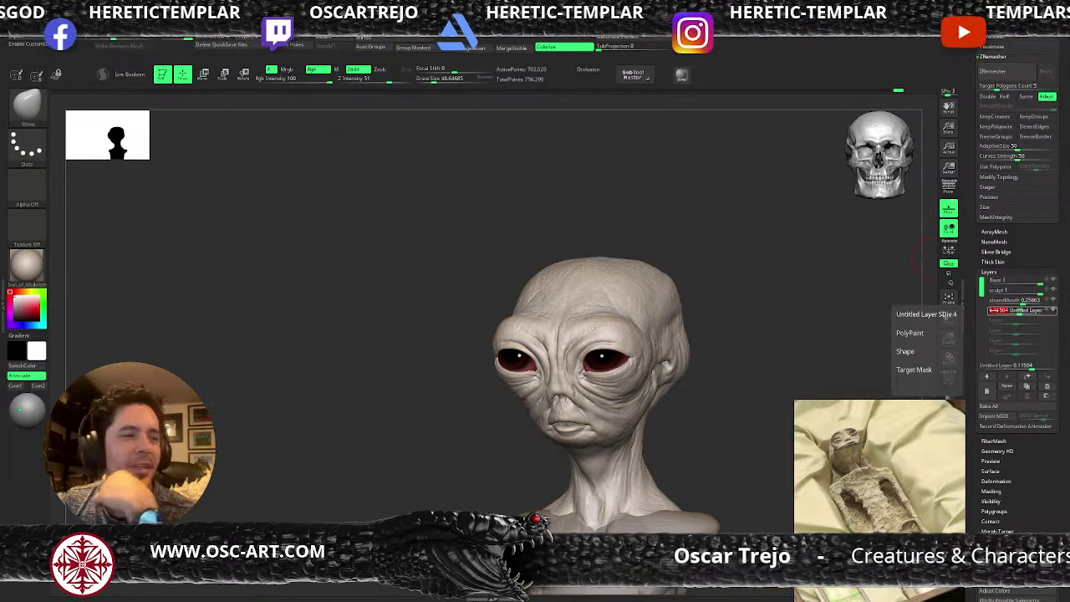
- Raise the closedMouth layer's intensity to about 0.95 and close the eyelids by setting the eyelid layer's intensity to 1
{"action": "mouse_move", "coordinate": [1024, 310]}
{"action": "left_mouse_down"}
{"action": "mouse_move", "coordinate": [1042, 311]}
{"action": "mouse_move", "coordinate": [1017, 311]}
{"action": "mouse_move", "coordinate": [1040, 320]}
{"action": "mouse_move", "coordinate": [1011, 313]}
{"action": "mouse_move", "coordinate": [1042, 305]}
{"action": "mouse_move", "coordinate": [1018, 306]}
{"action": "mouse_move", "coordinate": [1043, 315]}
{"action": "left_mouse_up"}
{"action": "left_click", "coordinate": [1010, 313]}
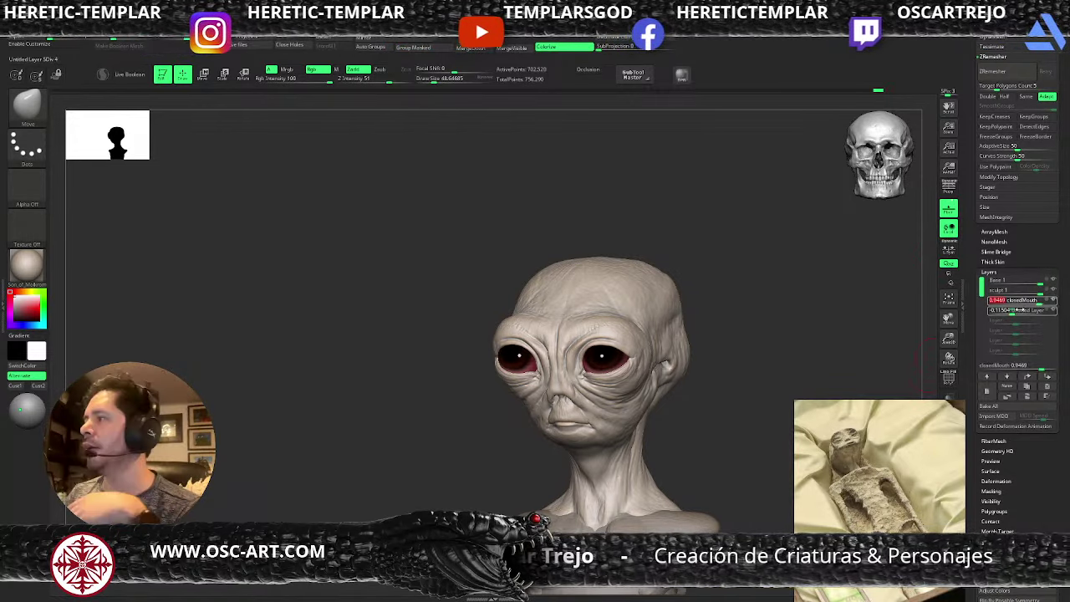
{"action": "mouse_move", "coordinate": [1019, 310]}
{"action": "left_mouse_down"}
{"action": "mouse_move", "coordinate": [1038, 311]}
{"action": "mouse_move", "coordinate": [1018, 312]}
{"action": "left_mouse_up"}
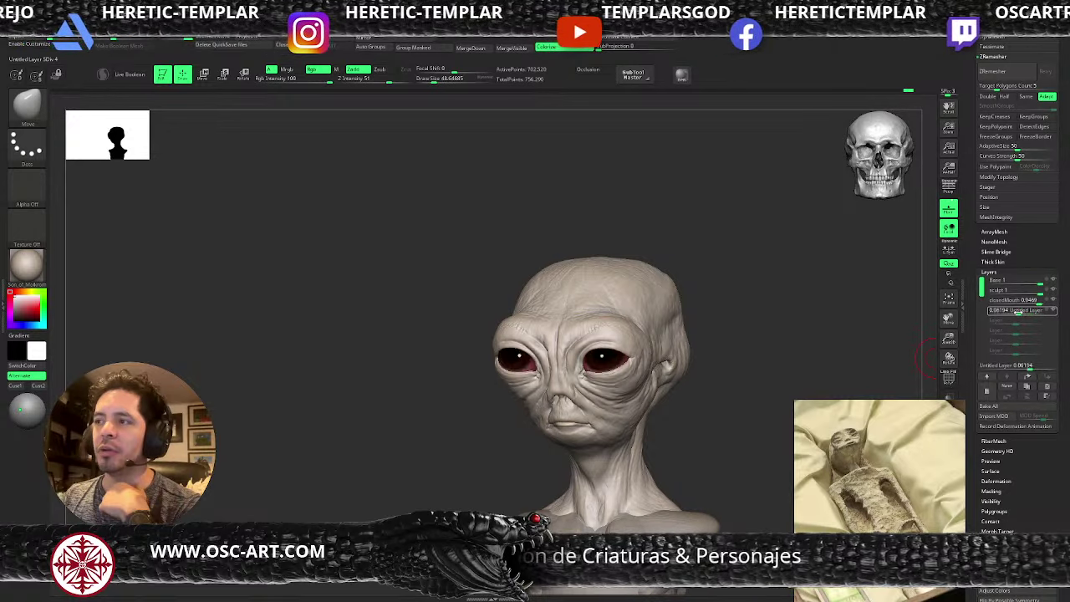
{"action": "left_click", "coordinate": [1018, 313]}
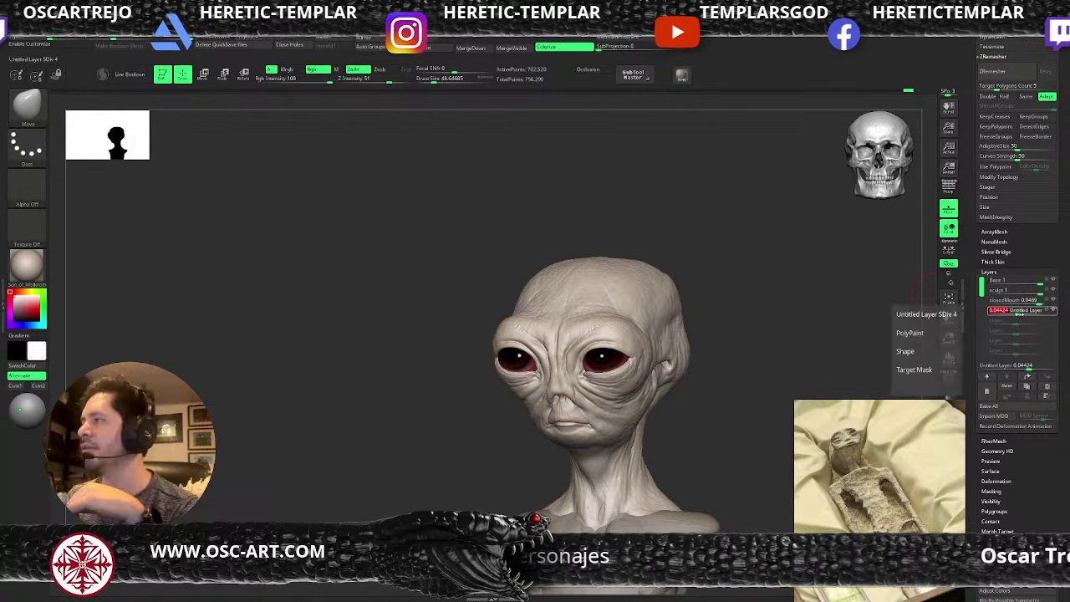
{"action": "left_click_drag", "start_coordinate": [1019, 313], "coordinate": [1048, 326]}
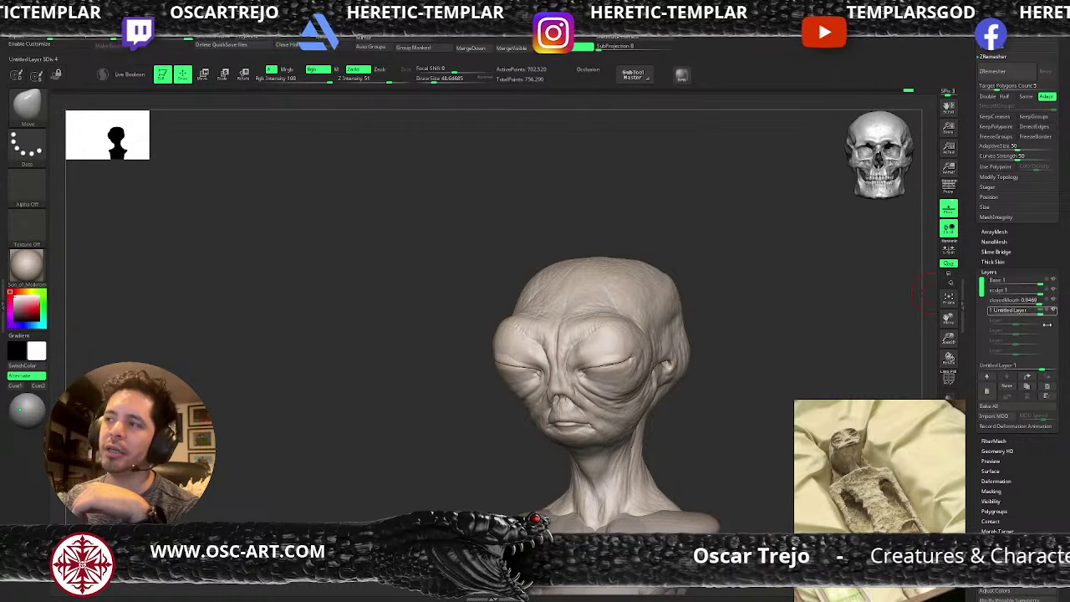